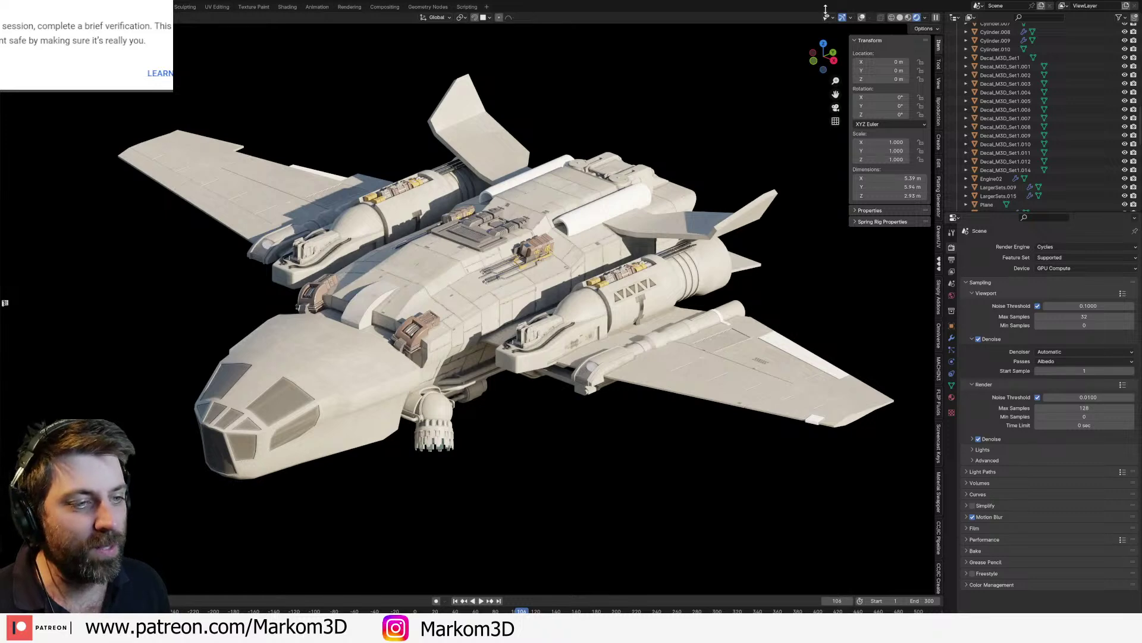
Step: Turn off viewport denoising for the Cycles preview and look over the ship's rendered hull
{"action": "scroll", "coordinate": [407, 283], "scroll_direction": "up", "scroll_amount": 2}
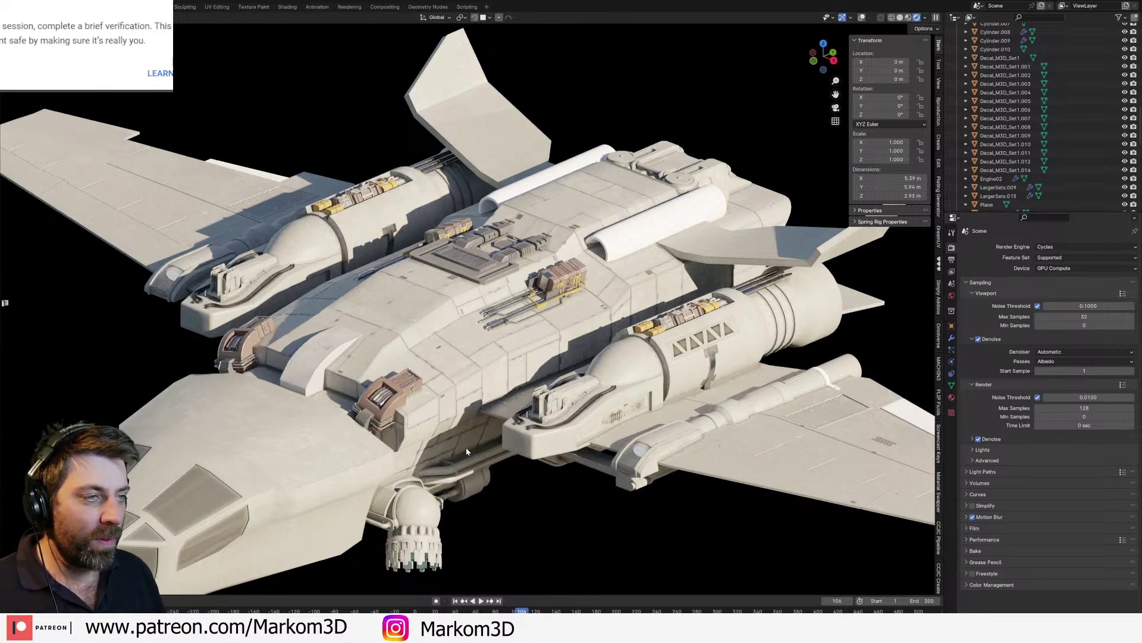
{"action": "middle_click_drag", "start_coordinate": [466, 447], "coordinate": [205, 402]}
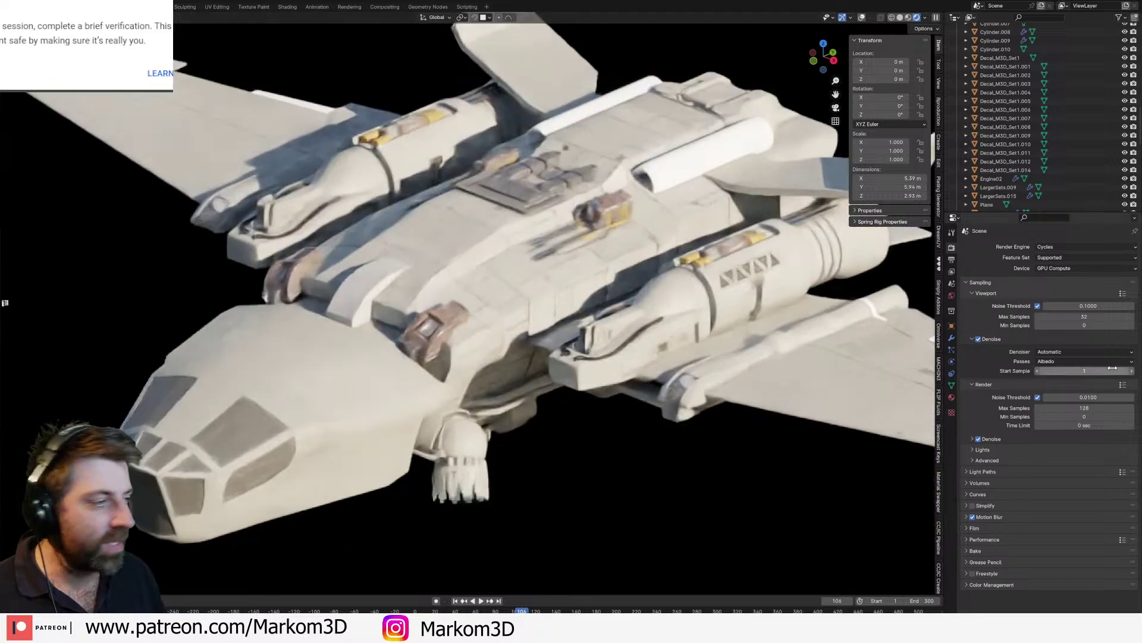
{"action": "left_click", "coordinate": [978, 338]}
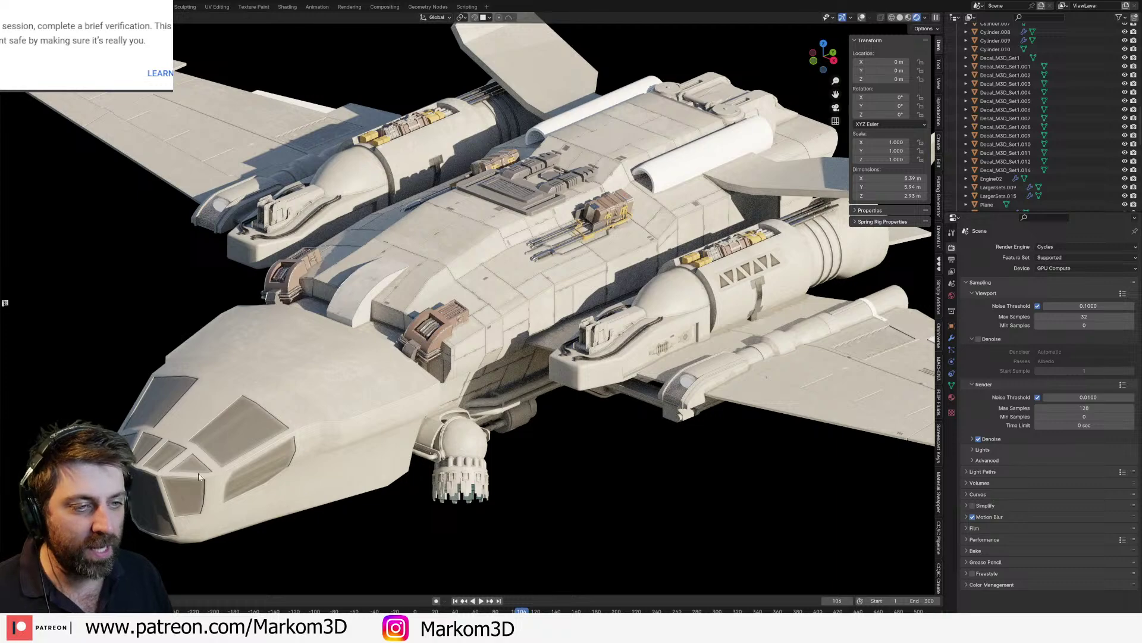
{"action": "middle_click_drag", "start_coordinate": [198, 473], "coordinate": [171, 457]}
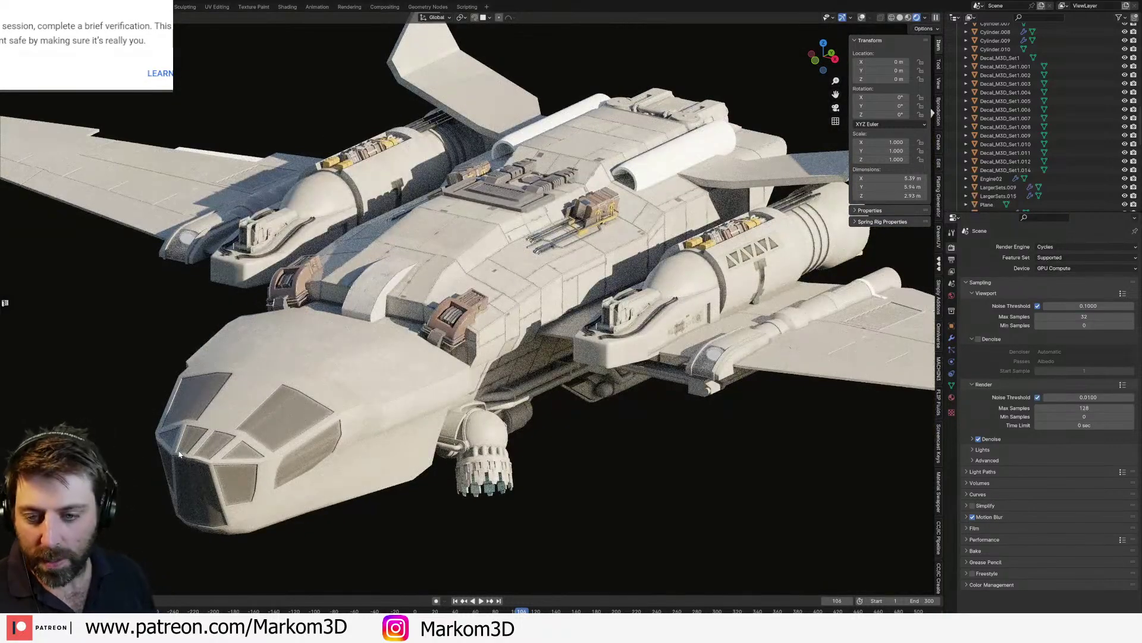
{"action": "scroll", "coordinate": [387, 405], "scroll_direction": "up", "scroll_amount": 4}
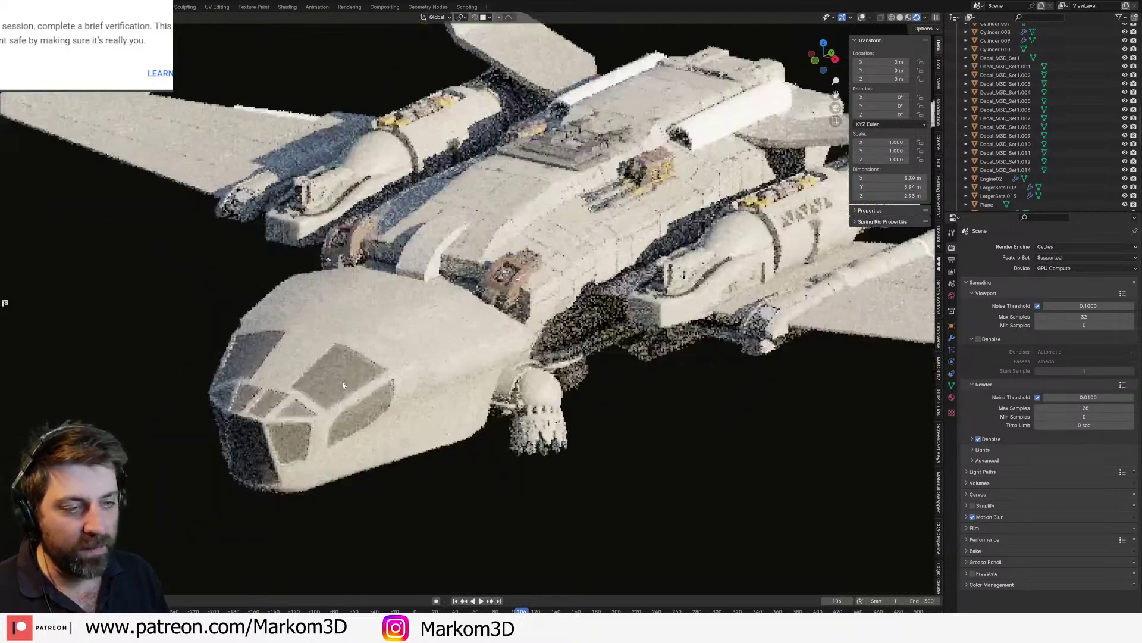
{"action": "mouse_move", "coordinate": [342, 383]}
{"action": "middle_mouse_down"}
{"action": "mouse_move", "coordinate": [387, 409]}
{"action": "mouse_move", "coordinate": [241, 411]}
{"action": "mouse_move", "coordinate": [311, 365]}
{"action": "middle_mouse_up"}
Step: Switch the viewport to solid shading, select the main fuselage and turn on the viewport overlays
{"action": "left_click", "coordinate": [900, 18]}
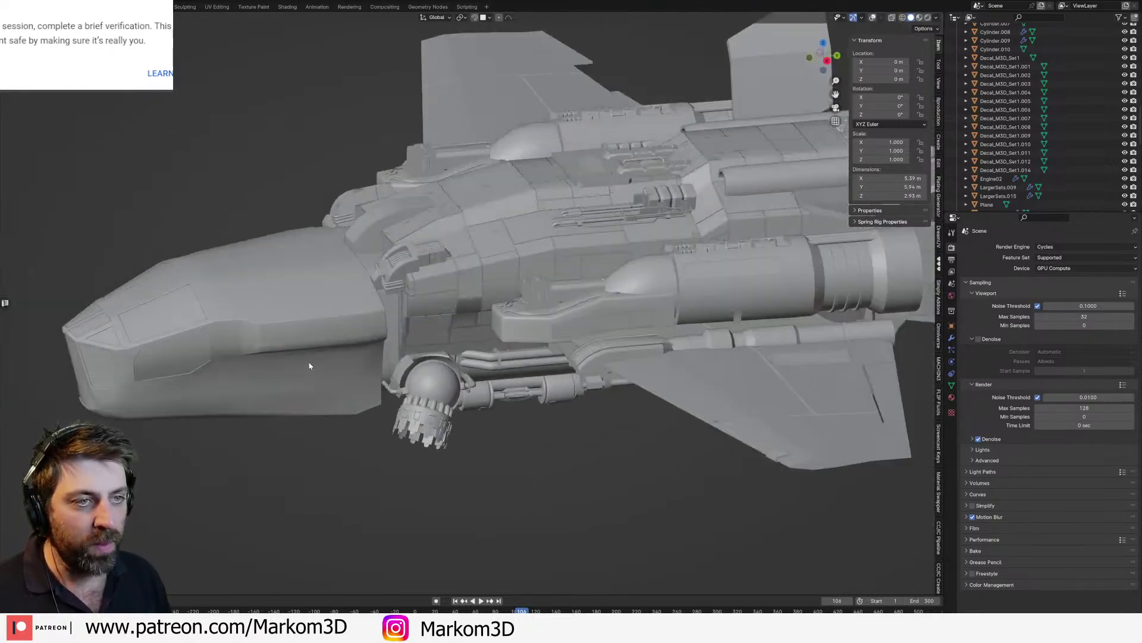
{"action": "middle_click_drag", "start_coordinate": [394, 325], "coordinate": [357, 310]}
{"action": "scroll", "coordinate": [379, 338], "scroll_direction": "up", "scroll_amount": 4}
{"action": "left_click", "coordinate": [380, 338]}
{"action": "left_click", "coordinate": [872, 18]}
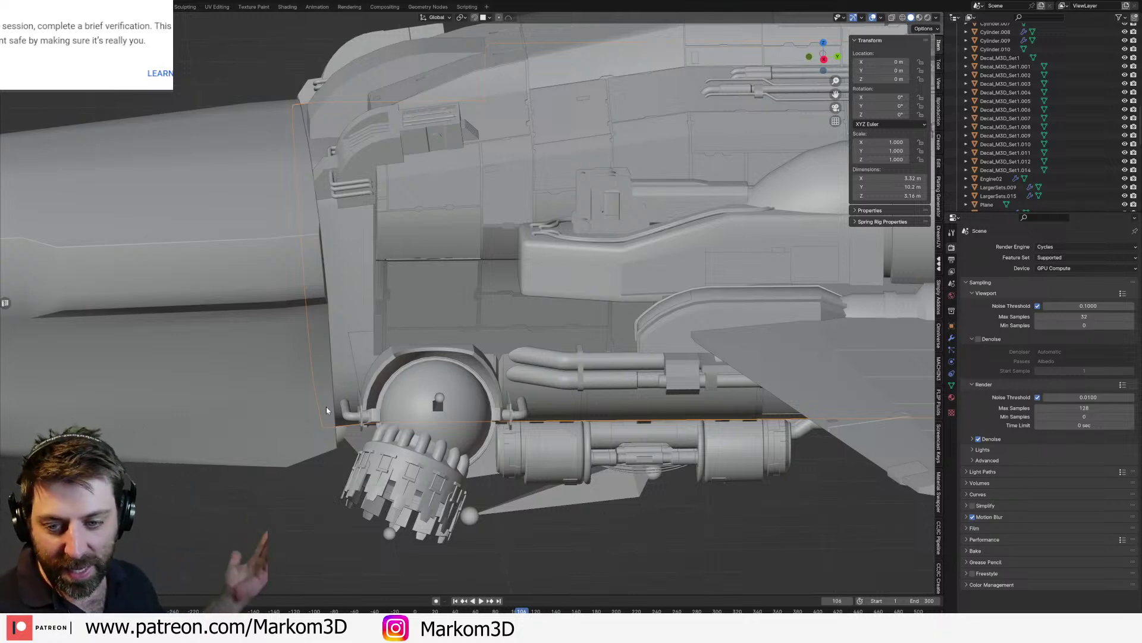
Step: Select the cockpit nose section at the front of the ship and view it up close
{"action": "scroll", "coordinate": [326, 407], "scroll_direction": "down", "scroll_amount": 5}
{"action": "middle_click_drag", "start_coordinate": [369, 355], "coordinate": [386, 362]}
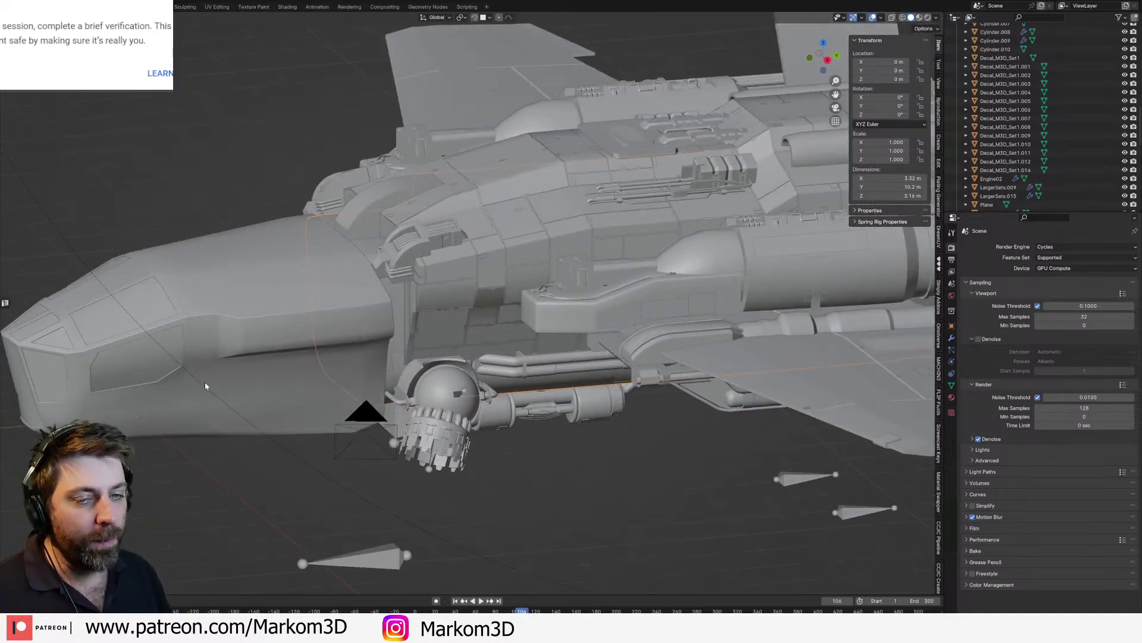
{"action": "left_click", "coordinate": [299, 361]}
{"action": "middle_click_drag", "start_coordinate": [205, 382], "coordinate": [323, 362], "text": "shift"}
{"action": "scroll", "coordinate": [369, 333], "scroll_direction": "up", "scroll_amount": 3}
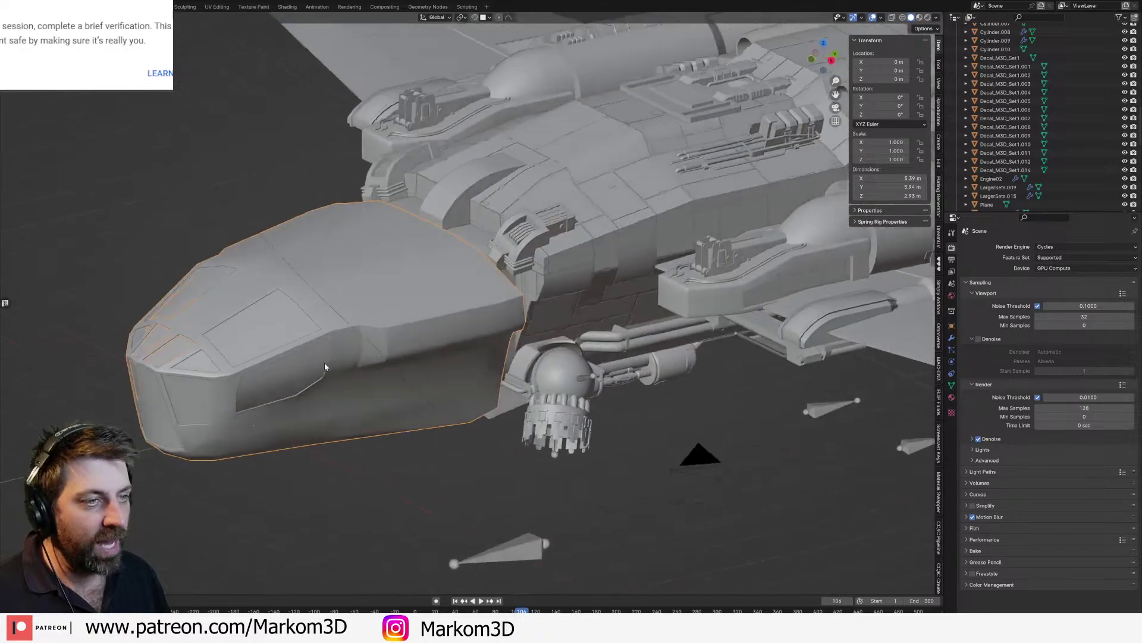
Step: Select the upper panel of the loading ramp at the rear of the ship
{"action": "scroll", "coordinate": [623, 401], "scroll_direction": "down", "scroll_amount": 3}
{"action": "middle_click_drag", "start_coordinate": [623, 401], "coordinate": [489, 386]}
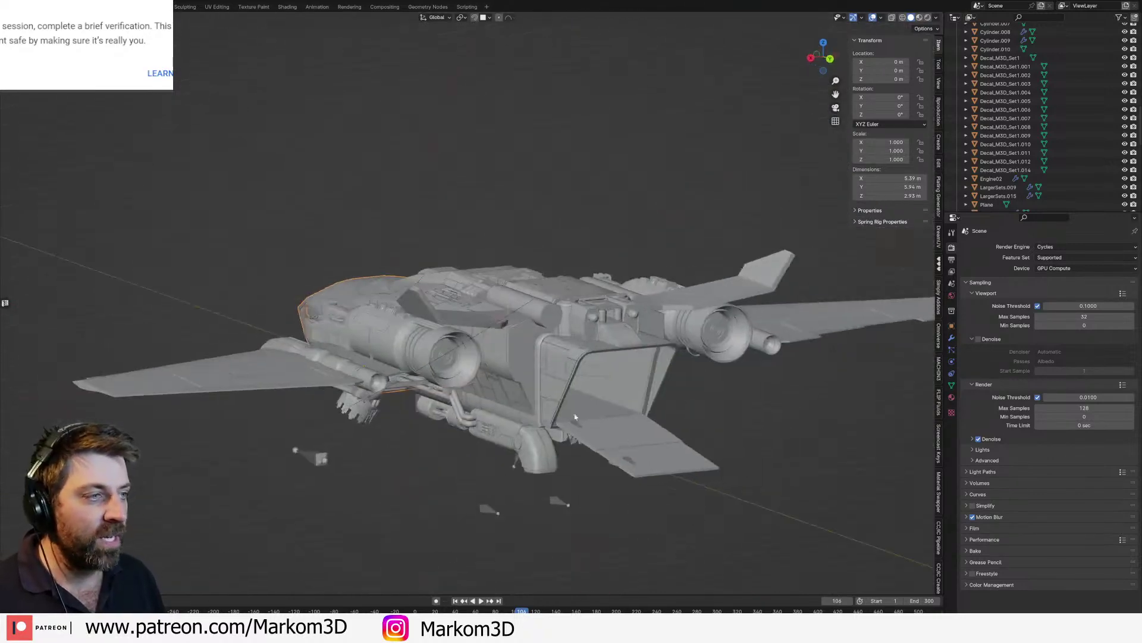
{"action": "scroll", "coordinate": [509, 355], "scroll_direction": "up", "scroll_amount": 2}
{"action": "middle_click_drag", "start_coordinate": [601, 451], "coordinate": [476, 357], "text": "shift"}
{"action": "left_click", "coordinate": [502, 363]}
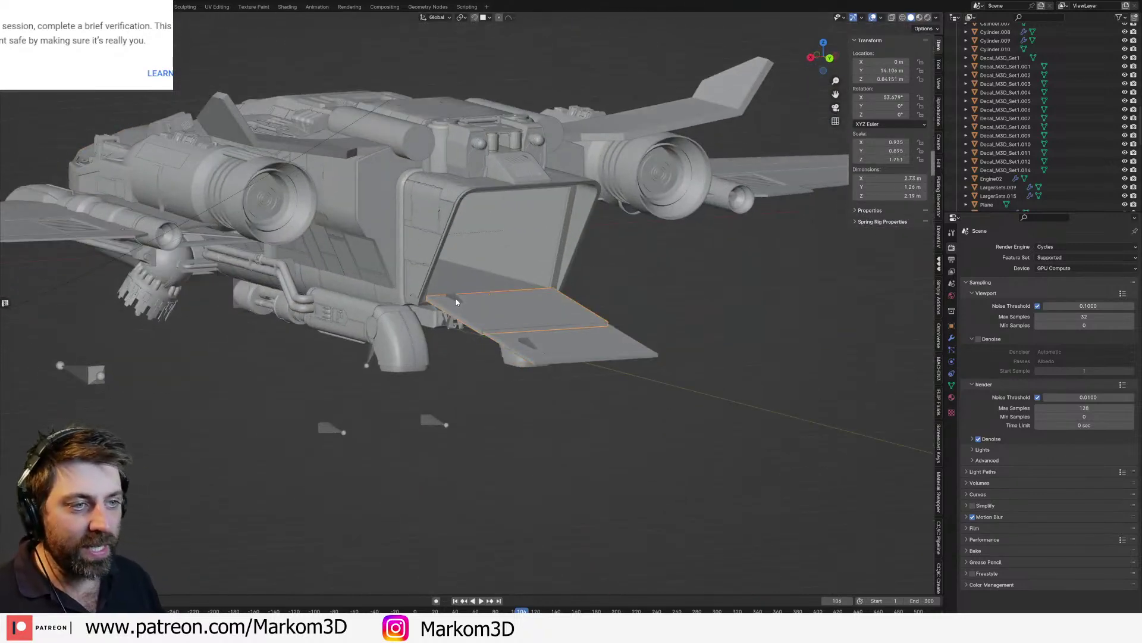
Step: Put the ship's armature in Pose Mode and try rotating the rear ramp's bone about the X axis
{"action": "scroll", "coordinate": [452, 416], "scroll_direction": "up", "scroll_amount": 2}
{"action": "left_click", "coordinate": [420, 455]}
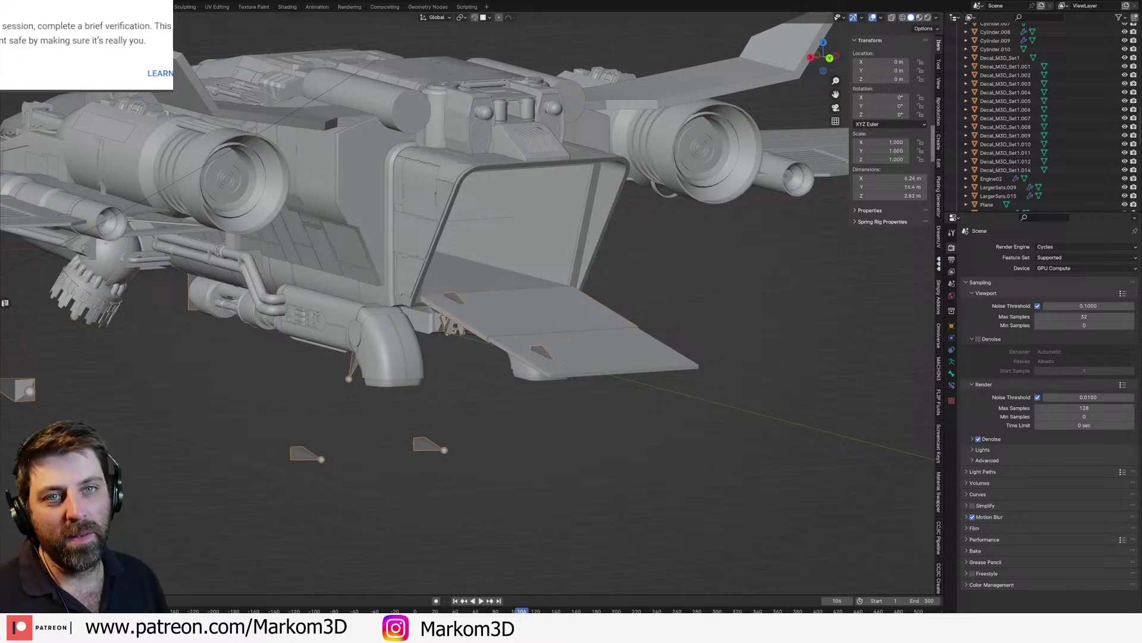
{"action": "key", "text": "ctrl+Tab"}
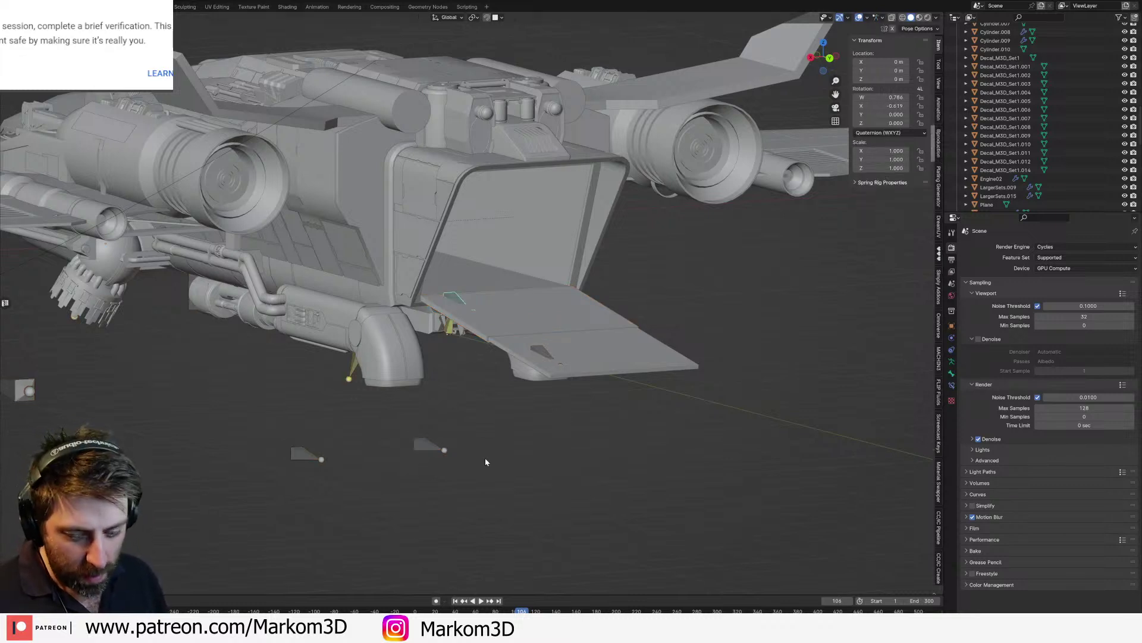
{"action": "key", "text": "r"}
{"action": "key", "text": "x"}
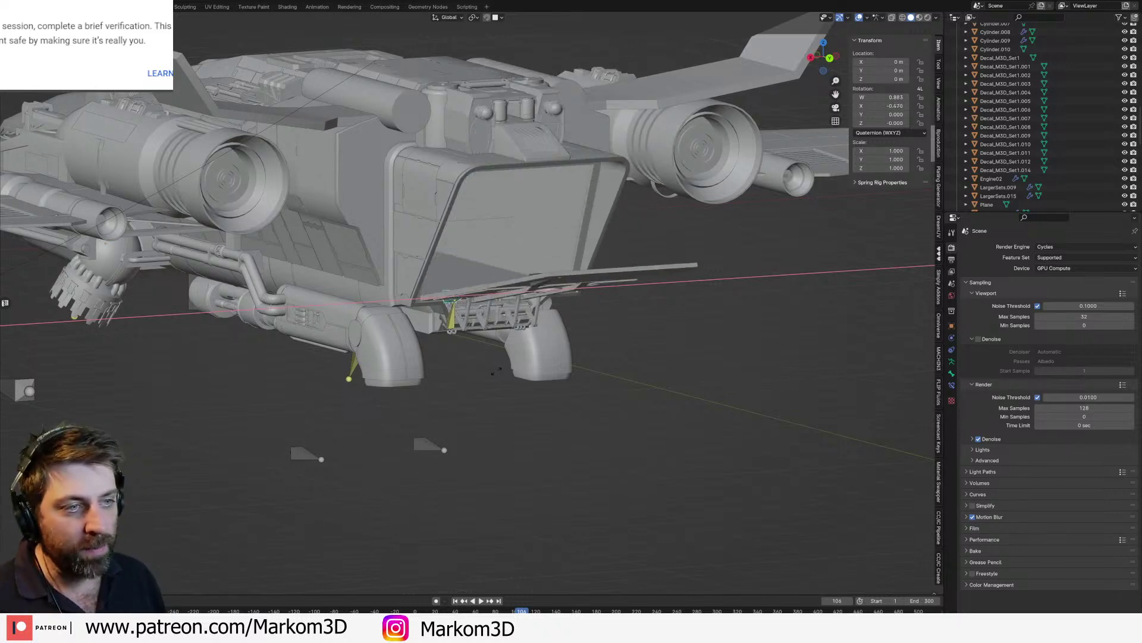
{"action": "left_click", "coordinate": [478, 327]}
Step: Examine the rig bones beneath the ship from the rear ramp to the nose, and return to Object Mode
{"action": "scroll", "coordinate": [478, 328], "scroll_direction": "up", "scroll_amount": 5}
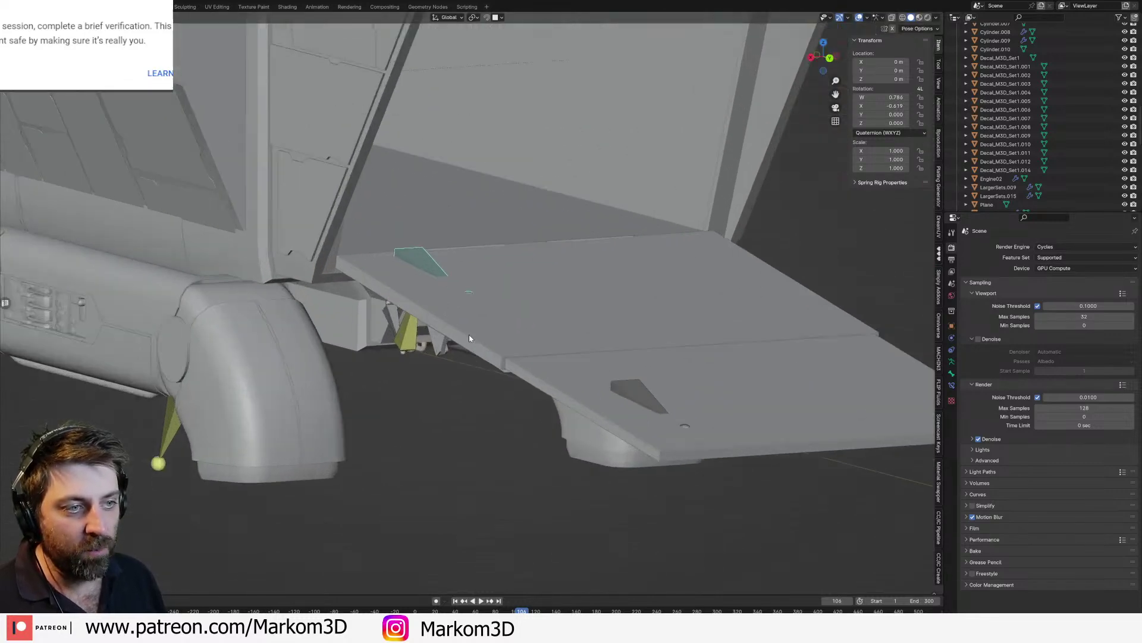
{"action": "middle_click_drag", "start_coordinate": [469, 336], "coordinate": [485, 308]}
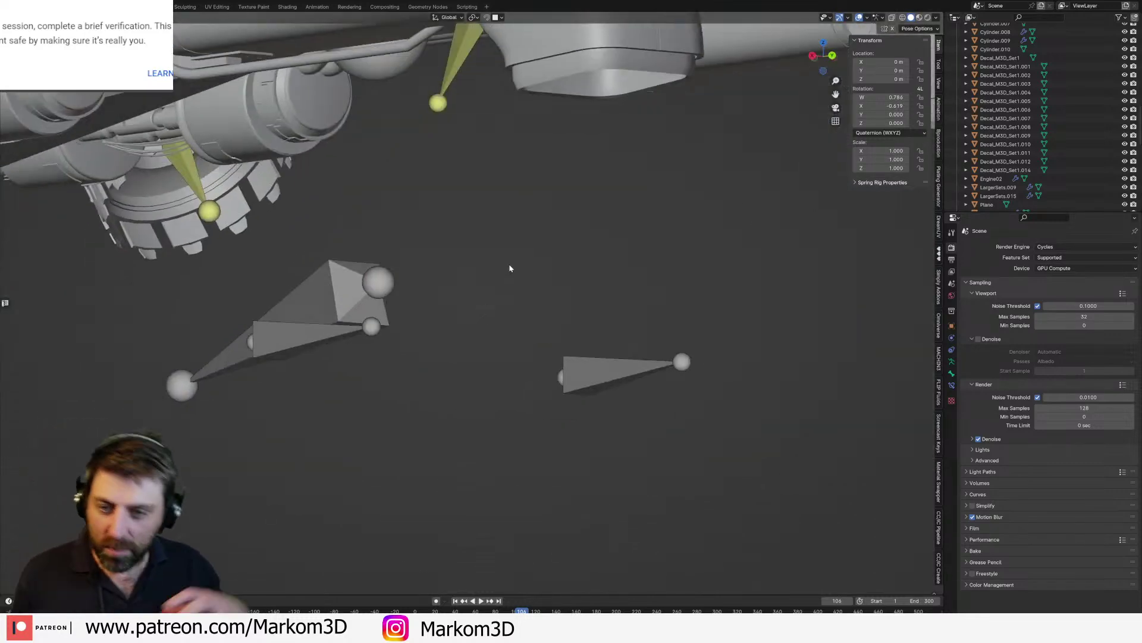
{"action": "scroll", "coordinate": [319, 194], "scroll_direction": "down", "scroll_amount": 3}
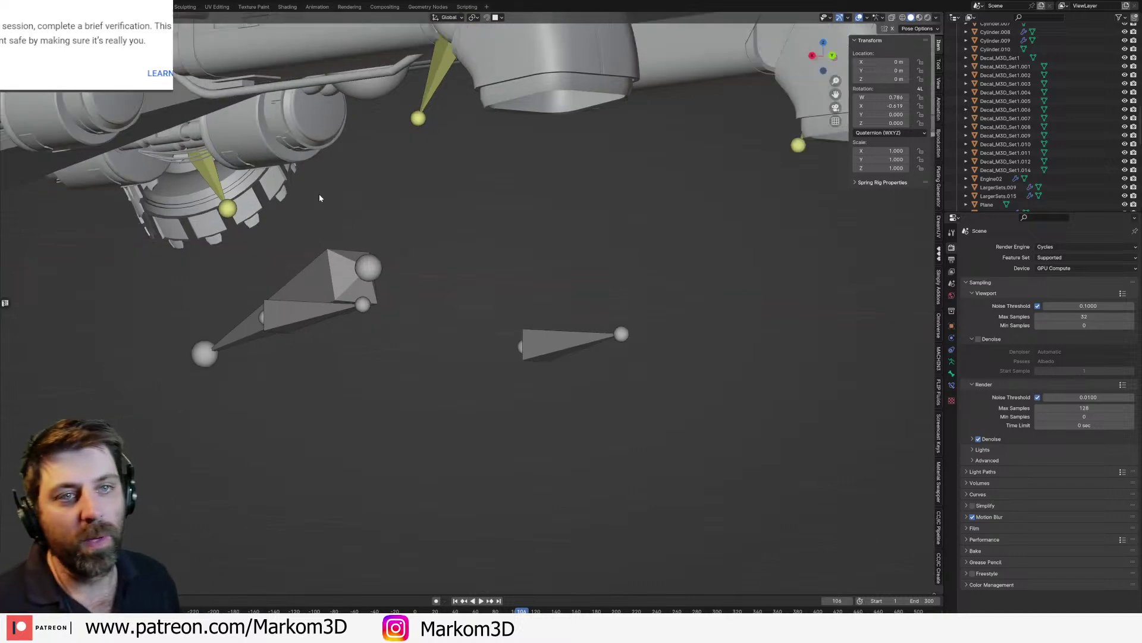
{"action": "middle_click_drag", "start_coordinate": [319, 194], "coordinate": [383, 206]}
{"action": "scroll", "coordinate": [331, 228], "scroll_direction": "down", "scroll_amount": 3}
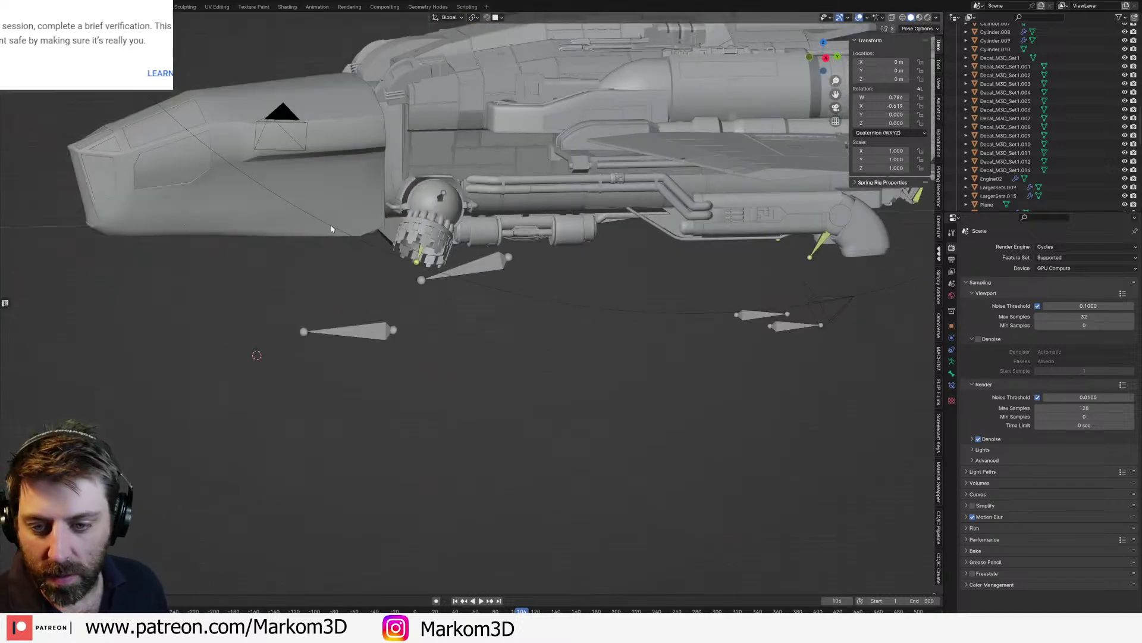
{"action": "scroll", "coordinate": [258, 304], "scroll_direction": "down", "scroll_amount": 3}
{"action": "middle_click_drag", "start_coordinate": [258, 304], "coordinate": [327, 297]}
{"action": "scroll", "coordinate": [337, 301], "scroll_direction": "up", "scroll_amount": 1}
{"action": "scroll", "coordinate": [362, 315], "scroll_direction": "up", "scroll_amount": 2}
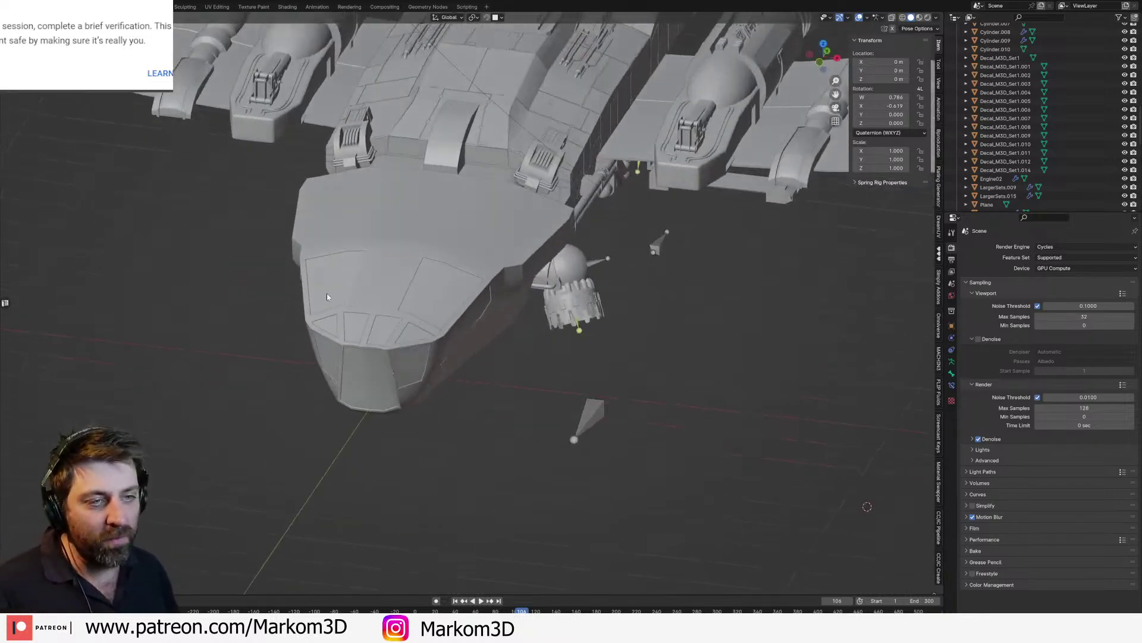
{"action": "key", "text": "ctrl+Tab"}
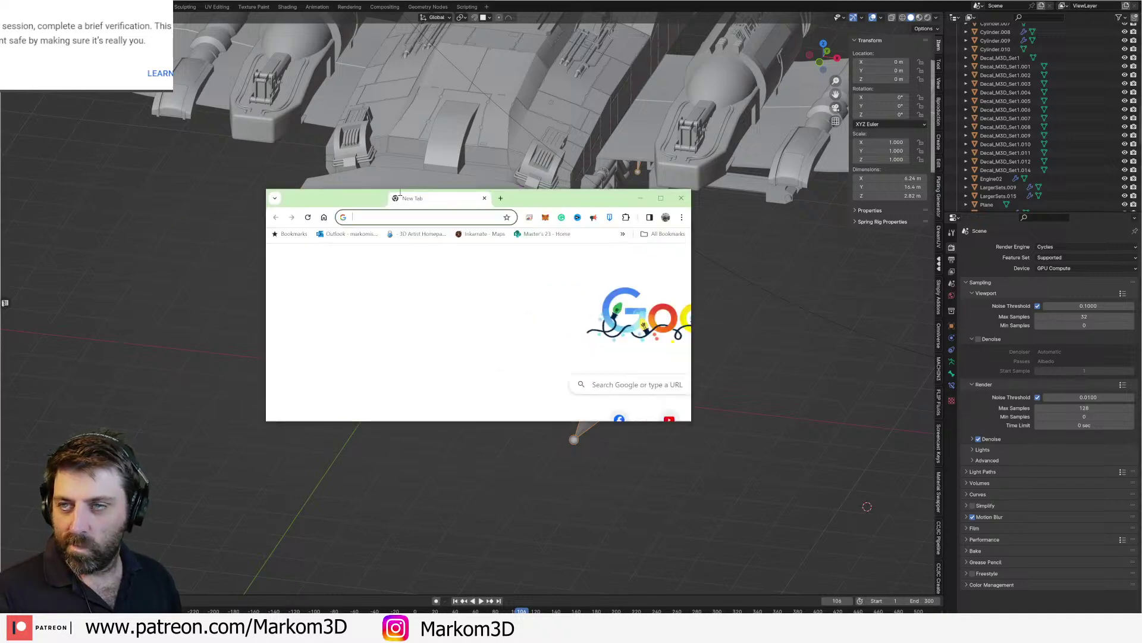
Step: Switch to Chrome, search Google for "independence day" and show the image results in a maximized window
{"action": "left_click_drag", "start_coordinate": [433, 195], "coordinate": [470, 50]}
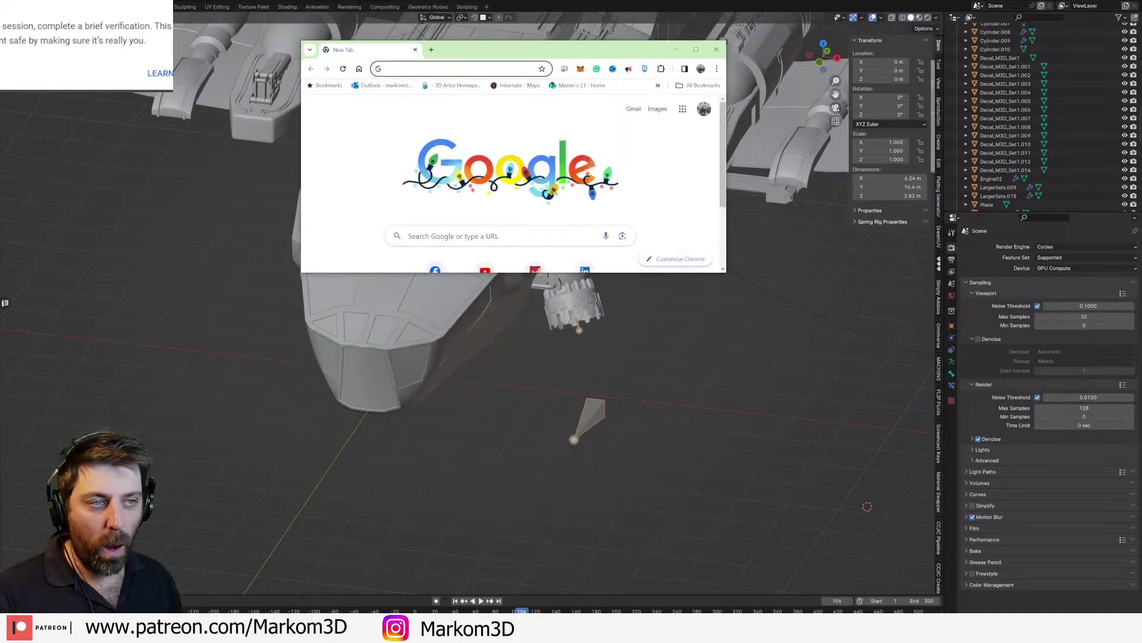
{"action": "left_click", "coordinate": [517, 234]}
{"action": "type", "text": "indi"}
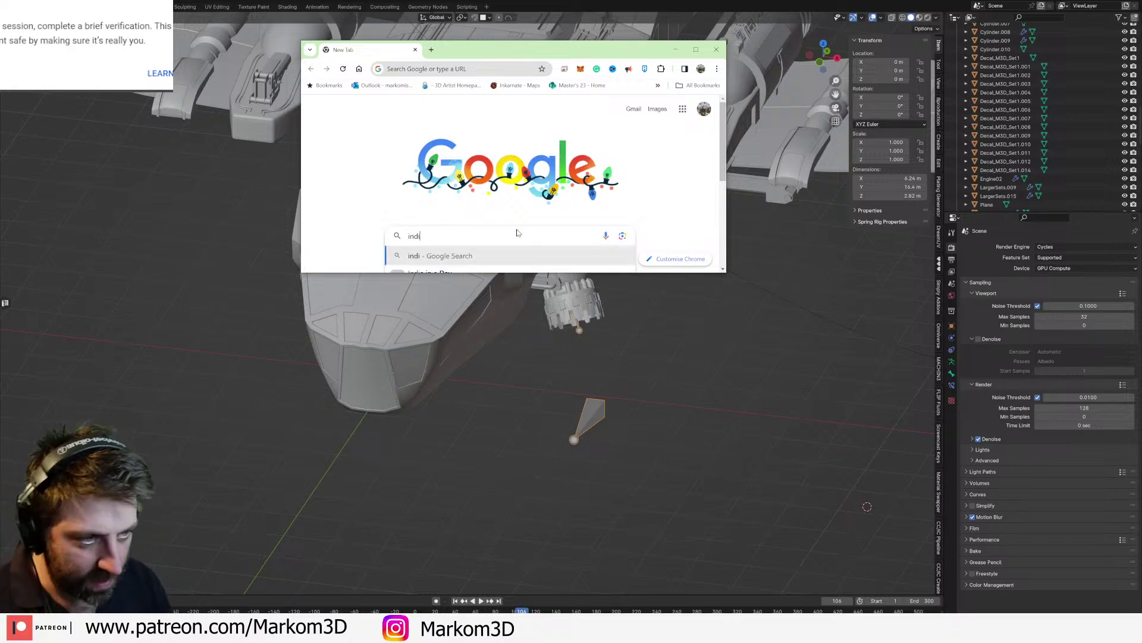
{"action": "key", "text": "BackSpace"}
{"action": "type", "text": "epe"}
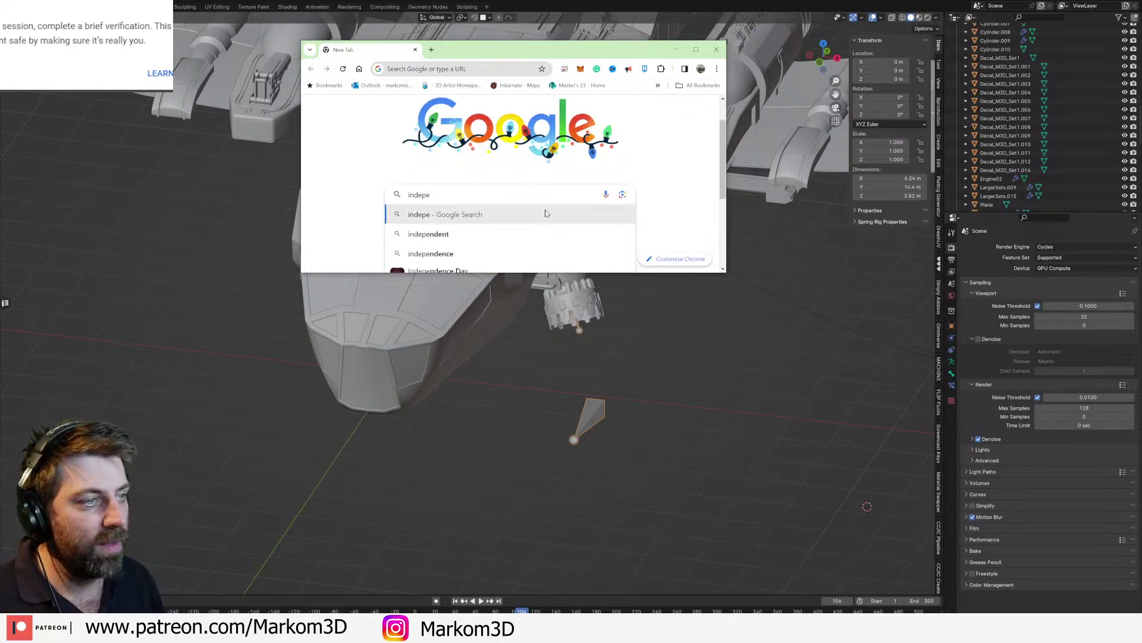
{"action": "scroll", "coordinate": [517, 209], "scroll_direction": "down", "scroll_amount": 2}
{"action": "left_click", "coordinate": [515, 212]}
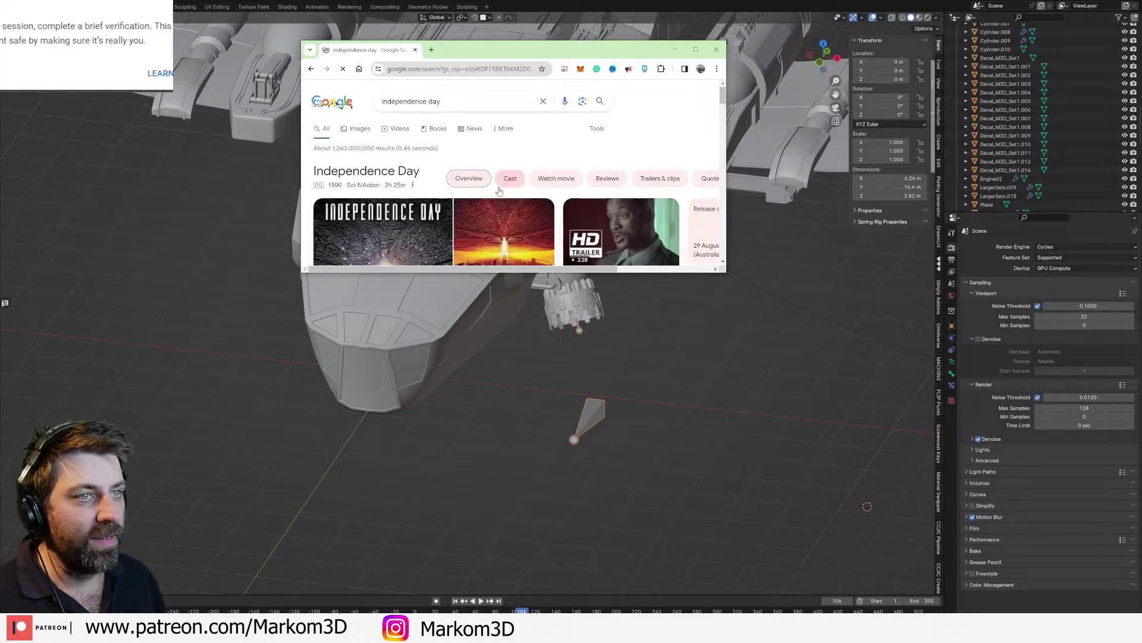
{"action": "left_click", "coordinate": [356, 130]}
{"action": "left_click", "coordinate": [695, 50]}
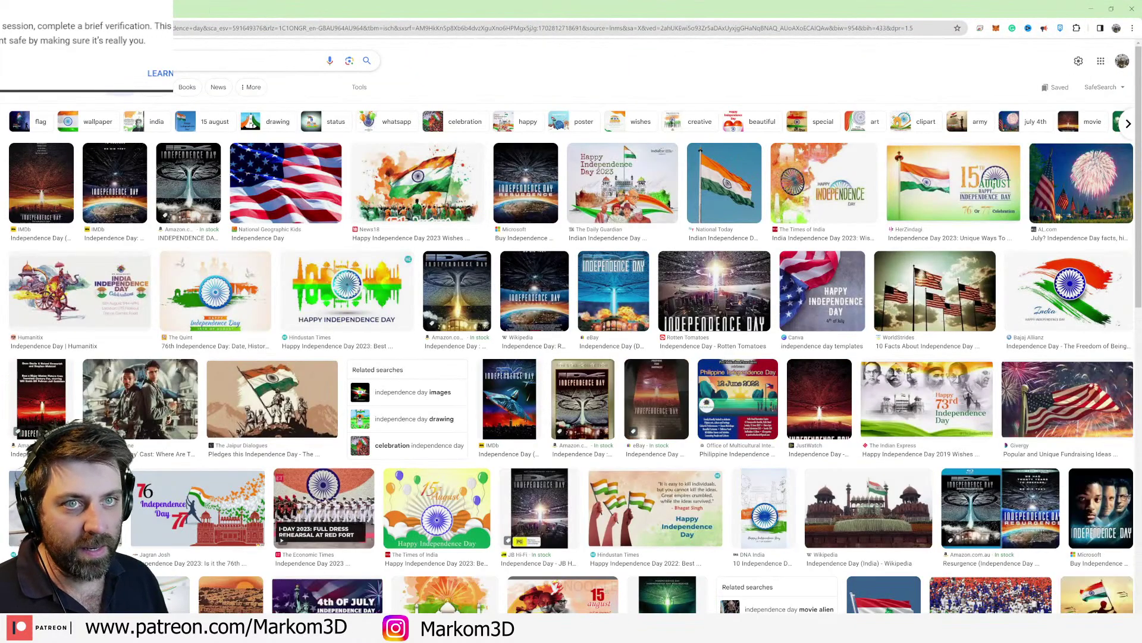
Step: Refine the image search to "independence day alien", look over the references, and return to Blender
{"action": "left_click", "coordinate": [161, 61]}
{"action": "type", "text": "alien"}
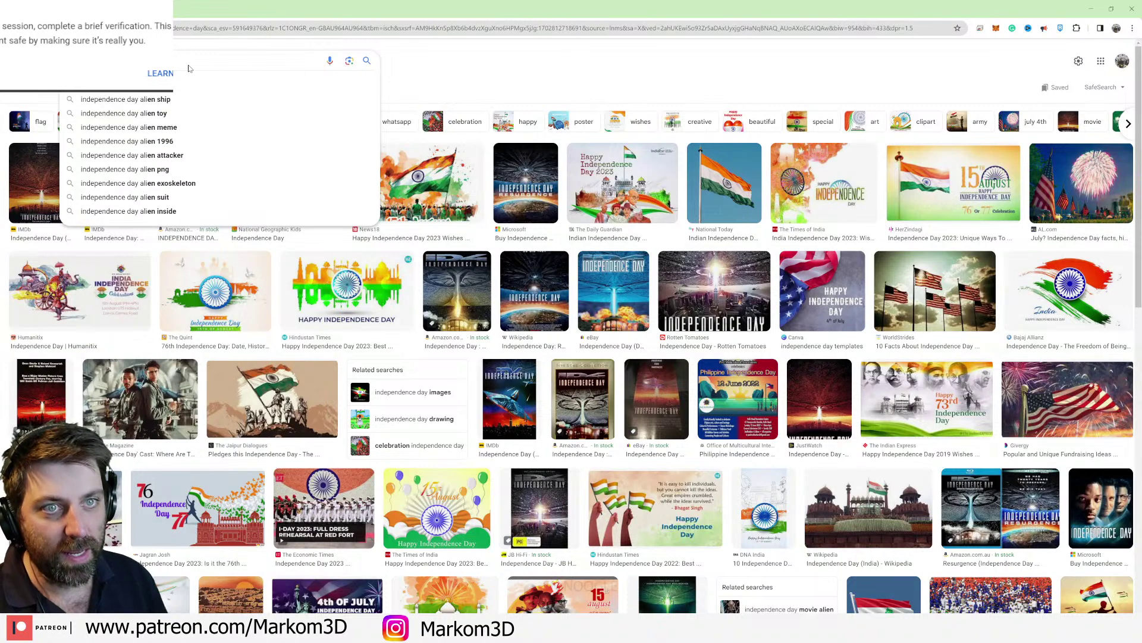
{"action": "key", "text": "Return"}
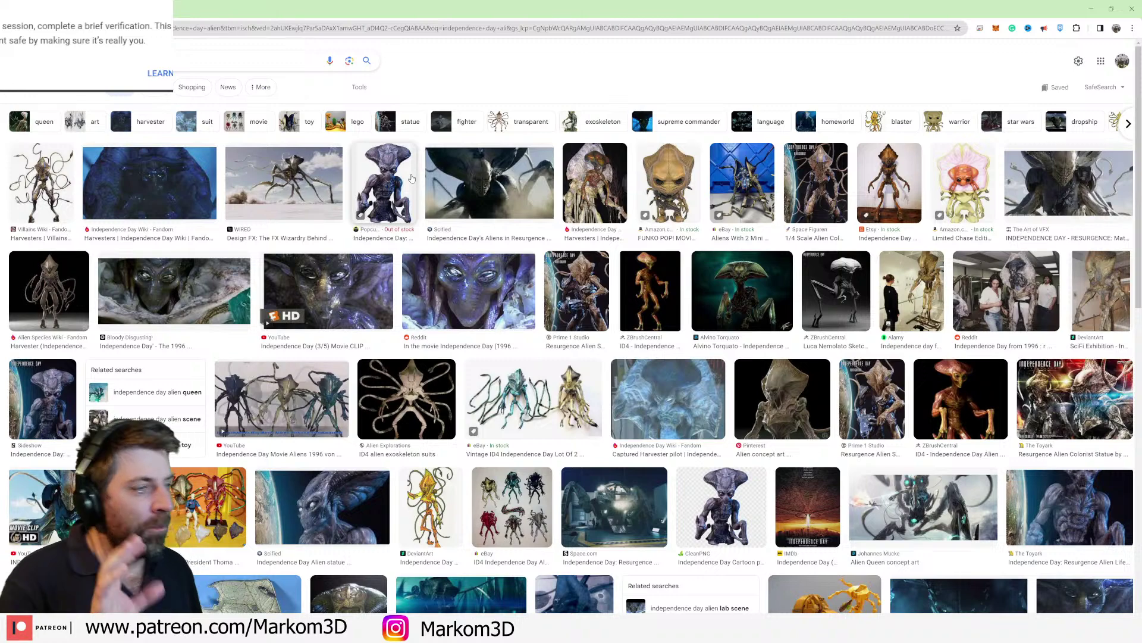
{"action": "left_click", "coordinate": [1093, 8]}
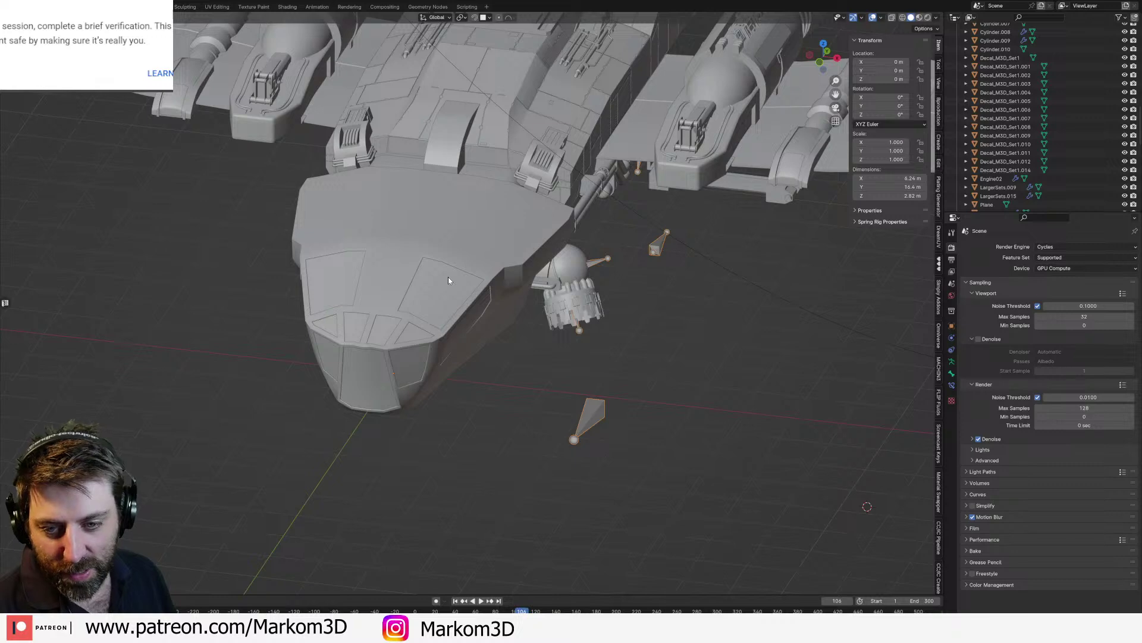
Step: Hide the cockpit nose, the second cockpit piece behind it and the armature to expose the front cabin opening
{"action": "middle_click_drag", "start_coordinate": [443, 300], "coordinate": [589, 272]}
{"action": "scroll", "coordinate": [589, 272], "scroll_direction": "down", "scroll_amount": 5}
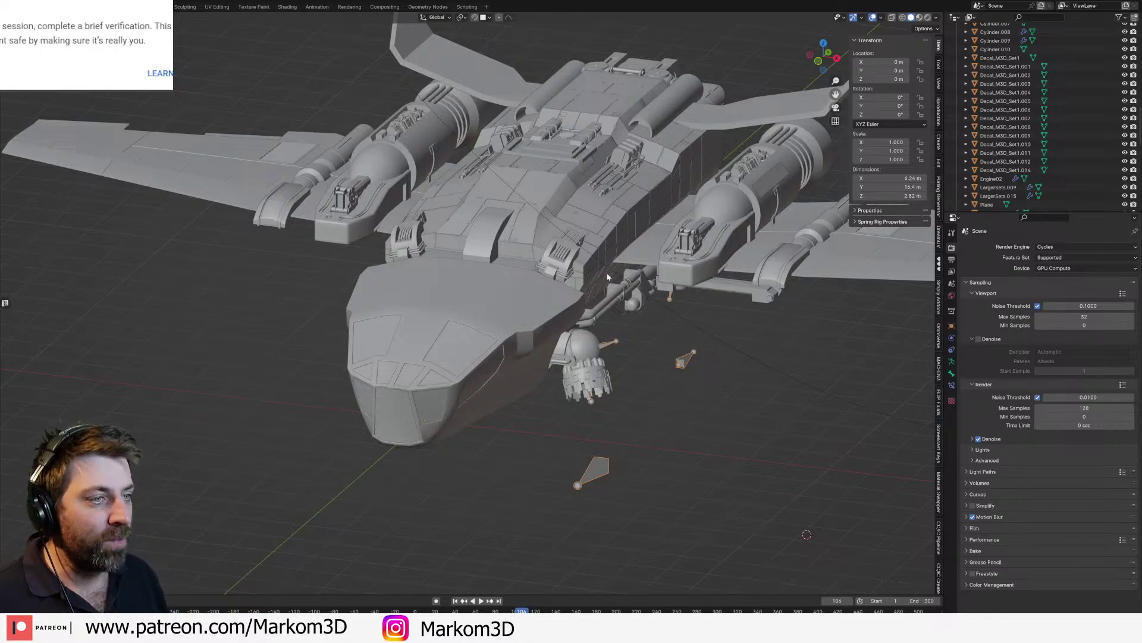
{"action": "middle_click_drag", "start_coordinate": [648, 268], "coordinate": [625, 186]}
{"action": "scroll", "coordinate": [471, 273], "scroll_direction": "up", "scroll_amount": 4}
{"action": "left_click", "coordinate": [540, 281]}
{"action": "key", "text": "h"}
{"action": "scroll", "coordinate": [630, 292], "scroll_direction": "up", "scroll_amount": 4}
{"action": "left_click", "coordinate": [670, 323]}
{"action": "key", "text": "h"}
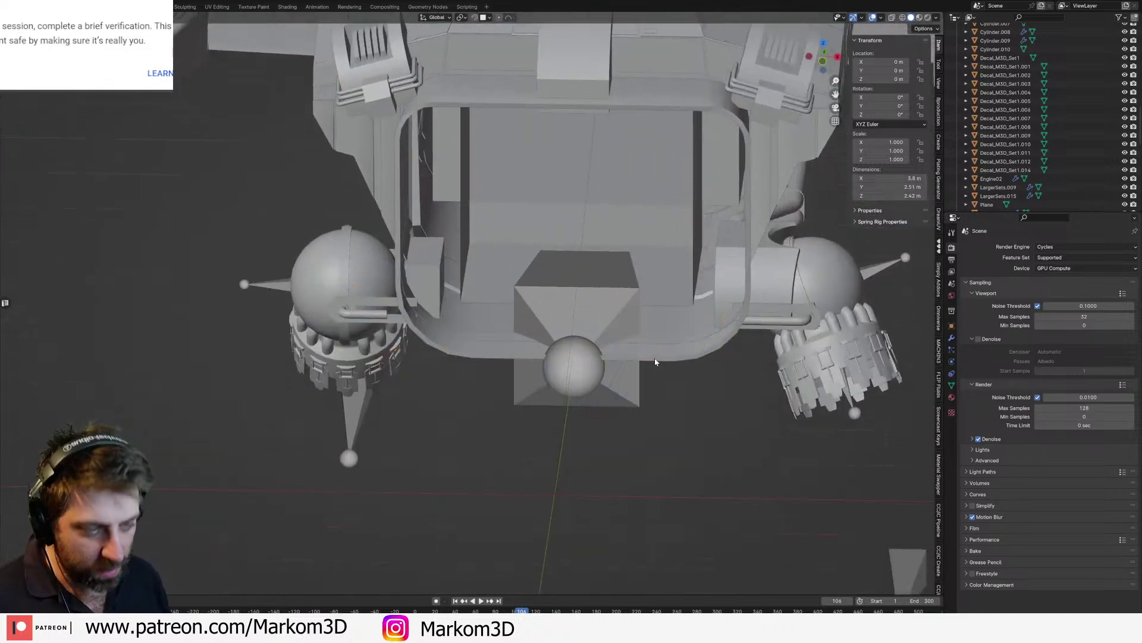
{"action": "left_click", "coordinate": [562, 310]}
{"action": "key", "text": "h"}
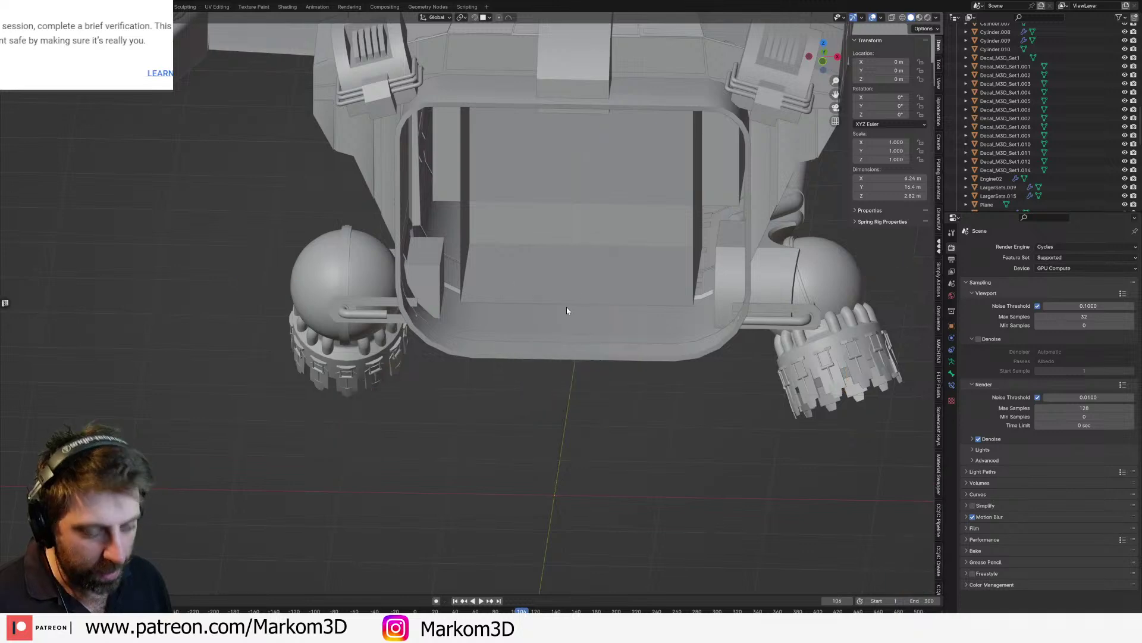
Step: Examine the cabin interior through the front opening and select the inner cabin structure
{"action": "scroll", "coordinate": [580, 293], "scroll_direction": "up", "scroll_amount": 4}
{"action": "mouse_move", "coordinate": [580, 294]}
{"action": "middle_mouse_down"}
{"action": "mouse_move", "coordinate": [585, 383]}
{"action": "mouse_move", "coordinate": [583, 301]}
{"action": "middle_mouse_up"}
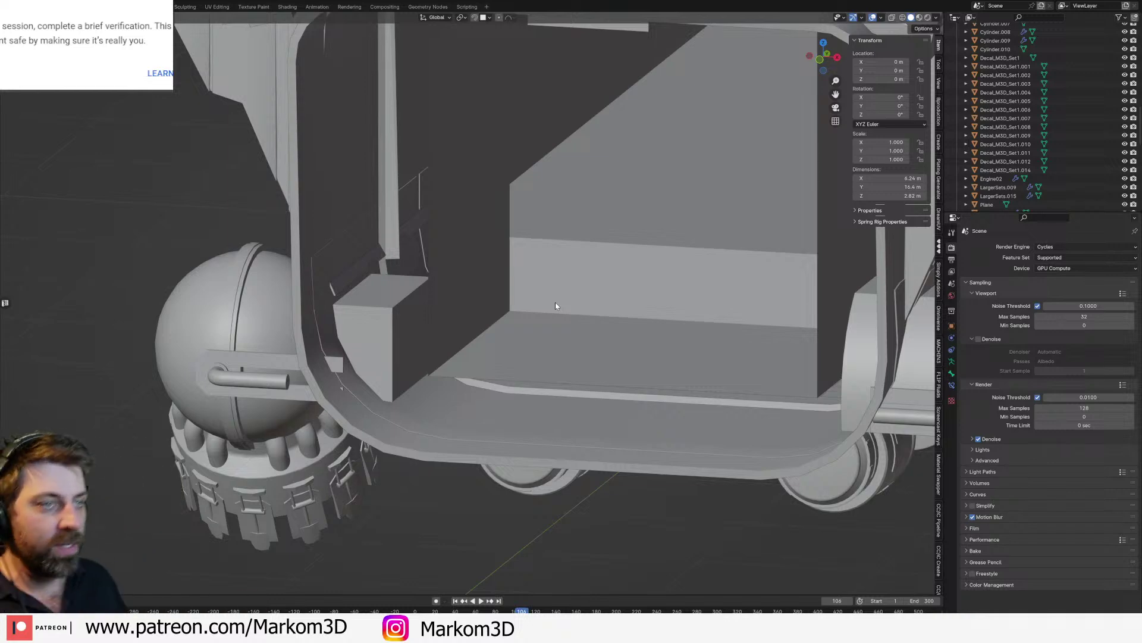
{"action": "scroll", "coordinate": [554, 298], "scroll_direction": "down", "scroll_amount": 3}
{"action": "middle_click_drag", "start_coordinate": [549, 280], "coordinate": [523, 386]}
{"action": "left_click", "coordinate": [533, 228]}
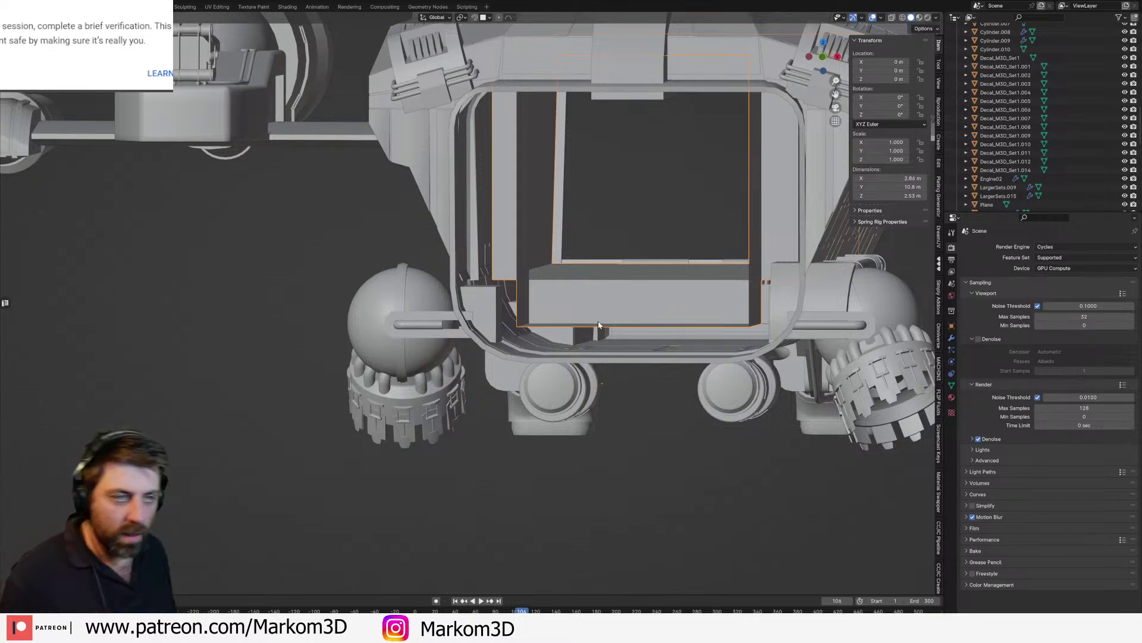
Step: Unhide all hidden objects and make the armature the active object
{"action": "key", "text": "alt+h"}
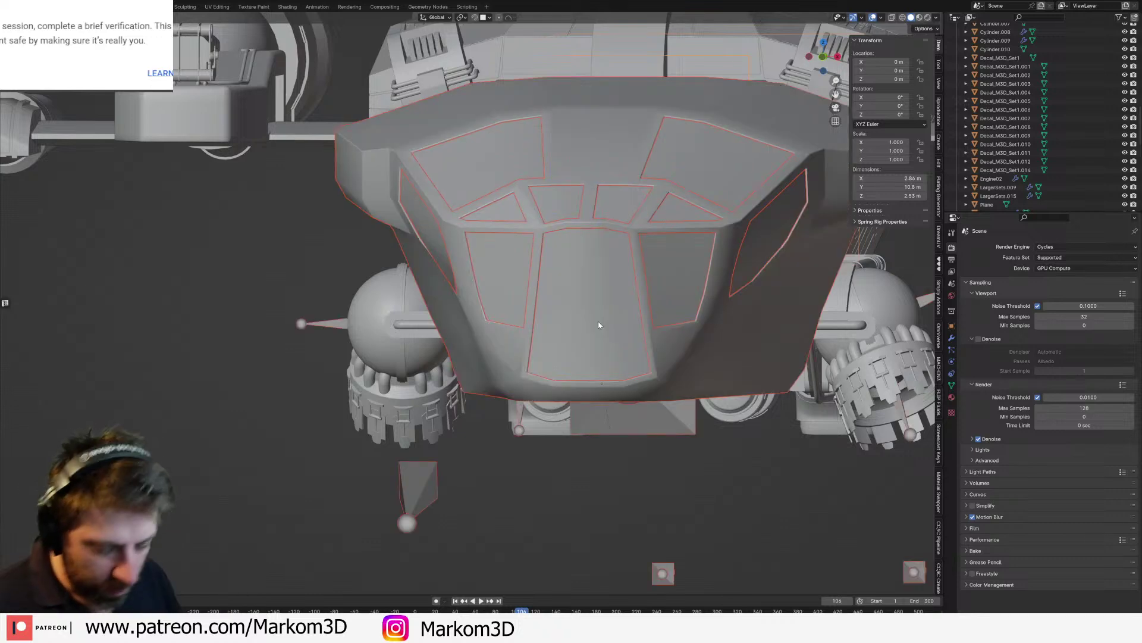
{"action": "scroll", "coordinate": [736, 434], "scroll_direction": "down", "scroll_amount": 2}
{"action": "left_click", "coordinate": [686, 430], "text": "shift"}
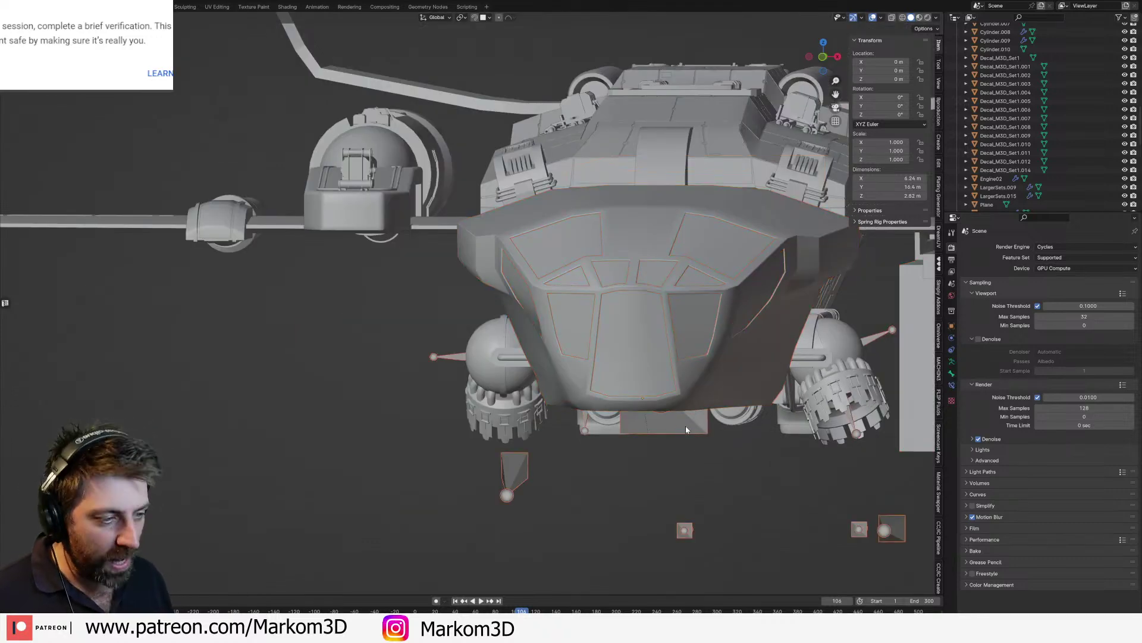
Step: Examine the cockpit nose's lower side and mesh, and the rear ramp opening of the dropship
{"action": "middle_click_drag", "start_coordinate": [695, 405], "coordinate": [643, 417]}
{"action": "scroll", "coordinate": [638, 441], "scroll_direction": "down", "scroll_amount": 5}
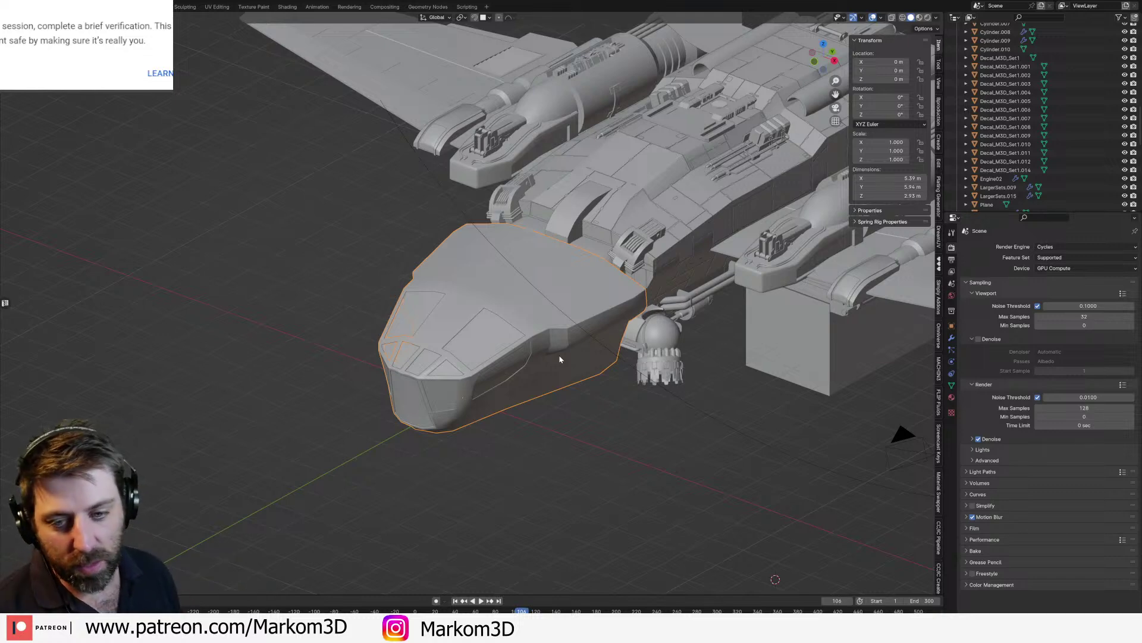
{"action": "middle_click_drag", "start_coordinate": [523, 351], "coordinate": [492, 312]}
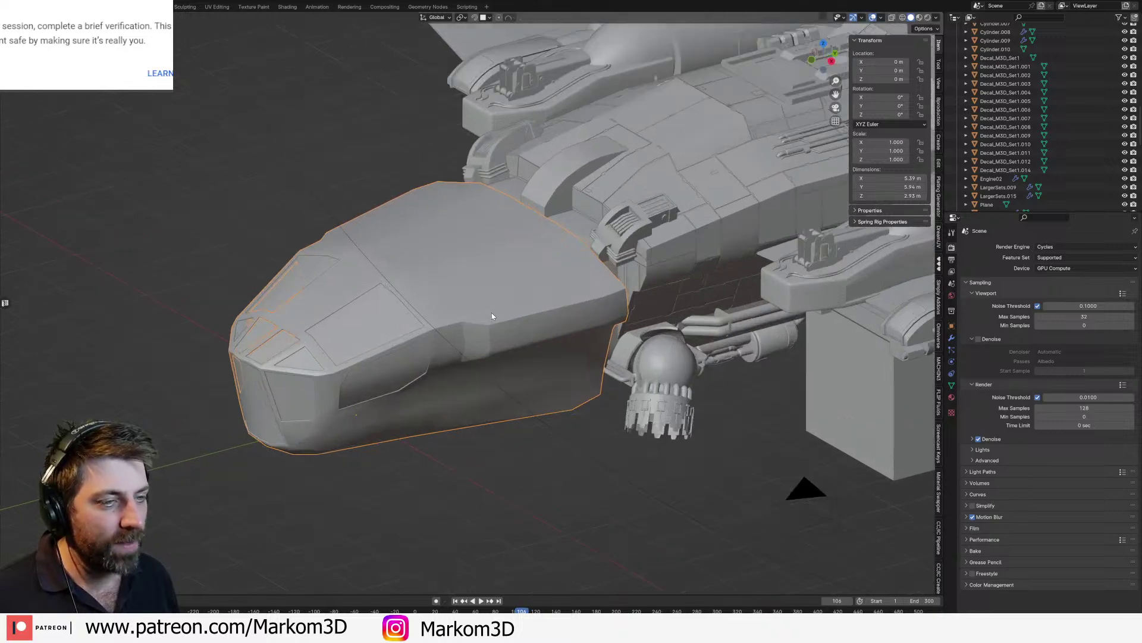
{"action": "middle_click_drag", "start_coordinate": [492, 316], "coordinate": [497, 276]}
{"action": "scroll", "coordinate": [505, 338], "scroll_direction": "up", "scroll_amount": 4}
{"action": "key", "text": "Tab"}
{"action": "middle_click_drag", "start_coordinate": [505, 337], "coordinate": [492, 305], "text": "shift"}
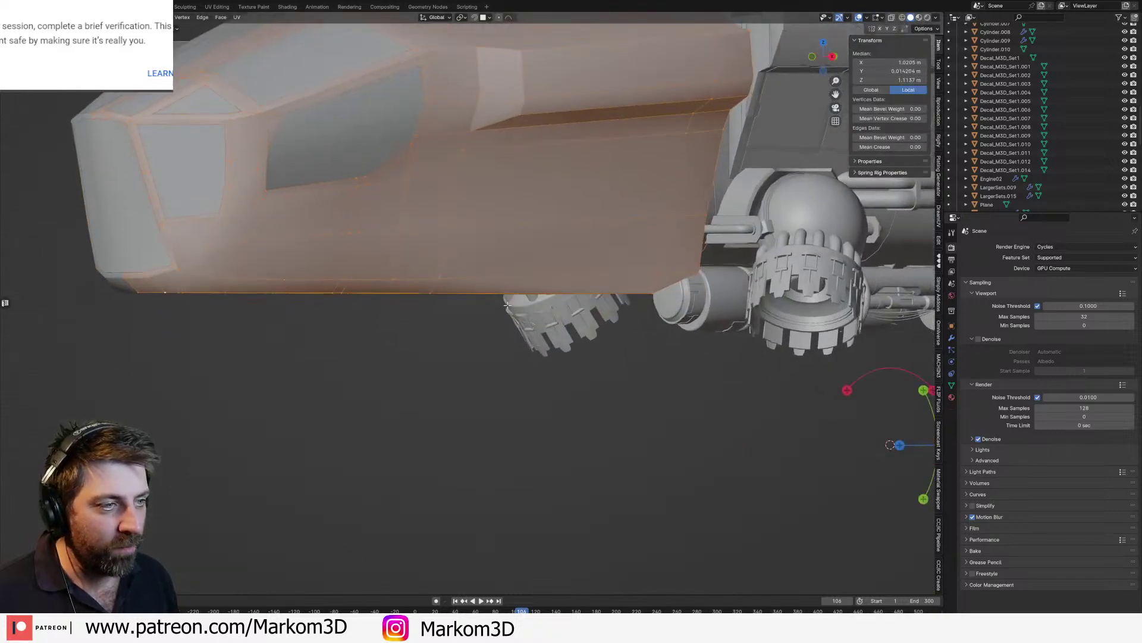
{"action": "scroll", "coordinate": [492, 305], "scroll_direction": "down", "scroll_amount": 3}
{"action": "key", "text": "Tab"}
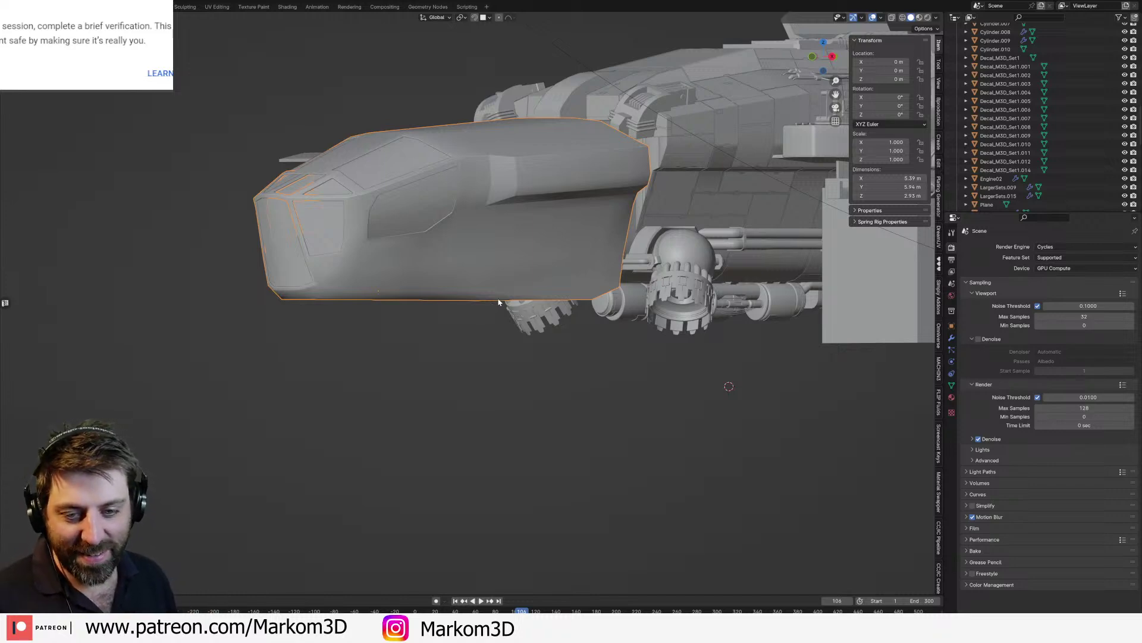
{"action": "middle_click_drag", "start_coordinate": [638, 267], "coordinate": [587, 258]}
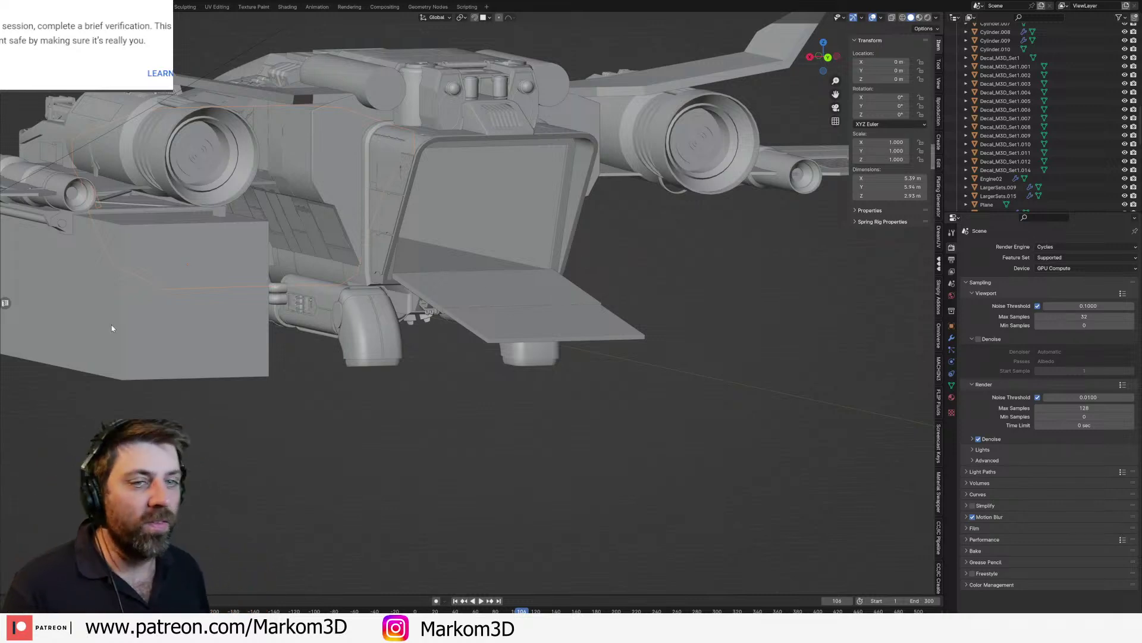
Step: Hide the large box standing beside the dropship's rear ramp
{"action": "left_click", "coordinate": [133, 331]}
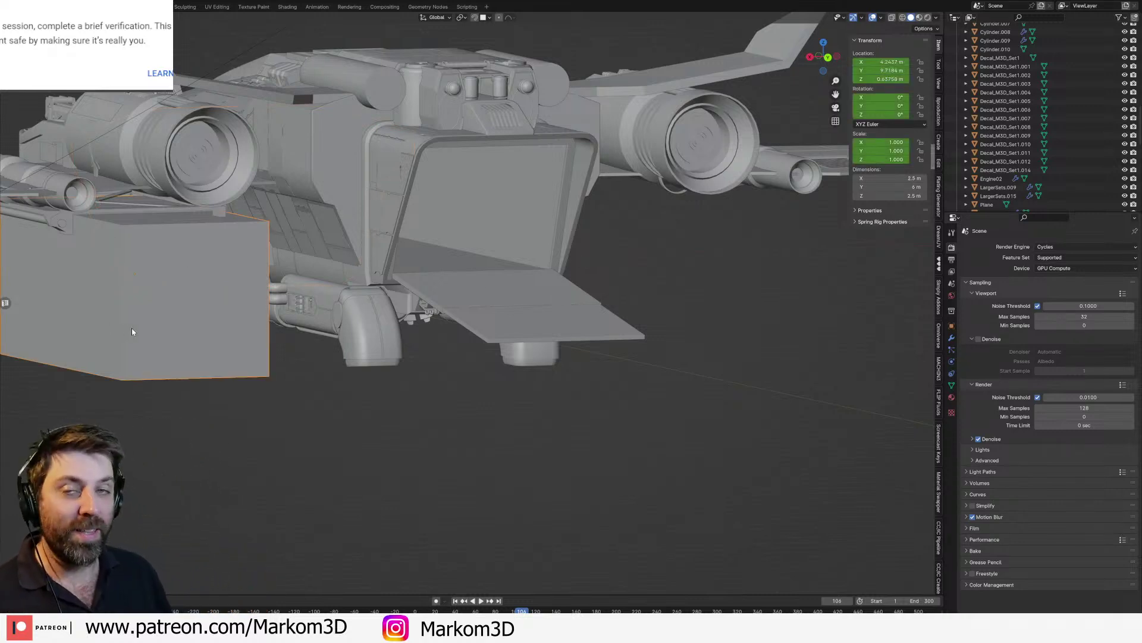
{"action": "key", "text": "h"}
{"action": "middle_click_drag", "start_coordinate": [224, 355], "coordinate": [365, 361]}
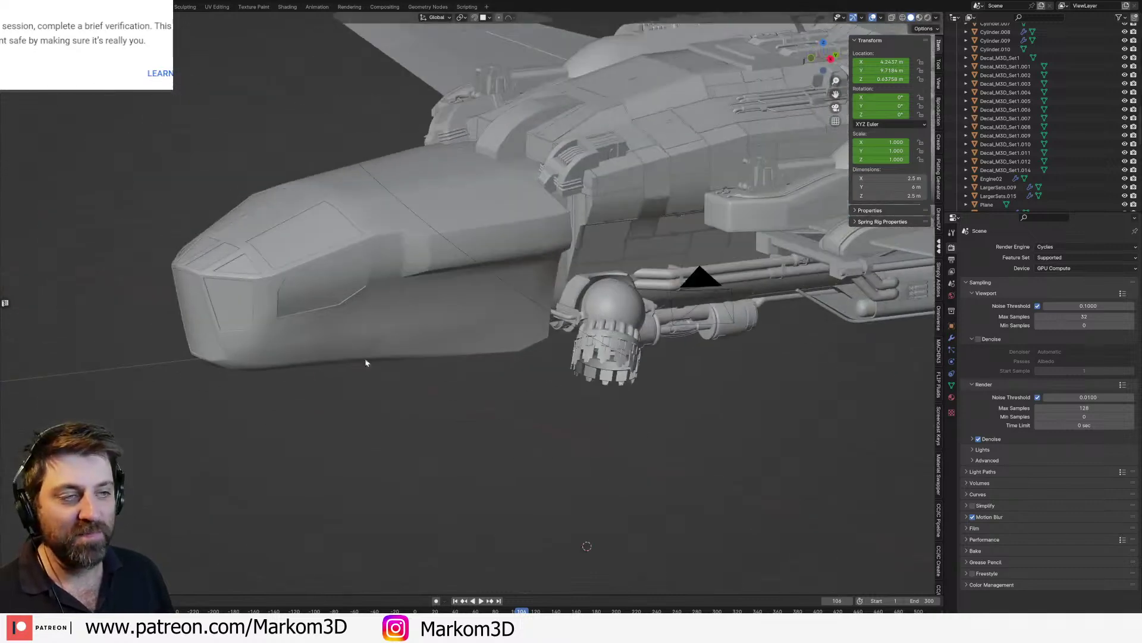
Step: Select the cockpit nose and examine its top, side and the joint where it meets the main hull
{"action": "left_click", "coordinate": [442, 315]}
{"action": "middle_click_drag", "start_coordinate": [442, 314], "coordinate": [496, 337], "text": "shift"}
{"action": "scroll", "coordinate": [495, 337], "scroll_direction": "up", "scroll_amount": 2}
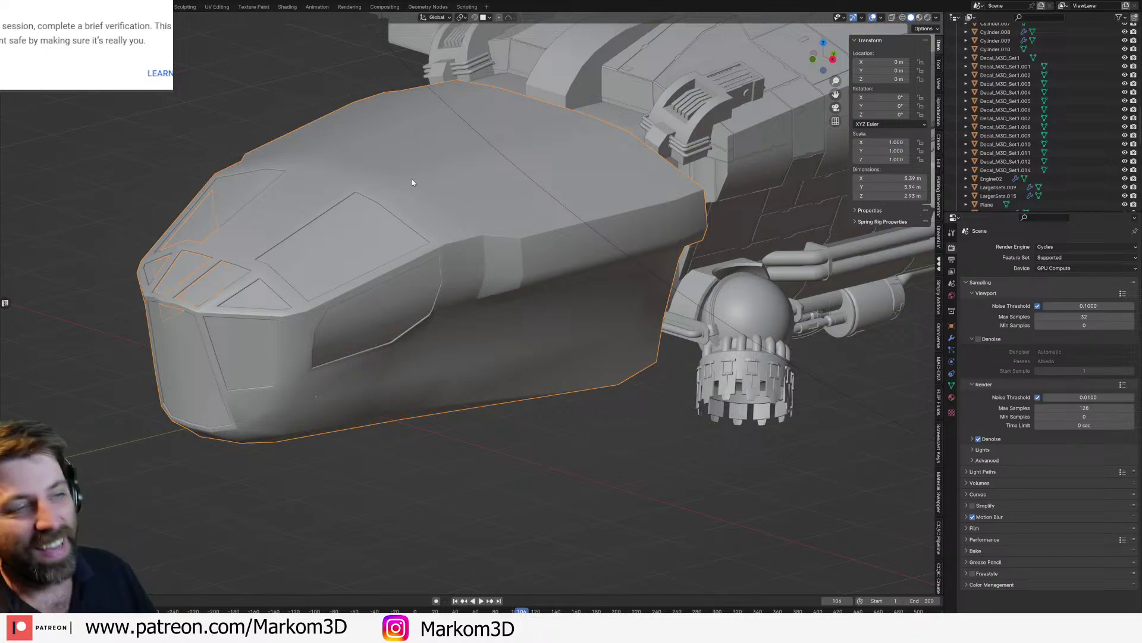
{"action": "middle_click_drag", "start_coordinate": [413, 183], "coordinate": [404, 372]}
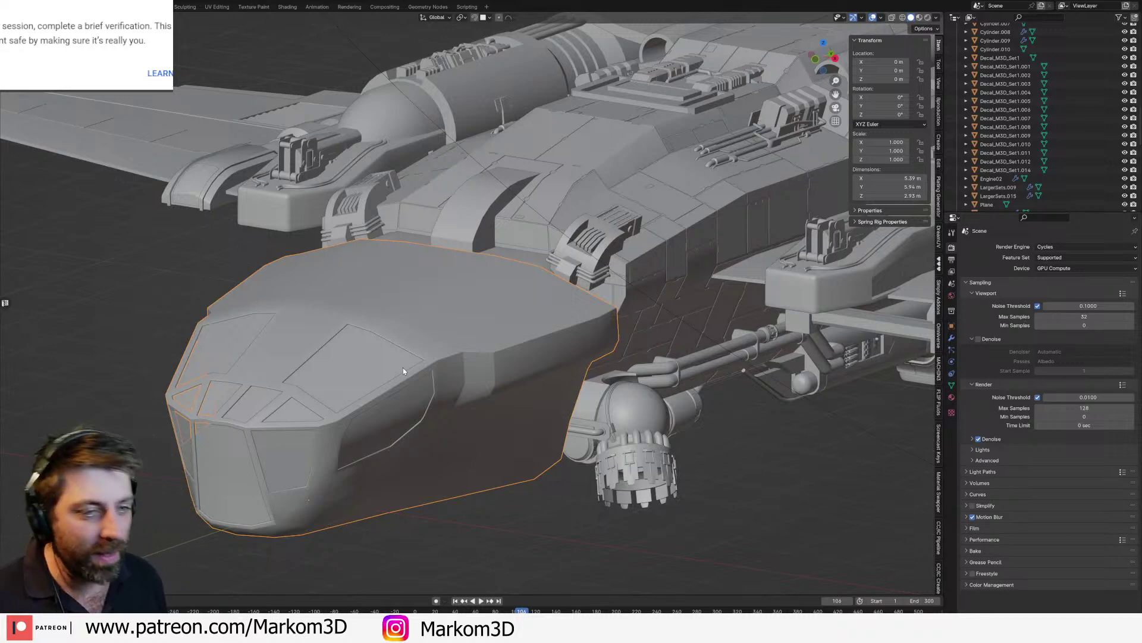
{"action": "middle_click_drag", "start_coordinate": [369, 365], "coordinate": [411, 363], "text": "shift"}
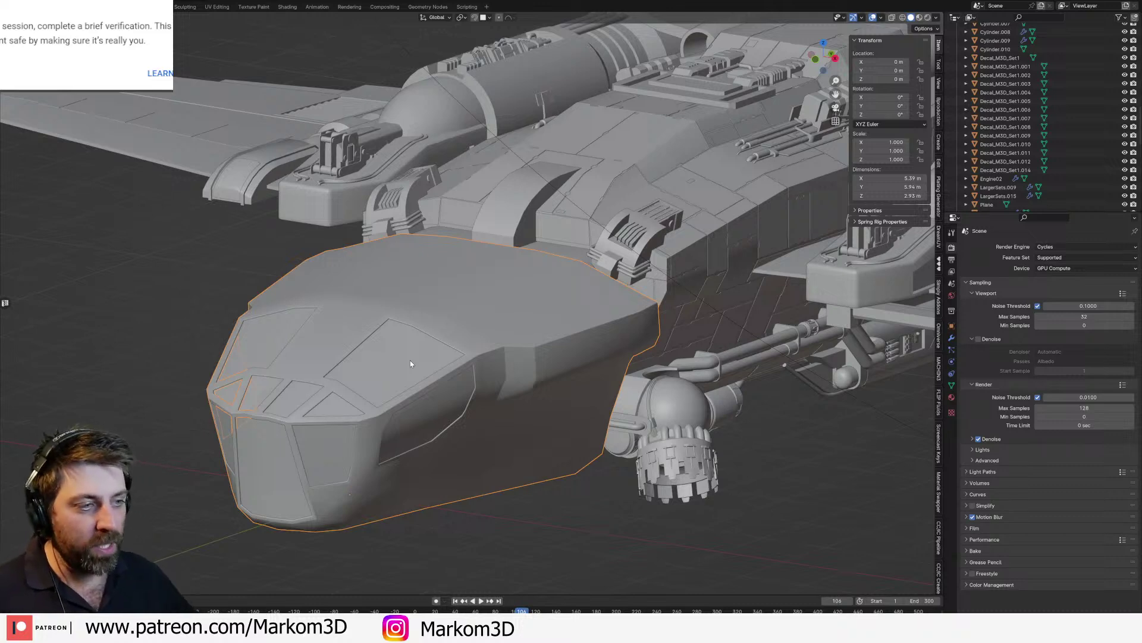
{"action": "middle_click_drag", "start_coordinate": [410, 363], "coordinate": [548, 333]}
{"action": "scroll", "coordinate": [448, 308], "scroll_direction": "down", "scroll_amount": 3}
{"action": "scroll", "coordinate": [362, 318], "scroll_direction": "down", "scroll_amount": 2}
{"action": "right_click", "coordinate": [548, 333]}
{"action": "middle_click_drag", "start_coordinate": [477, 300], "coordinate": [527, 307]}
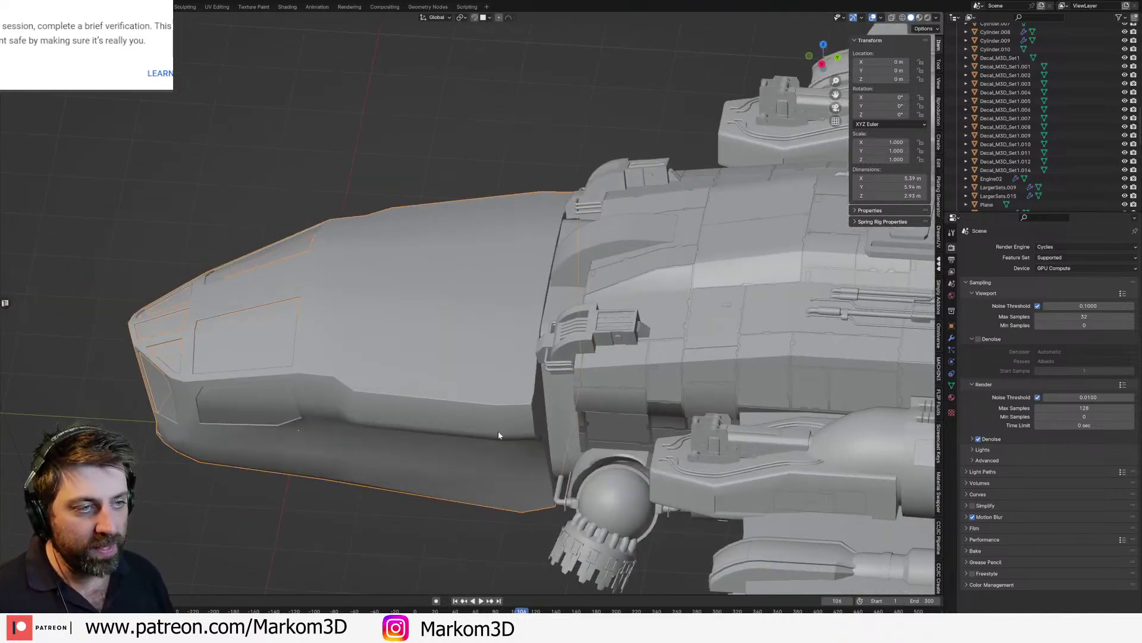
Step: Place the 3D cursor at the world origin, add a cylinder mesh there and scale it down
{"action": "scroll", "coordinate": [498, 431], "scroll_direction": "down", "scroll_amount": 3}
{"action": "key", "text": "shift+s"}
{"action": "left_click", "coordinate": [441, 469]}
{"action": "key", "text": "shift+a"}
{"action": "mouse_move", "coordinate": [438, 473]}
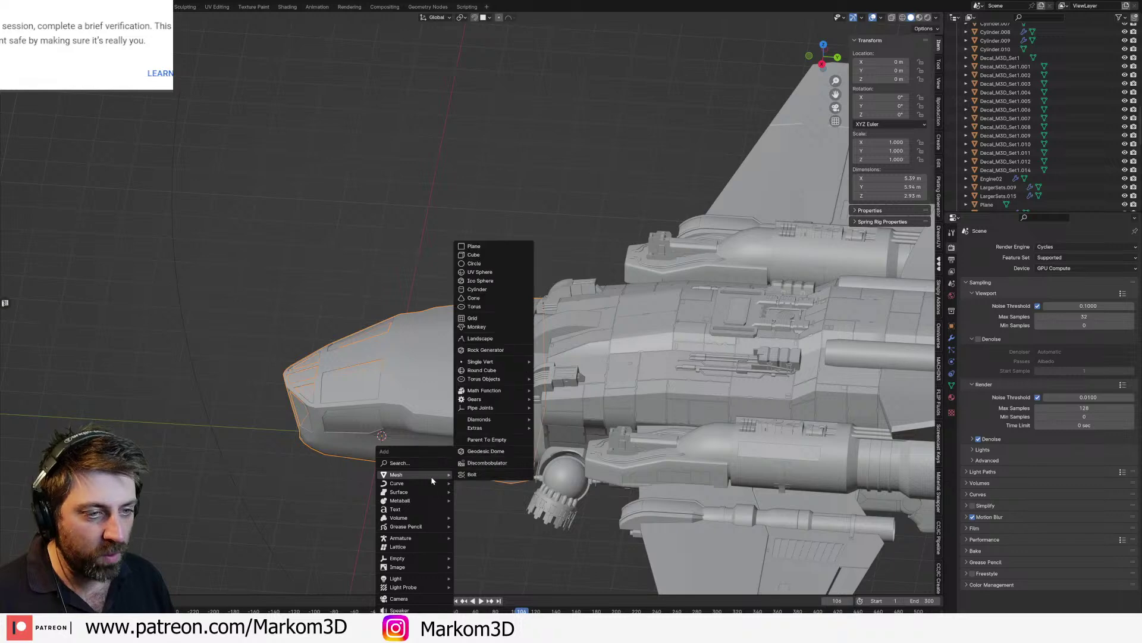
{"action": "left_click", "coordinate": [503, 289]}
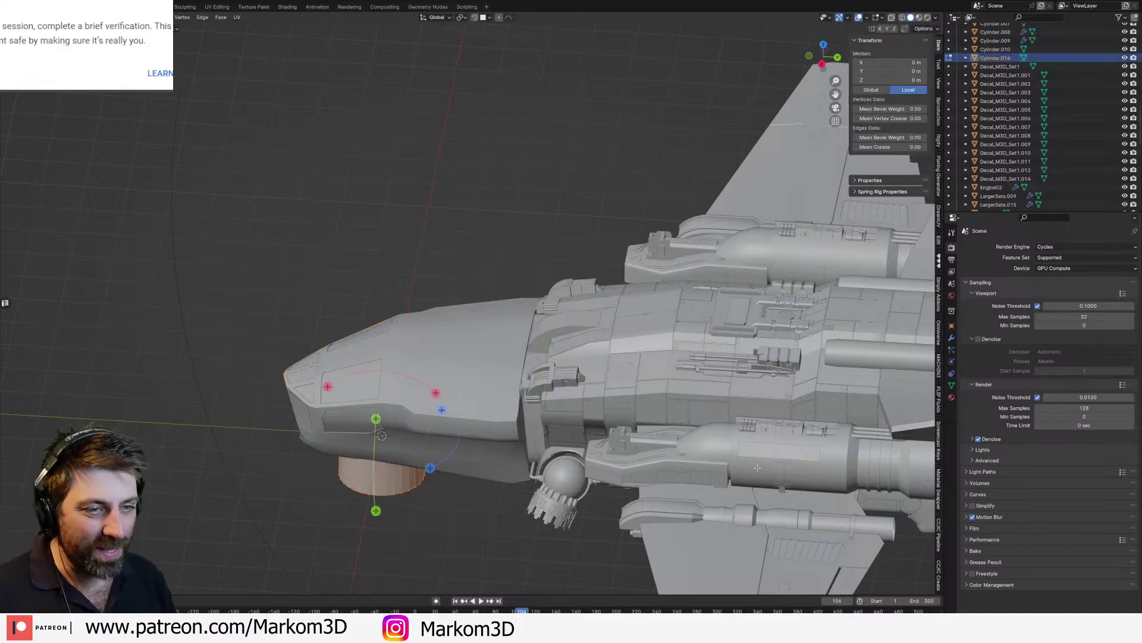
{"action": "left_click", "coordinate": [570, 447]}
Step: Rotate the cylinder 90 degrees in the right side view and move it up to the joint between cockpit and hull
{"action": "key", "text": "KP_3"}
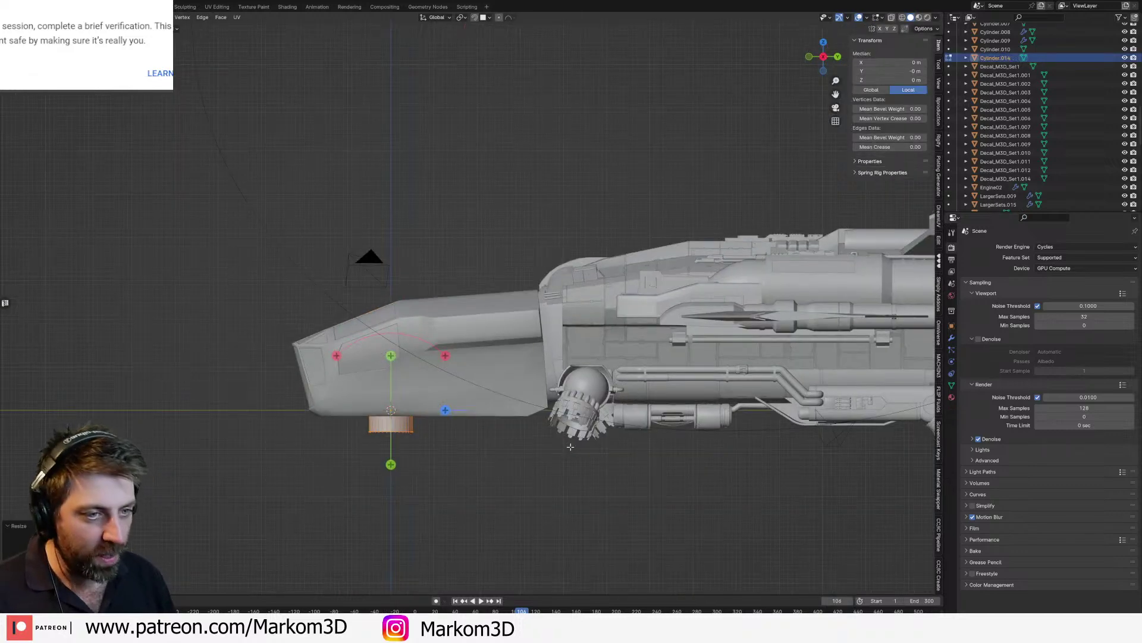
{"action": "type", "text": "r90"}
{"action": "key", "text": "Return"}
{"action": "key", "text": "g"}
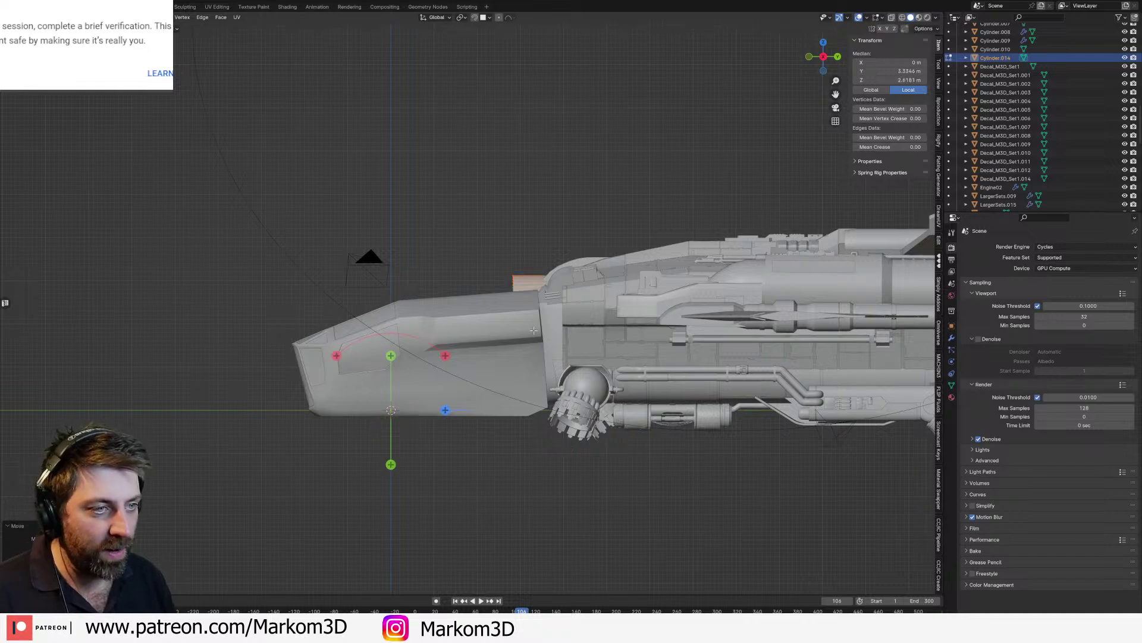
{"action": "left_click", "coordinate": [573, 314]}
{"action": "key", "text": "z"}
{"action": "left_click", "coordinate": [545, 318]}
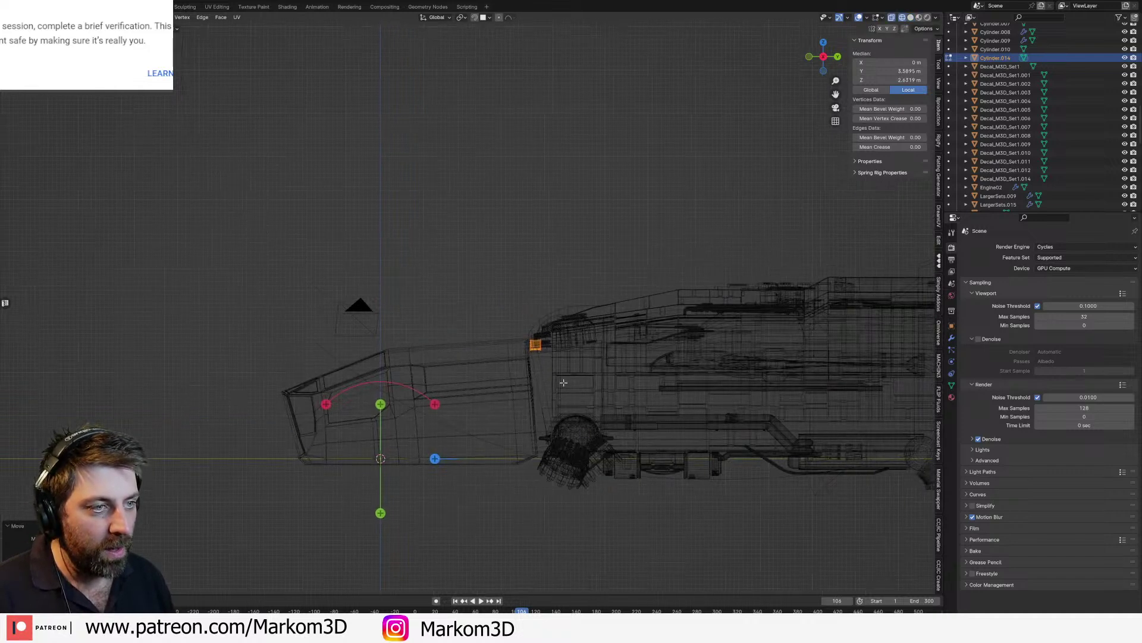
Step: Reposition the cylinder in wireframe just above the cockpit's upper rear edge, in front of the hull
{"action": "scroll", "coordinate": [524, 336], "scroll_direction": "up", "scroll_amount": 4}
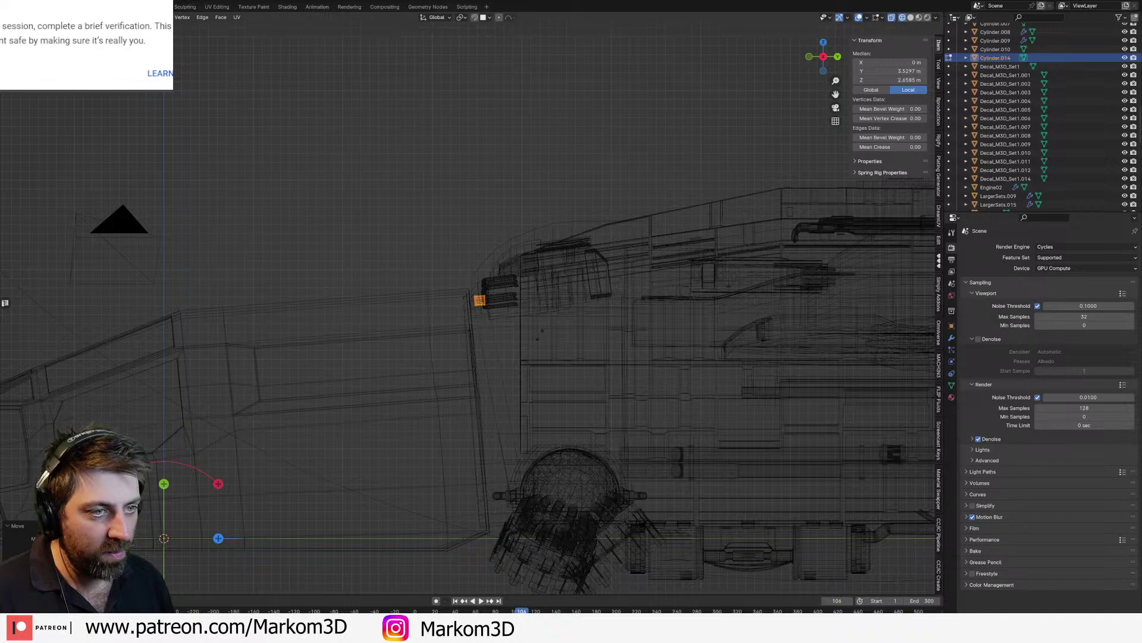
{"action": "left_click", "coordinate": [533, 340]}
{"action": "key", "text": "g"}
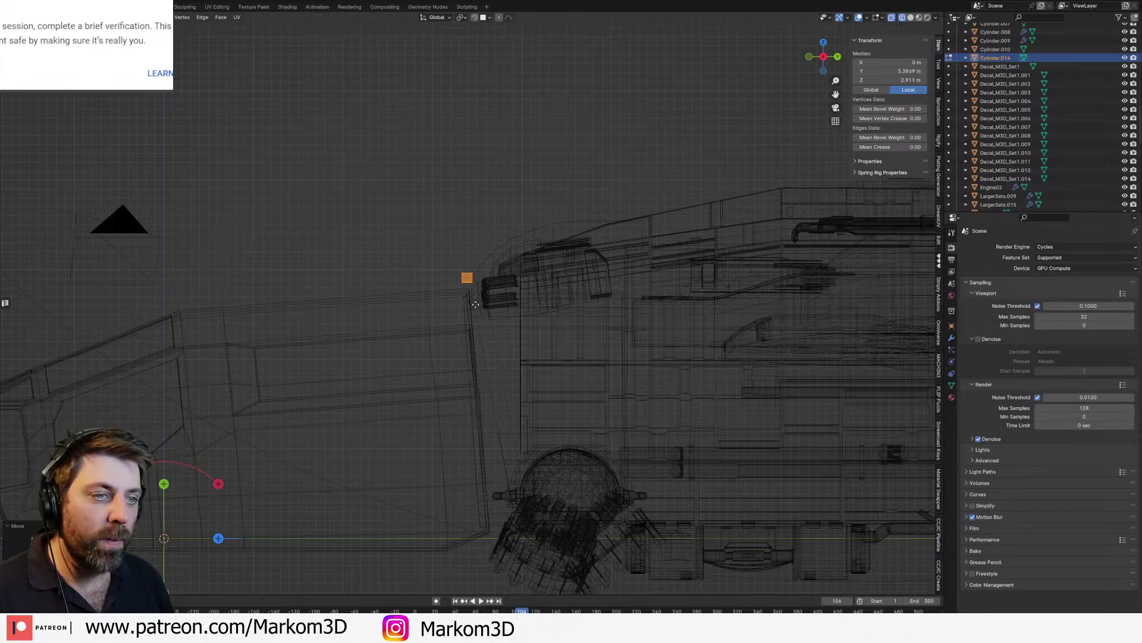
{"action": "left_click", "coordinate": [519, 317]}
{"action": "scroll", "coordinate": [483, 290], "scroll_direction": "up", "scroll_amount": 2}
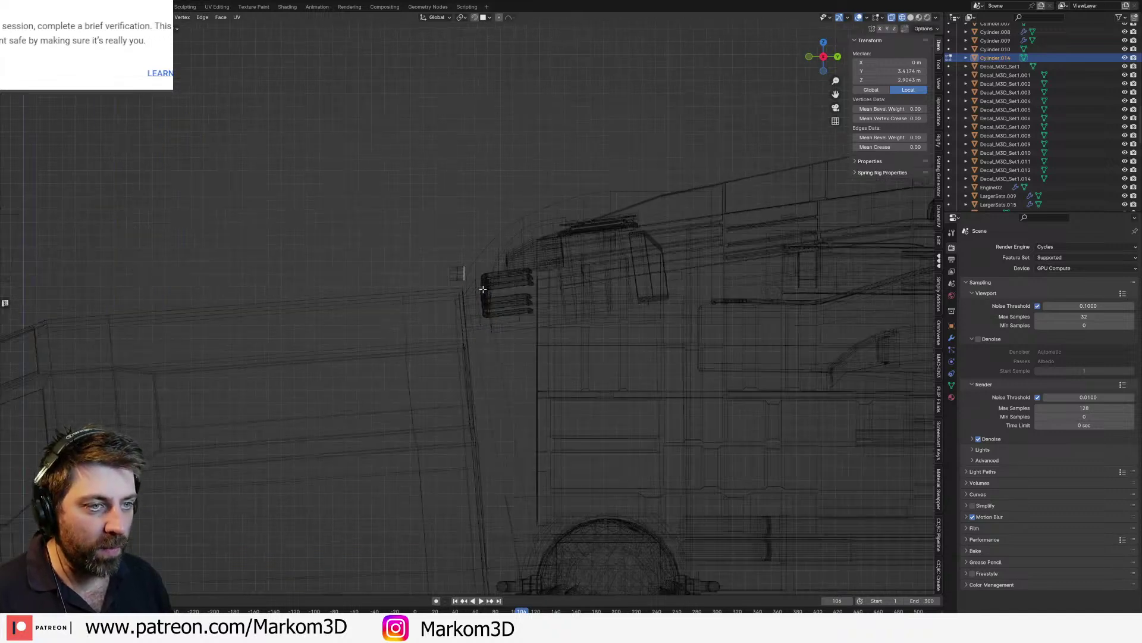
Step: Stretch the cylinder's rear end along Y into the hull, to about 4.08 m
{"action": "key", "text": "g"}
{"action": "key", "text": "y"}
{"action": "left_click", "coordinate": [476, 275]}
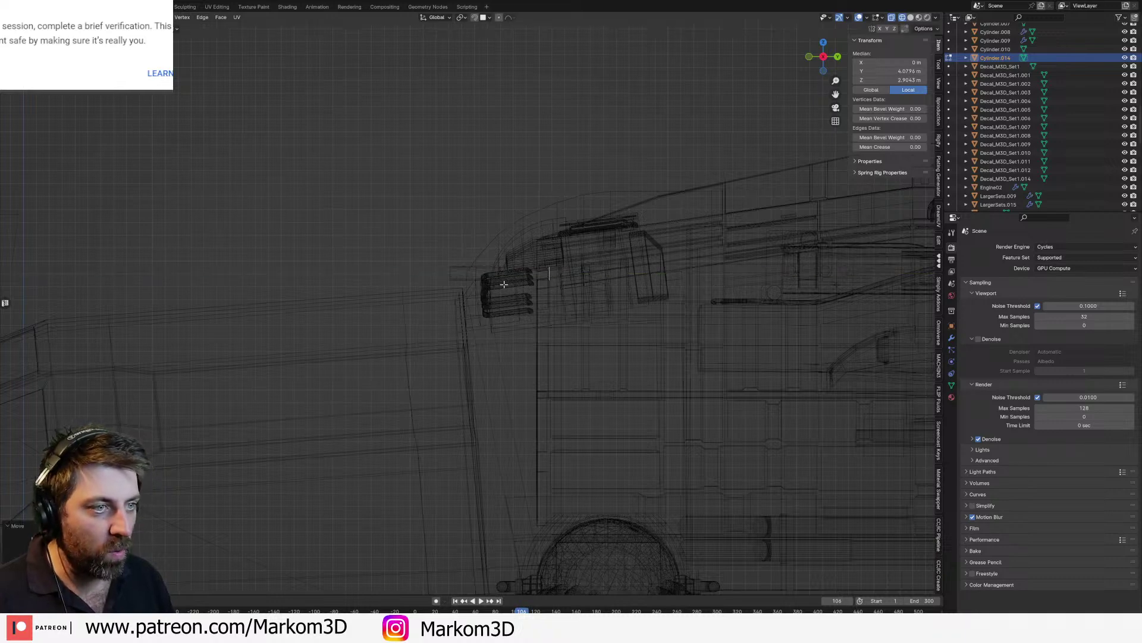
{"action": "scroll", "coordinate": [494, 278], "scroll_direction": "up", "scroll_amount": 1}
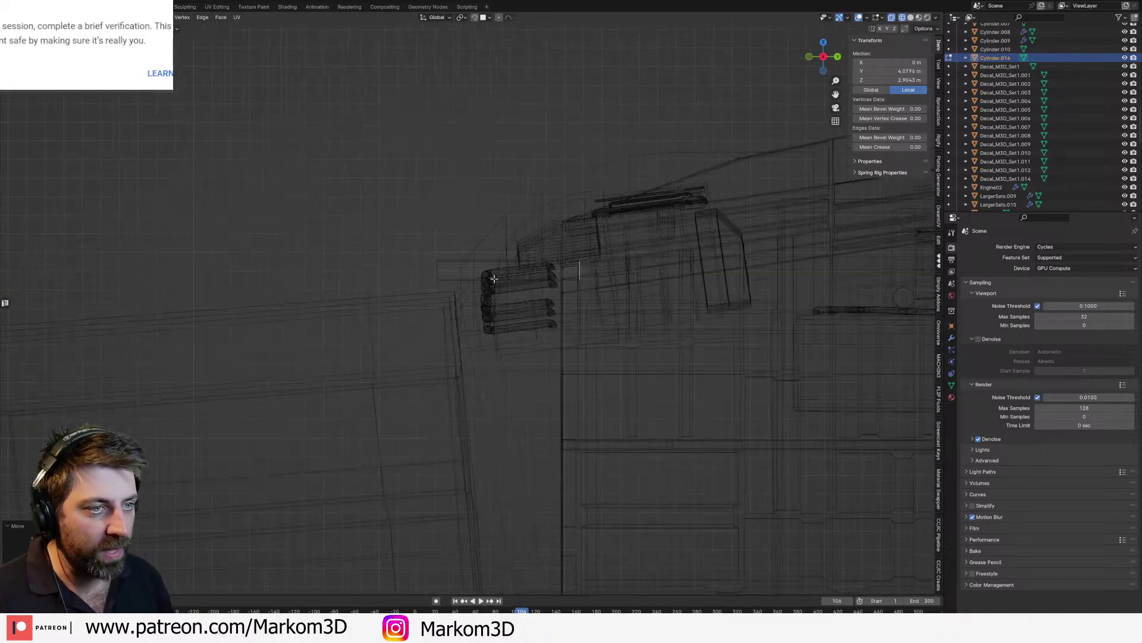
Step: Spin the cylinder's front end around a point just below it to bend the pipe down into the cockpit roof
{"action": "right_click", "coordinate": [437, 298], "text": "shift"}
{"action": "left_click_drag", "start_coordinate": [492, 244], "coordinate": [437, 256]}
{"action": "key", "text": "e"}
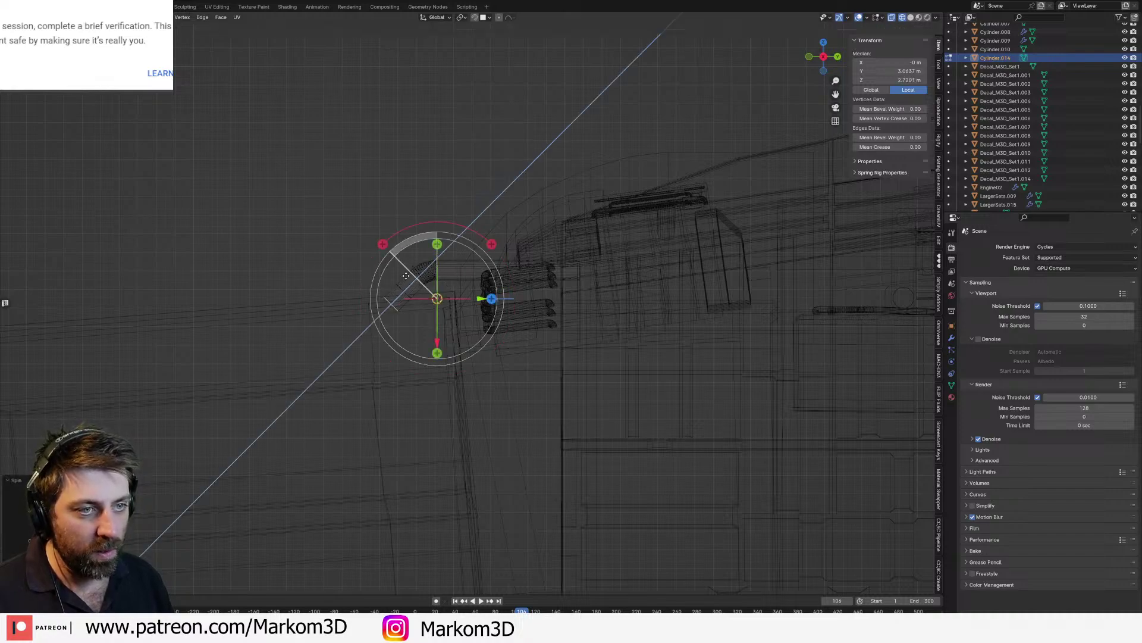
{"action": "left_click", "coordinate": [405, 276]}
{"action": "key", "text": "z"}
{"action": "left_click", "coordinate": [450, 278]}
{"action": "middle_click_drag", "start_coordinate": [457, 346], "coordinate": [573, 373]}
{"action": "scroll", "coordinate": [574, 373], "scroll_direction": "down", "scroll_amount": 3}
{"action": "key", "text": "Tab"}
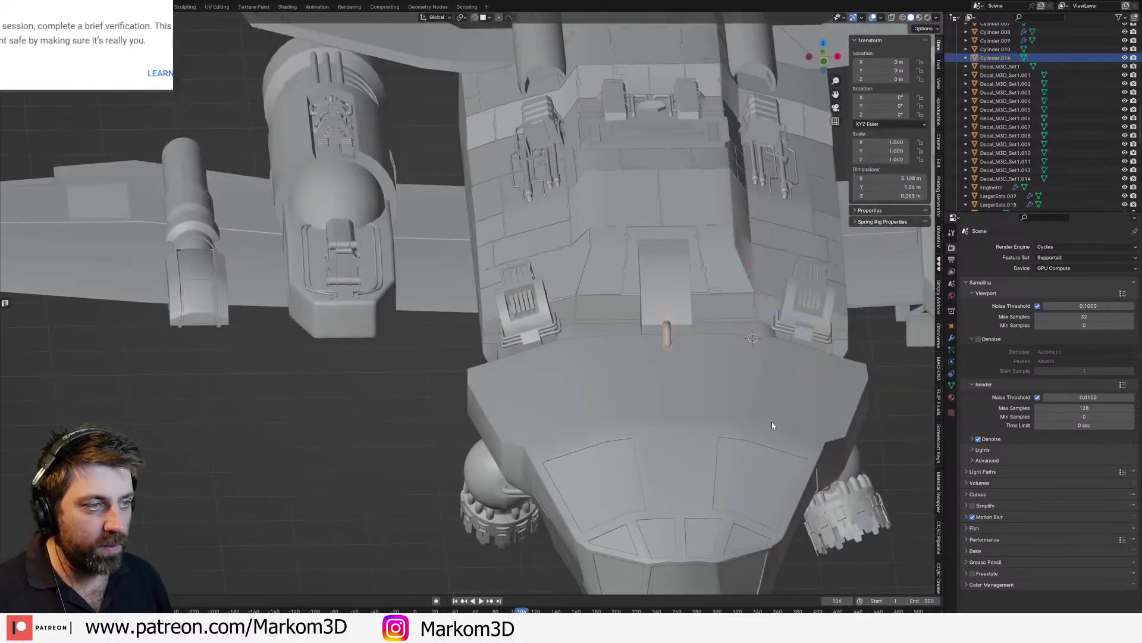
Step: Select the whole pipe mesh and move it sideways along X to about 0.22 m in the top view
{"action": "middle_click_drag", "start_coordinate": [773, 422], "coordinate": [595, 392], "text": "shift"}
{"action": "scroll", "coordinate": [595, 392], "scroll_direction": "up", "scroll_amount": 3}
{"action": "key", "text": "Tab"}
{"action": "key", "text": "a"}
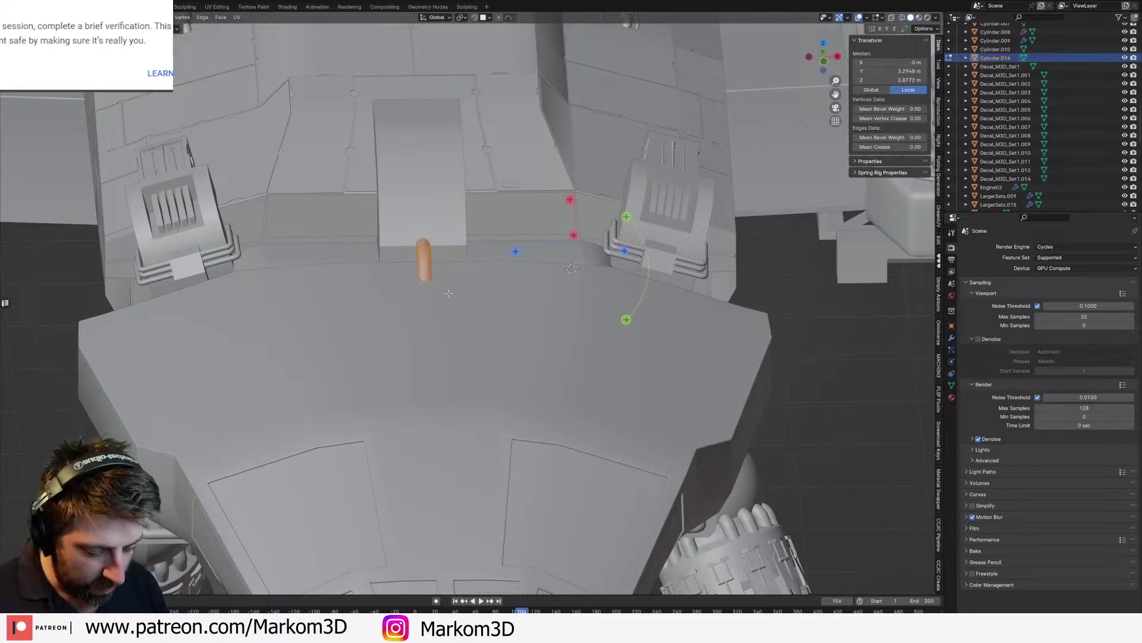
{"action": "key", "text": "KP_7"}
{"action": "key", "text": "g"}
{"action": "key", "text": "x"}
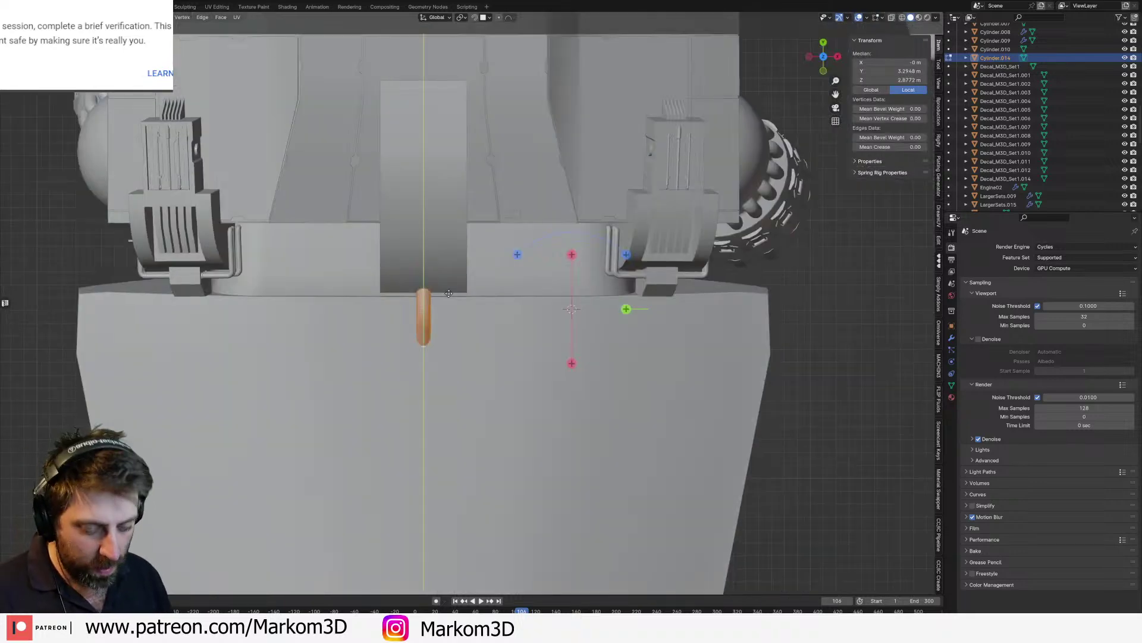
{"action": "left_click", "coordinate": [477, 293]}
Step: Add a Mirror modifier on the X axis to the bent pipe
{"action": "left_click", "coordinate": [951, 338]}
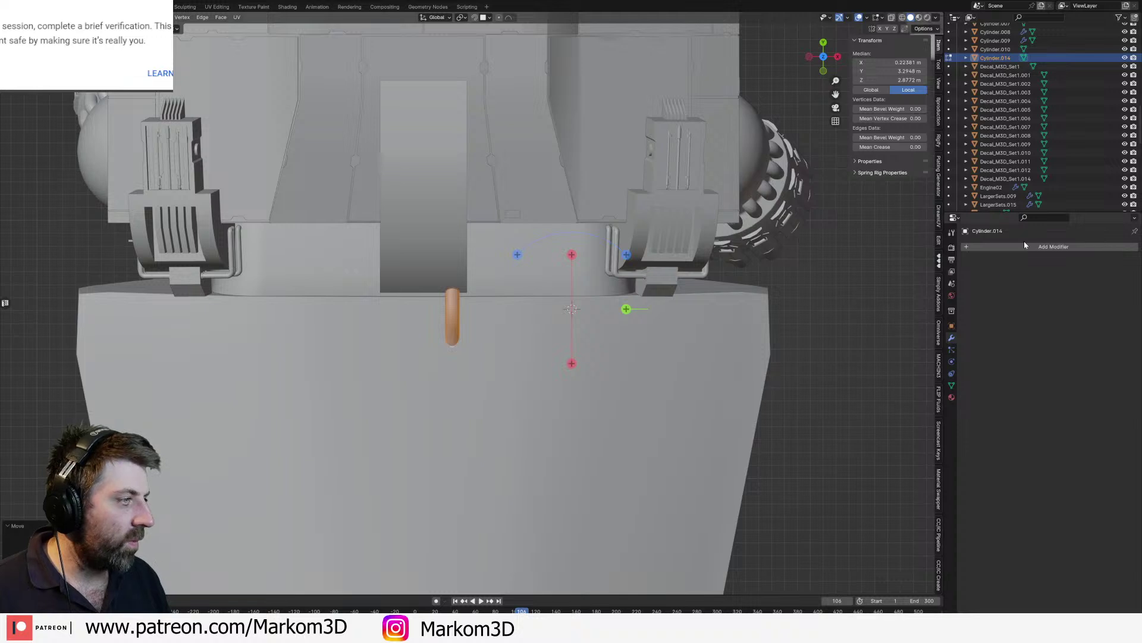
{"action": "left_click", "coordinate": [1022, 249]}
{"action": "mouse_move", "coordinate": [1006, 281]}
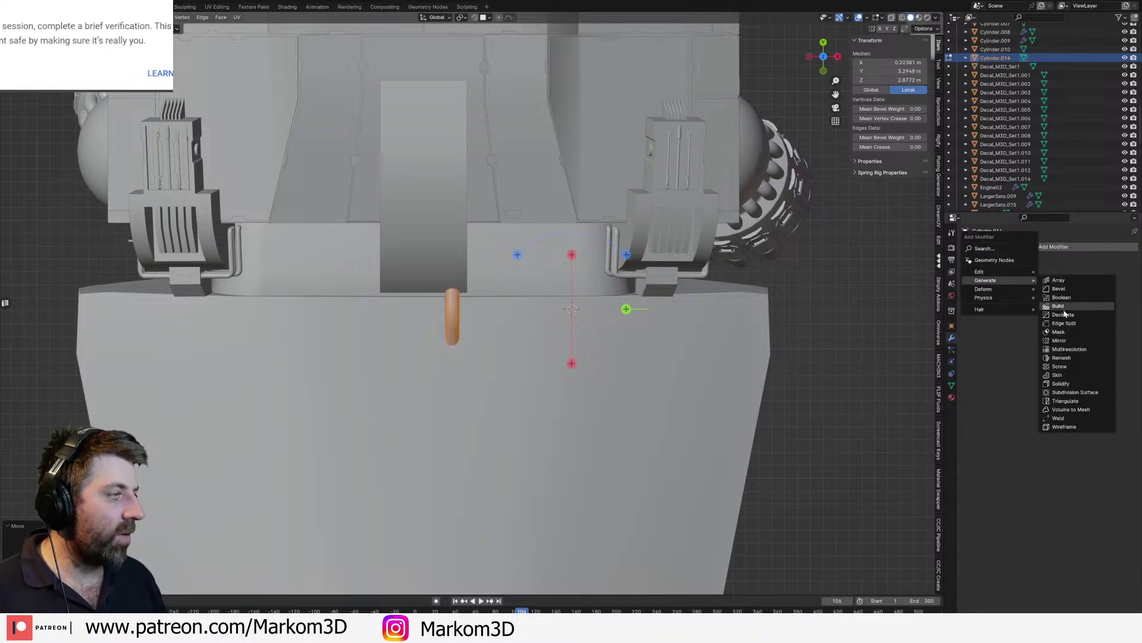
{"action": "left_click", "coordinate": [1059, 340]}
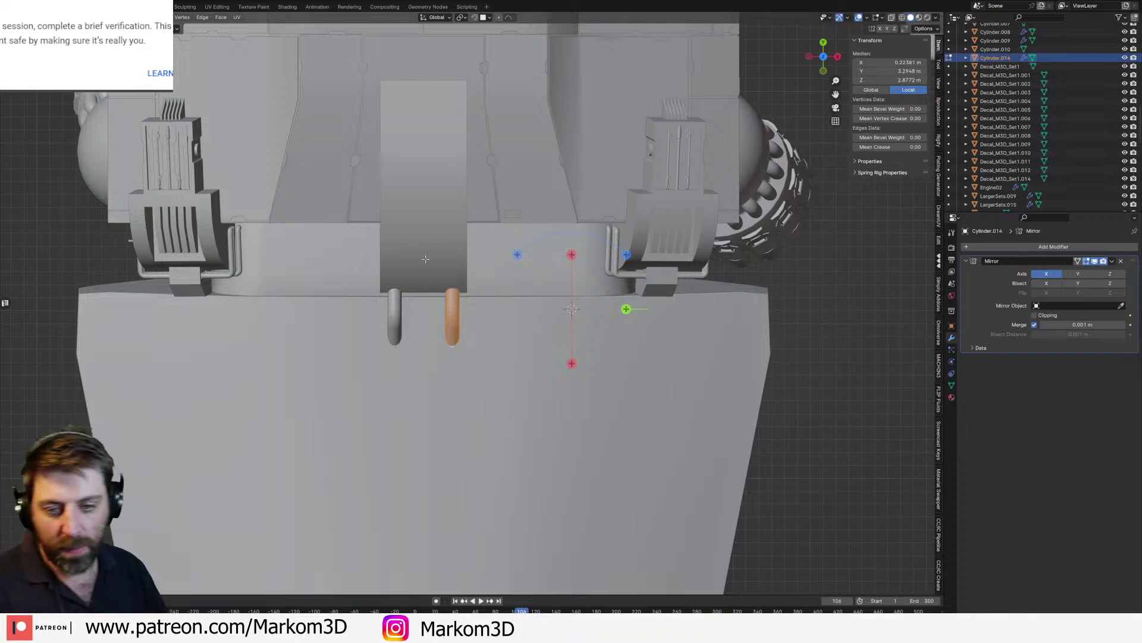
Step: Lower the mirrored pipes slightly along Z, to about 2.82 m, so they sit closer to the cockpit roof
{"action": "middle_click_drag", "start_coordinate": [477, 262], "coordinate": [487, 364]}
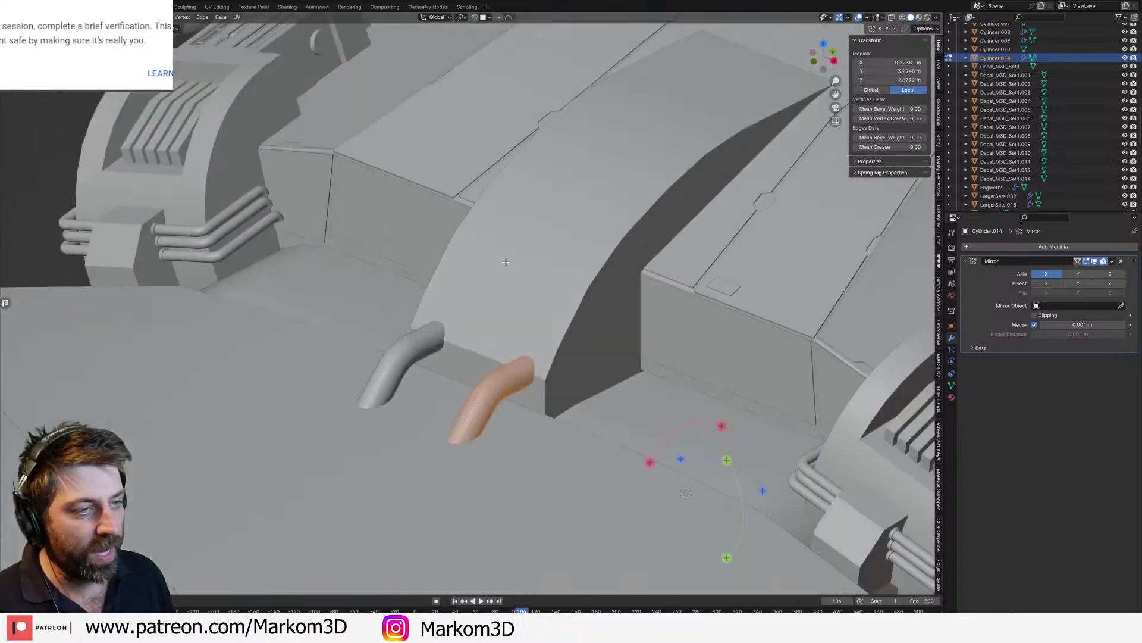
{"action": "key", "text": "Tab"}
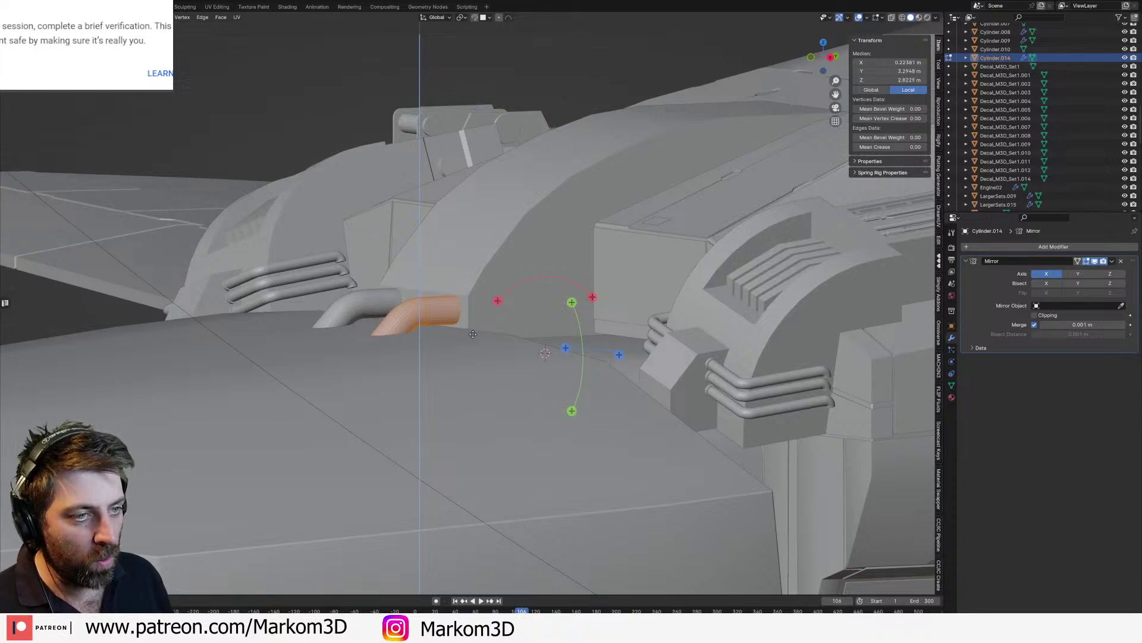
{"action": "key", "text": "Tab"}
{"action": "scroll", "coordinate": [473, 334], "scroll_direction": "down", "scroll_amount": 5}
{"action": "middle_click_drag", "start_coordinate": [618, 358], "coordinate": [635, 398]}
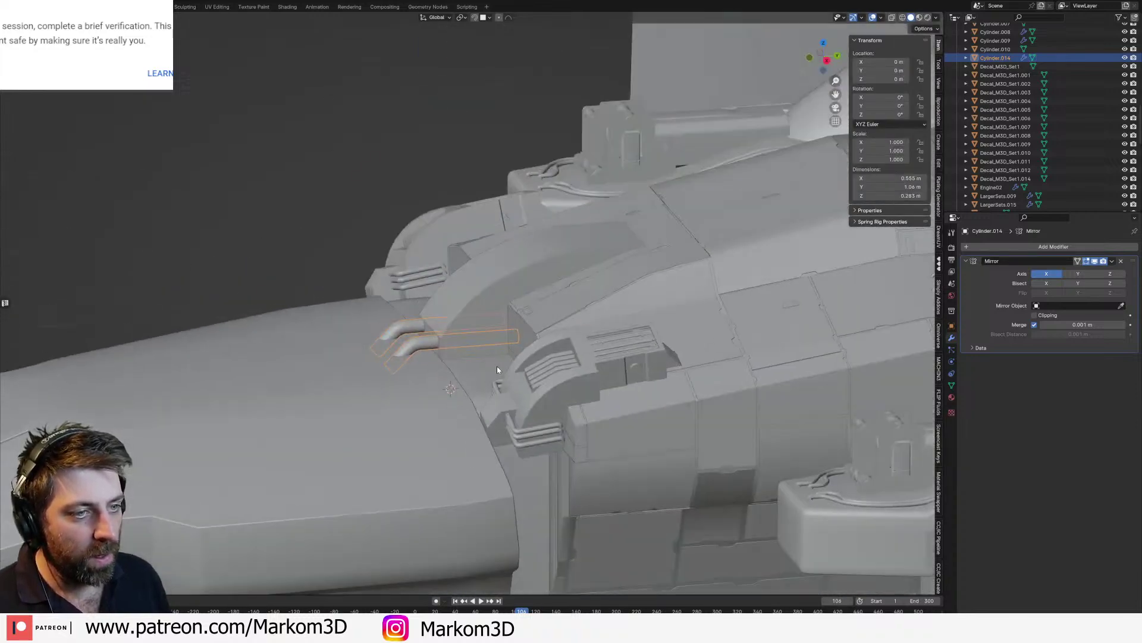
{"action": "middle_click_drag", "start_coordinate": [497, 365], "coordinate": [547, 367]}
{"action": "scroll", "coordinate": [578, 354], "scroll_direction": "down", "scroll_amount": 4}
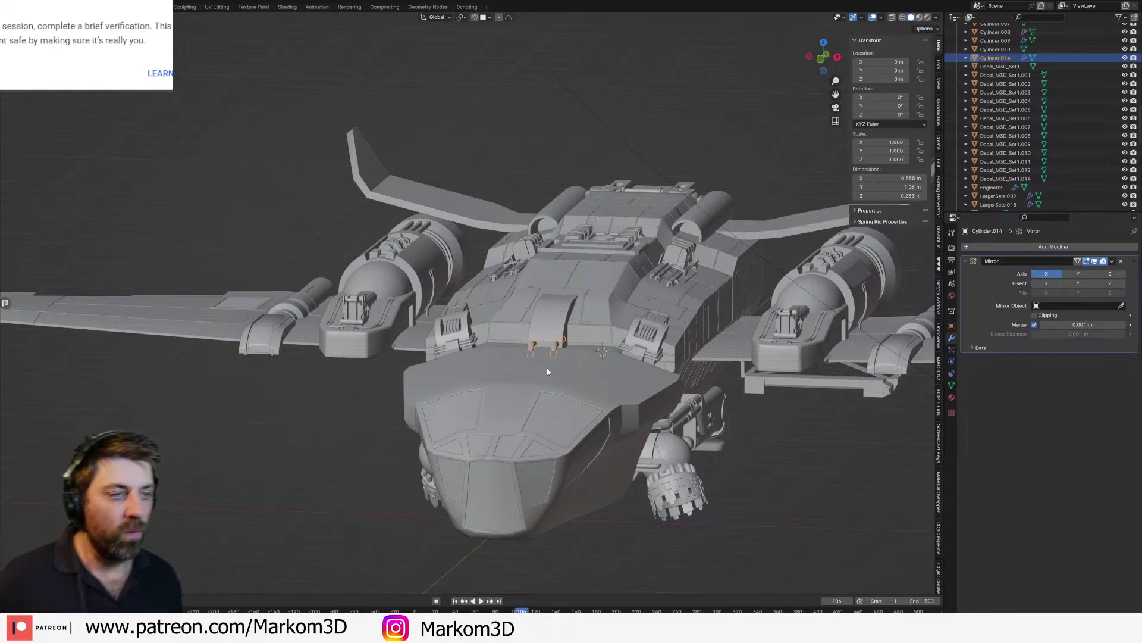
Step: Edit the cockpit nose mesh and add a loop cut across its lower rear section
{"action": "middle_click_drag", "start_coordinate": [603, 390], "coordinate": [629, 305]}
{"action": "scroll", "coordinate": [628, 305], "scroll_direction": "up", "scroll_amount": 5}
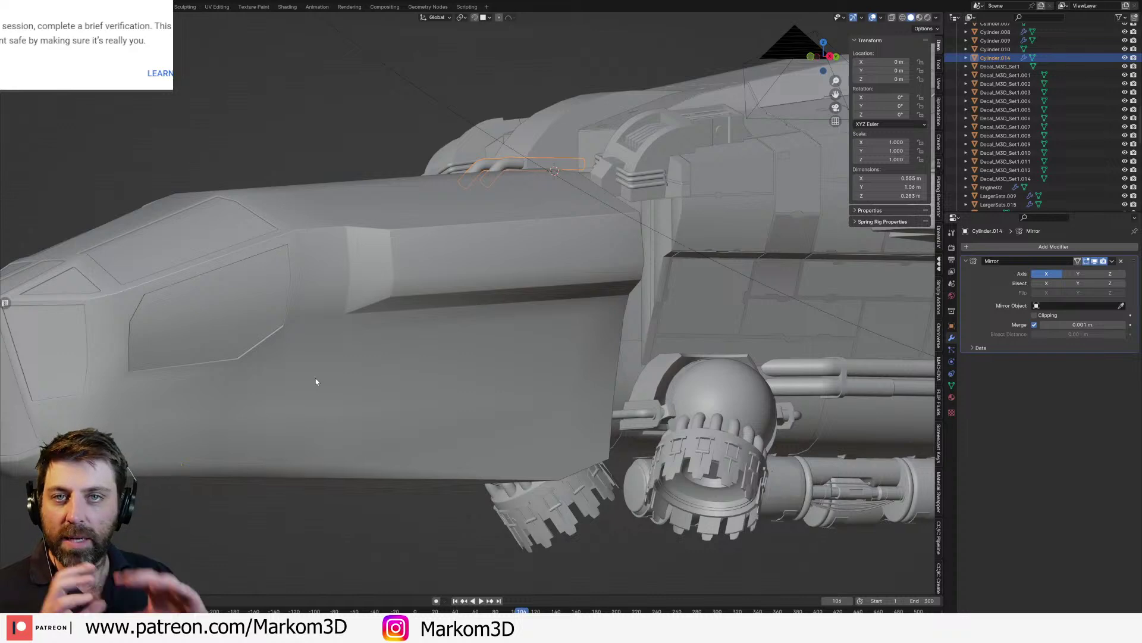
{"action": "left_click", "coordinate": [365, 385]}
{"action": "scroll", "coordinate": [366, 384], "scroll_direction": "down", "scroll_amount": 2}
{"action": "key", "text": "Tab"}
{"action": "middle_click_drag", "start_coordinate": [367, 385], "coordinate": [507, 303]}
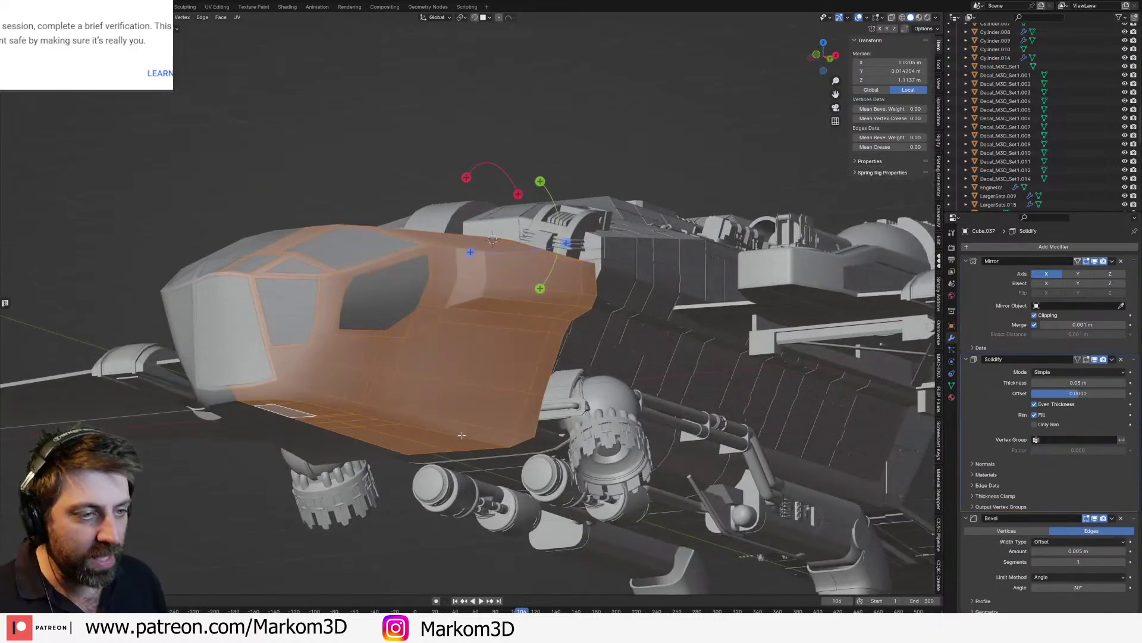
{"action": "key", "text": "ctrl+r"}
{"action": "left_click", "coordinate": [462, 430]}
Step: Select the vertex at the cockpit's lower rear side corner and move it along X
{"action": "middle_click_drag", "start_coordinate": [462, 430], "coordinate": [514, 447]}
{"action": "scroll", "coordinate": [496, 430], "scroll_direction": "up", "scroll_amount": 2}
{"action": "key", "text": "1"}
{"action": "left_click", "coordinate": [514, 451]}
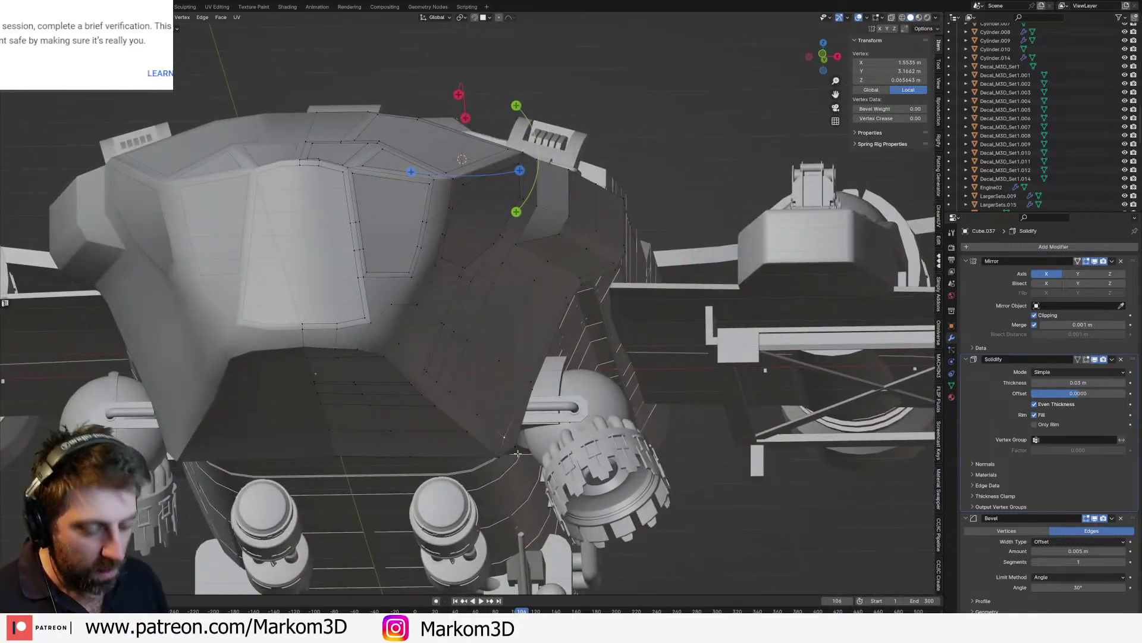
{"action": "key", "text": "g"}
{"action": "key", "text": "y"}
{"action": "key", "text": "Escape"}
{"action": "key", "text": "g"}
{"action": "key", "text": "x"}
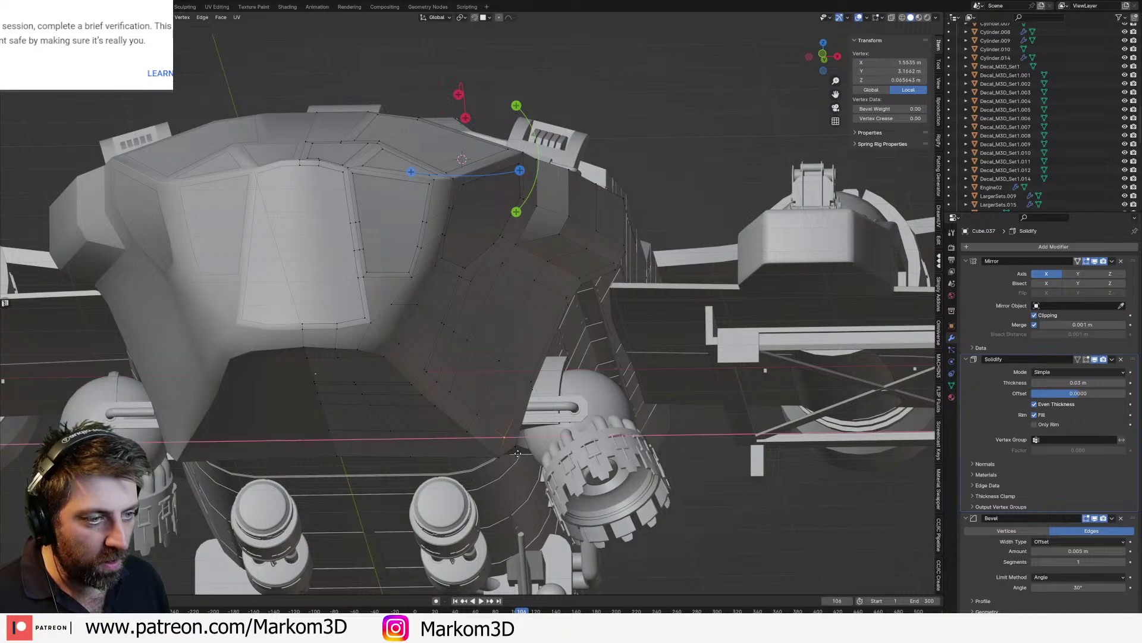
{"action": "left_click", "coordinate": [517, 453]}
Step: Select the rows of faces on the rear cockpit roof and scale them along Z in Normal orientation to flatten them
{"action": "middle_click_drag", "start_coordinate": [517, 453], "coordinate": [367, 286]}
{"action": "key", "text": "alt+a"}
{"action": "left_click", "coordinate": [380, 290], "text": "alt"}
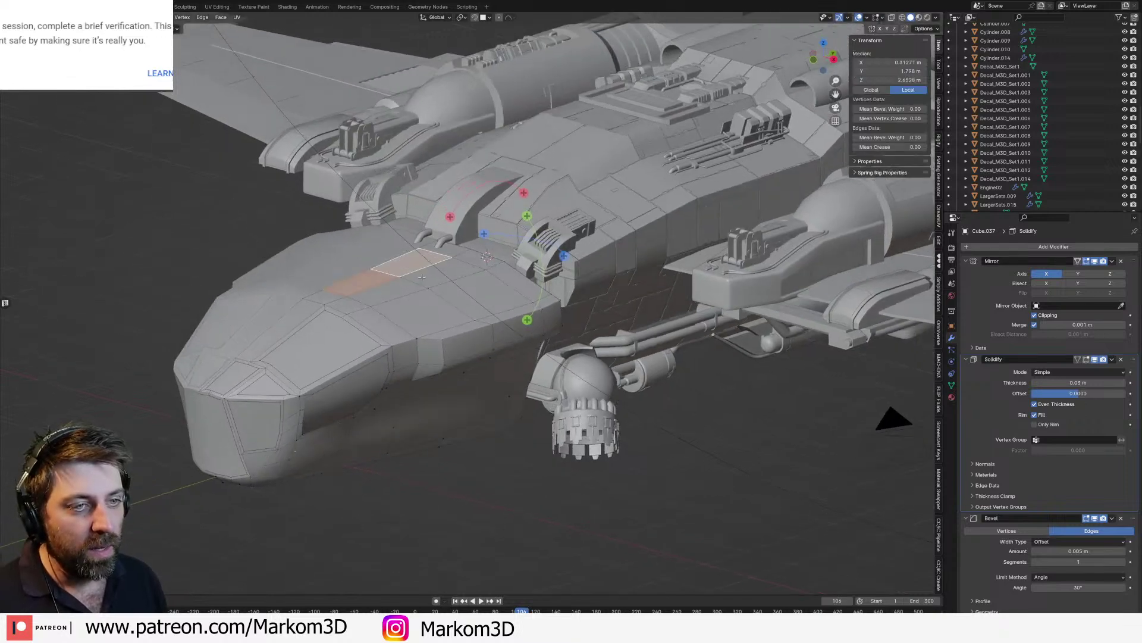
{"action": "left_click", "coordinate": [437, 17]}
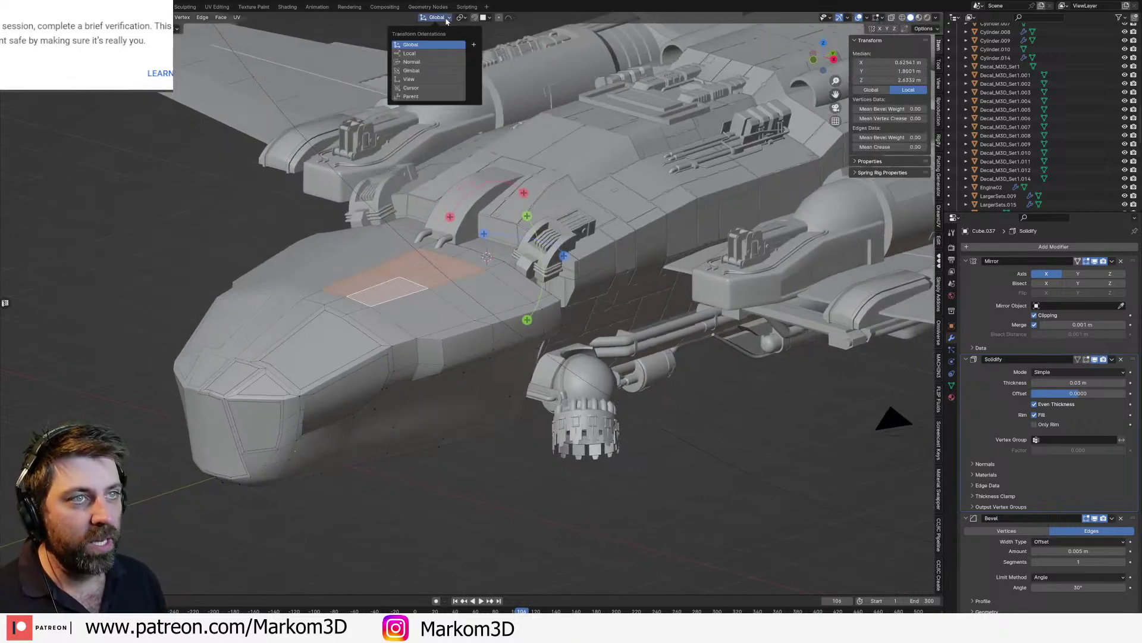
{"action": "left_click", "coordinate": [440, 61]}
{"action": "middle_click_drag", "start_coordinate": [549, 292], "coordinate": [634, 333]}
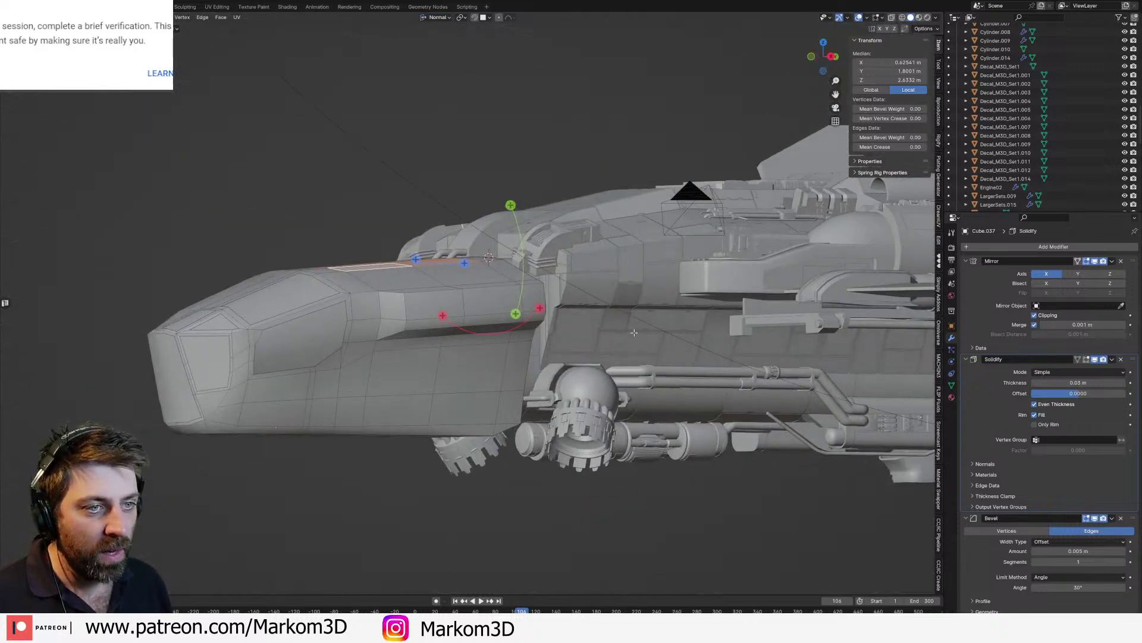
{"action": "key", "text": "s"}
{"action": "key", "text": "z"}
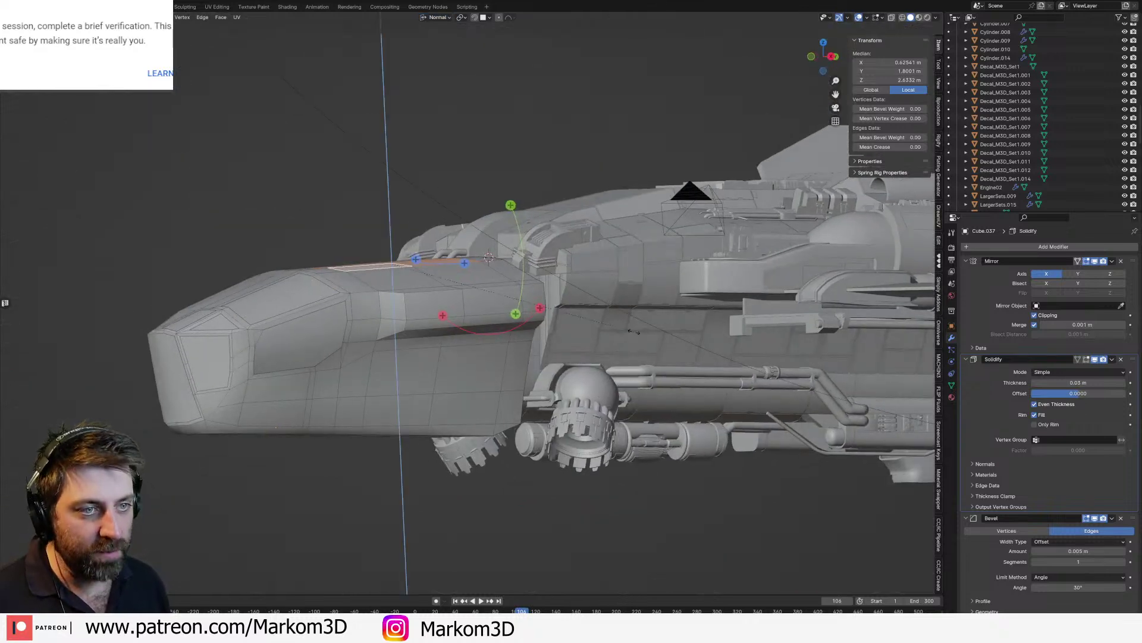
{"action": "left_click", "coordinate": [632, 331]}
Step: Examine the cockpit's shading and silhouette from the front and sides, with and without the edit mesh shown
{"action": "middle_click_drag", "start_coordinate": [632, 331], "coordinate": [334, 331]}
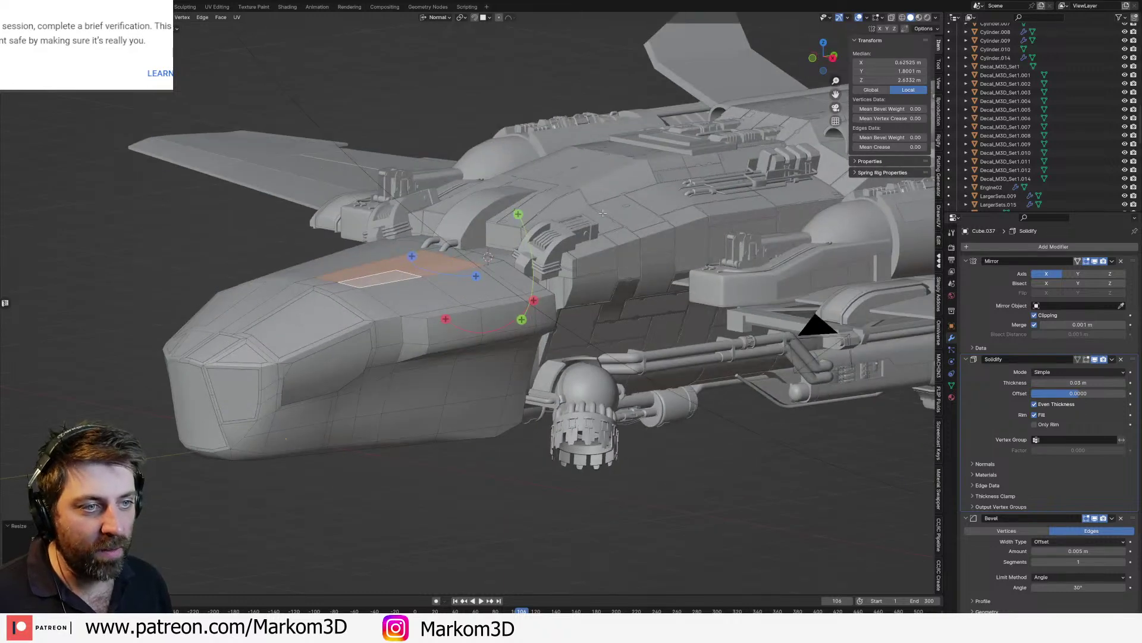
{"action": "middle_click_drag", "start_coordinate": [602, 212], "coordinate": [378, 338]}
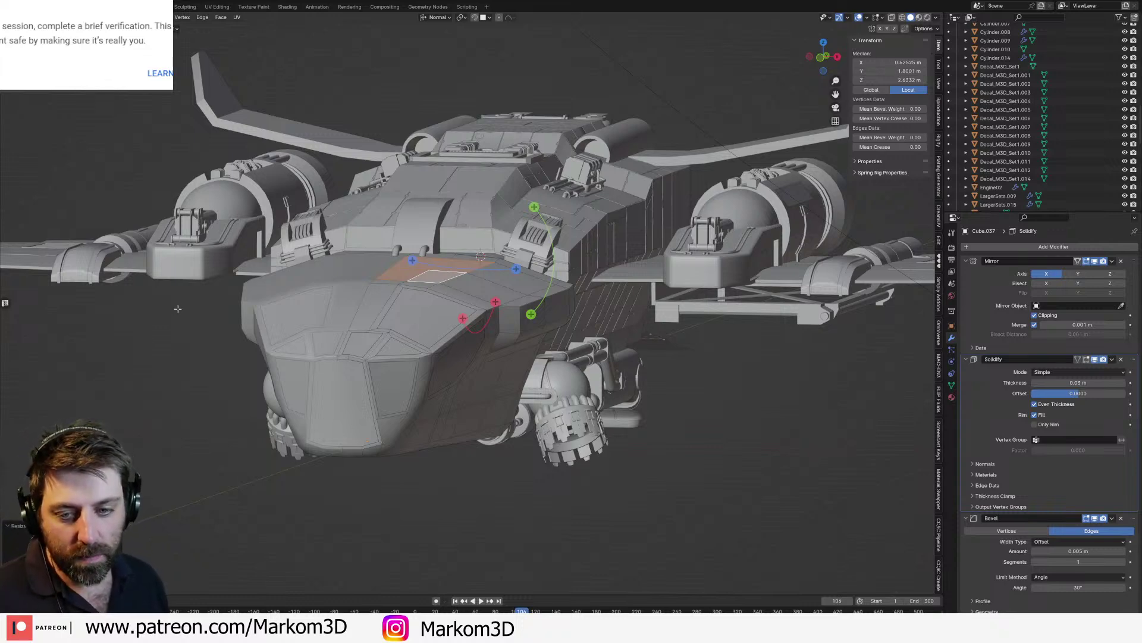
{"action": "middle_click_drag", "start_coordinate": [355, 349], "coordinate": [376, 337]}
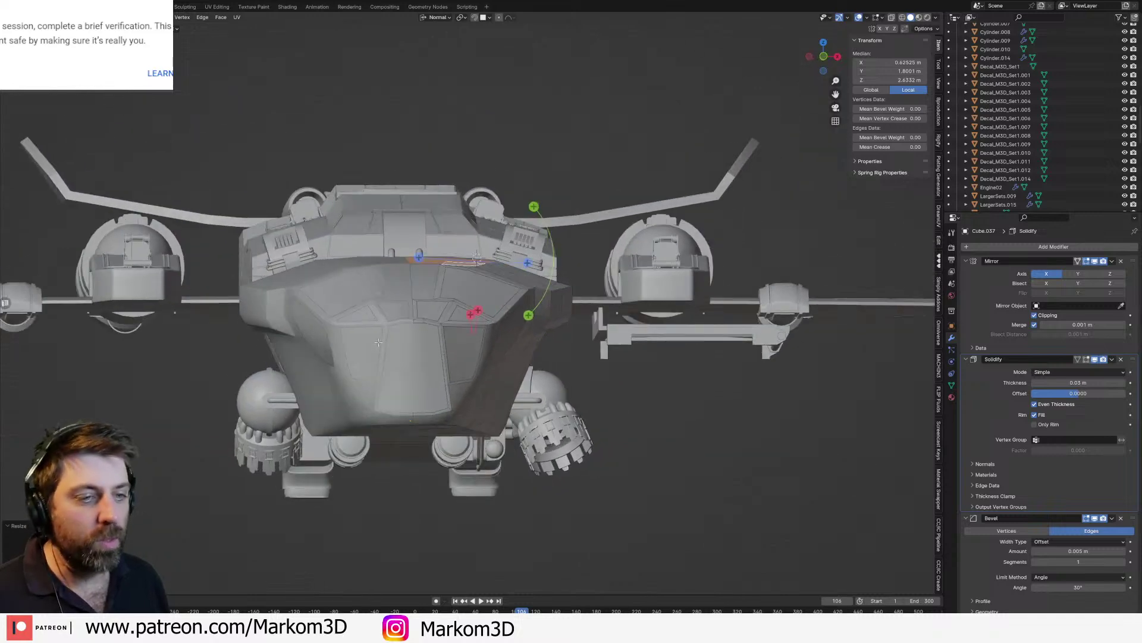
{"action": "scroll", "coordinate": [367, 358], "scroll_direction": "up", "scroll_amount": 2}
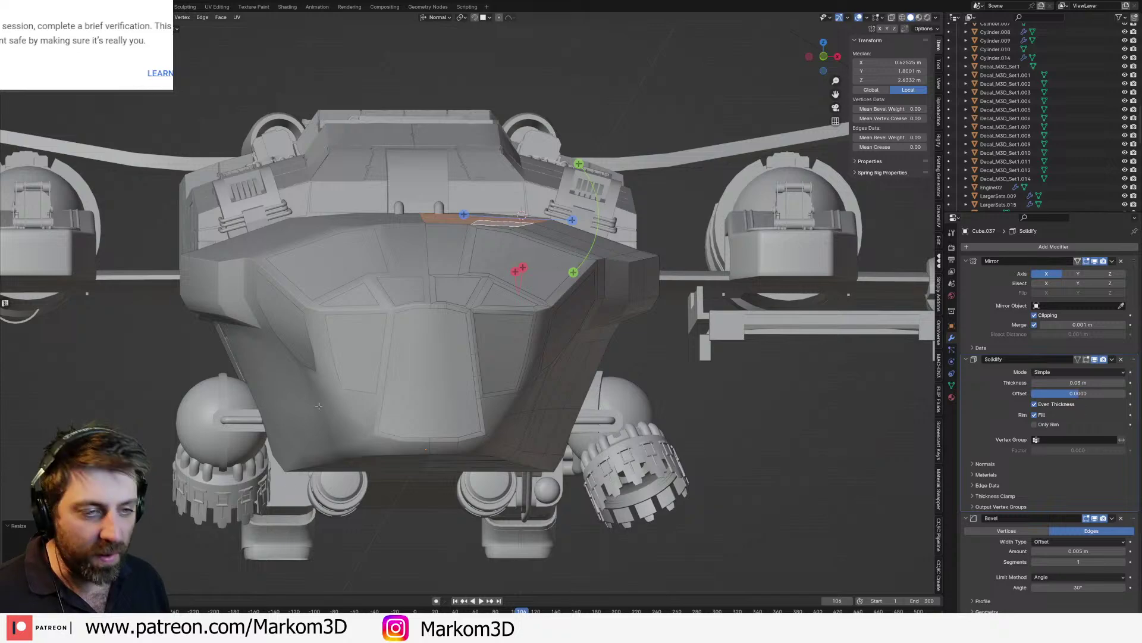
{"action": "scroll", "coordinate": [319, 405], "scroll_direction": "down", "scroll_amount": 3}
{"action": "middle_click_drag", "start_coordinate": [319, 406], "coordinate": [352, 348]}
{"action": "scroll", "coordinate": [290, 415], "scroll_direction": "up", "scroll_amount": 2}
{"action": "scroll", "coordinate": [319, 408], "scroll_direction": "down", "scroll_amount": 2}
{"action": "key", "text": "Tab"}
{"action": "scroll", "coordinate": [491, 316], "scroll_direction": "up", "scroll_amount": 3}
{"action": "key", "text": "Tab"}
{"action": "left_click", "coordinate": [409, 286]}
{"action": "key", "text": "Tab"}
{"action": "key", "text": "Tab"}
Step: Bevel the lengthwise edge loop running along the rear cockpit roof
{"action": "middle_click_drag", "start_coordinate": [385, 298], "coordinate": [479, 291]}
{"action": "key", "text": "2"}
{"action": "left_click", "coordinate": [413, 309], "text": "alt"}
{"action": "scroll", "coordinate": [479, 291], "scroll_direction": "up", "scroll_amount": 2}
{"action": "middle_click_drag", "start_coordinate": [371, 360], "coordinate": [588, 293], "text": "shift"}
{"action": "key", "text": "ctrl+b"}
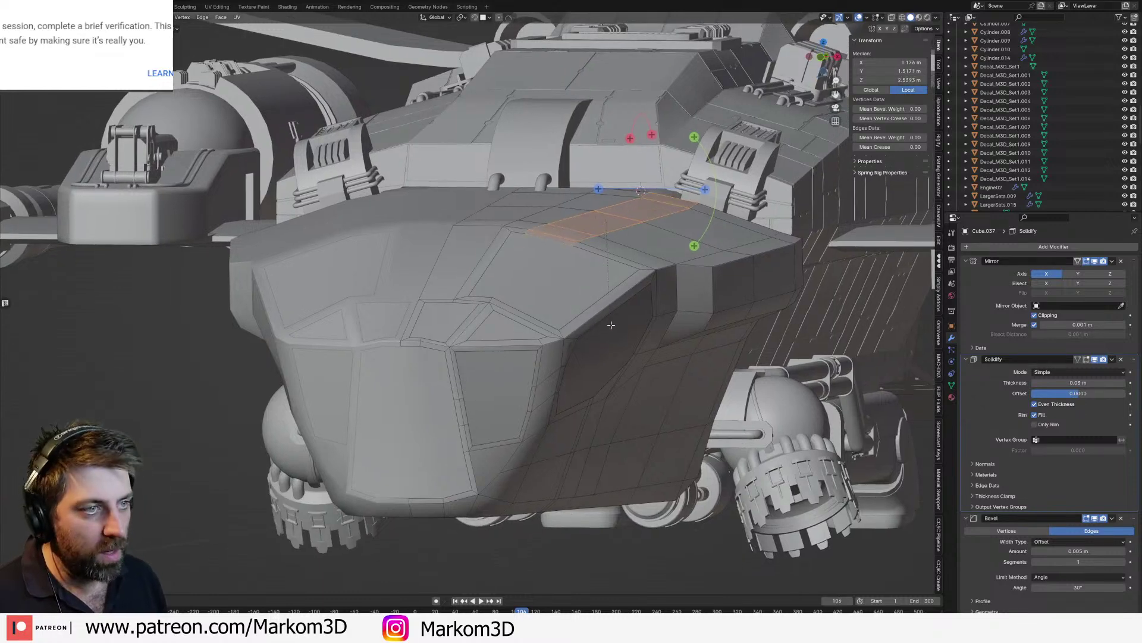
{"action": "left_click", "coordinate": [615, 327]}
{"action": "key", "text": "Tab"}
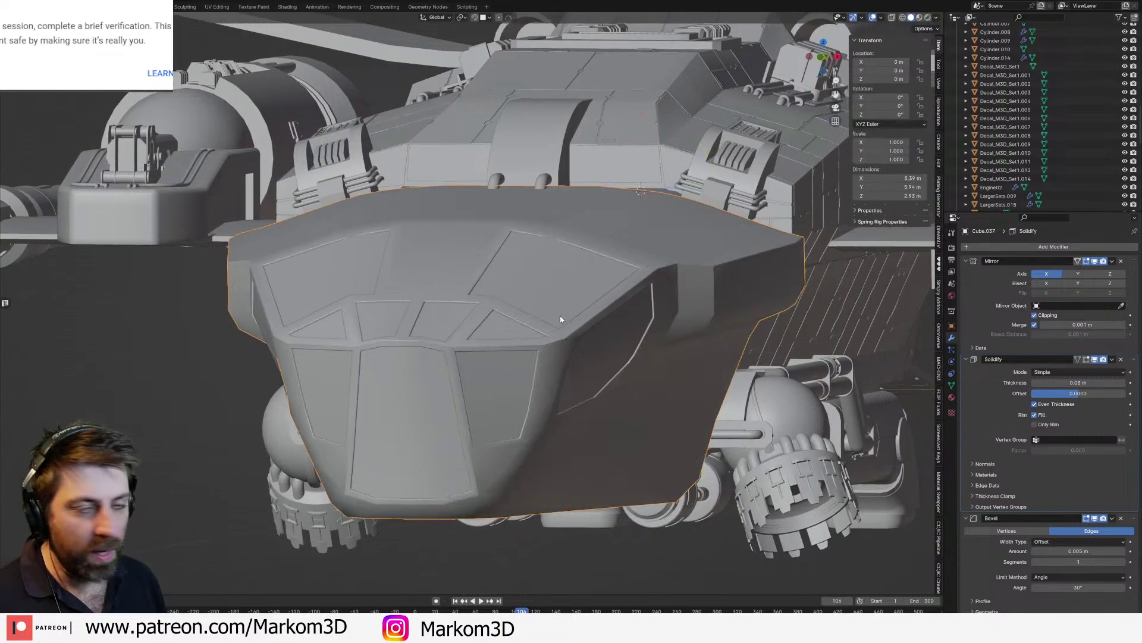
Step: Bevel the horizontal edge loop on the cockpit hull's side, from the side window back to the rear edge
{"action": "left_click", "coordinate": [540, 285]}
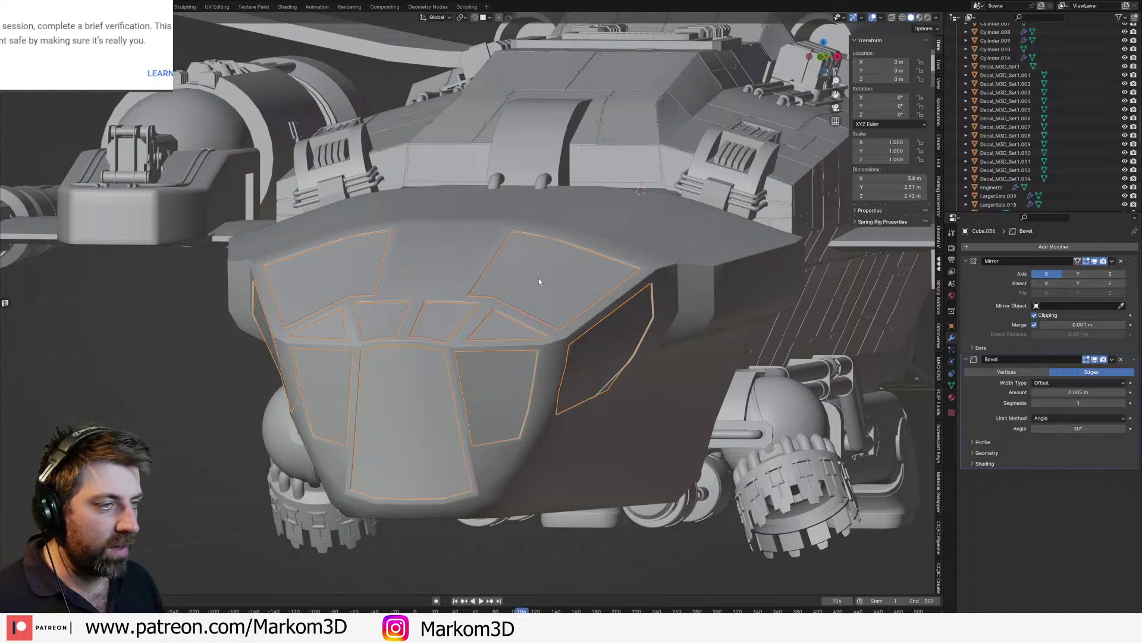
{"action": "middle_click_drag", "start_coordinate": [578, 319], "coordinate": [536, 331]}
{"action": "left_click", "coordinate": [519, 373]}
{"action": "key", "text": "Tab"}
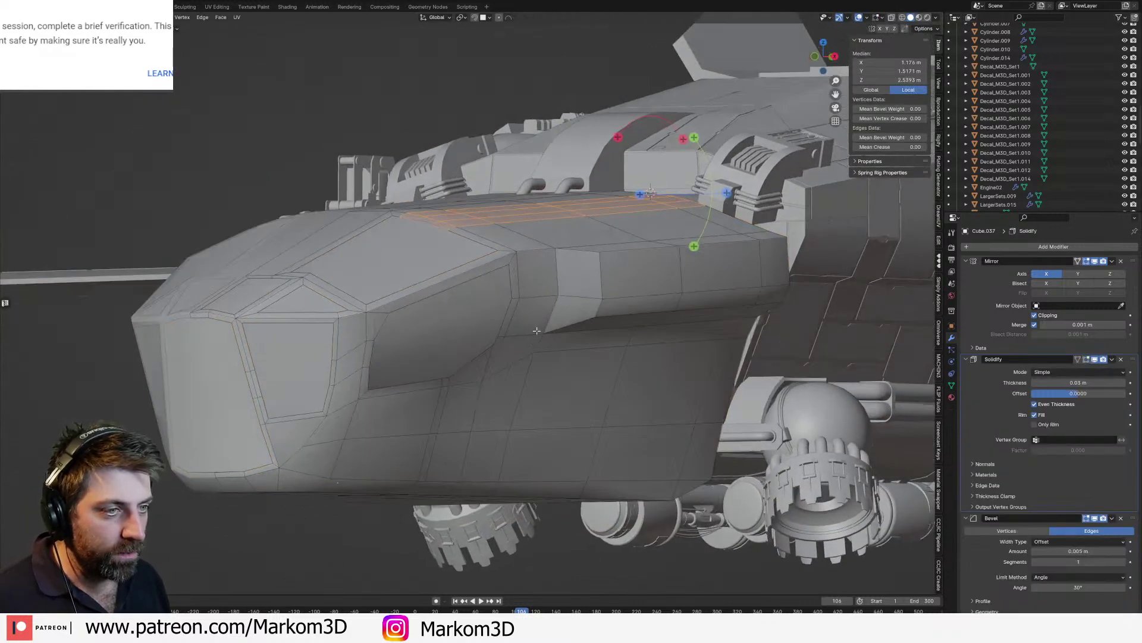
{"action": "left_click", "coordinate": [547, 299], "text": "alt"}
{"action": "key", "text": "2"}
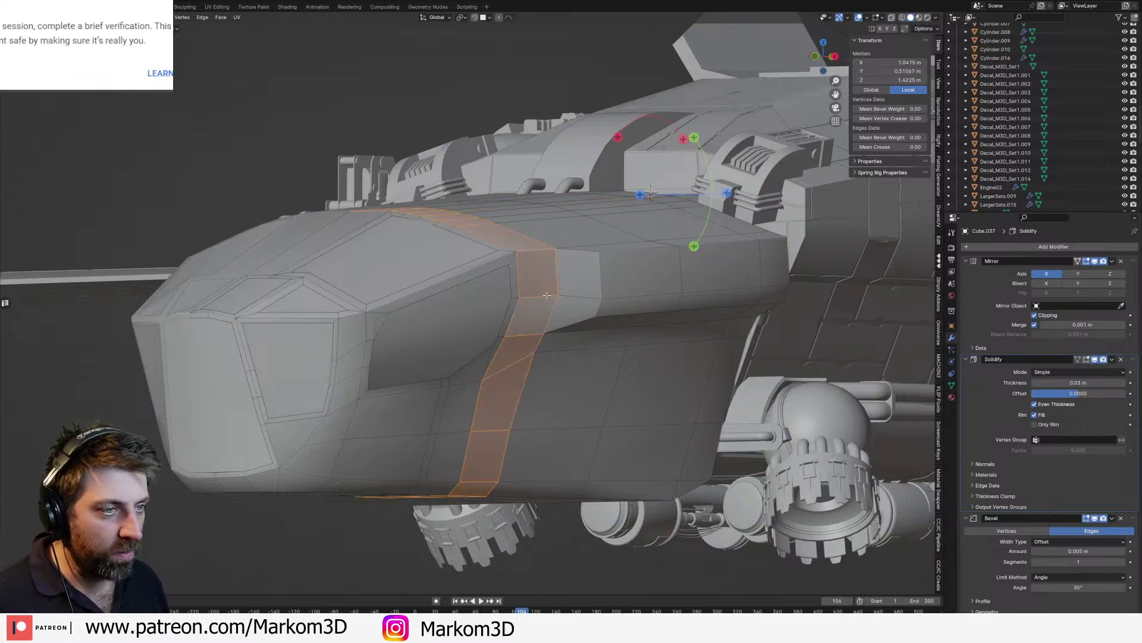
{"action": "left_click", "coordinate": [545, 296], "text": "alt"}
{"action": "key", "text": "ctrl+b"}
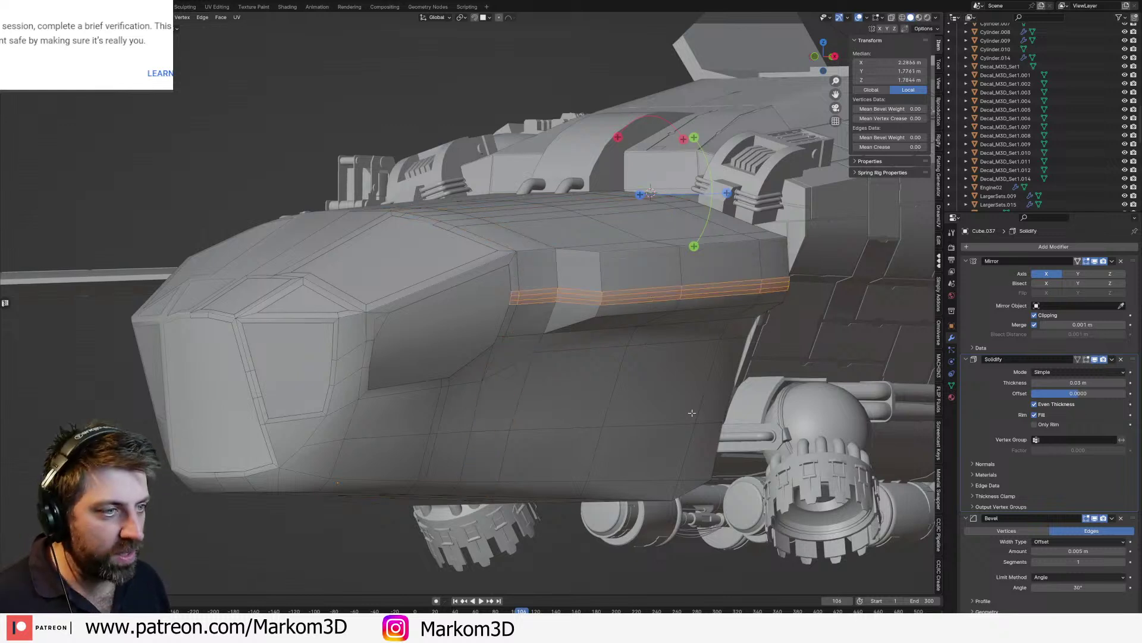
{"action": "middle_click_drag", "start_coordinate": [698, 465], "coordinate": [534, 220]}
{"action": "key", "text": "Tab"}
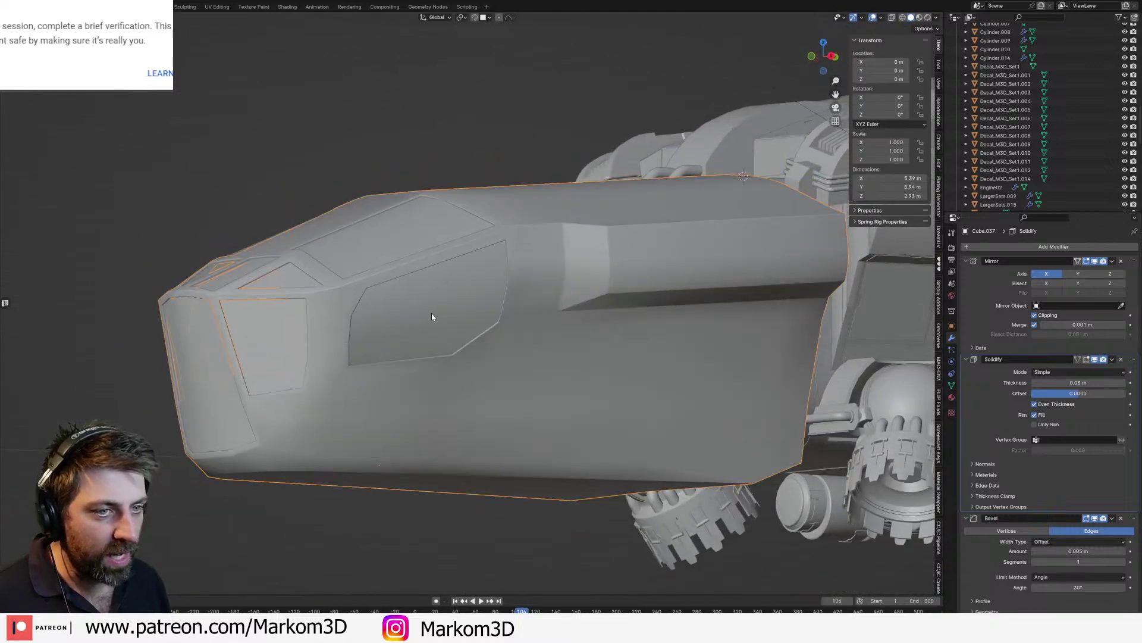
Step: Bevel the upper lengthwise edge across the cockpit's side window glass
{"action": "left_click", "coordinate": [433, 316]}
{"action": "middle_click_drag", "start_coordinate": [433, 315], "coordinate": [492, 341]}
{"action": "key", "text": "Tab"}
{"action": "left_click", "coordinate": [563, 333]}
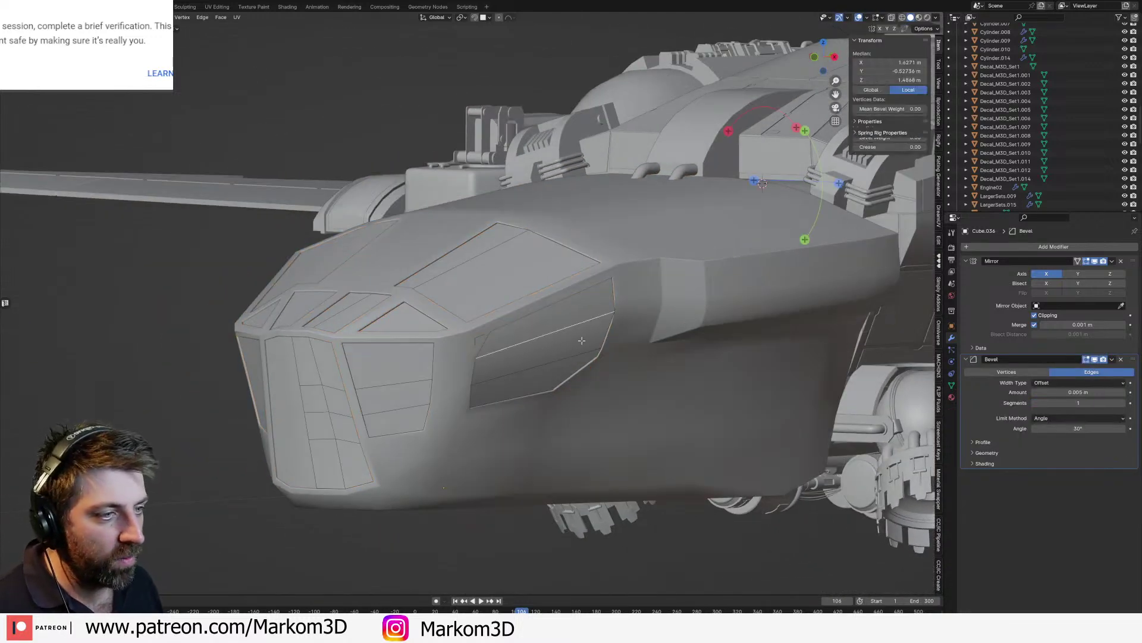
{"action": "key", "text": "ctrl+b"}
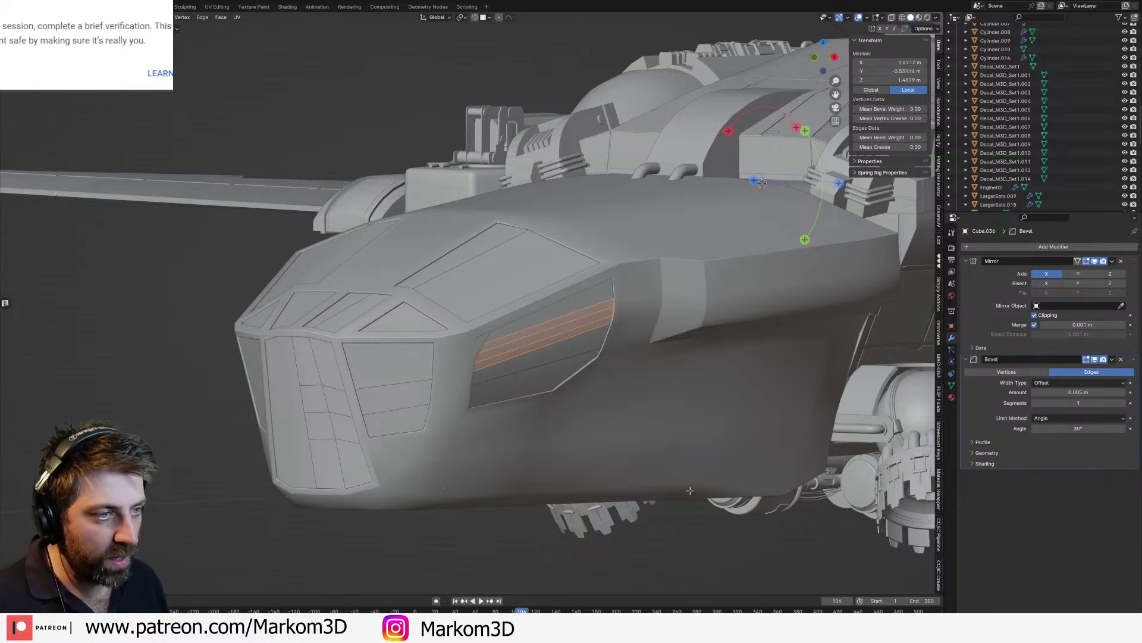
{"action": "left_click", "coordinate": [699, 504]}
{"action": "key", "text": "Tab"}
Step: Bevel the two short edges on the hull strip between the front side pane and the side window
{"action": "left_click", "coordinate": [442, 385]}
{"action": "key", "text": "Tab"}
{"action": "middle_click_drag", "start_coordinate": [443, 384], "coordinate": [467, 372]}
{"action": "scroll", "coordinate": [512, 340], "scroll_direction": "up", "scroll_amount": 3}
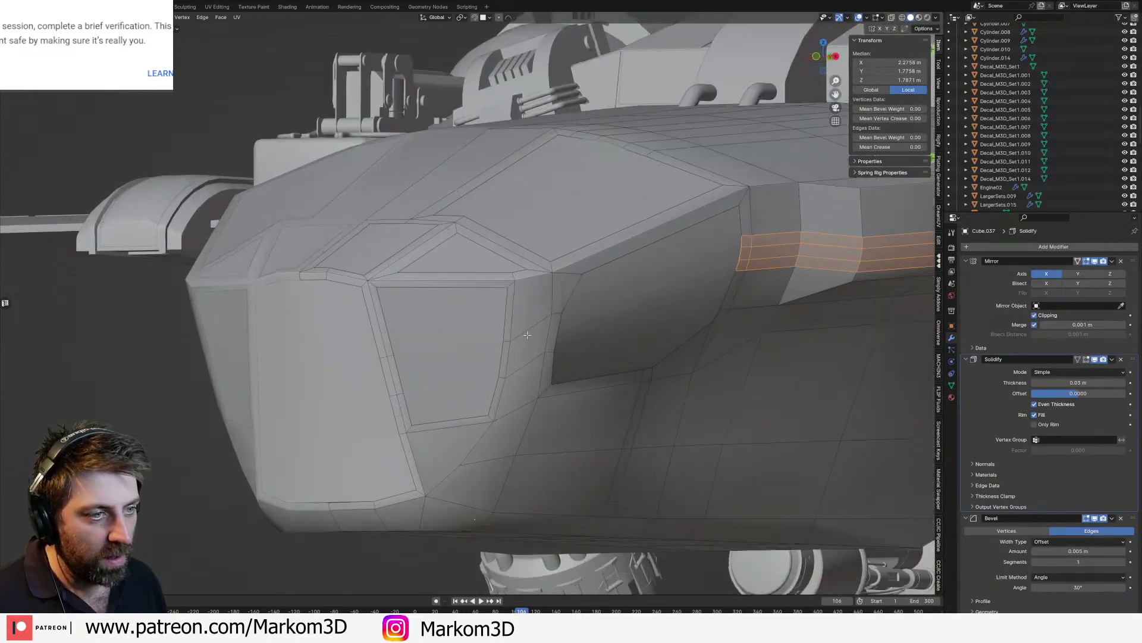
{"action": "left_click", "coordinate": [529, 329], "text": "alt"}
{"action": "left_click", "coordinate": [530, 362], "text": "alt+shift"}
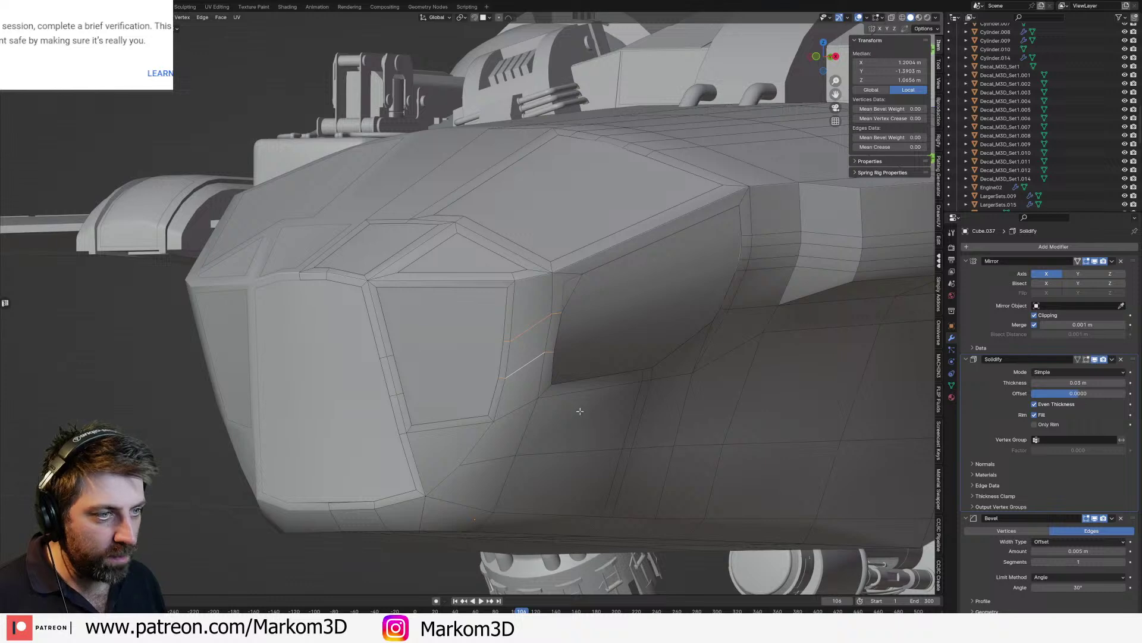
{"action": "key", "text": "ctrl+b"}
{"action": "left_click", "coordinate": [642, 499]}
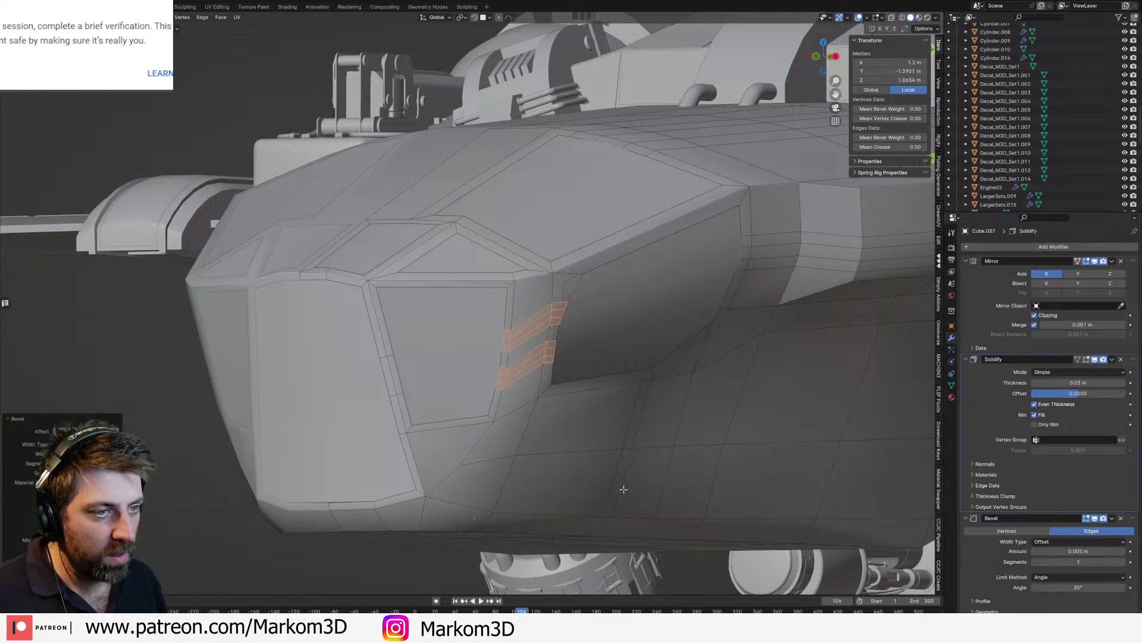
{"action": "key", "text": "Tab"}
Step: Examine the smoothed cockpit, the wings and their alignment with the hull in angled and front views
{"action": "middle_click_drag", "start_coordinate": [622, 488], "coordinate": [672, 327]}
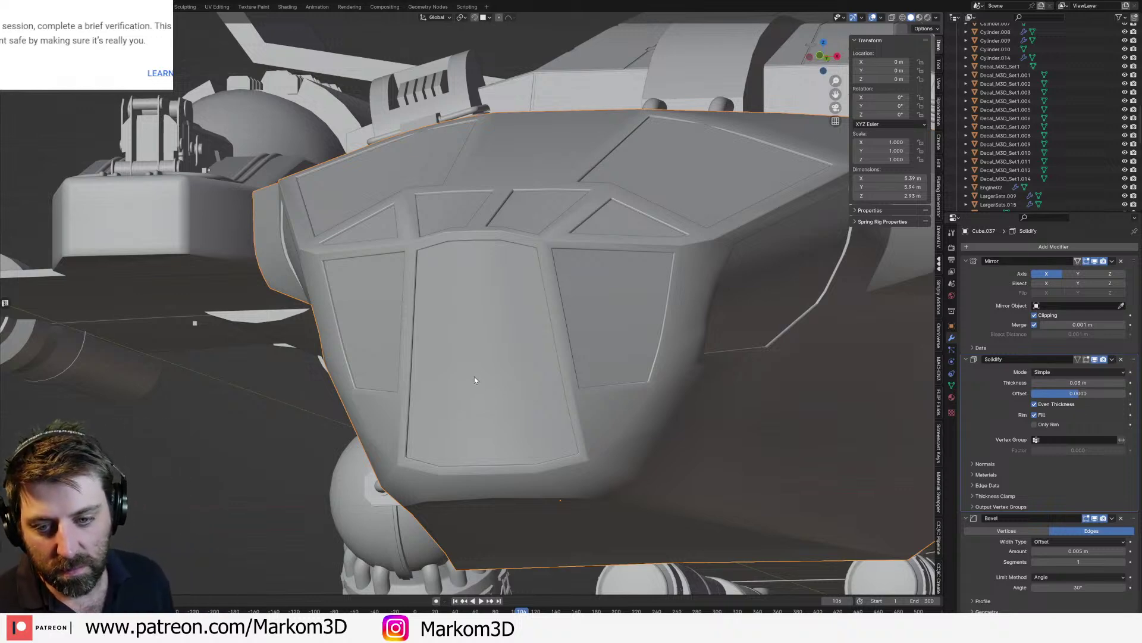
{"action": "middle_click_drag", "start_coordinate": [474, 379], "coordinate": [594, 386]}
{"action": "key", "text": "KP_1"}
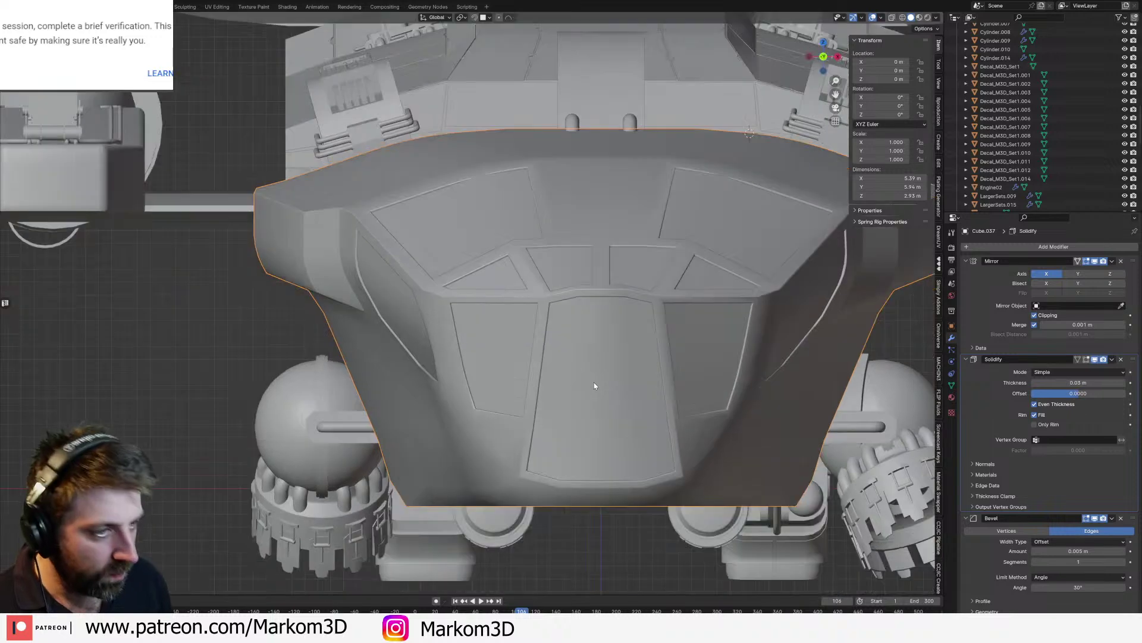
{"action": "middle_click_drag", "start_coordinate": [594, 382], "coordinate": [568, 344], "text": "shift"}
{"action": "scroll", "coordinate": [513, 347], "scroll_direction": "down", "scroll_amount": 2}
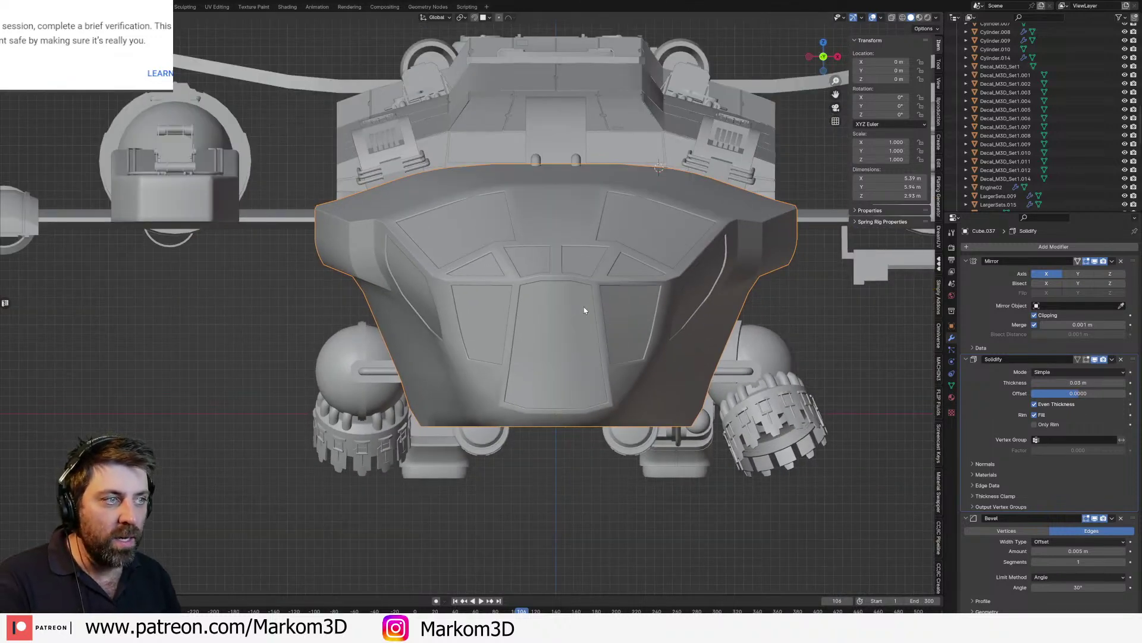
{"action": "middle_click_drag", "start_coordinate": [709, 208], "coordinate": [650, 210], "text": "shift"}
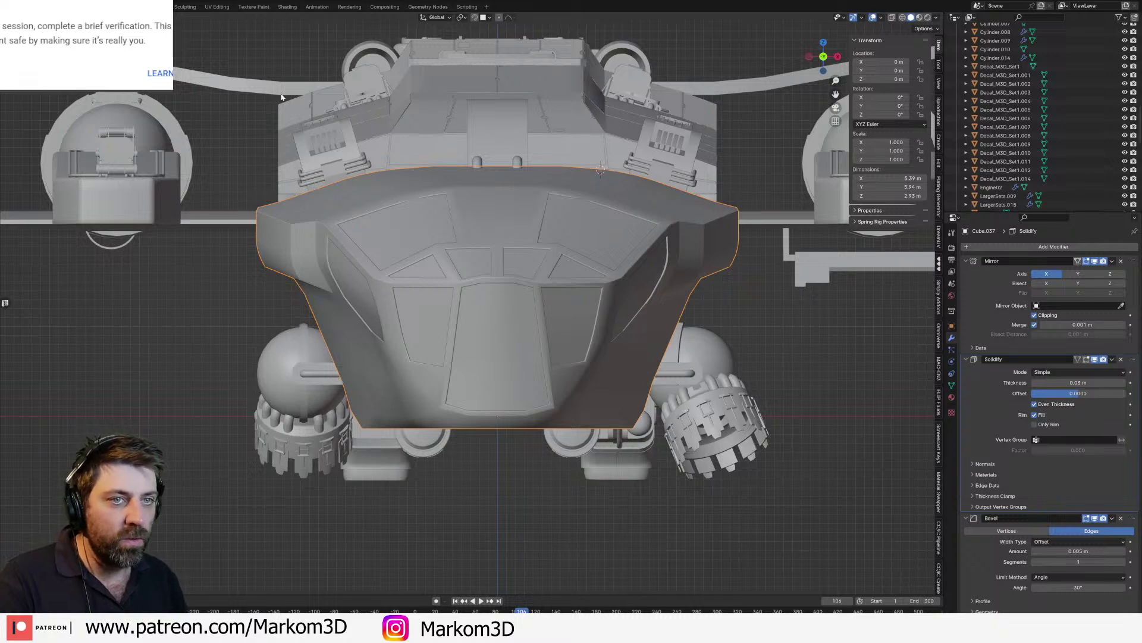
{"action": "middle_click_drag", "start_coordinate": [704, 209], "coordinate": [504, 212]}
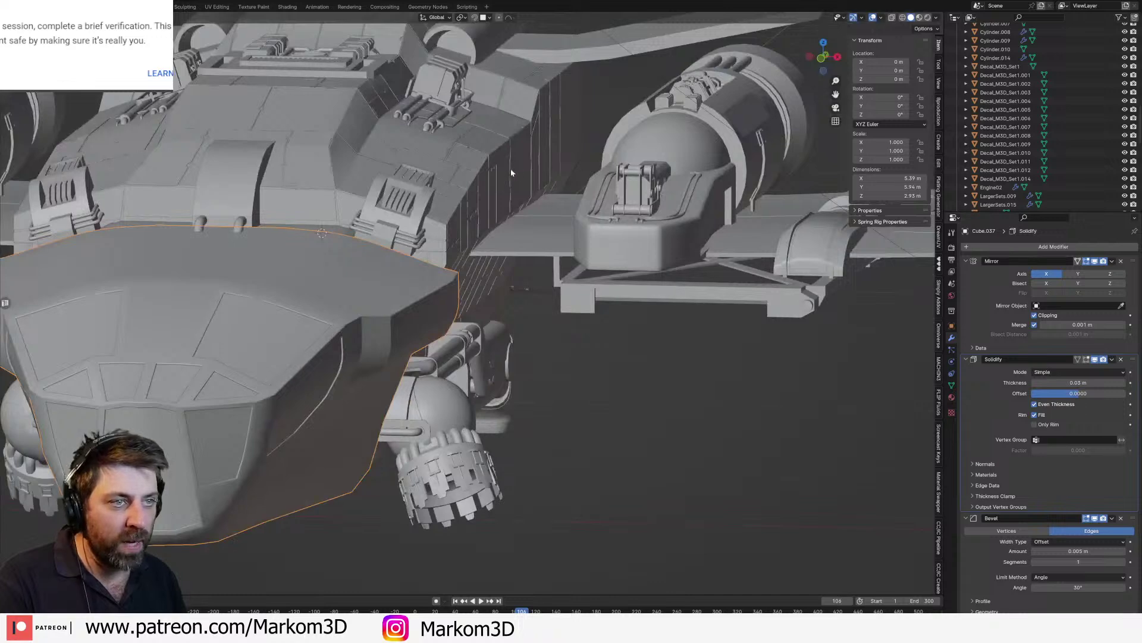
{"action": "key", "text": "KP_3"}
{"action": "key", "text": "KP_1"}
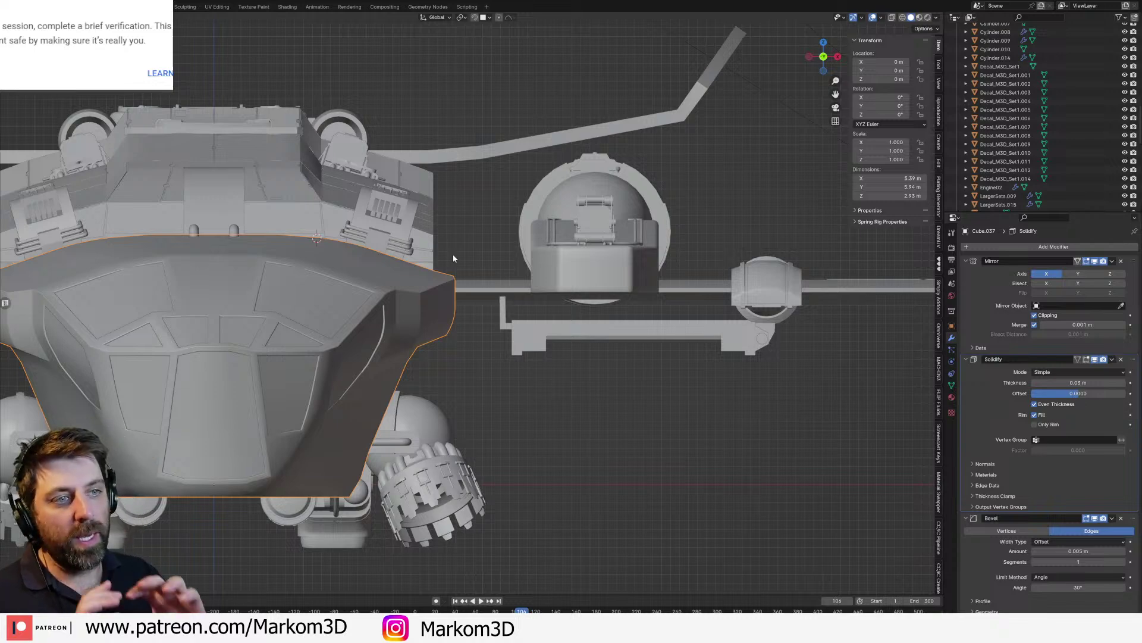
{"action": "middle_click_drag", "start_coordinate": [519, 228], "coordinate": [470, 310]}
{"action": "left_click", "coordinate": [470, 310]}
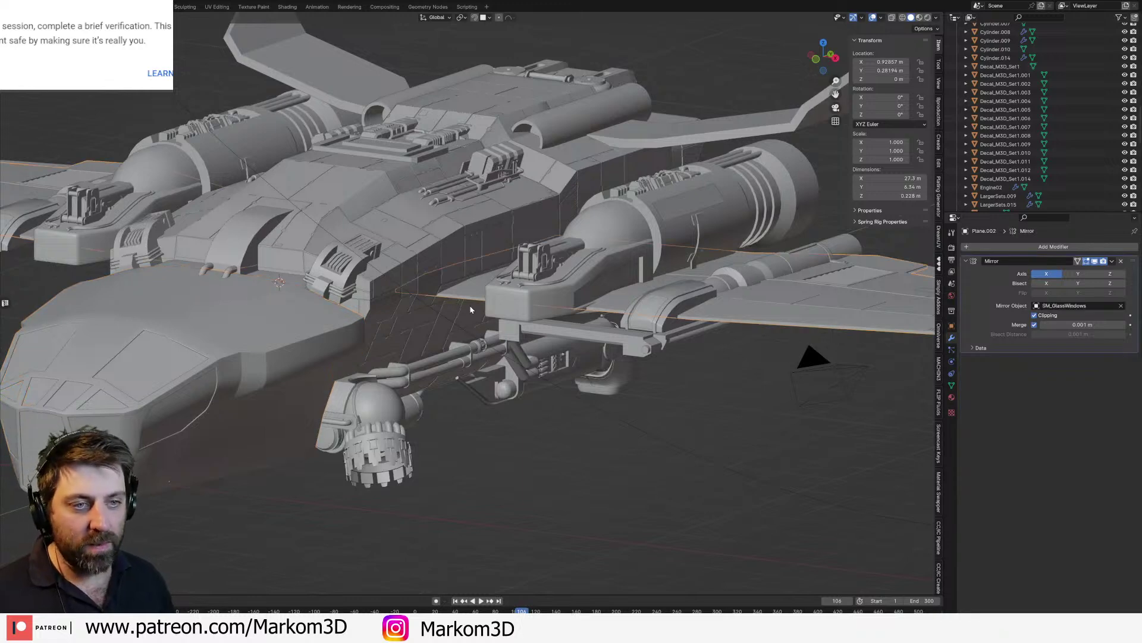
{"action": "key", "text": "KP_1"}
{"action": "scroll", "coordinate": [410, 324], "scroll_direction": "down", "scroll_amount": 1}
{"action": "middle_click_drag", "start_coordinate": [367, 325], "coordinate": [573, 303], "text": "shift"}
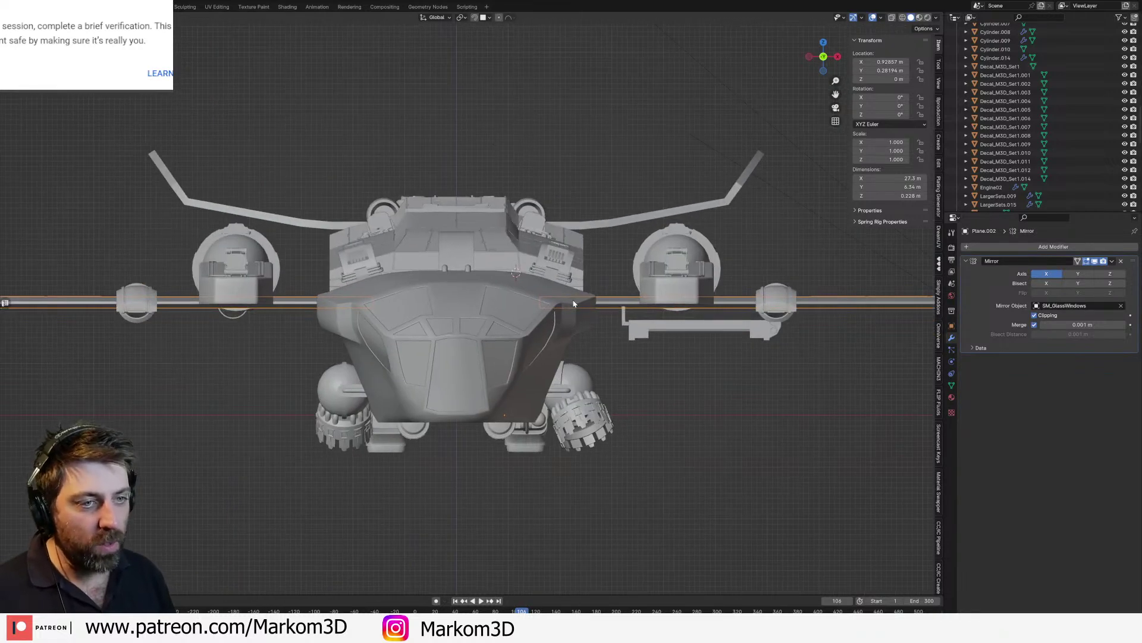
{"action": "left_click", "coordinate": [599, 357]}
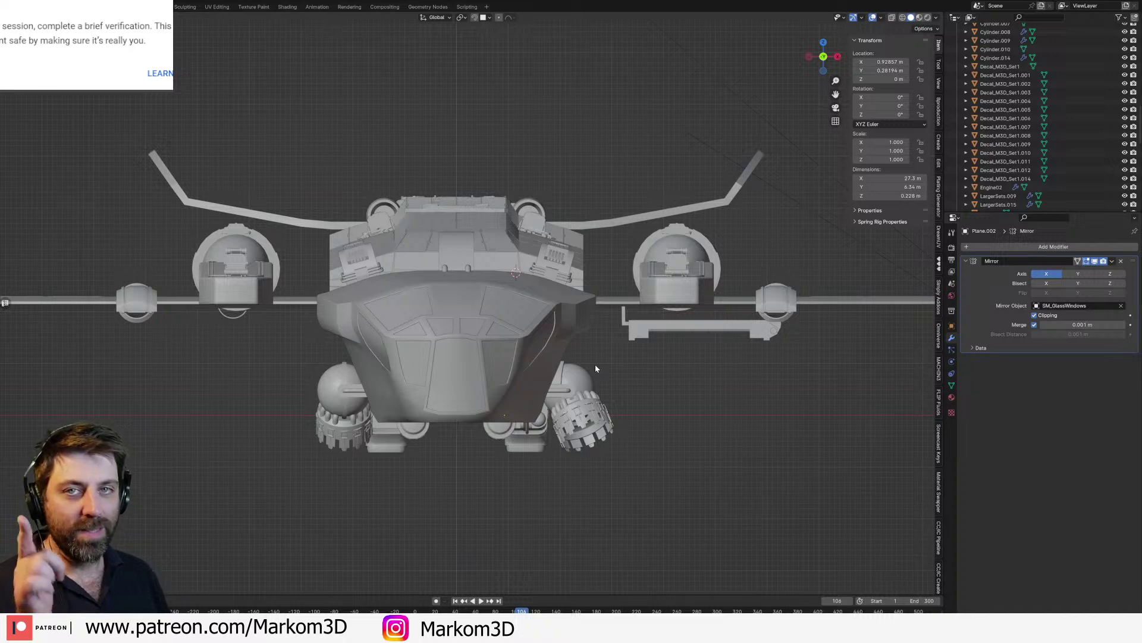
Step: Set Cube.005 as the Mirror modifier's mirror object for the thin ring under the wing pod
{"action": "left_click", "coordinate": [225, 328]}
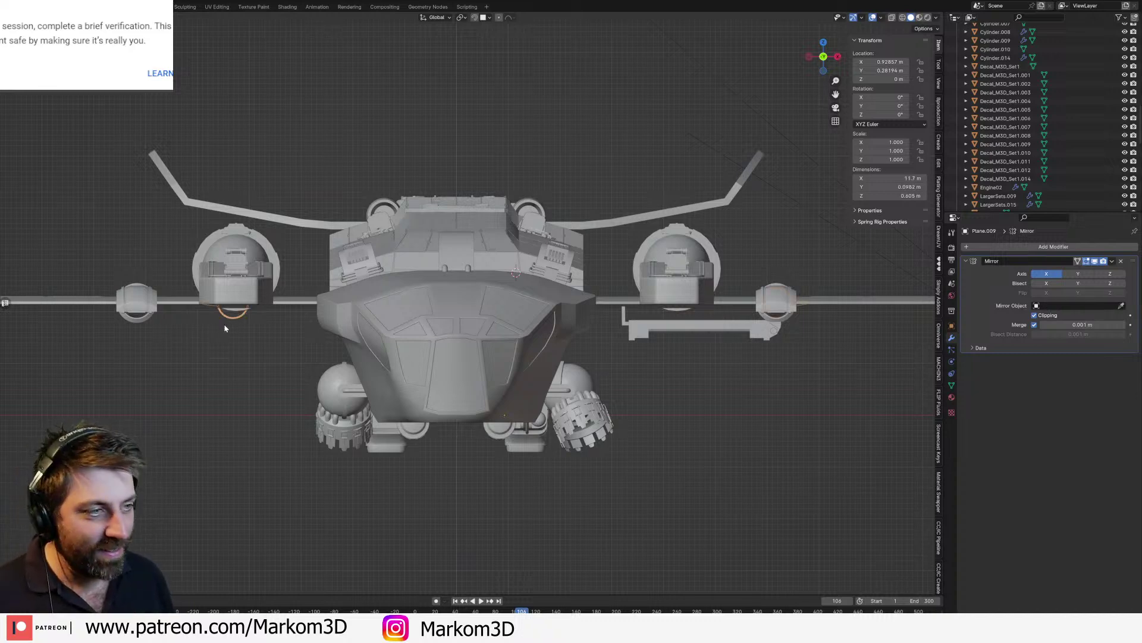
{"action": "left_click", "coordinate": [775, 308]}
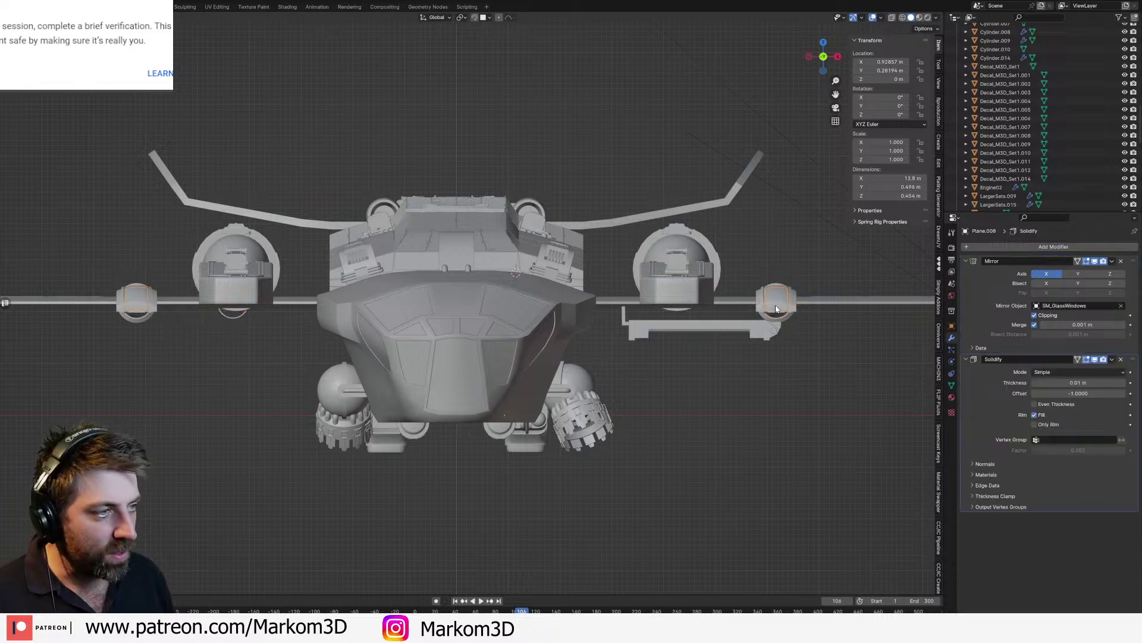
{"action": "left_click", "coordinate": [683, 318]}
{"action": "left_click", "coordinate": [232, 317]}
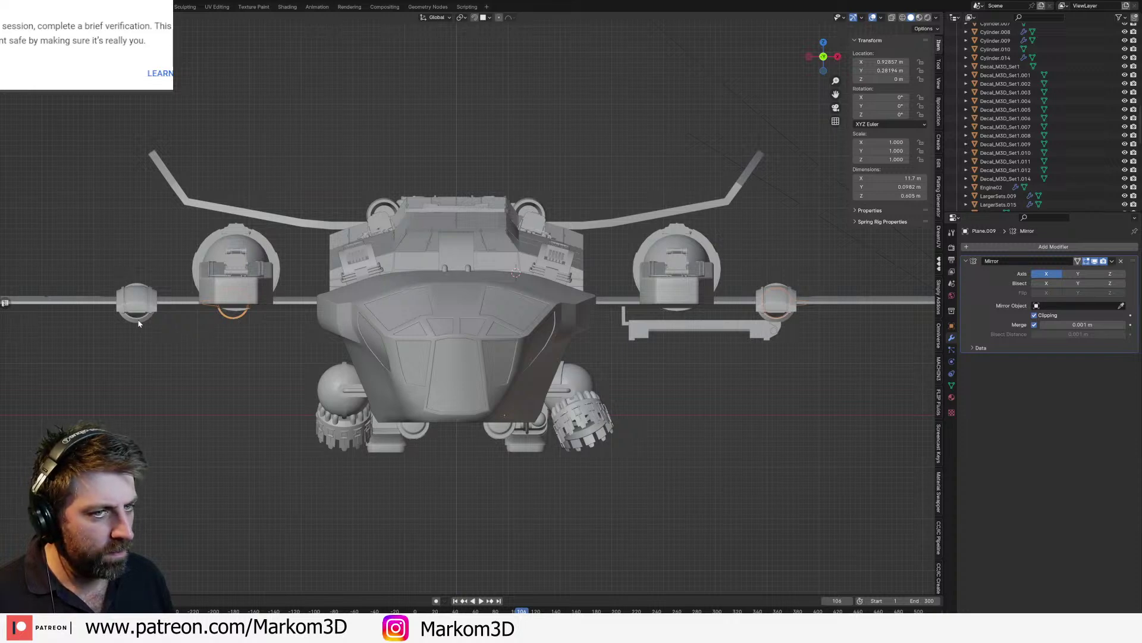
{"action": "left_click", "coordinate": [1122, 306]}
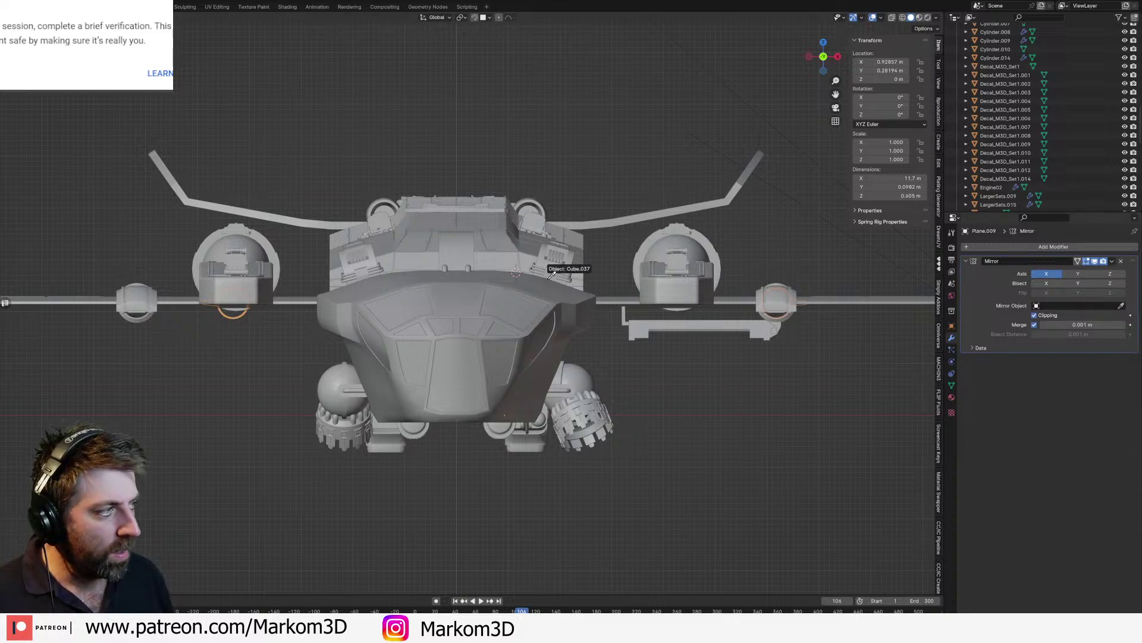
{"action": "left_click", "coordinate": [468, 246]}
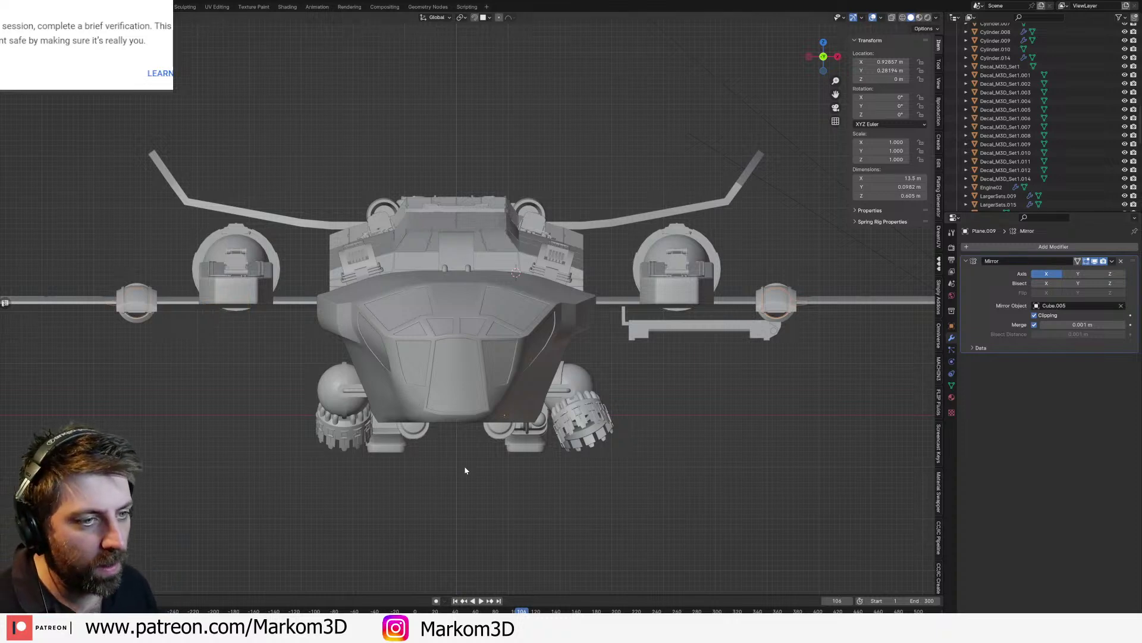
{"action": "scroll", "coordinate": [465, 471], "scroll_direction": "up", "scroll_amount": 2}
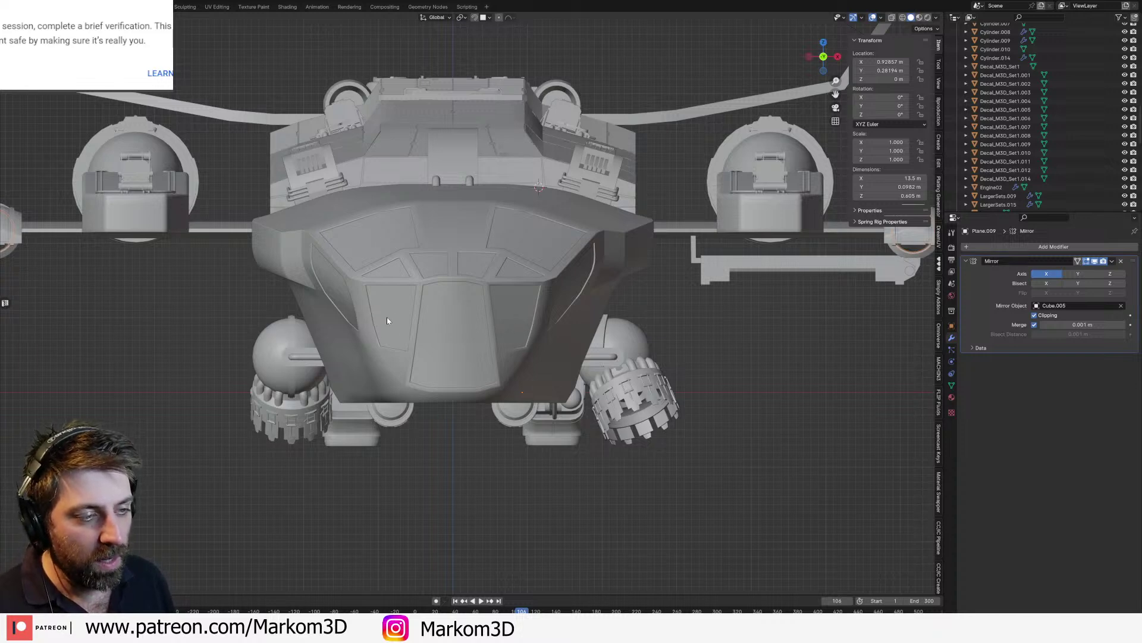
{"action": "scroll", "coordinate": [413, 336], "scroll_direction": "down", "scroll_amount": 2}
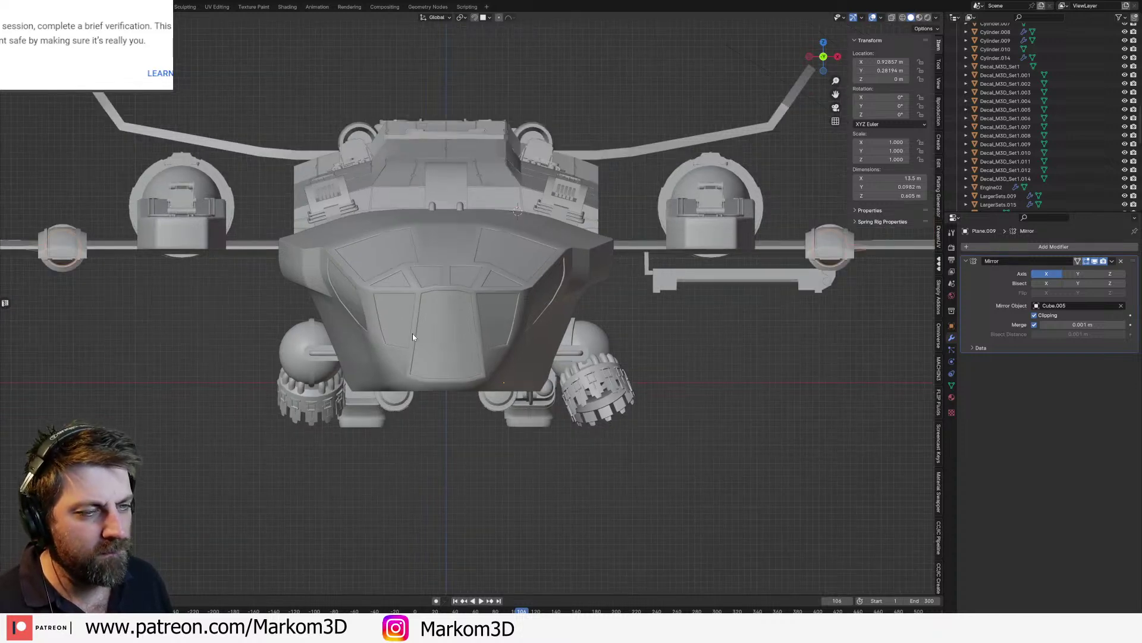
Step: Bevel the inner lengthwise edge on the large upper pane of the cockpit window glass
{"action": "left_click", "coordinate": [384, 257]}
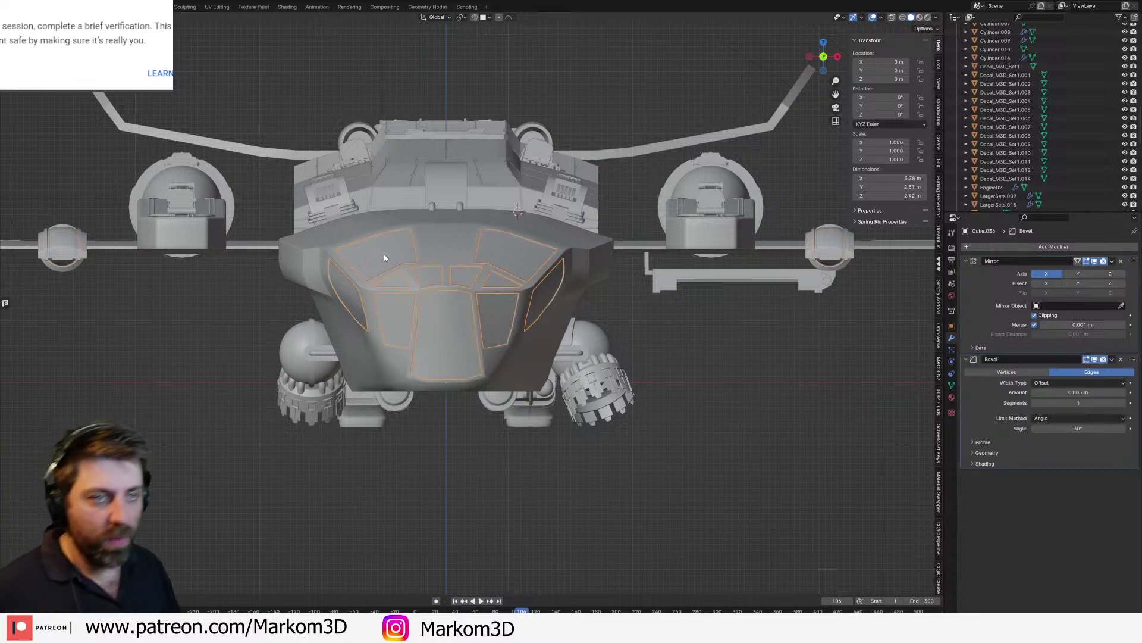
{"action": "key", "text": "Tab"}
{"action": "scroll", "coordinate": [509, 263], "scroll_direction": "up", "scroll_amount": 2}
{"action": "left_click", "coordinate": [509, 258]}
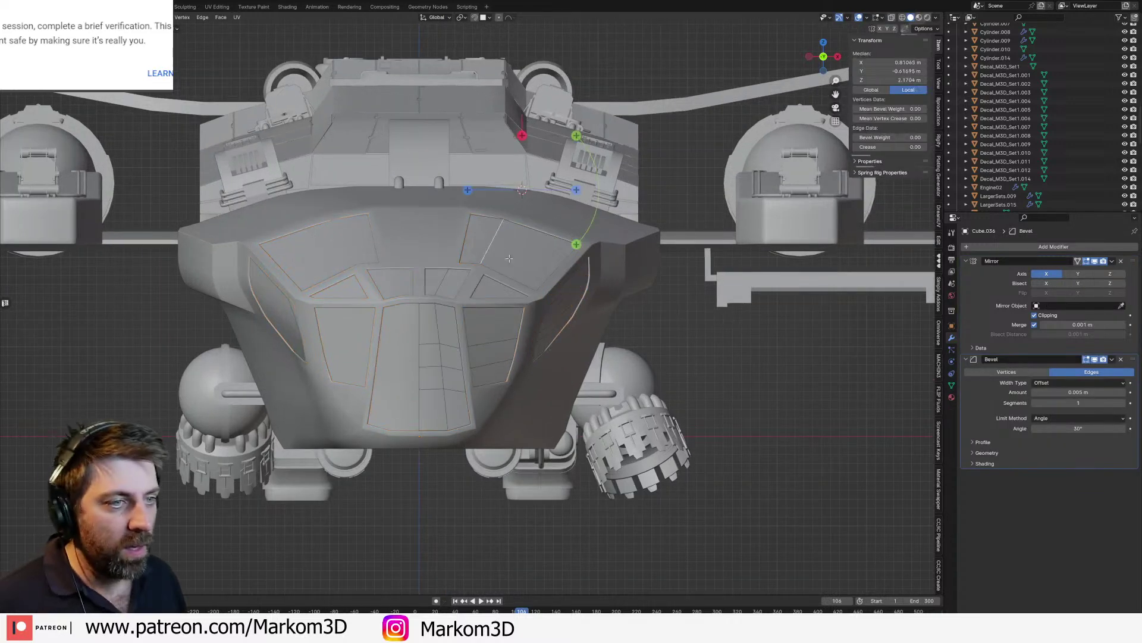
{"action": "key", "text": "ctrl+b"}
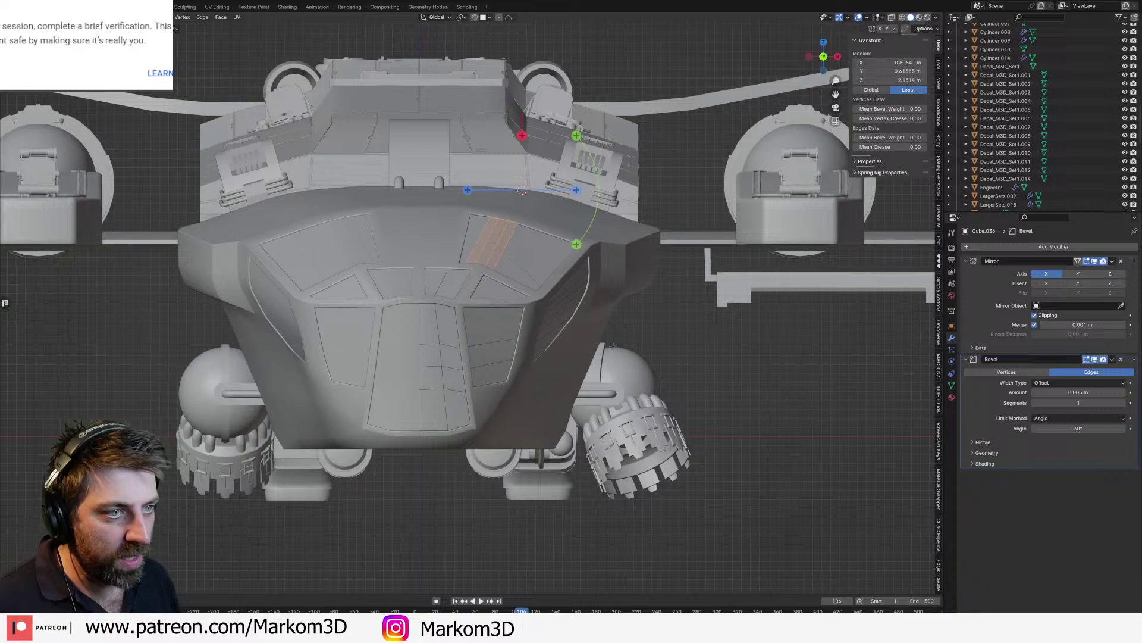
{"action": "left_click", "coordinate": [542, 272]}
{"action": "key", "text": "Tab"}
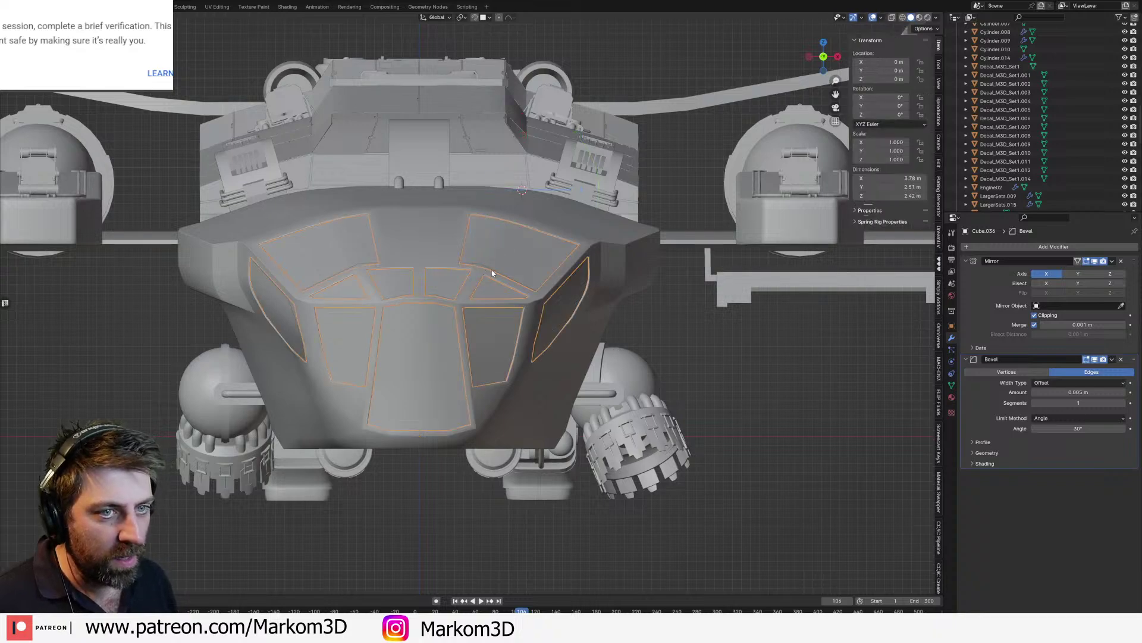
Step: Try to bevel the hull frame edges running between the center and side front panes down to the underside
{"action": "key", "text": "Tab"}
{"action": "middle_click_drag", "start_coordinate": [492, 273], "coordinate": [925, 193]}
{"action": "scroll", "coordinate": [500, 208], "scroll_direction": "up", "scroll_amount": 3}
{"action": "key", "text": "Tab"}
{"action": "left_click", "coordinate": [490, 197]}
{"action": "key", "text": "Tab"}
{"action": "middle_click_drag", "start_coordinate": [489, 196], "coordinate": [486, 169]}
{"action": "left_click", "coordinate": [508, 159], "text": "alt"}
{"action": "left_click", "coordinate": [426, 204], "text": "alt"}
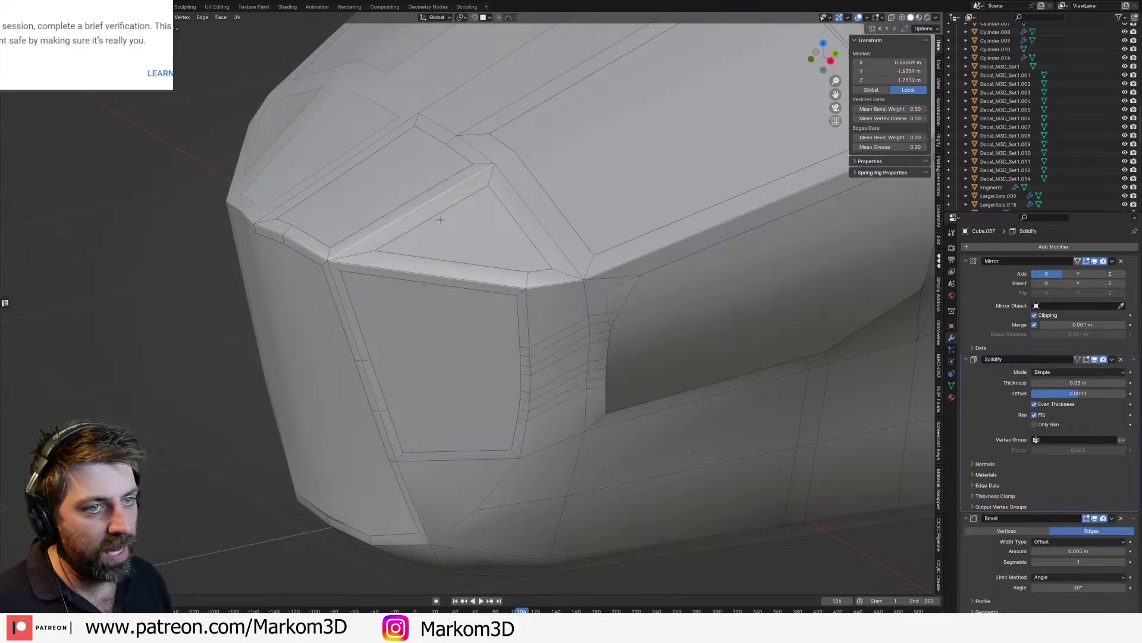
{"action": "middle_click_drag", "start_coordinate": [424, 218], "coordinate": [481, 199]}
{"action": "left_click", "coordinate": [456, 265], "text": "alt"}
{"action": "middle_click_drag", "start_coordinate": [456, 265], "coordinate": [456, 109], "text": "shift"}
{"action": "left_click", "coordinate": [503, 331]}
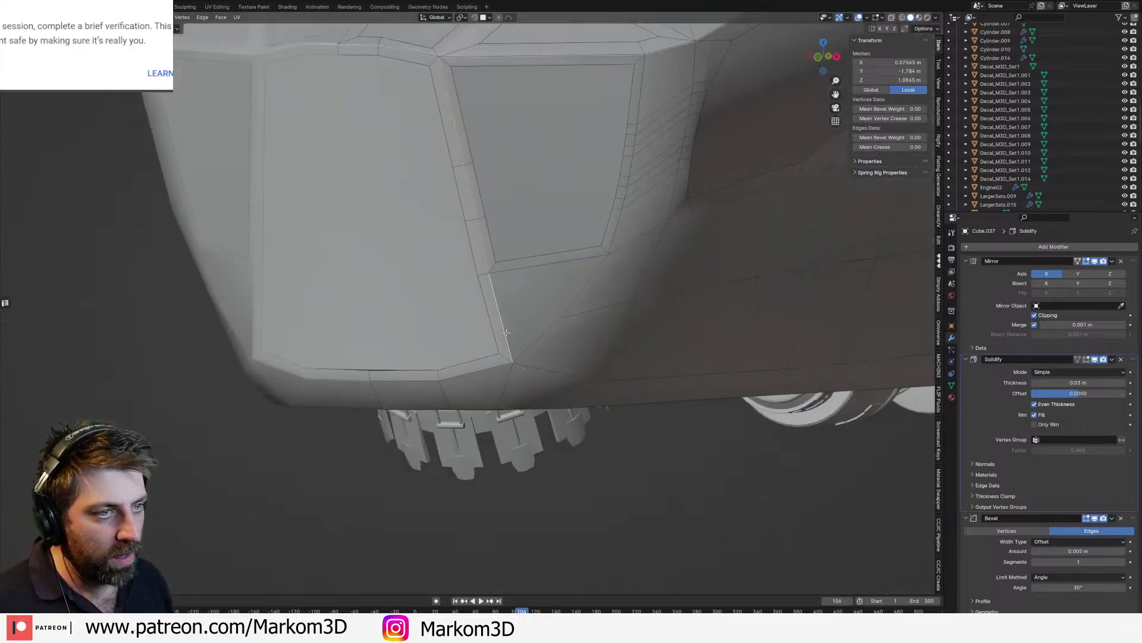
{"action": "middle_click_drag", "start_coordinate": [504, 381], "coordinate": [500, 334]}
{"action": "left_click", "coordinate": [500, 334]}
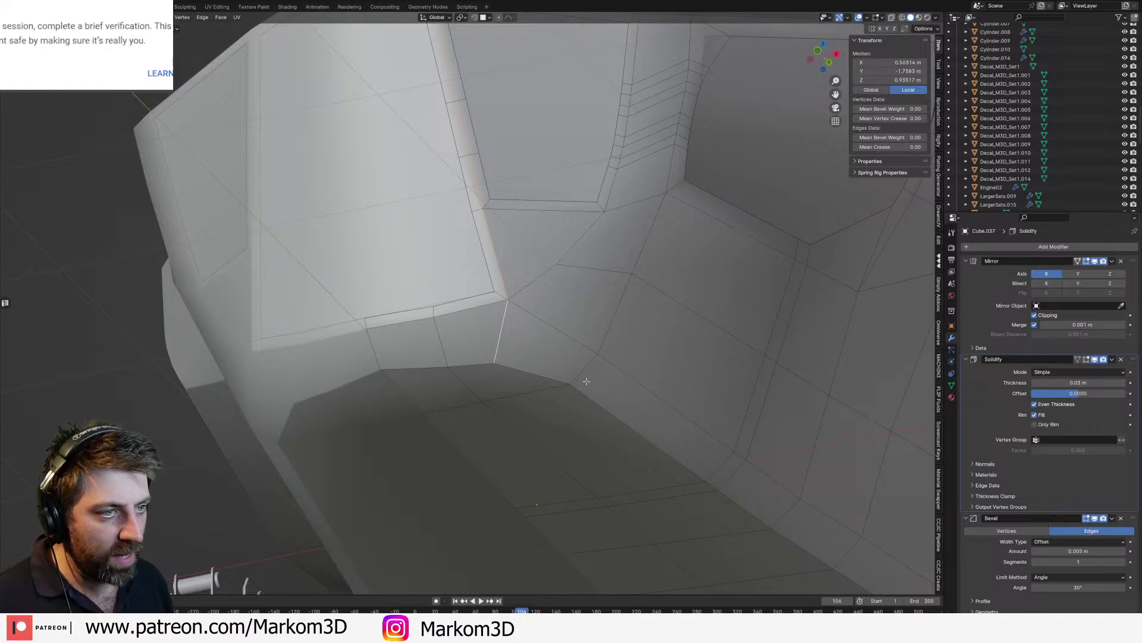
{"action": "key", "text": "ctrl+b"}
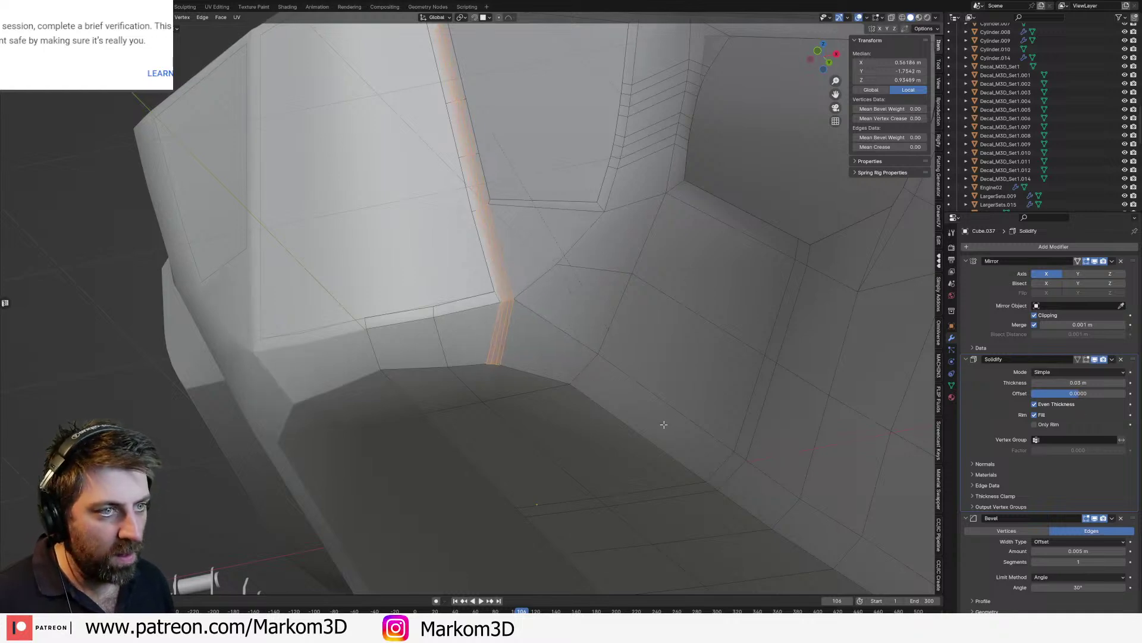
{"action": "right_click", "coordinate": [665, 426]}
{"action": "scroll", "coordinate": [577, 359], "scroll_direction": "down", "scroll_amount": 5}
{"action": "key", "text": "Tab"}
{"action": "middle_click_drag", "start_coordinate": [529, 244], "coordinate": [498, 363]}
{"action": "key", "text": "Tab"}
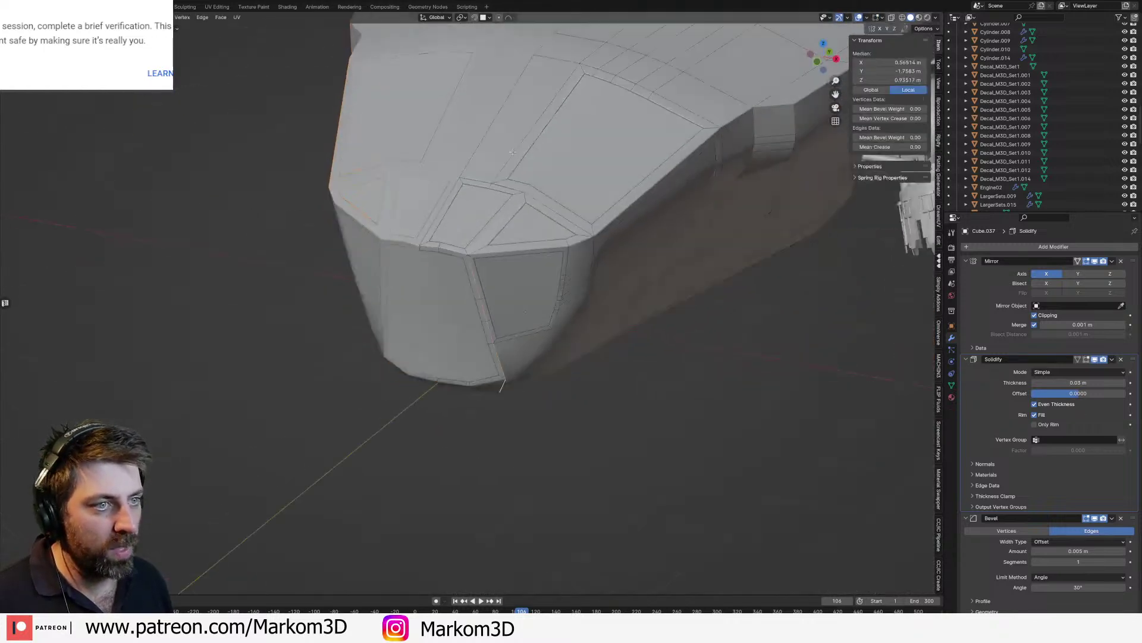
Step: Try a vertex bevel on the hull frame corner above the small triangular pane
{"action": "middle_click_drag", "start_coordinate": [500, 166], "coordinate": [516, 214]}
{"action": "scroll", "coordinate": [517, 214], "scroll_direction": "up", "scroll_amount": 2}
{"action": "left_click", "coordinate": [544, 226]}
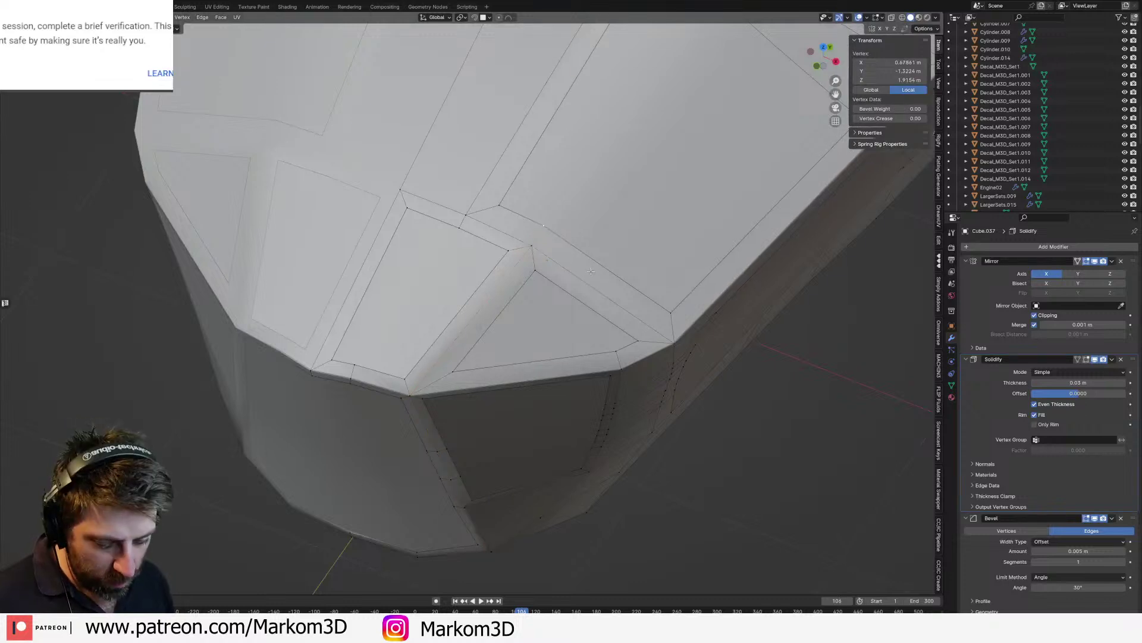
{"action": "key", "text": "ctrl+shift+b"}
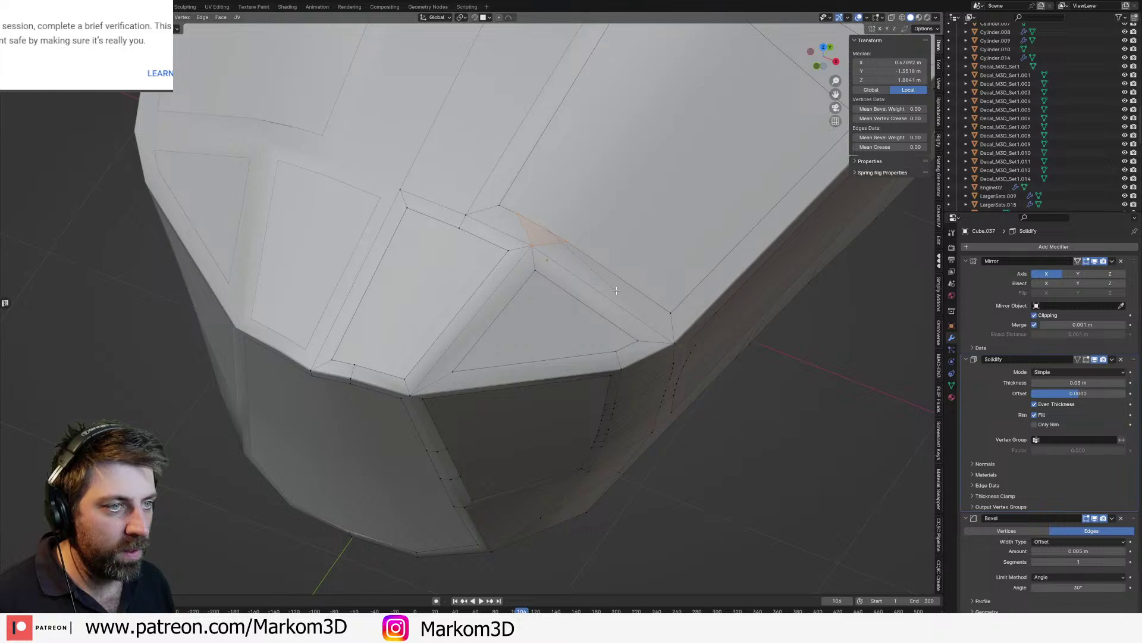
{"action": "scroll", "coordinate": [612, 285], "scroll_direction": "down", "scroll_amount": 3}
{"action": "key", "text": "Tab"}
{"action": "middle_click_drag", "start_coordinate": [753, 407], "coordinate": [573, 179]}
{"action": "key", "text": "Tab"}
{"action": "left_click", "coordinate": [532, 173]}
{"action": "scroll", "coordinate": [516, 214], "scroll_direction": "up", "scroll_amount": 2}
{"action": "scroll", "coordinate": [574, 179], "scroll_direction": "up", "scroll_amount": 1}
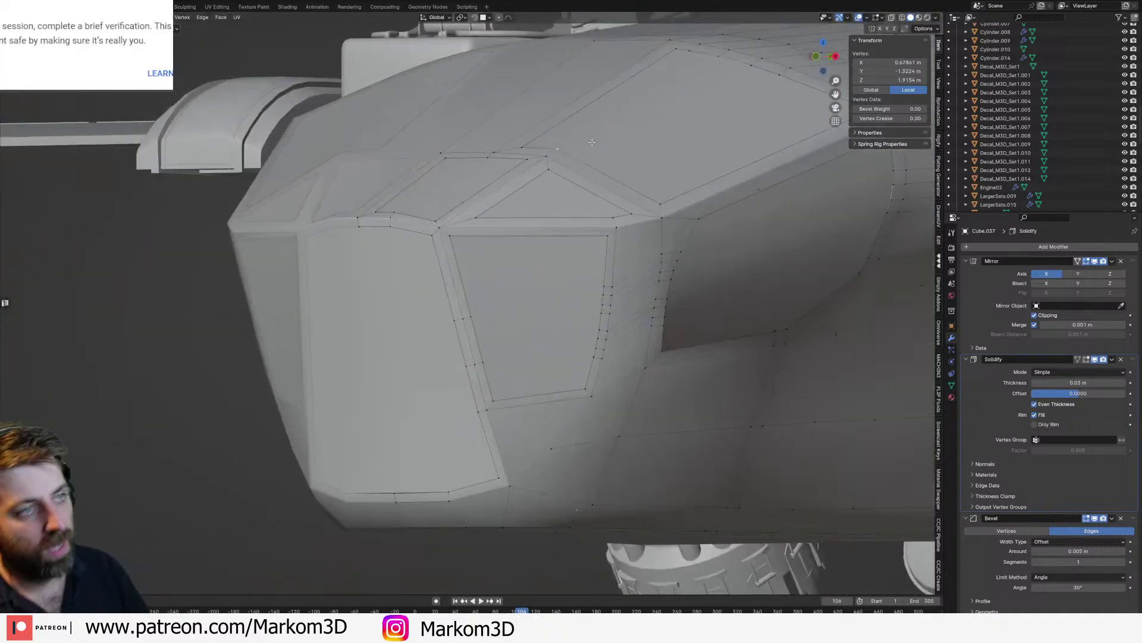
Step: Bevel the diagonal hull frame edge beside the small triangular pane, down through the corner above the front panes
{"action": "middle_click_drag", "start_coordinate": [623, 107], "coordinate": [602, 131]}
{"action": "mouse_move", "coordinate": [529, 199]}
{"action": "middle_mouse_down"}
{"action": "mouse_move", "coordinate": [582, 178]}
{"action": "mouse_move", "coordinate": [586, 219]}
{"action": "mouse_move", "coordinate": [589, 204]}
{"action": "mouse_move", "coordinate": [538, 203]}
{"action": "middle_mouse_up"}
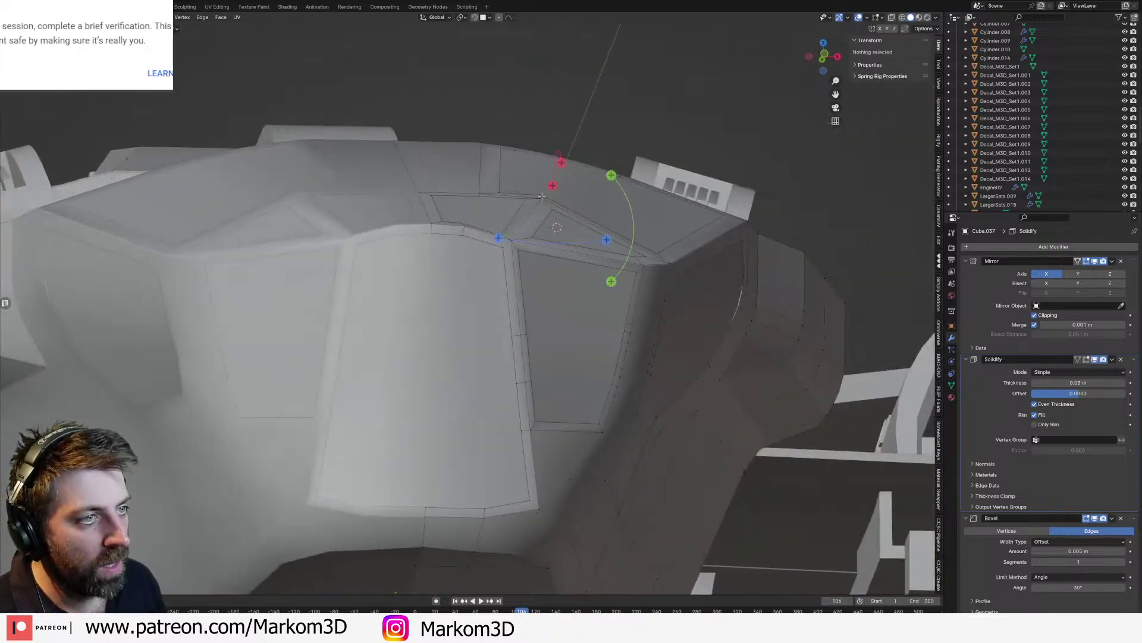
{"action": "left_click", "coordinate": [539, 198], "text": "shift"}
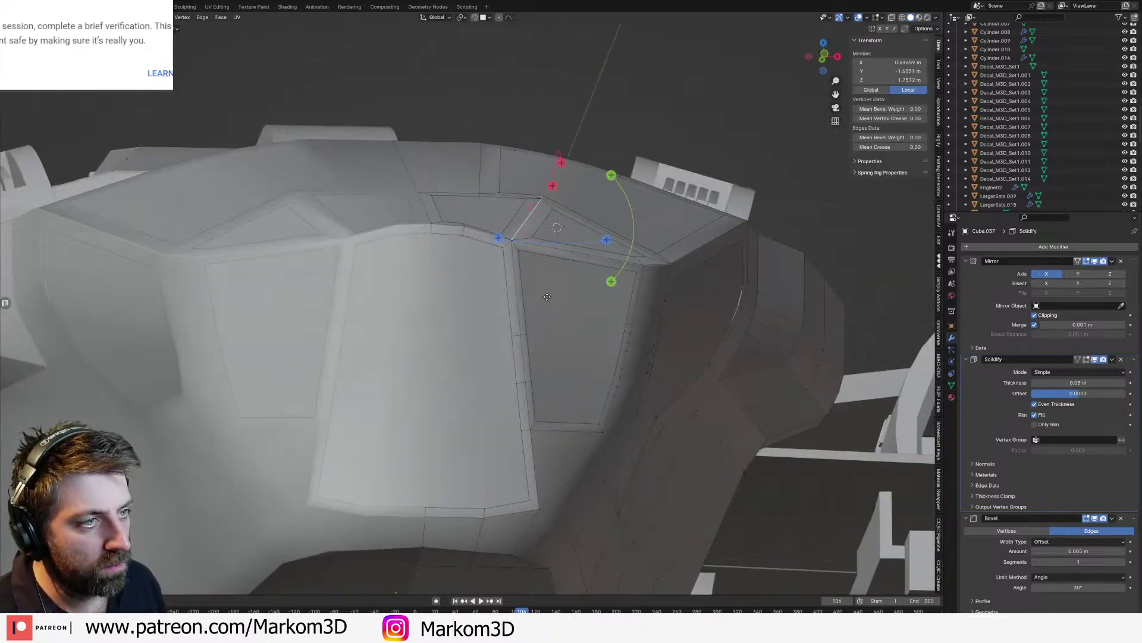
{"action": "middle_click_drag", "start_coordinate": [497, 237], "coordinate": [493, 301]}
{"action": "left_click", "coordinate": [495, 292], "text": "shift"}
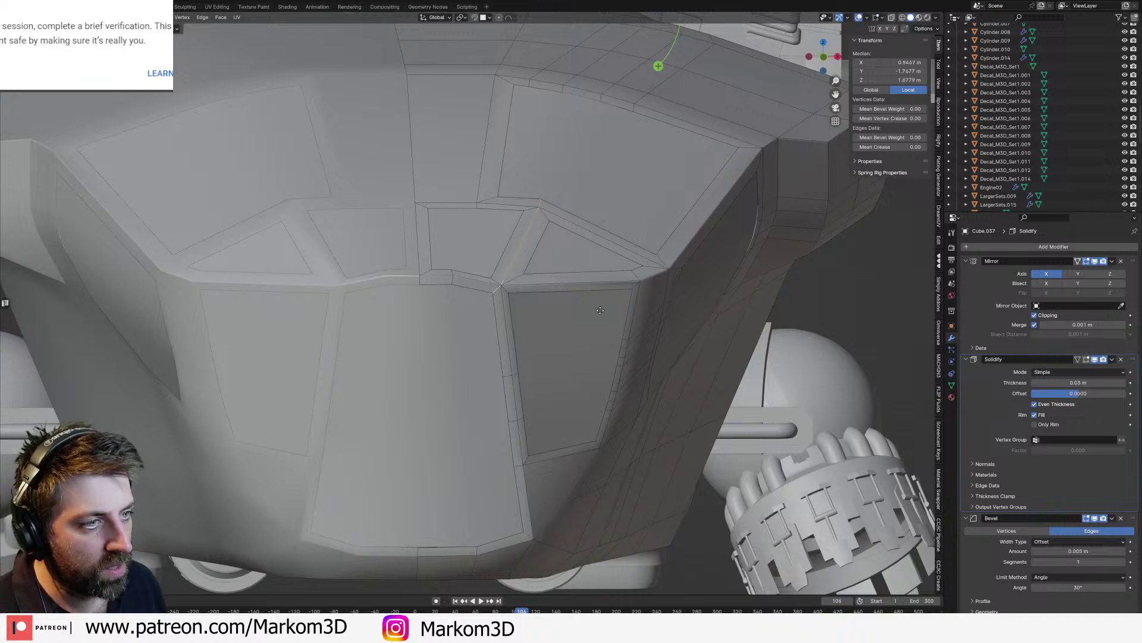
{"action": "key", "text": "g"}
{"action": "key", "text": "g"}
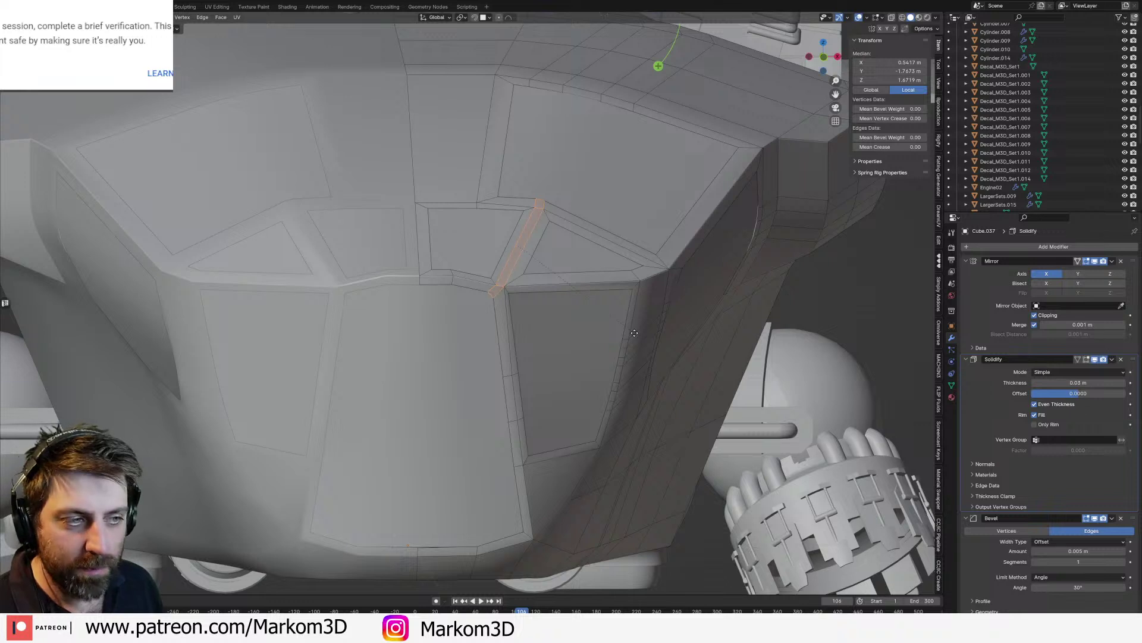
{"action": "left_click", "coordinate": [635, 333]}
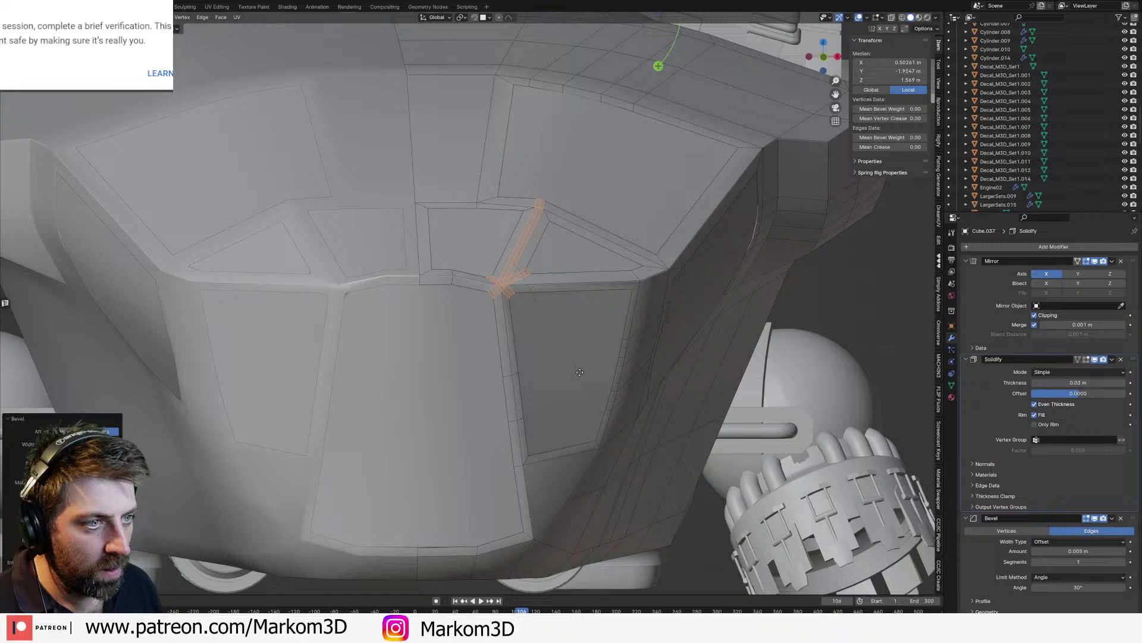
{"action": "left_click", "coordinate": [580, 372]}
{"action": "key", "text": "Tab"}
{"action": "mouse_move", "coordinate": [570, 348]}
{"action": "middle_mouse_down"}
{"action": "mouse_move", "coordinate": [473, 344]}
{"action": "mouse_move", "coordinate": [497, 314]}
{"action": "mouse_move", "coordinate": [582, 312]}
{"action": "mouse_move", "coordinate": [582, 352]}
{"action": "middle_mouse_up"}
{"action": "key", "text": "Tab"}
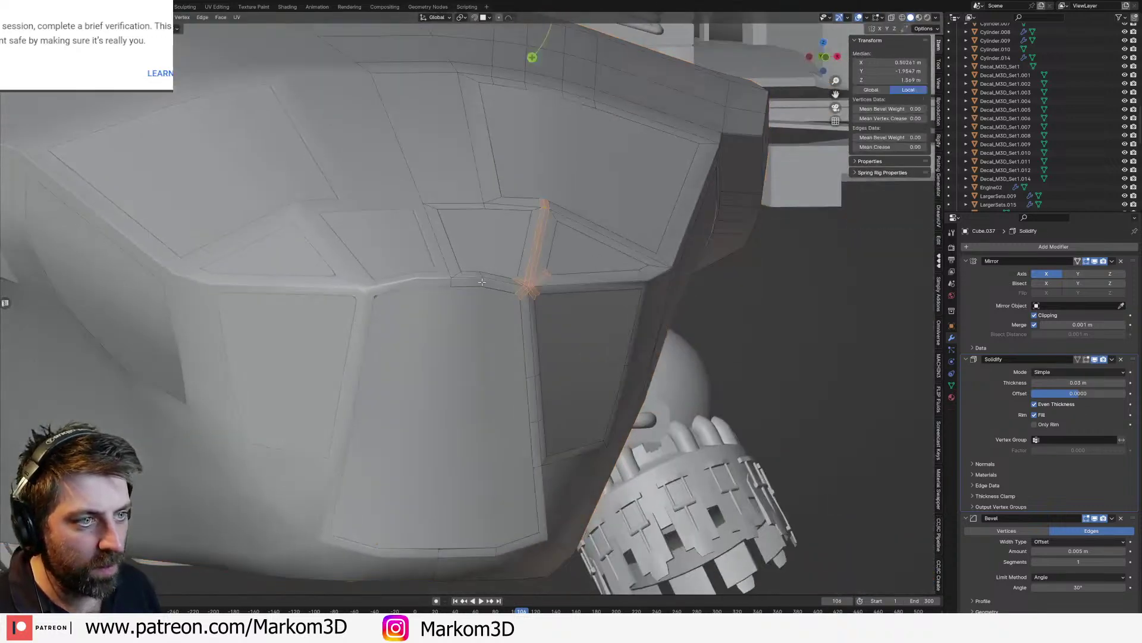
Step: Bevel the short edge on the hull frame strip directly above the center front pane
{"action": "left_click", "coordinate": [482, 284]}
{"action": "key", "text": "ctrl+b"}
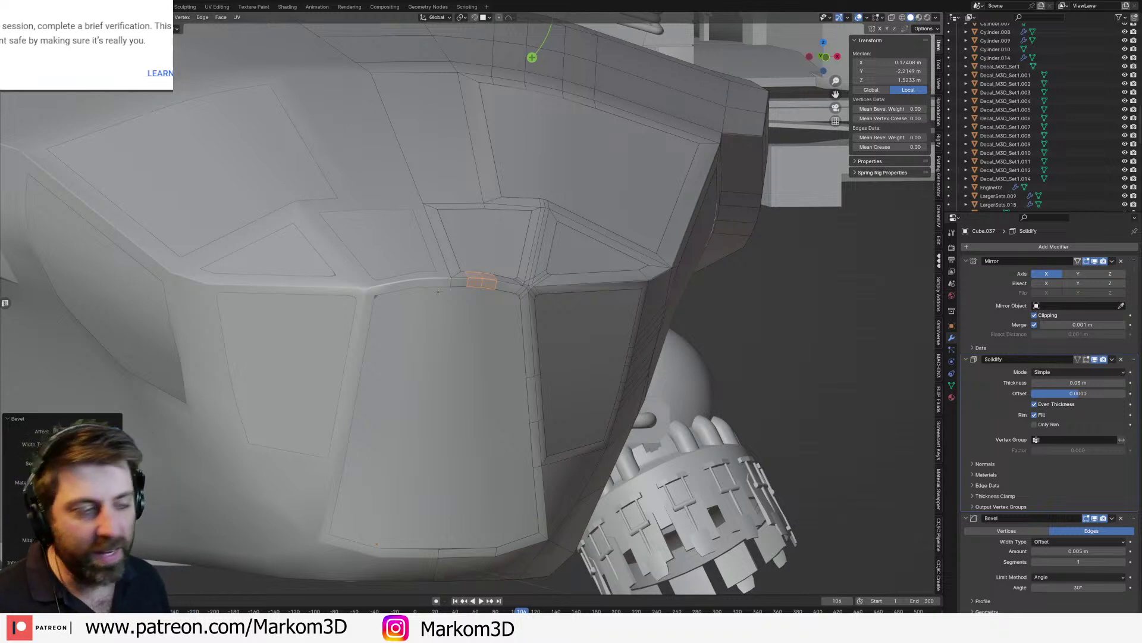
{"action": "scroll", "coordinate": [438, 291], "scroll_direction": "down", "scroll_amount": 2}
{"action": "mouse_move", "coordinate": [438, 292]}
{"action": "middle_mouse_down"}
{"action": "mouse_move", "coordinate": [416, 298]}
{"action": "mouse_move", "coordinate": [437, 299]}
{"action": "mouse_move", "coordinate": [436, 272]}
{"action": "mouse_move", "coordinate": [393, 288]}
{"action": "mouse_move", "coordinate": [435, 287]}
{"action": "mouse_move", "coordinate": [437, 272]}
{"action": "middle_mouse_up"}
{"action": "key", "text": "Tab"}
{"action": "key", "text": "Tab"}
{"action": "scroll", "coordinate": [437, 272], "scroll_direction": "up", "scroll_amount": 4}
{"action": "scroll", "coordinate": [439, 293], "scroll_direction": "up", "scroll_amount": 2}
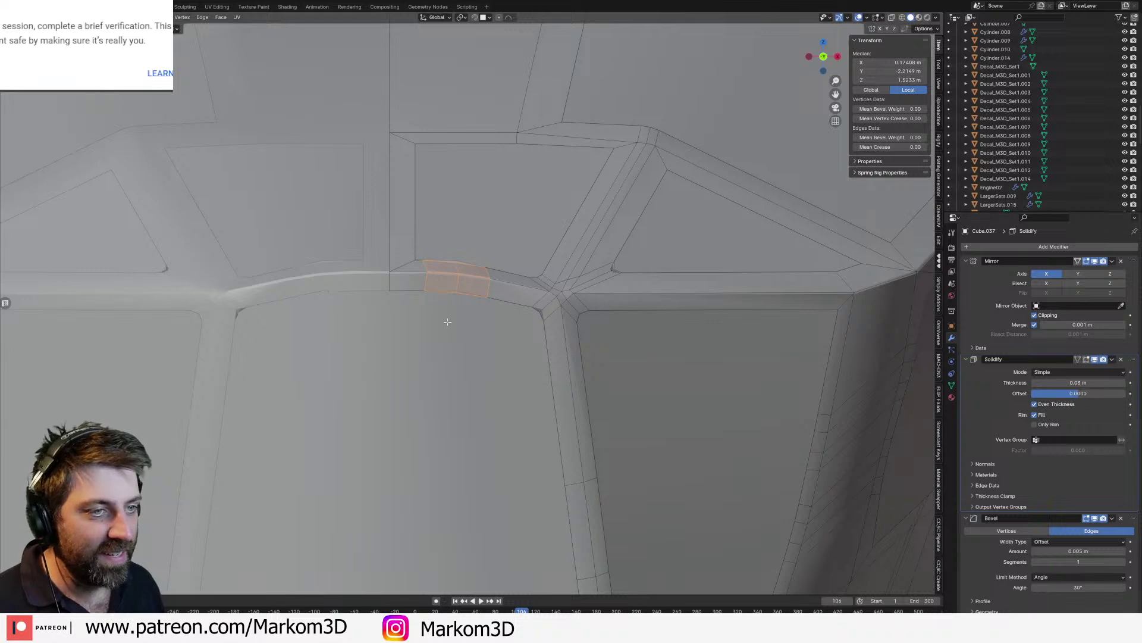
Step: Select the lengthwise edge loop on the center front pane of the window glass
{"action": "left_click", "coordinate": [449, 320]}
{"action": "key", "text": "Tab"}
{"action": "left_click", "coordinate": [450, 321]}
{"action": "key", "text": "Tab"}
{"action": "scroll", "coordinate": [450, 321], "scroll_direction": "down", "scroll_amount": 3}
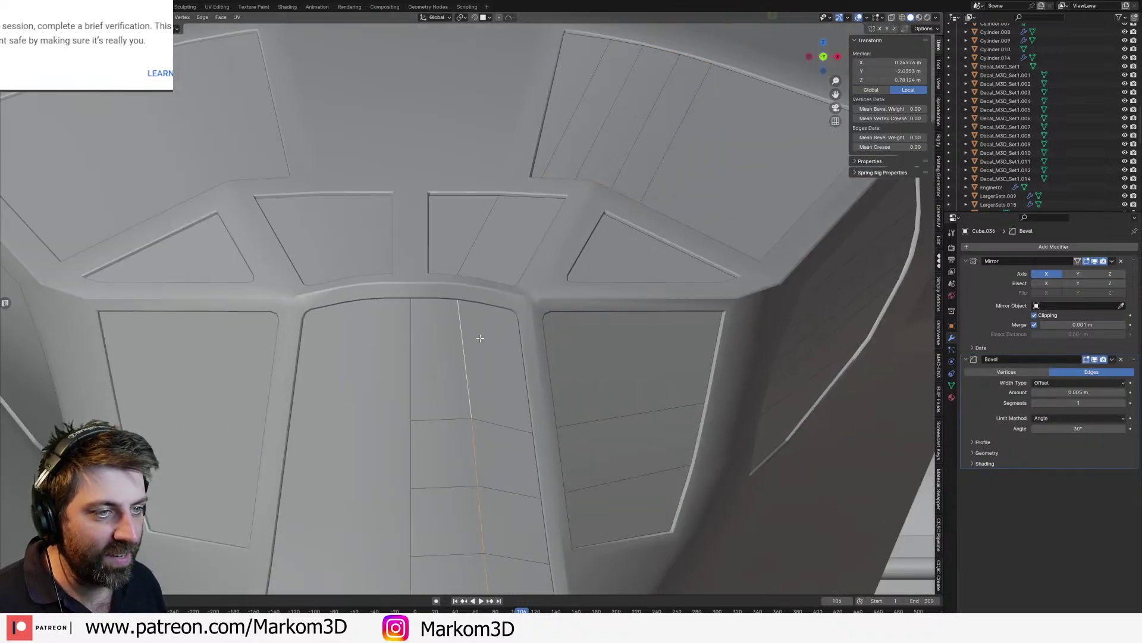
{"action": "middle_click_drag", "start_coordinate": [458, 320], "coordinate": [403, 194]}
{"action": "left_click", "coordinate": [402, 194]}
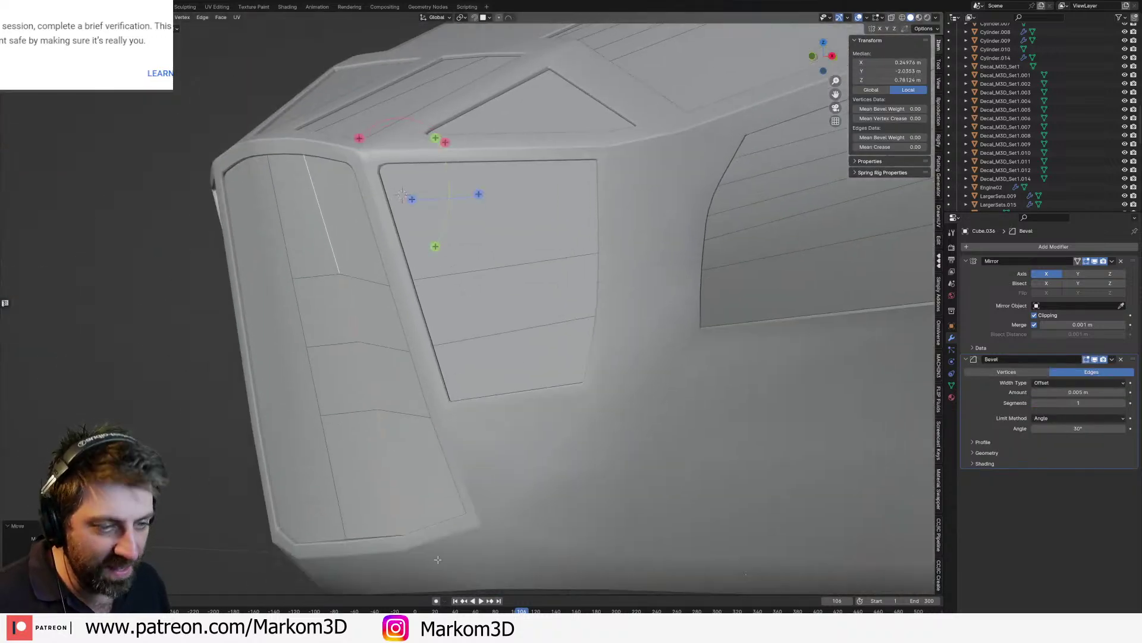
Step: Select the lengthwise edge loop along the cockpit hull's underside
{"action": "key", "text": "Tab"}
{"action": "left_click", "coordinate": [438, 559]}
{"action": "key", "text": "Tab"}
{"action": "middle_click_drag", "start_coordinate": [437, 558], "coordinate": [547, 507]}
{"action": "scroll", "coordinate": [433, 496], "scroll_direction": "up", "scroll_amount": 1}
{"action": "left_click", "coordinate": [434, 495], "text": "alt"}
{"action": "scroll", "coordinate": [490, 528], "scroll_direction": "down", "scroll_amount": 4}
{"action": "scroll", "coordinate": [559, 515], "scroll_direction": "down", "scroll_amount": 4}
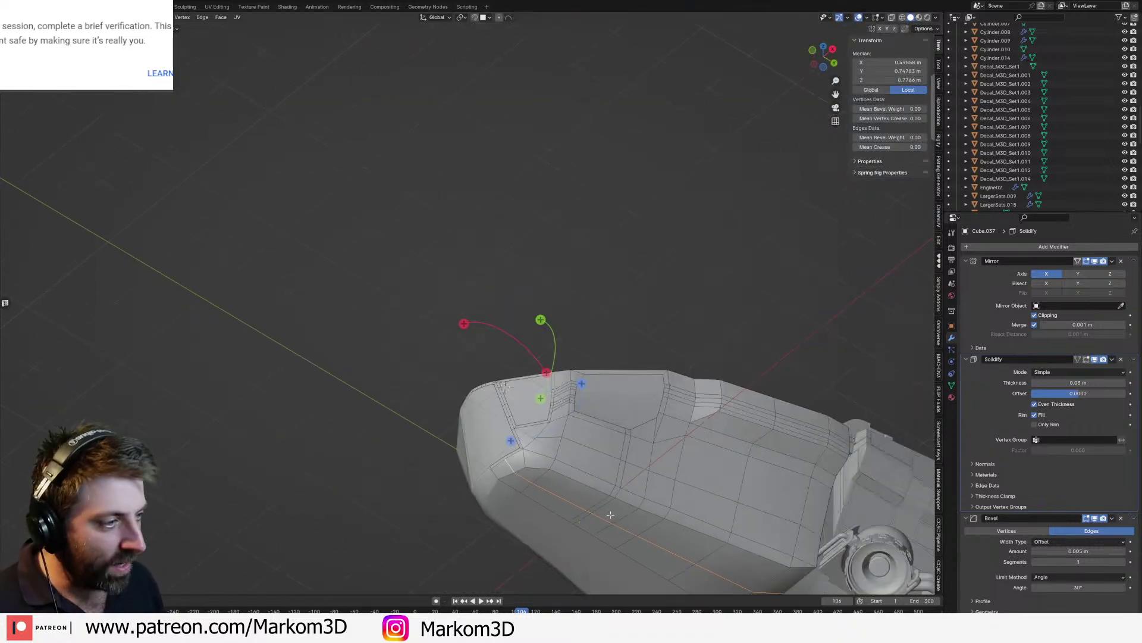
Step: Clear the selection, delete a picked element of the cockpit hull mesh in wireframe view, and restore solid shading
{"action": "mouse_move", "coordinate": [610, 476]}
{"action": "middle_mouse_down"}
{"action": "mouse_move", "coordinate": [626, 434]}
{"action": "mouse_move", "coordinate": [595, 314]}
{"action": "mouse_move", "coordinate": [597, 385]}
{"action": "mouse_move", "coordinate": [636, 332]}
{"action": "mouse_move", "coordinate": [670, 395]}
{"action": "mouse_move", "coordinate": [760, 377]}
{"action": "mouse_move", "coordinate": [636, 411]}
{"action": "middle_mouse_up"}
{"action": "key", "text": "z"}
{"action": "left_click", "coordinate": [595, 434]}
{"action": "key", "text": "z"}
{"action": "left_click", "coordinate": [648, 385]}
{"action": "scroll", "coordinate": [552, 256], "scroll_direction": "up", "scroll_amount": 2}
{"action": "mouse_move", "coordinate": [625, 215]}
{"action": "middle_mouse_down", "text": "shift"}
{"action": "mouse_move", "coordinate": [552, 255]}
{"action": "mouse_move", "coordinate": [556, 299]}
{"action": "mouse_move", "coordinate": [545, 304]}
{"action": "mouse_move", "coordinate": [567, 264]}
{"action": "mouse_move", "coordinate": [553, 273]}
{"action": "middle_mouse_up", "text": "shift"}
{"action": "key", "text": "alt+a"}
{"action": "left_click", "coordinate": [552, 256]}
{"action": "key", "text": "shift+z"}
{"action": "key", "text": "x"}
{"action": "left_click", "coordinate": [519, 312]}
{"action": "key", "text": "z"}
{"action": "left_click", "coordinate": [595, 317]}
Step: Bevel the lengthwise edge loop on the cockpit hull's underside, from the nose to the rear edge
{"action": "middle_click_drag", "start_coordinate": [552, 273], "coordinate": [738, 298], "text": "shift"}
{"action": "scroll", "coordinate": [573, 361], "scroll_direction": "down", "scroll_amount": 2}
{"action": "left_click", "coordinate": [577, 370], "text": "alt"}
{"action": "middle_click_drag", "start_coordinate": [630, 444], "coordinate": [641, 454]}
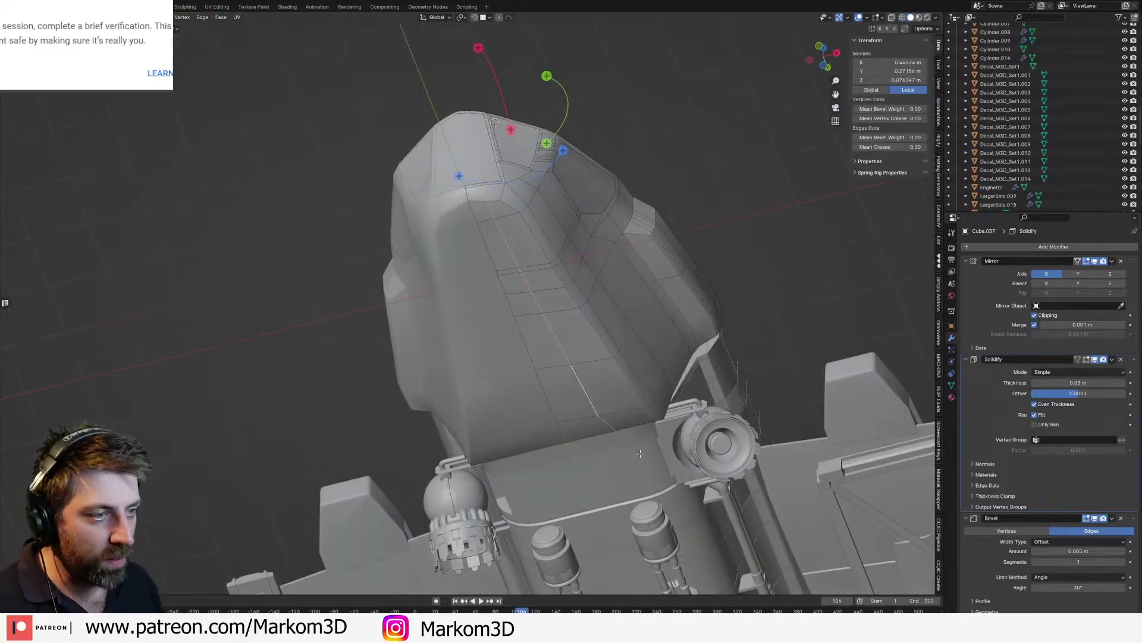
{"action": "left_click", "coordinate": [607, 419], "text": "alt"}
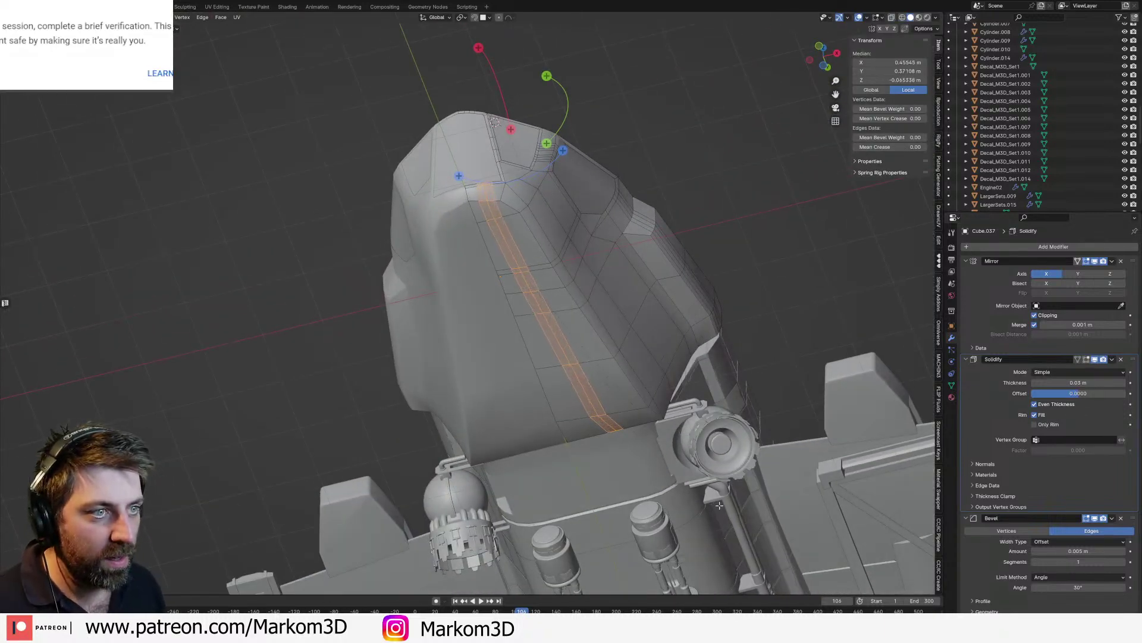
{"action": "key", "text": "Tab"}
{"action": "middle_click_drag", "start_coordinate": [538, 250], "coordinate": [534, 310]}
{"action": "scroll", "coordinate": [532, 345], "scroll_direction": "up", "scroll_amount": 5}
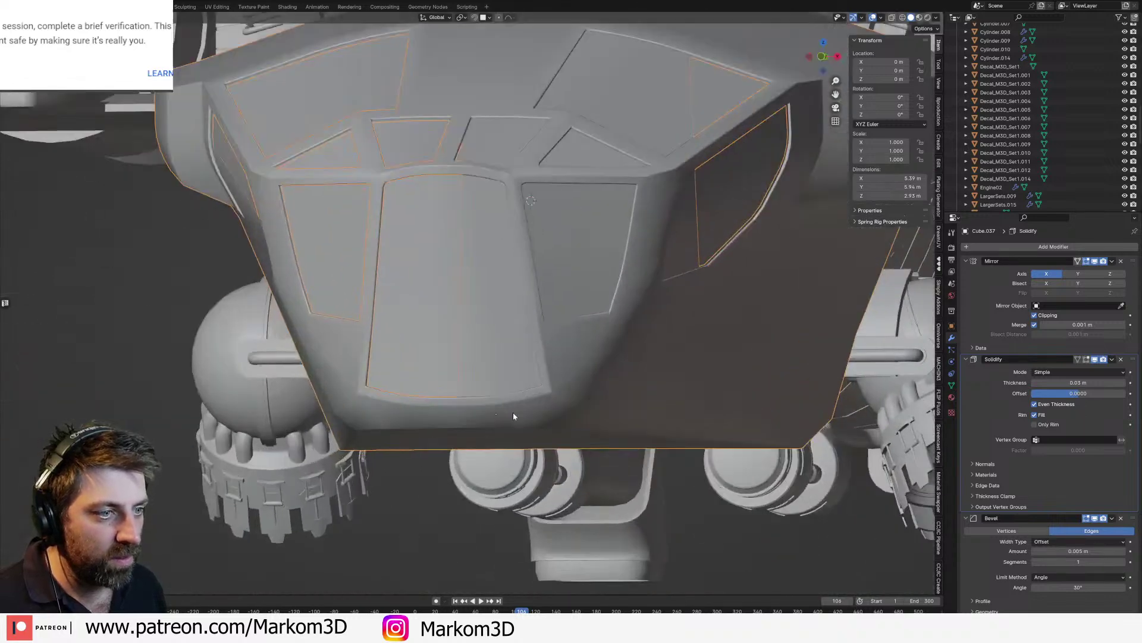
Step: Bevel the lengthwise edge loop down the center front pane of the window glass
{"action": "left_click", "coordinate": [498, 395]}
{"action": "key", "text": "Tab"}
{"action": "middle_click_drag", "start_coordinate": [499, 395], "coordinate": [483, 425]}
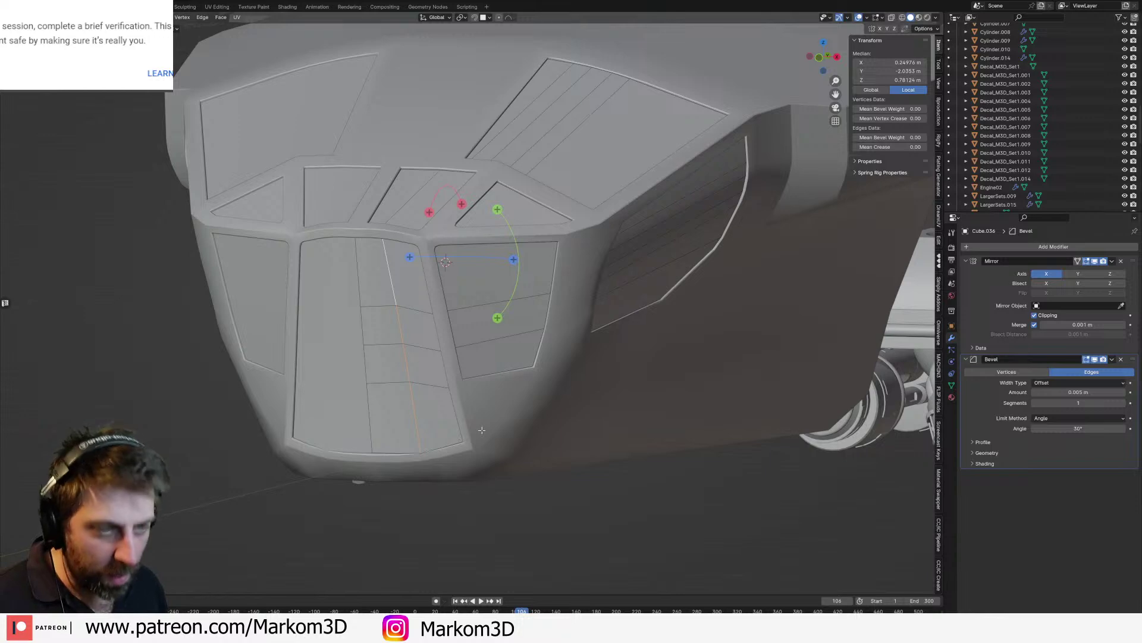
{"action": "key", "text": "ctrl+KP_Add"}
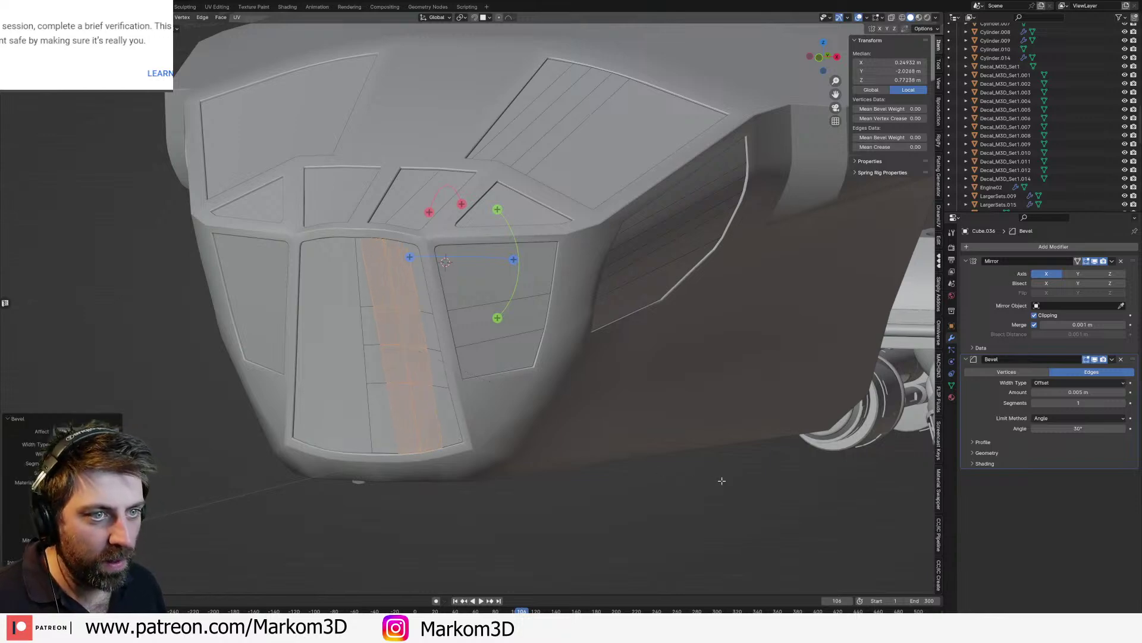
Step: Slide vertices along the new lengthwise edge loop on the window glass's center front pane, at the top edge and midway down
{"action": "key", "text": "Tab"}
{"action": "scroll", "coordinate": [548, 430], "scroll_direction": "down", "scroll_amount": 5}
{"action": "middle_click_drag", "start_coordinate": [548, 431], "coordinate": [623, 491], "text": "shift"}
{"action": "left_click", "coordinate": [624, 491]}
{"action": "middle_click_drag", "start_coordinate": [519, 446], "coordinate": [583, 424]}
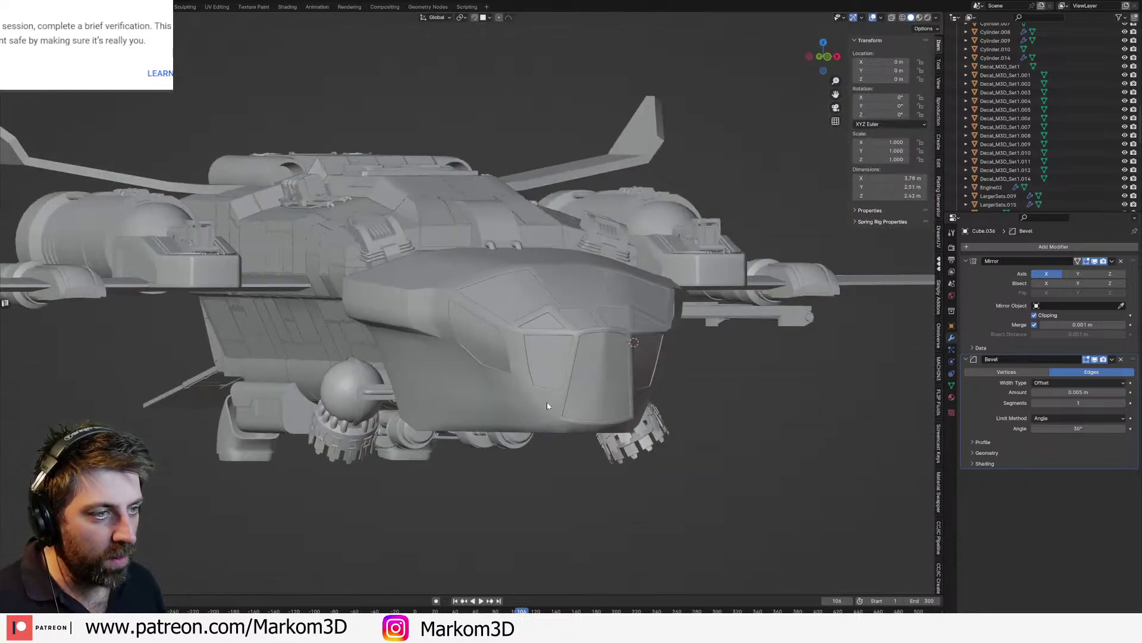
{"action": "key", "text": "Tab"}
{"action": "middle_click_drag", "start_coordinate": [643, 307], "coordinate": [565, 309]}
{"action": "scroll", "coordinate": [565, 310], "scroll_direction": "up", "scroll_amount": 5}
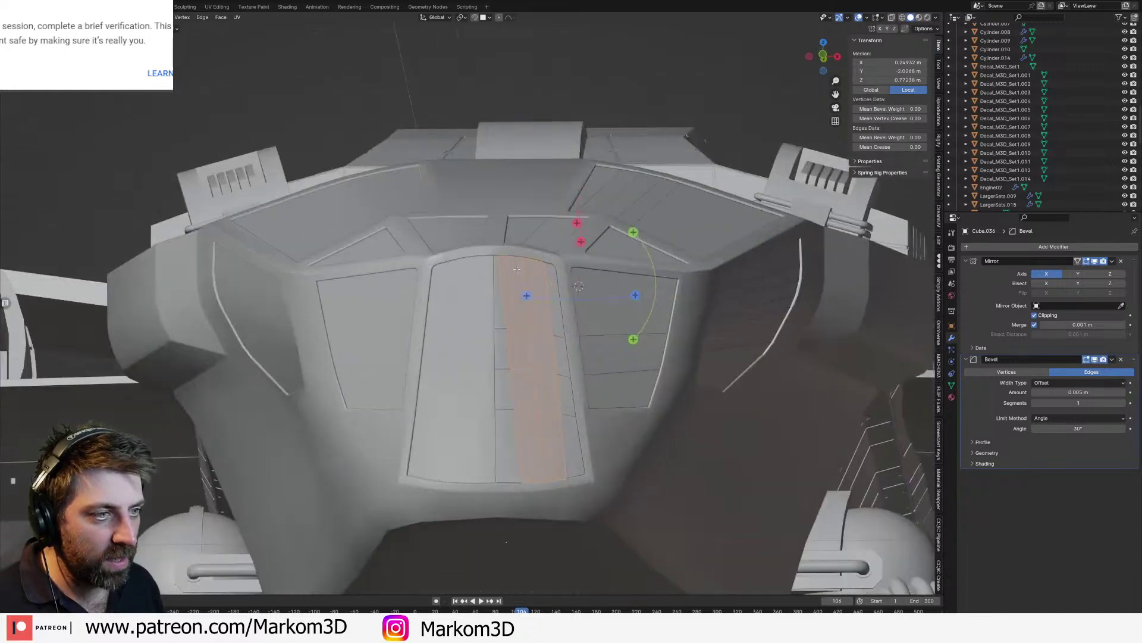
{"action": "left_click", "coordinate": [509, 259]}
{"action": "key", "text": "g"}
{"action": "key", "text": "g"}
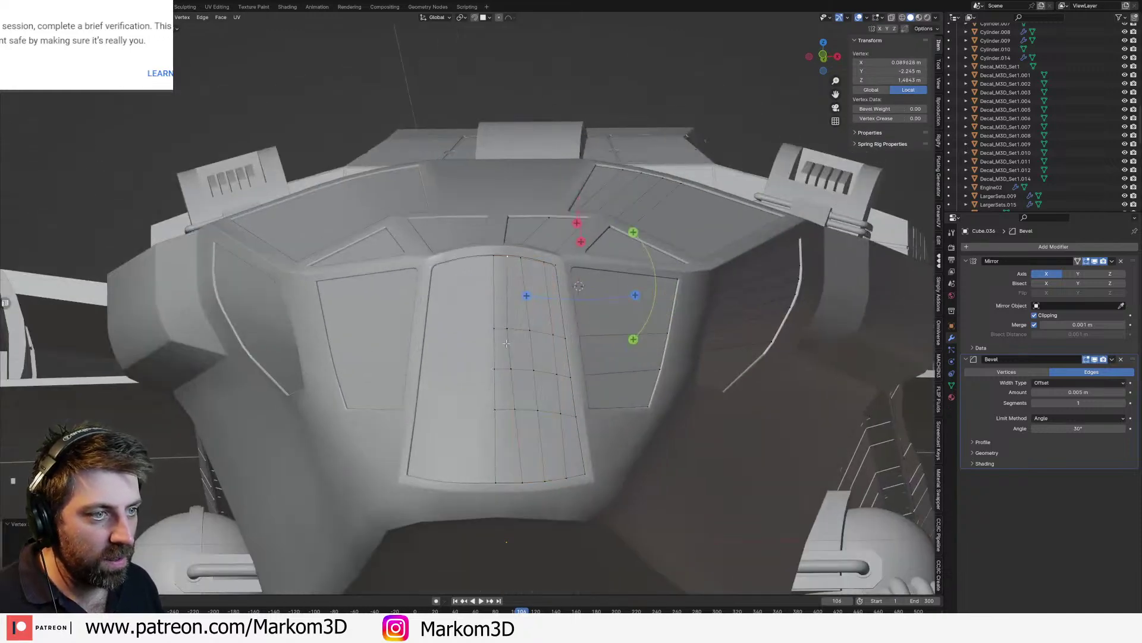
{"action": "left_click", "coordinate": [514, 331]}
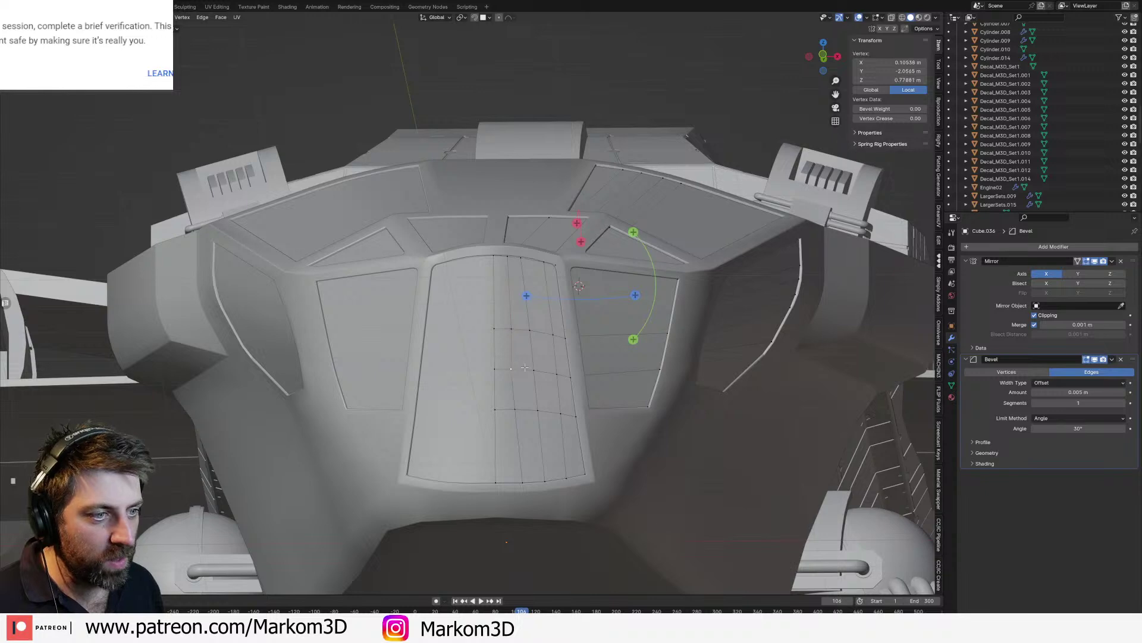
{"action": "key", "text": "Tab"}
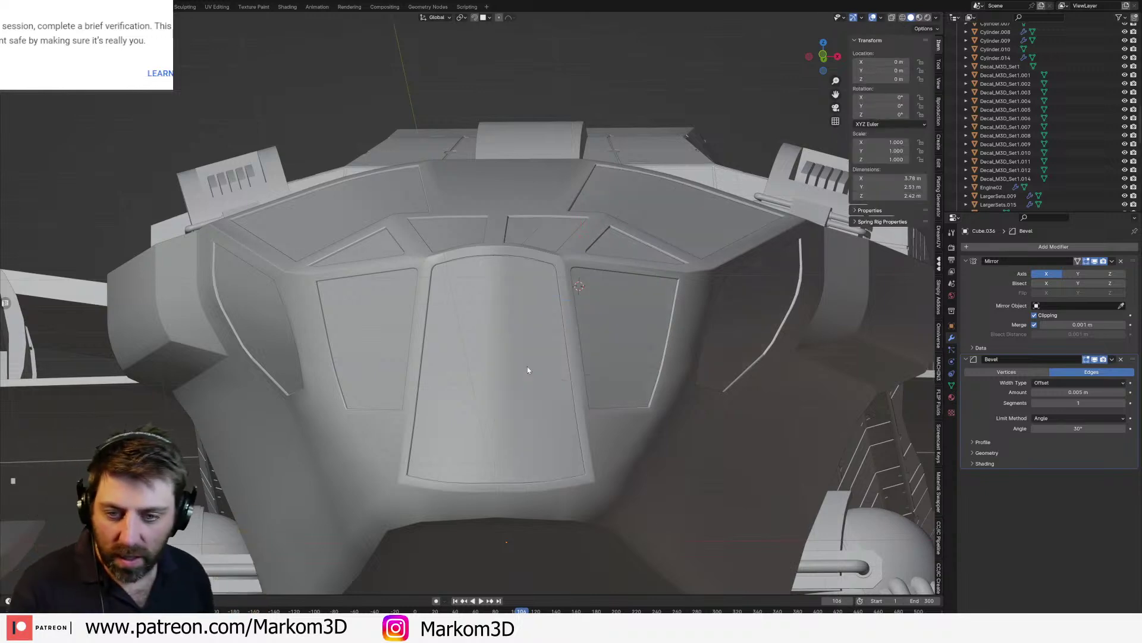
Step: Examine the cockpit's overall shape and window layout from the front and the side
{"action": "key", "text": "KP_1"}
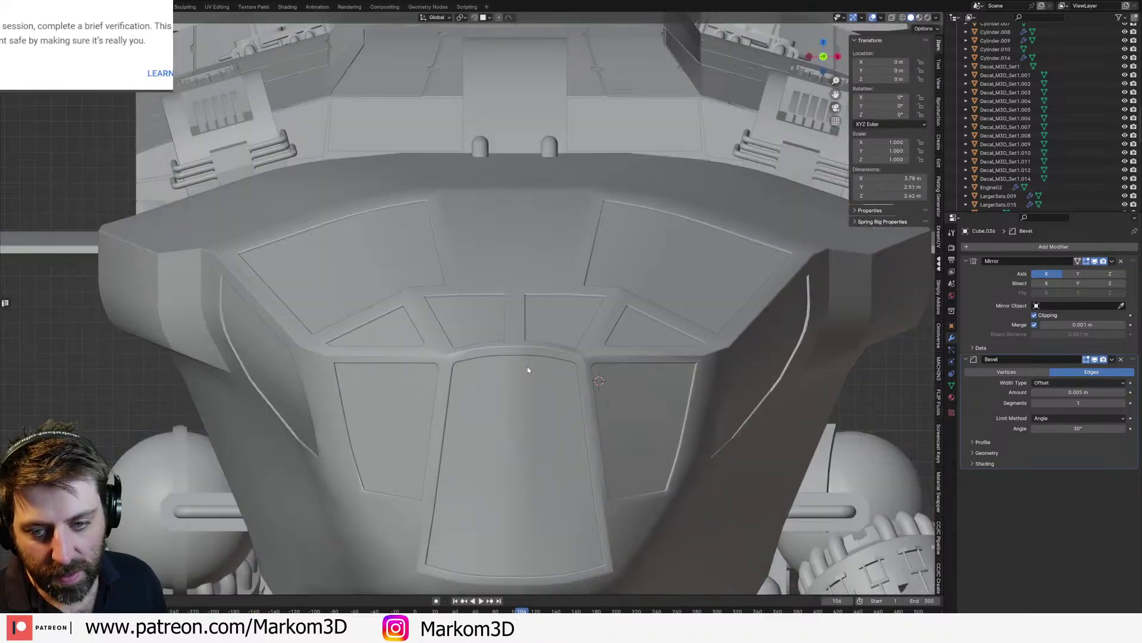
{"action": "scroll", "coordinate": [470, 357], "scroll_direction": "down", "scroll_amount": 3}
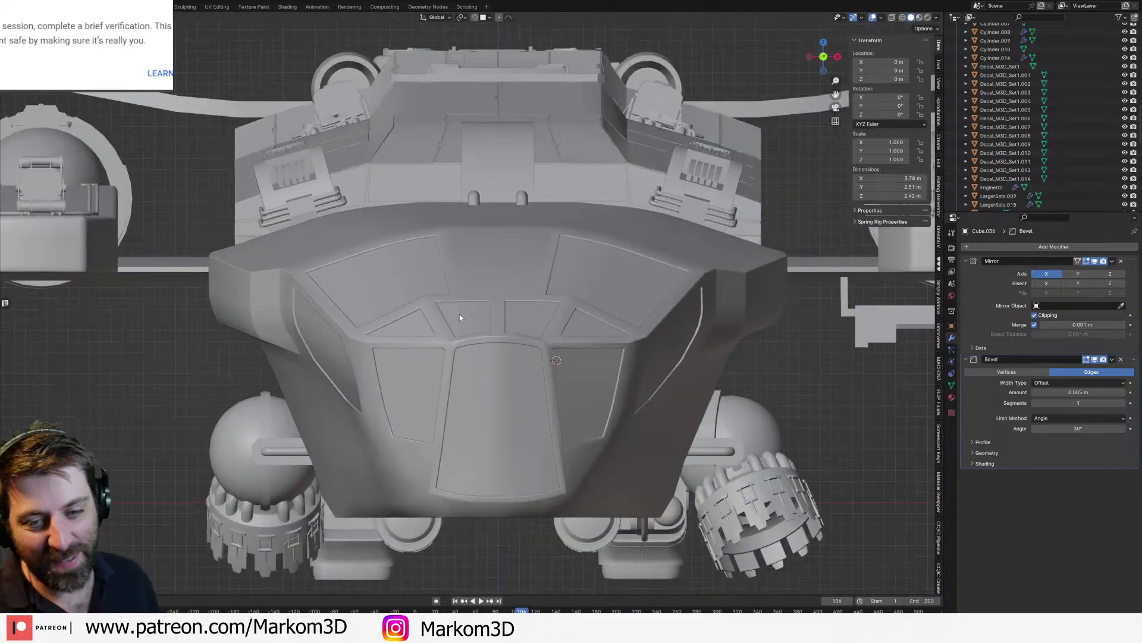
{"action": "scroll", "coordinate": [459, 313], "scroll_direction": "down", "scroll_amount": 1}
{"action": "key", "text": "KP_5"}
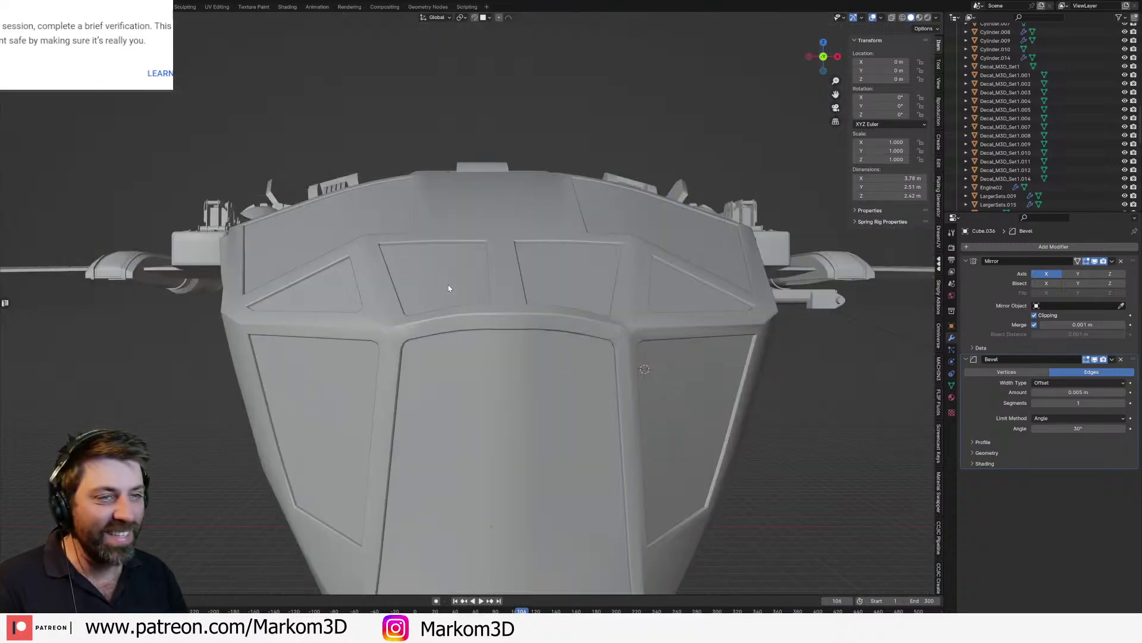
{"action": "scroll", "coordinate": [448, 288], "scroll_direction": "down", "scroll_amount": 5}
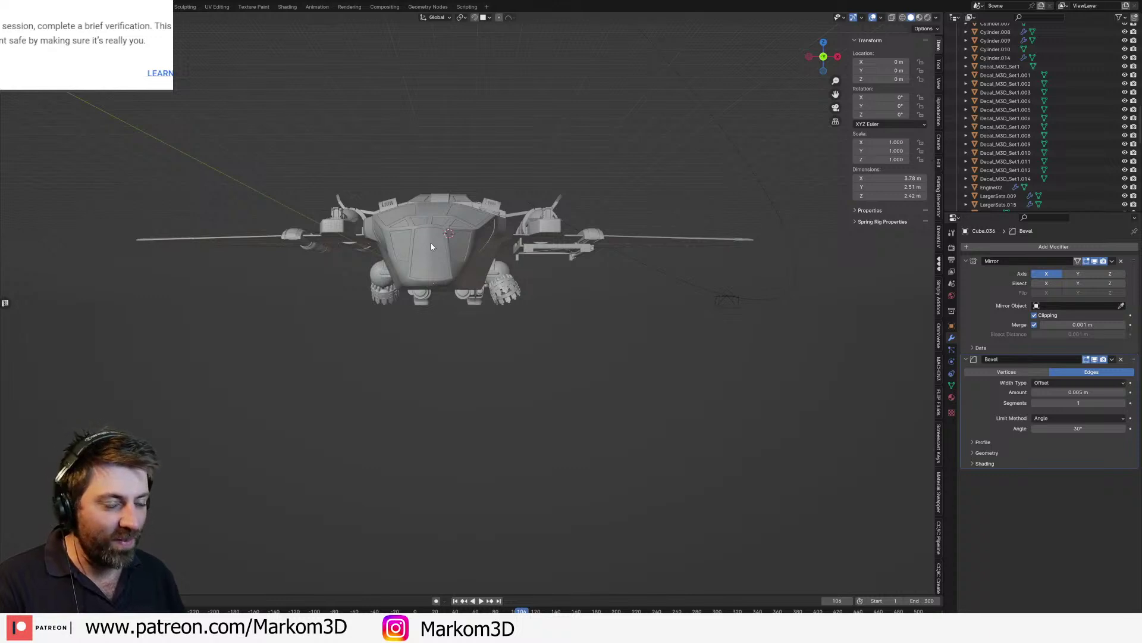
{"action": "middle_click_drag", "start_coordinate": [431, 243], "coordinate": [376, 266]}
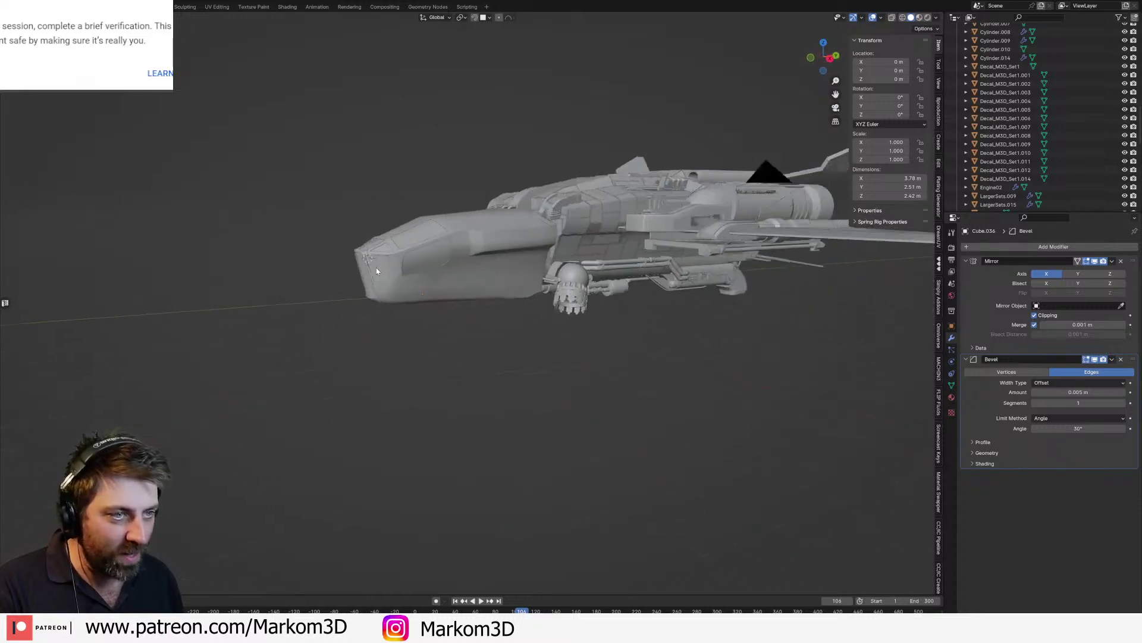
{"action": "scroll", "coordinate": [376, 271], "scroll_direction": "up", "scroll_amount": 3}
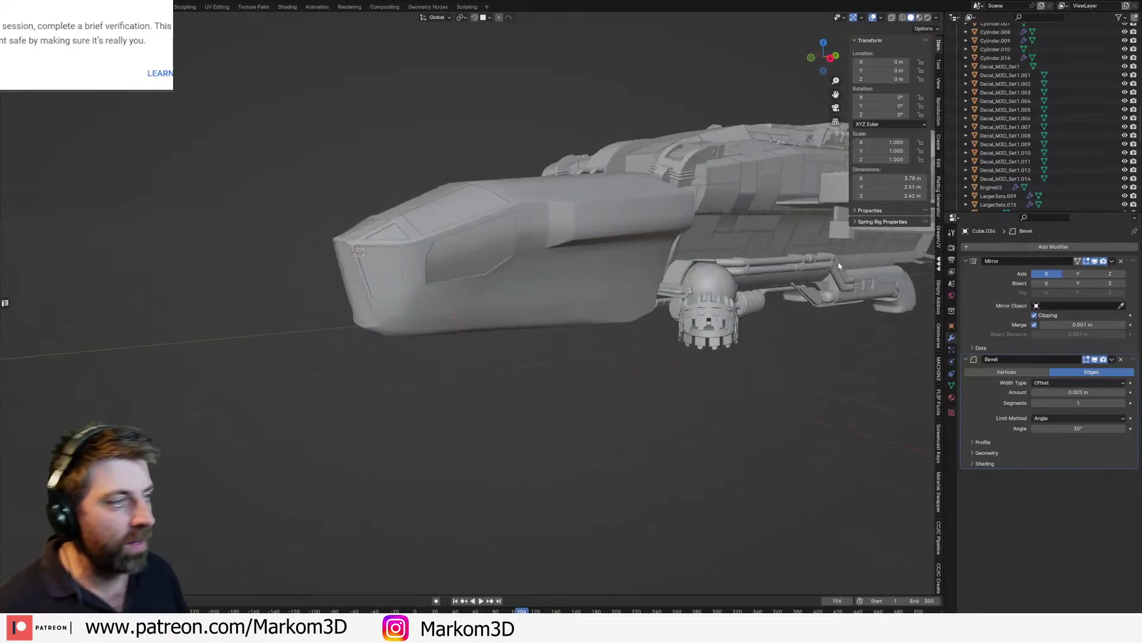
{"action": "middle_click_drag", "start_coordinate": [819, 259], "coordinate": [545, 292]}
{"action": "left_click", "coordinate": [545, 292]}
{"action": "middle_click_drag", "start_coordinate": [802, 279], "coordinate": [795, 266]}
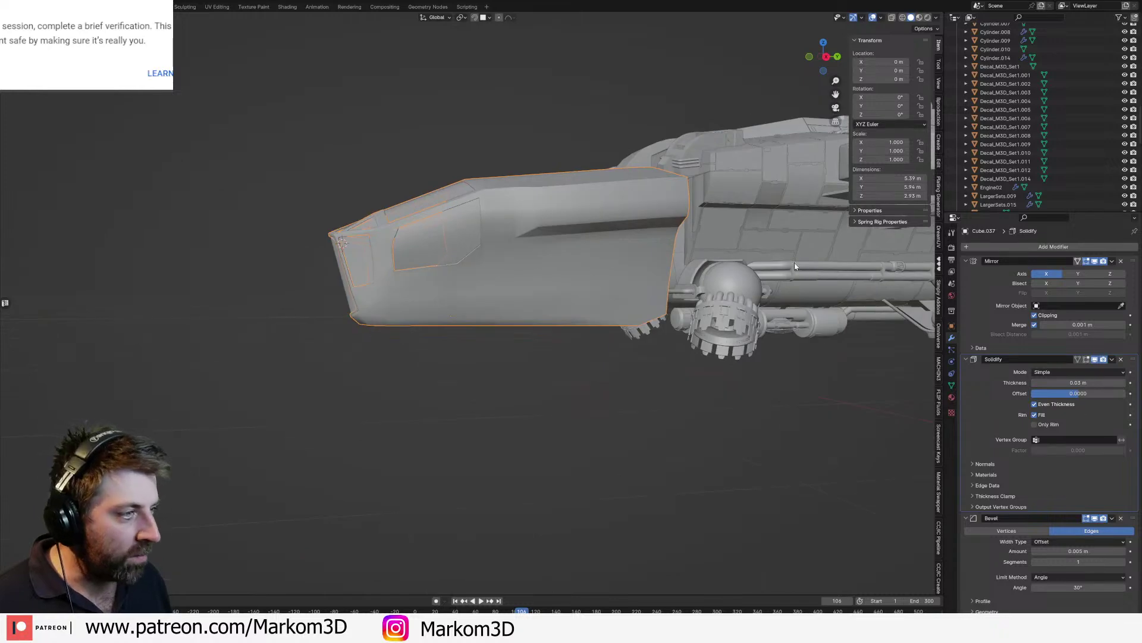
Step: Examine the edge layout of the cockpit hull and the window glass around the nose
{"action": "middle_click_drag", "start_coordinate": [396, 313], "coordinate": [418, 325]}
{"action": "scroll", "coordinate": [381, 313], "scroll_direction": "up", "scroll_amount": 5}
{"action": "scroll", "coordinate": [504, 280], "scroll_direction": "up", "scroll_amount": 2}
{"action": "key", "text": "Tab"}
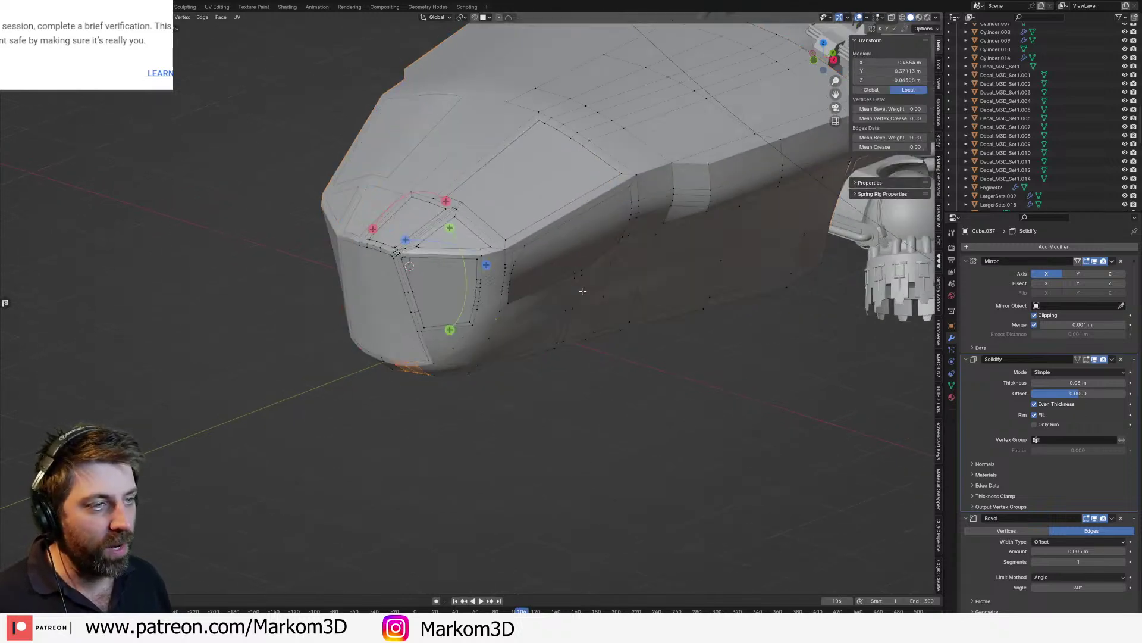
{"action": "middle_click_drag", "start_coordinate": [581, 291], "coordinate": [574, 274]}
{"action": "scroll", "coordinate": [574, 274], "scroll_direction": "up", "scroll_amount": 3}
{"action": "middle_click_drag", "start_coordinate": [493, 161], "coordinate": [555, 194]}
{"action": "scroll", "coordinate": [634, 86], "scroll_direction": "down", "scroll_amount": 3}
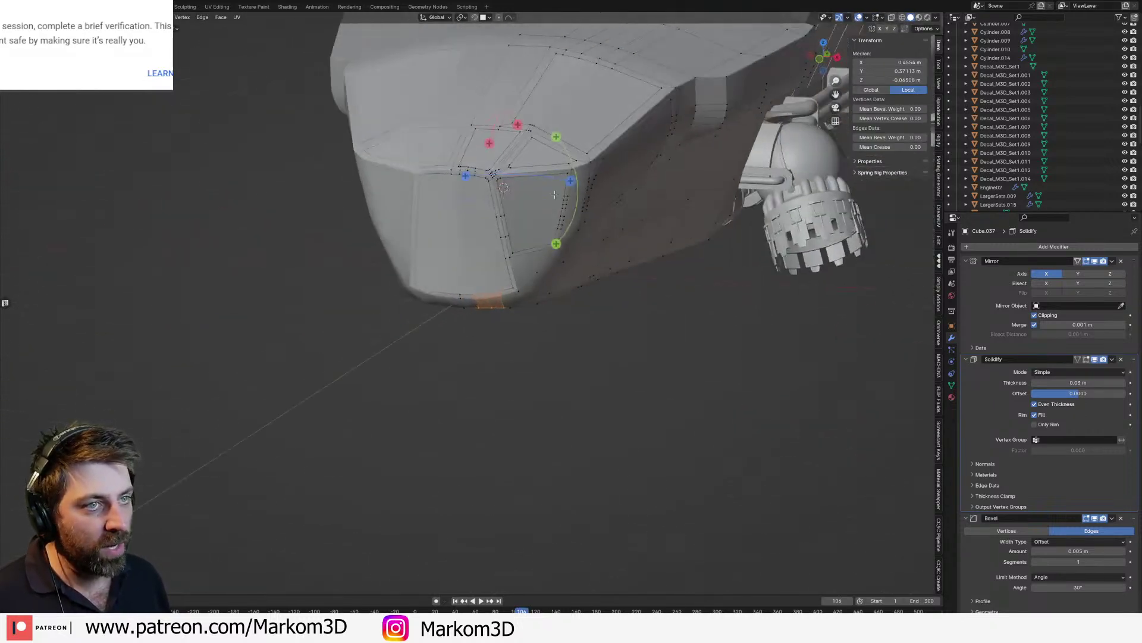
{"action": "key", "text": "Tab"}
{"action": "middle_click_drag", "start_coordinate": [581, 147], "coordinate": [627, 88]}
{"action": "left_click", "coordinate": [610, 119]}
{"action": "key", "text": "Tab"}
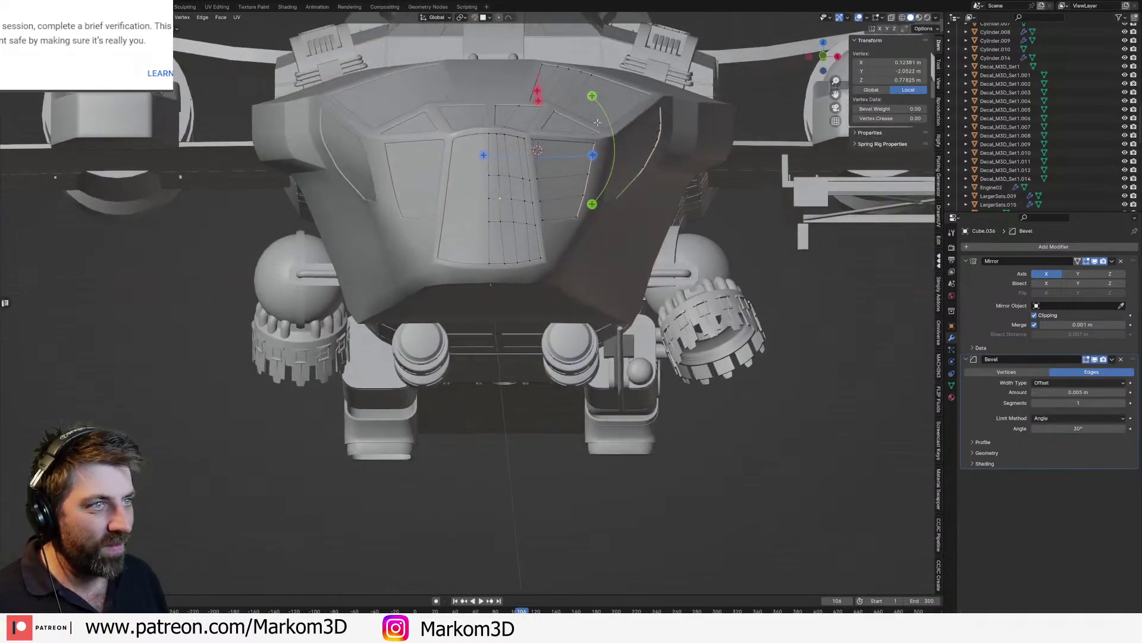
{"action": "middle_click_drag", "start_coordinate": [583, 127], "coordinate": [644, 101]}
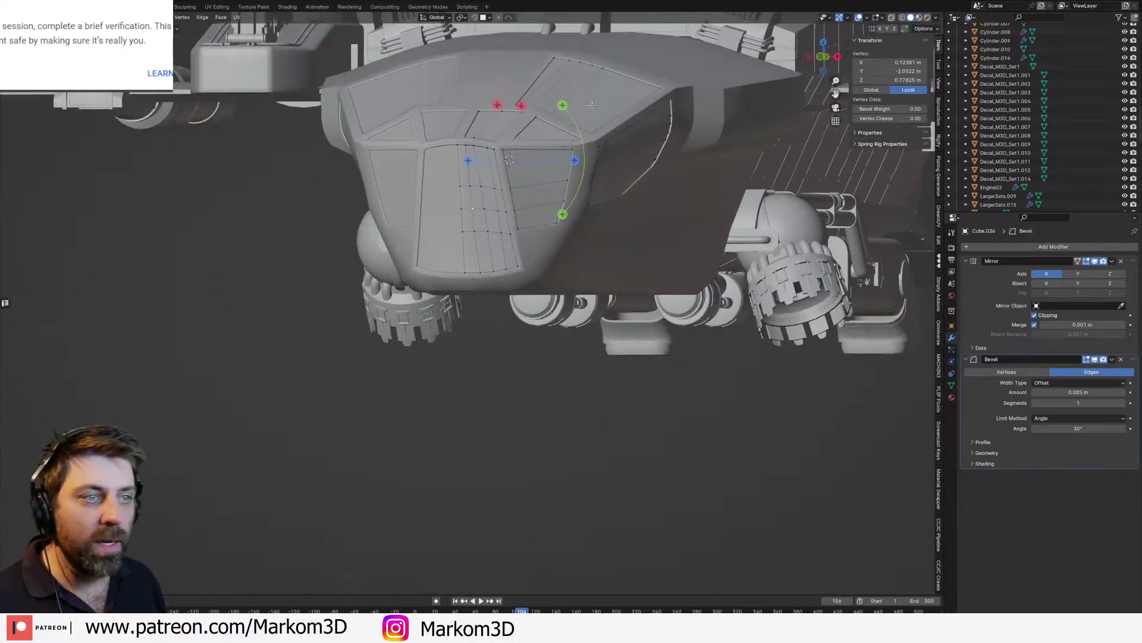
Step: Raise two neighbouring vertices on the edge of the upper cockpit window pane slightly along Z
{"action": "key", "text": "Tab"}
{"action": "middle_click_drag", "start_coordinate": [557, 235], "coordinate": [254, 172]}
{"action": "key", "text": "Tab"}
{"action": "scroll", "coordinate": [405, 140], "scroll_direction": "up", "scroll_amount": 2}
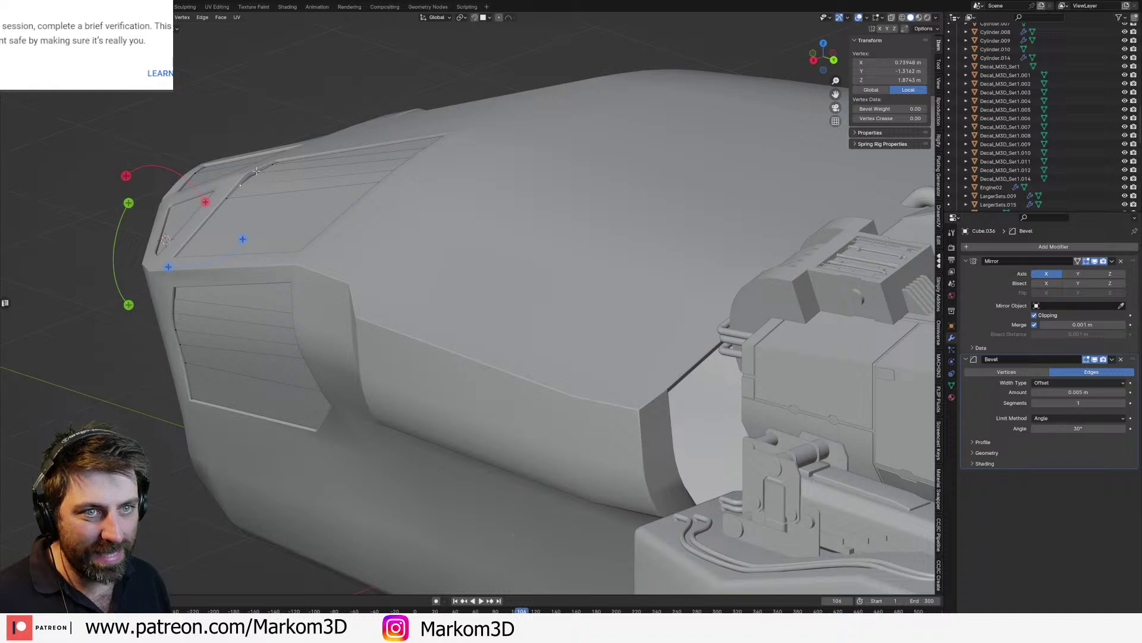
{"action": "left_click", "coordinate": [256, 171], "text": "shift"}
{"action": "key", "text": "g"}
{"action": "key", "text": "z"}
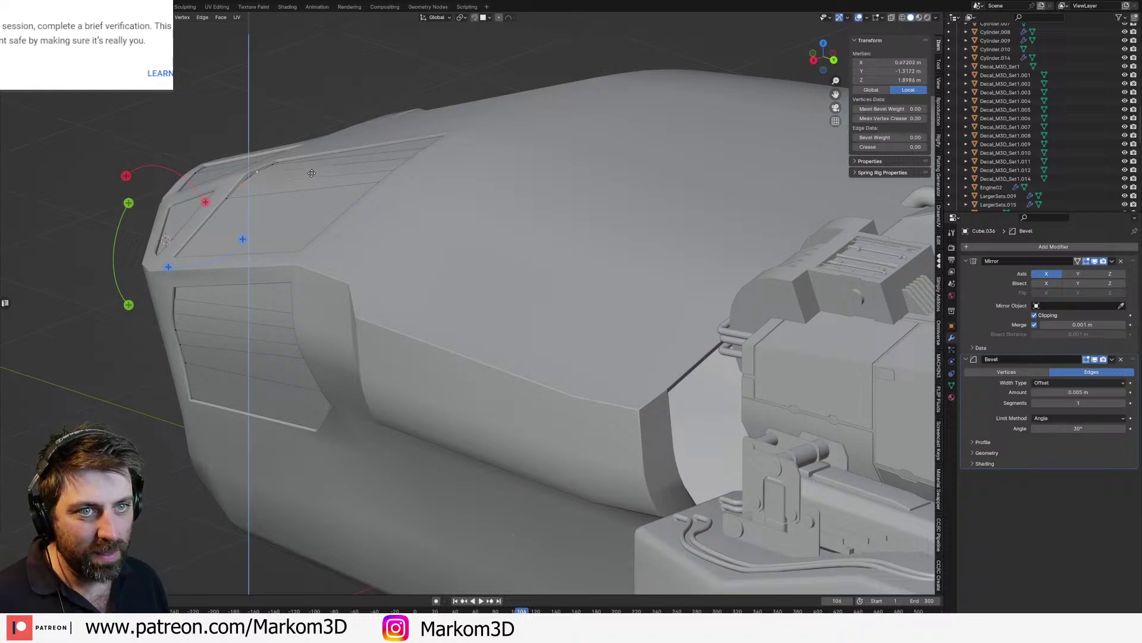
{"action": "left_click", "coordinate": [312, 173]}
{"action": "key", "text": "Tab"}
{"action": "scroll", "coordinate": [306, 195], "scroll_direction": "down", "scroll_amount": 1}
{"action": "middle_click_drag", "start_coordinate": [306, 194], "coordinate": [664, 231]}
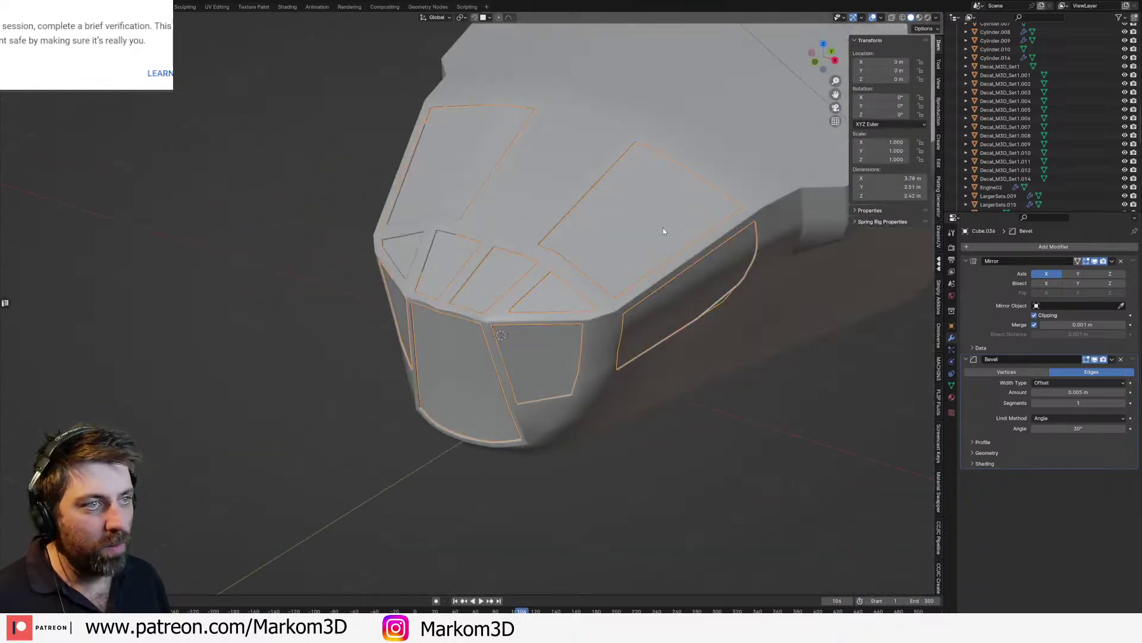
Step: Split off an area beside the 3D viewport, turn it into an Asset Browser and widen it
{"action": "key", "text": "Tab"}
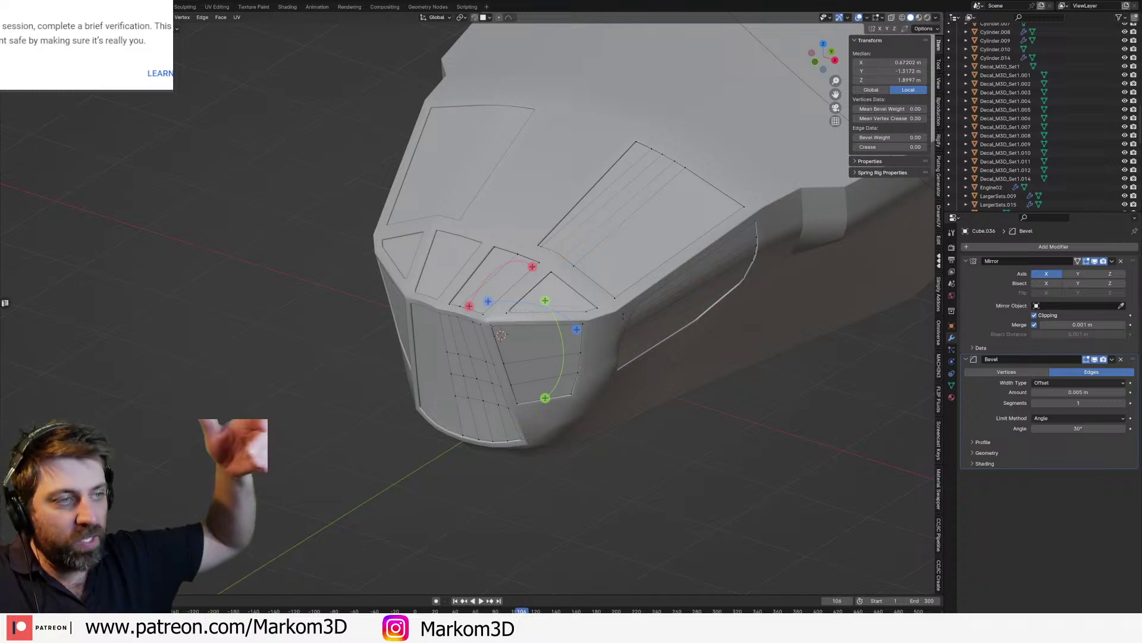
{"action": "scroll", "coordinate": [536, 293], "scroll_direction": "down", "scroll_amount": 3}
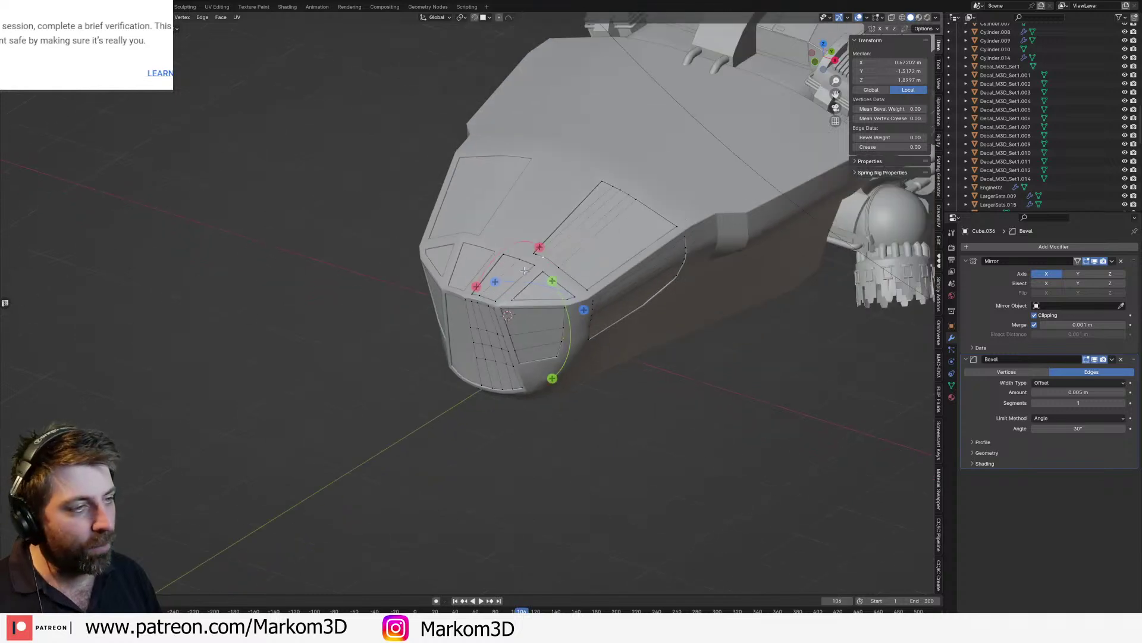
{"action": "key", "text": "Tab"}
{"action": "middle_click_drag", "start_coordinate": [535, 293], "coordinate": [359, 240]}
{"action": "left_click", "coordinate": [564, 344]}
{"action": "key", "text": "KP_7"}
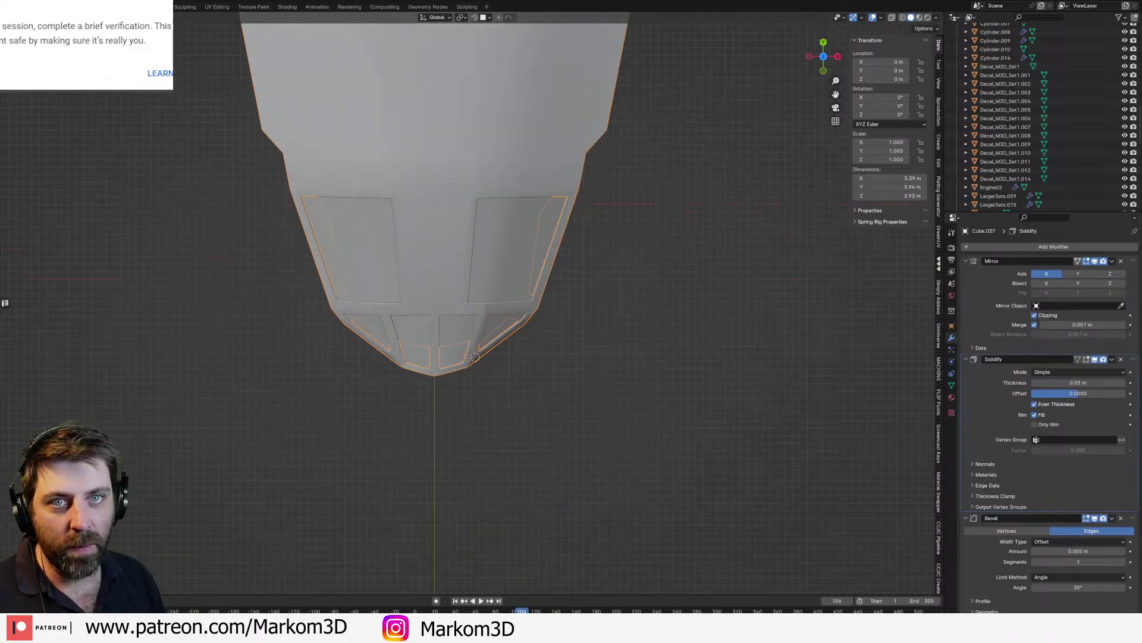
{"action": "left_click_drag", "start_coordinate": [2, 15], "coordinate": [212, 27]}
{"action": "left_click", "coordinate": [10, 17]}
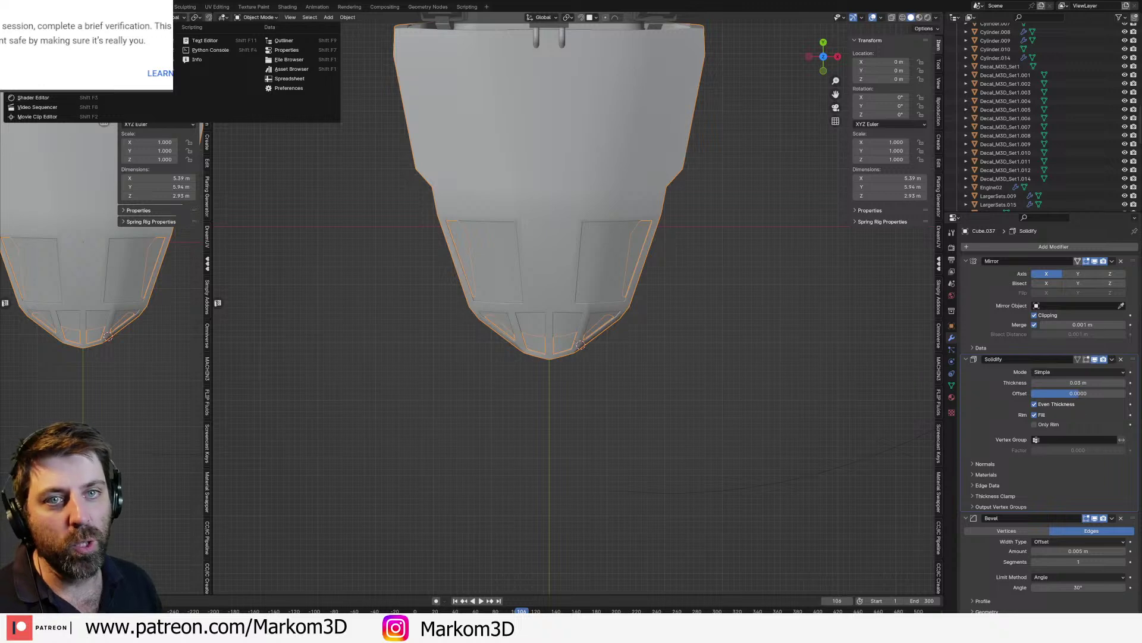
{"action": "left_click", "coordinate": [10, 18]}
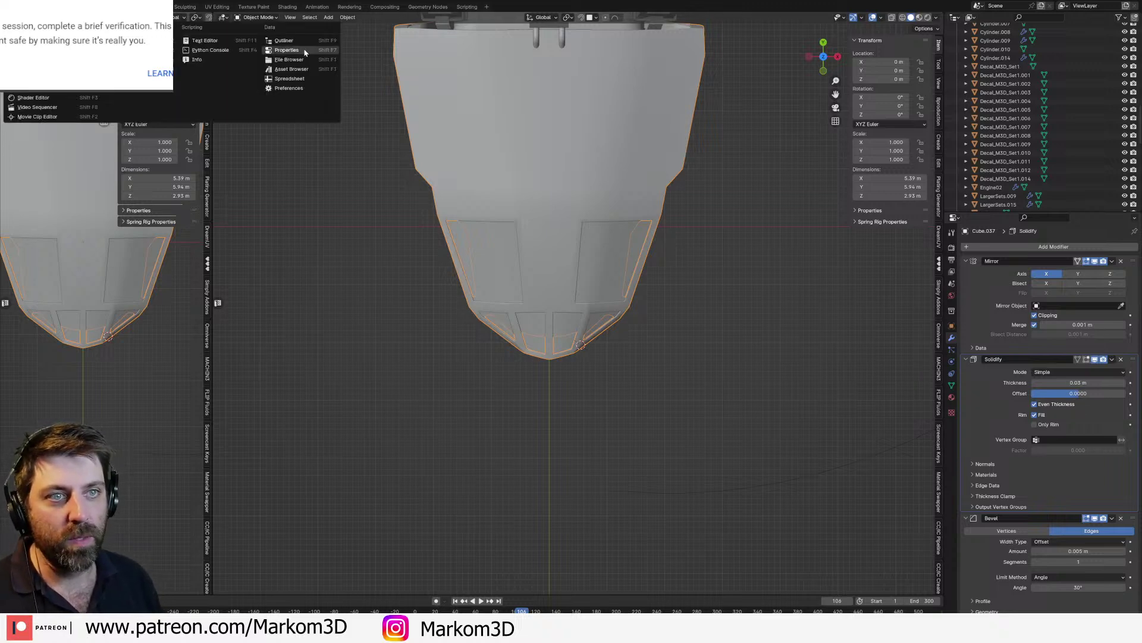
{"action": "left_click", "coordinate": [292, 75]}
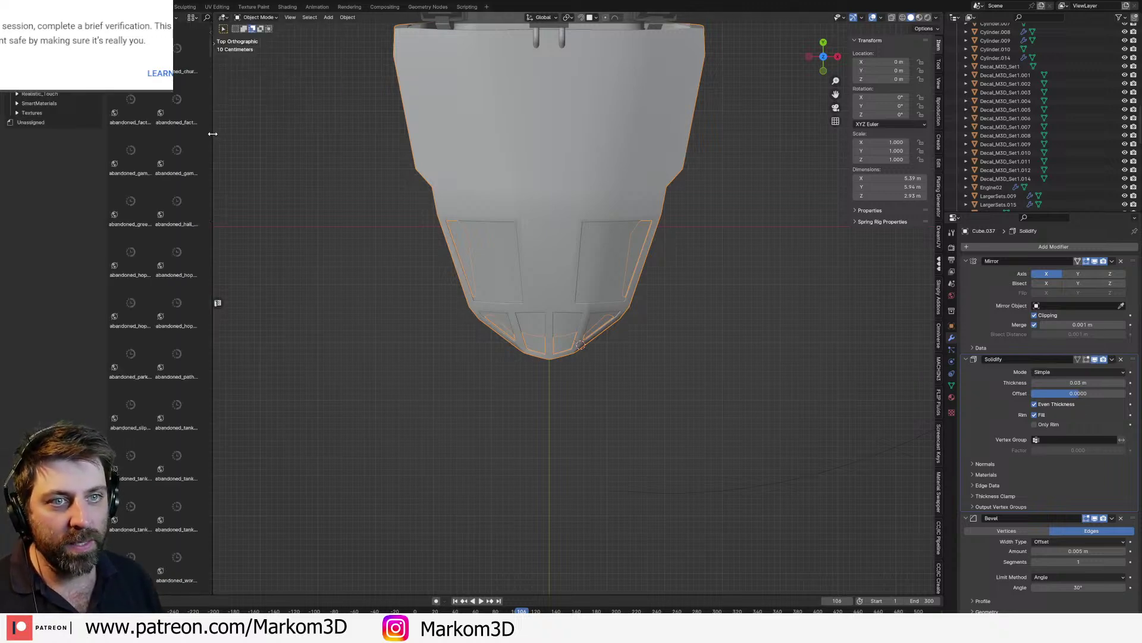
{"action": "left_click_drag", "start_coordinate": [212, 134], "coordinate": [366, 134]}
Step: Place the SM_CockpitChair asset from the Console Markom3D catalog into the scene in front of the ship's nose
{"action": "left_click", "coordinate": [52, 75]}
{"action": "left_click", "coordinate": [51, 85]}
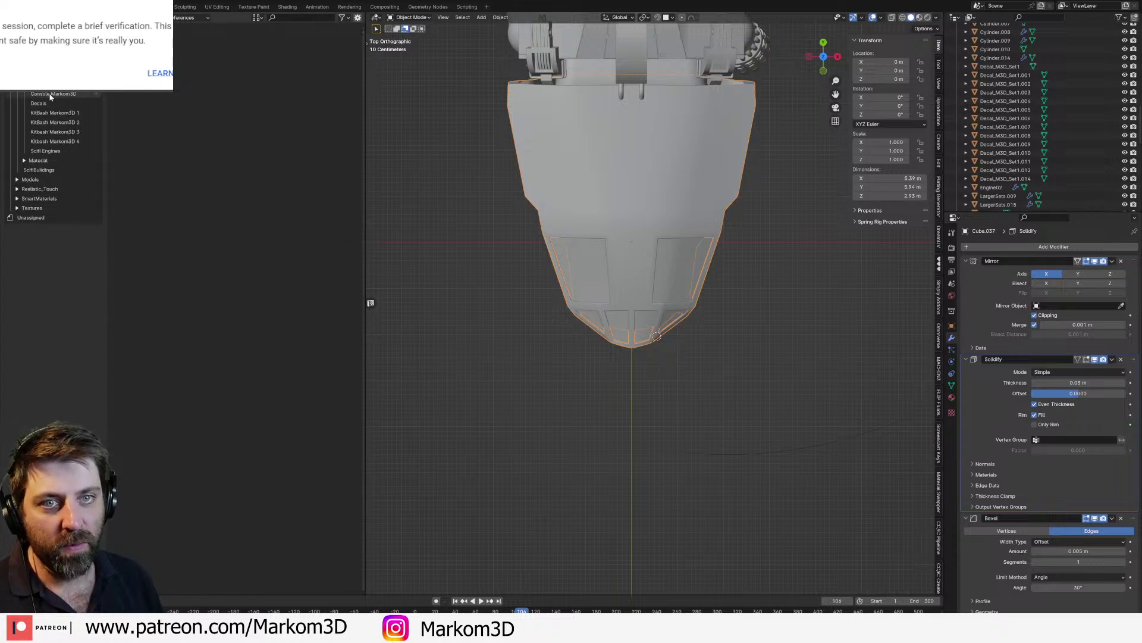
{"action": "left_click", "coordinate": [55, 112]}
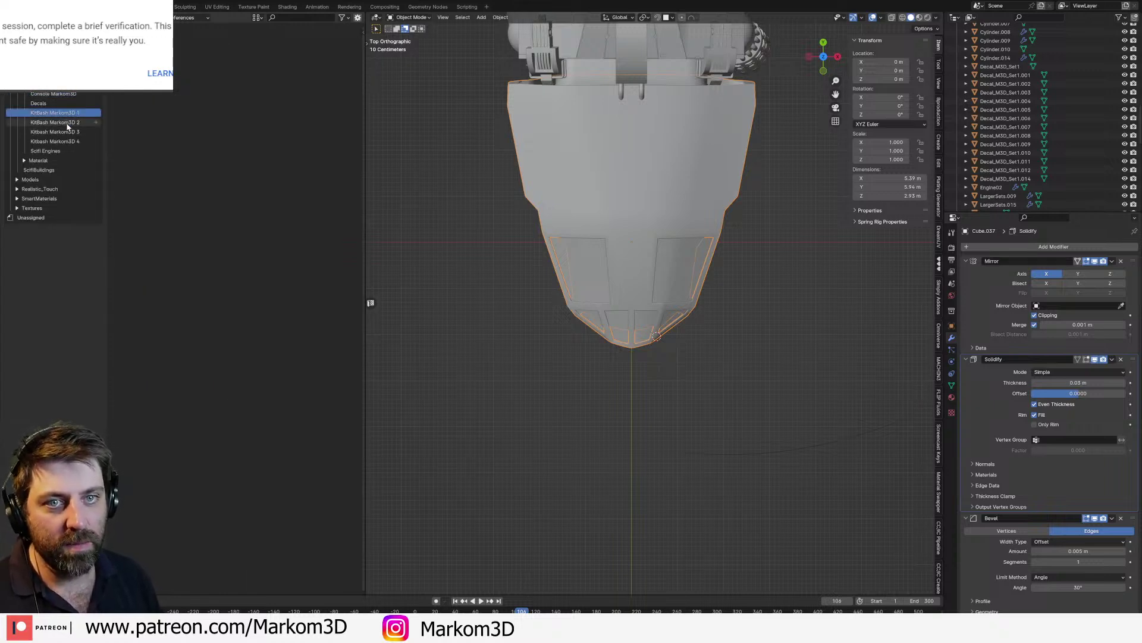
{"action": "left_click", "coordinate": [63, 94]}
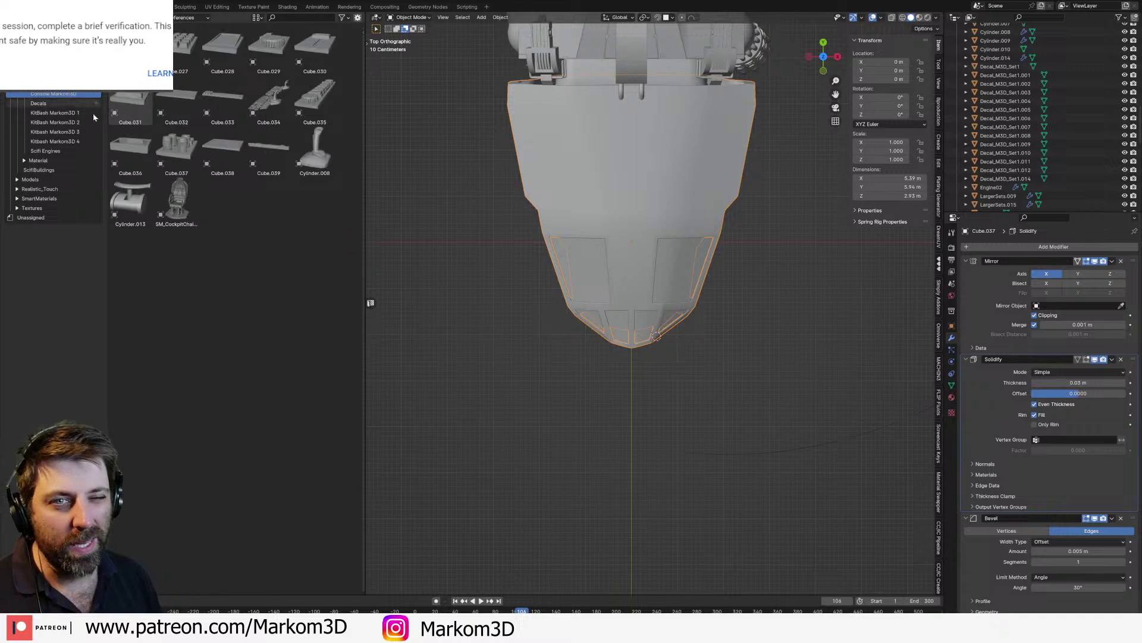
{"action": "left_click_drag", "start_coordinate": [177, 201], "coordinate": [636, 402]}
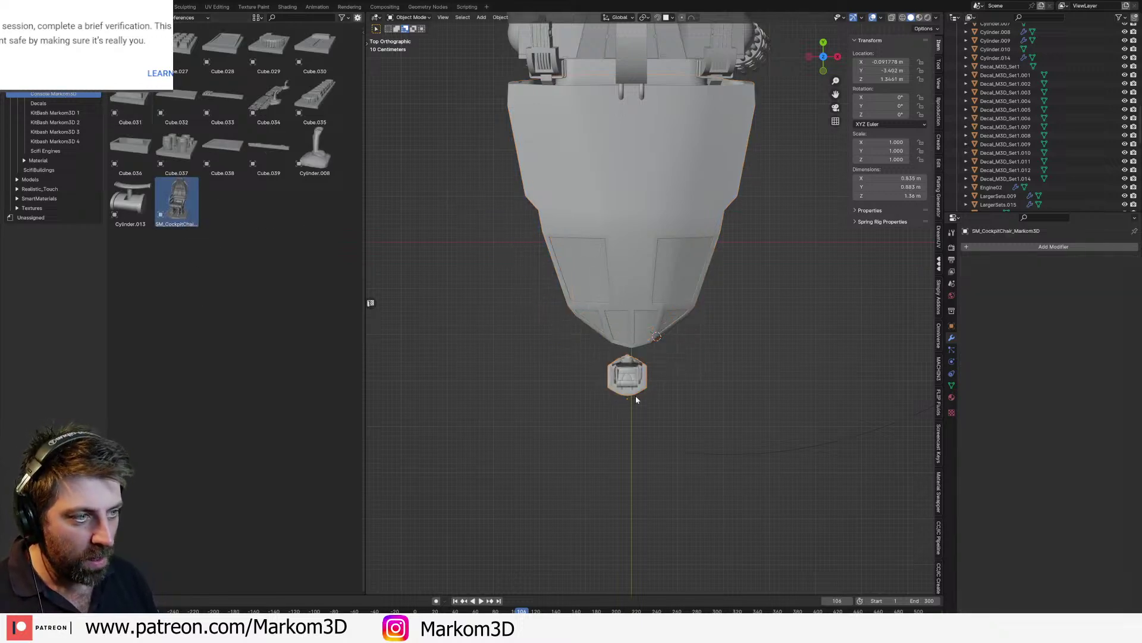
Step: Reset the cockpit chair's location, display the scene in wireframe, and move the chair about -1.9 m along Y into the nose
{"action": "key", "text": "alt+g"}
{"action": "key", "text": "z"}
{"action": "left_click", "coordinate": [676, 293]}
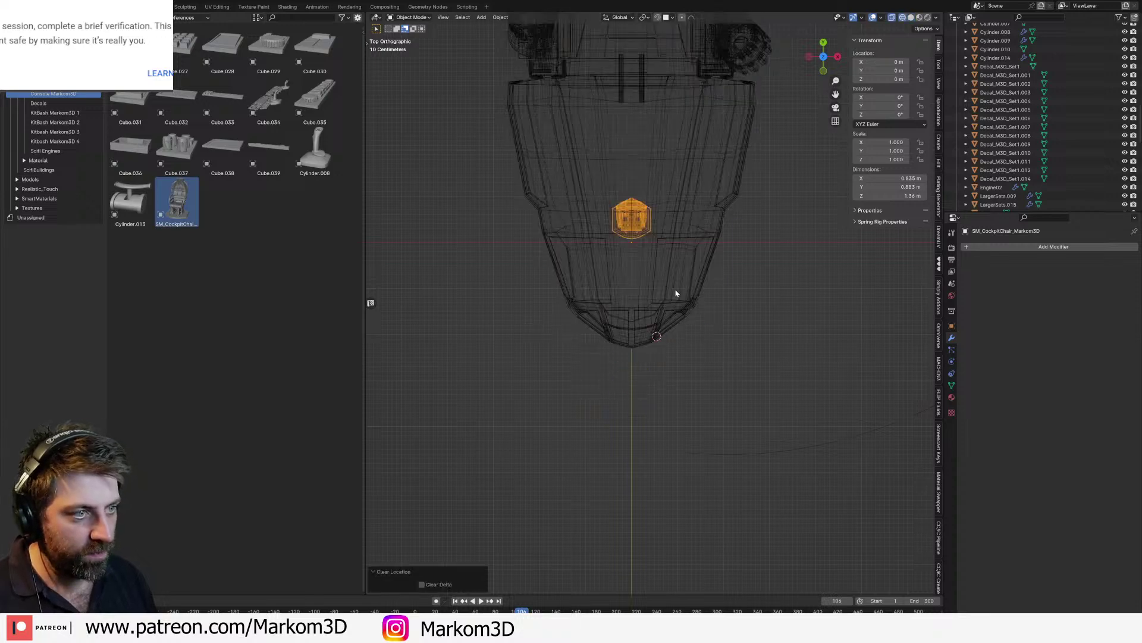
{"action": "key", "text": "g"}
{"action": "key", "text": "y"}
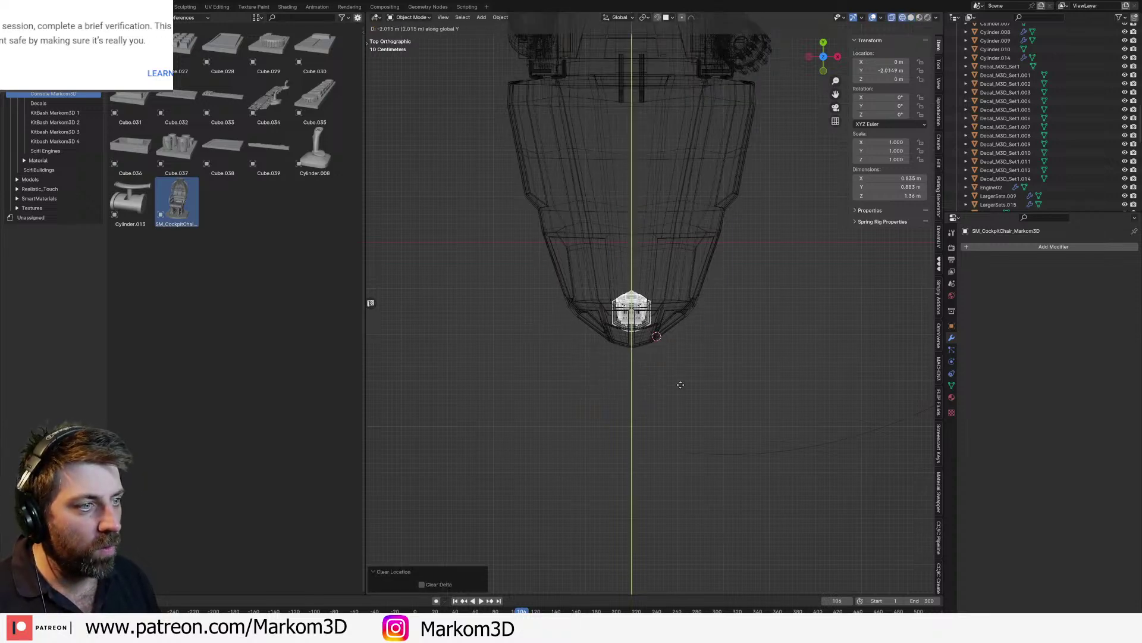
{"action": "left_click", "coordinate": [683, 378]}
{"action": "key", "text": "KP_1"}
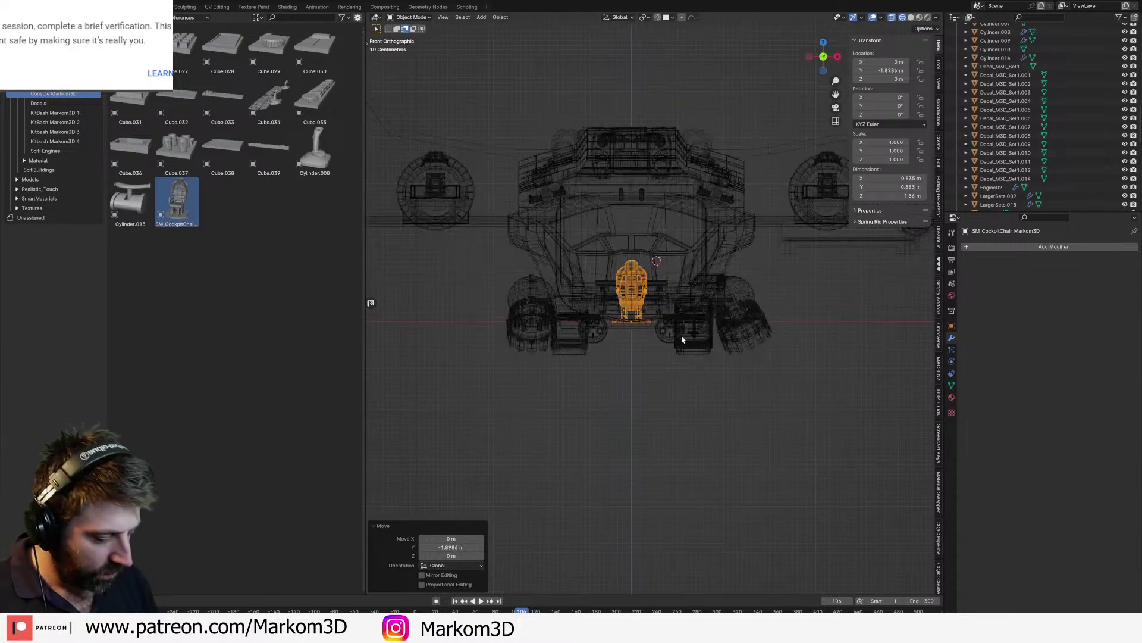
Step: Duplicate the cockpit chair about 1.07 m along X and 1.13 m along Y, and raise the copy about 0.48 m along Z
{"action": "key", "text": "KP_7"}
{"action": "key", "text": "shift+d"}
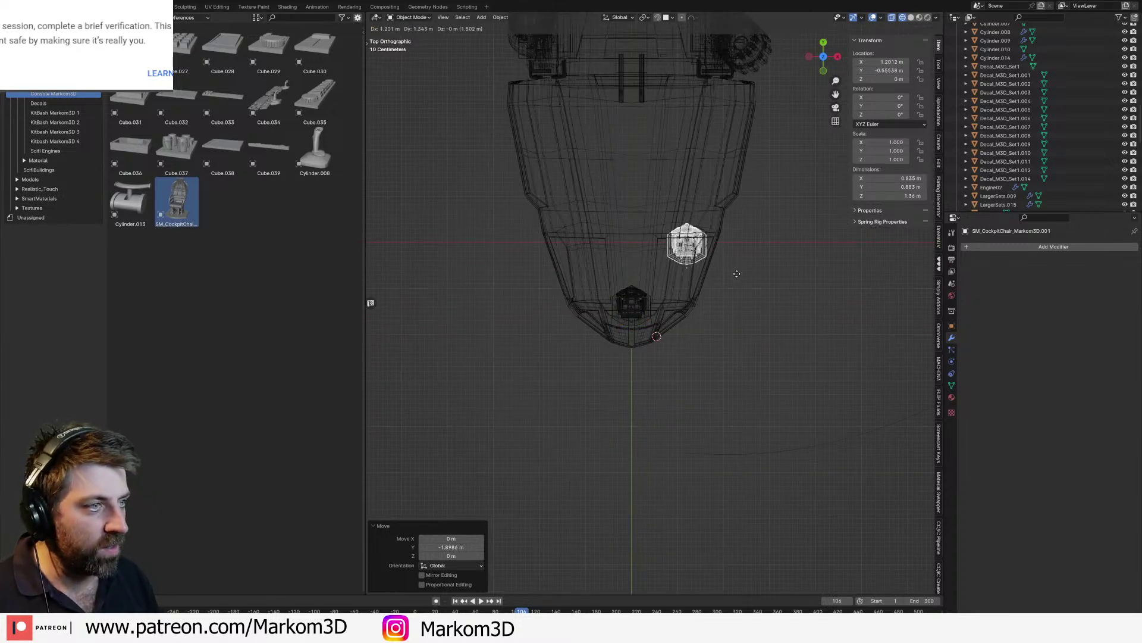
{"action": "left_click", "coordinate": [732, 287]}
{"action": "key", "text": "KP_3"}
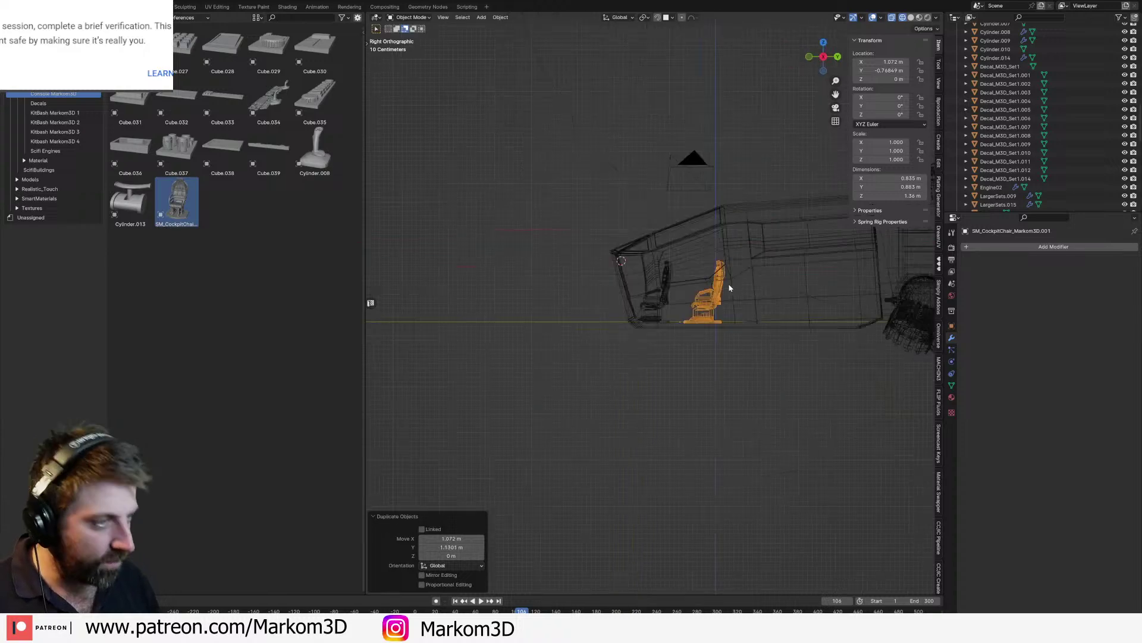
{"action": "key", "text": "g"}
{"action": "key", "text": "z"}
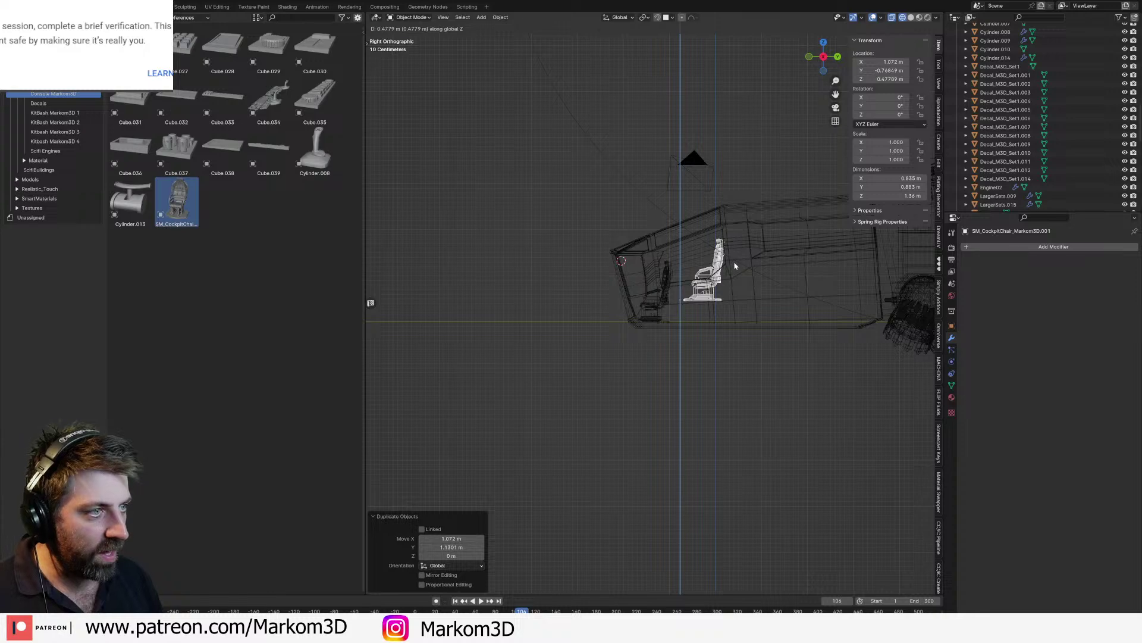
{"action": "left_click", "coordinate": [736, 266]}
Step: Add a Mirror modifier to the duplicated chair, using the hull object Cube.005 as mirror object on the X axis
{"action": "middle_click_drag", "start_coordinate": [735, 266], "coordinate": [785, 250]}
{"action": "left_click", "coordinate": [1028, 246]}
{"action": "mouse_move", "coordinate": [1029, 248]}
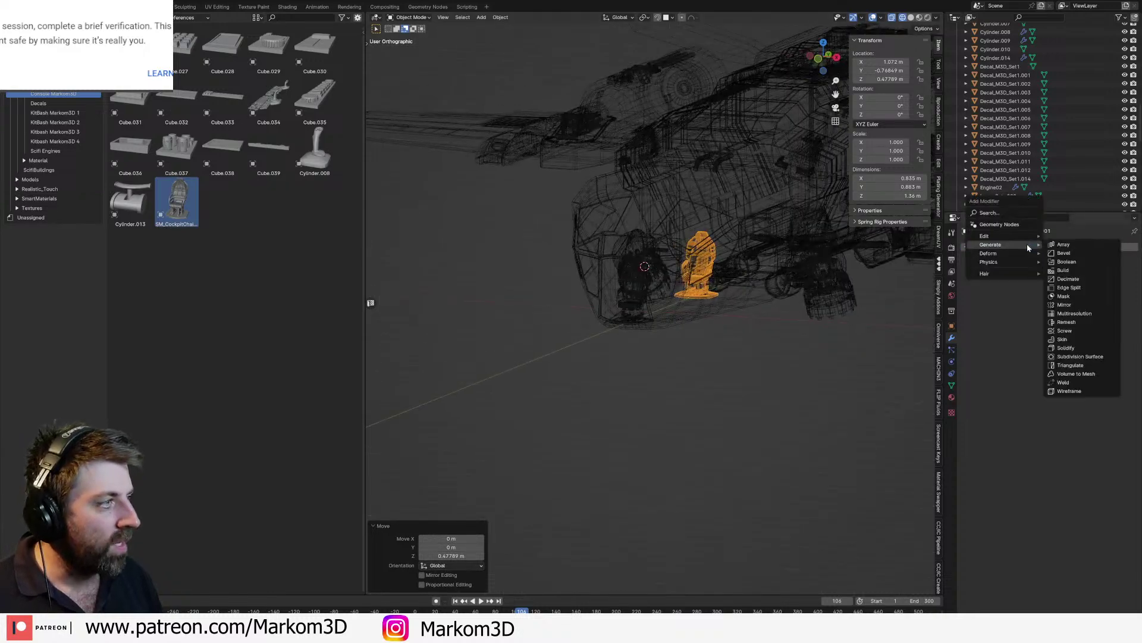
{"action": "left_click", "coordinate": [1065, 305]}
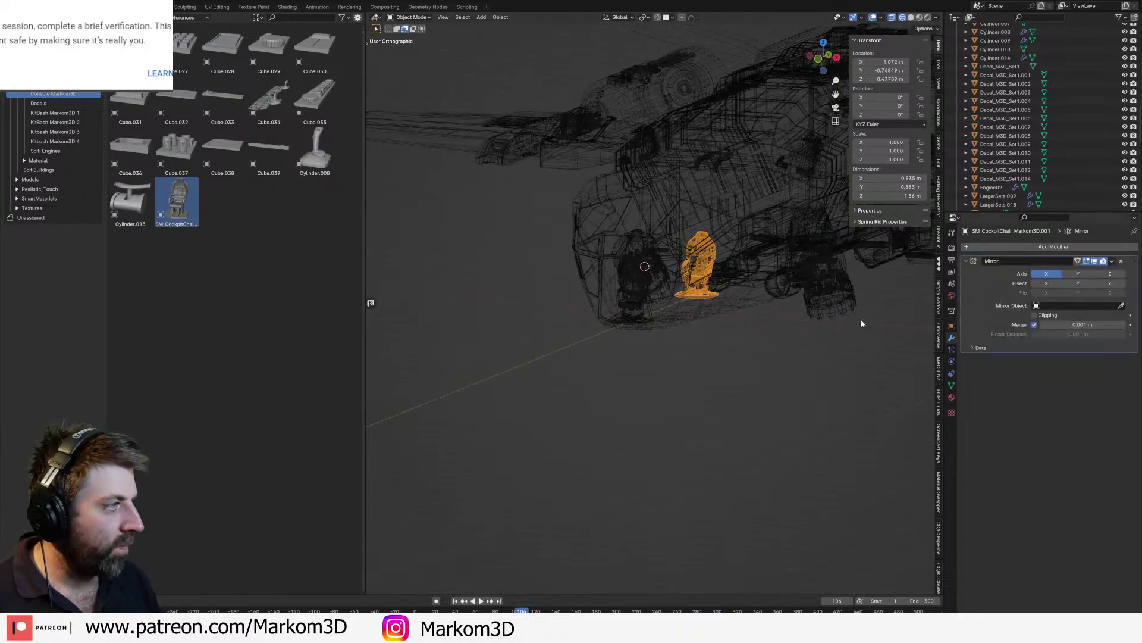
{"action": "key", "text": "z"}
{"action": "left_click", "coordinate": [739, 313]}
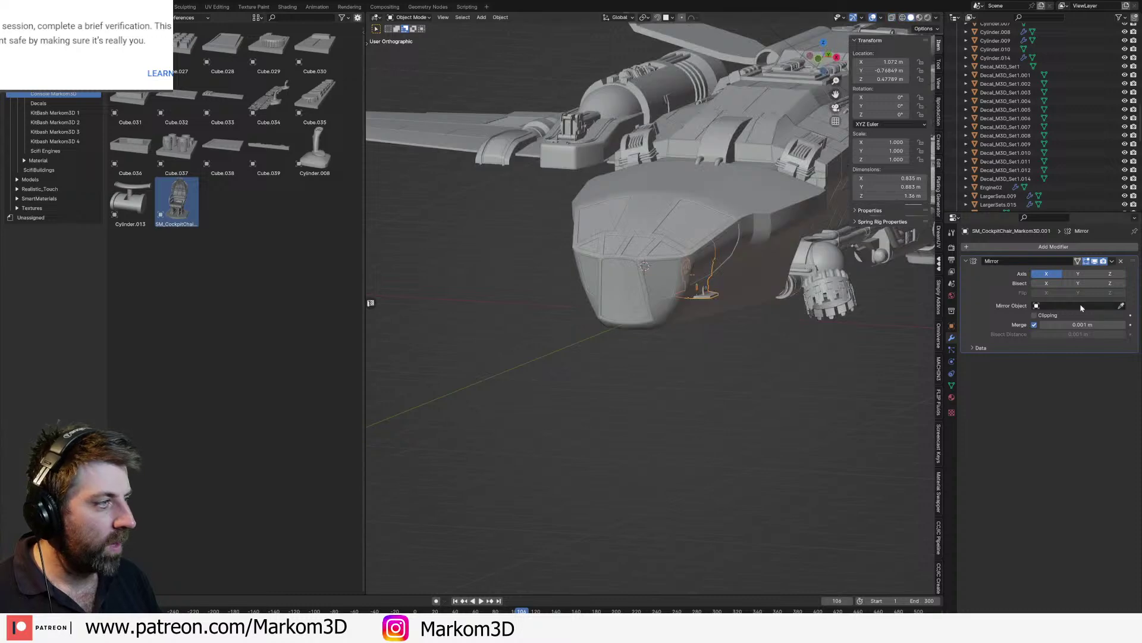
{"action": "left_click", "coordinate": [1121, 305]}
{"action": "left_click", "coordinate": [732, 211]}
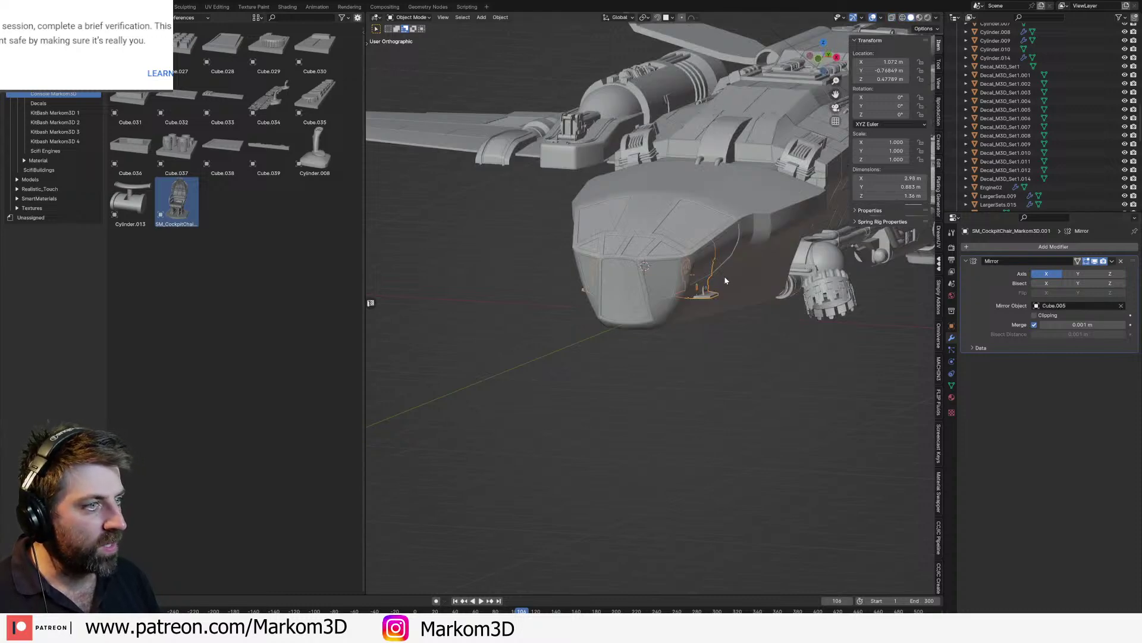
{"action": "middle_click_drag", "start_coordinate": [726, 280], "coordinate": [703, 305]}
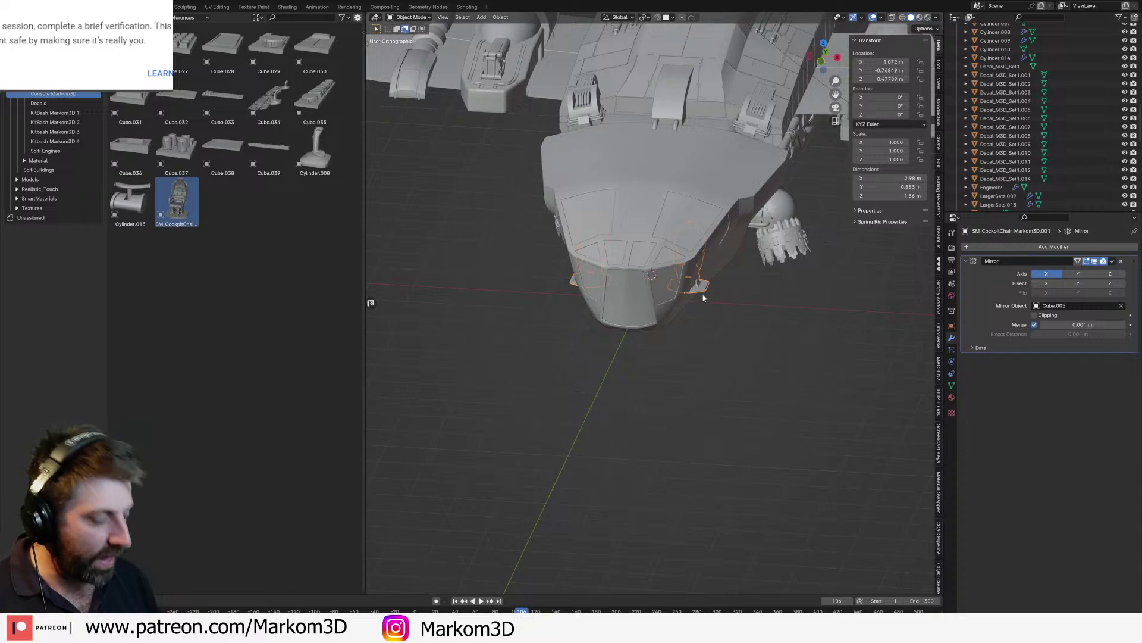
Step: Move the mirrored chair pair about -0.18 m along X and 0.02 m along Y to bring the chairs closer together
{"action": "key", "text": "KP_7"}
{"action": "key", "text": "z"}
{"action": "left_click", "coordinate": [684, 295]}
{"action": "key", "text": "g"}
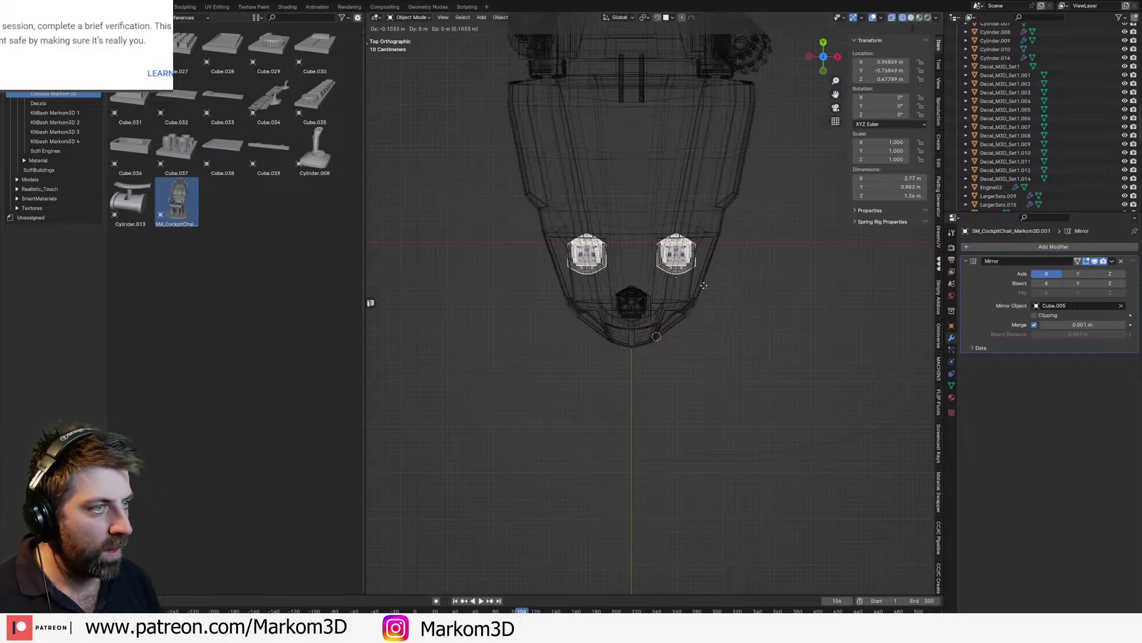
{"action": "left_click", "coordinate": [701, 288]}
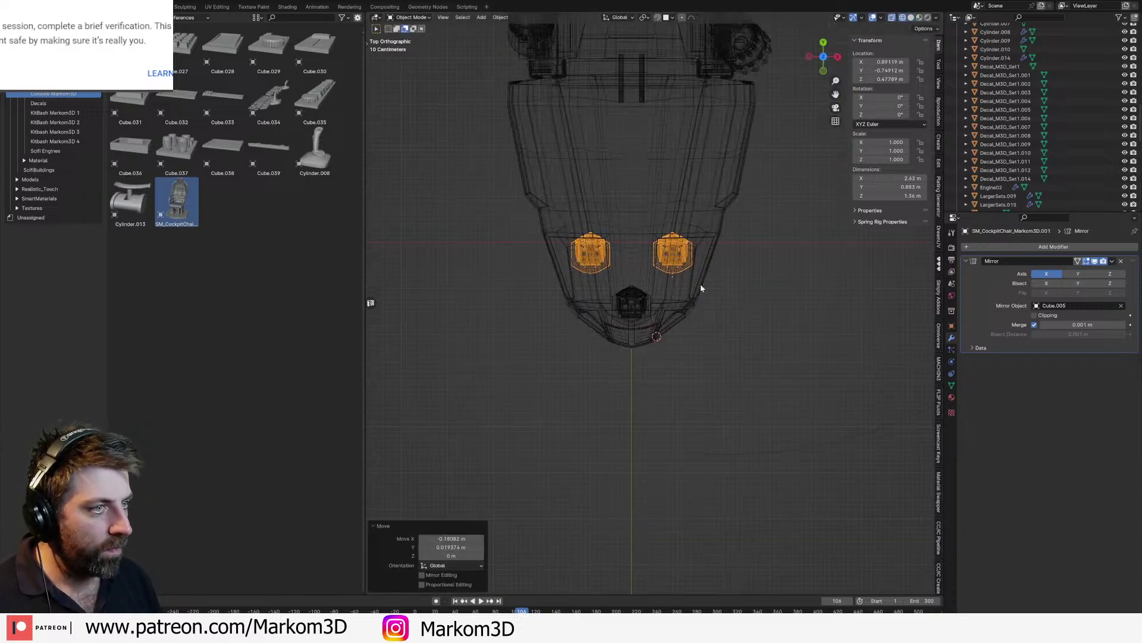
Step: Raise the mirrored rear chairs along Z to a height of about 0.66 m
{"action": "key", "text": "z"}
{"action": "left_click", "coordinate": [744, 286]}
{"action": "mouse_move", "coordinate": [747, 287]}
{"action": "middle_mouse_down"}
{"action": "mouse_move", "coordinate": [756, 354]}
{"action": "mouse_move", "coordinate": [802, 349]}
{"action": "mouse_move", "coordinate": [747, 291]}
{"action": "mouse_move", "coordinate": [712, 283]}
{"action": "mouse_move", "coordinate": [788, 311]}
{"action": "mouse_move", "coordinate": [743, 306]}
{"action": "mouse_move", "coordinate": [654, 230]}
{"action": "mouse_move", "coordinate": [646, 262]}
{"action": "mouse_move", "coordinate": [715, 309]}
{"action": "mouse_move", "coordinate": [678, 303]}
{"action": "mouse_move", "coordinate": [714, 319]}
{"action": "mouse_move", "coordinate": [637, 319]}
{"action": "mouse_move", "coordinate": [632, 301]}
{"action": "mouse_move", "coordinate": [613, 297]}
{"action": "mouse_move", "coordinate": [490, 311]}
{"action": "mouse_move", "coordinate": [577, 282]}
{"action": "middle_mouse_up"}
{"action": "key", "text": "g"}
{"action": "key", "text": "z"}
{"action": "left_click", "coordinate": [759, 354]}
Step: Reposition the rear chairs in plan to about X 0.72 m and Y -1.04 m, closer to the front chair
{"action": "key", "text": "KP_7"}
{"action": "key", "text": "g"}
{"action": "left_click", "coordinate": [792, 361]}
{"action": "key", "text": "KP_7"}
{"action": "key", "text": "g"}
{"action": "left_click", "coordinate": [786, 309]}
Step: Shift the rear chairs back about 0.43 m along Y and lower them about 0.02 m along Z
{"action": "key", "text": "z"}
{"action": "key", "text": "z"}
{"action": "left_click", "coordinate": [606, 234]}
{"action": "scroll", "coordinate": [715, 309], "scroll_direction": "up", "scroll_amount": 4}
{"action": "key", "text": "KP_3"}
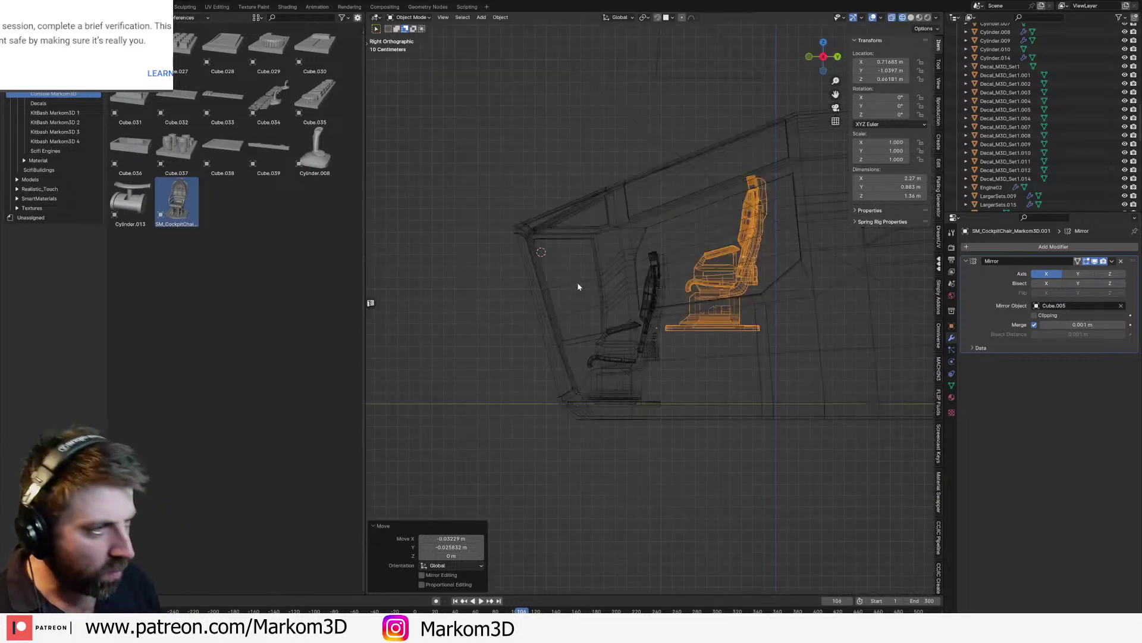
{"action": "middle_click_drag", "start_coordinate": [810, 261], "coordinate": [727, 311], "text": "shift"}
{"action": "key", "text": "g"}
{"action": "left_click", "coordinate": [725, 271]}
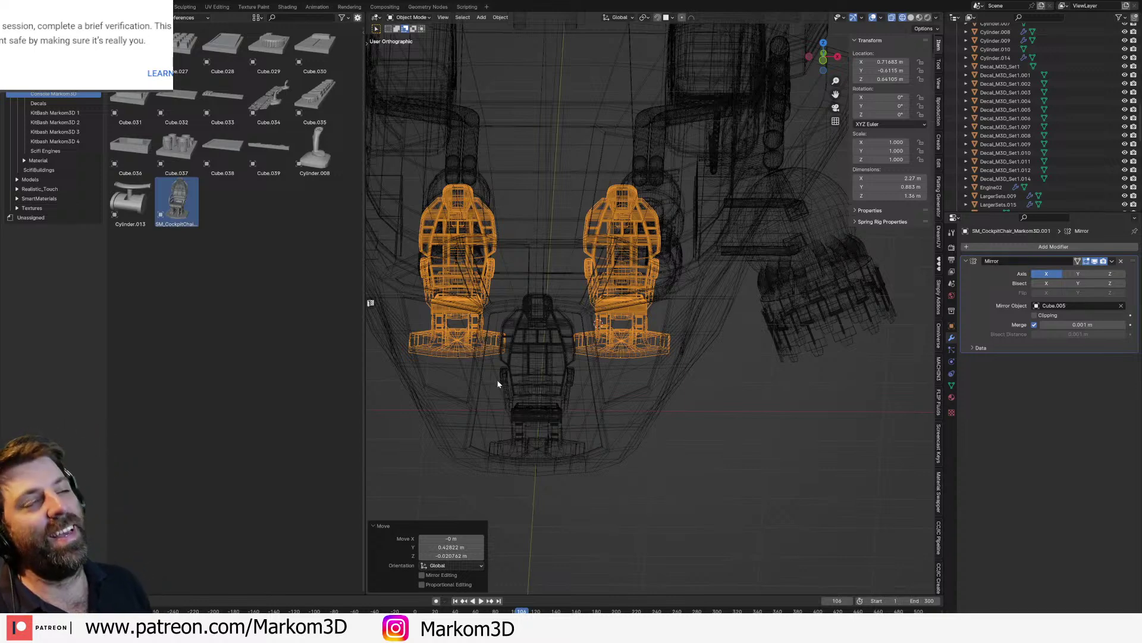
Step: Return to solid shading, select the cockpit window panes and replace their HullSetup.Darker material with Glass
{"action": "scroll", "coordinate": [674, 392], "scroll_direction": "down", "scroll_amount": 4}
{"action": "middle_click_drag", "start_coordinate": [532, 356], "coordinate": [507, 361]}
{"action": "key", "text": "z"}
{"action": "left_click", "coordinate": [567, 361]}
{"action": "mouse_move", "coordinate": [597, 361]}
{"action": "middle_mouse_down"}
{"action": "mouse_move", "coordinate": [604, 349]}
{"action": "mouse_move", "coordinate": [600, 359]}
{"action": "middle_mouse_up"}
{"action": "left_click", "coordinate": [584, 382]}
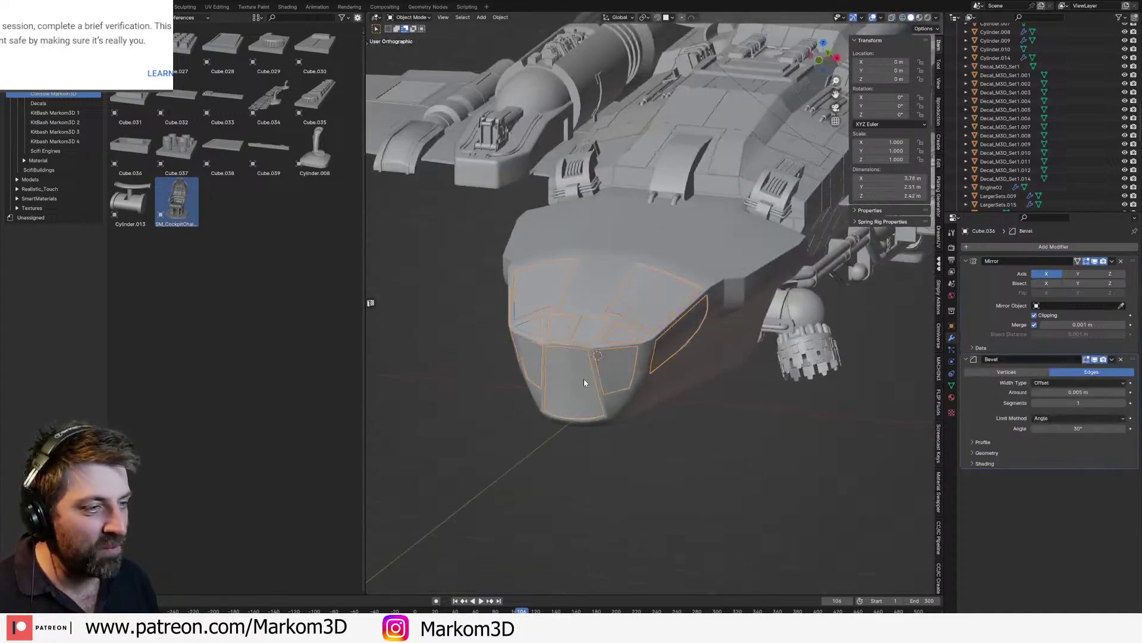
{"action": "left_click", "coordinate": [951, 397]}
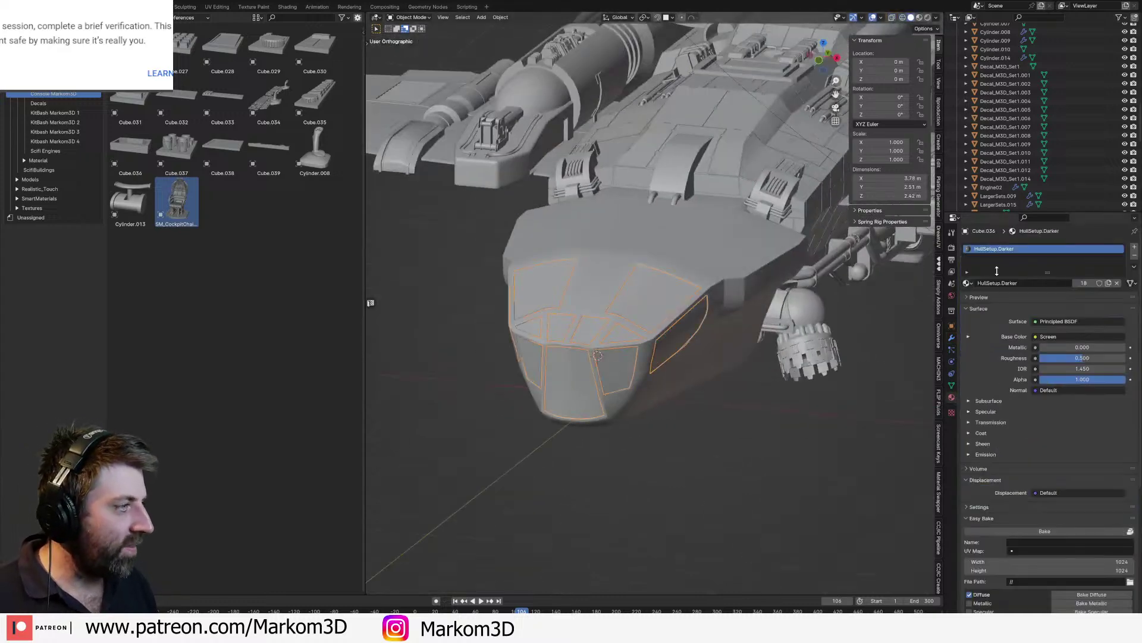
{"action": "left_click", "coordinate": [969, 286]}
{"action": "type", "text": "glass"}
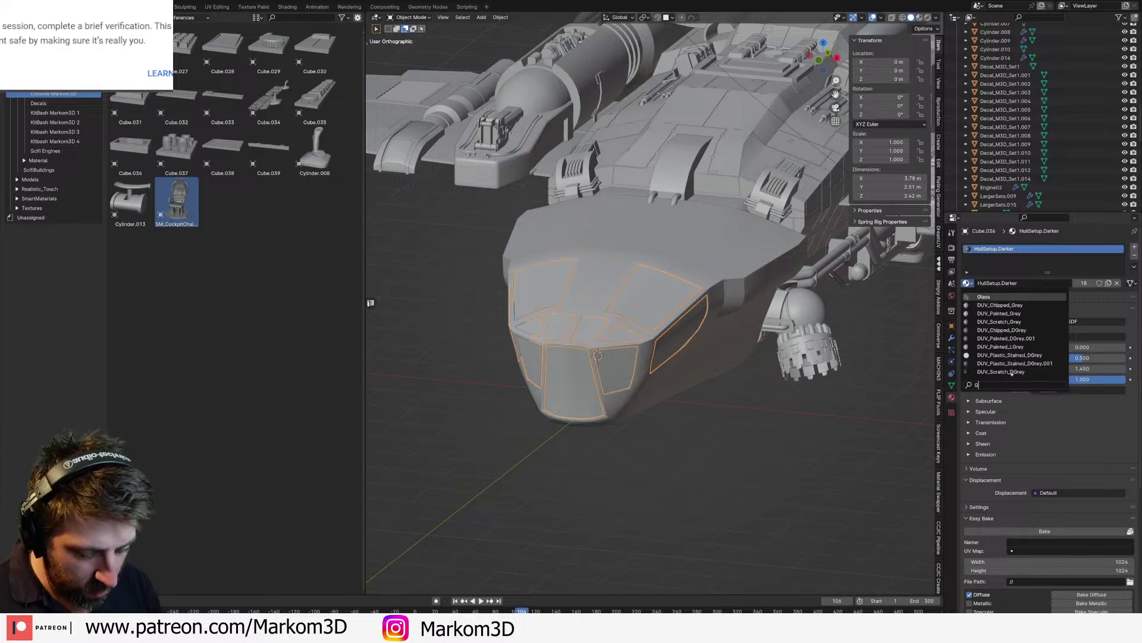
{"action": "key", "text": "Return"}
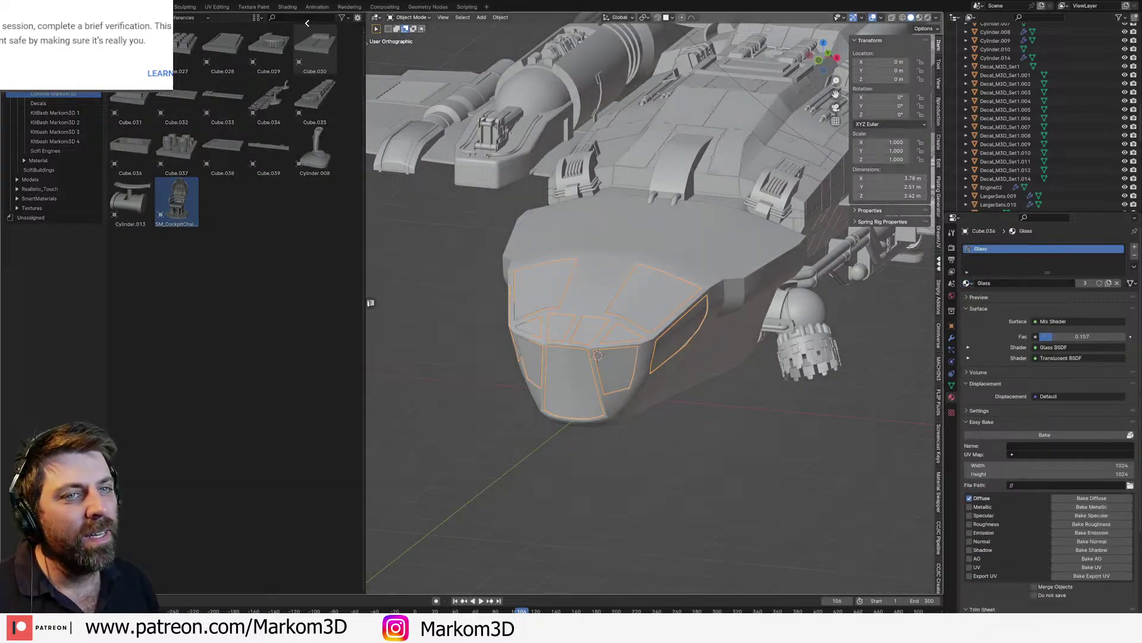
Step: Close the Asset Browser area and display the 3D viewport in rendered shading to inspect the cockpit glass
{"action": "left_click_drag", "start_coordinate": [368, 13], "coordinate": [179, 15]}
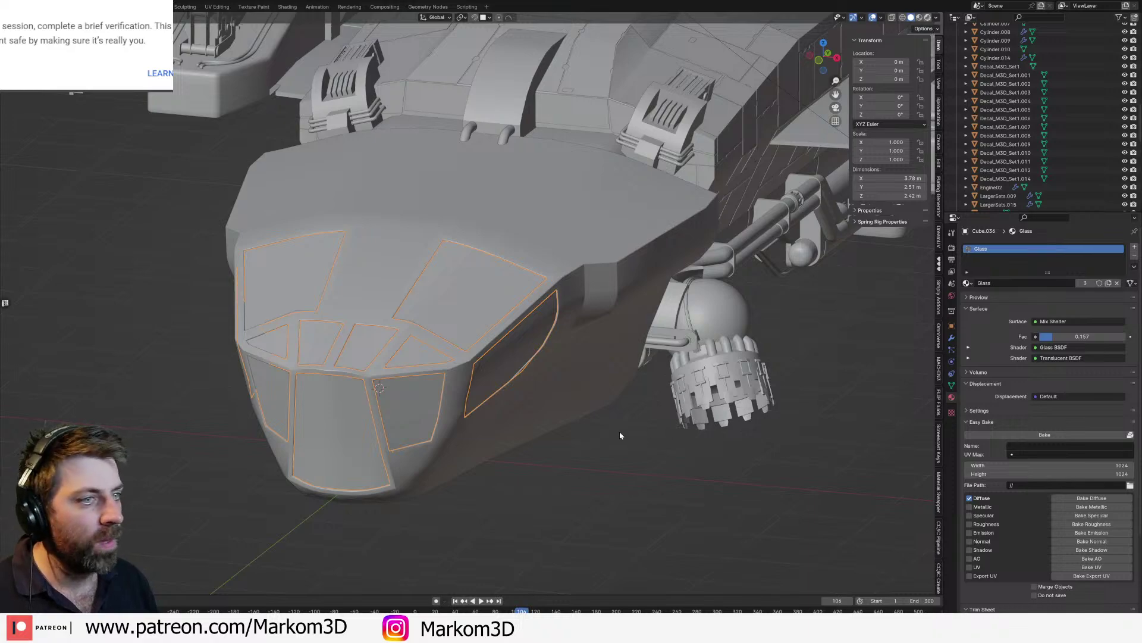
{"action": "key", "text": "shift+z"}
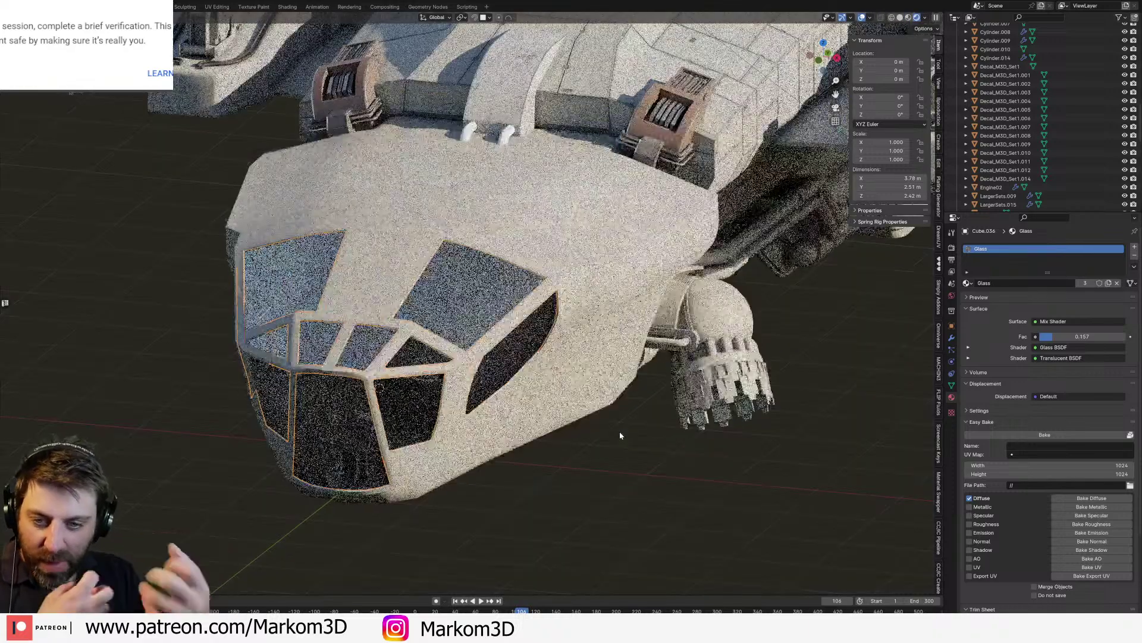
{"action": "middle_click_drag", "start_coordinate": [535, 433], "coordinate": [486, 334]}
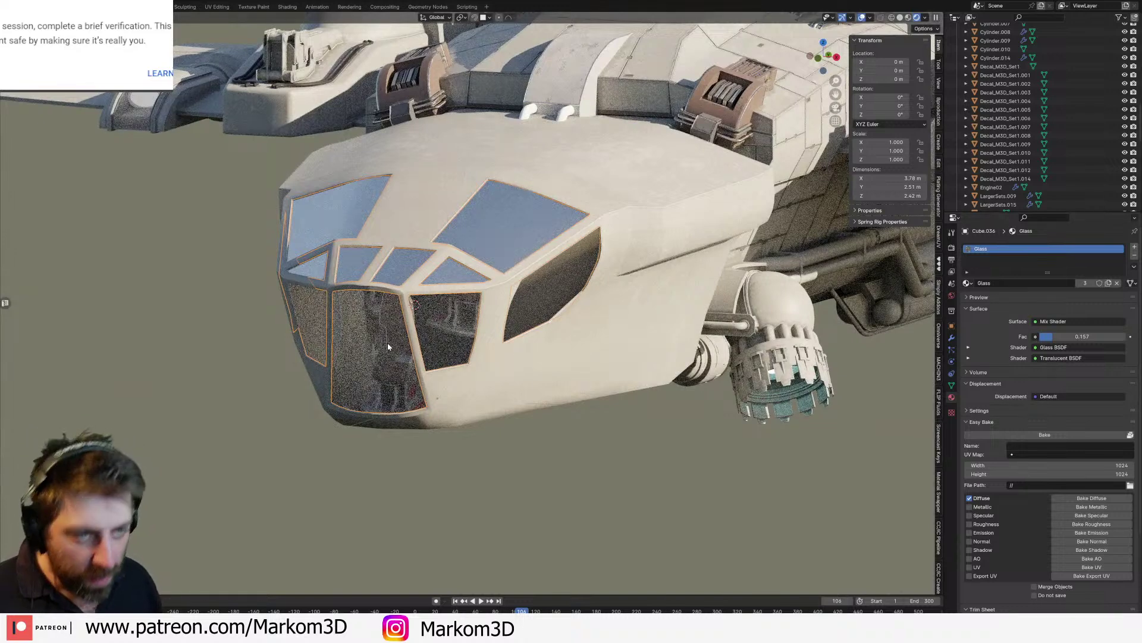
Step: Switch to the Shading workspace, close its file browser area and show the cockpit windows in rendered shading
{"action": "left_click", "coordinate": [288, 8]}
{"action": "mouse_move", "coordinate": [659, 578]}
{"action": "middle_mouse_down"}
{"action": "mouse_move", "coordinate": [607, 563]}
{"action": "mouse_move", "coordinate": [595, 482]}
{"action": "middle_mouse_up"}
{"action": "scroll", "coordinate": [600, 535], "scroll_direction": "down", "scroll_amount": 5}
{"action": "scroll", "coordinate": [595, 482], "scroll_direction": "up", "scroll_amount": 2}
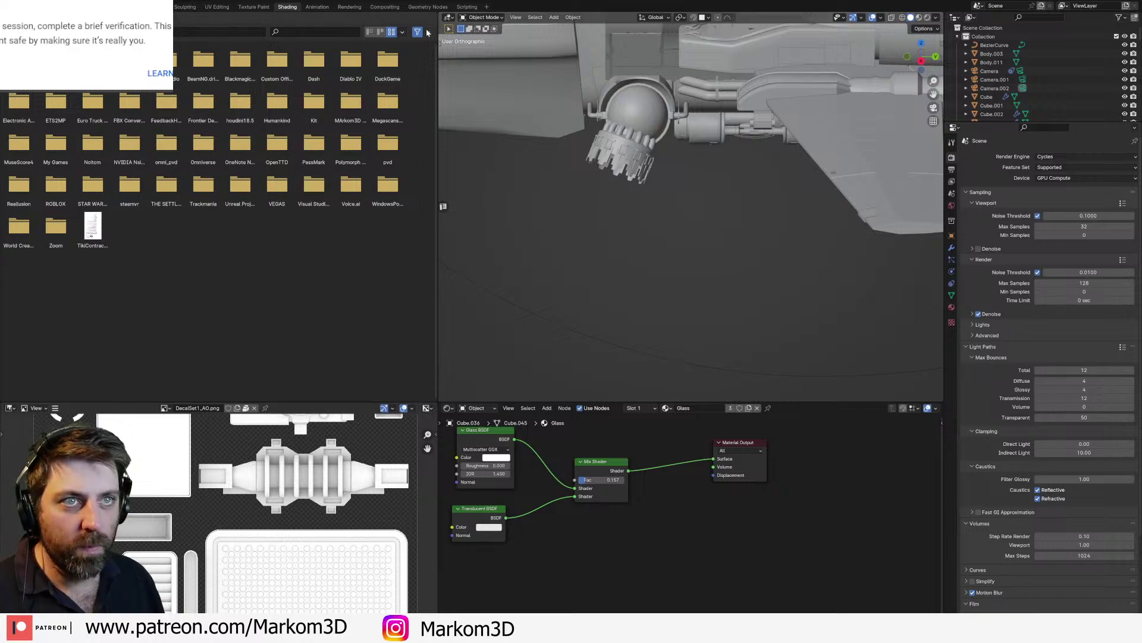
{"action": "left_click_drag", "start_coordinate": [435, 16], "coordinate": [417, 35]}
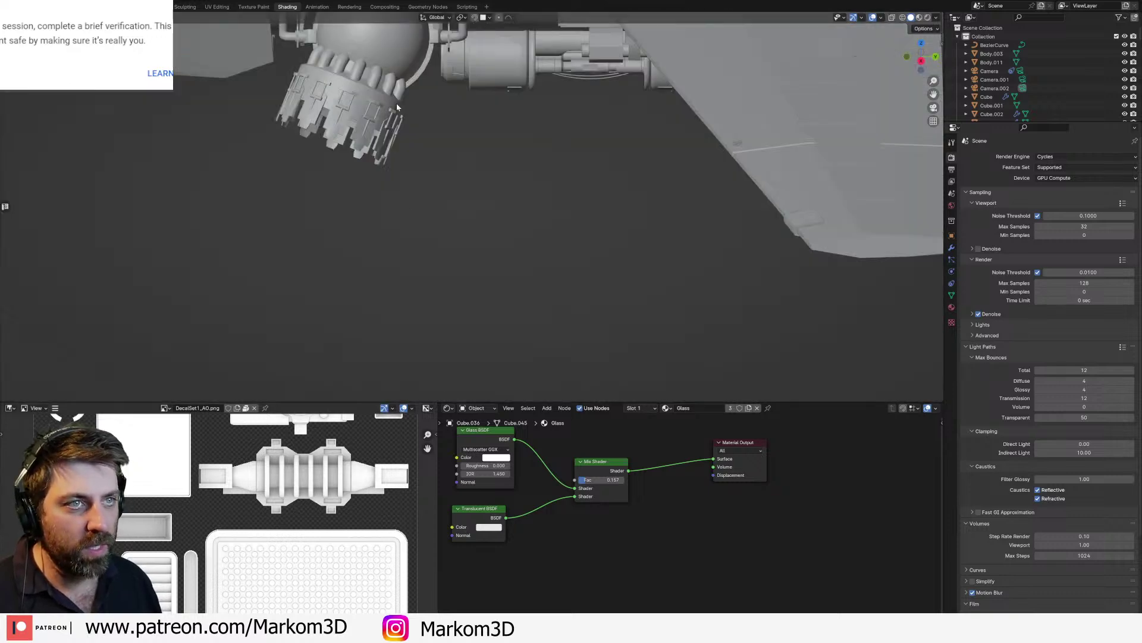
{"action": "middle_click_drag", "start_coordinate": [397, 106], "coordinate": [456, 326]}
{"action": "scroll", "coordinate": [515, 253], "scroll_direction": "up", "scroll_amount": 3}
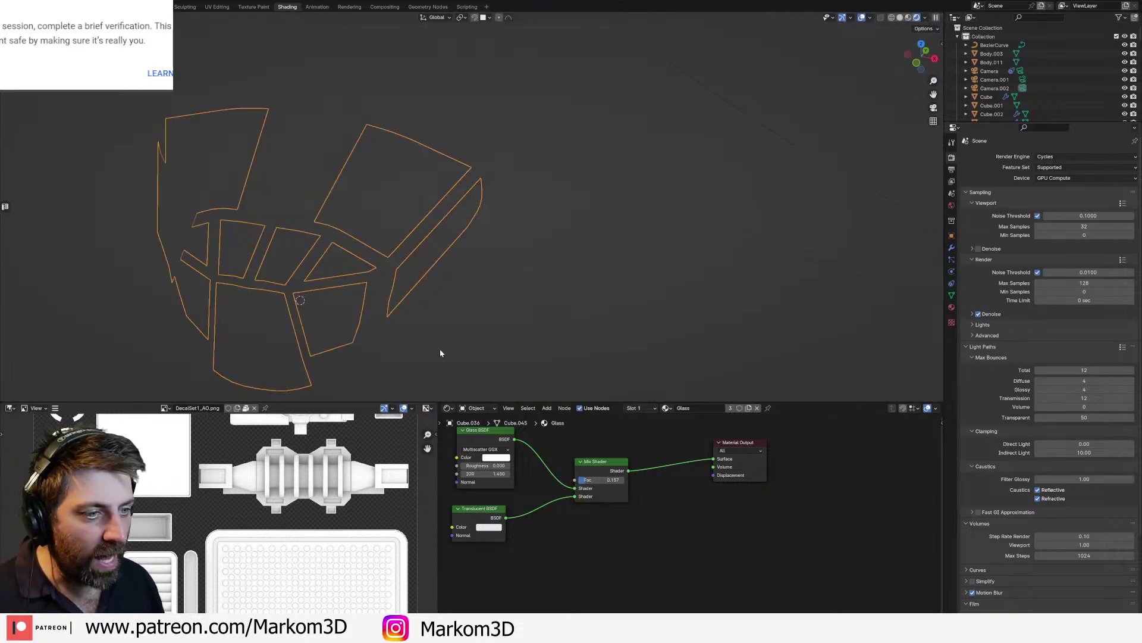
{"action": "middle_click_drag", "start_coordinate": [440, 350], "coordinate": [584, 302]}
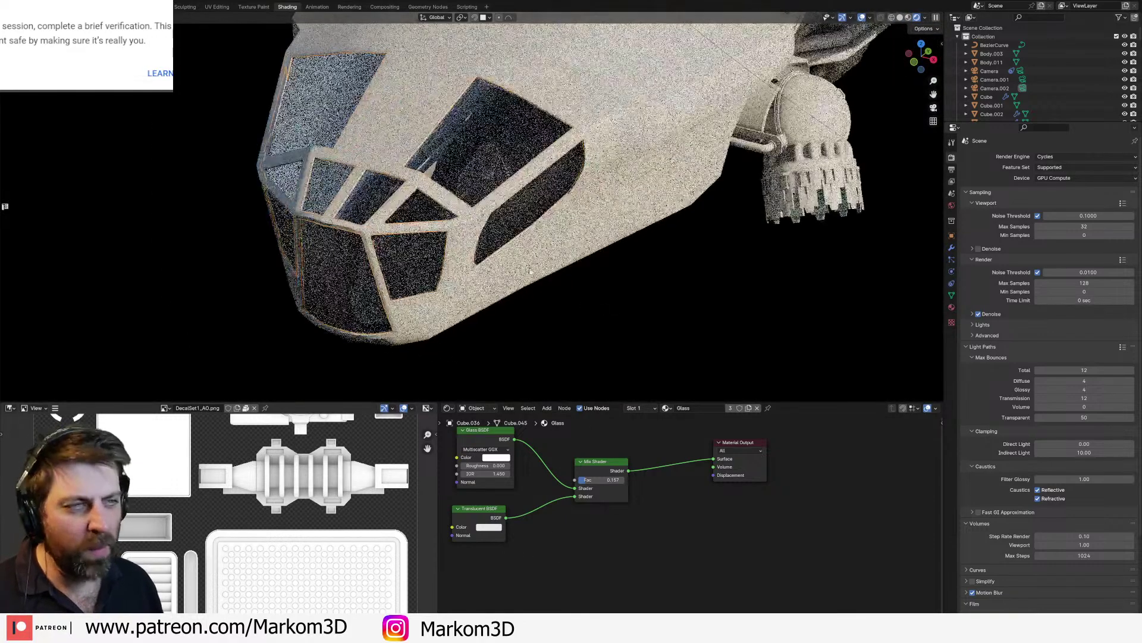
Step: Set the Mix Shader factor of the Glass material to about 0.064, after trying a value near 1
{"action": "middle_click_drag", "start_coordinate": [529, 270], "coordinate": [581, 251], "text": "shift"}
{"action": "scroll", "coordinate": [581, 251], "scroll_direction": "up", "scroll_amount": 2}
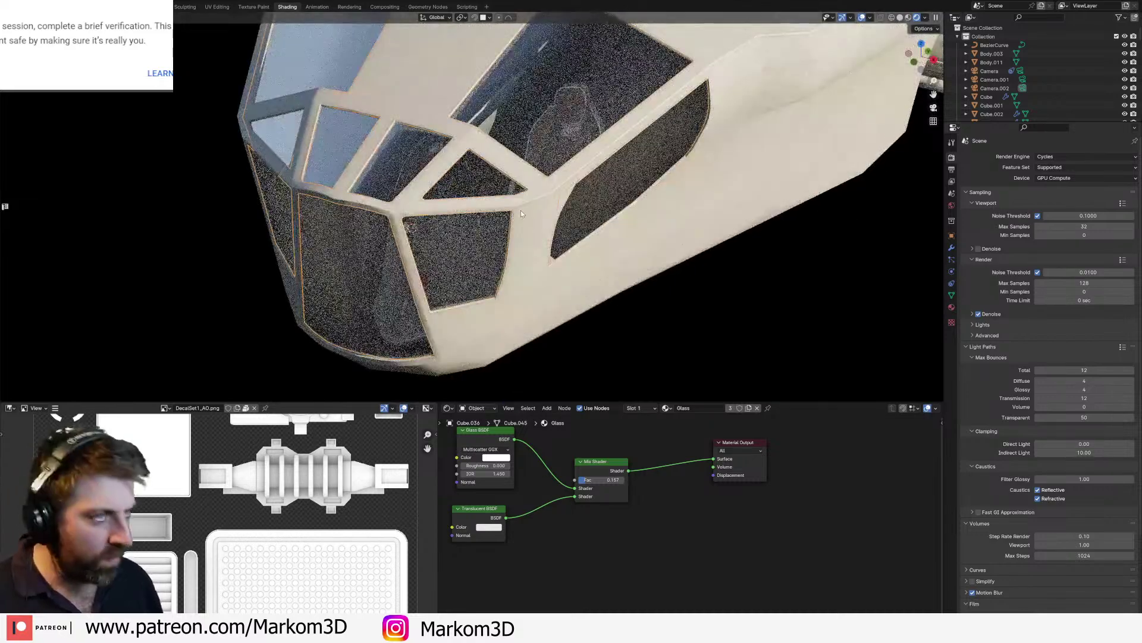
{"action": "scroll", "coordinate": [520, 211], "scroll_direction": "up", "scroll_amount": 5}
{"action": "scroll", "coordinate": [520, 211], "scroll_direction": "down", "scroll_amount": 8}
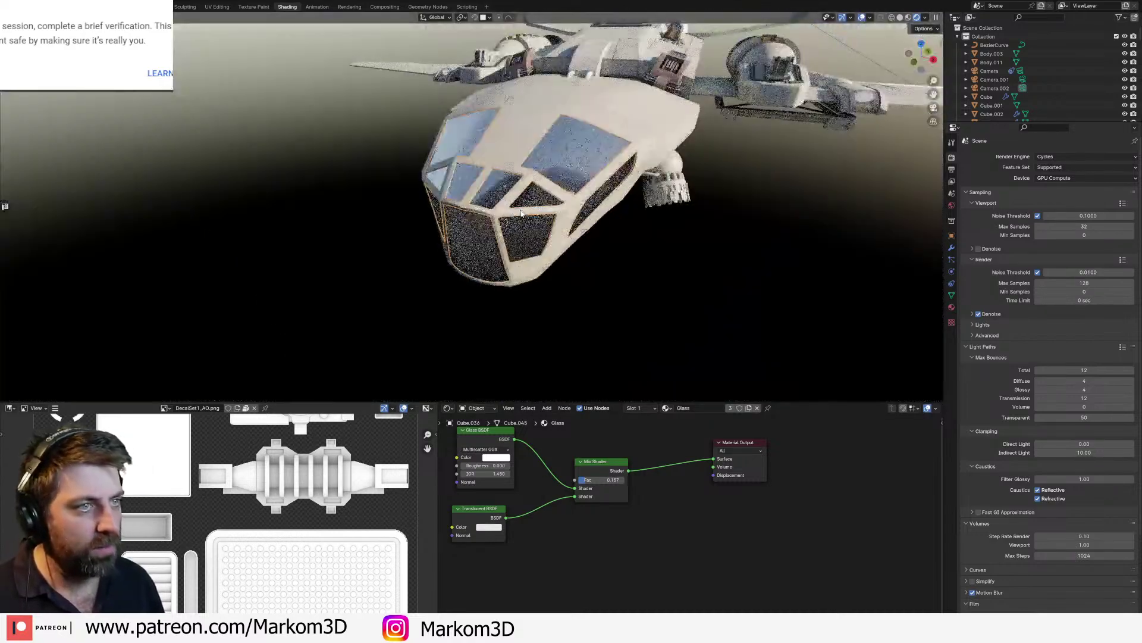
{"action": "scroll", "coordinate": [521, 213], "scroll_direction": "up", "scroll_amount": 6}
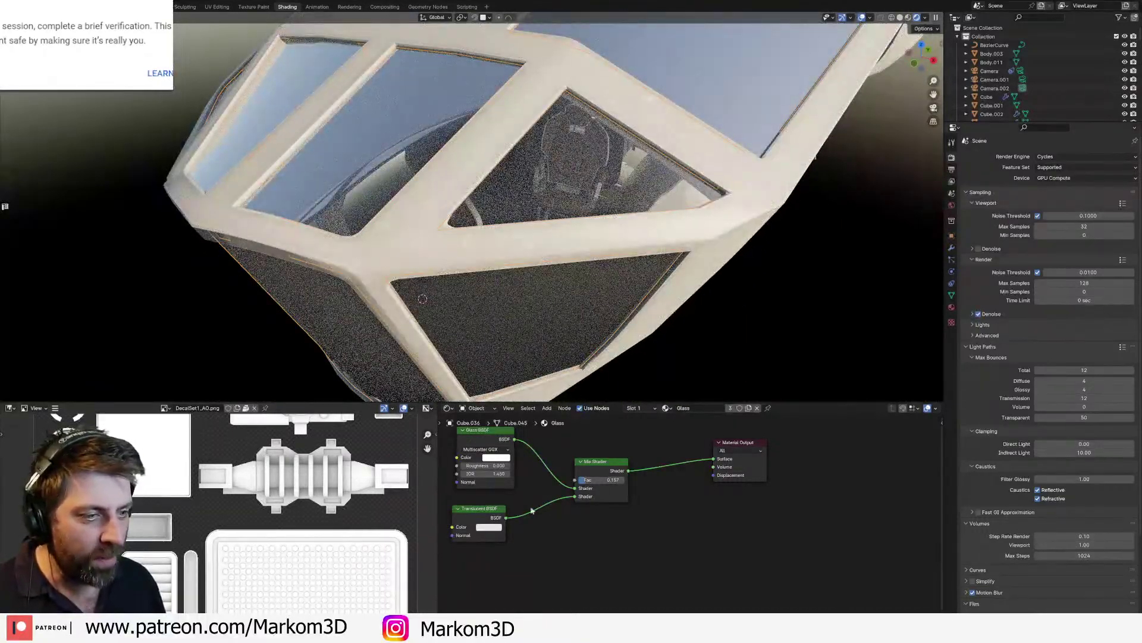
{"action": "mouse_move", "coordinate": [607, 479]}
{"action": "left_mouse_down"}
{"action": "mouse_move", "coordinate": [581, 479]}
{"action": "mouse_move", "coordinate": [624, 480]}
{"action": "left_mouse_up"}
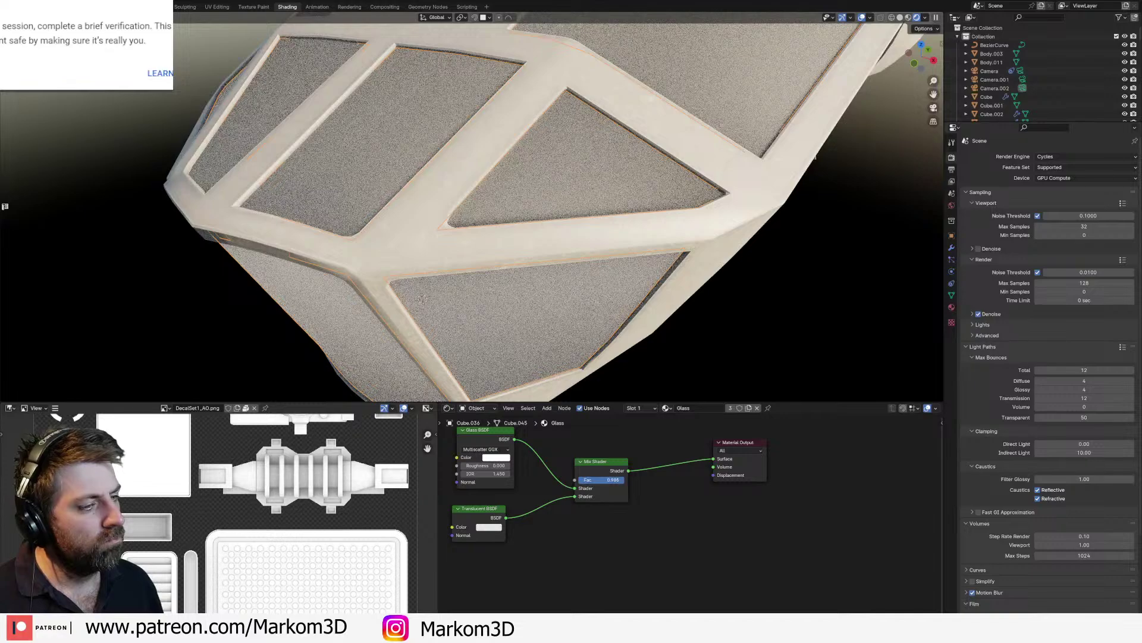
{"action": "left_click_drag", "start_coordinate": [624, 479], "coordinate": [583, 480]}
Step: Unwrap the UVs of the window pane mesh in Edit Mode and return to Object Mode
{"action": "scroll", "coordinate": [610, 305], "scroll_direction": "down", "scroll_amount": 4}
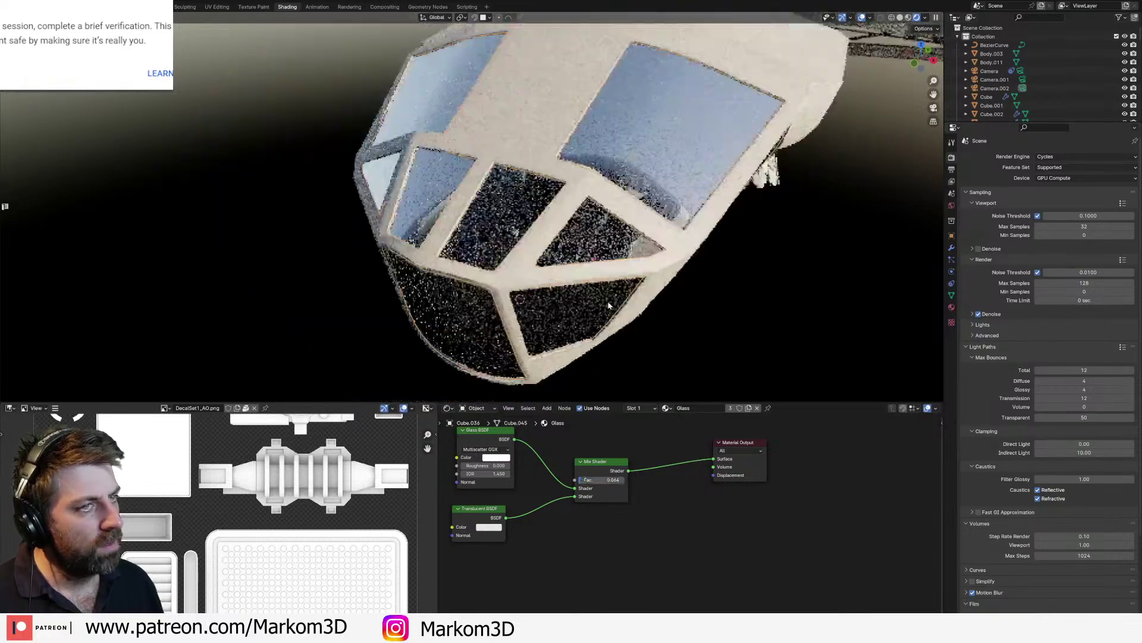
{"action": "middle_click_drag", "start_coordinate": [609, 306], "coordinate": [629, 275]}
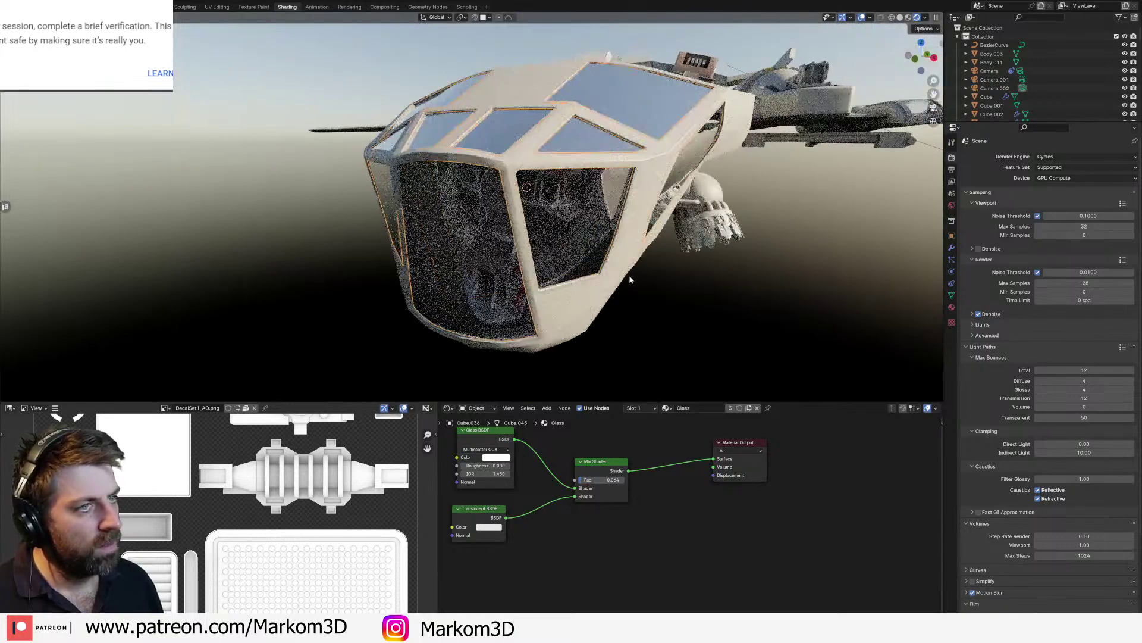
{"action": "scroll", "coordinate": [630, 275], "scroll_direction": "up", "scroll_amount": 3}
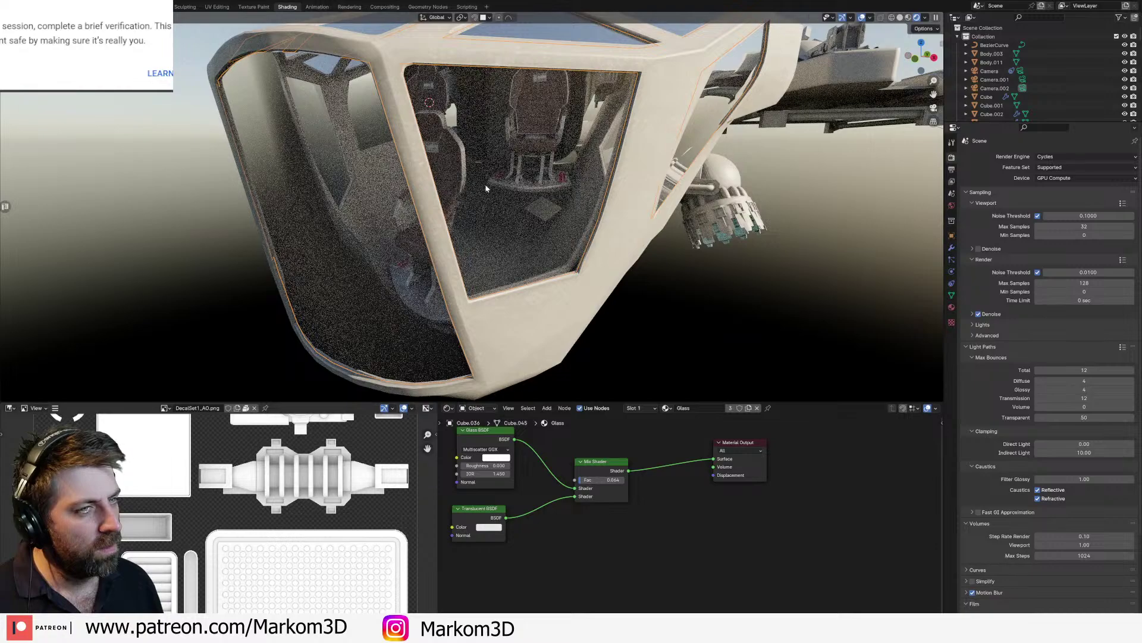
{"action": "key", "text": "Tab"}
{"action": "key", "text": "u"}
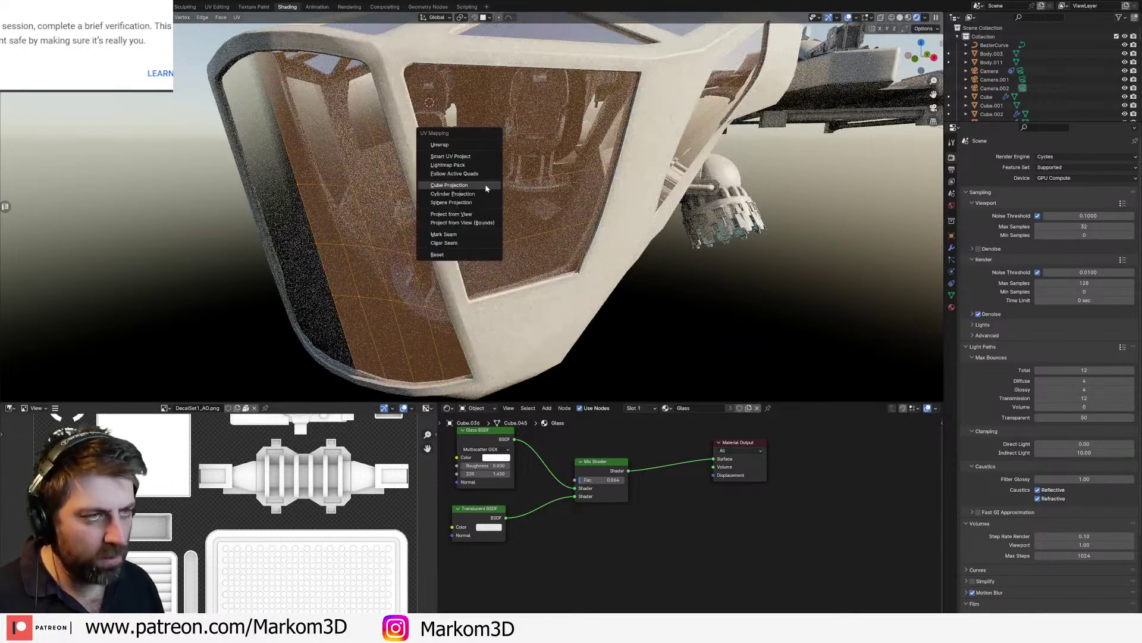
{"action": "left_click", "coordinate": [477, 146]}
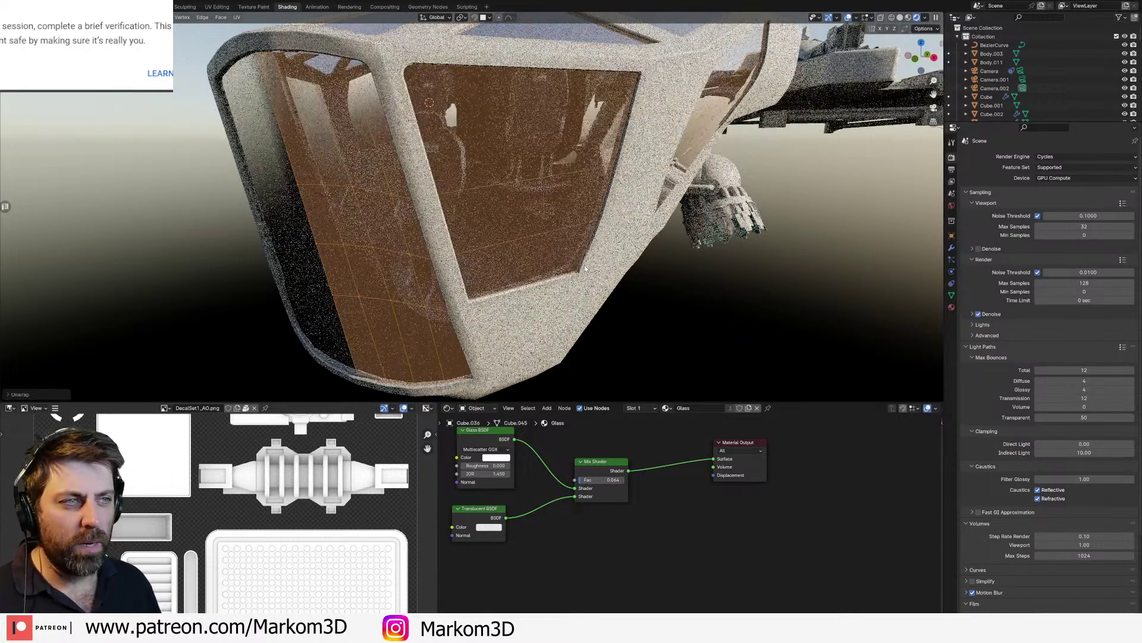
{"action": "key", "text": "Tab"}
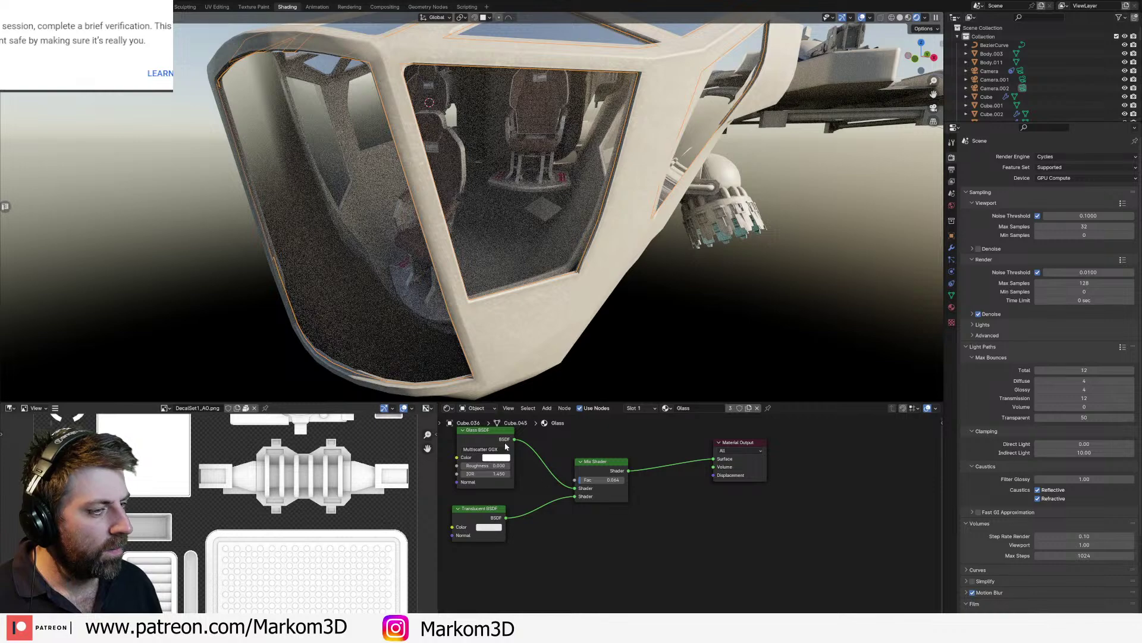
Step: Try the Glass BSDF and the Translucent BSDF in turn directly on the Material Output surface to compare them
{"action": "left_click_drag", "start_coordinate": [514, 440], "coordinate": [714, 459]}
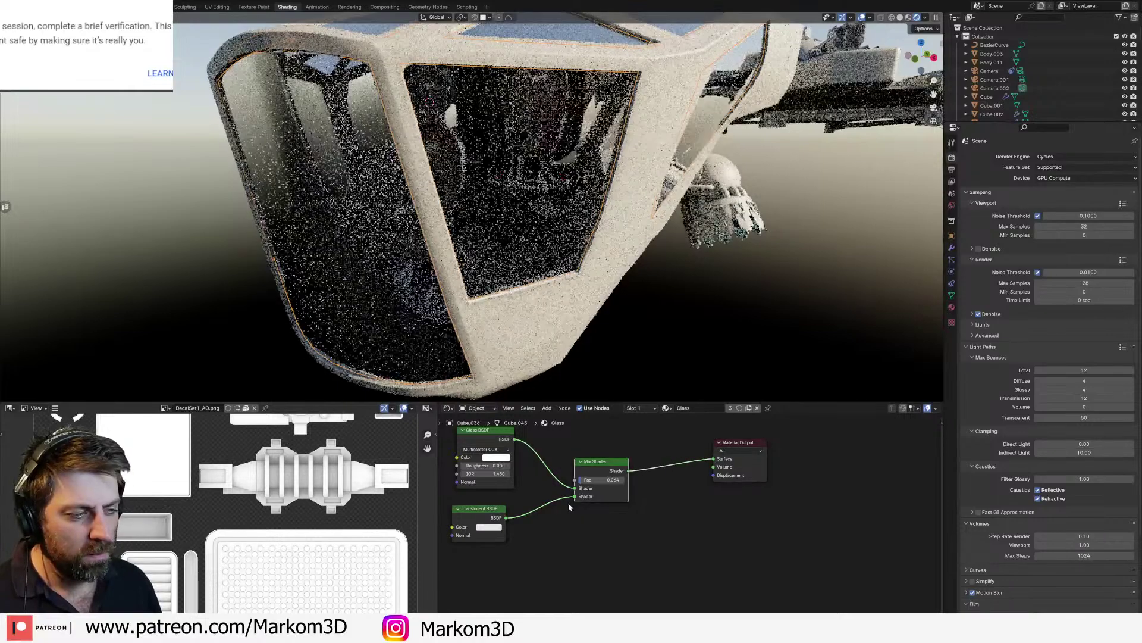
{"action": "left_click_drag", "start_coordinate": [505, 517], "coordinate": [716, 460]}
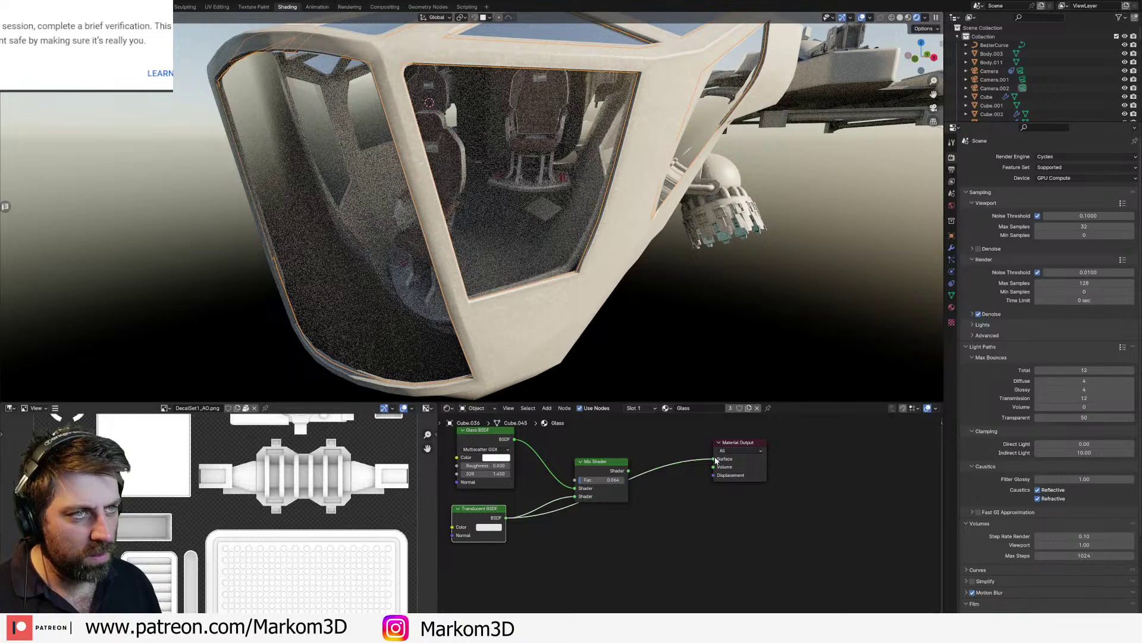
Step: Replace the Translucent BSDF with a Transparent BSDF feeding the Mix Shader's second shader input, and reconnect the Mix Shader to the Material Output surface
{"action": "middle_click_drag", "start_coordinate": [531, 498], "coordinate": [571, 484]}
{"action": "key", "text": "x"}
{"action": "key", "text": "shift+a"}
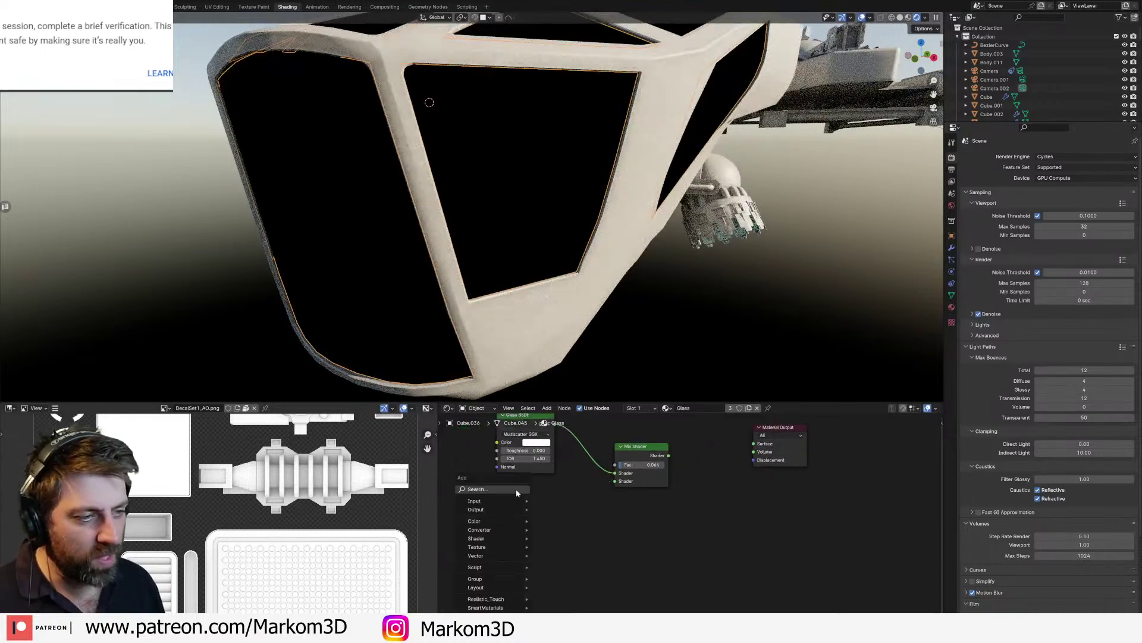
{"action": "left_click", "coordinate": [517, 493]}
{"action": "type", "text": "transp"}
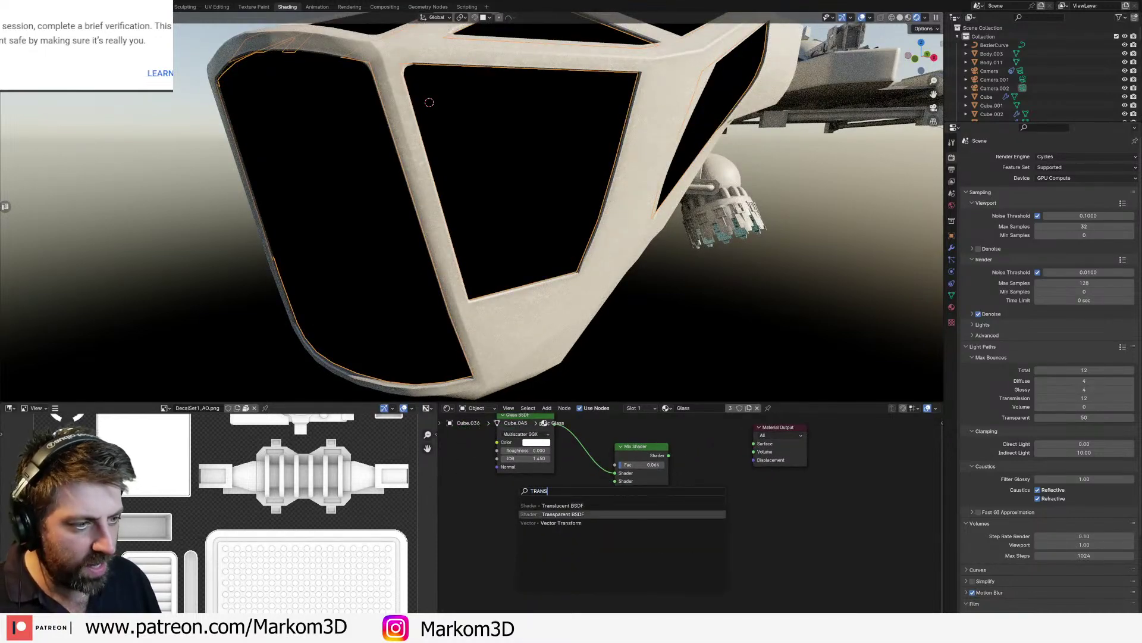
{"action": "key", "text": "Return"}
{"action": "left_click", "coordinate": [514, 489]}
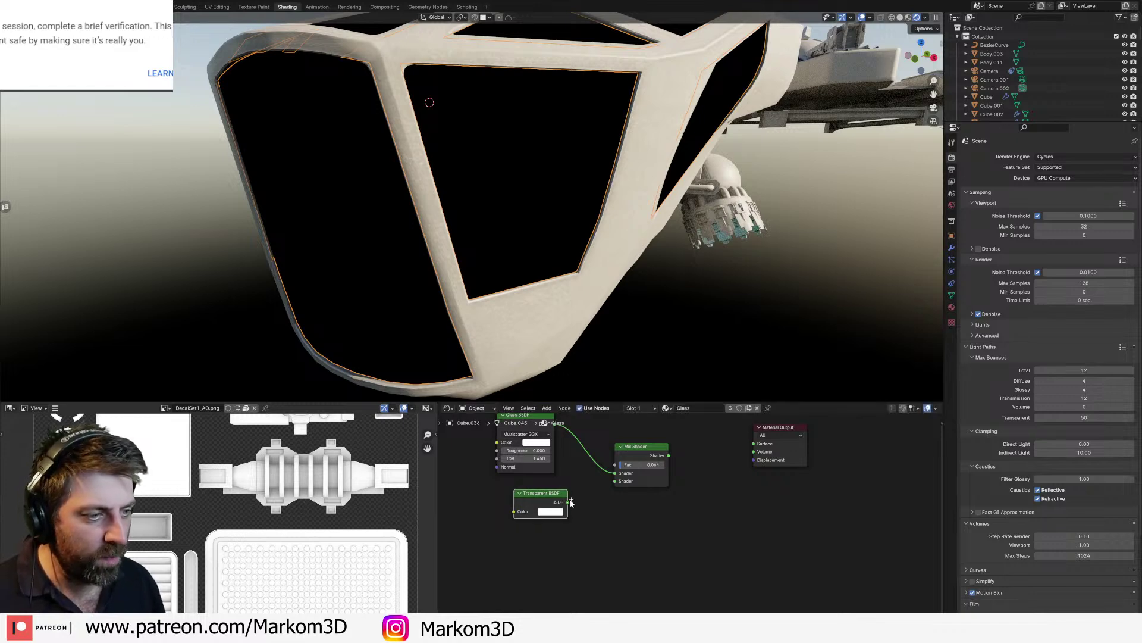
{"action": "left_click_drag", "start_coordinate": [567, 502], "coordinate": [616, 485]}
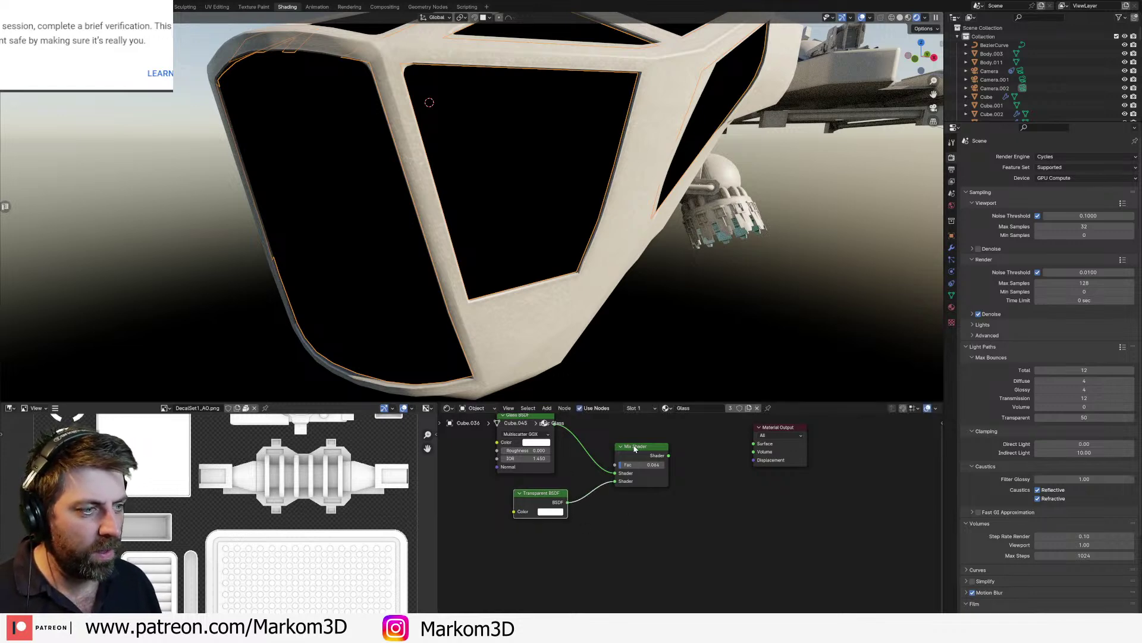
{"action": "left_click_drag", "start_coordinate": [667, 457], "coordinate": [753, 444]}
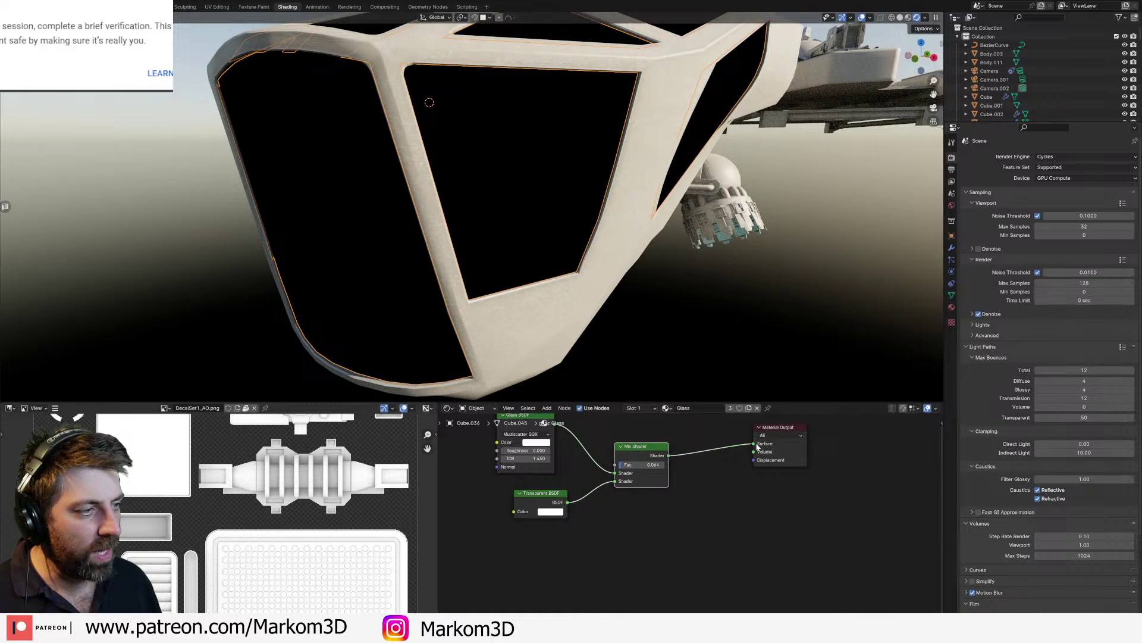
Step: Set the Mix Shader factor of the Glass material to about 0.82 and check the windows from the front of the cockpit
{"action": "left_click_drag", "start_coordinate": [619, 465], "coordinate": [661, 465]}
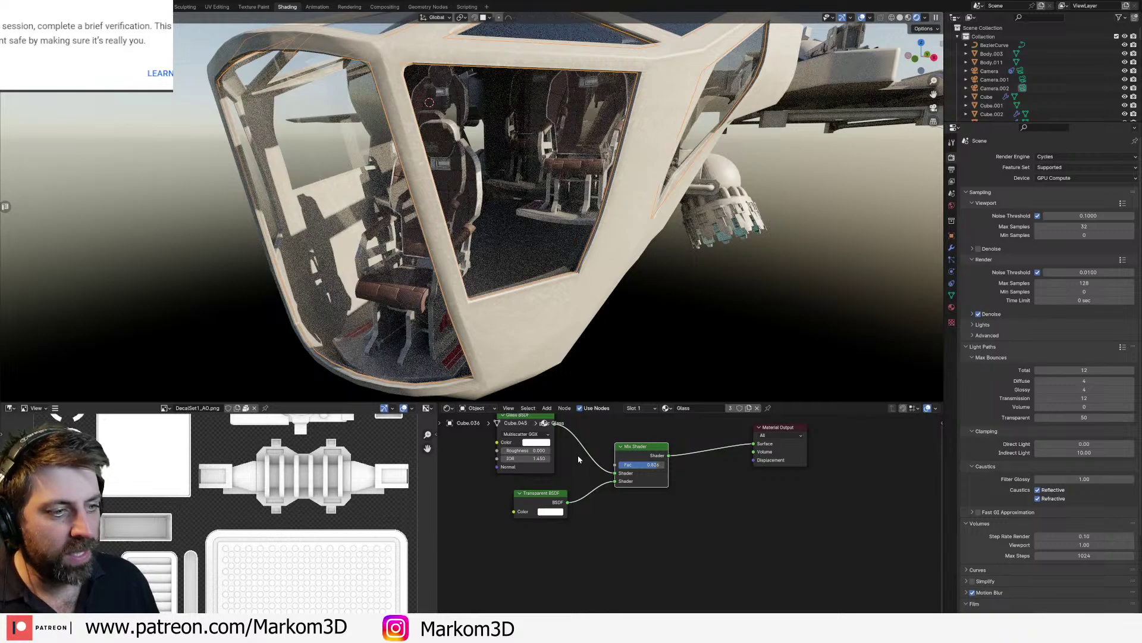
{"action": "scroll", "coordinate": [562, 359], "scroll_direction": "down", "scroll_amount": 3}
{"action": "middle_click_drag", "start_coordinate": [566, 359], "coordinate": [585, 362]}
{"action": "scroll", "coordinate": [567, 361], "scroll_direction": "up", "scroll_amount": 3}
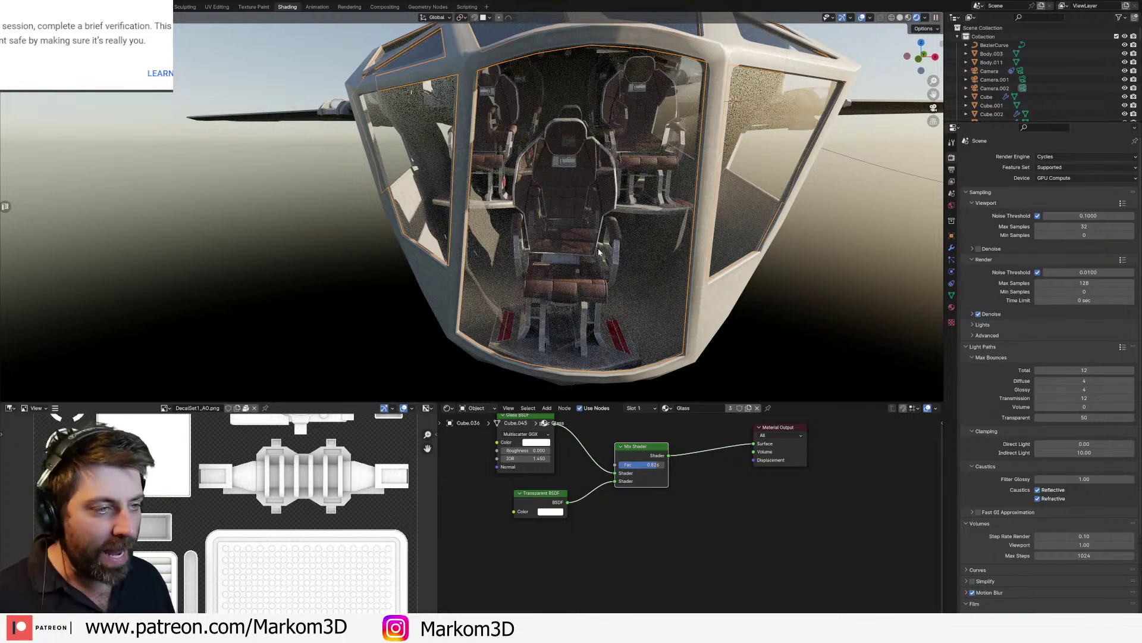
Step: Examine the whole ship in orthographic side view and from a low front angle to judge the cockpit's shape
{"action": "key", "text": "KP_3"}
{"action": "scroll", "coordinate": [598, 249], "scroll_direction": "down", "scroll_amount": 10}
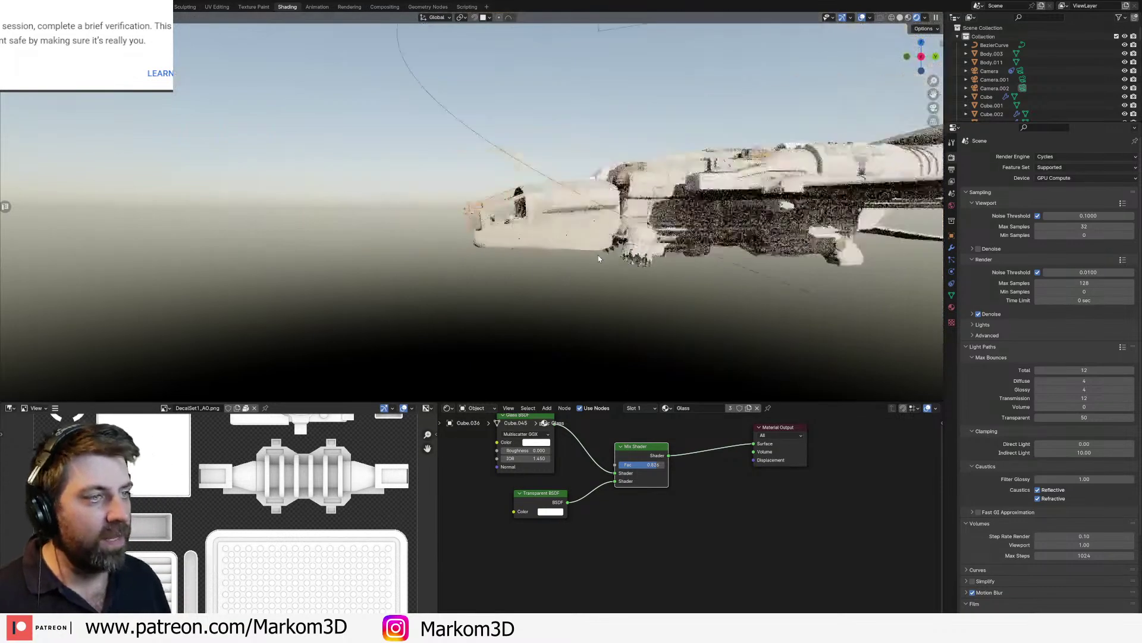
{"action": "middle_click_drag", "start_coordinate": [598, 248], "coordinate": [590, 266], "text": "shift"}
{"action": "key", "text": "KP_5"}
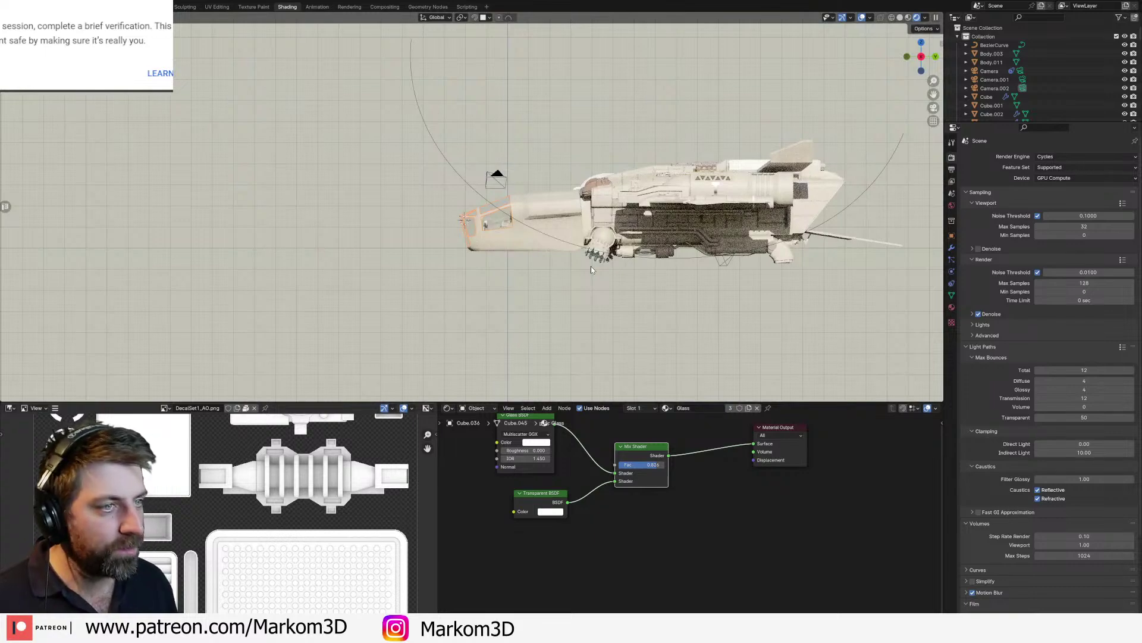
{"action": "scroll", "coordinate": [591, 266], "scroll_direction": "up", "scroll_amount": 3}
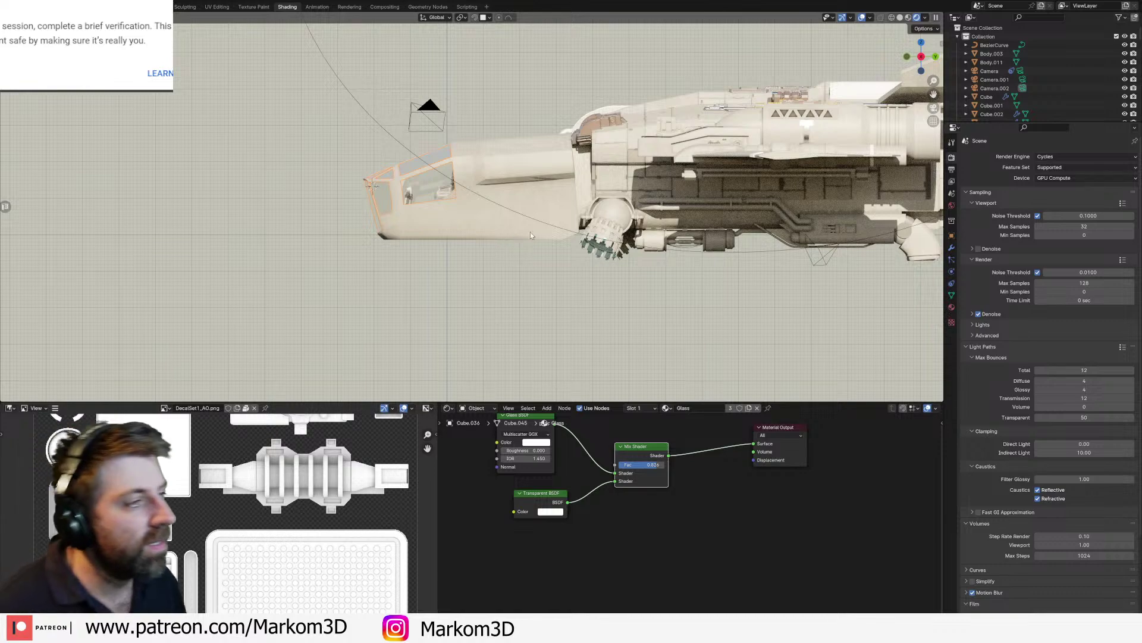
{"action": "middle_click_drag", "start_coordinate": [546, 174], "coordinate": [526, 178], "text": "shift"}
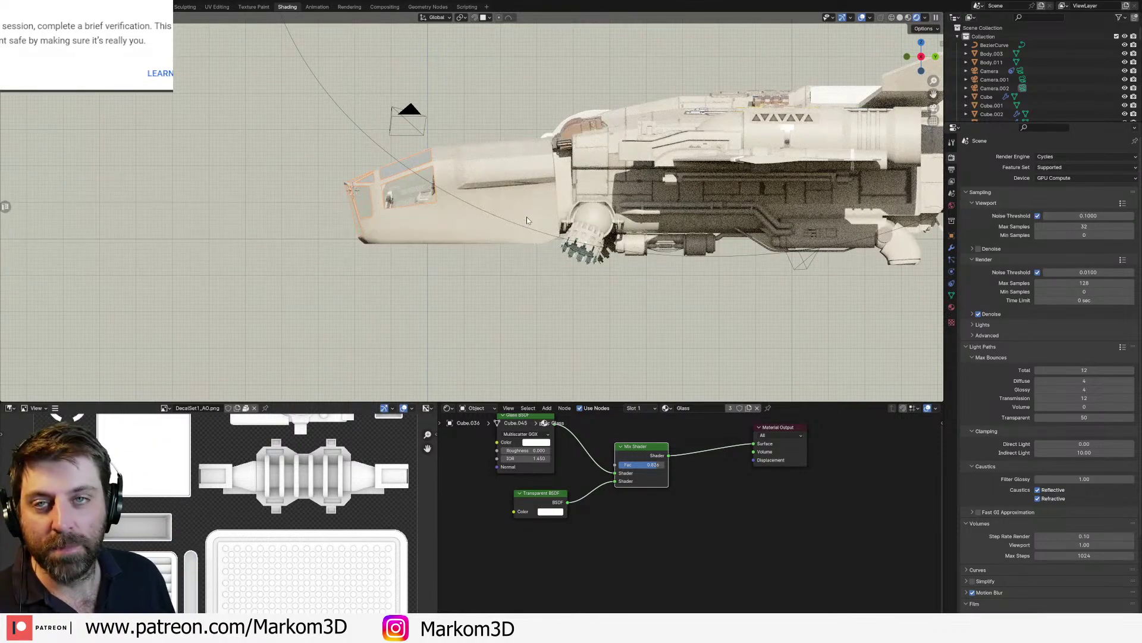
{"action": "middle_click_drag", "start_coordinate": [419, 245], "coordinate": [467, 235]}
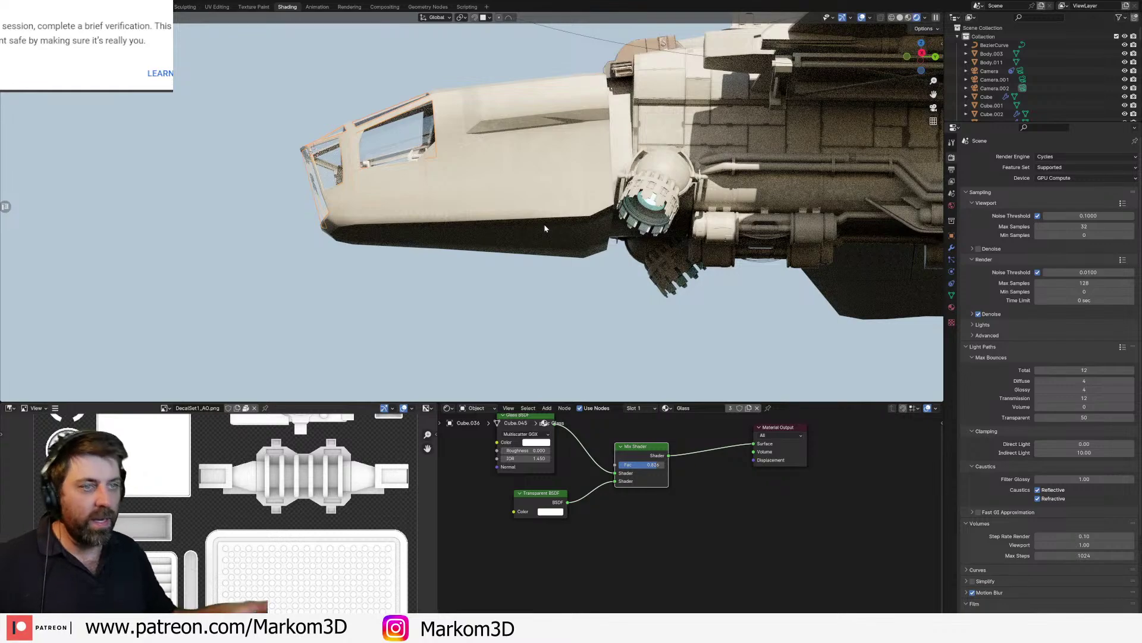
{"action": "middle_click_drag", "start_coordinate": [552, 215], "coordinate": [656, 157]}
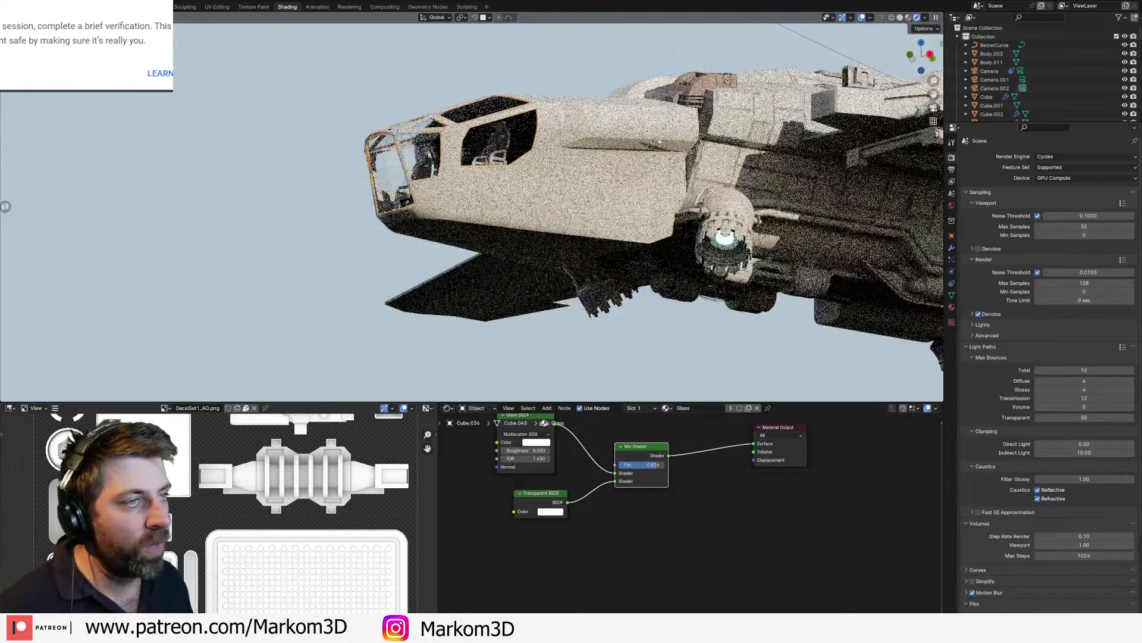
Step: Select the cockpit hull and view it from several angles in a full-size 3D viewport
{"action": "left_click", "coordinate": [656, 156]}
{"action": "scroll", "coordinate": [656, 156], "scroll_direction": "up", "scroll_amount": 4}
{"action": "scroll", "coordinate": [657, 156], "scroll_direction": "up", "scroll_amount": 2}
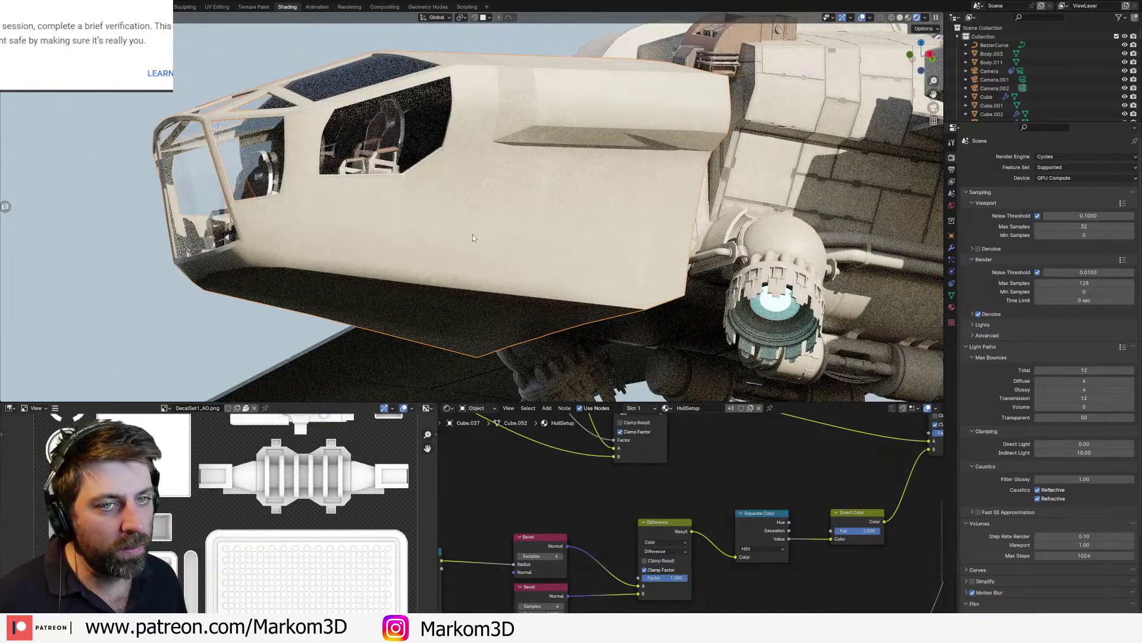
{"action": "middle_click_drag", "start_coordinate": [484, 238], "coordinate": [537, 234]}
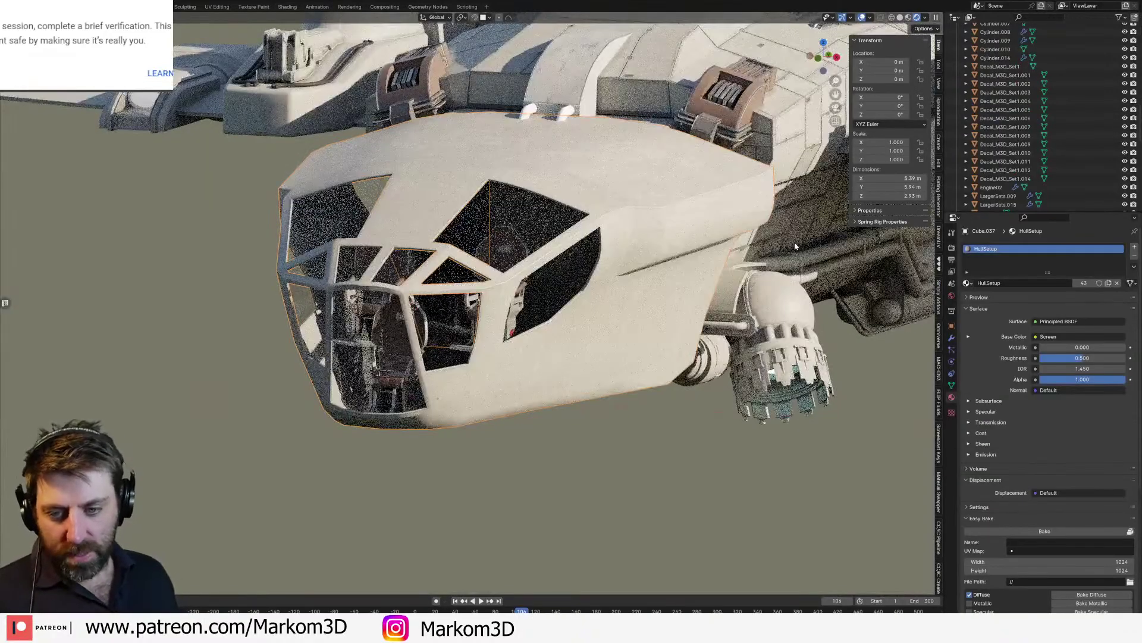
{"action": "middle_click_drag", "start_coordinate": [525, 243], "coordinate": [545, 264]}
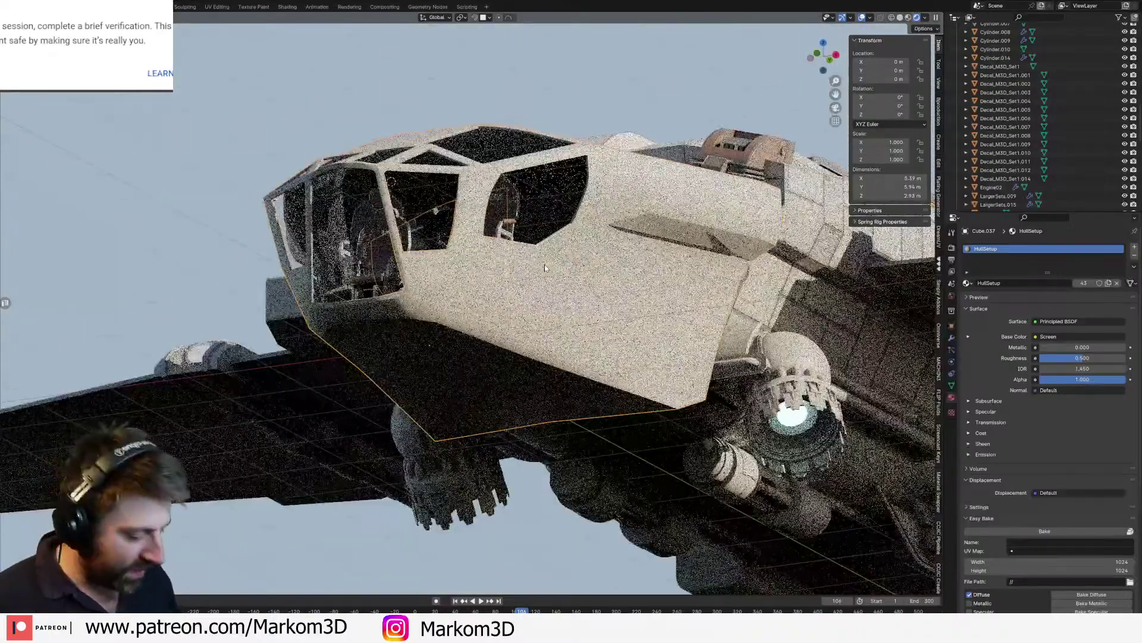
Step: In side view, set the 3D cursor at the hull's rear edge as the pivot point and try tilting the cockpit hull around it
{"action": "key", "text": "KP_3"}
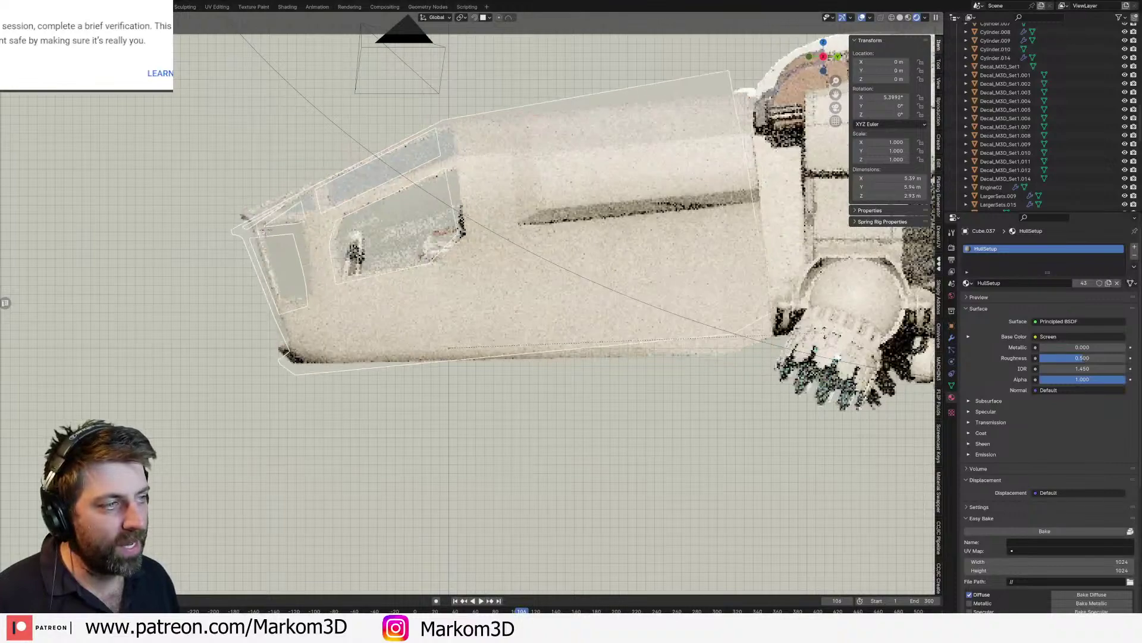
{"action": "right_click", "coordinate": [769, 284], "text": "shift"}
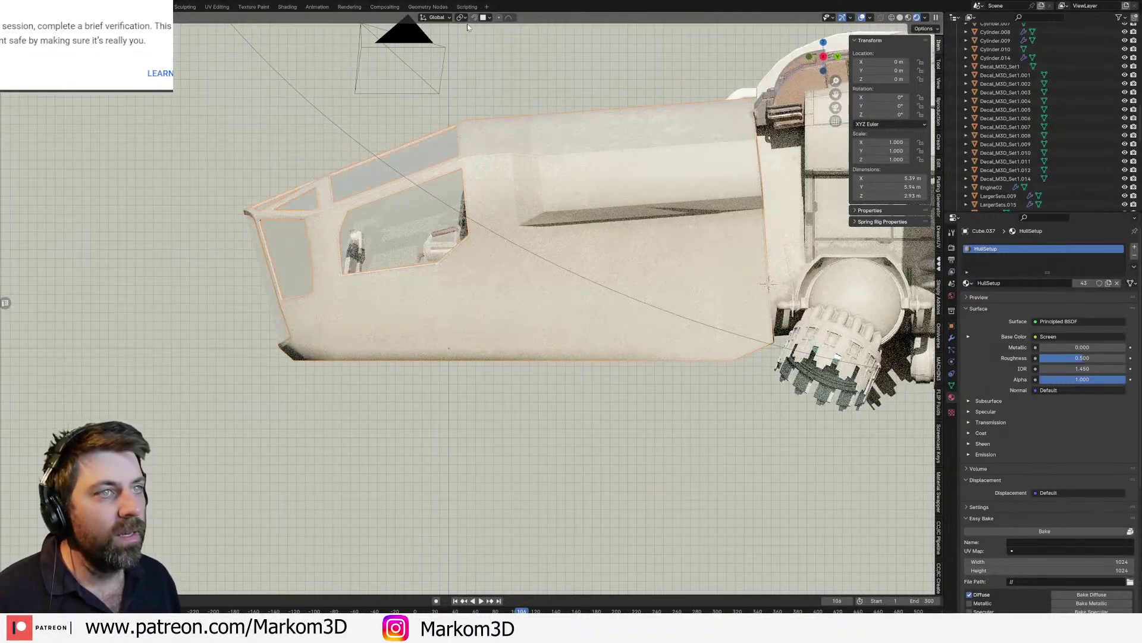
{"action": "left_click", "coordinate": [467, 18]}
{"action": "left_click", "coordinate": [482, 48]}
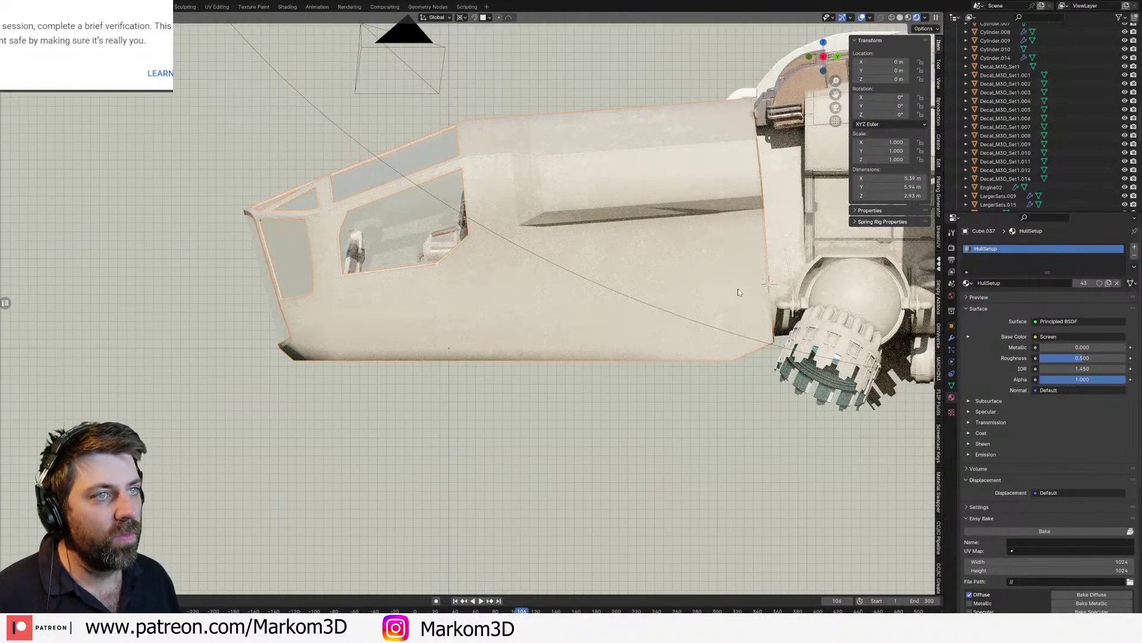
{"action": "key", "text": "r"}
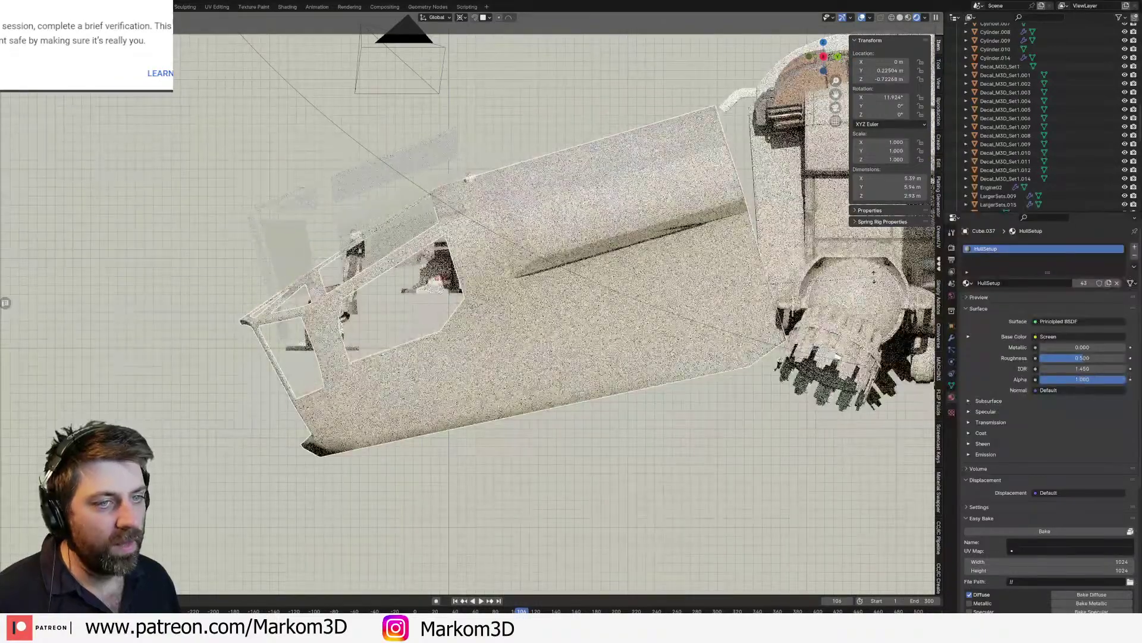
{"action": "right_click", "coordinate": [874, 277]}
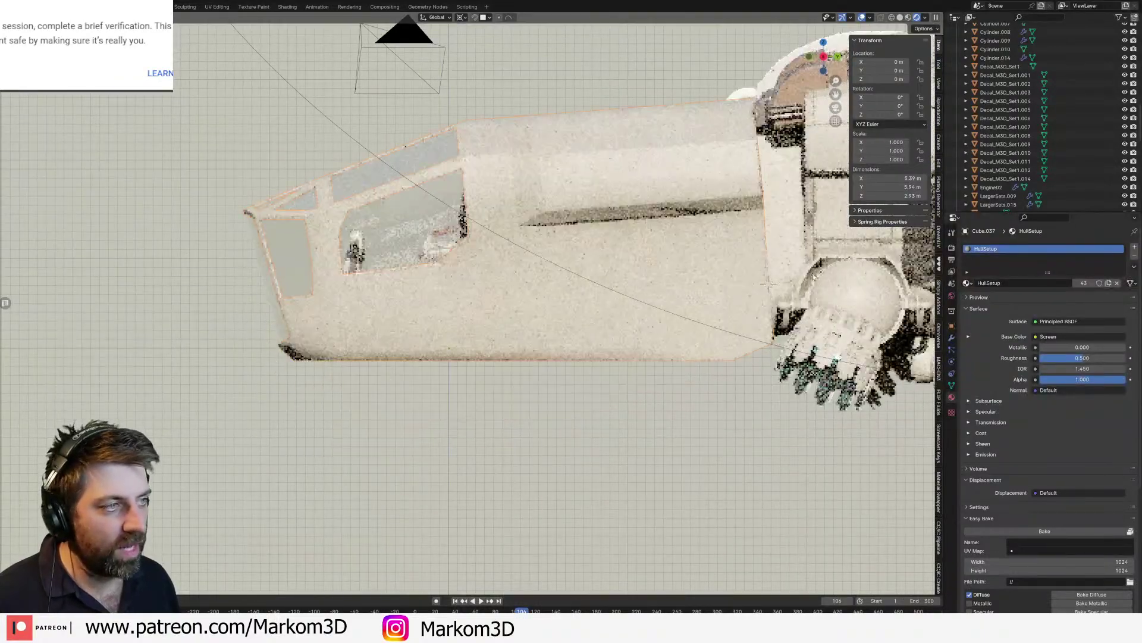
Step: Examine how the cockpit's proportions and its junction with the main body look in side view and from the front
{"action": "scroll", "coordinate": [641, 362], "scroll_direction": "down", "scroll_amount": 2}
{"action": "middle_click_drag", "start_coordinate": [642, 362], "coordinate": [696, 298], "text": "shift"}
{"action": "scroll", "coordinate": [696, 298], "scroll_direction": "down", "scroll_amount": 1}
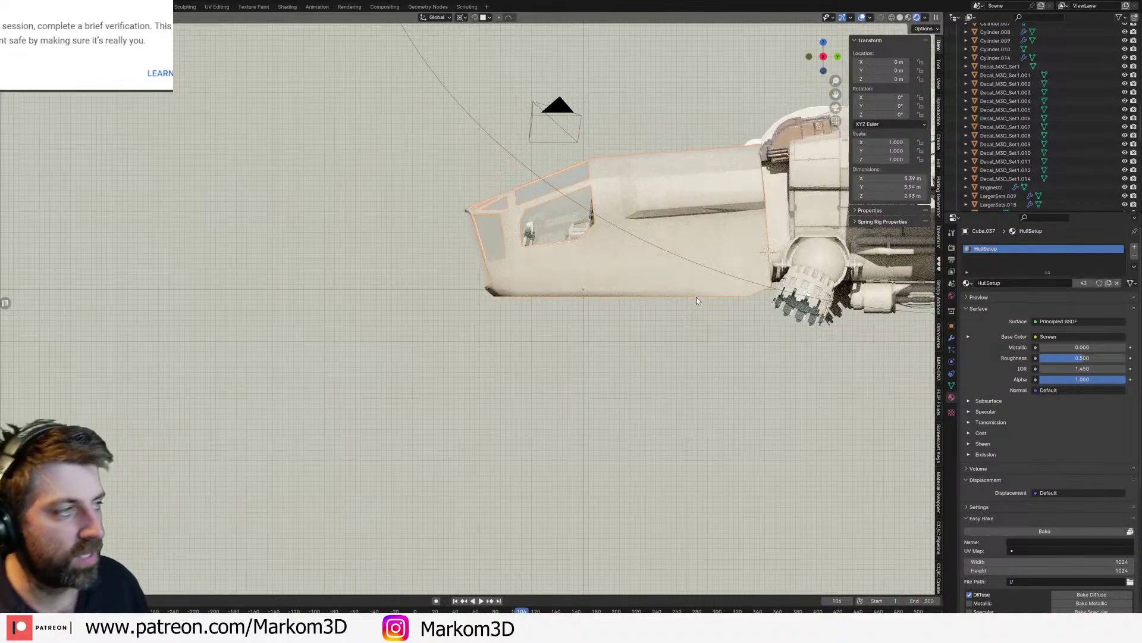
{"action": "middle_click_drag", "start_coordinate": [696, 297], "coordinate": [528, 345], "text": "shift"}
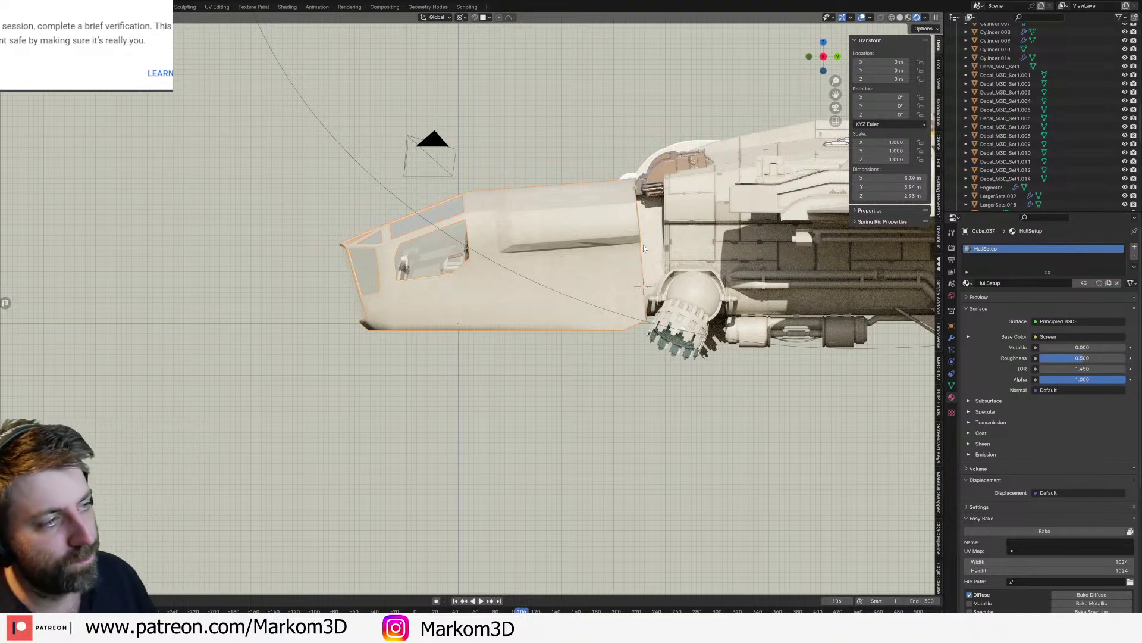
{"action": "middle_click_drag", "start_coordinate": [626, 253], "coordinate": [560, 245], "text": "shift"}
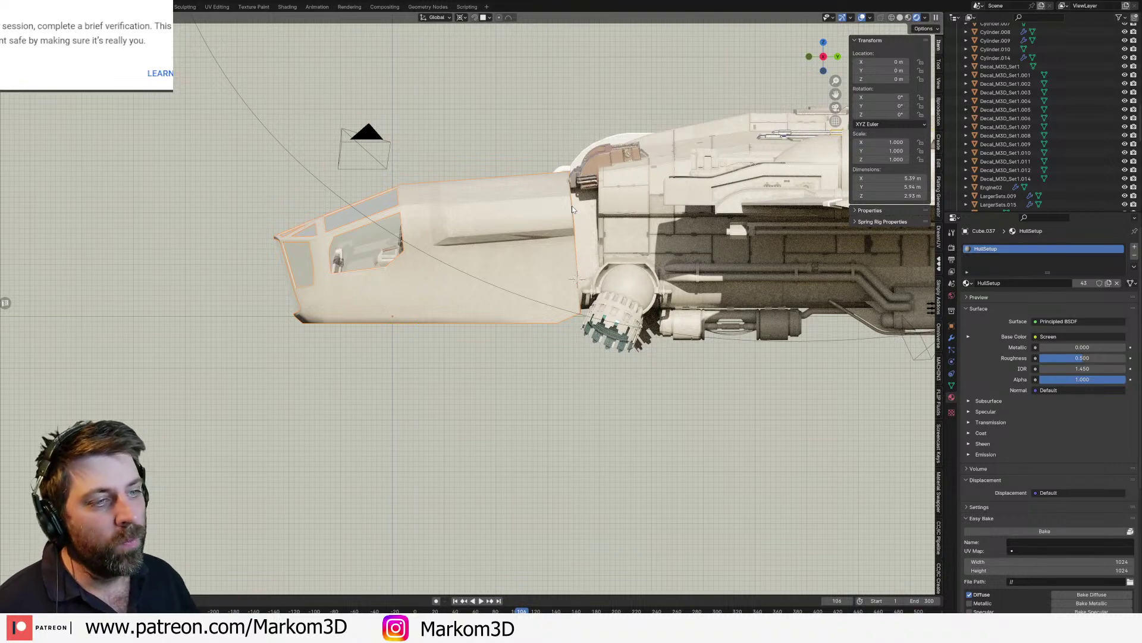
{"action": "middle_click_drag", "start_coordinate": [572, 209], "coordinate": [553, 301]}
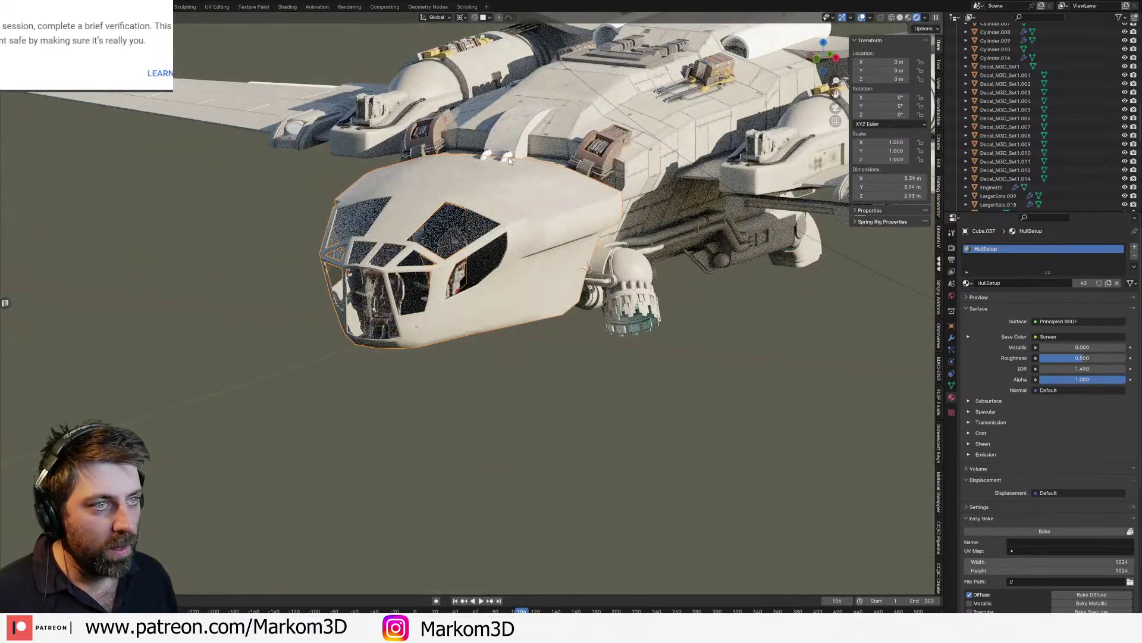
{"action": "scroll", "coordinate": [499, 189], "scroll_direction": "up", "scroll_amount": 2}
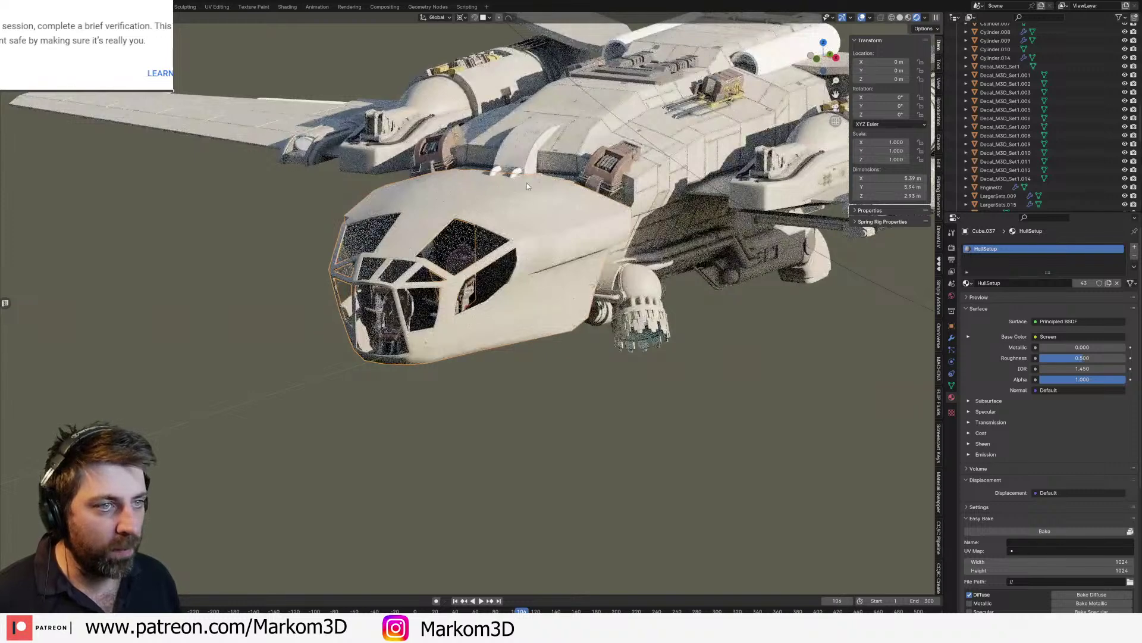
{"action": "middle_click_drag", "start_coordinate": [568, 302], "coordinate": [675, 146]}
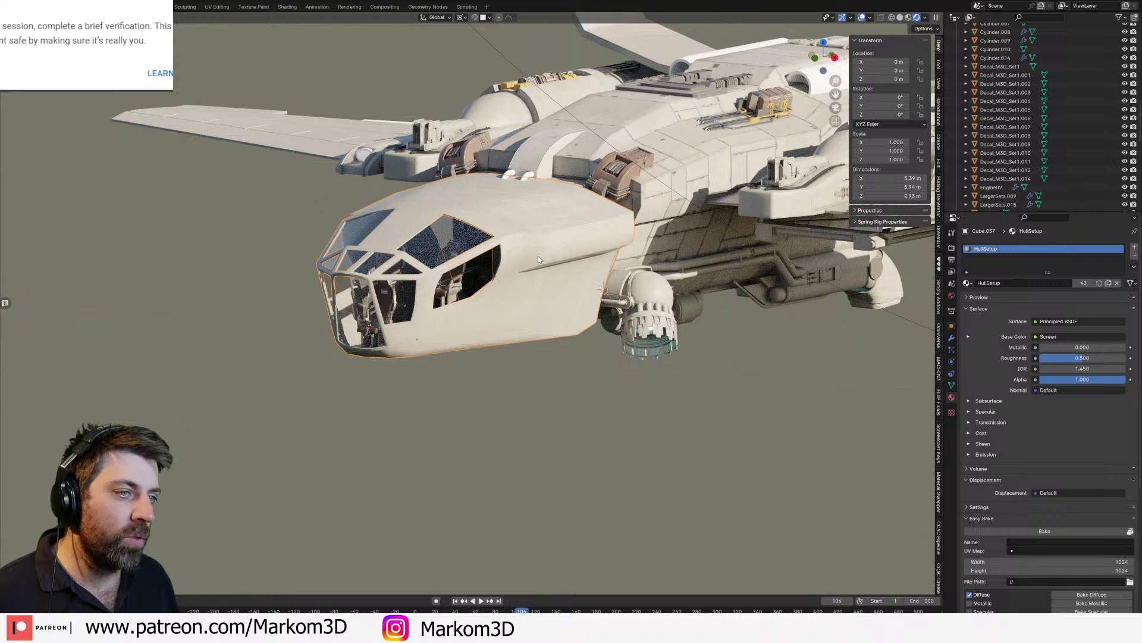
{"action": "middle_click_drag", "start_coordinate": [538, 256], "coordinate": [545, 253]}
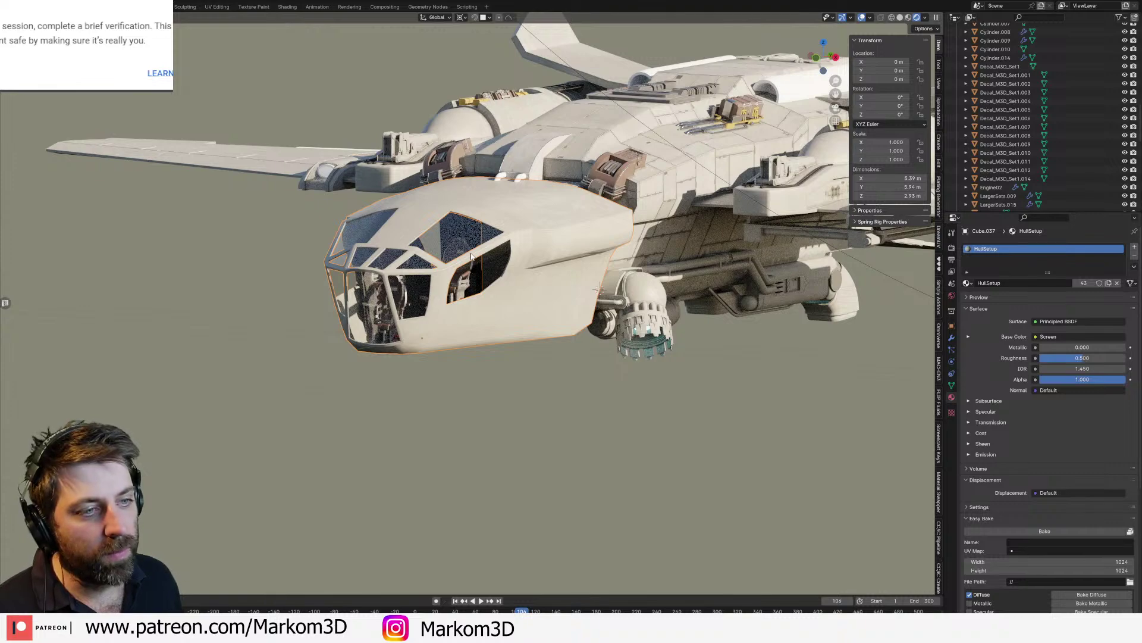
{"action": "scroll", "coordinate": [644, 292], "scroll_direction": "down", "scroll_amount": 1}
{"action": "middle_click_drag", "start_coordinate": [659, 370], "coordinate": [658, 352]}
{"action": "left_click", "coordinate": [659, 352]}
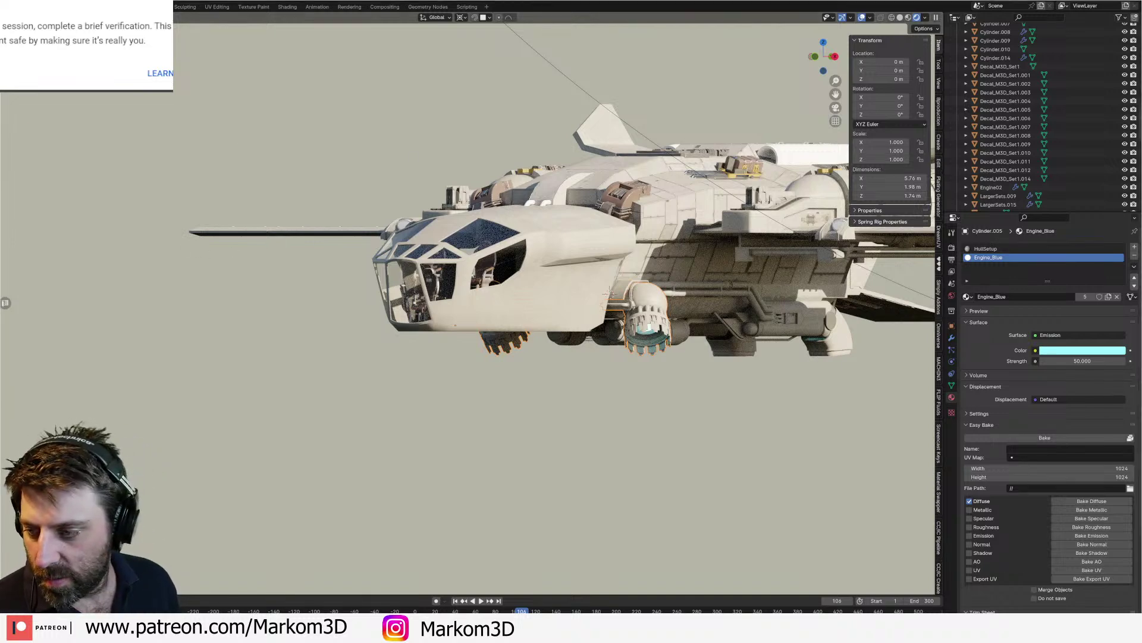
Step: Switch to the web browser, open the Spaceship Cockpit Concept Art conversation in ChatGPT and enlarge the uploaded ship image
{"action": "key", "text": "alt+Tab"}
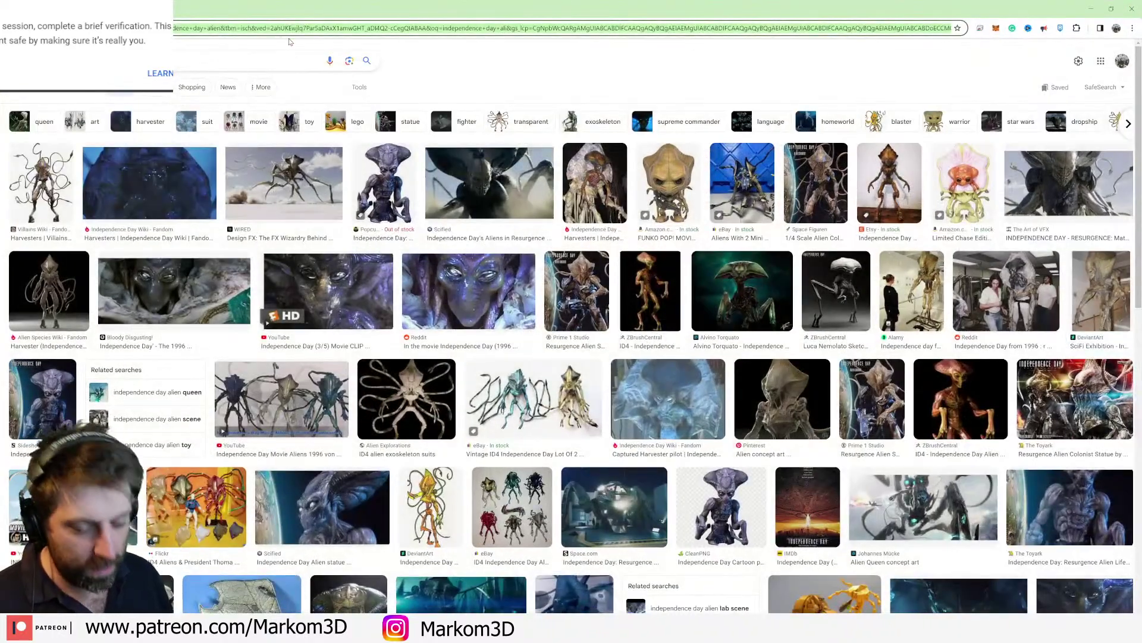
{"action": "type", "text": "bl"}
{"action": "key", "text": "Return"}
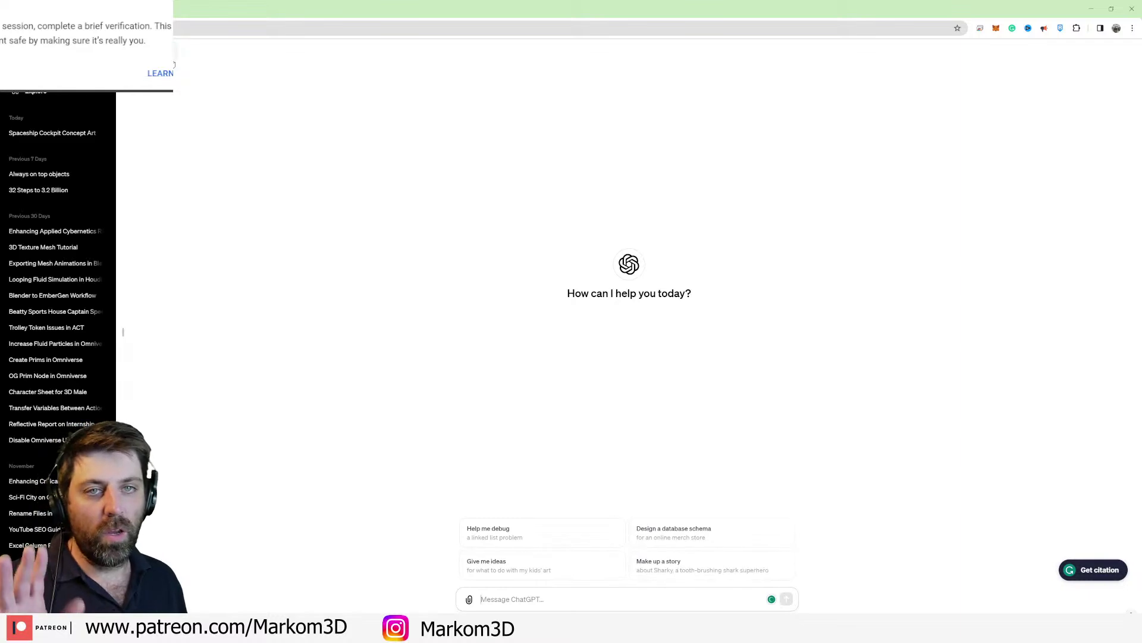
{"action": "left_click", "coordinate": [64, 135]}
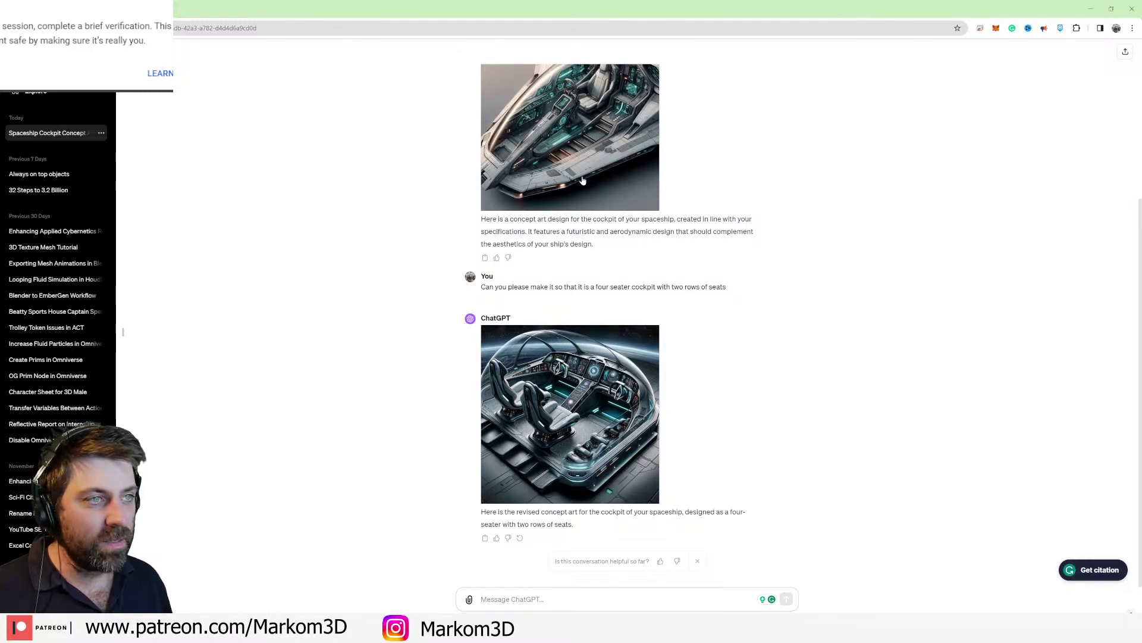
{"action": "scroll", "coordinate": [583, 180], "scroll_direction": "up", "scroll_amount": 3}
{"action": "left_click", "coordinate": [538, 117]}
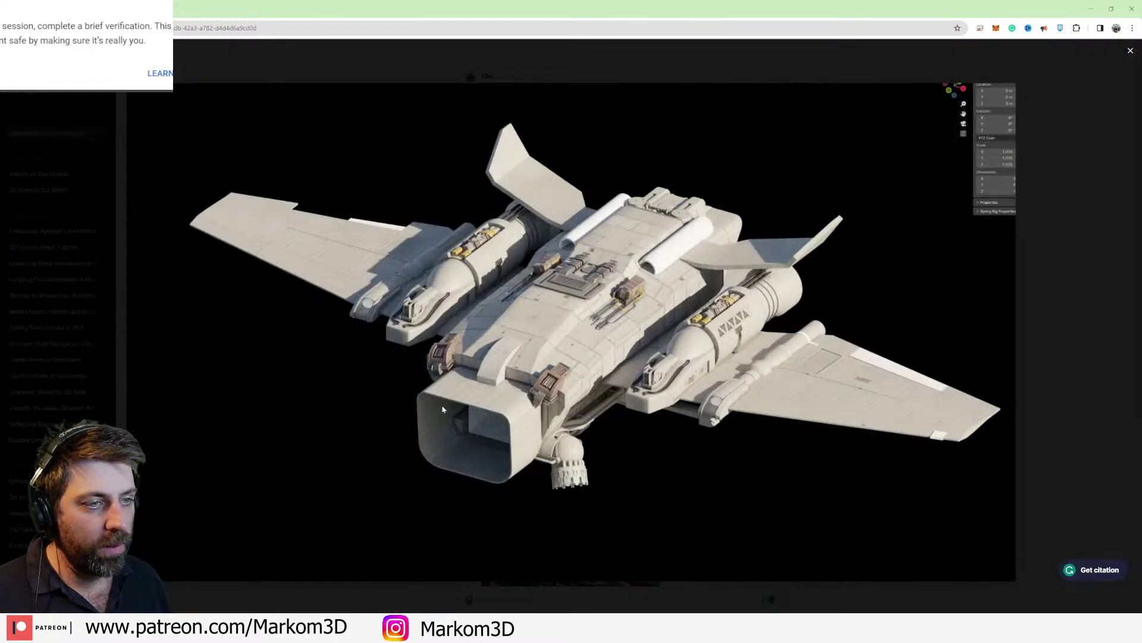
Step: Examine the single-seat cockpit concept art at full size and the four-seater version further down the conversation
{"action": "left_click", "coordinate": [1132, 51]}
{"action": "left_click", "coordinate": [576, 354]}
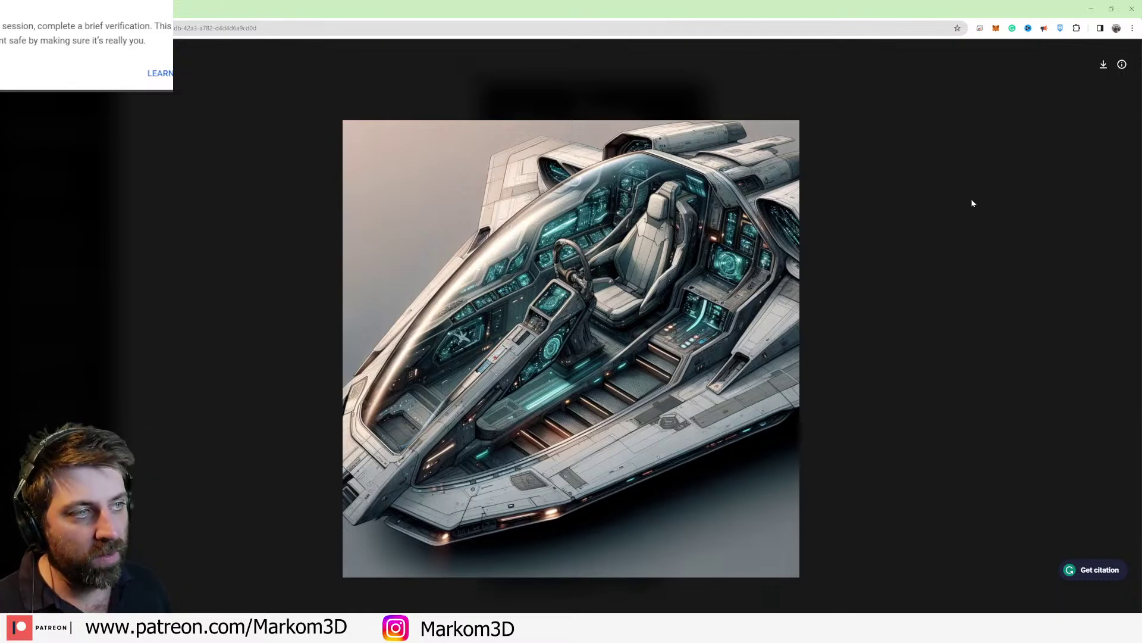
{"action": "left_click", "coordinate": [17, 68]}
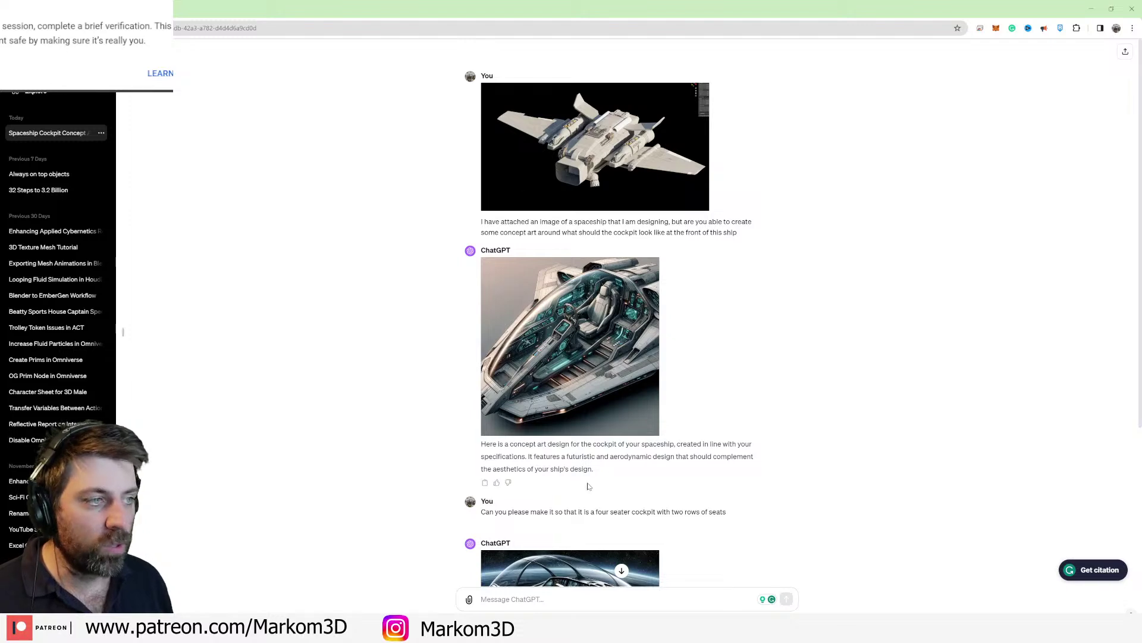
{"action": "scroll", "coordinate": [587, 487], "scroll_direction": "down", "scroll_amount": 4}
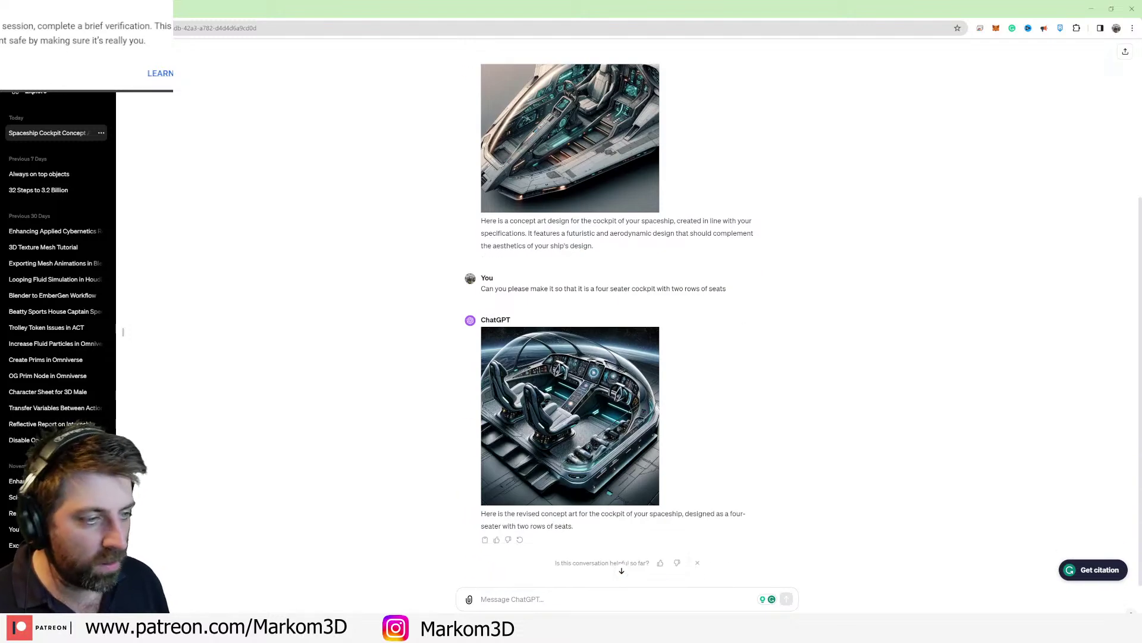
{"action": "scroll", "coordinate": [506, 126], "scroll_direction": "up", "scroll_amount": 2}
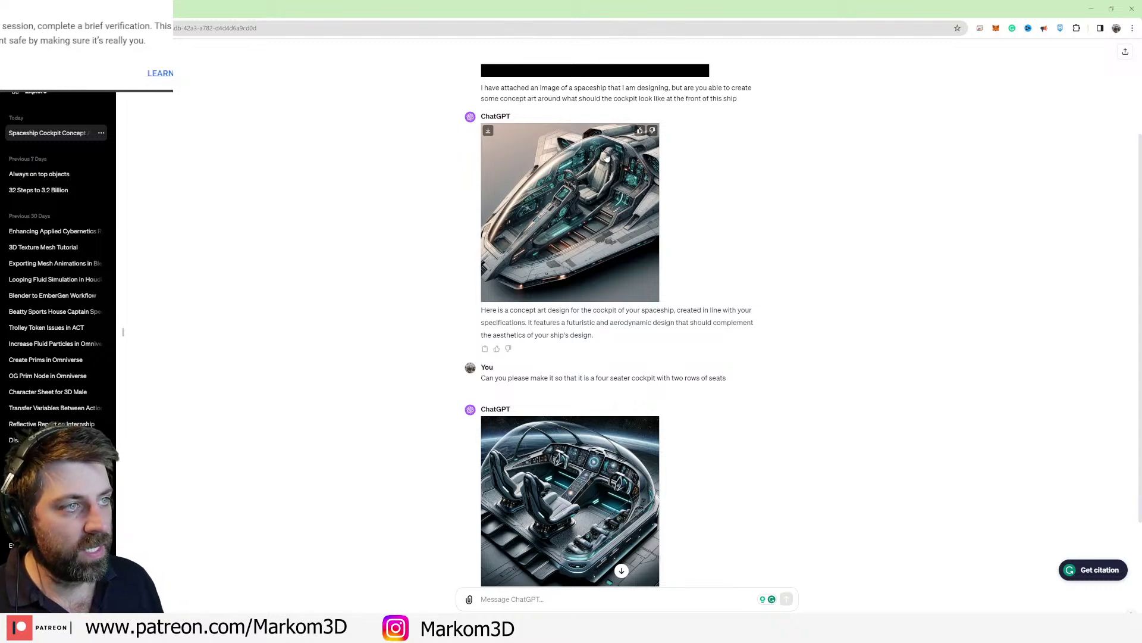
Step: Switch back to Blender and examine the rendered cockpit and where it joins the ship's main body
{"action": "left_click", "coordinate": [1088, 9]}
{"action": "middle_click_drag", "start_coordinate": [440, 254], "coordinate": [481, 284]}
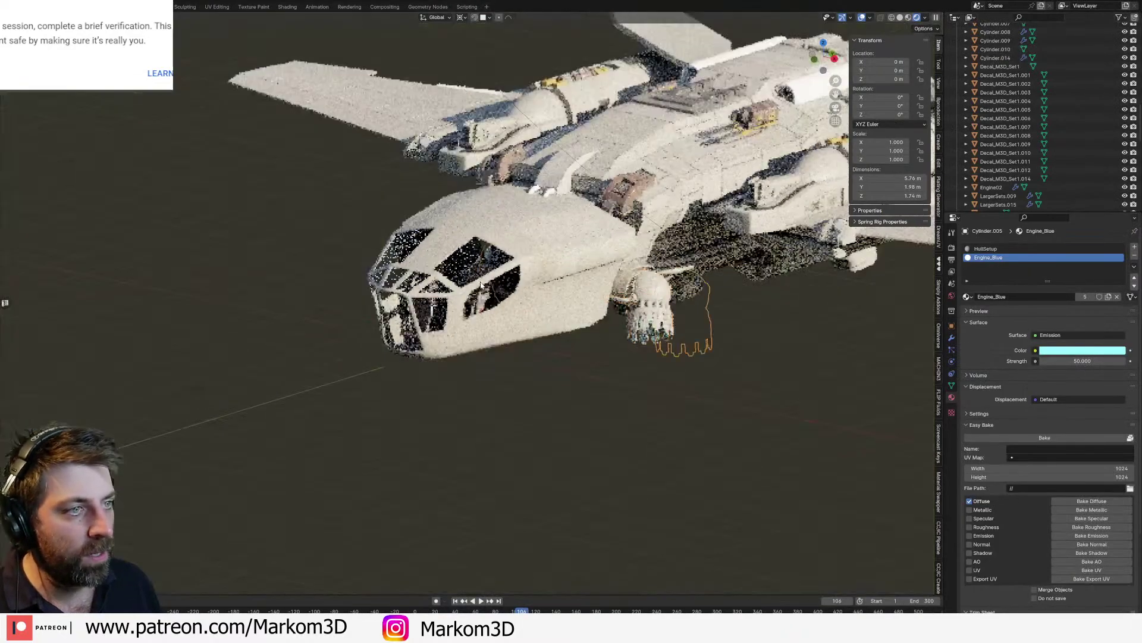
{"action": "scroll", "coordinate": [481, 285], "scroll_direction": "up", "scroll_amount": 1}
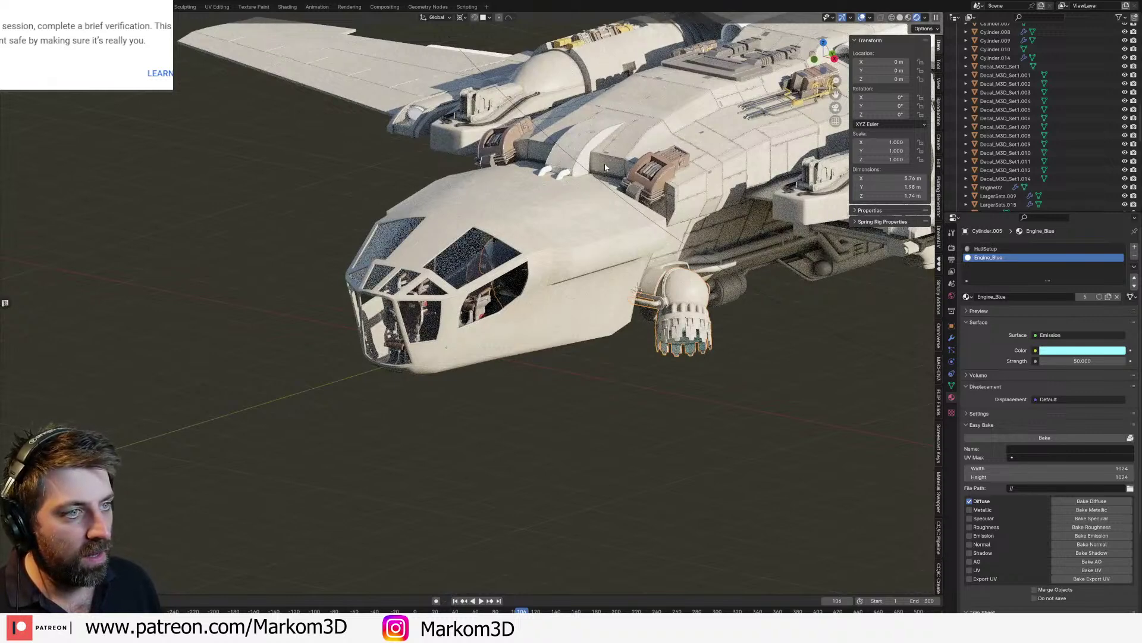
{"action": "scroll", "coordinate": [527, 207], "scroll_direction": "down", "scroll_amount": 1}
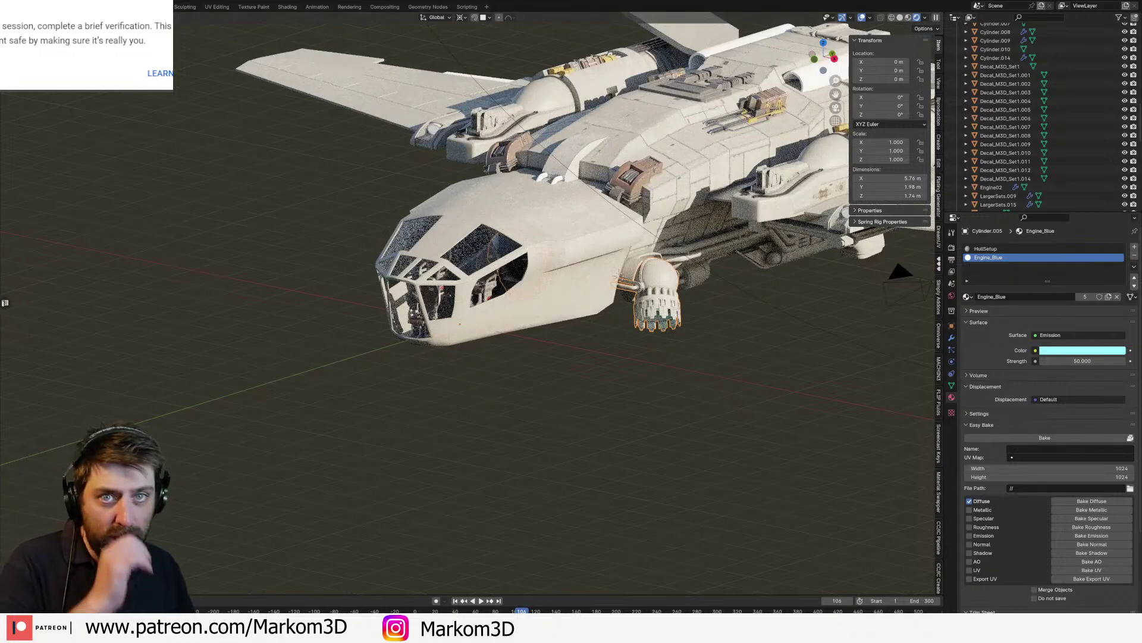
Step: Open the Asset Browser beside a solid-shaded 3D viewport and show the Kitbash Markom3D 4 catalog
{"action": "left_click_drag", "start_coordinate": [2, 13], "coordinate": [381, 27]}
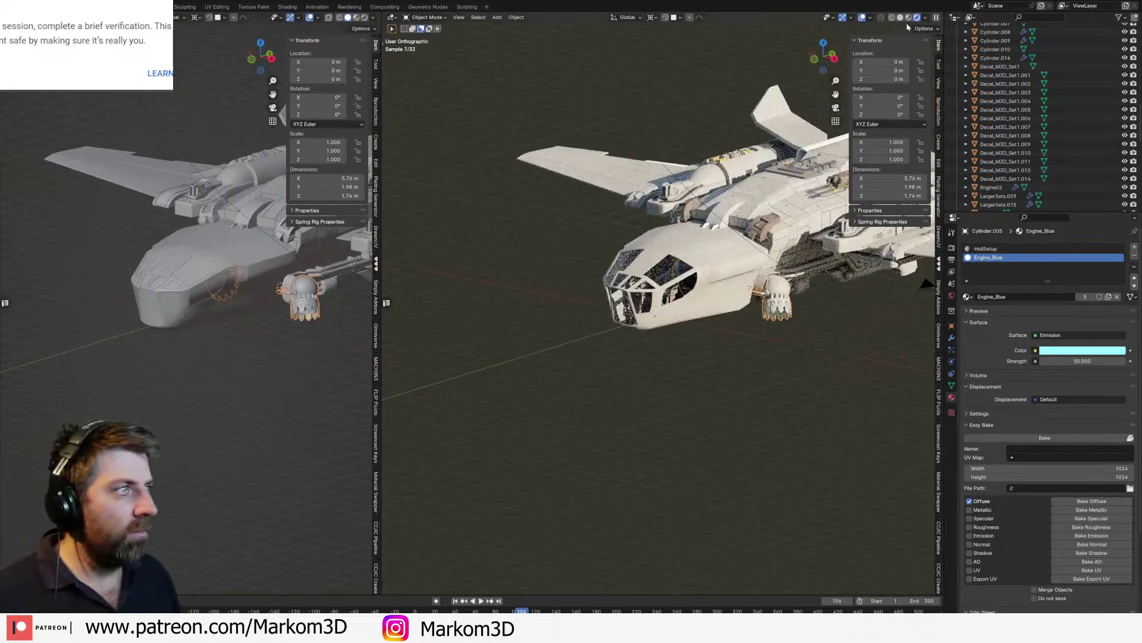
{"action": "key", "text": "z"}
{"action": "left_click", "coordinate": [10, 18]}
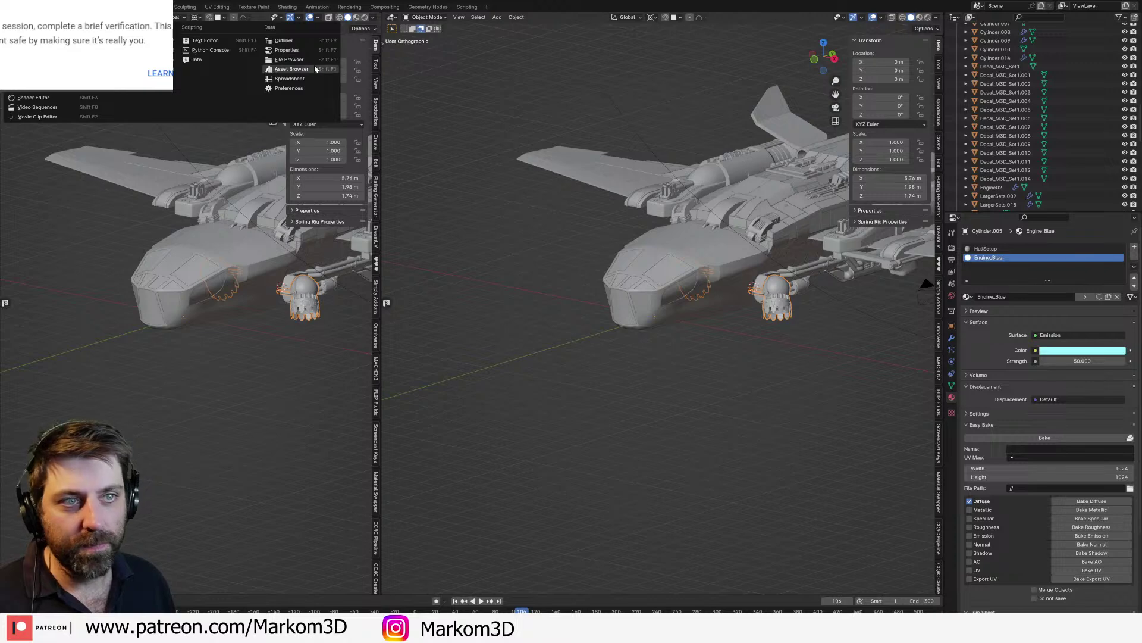
{"action": "left_click", "coordinate": [291, 69]}
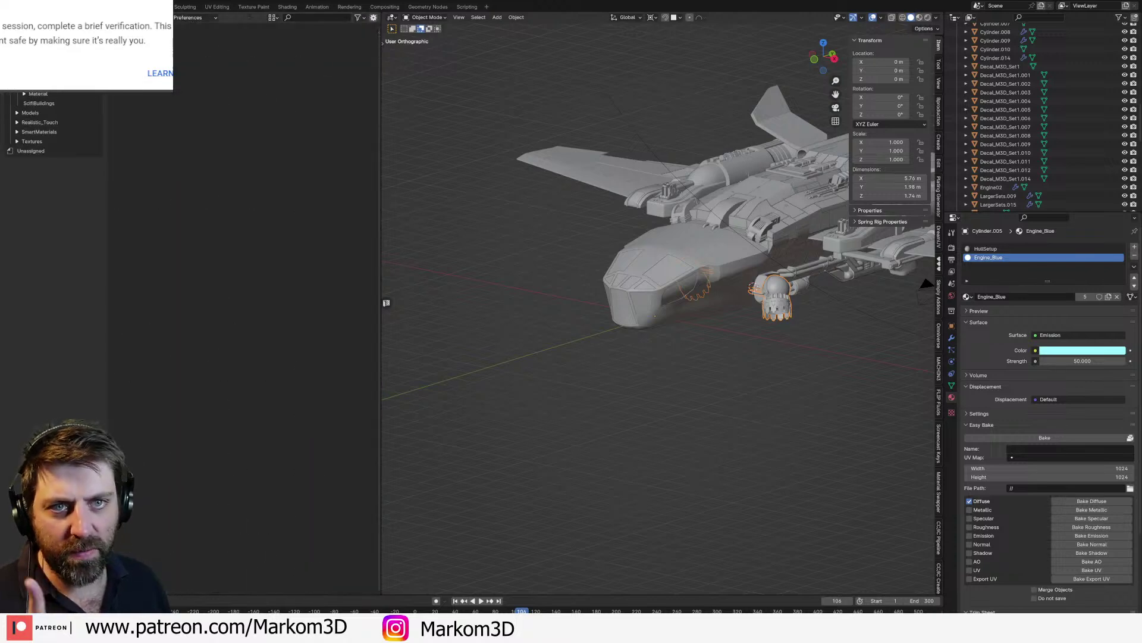
{"action": "left_click", "coordinate": [34, 95]}
{"action": "left_click", "coordinate": [34, 84]}
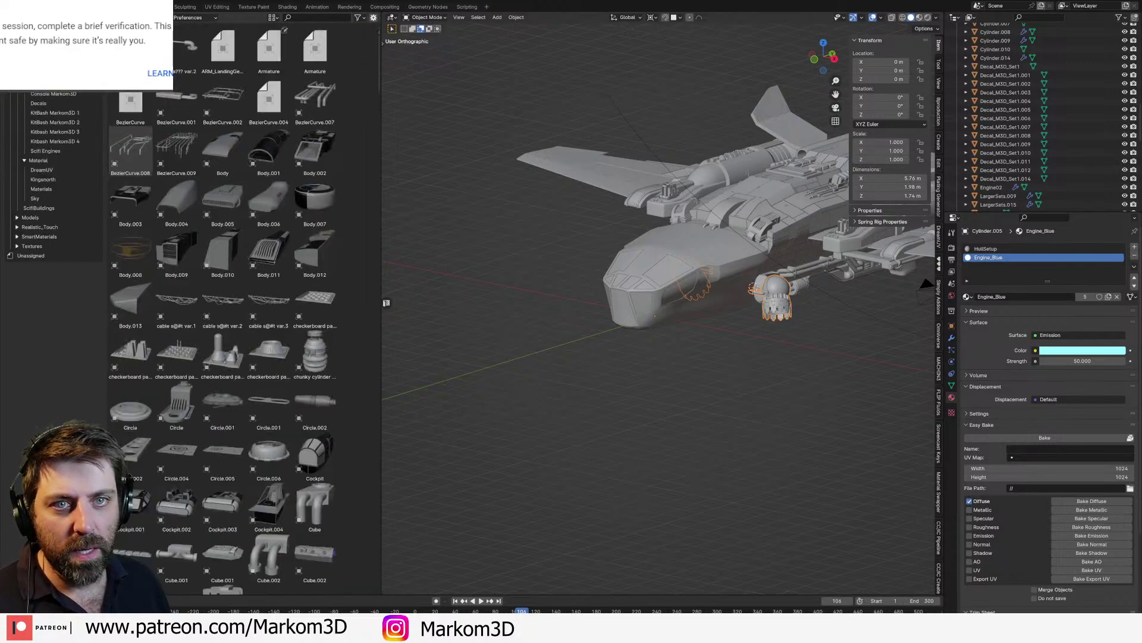
{"action": "left_click", "coordinate": [57, 143]}
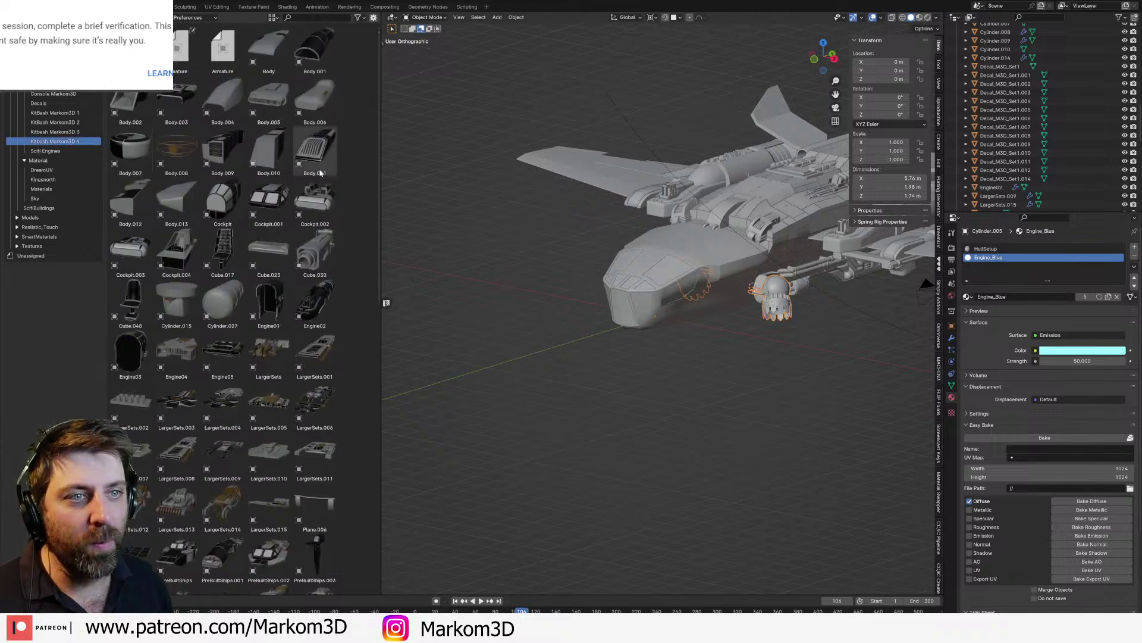
Step: Add the vented Body.011 asset to the rear of the cockpit roof and begin scaling it
{"action": "middle_click_drag", "start_coordinate": [428, 235], "coordinate": [774, 285]}
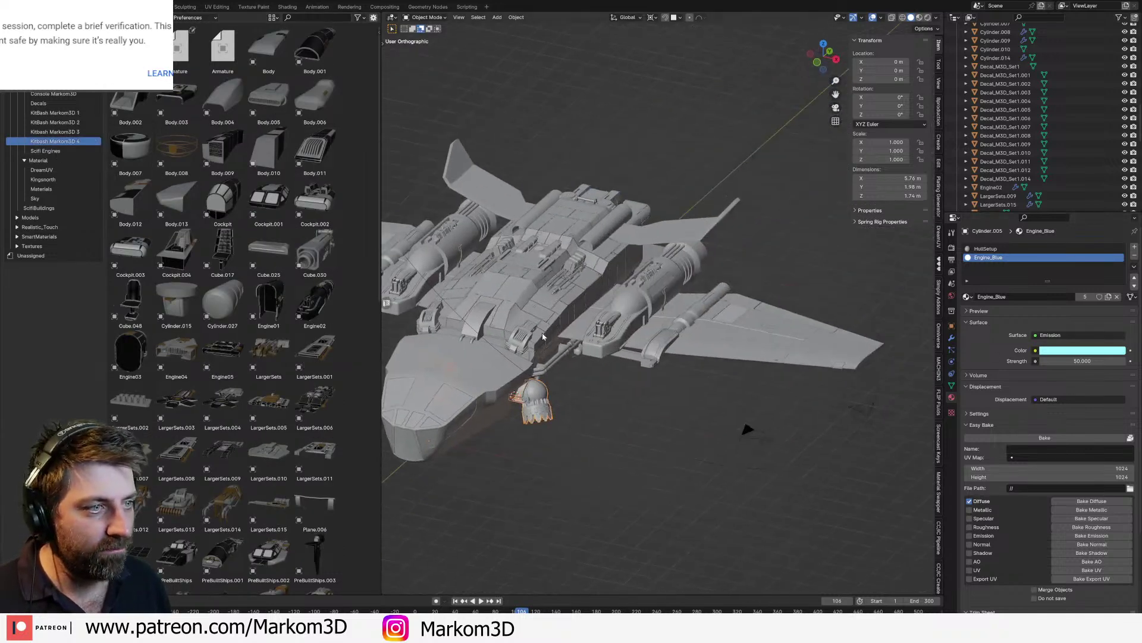
{"action": "scroll", "coordinate": [543, 336], "scroll_direction": "up", "scroll_amount": 5}
{"action": "middle_click_drag", "start_coordinate": [575, 248], "coordinate": [547, 207], "text": "shift"}
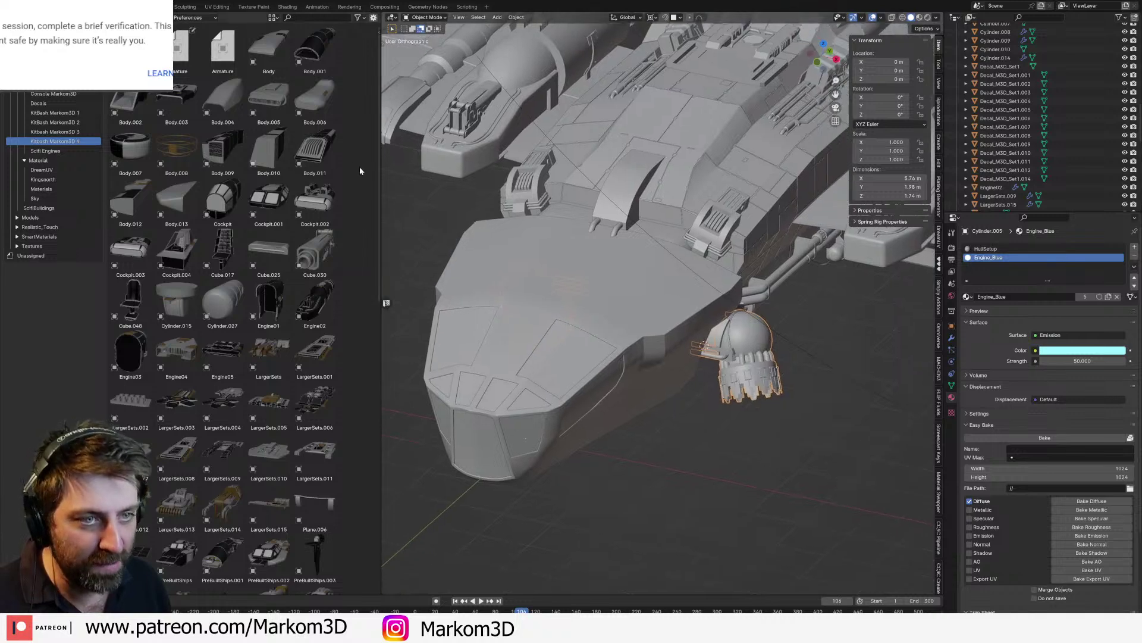
{"action": "left_click_drag", "start_coordinate": [315, 150], "coordinate": [637, 256]}
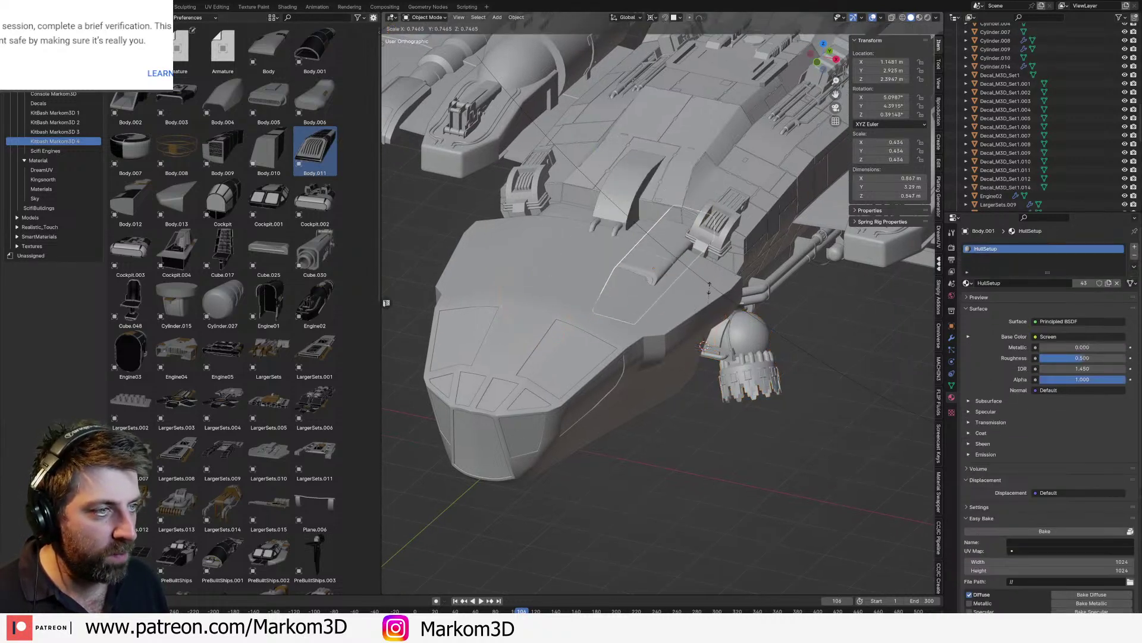
Step: Change the transform pivot point so that parts scale around themselves instead of the 3D cursor
{"action": "left_click", "coordinate": [654, 19]}
{"action": "left_click", "coordinate": [678, 58]}
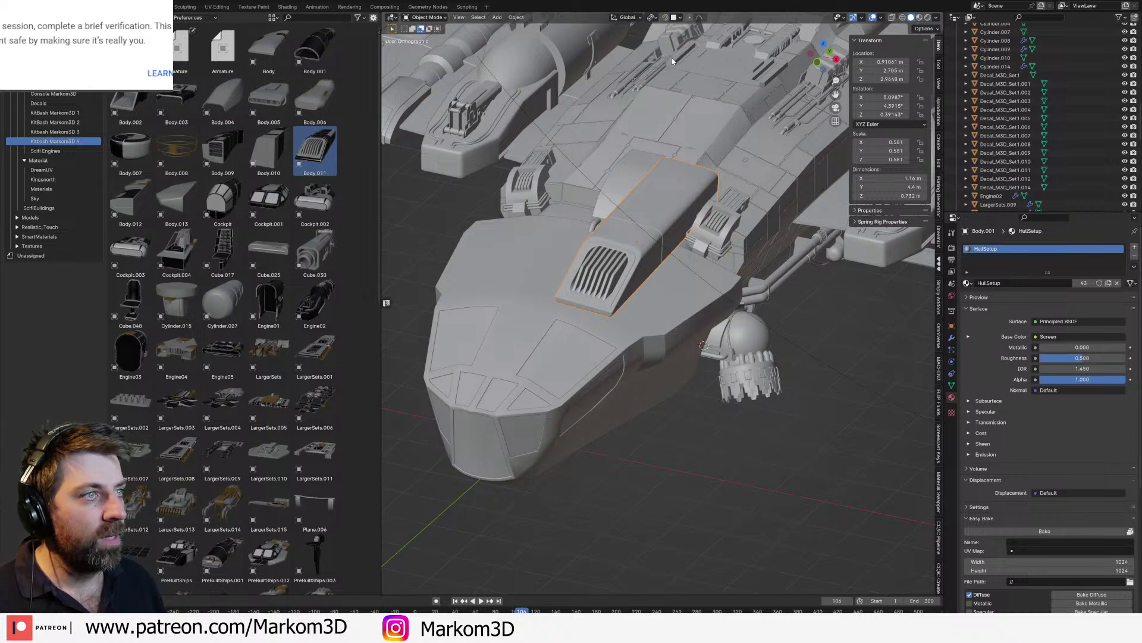
{"action": "left_click", "coordinate": [653, 18]}
{"action": "left_click", "coordinate": [663, 67]}
Step: Scale the vented part to about 0.27 and place it in top view at the cockpit's rear edge, beside the central fin
{"action": "key", "text": "s"}
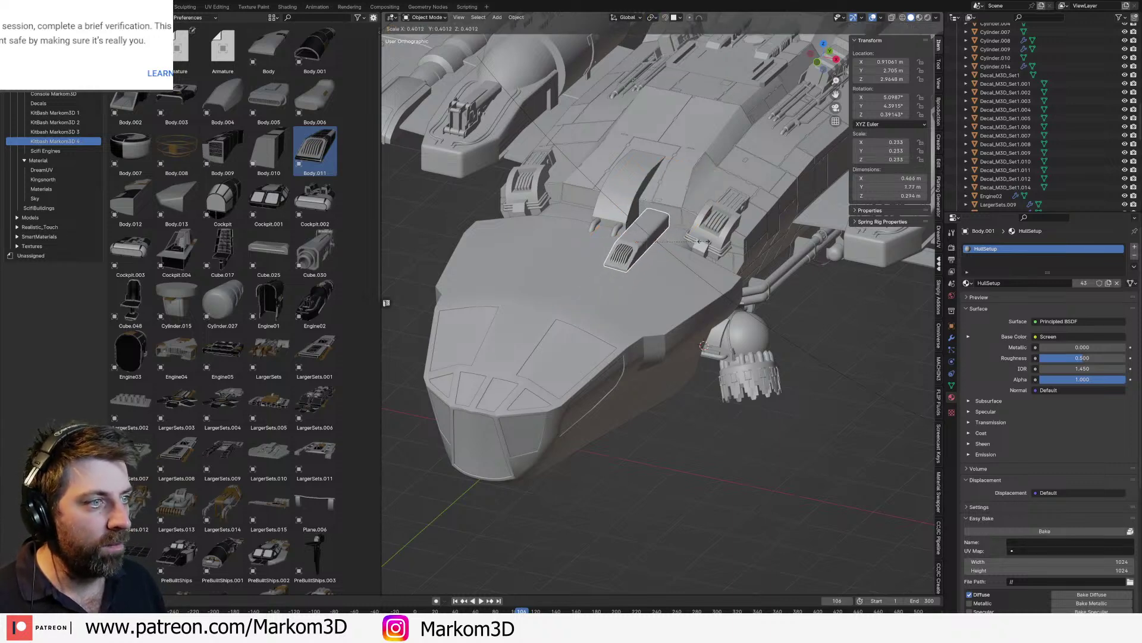
{"action": "left_click", "coordinate": [695, 213]}
{"action": "middle_click_drag", "start_coordinate": [695, 213], "coordinate": [703, 244]}
{"action": "key", "text": "KP_7"}
{"action": "key", "text": "g"}
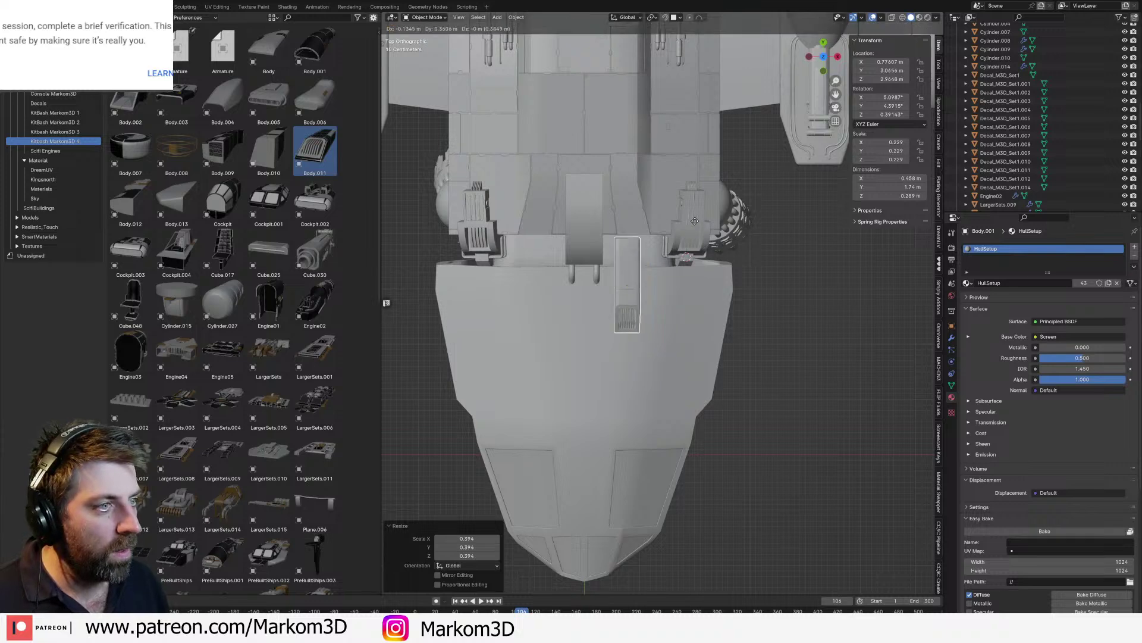
{"action": "left_click", "coordinate": [717, 250]}
{"action": "key", "text": "s"}
{"action": "left_click", "coordinate": [738, 245]}
{"action": "key", "text": "g"}
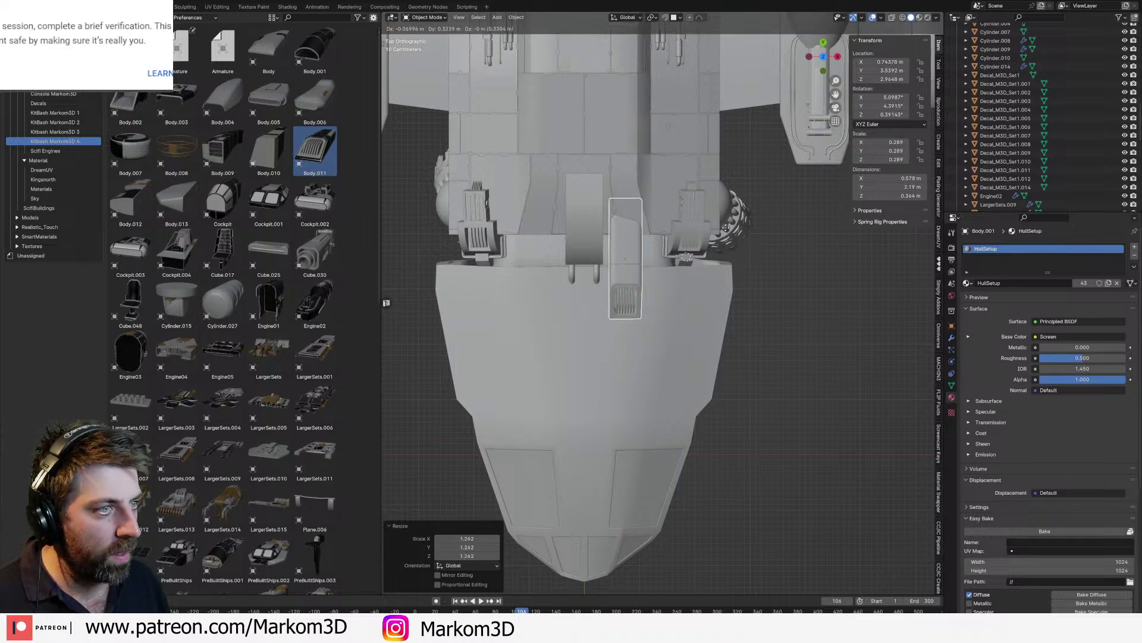
{"action": "left_click", "coordinate": [732, 230]}
{"action": "key", "text": "s"}
{"action": "left_click", "coordinate": [728, 239]}
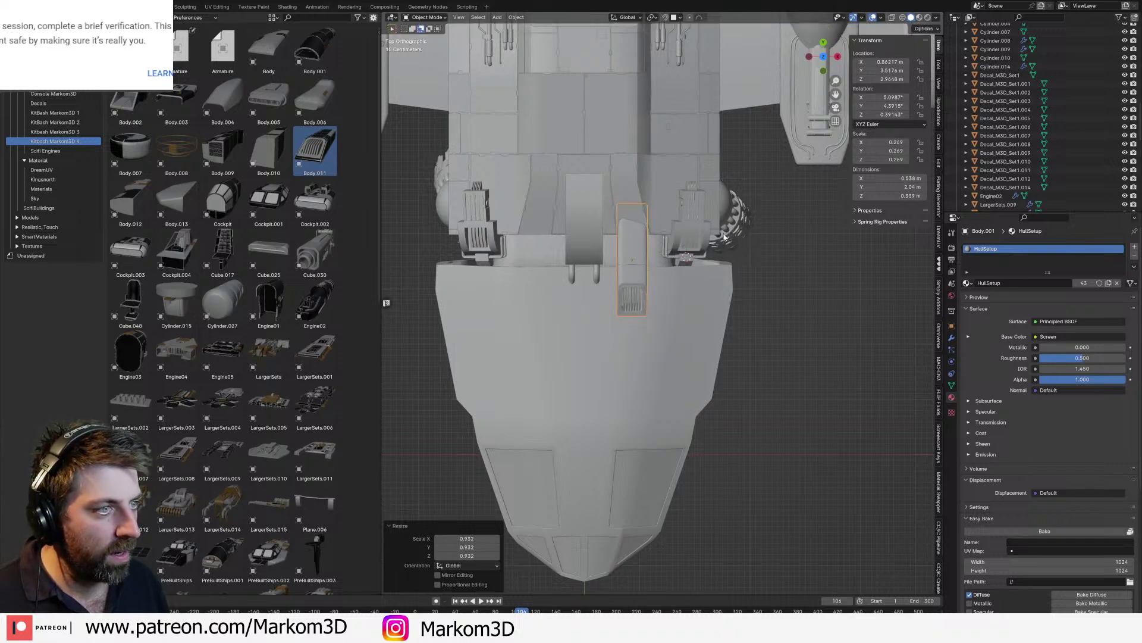
Step: In side view, lower the vented part vertically by about 0.08 m onto the cockpit roof
{"action": "middle_click_drag", "start_coordinate": [728, 239], "coordinate": [661, 184]}
{"action": "scroll", "coordinate": [685, 225], "scroll_direction": "up", "scroll_amount": 5}
{"action": "key", "text": "KP_3"}
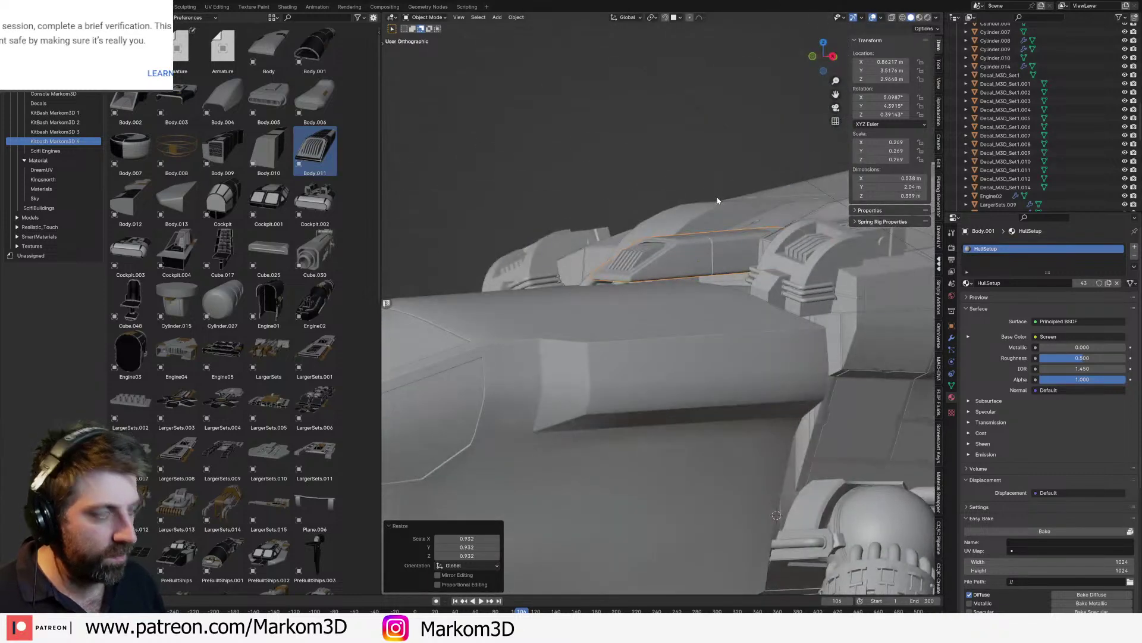
{"action": "scroll", "coordinate": [717, 201], "scroll_direction": "down", "scroll_amount": 1}
{"action": "key", "text": "g"}
{"action": "key", "text": "z"}
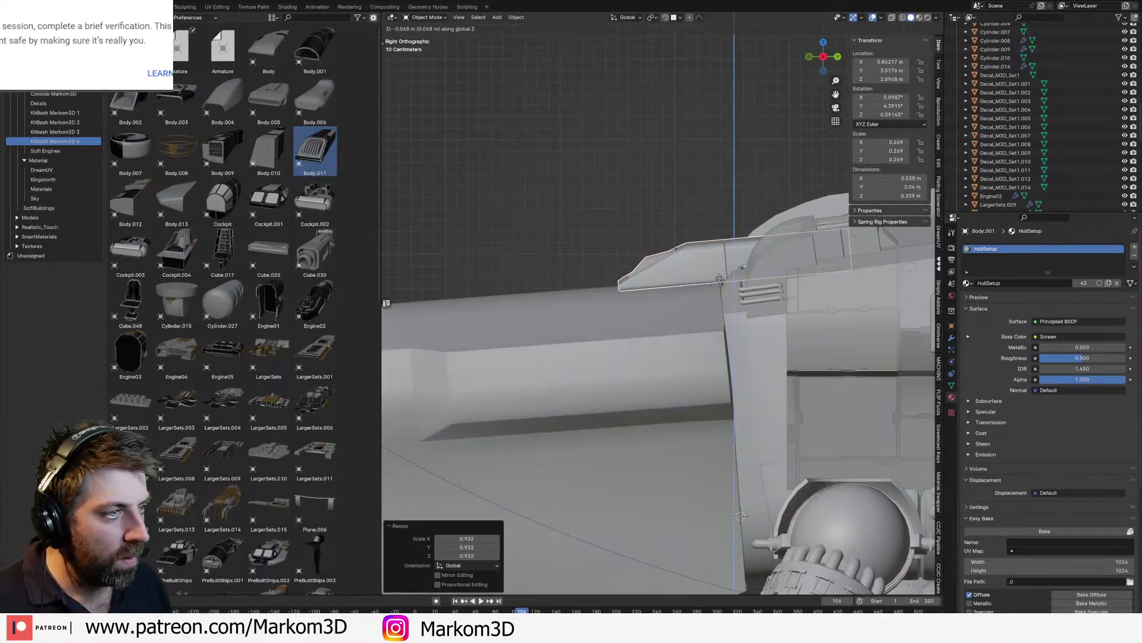
{"action": "left_click", "coordinate": [717, 208]}
Step: Try rotating the vented part by about -4° in front view to follow the roof's slope, and undo the rotation
{"action": "middle_click_drag", "start_coordinate": [616, 264], "coordinate": [707, 269]}
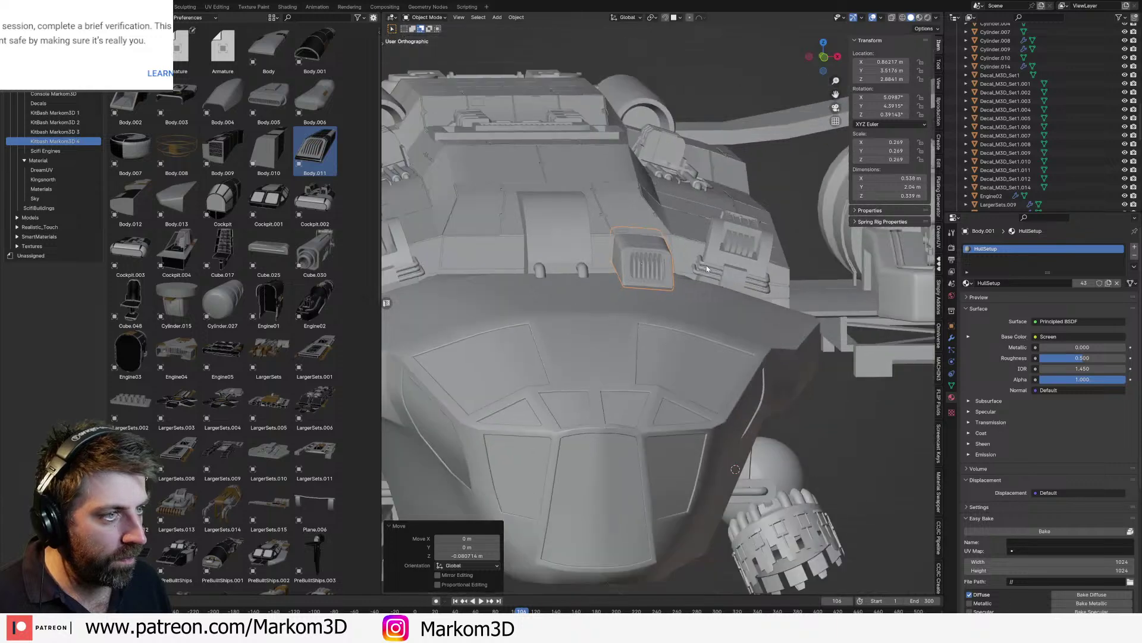
{"action": "key", "text": "KP_1"}
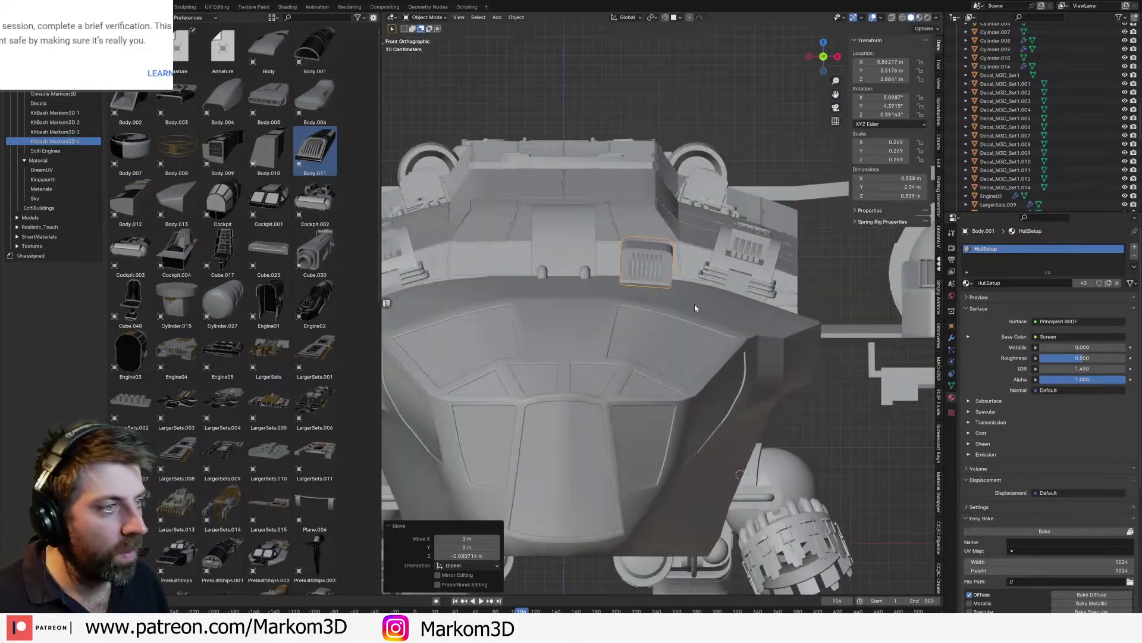
{"action": "key", "text": "r"}
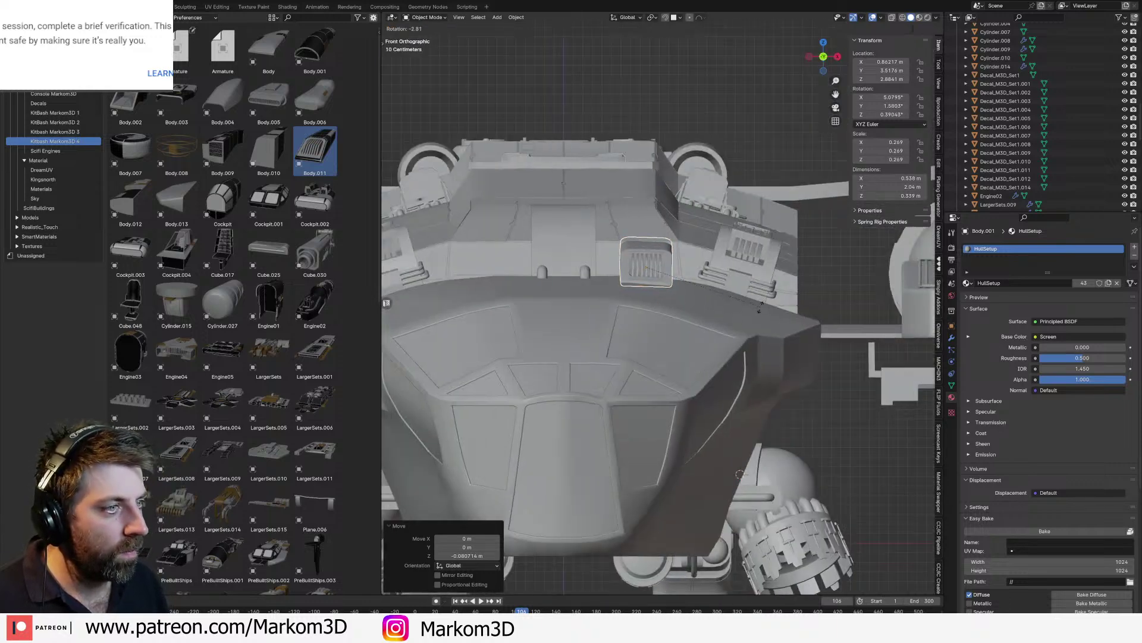
{"action": "left_click", "coordinate": [762, 306]}
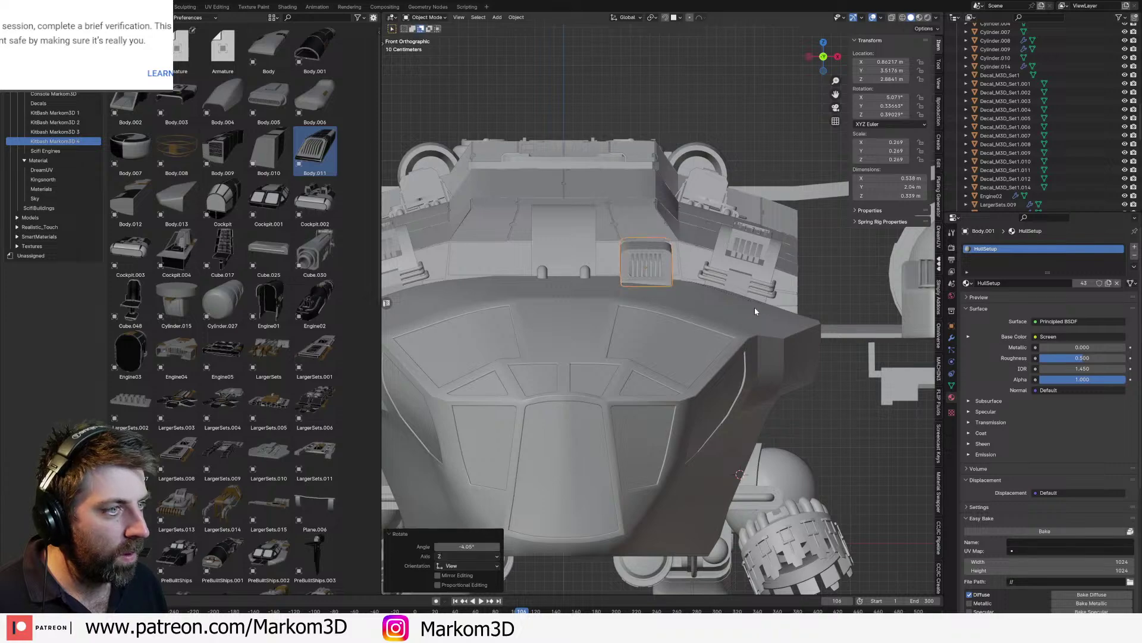
{"action": "middle_click_drag", "start_coordinate": [755, 307], "coordinate": [737, 323]}
{"action": "key", "text": "ctrl+z"}
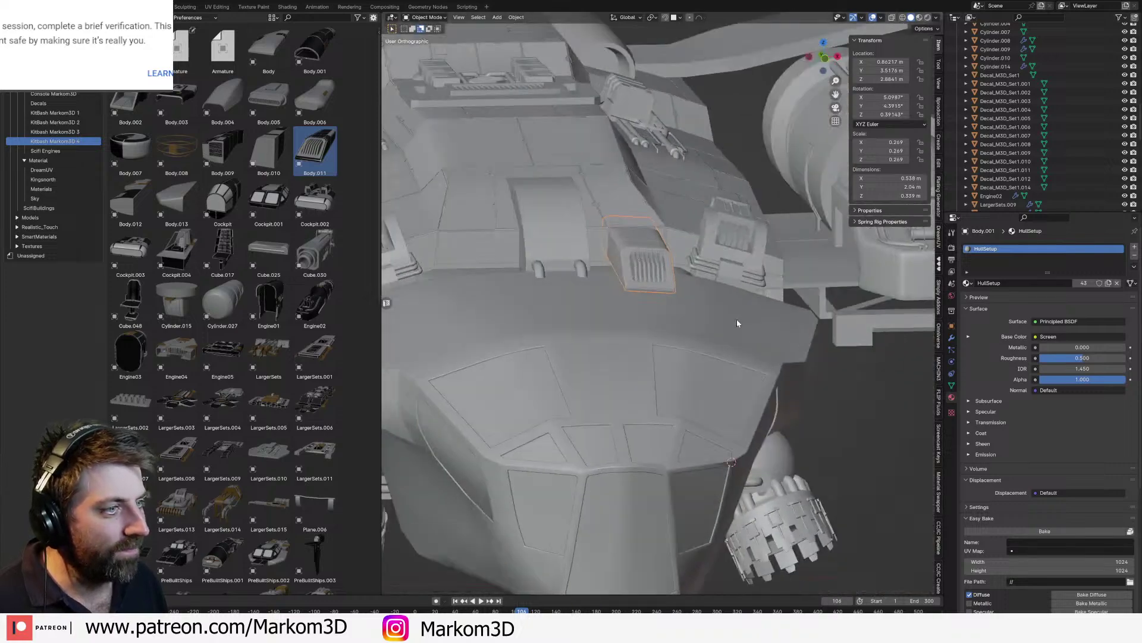
Step: Delete the vented Body.011 part from the cockpit roof
{"action": "scroll", "coordinate": [653, 291], "scroll_direction": "down", "scroll_amount": 2}
{"action": "middle_click_drag", "start_coordinate": [653, 292], "coordinate": [579, 335]}
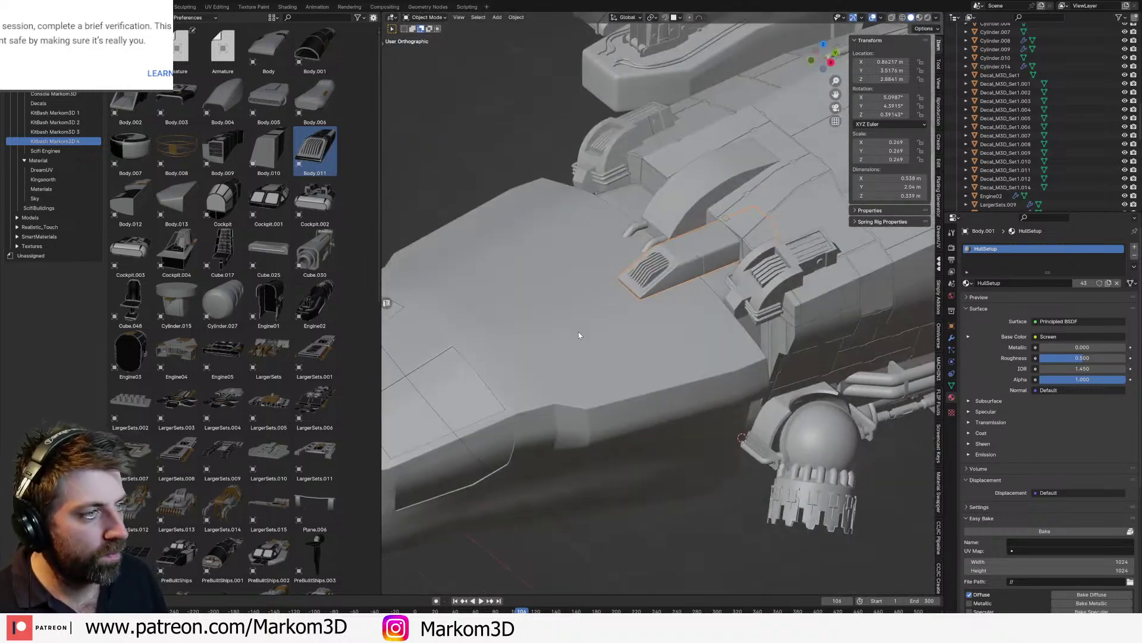
{"action": "key", "text": "Delete"}
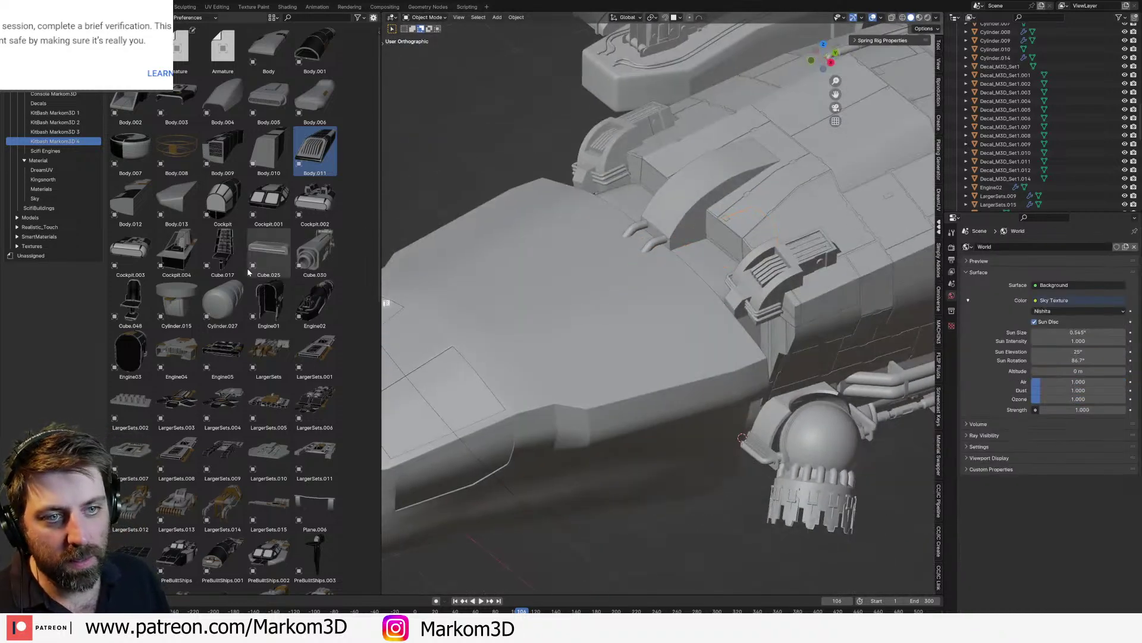
Step: Find a long SmallGreebles part with a raised housing in the asset catalog and add it to the cockpit roof
{"action": "scroll", "coordinate": [220, 285], "scroll_direction": "down", "scroll_amount": 3}
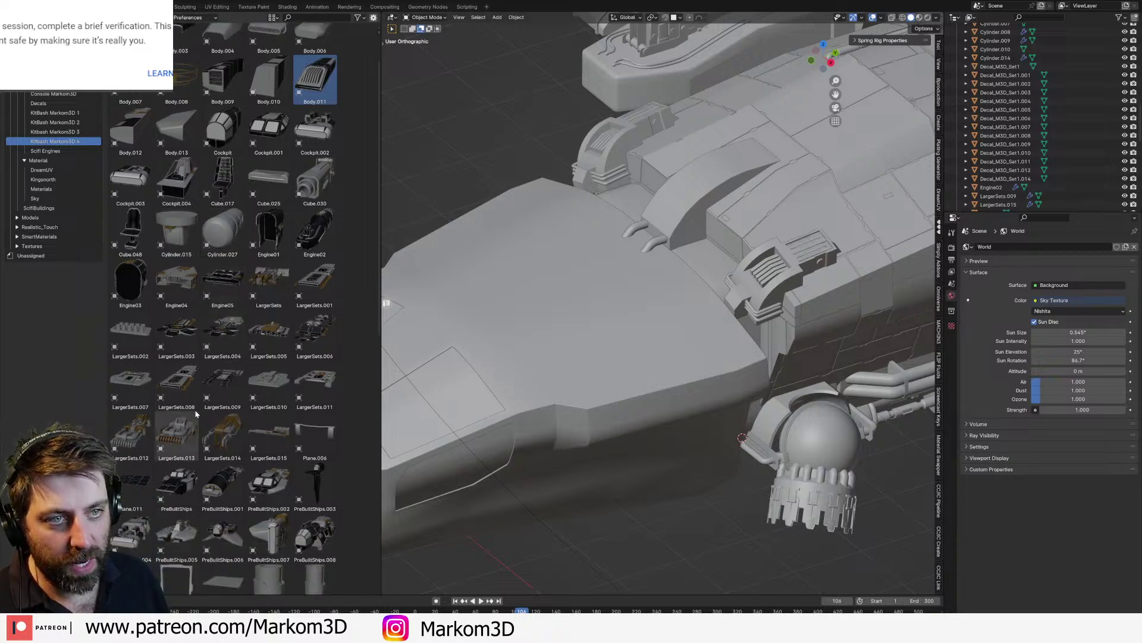
{"action": "scroll", "coordinate": [195, 414], "scroll_direction": "down", "scroll_amount": 6}
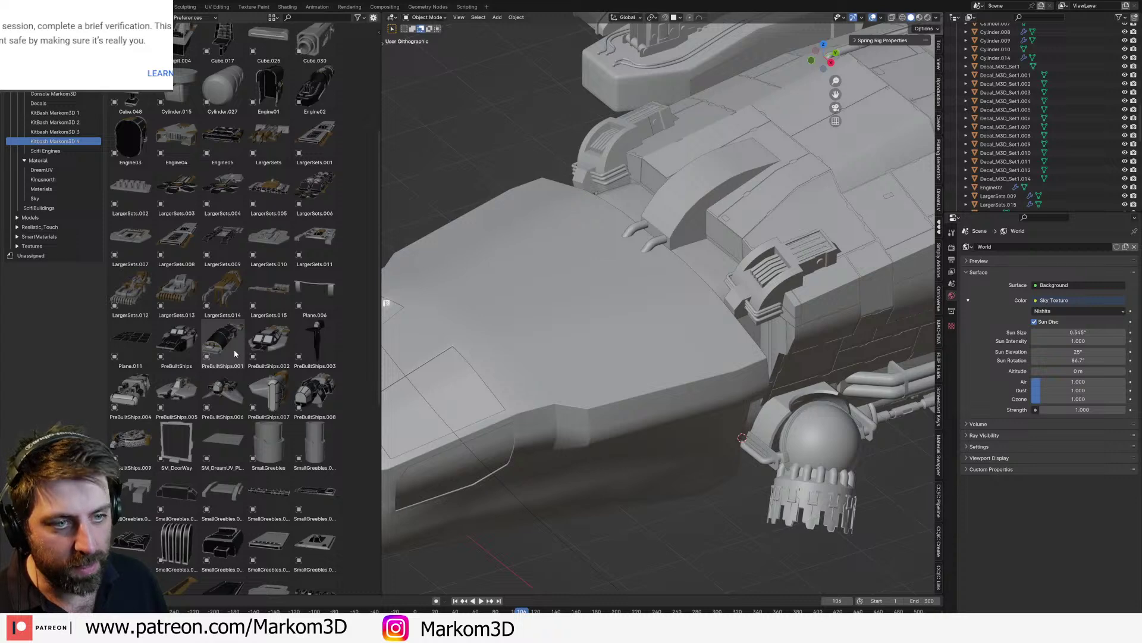
{"action": "scroll", "coordinate": [234, 348], "scroll_direction": "down", "scroll_amount": 15}
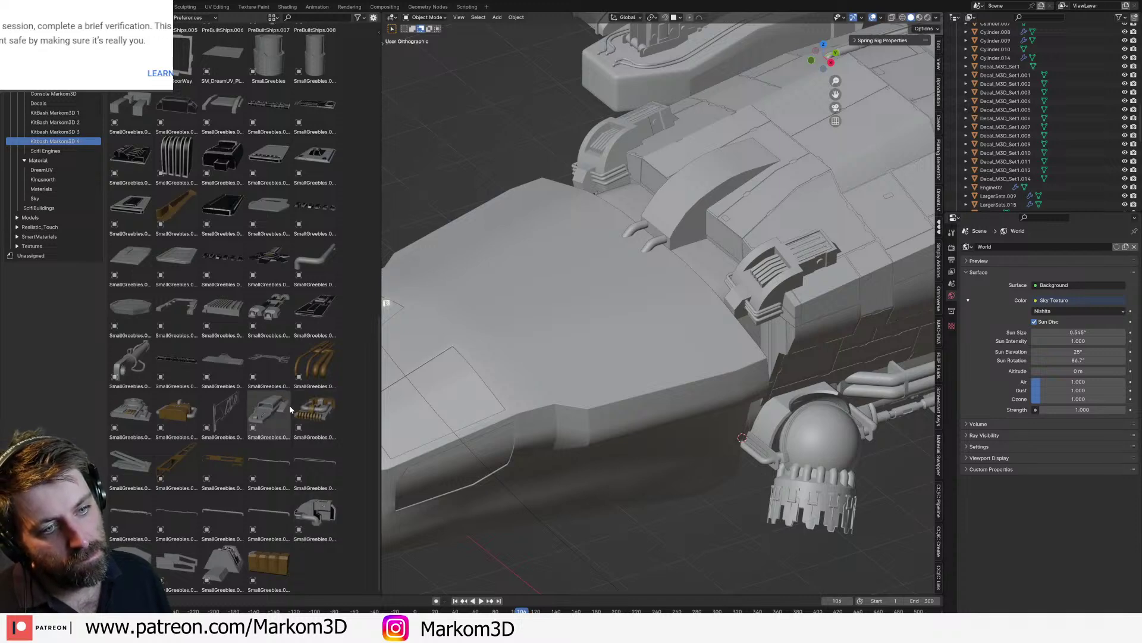
{"action": "left_click_drag", "start_coordinate": [269, 413], "coordinate": [592, 314]}
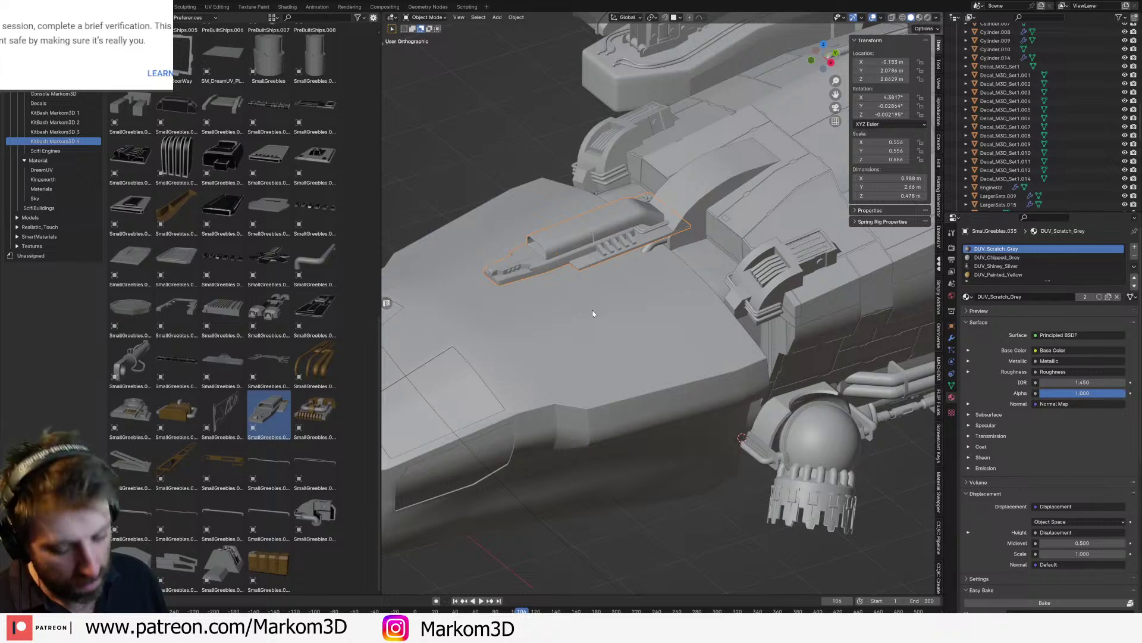
Step: Reset the greeble part's location and position it in side view on the rear cockpit roof, at about Y 2.09 m and Z 2.59 m
{"action": "key", "text": "alt+g"}
{"action": "key", "text": "KP_3"}
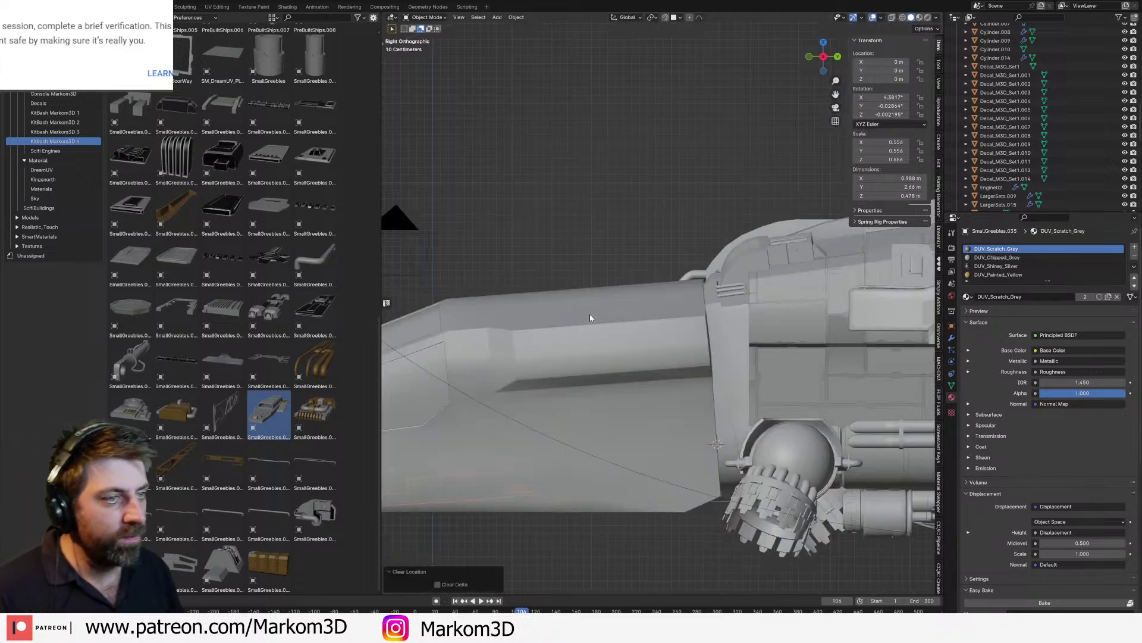
{"action": "key", "text": "g"}
{"action": "left_click", "coordinate": [753, 115]}
{"action": "middle_click_drag", "start_coordinate": [584, 345], "coordinate": [656, 359]}
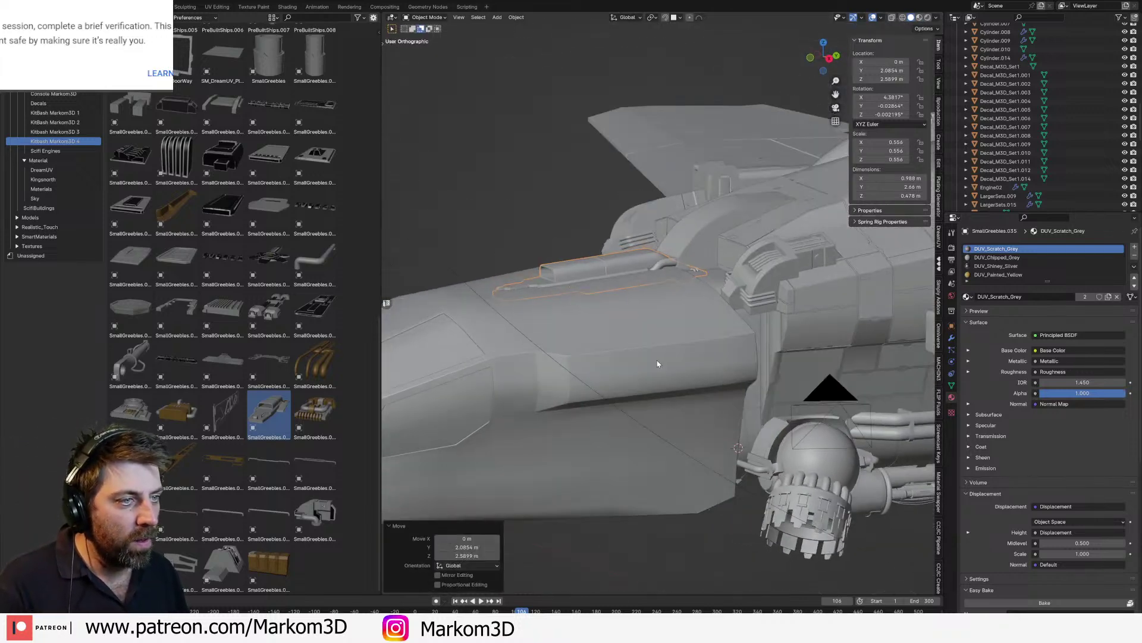
Step: Scale the long greeble on the cockpit roof to about 0.689 and raise it to about Z 2.68 m
{"action": "scroll", "coordinate": [657, 360], "scroll_direction": "up", "scroll_amount": 4}
{"action": "key", "text": "s"}
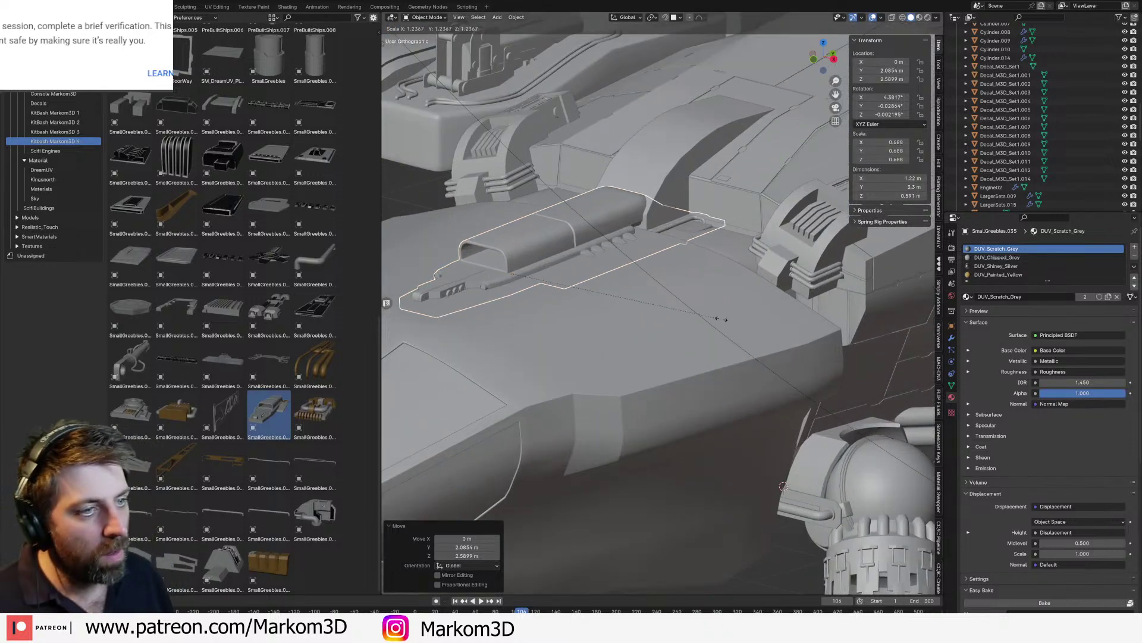
{"action": "left_click", "coordinate": [720, 320]}
{"action": "key", "text": "g"}
{"action": "key", "text": "z"}
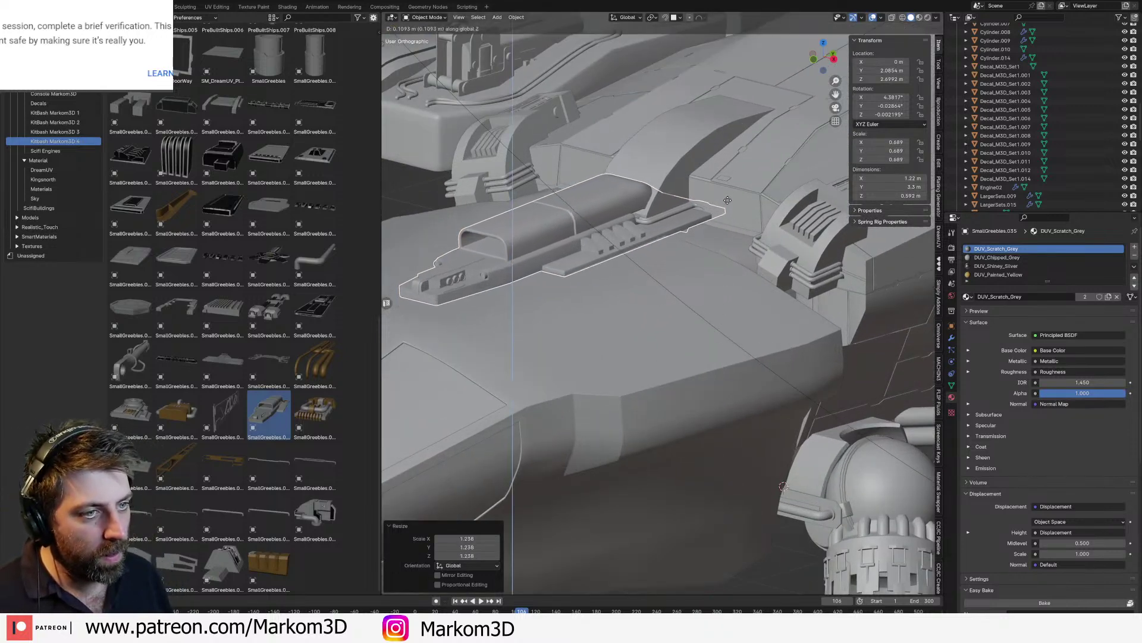
{"action": "left_click", "coordinate": [725, 222]}
{"action": "middle_click_drag", "start_coordinate": [676, 246], "coordinate": [658, 405]}
{"action": "scroll", "coordinate": [720, 345], "scroll_direction": "down", "scroll_amount": 8}
{"action": "scroll", "coordinate": [633, 420], "scroll_direction": "up", "scroll_amount": 6}
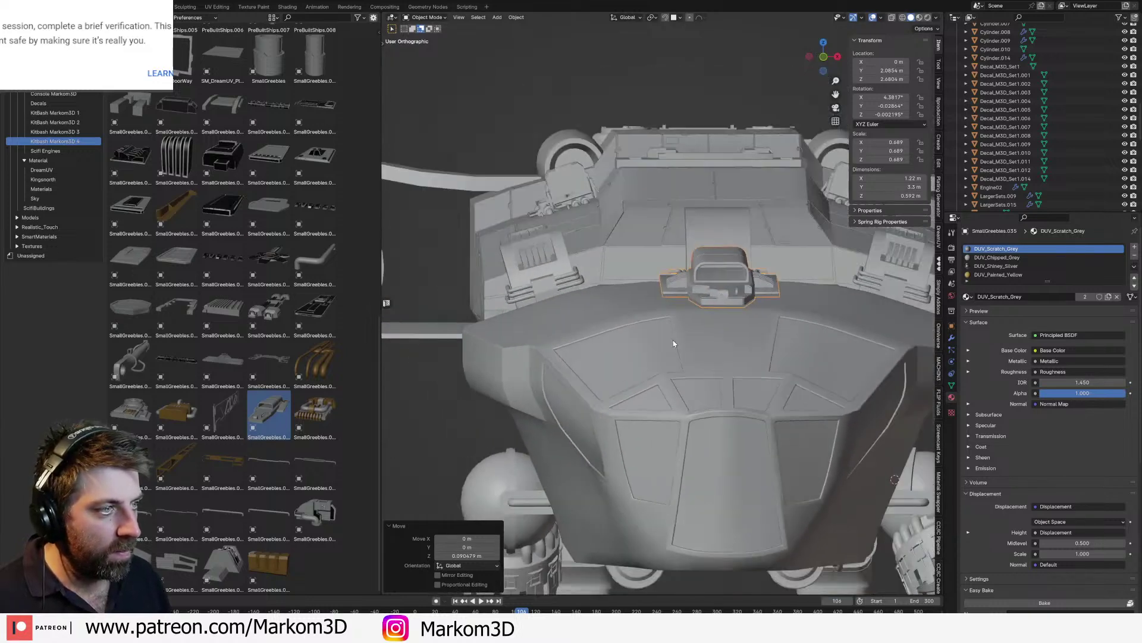
{"action": "middle_click_drag", "start_coordinate": [673, 342], "coordinate": [579, 393]}
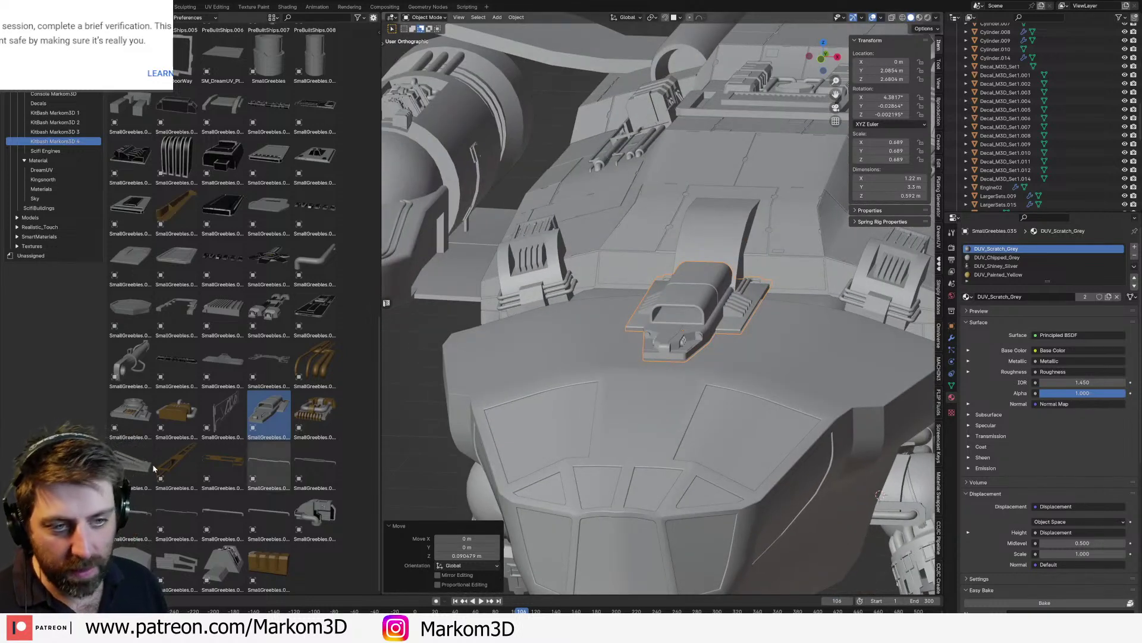
Step: Try a SmallGreebles truss part beside the cockpit with its rotation cleared, and delete it
{"action": "left_click", "coordinate": [225, 415]}
{"action": "middle_click_drag", "start_coordinate": [631, 478], "coordinate": [399, 441]}
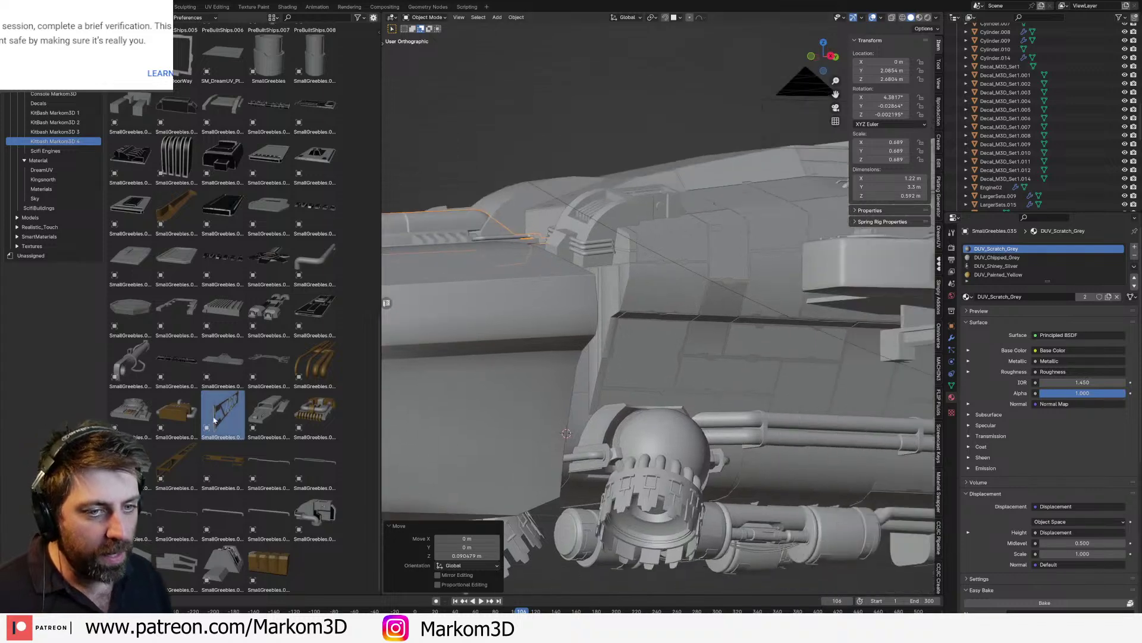
{"action": "left_click_drag", "start_coordinate": [226, 410], "coordinate": [461, 430]}
{"action": "middle_click_drag", "start_coordinate": [535, 431], "coordinate": [582, 373], "text": "shift"}
{"action": "scroll", "coordinate": [582, 373], "scroll_direction": "down", "scroll_amount": 5}
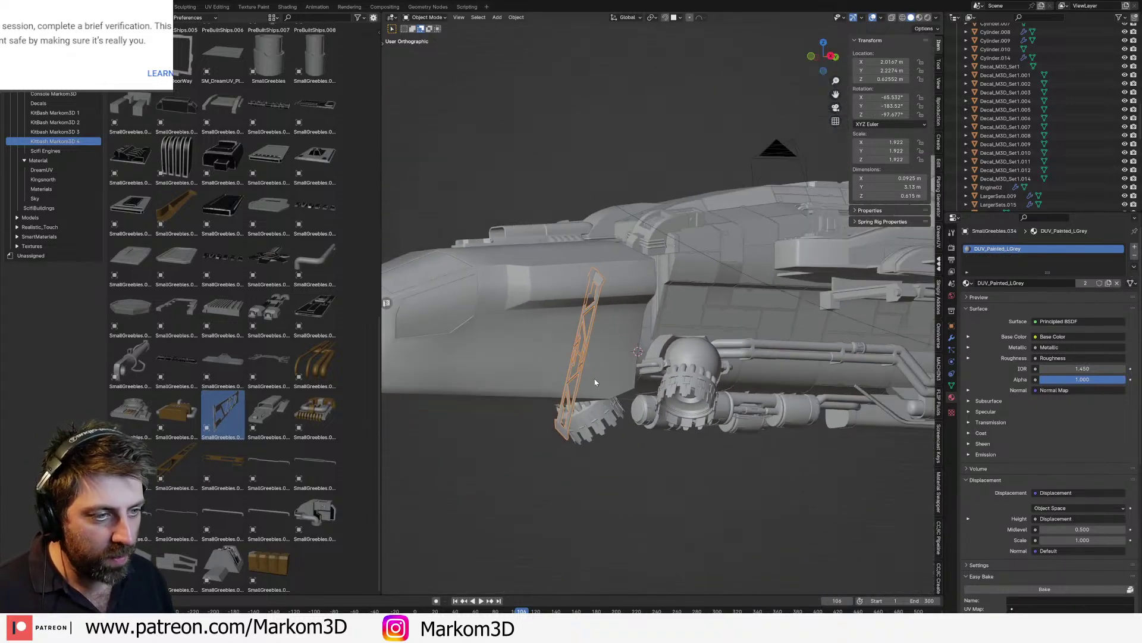
{"action": "key", "text": "alt+r"}
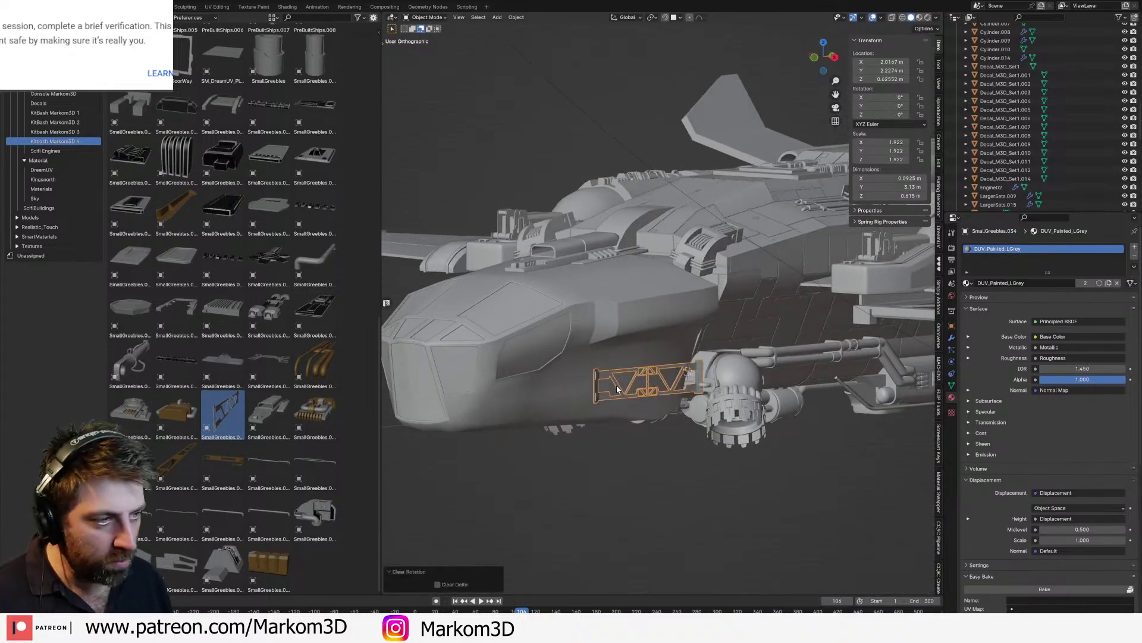
{"action": "middle_click_drag", "start_coordinate": [616, 384], "coordinate": [559, 388]}
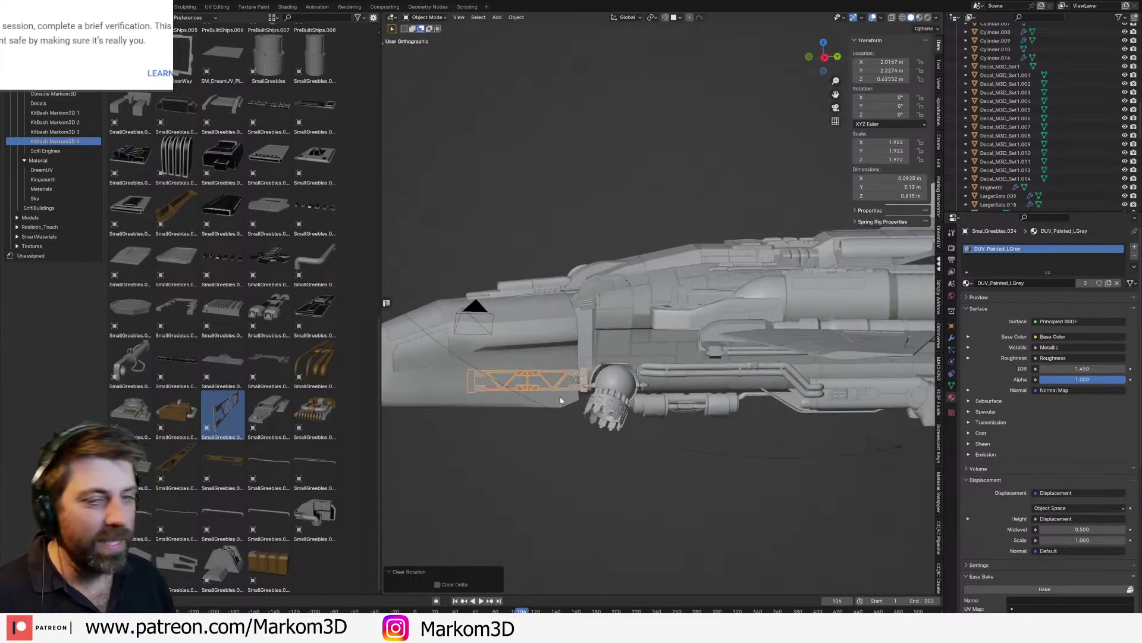
{"action": "key", "text": "Delete"}
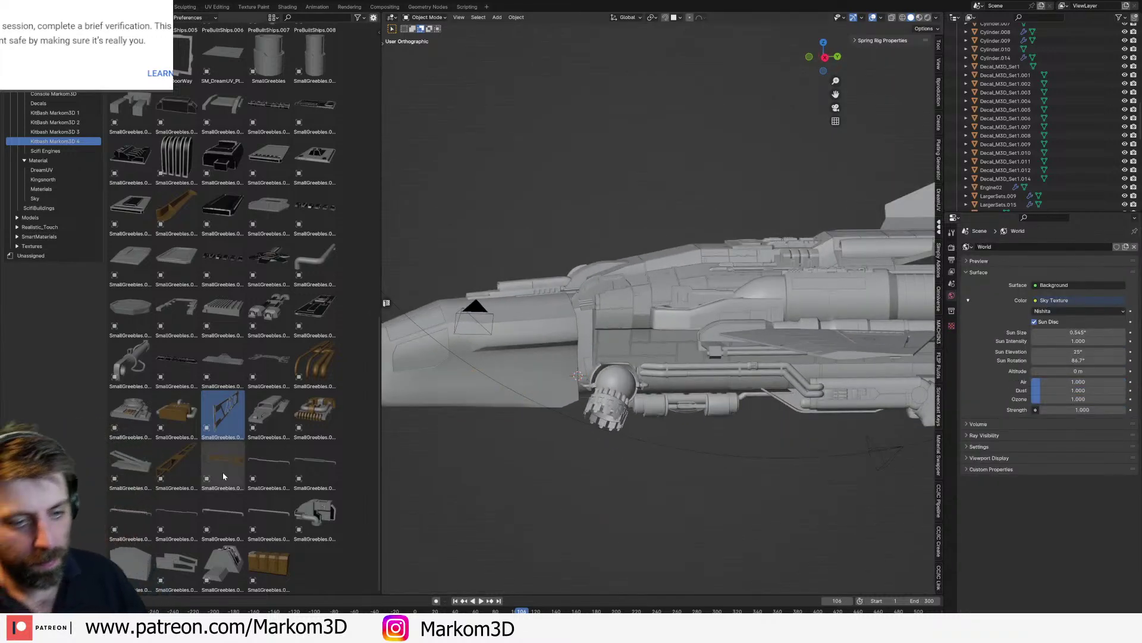
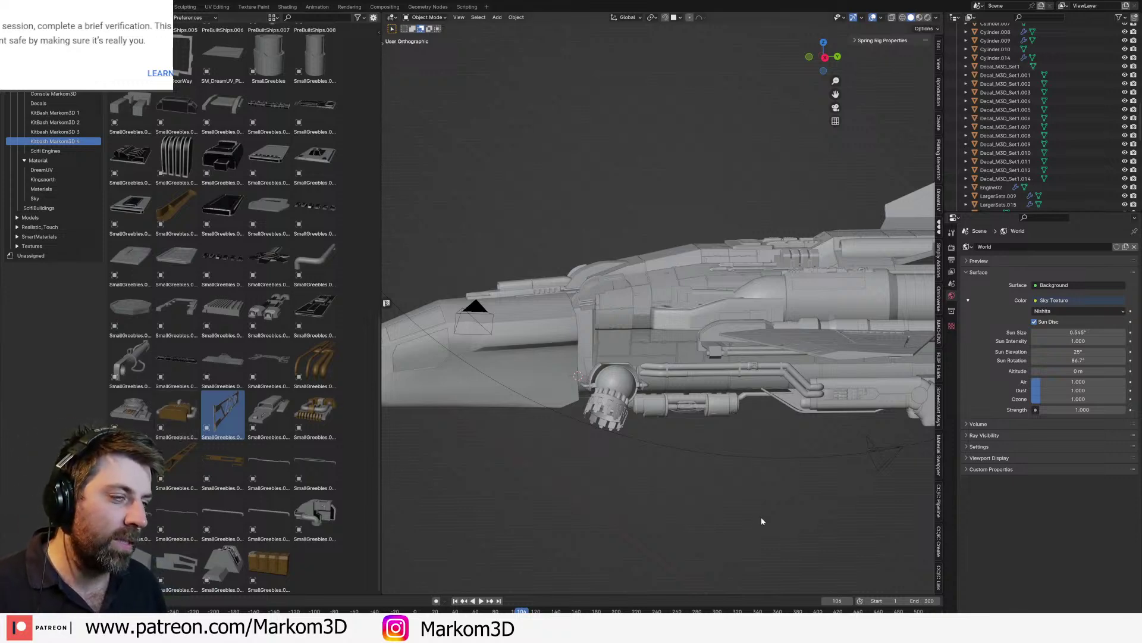
Step: Add the SmallGreebles row of six small blocks to the cockpit's side wall and show it in right view
{"action": "middle_click_drag", "start_coordinate": [569, 461], "coordinate": [553, 420]}
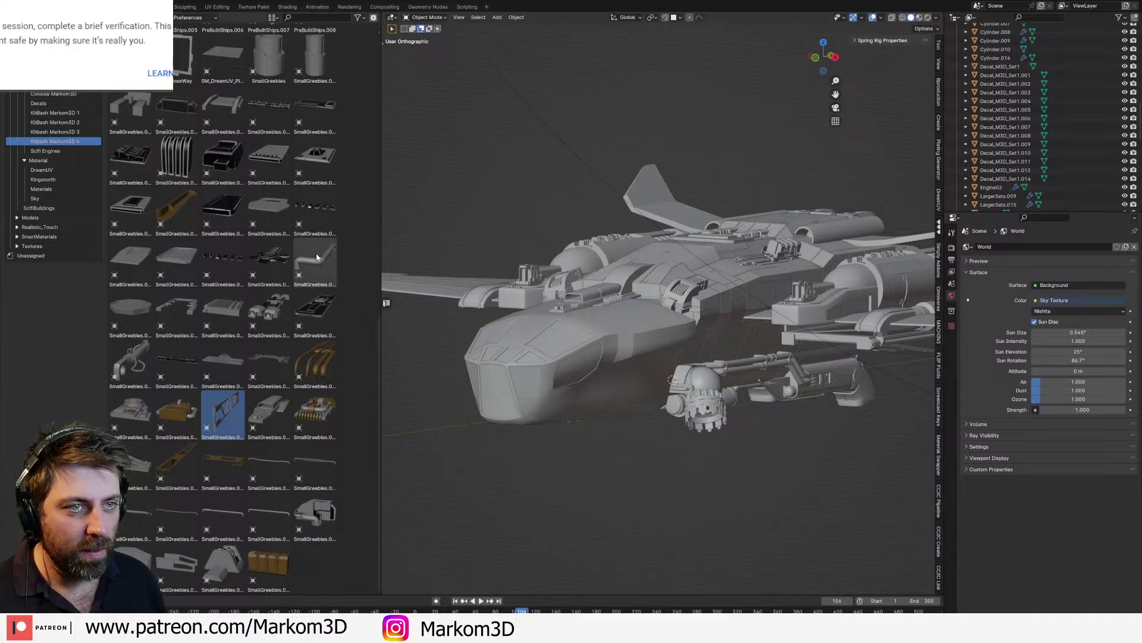
{"action": "middle_click_drag", "start_coordinate": [617, 410], "coordinate": [577, 390]}
{"action": "scroll", "coordinate": [577, 390], "scroll_direction": "up", "scroll_amount": 4}
{"action": "left_click_drag", "start_coordinate": [316, 208], "coordinate": [535, 285]}
{"action": "key", "text": "n"}
{"action": "key", "text": "KP_3"}
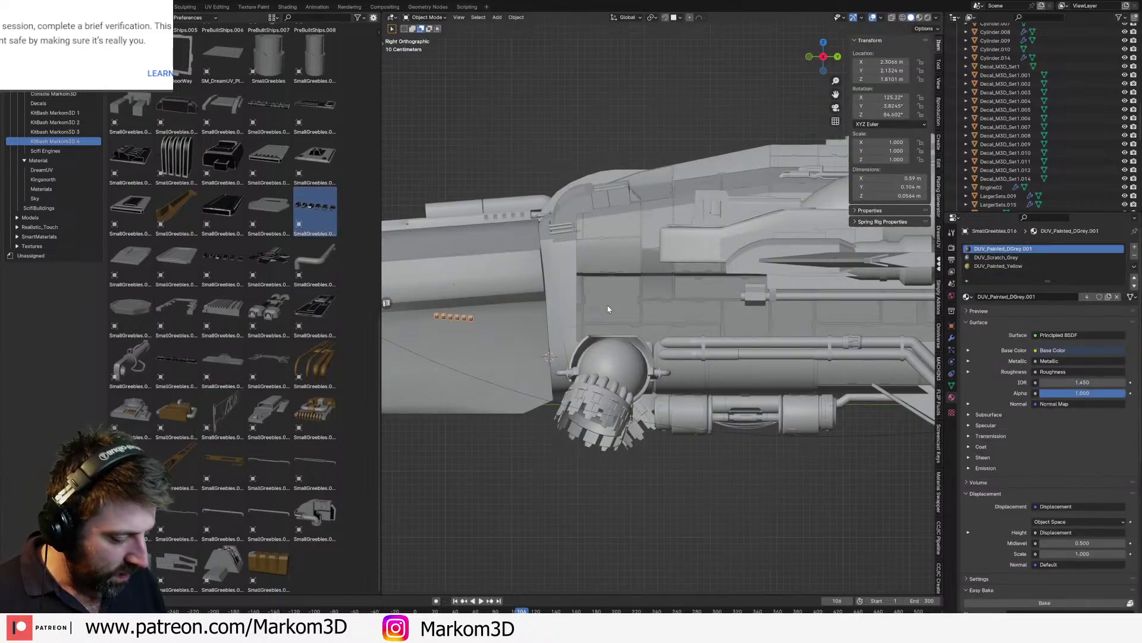
Step: Rotate the row of blocks by about -8° in right view and set its origin to its geometry
{"action": "key", "text": "r"}
{"action": "left_click", "coordinate": [558, 320]}
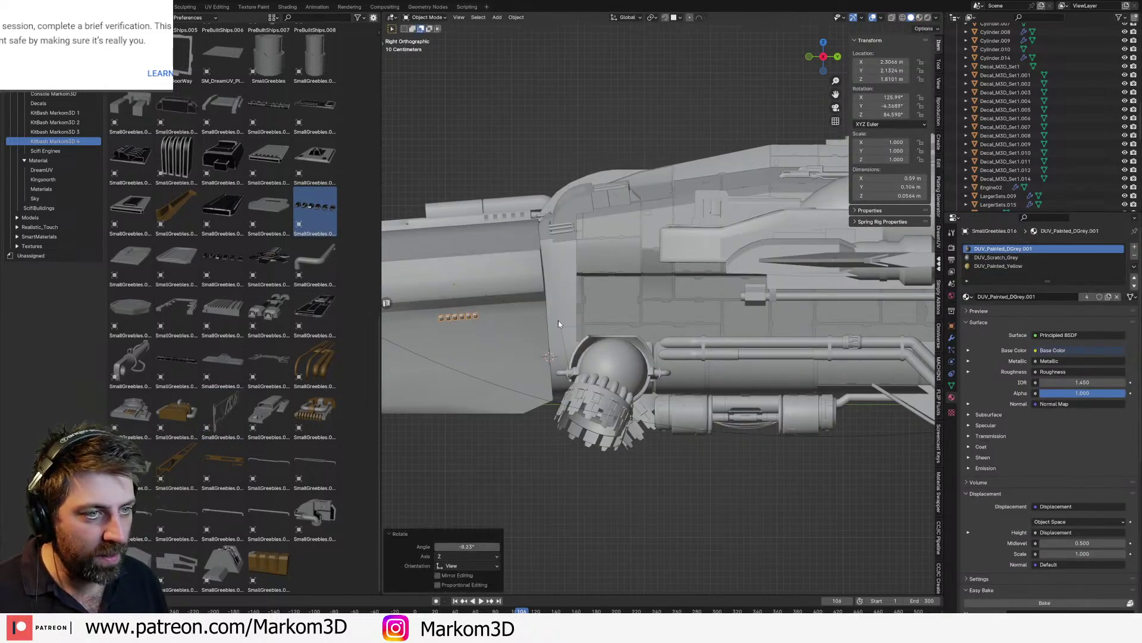
{"action": "right_click", "coordinate": [462, 330]}
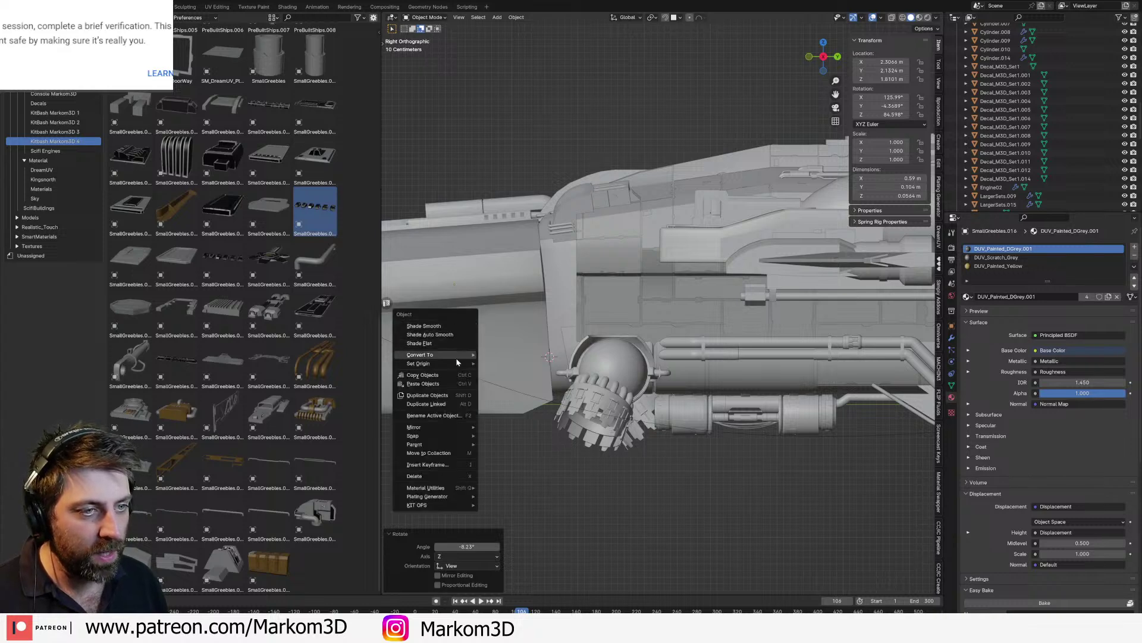
{"action": "mouse_move", "coordinate": [465, 363]}
{"action": "left_click", "coordinate": [534, 372]}
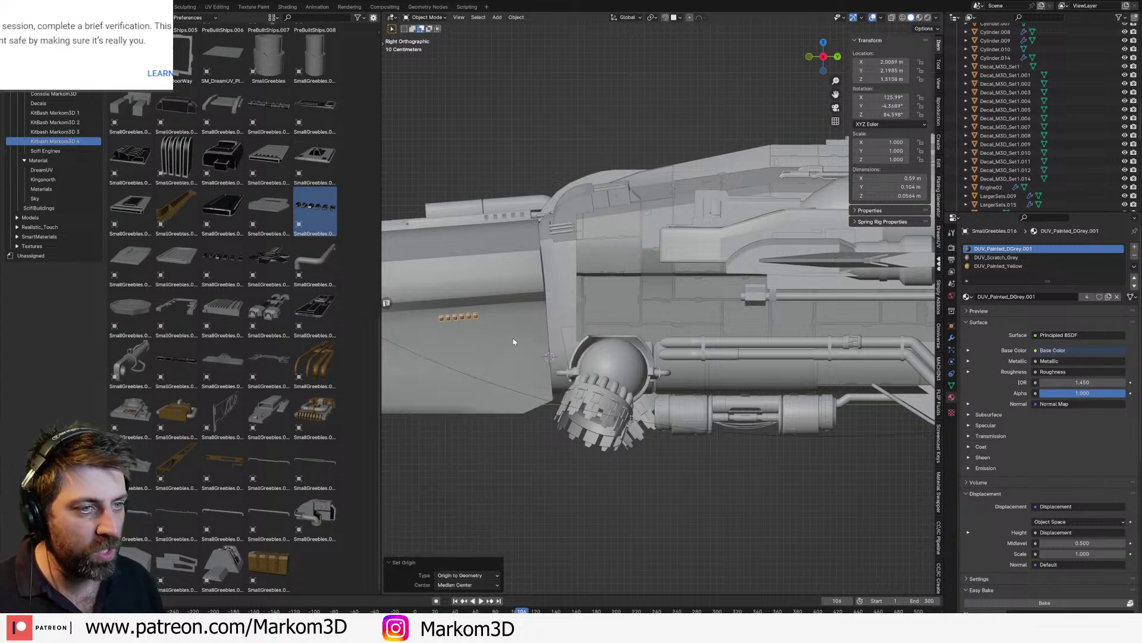
Step: Enlarge the row of blocks to a scale of about 3.106 along the cockpit side
{"action": "key", "text": "s"}
{"action": "left_click", "coordinate": [579, 343]}
{"action": "middle_click_drag", "start_coordinate": [579, 343], "coordinate": [743, 343], "text": "shift"}
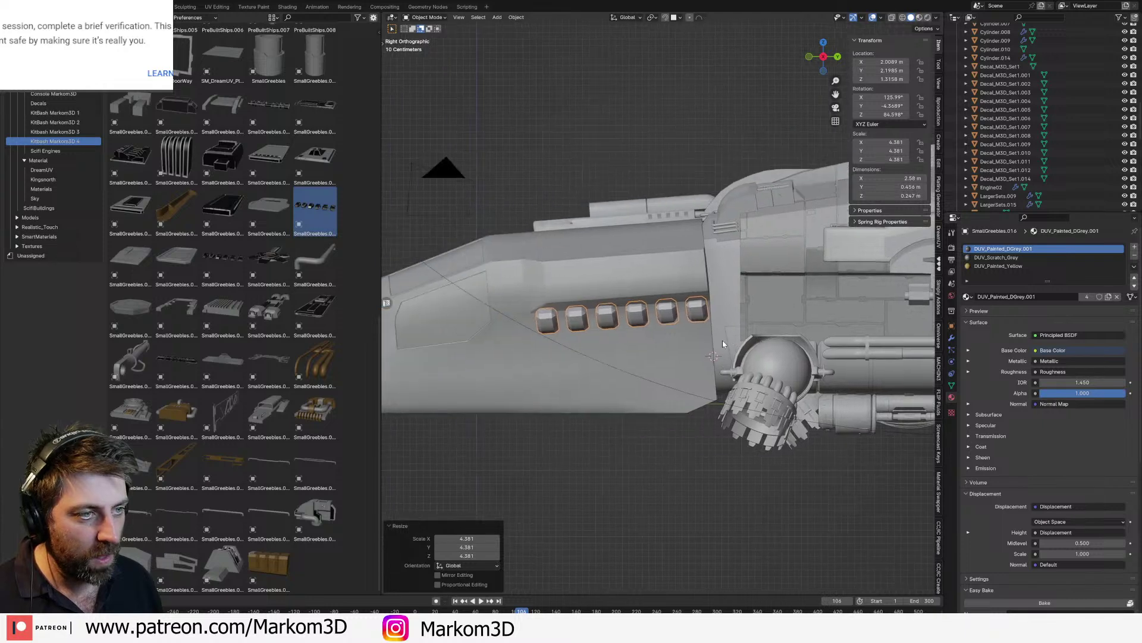
{"action": "key", "text": "g"}
{"action": "left_click", "coordinate": [719, 331]}
{"action": "key", "text": "s"}
{"action": "left_click", "coordinate": [691, 327]}
Step: Position the row of blocks under the cockpit's side ledge, at about X 2.06, Y 2.16 and Z 1.41 m
{"action": "key", "text": "g"}
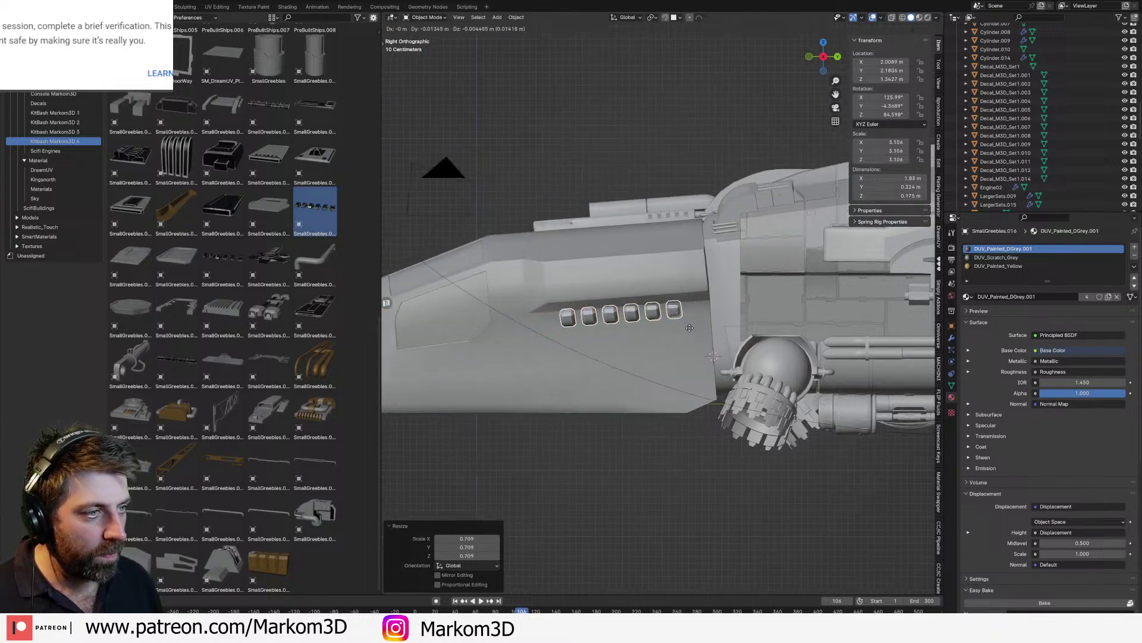
{"action": "left_click", "coordinate": [629, 328]}
{"action": "key", "text": "g"}
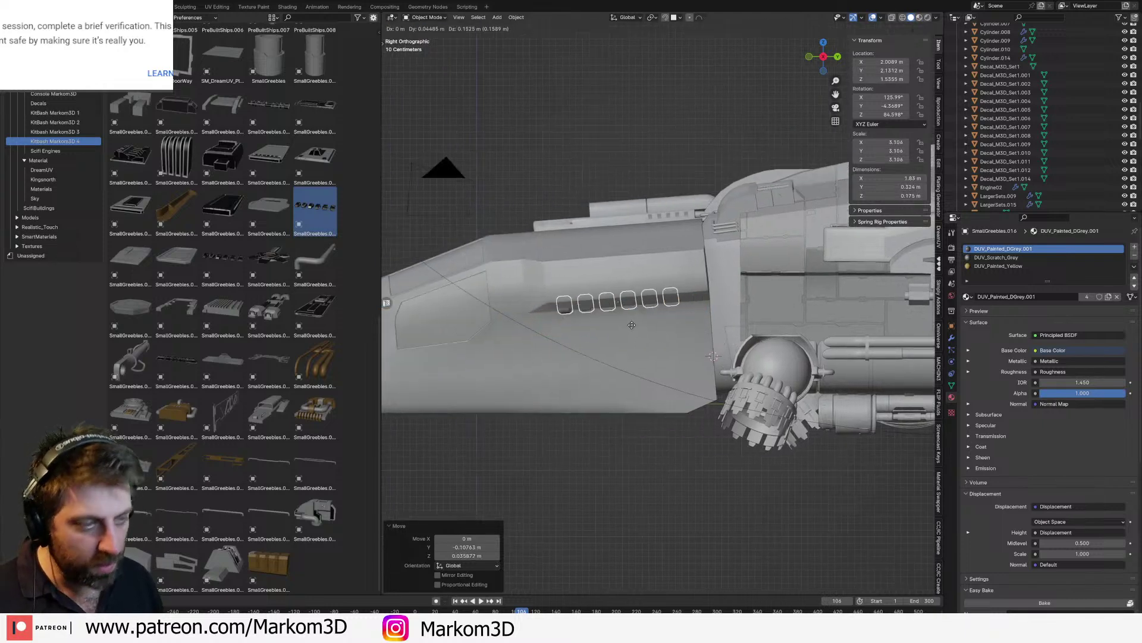
{"action": "left_click", "coordinate": [620, 309]}
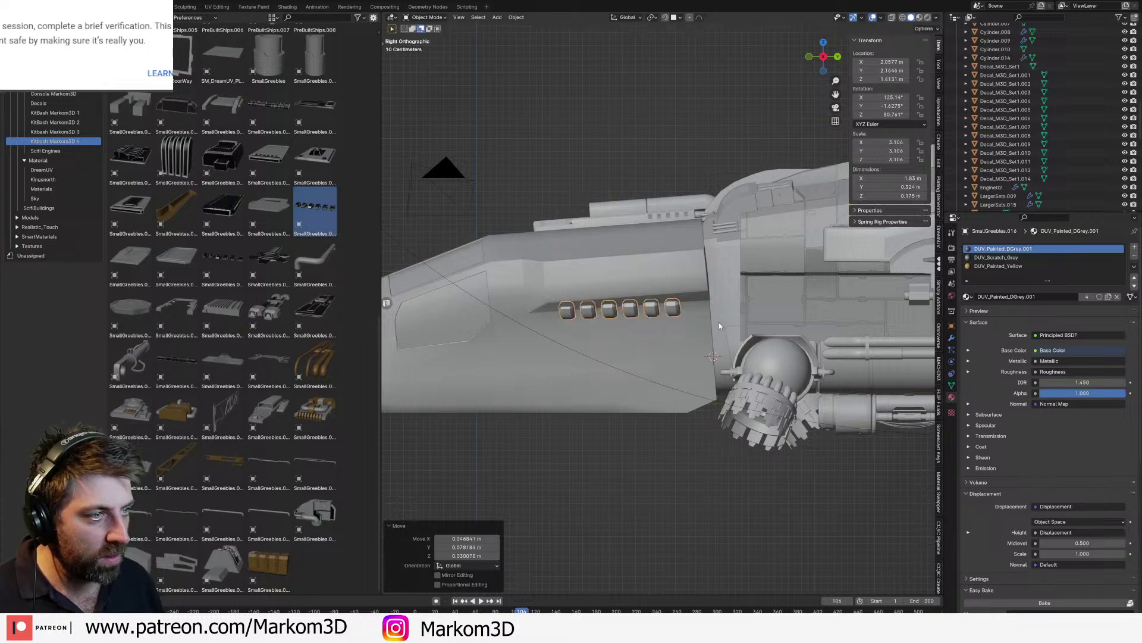
{"action": "middle_click_drag", "start_coordinate": [686, 345], "coordinate": [652, 347]}
{"action": "key", "text": "KP_3"}
{"action": "key", "text": "KP_1"}
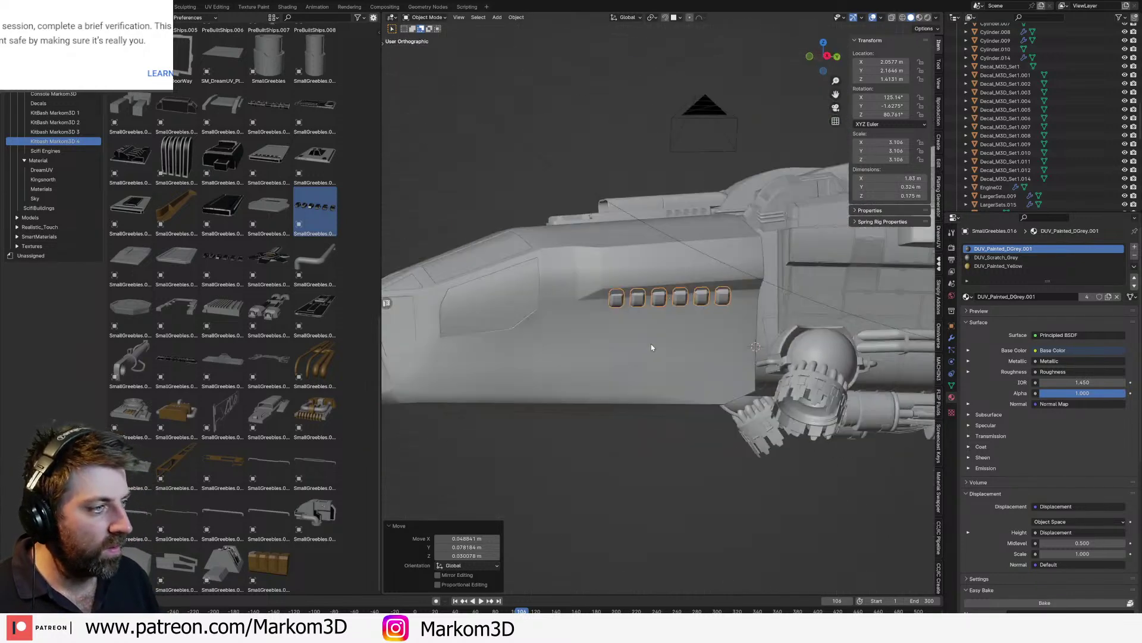
Step: Browse the kitbash catalog for further parts and close the asset browser to enlarge the 3D viewport
{"action": "left_click", "coordinate": [223, 310]}
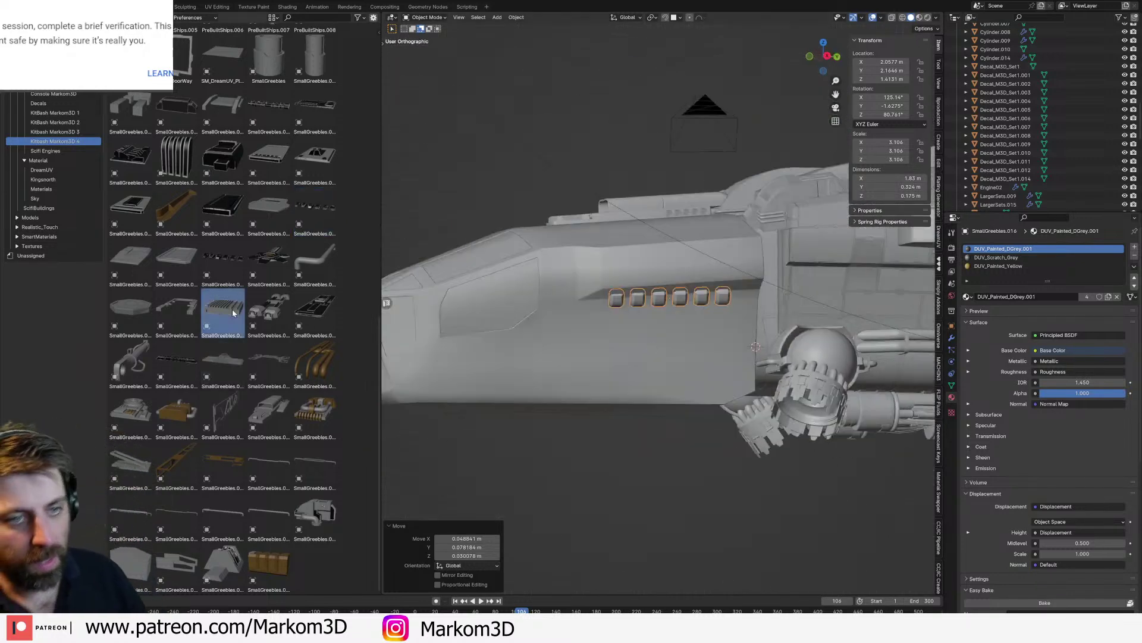
{"action": "scroll", "coordinate": [223, 348], "scroll_direction": "up", "scroll_amount": 8}
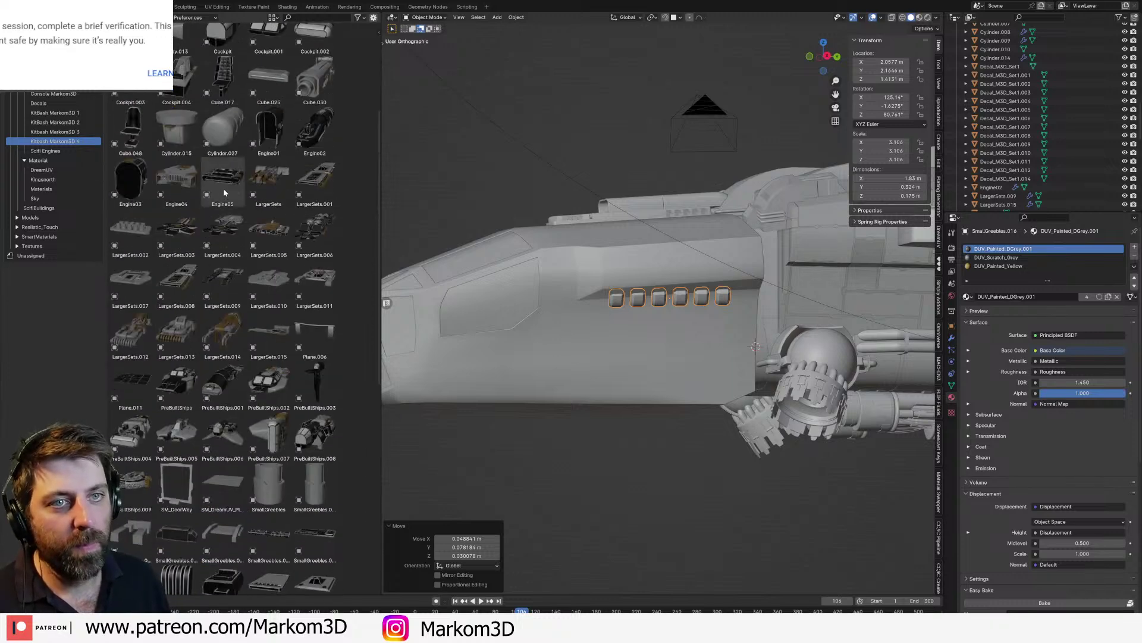
{"action": "scroll", "coordinate": [360, 88], "scroll_direction": "up", "scroll_amount": 4}
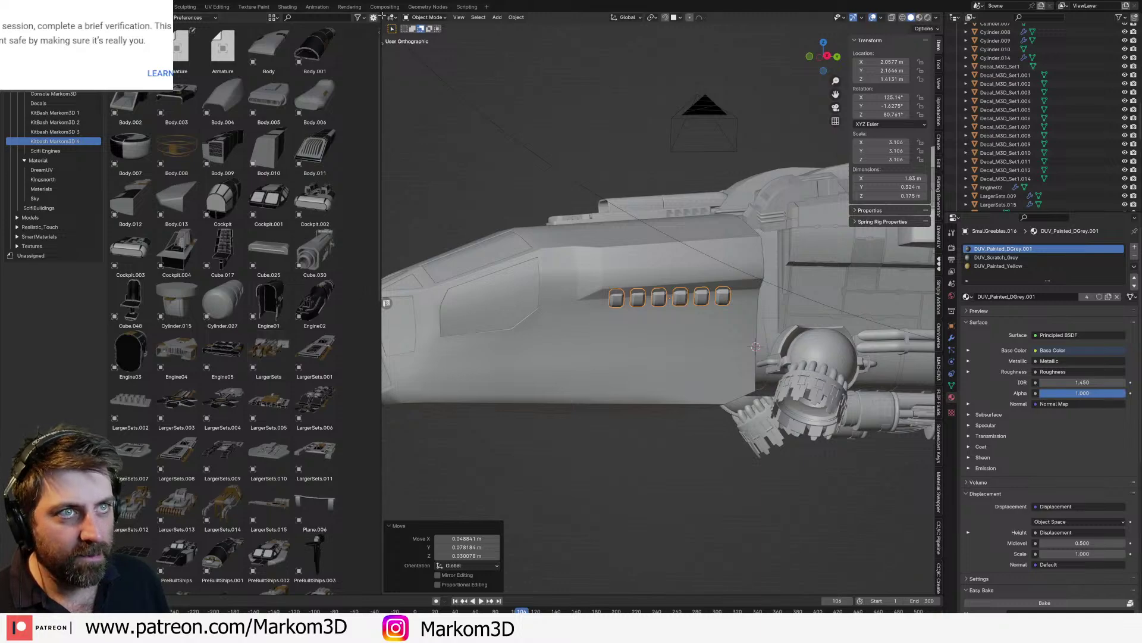
{"action": "left_click_drag", "start_coordinate": [384, 16], "coordinate": [340, 42]}
{"action": "middle_click_drag", "start_coordinate": [573, 487], "coordinate": [565, 397]}
{"action": "scroll", "coordinate": [566, 397], "scroll_direction": "up", "scroll_amount": 3}
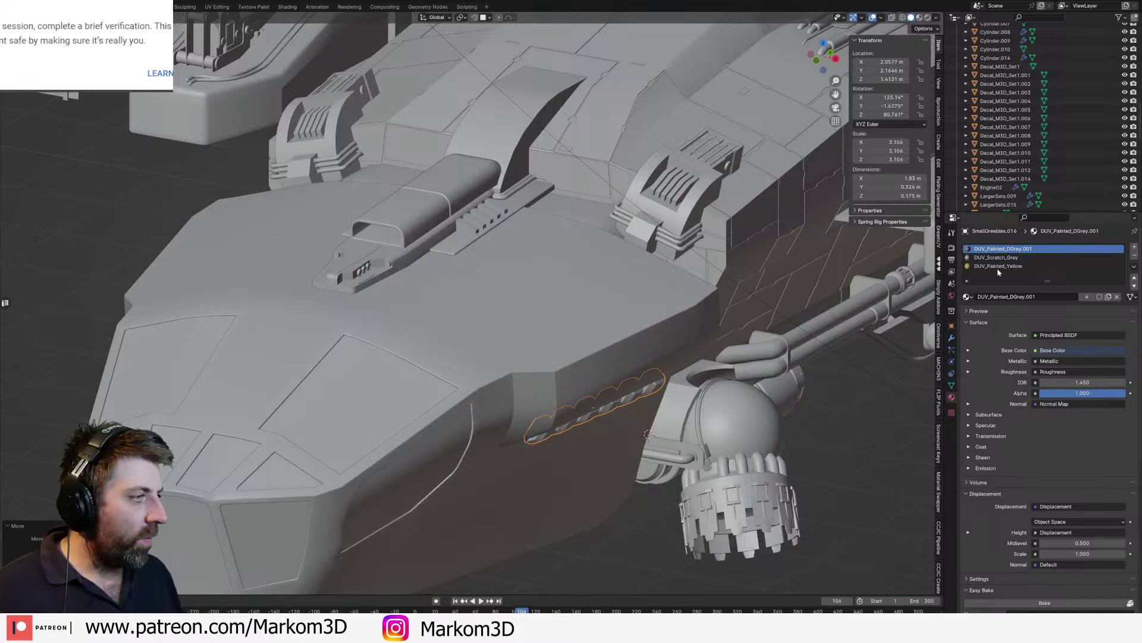
Step: Add a Mirror modifier on the X axis to the row of blocks, using the main body Cube.005 as mirror object
{"action": "left_click", "coordinate": [952, 338]}
{"action": "left_click", "coordinate": [1004, 247]}
{"action": "mouse_move", "coordinate": [1004, 249]}
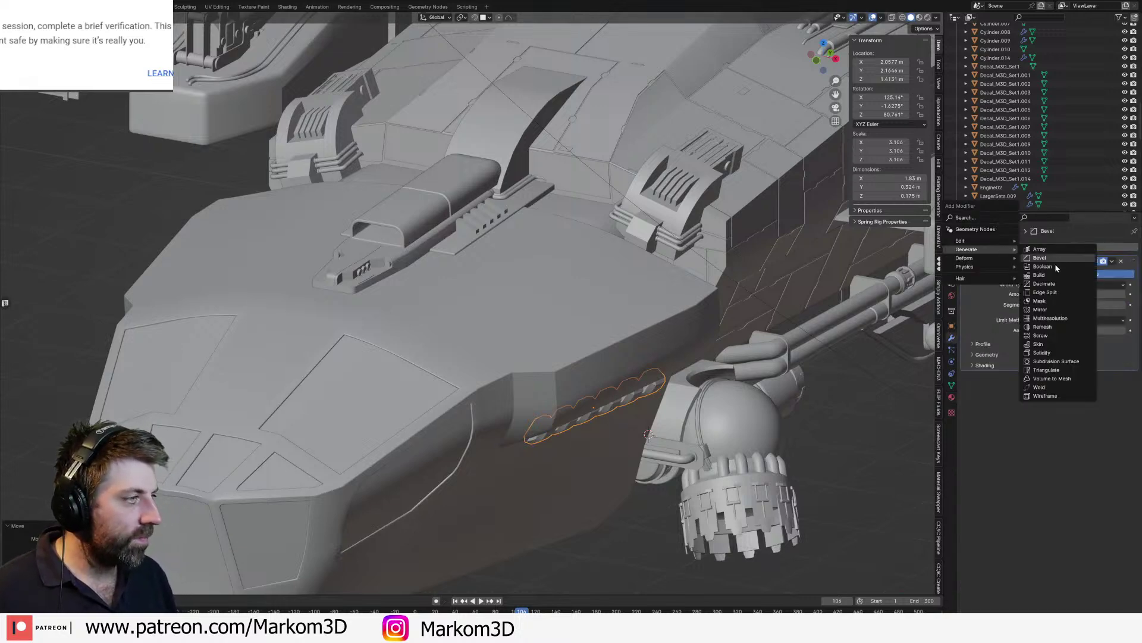
{"action": "left_click", "coordinate": [1063, 310]}
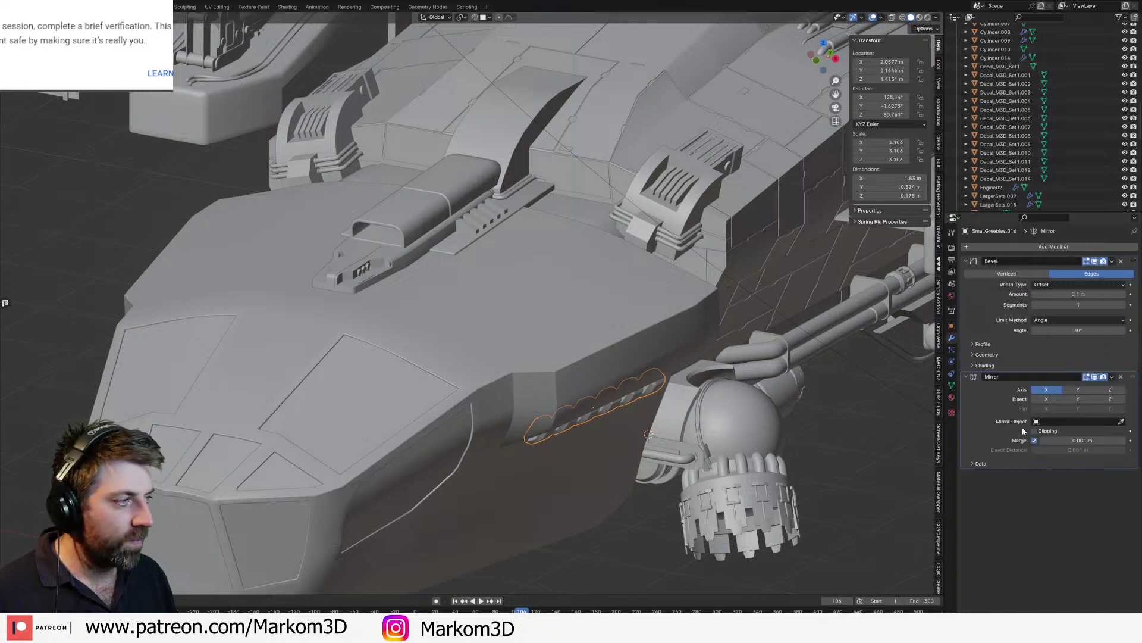
{"action": "left_click", "coordinate": [1121, 421]}
{"action": "left_click", "coordinate": [494, 144]}
{"action": "mouse_move", "coordinate": [494, 145]}
{"action": "middle_mouse_down"}
{"action": "mouse_move", "coordinate": [541, 314]}
{"action": "mouse_move", "coordinate": [624, 321]}
{"action": "mouse_move", "coordinate": [571, 310]}
{"action": "middle_mouse_up"}
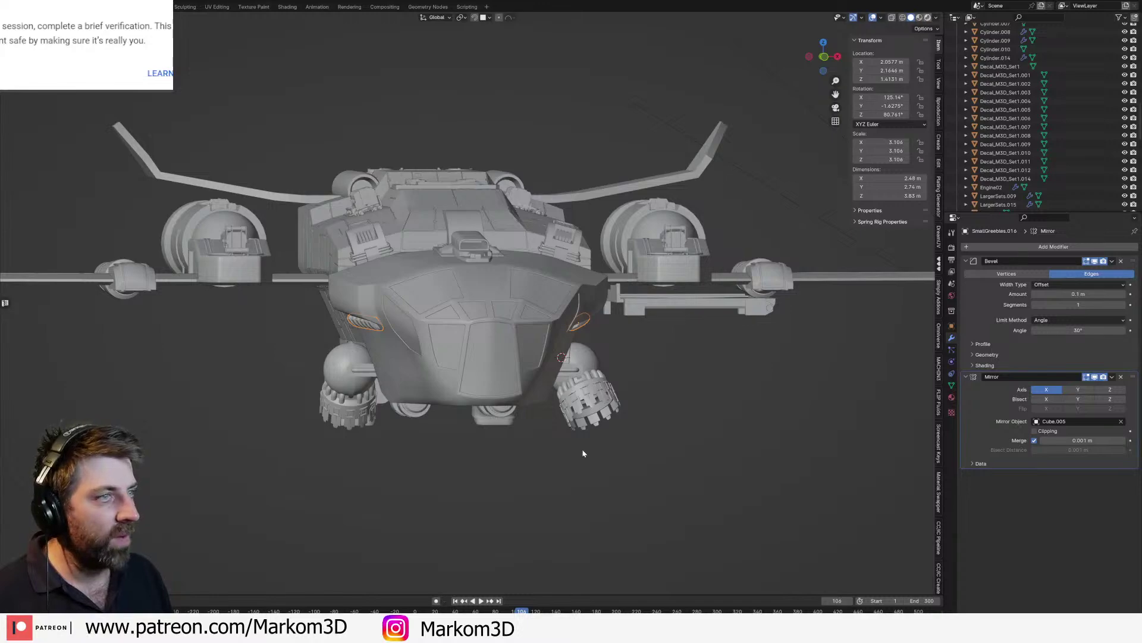
Step: Inspect the cockpit in rendered shading, select its hull, and return to solid shading
{"action": "key", "text": "shift+h"}
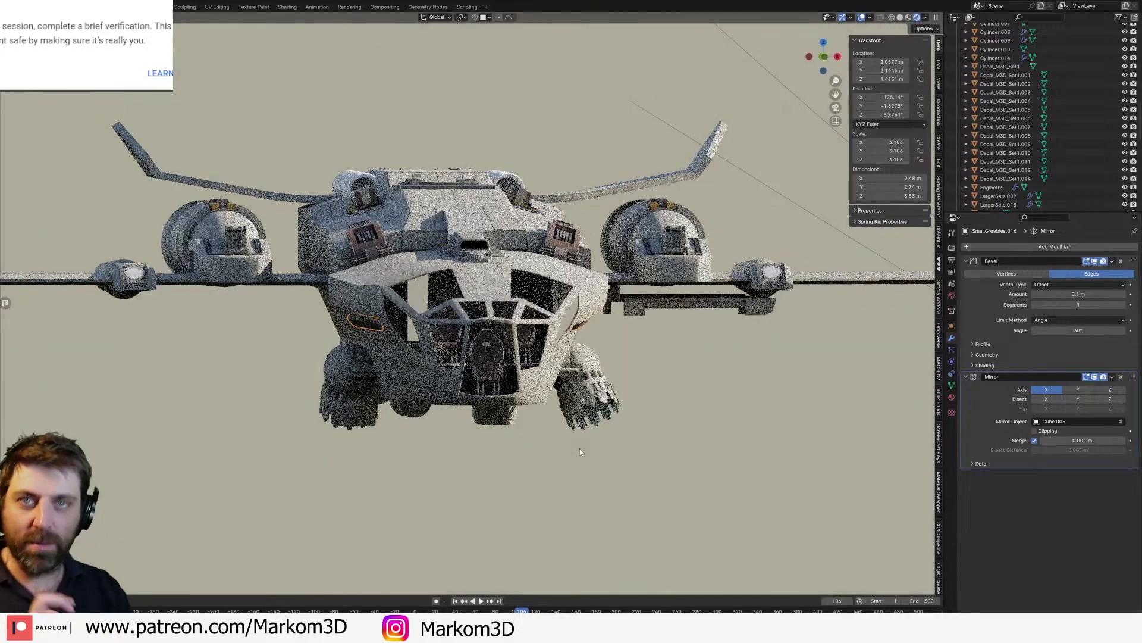
{"action": "middle_click_drag", "start_coordinate": [606, 466], "coordinate": [509, 438]}
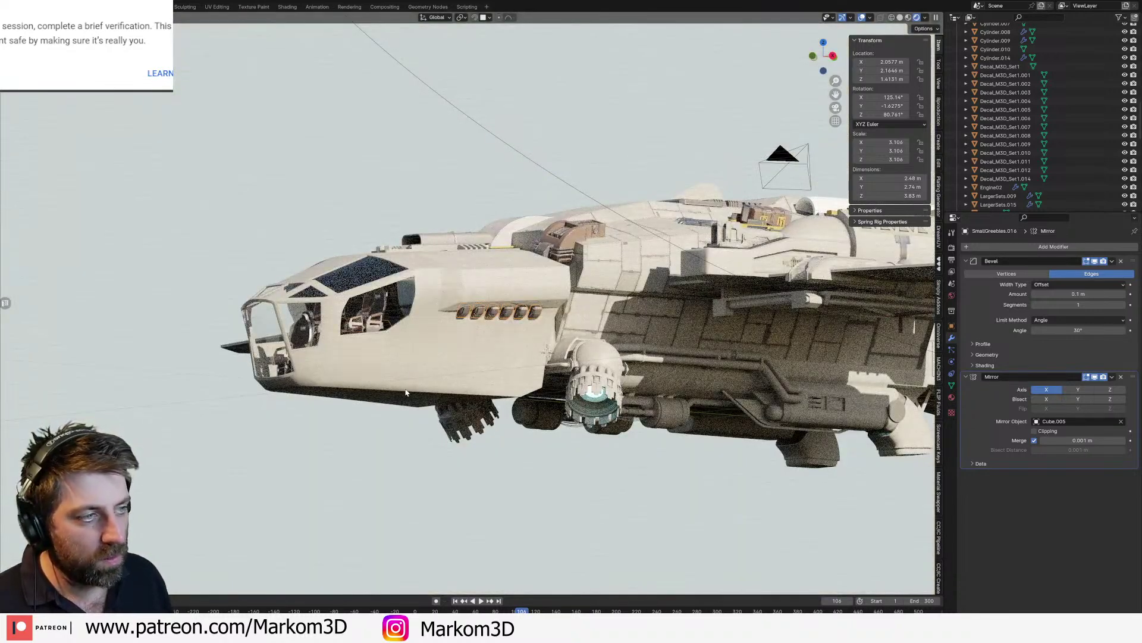
{"action": "left_click", "coordinate": [482, 358]}
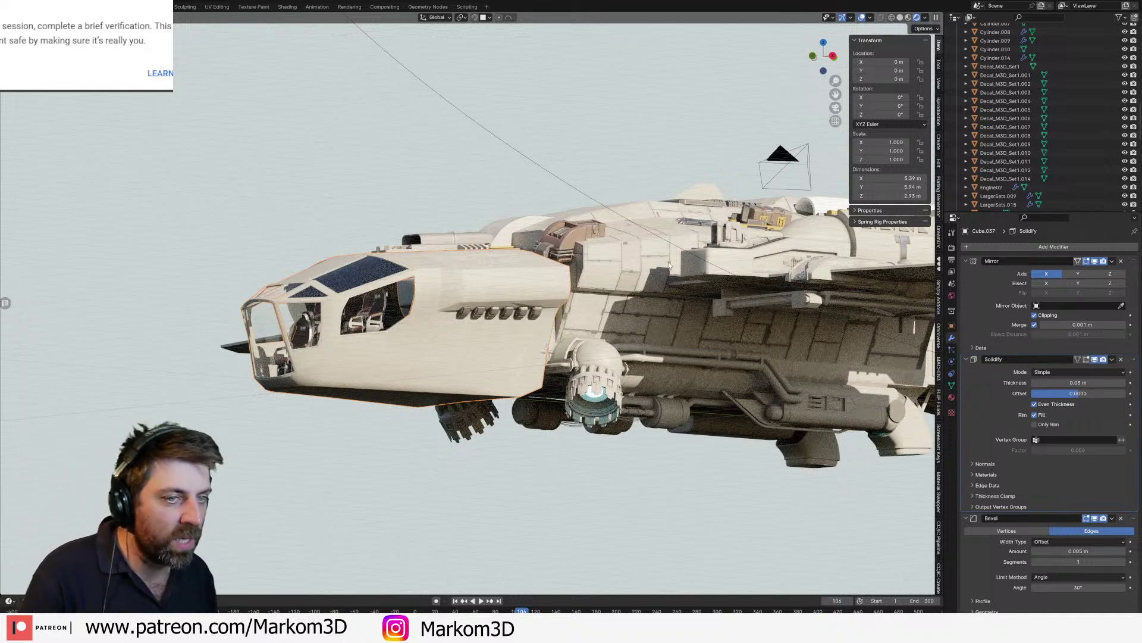
{"action": "left_click", "coordinate": [899, 18]}
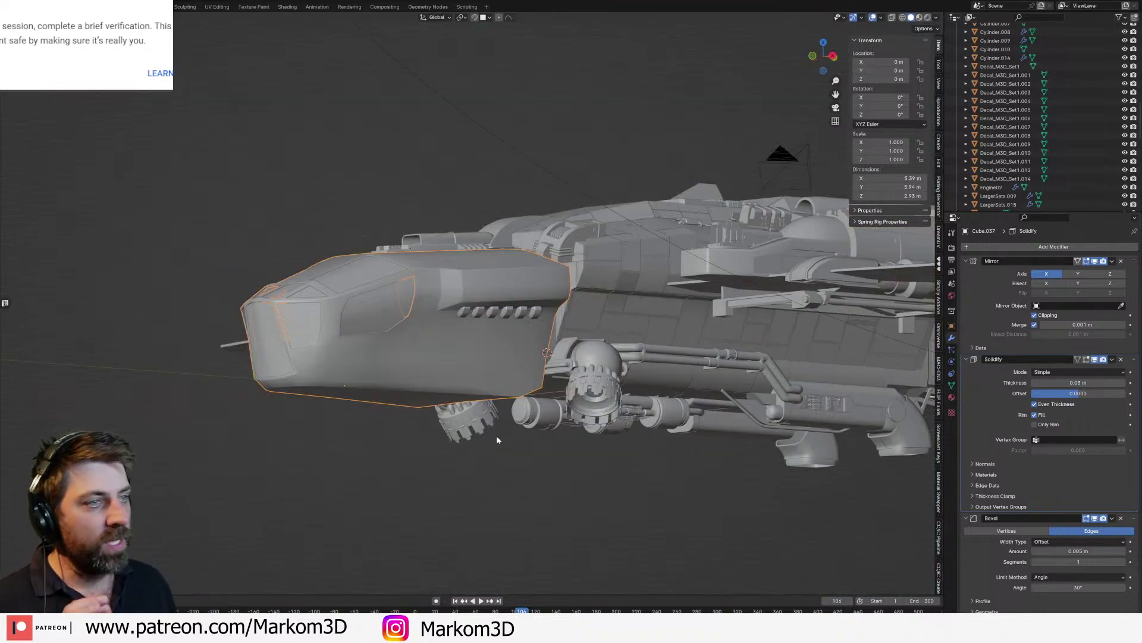
Step: Duplicate the cockpit hull in place and set the copy's Solidify offset to -1
{"action": "scroll", "coordinate": [408, 389], "scroll_direction": "up", "scroll_amount": 3}
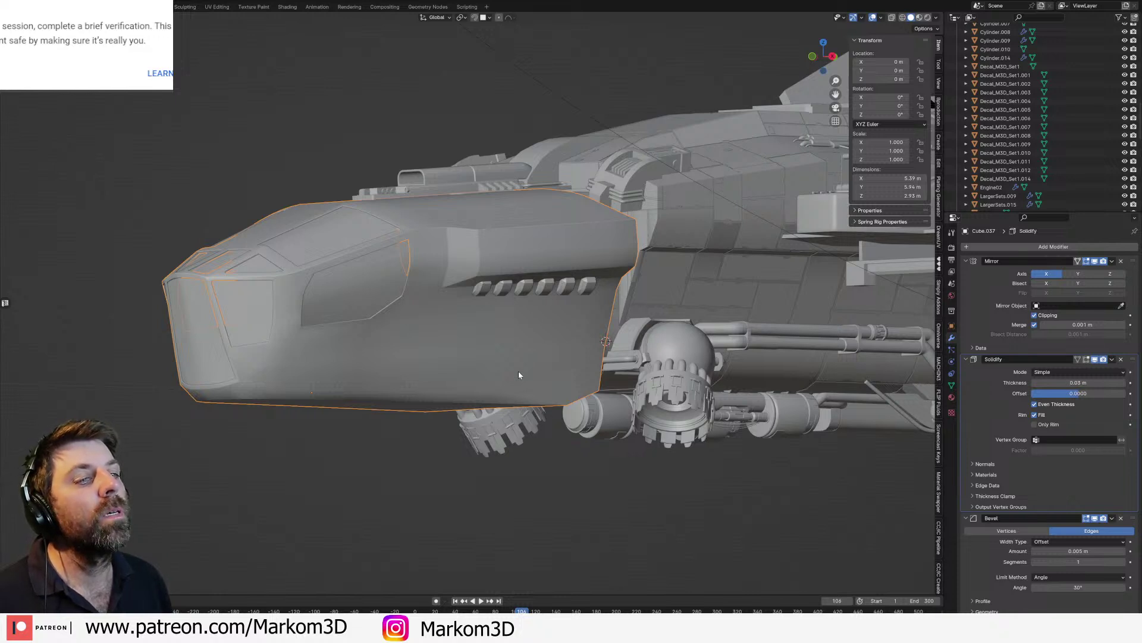
{"action": "key", "text": "shift+d"}
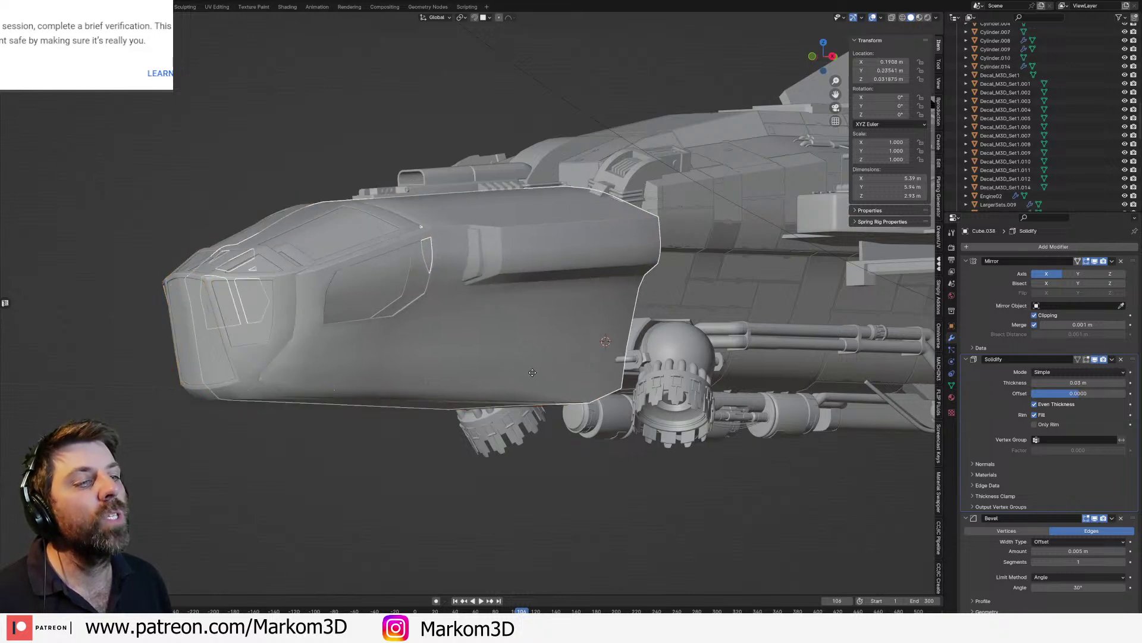
{"action": "right_click", "coordinate": [516, 369]}
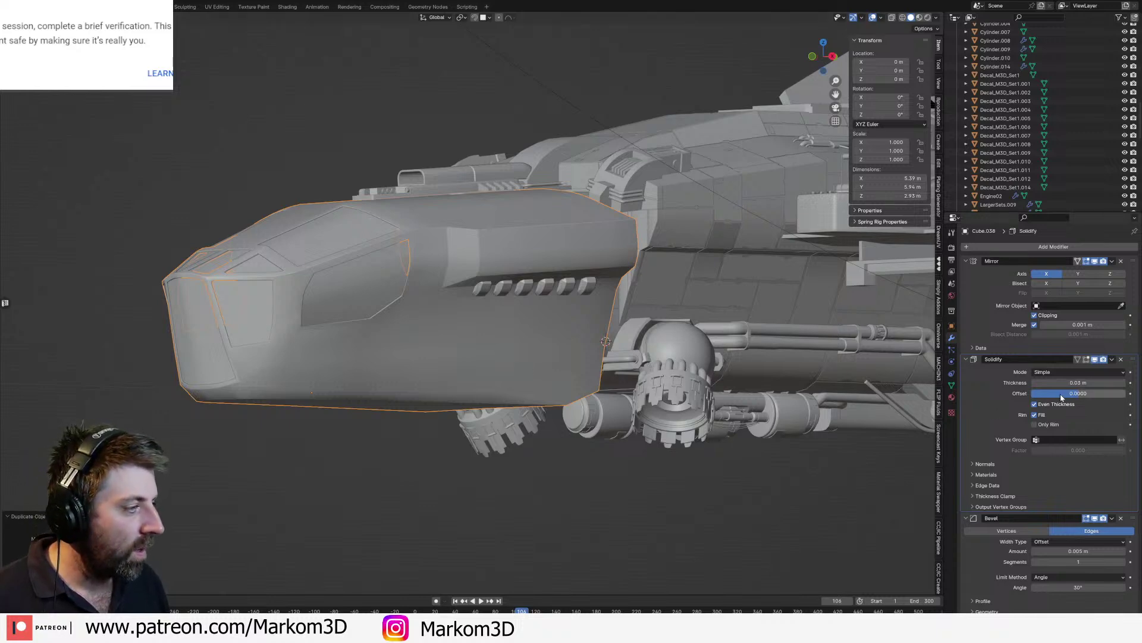
{"action": "left_click_drag", "start_coordinate": [1062, 394], "coordinate": [1034, 393]}
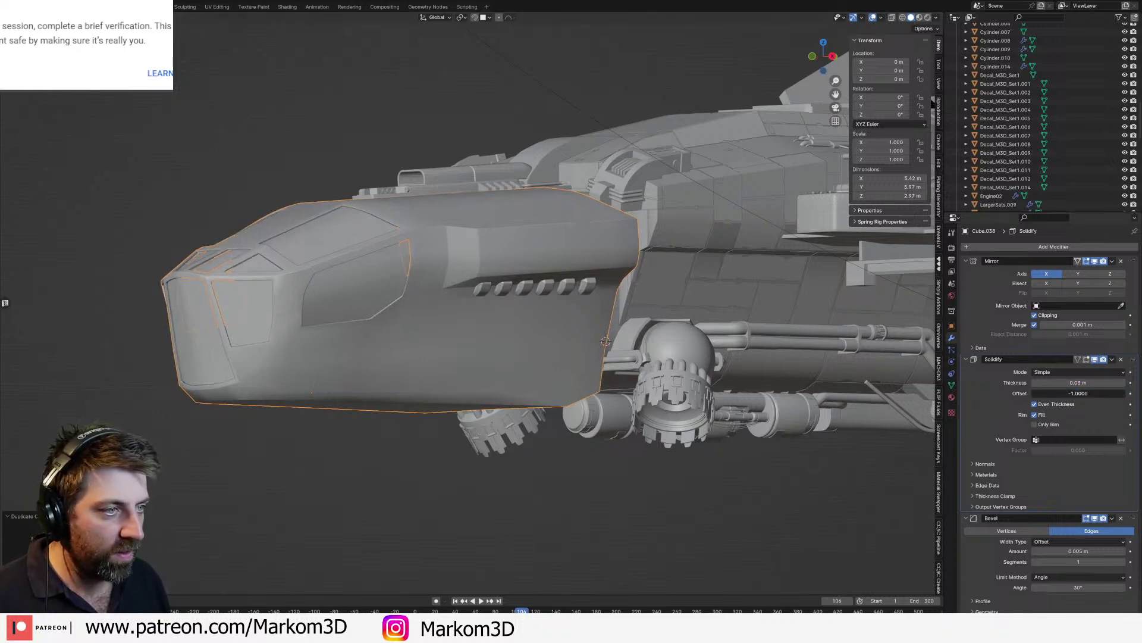
Step: Cut a vertical panel gap around the middle of the cockpit hull copy by bevelling an edge loop and deleting the bevelled faces
{"action": "scroll", "coordinate": [494, 334], "scroll_direction": "down", "scroll_amount": 2}
{"action": "middle_click_drag", "start_coordinate": [495, 334], "coordinate": [466, 341]}
{"action": "key", "text": "Tab"}
{"action": "scroll", "coordinate": [466, 341], "scroll_direction": "up", "scroll_amount": 4}
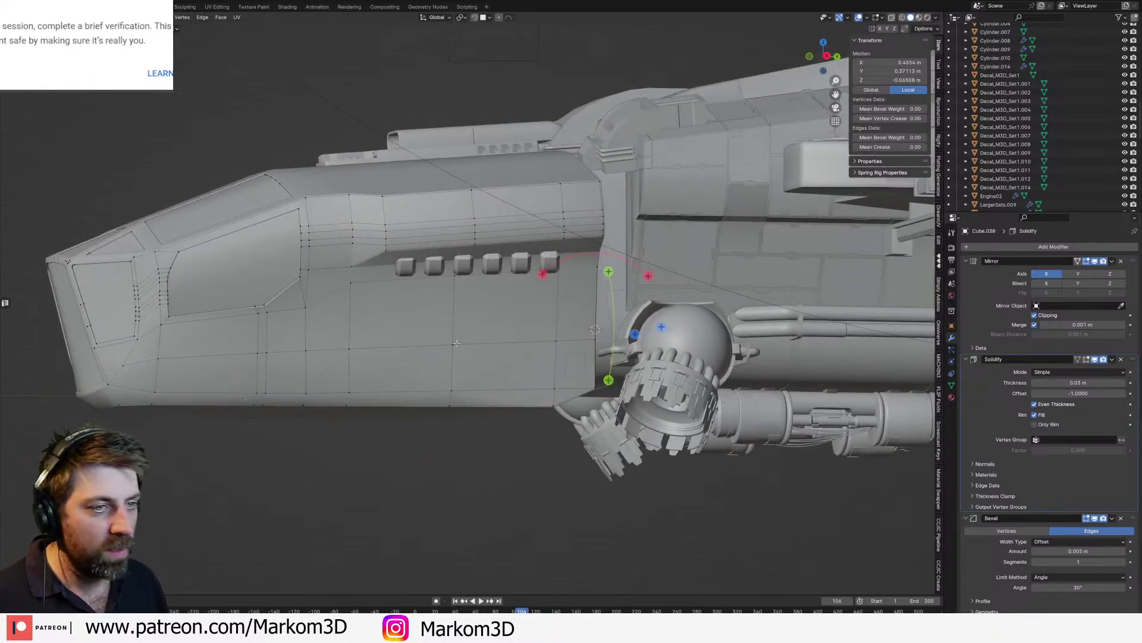
{"action": "scroll", "coordinate": [457, 343], "scroll_direction": "down", "scroll_amount": 1}
{"action": "scroll", "coordinate": [529, 370], "scroll_direction": "down", "scroll_amount": 2}
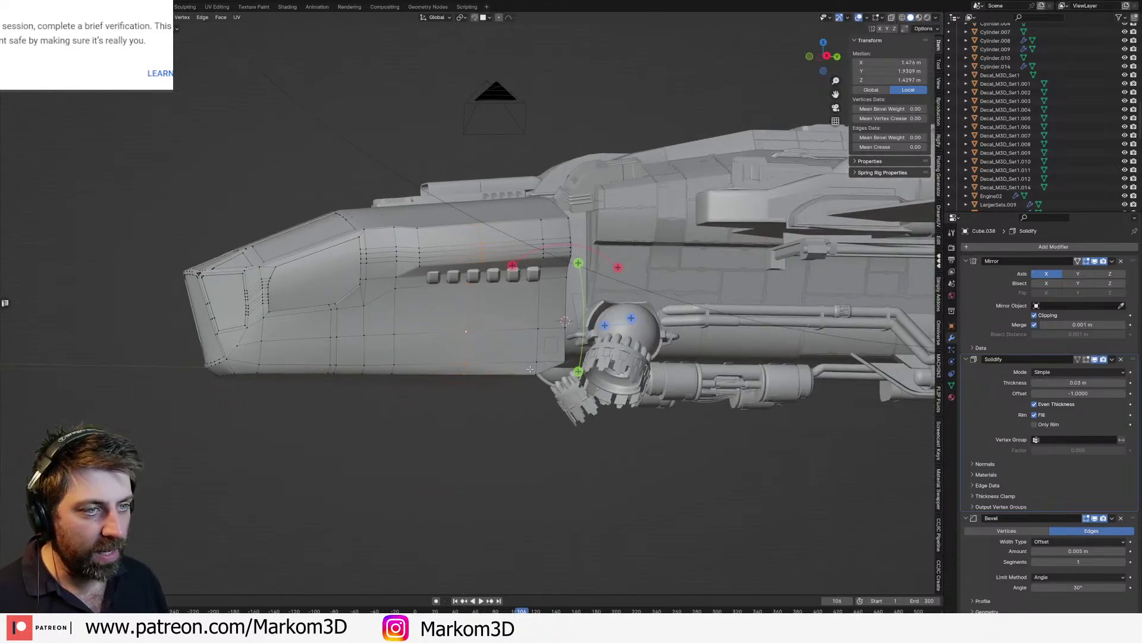
{"action": "scroll", "coordinate": [530, 369], "scroll_direction": "up", "scroll_amount": 1}
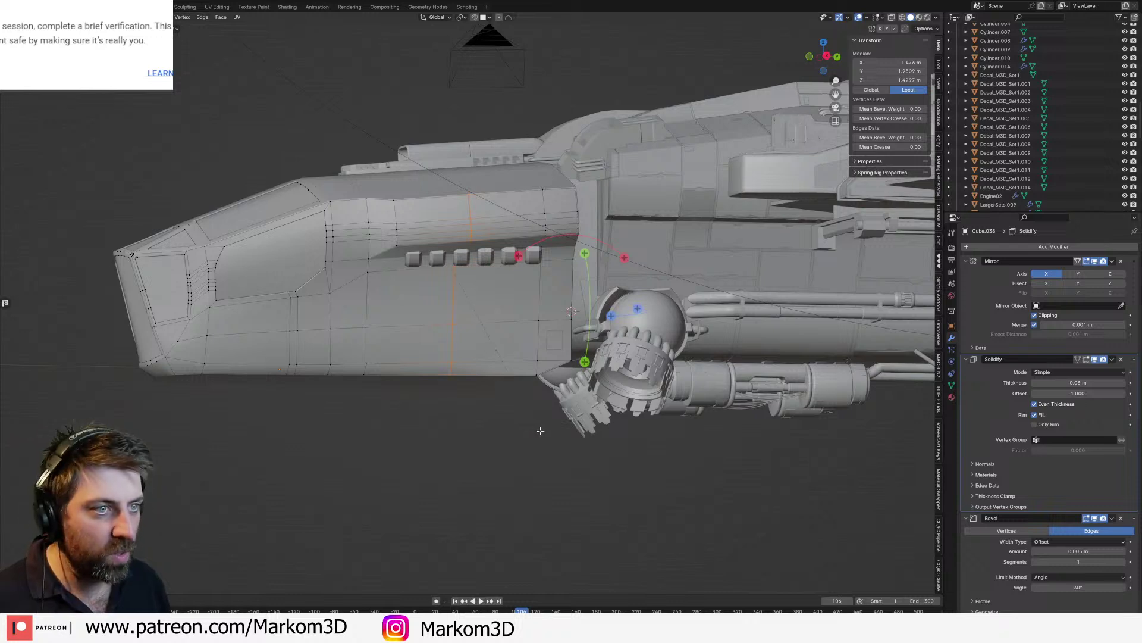
{"action": "key", "text": "x"}
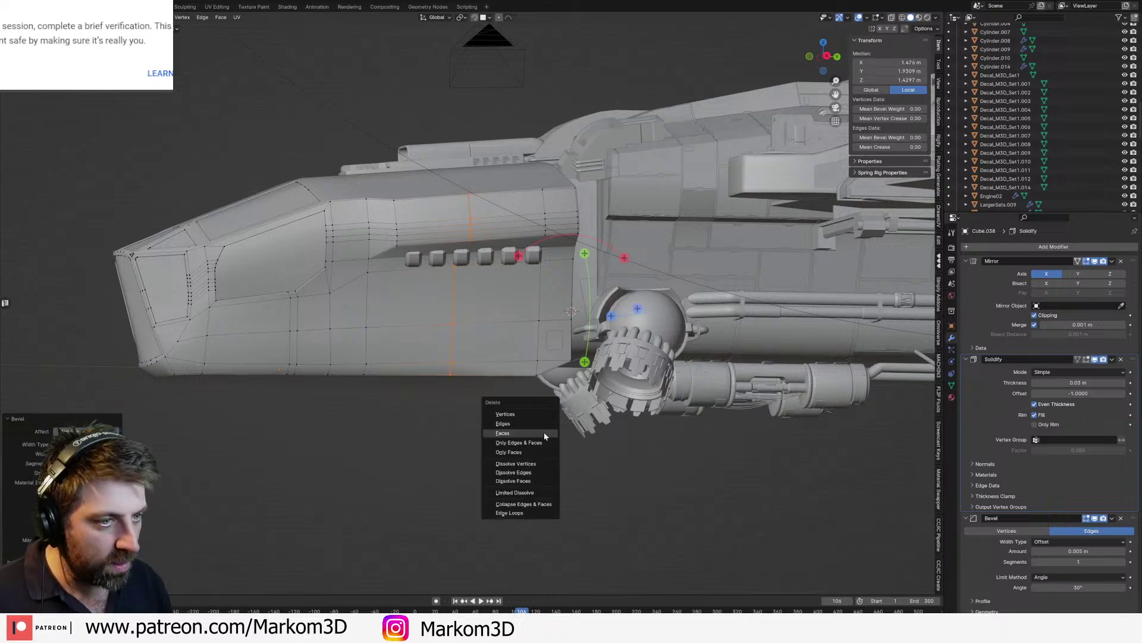
{"action": "left_click", "coordinate": [544, 433]}
Step: Bevel the horizontal edge across the rear side panel of the hull copy and delete the resulting faces to form a gap
{"action": "scroll", "coordinate": [533, 415], "scroll_direction": "up", "scroll_amount": 1}
{"action": "key", "text": "2"}
{"action": "left_click", "coordinate": [491, 305], "text": "alt"}
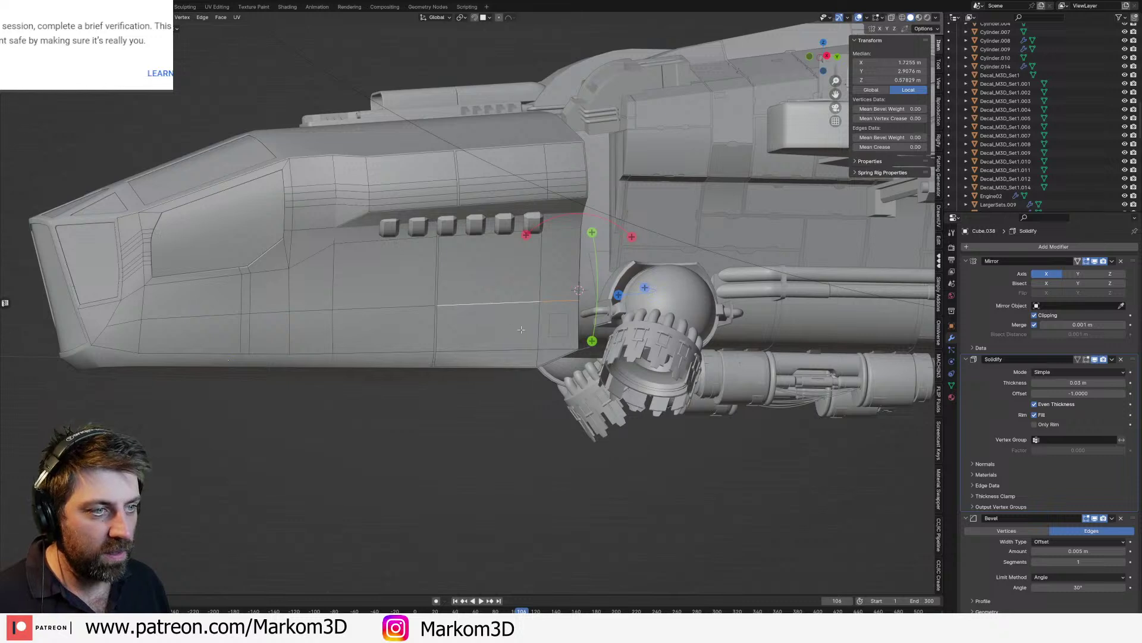
{"action": "key", "text": "ctrl+b"}
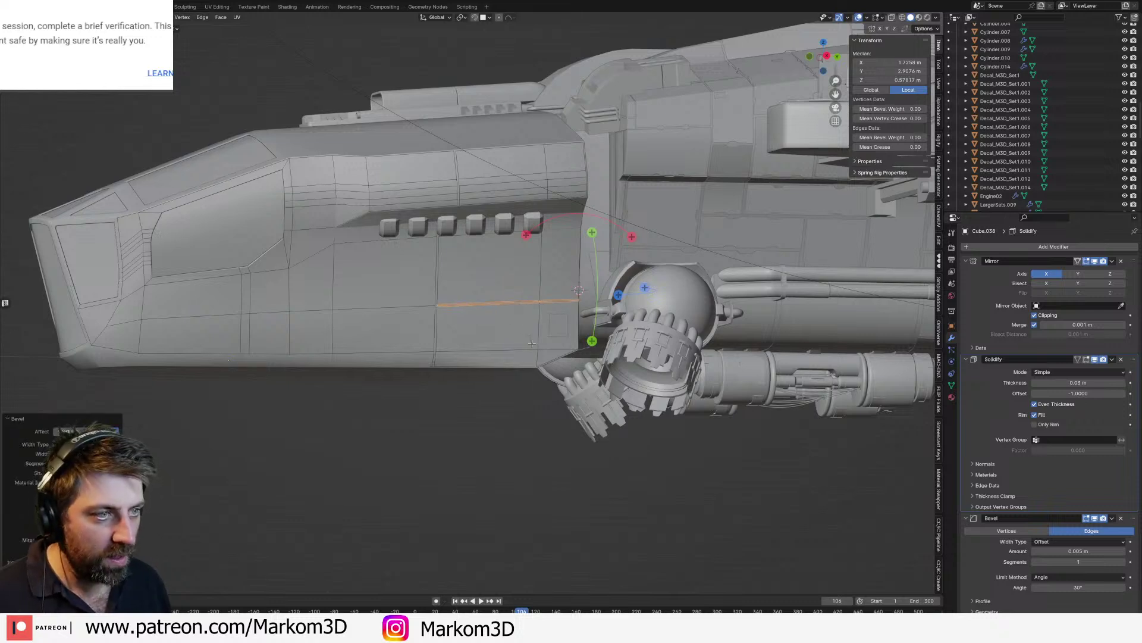
{"action": "key", "text": "x"}
{"action": "left_click", "coordinate": [532, 345]}
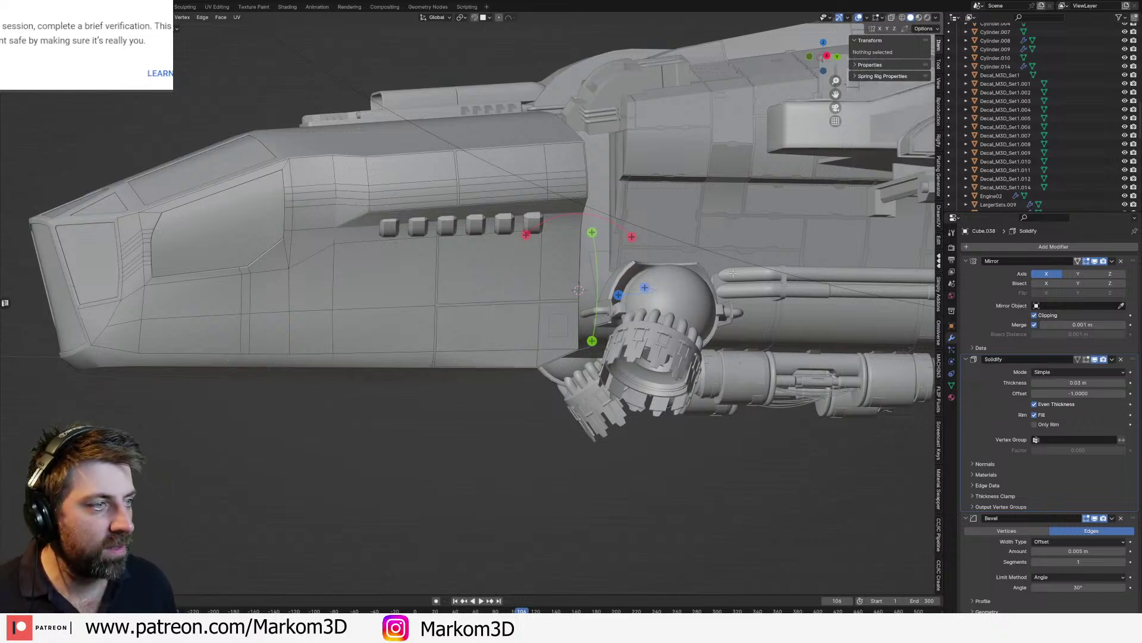
Step: Bevel the edge loop running from the rear side panel onto the underside and delete its faces to split the plating
{"action": "middle_click_drag", "start_coordinate": [526, 362], "coordinate": [534, 274]}
{"action": "left_click", "coordinate": [538, 308], "text": "alt"}
{"action": "scroll", "coordinate": [539, 286], "scroll_direction": "up", "scroll_amount": 3}
{"action": "scroll", "coordinate": [543, 330], "scroll_direction": "down", "scroll_amount": 5}
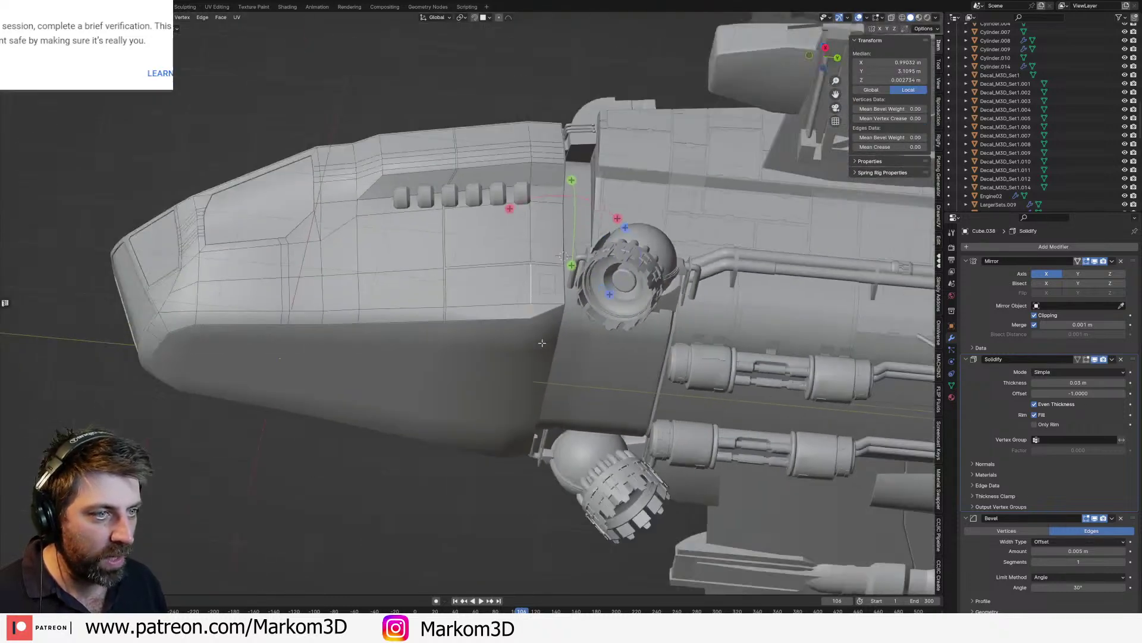
{"action": "key", "text": "ctrl+b"}
{"action": "left_click", "coordinate": [548, 362]}
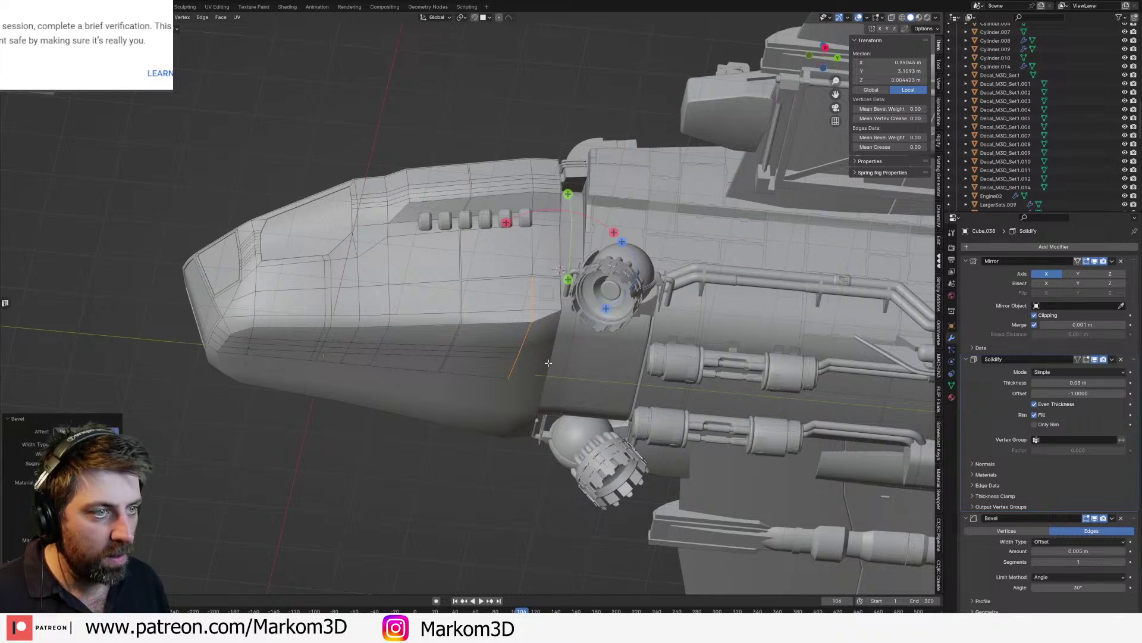
{"action": "key", "text": "x"}
{"action": "left_click", "coordinate": [548, 364]}
{"action": "scroll", "coordinate": [493, 343], "scroll_direction": "up", "scroll_amount": 3}
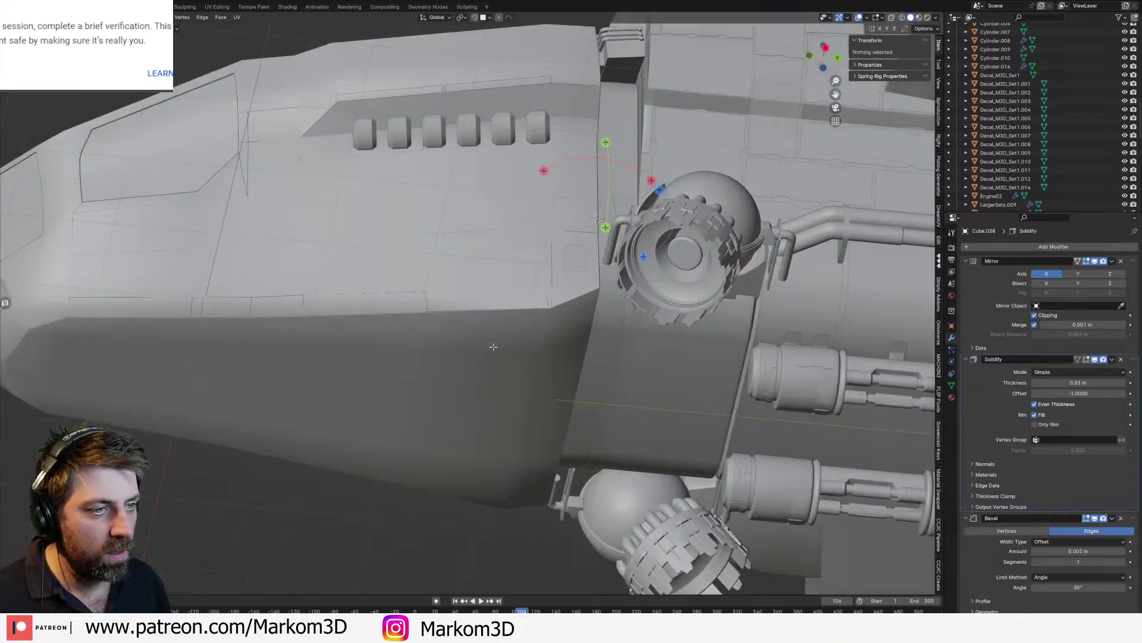
{"action": "scroll", "coordinate": [482, 357], "scroll_direction": "down", "scroll_amount": 3}
{"action": "middle_click_drag", "start_coordinate": [476, 365], "coordinate": [672, 331], "text": "shift"}
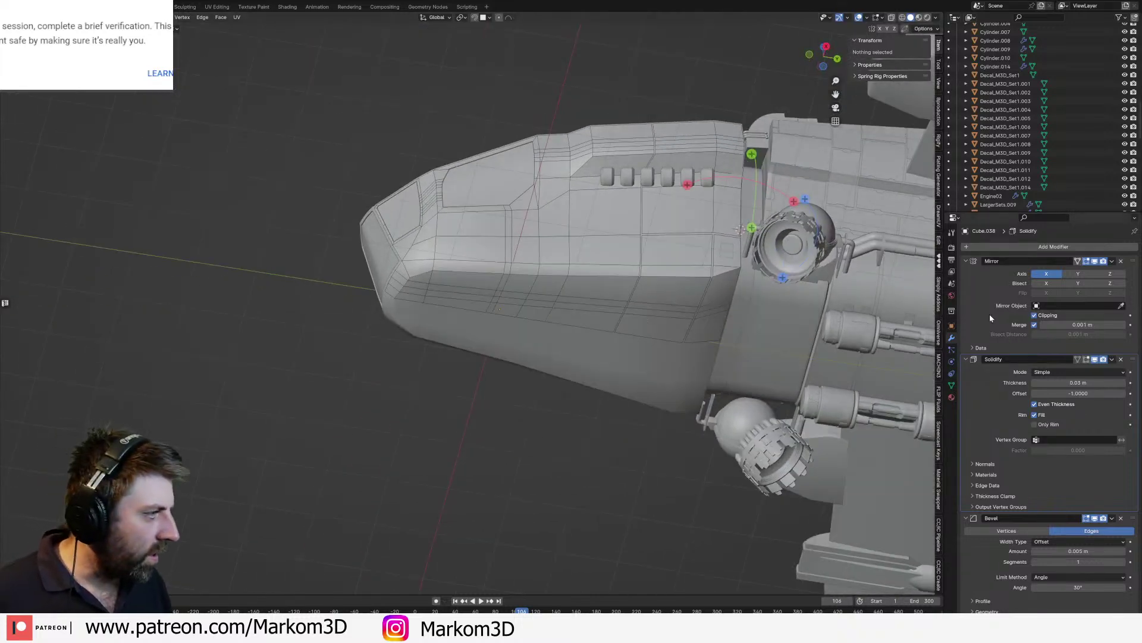
Step: Toggle the Solidify modifier's edit-mode display and check the hull copy's panel gaps in wireframe and solid shading
{"action": "left_click", "coordinate": [1087, 360]}
{"action": "key", "text": "z"}
{"action": "left_click", "coordinate": [599, 308]}
{"action": "key", "text": "a"}
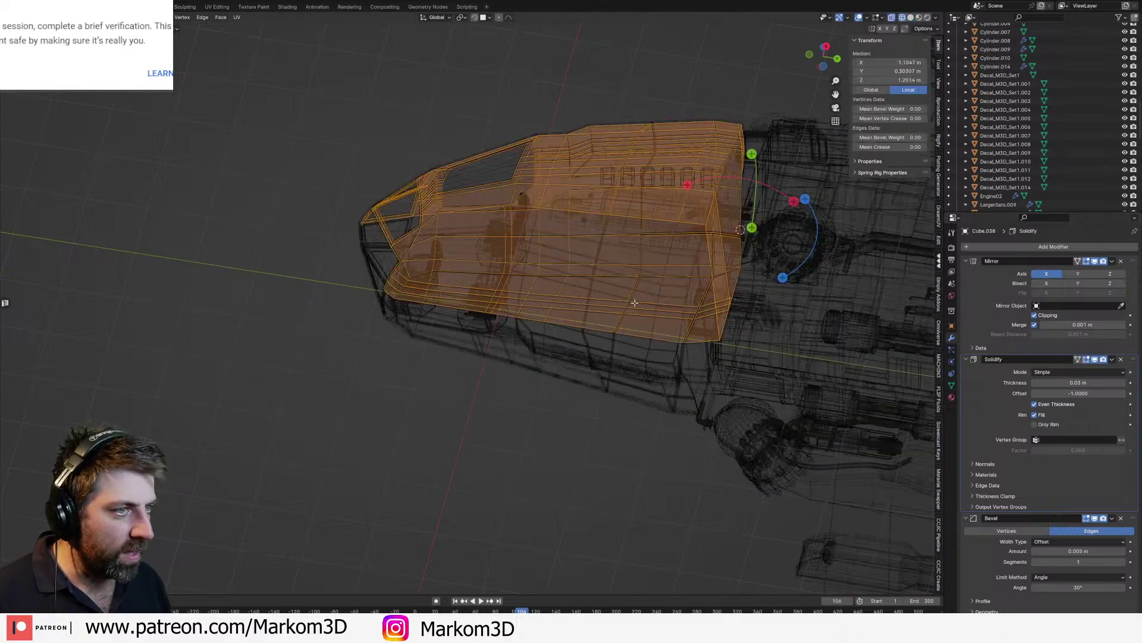
{"action": "mouse_move", "coordinate": [635, 304]}
{"action": "middle_mouse_down"}
{"action": "mouse_move", "coordinate": [606, 342]}
{"action": "mouse_move", "coordinate": [525, 321]}
{"action": "mouse_move", "coordinate": [727, 258]}
{"action": "mouse_move", "coordinate": [673, 307]}
{"action": "mouse_move", "coordinate": [645, 298]}
{"action": "mouse_move", "coordinate": [655, 327]}
{"action": "mouse_move", "coordinate": [632, 280]}
{"action": "middle_mouse_up"}
{"action": "scroll", "coordinate": [526, 321], "scroll_direction": "up", "scroll_amount": 4}
{"action": "left_click", "coordinate": [568, 287], "text": "alt"}
{"action": "key", "text": "z"}
{"action": "left_click", "coordinate": [664, 282]}
{"action": "key", "text": "Tab"}
{"action": "key", "text": "Tab"}
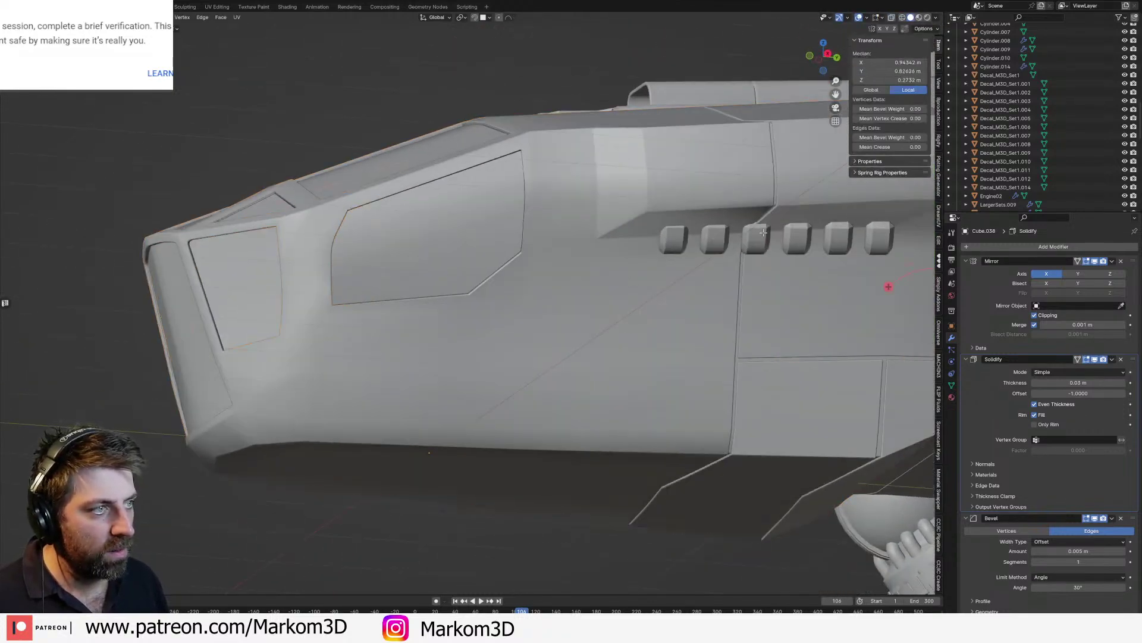
Step: Compare the plated hull copy with the original hull beneath it in wireframe and solid shading, checking both objects' Solidify settings
{"action": "scroll", "coordinate": [764, 232], "scroll_direction": "down", "scroll_amount": 5}
{"action": "mouse_move", "coordinate": [763, 233]}
{"action": "middle_mouse_down"}
{"action": "mouse_move", "coordinate": [676, 309]}
{"action": "mouse_move", "coordinate": [595, 343]}
{"action": "middle_mouse_up"}
{"action": "key", "text": "Tab"}
{"action": "key", "text": "Tab"}
{"action": "key", "text": "z"}
{"action": "left_click", "coordinate": [634, 326]}
{"action": "key", "text": "Tab"}
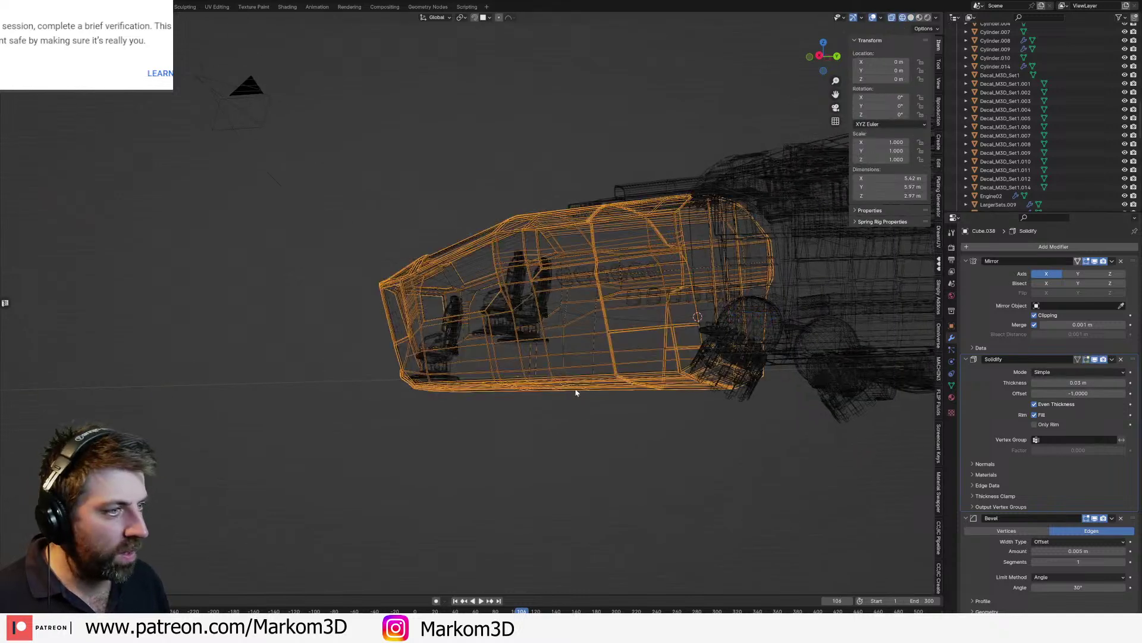
{"action": "left_click", "coordinate": [712, 394]}
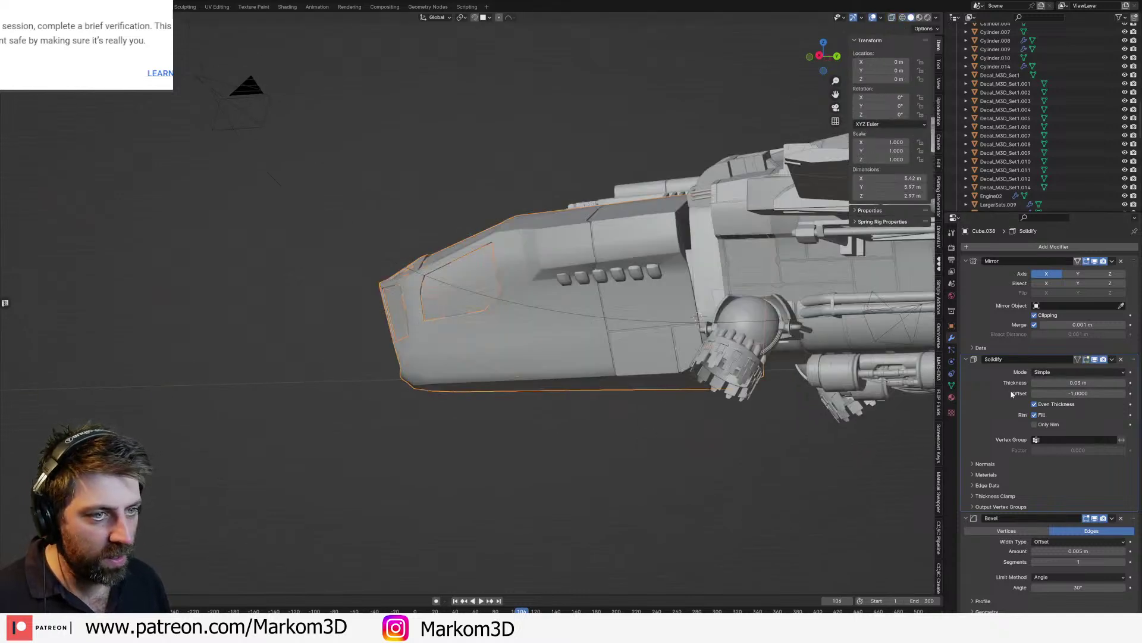
{"action": "left_click", "coordinate": [423, 260]}
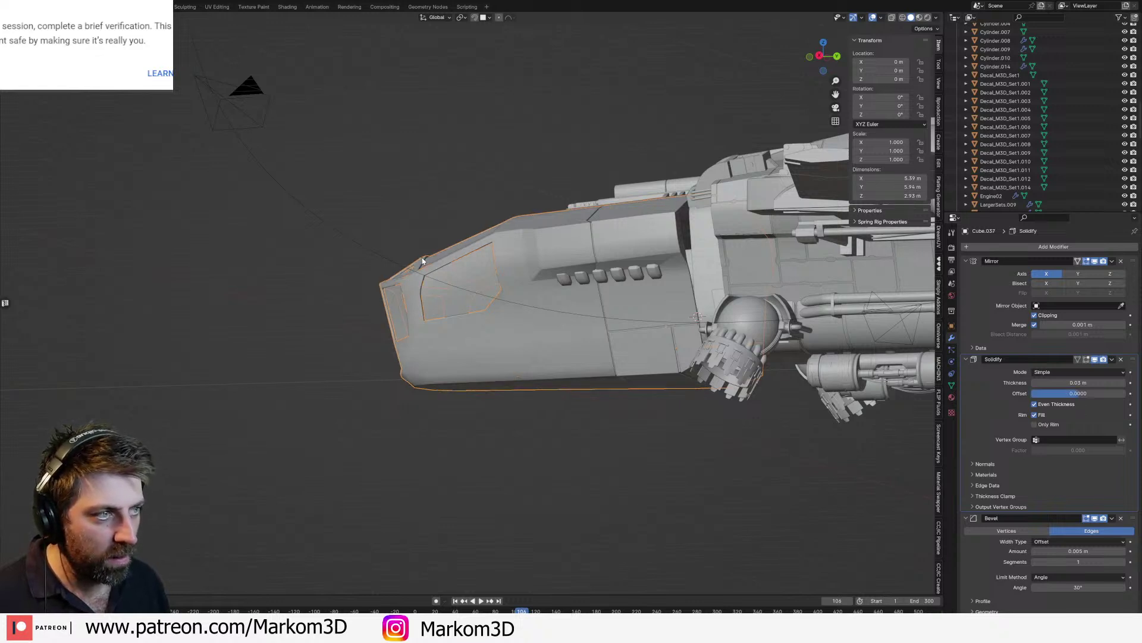
{"action": "left_click", "coordinate": [498, 359]}
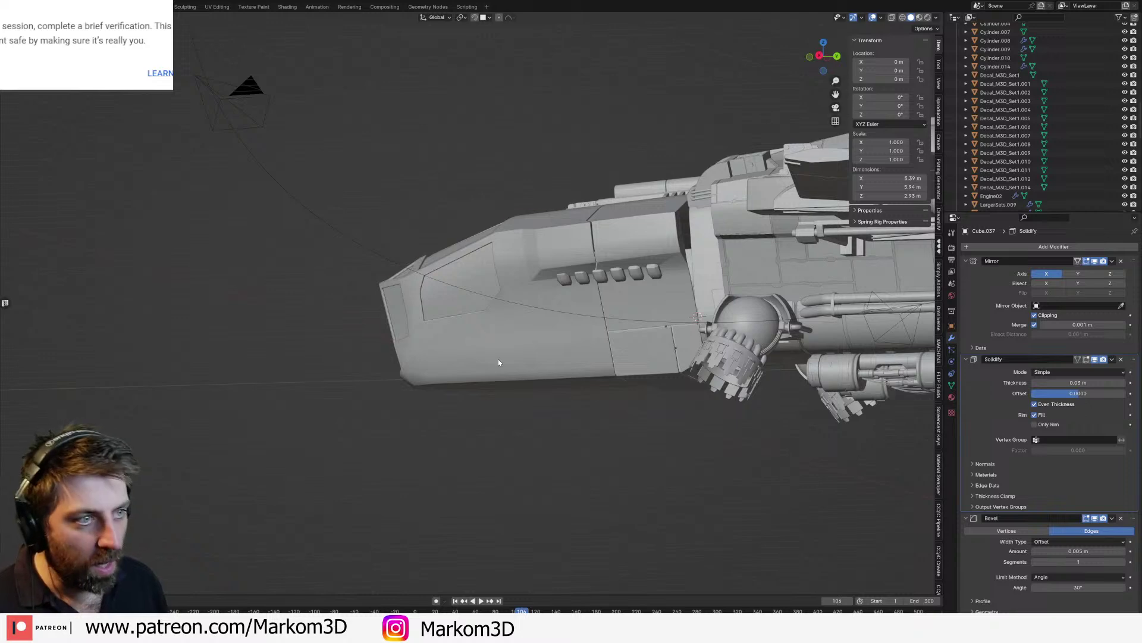
Step: Cut a lengthwise gap in the rear underside plate by bevelling its edges about 0.0247 m with 2 segments and deleting the faces
{"action": "key", "text": "Tab"}
{"action": "scroll", "coordinate": [614, 344], "scroll_direction": "up", "scroll_amount": 4}
{"action": "middle_click_drag", "start_coordinate": [614, 344], "coordinate": [579, 255]}
{"action": "scroll", "coordinate": [579, 255], "scroll_direction": "up", "scroll_amount": 2}
{"action": "middle_click_drag", "start_coordinate": [732, 262], "coordinate": [660, 238]}
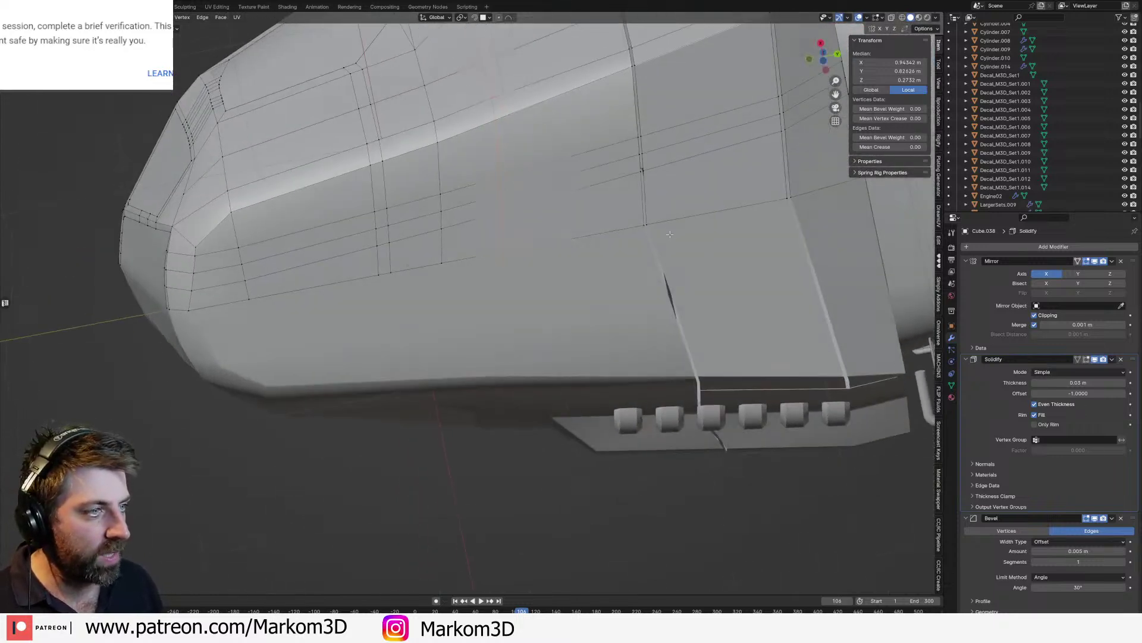
{"action": "left_click", "coordinate": [660, 238]}
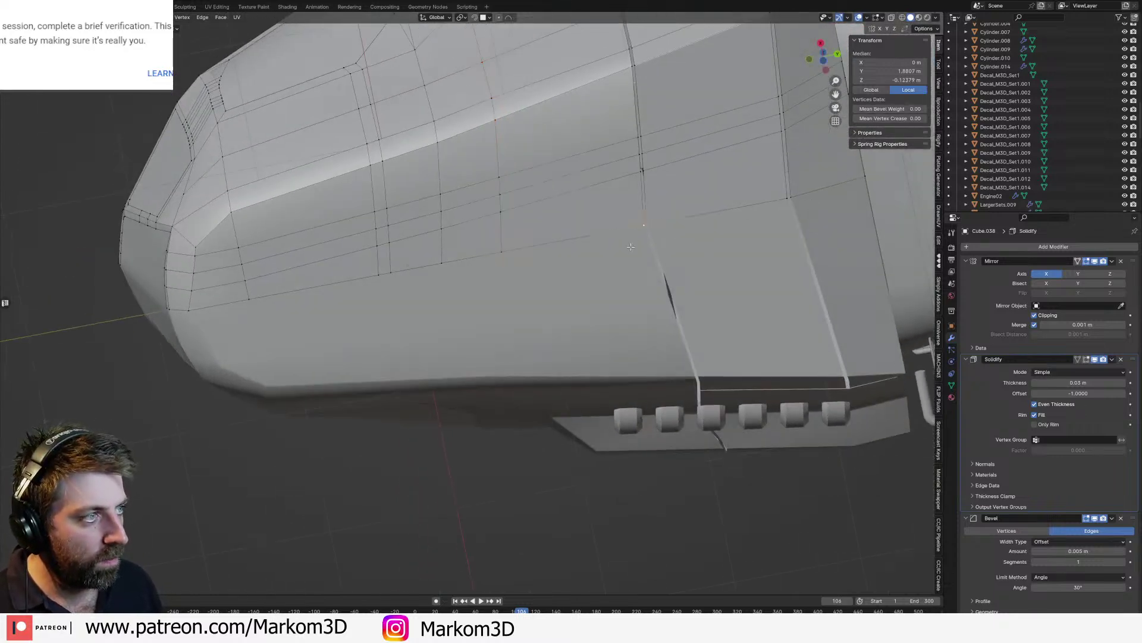
{"action": "scroll", "coordinate": [630, 247], "scroll_direction": "down", "scroll_amount": 5}
{"action": "middle_click_drag", "start_coordinate": [631, 246], "coordinate": [664, 243]}
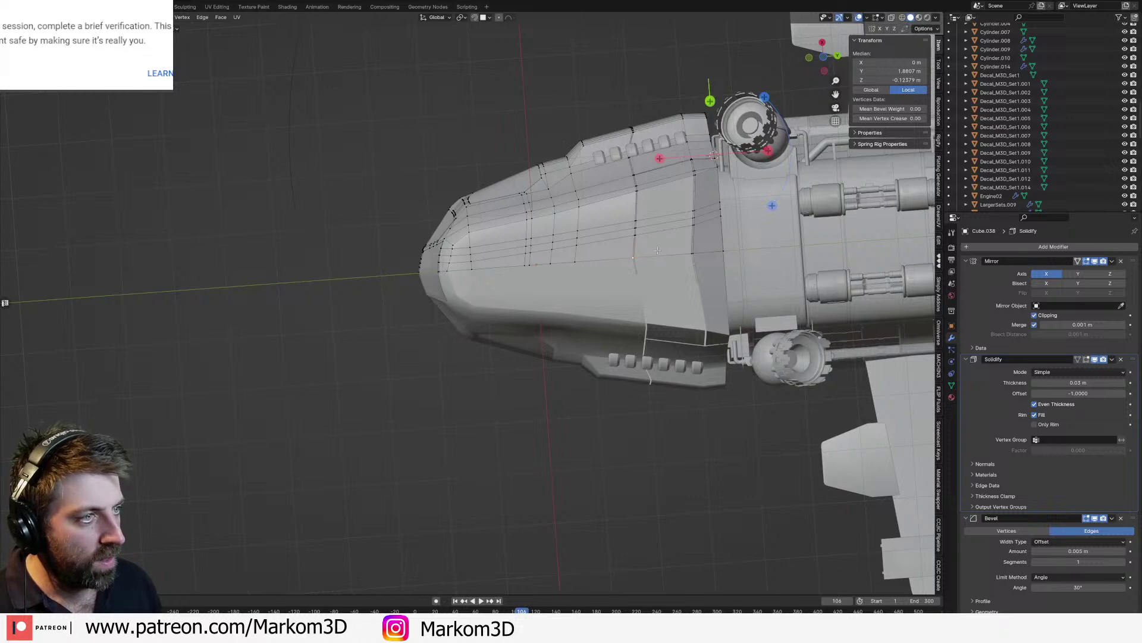
{"action": "left_click", "coordinate": [694, 253], "text": "shift"}
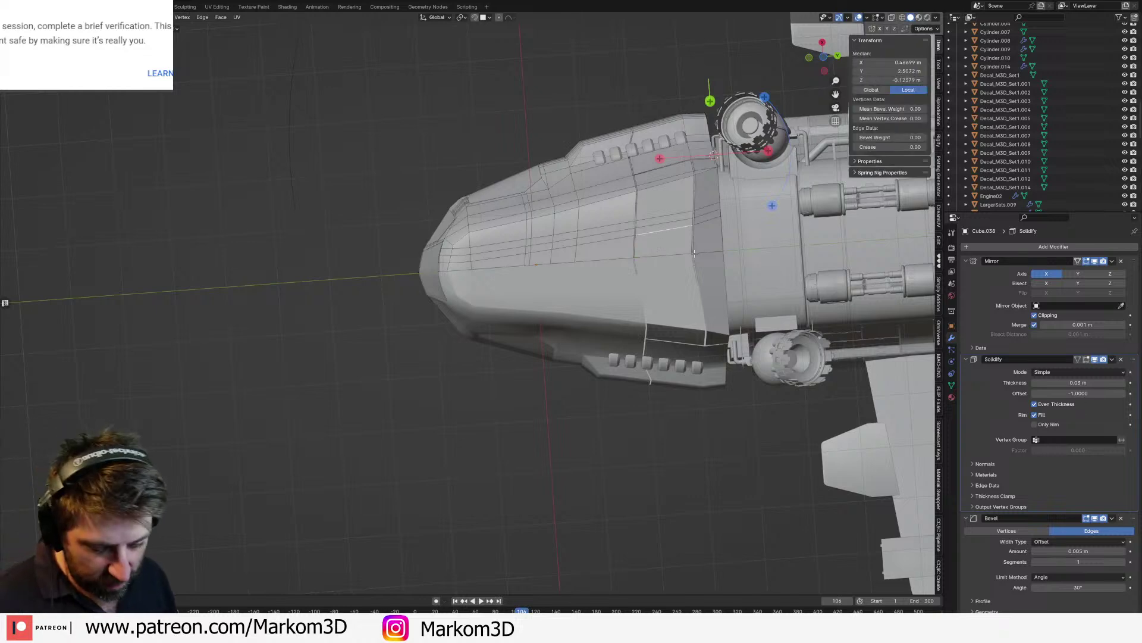
{"action": "left_click", "coordinate": [706, 262], "text": "shift"}
{"action": "key", "text": "x"}
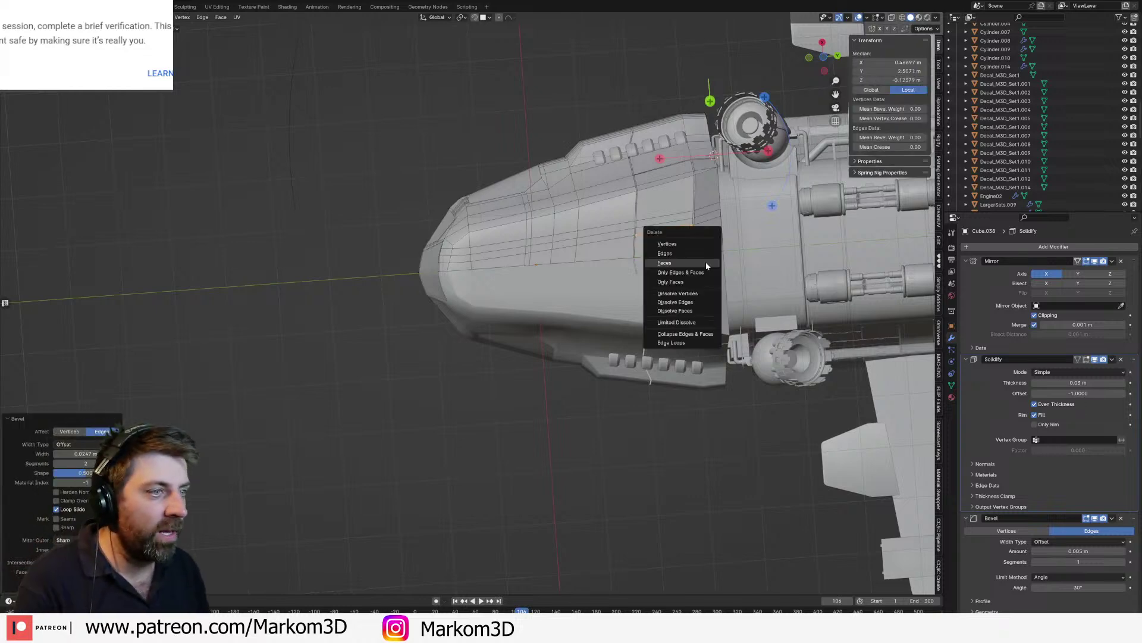
{"action": "left_click", "coordinate": [707, 262]}
Step: Bevel the lengthwise lower side edges and the crosswise edges below the side window, and delete the faces to outline a large plate
{"action": "middle_click_drag", "start_coordinate": [705, 262], "coordinate": [671, 325]}
{"action": "key", "text": "Tab"}
{"action": "scroll", "coordinate": [633, 296], "scroll_direction": "up", "scroll_amount": 3}
{"action": "key", "text": "Tab"}
{"action": "left_click", "coordinate": [627, 189]}
{"action": "middle_click_drag", "start_coordinate": [626, 188], "coordinate": [644, 229]}
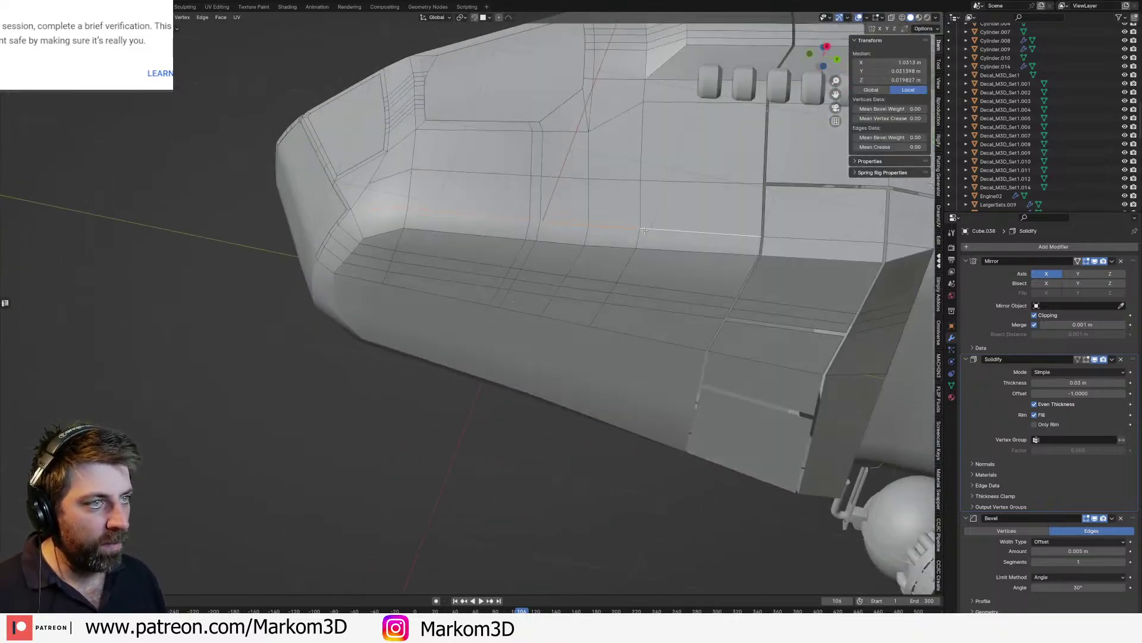
{"action": "left_click", "coordinate": [515, 236]}
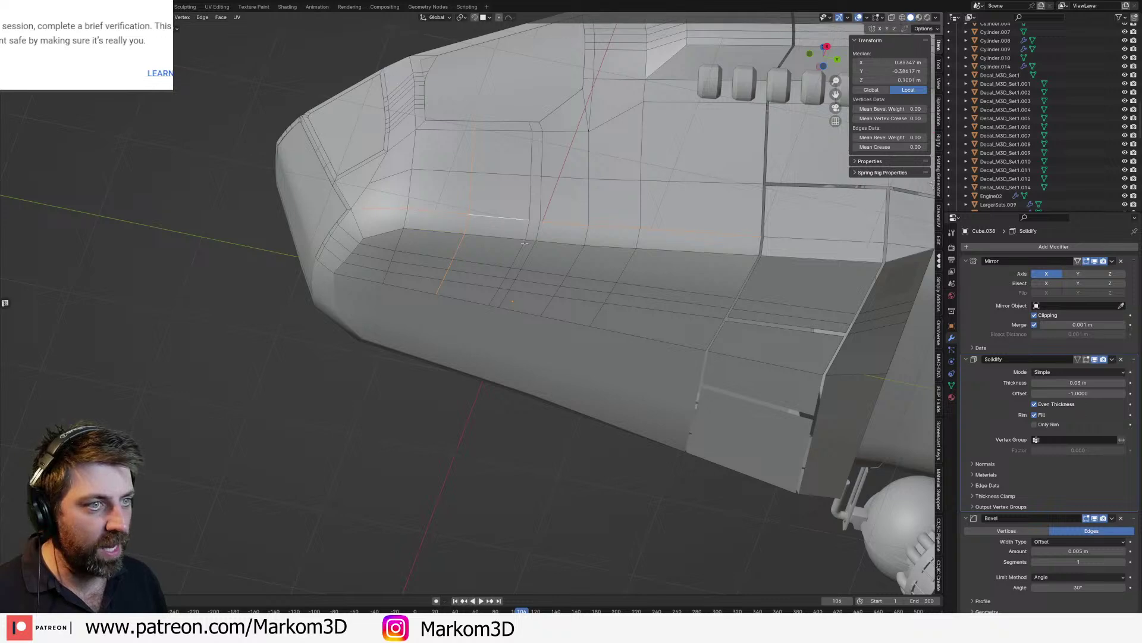
{"action": "middle_click_drag", "start_coordinate": [531, 298], "coordinate": [642, 383]}
{"action": "left_click", "coordinate": [524, 264]}
{"action": "key", "text": "ctrl+b"}
{"action": "left_click", "coordinate": [660, 394]}
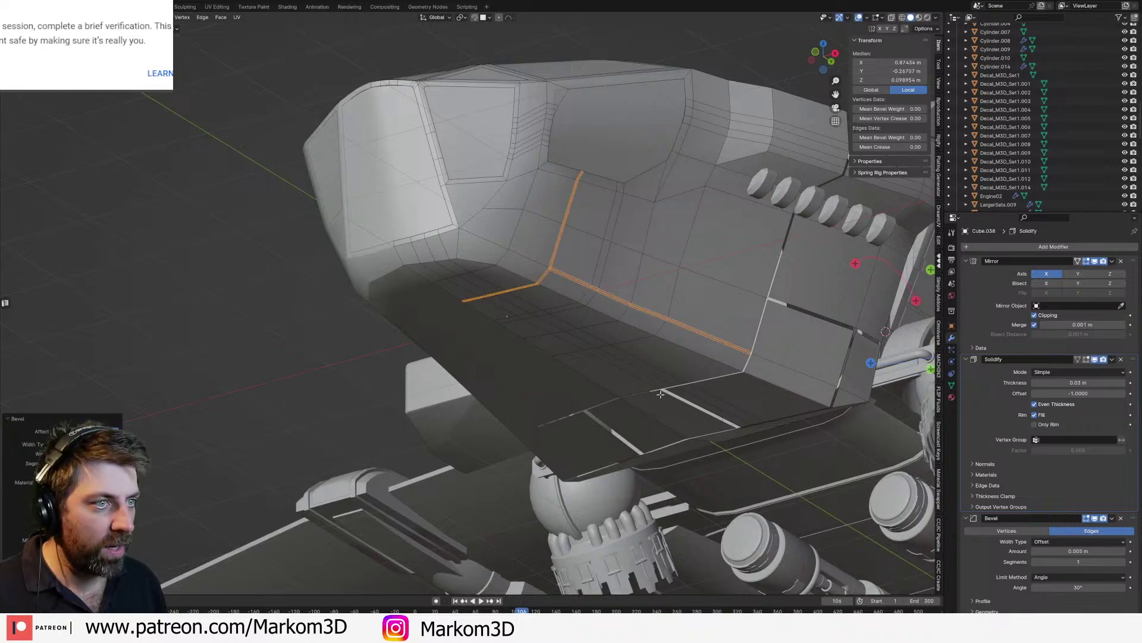
{"action": "key", "text": "x"}
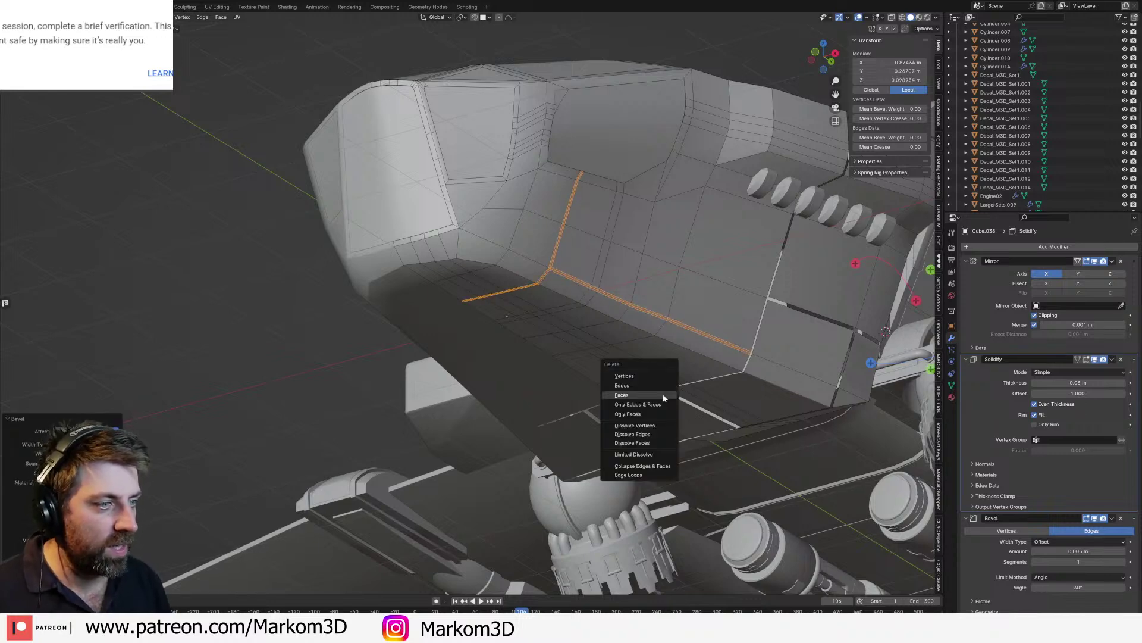
{"action": "left_click", "coordinate": [664, 396]}
Step: Select a crosswise edge on the large underside plate just behind the front panel gap
{"action": "middle_click_drag", "start_coordinate": [664, 396], "coordinate": [659, 300]}
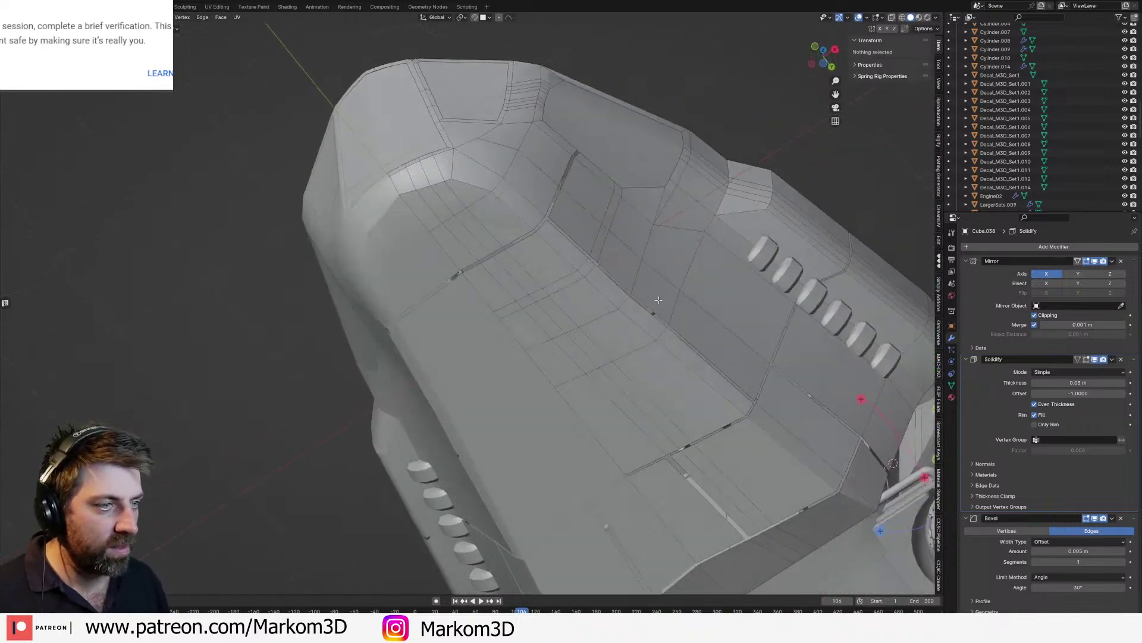
{"action": "left_click", "coordinate": [495, 294]}
{"action": "scroll", "coordinate": [486, 278], "scroll_direction": "up", "scroll_amount": 2}
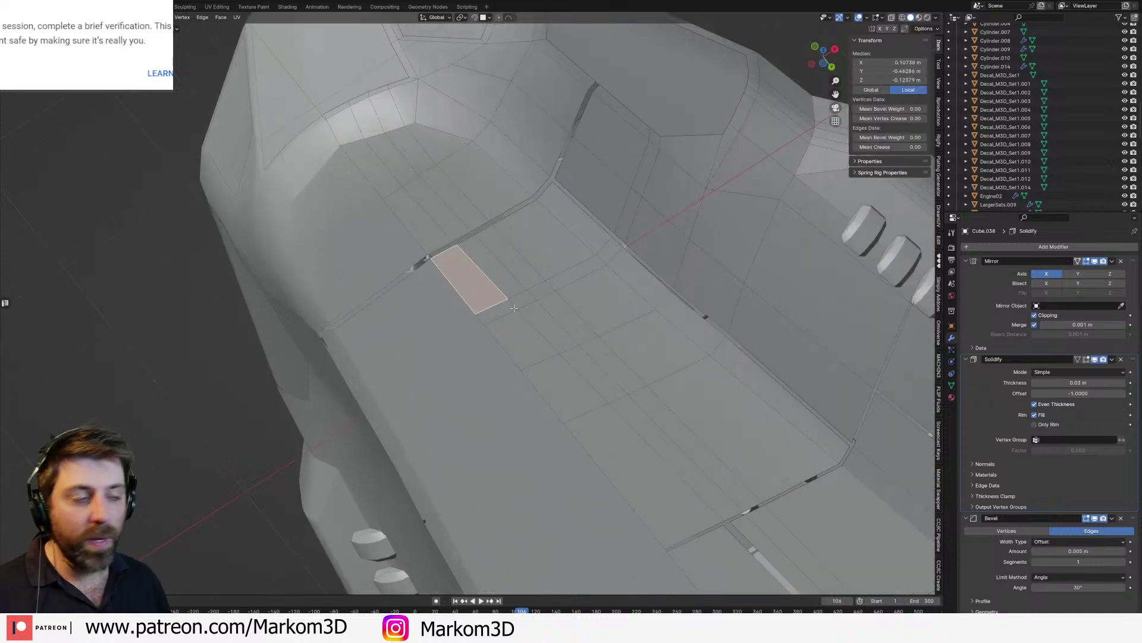
{"action": "middle_click_drag", "start_coordinate": [562, 271], "coordinate": [558, 279]}
{"action": "key", "text": "2"}
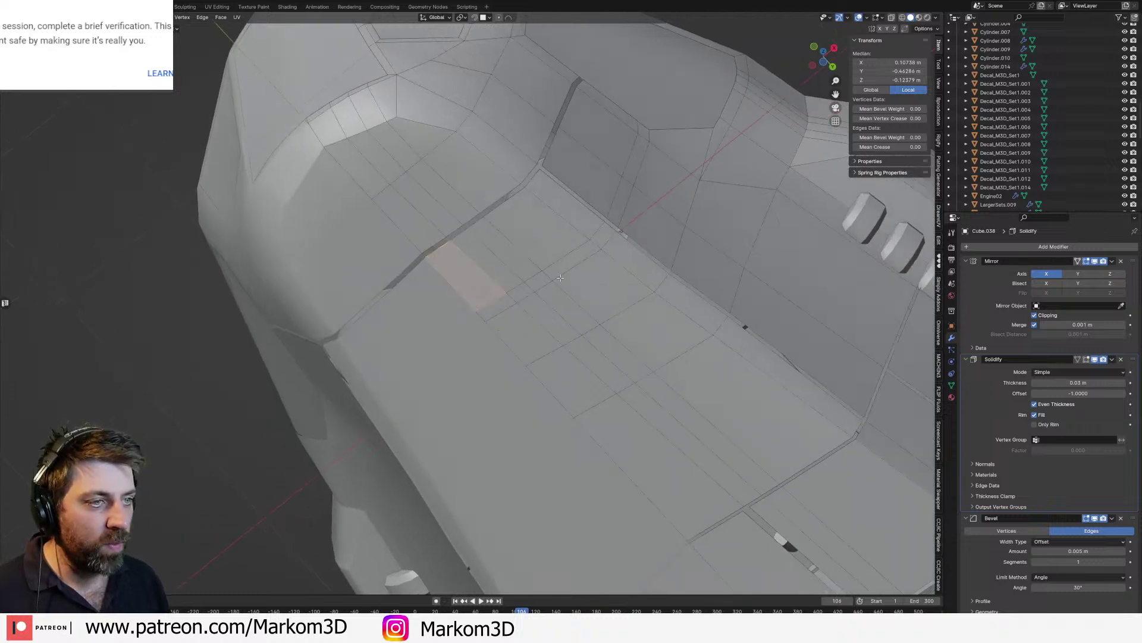
{"action": "left_click", "coordinate": [581, 272]}
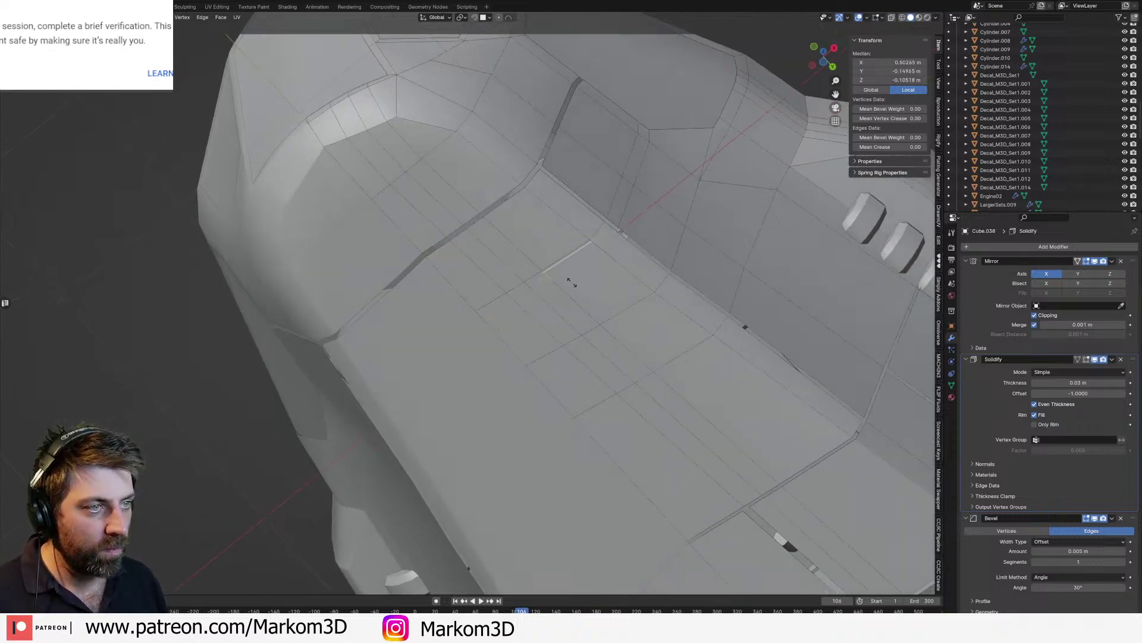
Step: Remove the crosswise edge loop running over the forward underside of the hull
{"action": "key", "text": "alt+a"}
{"action": "left_click", "coordinate": [589, 243], "text": "alt"}
{"action": "key", "text": "2"}
{"action": "left_click", "coordinate": [591, 246], "text": "alt"}
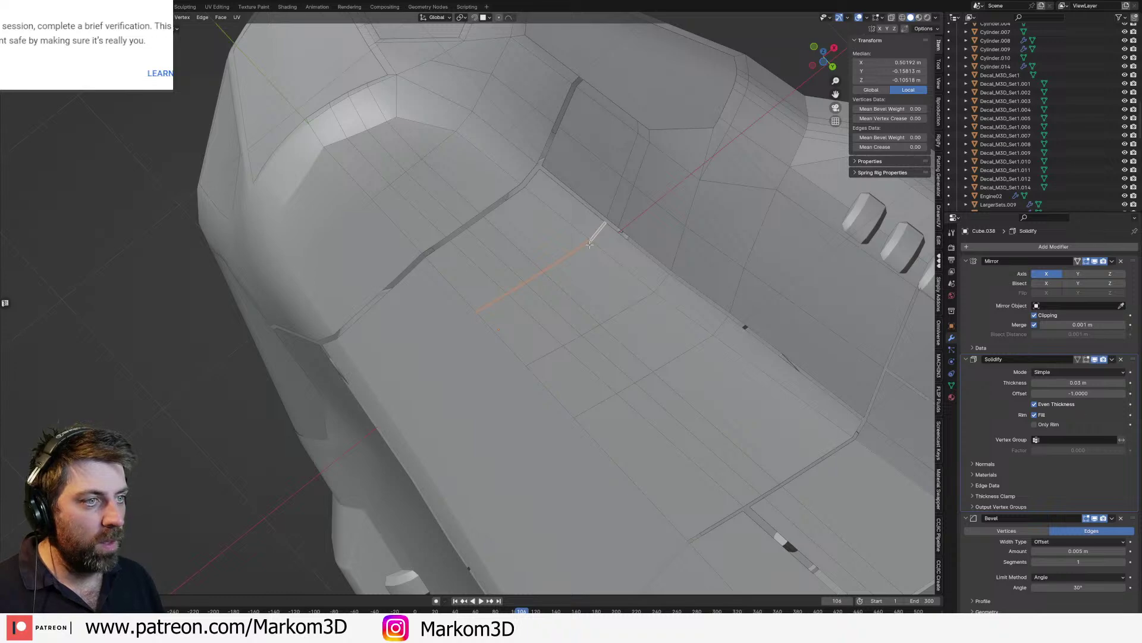
{"action": "key", "text": "x"}
{"action": "left_click", "coordinate": [592, 247]}
{"action": "scroll", "coordinate": [582, 296], "scroll_direction": "down", "scroll_amount": 5}
{"action": "key", "text": "Tab"}
{"action": "middle_click_drag", "start_coordinate": [581, 295], "coordinate": [518, 321]}
{"action": "scroll", "coordinate": [508, 277], "scroll_direction": "up", "scroll_amount": 4}
{"action": "key", "text": "Tab"}
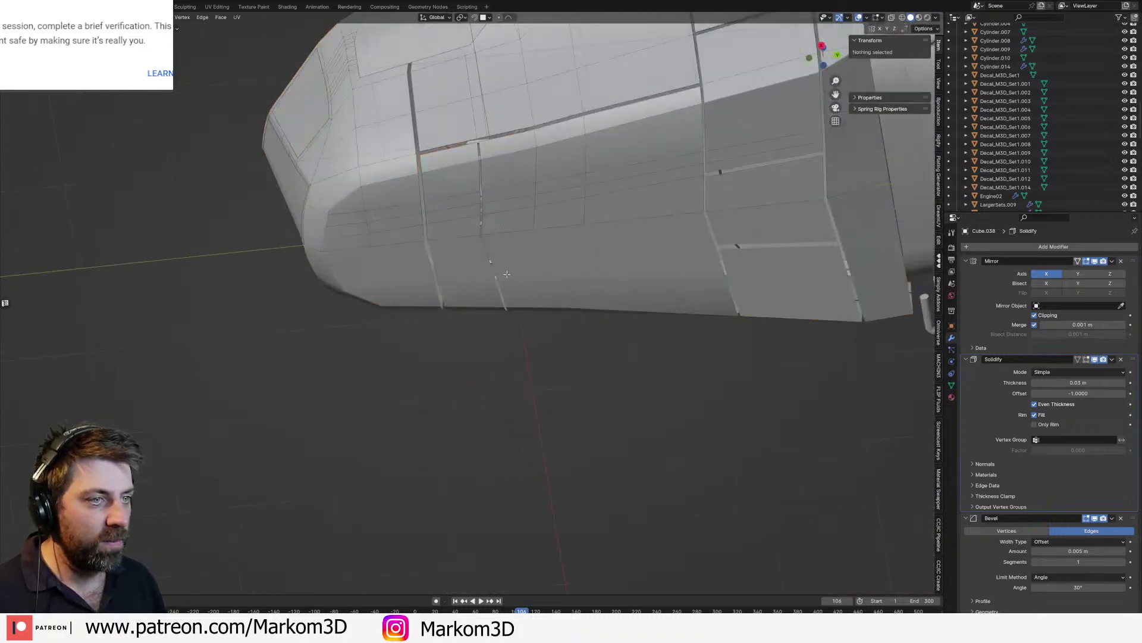
Step: Slide the centre-line vertex of the front underside seam along its edge to about Y -0.198 m
{"action": "key", "text": "1"}
{"action": "middle_click_drag", "start_coordinate": [507, 273], "coordinate": [490, 221]}
{"action": "left_click", "coordinate": [484, 213]}
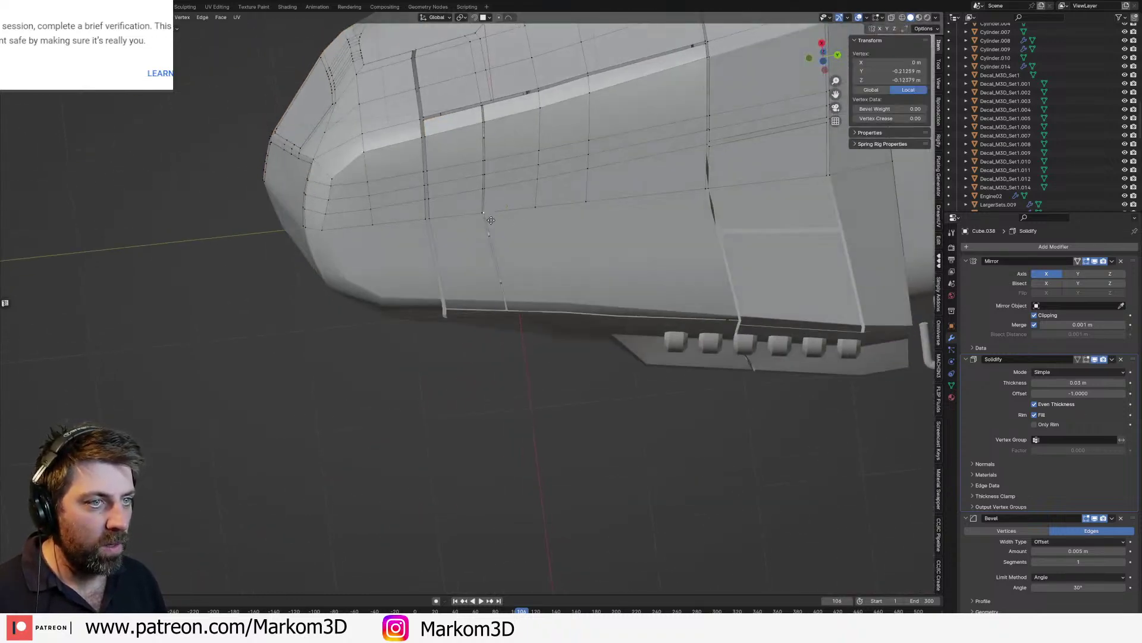
{"action": "key", "text": "g"}
{"action": "key", "text": "g"}
{"action": "left_click", "coordinate": [493, 219]}
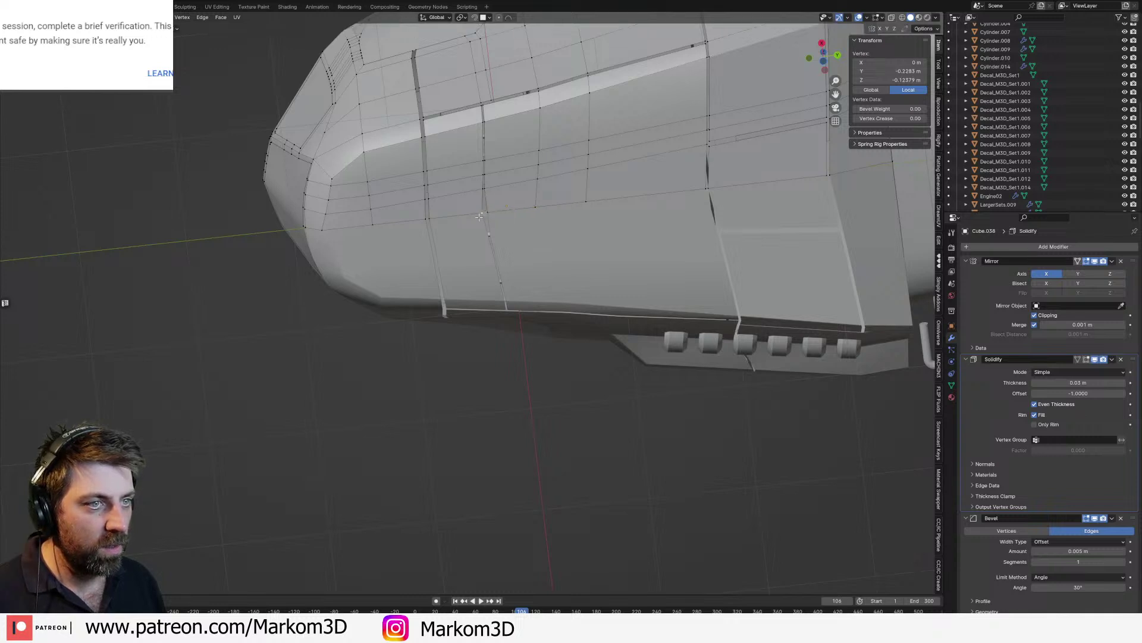
{"action": "key", "text": "g"}
{"action": "key", "text": "g"}
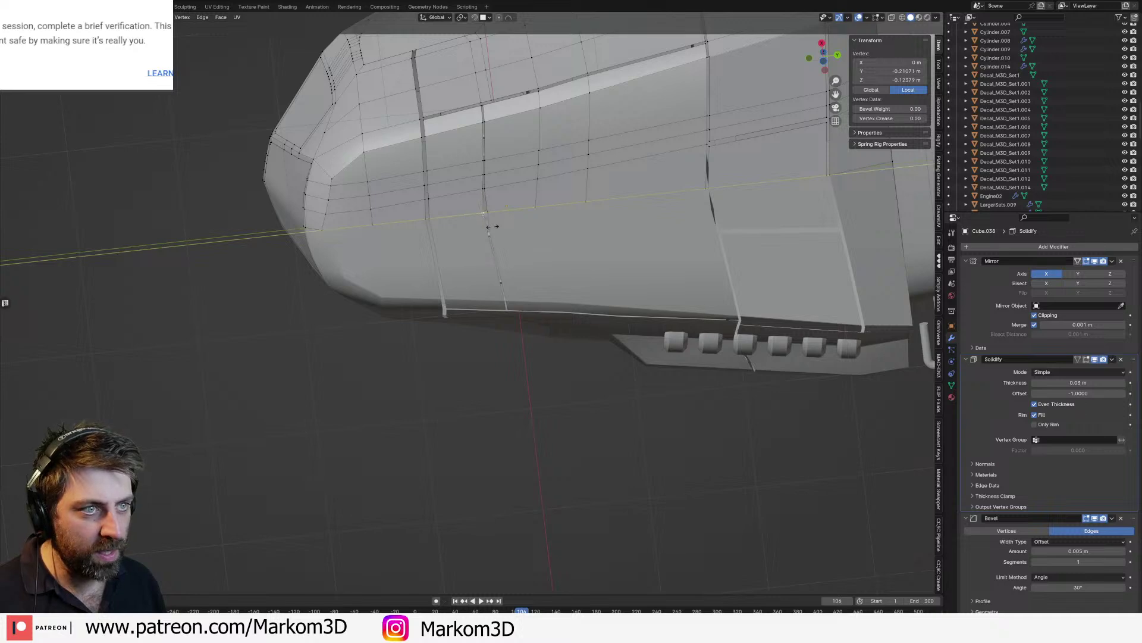
{"action": "left_click", "coordinate": [482, 230]}
{"action": "key", "text": "Tab"}
{"action": "key", "text": "Tab"}
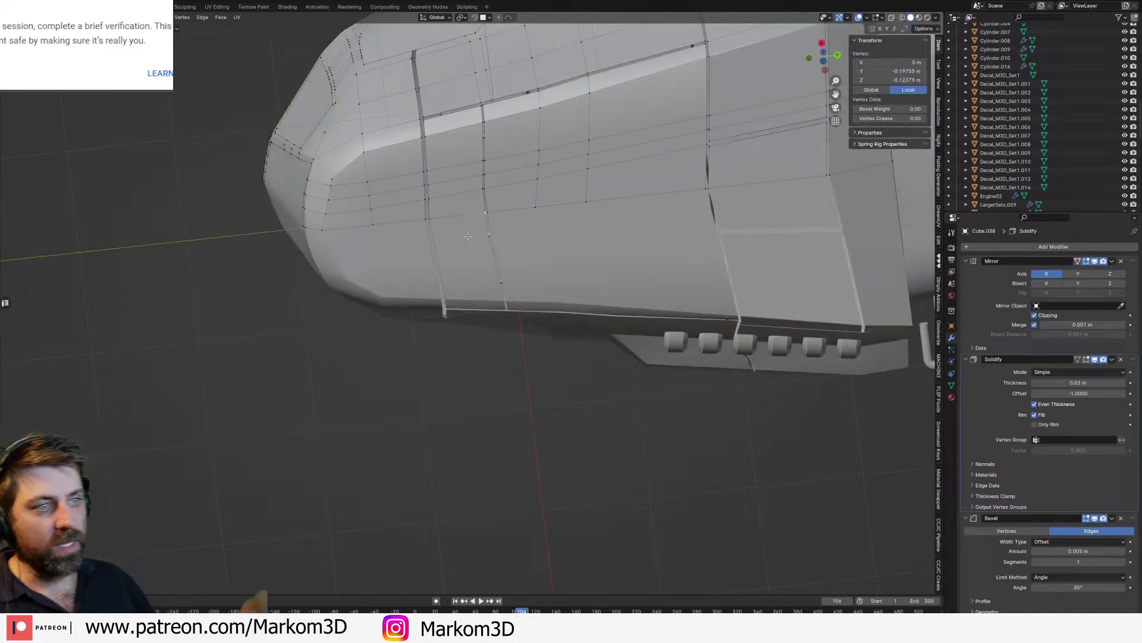
Step: Add neighbouring points of the front underside seam to the centre vertex selection and flatten them by scaling Y to 0
{"action": "scroll", "coordinate": [468, 238], "scroll_direction": "up", "scroll_amount": 5}
{"action": "key", "text": "KP_7"}
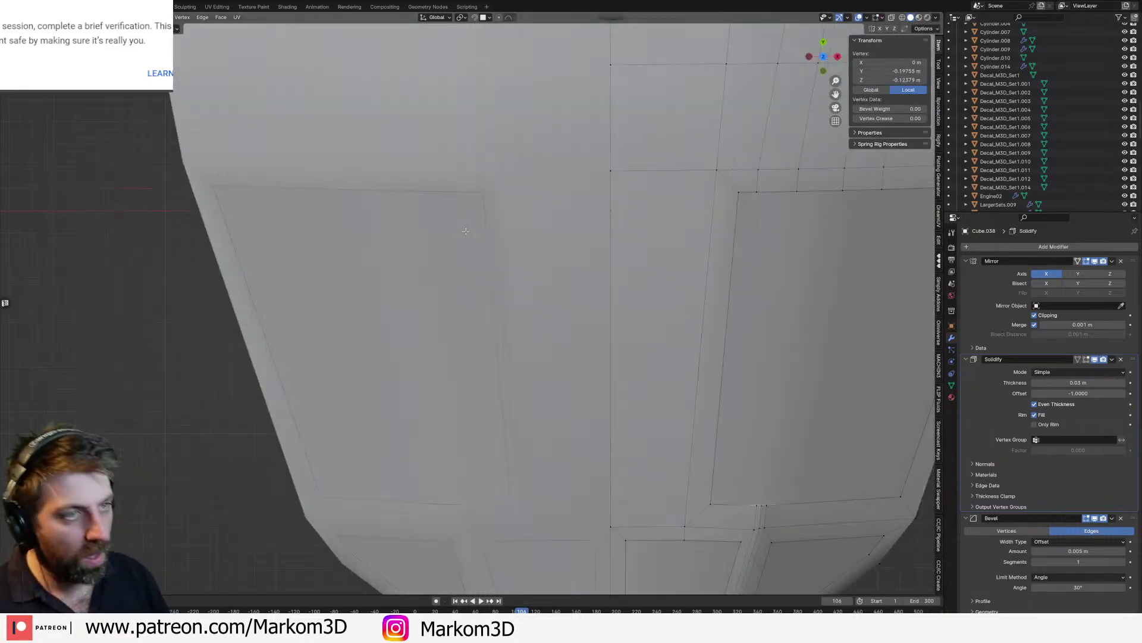
{"action": "key", "text": "ctrl+KP_7"}
{"action": "scroll", "coordinate": [466, 231], "scroll_direction": "down", "scroll_amount": 4}
{"action": "middle_click_drag", "start_coordinate": [546, 284], "coordinate": [519, 345], "text": "shift"}
{"action": "scroll", "coordinate": [519, 344], "scroll_direction": "up", "scroll_amount": 3}
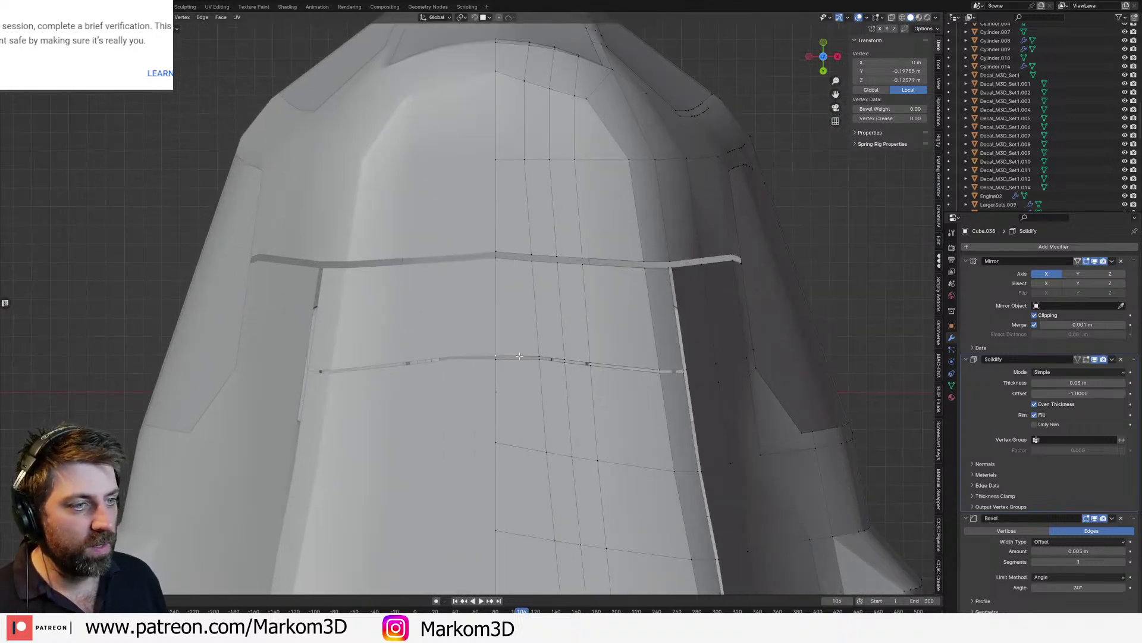
{"action": "left_click", "coordinate": [539, 359], "text": "shift"}
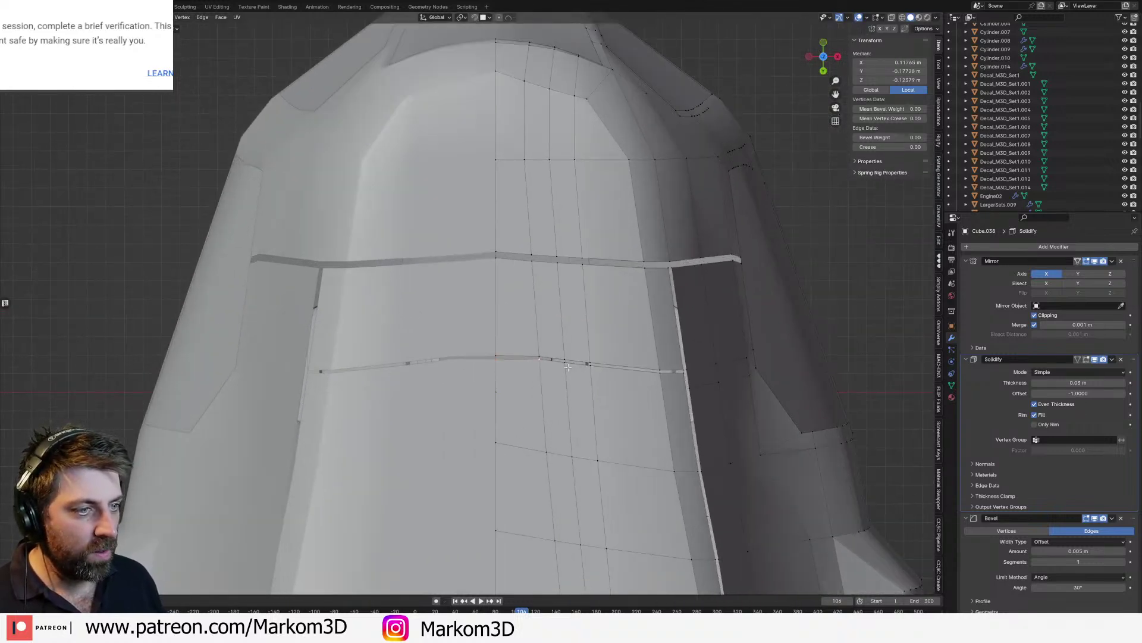
{"action": "left_click", "coordinate": [564, 362], "text": "shift"}
{"action": "left_click", "coordinate": [591, 365], "text": "shift"}
{"action": "key", "text": "s"}
{"action": "key", "text": "y"}
{"action": "key", "text": "0"}
{"action": "key", "text": "Return"}
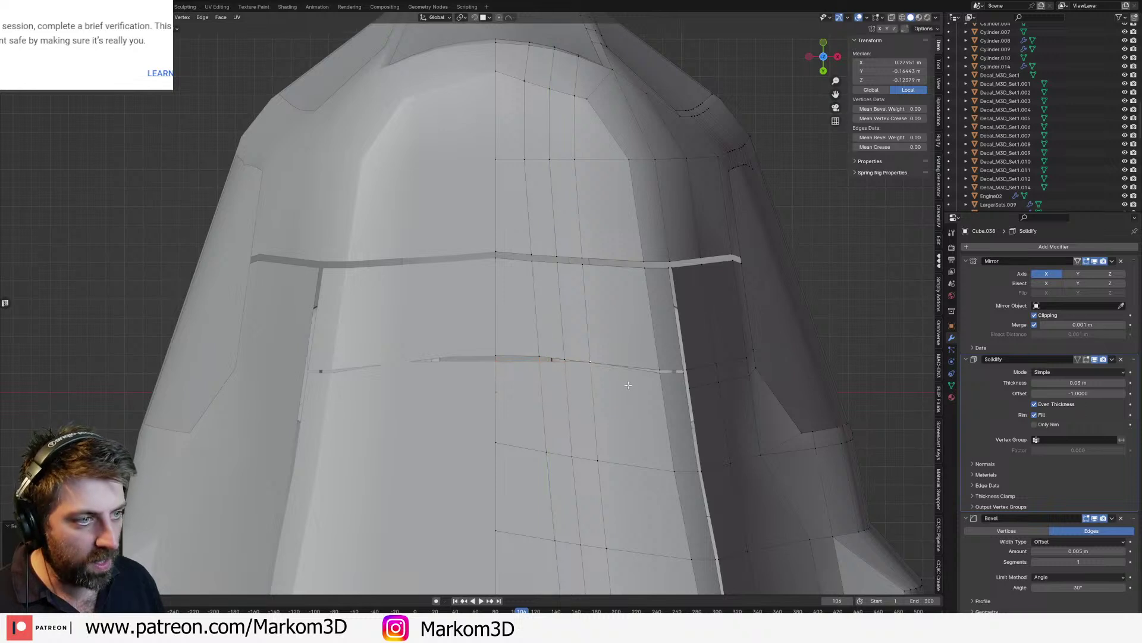
Step: Reselect the front seam's points from the outer corner to the centre line and align them by scaling Y to 0
{"action": "left_click", "coordinate": [591, 361]}
{"action": "left_click", "coordinate": [564, 359], "text": "shift"}
{"action": "left_click", "coordinate": [540, 356], "text": "shift"}
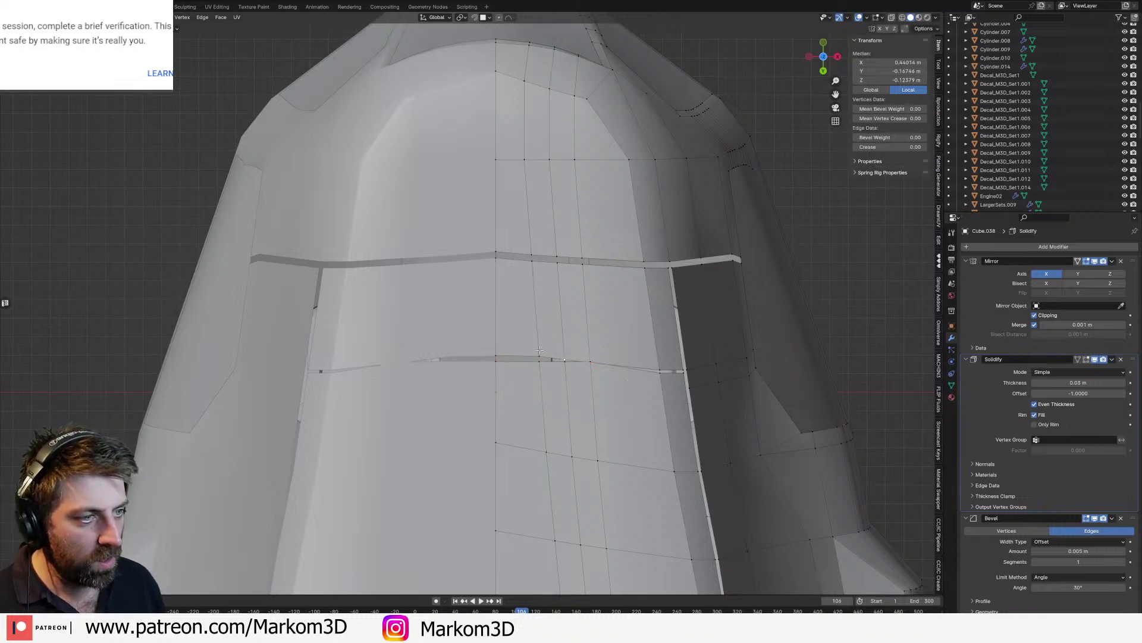
{"action": "left_click", "coordinate": [497, 355], "text": "shift"}
{"action": "key", "text": "s"}
{"action": "key", "text": "y"}
{"action": "key", "text": "0"}
{"action": "key", "text": "Return"}
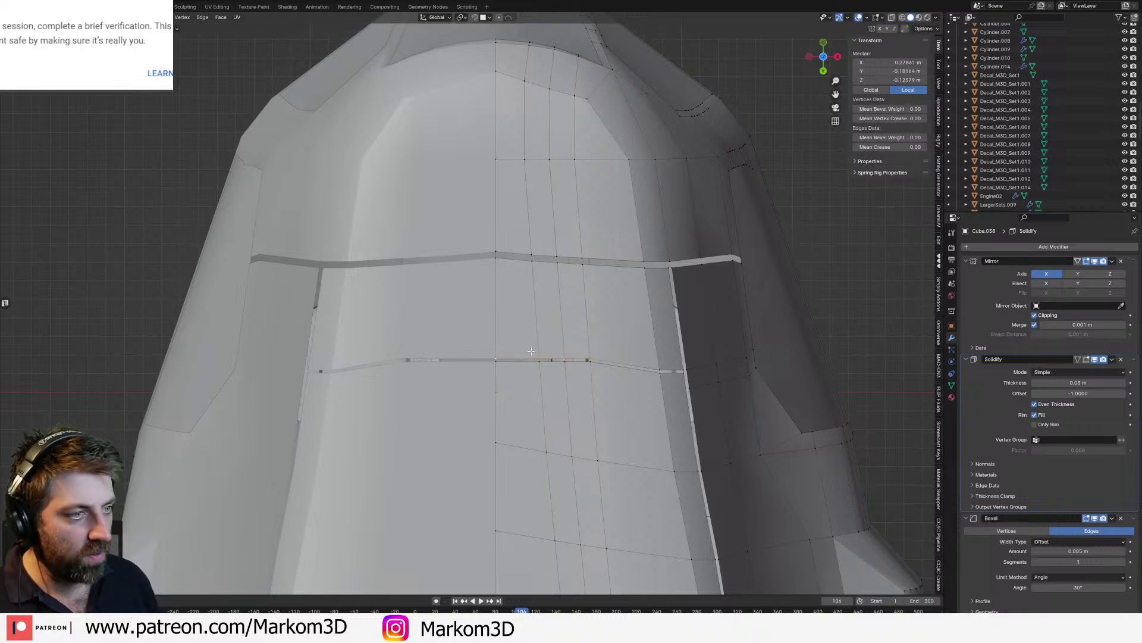
Step: Flatten the central edges of the second crosswise loop behind the front underside seam by scaling Y to 0
{"action": "left_click", "coordinate": [592, 371]}
{"action": "scroll", "coordinate": [593, 372], "scroll_direction": "down", "scroll_amount": 3}
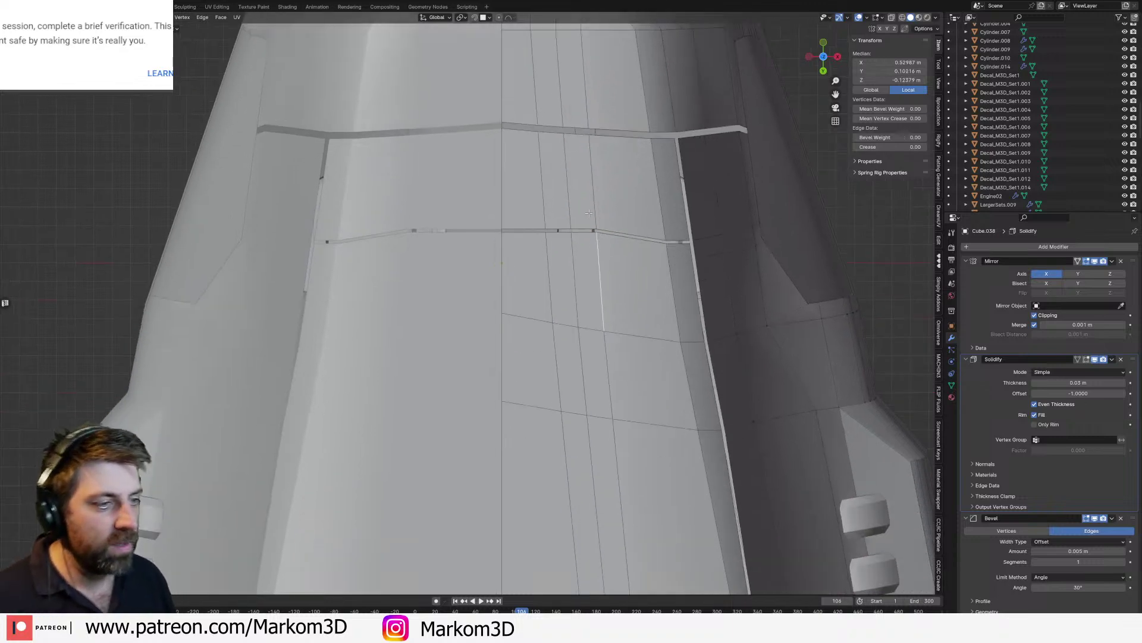
{"action": "left_click", "coordinate": [560, 351]}
{"action": "left_click", "coordinate": [583, 351], "text": "shift"}
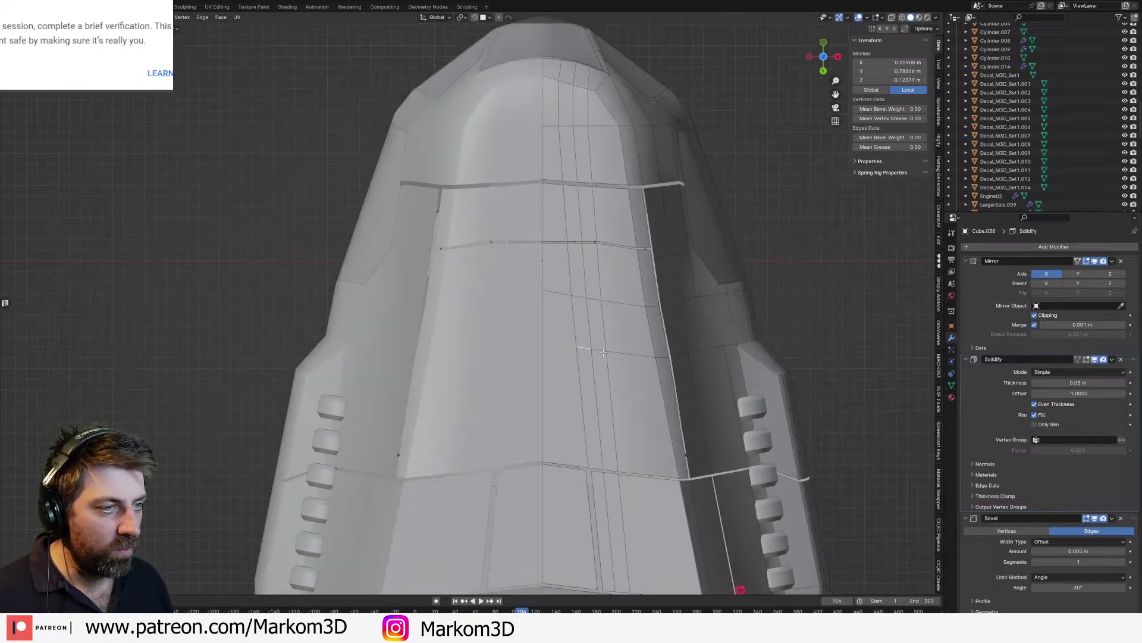
{"action": "left_click", "coordinate": [600, 354], "text": "shift"}
{"action": "left_click", "coordinate": [631, 360], "text": "shift"}
{"action": "key", "text": "ctrl+z"}
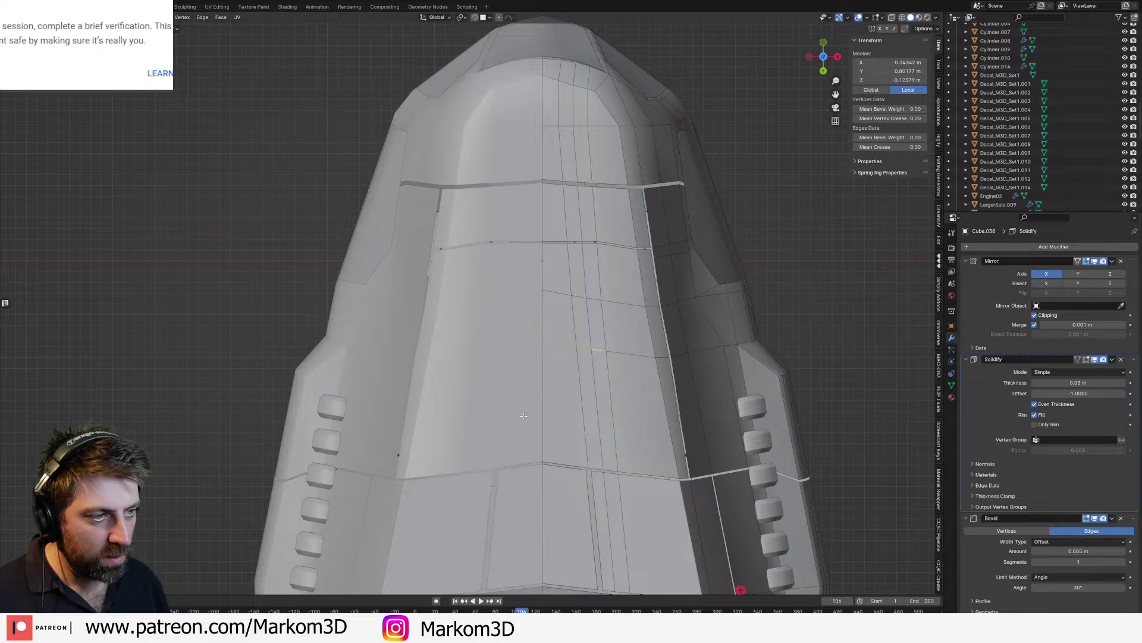
{"action": "key", "text": "s"}
{"action": "key", "text": "y"}
{"action": "key", "text": "0"}
{"action": "key", "text": "Return"}
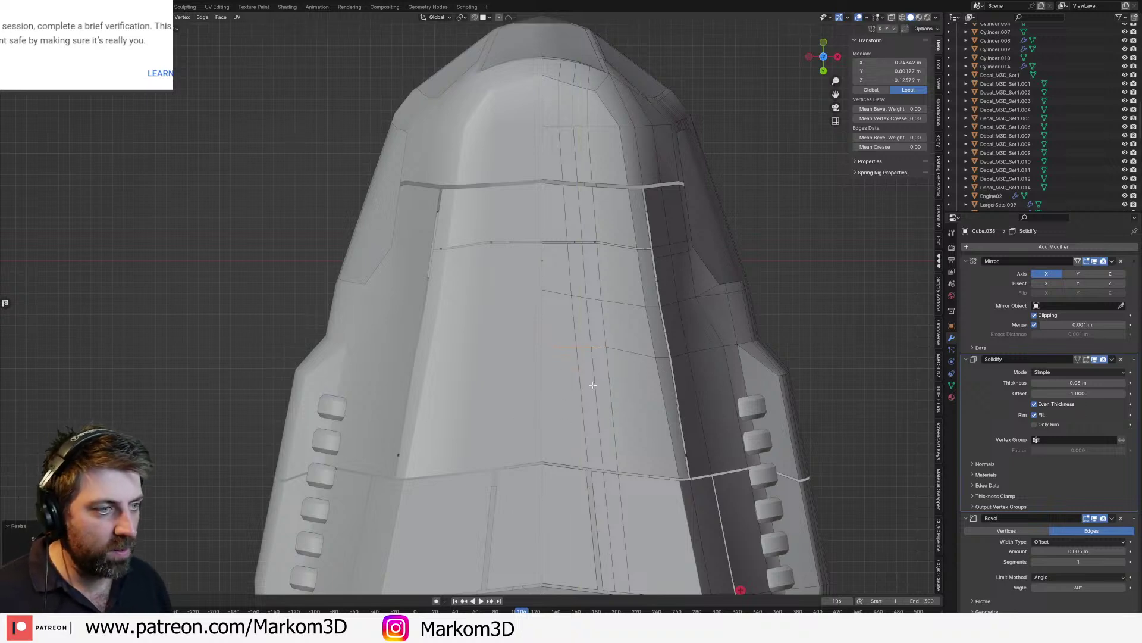
Step: Edge-slide the flattened edges rearward until they line up with the loop's outer end
{"action": "key", "text": "g"}
{"action": "key", "text": "g"}
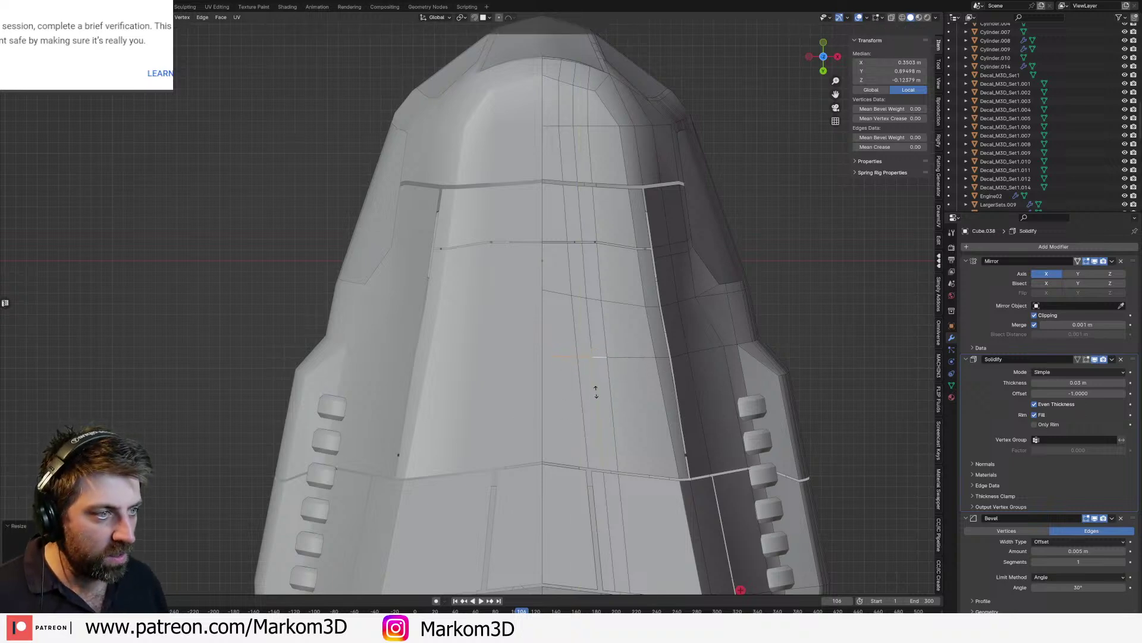
{"action": "left_click", "coordinate": [594, 395]}
Step: Scale the central edges of the first loop behind the front seam to 0 in Y and slide them to about Y 0.438 m
{"action": "left_click", "coordinate": [591, 300]}
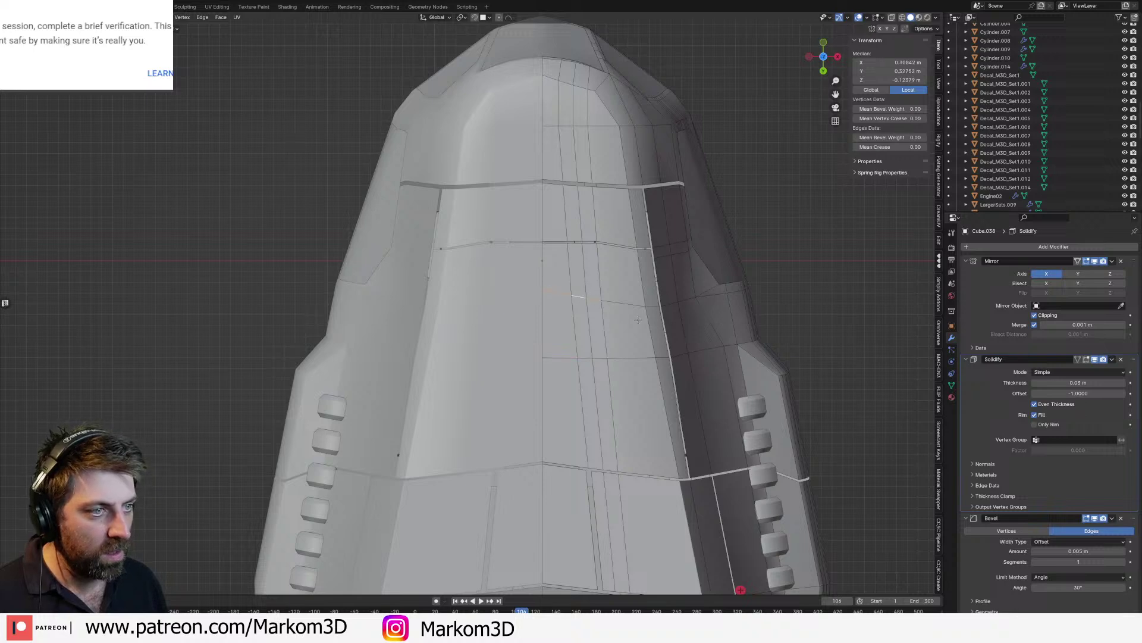
{"action": "key", "text": "s"}
{"action": "key", "text": "y"}
{"action": "key", "text": "0"}
{"action": "key", "text": "Return"}
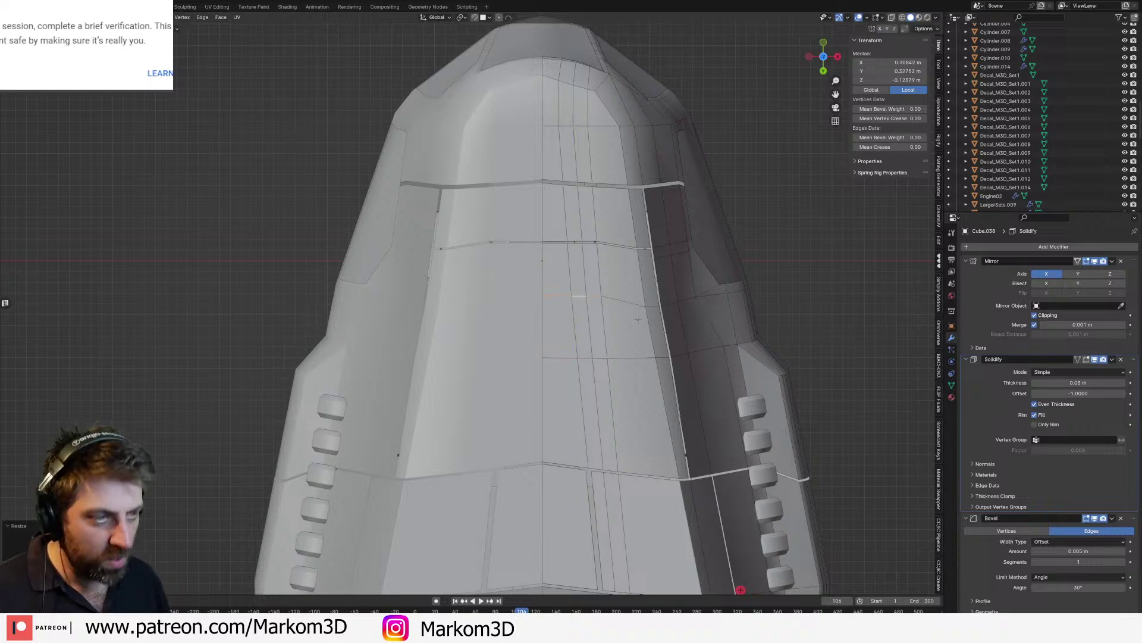
{"action": "key", "text": "g"}
{"action": "key", "text": "g"}
{"action": "left_click", "coordinate": [638, 303]}
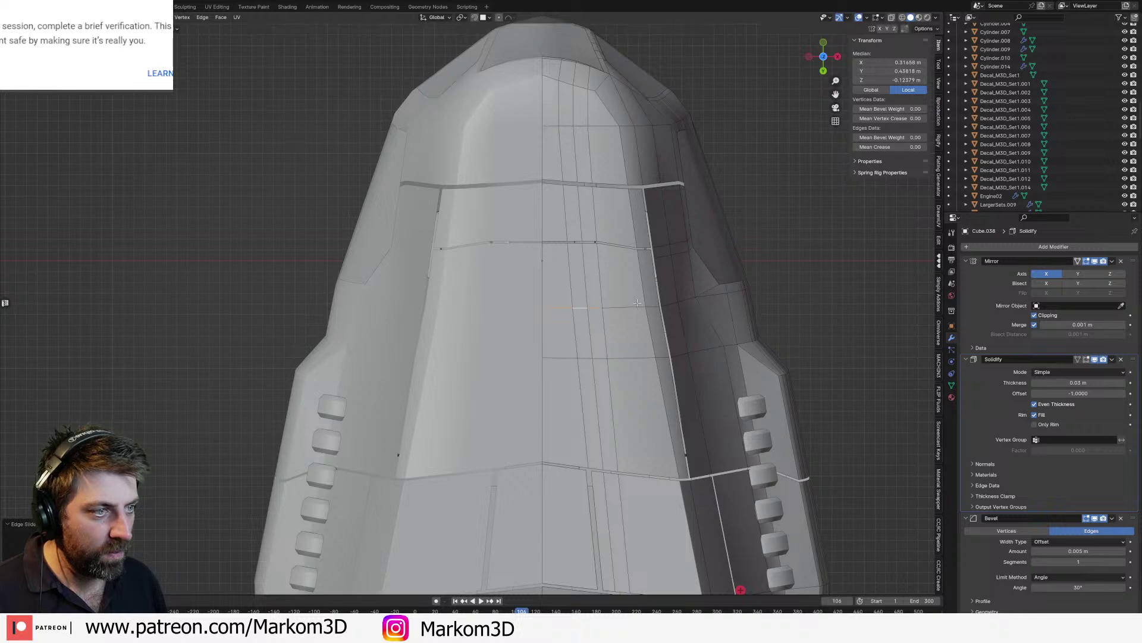
{"action": "key", "text": "Tab"}
{"action": "key", "text": "Tab"}
Step: Straighten the central edges of the next panel seam toward the rear of the underside, at about Y 1.949 m
{"action": "scroll", "coordinate": [605, 338], "scroll_direction": "up", "scroll_amount": 2}
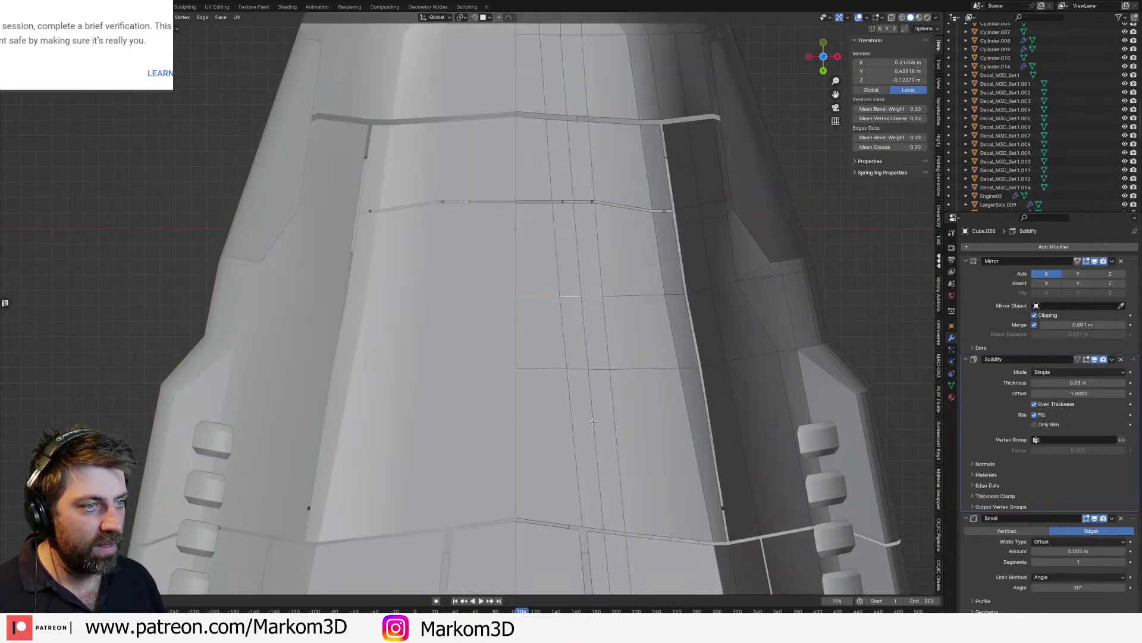
{"action": "middle_click_drag", "start_coordinate": [574, 454], "coordinate": [568, 307], "text": "shift"}
{"action": "left_click", "coordinate": [541, 376]}
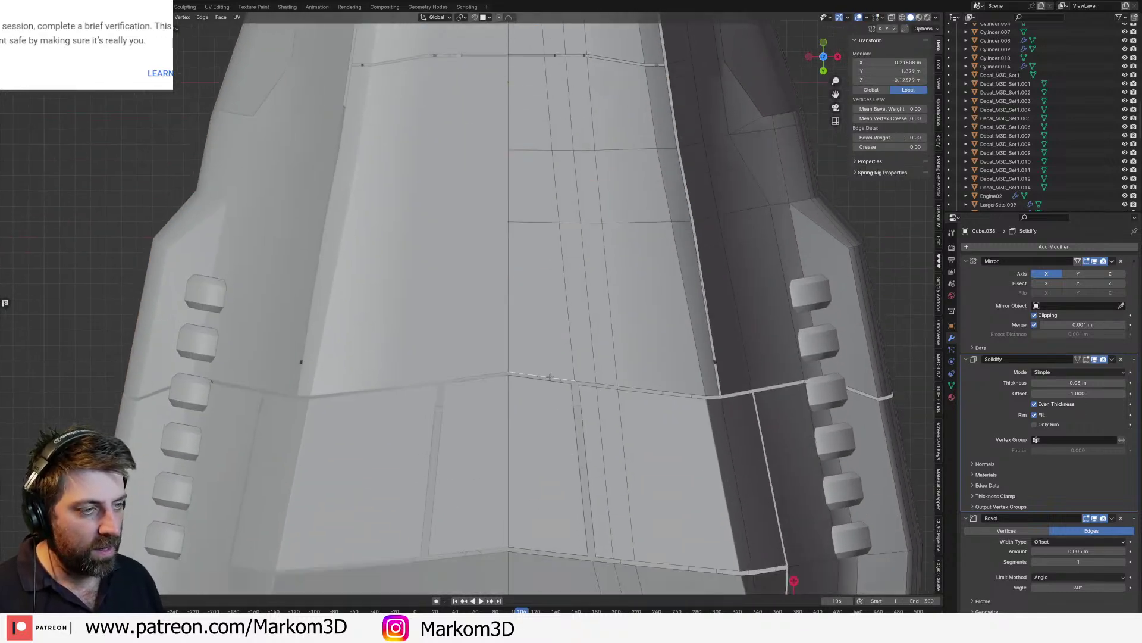
{"action": "left_click", "coordinate": [580, 390], "text": "shift"}
{"action": "left_click", "coordinate": [607, 387], "text": "shift"}
{"action": "key", "text": "ctrl+b"}
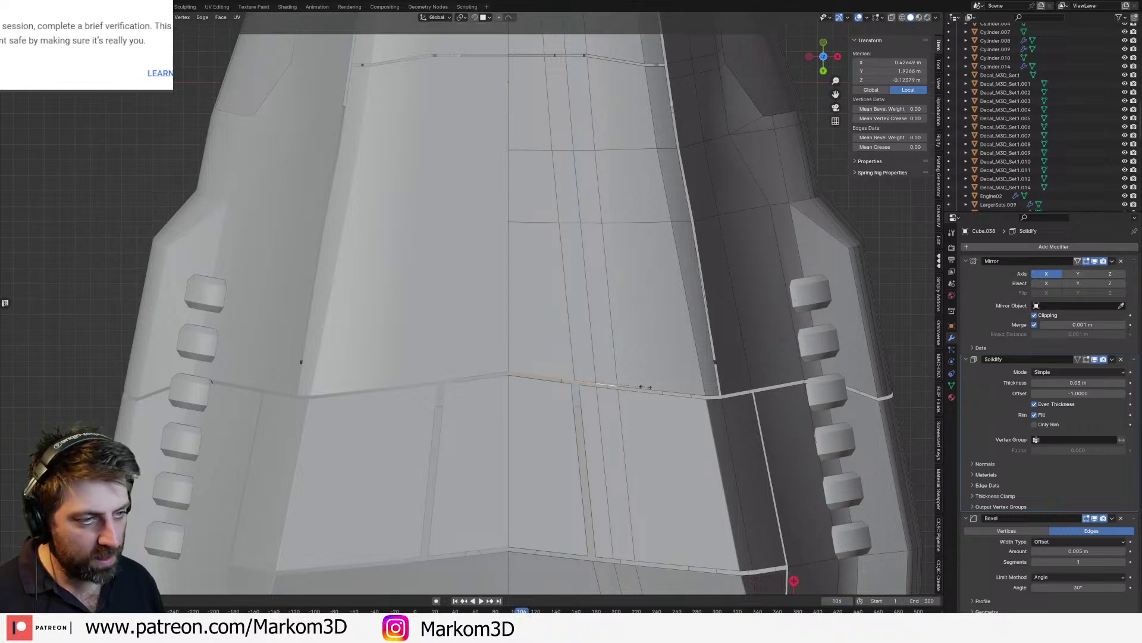
{"action": "left_click", "coordinate": [645, 386]}
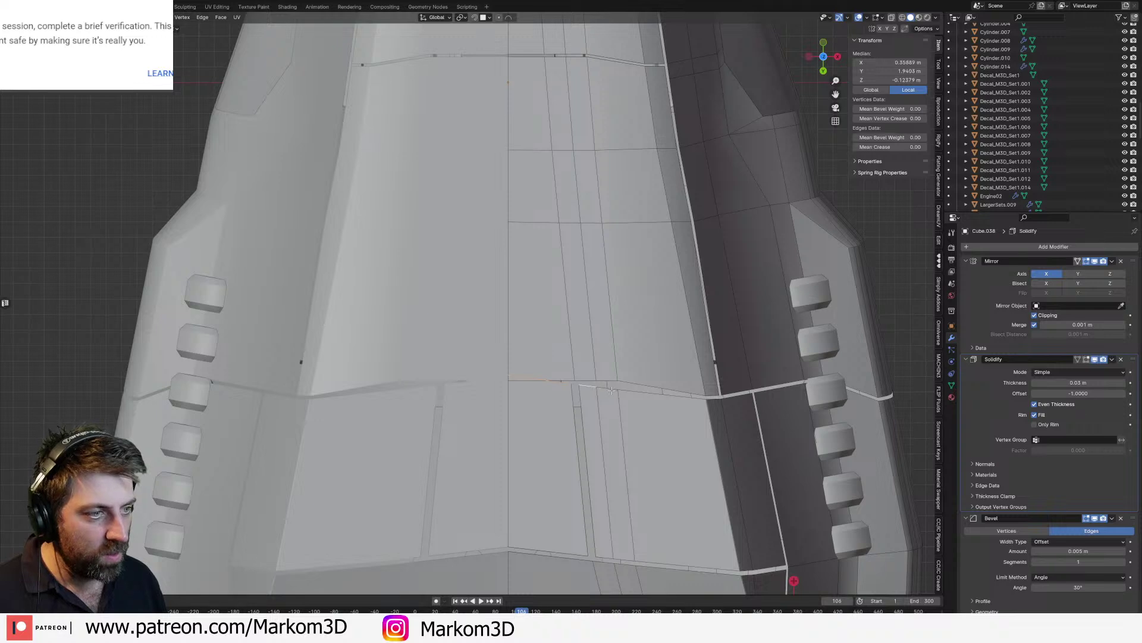
{"action": "key", "text": "s"}
{"action": "left_click", "coordinate": [659, 450]}
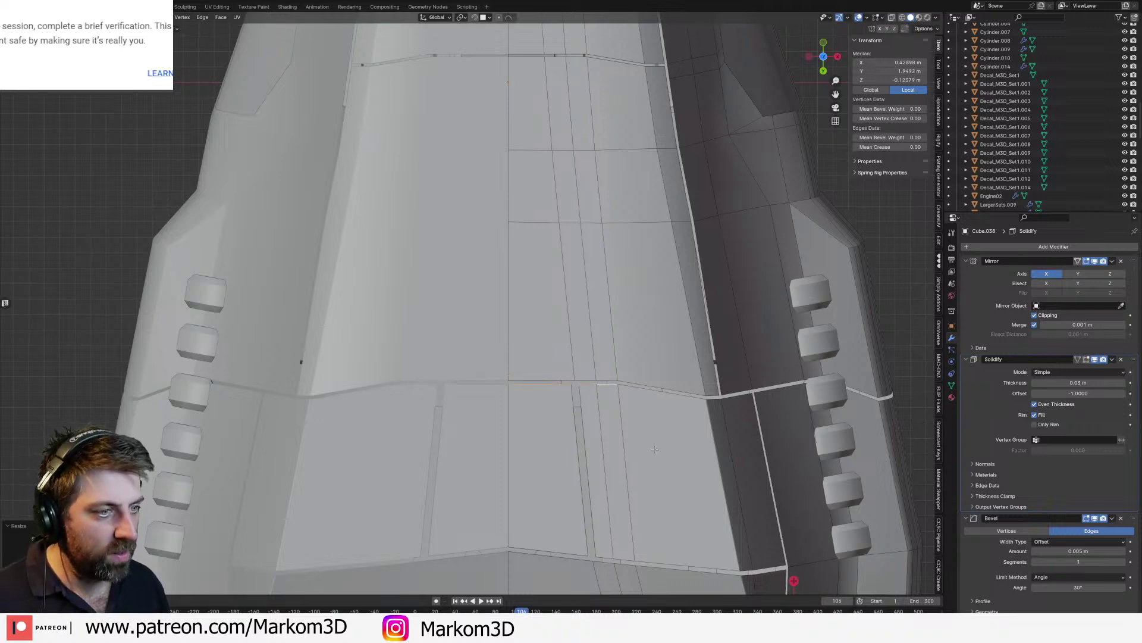
{"action": "scroll", "coordinate": [632, 446], "scroll_direction": "down", "scroll_amount": 5}
{"action": "key", "text": "Tab"}
{"action": "key", "text": "Tab"}
{"action": "scroll", "coordinate": [605, 485], "scroll_direction": "up", "scroll_amount": 5}
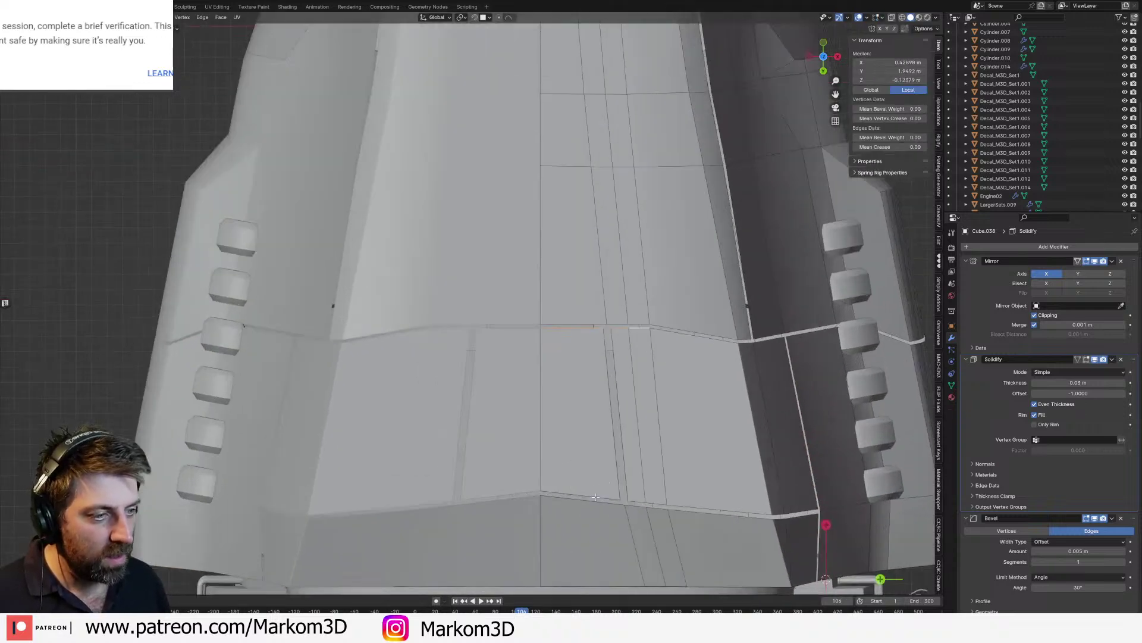
Step: Inspect the nose section's panel seams from below, above and both sides, with and without the mesh wireframe
{"action": "left_click", "coordinate": [595, 496]}
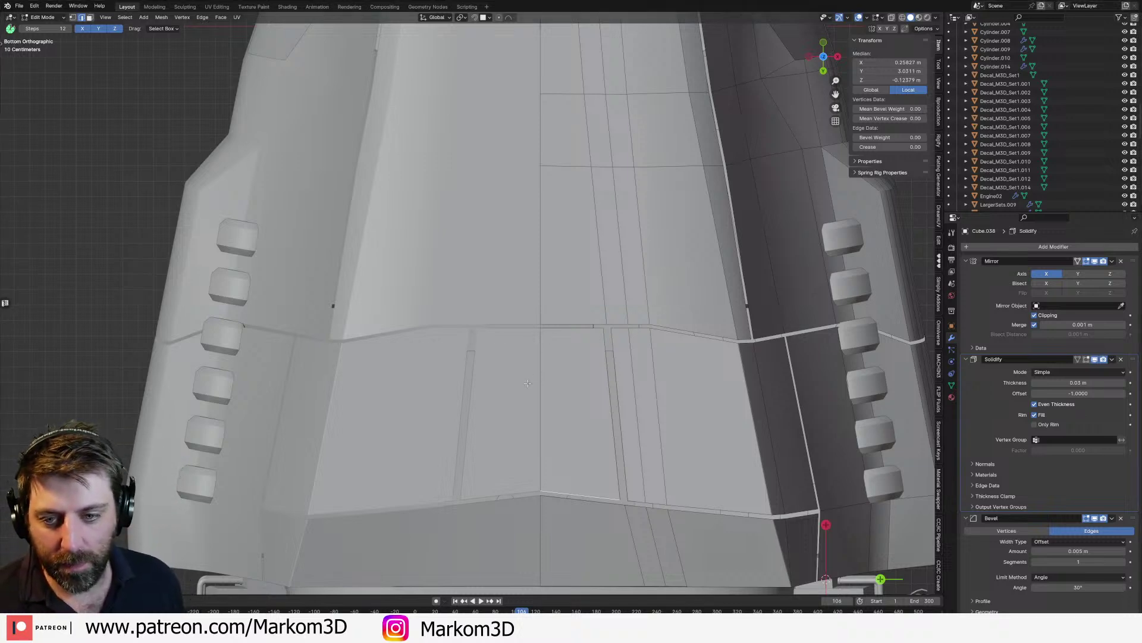
{"action": "scroll", "coordinate": [528, 384], "scroll_direction": "down", "scroll_amount": 5}
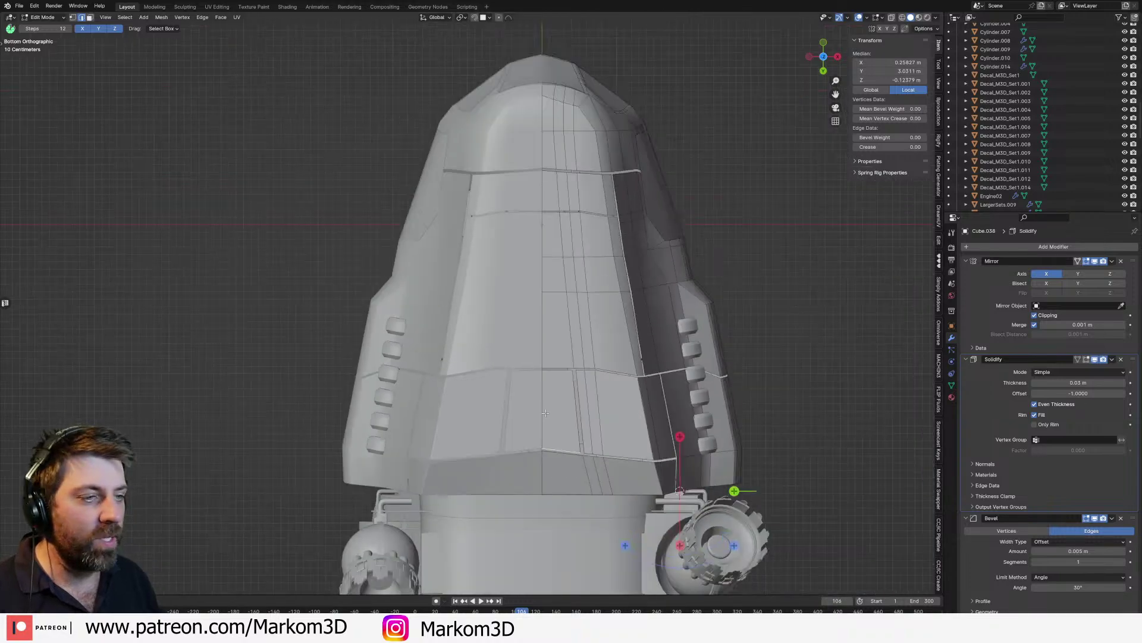
{"action": "middle_click_drag", "start_coordinate": [528, 383], "coordinate": [584, 272]}
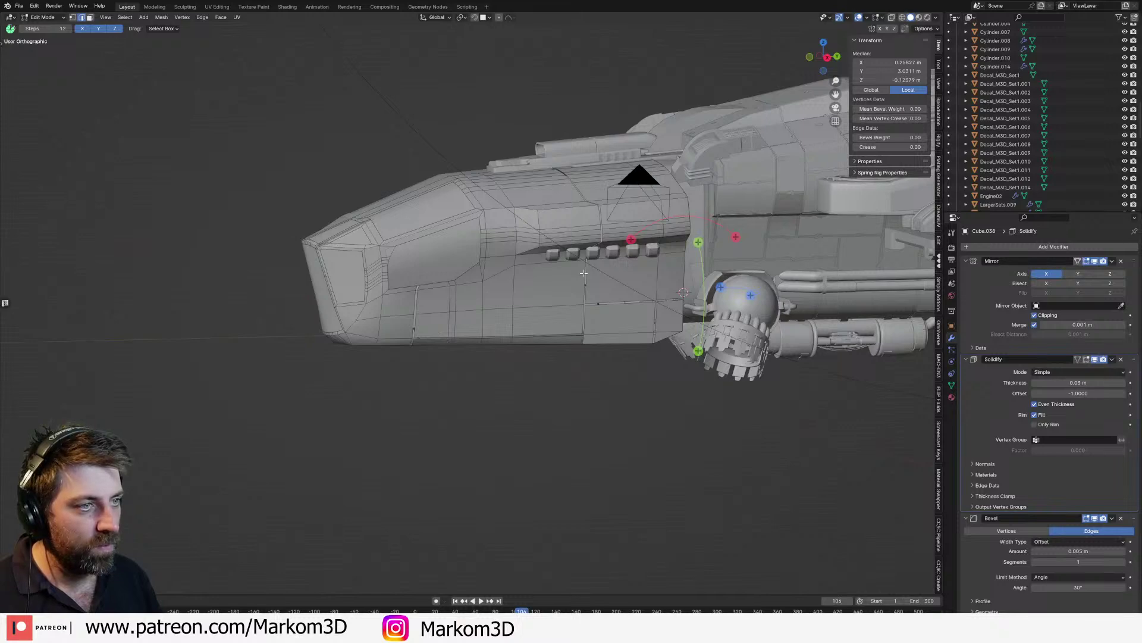
{"action": "middle_click_drag", "start_coordinate": [584, 272], "coordinate": [531, 284]}
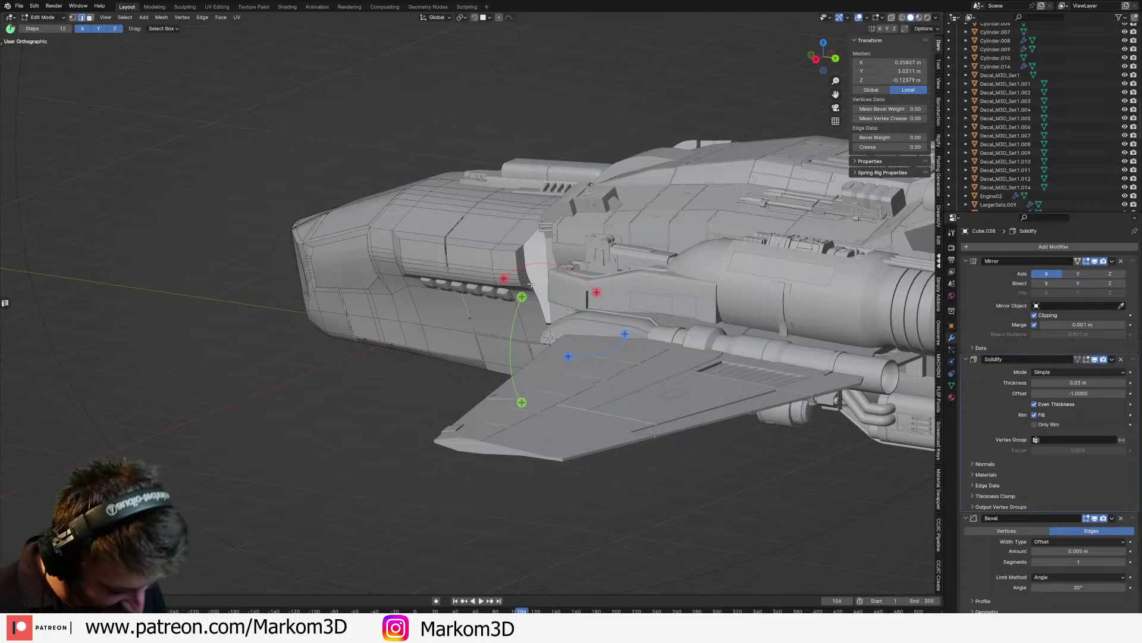
{"action": "scroll", "coordinate": [531, 284], "scroll_direction": "down", "scroll_amount": 3}
{"action": "key", "text": "Tab"}
{"action": "middle_click_drag", "start_coordinate": [530, 284], "coordinate": [566, 267]}
{"action": "scroll", "coordinate": [576, 285], "scroll_direction": "up", "scroll_amount": 1}
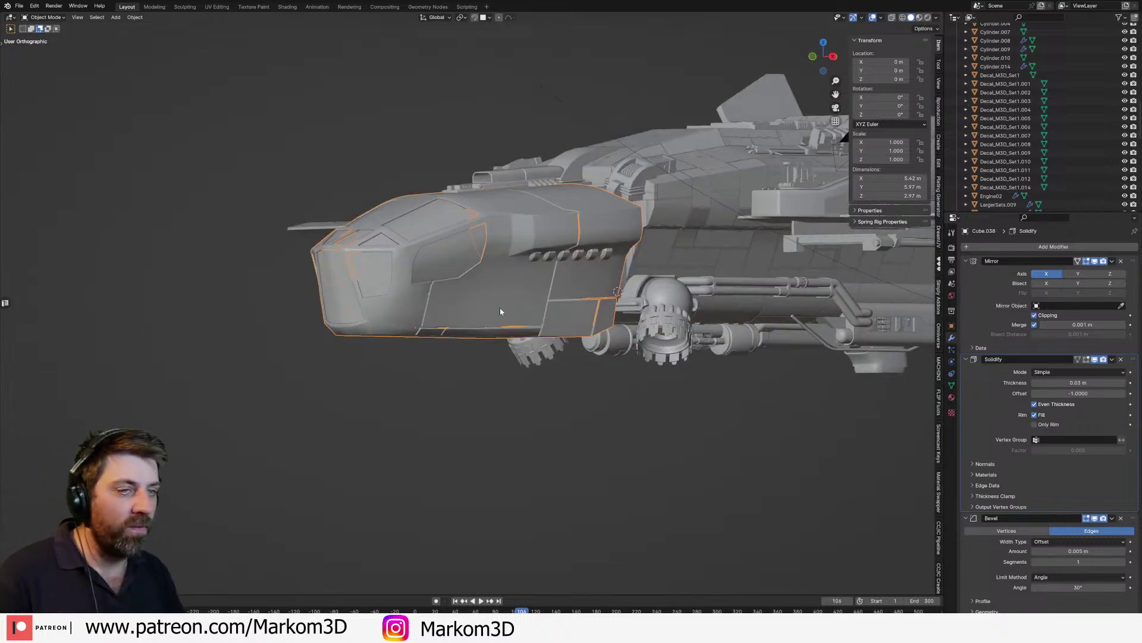
{"action": "middle_click_drag", "start_coordinate": [566, 269], "coordinate": [509, 294]}
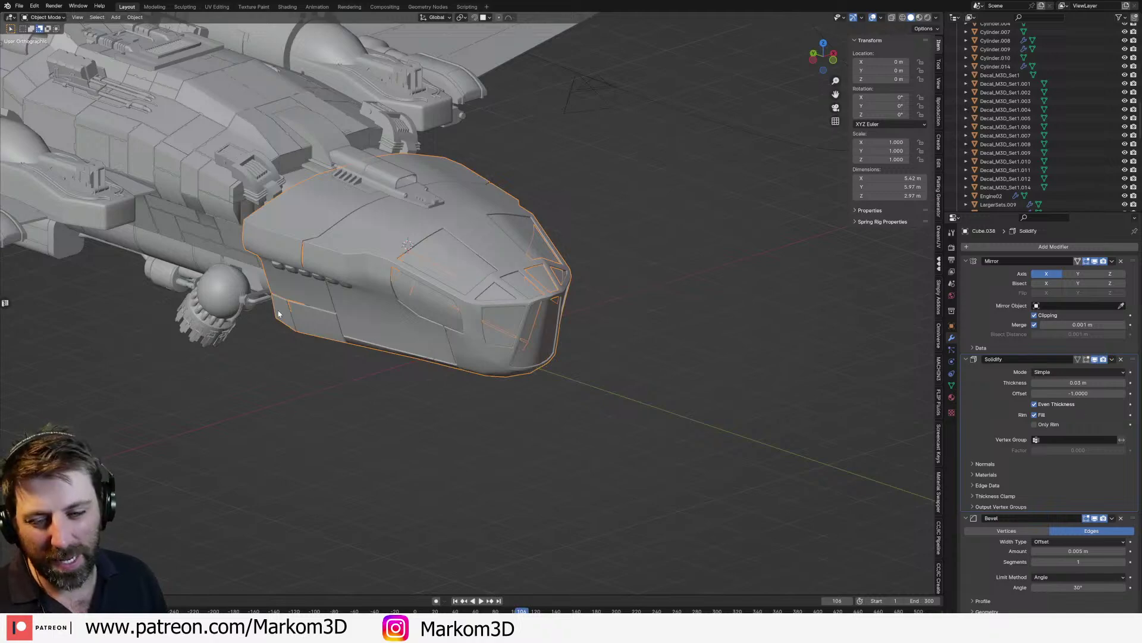
{"action": "middle_click_drag", "start_coordinate": [279, 313], "coordinate": [410, 393]}
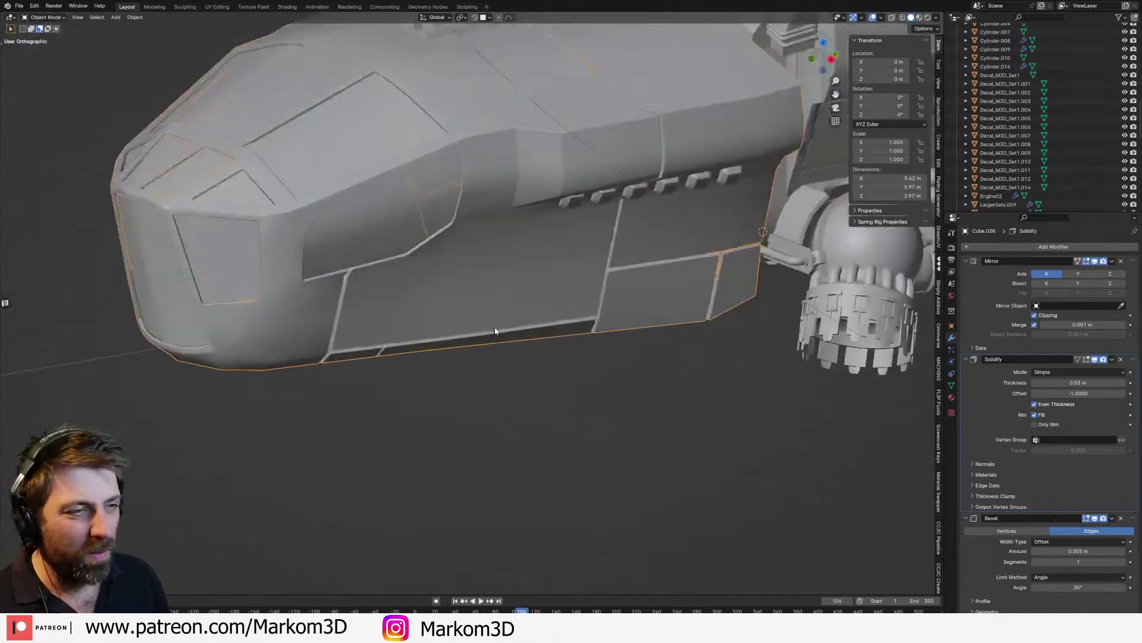
{"action": "scroll", "coordinate": [401, 408], "scroll_direction": "up", "scroll_amount": 6}
{"action": "key", "text": "Tab"}
{"action": "scroll", "coordinate": [416, 357], "scroll_direction": "down", "scroll_amount": 6}
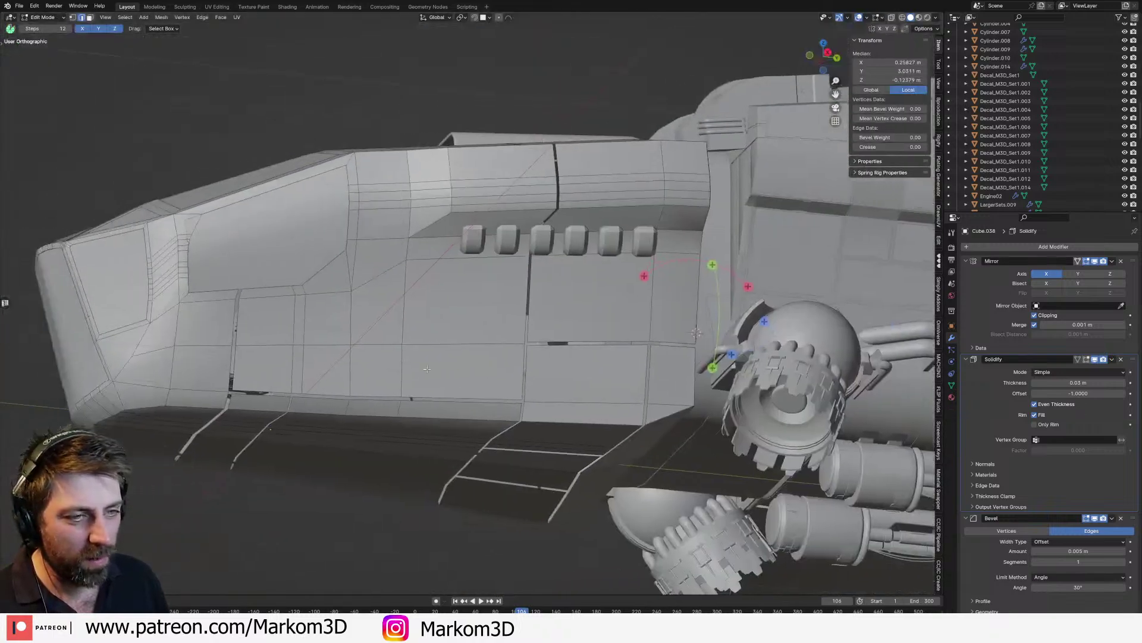
{"action": "scroll", "coordinate": [391, 337], "scroll_direction": "up", "scroll_amount": 2}
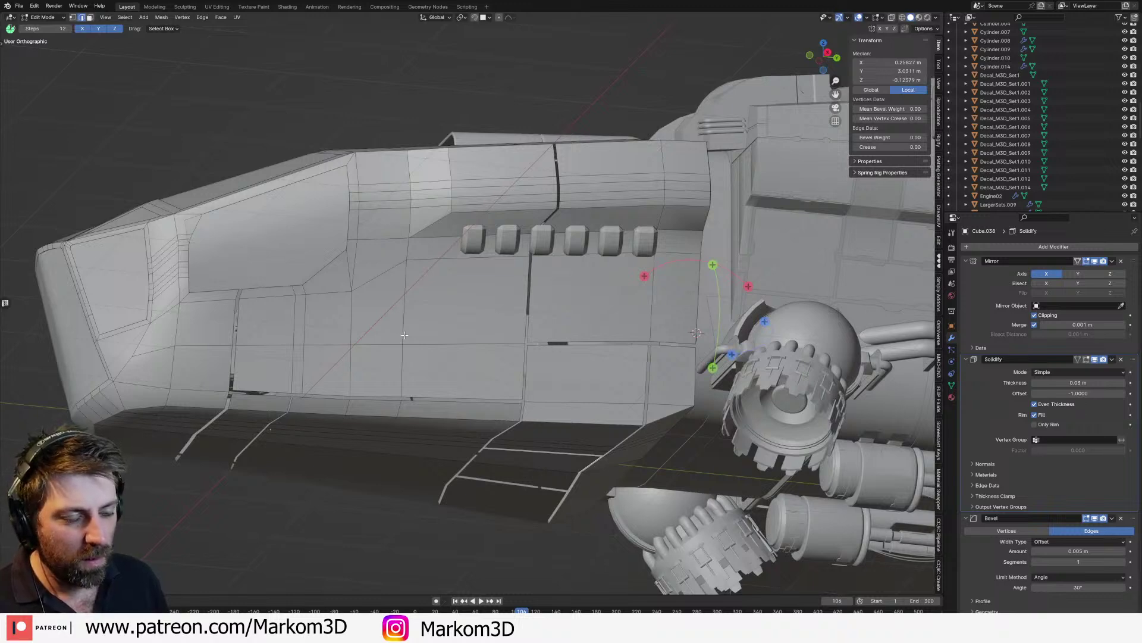
Step: Cut a vertical panel seam ahead of the side block row by adding a closely offset edge loop and deleting the narrow face strip
{"action": "key", "text": "3"}
{"action": "left_click", "coordinate": [404, 335]}
{"action": "left_click_drag", "start_coordinate": [403, 344], "coordinate": [518, 401]}
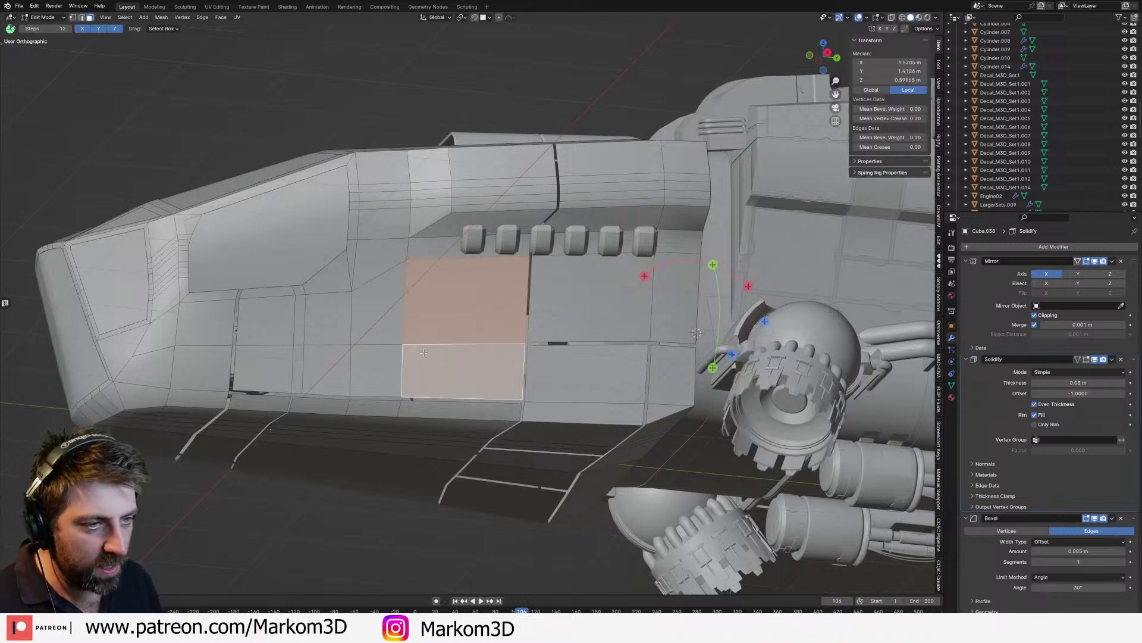
{"action": "key", "text": "ctrl+r"}
{"action": "left_click", "coordinate": [391, 237]}
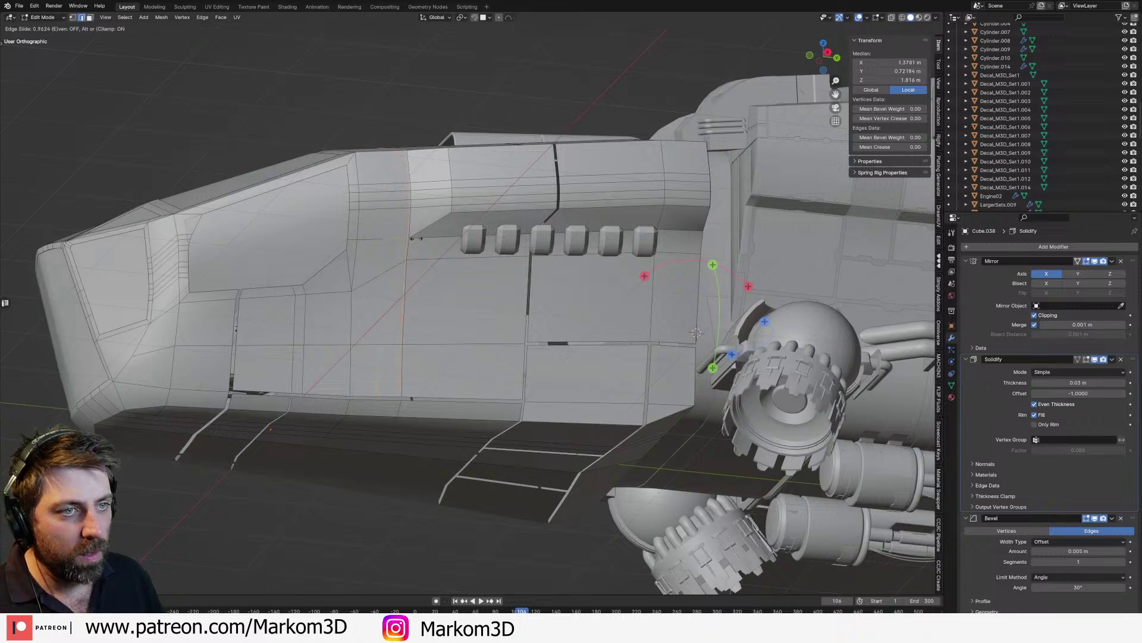
{"action": "left_click", "coordinate": [413, 240]}
{"action": "key", "text": "3"}
{"action": "left_click", "coordinate": [406, 261]}
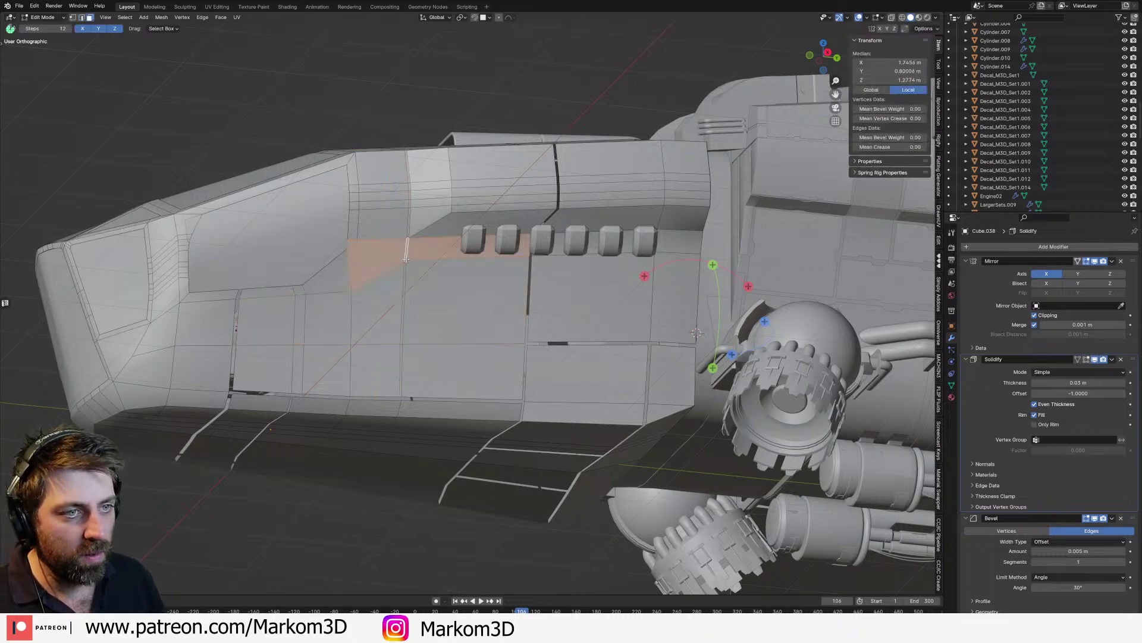
{"action": "key", "text": "x"}
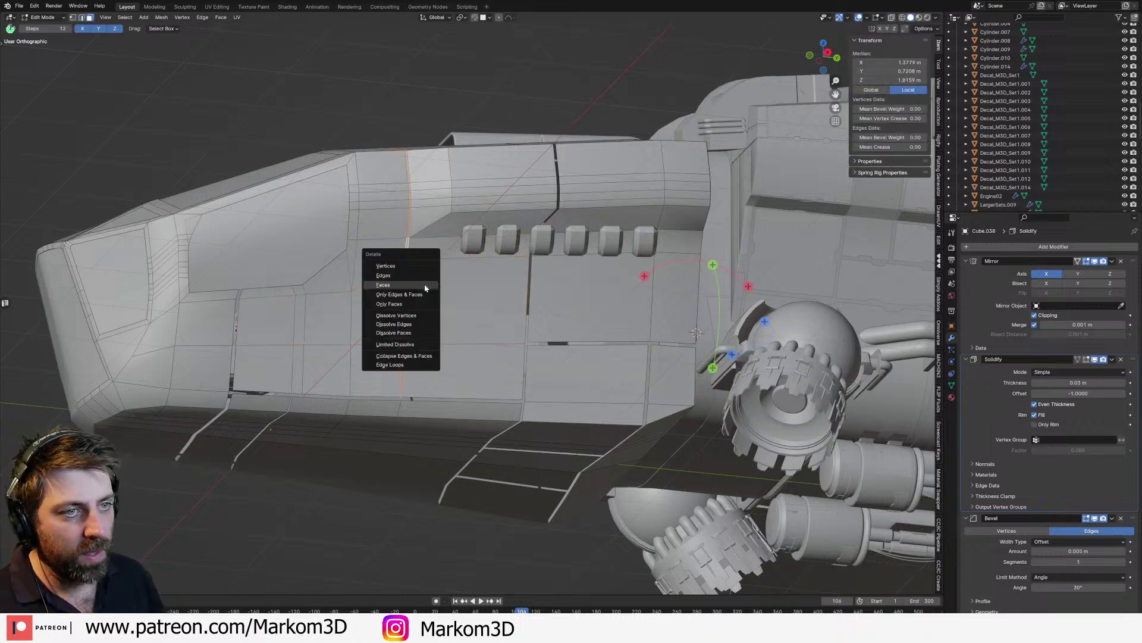
{"action": "left_click", "coordinate": [424, 284]}
Step: Open a seam along the rear side panel's lower edge by bevelling that edge and deleting the resulting narrow faces
{"action": "middle_click_drag", "start_coordinate": [423, 284], "coordinate": [452, 304]}
{"action": "scroll", "coordinate": [498, 329], "scroll_direction": "up", "scroll_amount": 2}
{"action": "middle_click_drag", "start_coordinate": [536, 409], "coordinate": [544, 374]}
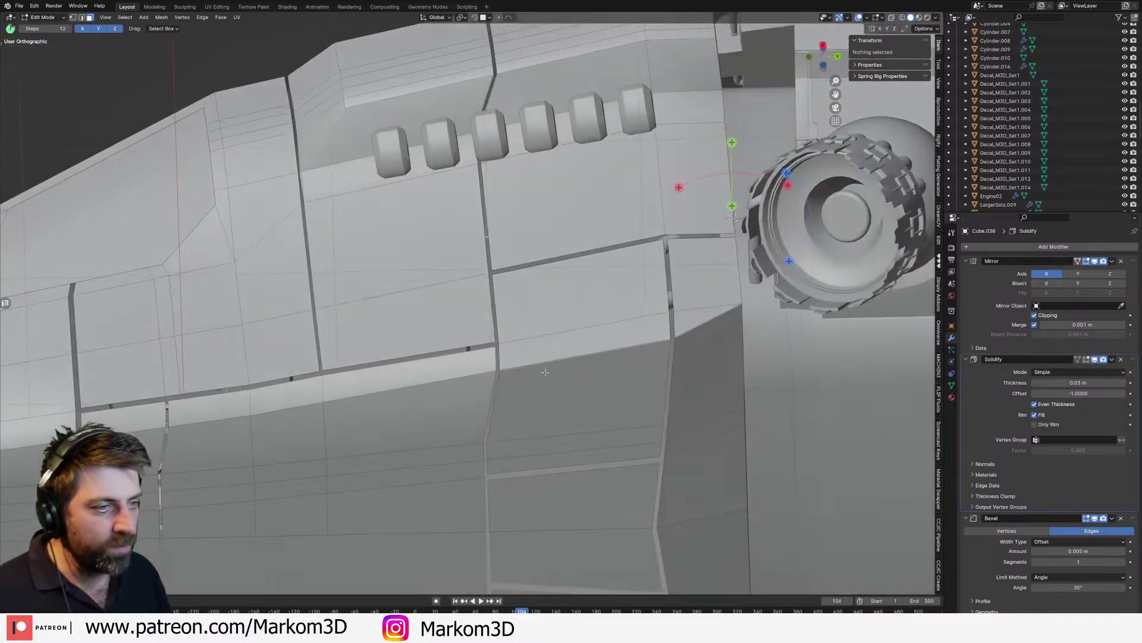
{"action": "key", "text": "2"}
{"action": "left_click", "coordinate": [562, 358]}
{"action": "left_click", "coordinate": [668, 381], "text": "shift"}
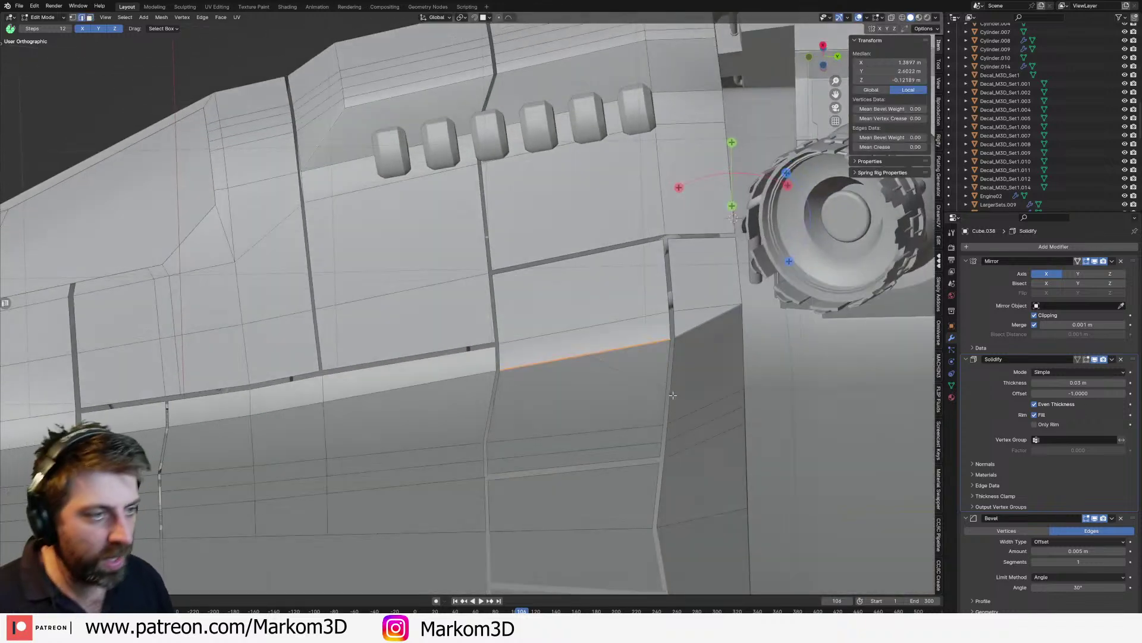
{"action": "key", "text": "x"}
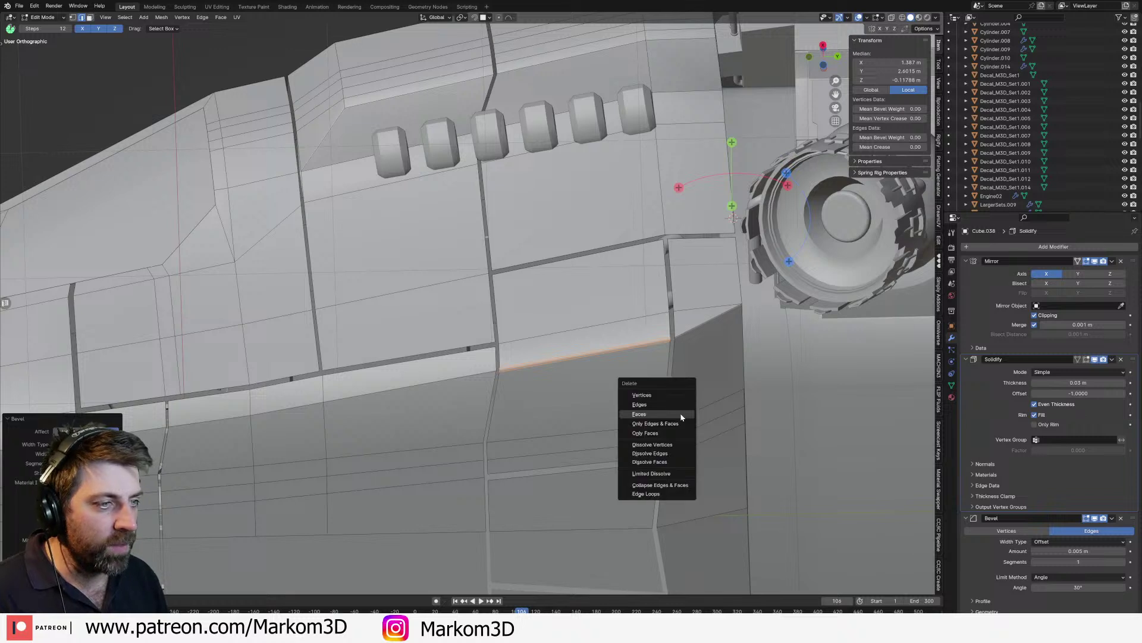
{"action": "left_click", "coordinate": [680, 415]}
Step: Add a centred vertical edge loop through the rear side panel and bevel it into widely spaced edges
{"action": "key", "text": "ctrl+r"}
{"action": "left_click", "coordinate": [602, 348]}
{"action": "right_click", "coordinate": [602, 348]}
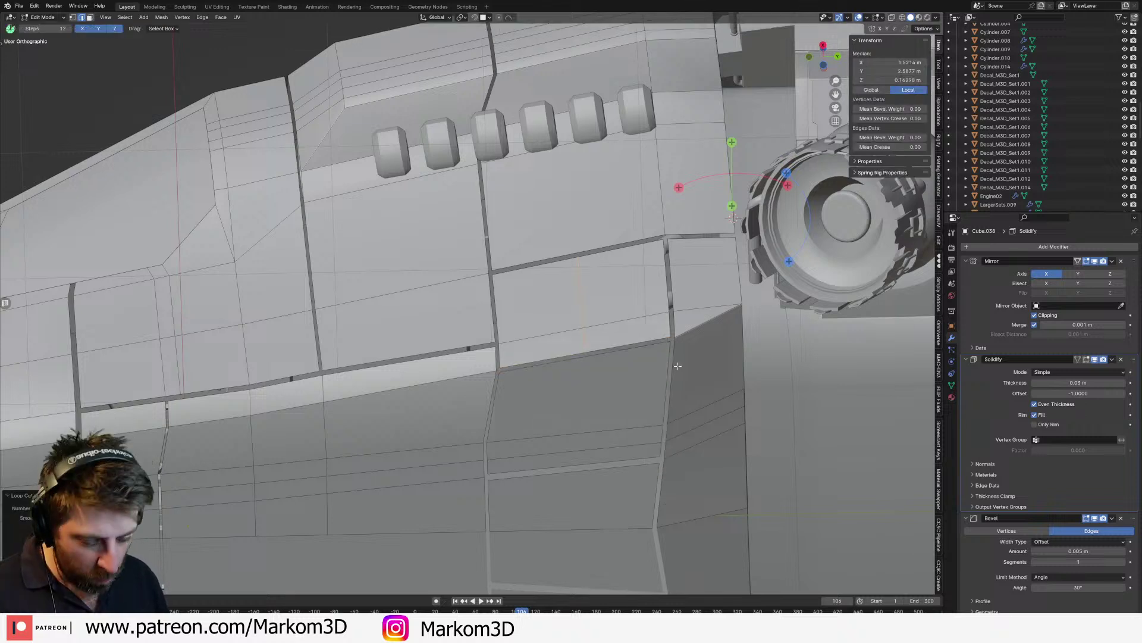
{"action": "key", "text": "ctrl+b"}
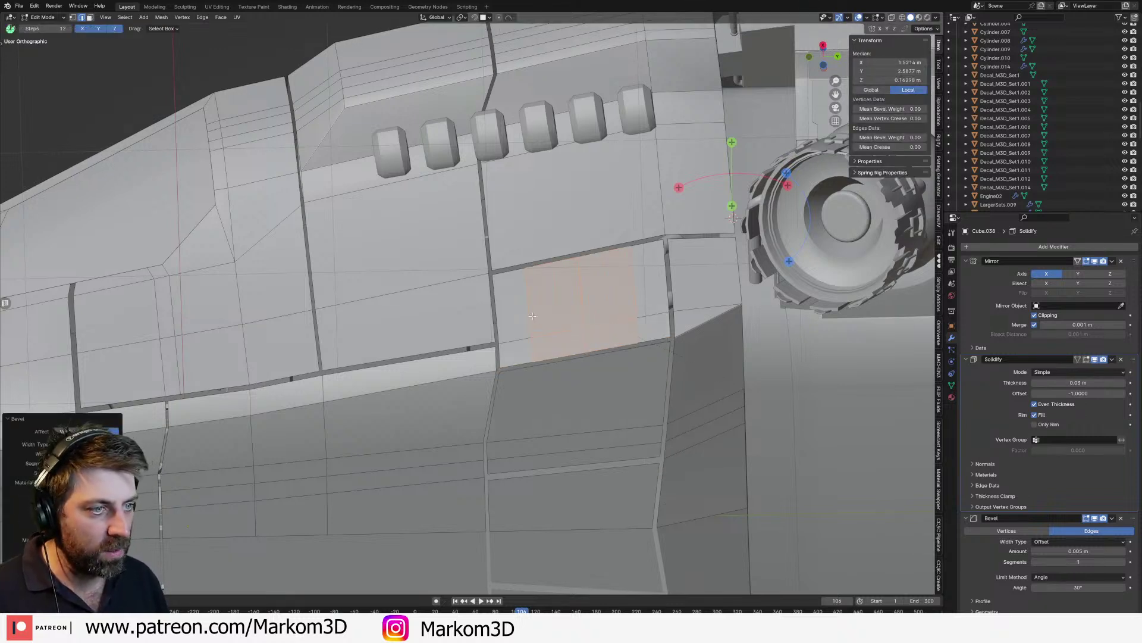
Step: Bevel the two outer vertical edges of the rear side panel into parallel edge pairs
{"action": "left_click", "coordinate": [531, 316], "text": "alt"}
{"action": "left_click", "coordinate": [636, 308], "text": "alt+shift"}
{"action": "key", "text": "y"}
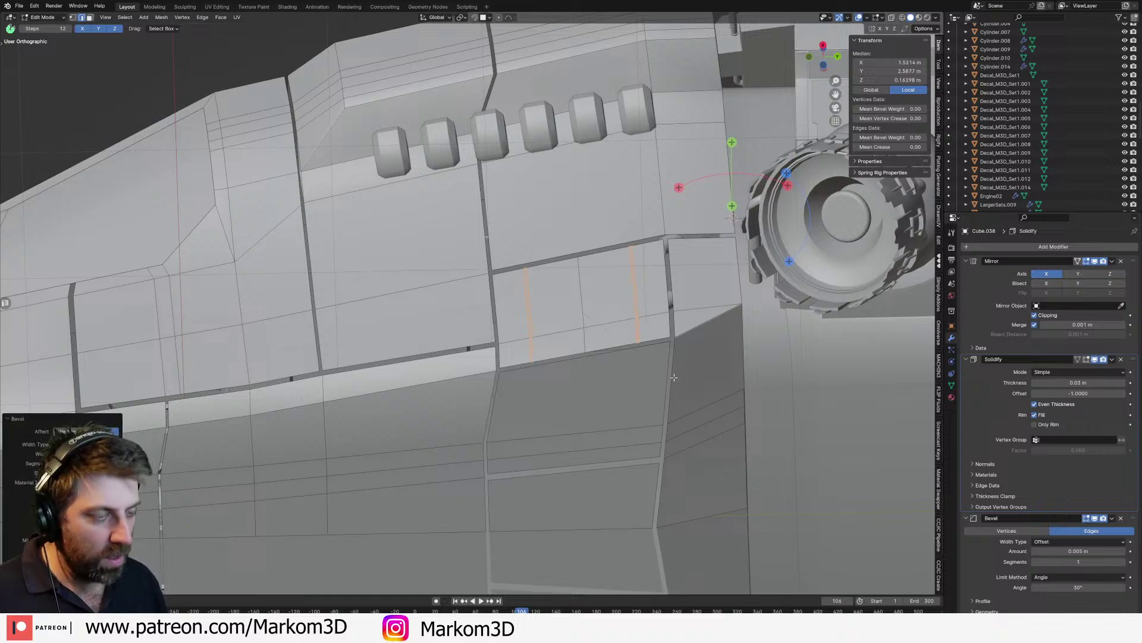
{"action": "key", "text": "ctrl+z"}
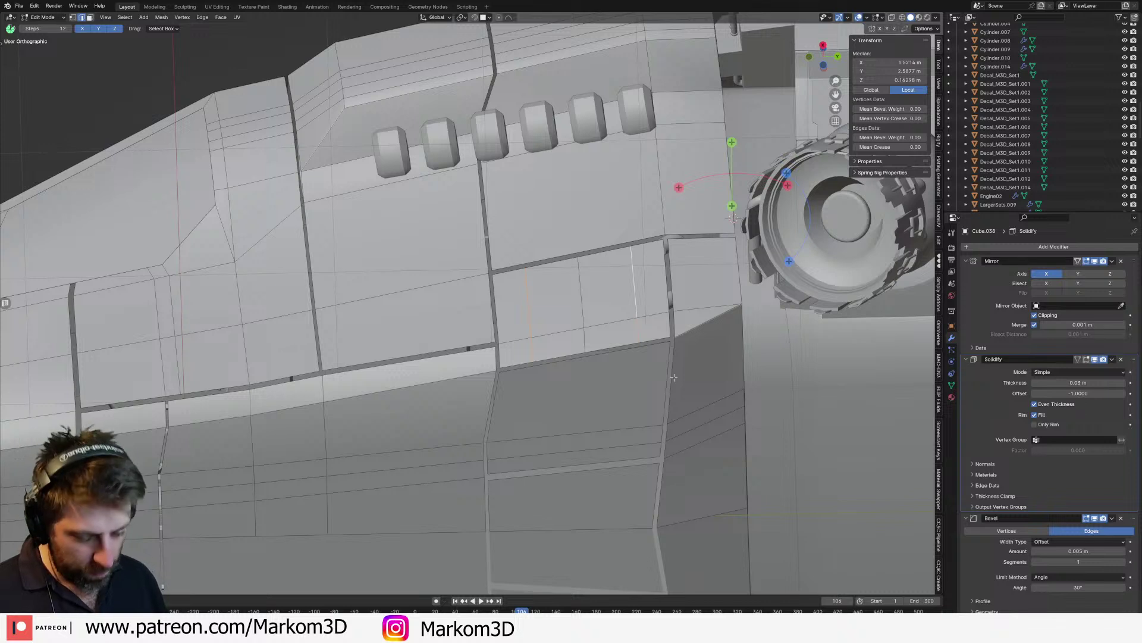
{"action": "key", "text": "ctrl+b"}
{"action": "left_click", "coordinate": [690, 383]}
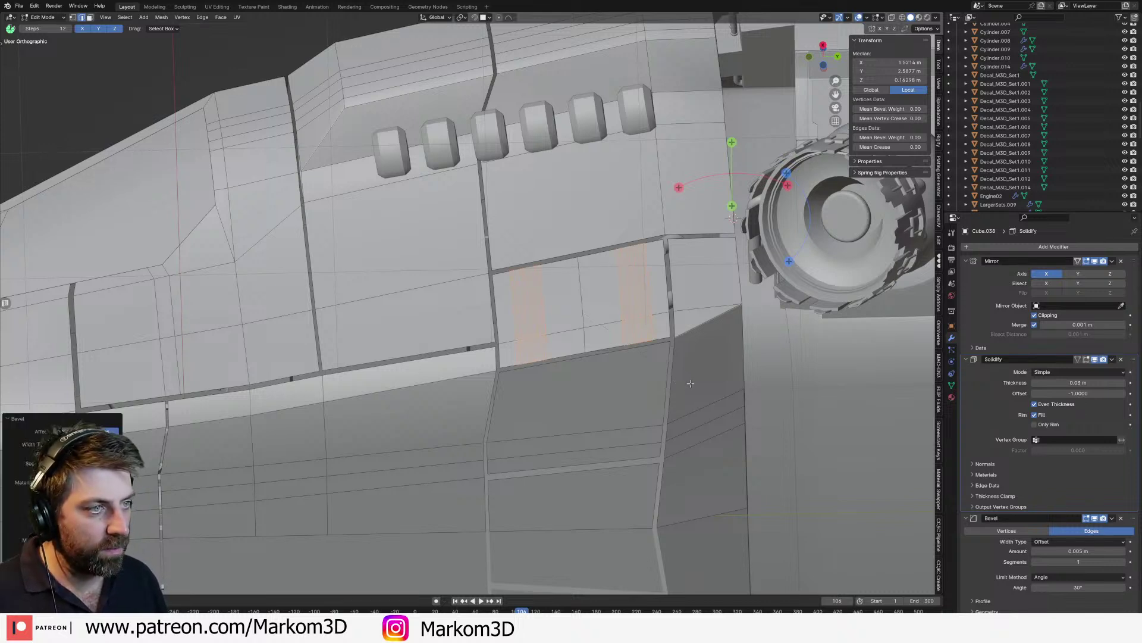
{"action": "key", "text": "ctrl+z"}
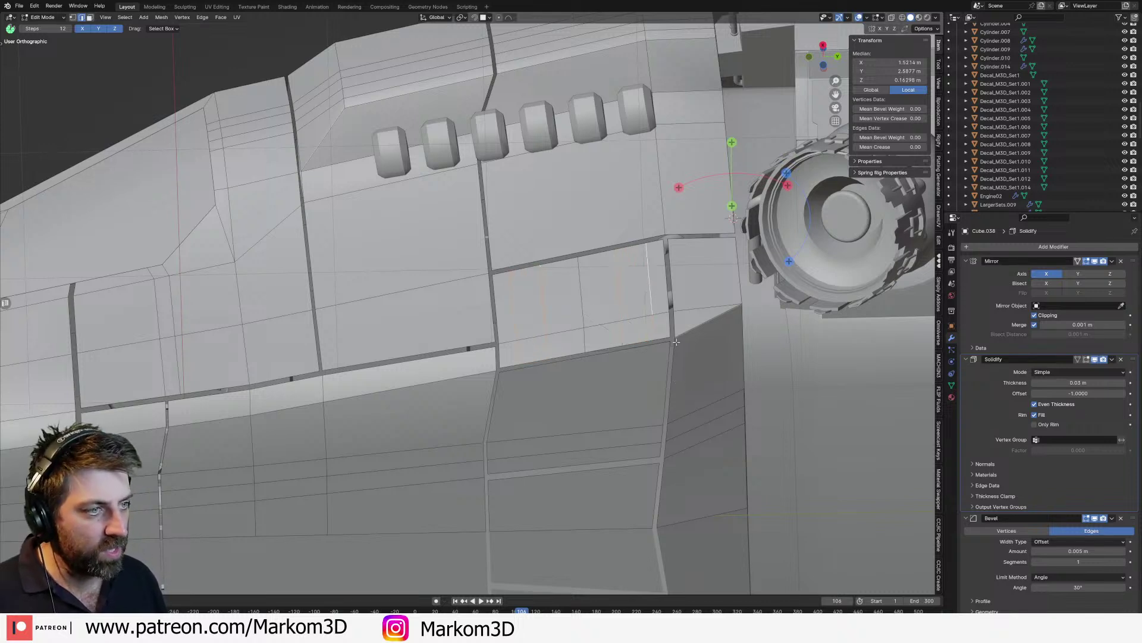
{"action": "key", "text": "ctrl+shift+z"}
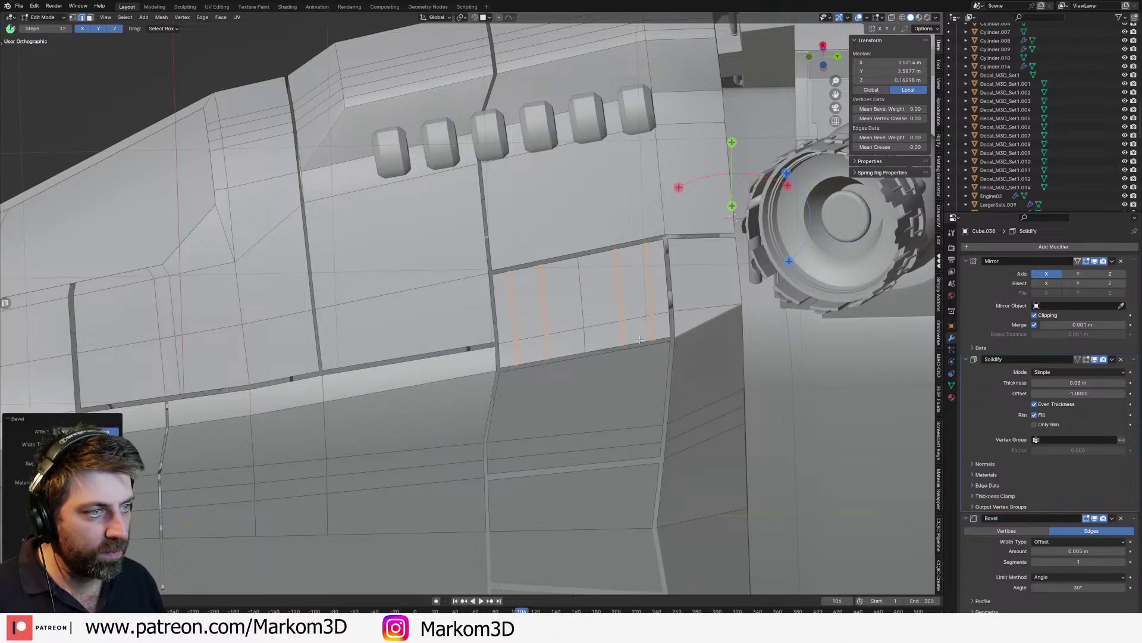
Step: Edge-slide the short segments between the edge pairs on the rear side panel's lower border inward to form notches
{"action": "key", "text": "g"}
{"action": "key", "text": "g"}
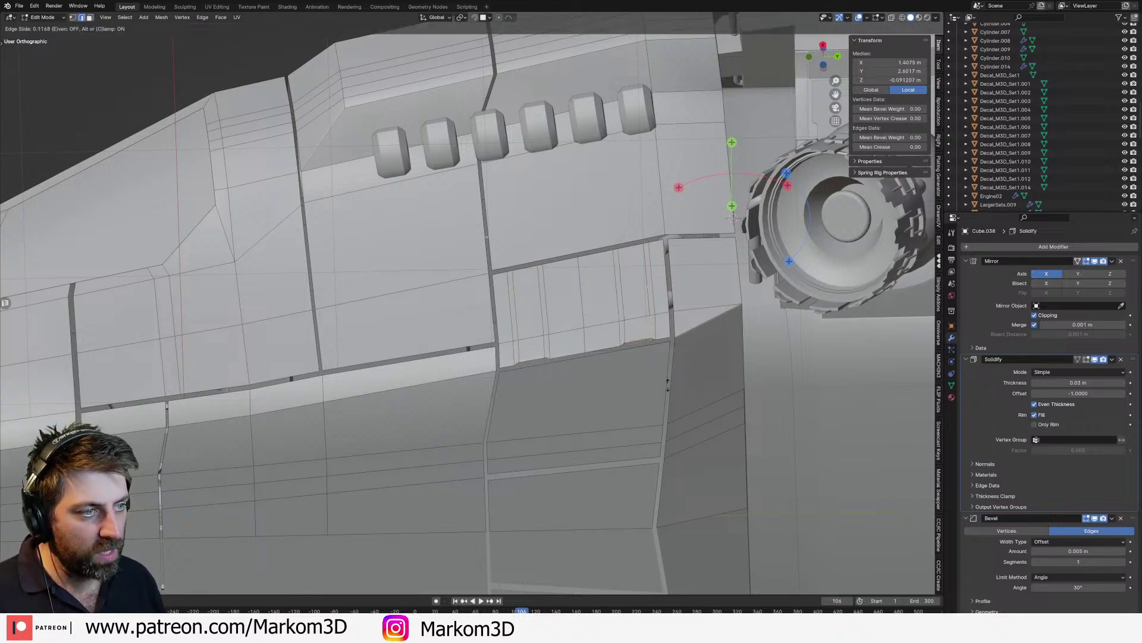
{"action": "left_click", "coordinate": [668, 385]}
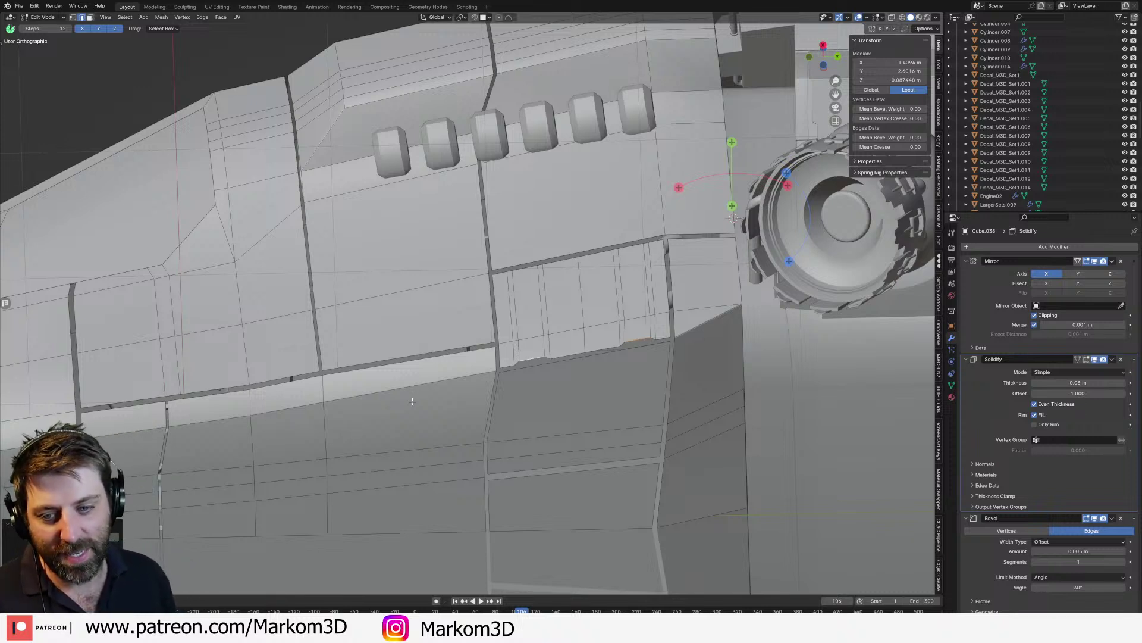
{"action": "left_click", "coordinate": [668, 261]}
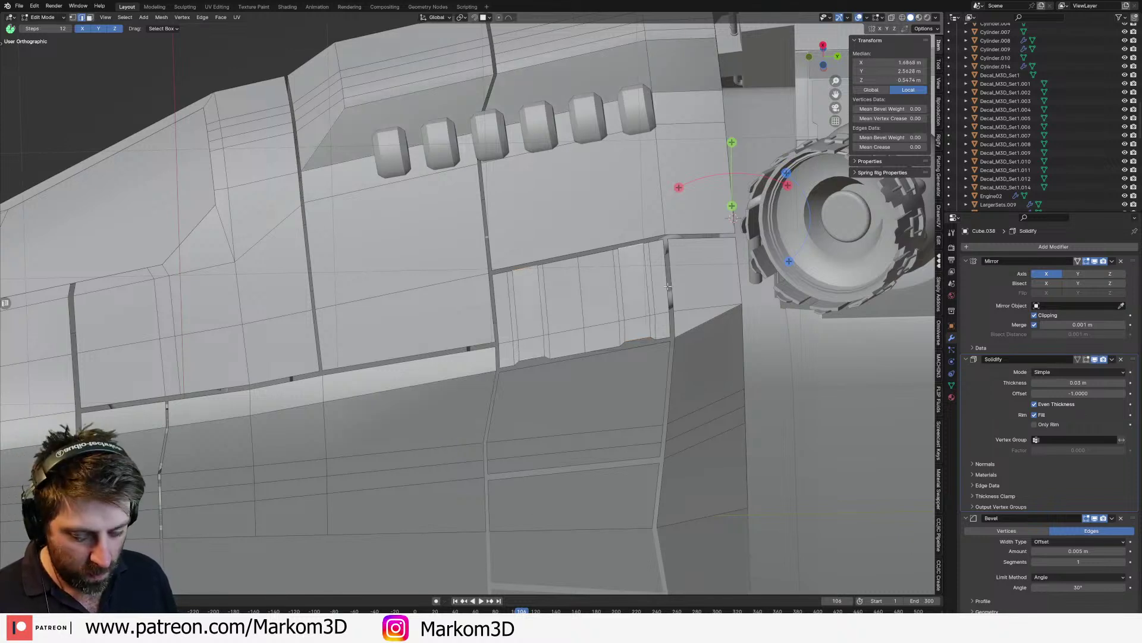
{"action": "key", "text": "g"}
{"action": "key", "text": "g"}
{"action": "left_click", "coordinate": [632, 280]}
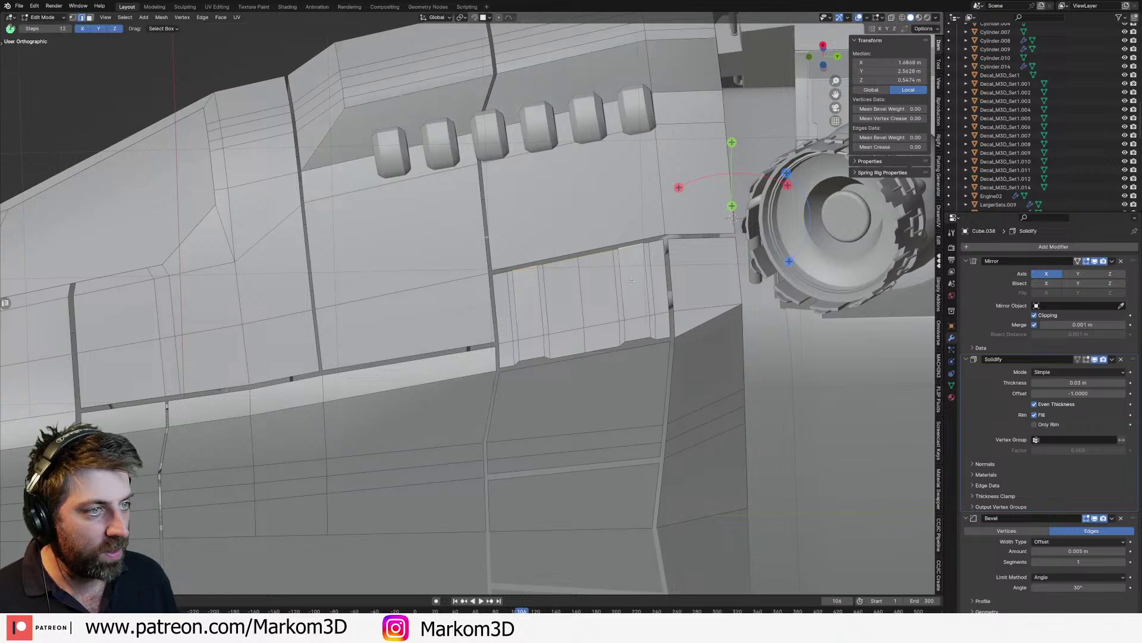
{"action": "key", "text": "g"}
{"action": "key", "text": "g"}
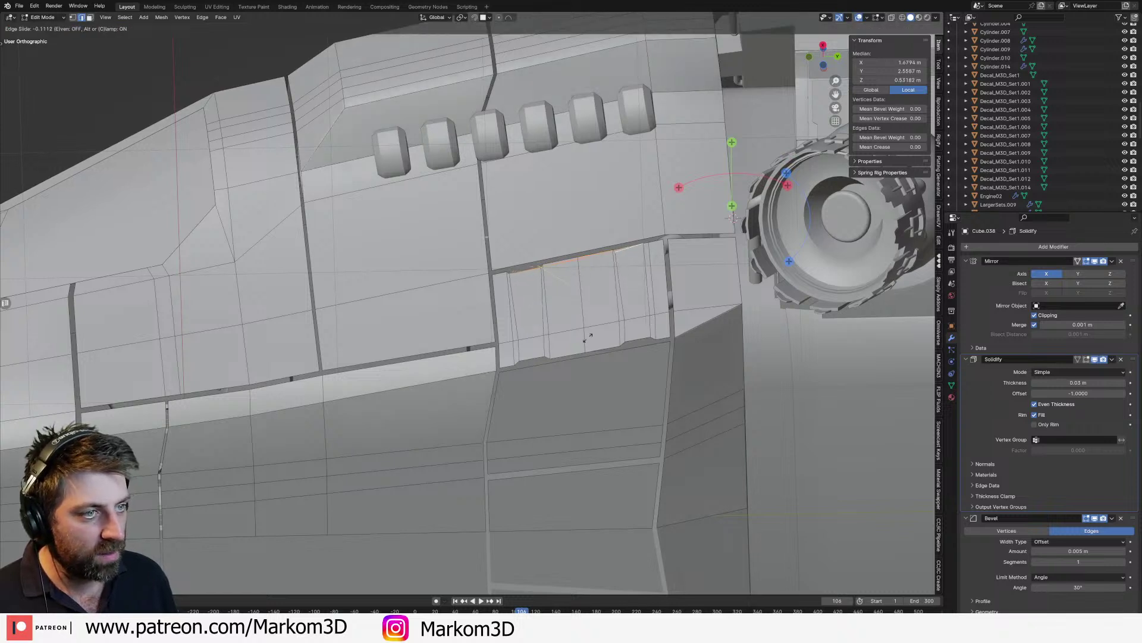
{"action": "left_click", "coordinate": [595, 319]}
Step: Edge-slide the two short segments between the edge pairs on the rear side panel's upper border inward to form matching notches
{"action": "left_click", "coordinate": [639, 252]}
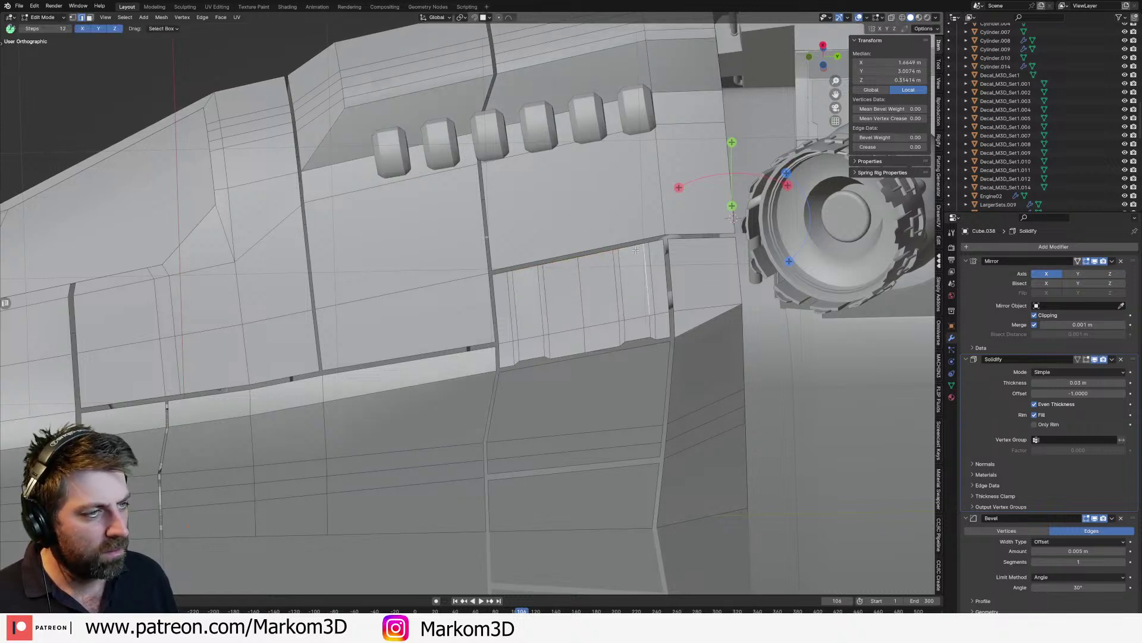
{"action": "left_click", "coordinate": [530, 275], "text": "shift"}
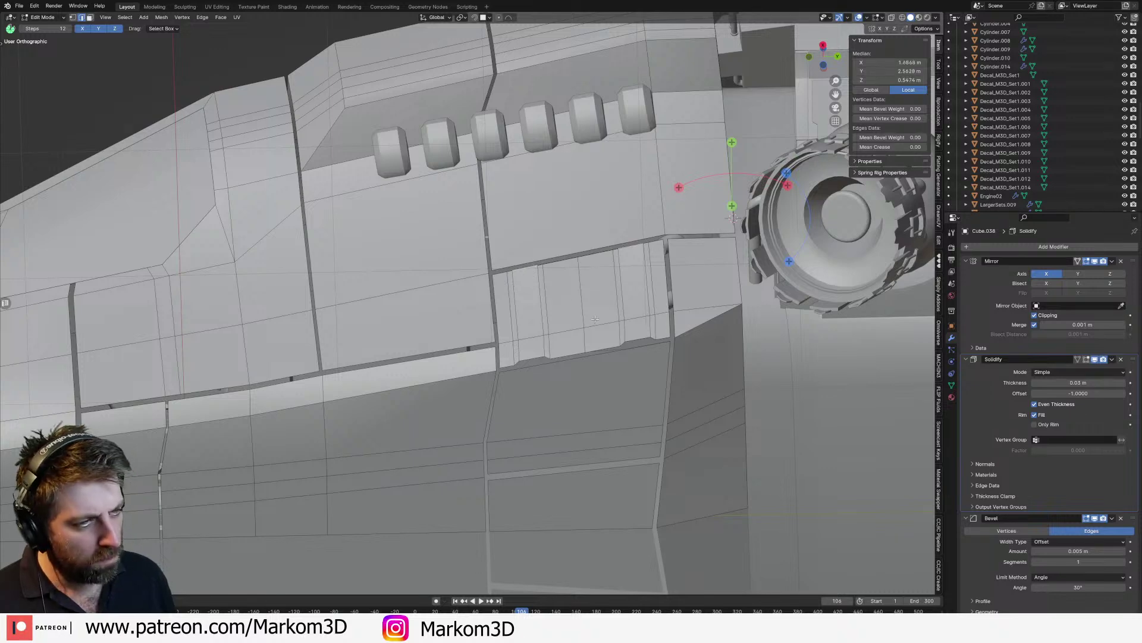
{"action": "key", "text": "g"}
{"action": "key", "text": "g"}
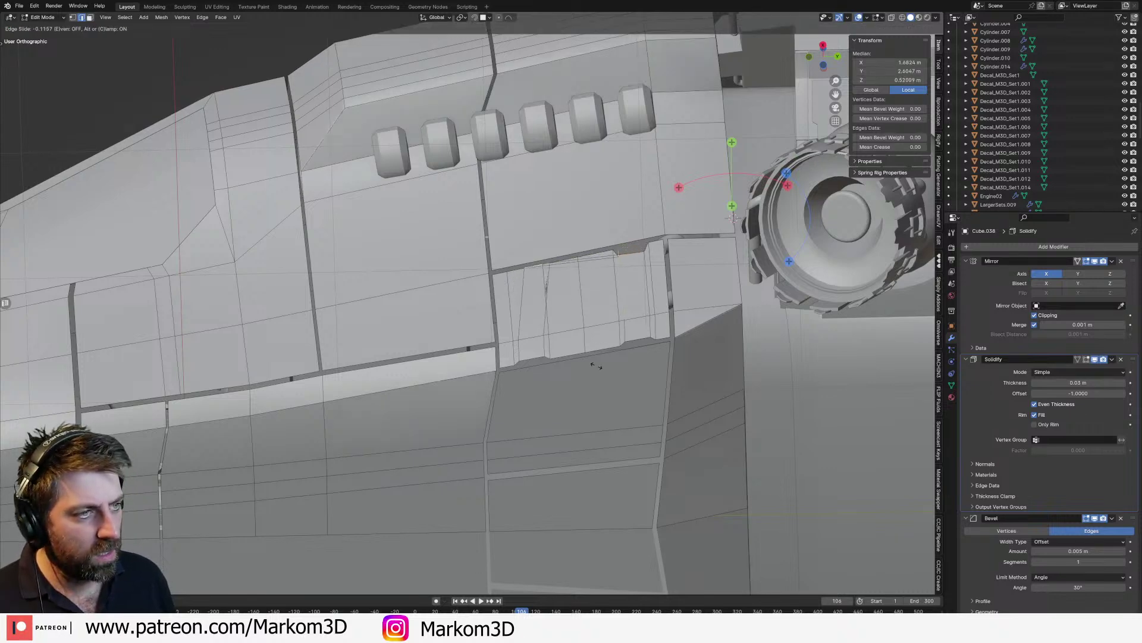
{"action": "right_click", "coordinate": [591, 346]}
{"action": "middle_click_drag", "start_coordinate": [591, 347], "coordinate": [587, 312]}
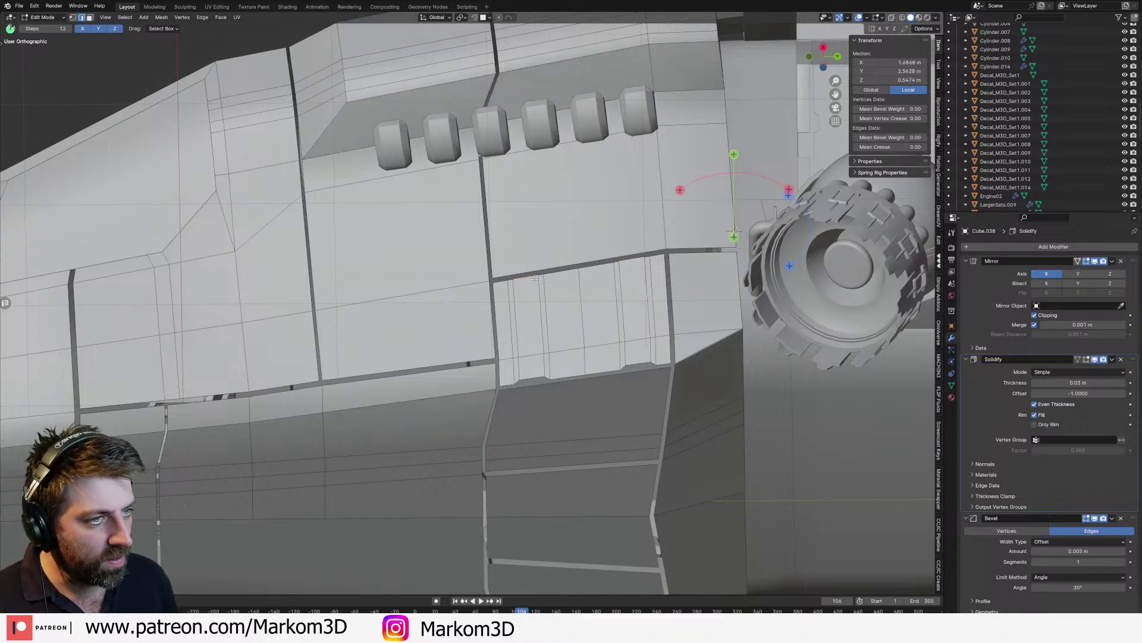
{"action": "key", "text": "g"}
{"action": "key", "text": "g"}
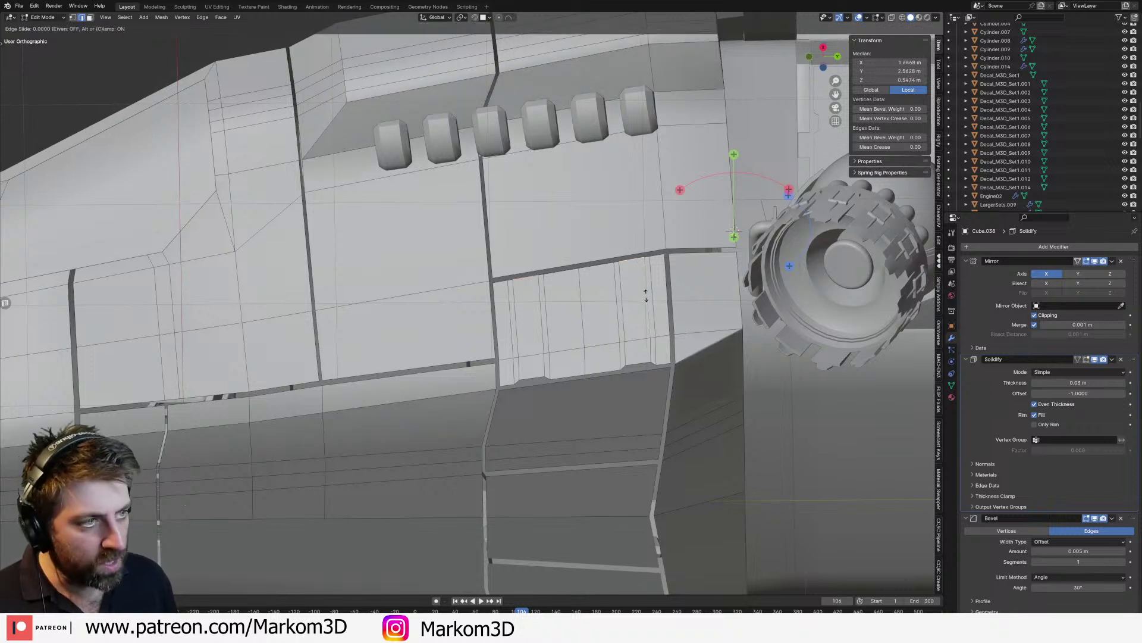
{"action": "left_click", "coordinate": [645, 315]}
Step: Inspect the notched rear side panel and surrounding seams from below and the side in Object Mode
{"action": "key", "text": "Tab"}
{"action": "scroll", "coordinate": [645, 326], "scroll_direction": "down", "scroll_amount": 4}
{"action": "middle_click_drag", "start_coordinate": [643, 356], "coordinate": [608, 344]}
{"action": "scroll", "coordinate": [612, 358], "scroll_direction": "up", "scroll_amount": 2}
{"action": "key", "text": "Tab"}
{"action": "scroll", "coordinate": [607, 369], "scroll_direction": "up", "scroll_amount": 4}
{"action": "key", "text": "Tab"}
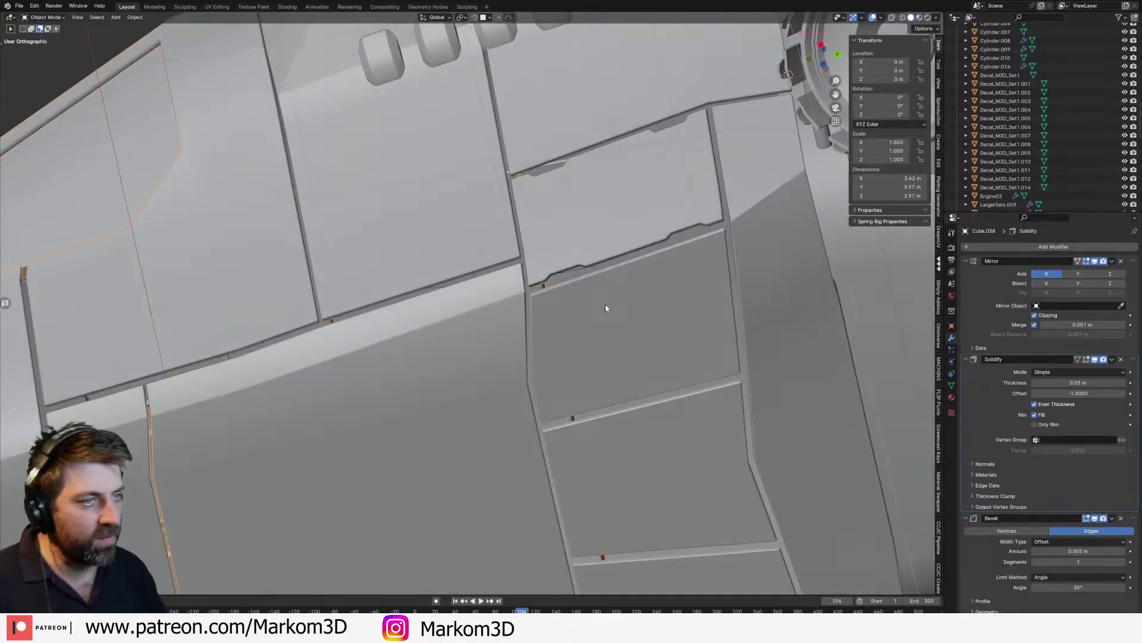
{"action": "scroll", "coordinate": [605, 303], "scroll_direction": "up", "scroll_amount": 1}
{"action": "middle_click_drag", "start_coordinate": [602, 302], "coordinate": [663, 352]}
{"action": "scroll", "coordinate": [663, 352], "scroll_direction": "down", "scroll_amount": 3}
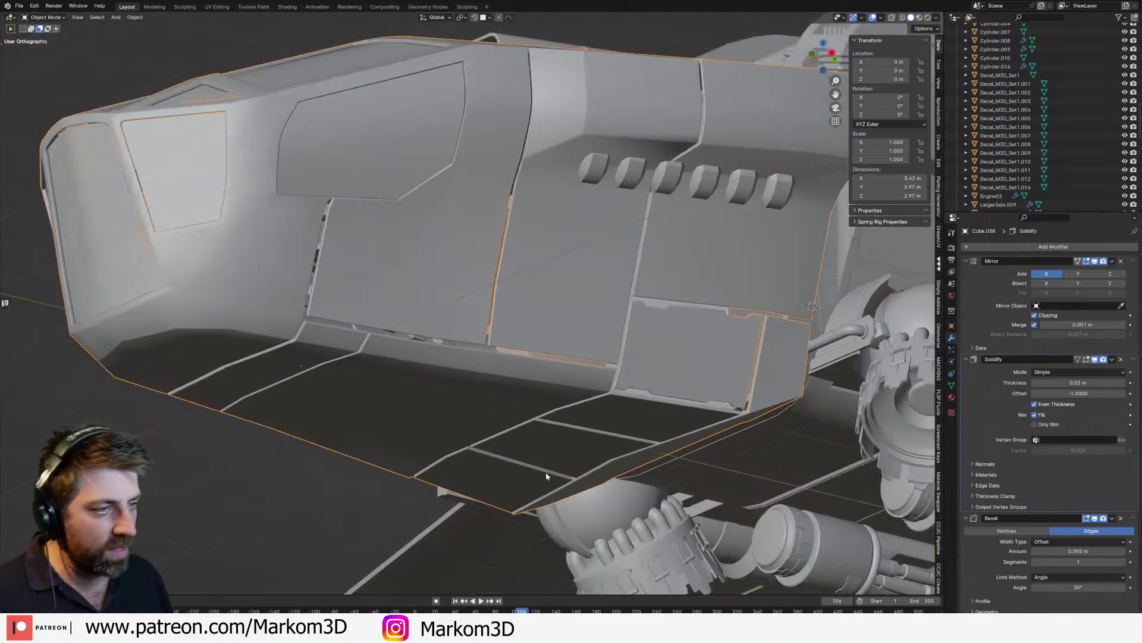
{"action": "middle_click_drag", "start_coordinate": [545, 473], "coordinate": [520, 420]}
{"action": "scroll", "coordinate": [520, 421], "scroll_direction": "up", "scroll_amount": 2}
Step: Add a horizontal edge loop across the upper part of the side panel just ahead of the notched one
{"action": "key", "text": "Tab"}
{"action": "middle_click_drag", "start_coordinate": [658, 383], "coordinate": [635, 351]}
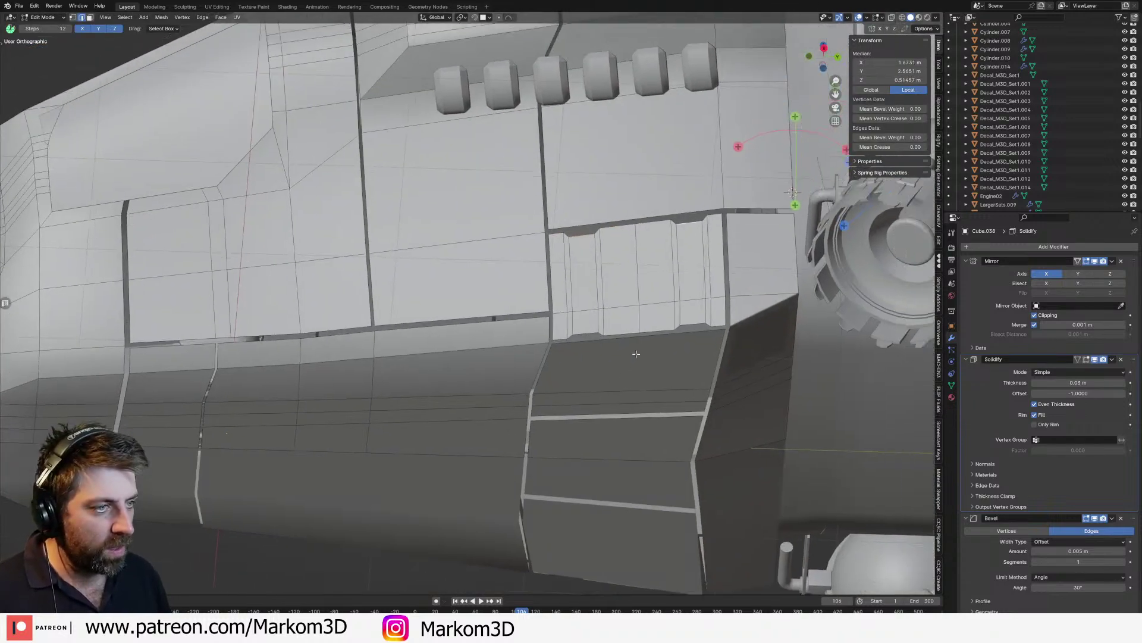
{"action": "key", "text": "ctrl+r"}
{"action": "right_click", "coordinate": [637, 344]}
{"action": "scroll", "coordinate": [572, 257], "scroll_direction": "down", "scroll_amount": 1}
{"action": "middle_click_drag", "start_coordinate": [572, 256], "coordinate": [532, 203]}
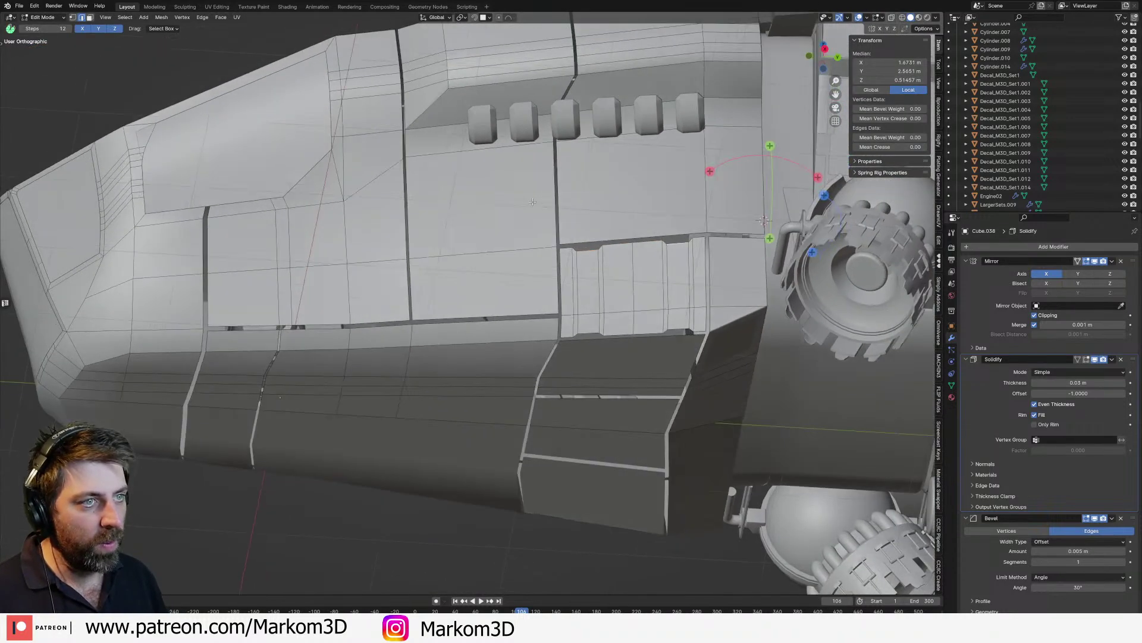
{"action": "left_click", "coordinate": [544, 214]}
{"action": "right_click", "coordinate": [545, 212]}
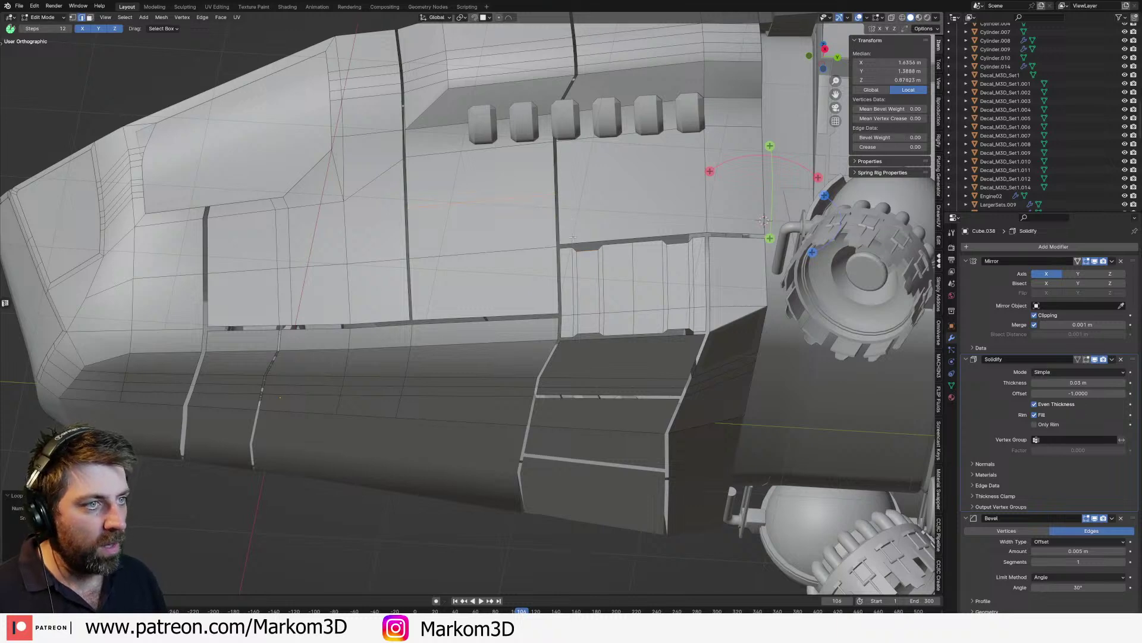
Step: Bevel the new horizontal edge loop into closely spaced parallel edges
{"action": "key", "text": "ctrl+b"}
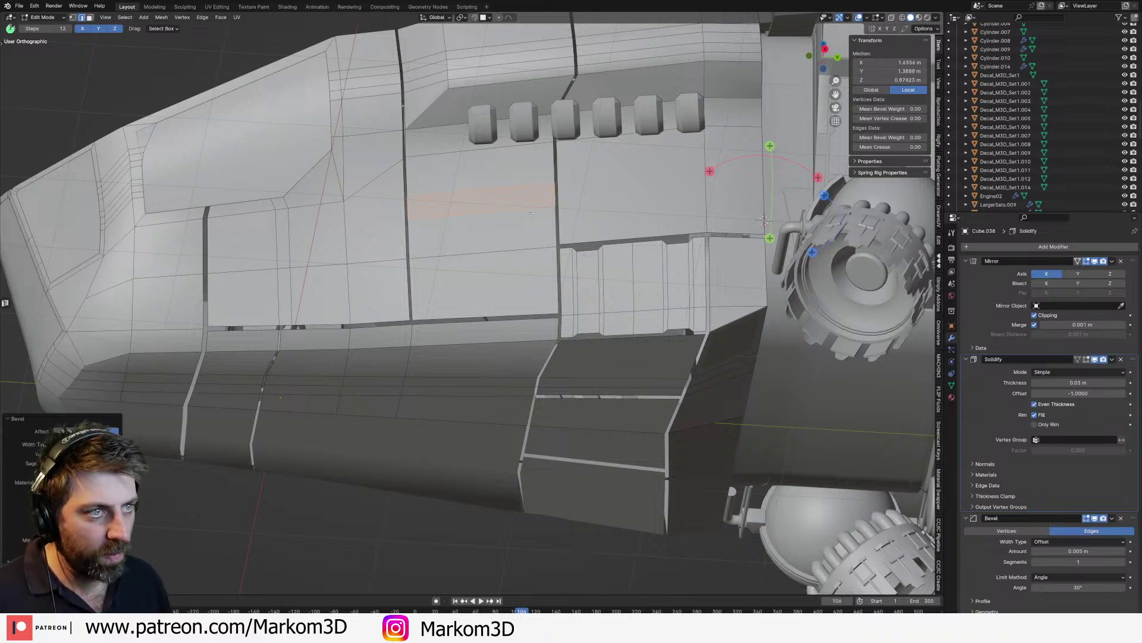
{"action": "key", "text": "ctrl+z"}
{"action": "key", "text": "ctrl+b"}
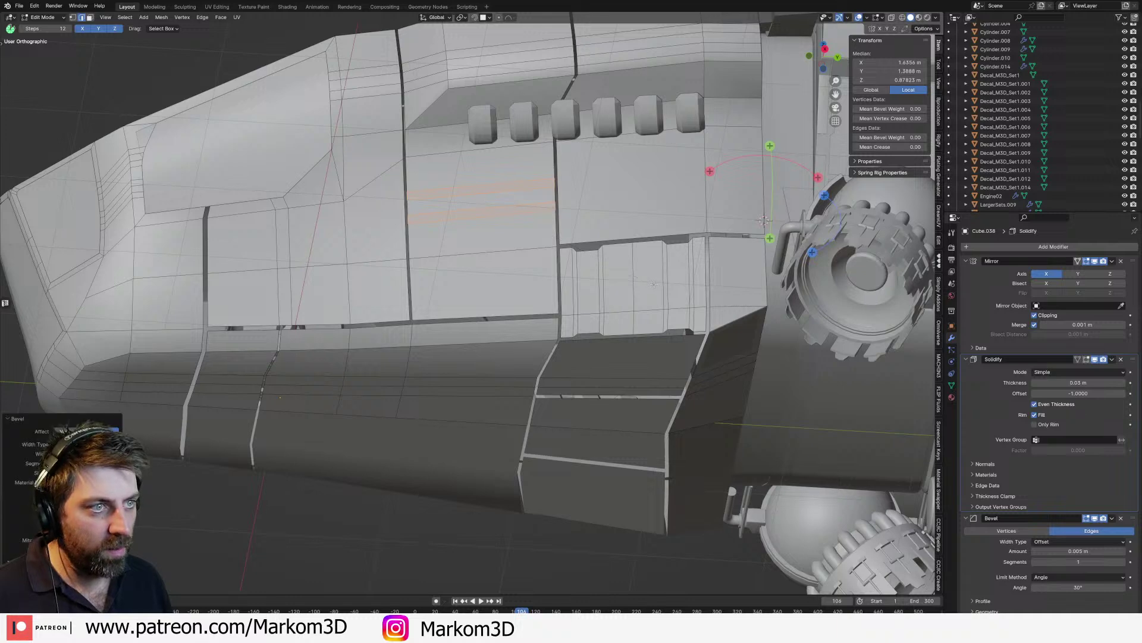
{"action": "key", "text": "ctrl+z"}
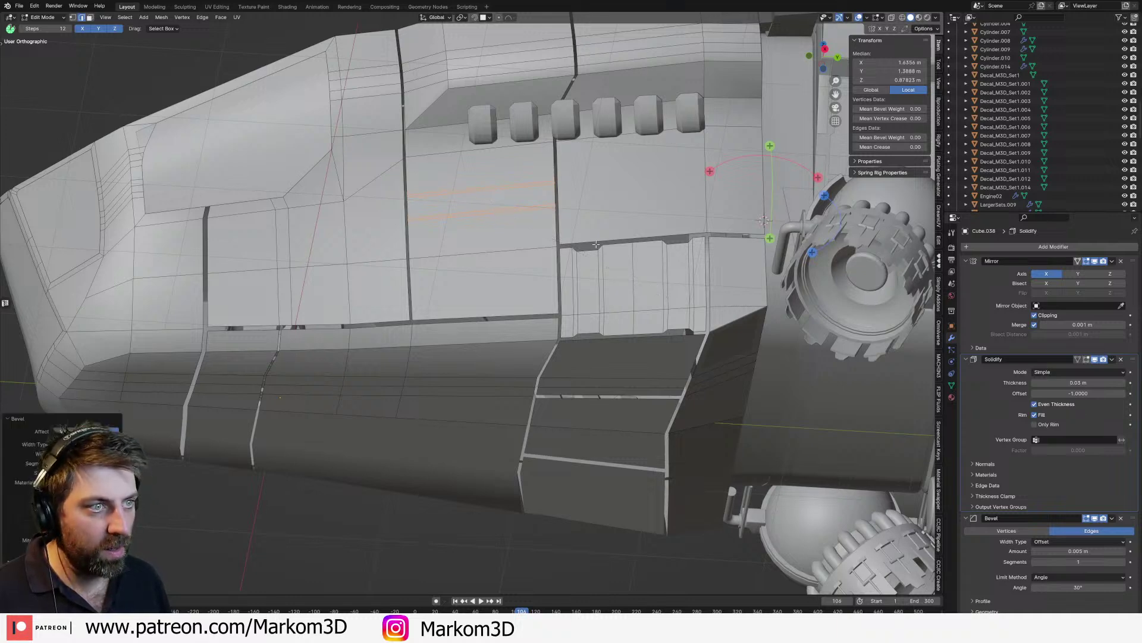
{"action": "key", "text": "Escape"}
Step: Edge-slide the short border segments between the new horizontal edges inward at the panel's rear and front seams to form notches
{"action": "key", "text": "g"}
{"action": "key", "text": "g"}
{"action": "left_click", "coordinate": [617, 222]}
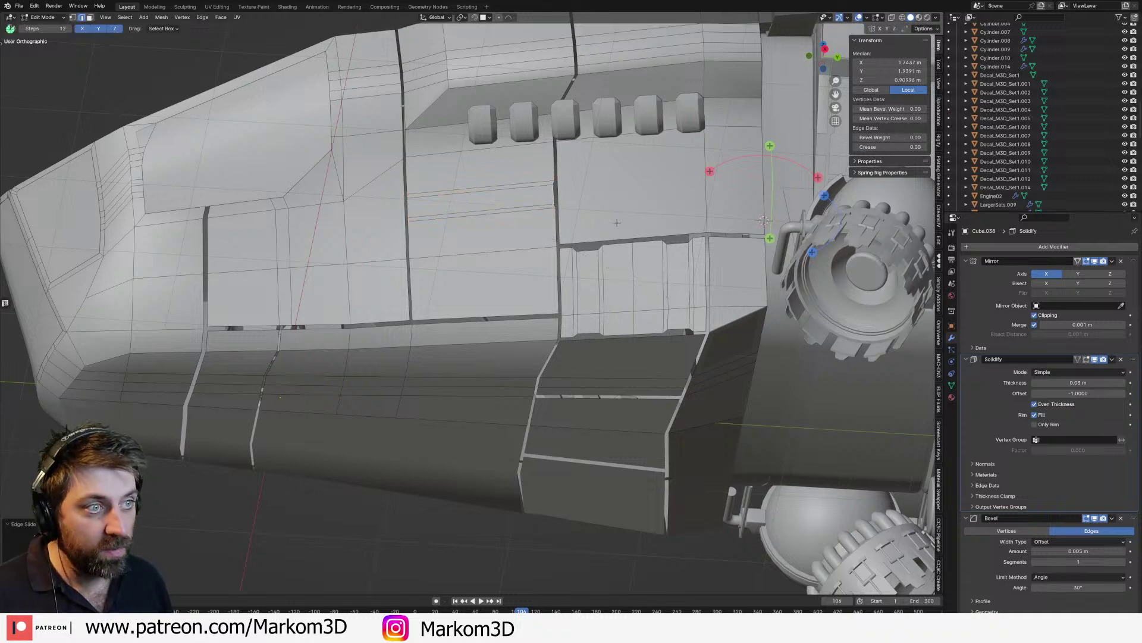
{"action": "left_click", "coordinate": [411, 209]}
{"action": "key", "text": "g"}
{"action": "key", "text": "g"}
{"action": "left_click", "coordinate": [497, 209]}
Step: Select the nose section's entire panel mesh and UV-map it with Cube Projection
{"action": "scroll", "coordinate": [503, 212], "scroll_direction": "down", "scroll_amount": 3}
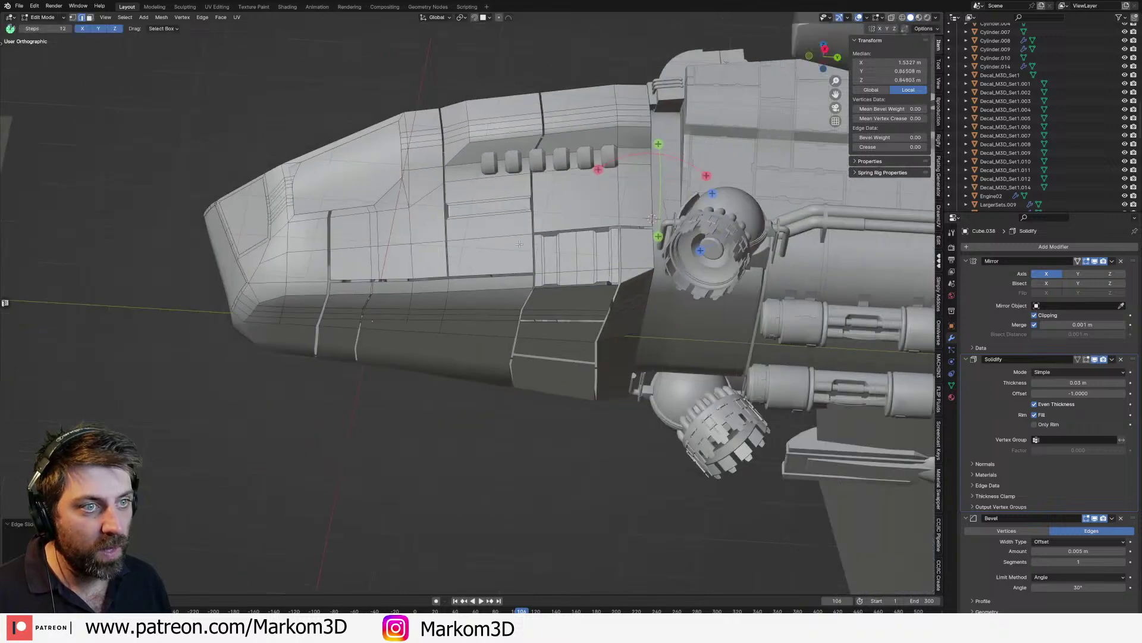
{"action": "key", "text": "Tab"}
{"action": "middle_click_drag", "start_coordinate": [603, 266], "coordinate": [641, 312]}
{"action": "key", "text": "Tab"}
{"action": "key", "text": "a"}
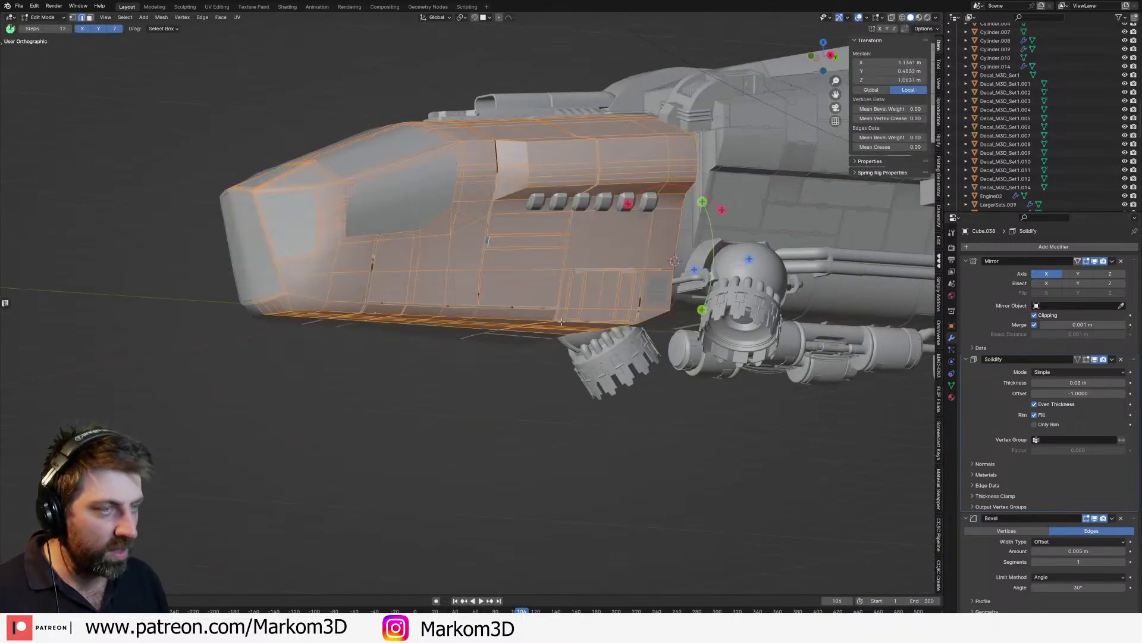
{"action": "key", "text": "u"}
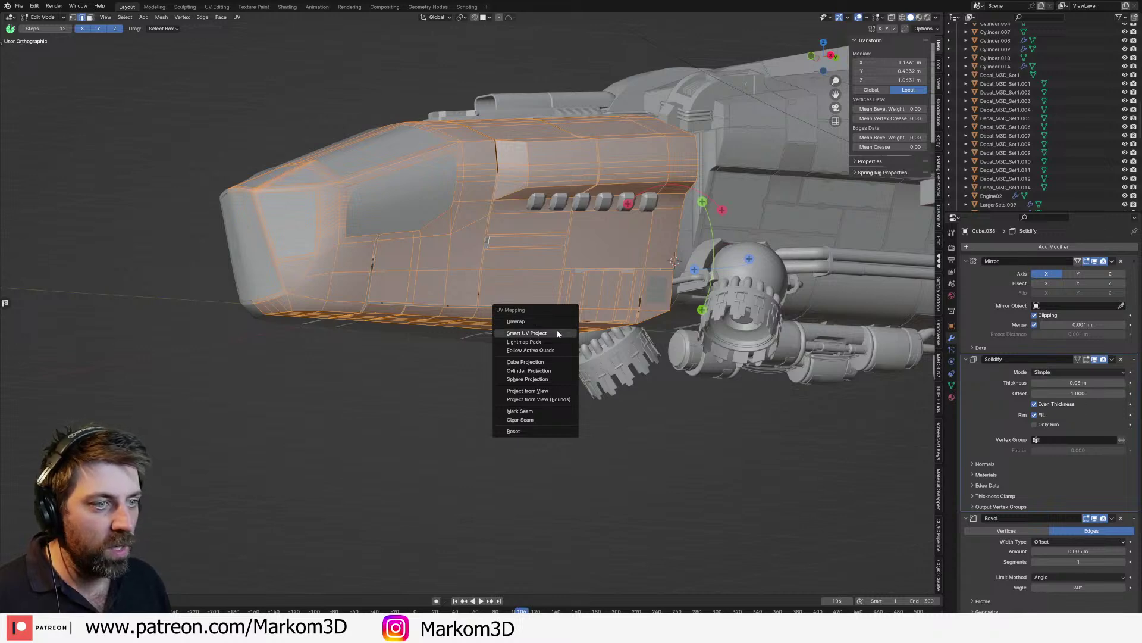
{"action": "left_click", "coordinate": [555, 361]}
{"action": "key", "text": "Tab"}
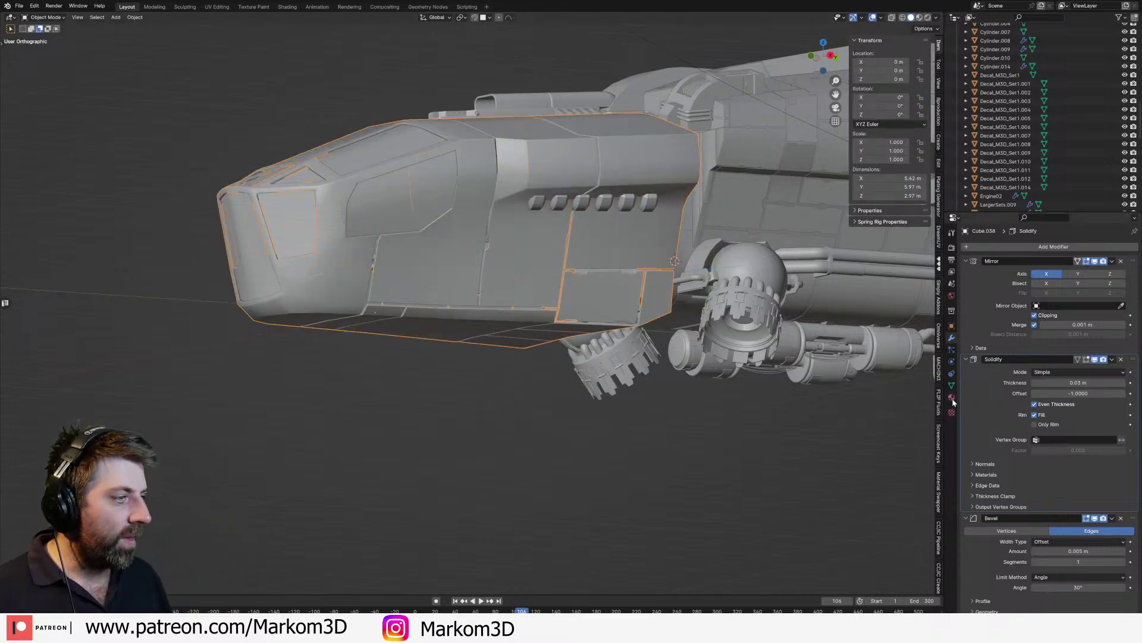
Step: Display the ship with rendered shading, reveal all hidden objects, and hide the rig bones below the nose again
{"action": "left_click", "coordinate": [952, 397]}
{"action": "left_click", "coordinate": [928, 18]}
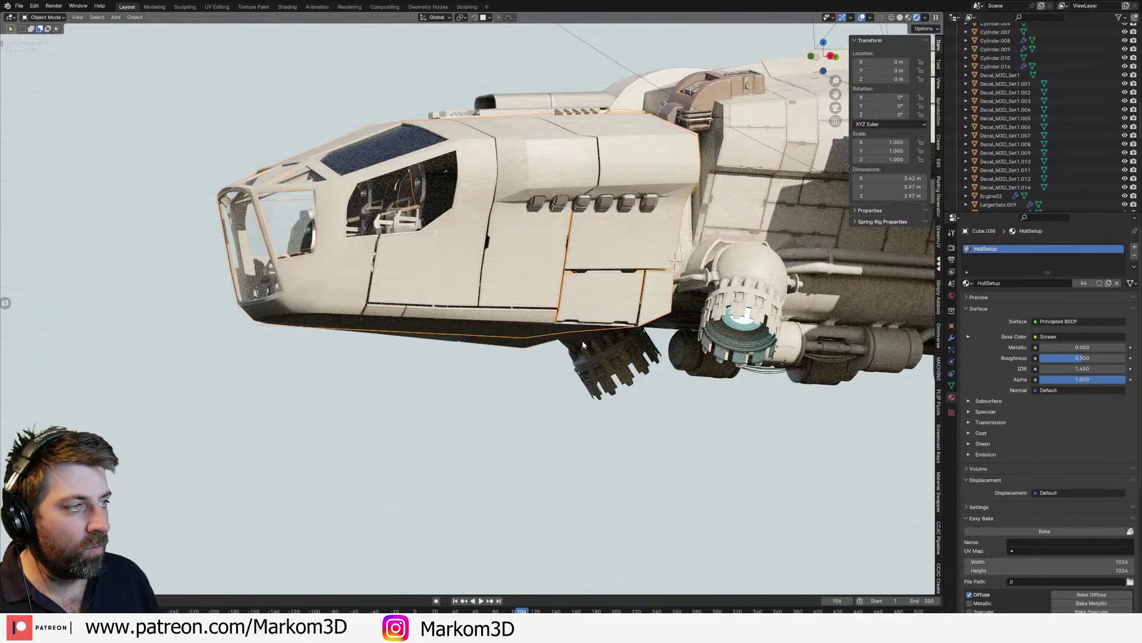
{"action": "middle_click_drag", "start_coordinate": [586, 341], "coordinate": [552, 326]}
{"action": "key", "text": "alt+h"}
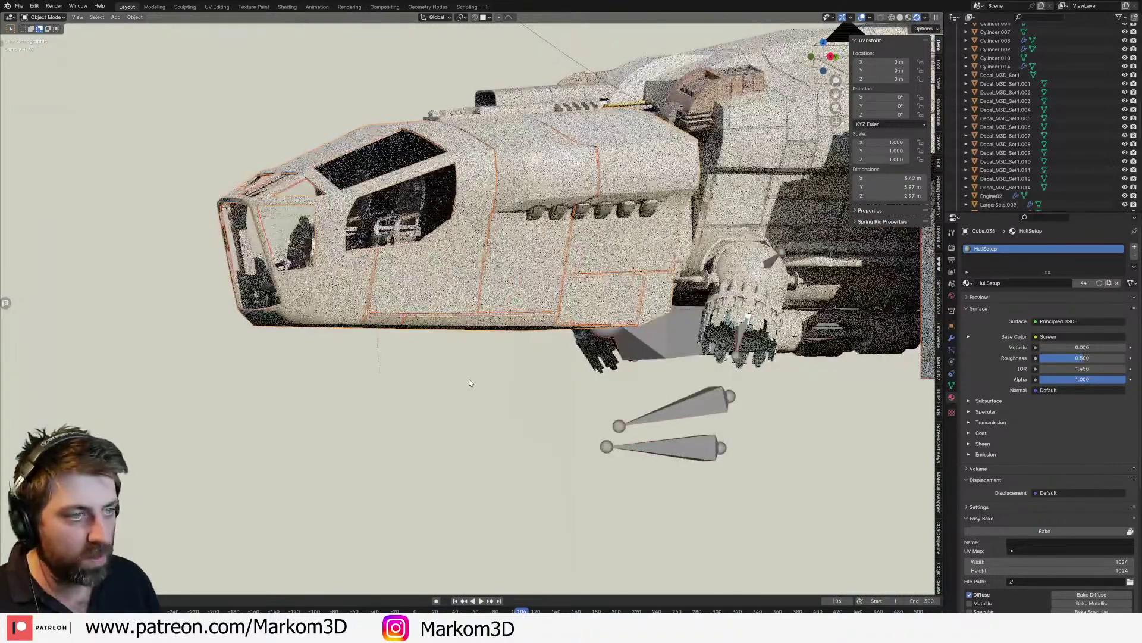
{"action": "left_click", "coordinate": [658, 351]}
{"action": "key", "text": "h"}
Step: Examine the rendered nose section and its panel seams from below, the side, the front and above
{"action": "middle_click_drag", "start_coordinate": [659, 351], "coordinate": [534, 395]}
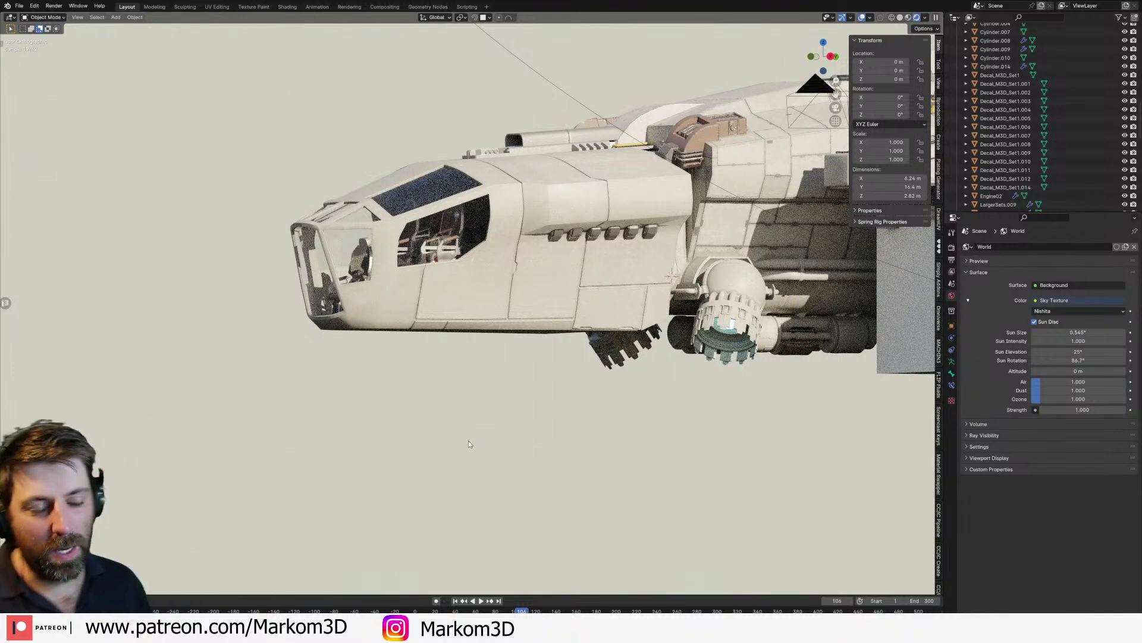
{"action": "middle_click_drag", "start_coordinate": [455, 382], "coordinate": [472, 324]}
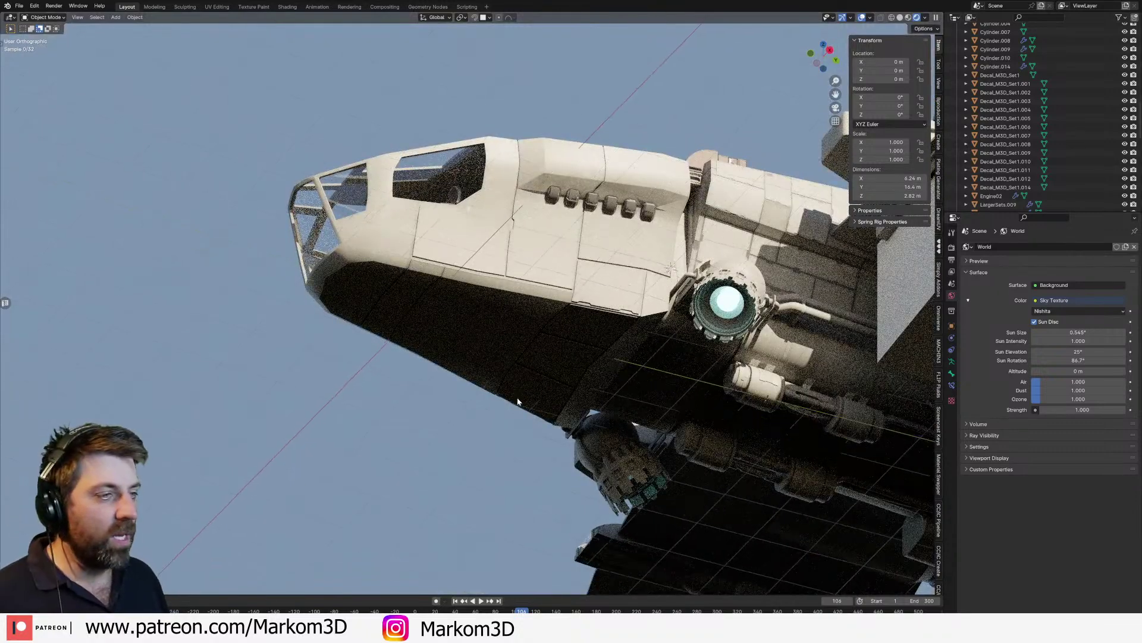
{"action": "middle_click_drag", "start_coordinate": [505, 388], "coordinate": [552, 428]}
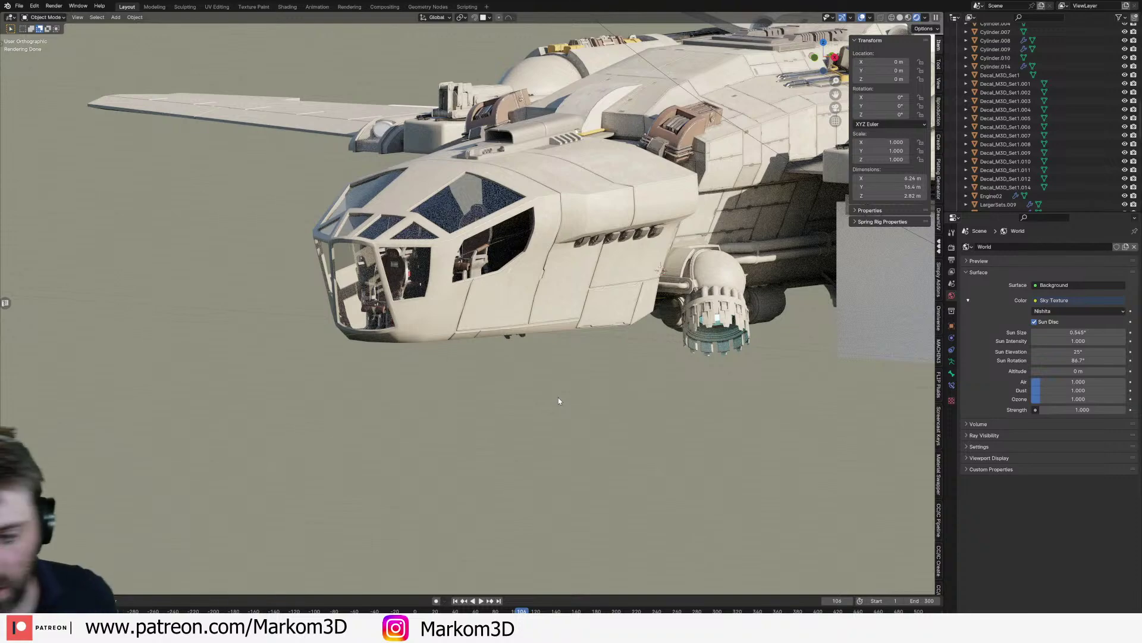
{"action": "middle_click_drag", "start_coordinate": [547, 284], "coordinate": [449, 227]}
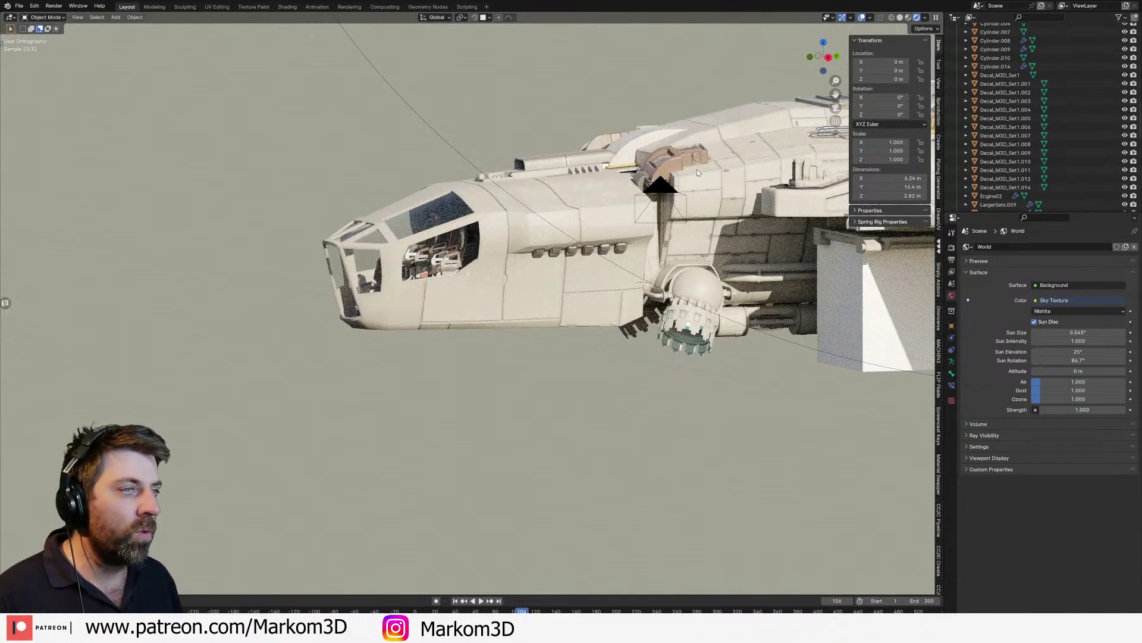
{"action": "middle_click_drag", "start_coordinate": [723, 183], "coordinate": [498, 154]}
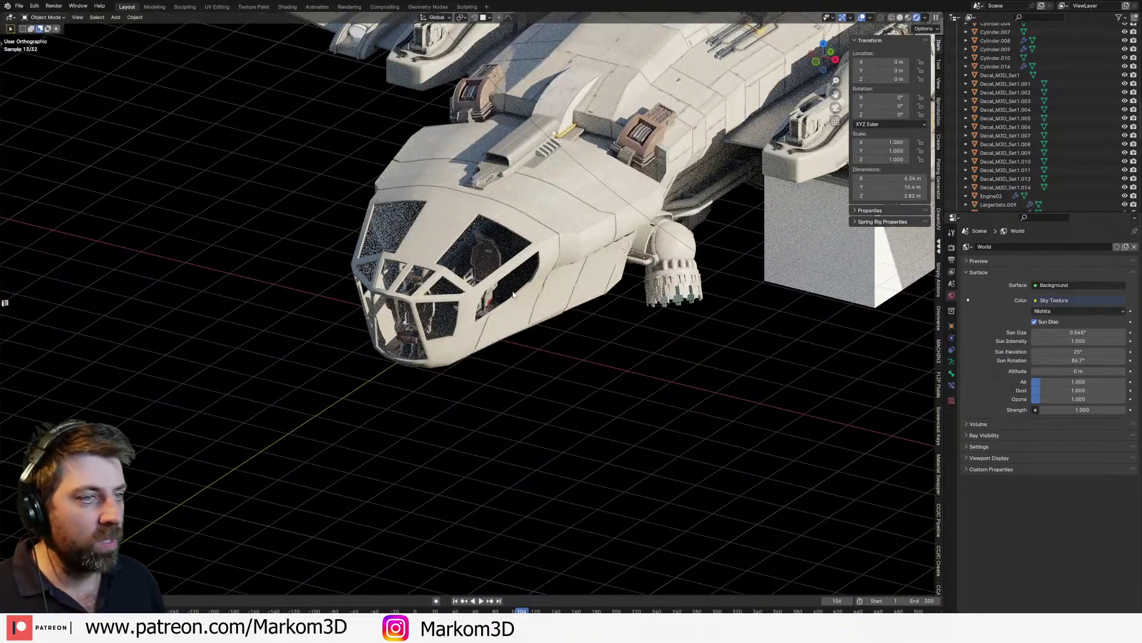
{"action": "middle_click_drag", "start_coordinate": [499, 154], "coordinate": [512, 164]}
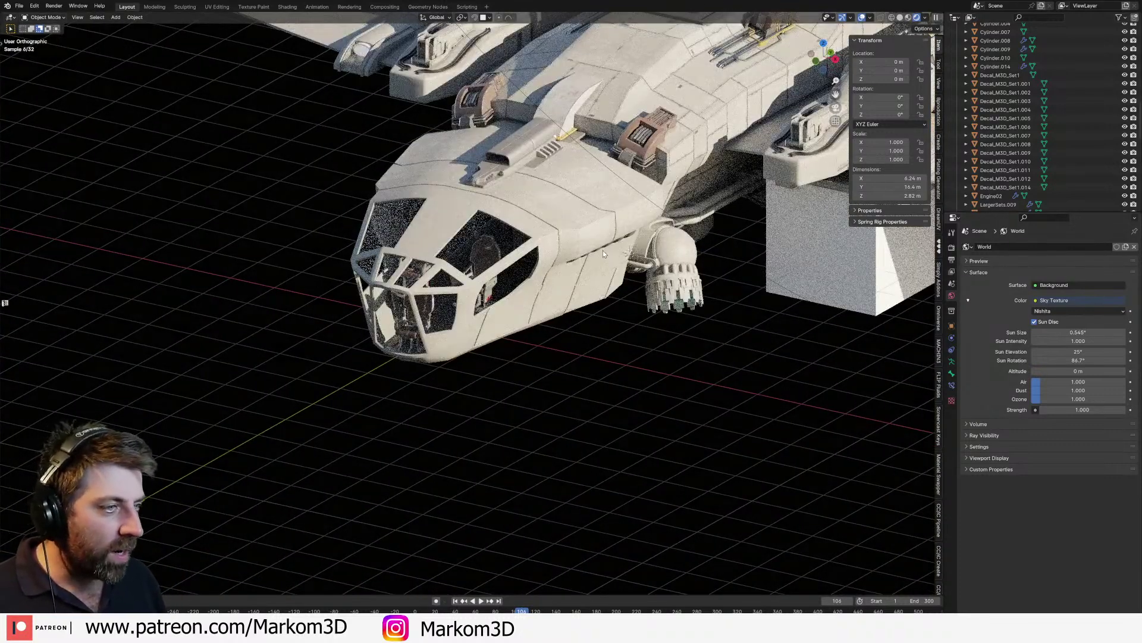
Step: Hide the outer nose panelling and disable the inner hull's Mirror modifier in the viewport
{"action": "left_click", "coordinate": [581, 238]}
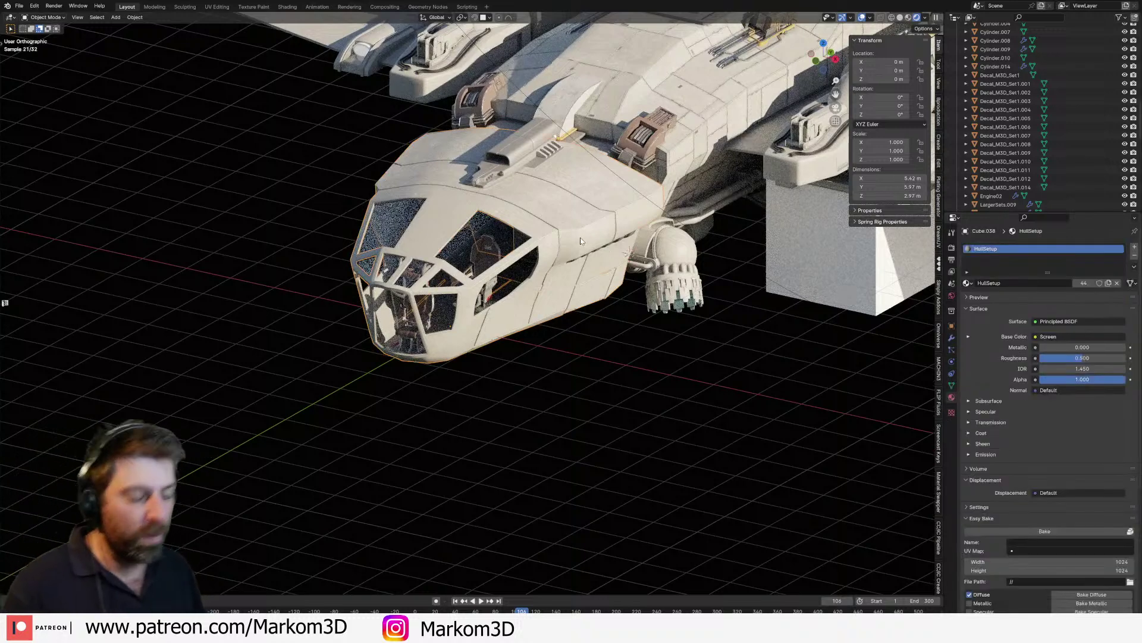
{"action": "key", "text": "h"}
{"action": "left_click", "coordinate": [580, 235]}
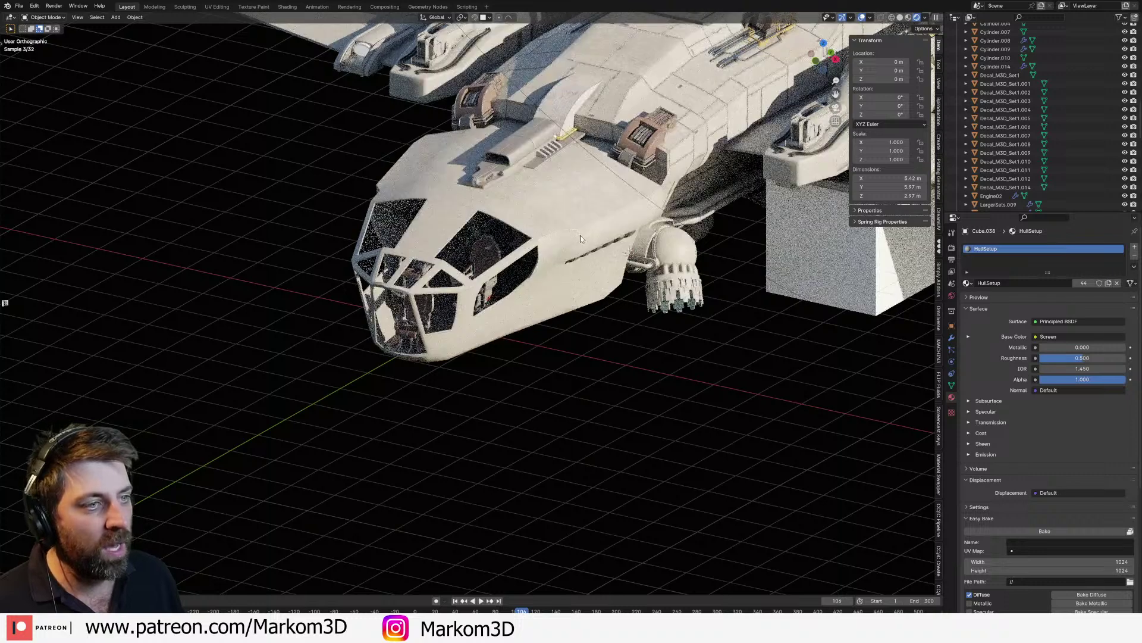
{"action": "left_click", "coordinate": [952, 337]}
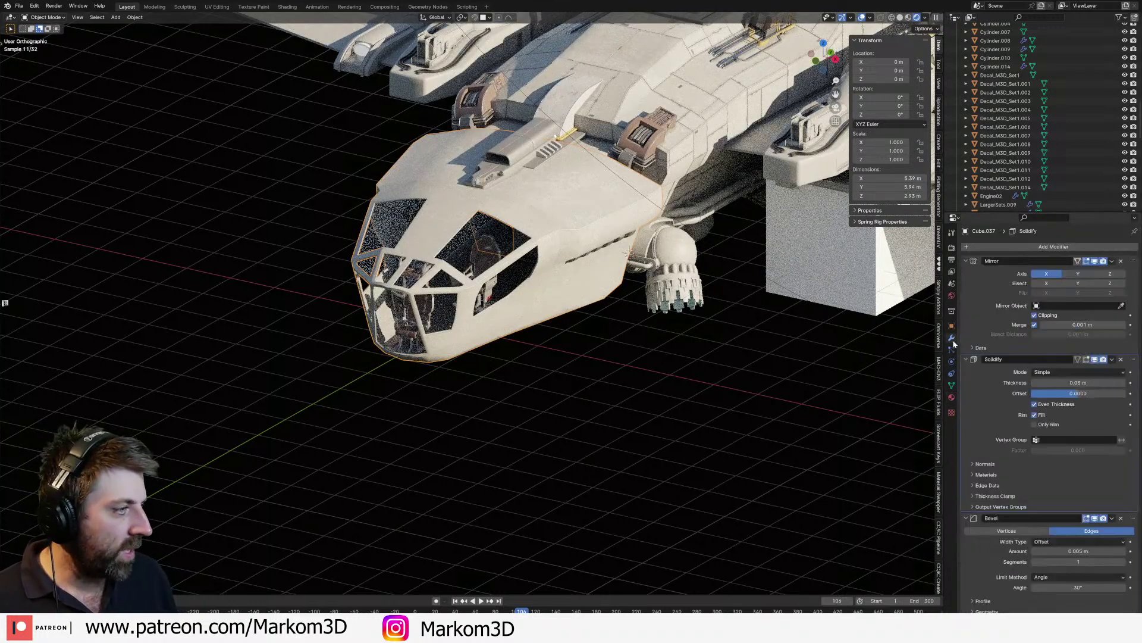
{"action": "left_click", "coordinate": [1094, 263]}
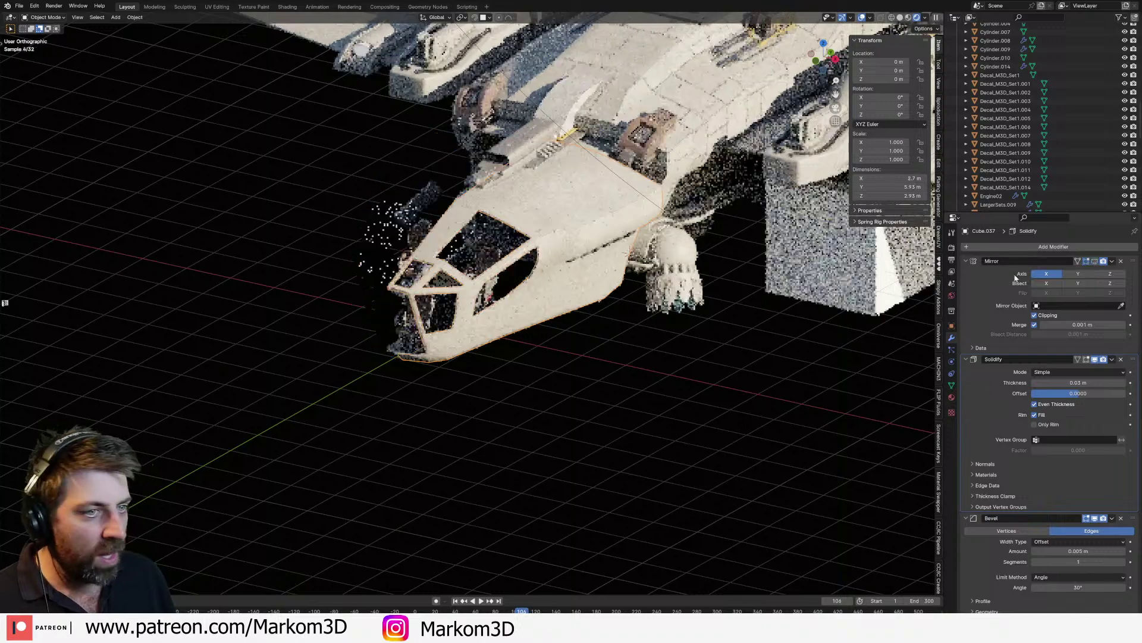
Step: Return to solid shading and disable the Mirror modifier of the cockpit windows in the viewport
{"action": "middle_click_drag", "start_coordinate": [607, 357], "coordinate": [732, 315]}
{"action": "scroll", "coordinate": [550, 343], "scroll_direction": "up", "scroll_amount": 3}
{"action": "middle_click_drag", "start_coordinate": [475, 298], "coordinate": [670, 380], "text": "shift"}
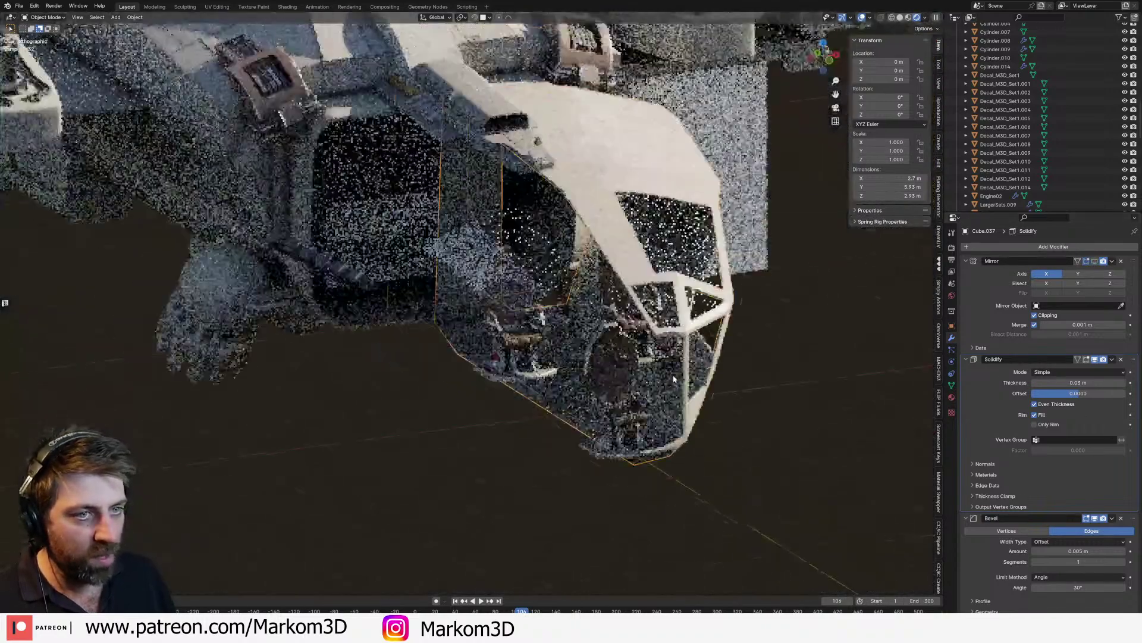
{"action": "scroll", "coordinate": [670, 377], "scroll_direction": "up", "scroll_amount": 1}
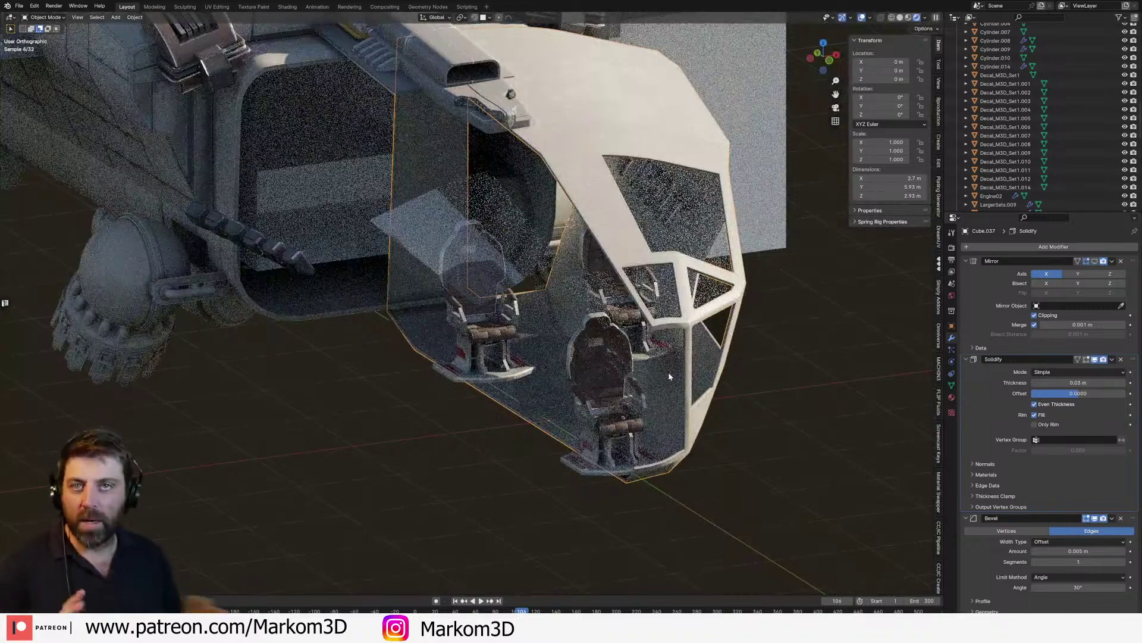
{"action": "left_click", "coordinate": [311, 268]}
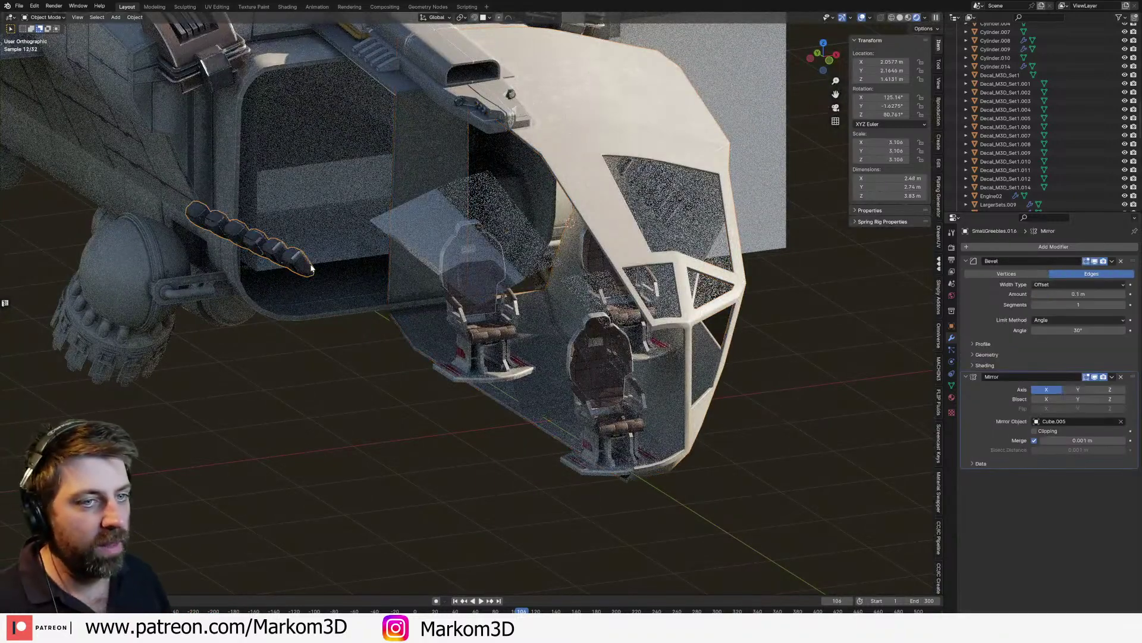
{"action": "middle_click_drag", "start_coordinate": [723, 321], "coordinate": [765, 315]}
{"action": "left_click", "coordinate": [901, 18]}
{"action": "middle_click_drag", "start_coordinate": [555, 321], "coordinate": [573, 245]}
{"action": "left_click", "coordinate": [573, 245]}
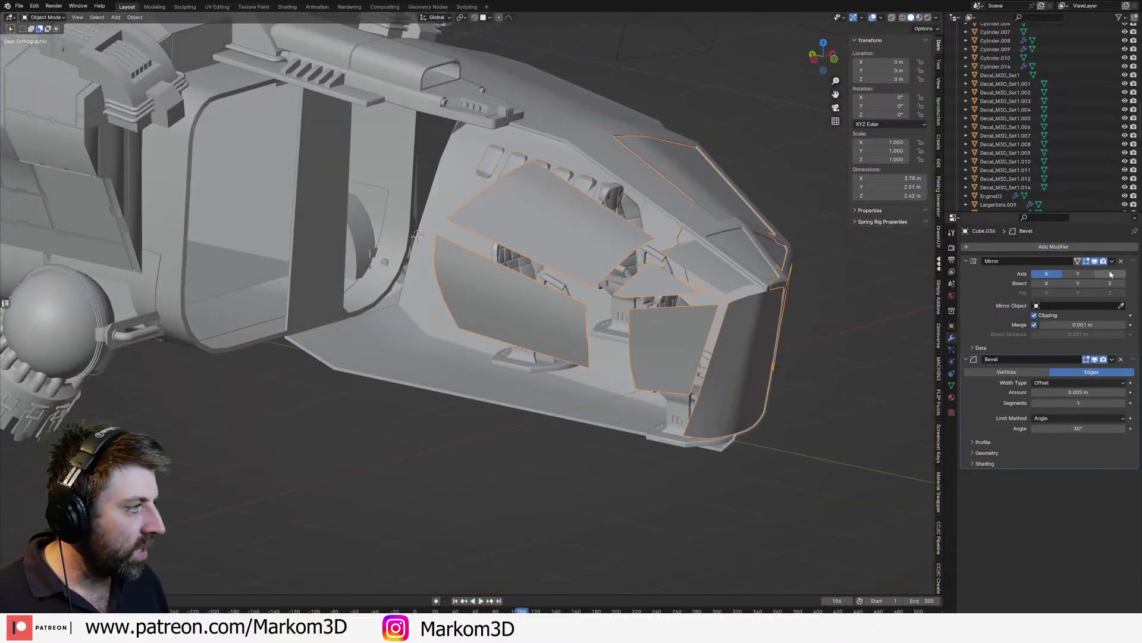
{"action": "left_click", "coordinate": [1095, 260]}
{"action": "mouse_move", "coordinate": [563, 451]}
{"action": "middle_mouse_down"}
{"action": "mouse_move", "coordinate": [483, 443]}
{"action": "mouse_move", "coordinate": [562, 442]}
{"action": "middle_mouse_up"}
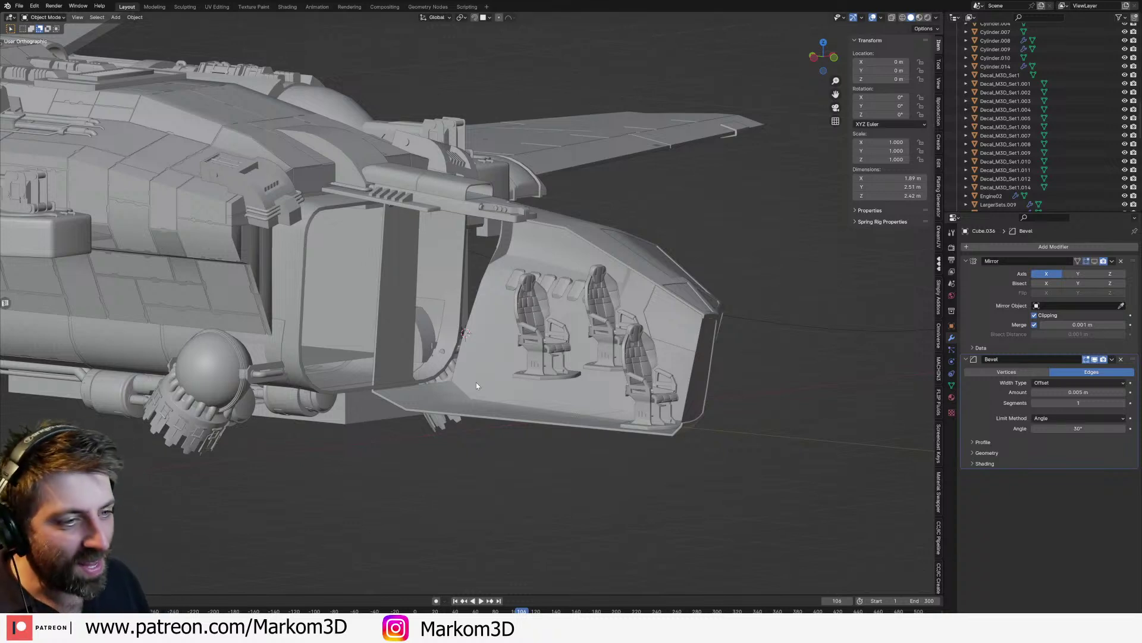
Step: Delete the faces closing the rear of the inner nose hull, including the small one at its lower corner
{"action": "left_click", "coordinate": [462, 362]}
{"action": "key", "text": "Tab"}
{"action": "mouse_move", "coordinate": [463, 362]}
{"action": "middle_mouse_down"}
{"action": "mouse_move", "coordinate": [428, 383]}
{"action": "mouse_move", "coordinate": [496, 359]}
{"action": "mouse_move", "coordinate": [463, 355]}
{"action": "middle_mouse_up"}
{"action": "scroll", "coordinate": [496, 359], "scroll_direction": "up", "scroll_amount": 3}
{"action": "key", "text": "3"}
{"action": "left_click", "coordinate": [400, 286]}
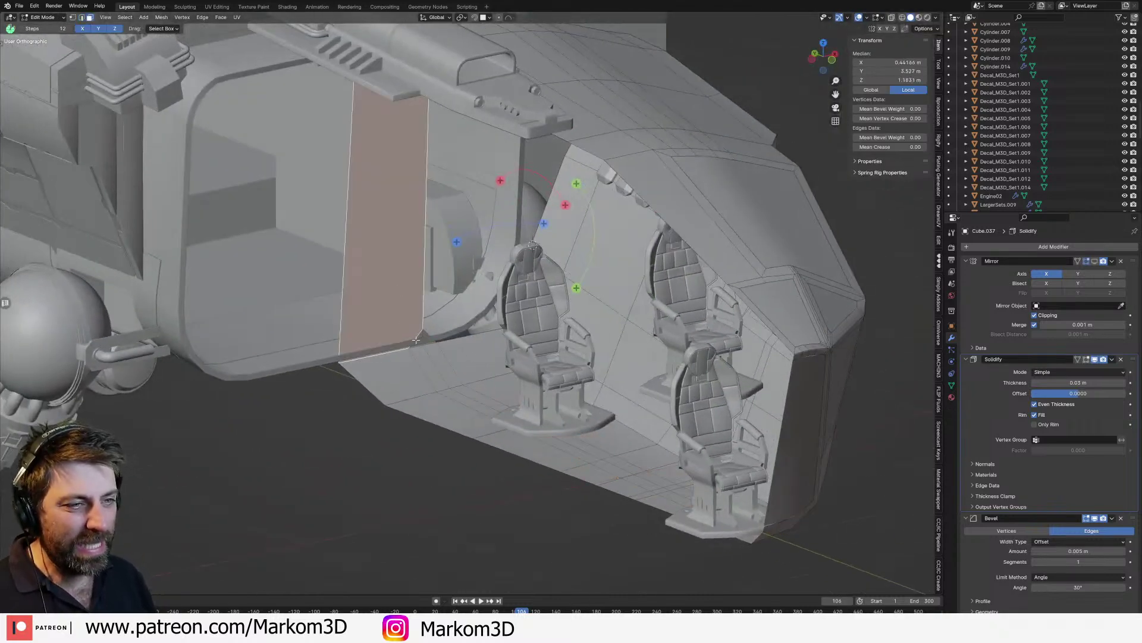
{"action": "left_click", "coordinate": [420, 336], "text": "shift"}
{"action": "left_click", "coordinate": [420, 336], "text": "shift"}
{"action": "middle_click_drag", "start_coordinate": [420, 336], "coordinate": [500, 293]}
{"action": "key", "text": "x"}
{"action": "left_click", "coordinate": [444, 293]}
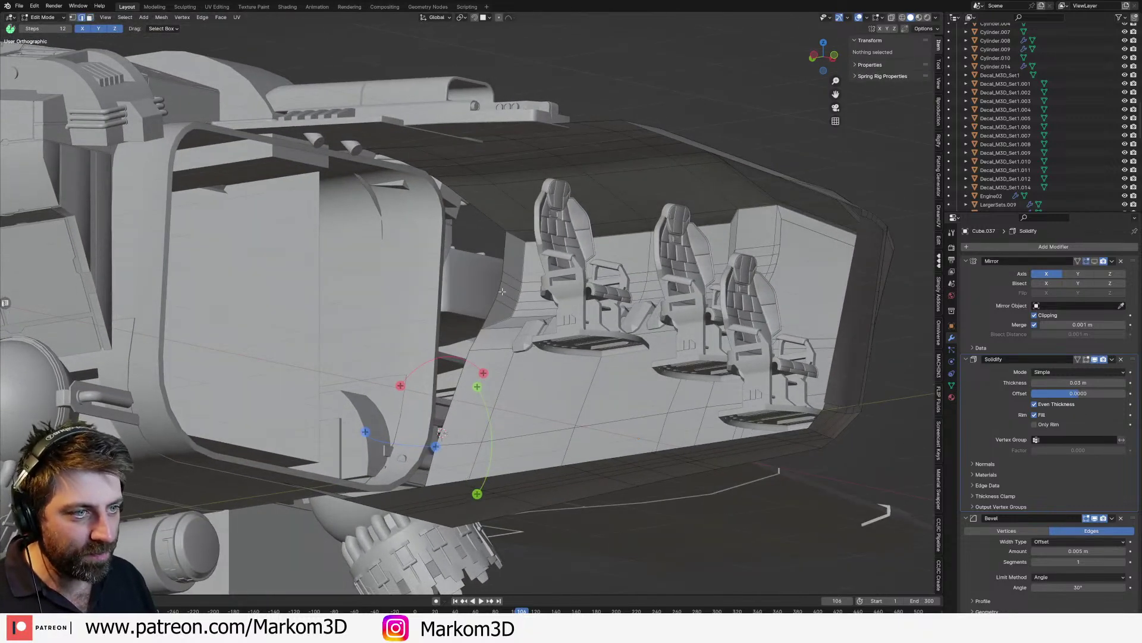
Step: Select the inner hull's open rear border and deselect its top and bottom runs, keeping only the side edges
{"action": "left_click", "coordinate": [499, 274]}
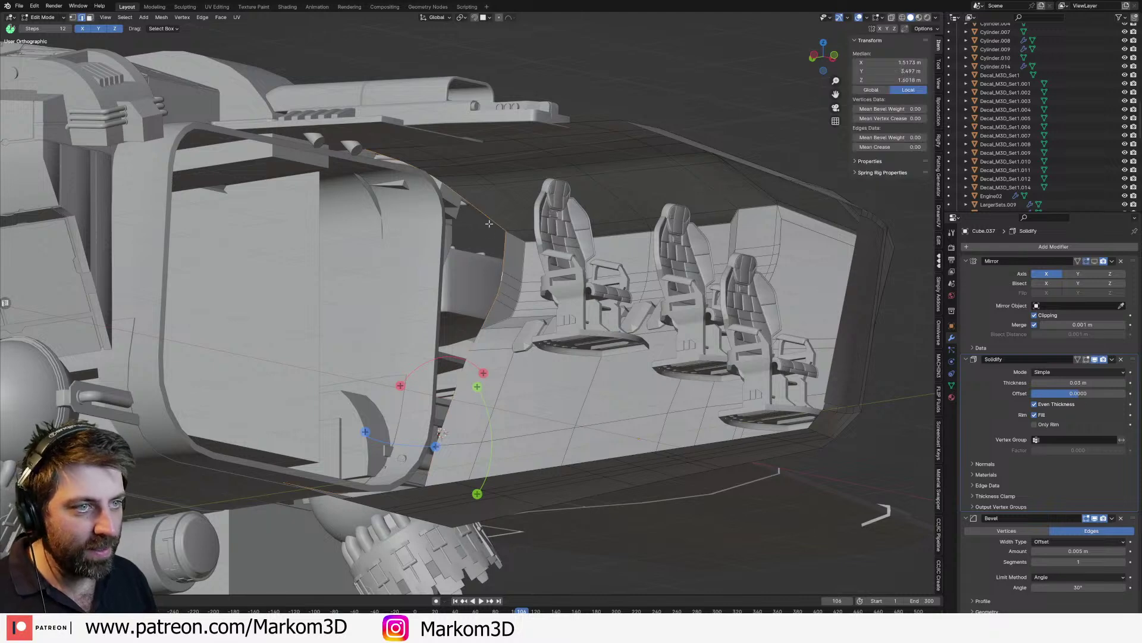
{"action": "key", "text": "z"}
{"action": "left_click", "coordinate": [417, 229]}
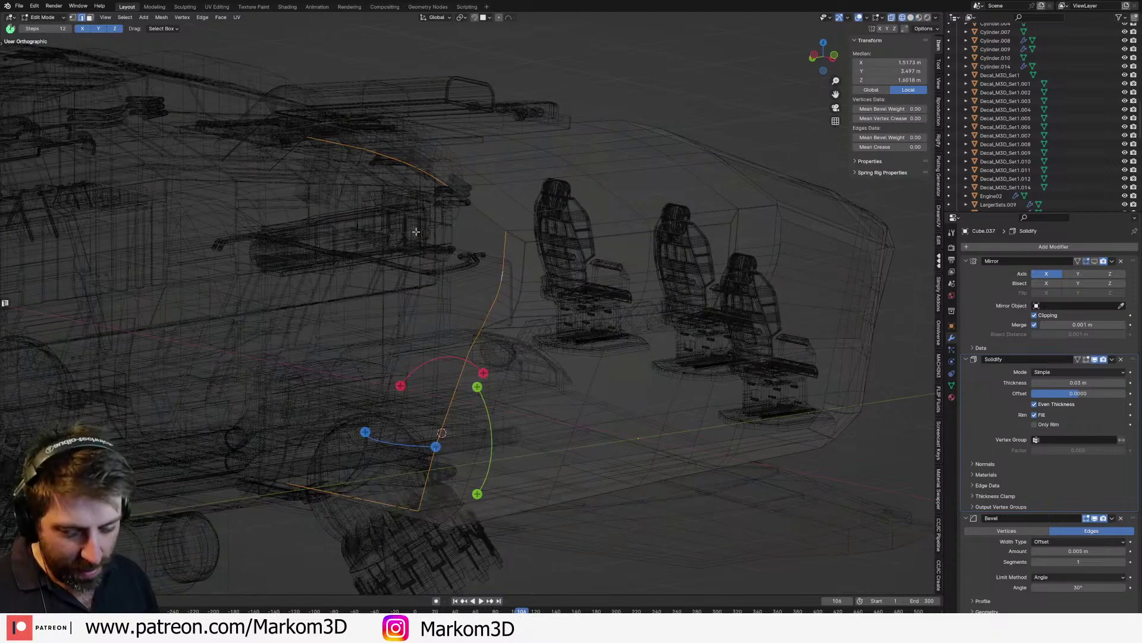
{"action": "key", "text": "c"}
{"action": "scroll", "coordinate": [420, 201], "scroll_direction": "down", "scroll_amount": 7}
{"action": "mouse_move", "coordinate": [423, 195]}
{"action": "middle_mouse_down"}
{"action": "mouse_move", "coordinate": [365, 154]}
{"action": "mouse_move", "coordinate": [312, 144]}
{"action": "mouse_move", "coordinate": [473, 333]}
{"action": "mouse_move", "coordinate": [298, 357]}
{"action": "middle_mouse_up"}
{"action": "right_click", "coordinate": [311, 143]}
{"action": "key", "text": "c"}
{"action": "right_click", "coordinate": [298, 357]}
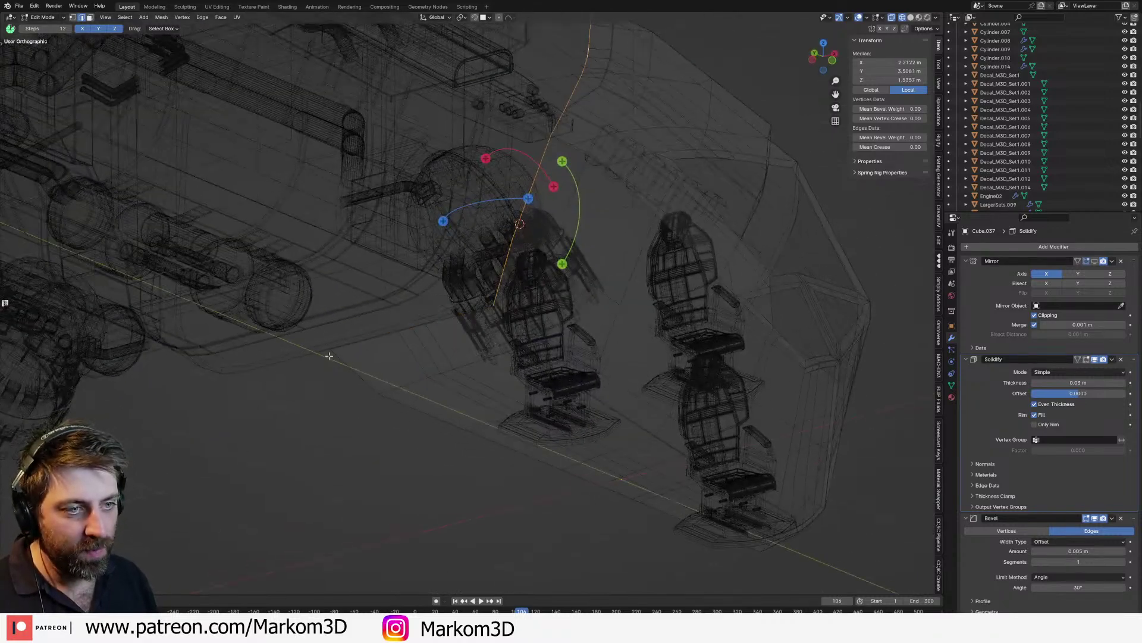
Step: Extrude the selected side edges along X to the mirror centre line to form a new rear wall
{"action": "key", "text": "KP_1"}
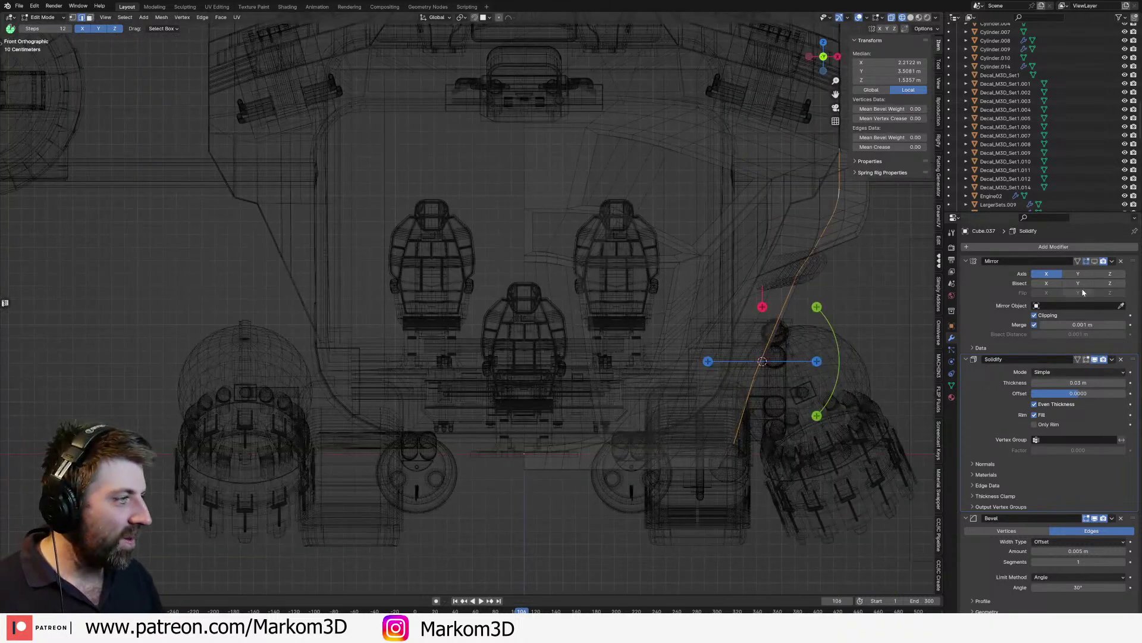
{"action": "key", "text": "g"}
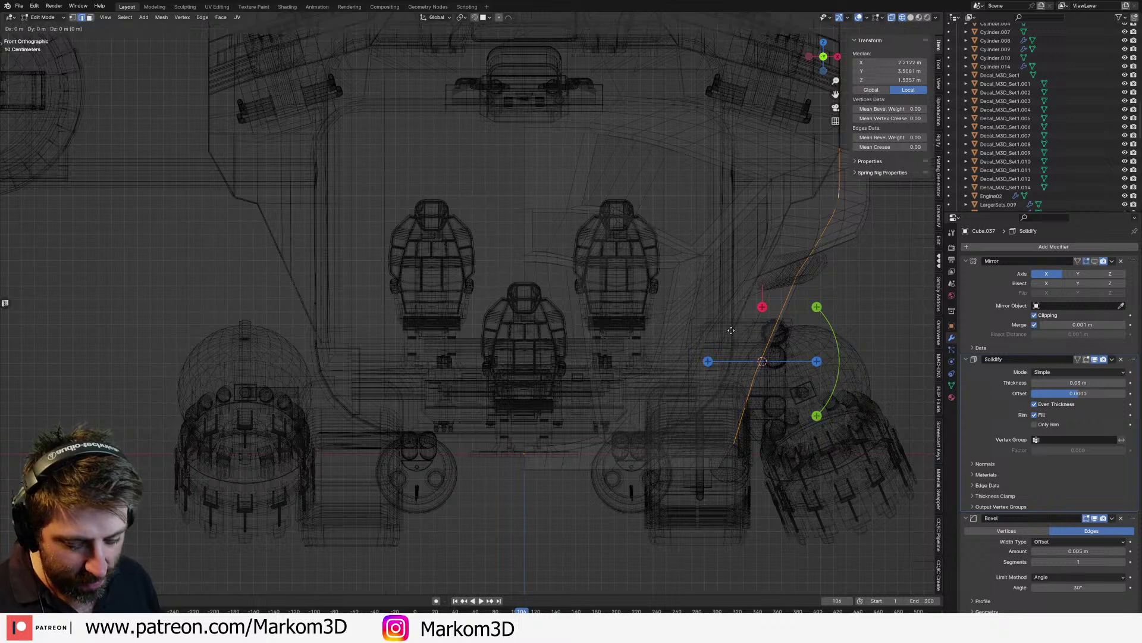
{"action": "key", "text": "x"}
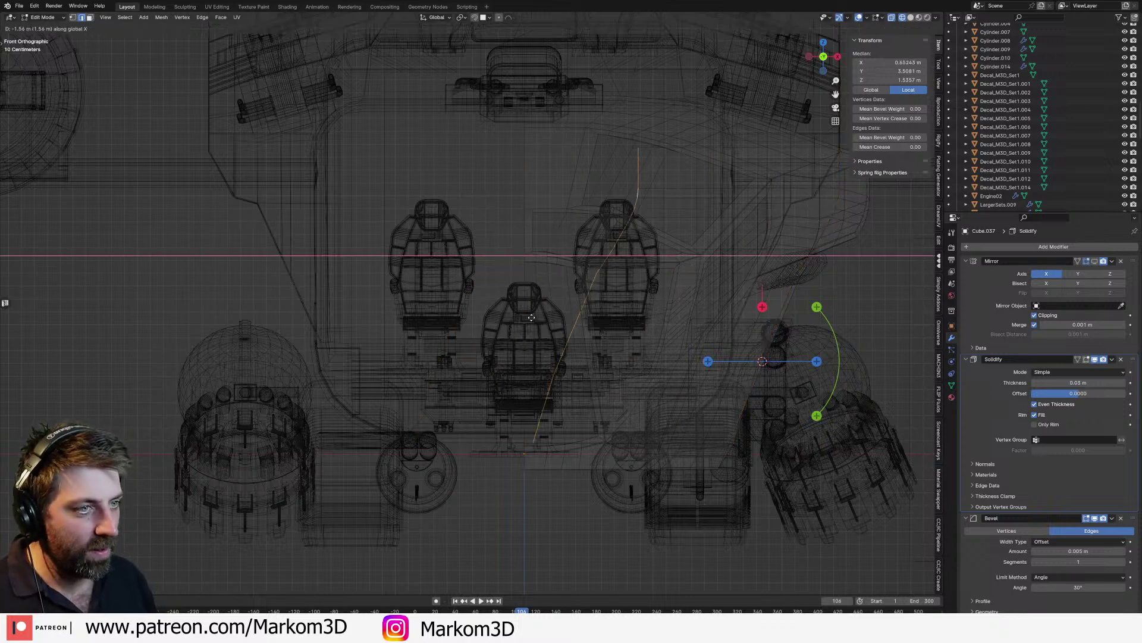
{"action": "key", "text": "Escape"}
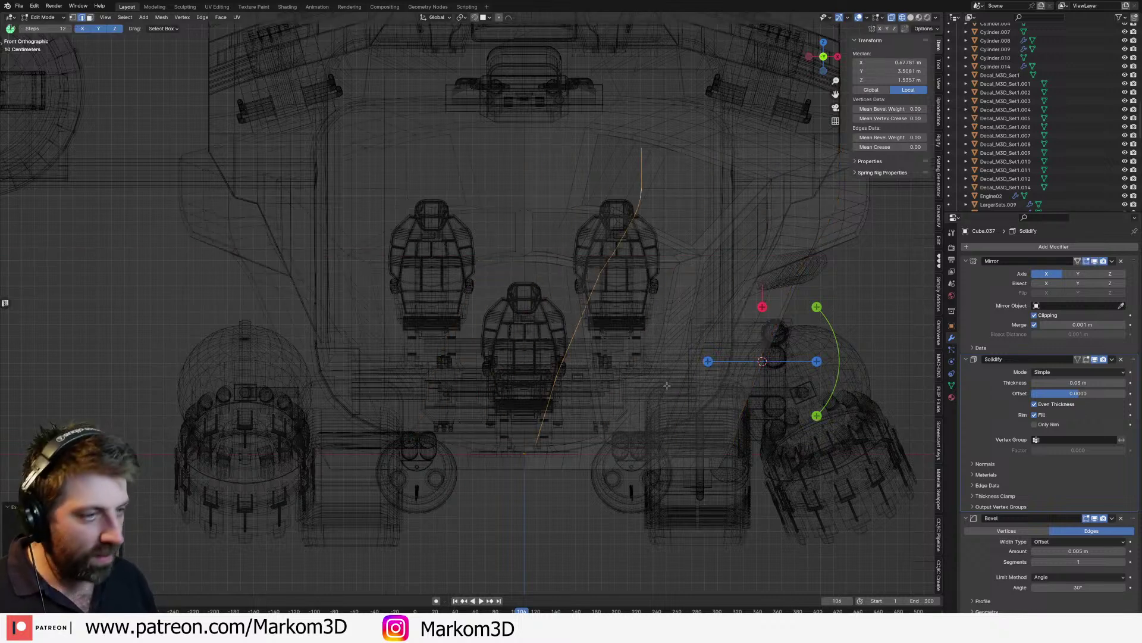
{"action": "key", "text": "g"}
{"action": "key", "text": "x"}
{"action": "left_click", "coordinate": [453, 382]}
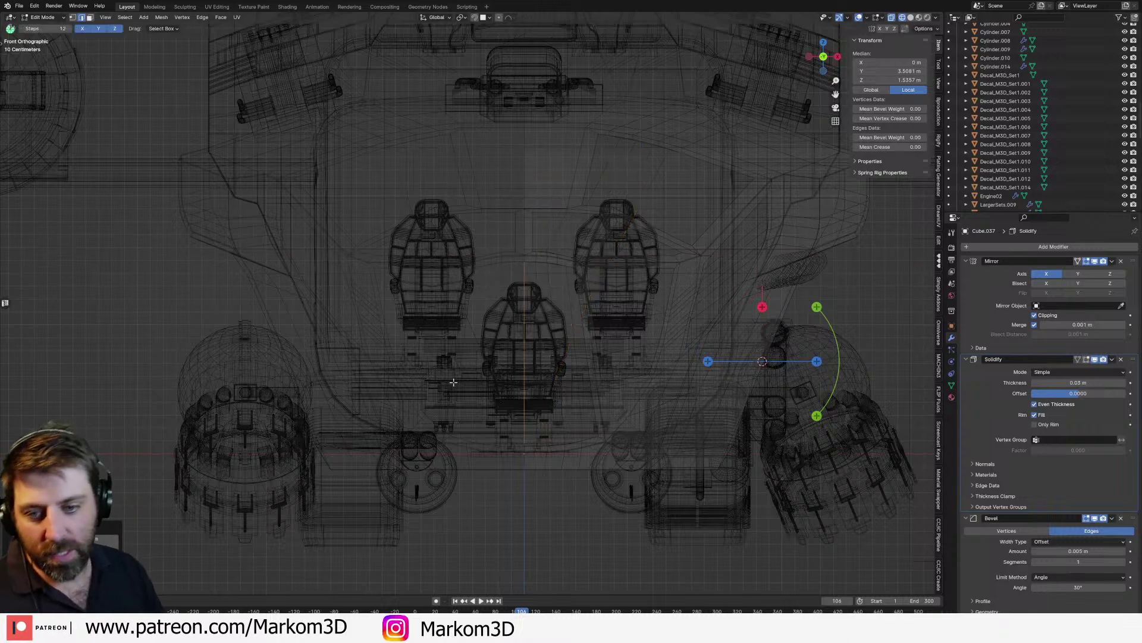
Step: Cut a vertical edge loop into the new rear wall between the centre line and the hull side
{"action": "mouse_move", "coordinate": [413, 365]}
{"action": "middle_mouse_down"}
{"action": "mouse_move", "coordinate": [482, 373]}
{"action": "mouse_move", "coordinate": [610, 283]}
{"action": "middle_mouse_up"}
{"action": "key", "text": "z"}
{"action": "left_click", "coordinate": [532, 375]}
{"action": "scroll", "coordinate": [528, 301], "scroll_direction": "up", "scroll_amount": 2}
{"action": "middle_click_drag", "start_coordinate": [528, 301], "coordinate": [196, 333]}
{"action": "key", "text": "1"}
{"action": "mouse_move", "coordinate": [306, 278]}
{"action": "middle_mouse_down"}
{"action": "mouse_move", "coordinate": [326, 268]}
{"action": "mouse_move", "coordinate": [293, 288]}
{"action": "mouse_move", "coordinate": [318, 259]}
{"action": "mouse_move", "coordinate": [432, 264]}
{"action": "middle_mouse_up"}
{"action": "scroll", "coordinate": [327, 269], "scroll_direction": "down", "scroll_amount": 4}
{"action": "key", "text": "z"}
{"action": "left_click", "coordinate": [286, 272]}
{"action": "key", "text": "ctrl+r"}
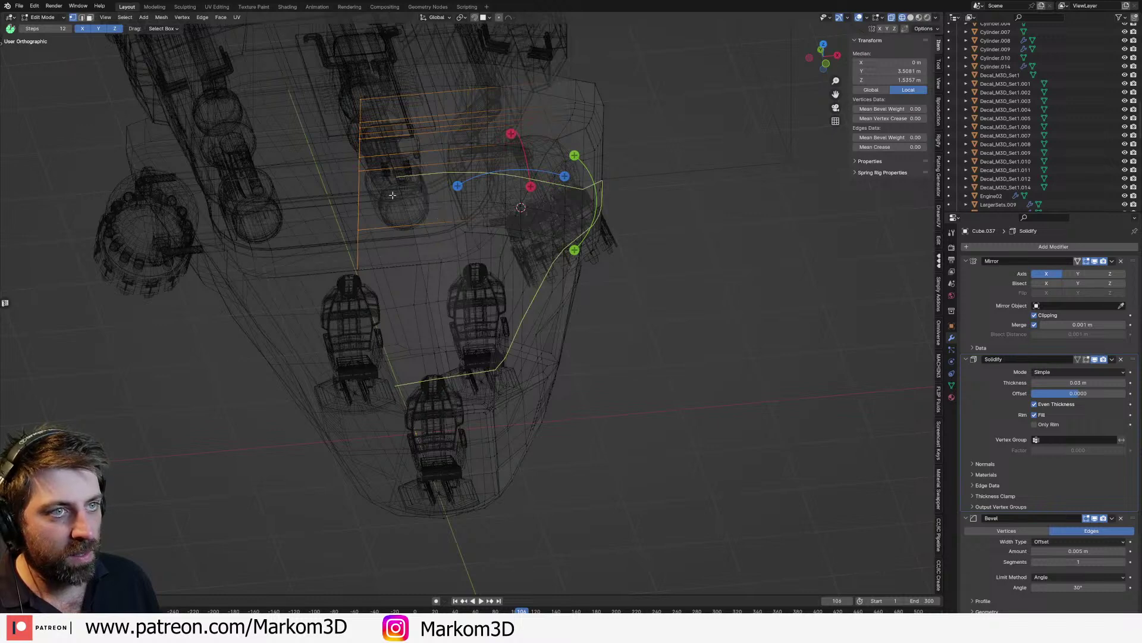
{"action": "left_click", "coordinate": [386, 226]}
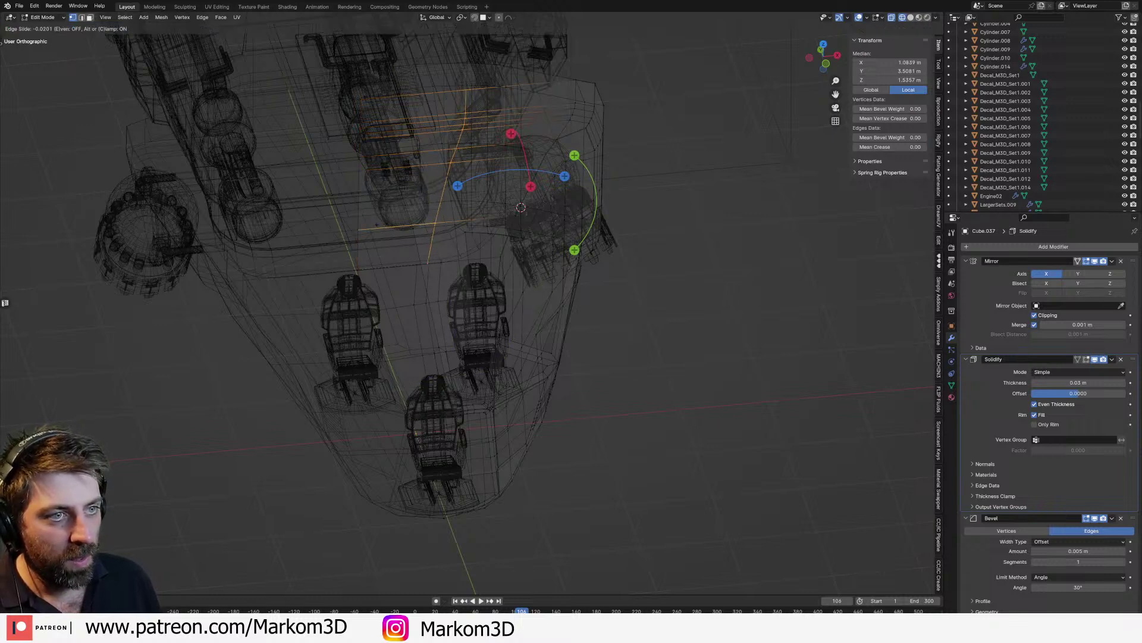
{"action": "left_click", "coordinate": [368, 222]}
Step: Cut another vertical edge loop into the rear wall nearer the hull side and slide it to about X 1.3 m
{"action": "key", "text": "ctrl+r"}
{"action": "left_click", "coordinate": [476, 218]}
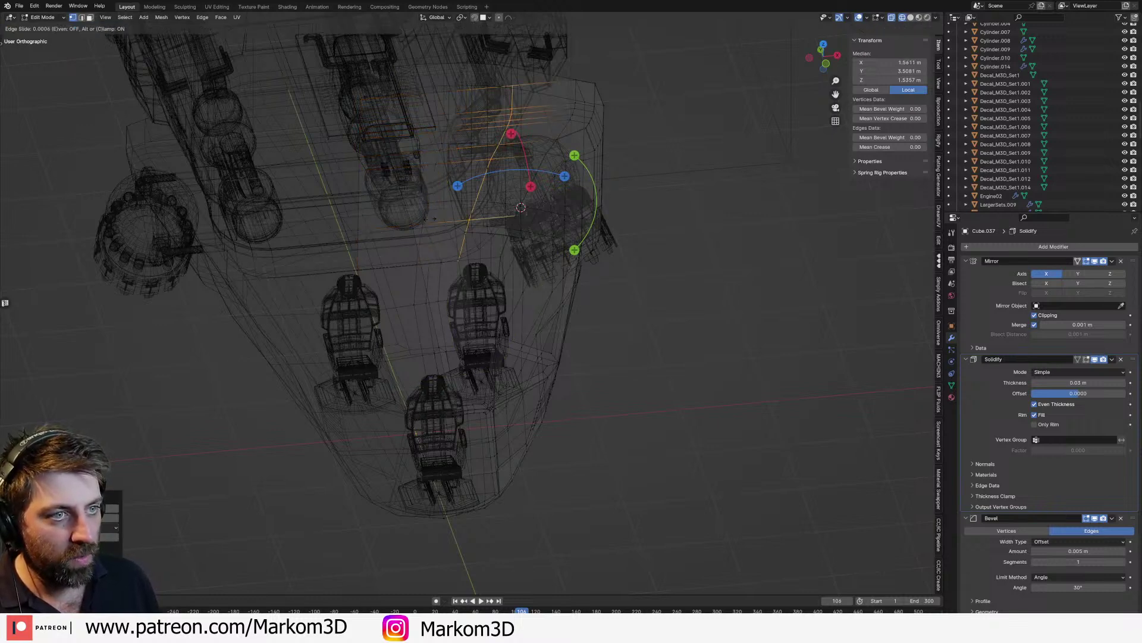
{"action": "left_click", "coordinate": [443, 218]}
{"action": "key", "text": "g"}
{"action": "key", "text": "g"}
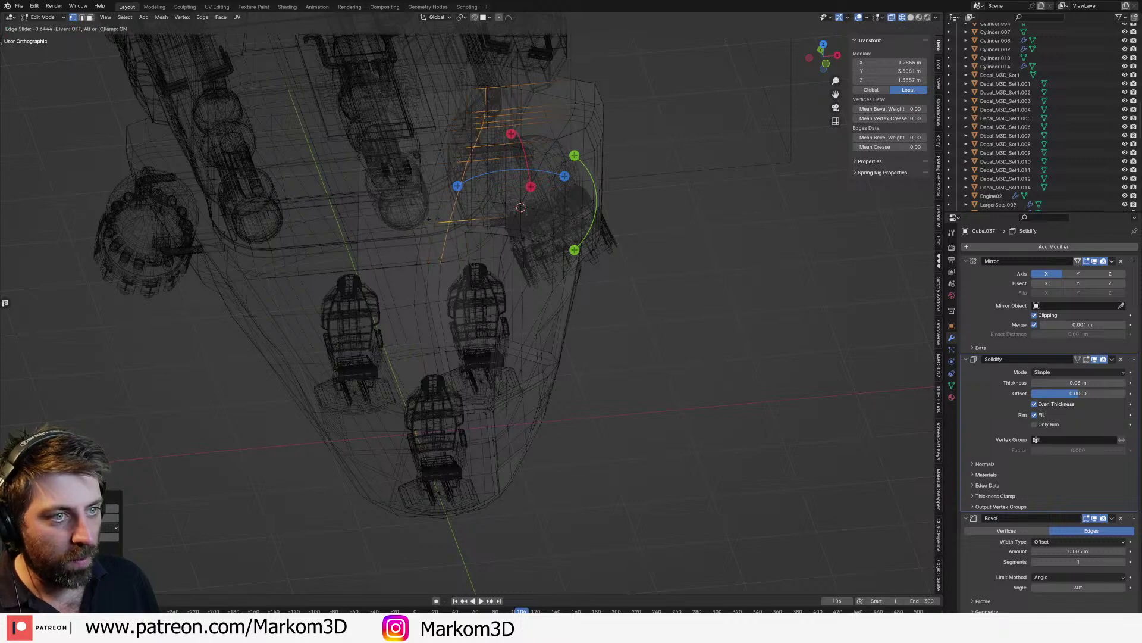
{"action": "left_click", "coordinate": [430, 244]}
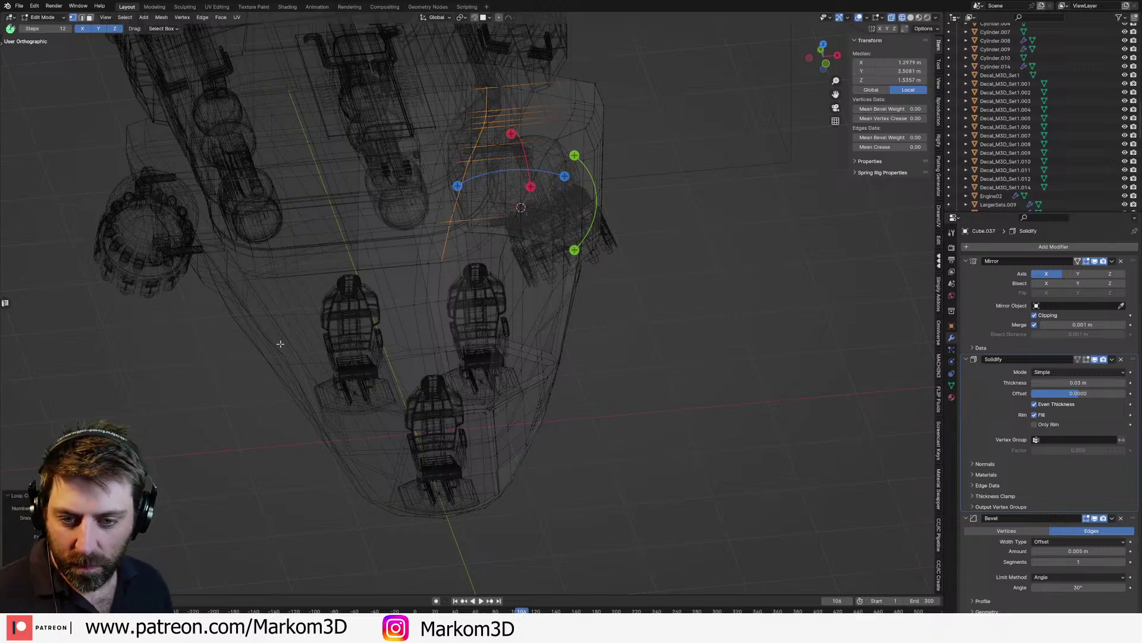
Step: Merge the bottom vertex of the rear wall's innermost loop with the adjacent hull floor vertex, using At Last
{"action": "mouse_move", "coordinate": [182, 413]}
{"action": "middle_mouse_down"}
{"action": "mouse_move", "coordinate": [488, 268]}
{"action": "mouse_move", "coordinate": [538, 293]}
{"action": "middle_mouse_up"}
{"action": "key", "text": "shift+z"}
{"action": "middle_click_drag", "start_coordinate": [370, 303], "coordinate": [414, 343], "text": "shift"}
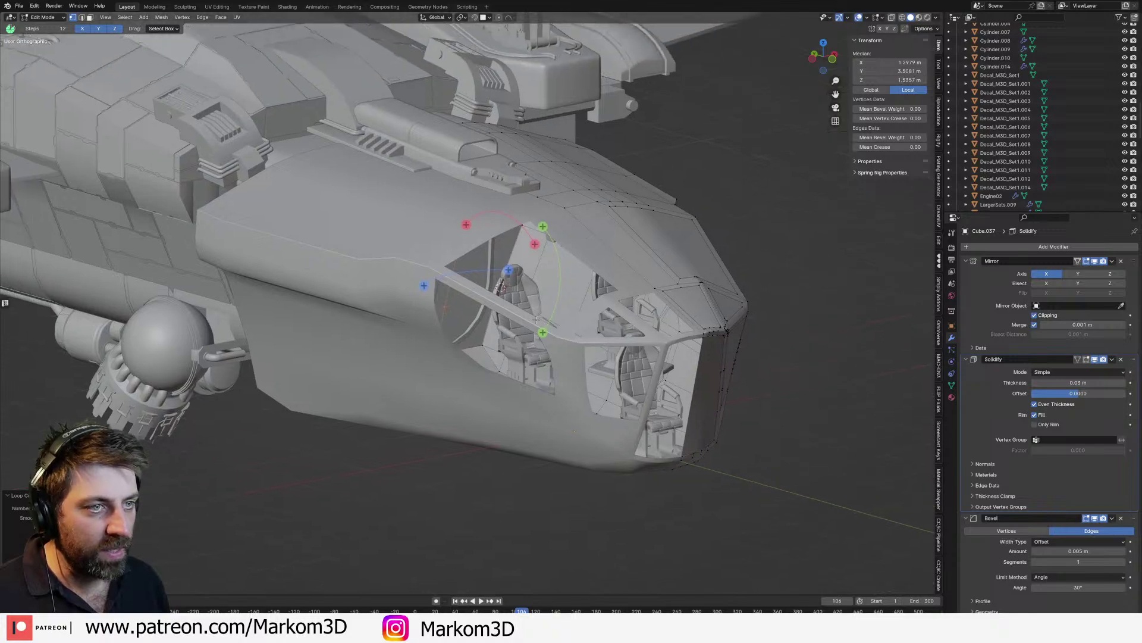
{"action": "key", "text": "Tab"}
{"action": "key", "text": "Tab"}
{"action": "mouse_move", "coordinate": [362, 240]}
{"action": "middle_mouse_down"}
{"action": "mouse_move", "coordinate": [481, 276]}
{"action": "mouse_move", "coordinate": [443, 247]}
{"action": "mouse_move", "coordinate": [448, 289]}
{"action": "mouse_move", "coordinate": [473, 273]}
{"action": "mouse_move", "coordinate": [449, 309]}
{"action": "mouse_move", "coordinate": [471, 326]}
{"action": "mouse_move", "coordinate": [364, 320]}
{"action": "middle_mouse_up"}
{"action": "key", "text": "z"}
{"action": "left_click", "coordinate": [432, 275]}
{"action": "key", "text": "a"}
{"action": "scroll", "coordinate": [479, 332], "scroll_direction": "up", "scroll_amount": 6}
{"action": "left_click", "coordinate": [346, 321]}
{"action": "left_click", "coordinate": [347, 320], "text": "shift"}
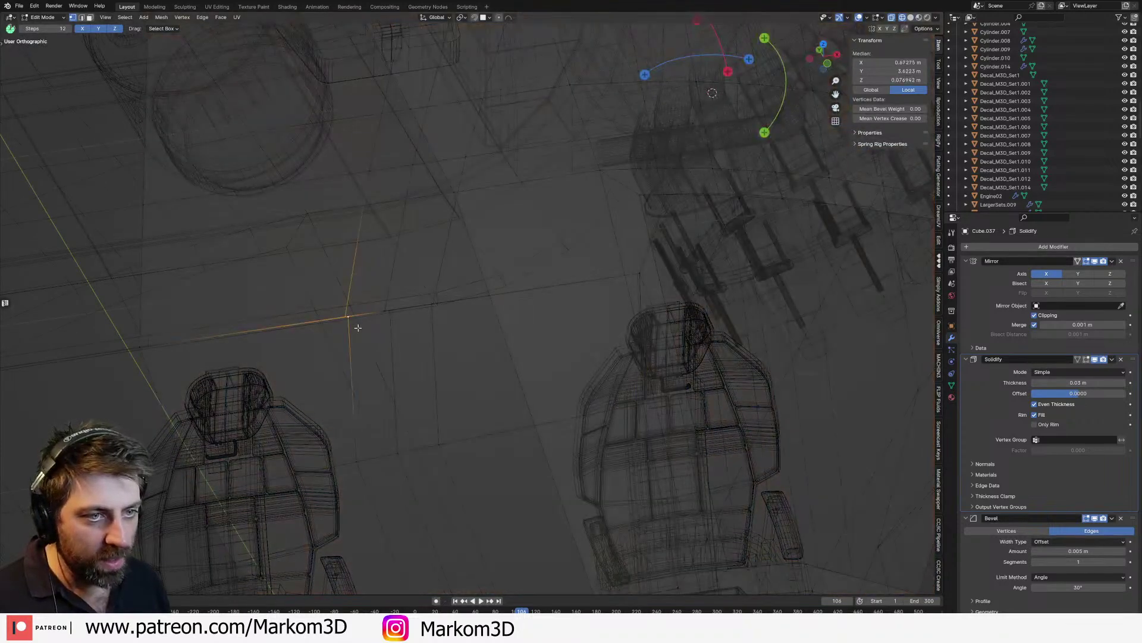
{"action": "key", "text": "m"}
{"action": "left_click", "coordinate": [351, 363]}
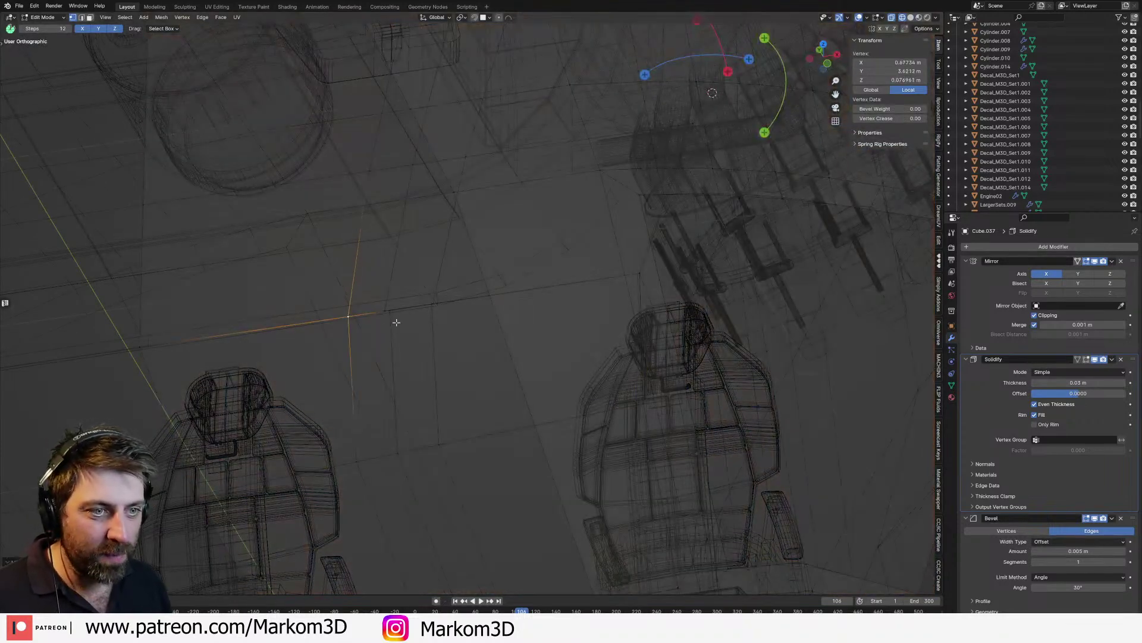
Step: Merge the bottom vertices of the next two rear wall loops into the neighbouring hull floor vertices, using At Last
{"action": "left_click", "coordinate": [389, 311]}
{"action": "key", "text": "m"}
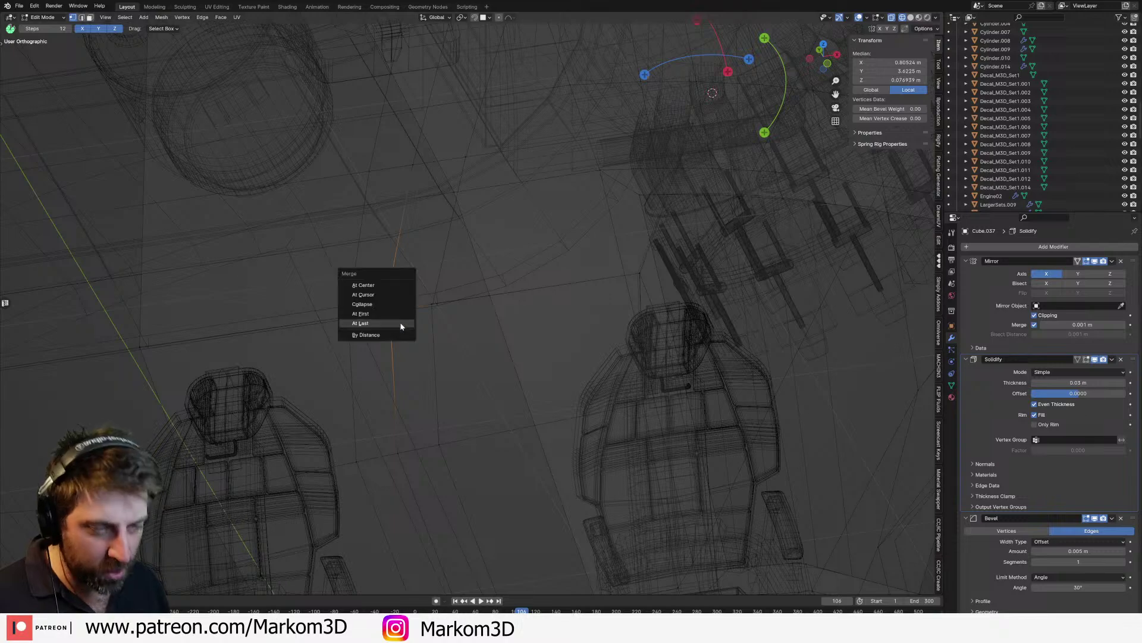
{"action": "left_click", "coordinate": [400, 325]}
{"action": "left_click", "coordinate": [432, 305]}
{"action": "left_click", "coordinate": [431, 316], "text": "shift"}
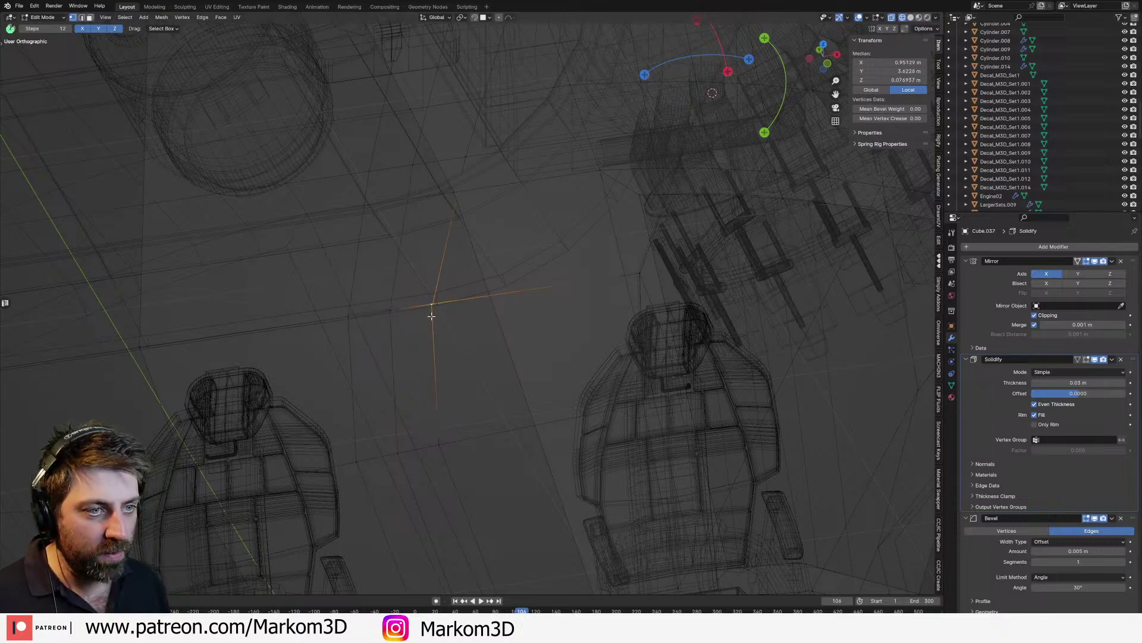
{"action": "key", "text": "m"}
{"action": "left_click", "coordinate": [432, 317]}
Step: Merge the top vertex of the rear wall's outermost loop into the nearby hull roof vertex, using At Last
{"action": "scroll", "coordinate": [431, 315], "scroll_direction": "down", "scroll_amount": 4}
{"action": "middle_click_drag", "start_coordinate": [431, 315], "coordinate": [424, 484], "text": "shift"}
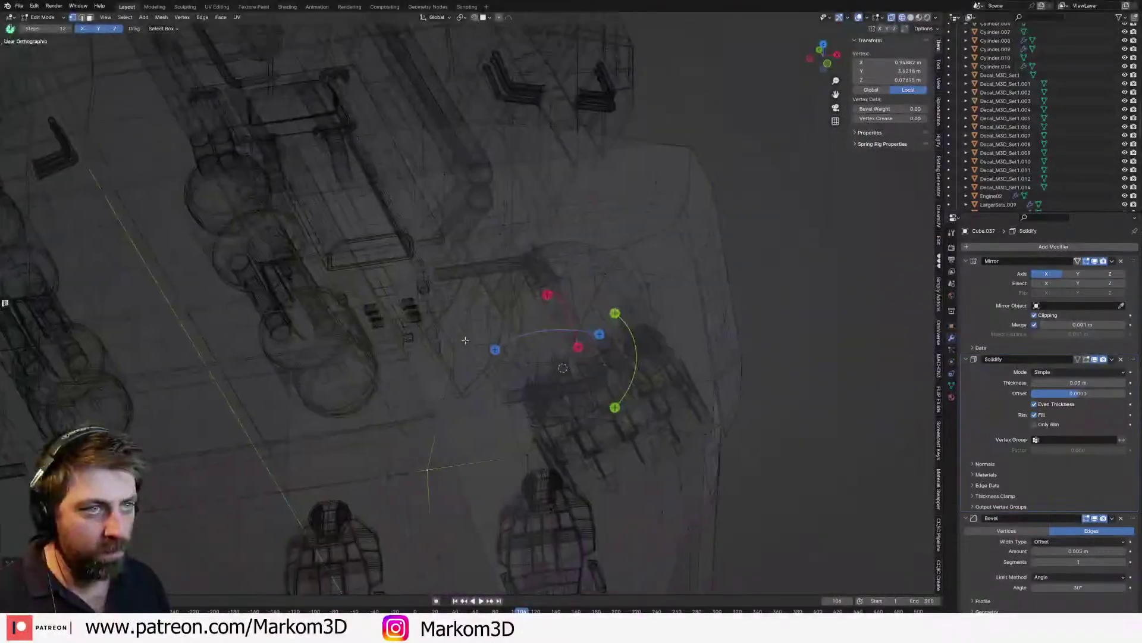
{"action": "key", "text": "a"}
{"action": "middle_click_drag", "start_coordinate": [467, 334], "coordinate": [457, 263]}
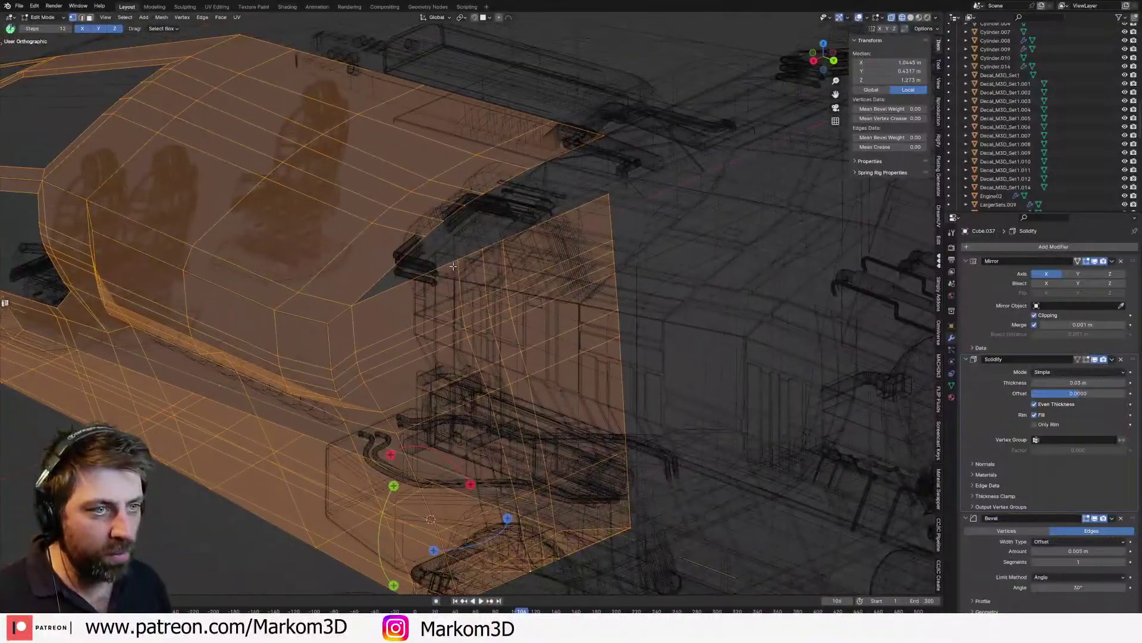
{"action": "left_click", "coordinate": [457, 262]}
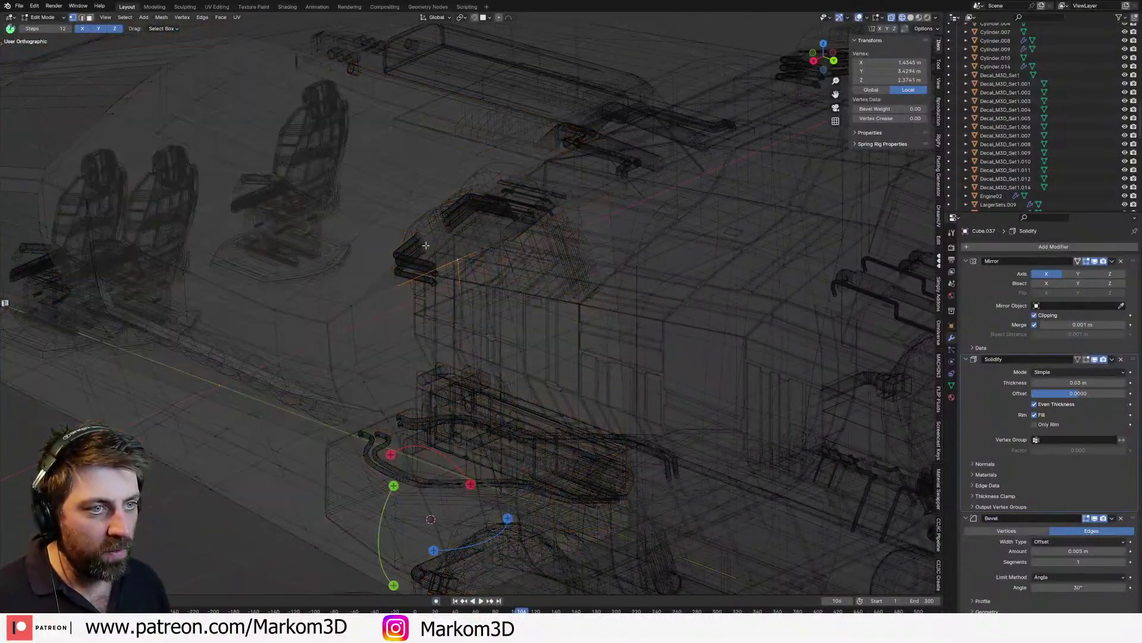
{"action": "key", "text": "m"}
{"action": "left_click", "coordinate": [464, 278]}
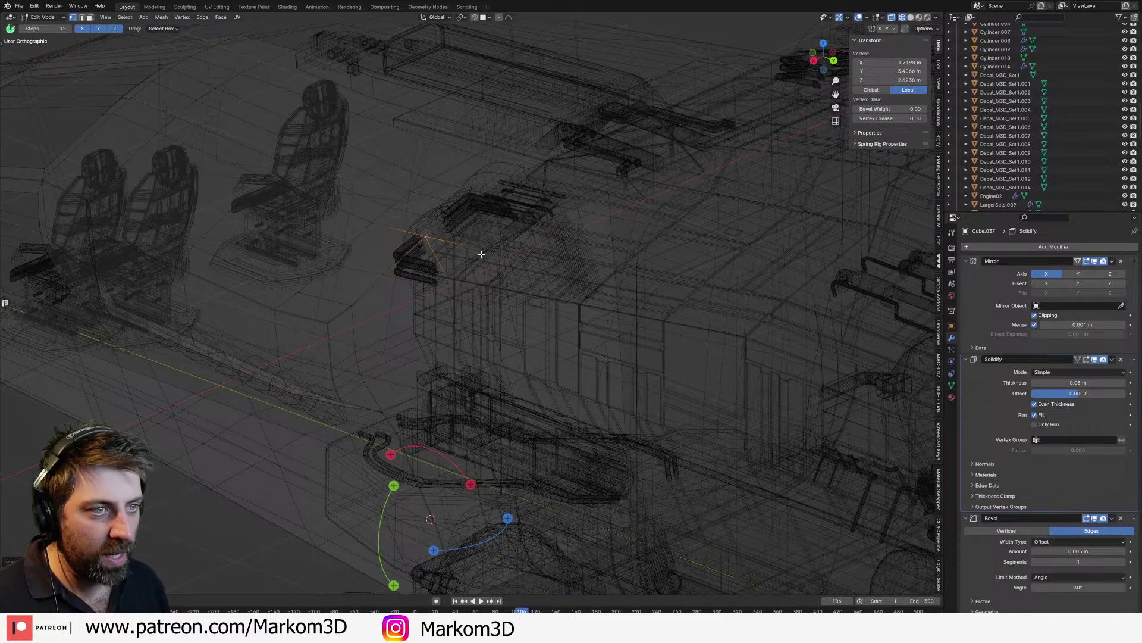
Step: Merge the top vertices of the rear wall's next two loops into the matching hull roof vertices, using At Last
{"action": "left_click", "coordinate": [481, 254]}
{"action": "key", "text": "a"}
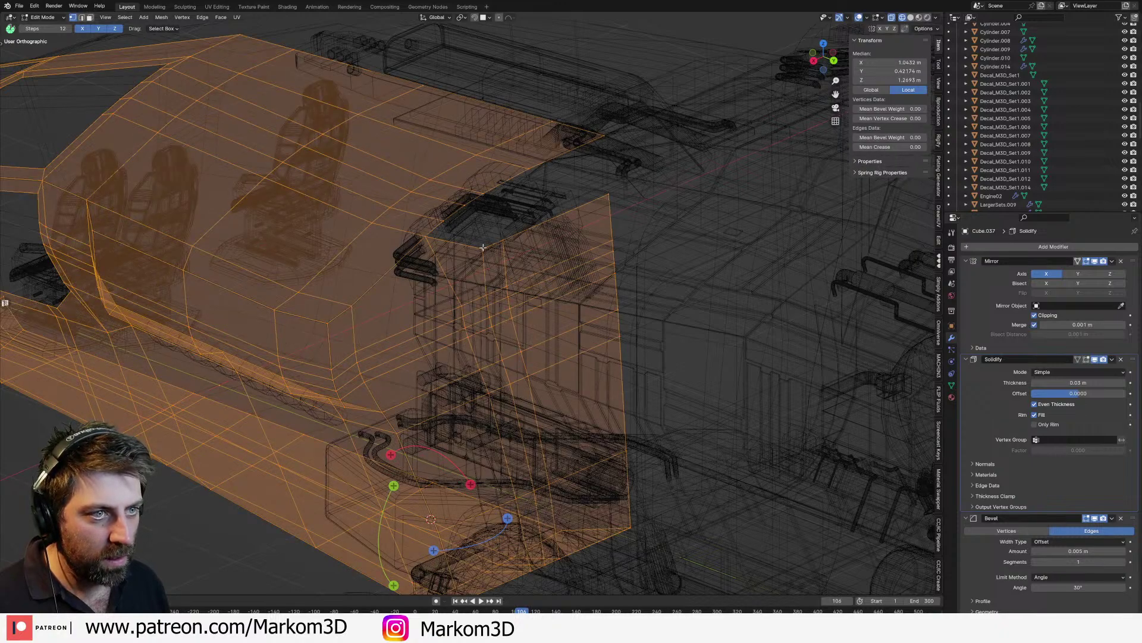
{"action": "left_click", "coordinate": [482, 249]}
{"action": "left_click", "coordinate": [446, 223], "text": "shift"}
{"action": "key", "text": "m"}
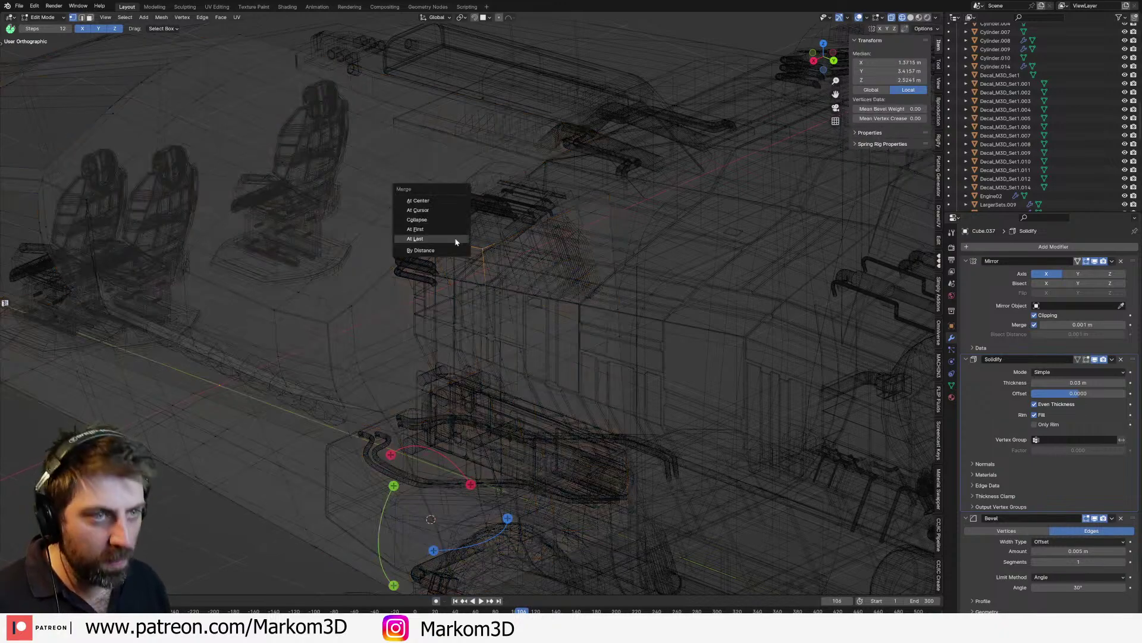
{"action": "left_click", "coordinate": [461, 241]}
{"action": "left_click", "coordinate": [463, 206], "text": "shift"}
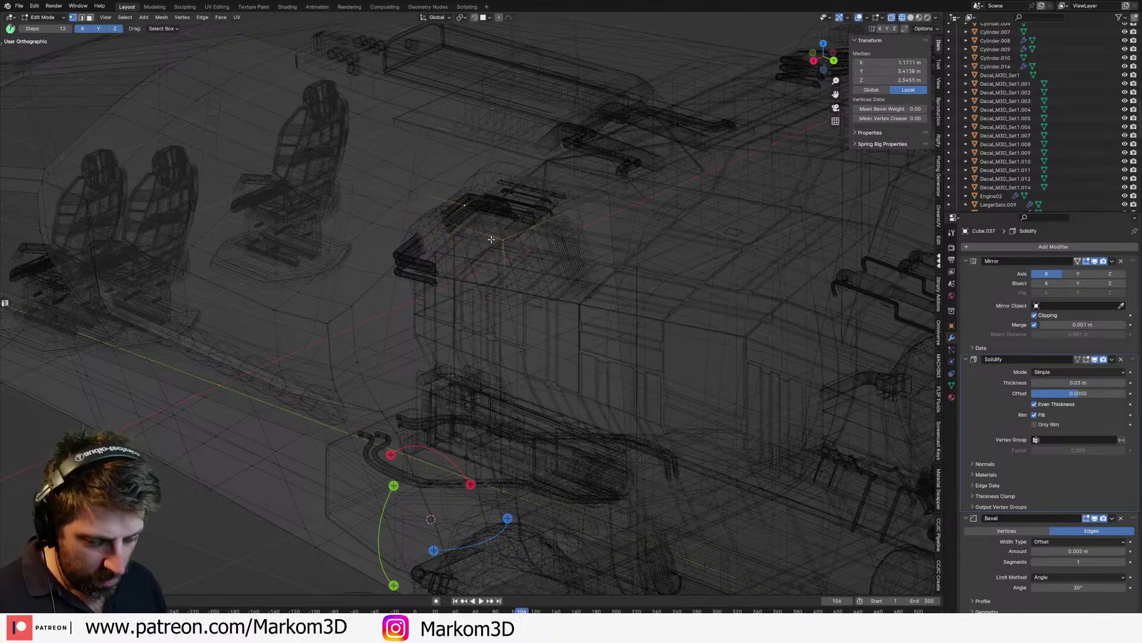
{"action": "key", "text": "m"}
{"action": "left_click", "coordinate": [493, 241]}
Step: Cut an additional vertical edge loop into the rear wall close to the mirror centre line
{"action": "key", "text": "z"}
{"action": "left_click", "coordinate": [528, 241]}
{"action": "key", "text": "z"}
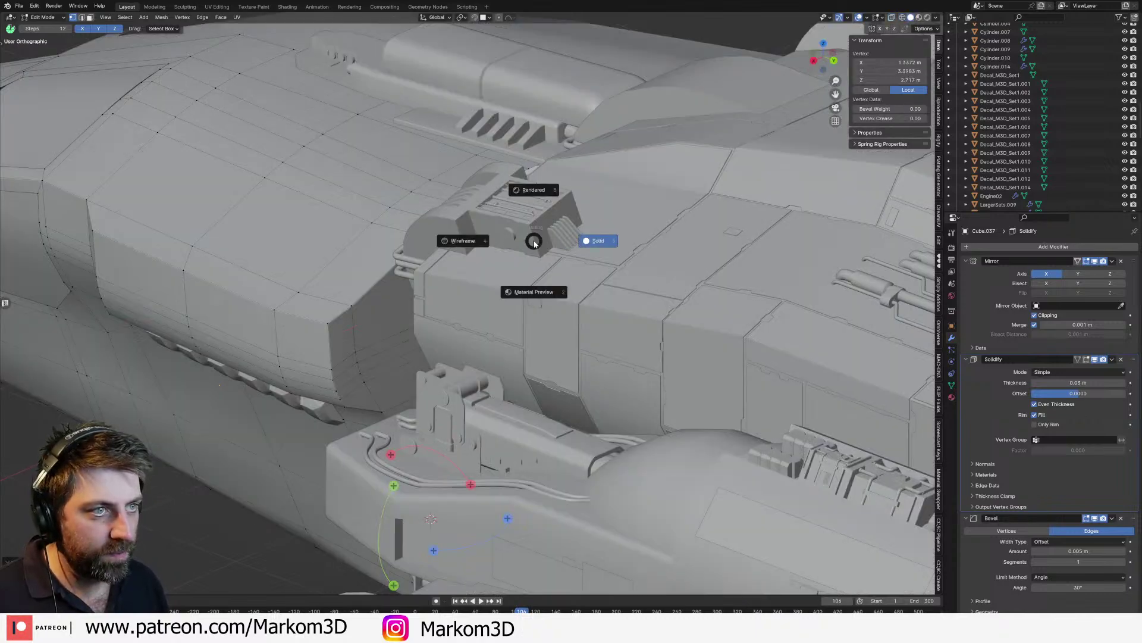
{"action": "left_click", "coordinate": [516, 242]}
{"action": "key", "text": "a"}
{"action": "mouse_move", "coordinate": [538, 225]}
{"action": "middle_mouse_down"}
{"action": "mouse_move", "coordinate": [506, 215]}
{"action": "mouse_move", "coordinate": [505, 204]}
{"action": "mouse_move", "coordinate": [507, 215]}
{"action": "middle_mouse_up"}
{"action": "key", "text": "ctrl+r"}
{"action": "left_click", "coordinate": [551, 216]}
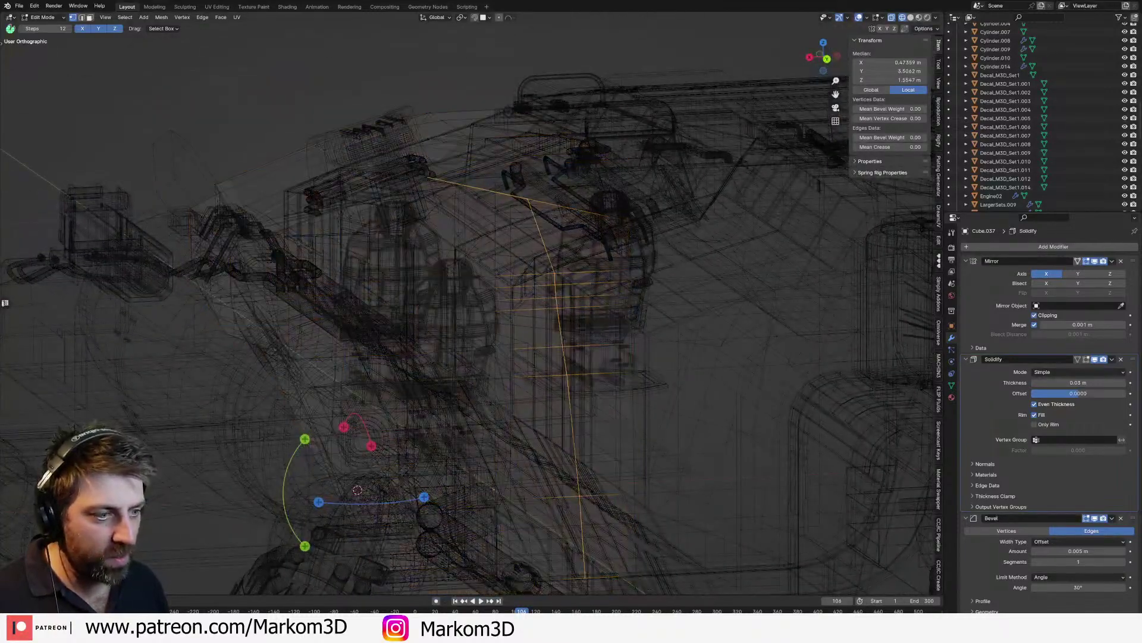
Step: Merge the new loop's top vertex and the wall's top centre-line vertex into the matching roof vertices, using At Last
{"action": "left_click", "coordinate": [531, 198]}
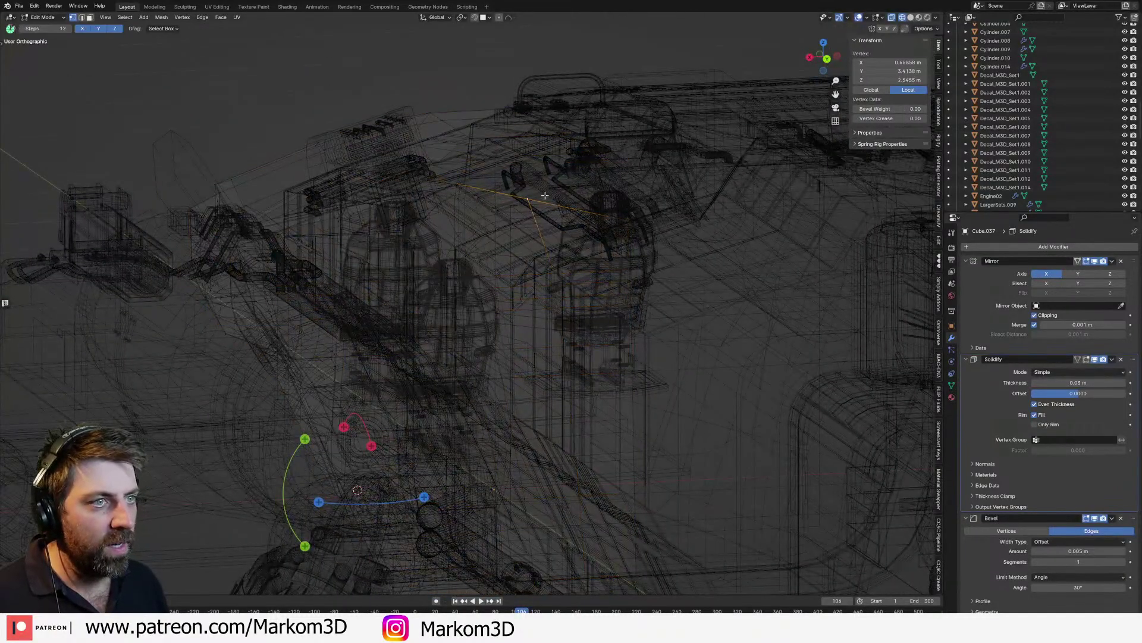
{"action": "mouse_move", "coordinate": [543, 191]}
{"action": "middle_mouse_down"}
{"action": "mouse_move", "coordinate": [566, 204]}
{"action": "mouse_move", "coordinate": [536, 176]}
{"action": "middle_mouse_up"}
{"action": "left_click", "coordinate": [531, 173], "text": "shift"}
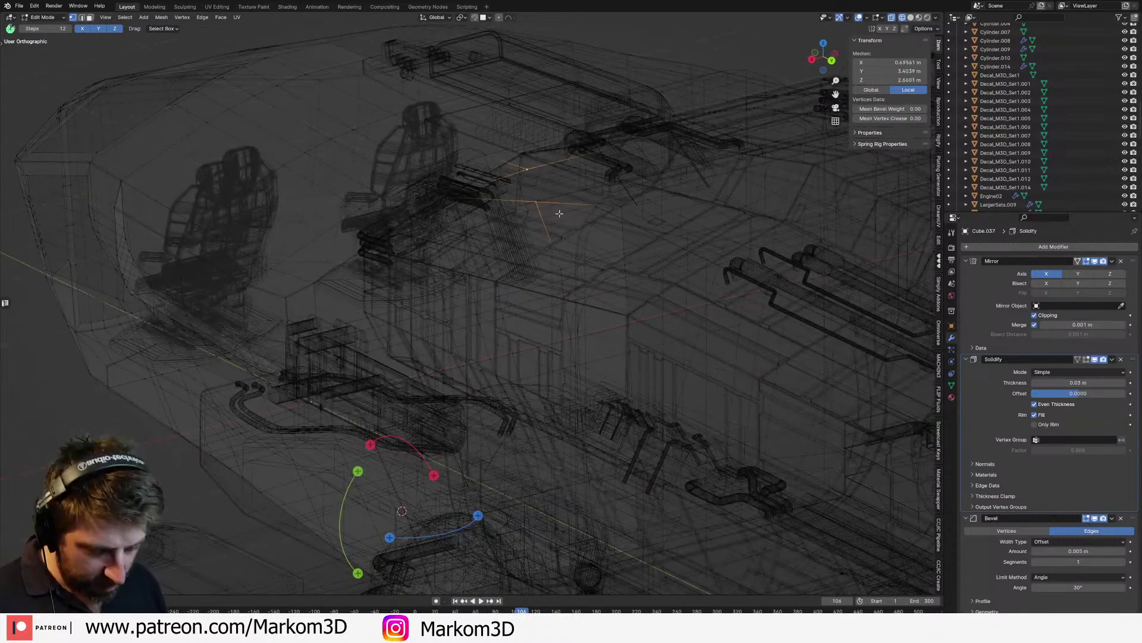
{"action": "key", "text": "m"}
{"action": "left_click", "coordinate": [560, 215]}
{"action": "left_click", "coordinate": [619, 210]}
{"action": "left_click", "coordinate": [615, 148], "text": "shift"}
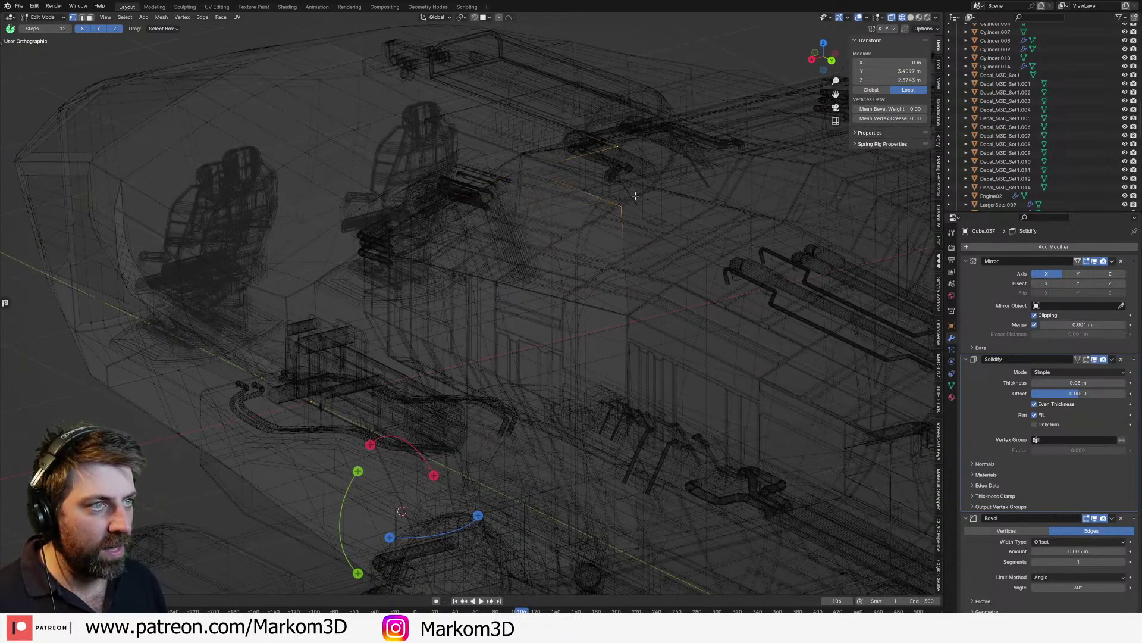
{"action": "key", "text": "m"}
{"action": "left_click", "coordinate": [637, 203]}
Step: Leave mesh editing and examine the closed rear end of the inner hull from behind and below
{"action": "scroll", "coordinate": [634, 205], "scroll_direction": "down", "scroll_amount": 3}
{"action": "key", "text": "z"}
{"action": "left_click", "coordinate": [657, 213]}
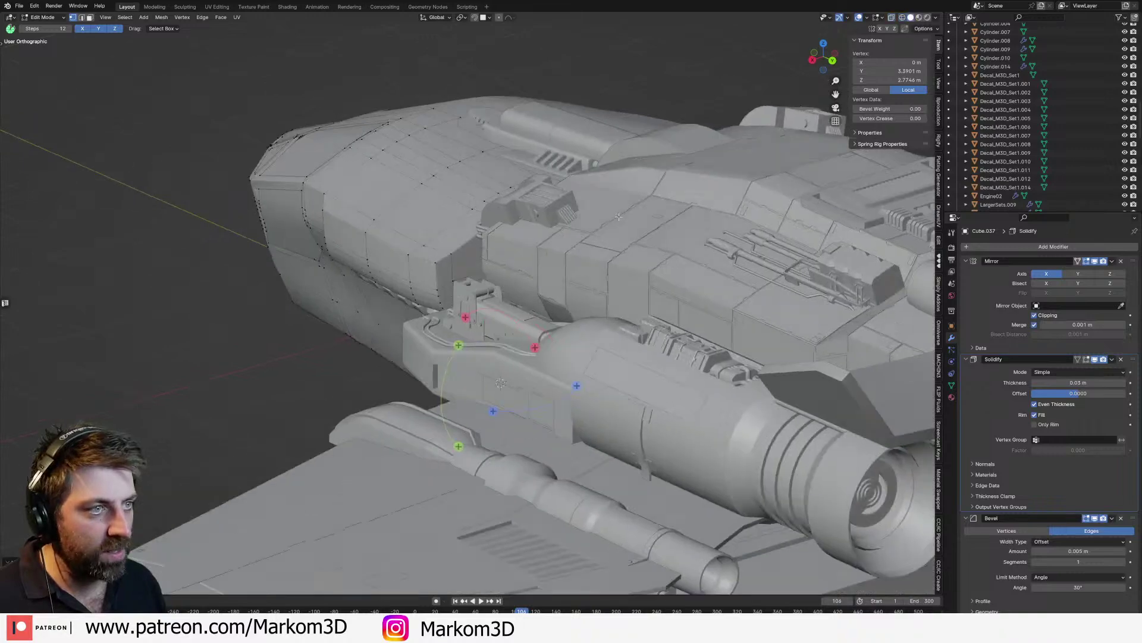
{"action": "middle_click_drag", "start_coordinate": [618, 217], "coordinate": [696, 167]}
{"action": "key", "text": "Tab"}
{"action": "middle_click_drag", "start_coordinate": [605, 255], "coordinate": [537, 219]}
{"action": "key", "text": "z"}
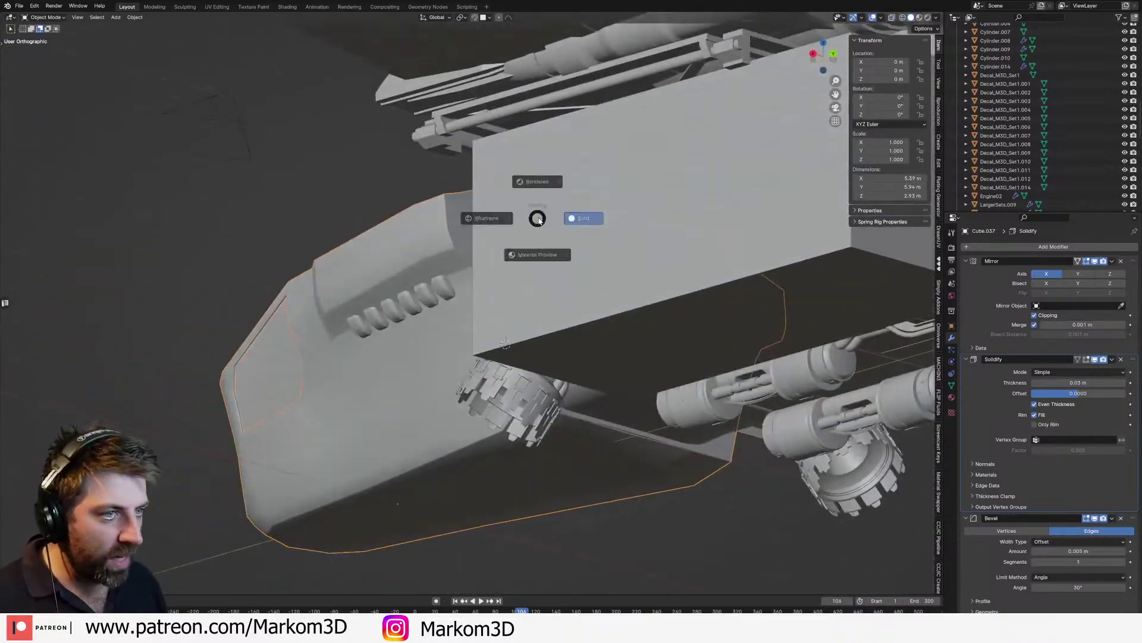
{"action": "left_click", "coordinate": [495, 219]}
{"action": "middle_click_drag", "start_coordinate": [633, 334], "coordinate": [635, 282]}
Step: Cut an edge loop through the hull floor beside the centre line and merge the rear wall's matching bottom vertex into it
{"action": "key", "text": "Tab"}
{"action": "key", "text": "a"}
{"action": "mouse_move", "coordinate": [673, 334]}
{"action": "middle_mouse_down"}
{"action": "mouse_move", "coordinate": [583, 362]}
{"action": "mouse_move", "coordinate": [476, 281]}
{"action": "mouse_move", "coordinate": [539, 287]}
{"action": "middle_mouse_up"}
{"action": "key", "text": "ctrl+r"}
{"action": "left_click", "coordinate": [444, 278]}
{"action": "right_click", "coordinate": [444, 278]}
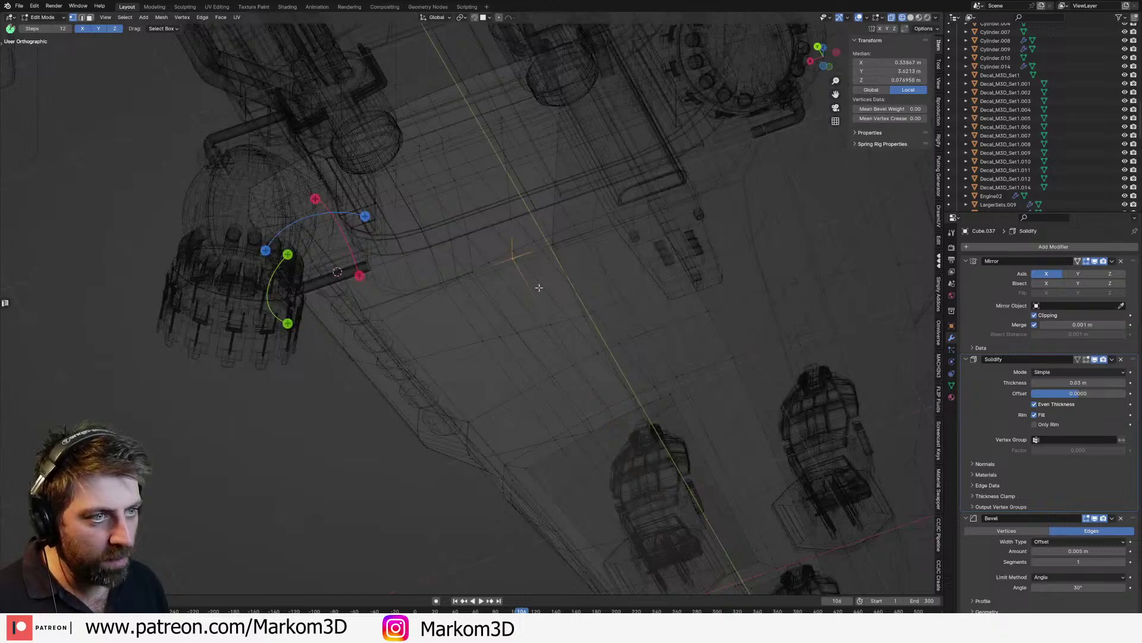
{"action": "key", "text": "m"}
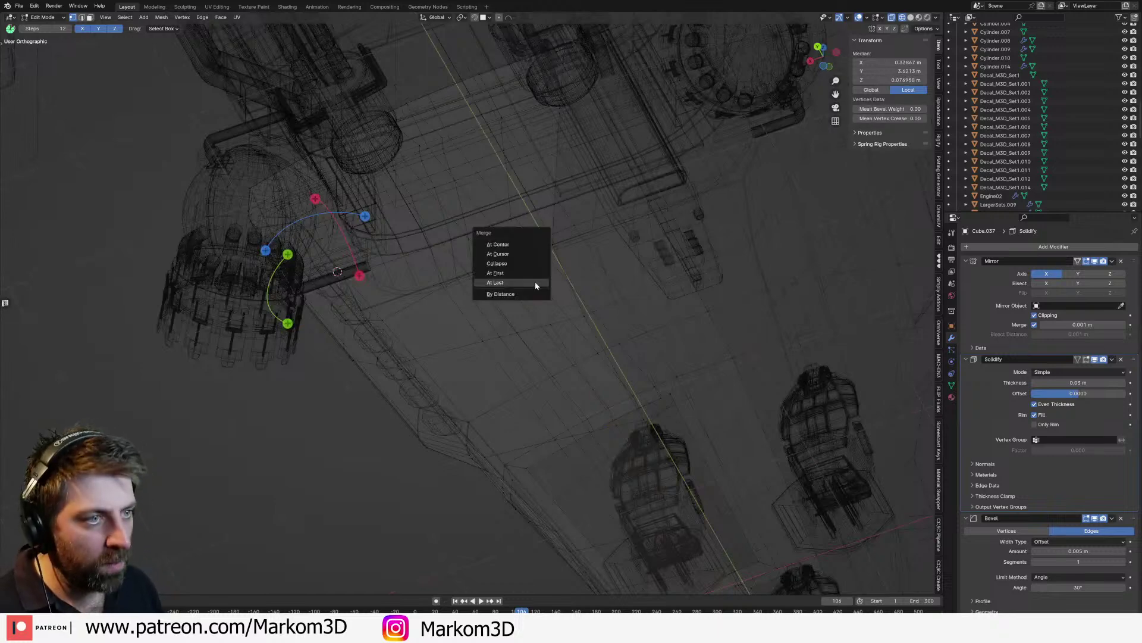
{"action": "left_click", "coordinate": [524, 245]}
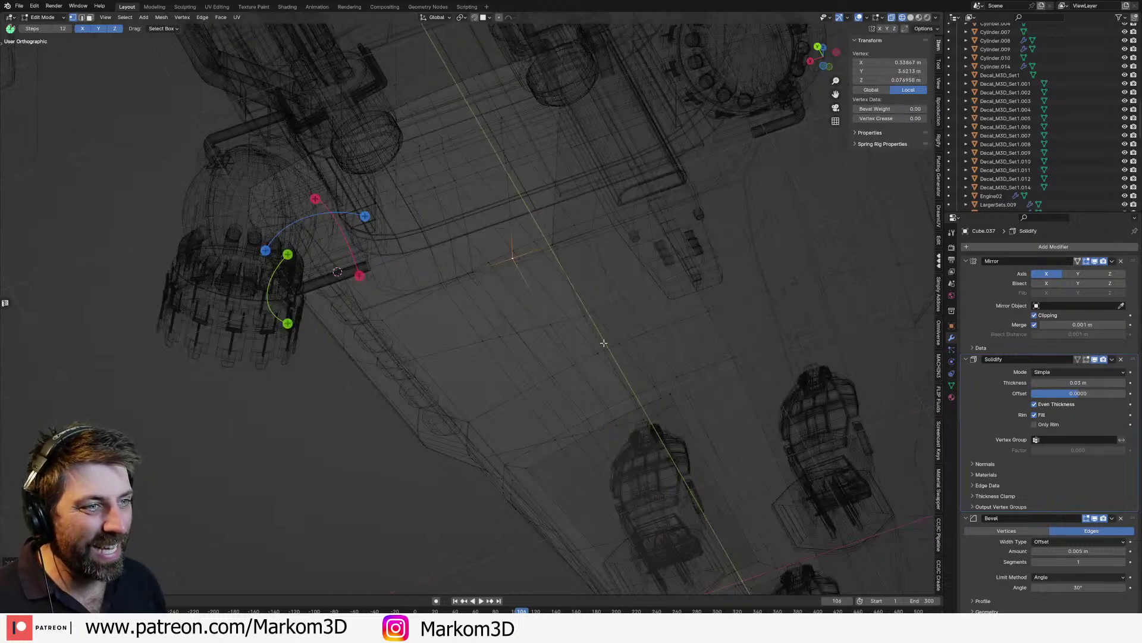
Step: Select the entire inner hull mesh and merge its vertices by distance
{"action": "key", "text": "l"}
{"action": "key", "text": "m"}
{"action": "left_click", "coordinate": [592, 392]}
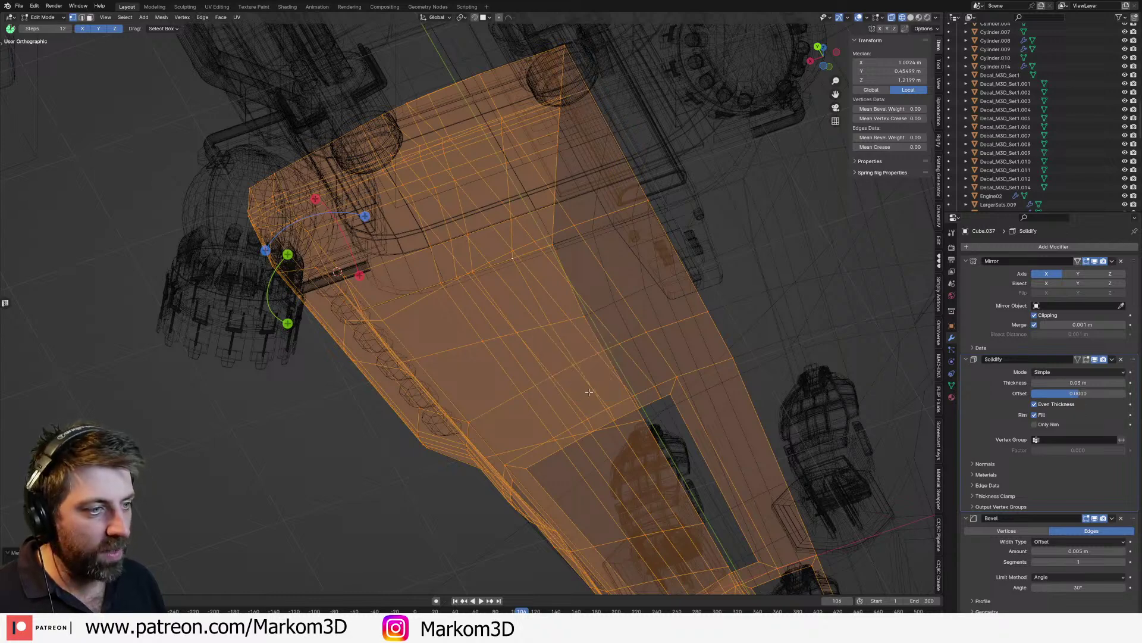
Step: Turn off the Mirror modifier's viewport display and frame the open half of the cockpit interior in solid shading
{"action": "scroll", "coordinate": [593, 390], "scroll_direction": "down", "scroll_amount": 6}
{"action": "middle_click_drag", "start_coordinate": [593, 390], "coordinate": [473, 397]}
{"action": "key", "text": "Tab"}
{"action": "middle_click_drag", "start_coordinate": [673, 310], "coordinate": [579, 362]}
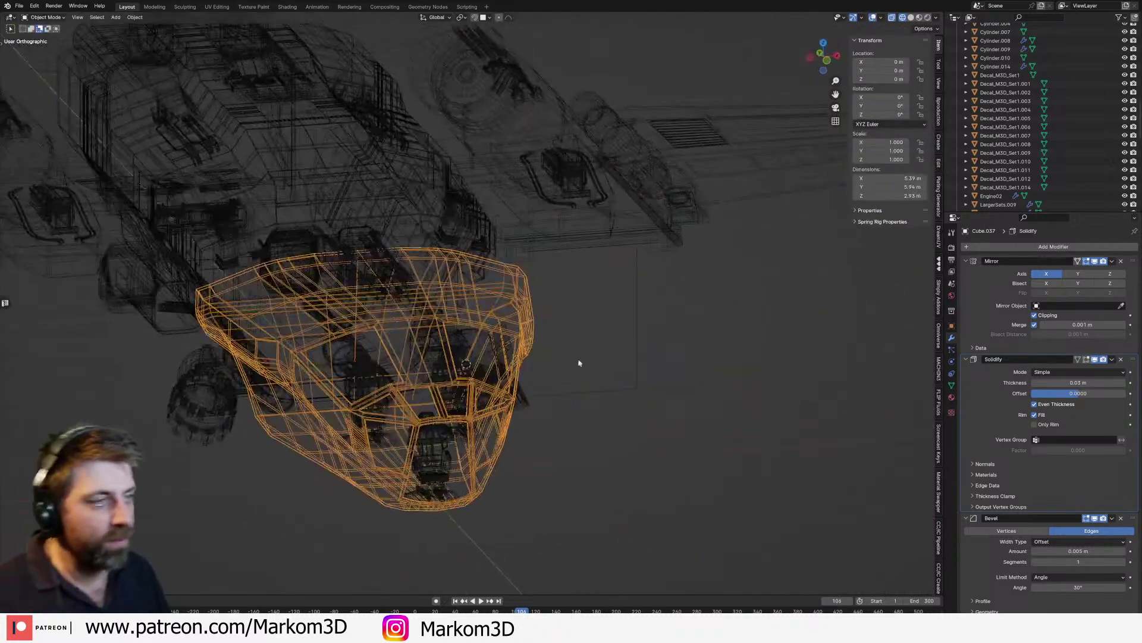
{"action": "left_click", "coordinate": [1094, 260]}
{"action": "key", "text": "z"}
{"action": "left_click", "coordinate": [564, 429]}
{"action": "middle_click_drag", "start_coordinate": [564, 429], "coordinate": [536, 408]}
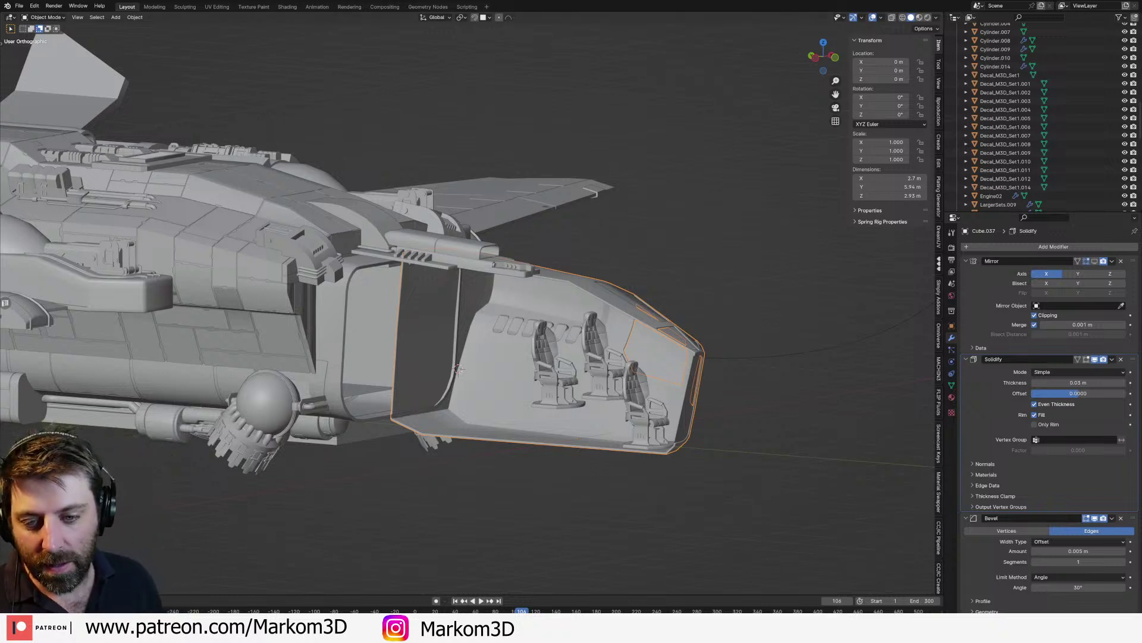
{"action": "key", "text": "KP_Decimal"}
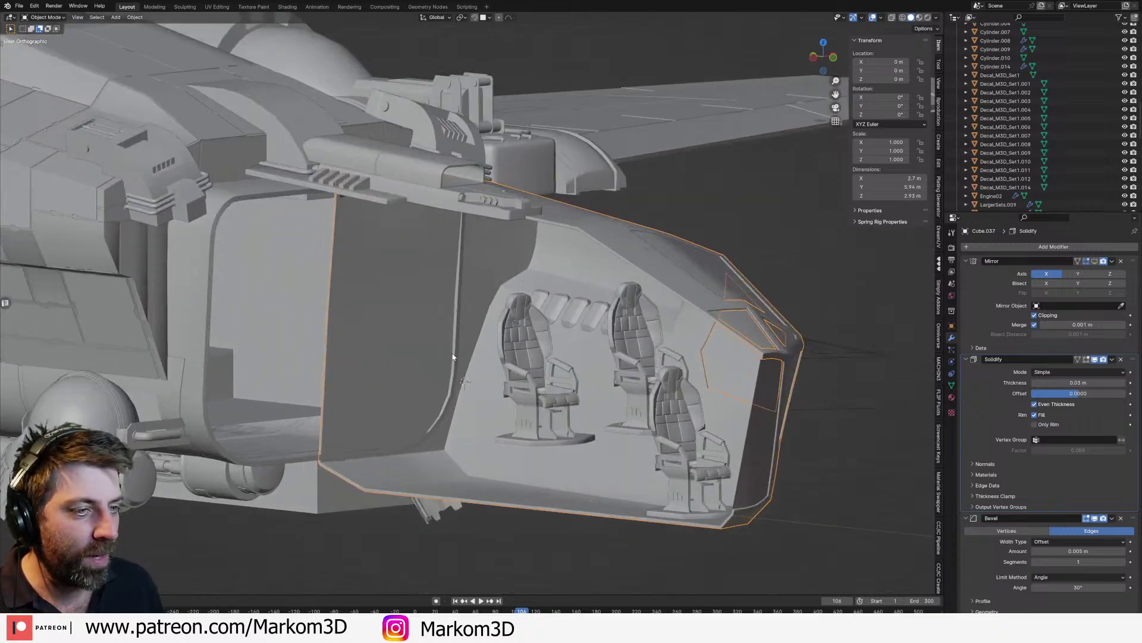
Step: Slide the rear wall's outer vertex below the roof outward along its edge to about X 1.68 m
{"action": "key", "text": "Tab"}
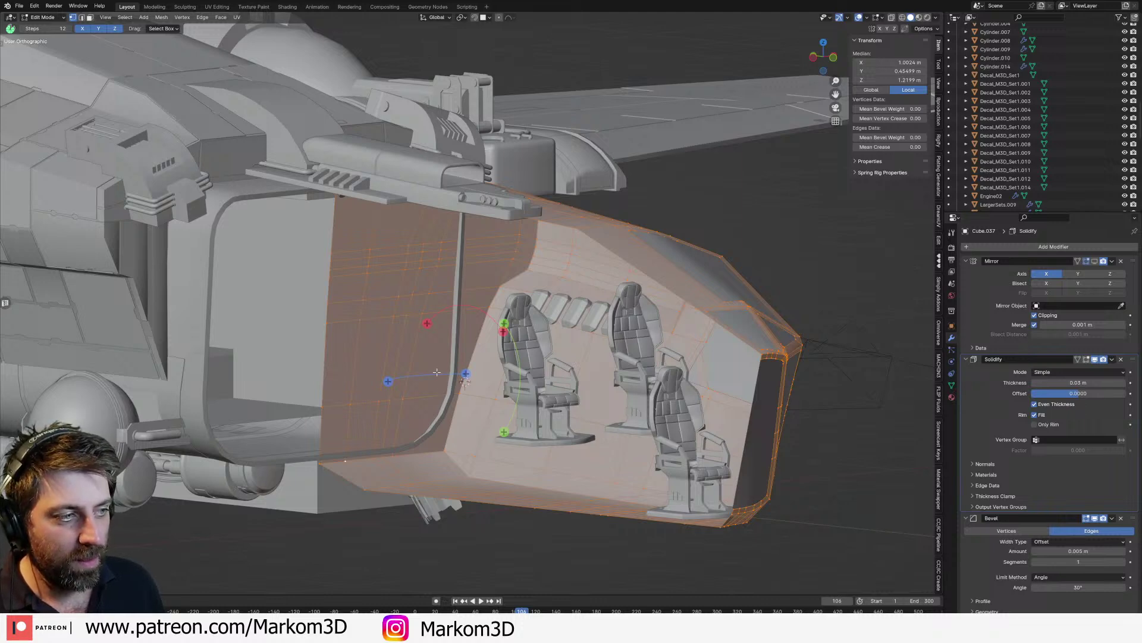
{"action": "key", "text": "Tab"}
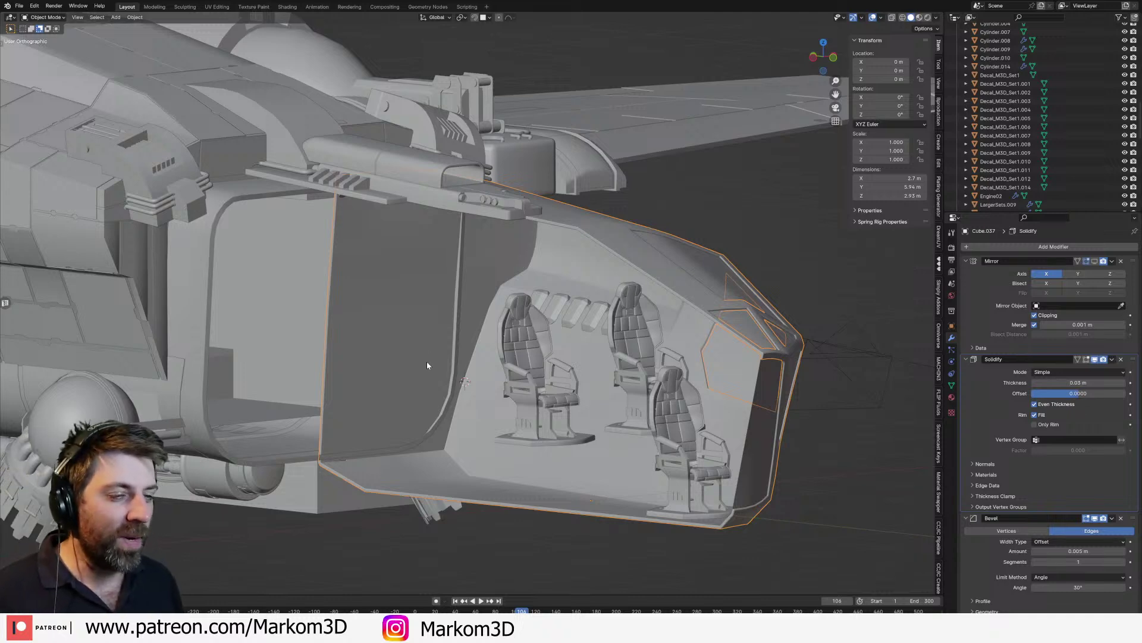
{"action": "middle_click_drag", "start_coordinate": [427, 362], "coordinate": [406, 293]}
{"action": "key", "text": "Tab"}
{"action": "key", "text": "a"}
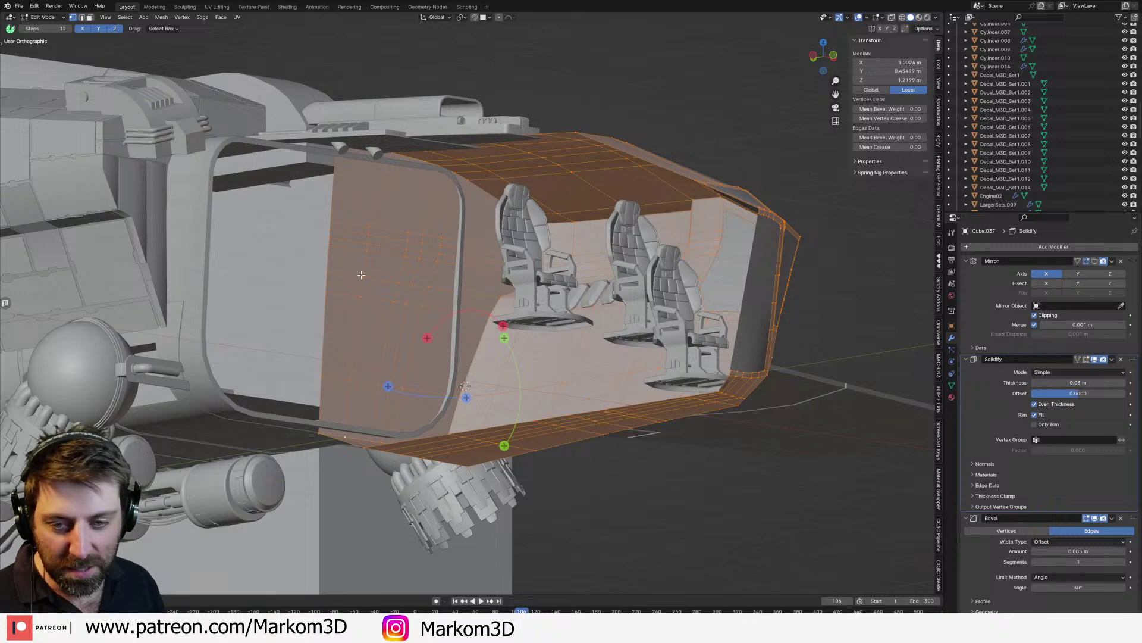
{"action": "middle_click_drag", "start_coordinate": [432, 268], "coordinate": [432, 276]}
{"action": "scroll", "coordinate": [433, 276], "scroll_direction": "up", "scroll_amount": 2}
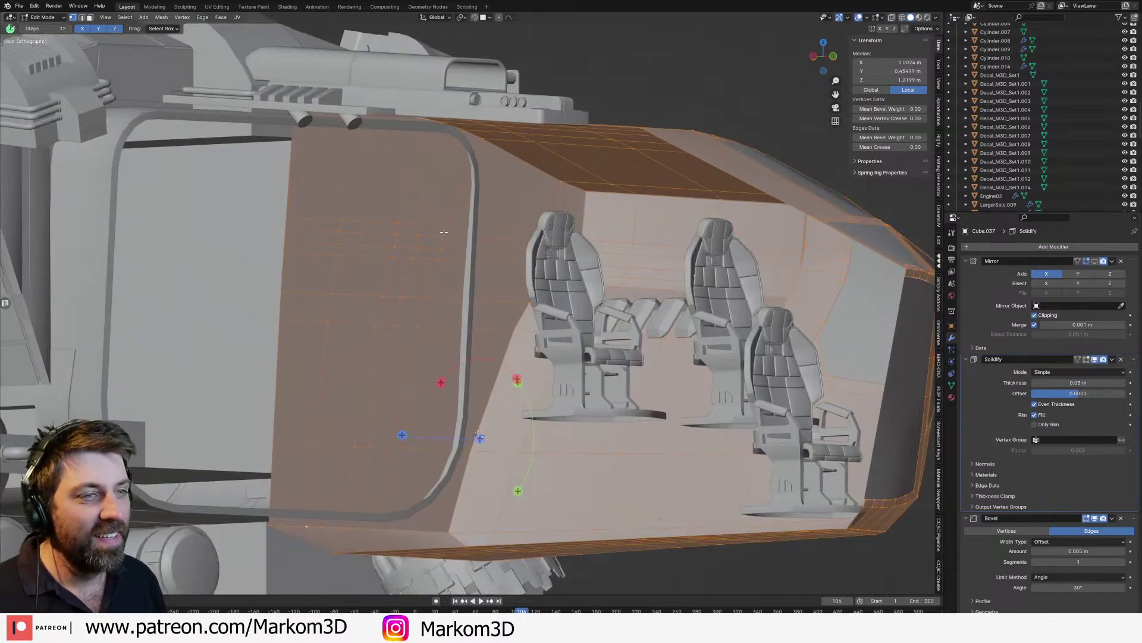
{"action": "left_click", "coordinate": [448, 227]}
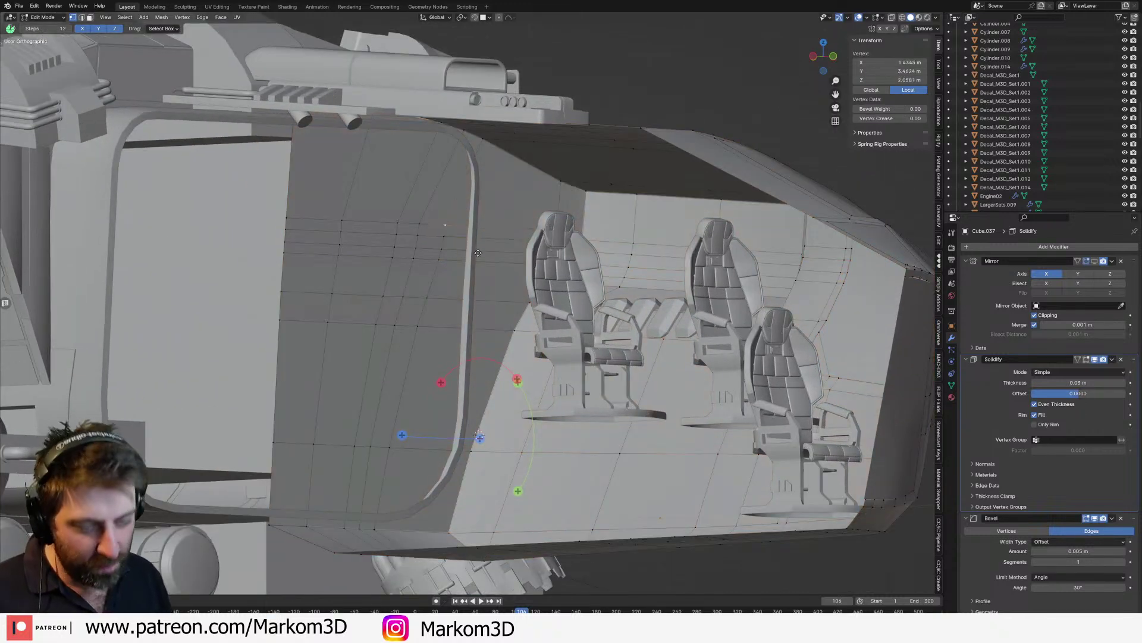
{"action": "key", "text": "g"}
{"action": "key", "text": "g"}
{"action": "left_click", "coordinate": [448, 233]}
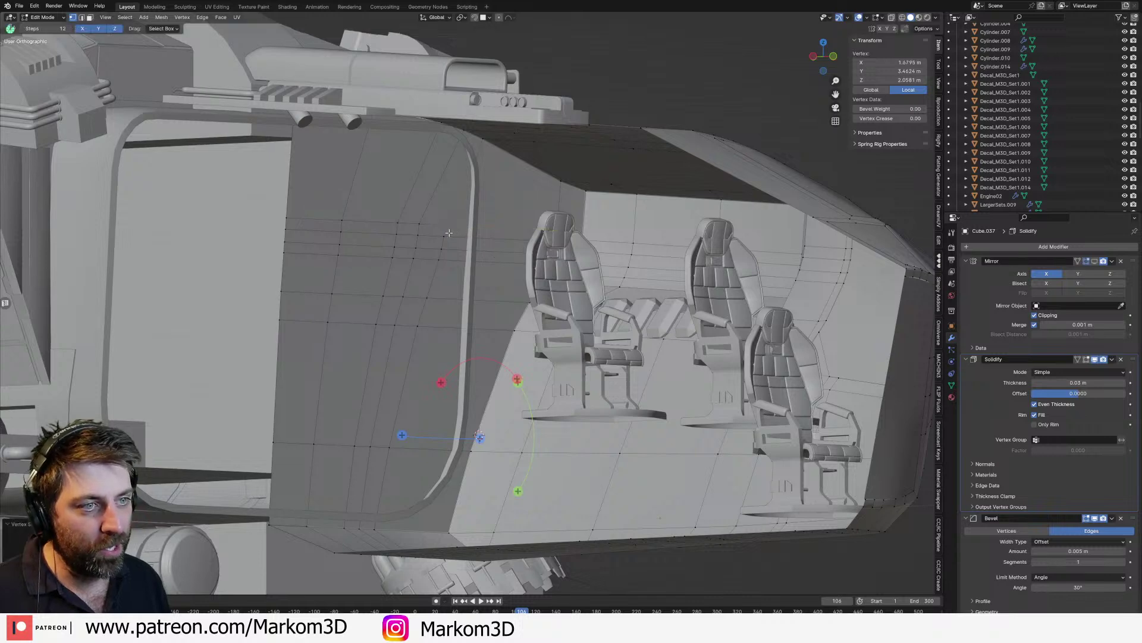
Step: Slide the rear wall's next outer vertices below the first one outward along their edges to about X 1.67 m
{"action": "key", "text": "g"}
{"action": "key", "text": "g"}
{"action": "left_click", "coordinate": [508, 252]}
{"action": "left_click", "coordinate": [443, 250]}
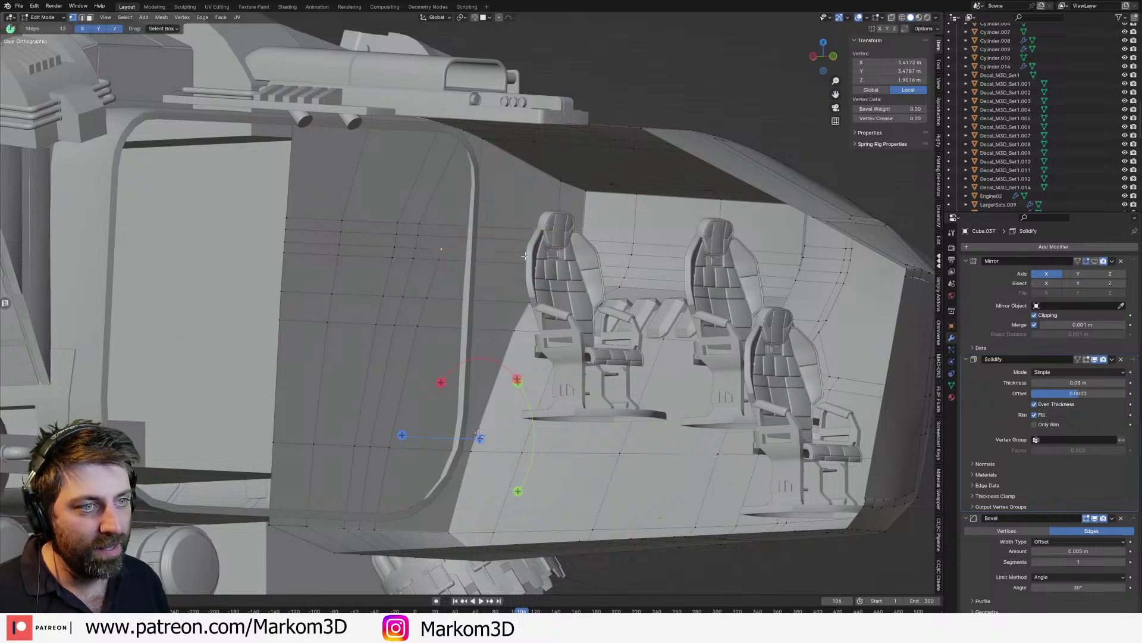
{"action": "key", "text": "g"}
{"action": "key", "text": "g"}
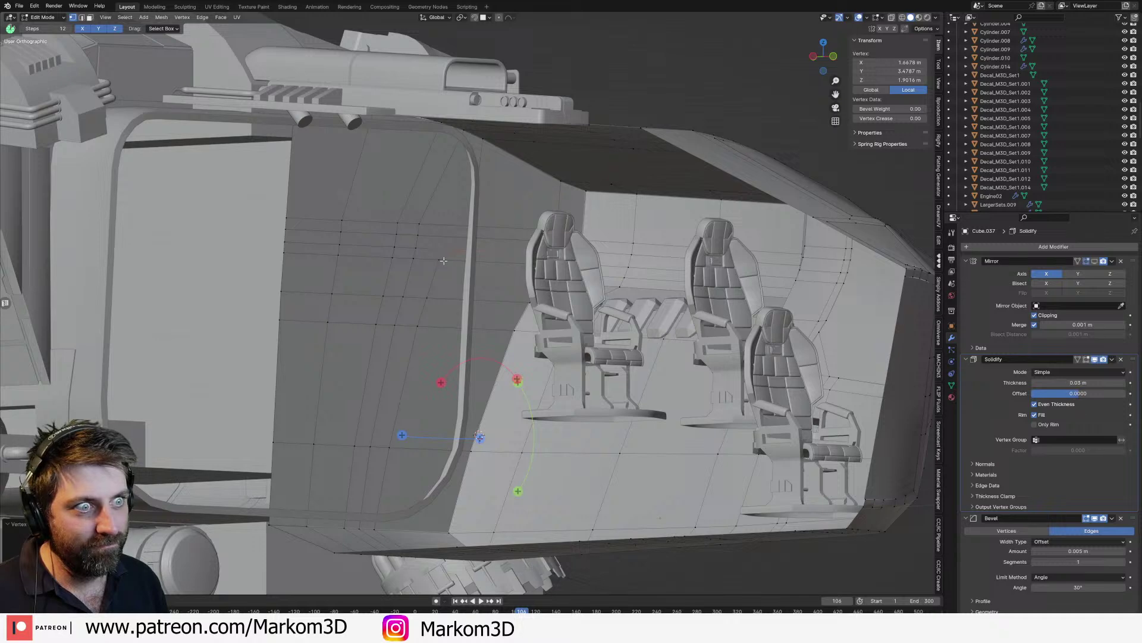
{"action": "key", "text": "shift+v"}
{"action": "left_click", "coordinate": [487, 269]}
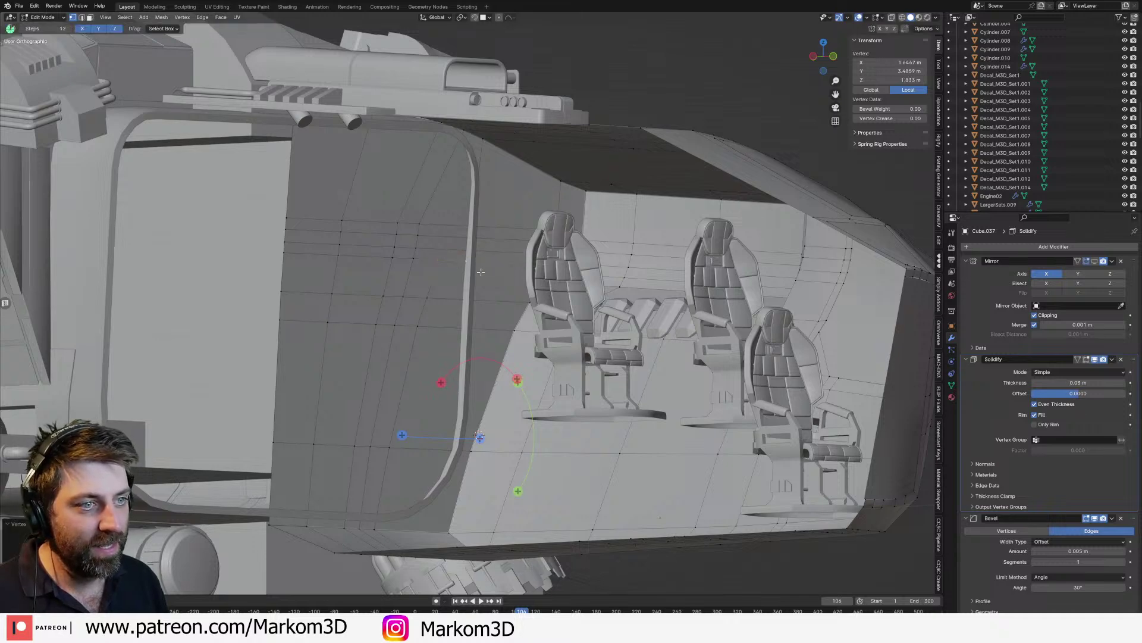
{"action": "key", "text": "g"}
{"action": "key", "text": "g"}
{"action": "left_click", "coordinate": [465, 282]}
{"action": "middle_click_drag", "start_coordinate": [465, 283], "coordinate": [460, 258], "text": "shift"}
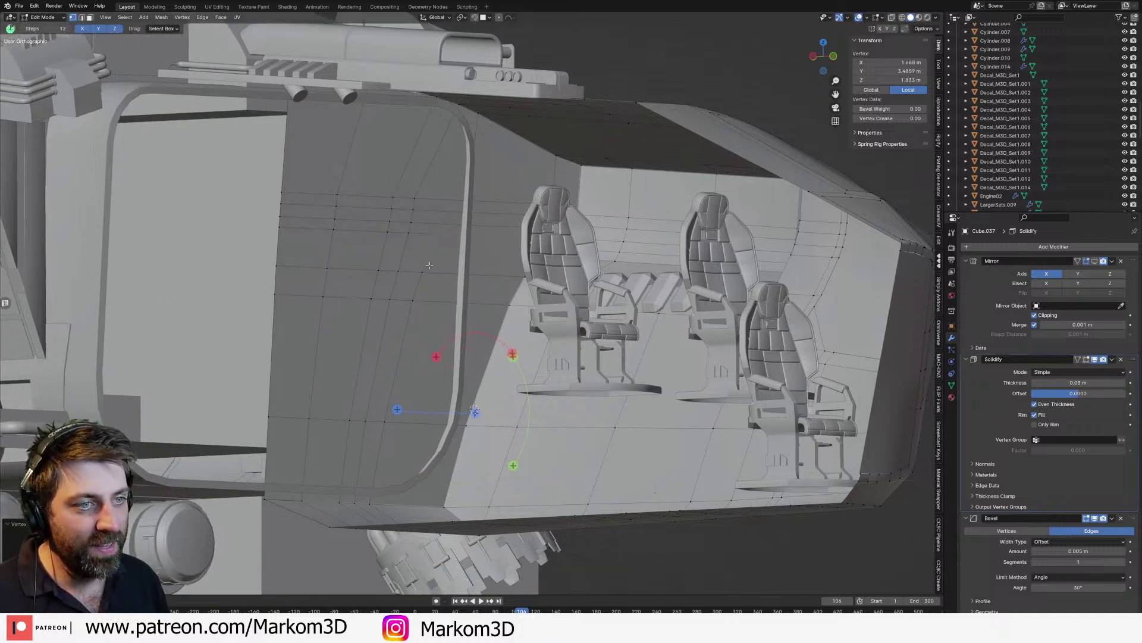
Step: Slide the two outer vertices around the rear wall's mid-height outward along their edges to about X 1.67 m
{"action": "left_click", "coordinate": [423, 271]}
{"action": "key", "text": "g"}
{"action": "key", "text": "g"}
{"action": "left_click", "coordinate": [499, 280]}
{"action": "left_click", "coordinate": [413, 302]}
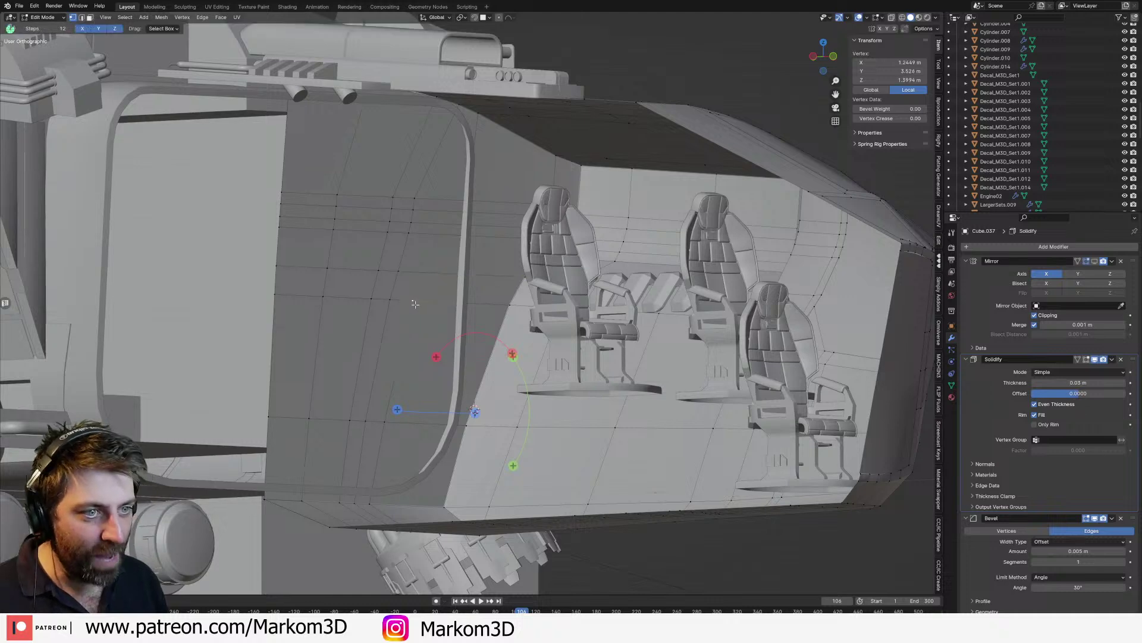
{"action": "key", "text": "g"}
{"action": "key", "text": "g"}
{"action": "left_click", "coordinate": [476, 316]}
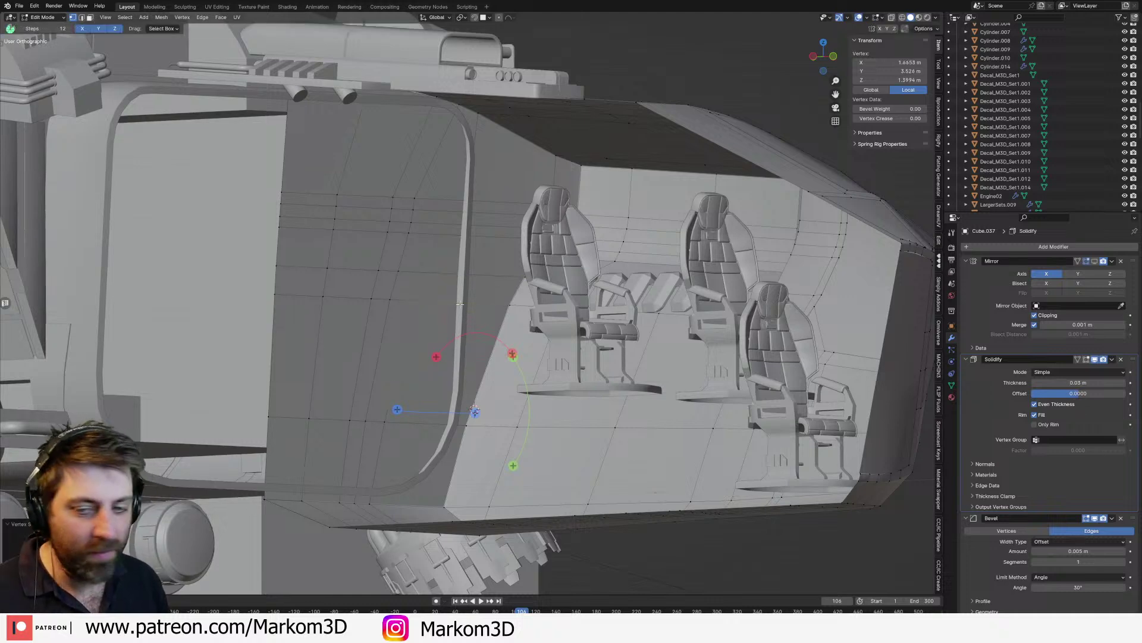
Step: Slide the outer vertex on the rear wall's lowest horizontal edge row outward to about X 1.64 m
{"action": "middle_click_drag", "start_coordinate": [454, 282], "coordinate": [438, 180], "text": "shift"}
{"action": "left_click", "coordinate": [366, 321]}
{"action": "key", "text": "g"}
{"action": "key", "text": "g"}
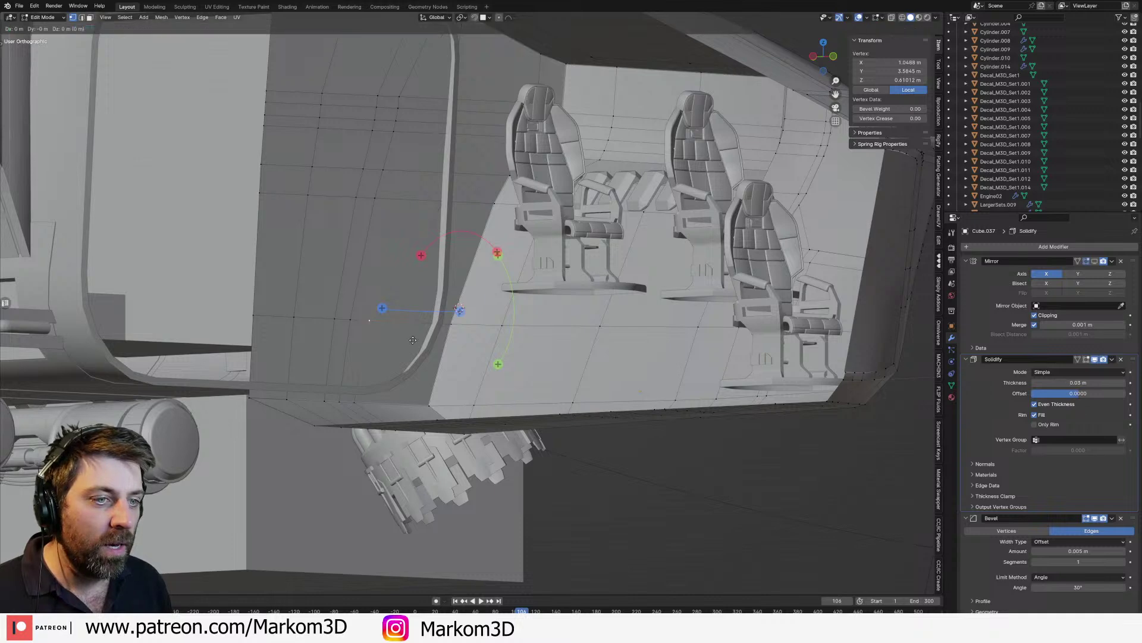
{"action": "left_click", "coordinate": [443, 302]}
{"action": "scroll", "coordinate": [443, 301], "scroll_direction": "down", "scroll_amount": 3}
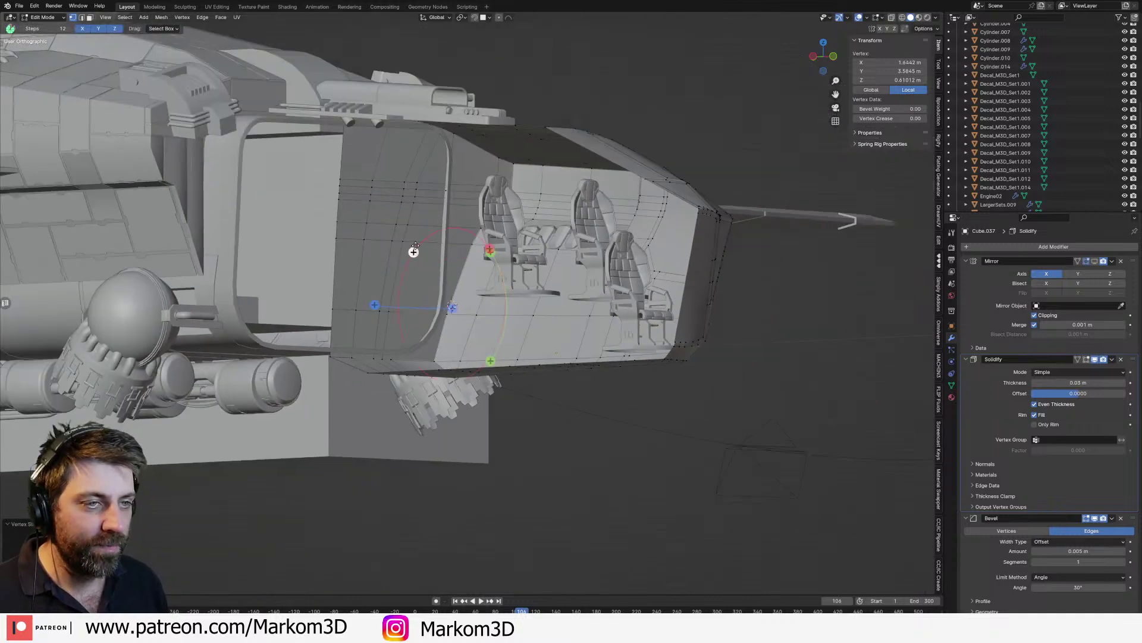
Step: Delete the vertices of the rear wall's middle section, leaving only its upper and lower bands
{"action": "middle_click_drag", "start_coordinate": [403, 197], "coordinate": [361, 182]}
{"action": "key", "text": "3"}
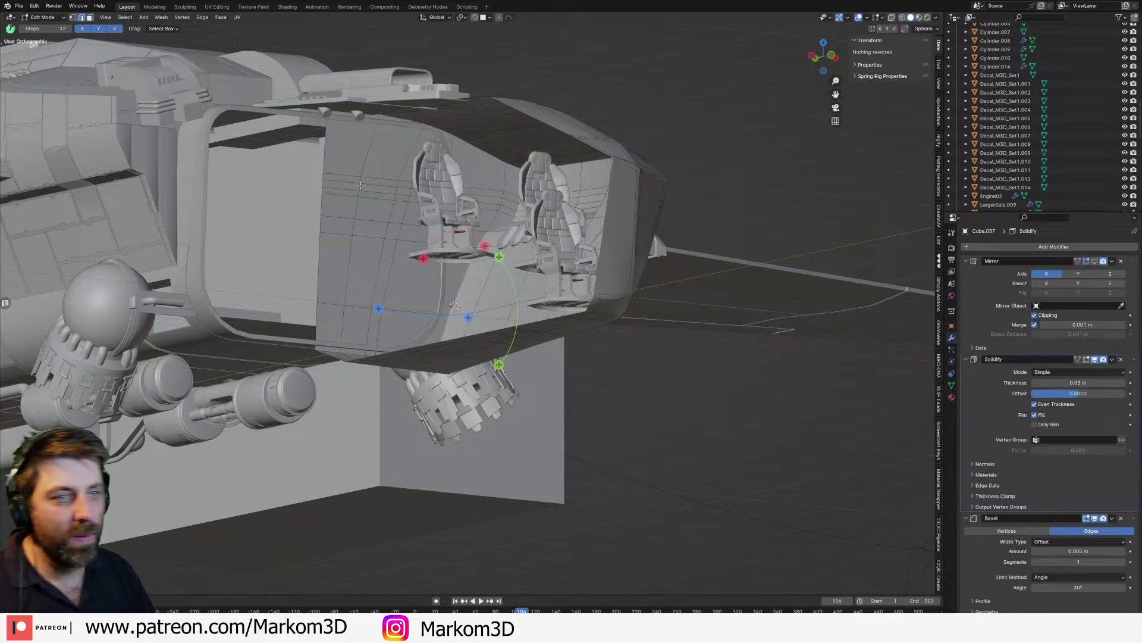
{"action": "middle_click_drag", "start_coordinate": [357, 178], "coordinate": [392, 178]}
{"action": "scroll", "coordinate": [393, 178], "scroll_direction": "up", "scroll_amount": 2}
{"action": "left_click", "coordinate": [389, 173]}
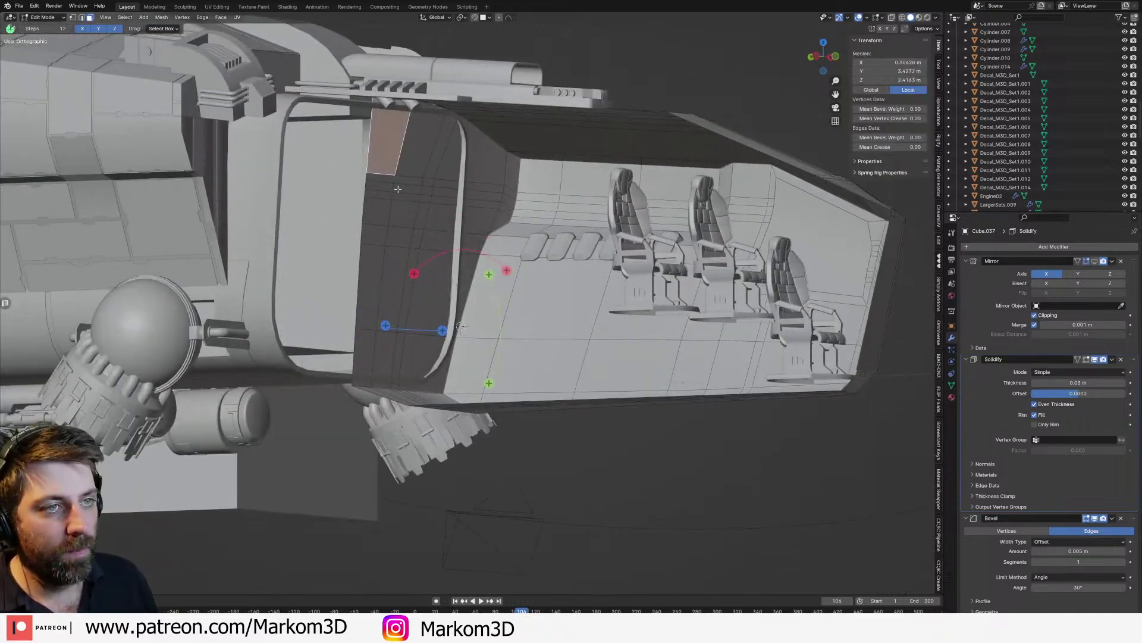
{"action": "left_click", "coordinate": [390, 174]}
{"action": "left_click", "coordinate": [404, 184]}
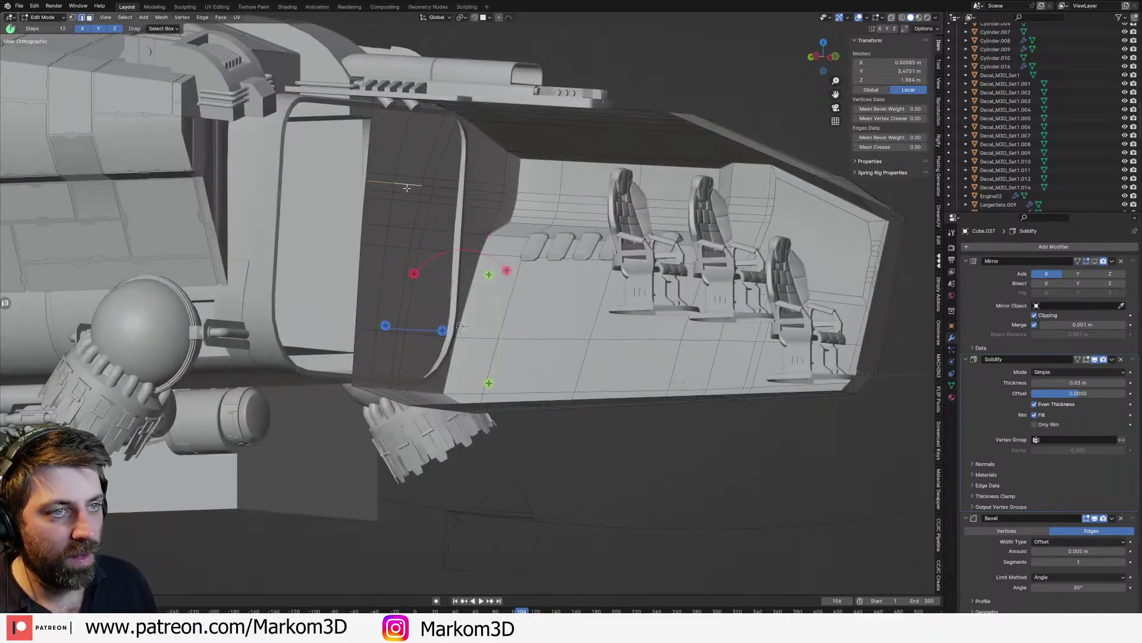
{"action": "key", "text": "c"}
{"action": "scroll", "coordinate": [405, 199], "scroll_direction": "up", "scroll_amount": 7}
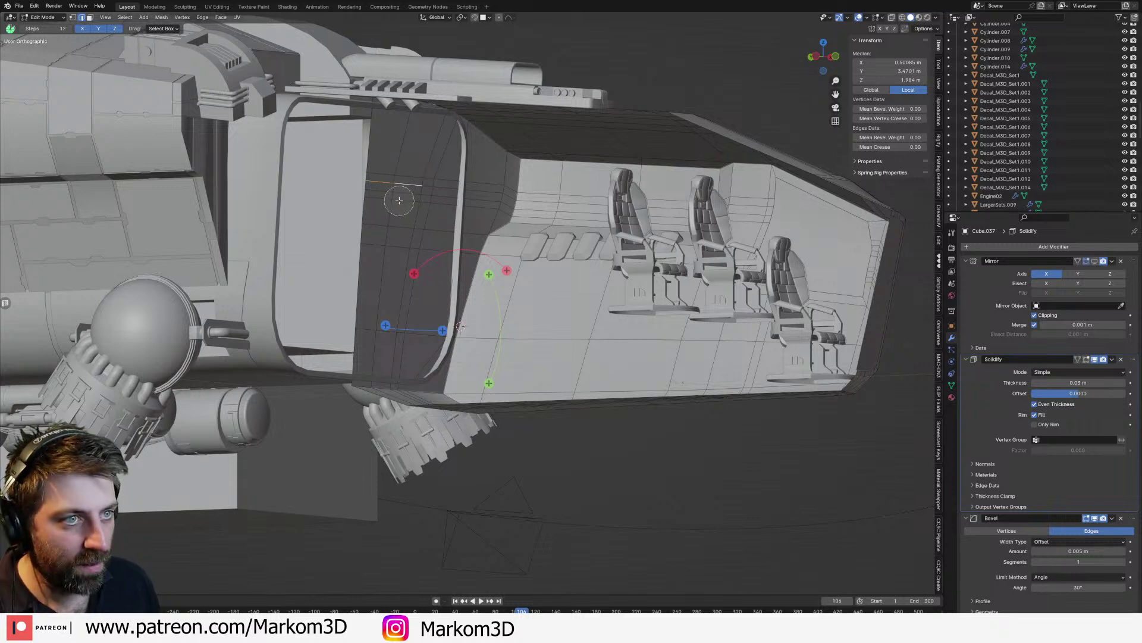
{"action": "left_click_drag", "start_coordinate": [398, 200], "coordinate": [391, 254]}
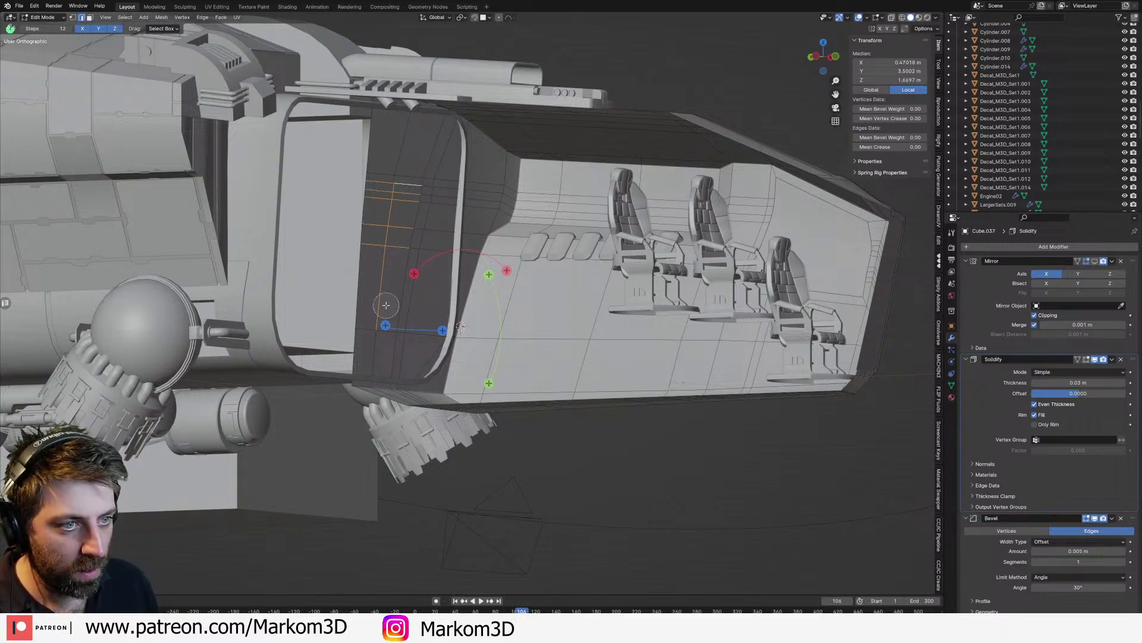
{"action": "key", "text": "Escape"}
{"action": "key", "text": "3"}
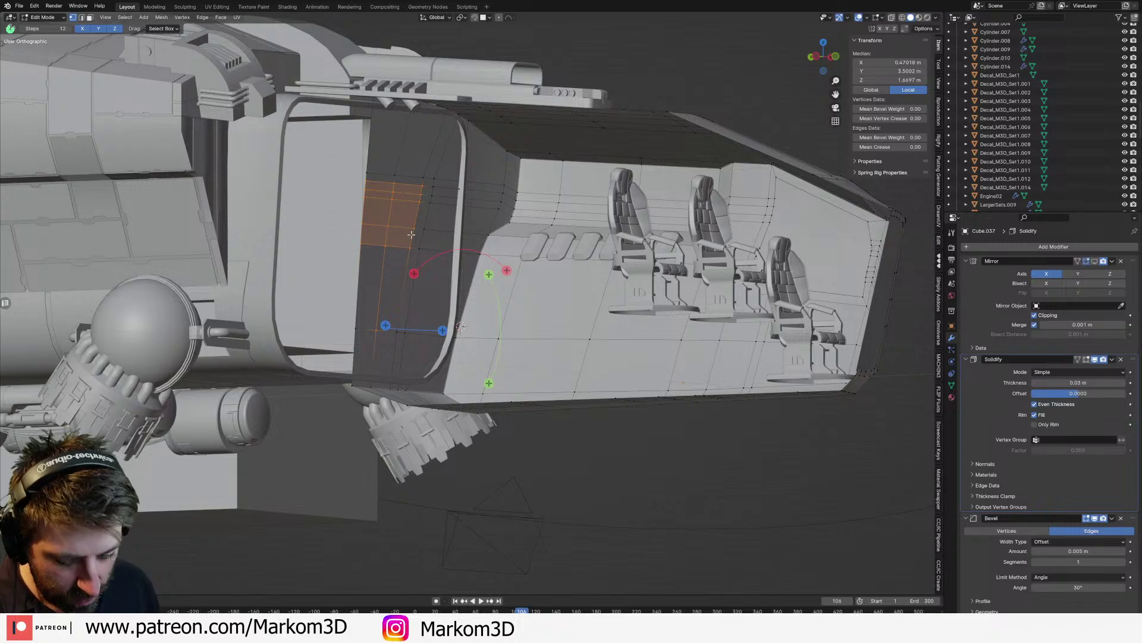
{"action": "key", "text": "c"}
{"action": "mouse_move", "coordinate": [423, 196]}
{"action": "left_mouse_down"}
{"action": "mouse_move", "coordinate": [408, 301]}
{"action": "mouse_move", "coordinate": [372, 327]}
{"action": "left_mouse_up"}
{"action": "key", "text": "Escape"}
{"action": "key", "text": "x"}
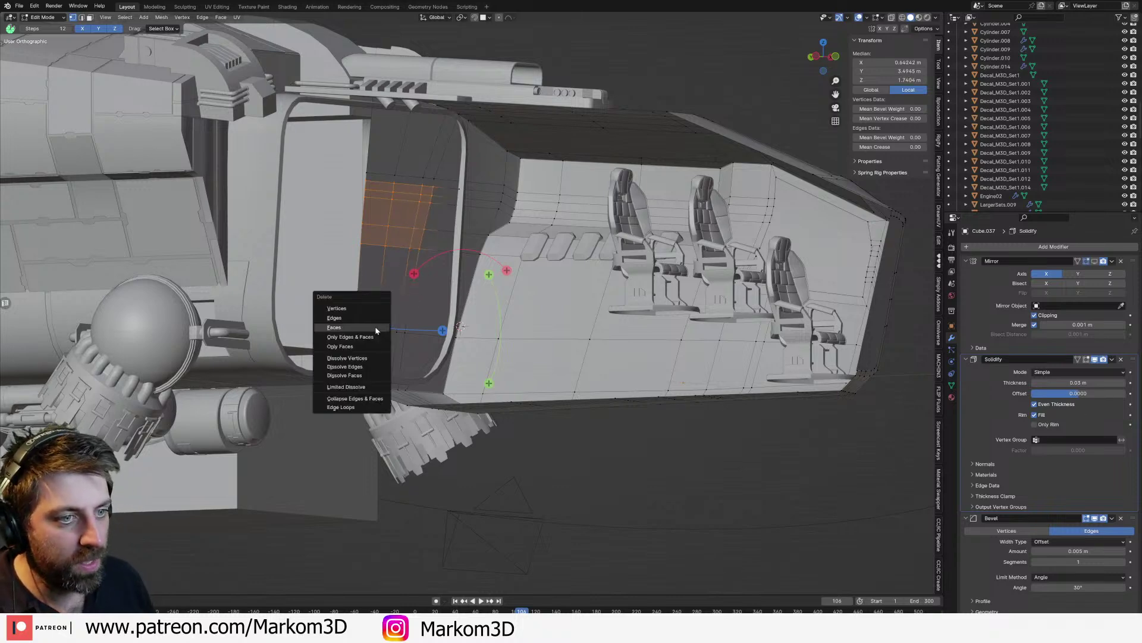
{"action": "left_click", "coordinate": [374, 307]}
Step: Slide the upper wall band's bottom vertices up along their edges towards the roof, to about Z 2.6 to 2.7 m
{"action": "left_click", "coordinate": [437, 182]}
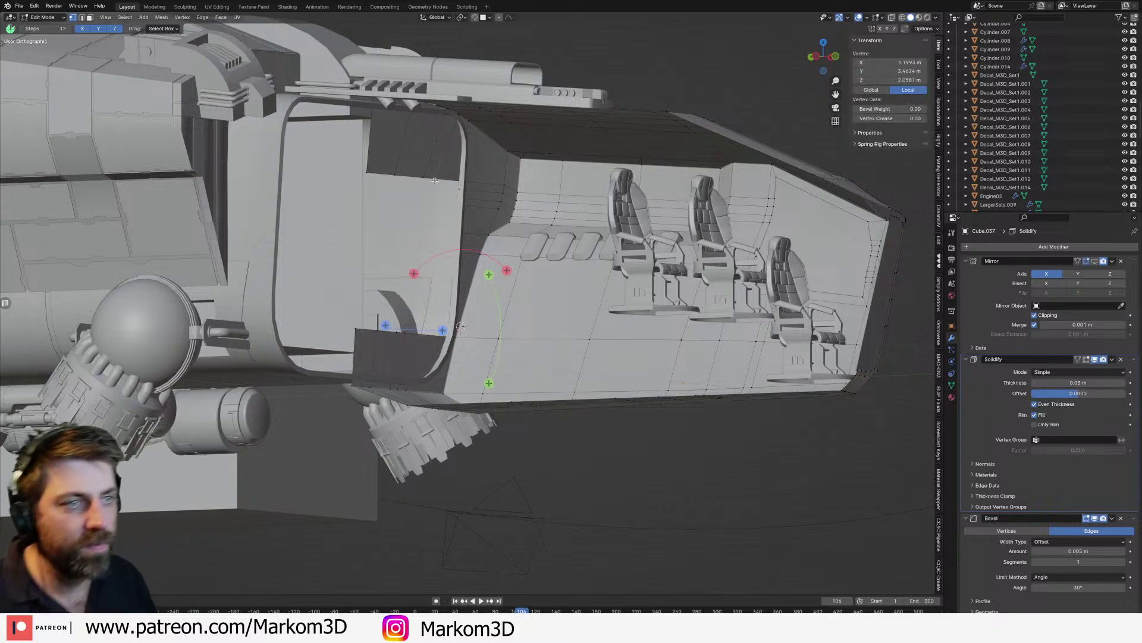
{"action": "scroll", "coordinate": [436, 184], "scroll_direction": "up", "scroll_amount": 1}
{"action": "middle_click_drag", "start_coordinate": [452, 186], "coordinate": [468, 232]}
{"action": "scroll", "coordinate": [468, 231], "scroll_direction": "up", "scroll_amount": 1}
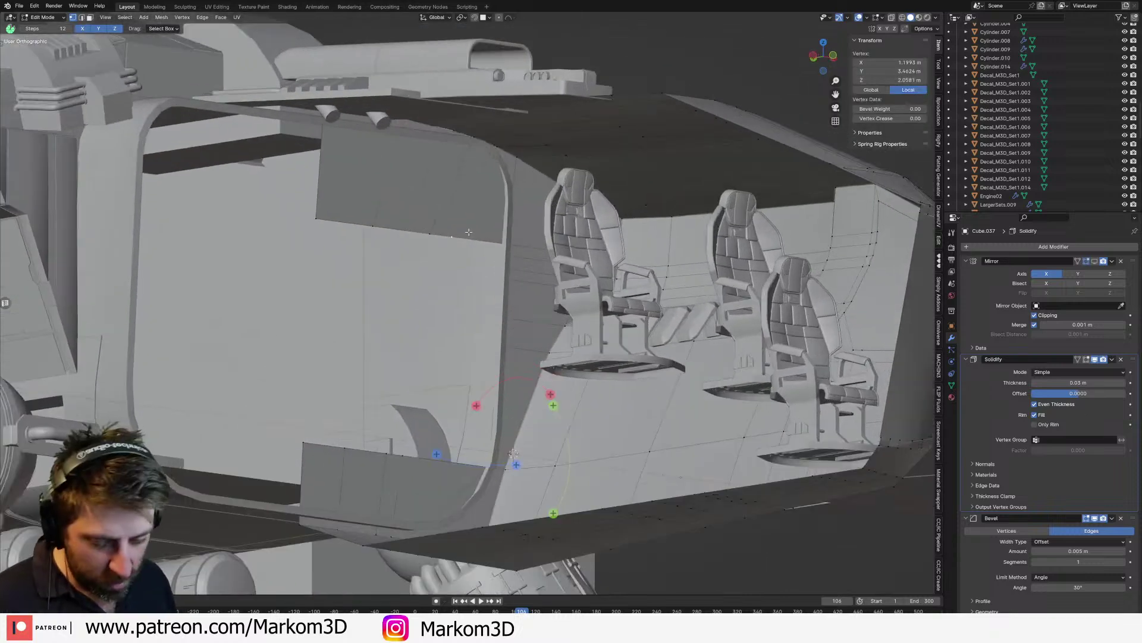
{"action": "key", "text": "shift+v"}
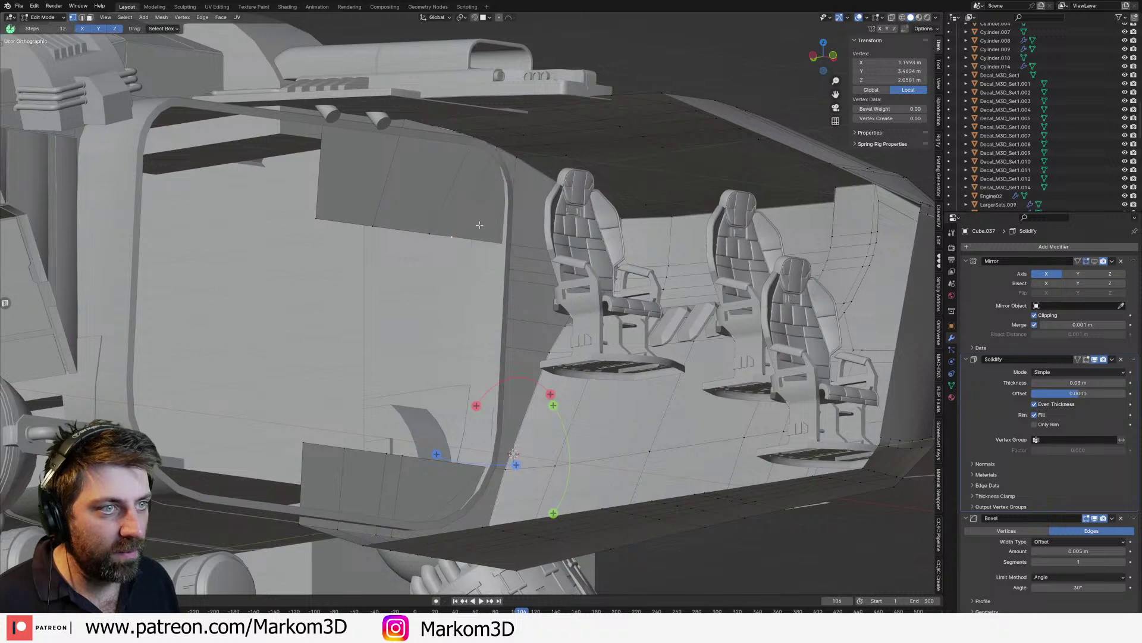
{"action": "left_click", "coordinate": [464, 262]}
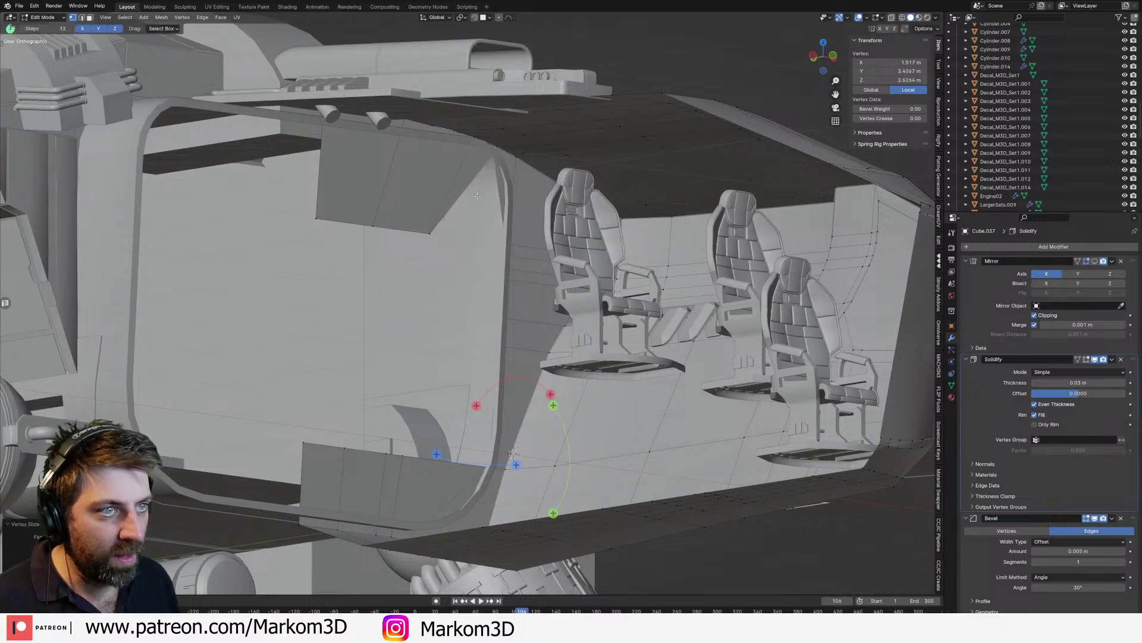
{"action": "key", "text": "shift+v"}
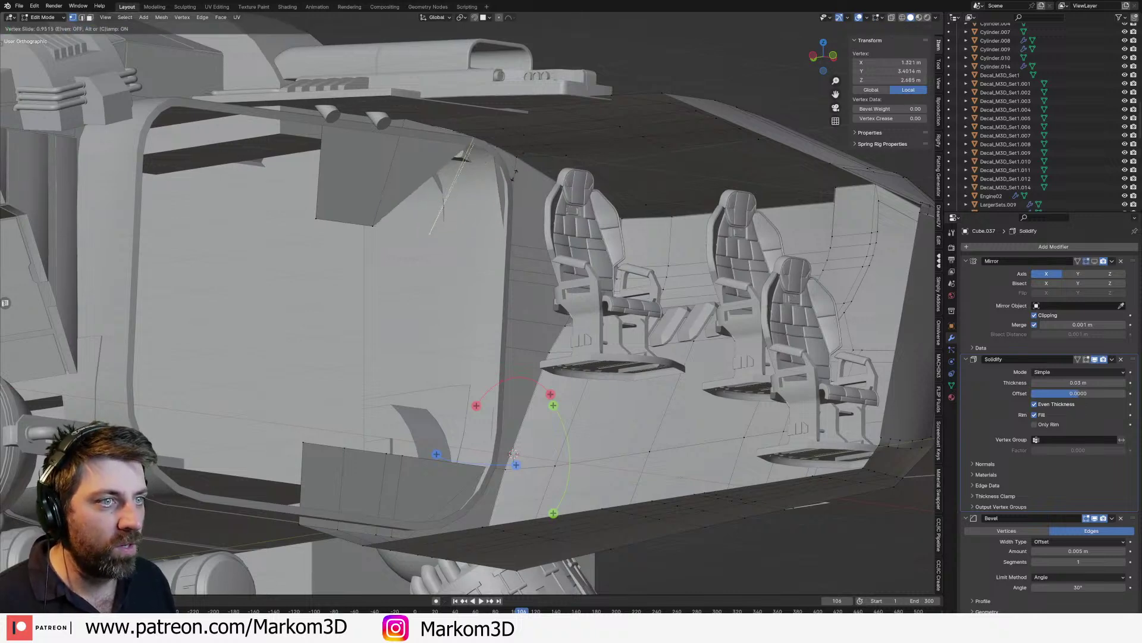
{"action": "left_click", "coordinate": [357, 246]}
{"action": "key", "text": "shift+v"}
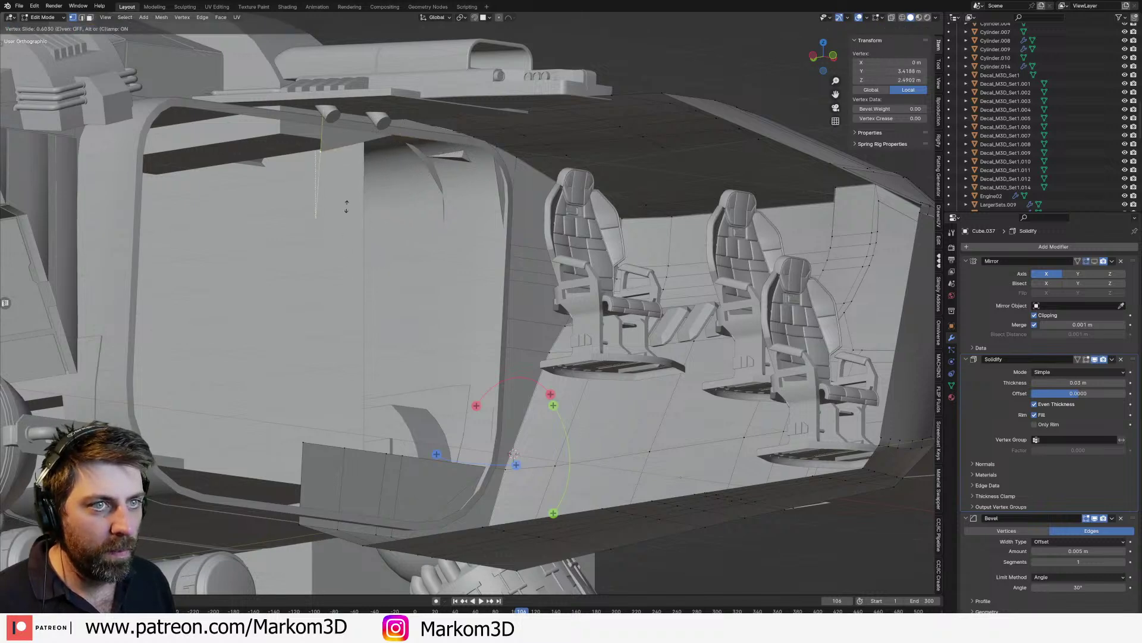
{"action": "left_click", "coordinate": [351, 179]}
{"action": "scroll", "coordinate": [386, 325], "scroll_direction": "down", "scroll_amount": 5}
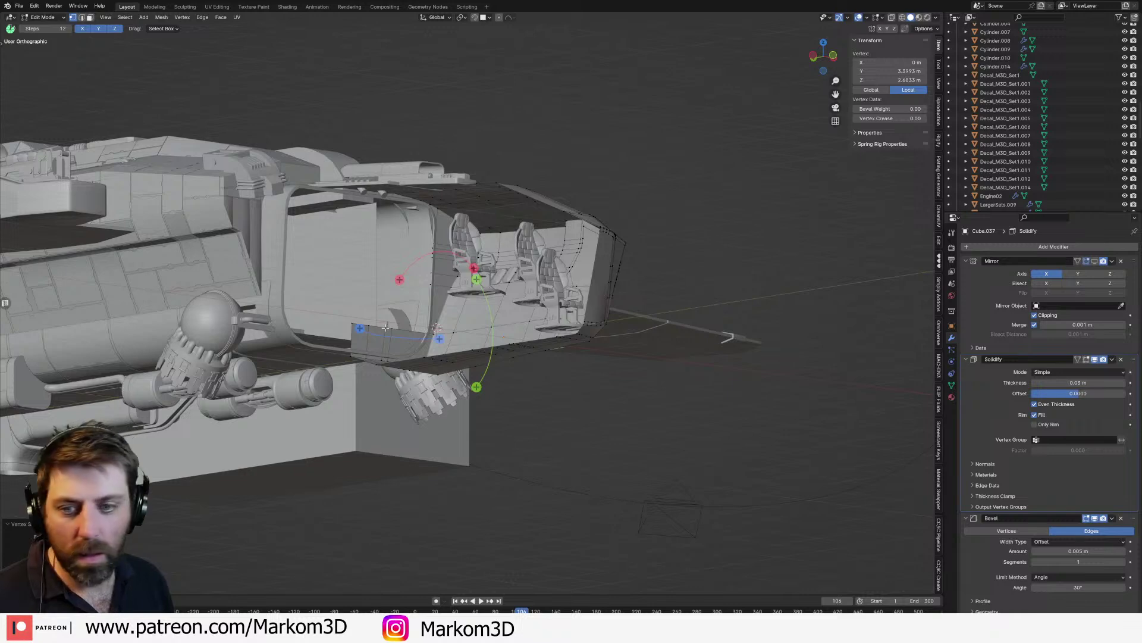
Step: Slide the lower wall band's top vertex at the centre line and its neighbour down along their edges to just above the floor
{"action": "middle_click_drag", "start_coordinate": [385, 327], "coordinate": [428, 226]}
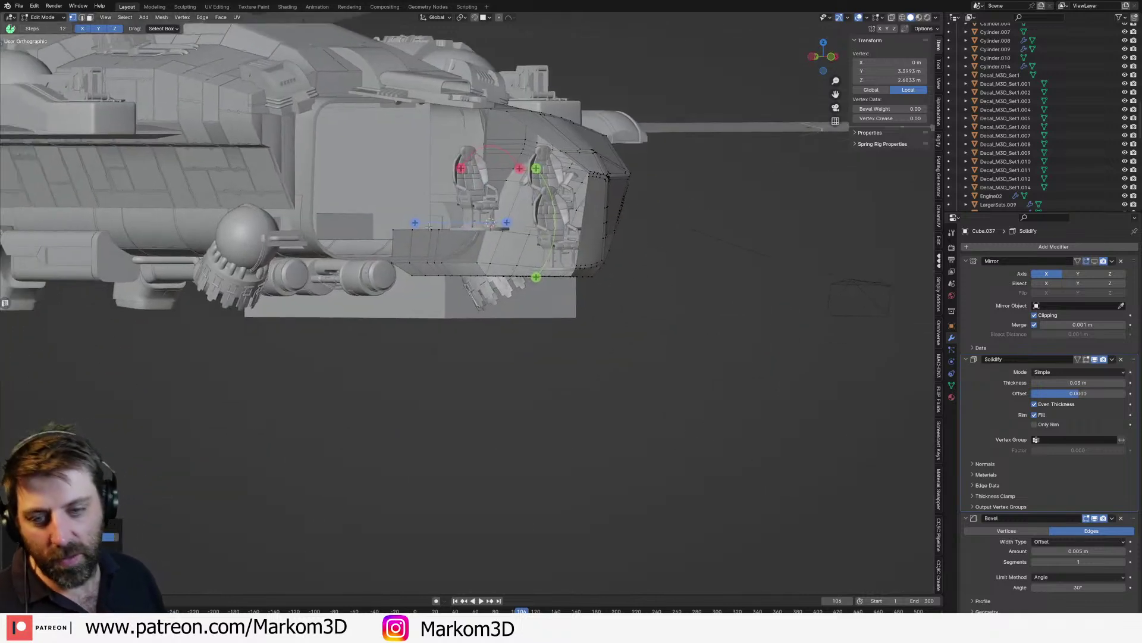
{"action": "middle_click_drag", "start_coordinate": [416, 223], "coordinate": [409, 219]}
{"action": "scroll", "coordinate": [410, 221], "scroll_direction": "up", "scroll_amount": 2}
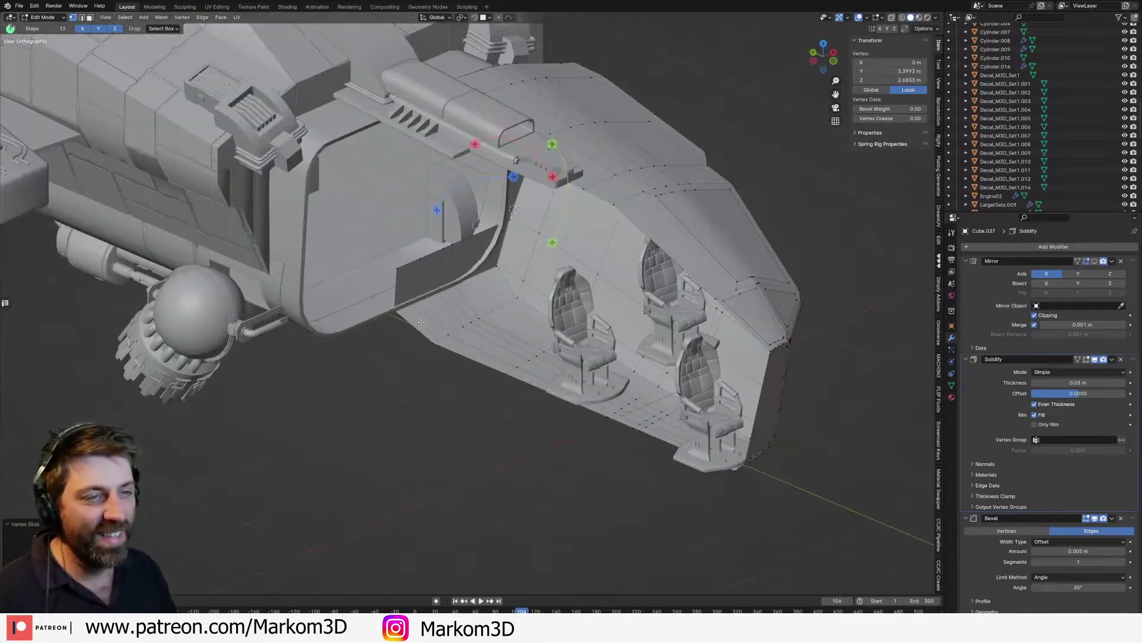
{"action": "middle_click_drag", "start_coordinate": [421, 322], "coordinate": [414, 304]}
{"action": "scroll", "coordinate": [410, 307], "scroll_direction": "up", "scroll_amount": 4}
{"action": "left_click", "coordinate": [391, 220]}
{"action": "key", "text": "g"}
{"action": "key", "text": "g"}
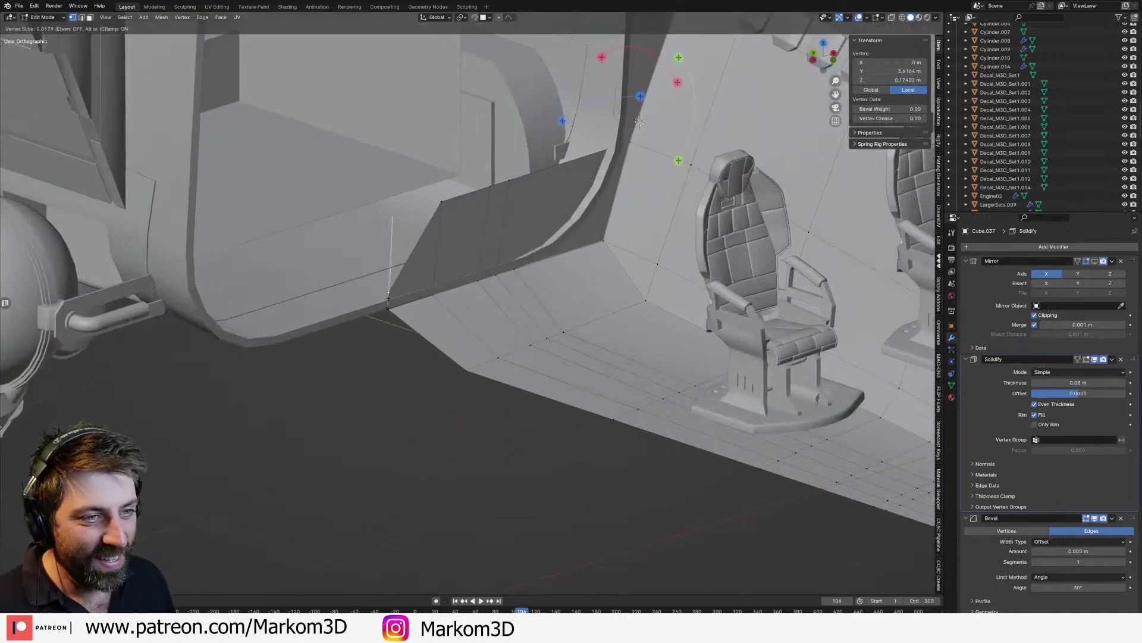
{"action": "left_click", "coordinate": [389, 310]}
{"action": "left_click", "coordinate": [442, 202]}
{"action": "key", "text": "g"}
{"action": "key", "text": "g"}
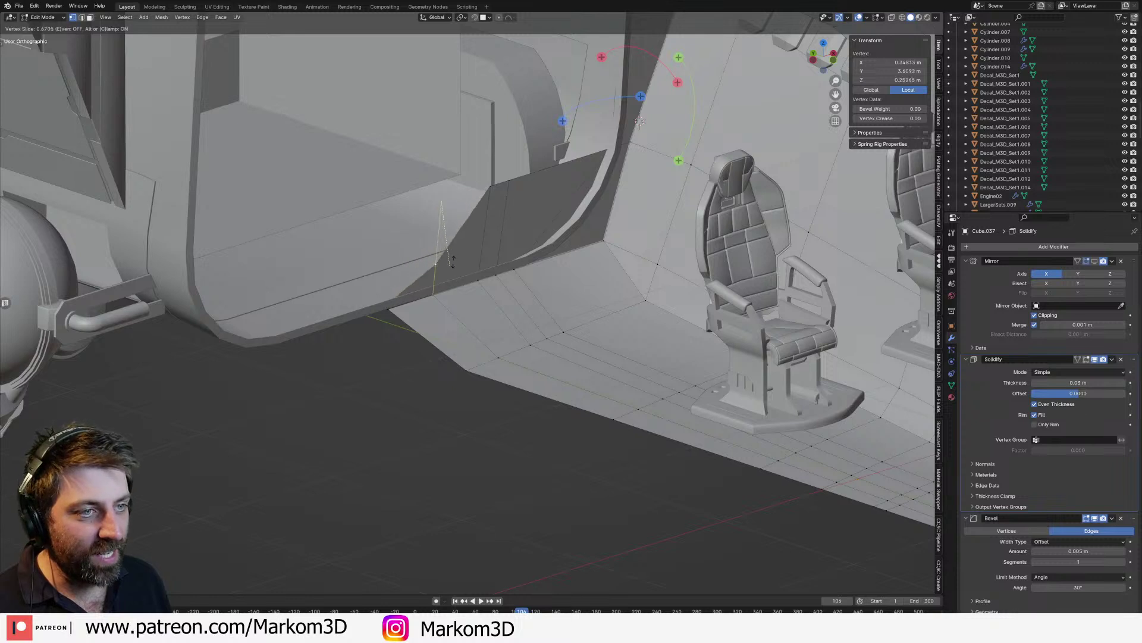
{"action": "left_click", "coordinate": [450, 285]}
Step: Slide the lower band's next two top vertices outward from the centre down to just above the floor
{"action": "left_click", "coordinate": [491, 187]}
{"action": "key", "text": "g"}
{"action": "key", "text": "g"}
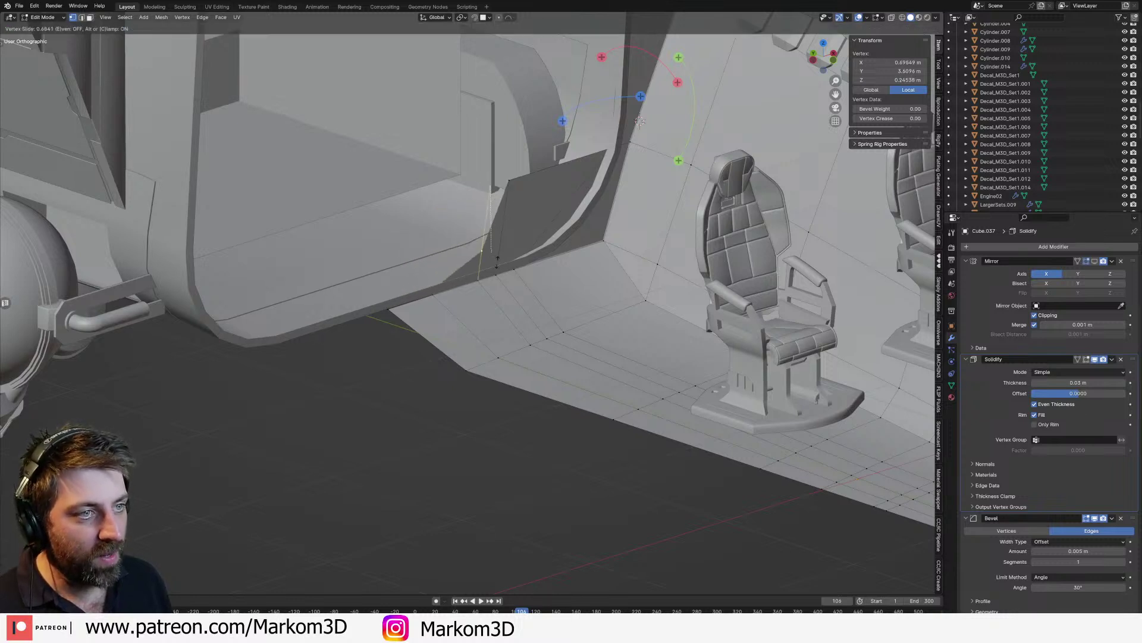
{"action": "left_click", "coordinate": [496, 280]}
{"action": "left_click", "coordinate": [510, 181]}
{"action": "key", "text": "g"}
{"action": "key", "text": "g"}
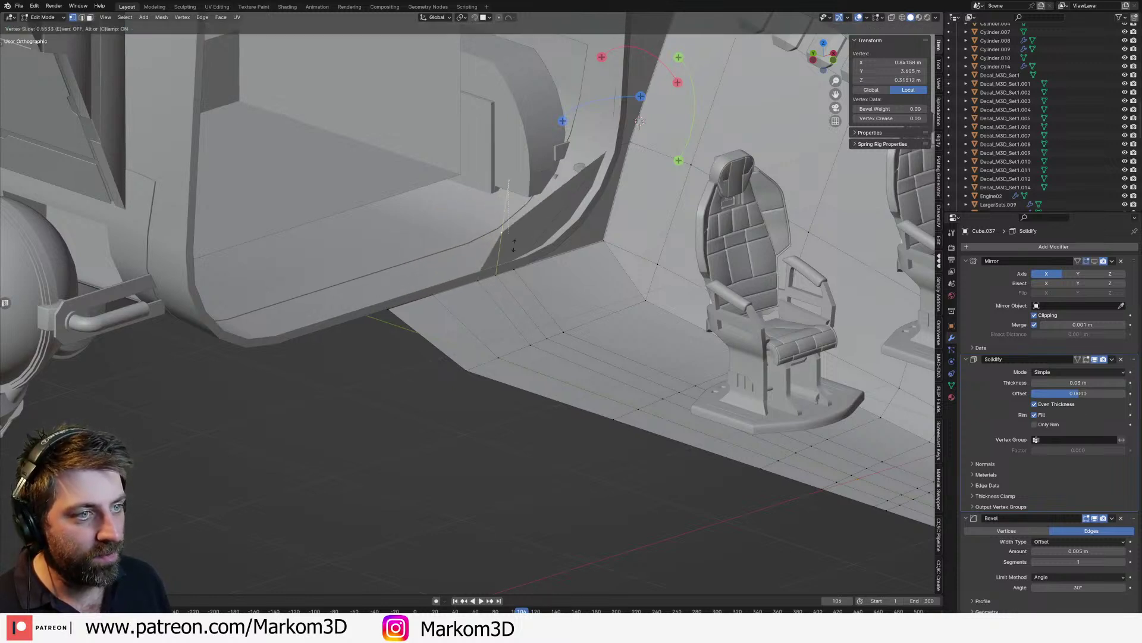
{"action": "left_click", "coordinate": [523, 268]}
Step: Slide the rear floor edge's vertex beneath the lower band outward to about X 1.09 m
{"action": "middle_click_drag", "start_coordinate": [603, 166], "coordinate": [528, 209]}
{"action": "left_click", "coordinate": [505, 235]}
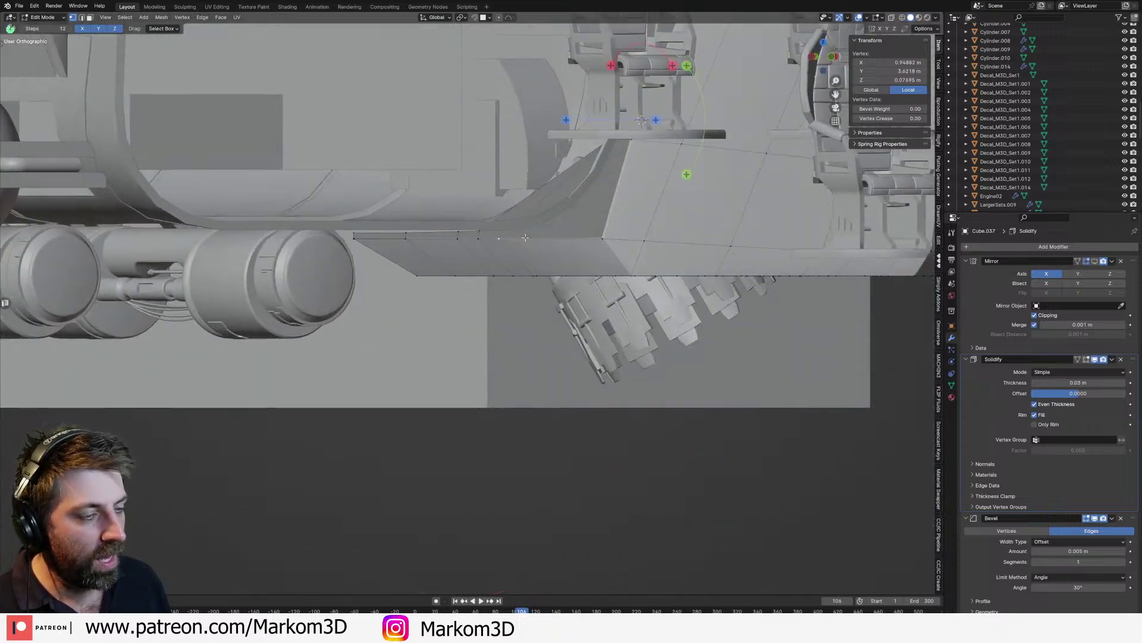
{"action": "key", "text": "shift+v"}
{"action": "left_click", "coordinate": [577, 236]}
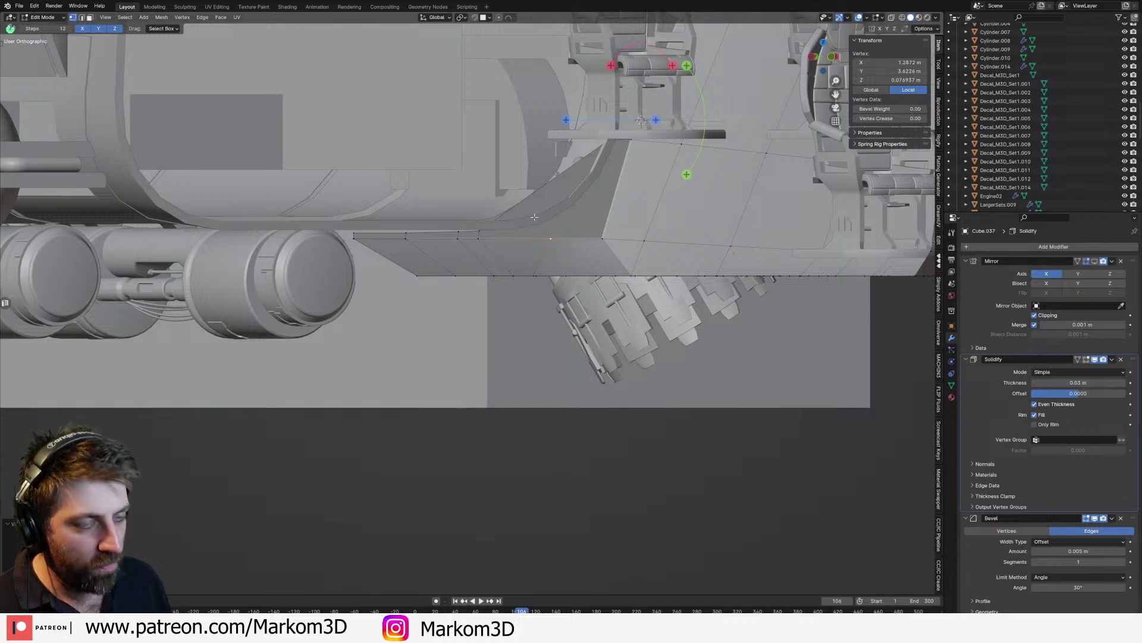
Step: Select the lowered top-edge vertices of the lower wall band and level them by scaling to 0 along Z
{"action": "left_click", "coordinate": [405, 235]}
{"action": "scroll", "coordinate": [406, 234], "scroll_direction": "up", "scroll_amount": 2}
{"action": "middle_click_drag", "start_coordinate": [406, 234], "coordinate": [458, 241]}
{"action": "left_click", "coordinate": [333, 203]}
{"action": "left_click", "coordinate": [568, 248], "text": "shift"}
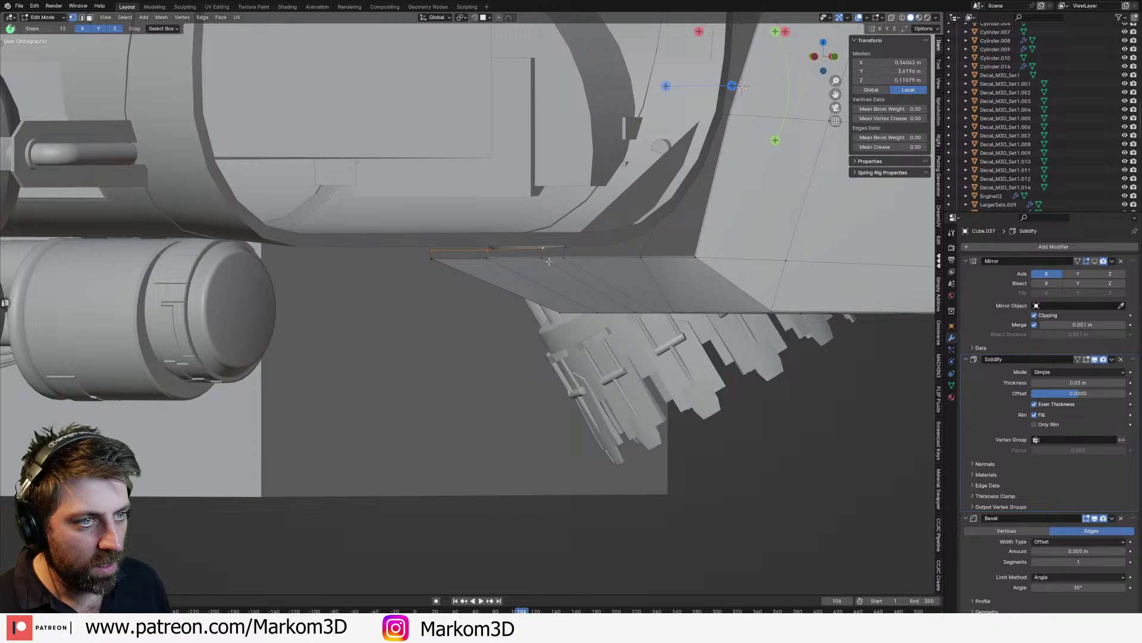
{"action": "left_click", "coordinate": [570, 257], "text": "shift"}
{"action": "key", "text": "s"}
{"action": "key", "text": "z"}
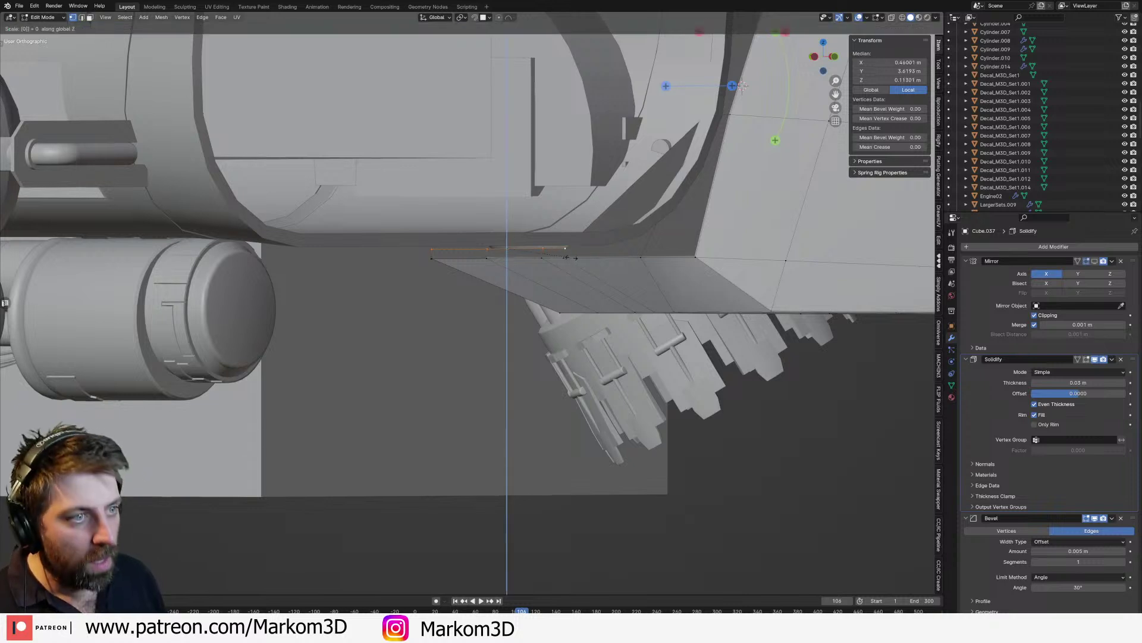
{"action": "left_click", "coordinate": [571, 257]}
Step: Move the levelled top edge of the lower wall band up along Z to about 0.13 m
{"action": "key", "text": "g"}
{"action": "key", "text": "z"}
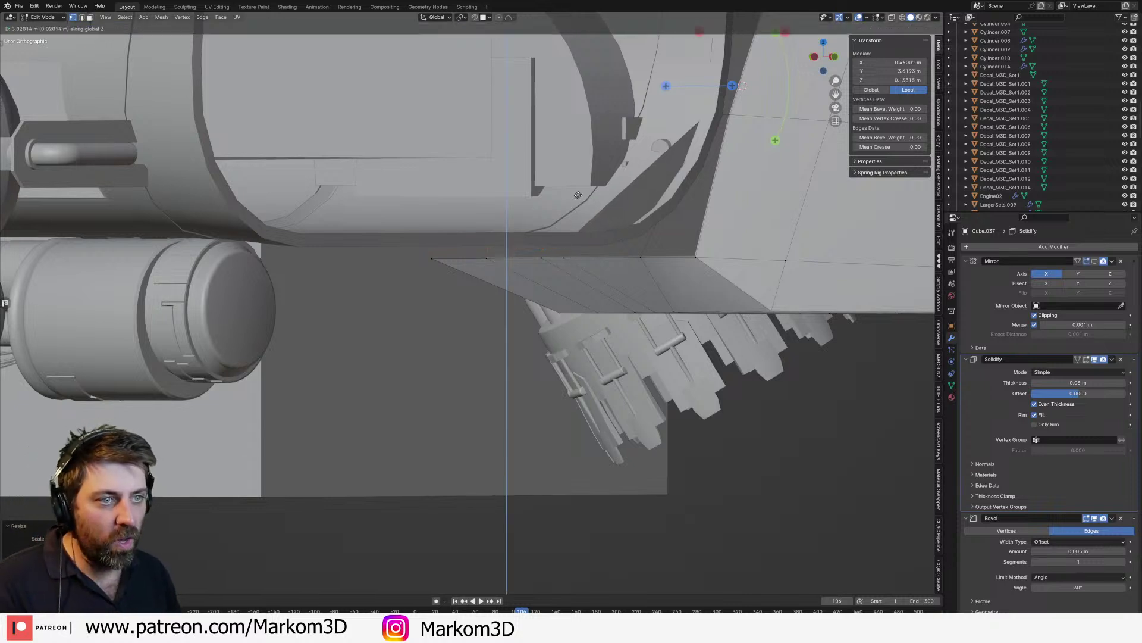
{"action": "left_click", "coordinate": [577, 197]}
{"action": "middle_click_drag", "start_coordinate": [577, 197], "coordinate": [564, 222]}
{"action": "key", "text": "g"}
{"action": "key", "text": "z"}
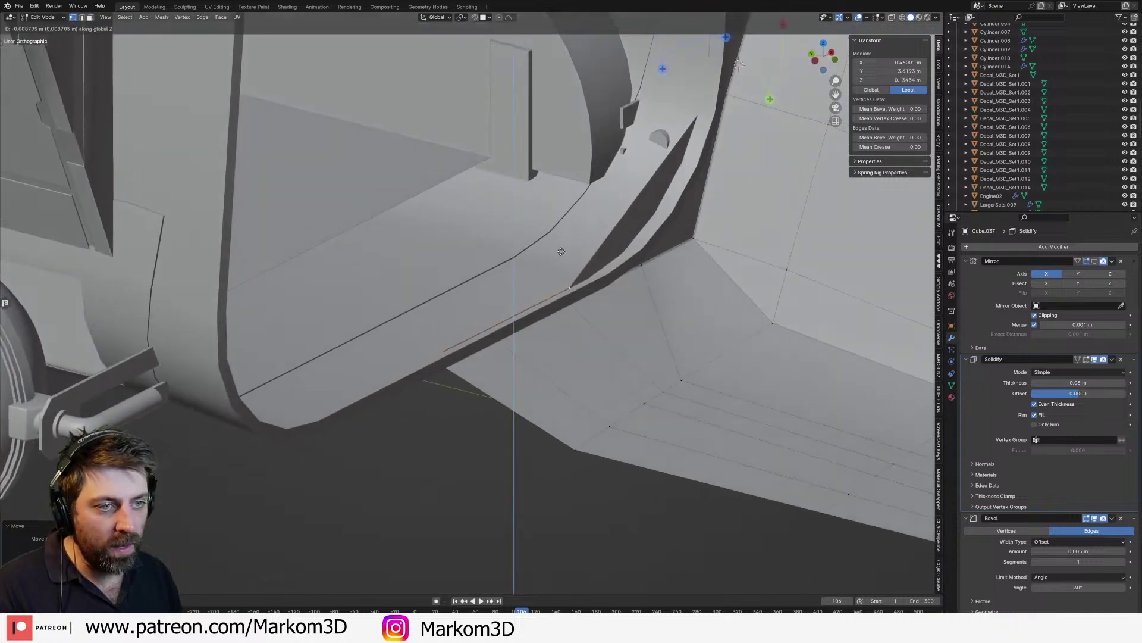
{"action": "left_click", "coordinate": [559, 251]}
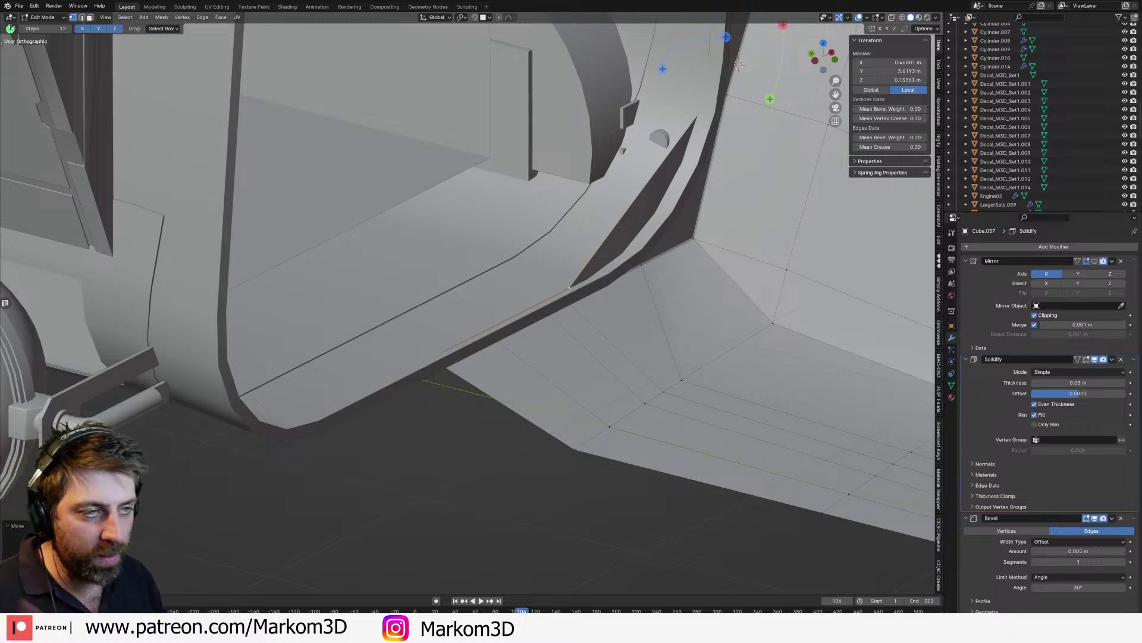
Step: Examine the cockpit hull's rear opening from the lower band up to the upper corner and side wall
{"action": "scroll", "coordinate": [55, 119], "scroll_direction": "down", "scroll_amount": 2}
{"action": "middle_click_drag", "start_coordinate": [55, 119], "coordinate": [519, 234], "text": "shift"}
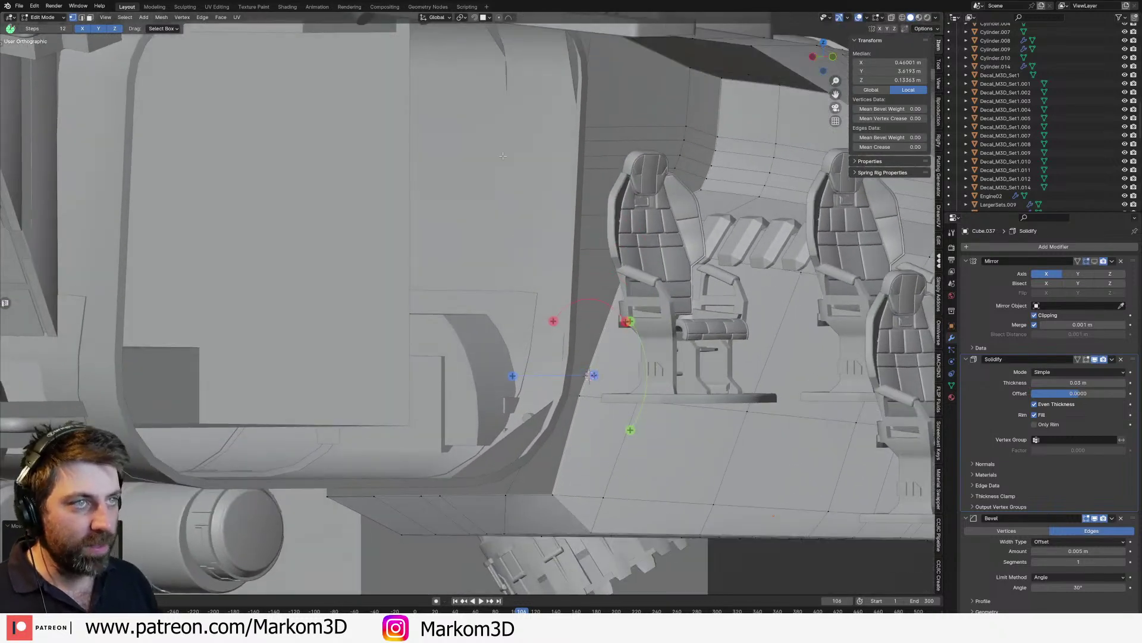
{"action": "scroll", "coordinate": [502, 155], "scroll_direction": "up", "scroll_amount": 2}
{"action": "middle_click_drag", "start_coordinate": [503, 144], "coordinate": [520, 300], "text": "shift"}
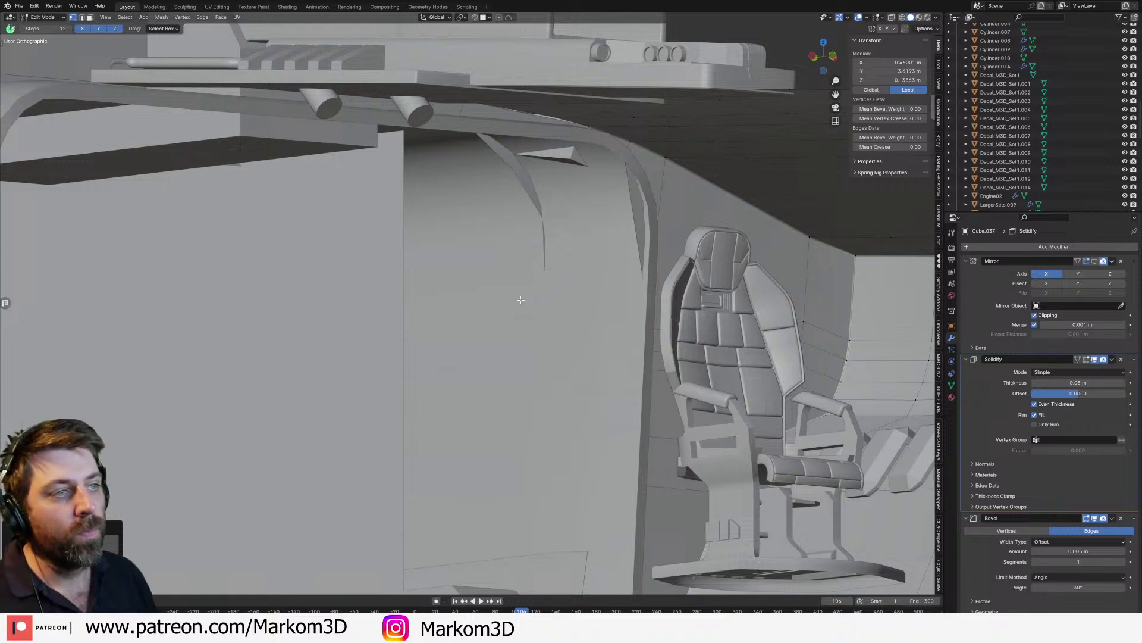
{"action": "middle_click_drag", "start_coordinate": [520, 300], "coordinate": [511, 322]}
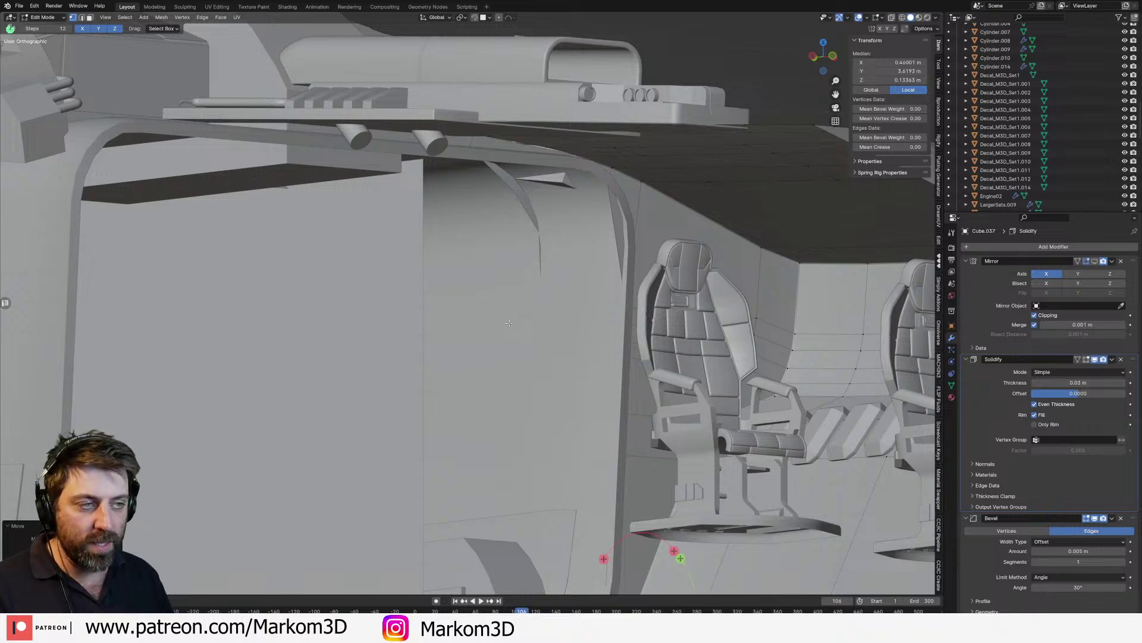
{"action": "scroll", "coordinate": [539, 298], "scroll_direction": "down", "scroll_amount": 5}
{"action": "scroll", "coordinate": [519, 287], "scroll_direction": "up", "scroll_amount": 3}
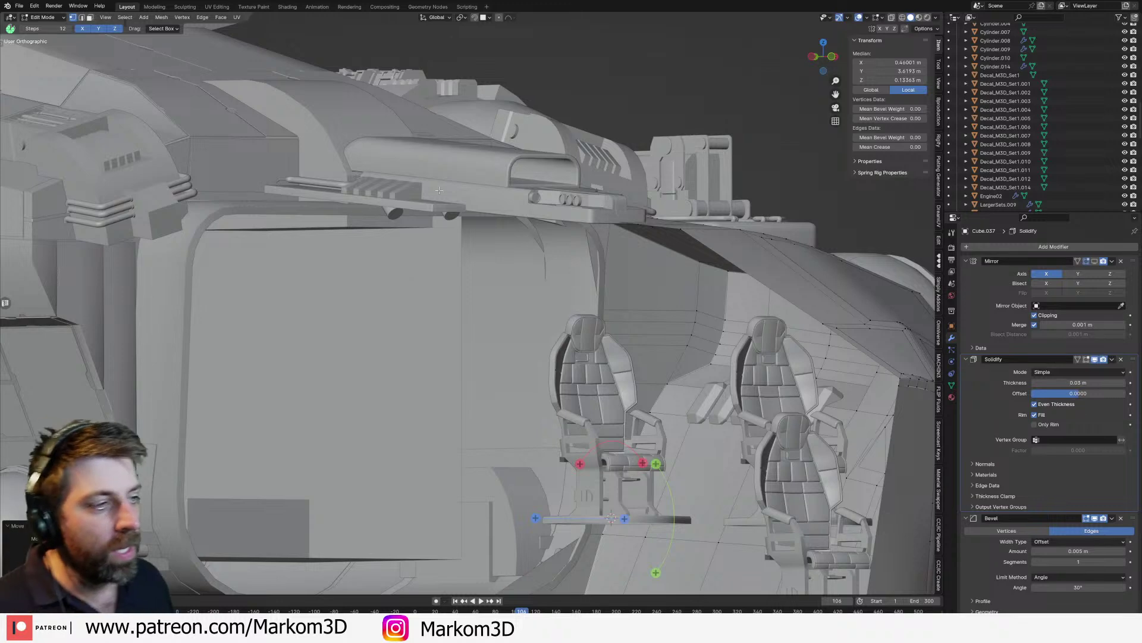
{"action": "middle_click_drag", "start_coordinate": [597, 244], "coordinate": [611, 256]}
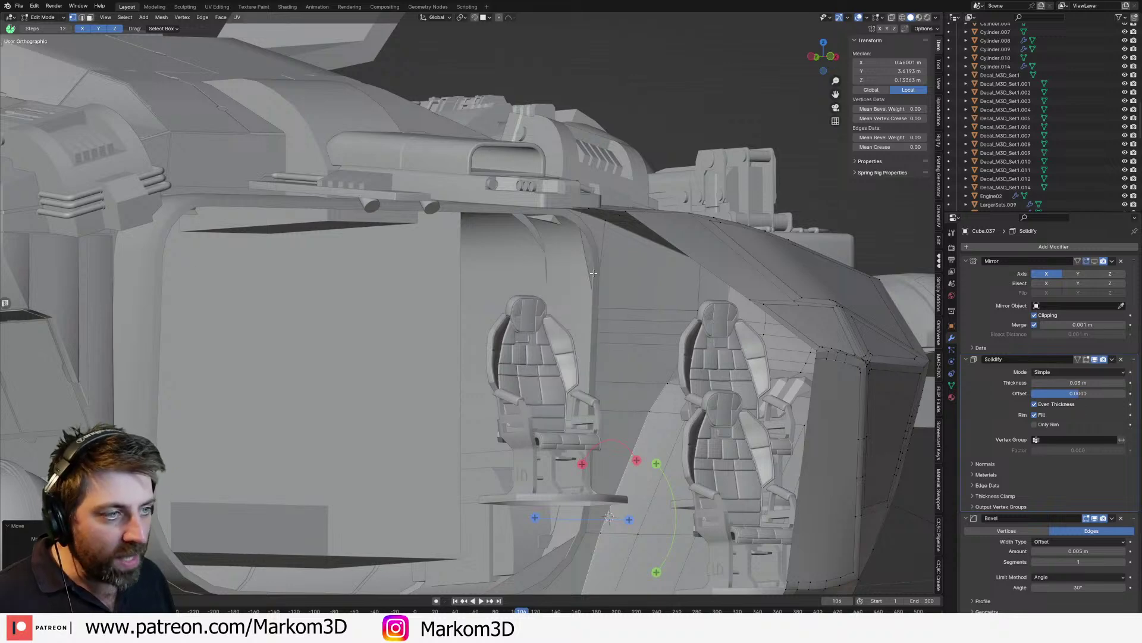
{"action": "key", "text": "ctrl+r"}
{"action": "left_click", "coordinate": [603, 267]}
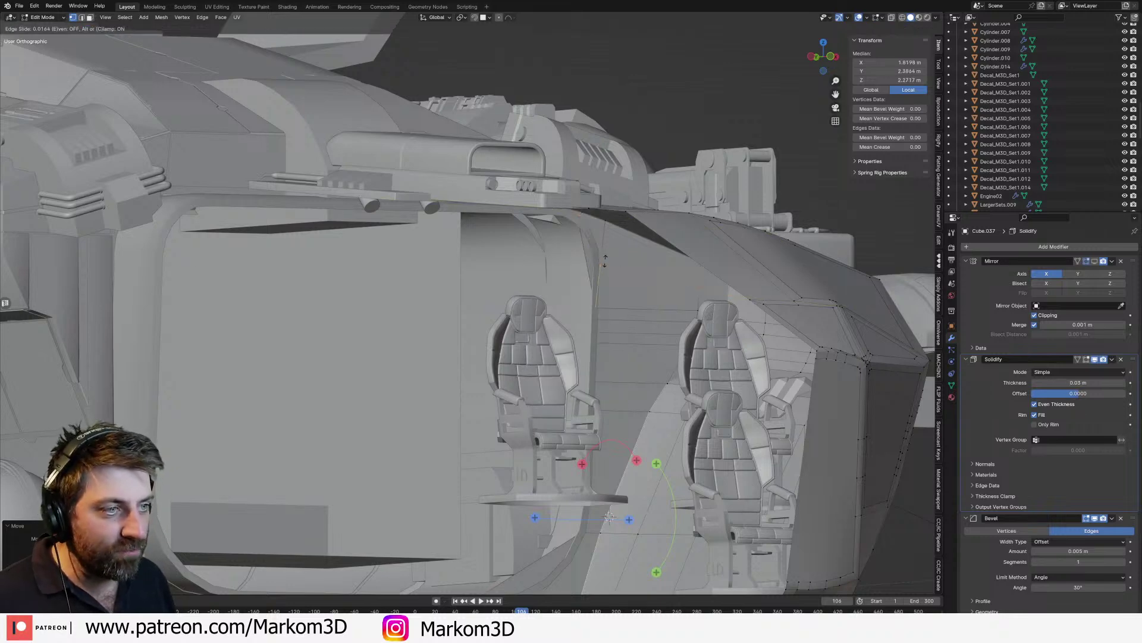
{"action": "right_click", "coordinate": [603, 267]}
{"action": "middle_click_drag", "start_coordinate": [603, 267], "coordinate": [595, 294]}
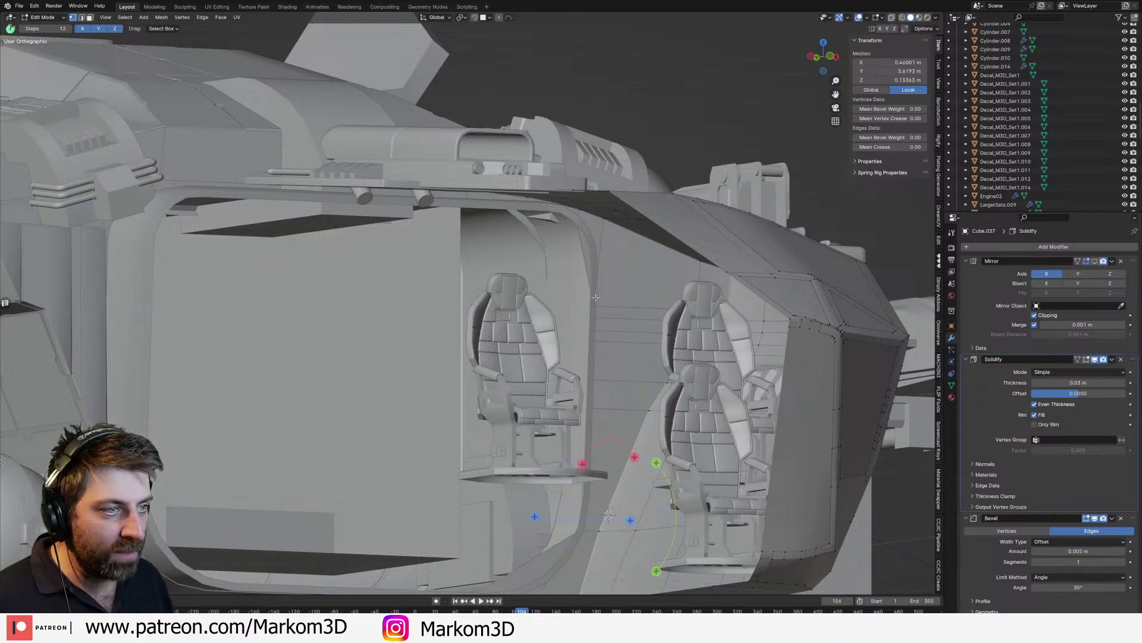
{"action": "key", "text": "super"}
Step: Select the upper vertex on the side edge of the rear opening and slide it up to about Z 2.40 m
{"action": "left_click", "coordinate": [597, 301]}
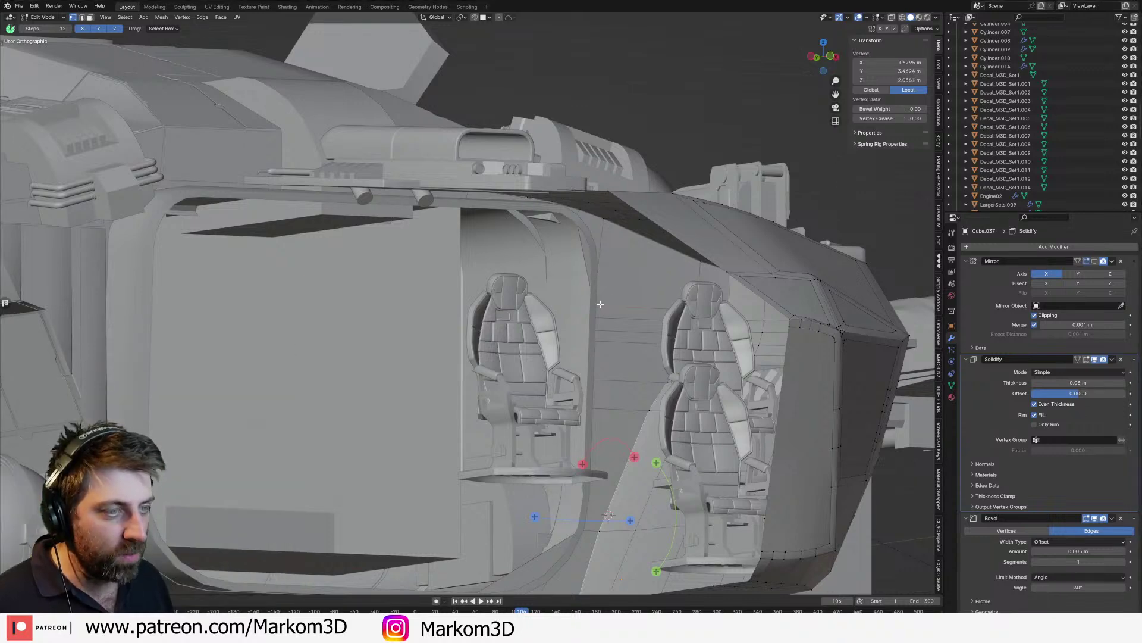
{"action": "key", "text": "z"}
{"action": "left_click", "coordinate": [595, 305]}
{"action": "key", "text": "z"}
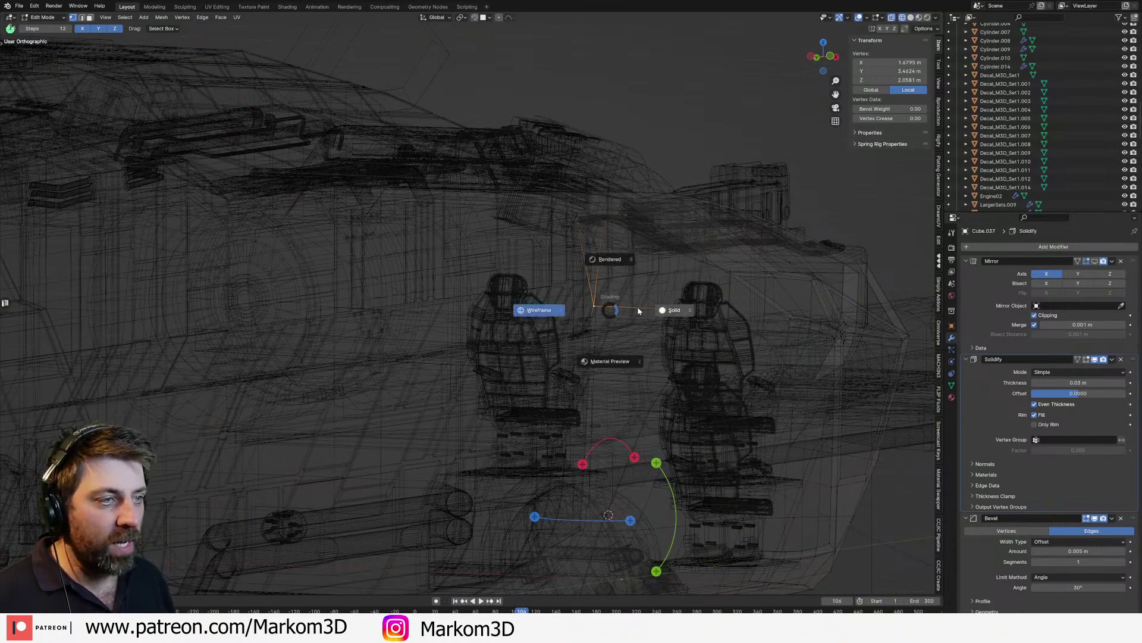
{"action": "left_click", "coordinate": [610, 308]}
{"action": "key", "text": "g"}
{"action": "key", "text": "g"}
{"action": "left_click", "coordinate": [617, 265]}
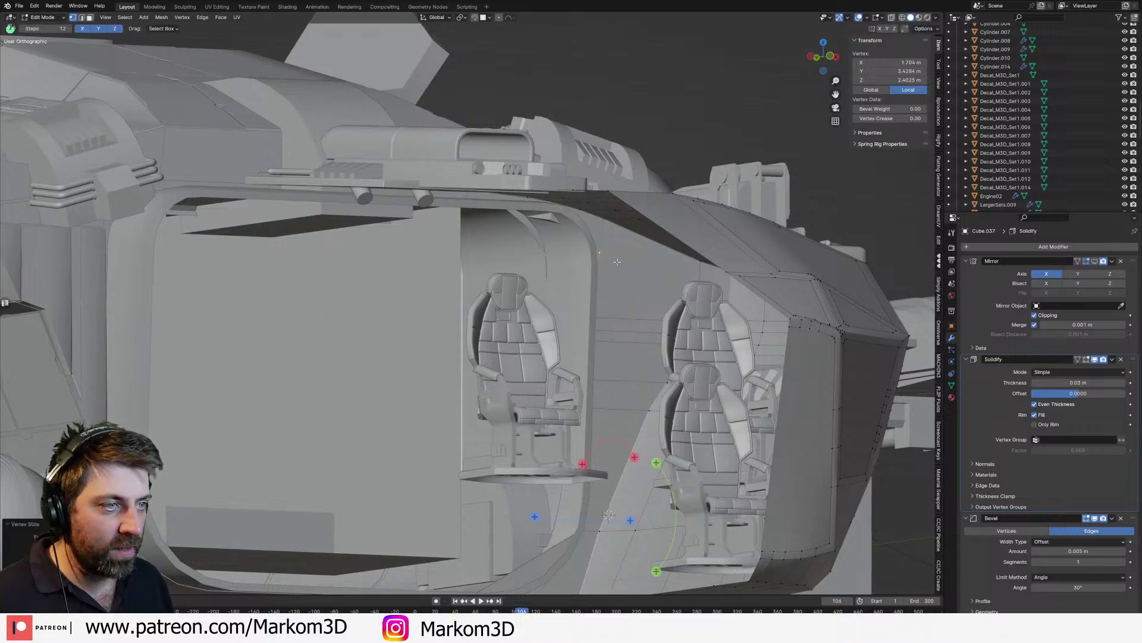
Step: Move the lower vertex on the rear opening's side edge along X to about 1.64 m and leave mesh editing
{"action": "middle_click_drag", "start_coordinate": [617, 265], "coordinate": [598, 358]}
{"action": "key", "text": "g"}
{"action": "key", "text": "x"}
{"action": "left_click", "coordinate": [682, 315]}
{"action": "key", "text": "Tab"}
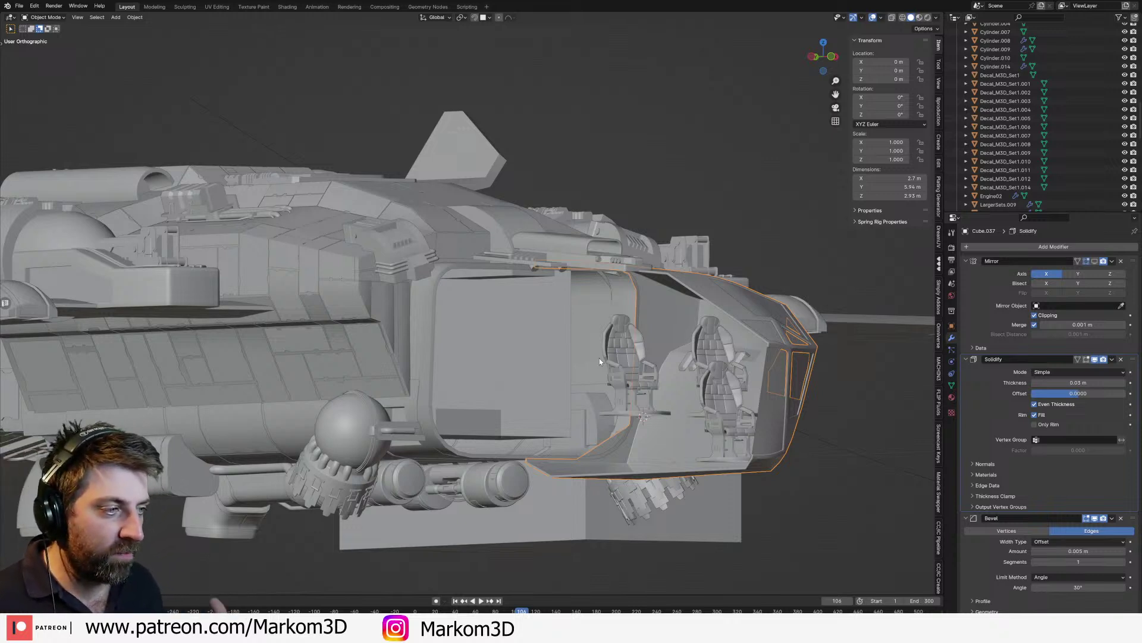
Step: Examine the cockpit hull's fit with the rest of the ship from the front, the side and the doorway
{"action": "middle_click_drag", "start_coordinate": [598, 358], "coordinate": [704, 416]}
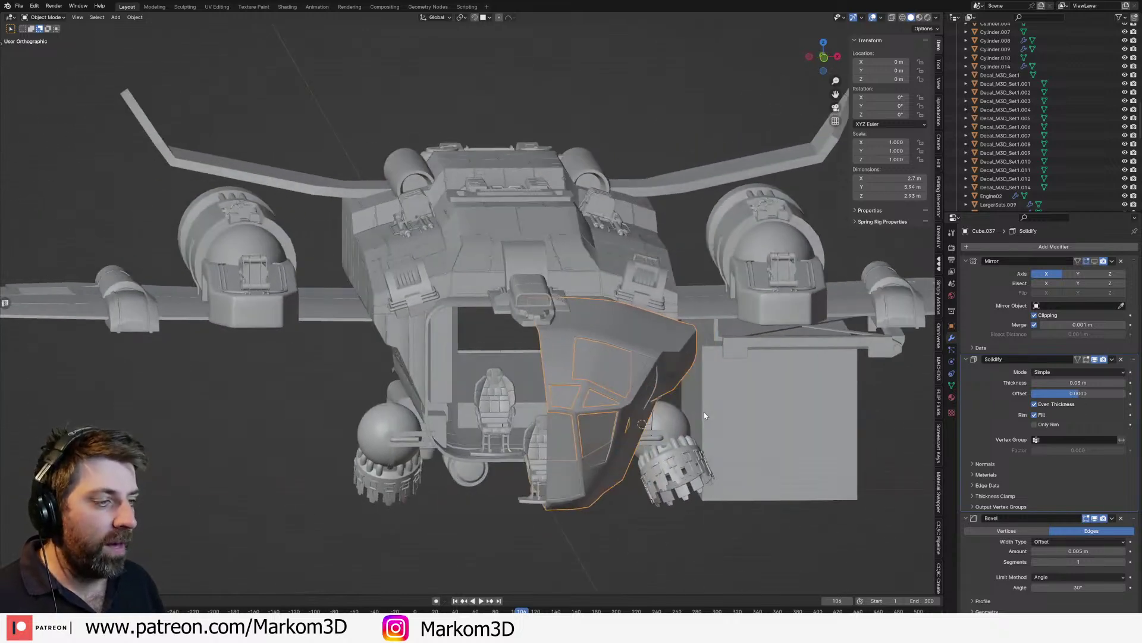
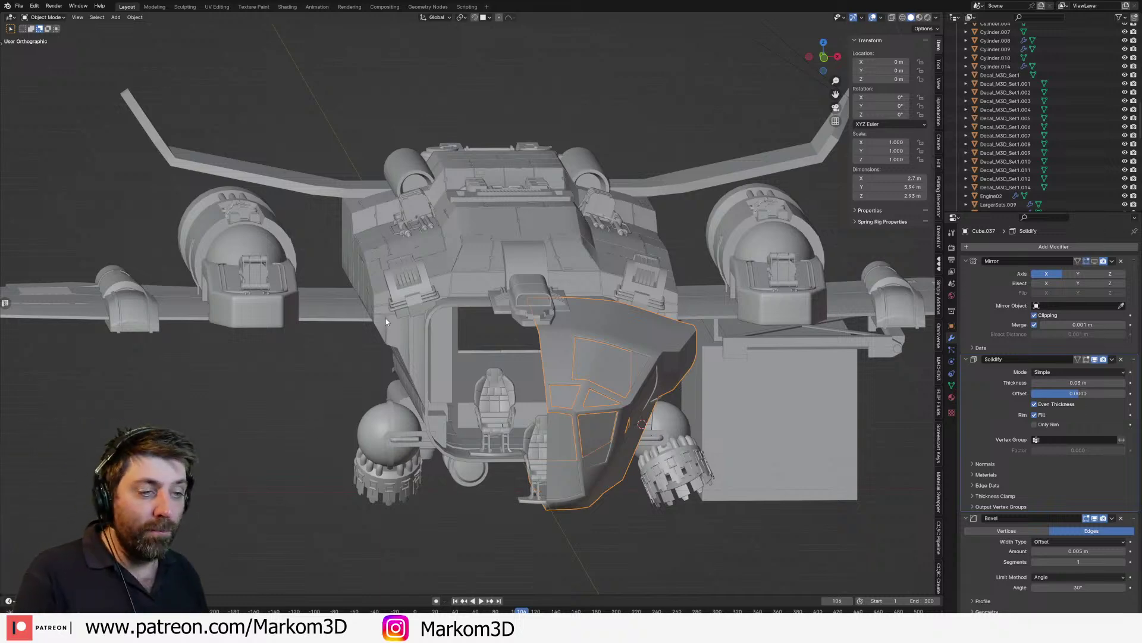
{"action": "middle_click_drag", "start_coordinate": [386, 320], "coordinate": [405, 320]}
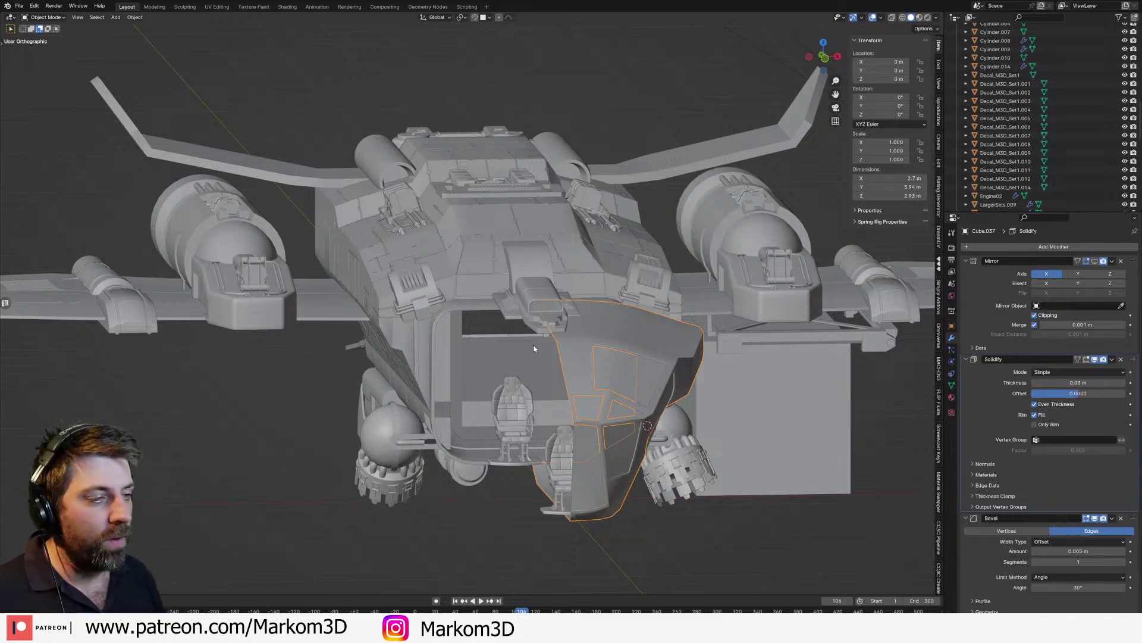
{"action": "middle_click_drag", "start_coordinate": [533, 344], "coordinate": [516, 349]}
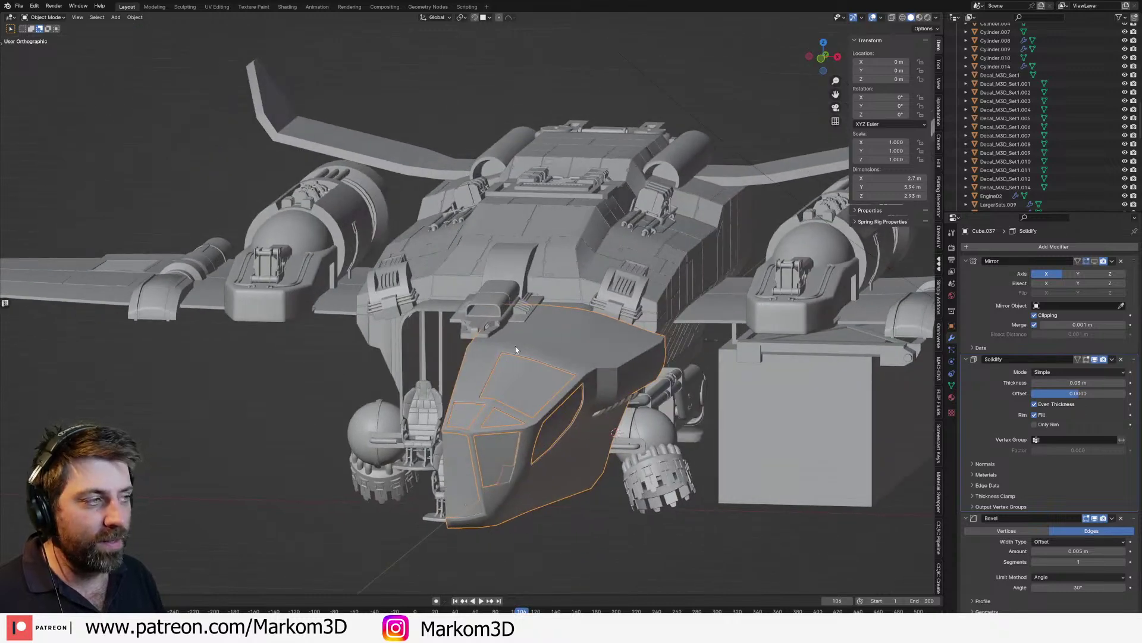
{"action": "middle_click_drag", "start_coordinate": [604, 342], "coordinate": [280, 396]}
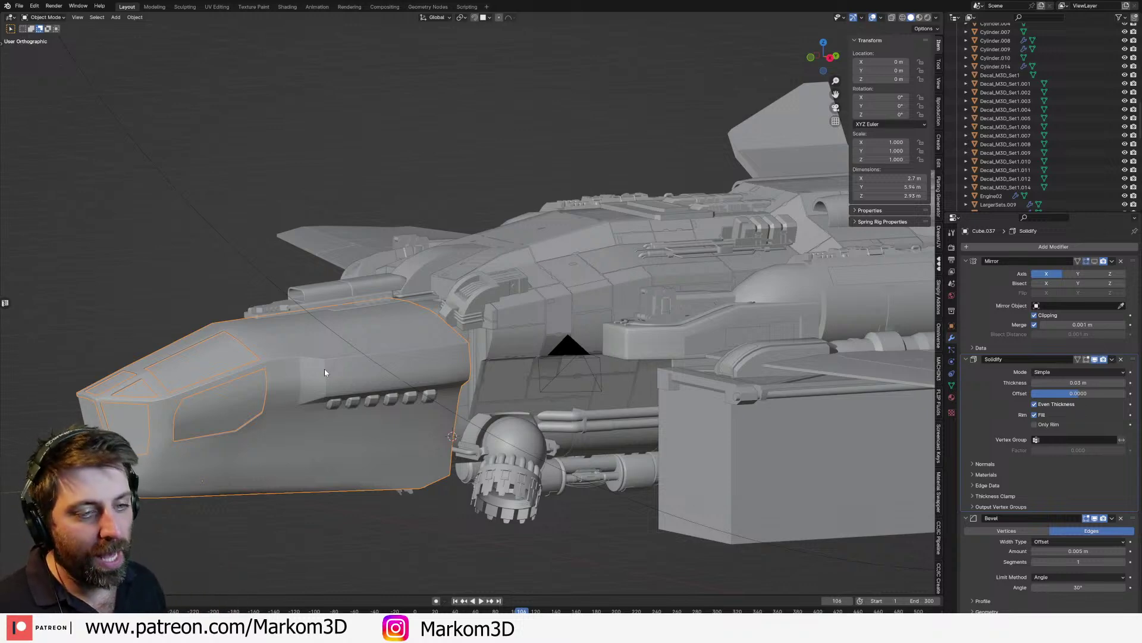
{"action": "middle_click_drag", "start_coordinate": [325, 372], "coordinate": [452, 391]}
{"action": "middle_click_drag", "start_coordinate": [578, 394], "coordinate": [501, 365]}
{"action": "scroll", "coordinate": [574, 405], "scroll_direction": "up", "scroll_amount": 1}
{"action": "scroll", "coordinate": [523, 374], "scroll_direction": "up", "scroll_amount": 6}
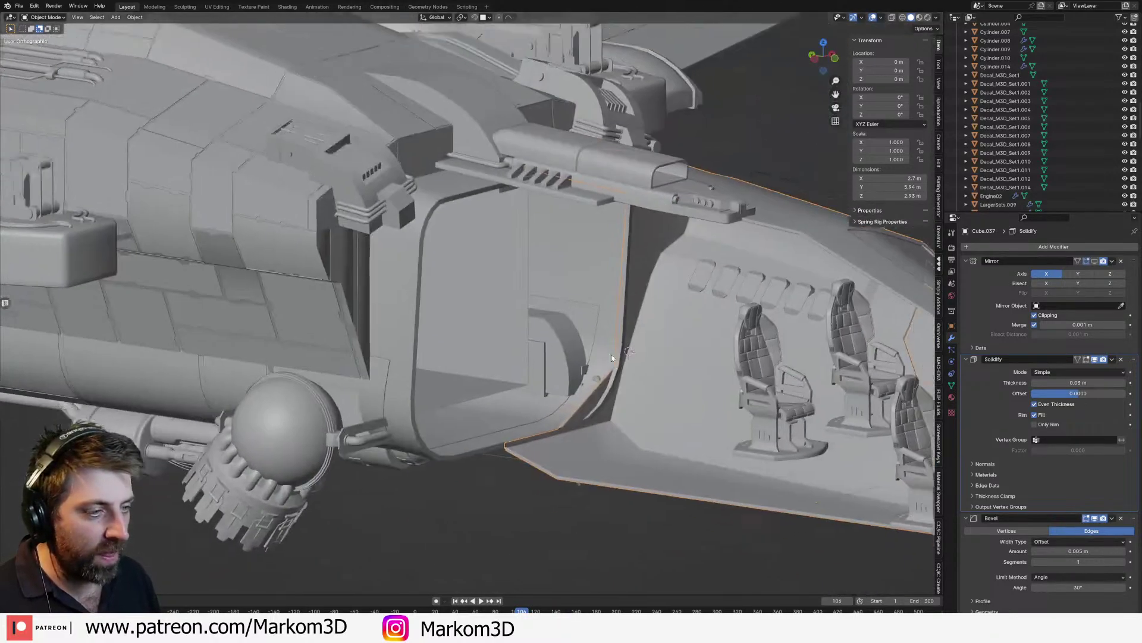
Step: Reopen the inner hull mesh and slide the rear floor vertex just ahead of the lower band along its edge
{"action": "key", "text": "Tab"}
{"action": "mouse_move", "coordinate": [533, 362]}
{"action": "middle_mouse_down"}
{"action": "mouse_move", "coordinate": [519, 358]}
{"action": "mouse_move", "coordinate": [547, 352]}
{"action": "mouse_move", "coordinate": [533, 343]}
{"action": "middle_mouse_up"}
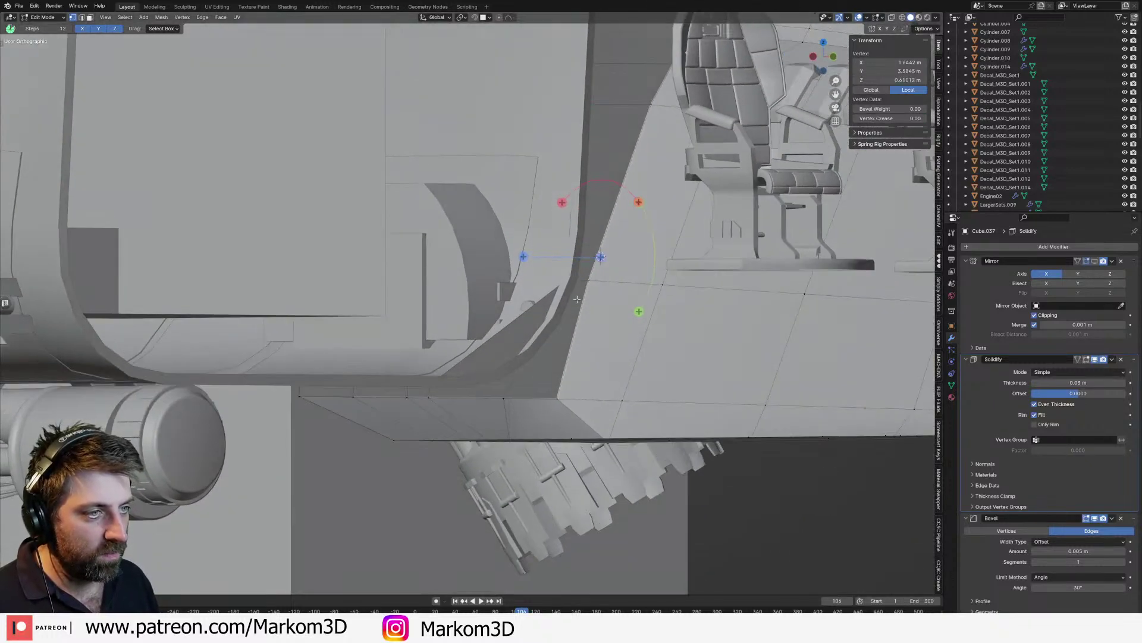
{"action": "middle_click_drag", "start_coordinate": [526, 408], "coordinate": [512, 427]}
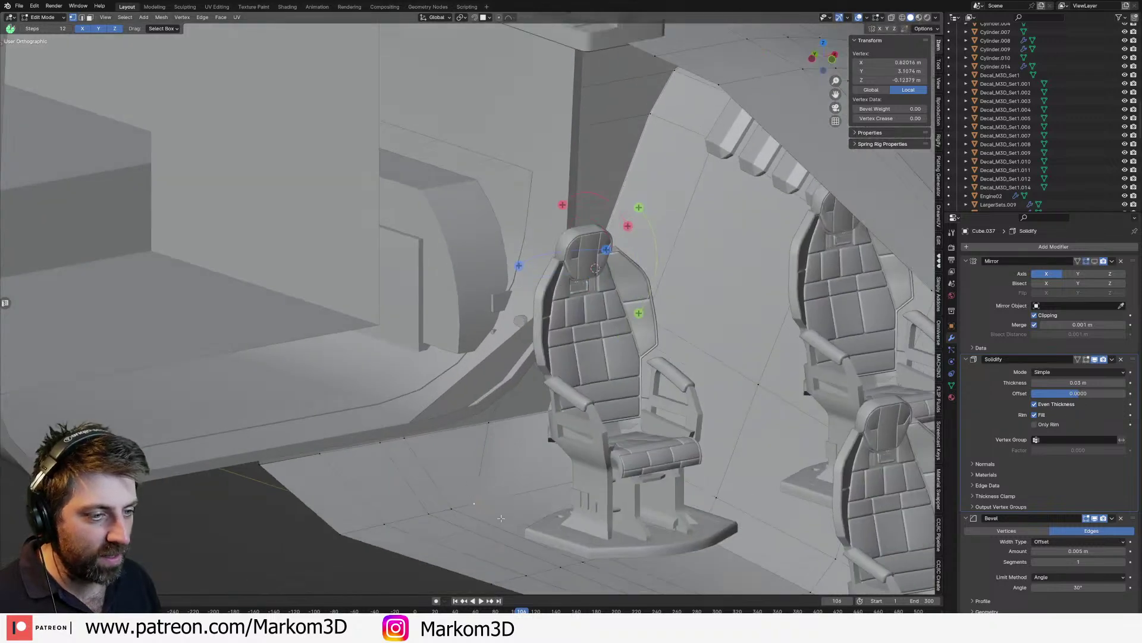
{"action": "key", "text": "g"}
{"action": "key", "text": "g"}
{"action": "left_click", "coordinate": [588, 498]}
Step: Slide the next two floor vertices toward the nose along their edges to about X 1.06 m and X 0.77 m
{"action": "middle_click_drag", "start_coordinate": [625, 476], "coordinate": [575, 481]}
{"action": "key", "text": "g"}
{"action": "key", "text": "g"}
{"action": "left_click", "coordinate": [646, 481]}
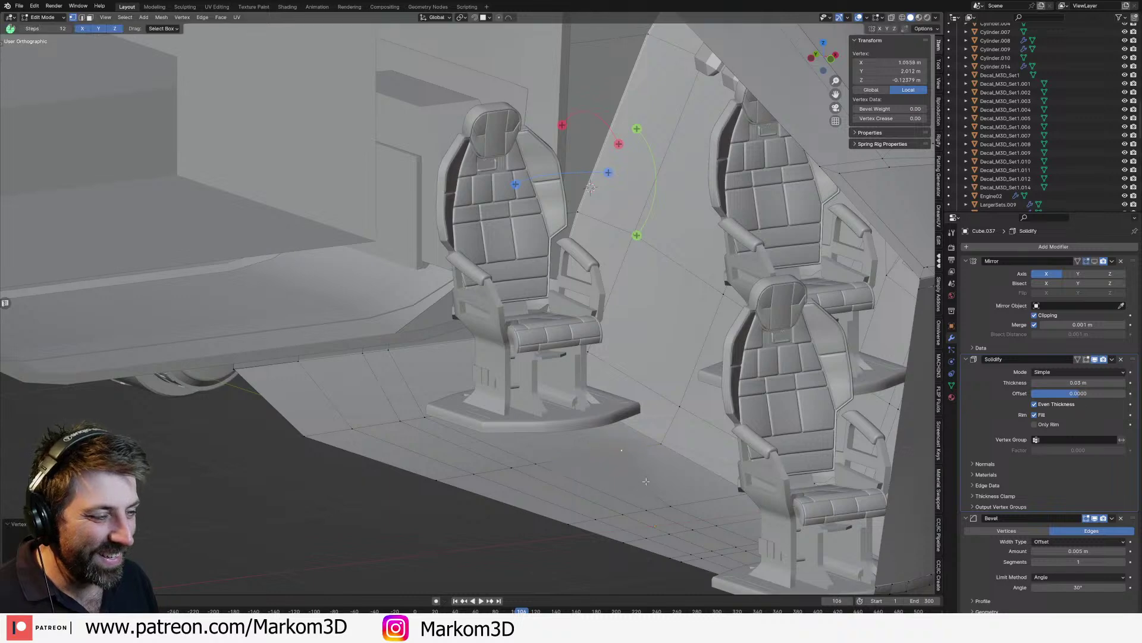
{"action": "key", "text": "g"}
{"action": "key", "text": "g"}
{"action": "left_click", "coordinate": [737, 506]}
{"action": "middle_click_drag", "start_coordinate": [539, 411], "coordinate": [581, 422], "text": "shift"}
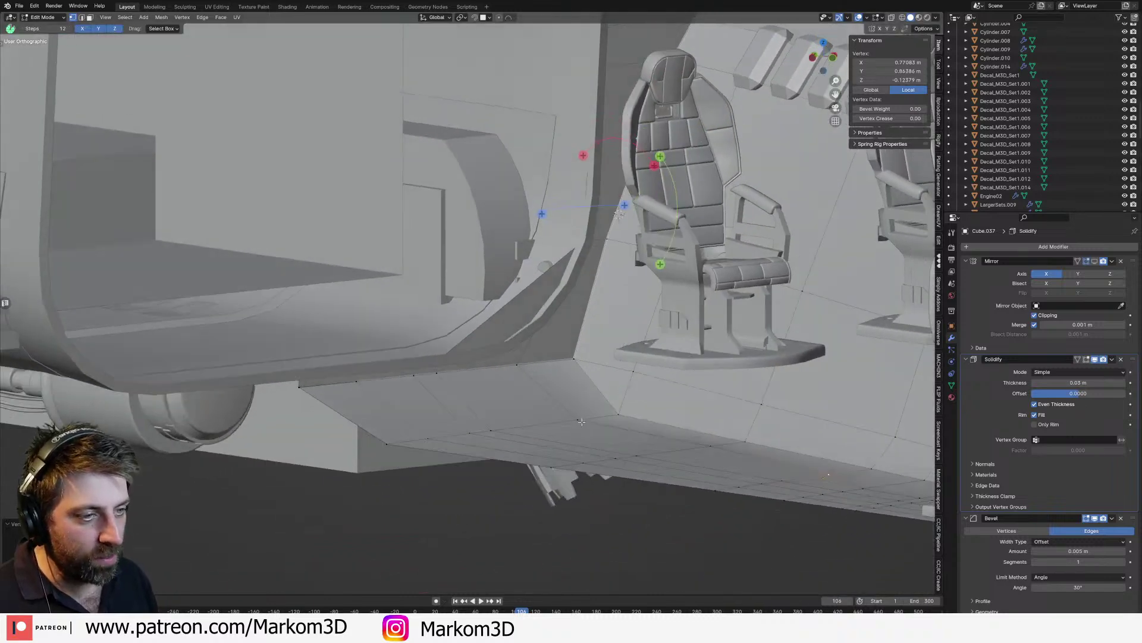
Step: Select the lower band's short vertical edge near the doorway corner and move it outward along X to about 1.13 m
{"action": "key", "text": "ctrl+l"}
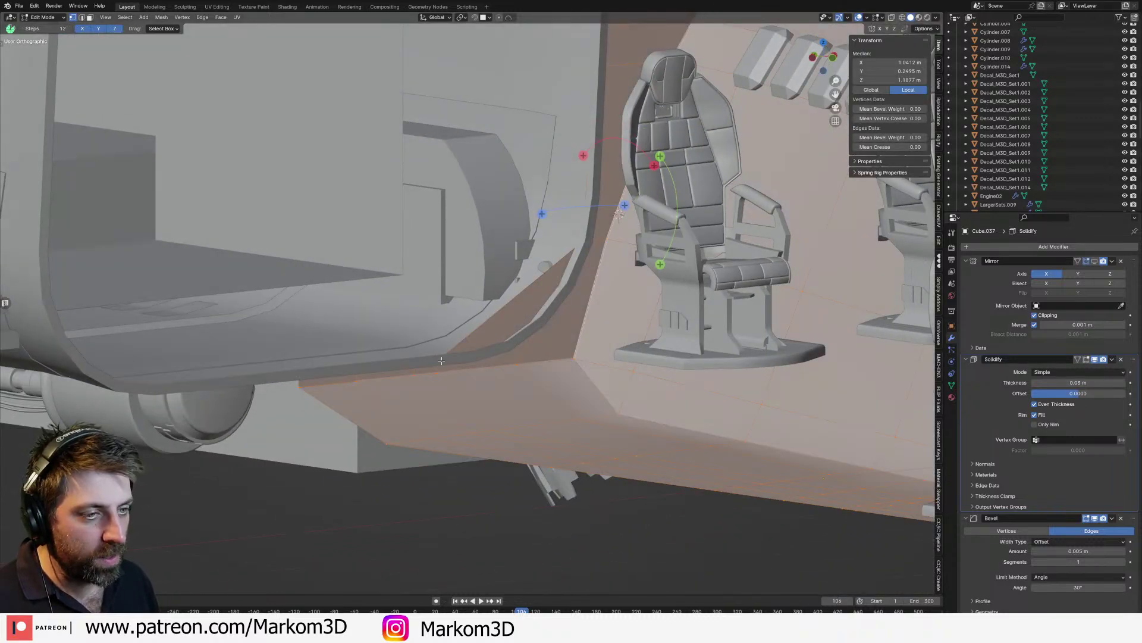
{"action": "left_click", "coordinate": [442, 363]}
{"action": "key", "text": "2"}
{"action": "left_click", "coordinate": [455, 375]}
{"action": "key", "text": "g"}
{"action": "key", "text": "g"}
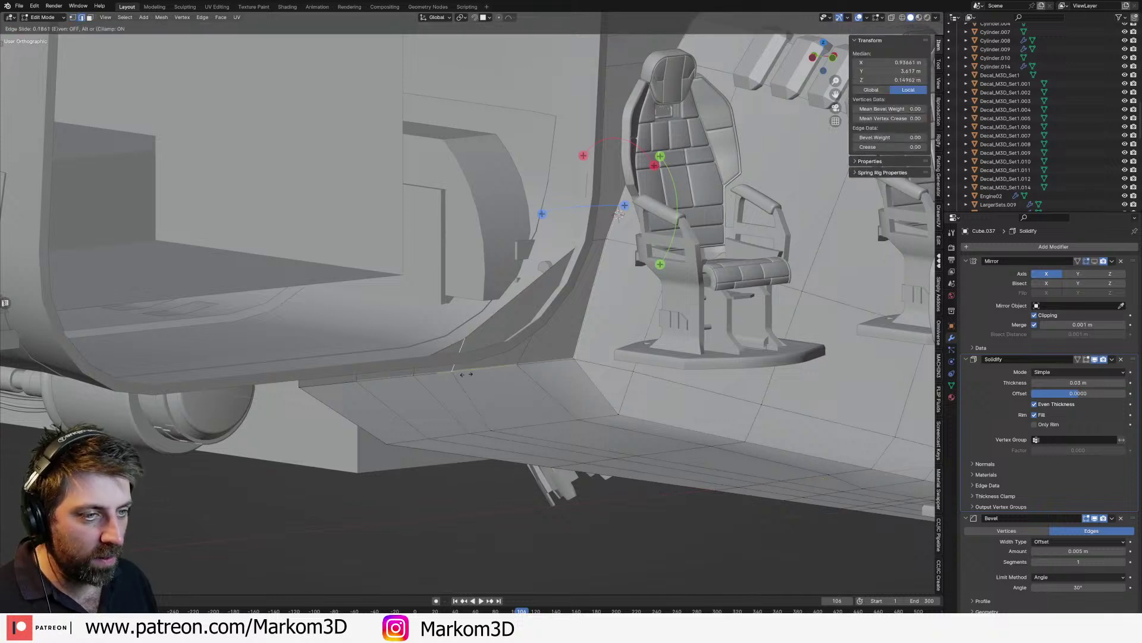
{"action": "left_click", "coordinate": [480, 372]}
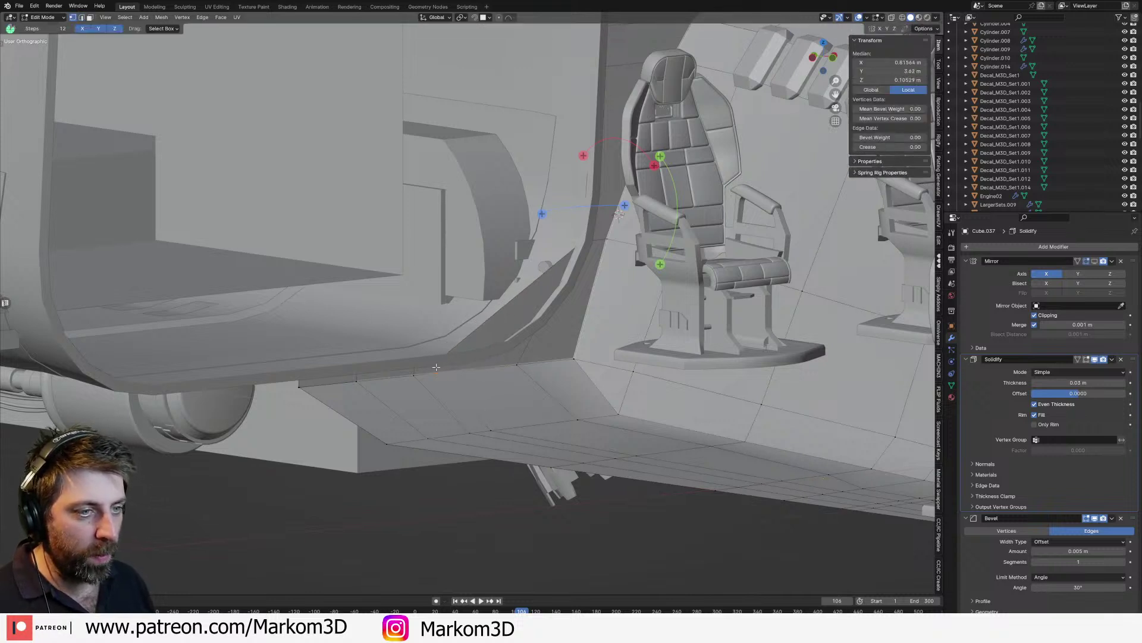
{"action": "key", "text": "g"}
{"action": "key", "text": "x"}
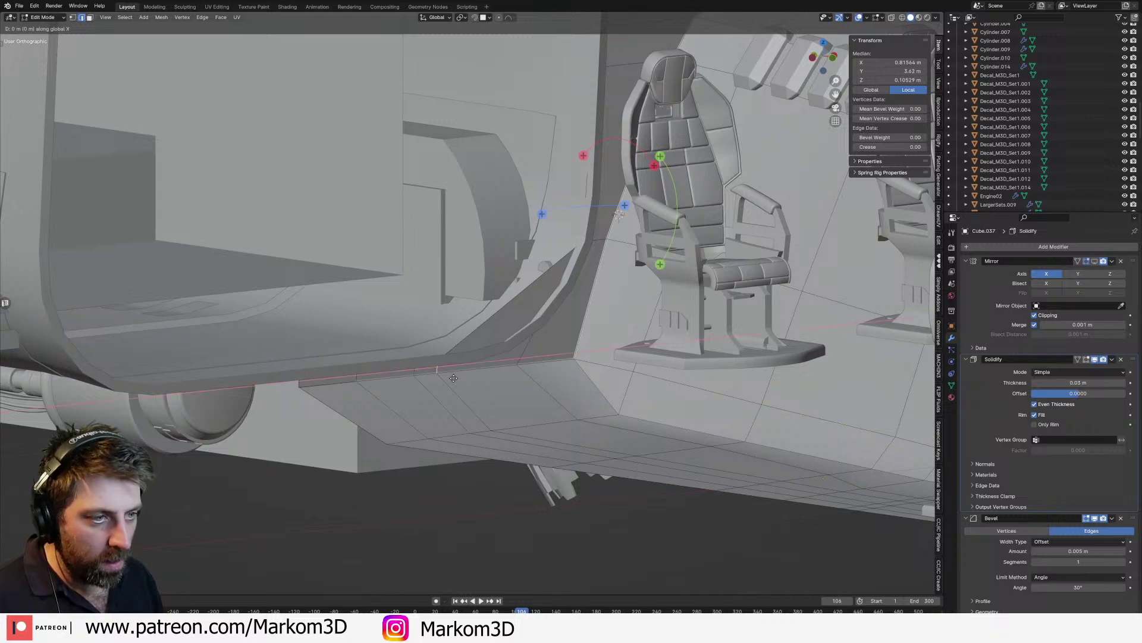
{"action": "left_click", "coordinate": [514, 369]}
{"action": "scroll", "coordinate": [513, 370], "scroll_direction": "down", "scroll_amount": 4}
{"action": "key", "text": "Tab"}
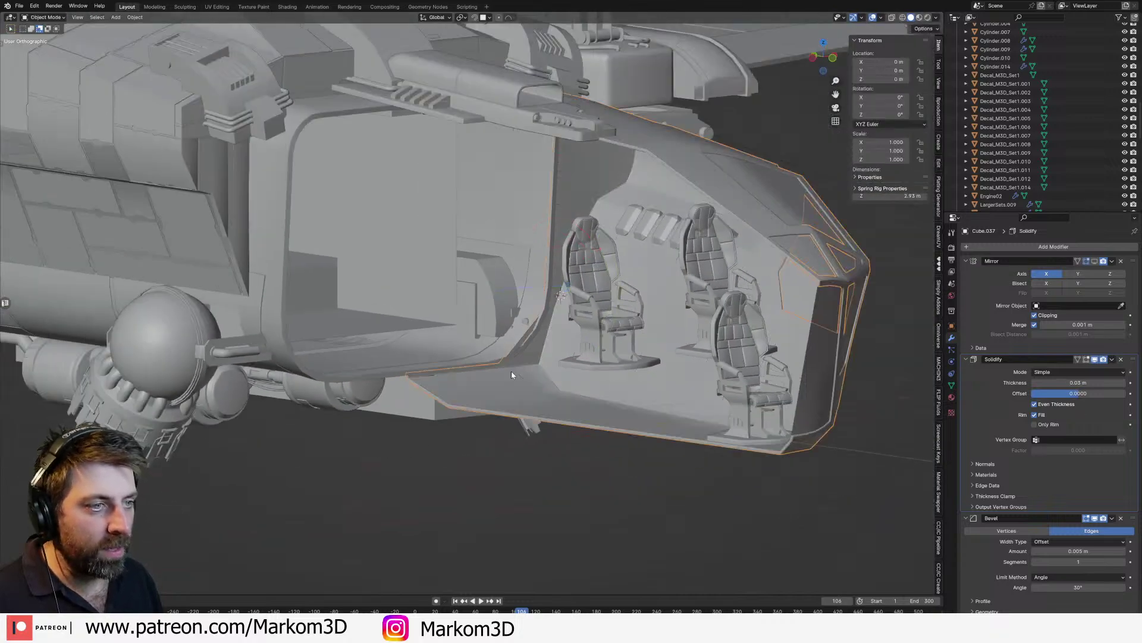
Step: Shift the lower band's short vertical edge back inward to about X 1.01 m, keeping its Y and Z position
{"action": "scroll", "coordinate": [557, 390], "scroll_direction": "up", "scroll_amount": 1}
{"action": "mouse_move", "coordinate": [511, 370]}
{"action": "middle_mouse_down"}
{"action": "mouse_move", "coordinate": [557, 390]}
{"action": "mouse_move", "coordinate": [507, 368]}
{"action": "middle_mouse_up"}
{"action": "scroll", "coordinate": [557, 390], "scroll_direction": "down", "scroll_amount": 1}
{"action": "scroll", "coordinate": [502, 363], "scroll_direction": "up", "scroll_amount": 3}
{"action": "key", "text": "Tab"}
{"action": "key", "text": "g"}
{"action": "key", "text": "y"}
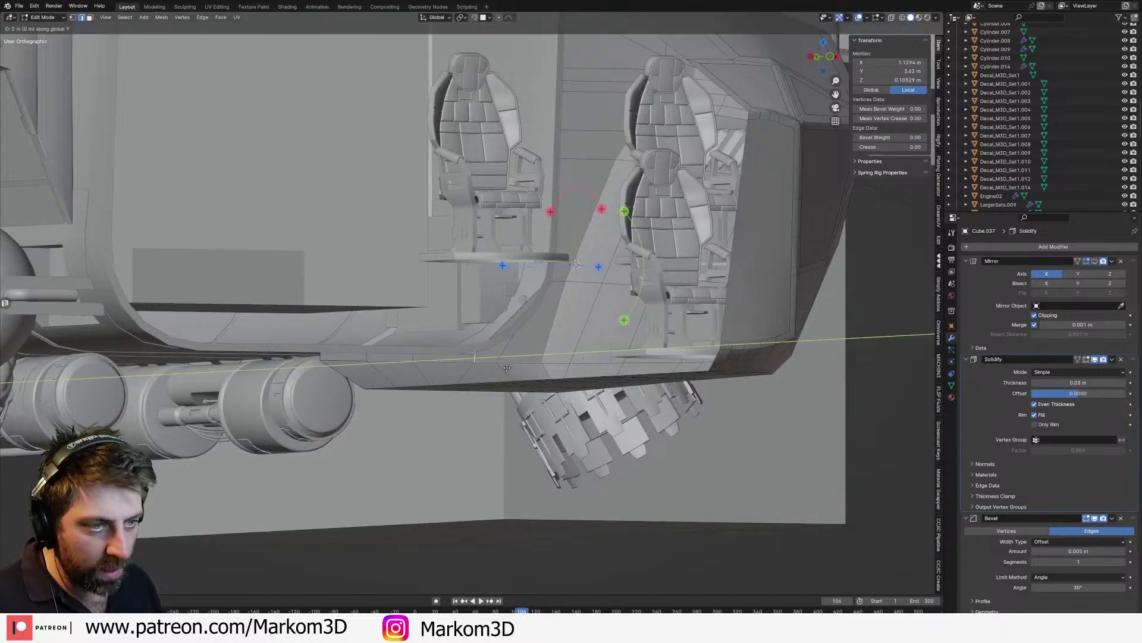
{"action": "right_click", "coordinate": [460, 377]}
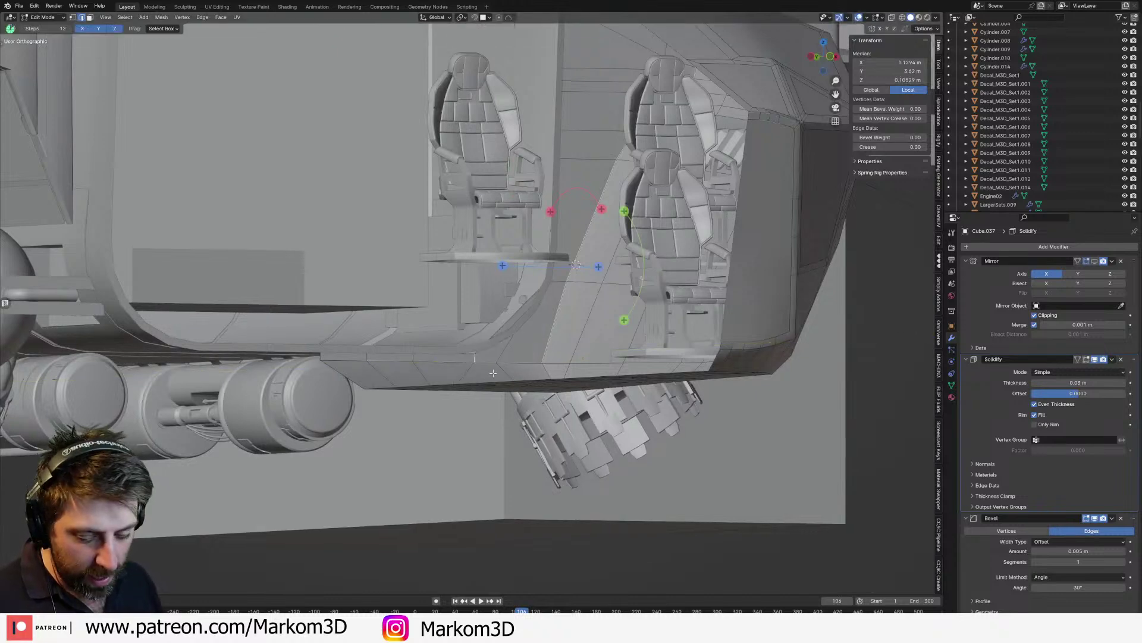
{"action": "key", "text": "g"}
{"action": "right_click", "coordinate": [600, 367]}
{"action": "key", "text": "Tab"}
Step: Examine the junction between the cockpit floor and the cargo bay doorway from above and below
{"action": "middle_click_drag", "start_coordinate": [600, 367], "coordinate": [594, 401]}
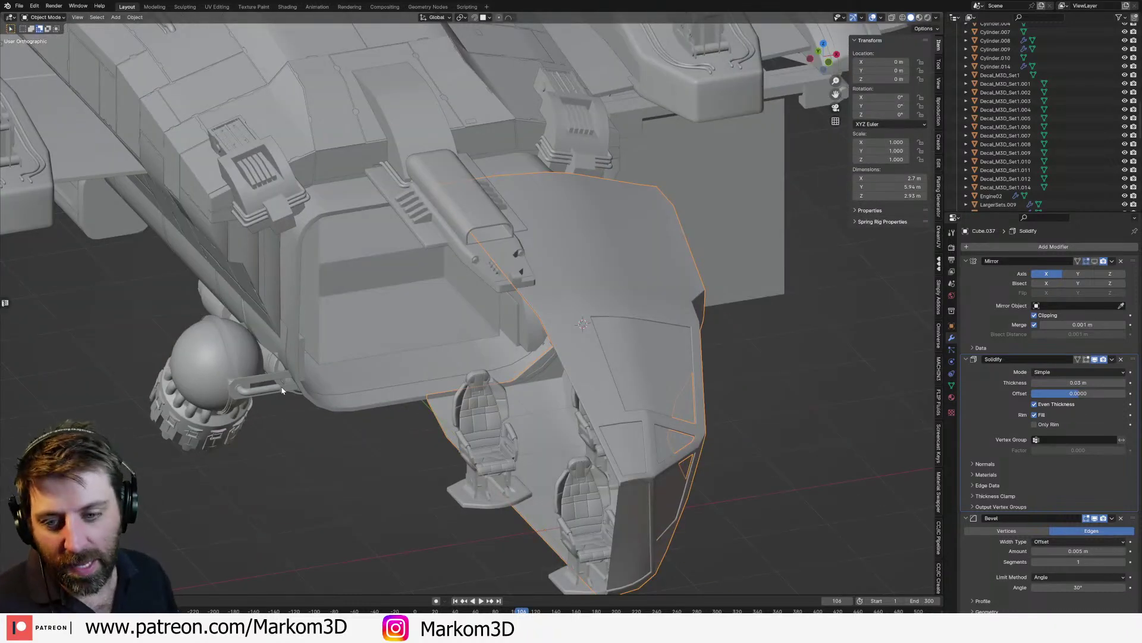
{"action": "scroll", "coordinate": [376, 335], "scroll_direction": "down", "scroll_amount": 4}
{"action": "scroll", "coordinate": [497, 391], "scroll_direction": "up", "scroll_amount": 2}
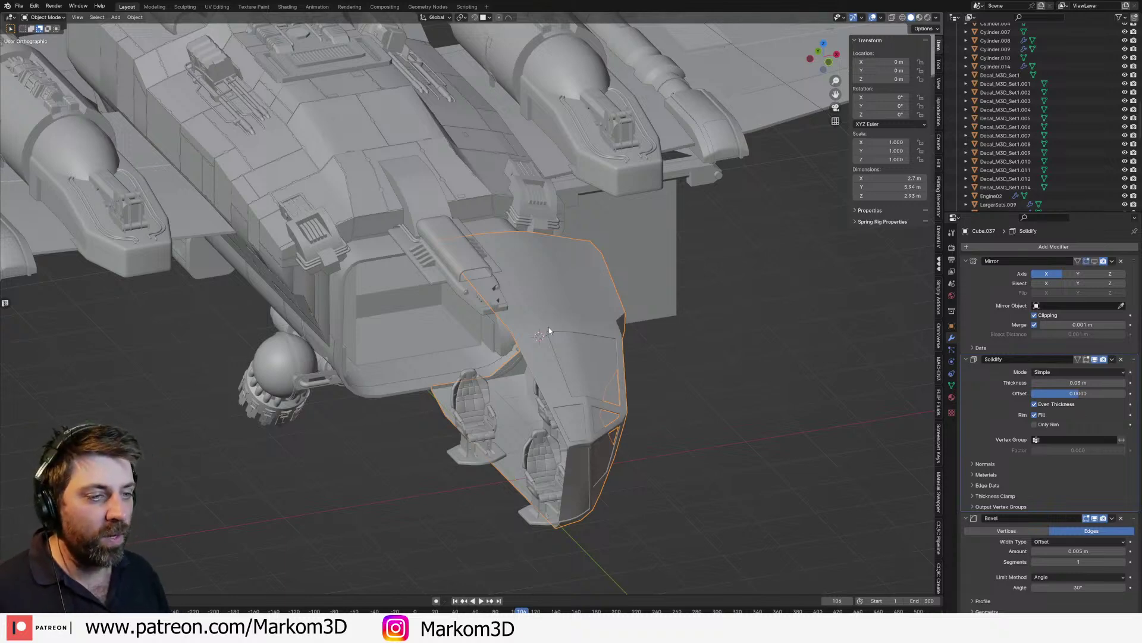
{"action": "middle_click_drag", "start_coordinate": [549, 331], "coordinate": [559, 338]}
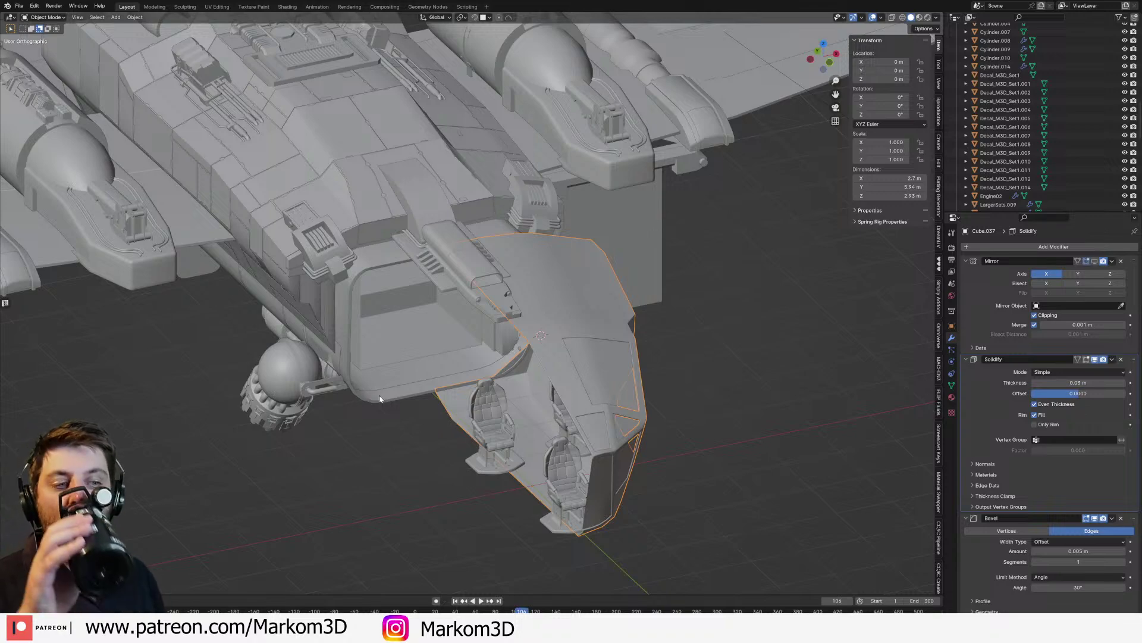
{"action": "scroll", "coordinate": [443, 390], "scroll_direction": "down", "scroll_amount": 2}
{"action": "middle_click_drag", "start_coordinate": [443, 391], "coordinate": [433, 360]}
{"action": "scroll", "coordinate": [474, 366], "scroll_direction": "up", "scroll_amount": 5}
{"action": "key", "text": "Tab"}
{"action": "scroll", "coordinate": [419, 357], "scroll_direction": "down", "scroll_amount": 4}
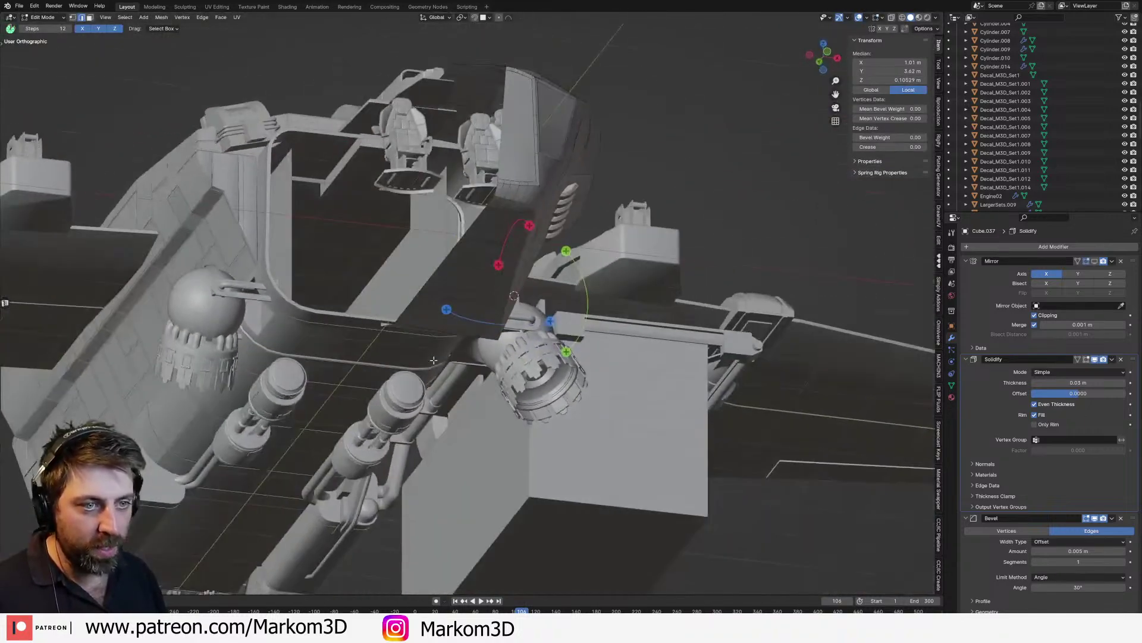
{"action": "left_click", "coordinate": [414, 305]}
{"action": "mouse_move", "coordinate": [415, 307]}
{"action": "middle_mouse_down"}
{"action": "mouse_move", "coordinate": [405, 335]}
{"action": "mouse_move", "coordinate": [424, 327]}
{"action": "mouse_move", "coordinate": [473, 373]}
{"action": "mouse_move", "coordinate": [541, 391]}
{"action": "mouse_move", "coordinate": [301, 295]}
{"action": "mouse_move", "coordinate": [331, 319]}
{"action": "mouse_move", "coordinate": [332, 308]}
{"action": "mouse_move", "coordinate": [422, 301]}
{"action": "mouse_move", "coordinate": [382, 214]}
{"action": "mouse_move", "coordinate": [375, 234]}
{"action": "mouse_move", "coordinate": [421, 387]}
{"action": "mouse_move", "coordinate": [394, 357]}
{"action": "mouse_move", "coordinate": [351, 362]}
{"action": "mouse_move", "coordinate": [263, 316]}
{"action": "mouse_move", "coordinate": [451, 387]}
{"action": "mouse_move", "coordinate": [454, 424]}
{"action": "middle_mouse_up"}
{"action": "key", "text": "Tab"}
Step: Open the cargo bay interior's mesh for editing, show it in wireframe and select all of its geometry
{"action": "left_click", "coordinate": [327, 323]}
{"action": "key", "text": "Tab"}
{"action": "key", "text": "z"}
{"action": "left_click", "coordinate": [333, 201]}
{"action": "key", "text": "a"}
{"action": "scroll", "coordinate": [375, 234], "scroll_direction": "down", "scroll_amount": 1}
{"action": "scroll", "coordinate": [421, 386], "scroll_direction": "down", "scroll_amount": 2}
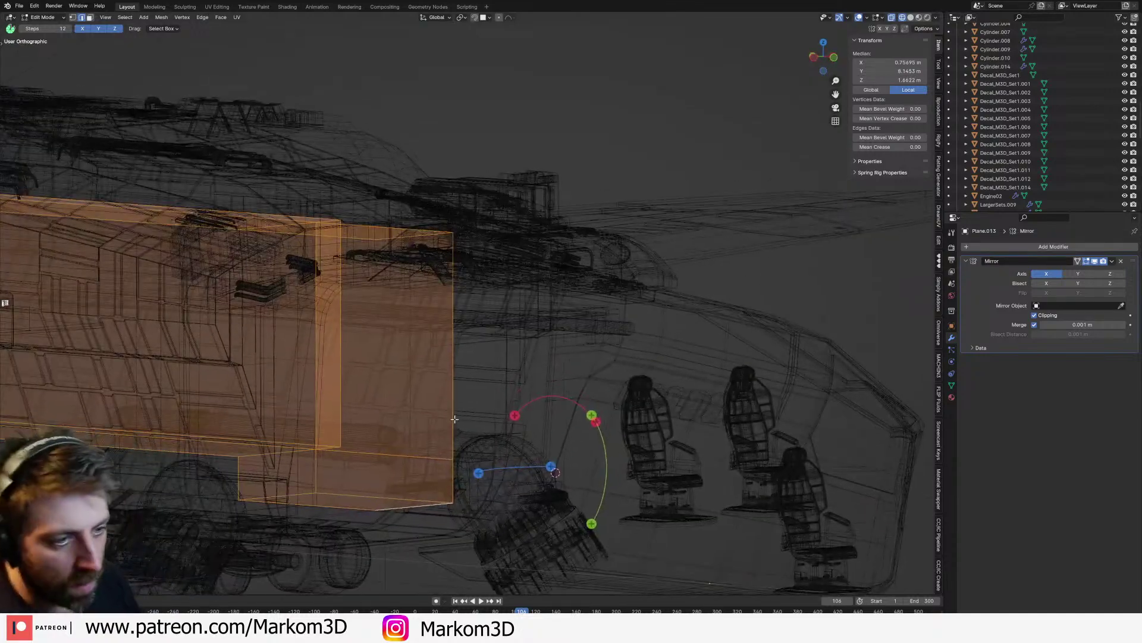
Step: Return to solid view and extrude the cargo bay floor's front edge down along Z to about 0.26 m
{"action": "scroll", "coordinate": [444, 337], "scroll_direction": "down", "scroll_amount": 3}
{"action": "mouse_move", "coordinate": [443, 337]}
{"action": "middle_mouse_down"}
{"action": "mouse_move", "coordinate": [438, 395]}
{"action": "mouse_move", "coordinate": [452, 418]}
{"action": "mouse_move", "coordinate": [424, 416]}
{"action": "middle_mouse_up"}
{"action": "key", "text": "z"}
{"action": "left_click", "coordinate": [460, 418]}
{"action": "key", "text": "g"}
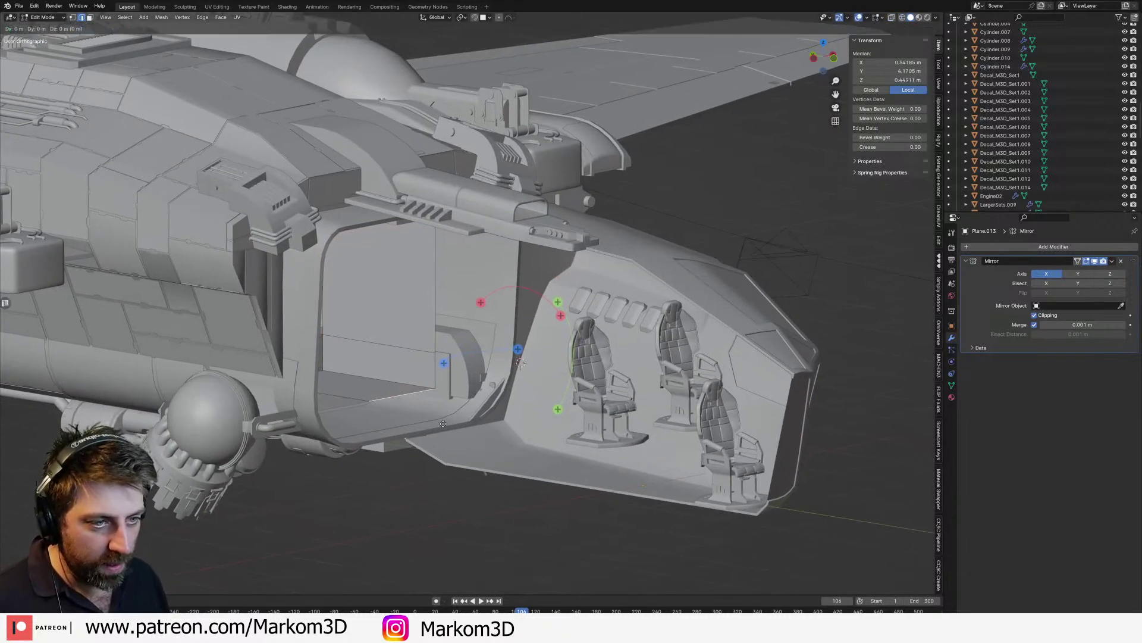
{"action": "key", "text": "z"}
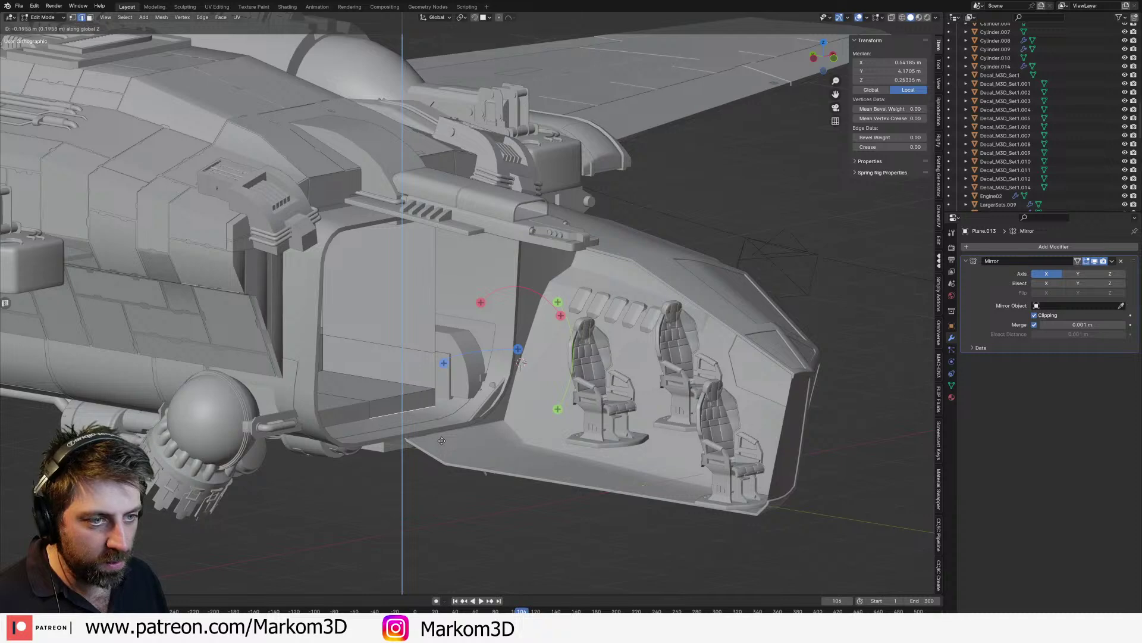
{"action": "left_click", "coordinate": [442, 440]}
Step: Extrude the lowered edge forward along Y to about -1.21 m as a cockpit floor plane
{"action": "key", "text": "g"}
{"action": "key", "text": "y"}
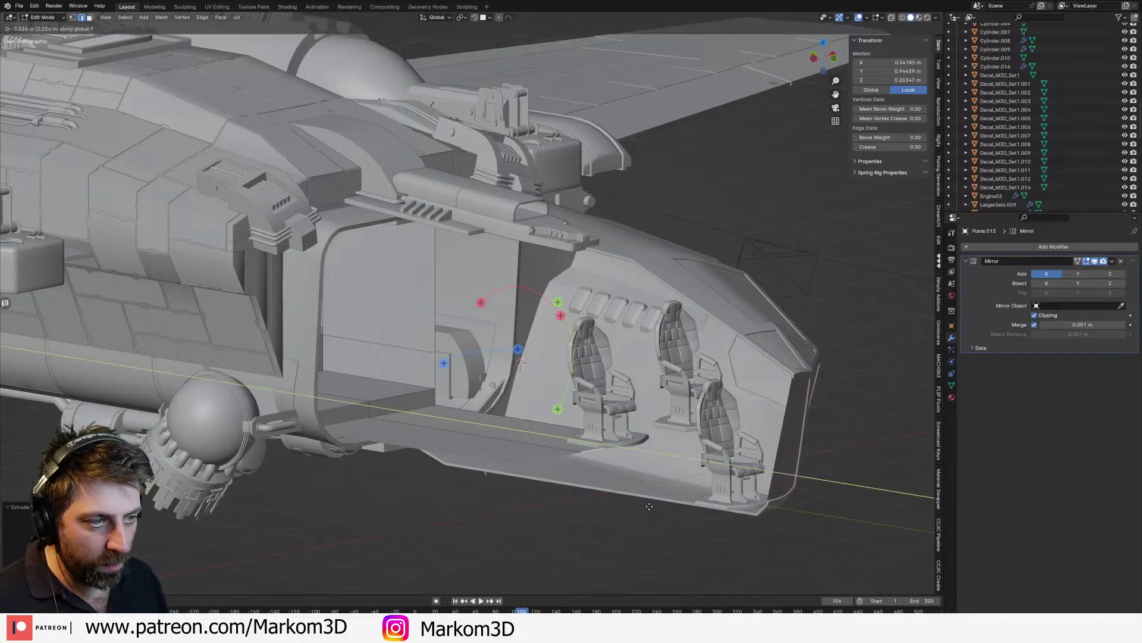
{"action": "left_click", "coordinate": [788, 536]}
Step: Add a loop cut across the new floor plane near the cargo bay doorway, at about Y 3.67 m
{"action": "middle_click_drag", "start_coordinate": [789, 537], "coordinate": [514, 367]}
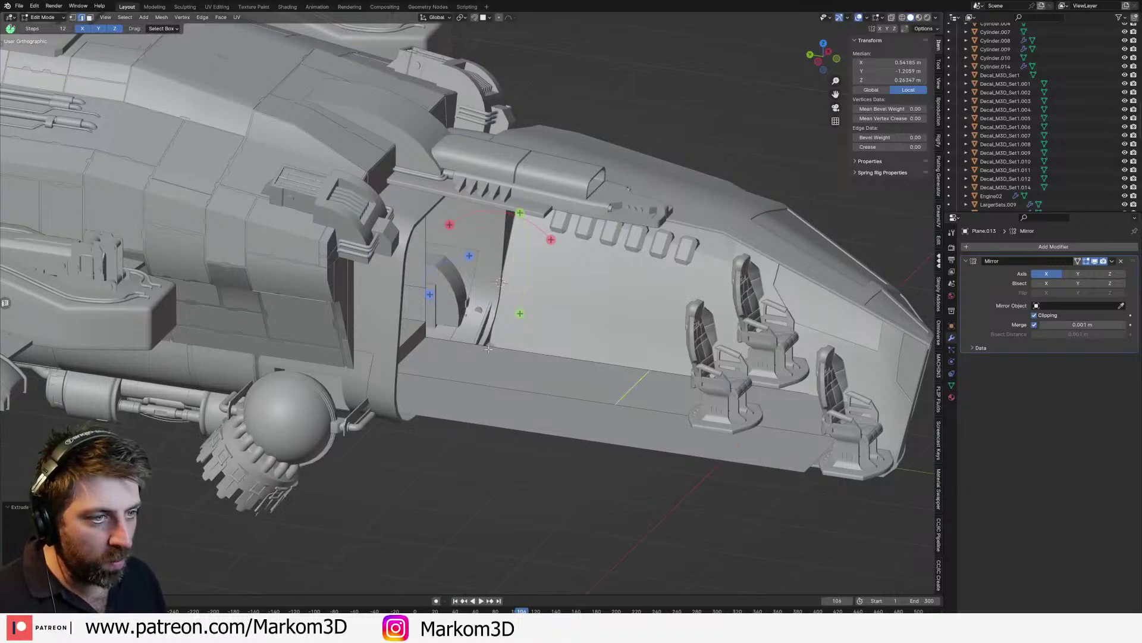
{"action": "key", "text": "g"}
{"action": "key", "text": "g"}
{"action": "left_click", "coordinate": [305, 327]}
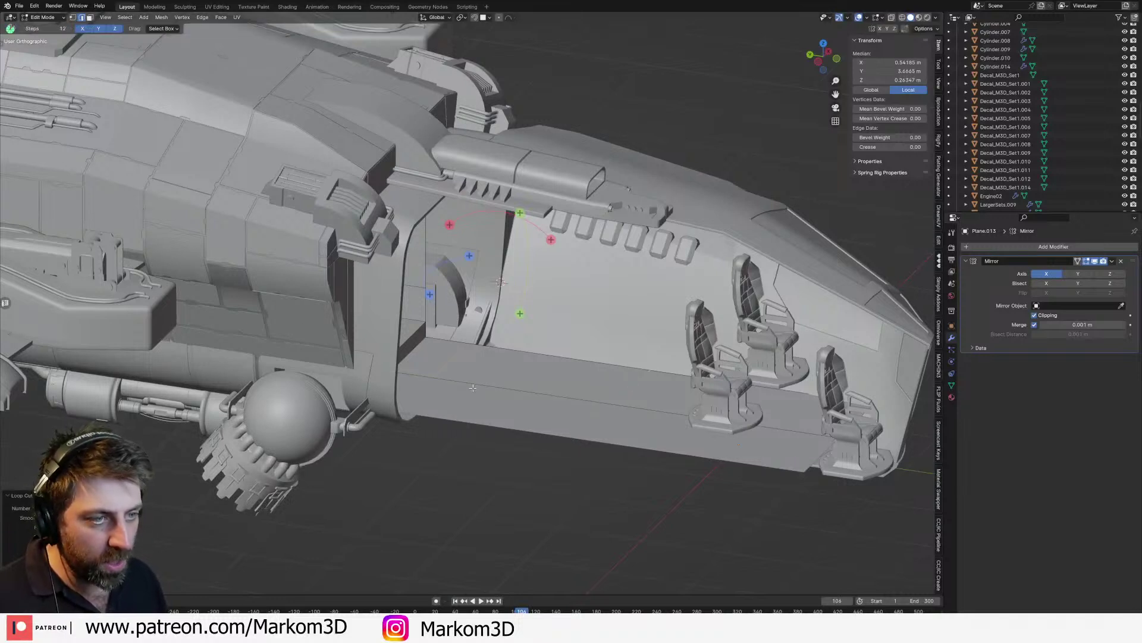
Step: Separate the floor section in front of the new cut into its own object and open that object for editing
{"action": "left_click", "coordinate": [523, 388]}
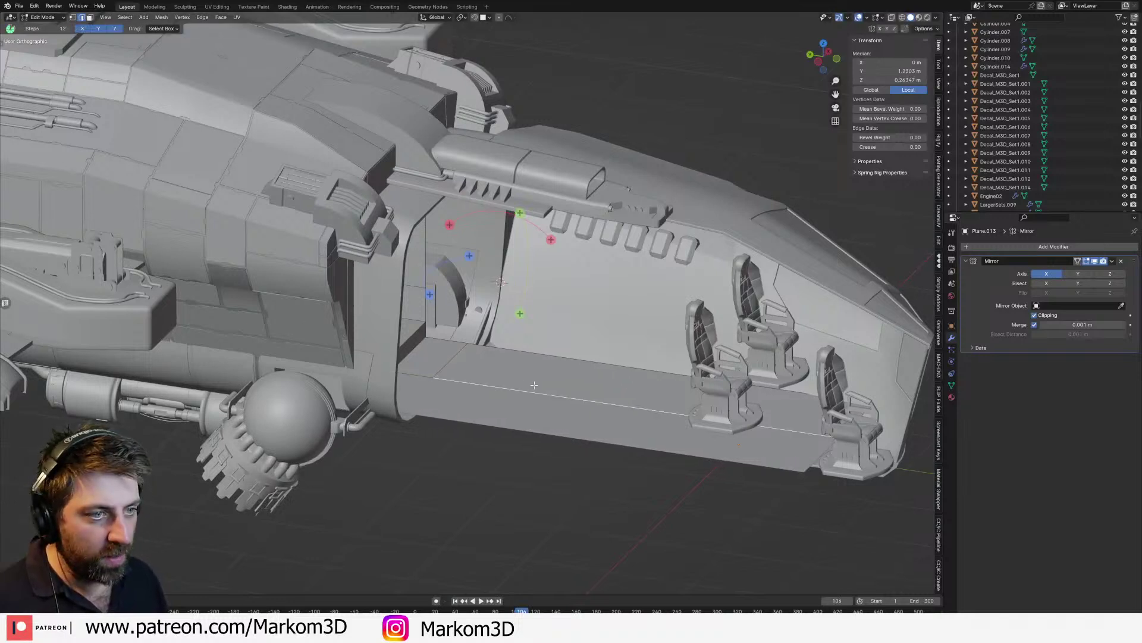
{"action": "key", "text": "l"}
{"action": "key", "text": "p"}
{"action": "left_click", "coordinate": [569, 376]}
{"action": "key", "text": "Tab"}
{"action": "left_click", "coordinate": [570, 377]}
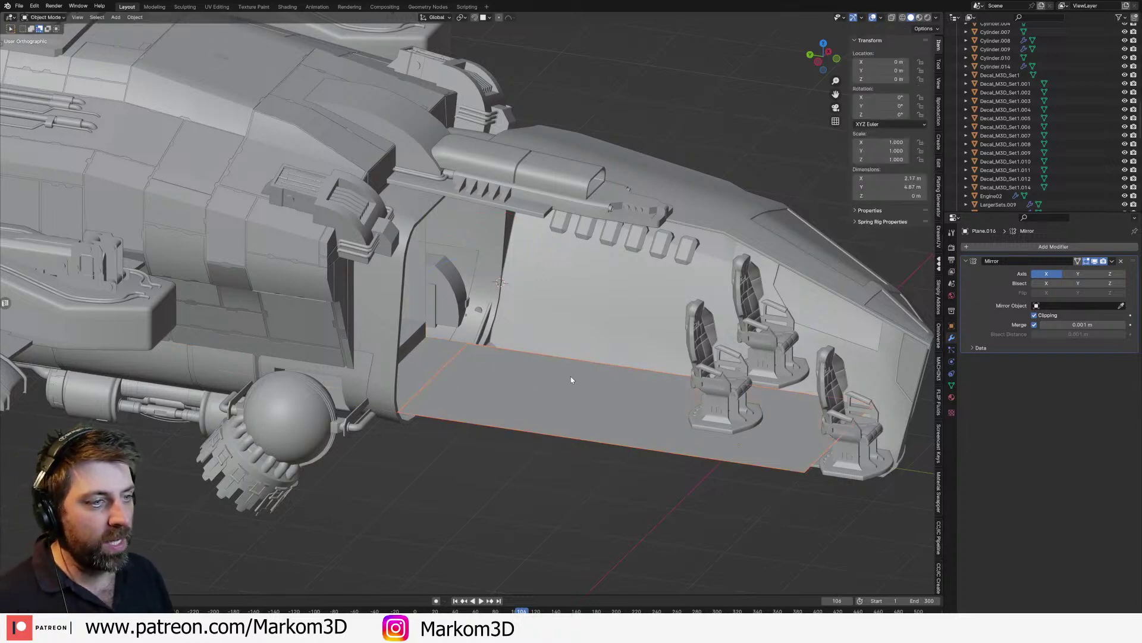
{"action": "key", "text": "Tab"}
Step: Move the separated floor's front edge back along Y to about 1.01 m, behind the seats
{"action": "middle_click_drag", "start_coordinate": [570, 377], "coordinate": [536, 353]}
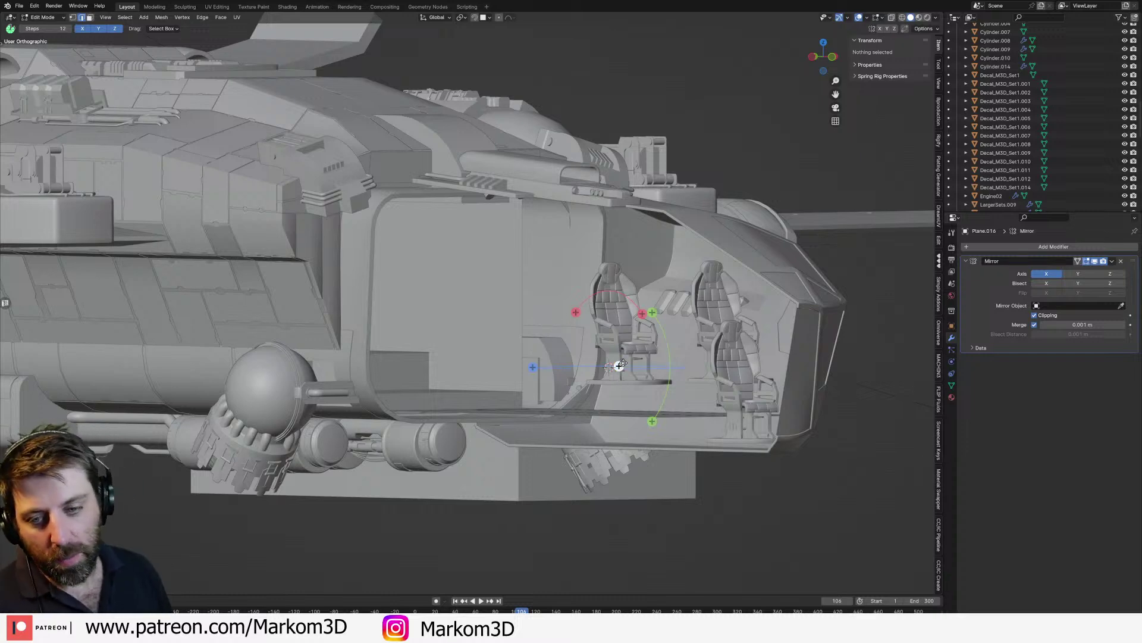
{"action": "middle_click_drag", "start_coordinate": [621, 365], "coordinate": [576, 366]}
{"action": "left_click", "coordinate": [576, 366]}
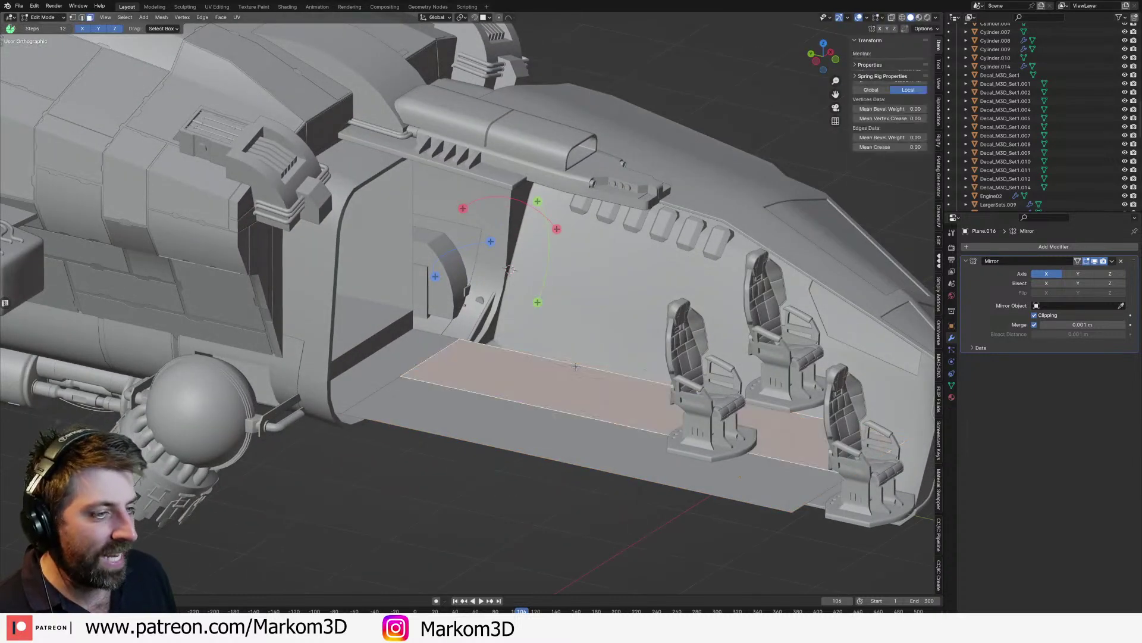
{"action": "middle_click_drag", "start_coordinate": [668, 381], "coordinate": [735, 435], "text": "shift"}
{"action": "left_click", "coordinate": [652, 374]}
{"action": "left_click", "coordinate": [786, 419]}
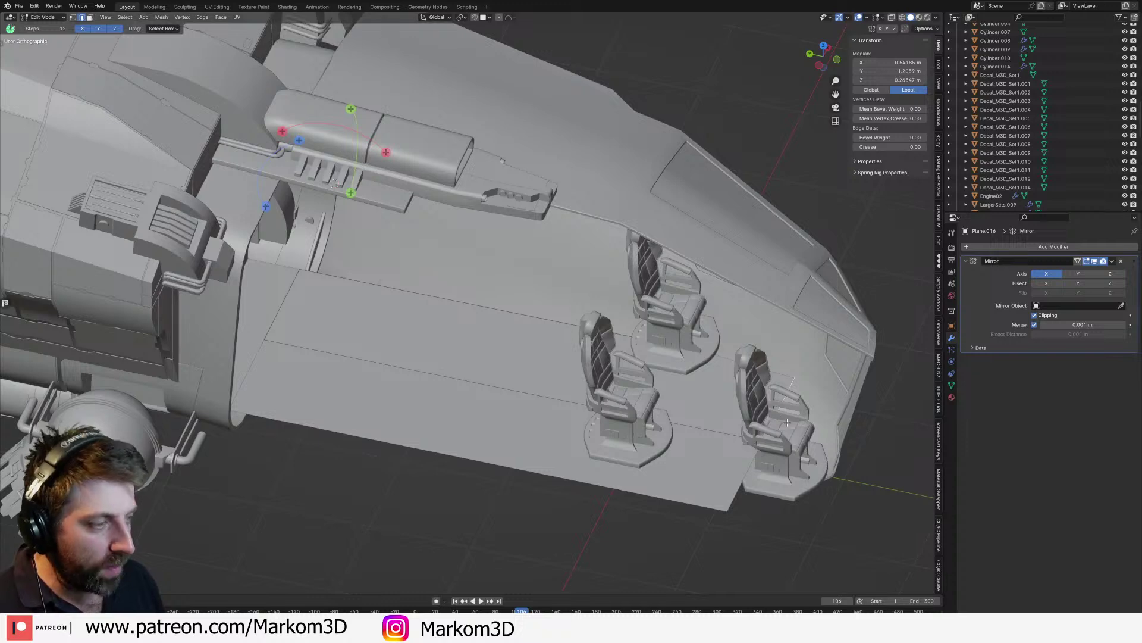
{"action": "key", "text": "g"}
{"action": "key", "text": "y"}
{"action": "left_click", "coordinate": [541, 355]}
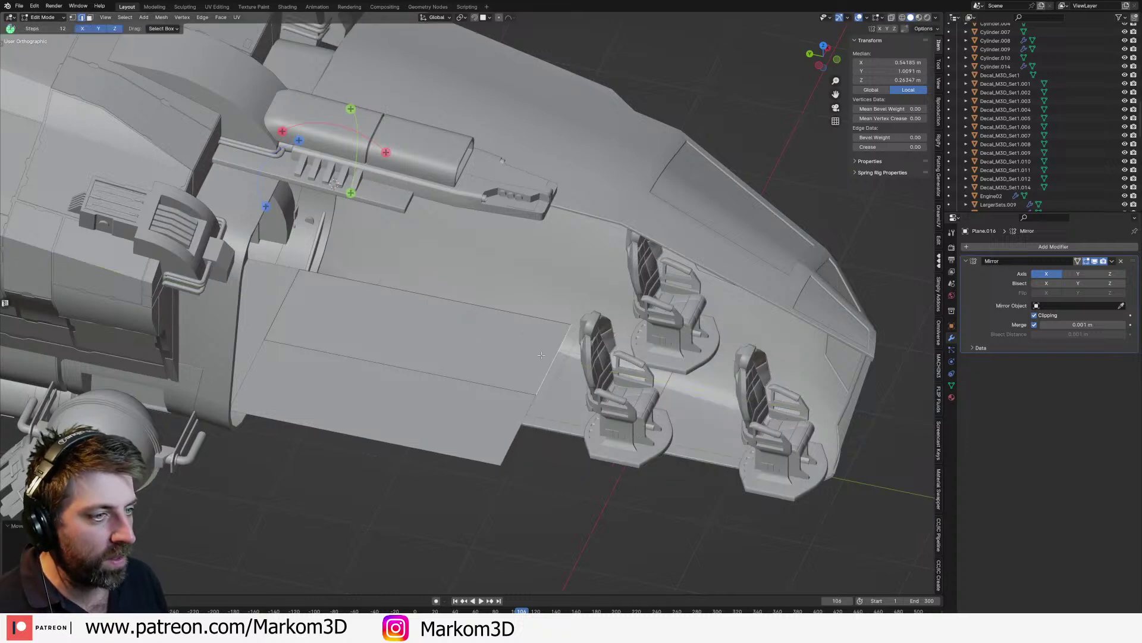
Step: Extrude the floor's long outer edge up along Z to about 2.12 m to form a side wall
{"action": "middle_click_drag", "start_coordinate": [527, 319], "coordinate": [506, 299]}
{"action": "left_click", "coordinate": [483, 343]}
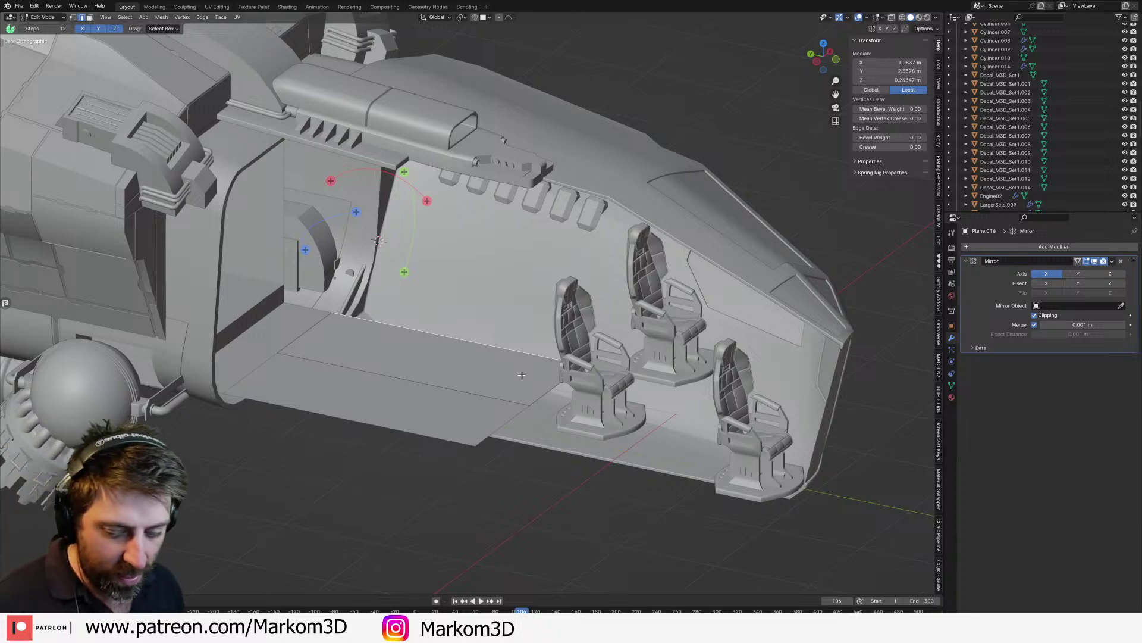
{"action": "key", "text": "g"}
{"action": "key", "text": "z"}
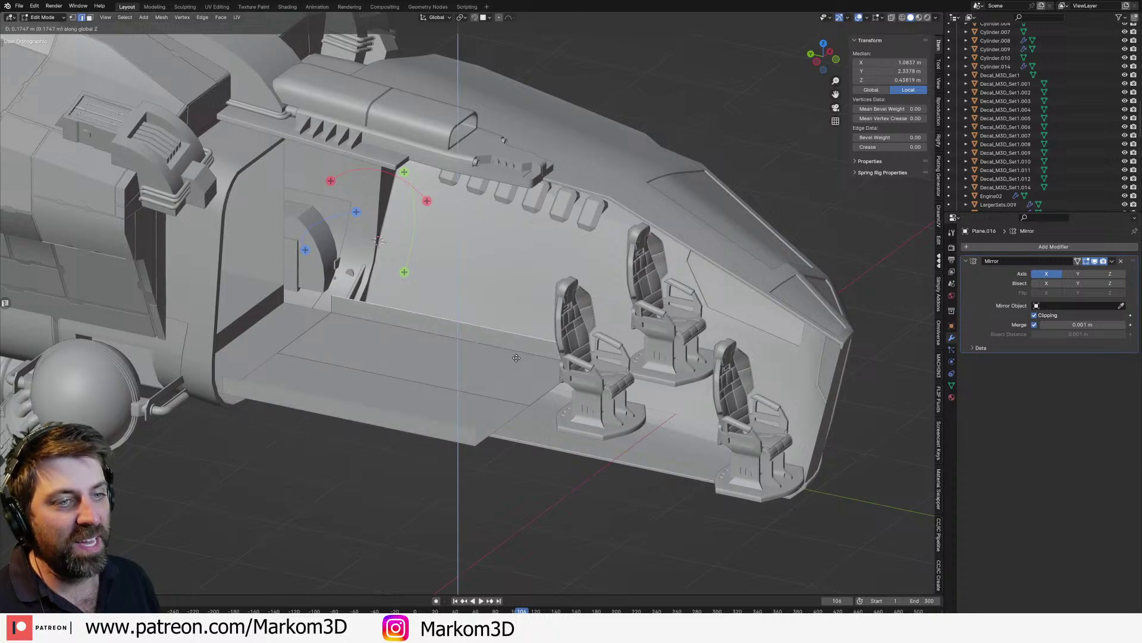
{"action": "left_click", "coordinate": [494, 190]}
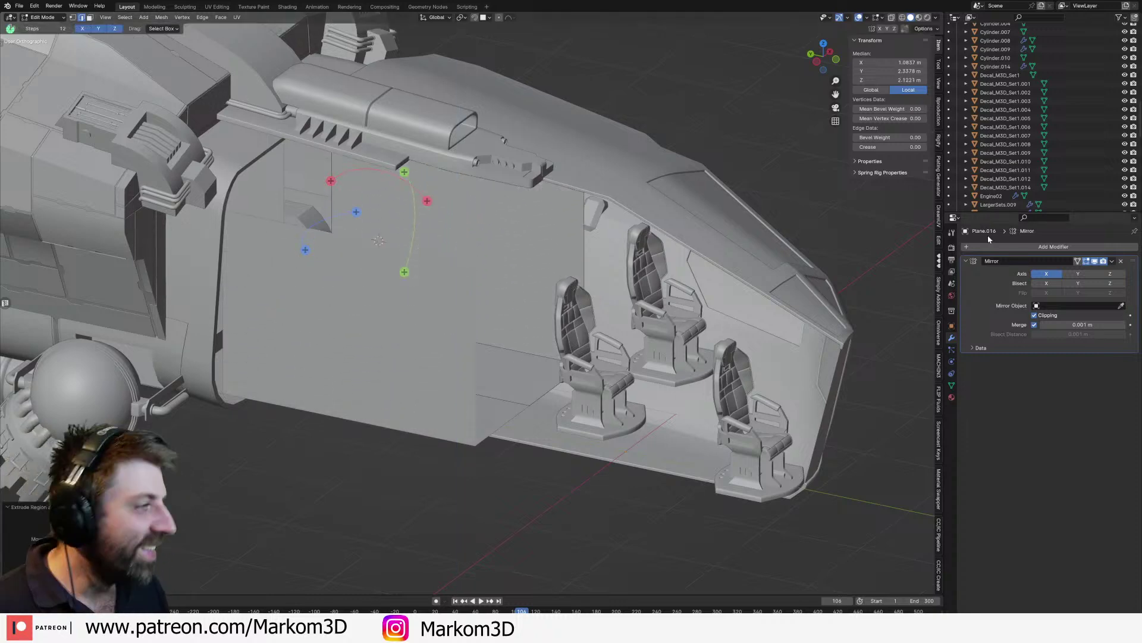
Step: Hide the mirrored half, switch to wireframe and extrude the side wall face outward to about X 1.46 m
{"action": "left_click", "coordinate": [1095, 261]}
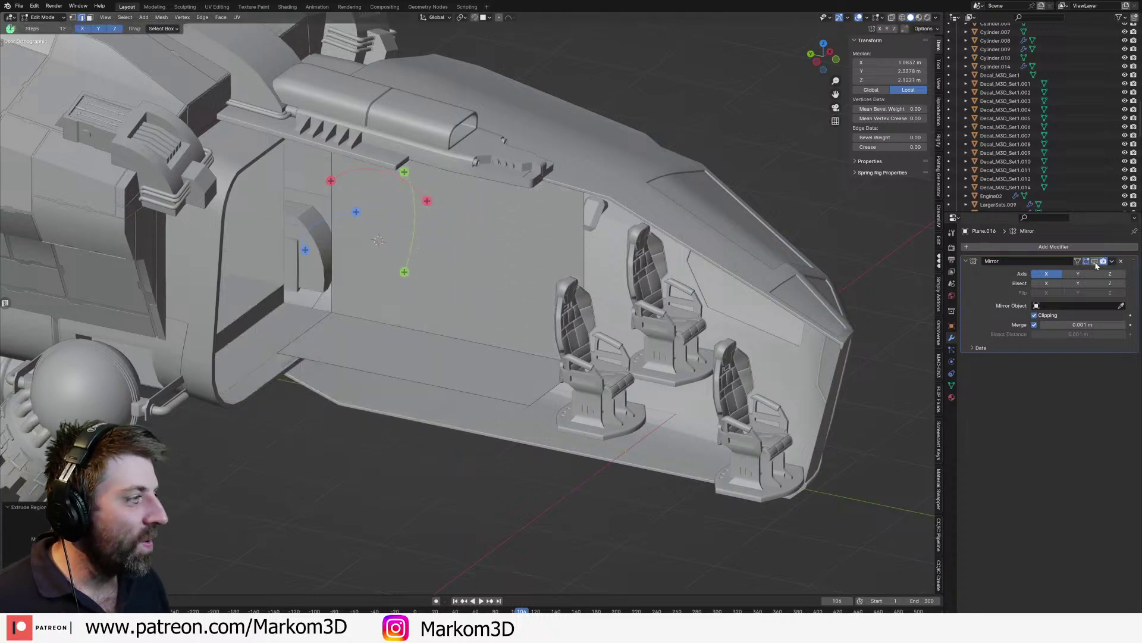
{"action": "mouse_move", "coordinate": [527, 331]}
{"action": "middle_mouse_down"}
{"action": "mouse_move", "coordinate": [487, 296]}
{"action": "mouse_move", "coordinate": [513, 284]}
{"action": "mouse_move", "coordinate": [638, 397]}
{"action": "middle_mouse_up"}
{"action": "key", "text": "z"}
{"action": "left_click", "coordinate": [567, 396]}
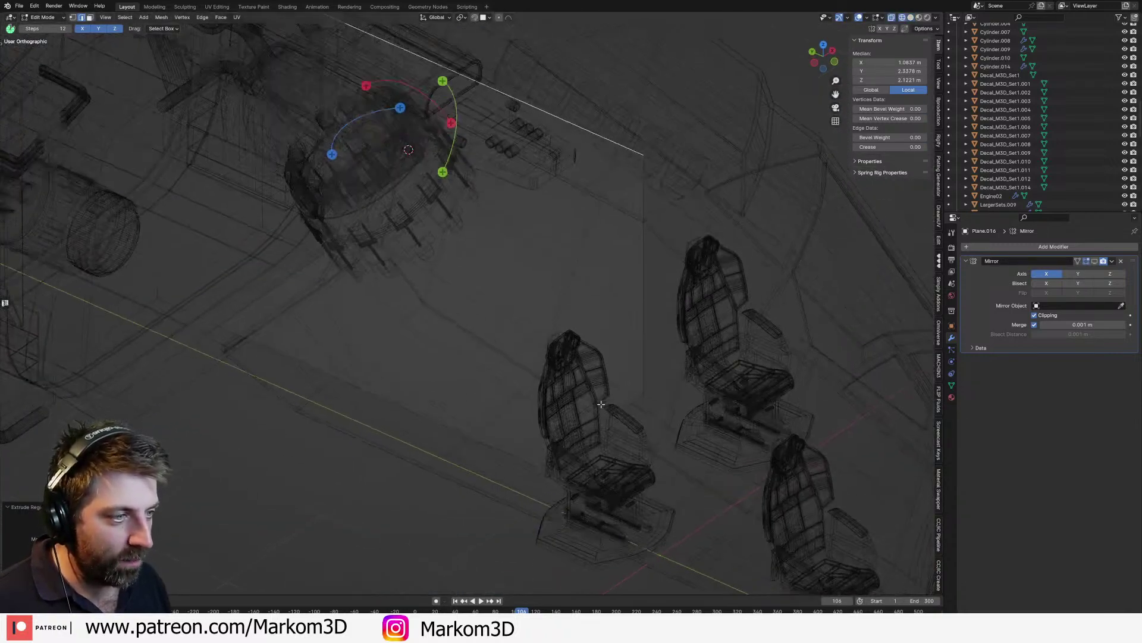
{"action": "left_click", "coordinate": [484, 200]}
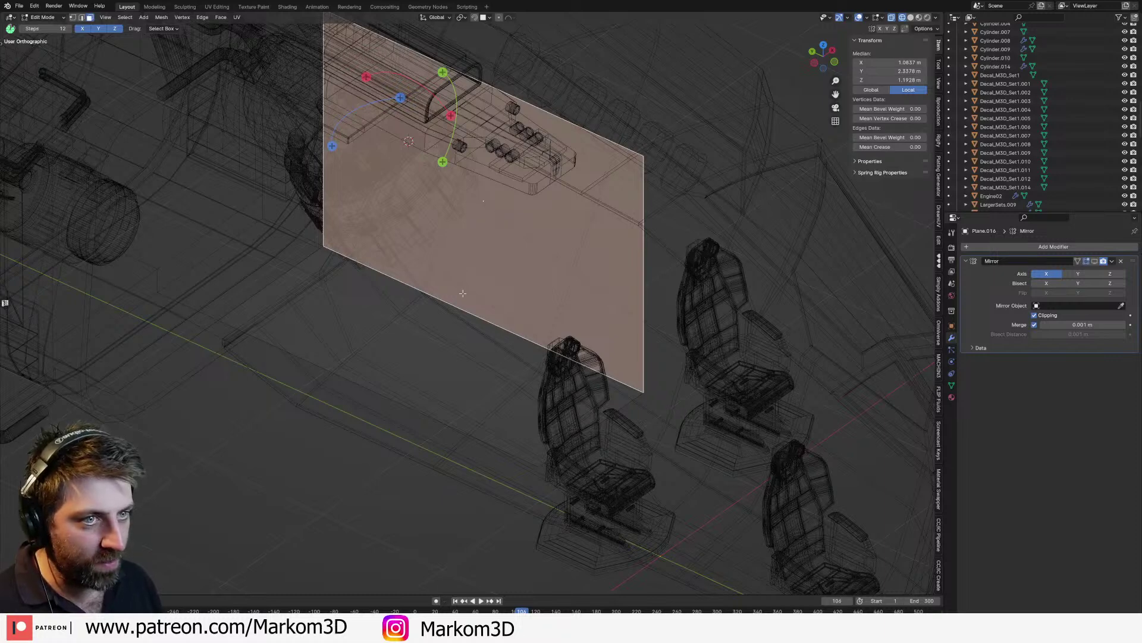
{"action": "key", "text": "e"}
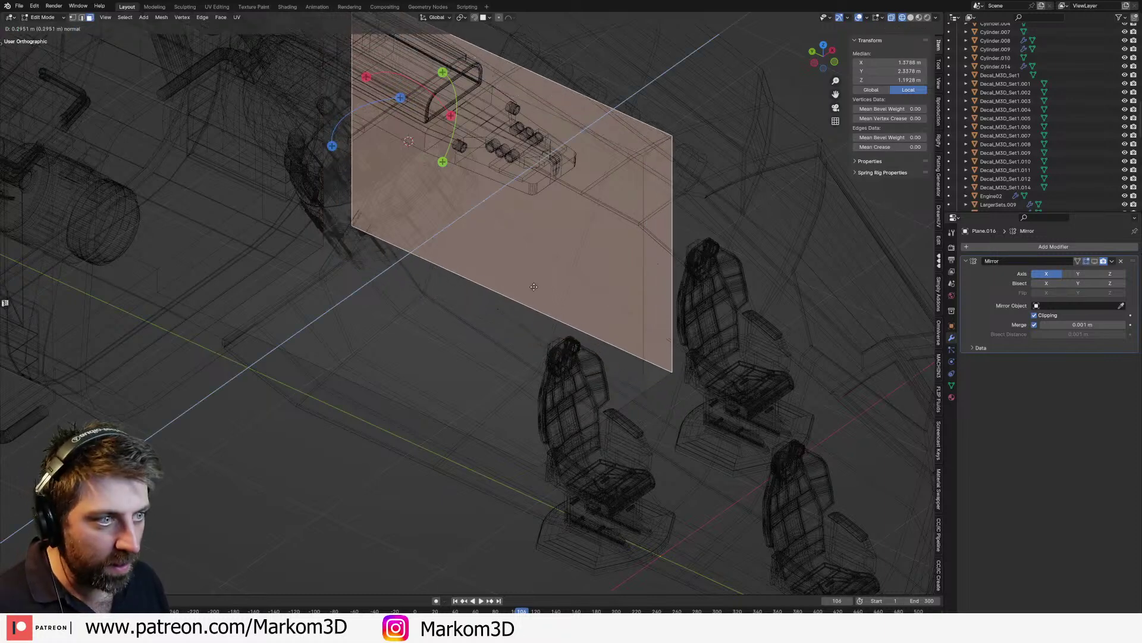
{"action": "left_click", "coordinate": [648, 366]}
Step: Delete the front, top and rear faces of the extruded wall volume and return to solid view
{"action": "left_click", "coordinate": [664, 259]}
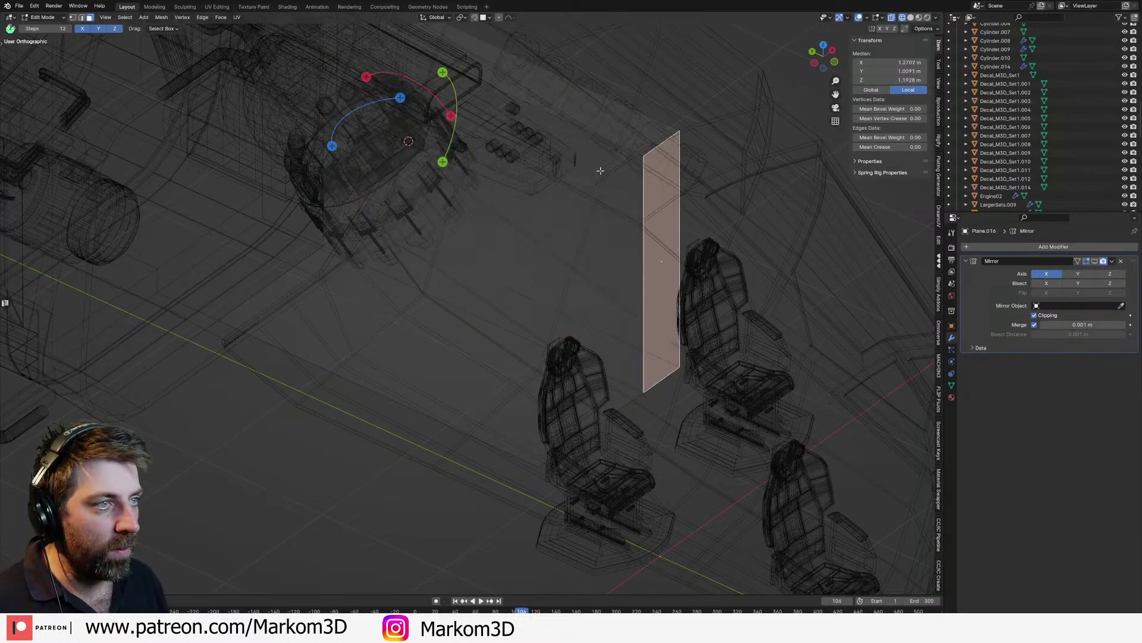
{"action": "middle_click_drag", "start_coordinate": [477, 65], "coordinate": [521, 193], "text": "shift"}
{"action": "left_click", "coordinate": [652, 241], "text": "shift"}
{"action": "middle_click_drag", "start_coordinate": [652, 240], "coordinate": [573, 309]}
{"action": "left_click", "coordinate": [574, 309], "text": "shift"}
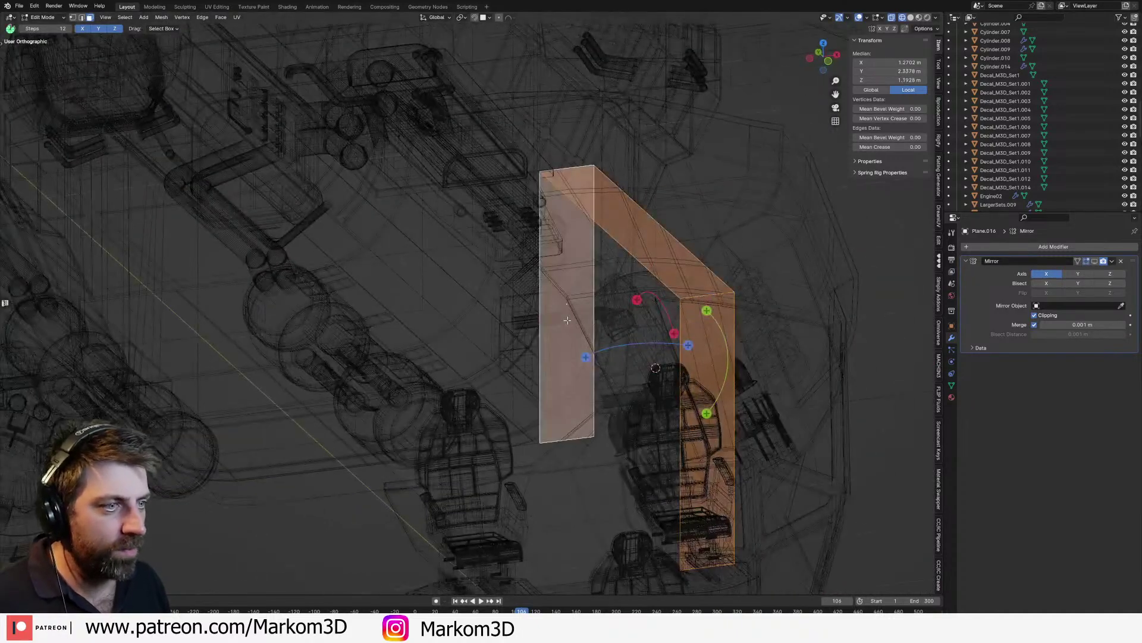
{"action": "key", "text": "x"}
{"action": "left_click", "coordinate": [568, 342]}
{"action": "key", "text": "z"}
{"action": "left_click", "coordinate": [632, 343]}
Step: Move the front edges of the floor and side wall back along Y to about 2.35 m
{"action": "mouse_move", "coordinate": [632, 342]}
{"action": "middle_mouse_down"}
{"action": "mouse_move", "coordinate": [662, 368]}
{"action": "mouse_move", "coordinate": [683, 368]}
{"action": "middle_mouse_up"}
{"action": "scroll", "coordinate": [661, 368], "scroll_direction": "down", "scroll_amount": 2}
{"action": "middle_click_drag", "start_coordinate": [538, 338], "coordinate": [637, 374]}
{"action": "key", "text": "2"}
{"action": "left_click", "coordinate": [643, 373]}
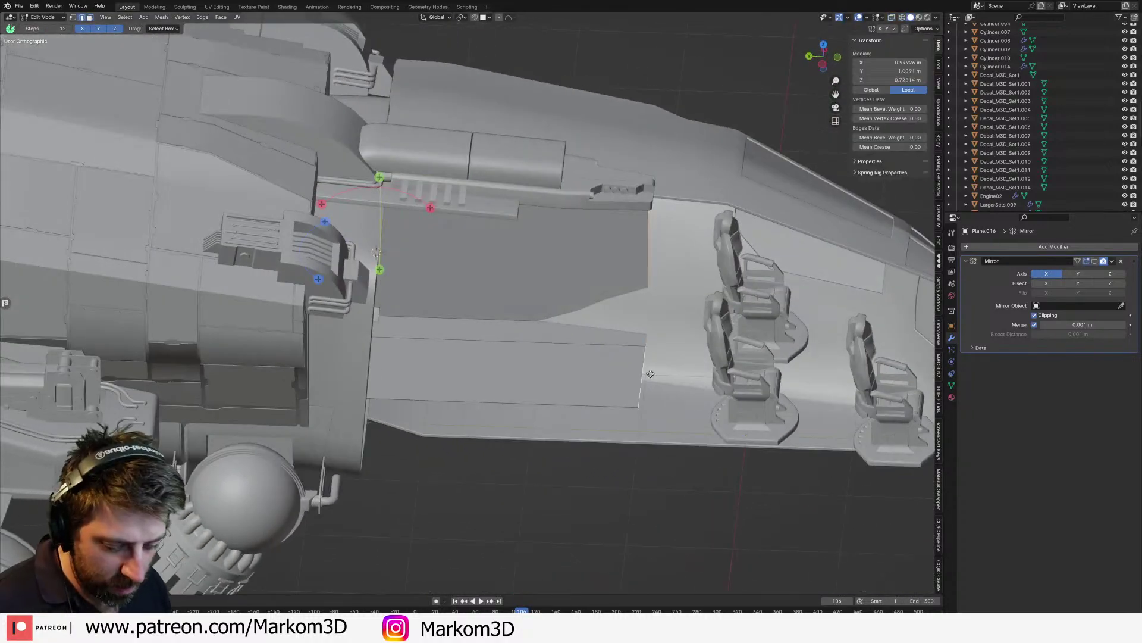
{"action": "key", "text": "g"}
{"action": "key", "text": "y"}
{"action": "left_click", "coordinate": [505, 373]}
Step: Select the whole linked floor and wall section and shift it forward along Y to a median of about 2.84 m
{"action": "middle_click_drag", "start_coordinate": [505, 372], "coordinate": [520, 310]}
{"action": "scroll", "coordinate": [475, 301], "scroll_direction": "down", "scroll_amount": 2}
{"action": "scroll", "coordinate": [475, 300], "scroll_direction": "up", "scroll_amount": 3}
{"action": "left_click", "coordinate": [522, 429]}
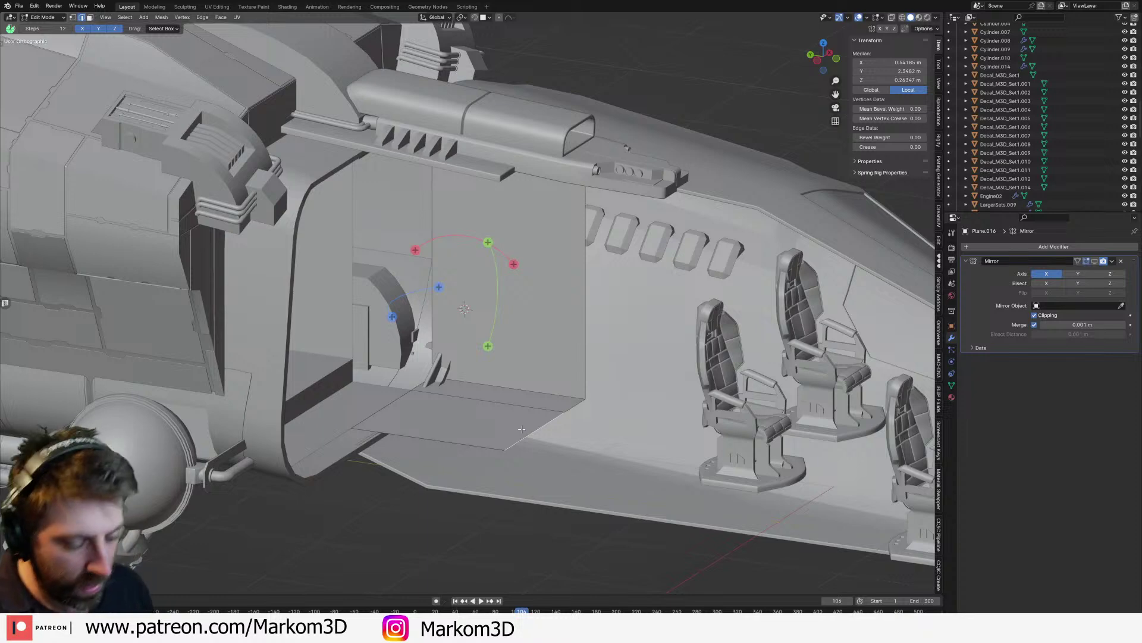
{"action": "key", "text": "ctrl+l"}
{"action": "key", "text": "g"}
{"action": "left_click", "coordinate": [540, 438]}
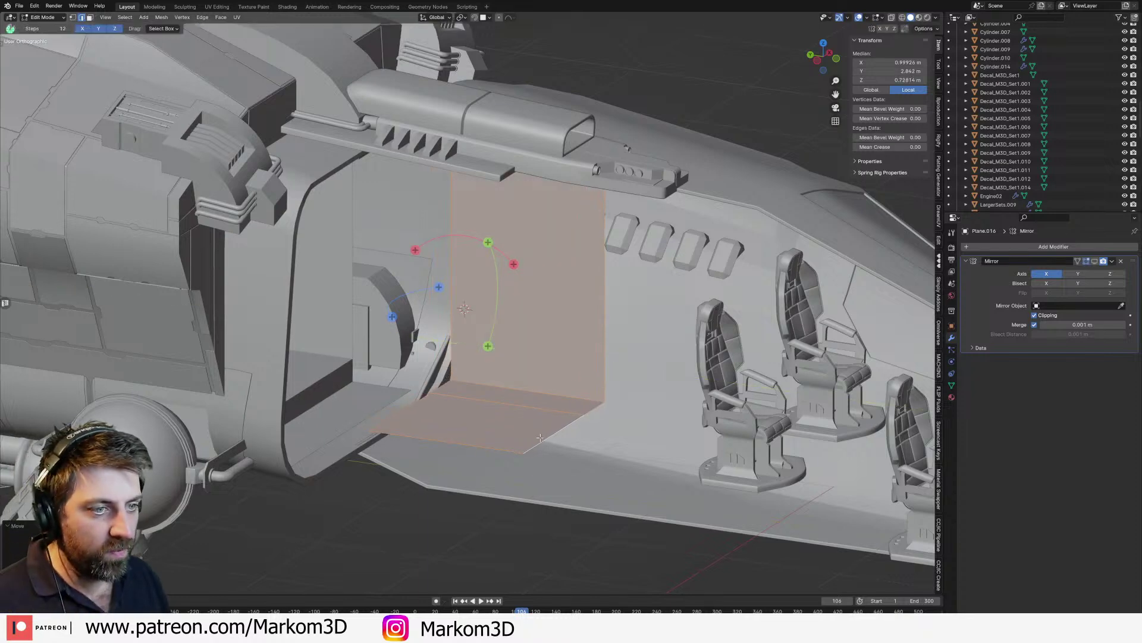
Step: Raise the side wall's top edge along Z to about 2.53 m
{"action": "middle_click_drag", "start_coordinate": [540, 437], "coordinate": [608, 451]}
{"action": "scroll", "coordinate": [608, 452], "scroll_direction": "up", "scroll_amount": 2}
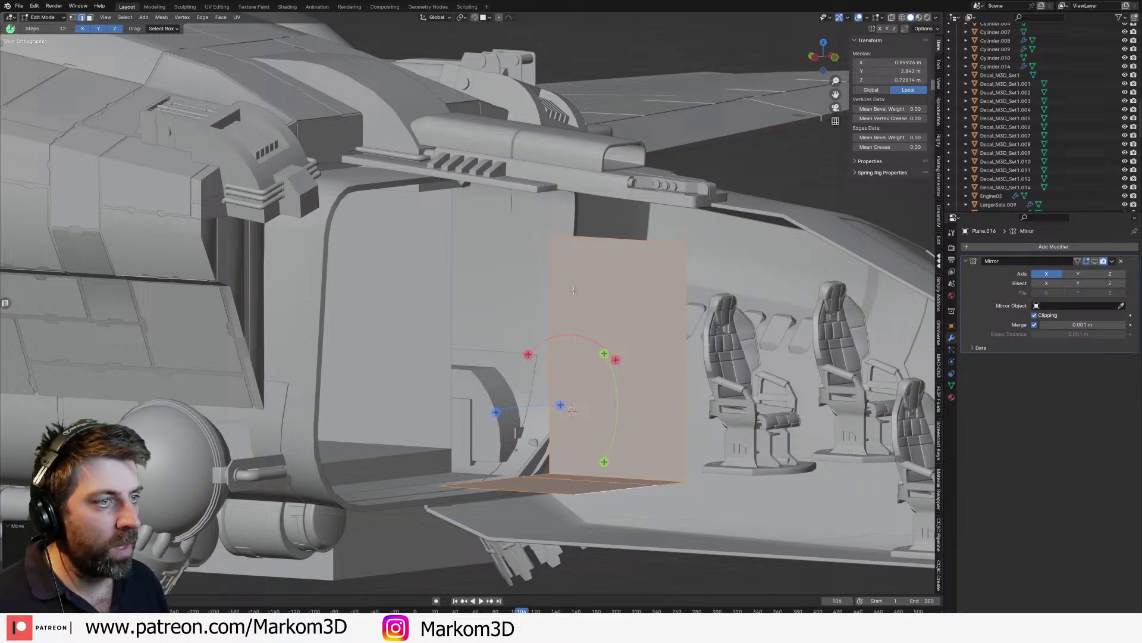
{"action": "middle_click_drag", "start_coordinate": [573, 291], "coordinate": [607, 279]}
{"action": "left_click", "coordinate": [607, 280]}
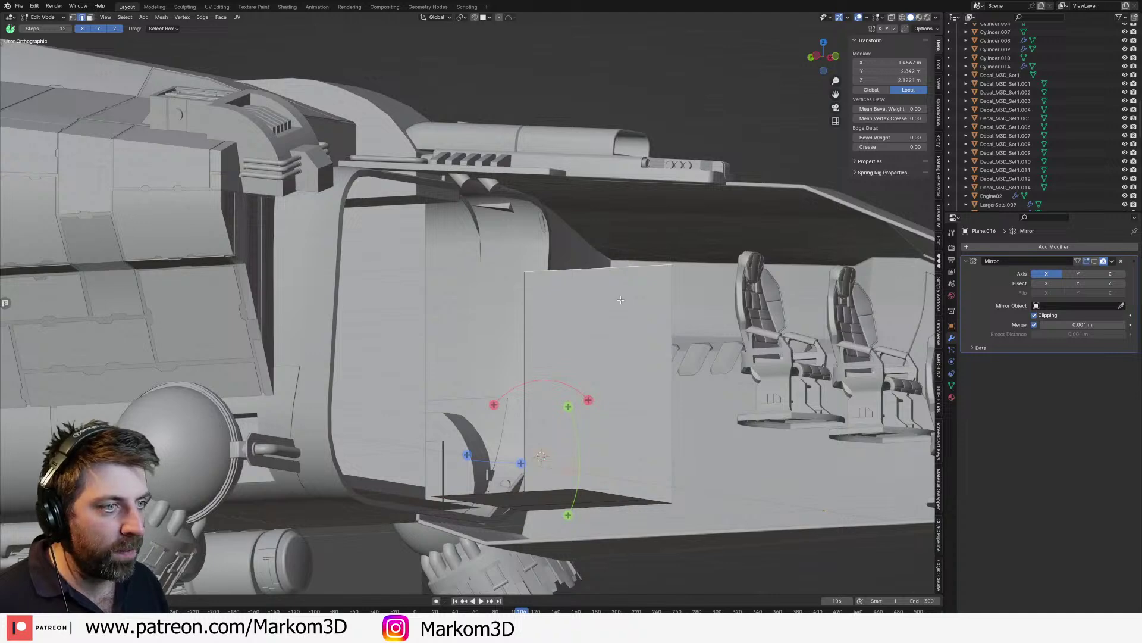
{"action": "key", "text": "g"}
{"action": "key", "text": "z"}
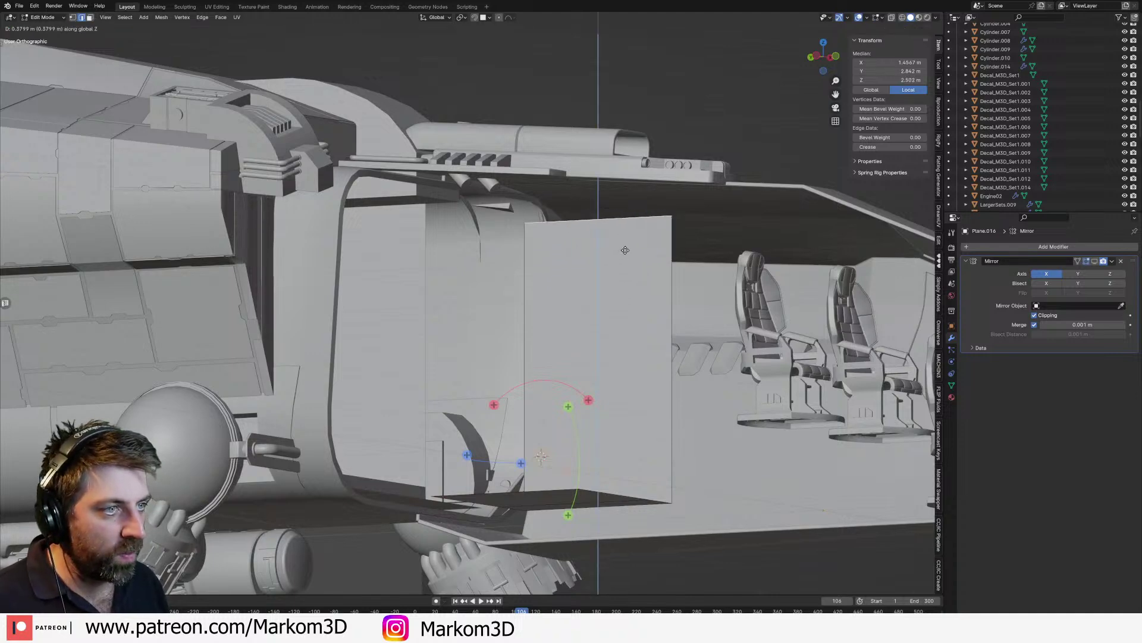
{"action": "left_click", "coordinate": [626, 247]}
Step: Extrude the wall's top edge inward along X to about 0.45 m to form a ceiling
{"action": "middle_click_drag", "start_coordinate": [626, 247], "coordinate": [599, 241]}
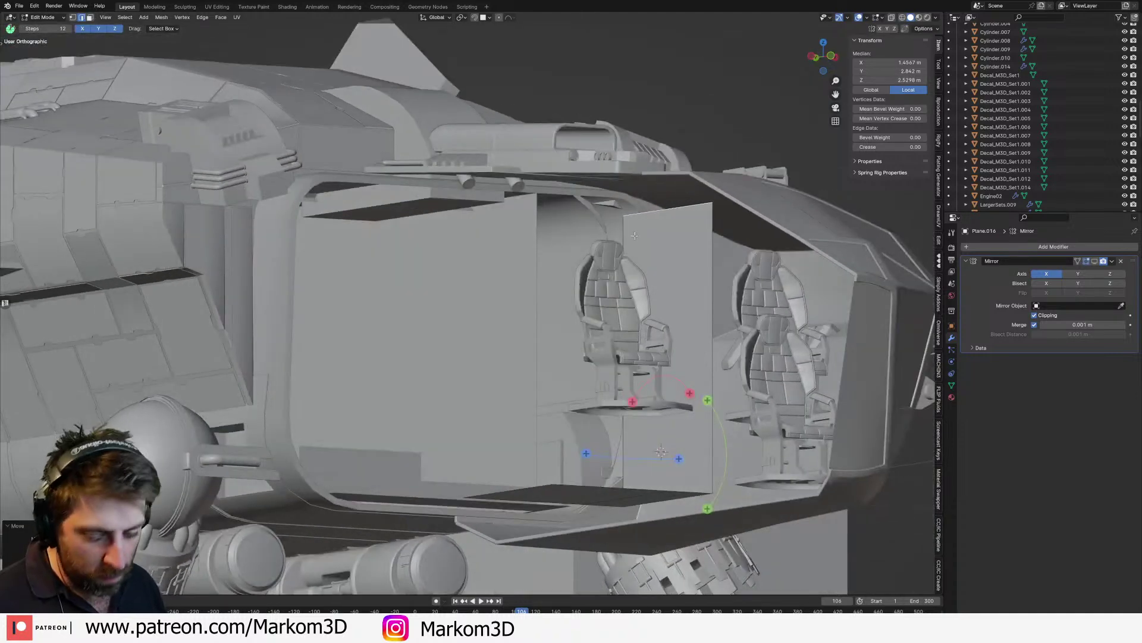
{"action": "key", "text": "g"}
{"action": "key", "text": "x"}
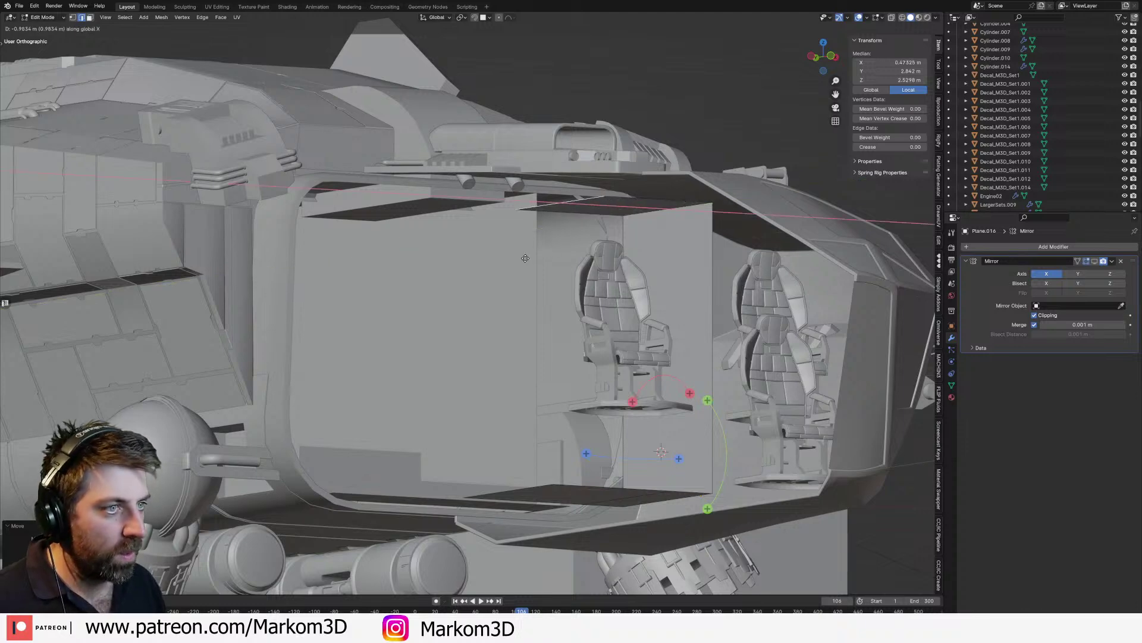
{"action": "left_click", "coordinate": [525, 258]}
Step: Show the mirrored half again and move the ceiling's inner edge to the centreline at X 0 m
{"action": "left_click", "coordinate": [1095, 261]}
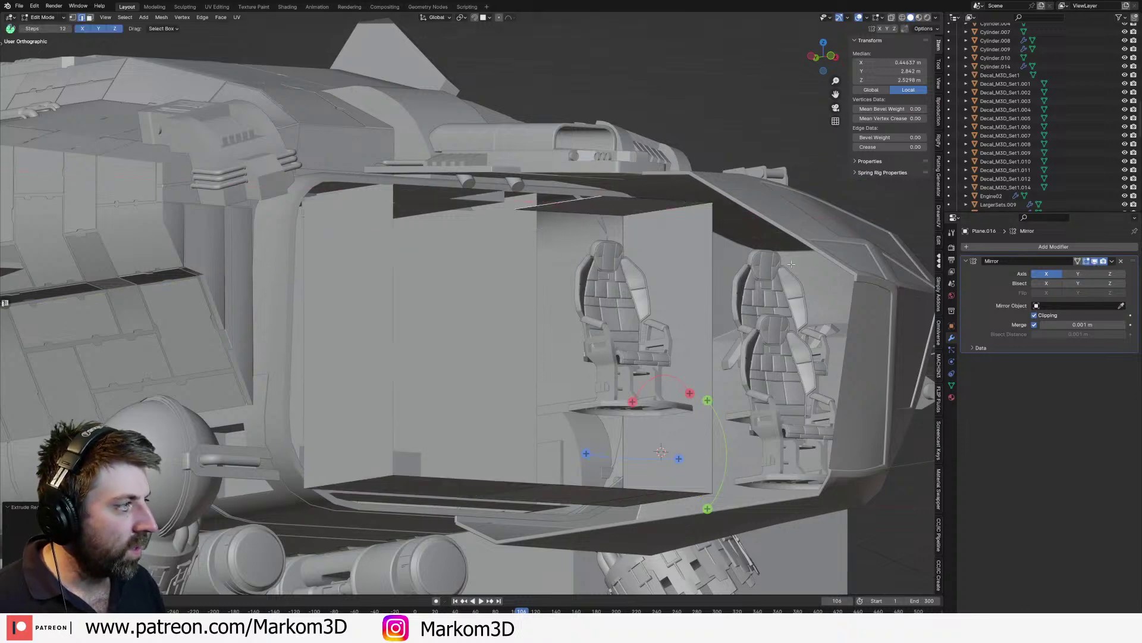
{"action": "middle_click_drag", "start_coordinate": [659, 276], "coordinate": [696, 278]}
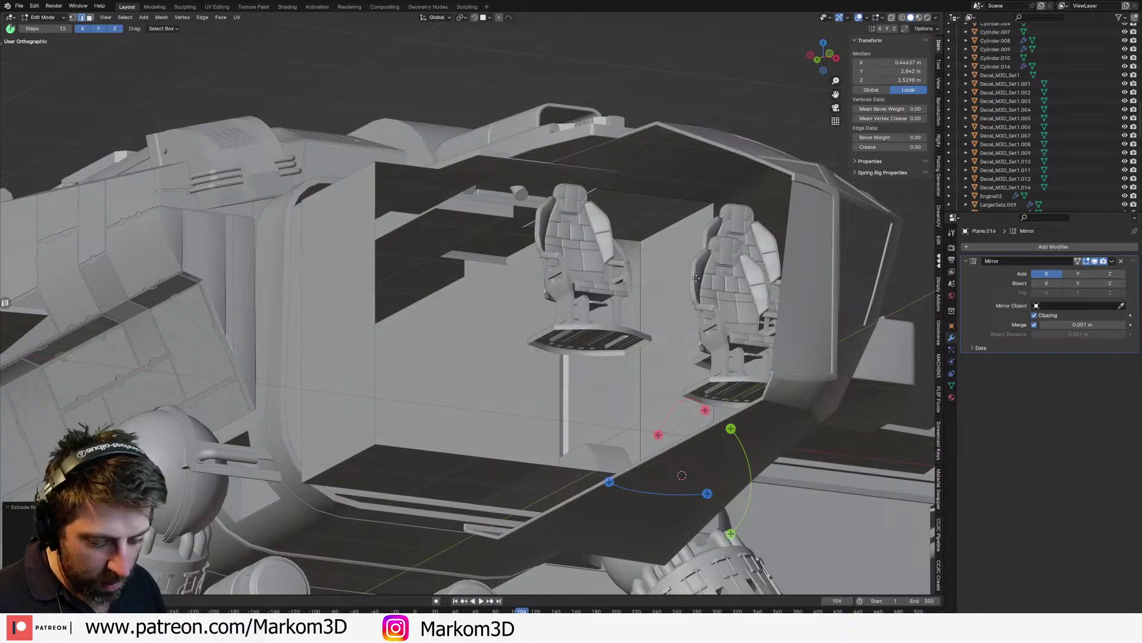
{"action": "key", "text": "g"}
{"action": "key", "text": "x"}
{"action": "key", "text": "0"}
{"action": "key", "text": "Return"}
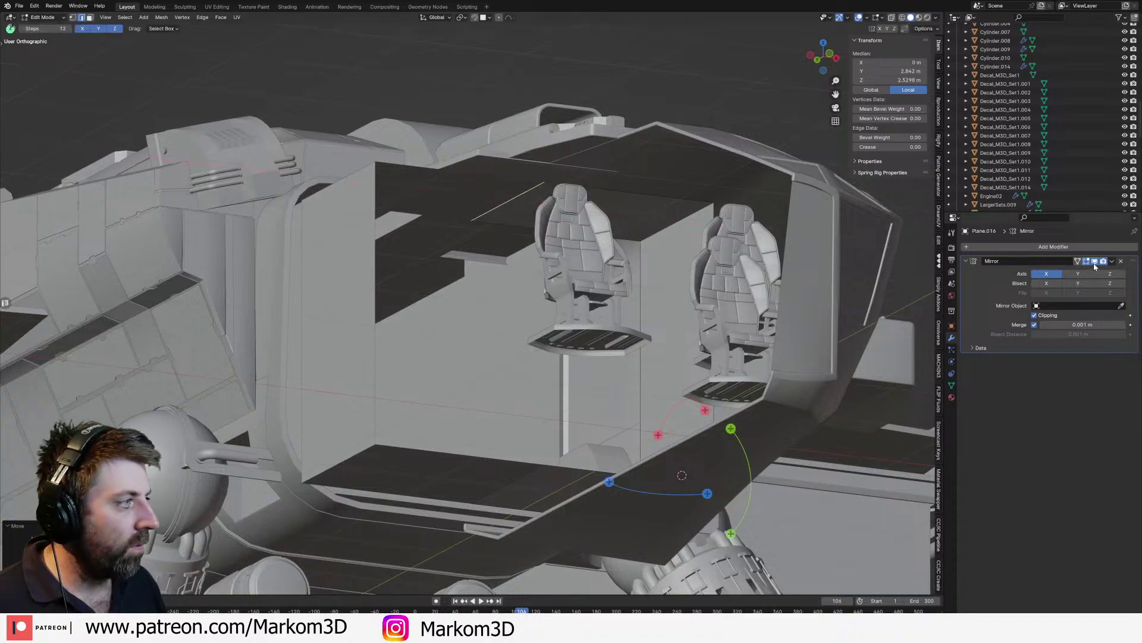
Step: Examine the front edges of the wall, floor and ceiling section against the cockpit hull and seats, including in a wireframe side view
{"action": "middle_click_drag", "start_coordinate": [595, 280], "coordinate": [583, 291]}
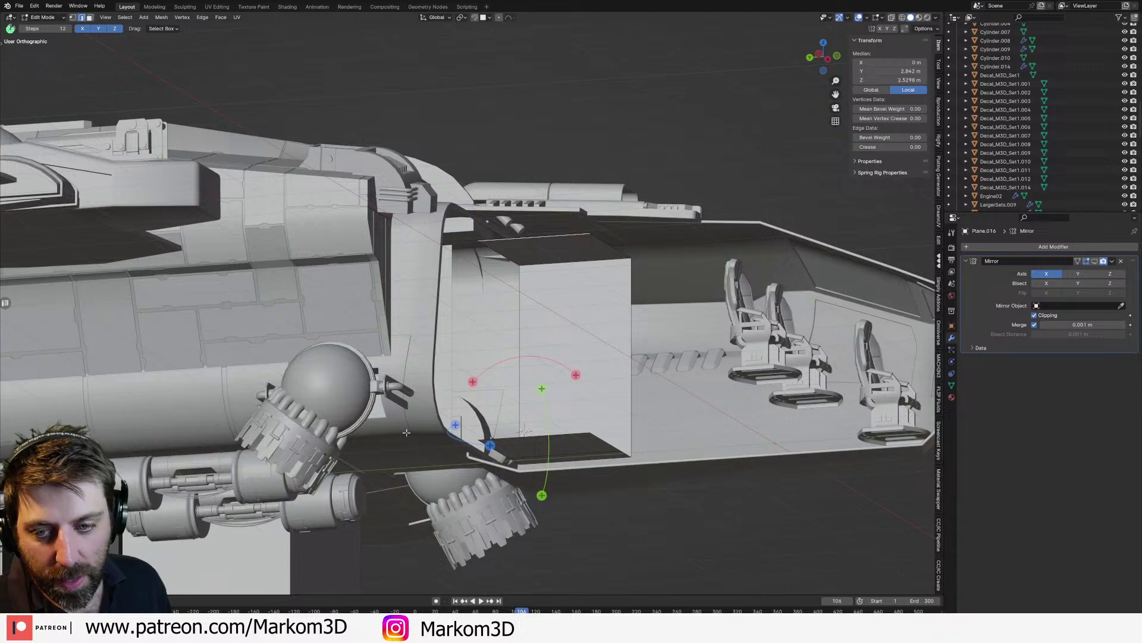
{"action": "scroll", "coordinate": [604, 334], "scroll_direction": "up", "scroll_amount": 1}
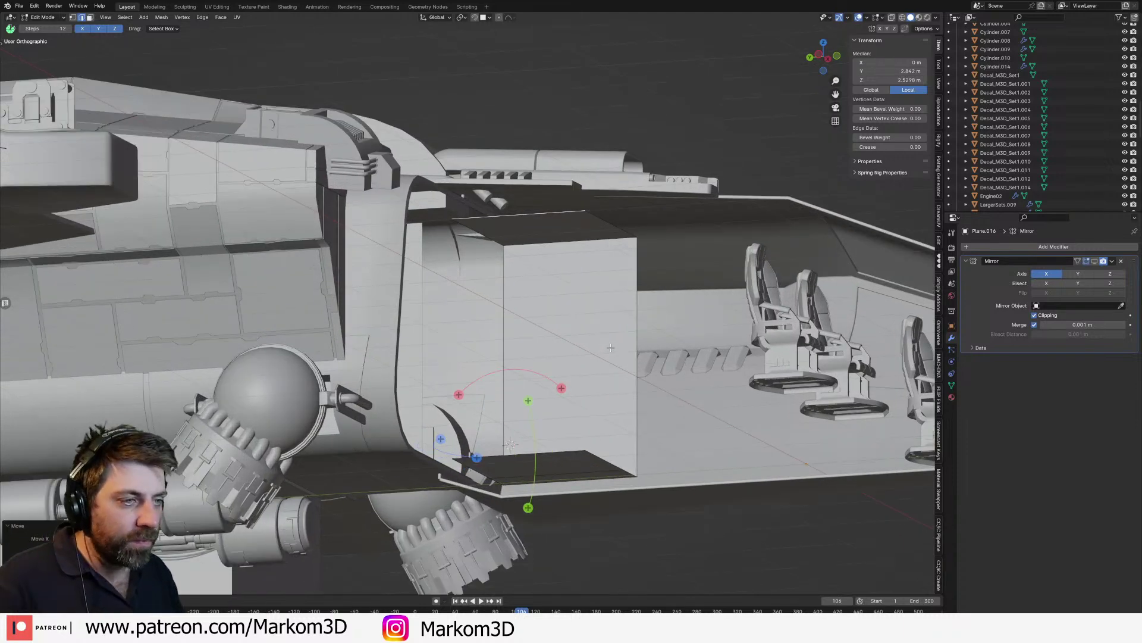
{"action": "scroll", "coordinate": [541, 247], "scroll_direction": "up", "scroll_amount": 2}
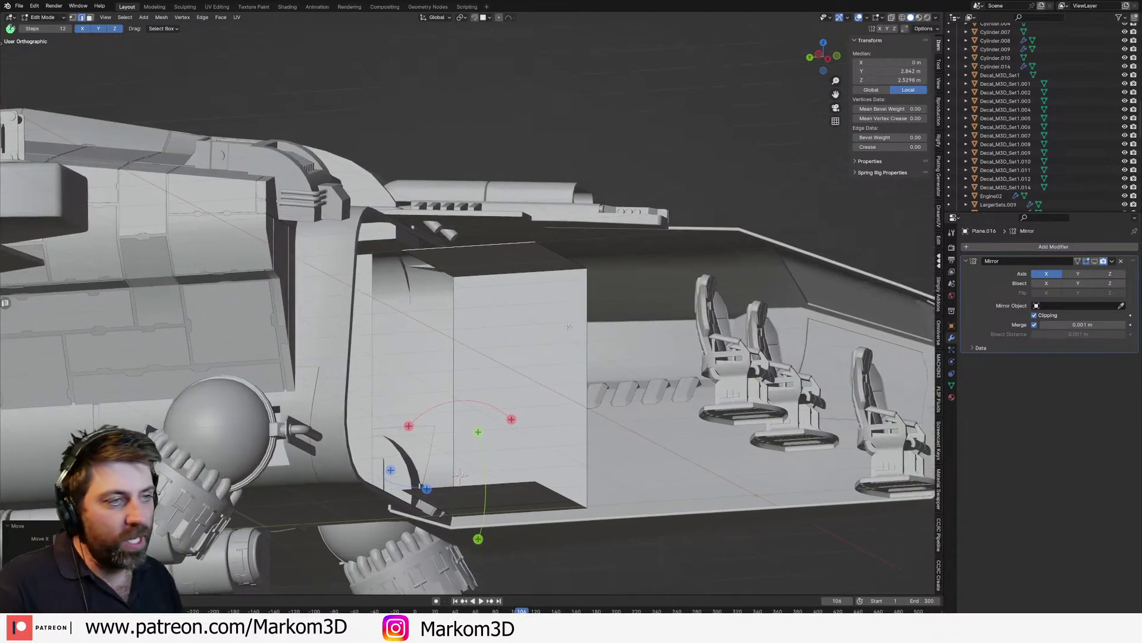
{"action": "left_click", "coordinate": [540, 248]}
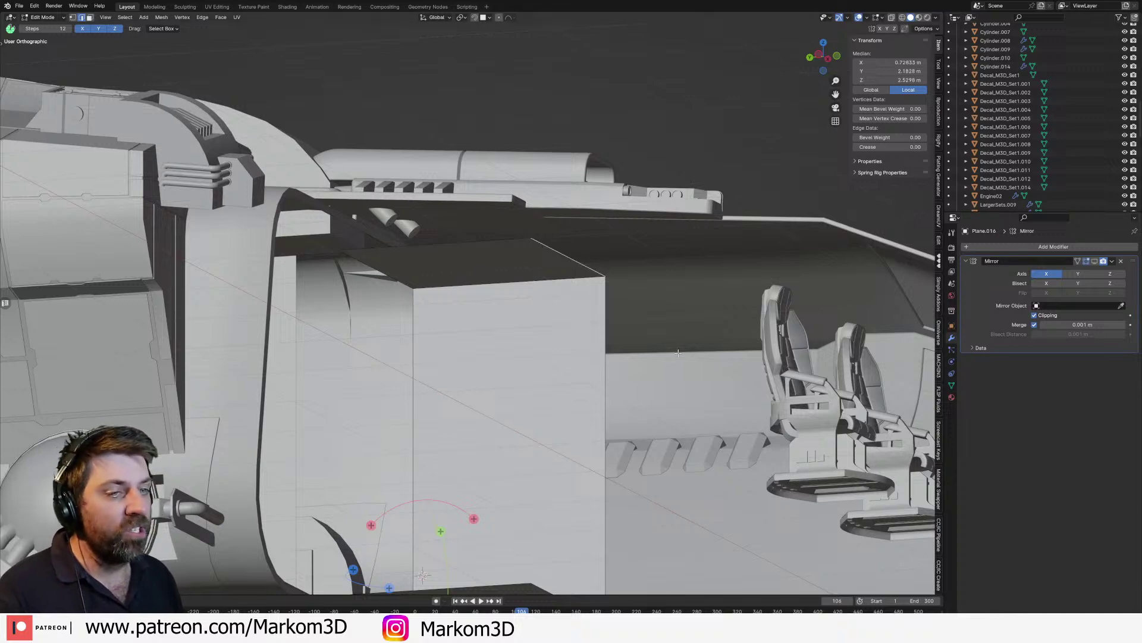
{"action": "scroll", "coordinate": [596, 375], "scroll_direction": "down", "scroll_amount": 1}
{"action": "middle_click_drag", "start_coordinate": [597, 376], "coordinate": [643, 419]}
{"action": "scroll", "coordinate": [576, 401], "scroll_direction": "down", "scroll_amount": 1}
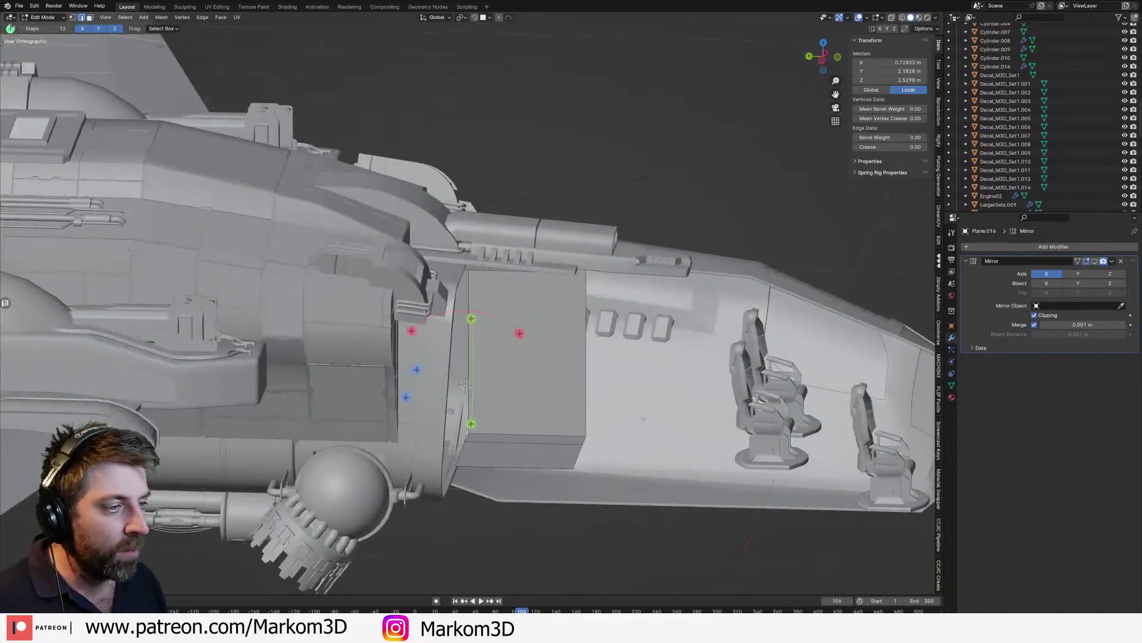
{"action": "left_click", "coordinate": [571, 470], "text": "shift"}
{"action": "middle_click_drag", "start_coordinate": [572, 470], "coordinate": [610, 386]}
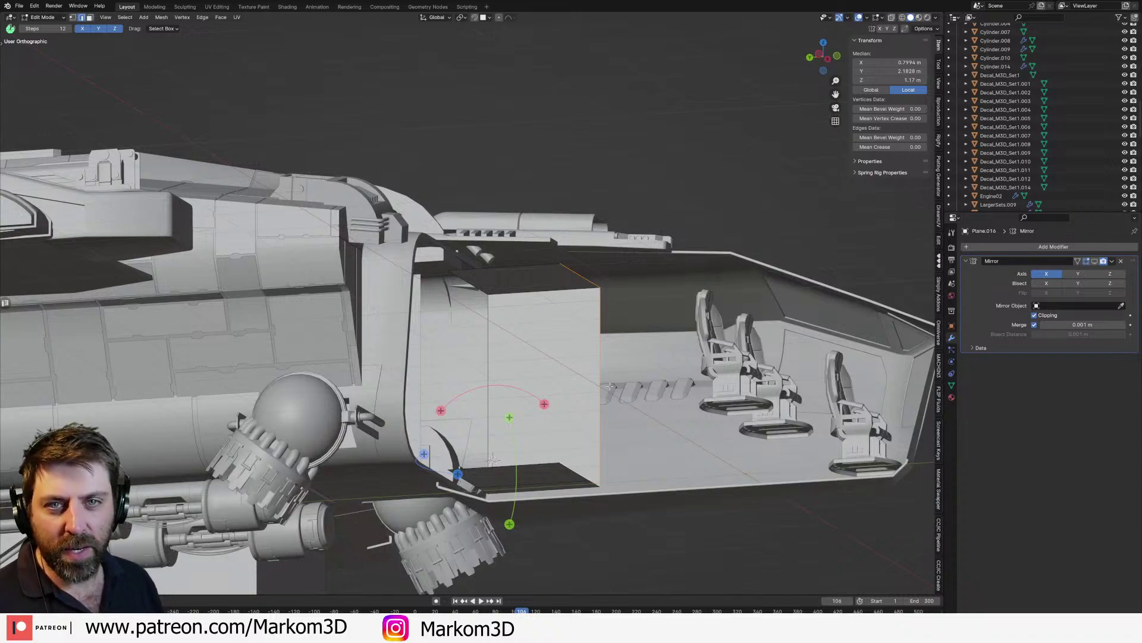
{"action": "key", "text": "KP_3"}
{"action": "key", "text": "KP_1"}
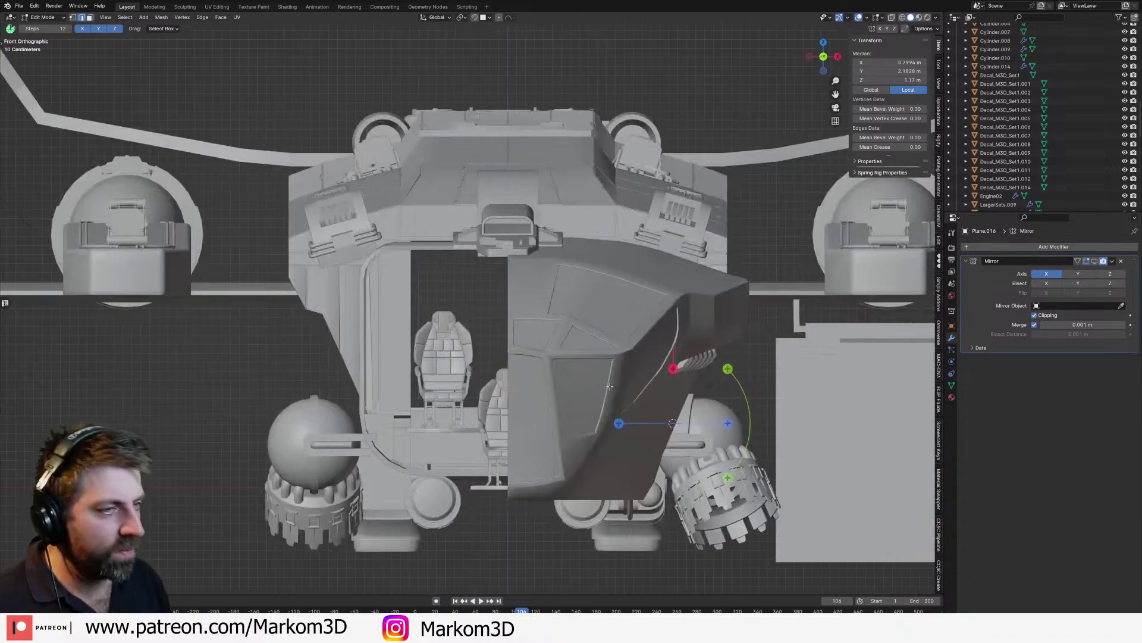
{"action": "key", "text": "ctrl+KP_1"}
{"action": "key", "text": "ctrl+KP_3"}
{"action": "key", "text": "z"}
{"action": "left_click", "coordinate": [581, 388]}
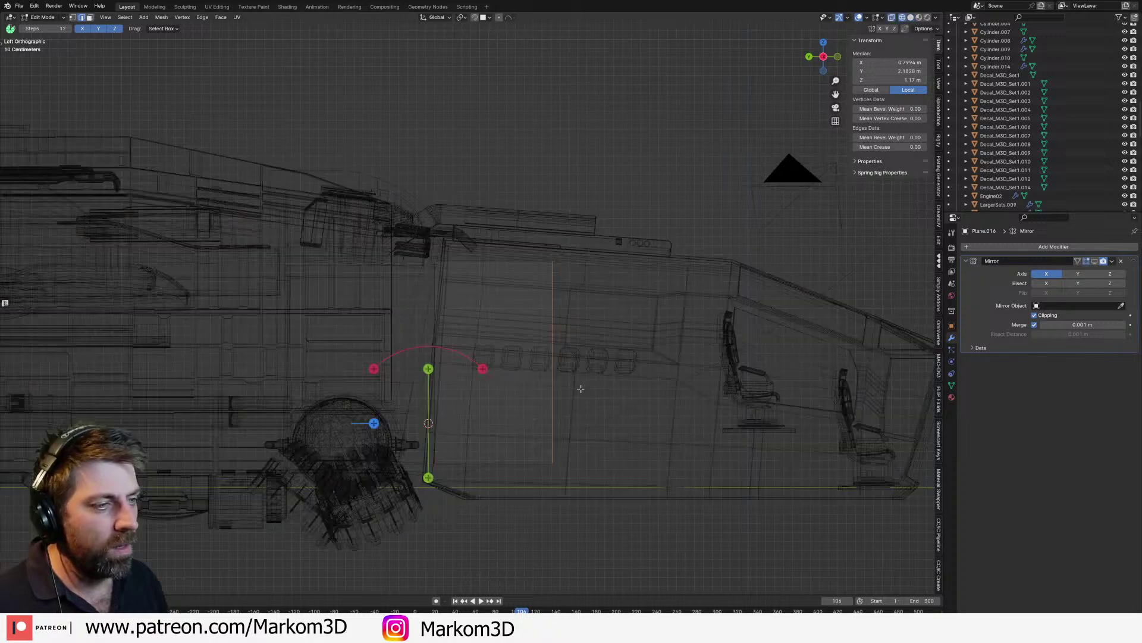
{"action": "scroll", "coordinate": [540, 374], "scroll_direction": "up", "scroll_amount": 2}
{"action": "mouse_move", "coordinate": [603, 429]}
{"action": "middle_mouse_down", "text": "shift"}
{"action": "mouse_move", "coordinate": [540, 375]}
{"action": "mouse_move", "coordinate": [695, 350]}
{"action": "middle_mouse_up", "text": "shift"}
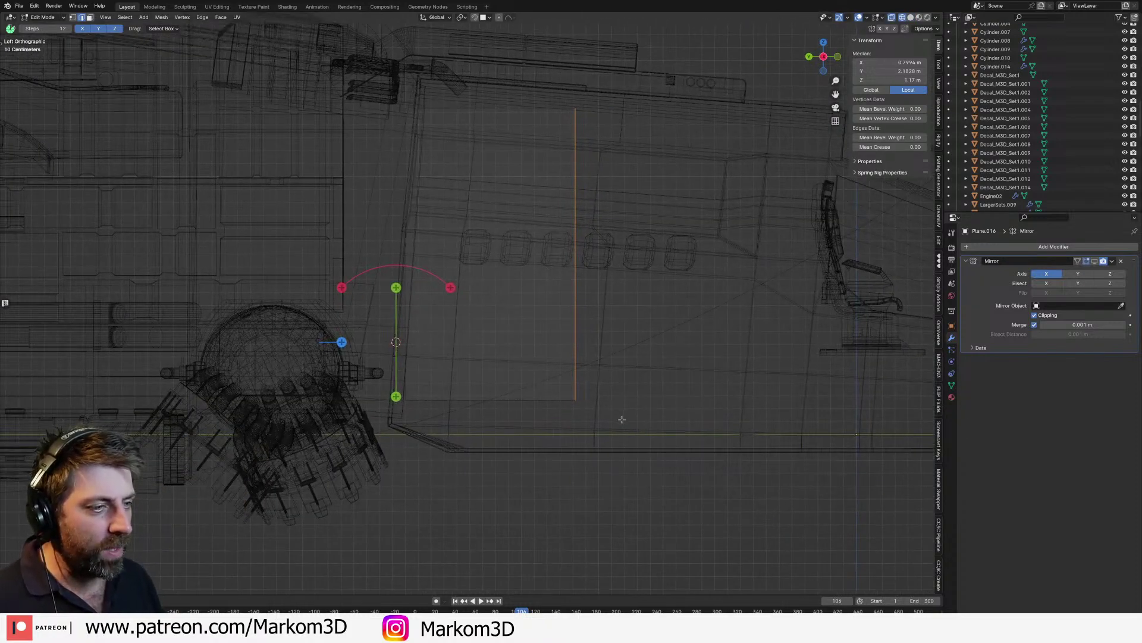
Step: Extrude the floor's front edge down along Z to about -0.04 m to form a step into the cockpit
{"action": "mouse_move", "coordinate": [622, 419]}
{"action": "middle_mouse_down"}
{"action": "mouse_move", "coordinate": [553, 421]}
{"action": "mouse_move", "coordinate": [609, 436]}
{"action": "middle_mouse_up"}
{"action": "scroll", "coordinate": [609, 436], "scroll_direction": "down", "scroll_amount": 3}
{"action": "left_click", "coordinate": [613, 384]}
{"action": "middle_click_drag", "start_coordinate": [606, 380], "coordinate": [649, 380]}
{"action": "key", "text": "e"}
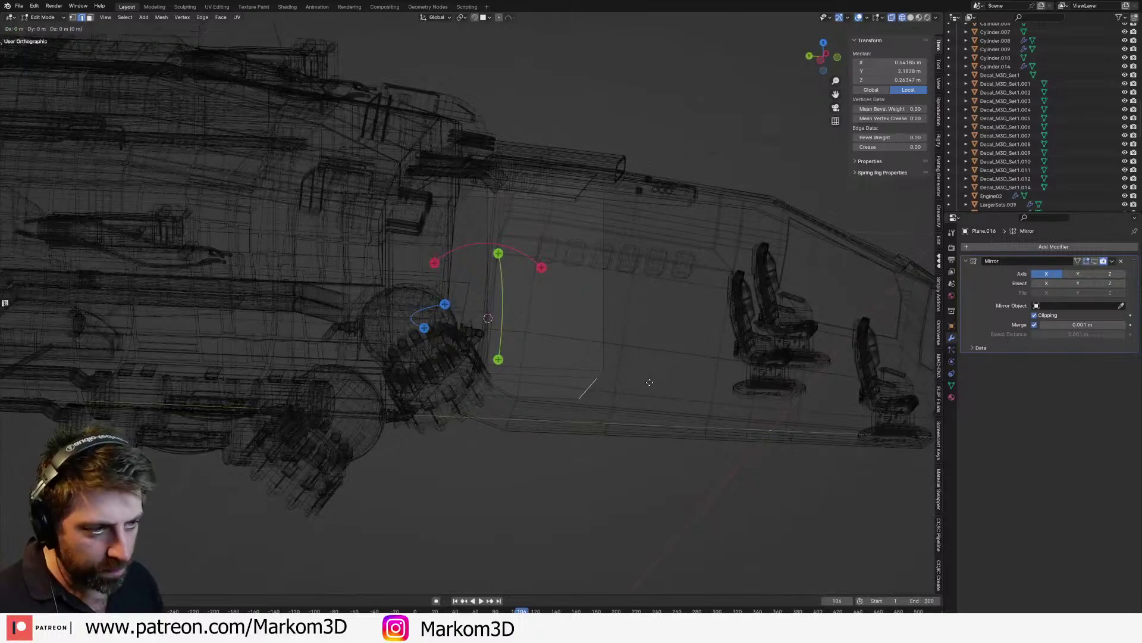
{"action": "key", "text": "z"}
{"action": "left_click", "coordinate": [652, 417]}
{"action": "key", "text": "z"}
{"action": "left_click", "coordinate": [689, 416]}
{"action": "mouse_move", "coordinate": [705, 418]}
{"action": "middle_mouse_down"}
{"action": "mouse_move", "coordinate": [662, 406]}
{"action": "mouse_move", "coordinate": [690, 381]}
{"action": "mouse_move", "coordinate": [717, 392]}
{"action": "middle_mouse_up"}
{"action": "key", "text": "g"}
{"action": "key", "text": "z"}
{"action": "left_click", "coordinate": [671, 374]}
Step: Extrude the step's lower edge forward along Y to about -1.73 m to form the cockpit floor
{"action": "key", "text": "g"}
{"action": "key", "text": "y"}
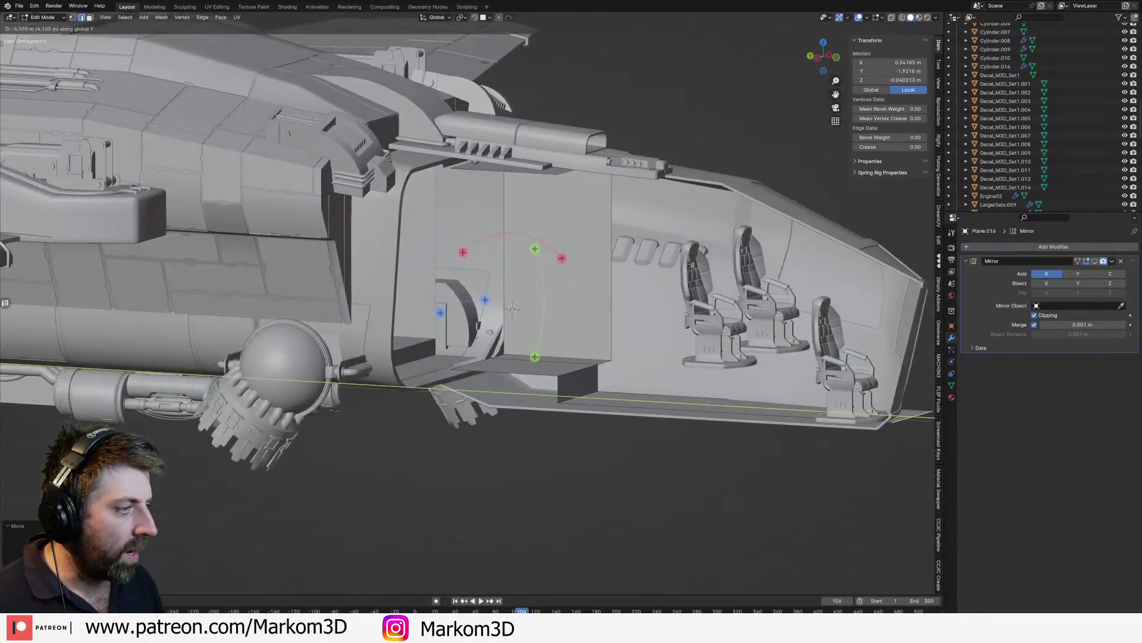
{"action": "left_click", "coordinate": [325, 441]}
Step: Add two loop cuts across the cockpit floor, one at about Y 0.88 m and one near its front end
{"action": "middle_click_drag", "start_coordinate": [875, 434], "coordinate": [480, 306]}
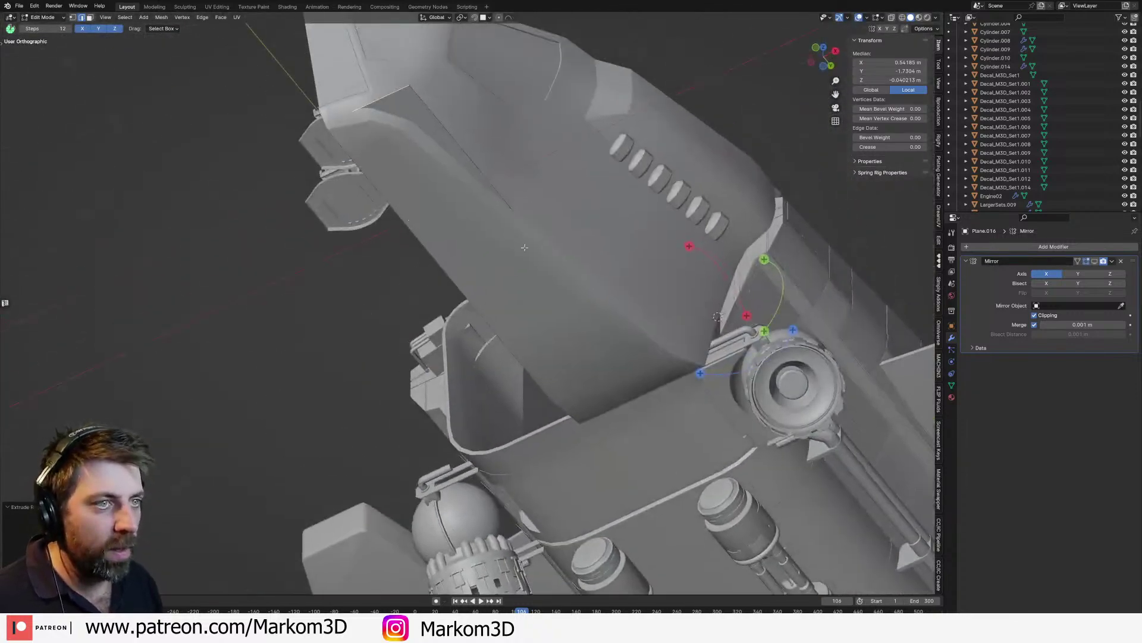
{"action": "key", "text": "ctrl+r"}
{"action": "left_click", "coordinate": [544, 268]}
{"action": "left_click", "coordinate": [534, 263]}
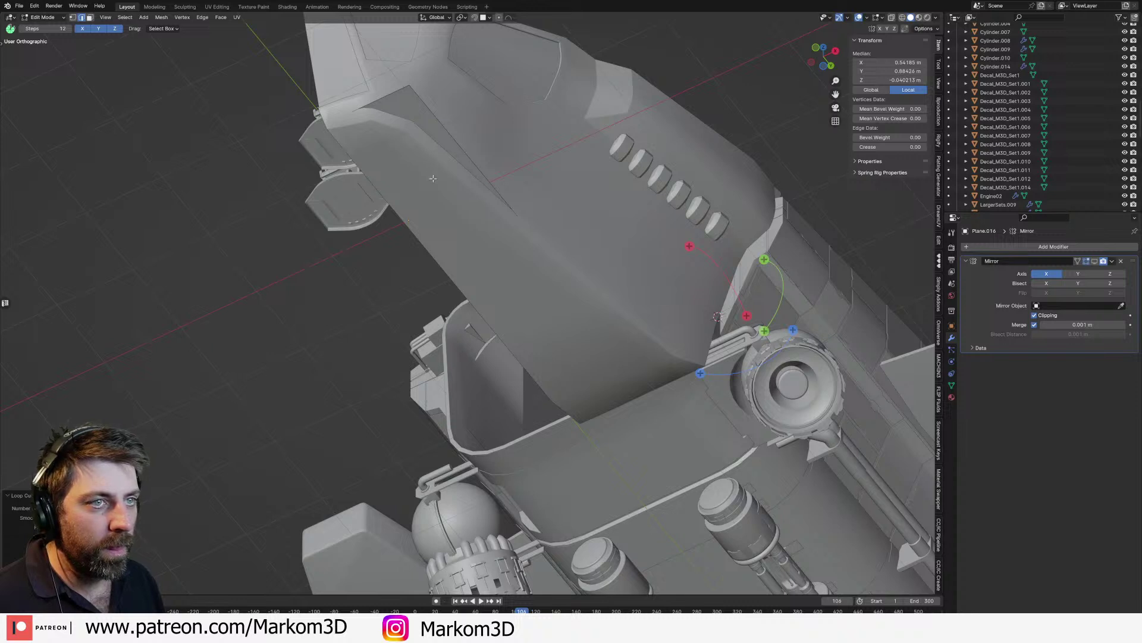
{"action": "key", "text": "ctrl+r"}
{"action": "left_click", "coordinate": [450, 135]}
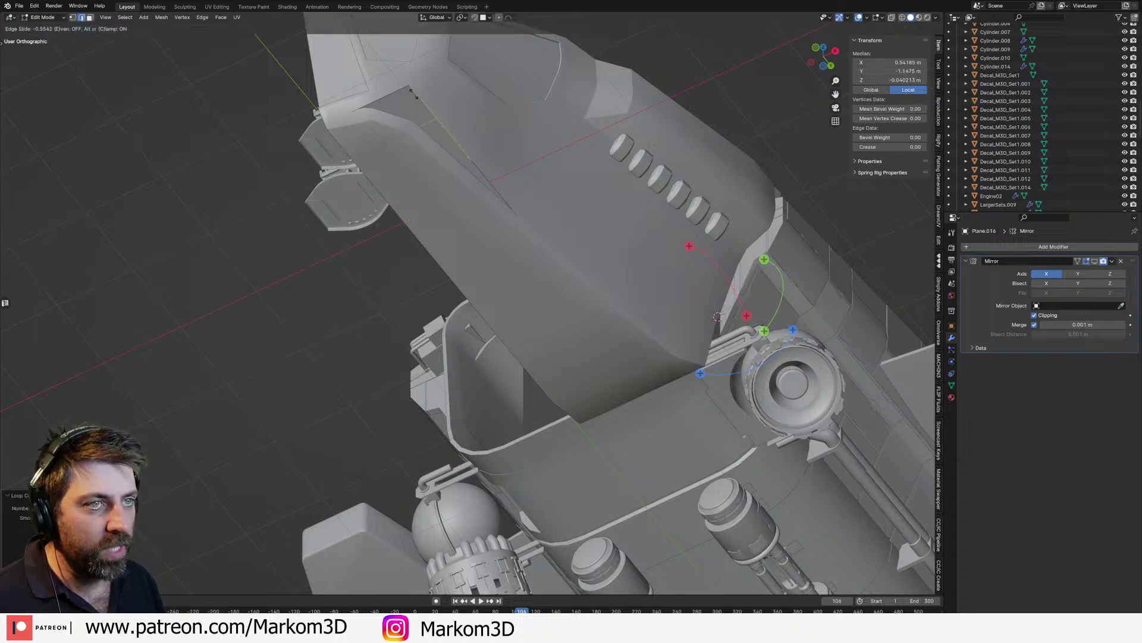
{"action": "left_click", "coordinate": [416, 96]}
Step: Taper the cockpit floor's front by moving its outer edge inward to about X 0.74 m and the front corner vertex further in along X
{"action": "left_click", "coordinate": [428, 104]}
{"action": "key", "text": "g"}
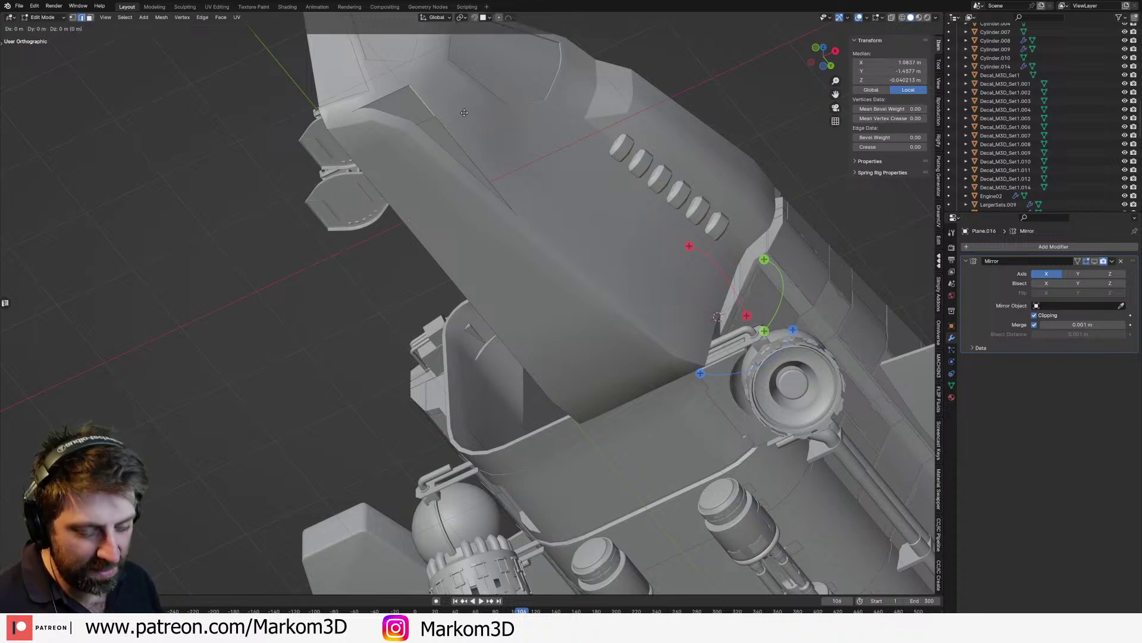
{"action": "key", "text": "x"}
{"action": "left_click", "coordinate": [437, 120]}
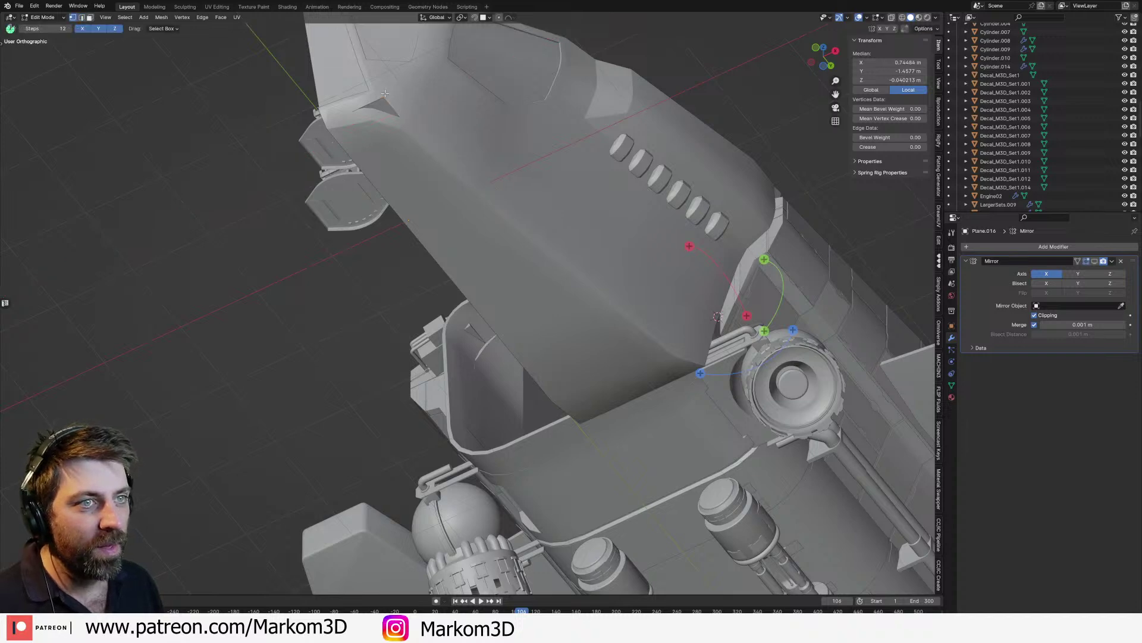
{"action": "left_click", "coordinate": [400, 93]}
{"action": "key", "text": "g"}
{"action": "key", "text": "x"}
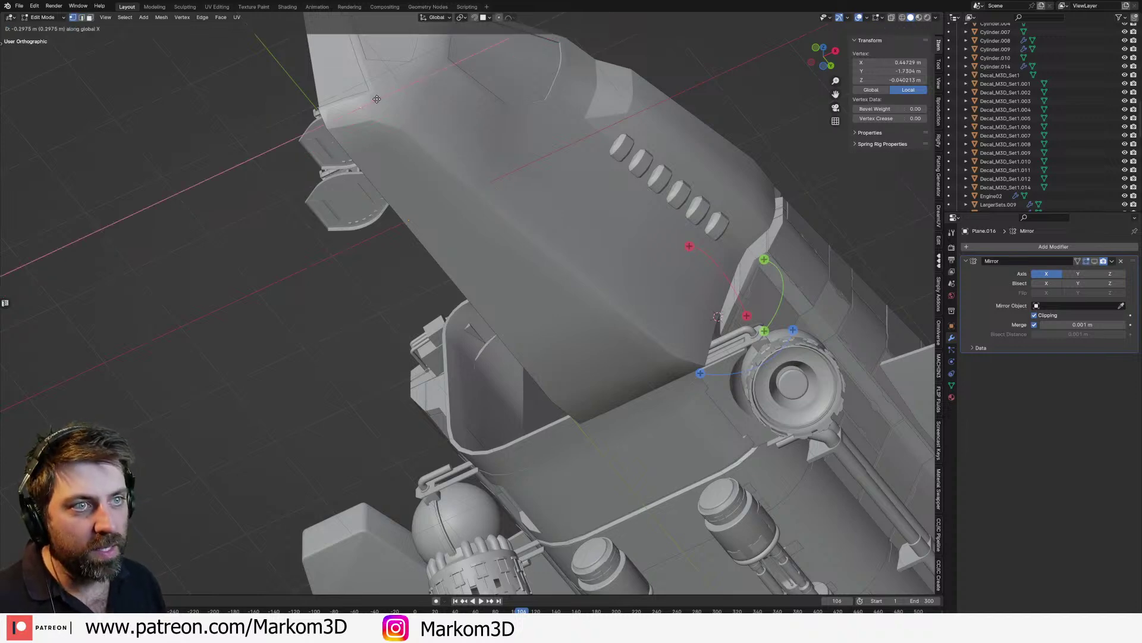
{"action": "left_click", "coordinate": [370, 101]}
Step: Select the cockpit floor's outer edges and extrude them up to about Z 0.26 m to form a low side wall
{"action": "middle_click_drag", "start_coordinate": [370, 102], "coordinate": [315, 223]}
{"action": "scroll", "coordinate": [338, 261], "scroll_direction": "up", "scroll_amount": 5}
{"action": "key", "text": "2"}
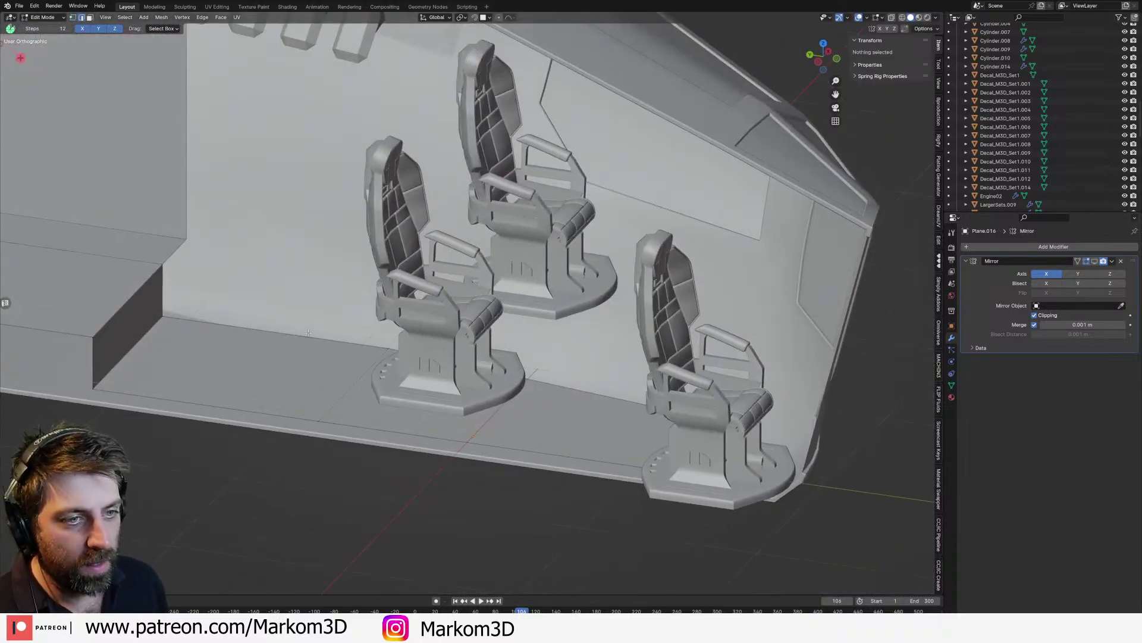
{"action": "left_click", "coordinate": [550, 412], "text": "alt"}
{"action": "middle_click_drag", "start_coordinate": [692, 414], "coordinate": [589, 324], "text": "shift"}
{"action": "key", "text": "z"}
{"action": "left_click", "coordinate": [519, 324]}
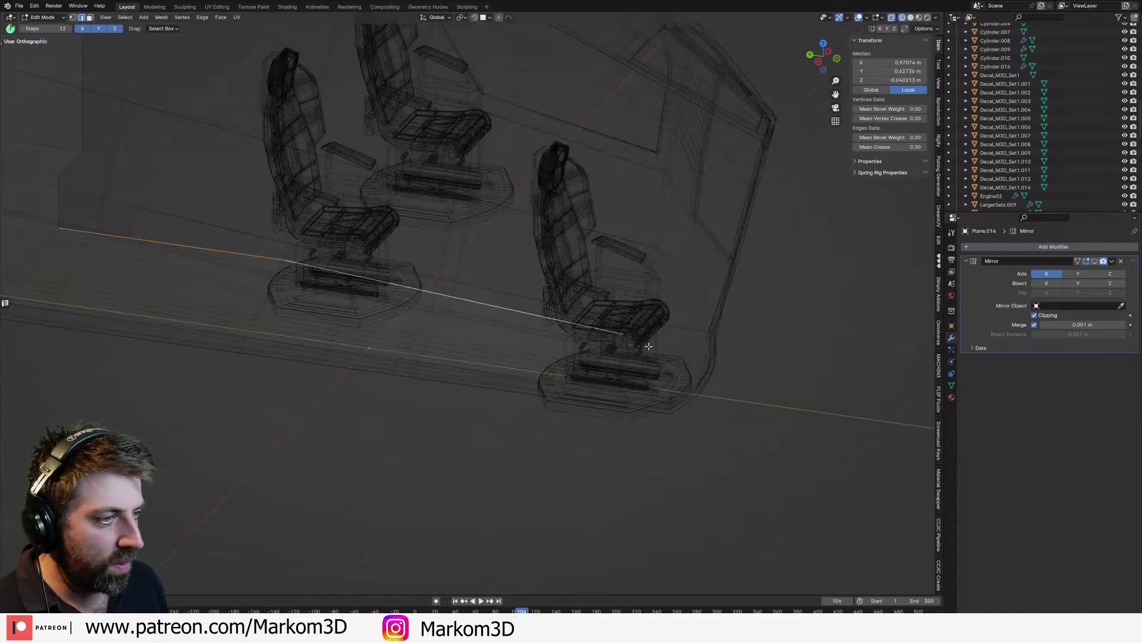
{"action": "left_click", "coordinate": [652, 350], "text": "shift"}
{"action": "key", "text": "z"}
{"action": "left_click", "coordinate": [701, 355]}
{"action": "middle_click_drag", "start_coordinate": [684, 354], "coordinate": [697, 351]}
{"action": "scroll", "coordinate": [648, 342], "scroll_direction": "down", "scroll_amount": 2}
{"action": "middle_click_drag", "start_coordinate": [566, 352], "coordinate": [648, 329], "text": "shift"}
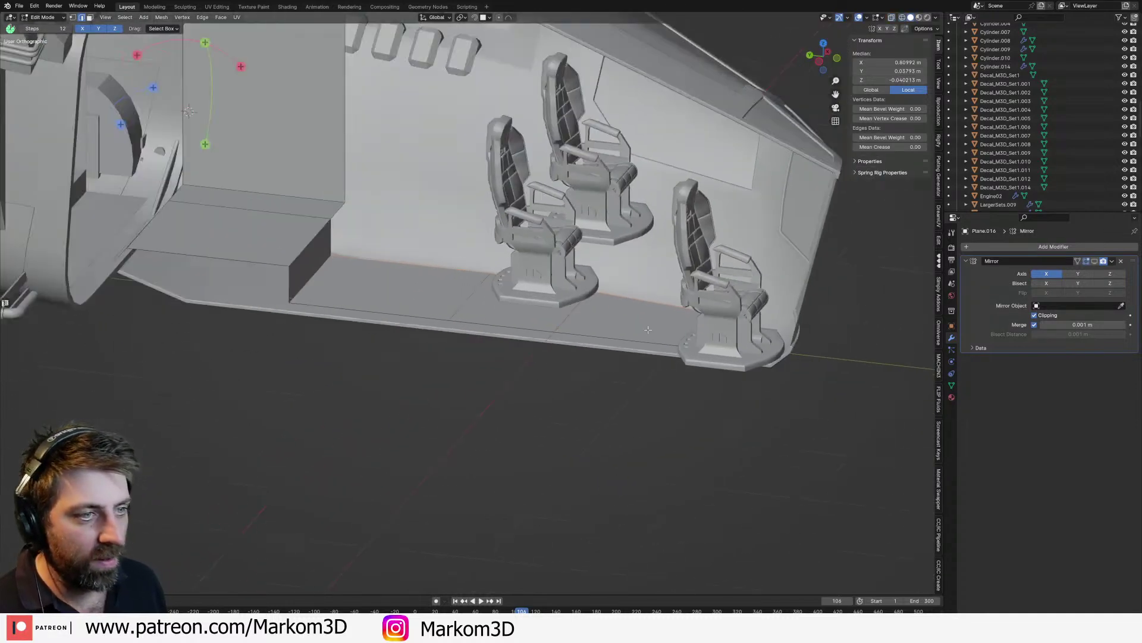
{"action": "key", "text": "g"}
{"action": "left_click", "coordinate": [640, 295]}
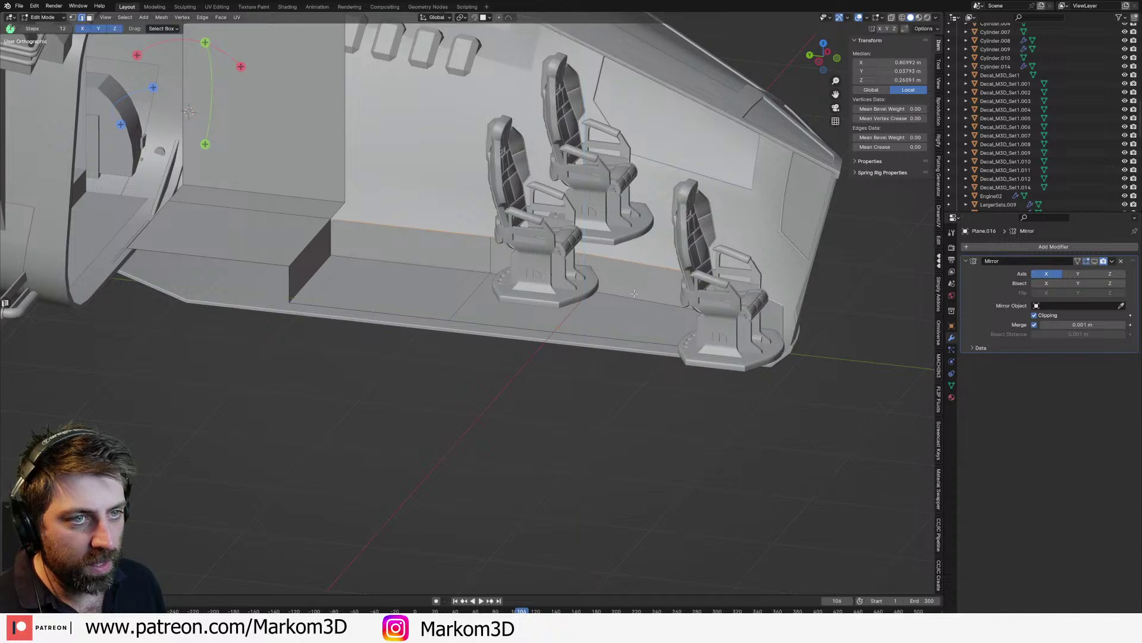
Step: Set the low side wall's top edge to Z 0.26347 m to match the height of the raised floor
{"action": "middle_click_drag", "start_coordinate": [477, 262], "coordinate": [573, 285], "text": "shift"}
{"action": "scroll", "coordinate": [456, 274], "scroll_direction": "up", "scroll_amount": 4}
{"action": "key", "text": "3"}
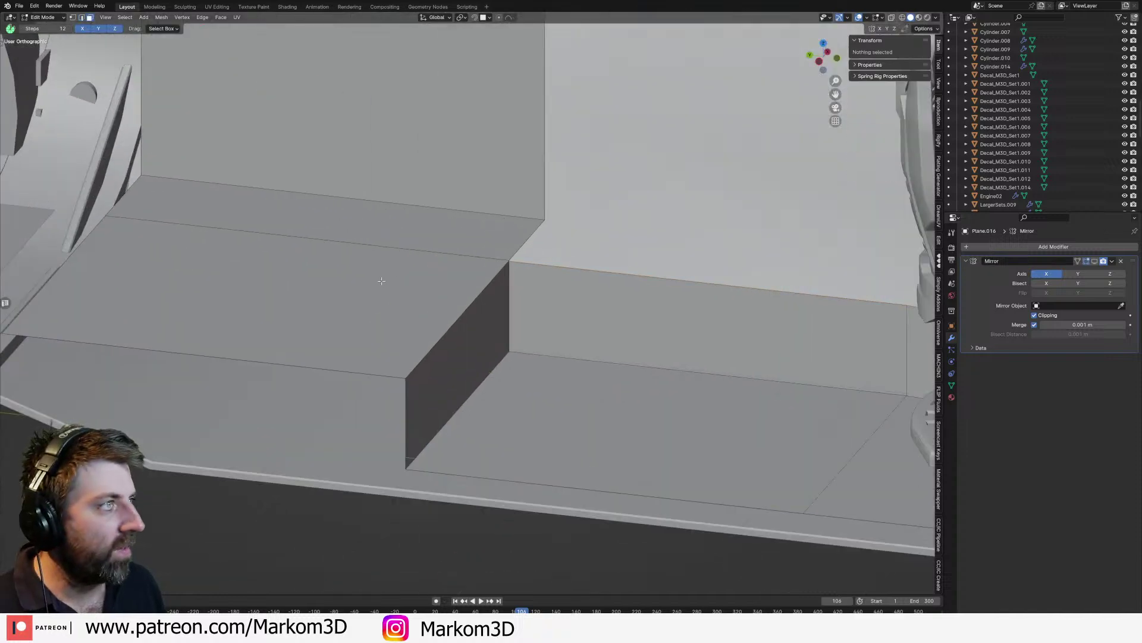
{"action": "left_click", "coordinate": [382, 280]}
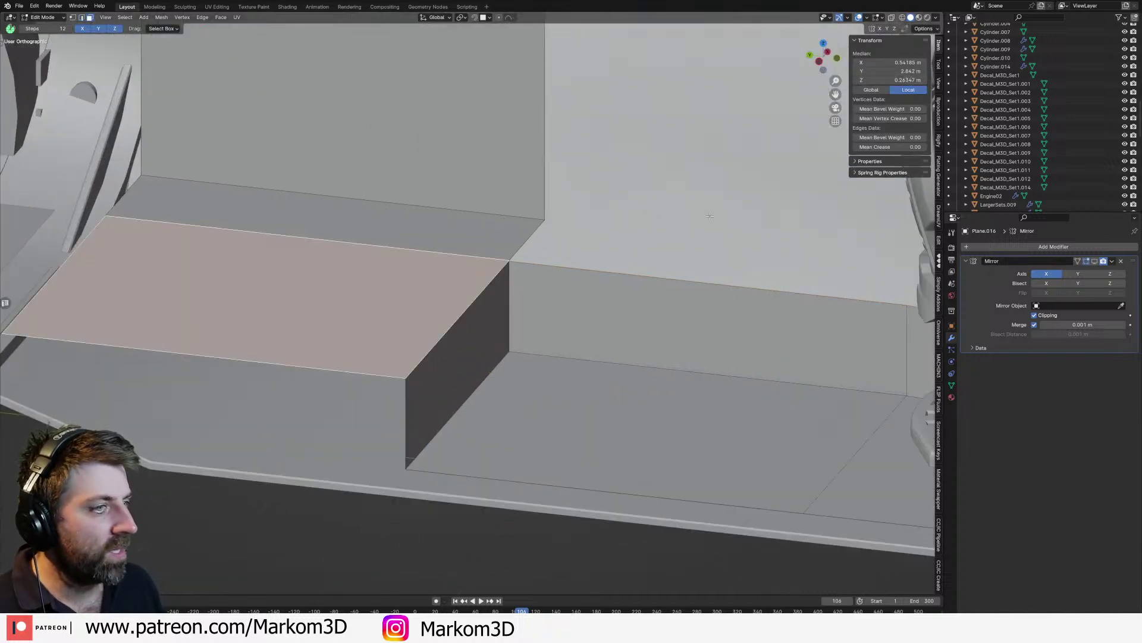
{"action": "key", "text": "2"}
{"action": "left_click", "coordinate": [695, 282]}
{"action": "middle_click_drag", "start_coordinate": [695, 282], "coordinate": [645, 263], "text": "shift"}
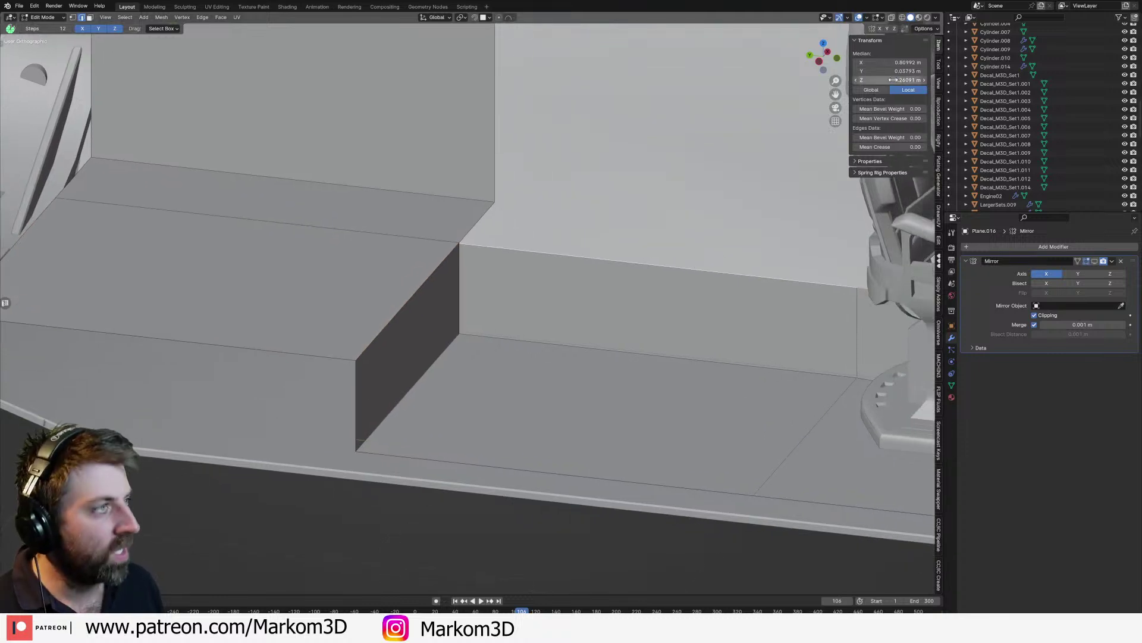
{"action": "left_click", "coordinate": [263, 238]}
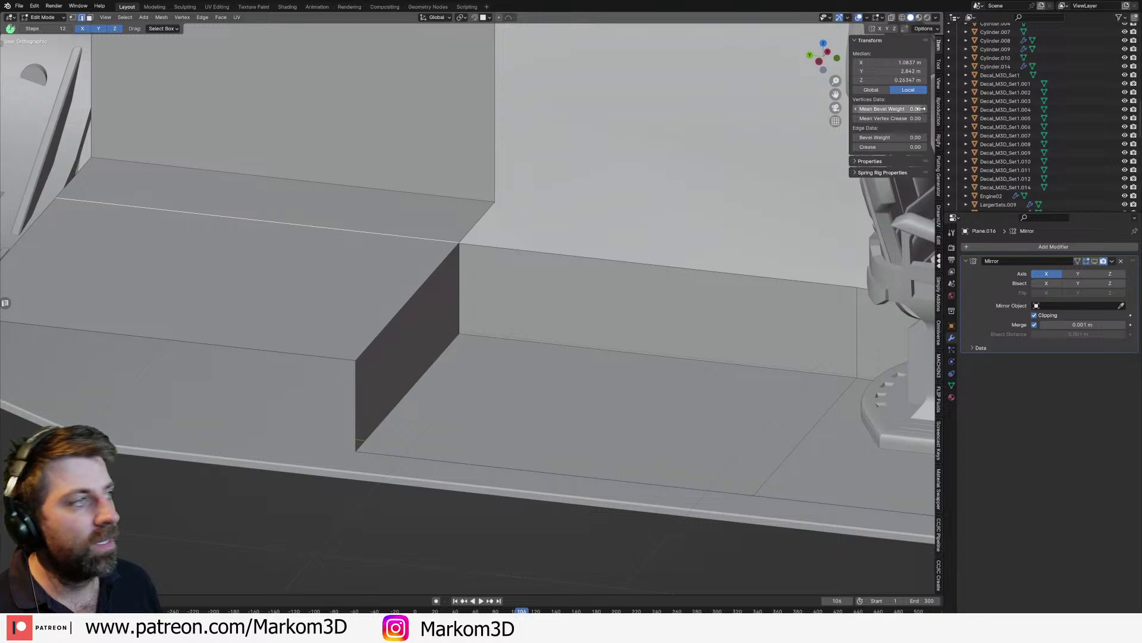
{"action": "left_click", "coordinate": [706, 275], "text": "alt"}
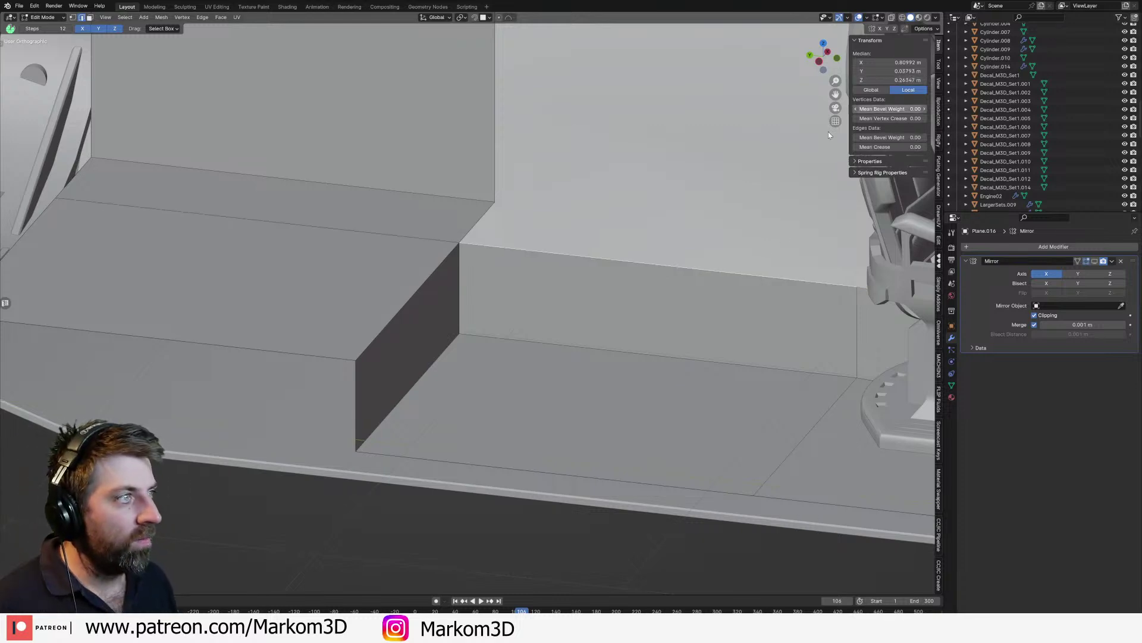
Step: Merge the overlapping vertices at the corner where the raised floor meets the low side wall, and finish editing the mesh
{"action": "middle_click_drag", "start_coordinate": [684, 256], "coordinate": [589, 157], "text": "shift"}
{"action": "scroll", "coordinate": [571, 178], "scroll_direction": "down", "scroll_amount": 2}
{"action": "key", "text": "1"}
{"action": "left_click", "coordinate": [397, 194]}
{"action": "key", "text": "alt+a"}
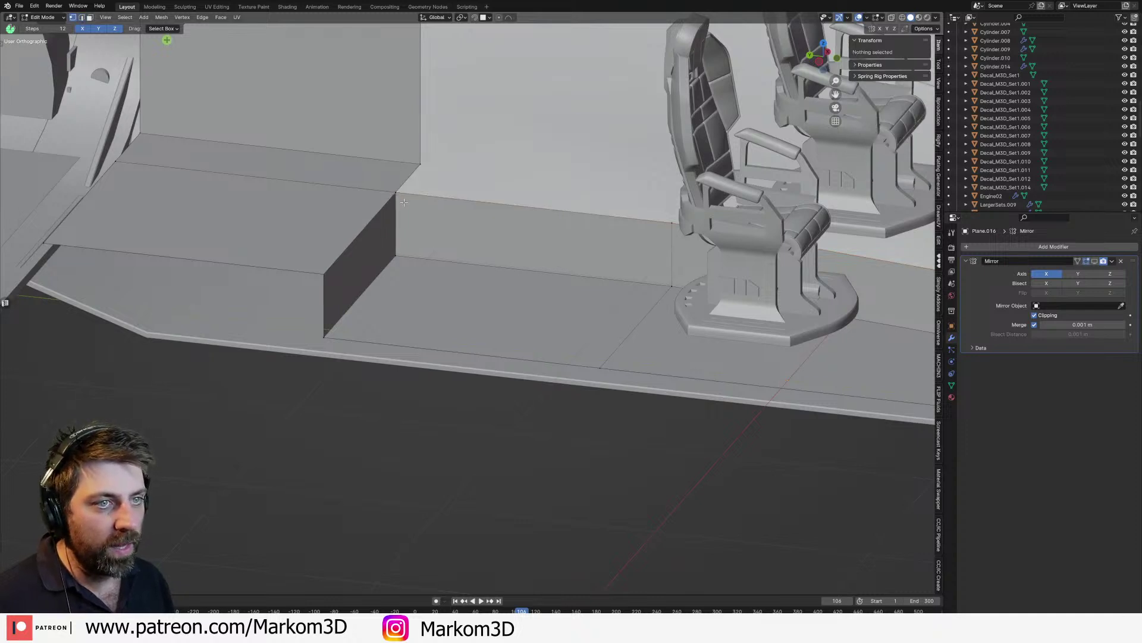
{"action": "key", "text": "shift+z"}
{"action": "left_click", "coordinate": [394, 193]}
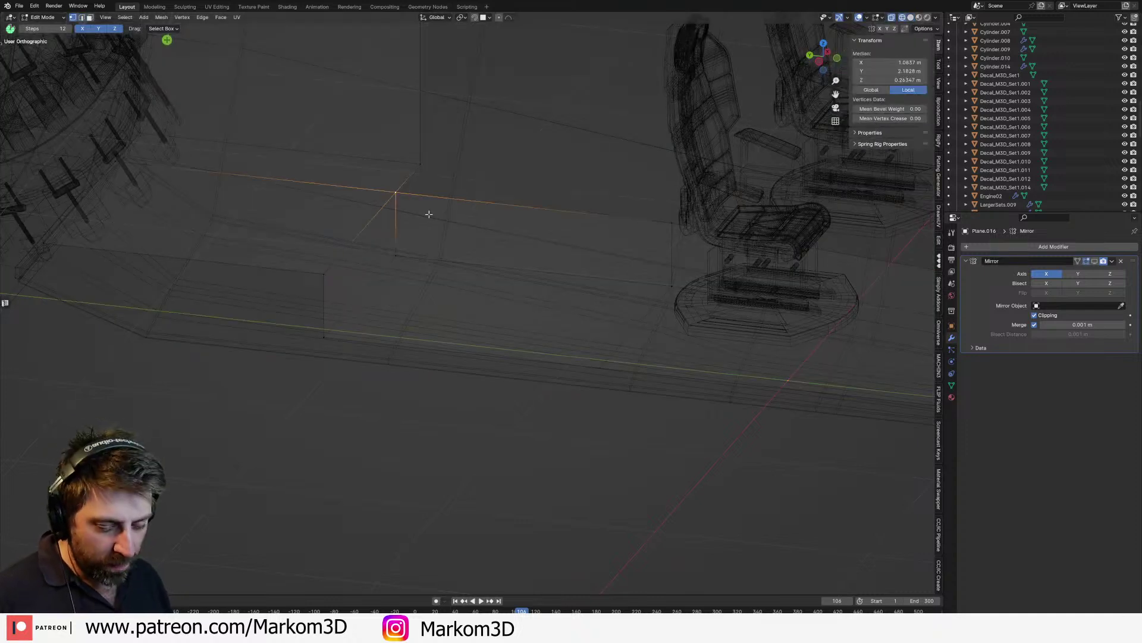
{"action": "key", "text": "m"}
{"action": "left_click", "coordinate": [446, 223]}
{"action": "key", "text": "z"}
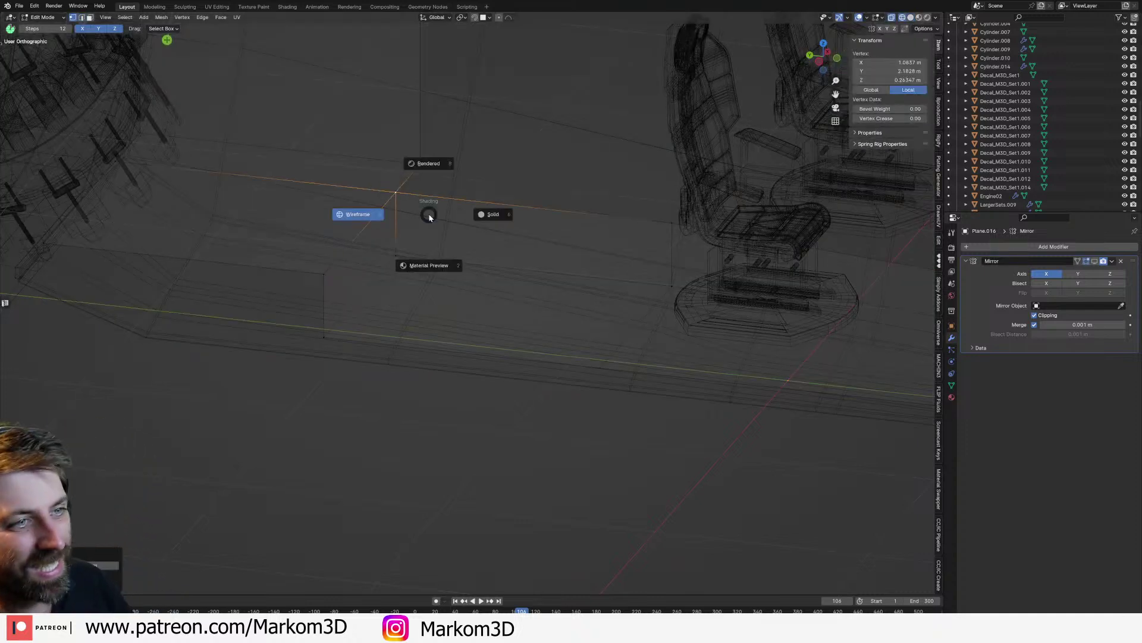
{"action": "left_click", "coordinate": [487, 220]}
{"action": "scroll", "coordinate": [485, 221], "scroll_direction": "down", "scroll_amount": 2}
{"action": "key", "text": "Tab"}
{"action": "mouse_move", "coordinate": [478, 226]}
{"action": "middle_mouse_down"}
{"action": "mouse_move", "coordinate": [461, 204]}
{"action": "mouse_move", "coordinate": [497, 215]}
{"action": "mouse_move", "coordinate": [482, 217]}
{"action": "middle_mouse_up"}
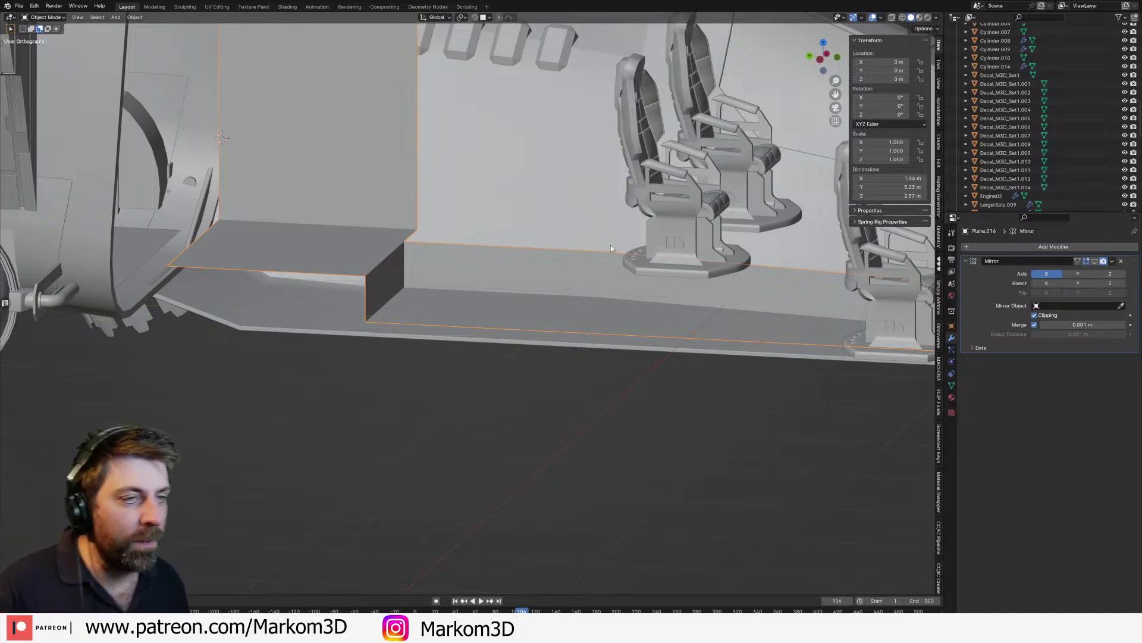
{"action": "middle_click_drag", "start_coordinate": [611, 244], "coordinate": [633, 231]}
{"action": "left_click", "coordinate": [703, 231]}
{"action": "middle_click_drag", "start_coordinate": [703, 230], "coordinate": [569, 199]}
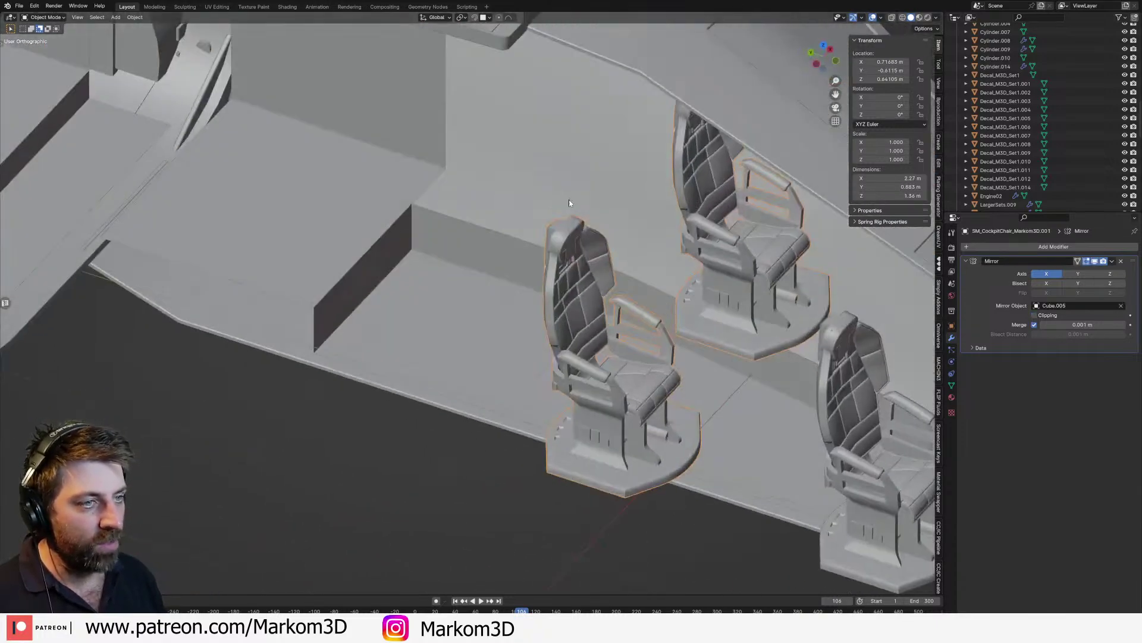
Step: Extrude the top edge of the cockpit's low side wall outward to about X 1.24 m to form a flat ledge
{"action": "left_click", "coordinate": [466, 237]}
{"action": "key", "text": "Tab"}
{"action": "middle_click_drag", "start_coordinate": [466, 238], "coordinate": [455, 281]}
{"action": "key", "text": "2"}
{"action": "left_click", "coordinate": [470, 272]}
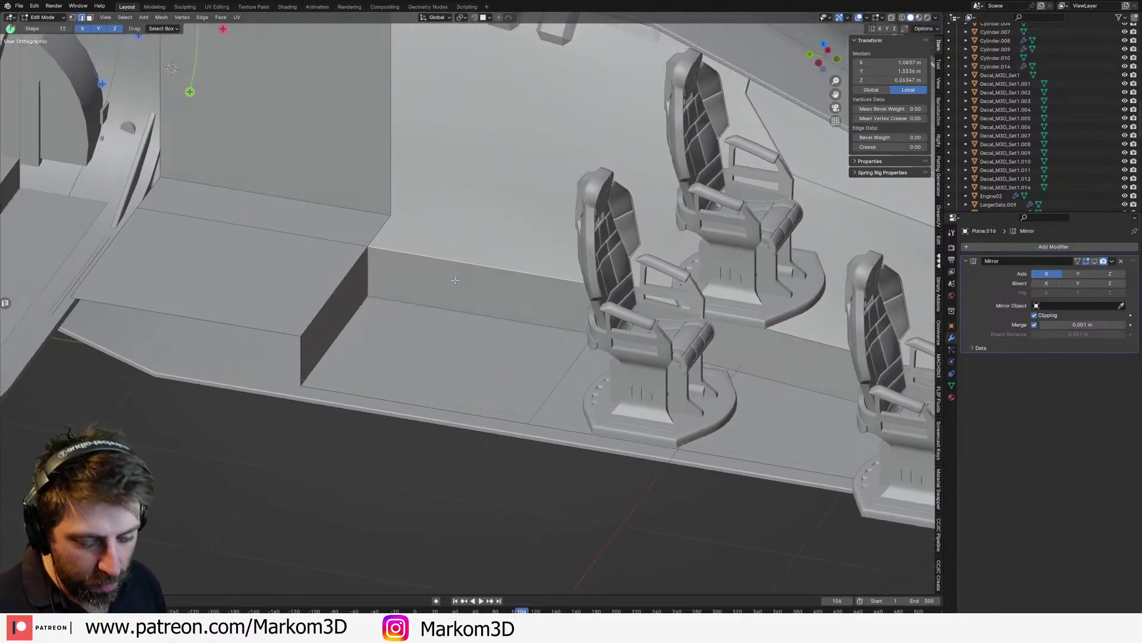
{"action": "scroll", "coordinate": [537, 278], "scroll_direction": "down", "scroll_amount": 3}
{"action": "middle_click_drag", "start_coordinate": [537, 278], "coordinate": [613, 333]}
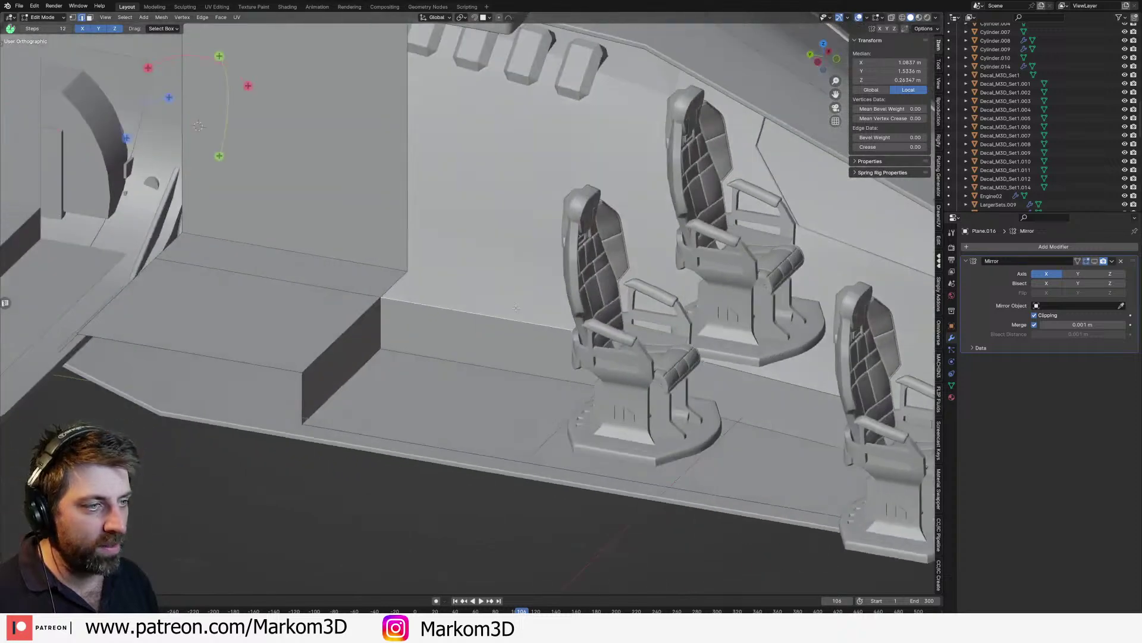
{"action": "scroll", "coordinate": [689, 393], "scroll_direction": "down", "scroll_amount": 2}
{"action": "middle_click_drag", "start_coordinate": [689, 394], "coordinate": [613, 362]}
{"action": "scroll", "coordinate": [632, 405], "scroll_direction": "up", "scroll_amount": 2}
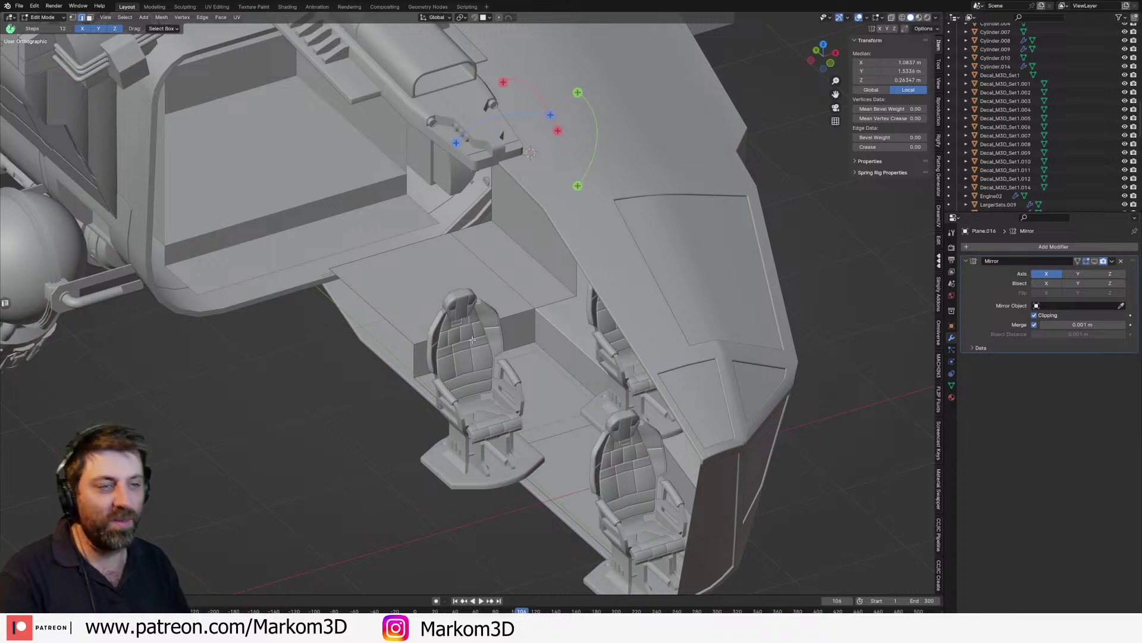
{"action": "scroll", "coordinate": [472, 339], "scroll_direction": "up", "scroll_amount": 3}
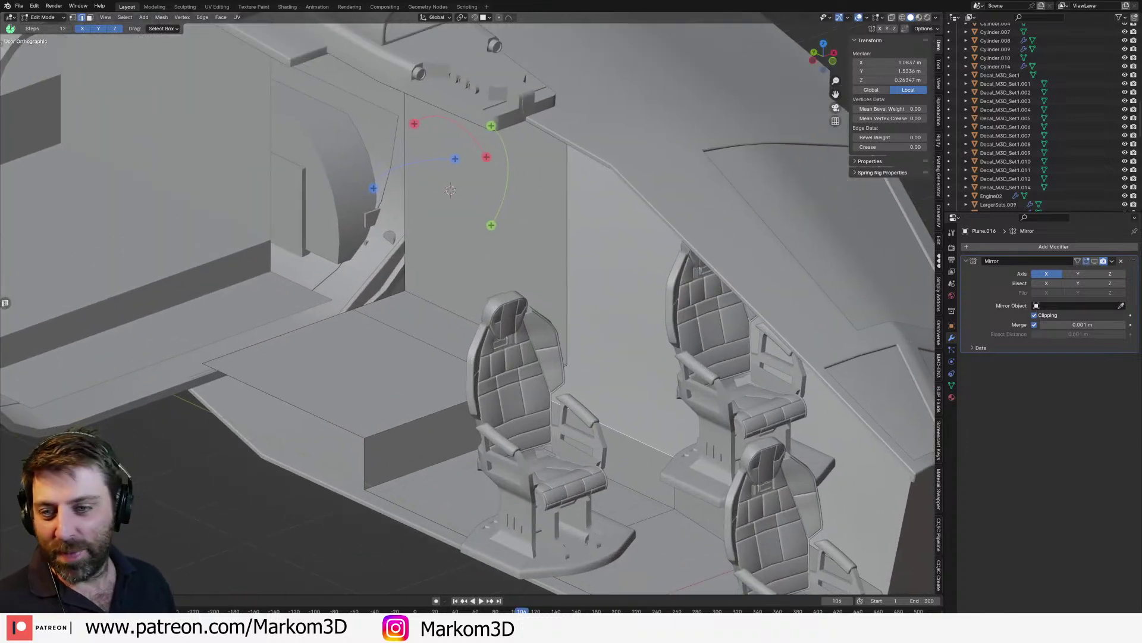
{"action": "scroll", "coordinate": [497, 367], "scroll_direction": "down", "scroll_amount": 1}
{"action": "middle_click_drag", "start_coordinate": [496, 368], "coordinate": [564, 367]}
{"action": "scroll", "coordinate": [595, 335], "scroll_direction": "up", "scroll_amount": 1}
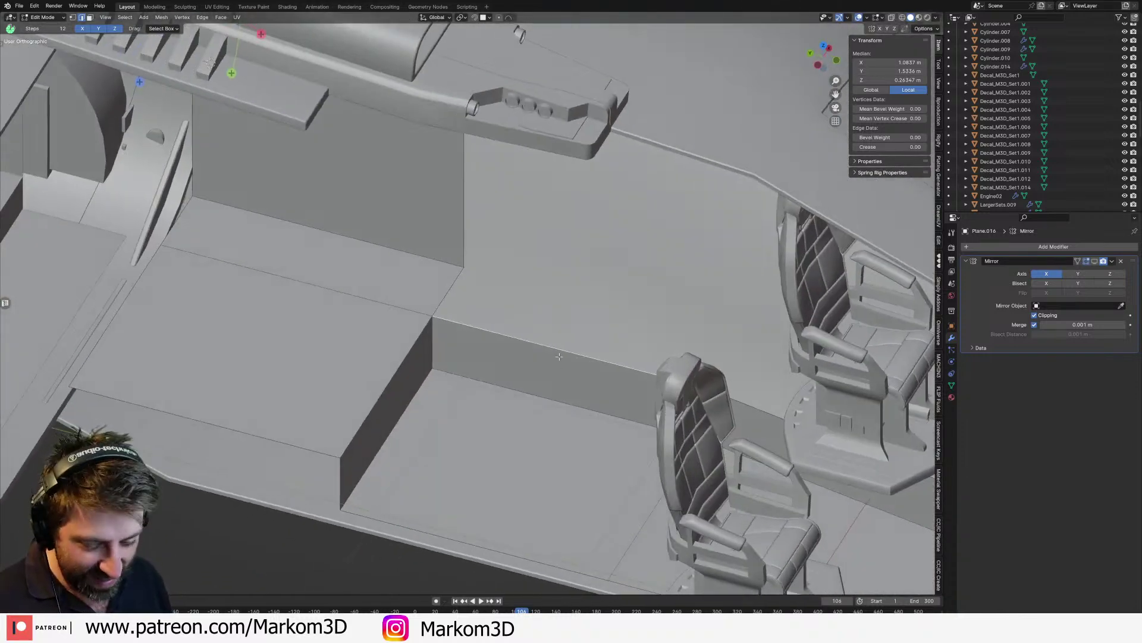
{"action": "key", "text": "g"}
{"action": "key", "text": "y"}
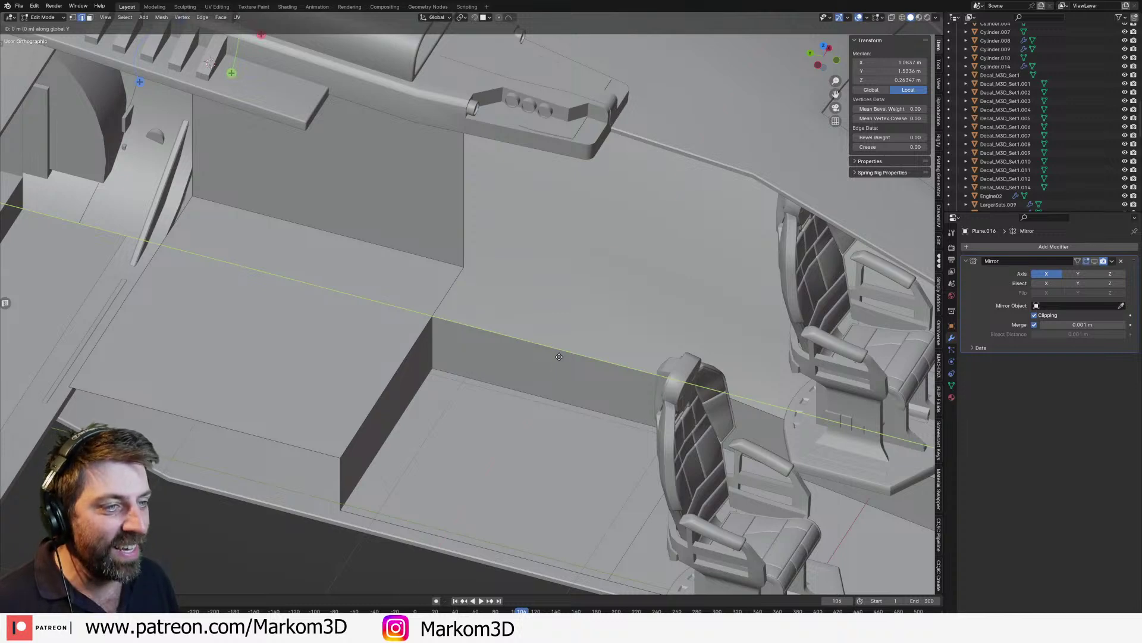
{"action": "left_click", "coordinate": [572, 334]}
Step: Merge the ledge's rear outer vertex into the adjoining corner of the connecting interior wall
{"action": "key", "text": "1"}
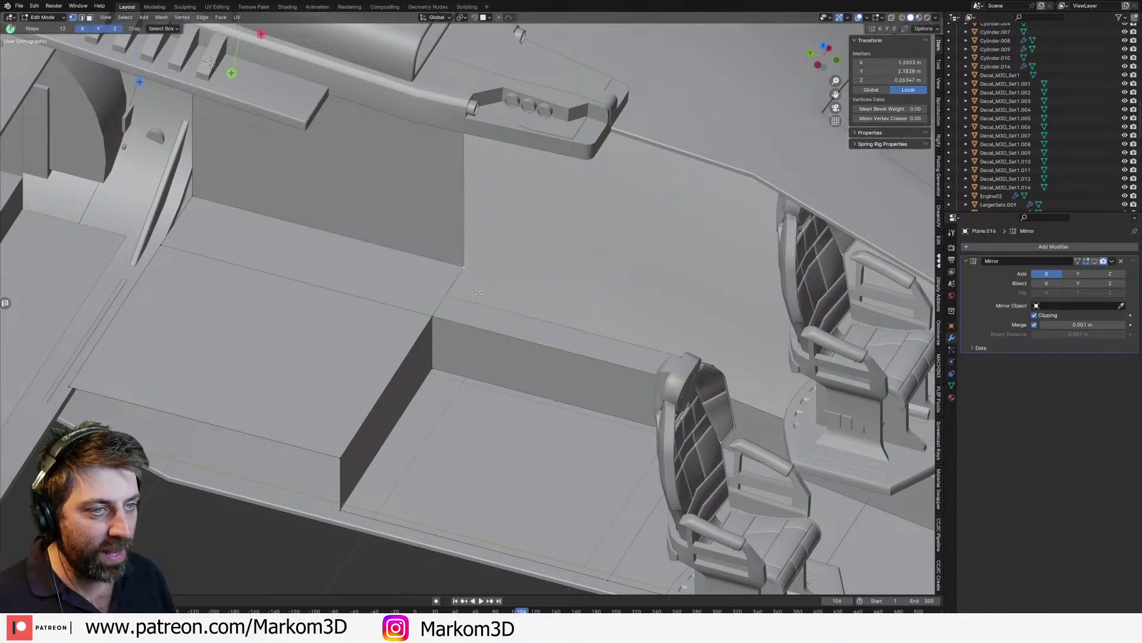
{"action": "key", "text": "m"}
{"action": "left_click", "coordinate": [482, 280]}
Step: Examine the ledge and seat positions inside the cockpit from the side and from above
{"action": "middle_click_drag", "start_coordinate": [482, 280], "coordinate": [628, 346]}
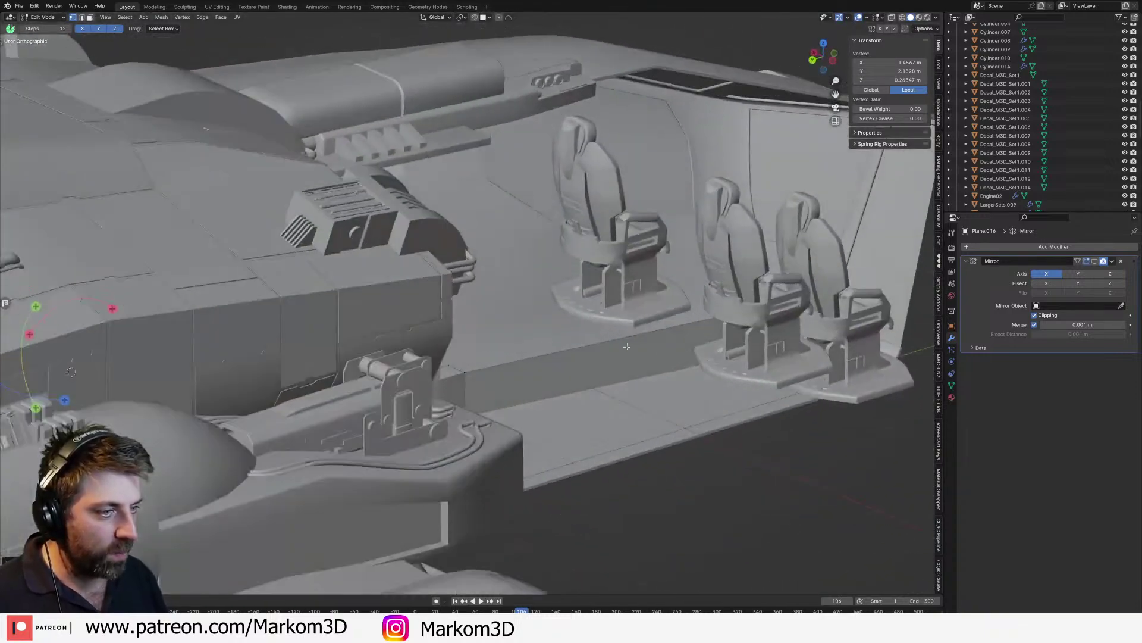
{"action": "middle_click_drag", "start_coordinate": [744, 325], "coordinate": [670, 313]}
{"action": "middle_click_drag", "start_coordinate": [538, 309], "coordinate": [513, 362]}
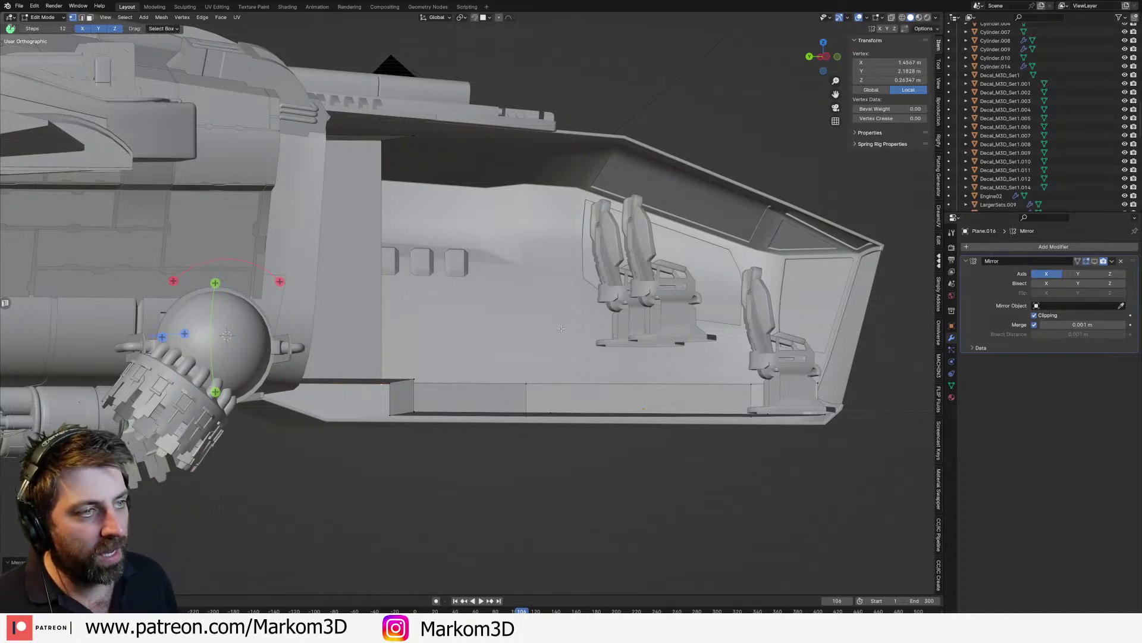
{"action": "middle_click_drag", "start_coordinate": [561, 328], "coordinate": [625, 267]}
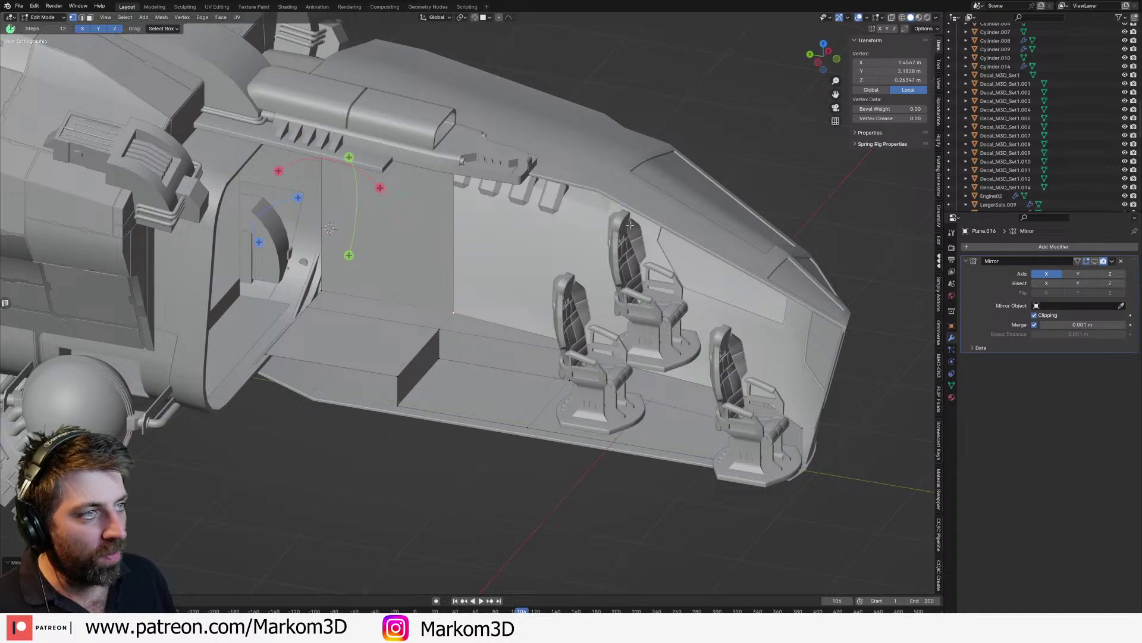
{"action": "middle_click_drag", "start_coordinate": [630, 224], "coordinate": [665, 202]}
{"action": "scroll", "coordinate": [665, 202], "scroll_direction": "up", "scroll_amount": 2}
{"action": "middle_click_drag", "start_coordinate": [693, 315], "coordinate": [518, 332]}
Step: Extrude the top vertex near the front of the low side wall horizontally outward toward the hull
{"action": "key", "text": "2"}
{"action": "key", "text": "1"}
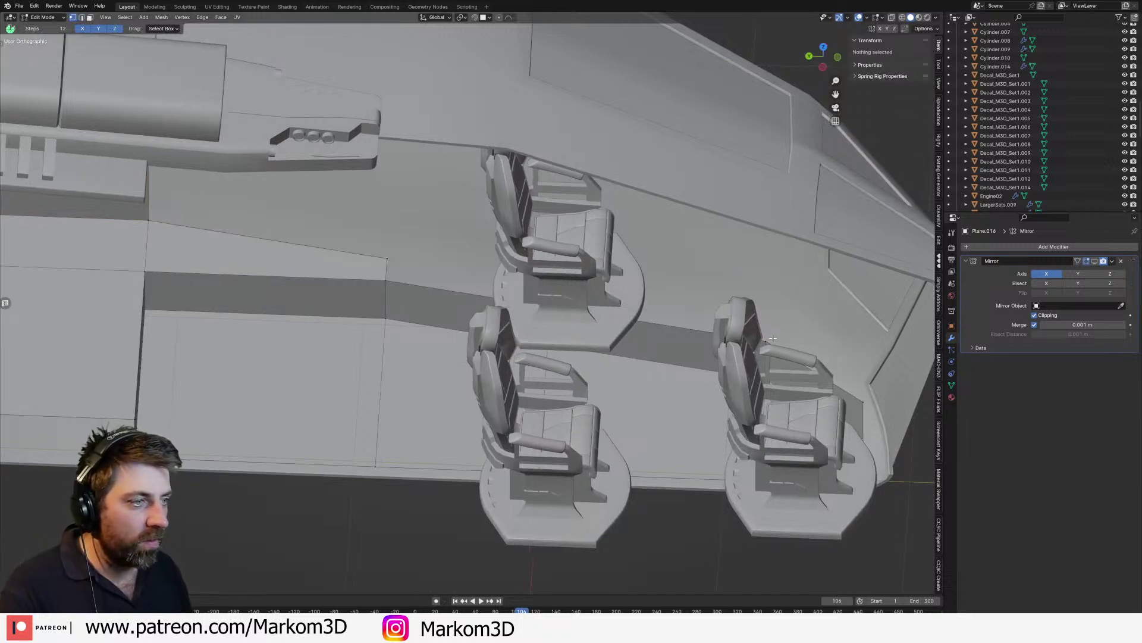
{"action": "left_click", "coordinate": [774, 348]}
{"action": "key", "text": "shift+v"}
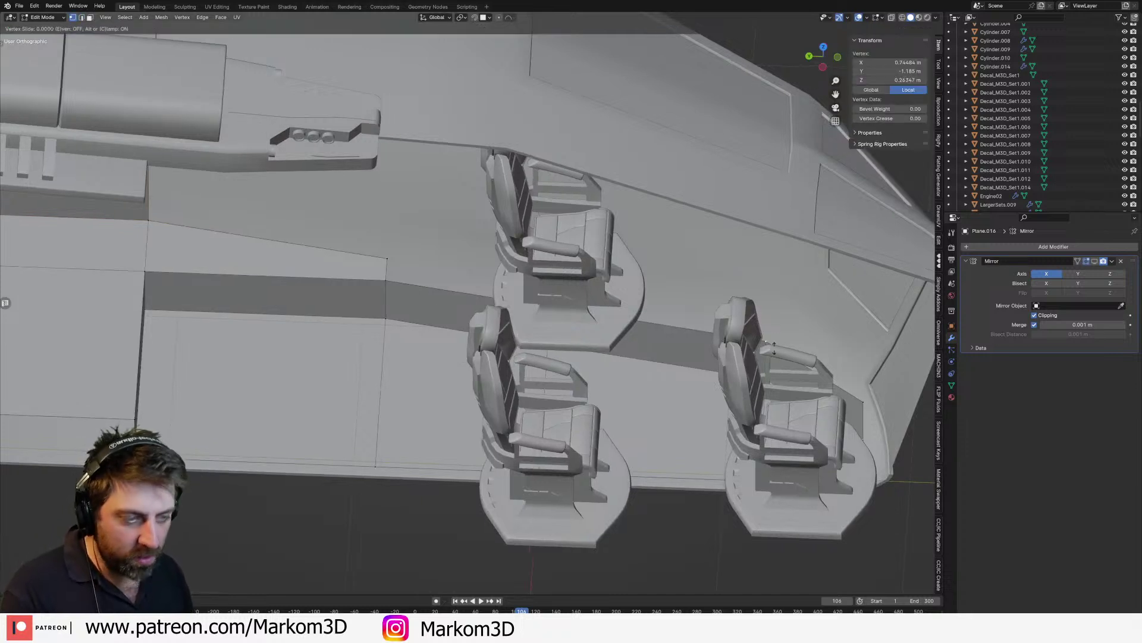
{"action": "left_click", "coordinate": [778, 340]}
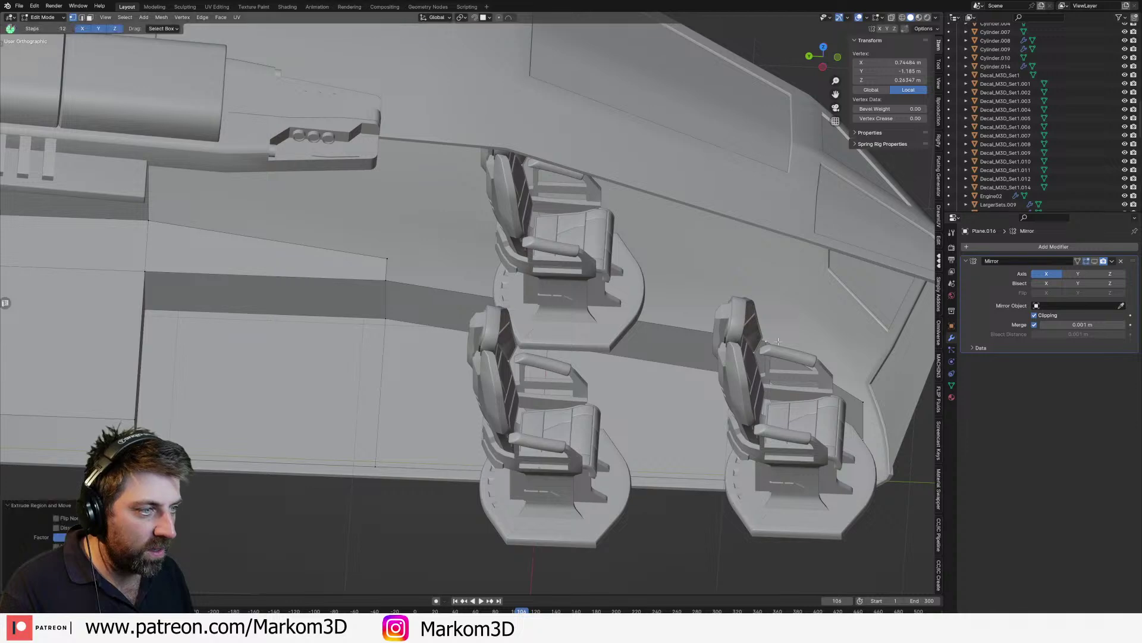
{"action": "middle_click_drag", "start_coordinate": [779, 348], "coordinate": [779, 374]}
{"action": "key", "text": "g"}
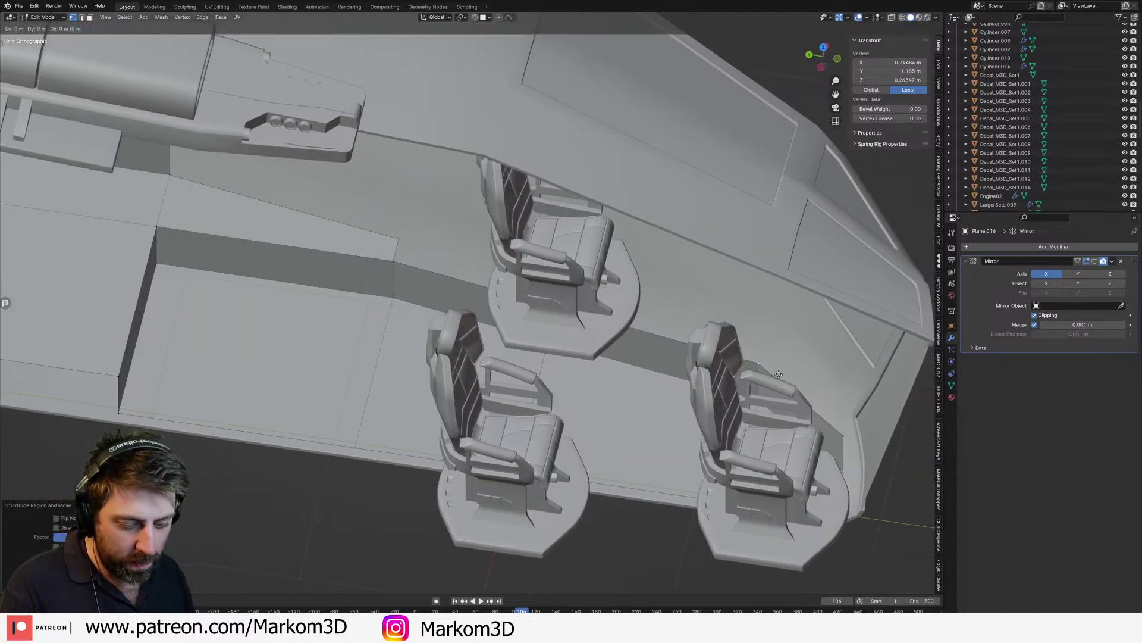
{"action": "key", "text": "shift+z"}
{"action": "right_click", "coordinate": [781, 373]}
Step: Fill the ledge forward between its open end edge and the extruded front edge
{"action": "key", "text": "2"}
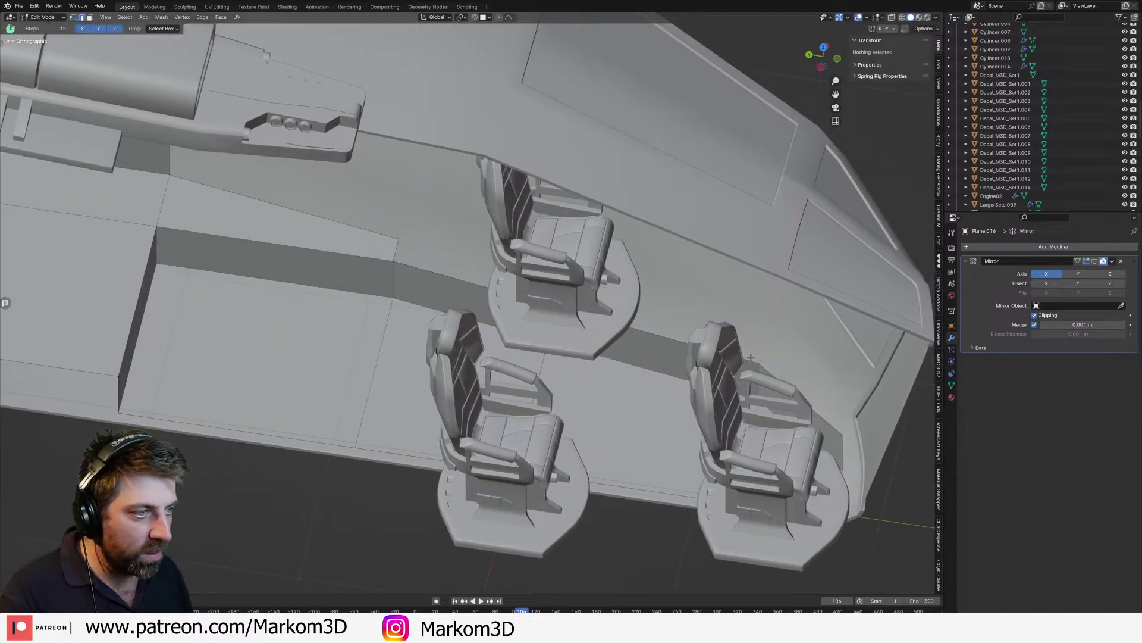
{"action": "left_click", "coordinate": [761, 360]}
{"action": "left_click", "coordinate": [397, 257], "text": "shift"}
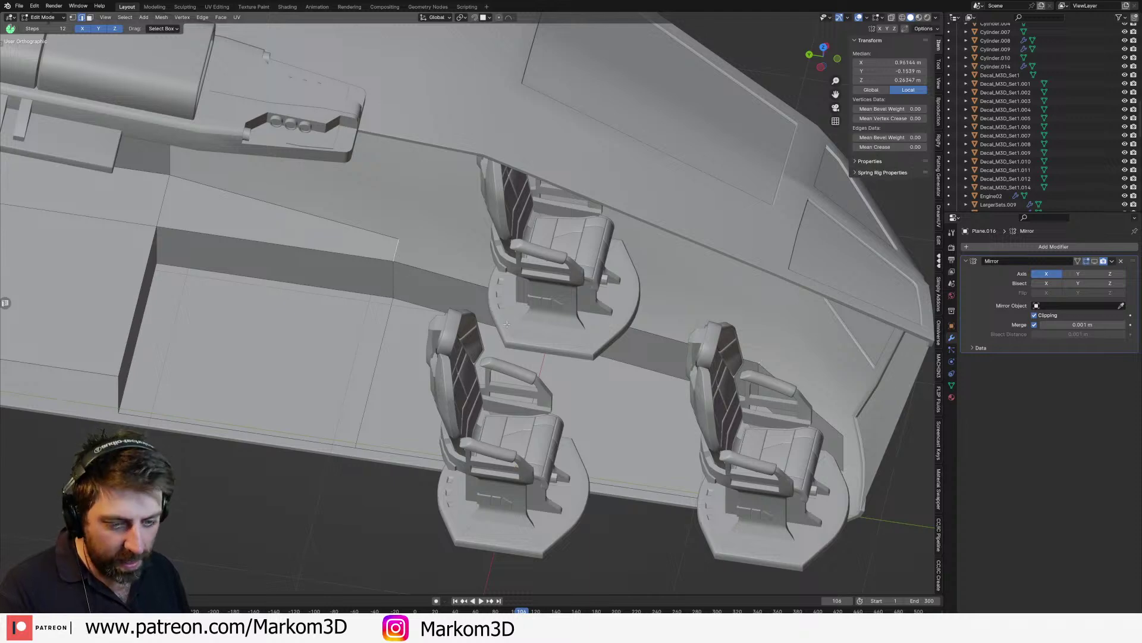
{"action": "middle_click_drag", "start_coordinate": [506, 324], "coordinate": [626, 424]}
Step: Reposition the vertical edge at the low side wall's front end along Y and select the wall's front top edge
{"action": "key", "text": "1"}
{"action": "left_click", "coordinate": [715, 401]}
{"action": "scroll", "coordinate": [741, 443], "scroll_direction": "up", "scroll_amount": 2}
{"action": "left_click", "coordinate": [609, 449], "text": "shift"}
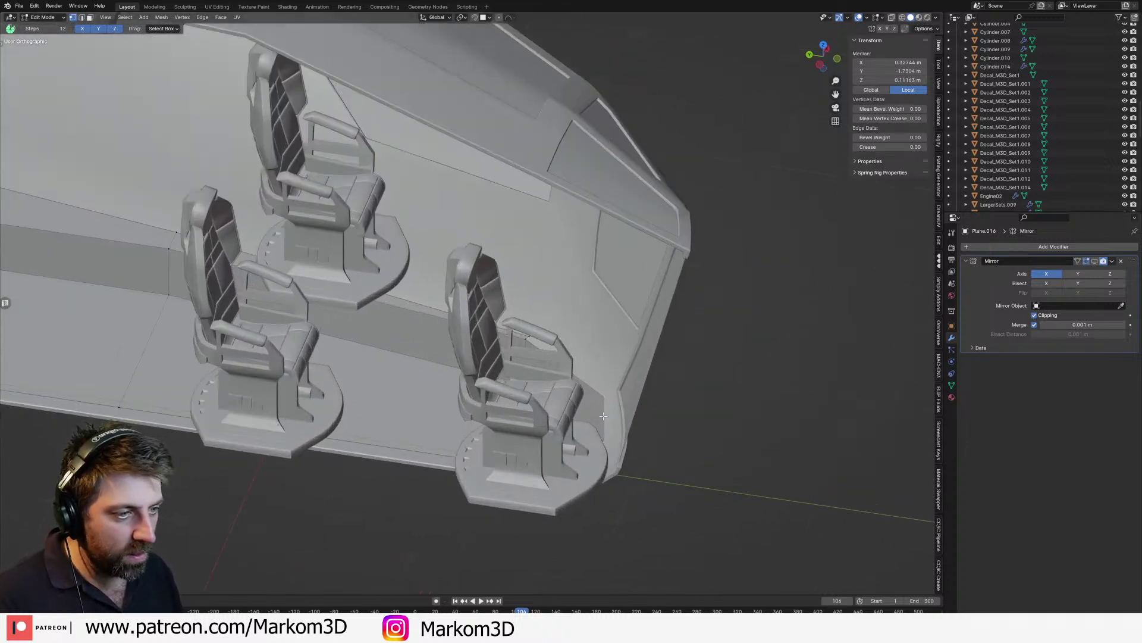
{"action": "key", "text": "2"}
{"action": "key", "text": "g"}
{"action": "key", "text": "y"}
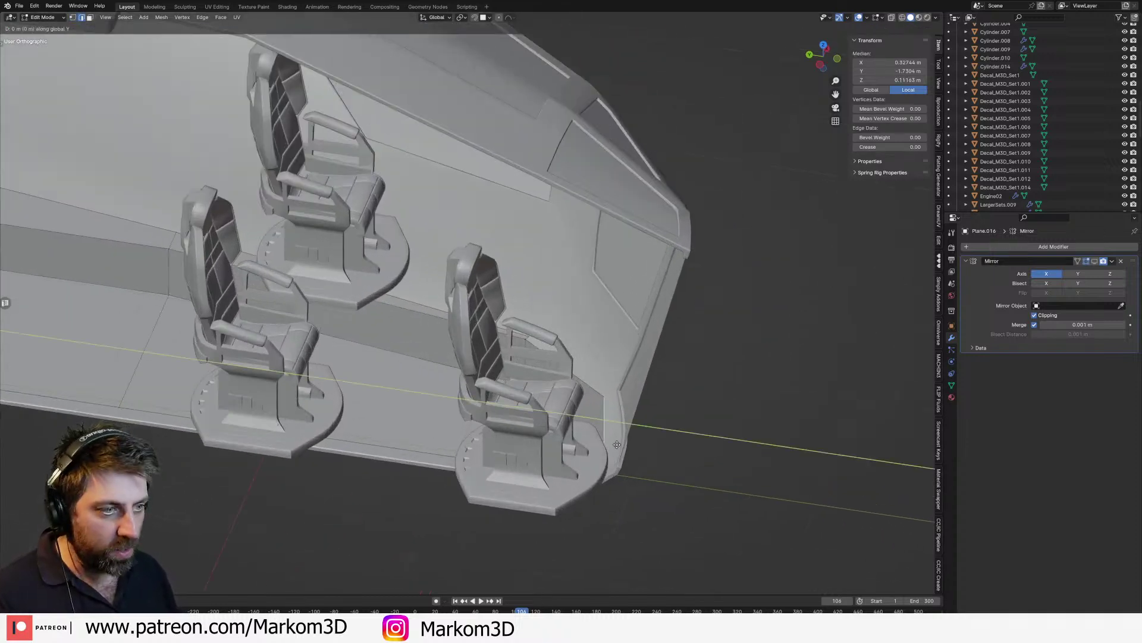
{"action": "left_click", "coordinate": [614, 409]}
{"action": "left_click", "coordinate": [606, 396]}
{"action": "middle_click_drag", "start_coordinate": [606, 396], "coordinate": [427, 258]}
{"action": "left_click", "coordinate": [549, 356], "text": "shift"}
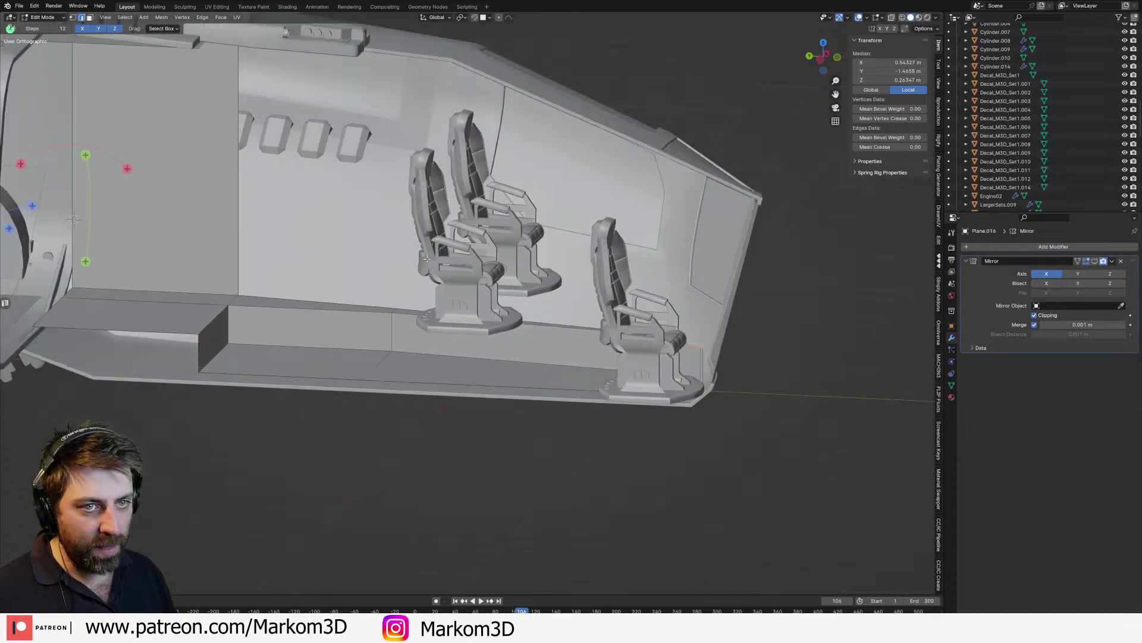
Step: Try adding a horizontal loop cut across the side wall of the connecting interior
{"action": "middle_click_drag", "start_coordinate": [336, 284], "coordinate": [391, 327], "text": "shift"}
{"action": "middle_click_drag", "start_coordinate": [303, 223], "coordinate": [752, 243]}
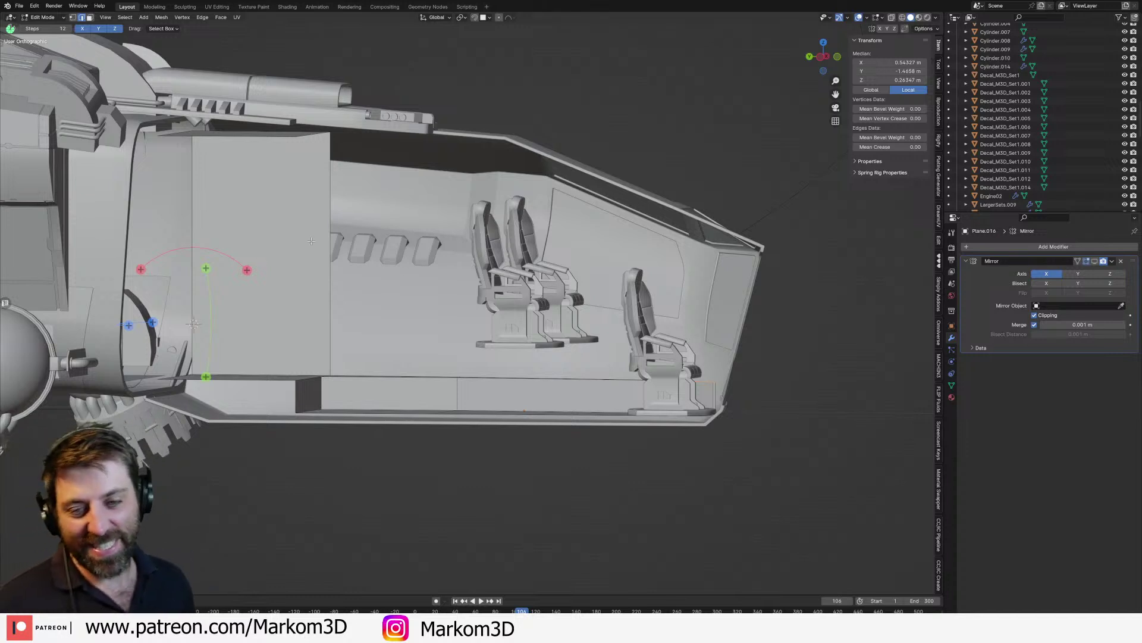
{"action": "middle_click_drag", "start_coordinate": [439, 218], "coordinate": [425, 246]}
{"action": "scroll", "coordinate": [410, 291], "scroll_direction": "up", "scroll_amount": 2}
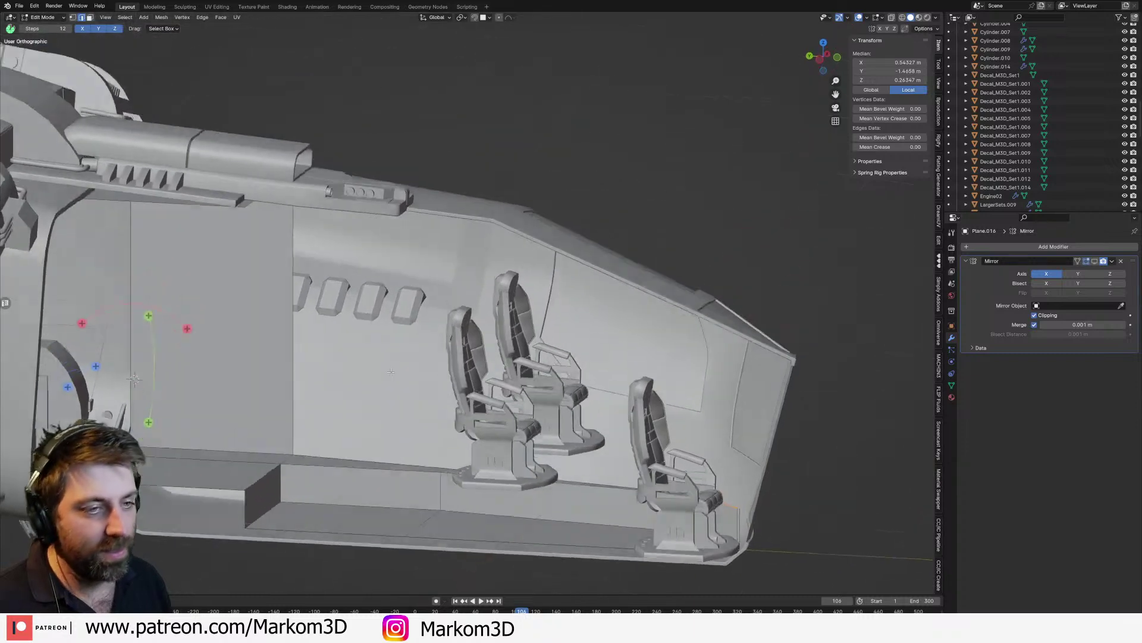
{"action": "scroll", "coordinate": [414, 345], "scroll_direction": "up", "scroll_amount": 1}
{"action": "middle_click_drag", "start_coordinate": [416, 351], "coordinate": [388, 344]}
{"action": "left_click", "coordinate": [395, 371]}
{"action": "key", "text": "ctrl+r"}
{"action": "left_click", "coordinate": [395, 370]}
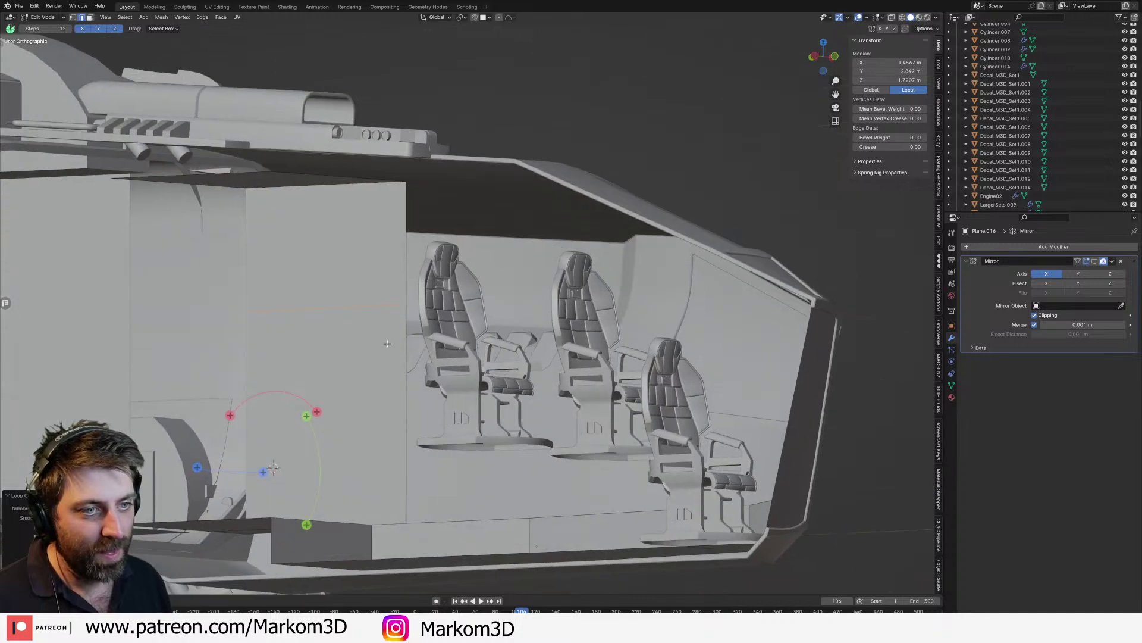
{"action": "left_click", "coordinate": [426, 349]}
Step: Try shifting the connecting wall's upper face outward along X by about 0.16 m
{"action": "key", "text": "3"}
{"action": "left_click", "coordinate": [393, 281]}
{"action": "middle_click_drag", "start_coordinate": [392, 281], "coordinate": [416, 276]}
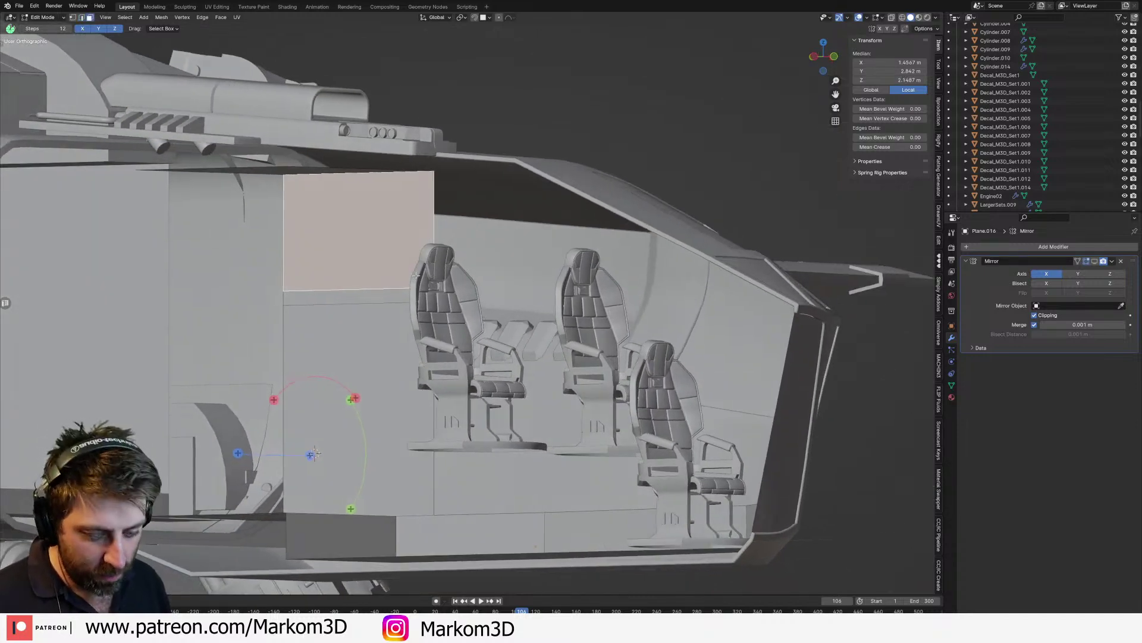
{"action": "key", "text": "g"}
{"action": "key", "text": "y"}
{"action": "key", "text": "x"}
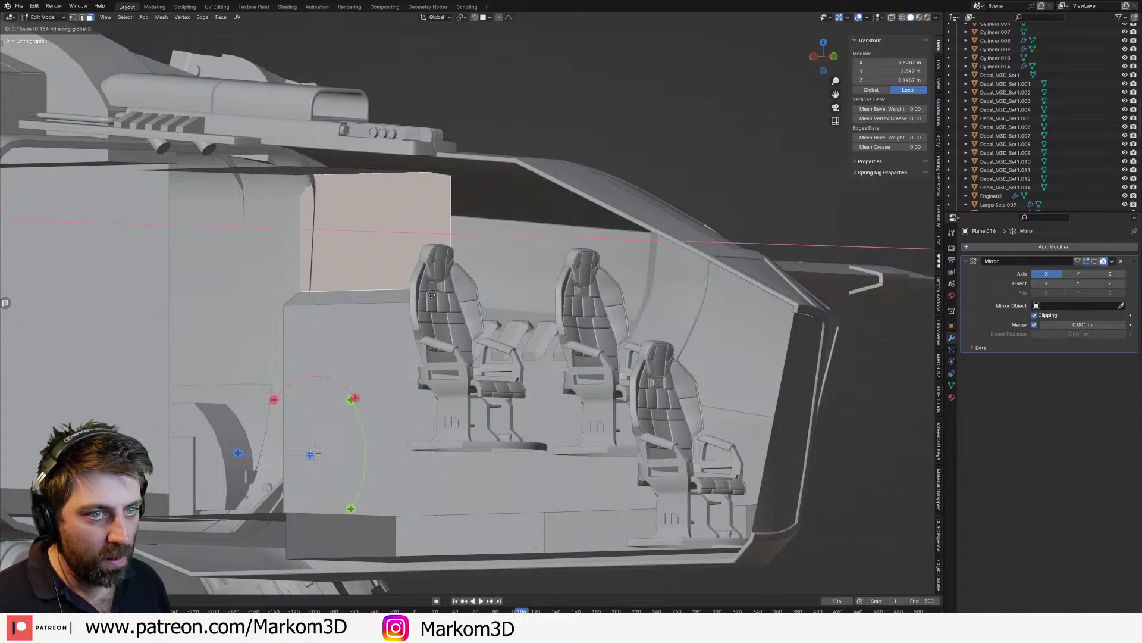
{"action": "left_click", "coordinate": [432, 290]}
{"action": "middle_click_drag", "start_coordinate": [432, 289], "coordinate": [477, 376]}
Step: Extrude the ledge's outer vertex beside the seats straight up to about Z 2.15 m
{"action": "left_click", "coordinate": [381, 216]}
{"action": "key", "text": "2"}
{"action": "left_click", "coordinate": [370, 113]}
{"action": "scroll", "coordinate": [381, 279], "scroll_direction": "down", "scroll_amount": 3}
{"action": "key", "text": "1"}
{"action": "left_click", "coordinate": [423, 331]}
{"action": "key", "text": "e"}
{"action": "key", "text": "z"}
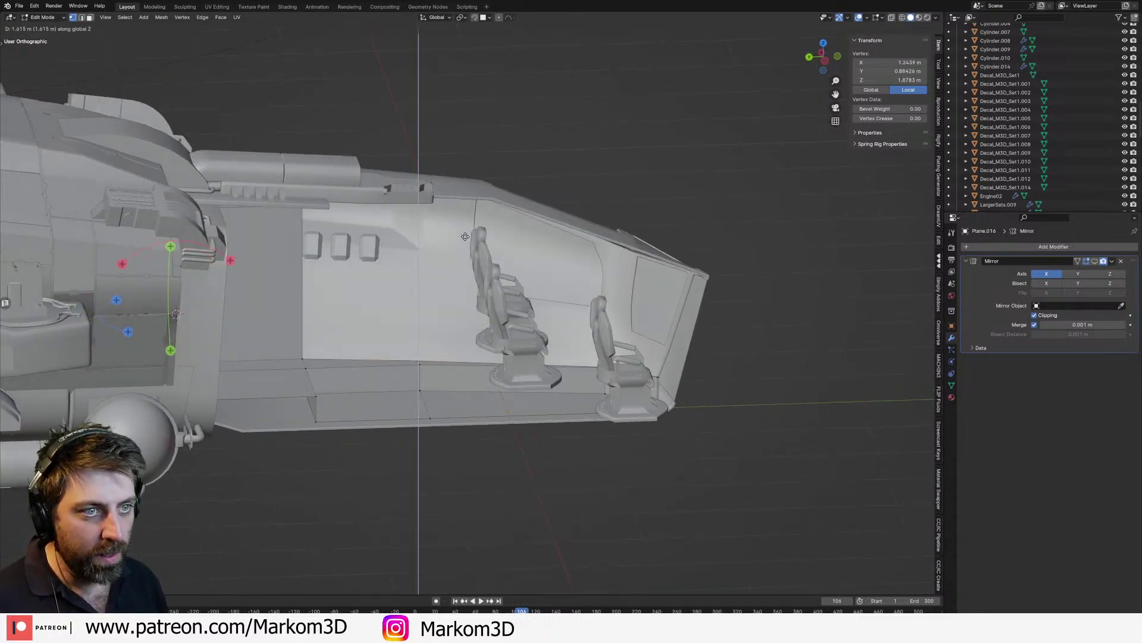
{"action": "left_click", "coordinate": [467, 222]}
Step: Fill a side wall face between the connecting wall's front vertical edge and the newly extruded edge
{"action": "middle_click_drag", "start_coordinate": [466, 222], "coordinate": [447, 205]}
{"action": "key", "text": "2"}
{"action": "left_click", "coordinate": [331, 280]}
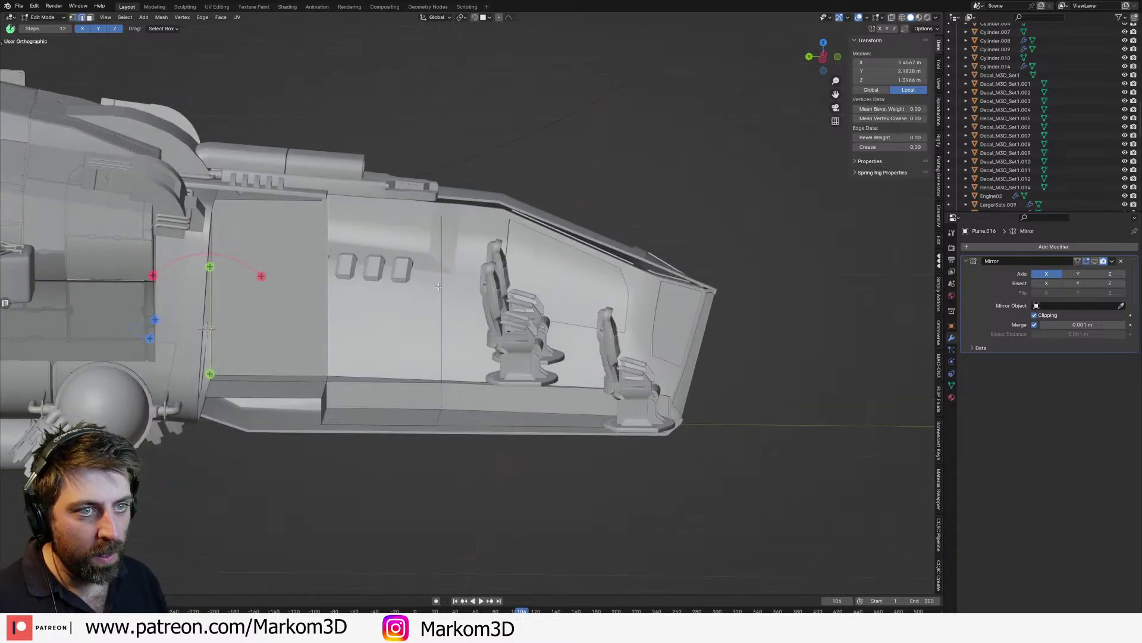
{"action": "left_click", "coordinate": [442, 339], "text": "shift"}
{"action": "middle_click_drag", "start_coordinate": [445, 354], "coordinate": [506, 267]}
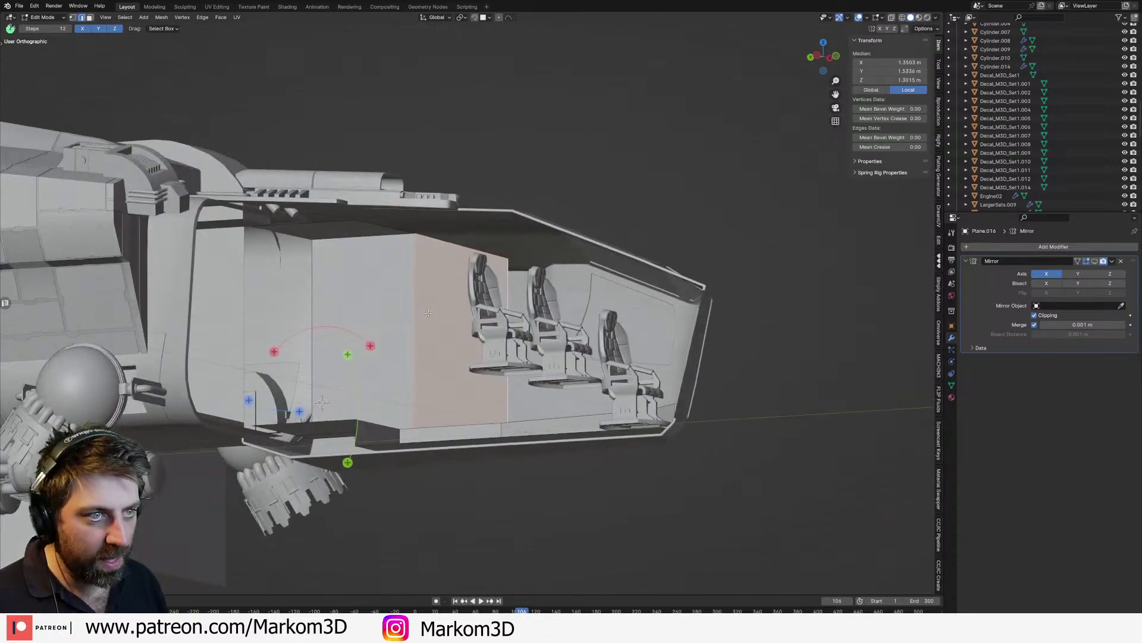
Step: Raise the upper front vertex of the new side wall face to about Z 2.41 m
{"action": "key", "text": "1"}
{"action": "left_click", "coordinate": [507, 262]}
{"action": "key", "text": "g"}
{"action": "key", "text": "z"}
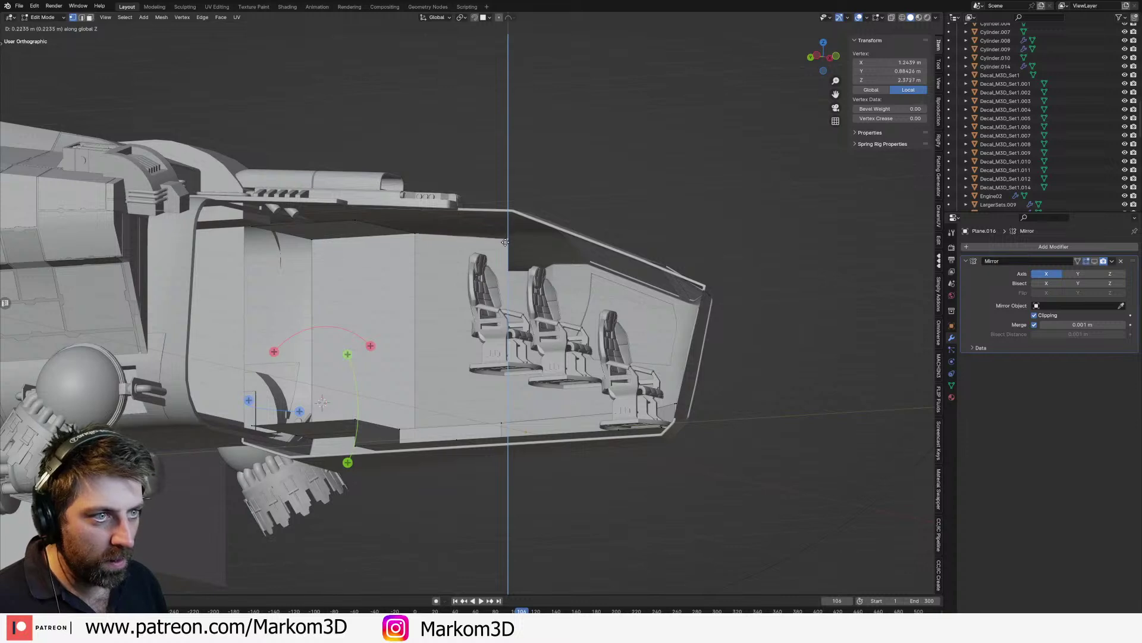
{"action": "left_click", "coordinate": [506, 236]}
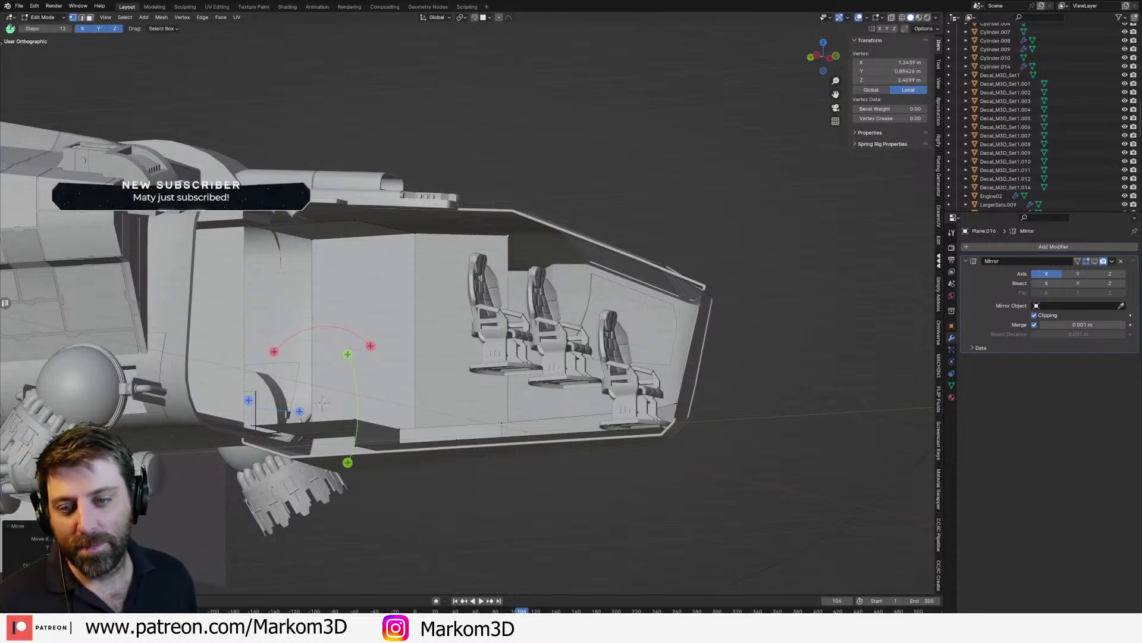
Step: Extrude the side wall's upper front vertex inward along X to about X 0.17 m to start the ceiling
{"action": "middle_click_drag", "start_coordinate": [444, 299], "coordinate": [535, 252]}
{"action": "key", "text": "alt+a"}
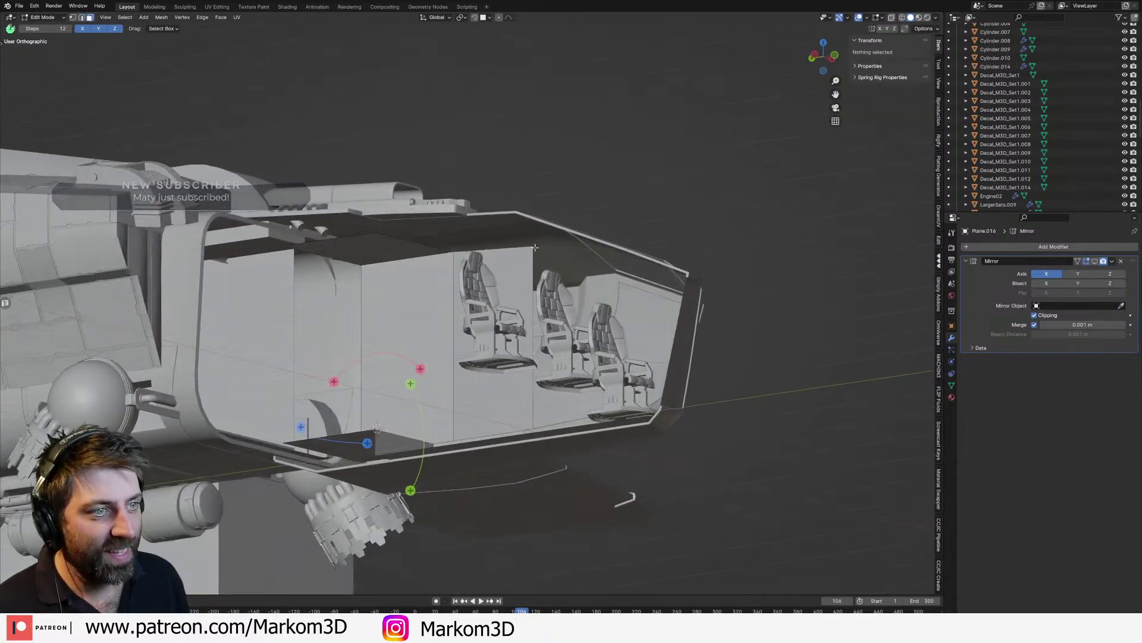
{"action": "key", "text": "2"}
{"action": "left_click", "coordinate": [531, 247]}
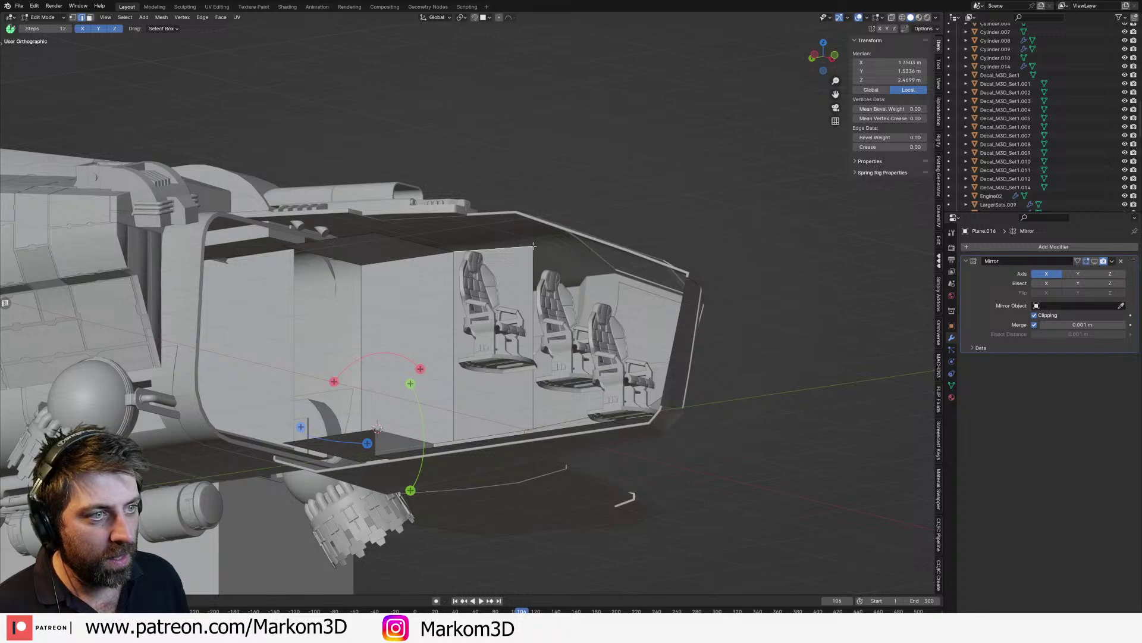
{"action": "key", "text": "1"}
{"action": "left_click", "coordinate": [535, 246]}
{"action": "key", "text": "g"}
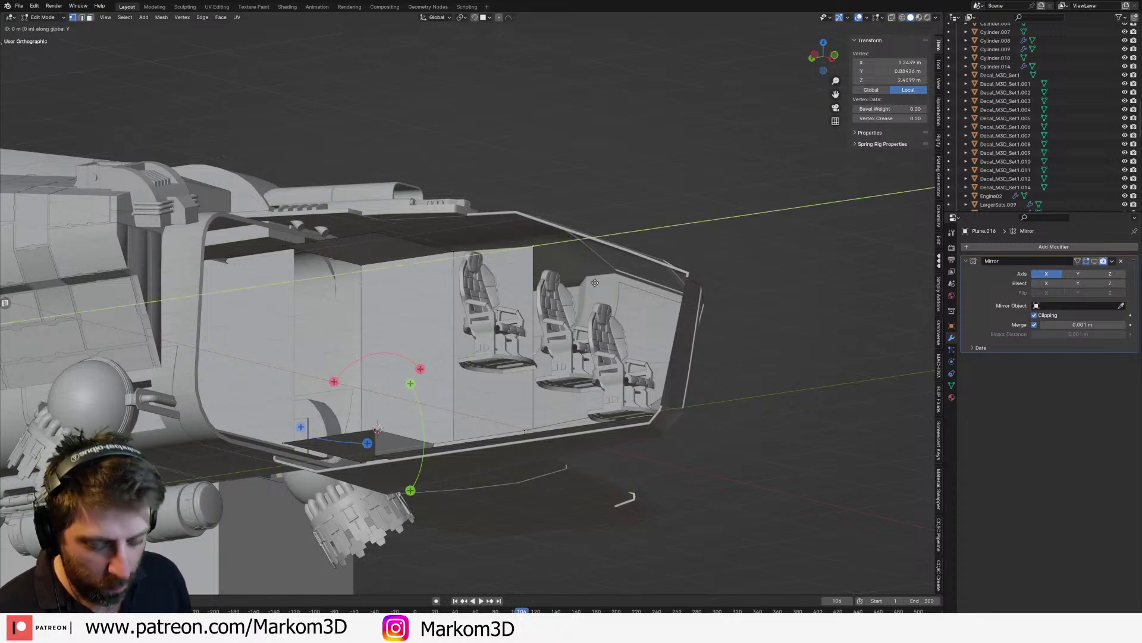
{"action": "key", "text": "x"}
{"action": "left_click", "coordinate": [529, 302]}
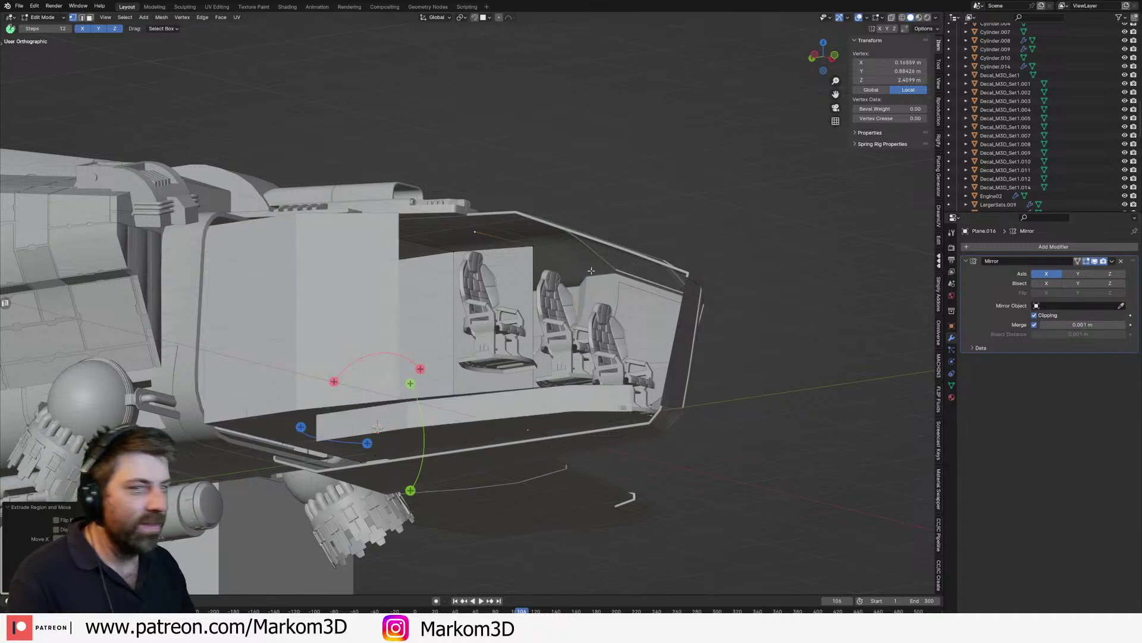
Step: Move the extruded ceiling vertex further along X toward the mirror centreline
{"action": "middle_click_drag", "start_coordinate": [524, 310], "coordinate": [565, 264]}
{"action": "key", "text": "g"}
{"action": "key", "text": "y"}
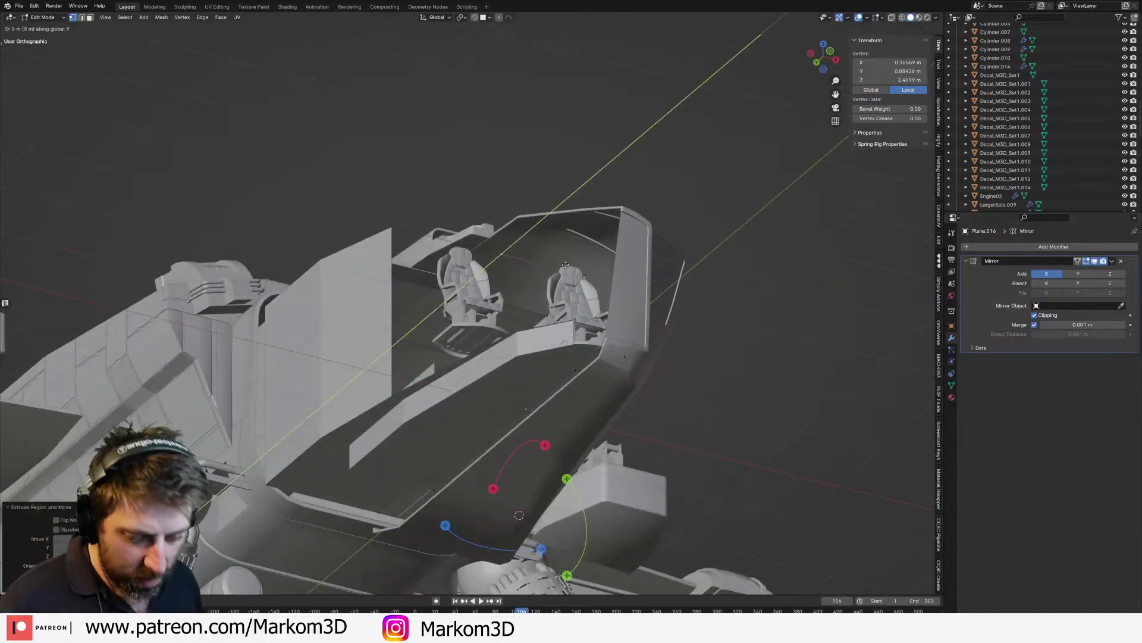
{"action": "key", "text": "x"}
{"action": "left_click", "coordinate": [497, 288]}
{"action": "middle_click_drag", "start_coordinate": [497, 287], "coordinate": [495, 272]}
{"action": "key", "text": "2"}
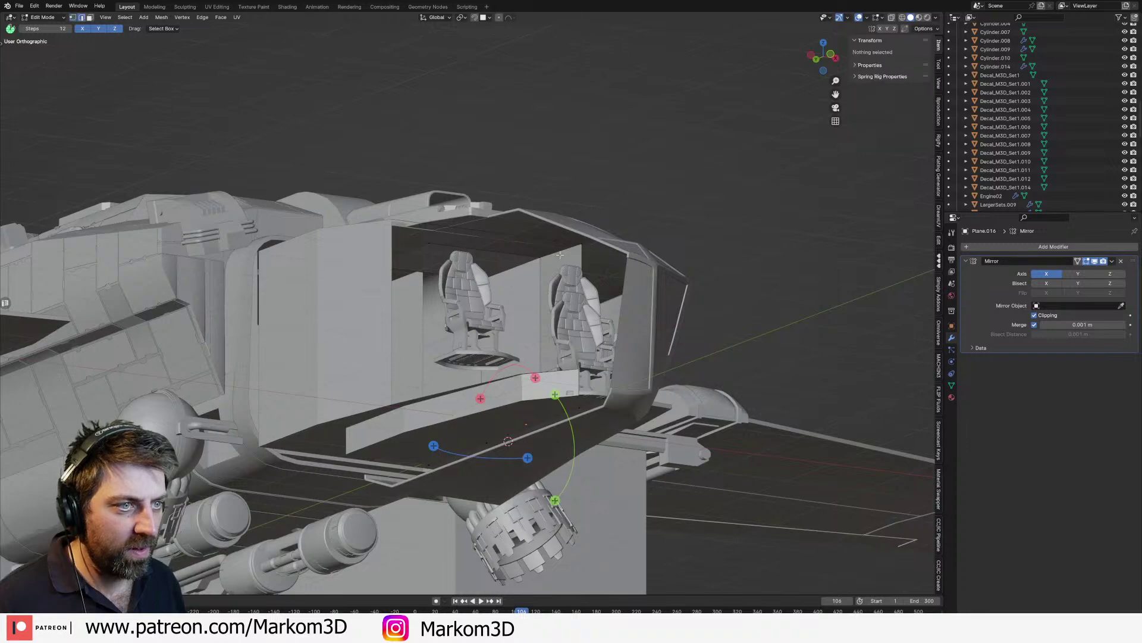
Step: Finish editing the interior mesh, set the viewport to solid shading, and turn off the interior Mirror modifier's viewport display
{"action": "left_click", "coordinate": [560, 255]}
{"action": "key", "text": "z"}
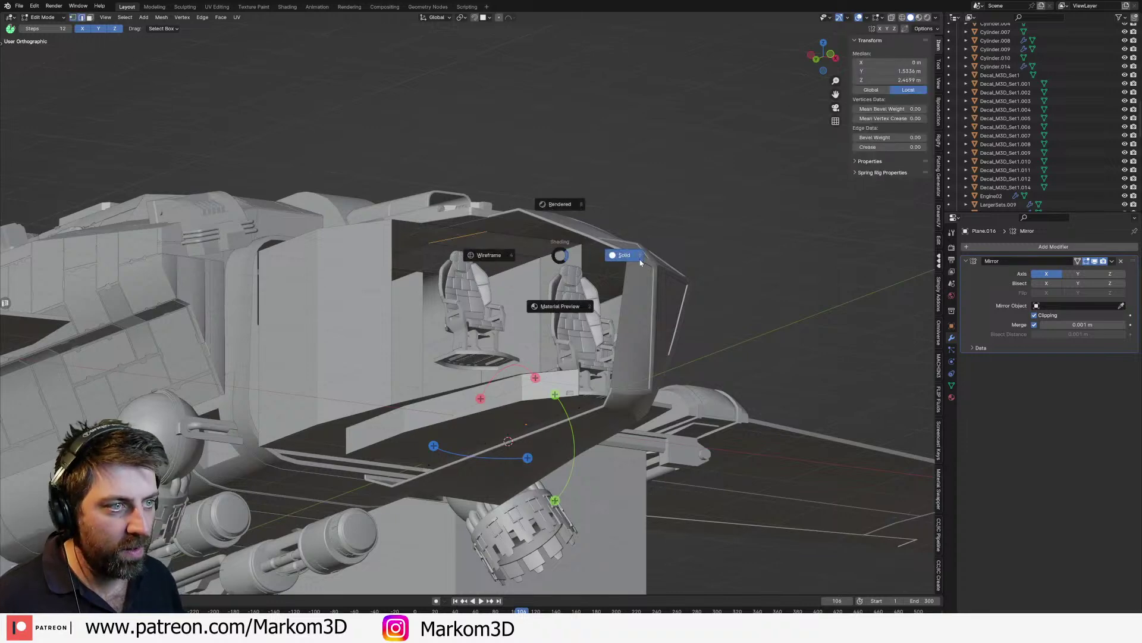
{"action": "left_click", "coordinate": [637, 259]}
{"action": "mouse_move", "coordinate": [637, 259]}
{"action": "middle_mouse_down"}
{"action": "mouse_move", "coordinate": [554, 277]}
{"action": "mouse_move", "coordinate": [481, 312]}
{"action": "mouse_move", "coordinate": [442, 247]}
{"action": "middle_mouse_up"}
{"action": "key", "text": "Tab"}
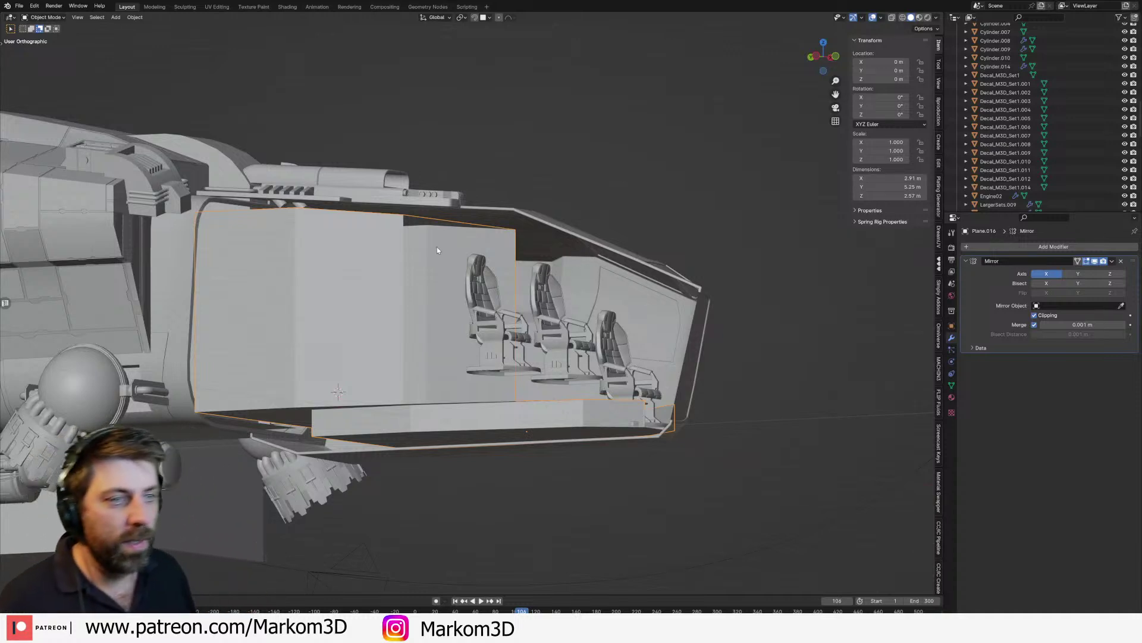
{"action": "left_click", "coordinate": [1095, 261]}
Step: Select the cockpit hull shell and open its mesh for editing with solid shading
{"action": "middle_click_drag", "start_coordinate": [586, 396], "coordinate": [592, 192]}
{"action": "scroll", "coordinate": [436, 399], "scroll_direction": "up", "scroll_amount": 2}
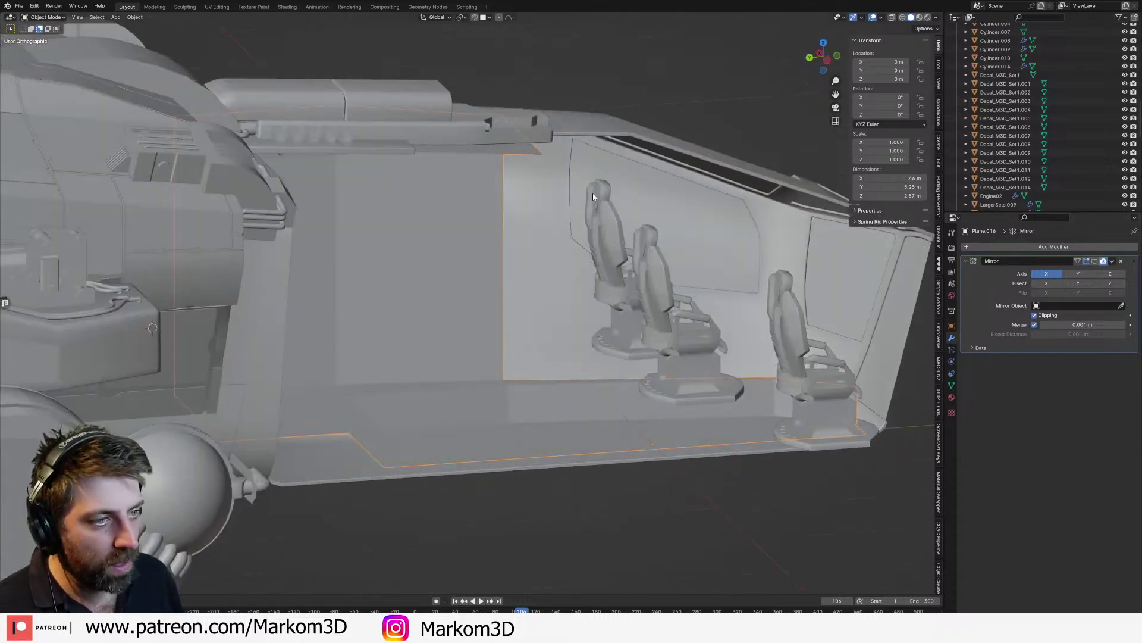
{"action": "left_click", "coordinate": [570, 157]}
{"action": "key", "text": "Tab"}
{"action": "middle_click_drag", "start_coordinate": [777, 232], "coordinate": [737, 212]}
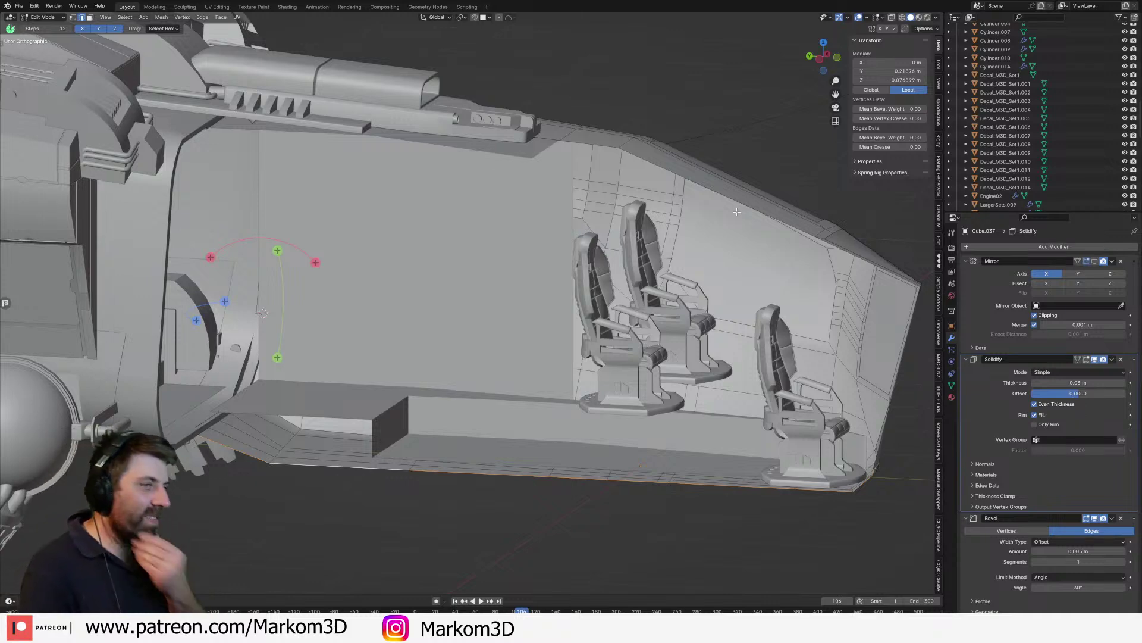
{"action": "scroll", "coordinate": [737, 212], "scroll_direction": "down", "scroll_amount": 2}
{"action": "mouse_move", "coordinate": [737, 211]}
{"action": "middle_mouse_down"}
{"action": "mouse_move", "coordinate": [561, 362]}
{"action": "mouse_move", "coordinate": [563, 318]}
{"action": "mouse_move", "coordinate": [666, 320]}
{"action": "middle_mouse_up"}
{"action": "key", "text": "Tab"}
{"action": "key", "text": "z"}
{"action": "left_click", "coordinate": [616, 317]}
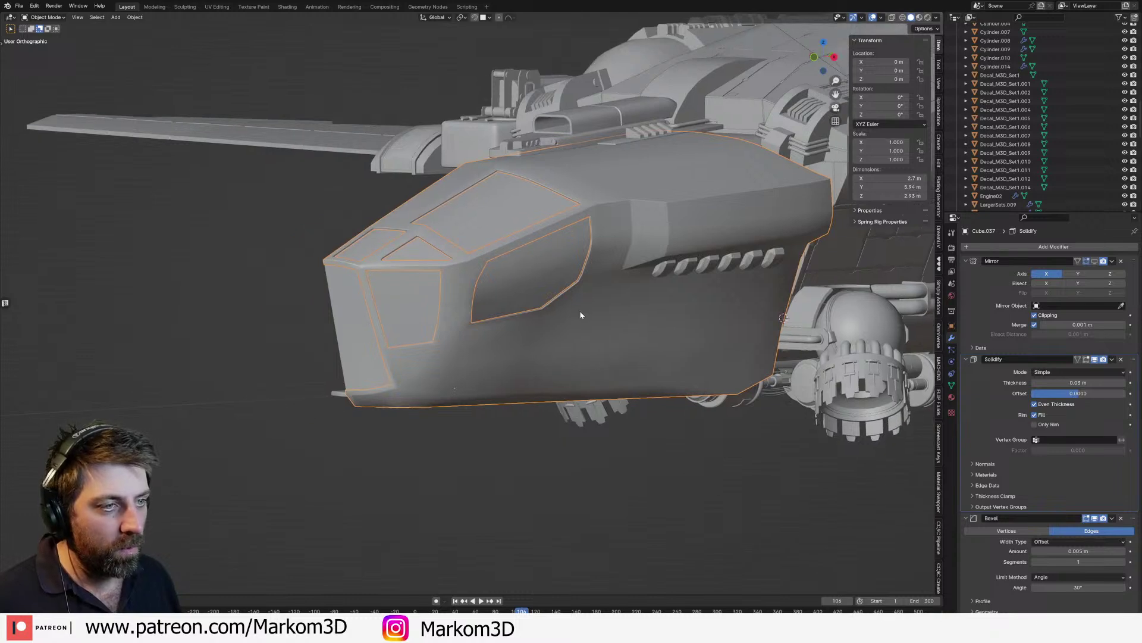
{"action": "key", "text": "Tab"}
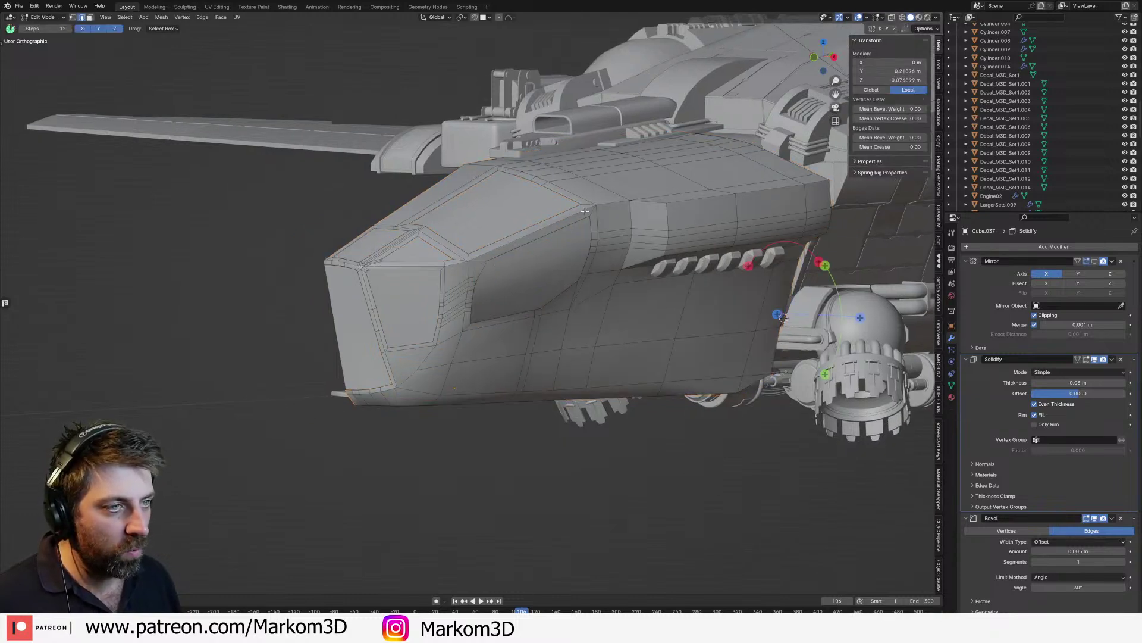
Step: Select the face loops framing the hull's side window and the upper canopy windows
{"action": "middle_click_drag", "start_coordinate": [586, 224], "coordinate": [620, 251]}
{"action": "scroll", "coordinate": [636, 245], "scroll_direction": "up", "scroll_amount": 2}
{"action": "key", "text": "3"}
{"action": "left_click", "coordinate": [628, 240], "text": "alt"}
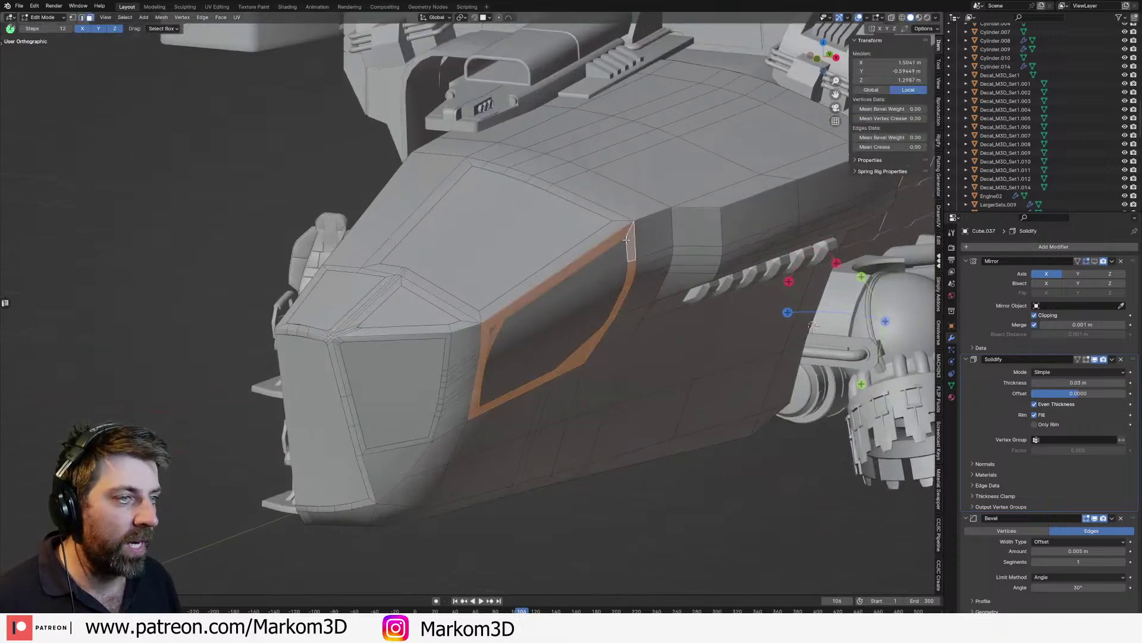
{"action": "left_click", "coordinate": [479, 315], "text": "alt+shift"}
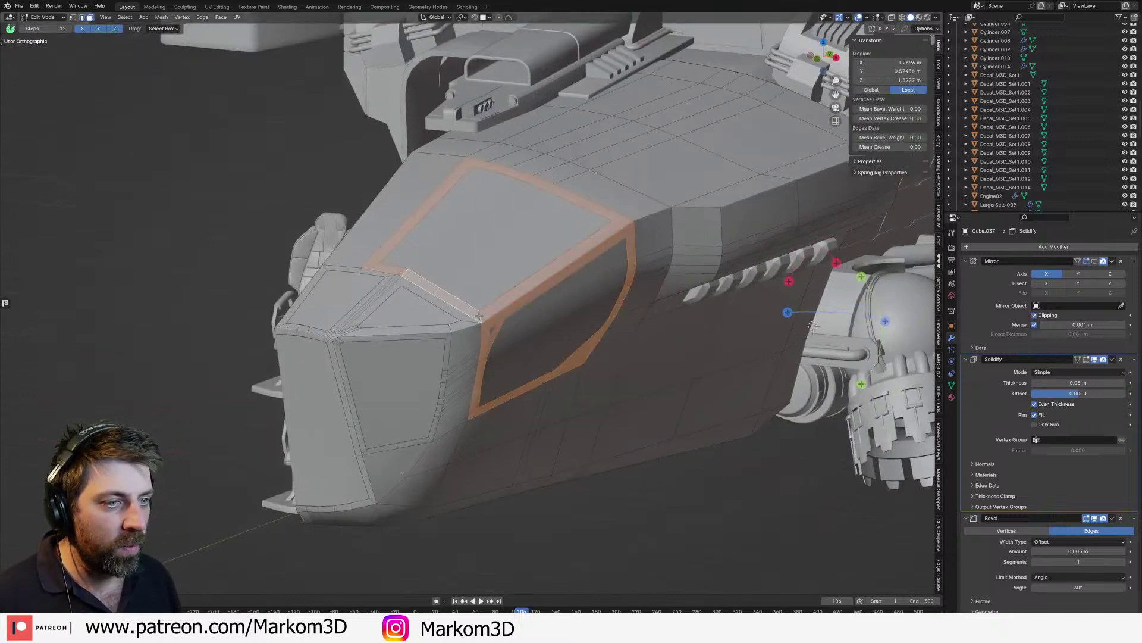
{"action": "left_click", "coordinate": [402, 281], "text": "alt+shift"}
{"action": "left_click", "coordinate": [391, 276], "text": "alt+shift"}
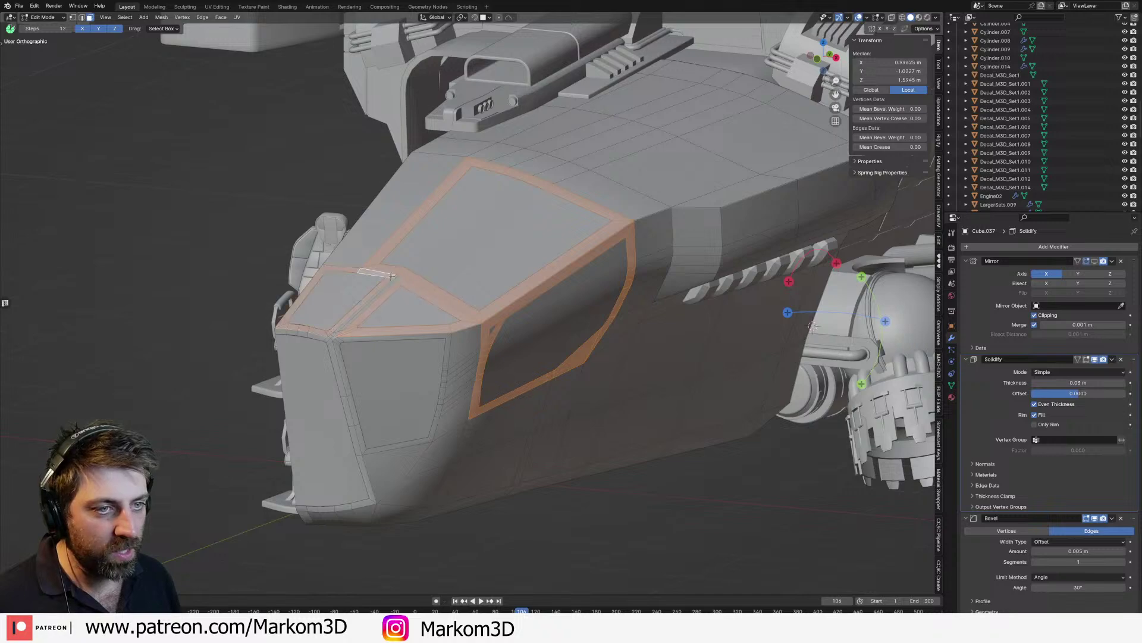
Step: Add the strip between the upper nose windows and the face loops framing the front windows to the selection
{"action": "middle_click_drag", "start_coordinate": [359, 342], "coordinate": [498, 212]}
{"action": "scroll", "coordinate": [498, 212], "scroll_direction": "up", "scroll_amount": 1}
{"action": "left_click", "coordinate": [483, 139], "text": "shift"}
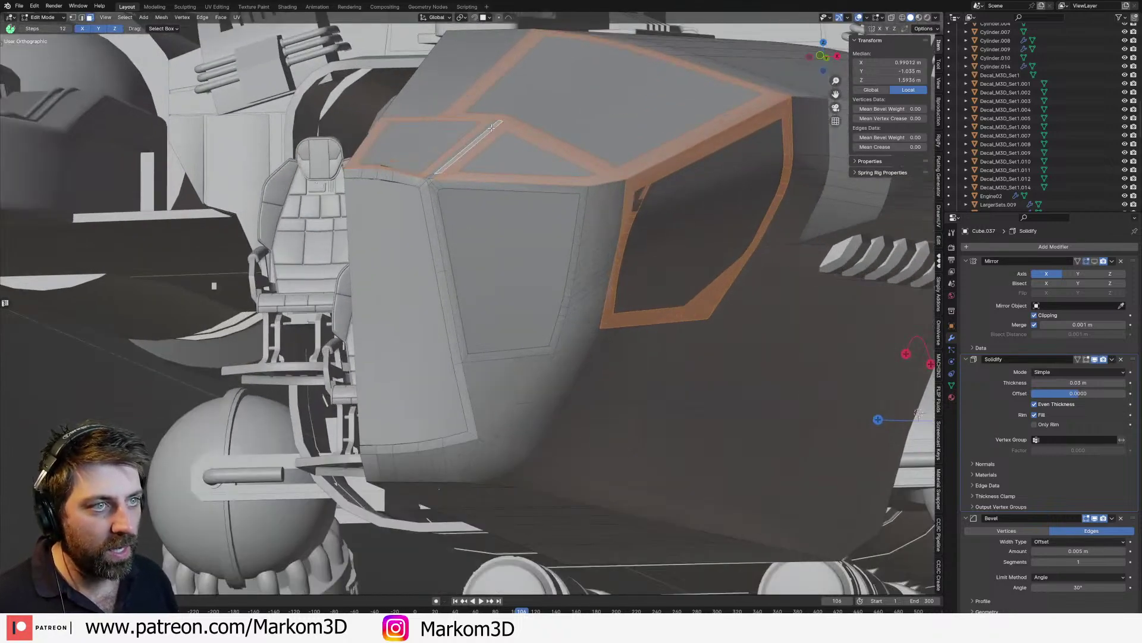
{"action": "left_click", "coordinate": [447, 169], "text": "shift"}
{"action": "left_click", "coordinate": [440, 191], "text": "alt+shift"}
{"action": "left_click", "coordinate": [423, 188], "text": "alt+shift"}
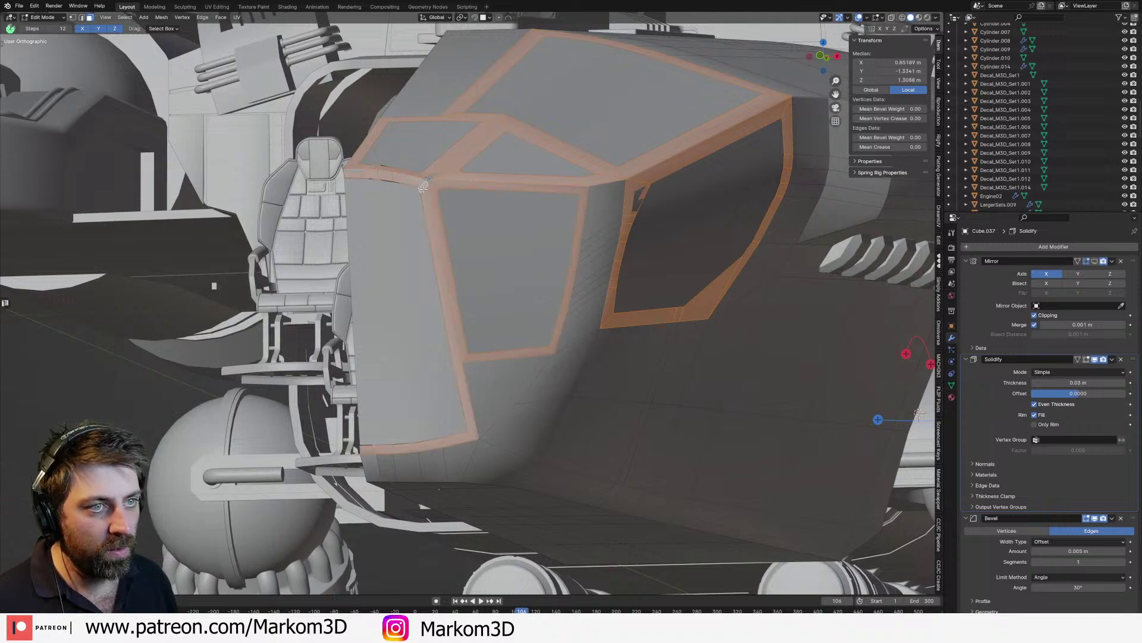
Step: Circle-select the hull faces between the front corner window and the side window to complete the frame selection
{"action": "middle_click_drag", "start_coordinate": [498, 346], "coordinate": [470, 347]}
{"action": "scroll", "coordinate": [465, 348], "scroll_direction": "up", "scroll_amount": 2}
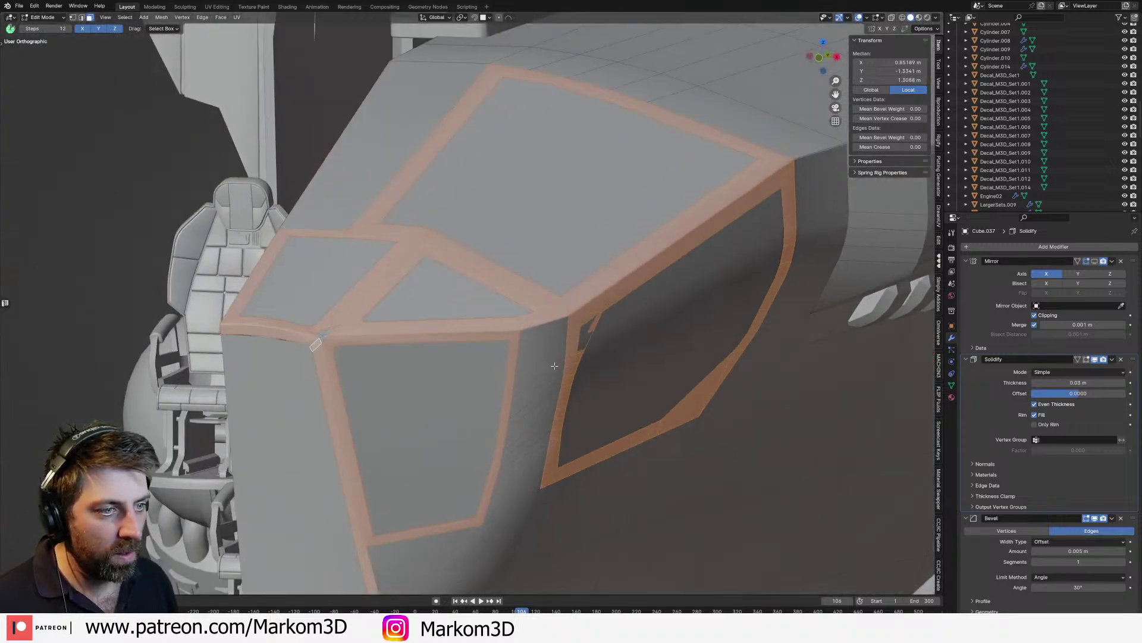
{"action": "key", "text": "c"}
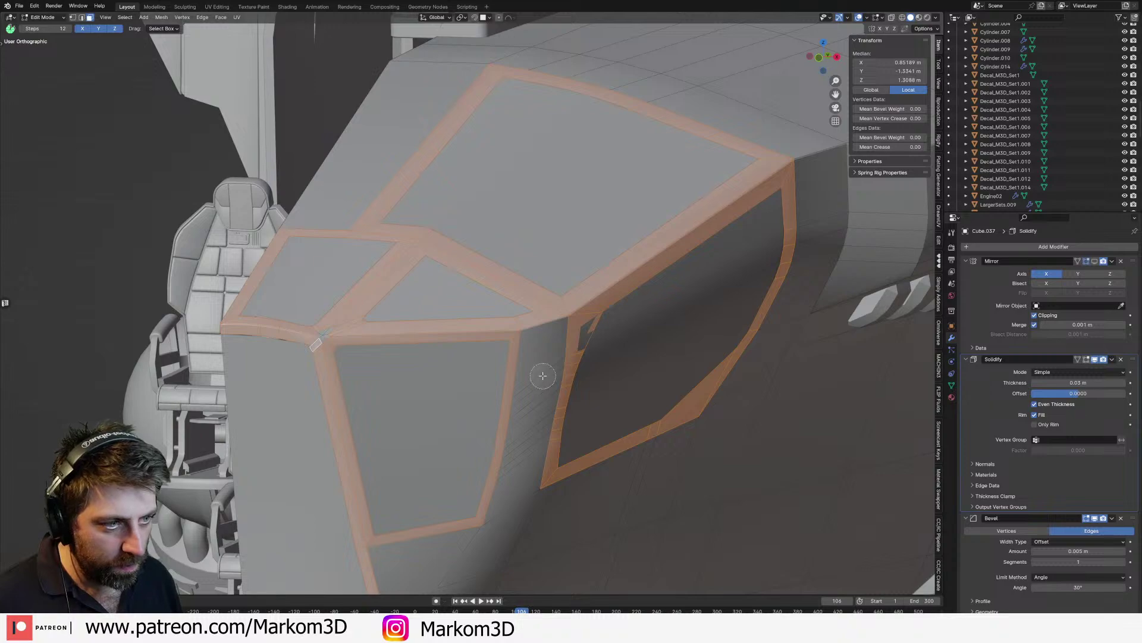
{"action": "left_click_drag", "start_coordinate": [544, 360], "coordinate": [511, 472]}
{"action": "right_click", "coordinate": [511, 474]}
{"action": "scroll", "coordinate": [554, 412], "scroll_direction": "down", "scroll_amount": 2}
{"action": "mouse_move", "coordinate": [554, 413]}
{"action": "middle_mouse_down", "text": "shift"}
{"action": "mouse_move", "coordinate": [556, 257]}
{"action": "mouse_move", "coordinate": [554, 309]}
{"action": "mouse_move", "coordinate": [619, 297]}
{"action": "middle_mouse_up", "text": "shift"}
{"action": "scroll", "coordinate": [556, 257], "scroll_direction": "down", "scroll_amount": 5}
{"action": "scroll", "coordinate": [474, 241], "scroll_direction": "up", "scroll_amount": 2}
{"action": "key", "text": "c"}
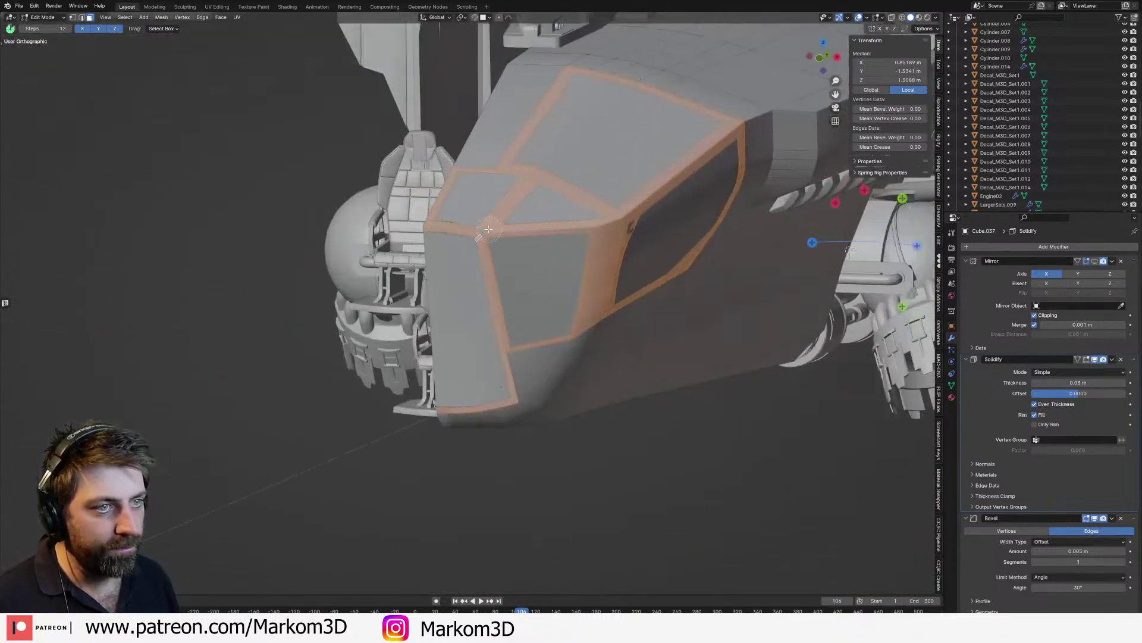
{"action": "right_click", "coordinate": [487, 230]}
{"action": "mouse_move", "coordinate": [487, 230]}
{"action": "middle_mouse_down"}
{"action": "mouse_move", "coordinate": [463, 271]}
{"action": "mouse_move", "coordinate": [357, 269]}
{"action": "mouse_move", "coordinate": [502, 250]}
{"action": "middle_mouse_up"}
{"action": "scroll", "coordinate": [345, 272], "scroll_direction": "down", "scroll_amount": 2}
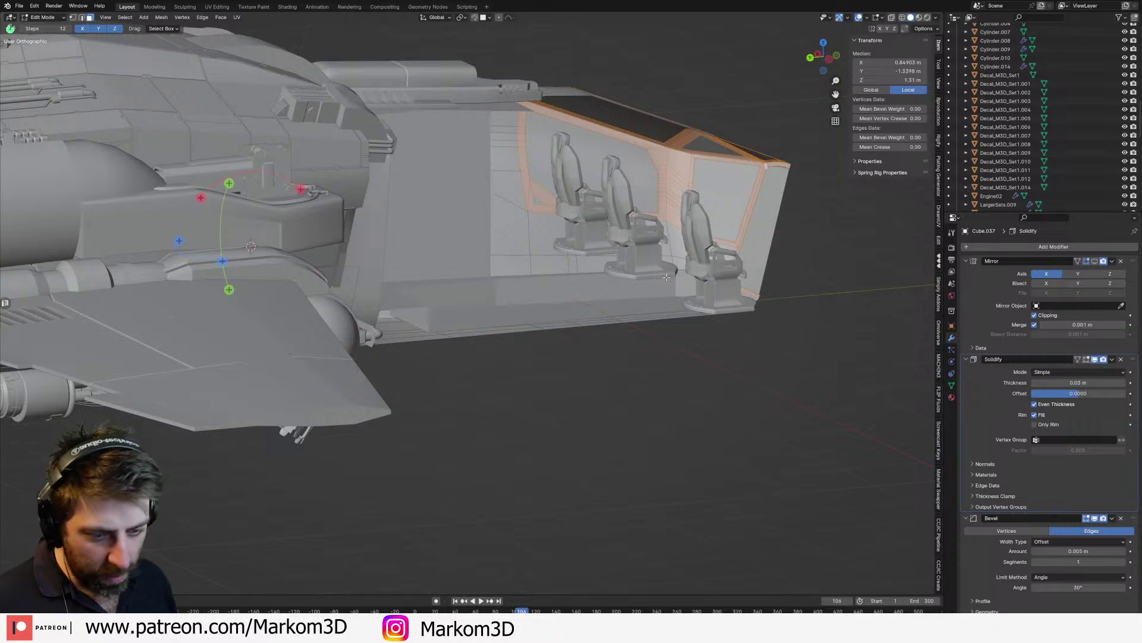
Step: Duplicate the selected window-frame faces in place and separate the copy into its own object
{"action": "key", "text": "shift+d"}
{"action": "right_click", "coordinate": [640, 278]}
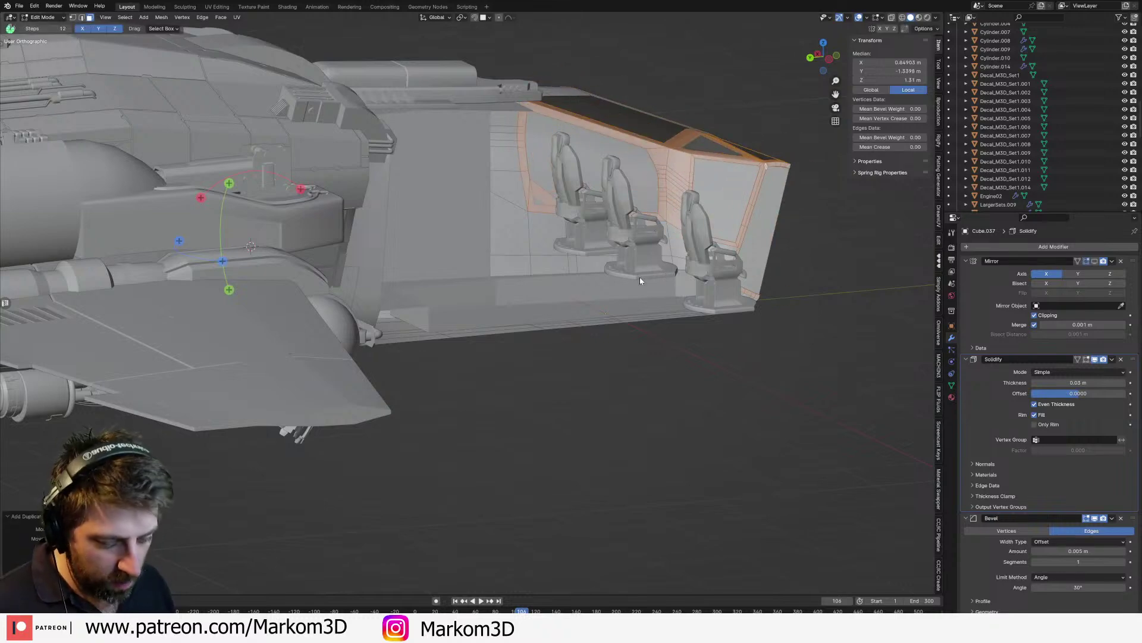
{"action": "key", "text": "p"}
{"action": "left_click", "coordinate": [640, 277]}
{"action": "middle_click_drag", "start_coordinate": [640, 278], "coordinate": [556, 306]}
{"action": "key", "text": "Tab"}
{"action": "left_click", "coordinate": [744, 242]}
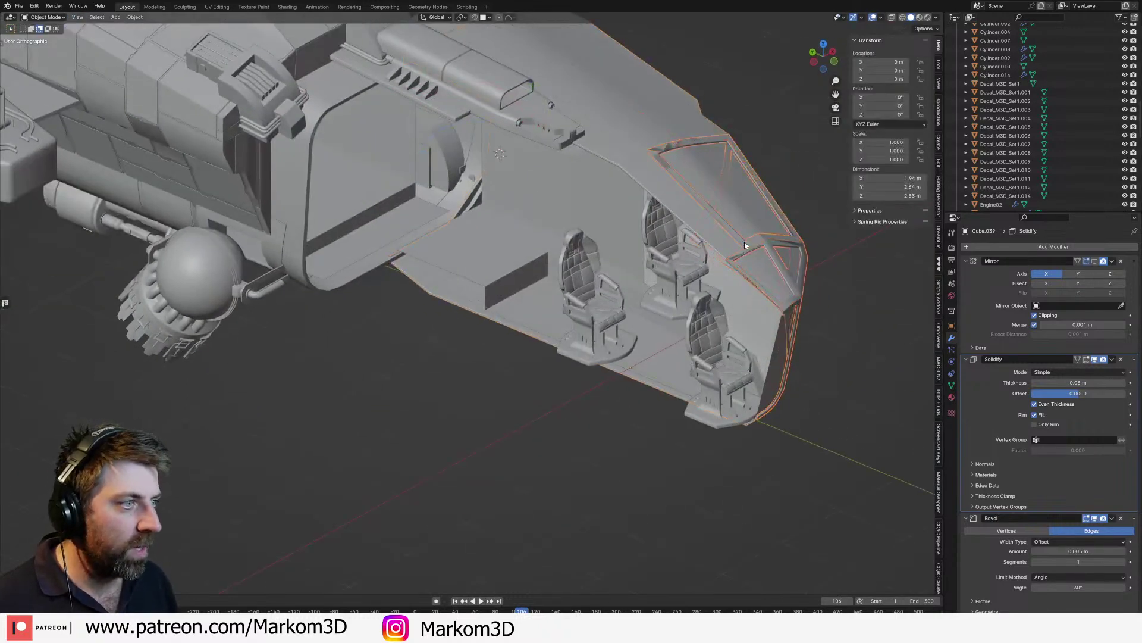
Step: Try a Solidify offset of about 0.96 on the separated window frame
{"action": "middle_click_drag", "start_coordinate": [790, 297], "coordinate": [703, 275]}
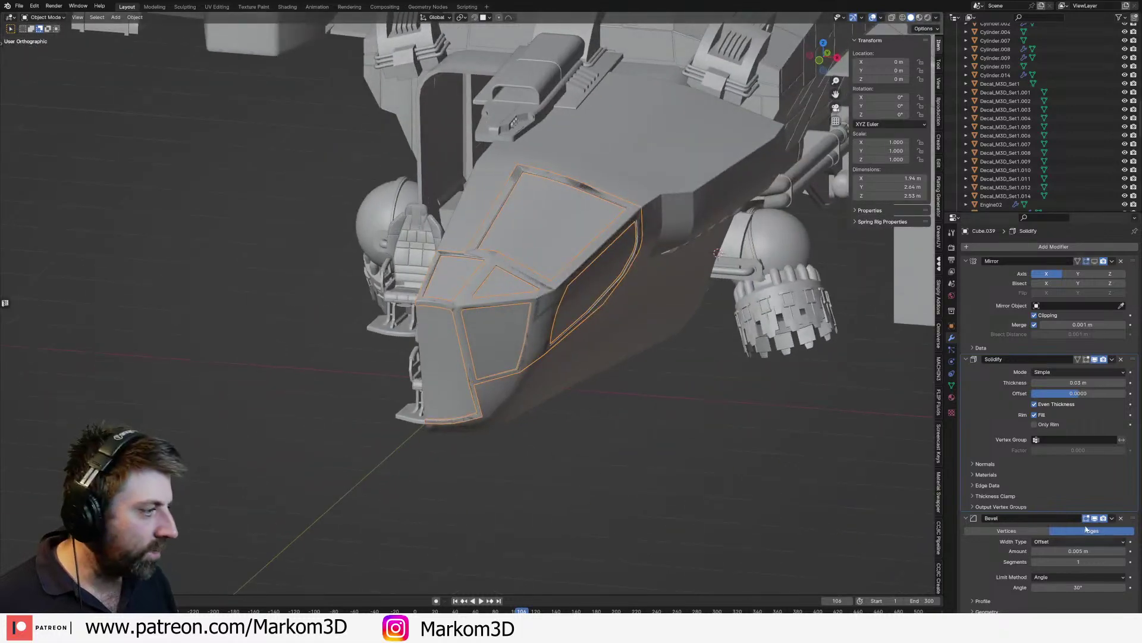
{"action": "left_click_drag", "start_coordinate": [1081, 391], "coordinate": [1113, 393]}
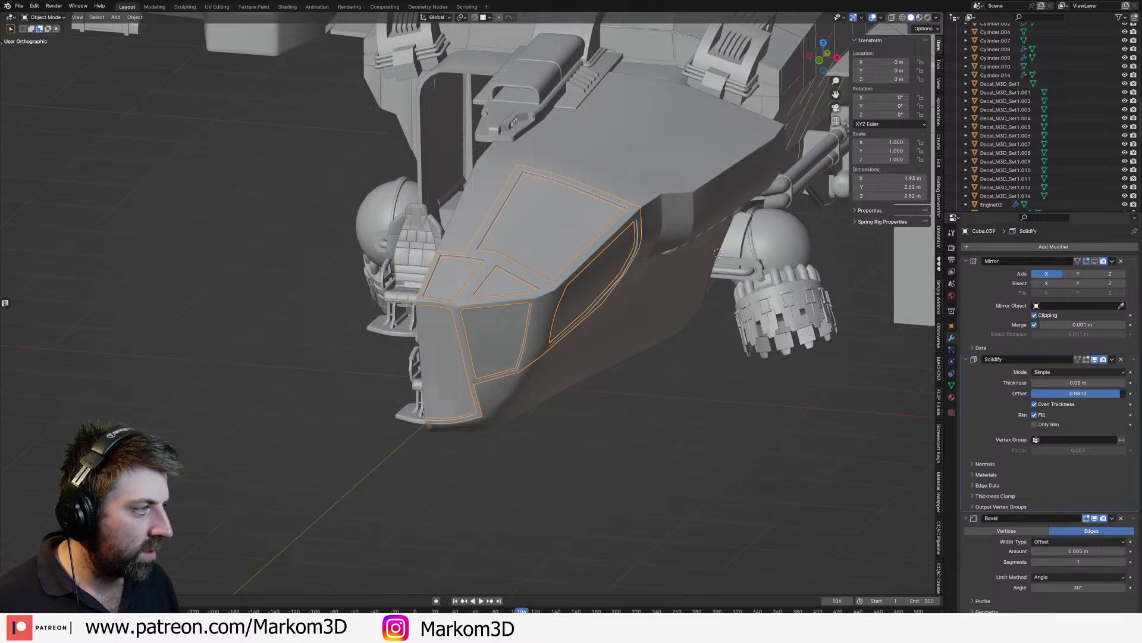
{"action": "key", "text": "Tab"}
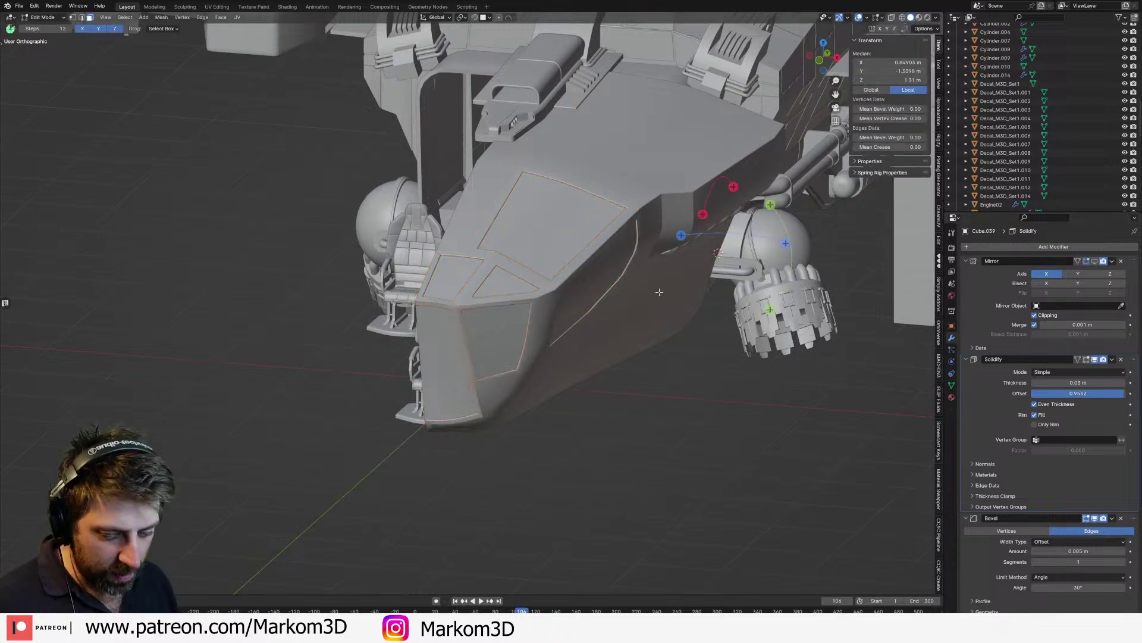
{"action": "key", "text": "Tab"}
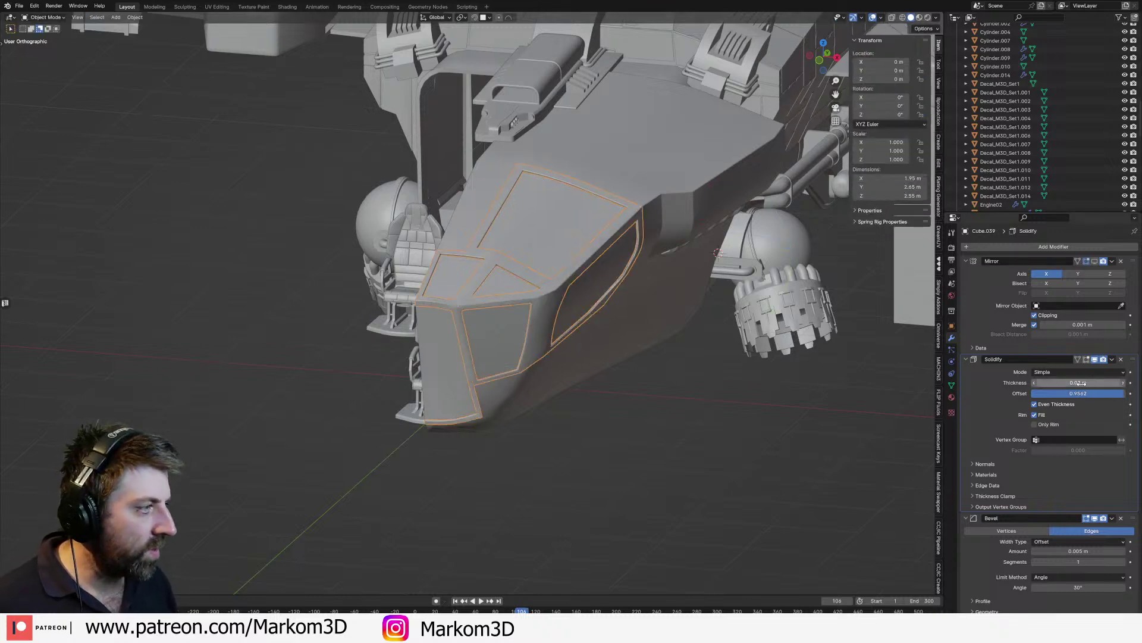
Step: Set the window frame's Solidify thickness to 0.11 m and its offset to -0.7 so it thickens into the cockpit
{"action": "left_click_drag", "start_coordinate": [1103, 383], "coordinate": [1039, 394]}
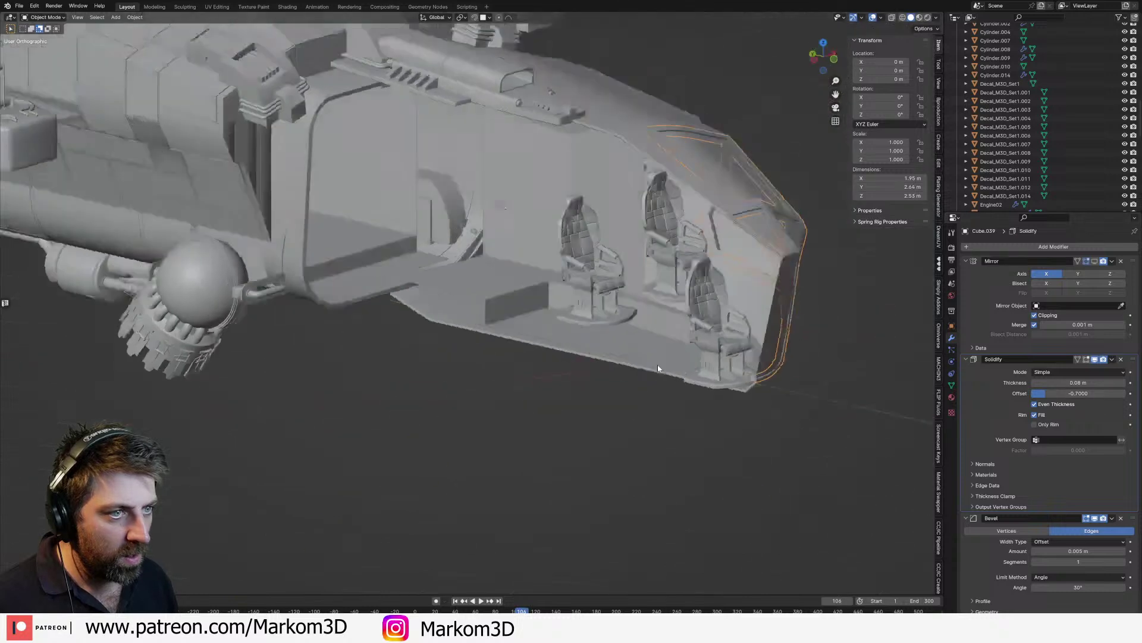
{"action": "middle_click_drag", "start_coordinate": [658, 368], "coordinate": [723, 327]}
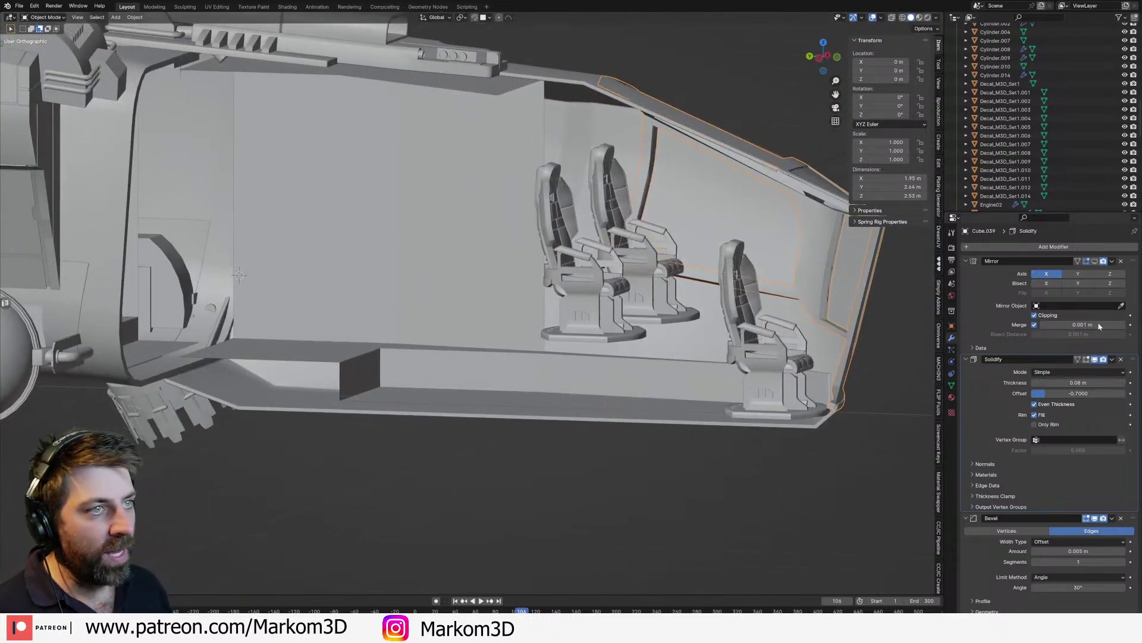
{"action": "left_click_drag", "start_coordinate": [1123, 383], "coordinate": [1135, 383]}
{"action": "middle_click_drag", "start_coordinate": [756, 327], "coordinate": [670, 280]}
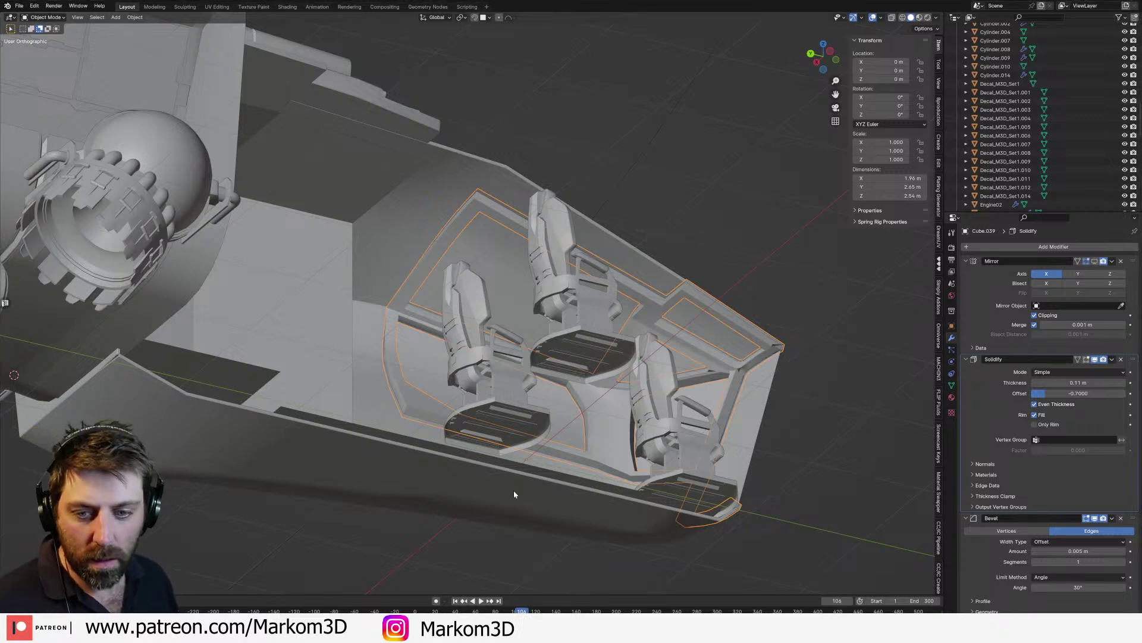
Step: Examine the thickened window frame from the nose and around the outer hull
{"action": "middle_click_drag", "start_coordinate": [519, 484], "coordinate": [496, 320]}
{"action": "scroll", "coordinate": [587, 409], "scroll_direction": "up", "scroll_amount": 4}
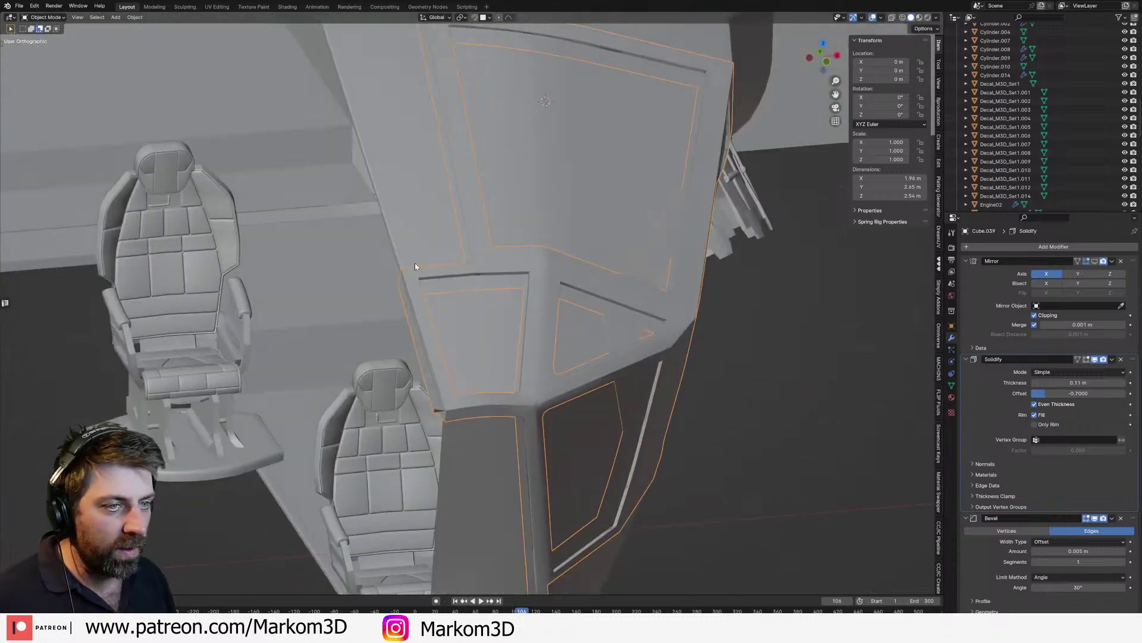
{"action": "middle_click_drag", "start_coordinate": [386, 381], "coordinate": [571, 308]}
{"action": "middle_click_drag", "start_coordinate": [571, 308], "coordinate": [551, 281], "text": "shift"}
{"action": "scroll", "coordinate": [497, 373], "scroll_direction": "down", "scroll_amount": 2}
{"action": "key", "text": "Tab"}
{"action": "middle_click_drag", "start_coordinate": [420, 420], "coordinate": [417, 435]}
{"action": "key", "text": "Tab"}
Step: Select the interior mesh and examine how its walls and floor sit around the seats and window frame
{"action": "left_click", "coordinate": [420, 435]}
{"action": "key", "text": "Tab"}
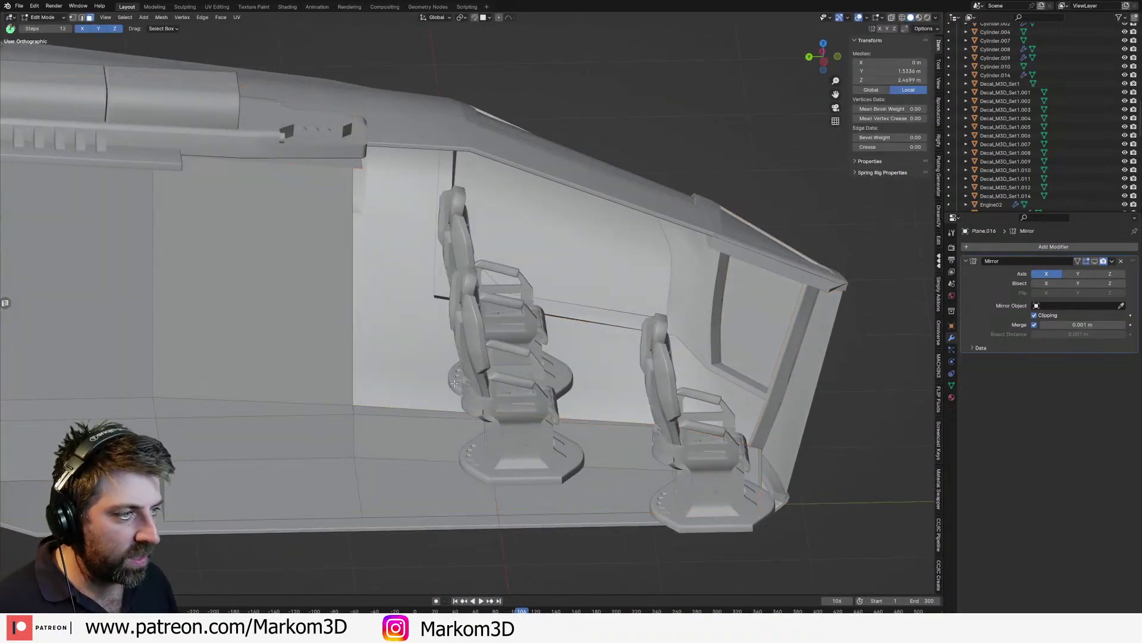
{"action": "middle_click_drag", "start_coordinate": [455, 384], "coordinate": [447, 397]}
{"action": "middle_click_drag", "start_coordinate": [448, 397], "coordinate": [381, 414], "text": "shift"}
{"action": "scroll", "coordinate": [505, 370], "scroll_direction": "up", "scroll_amount": 1}
{"action": "key", "text": "Tab"}
{"action": "middle_click_drag", "start_coordinate": [505, 370], "coordinate": [331, 345]}
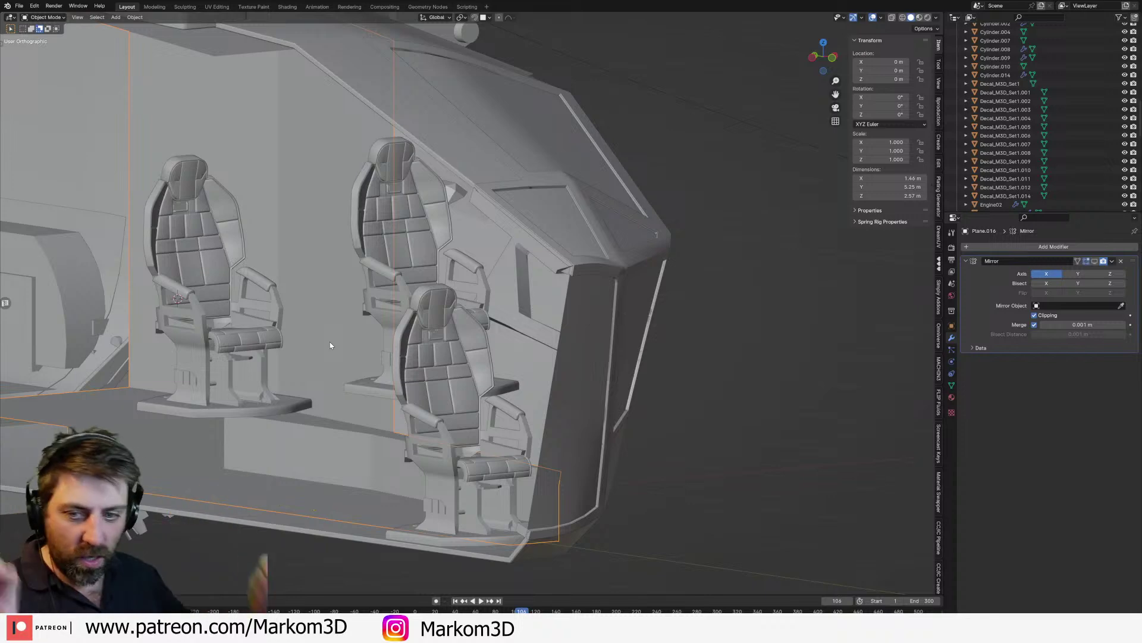
{"action": "middle_click_drag", "start_coordinate": [329, 344], "coordinate": [448, 381]}
{"action": "scroll", "coordinate": [448, 455], "scroll_direction": "up", "scroll_amount": 1}
Step: Add a loop cut across the cockpit floor and side ledge, slid back toward the connecting wall
{"action": "key", "text": "Tab"}
{"action": "middle_click_drag", "start_coordinate": [448, 455], "coordinate": [370, 425]}
{"action": "key", "text": "2"}
{"action": "left_click", "coordinate": [343, 455]}
{"action": "scroll", "coordinate": [415, 470], "scroll_direction": "down", "scroll_amount": 3}
{"action": "key", "text": "ctrl+r"}
{"action": "left_click", "coordinate": [360, 421]}
{"action": "left_click", "coordinate": [283, 419]}
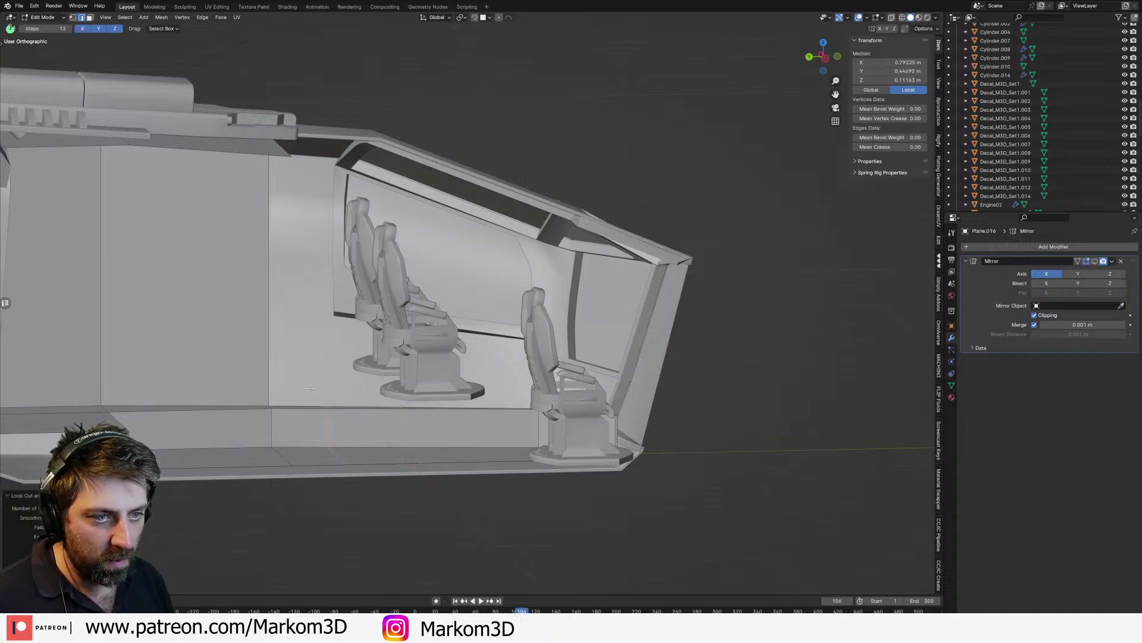
Step: Extrude the ceiling's front edge forward along Y to about Y 0.17 m, working in wireframe top view
{"action": "middle_click_drag", "start_coordinate": [283, 419], "coordinate": [272, 233]}
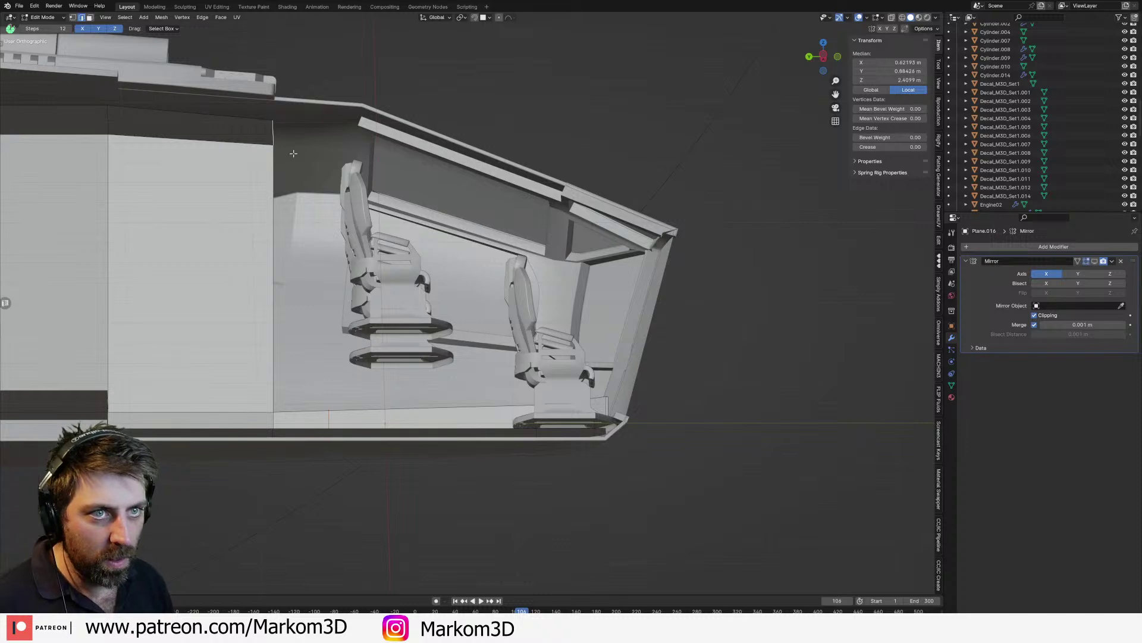
{"action": "key", "text": "KP_7"}
{"action": "key", "text": "z"}
{"action": "left_click", "coordinate": [222, 160]}
{"action": "middle_click_drag", "start_coordinate": [472, 162], "coordinate": [468, 226], "text": "shift"}
{"action": "scroll", "coordinate": [467, 226], "scroll_direction": "down", "scroll_amount": 1}
{"action": "key", "text": "g"}
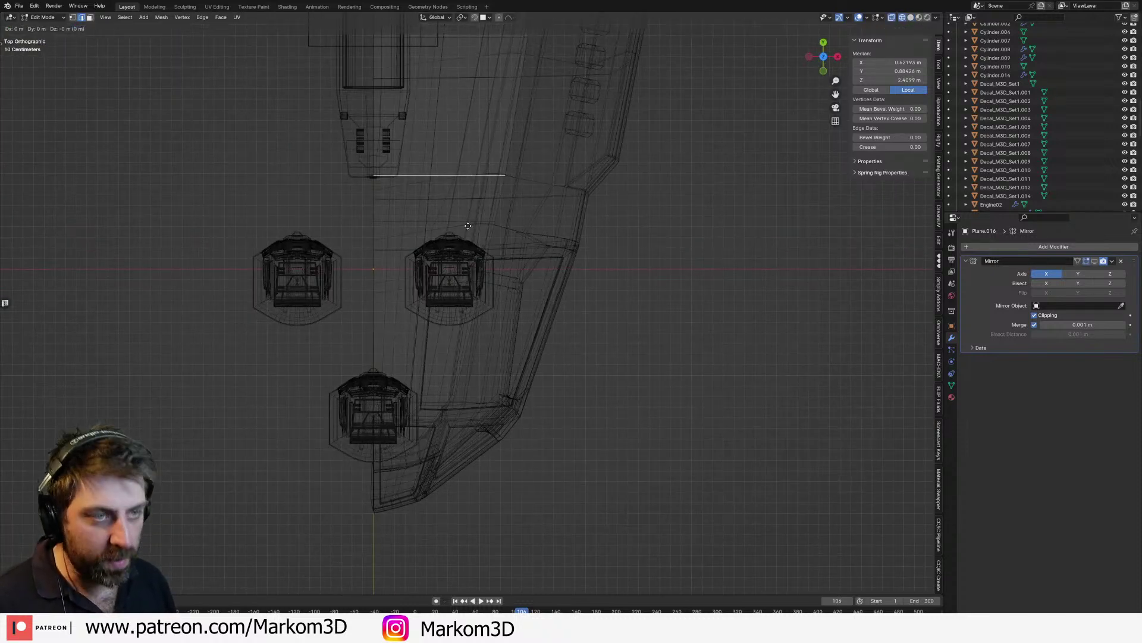
{"action": "key", "text": "y"}
{"action": "left_click", "coordinate": [463, 302]}
Step: Move the outer vertex of the ceiling's new front edge inward to about X 1.06 m
{"action": "left_click", "coordinate": [511, 256]}
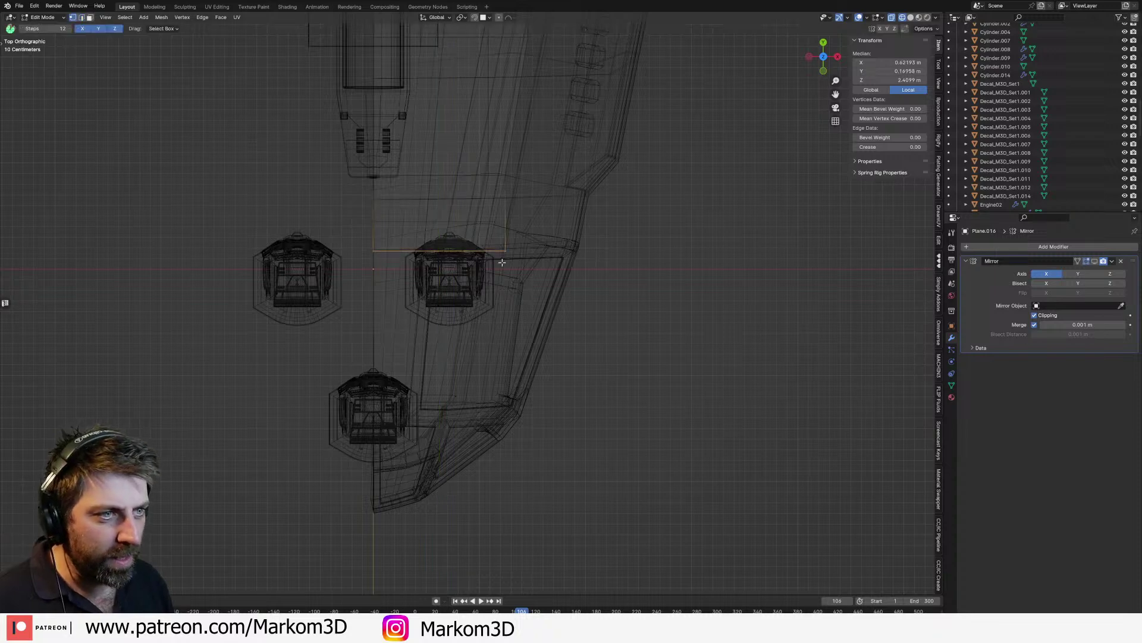
{"action": "key", "text": "g"}
{"action": "key", "text": "y"}
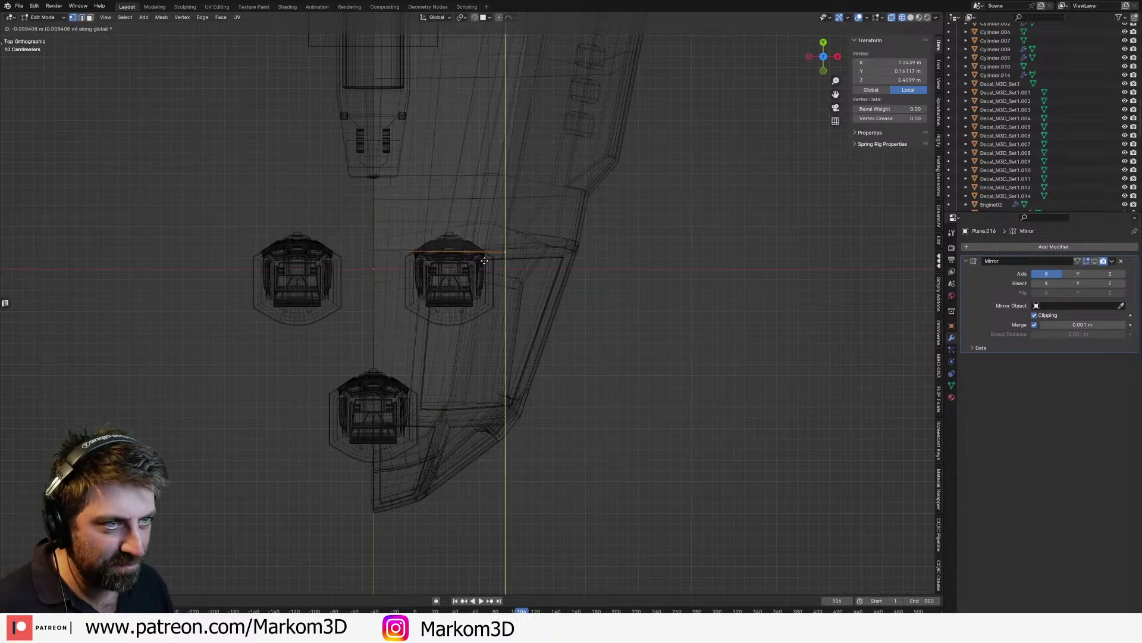
{"action": "key", "text": "y"}
{"action": "key", "text": "y"}
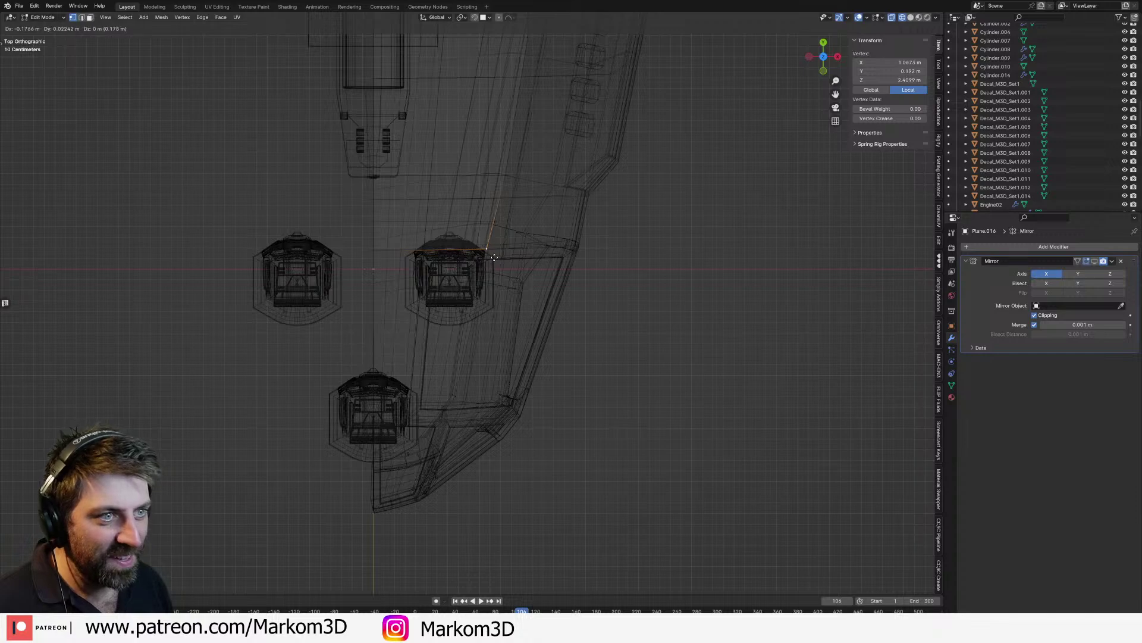
{"action": "left_click", "coordinate": [480, 278]}
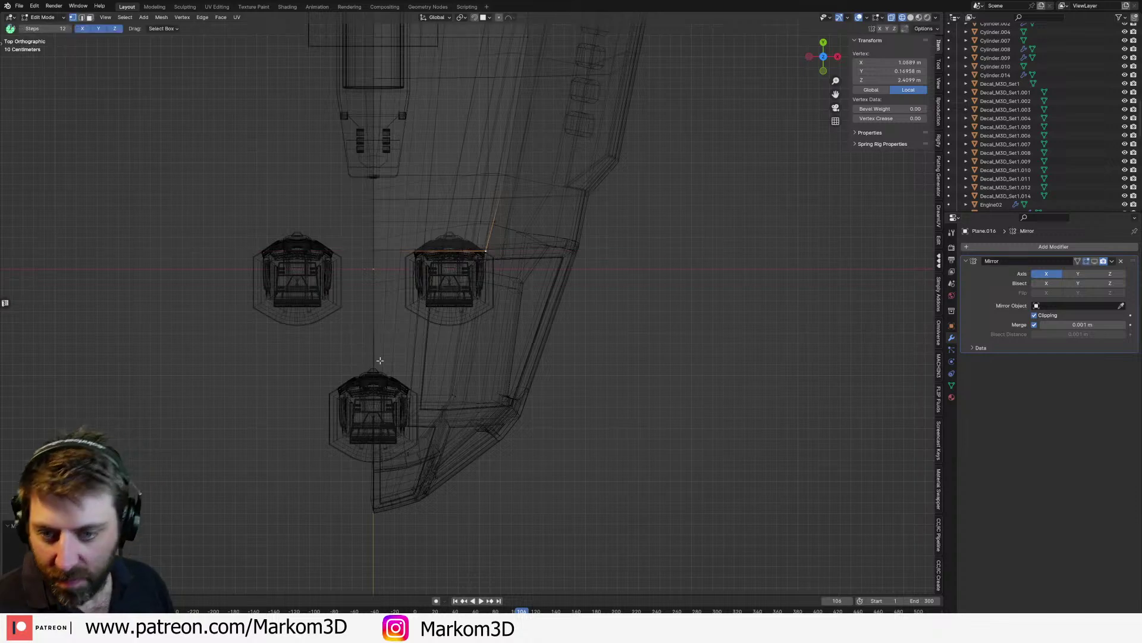
Step: Switch to solid shading and lower the front edge of the interior ceiling along the Z axis
{"action": "mouse_move", "coordinate": [399, 346]}
{"action": "middle_mouse_down"}
{"action": "mouse_move", "coordinate": [484, 254]}
{"action": "mouse_move", "coordinate": [488, 227]}
{"action": "middle_mouse_up"}
{"action": "key", "text": "z"}
{"action": "left_click", "coordinate": [548, 224]}
{"action": "scroll", "coordinate": [300, 220], "scroll_direction": "up", "scroll_amount": 2}
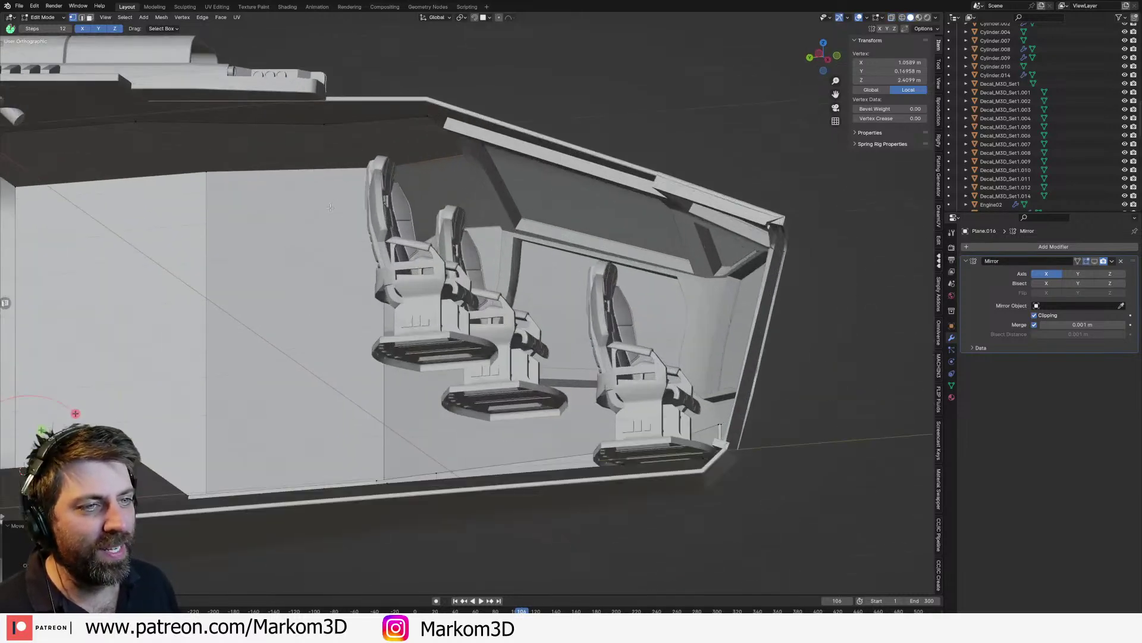
{"action": "middle_click_drag", "start_coordinate": [435, 156], "coordinate": [441, 129]}
{"action": "left_click", "coordinate": [456, 144]}
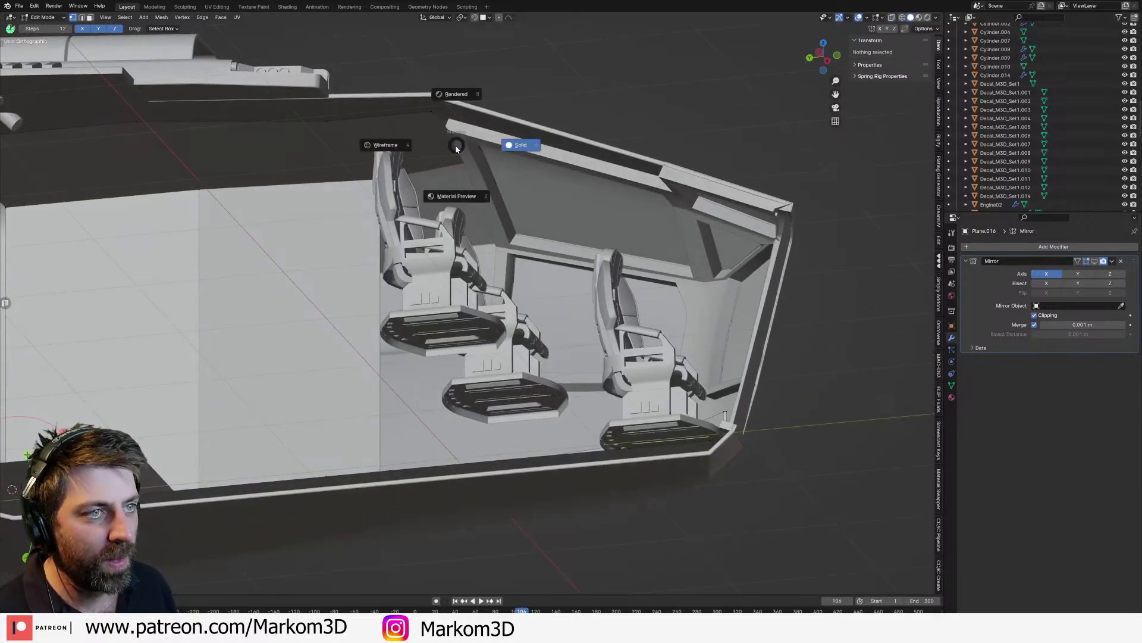
{"action": "key", "text": "2"}
{"action": "left_click", "coordinate": [459, 137]}
{"action": "key", "text": "g"}
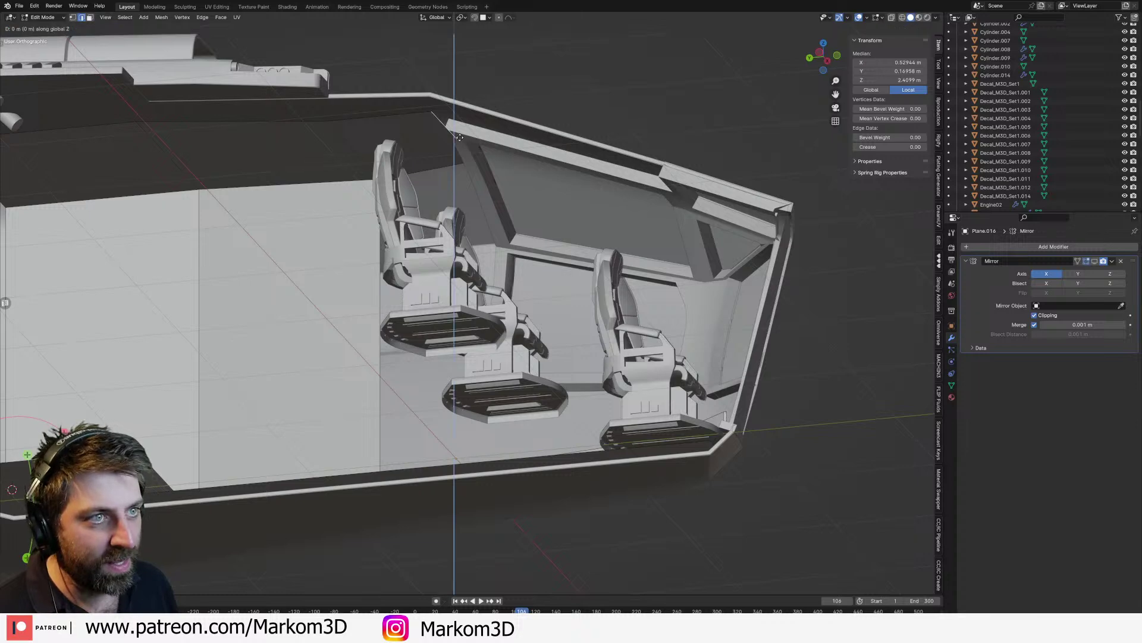
{"action": "key", "text": "z"}
{"action": "left_click", "coordinate": [411, 203]}
{"action": "mouse_move", "coordinate": [411, 203]}
{"action": "middle_mouse_down"}
{"action": "mouse_move", "coordinate": [380, 286]}
{"action": "mouse_move", "coordinate": [387, 240]}
{"action": "mouse_move", "coordinate": [328, 209]}
{"action": "mouse_move", "coordinate": [417, 293]}
{"action": "mouse_move", "coordinate": [391, 269]}
{"action": "middle_mouse_up"}
{"action": "left_click", "coordinate": [326, 212]}
{"action": "key", "text": "z"}
{"action": "left_click", "coordinate": [321, 269]}
{"action": "key", "text": "a"}
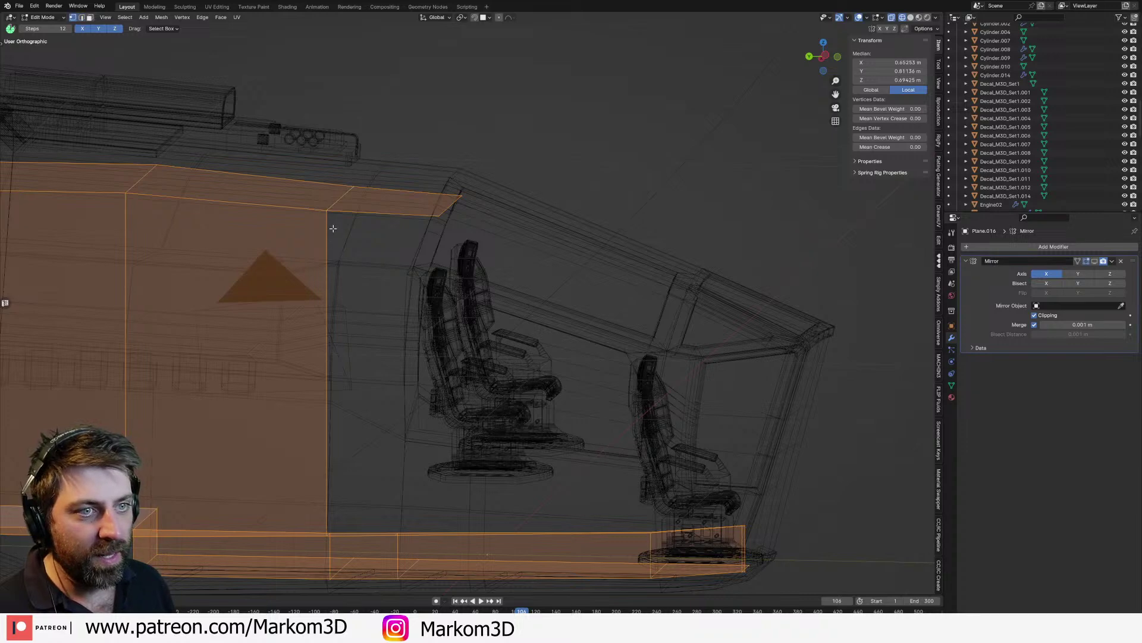
{"action": "key", "text": "alt+a"}
{"action": "left_click", "coordinate": [326, 210]}
{"action": "key", "text": "g"}
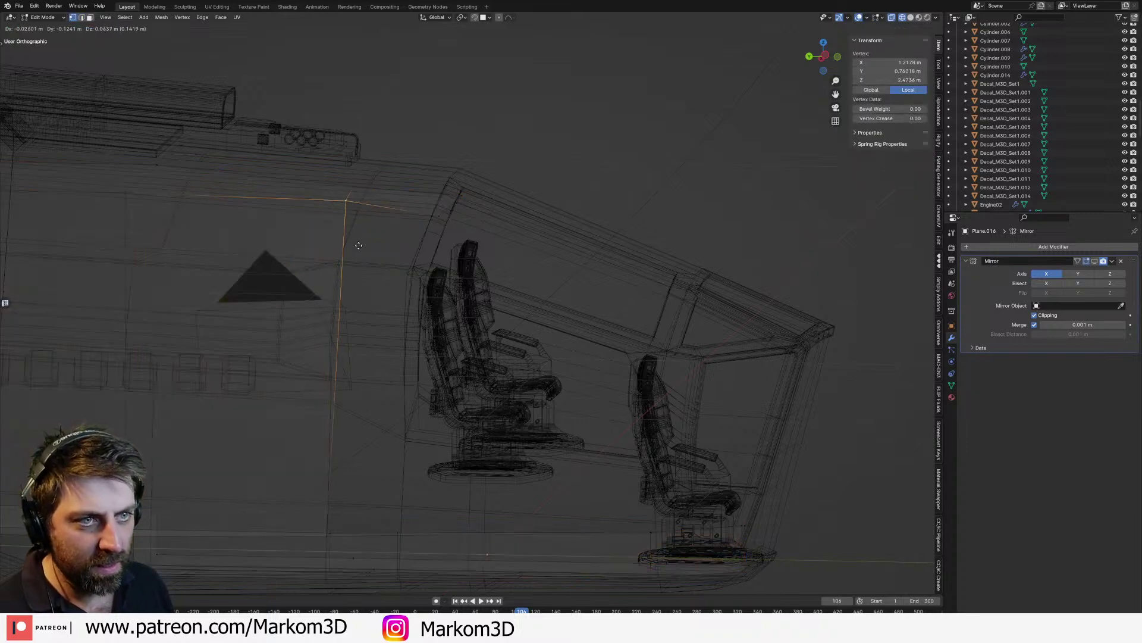
{"action": "right_click", "coordinate": [348, 295]}
Step: Try to adjust the height of the ceiling's middle cross edge along the Z axis
{"action": "key", "text": "2"}
{"action": "left_click", "coordinate": [346, 201]}
{"action": "key", "text": "g"}
{"action": "key", "text": "z"}
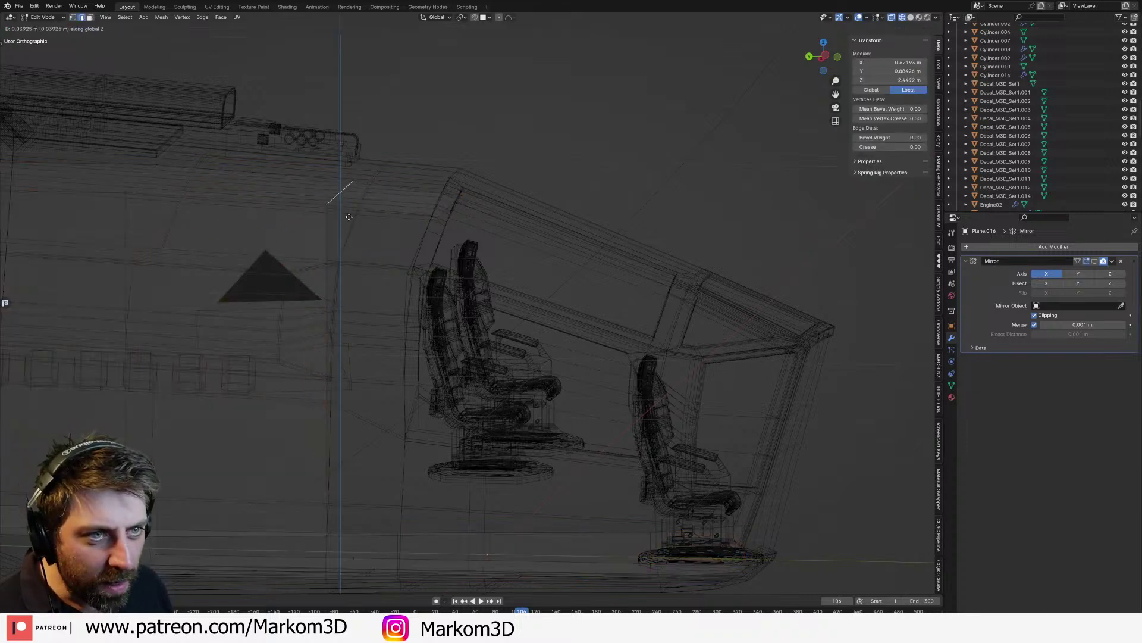
{"action": "right_click", "coordinate": [349, 217]}
{"action": "key", "text": "z"}
{"action": "left_click", "coordinate": [412, 218]}
{"action": "mouse_move", "coordinate": [411, 229]}
{"action": "middle_mouse_down"}
{"action": "mouse_move", "coordinate": [381, 205]}
{"action": "mouse_move", "coordinate": [378, 248]}
{"action": "mouse_move", "coordinate": [460, 231]}
{"action": "mouse_move", "coordinate": [476, 199]}
{"action": "middle_mouse_up"}
{"action": "key", "text": "g"}
{"action": "key", "text": "z"}
{"action": "left_click", "coordinate": [378, 222]}
Step: Add a loop cut running lengthwise through the interior ceiling faces
{"action": "scroll", "coordinate": [377, 248], "scroll_direction": "up", "scroll_amount": 5}
{"action": "scroll", "coordinate": [377, 247], "scroll_direction": "down", "scroll_amount": 5}
{"action": "scroll", "coordinate": [460, 232], "scroll_direction": "up", "scroll_amount": 4}
{"action": "scroll", "coordinate": [460, 232], "scroll_direction": "down", "scroll_amount": 2}
{"action": "scroll", "coordinate": [468, 249], "scroll_direction": "up", "scroll_amount": 3}
{"action": "middle_click_drag", "start_coordinate": [467, 256], "coordinate": [404, 232]}
{"action": "scroll", "coordinate": [475, 232], "scroll_direction": "up", "scroll_amount": 2}
{"action": "scroll", "coordinate": [474, 228], "scroll_direction": "down", "scroll_amount": 3}
{"action": "scroll", "coordinate": [404, 232], "scroll_direction": "up", "scroll_amount": 3}
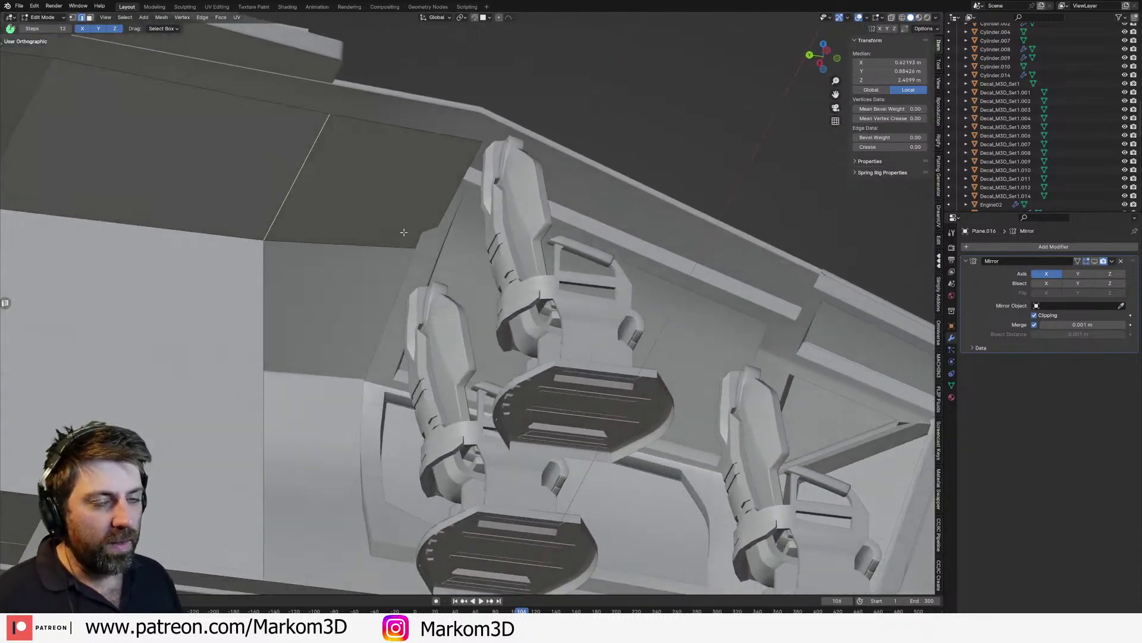
{"action": "left_click", "coordinate": [447, 195]}
{"action": "left_click", "coordinate": [450, 203]}
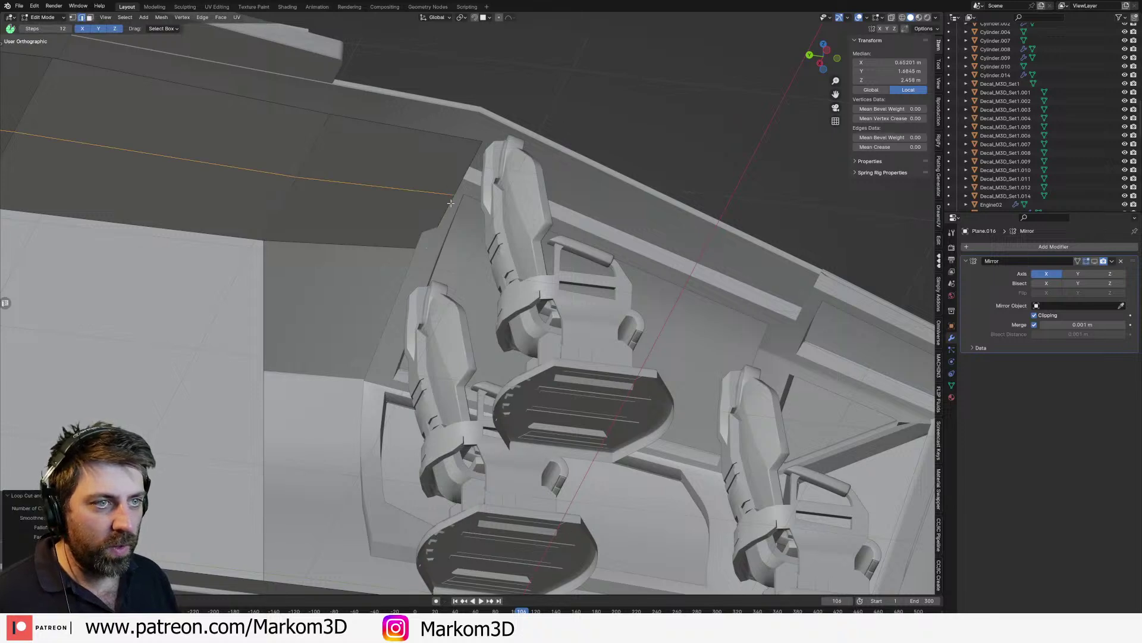
Step: Select the row of ceiling faces nearest the centreline and raise it about 0.04 m along Z
{"action": "key", "text": "3"}
{"action": "left_click", "coordinate": [399, 163]}
{"action": "left_click", "coordinate": [310, 161], "text": "alt"}
{"action": "key", "text": "g"}
{"action": "key", "text": "z"}
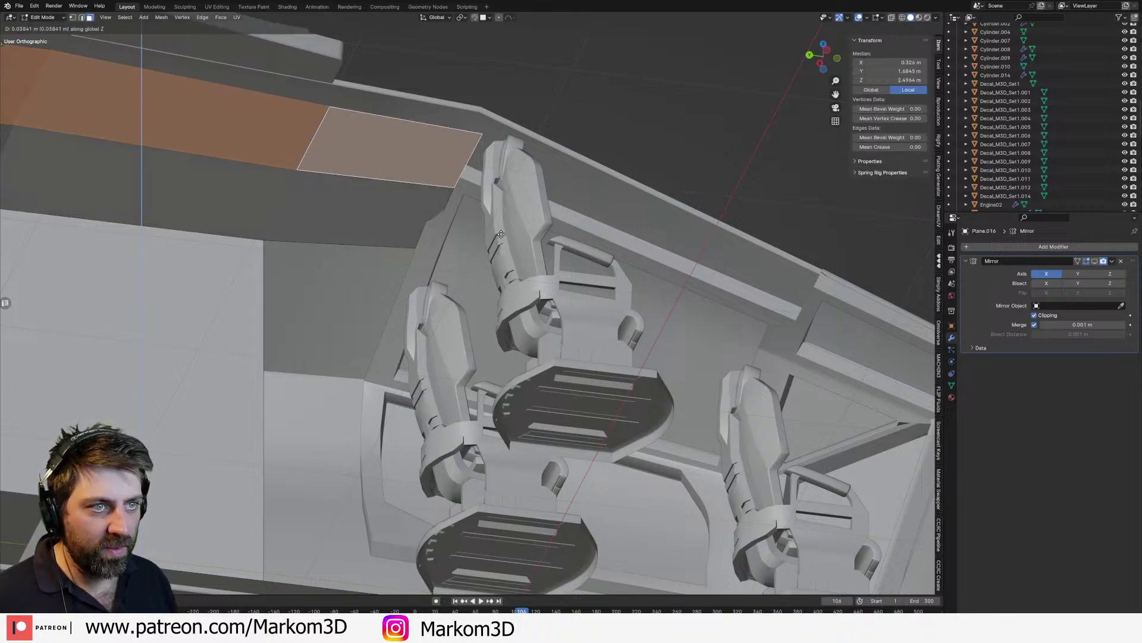
{"action": "left_click", "coordinate": [502, 235]}
Step: Lower the ceiling's outer front corner vertex along Z to a height of about 2.33 m
{"action": "middle_click_drag", "start_coordinate": [502, 235], "coordinate": [400, 220]}
{"action": "key", "text": "1"}
{"action": "left_click", "coordinate": [400, 219]}
{"action": "key", "text": "g"}
{"action": "key", "text": "z"}
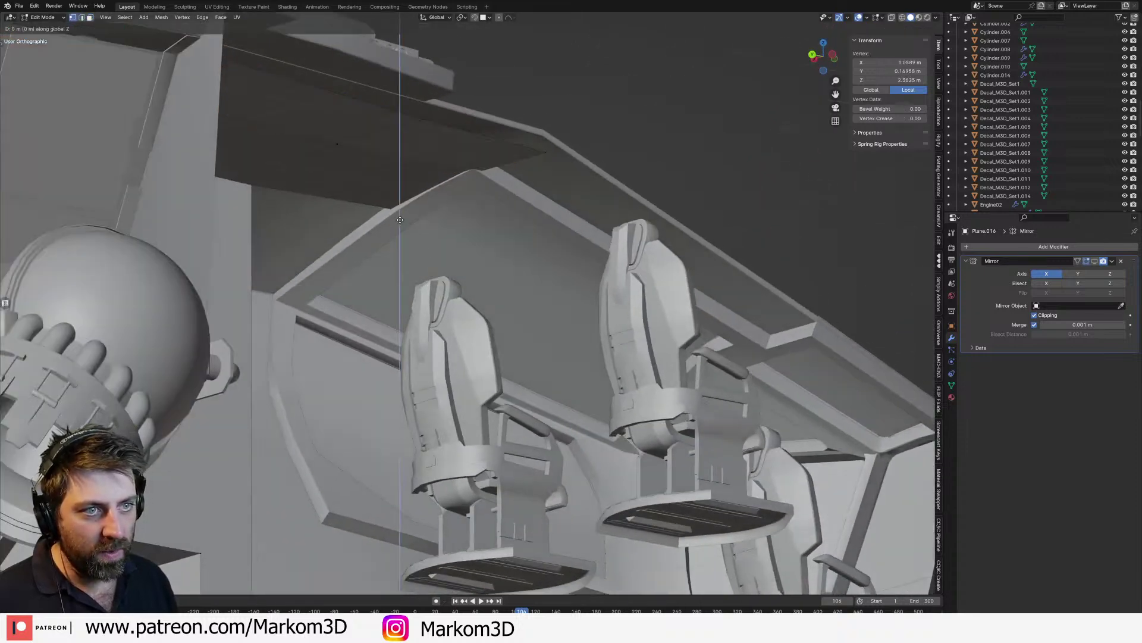
{"action": "left_click", "coordinate": [401, 225]}
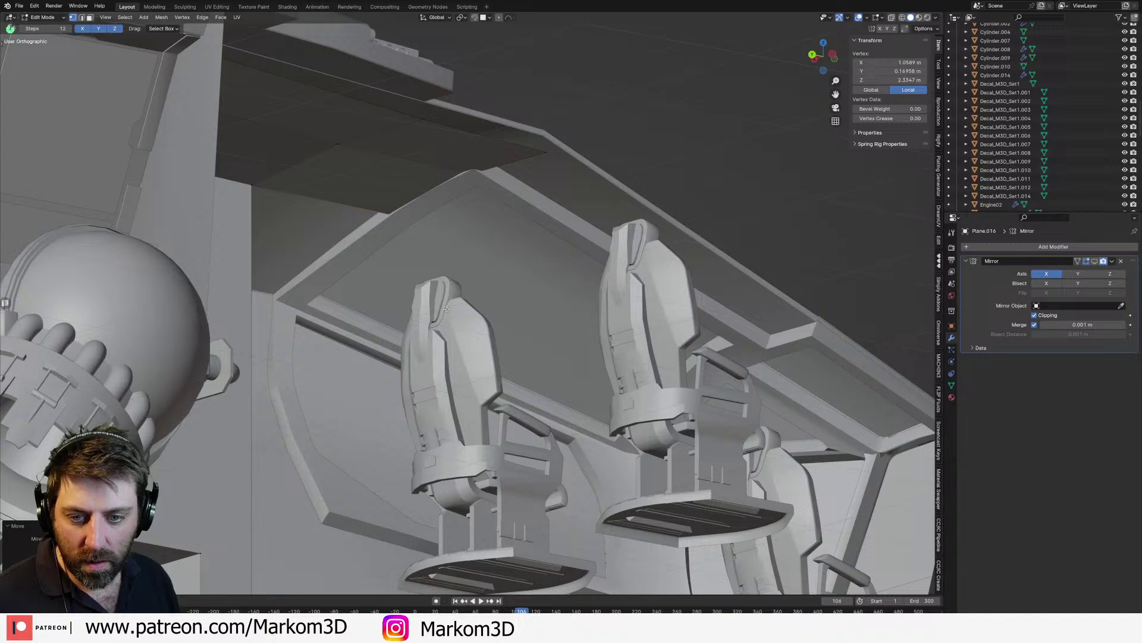
{"action": "scroll", "coordinate": [447, 289], "scroll_direction": "up", "scroll_amount": 2}
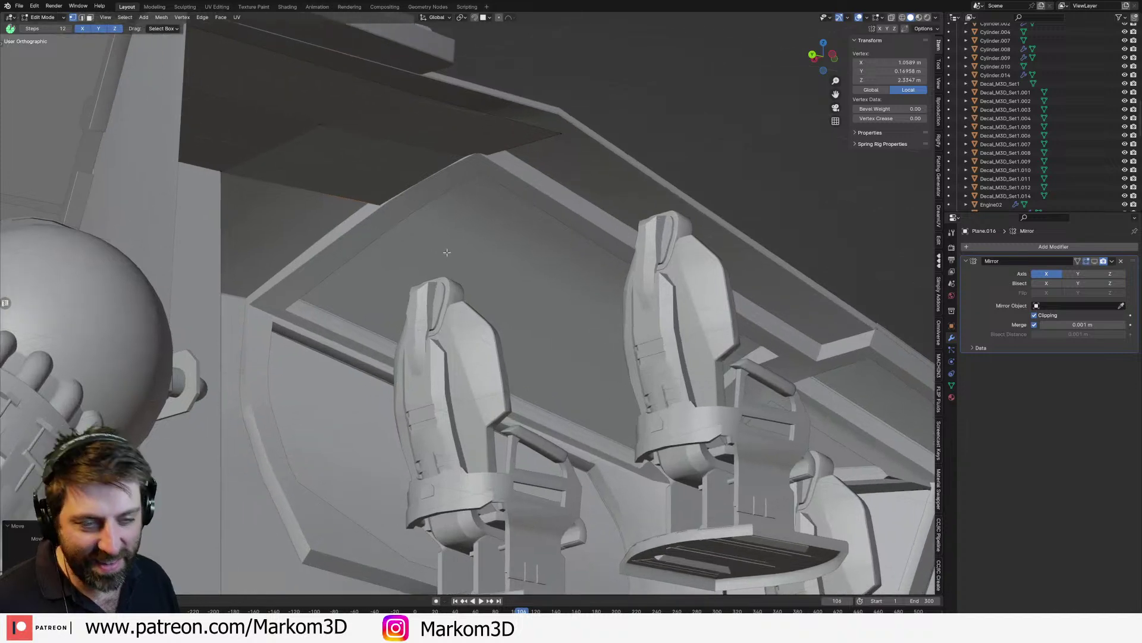
{"action": "scroll", "coordinate": [476, 282], "scroll_direction": "down", "scroll_amount": 4}
Step: Fill the gap ahead of the side wall's front vertical edge with a new face reaching the cockpit frame
{"action": "middle_click_drag", "start_coordinate": [445, 246], "coordinate": [450, 315]}
{"action": "key", "text": "2"}
{"action": "left_click", "coordinate": [389, 244]}
{"action": "middle_click_drag", "start_coordinate": [395, 243], "coordinate": [404, 225]}
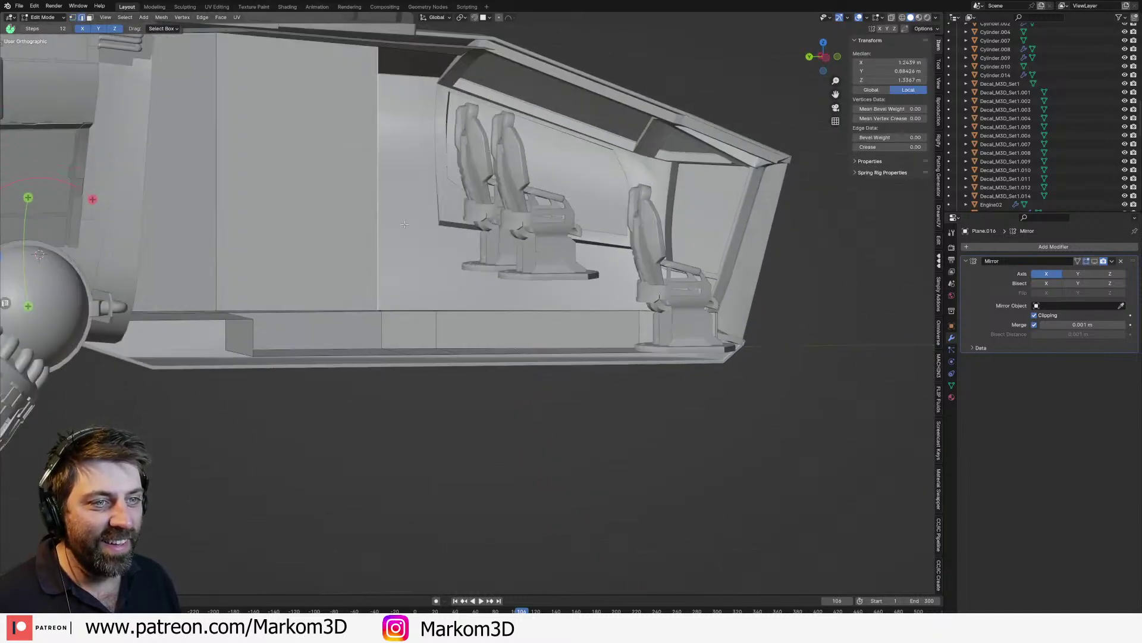
{"action": "key", "text": "f"}
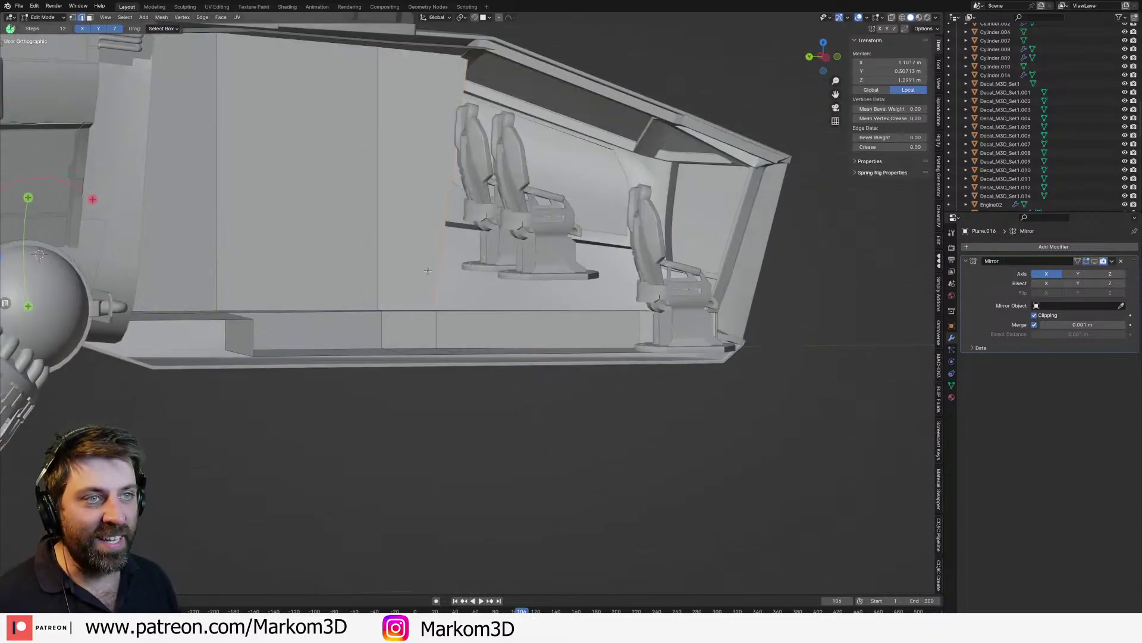
{"action": "middle_click_drag", "start_coordinate": [432, 273], "coordinate": [437, 223]}
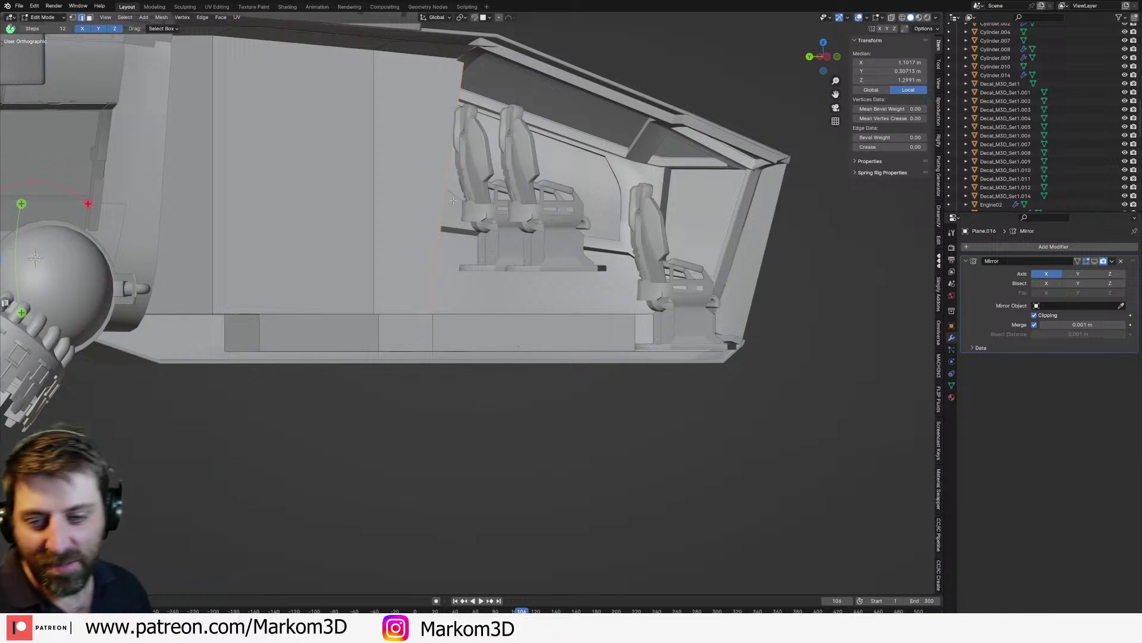
Step: Add a horizontal loop cut along the side wall and slide it close to the ceiling, at a height of about 2.23 m
{"action": "middle_click_drag", "start_coordinate": [503, 99], "coordinate": [473, 179]}
{"action": "key", "text": "1"}
{"action": "left_click", "coordinate": [474, 84]}
{"action": "scroll", "coordinate": [494, 157], "scroll_direction": "up", "scroll_amount": 2}
{"action": "key", "text": "ctrl+r"}
{"action": "left_click", "coordinate": [449, 95]}
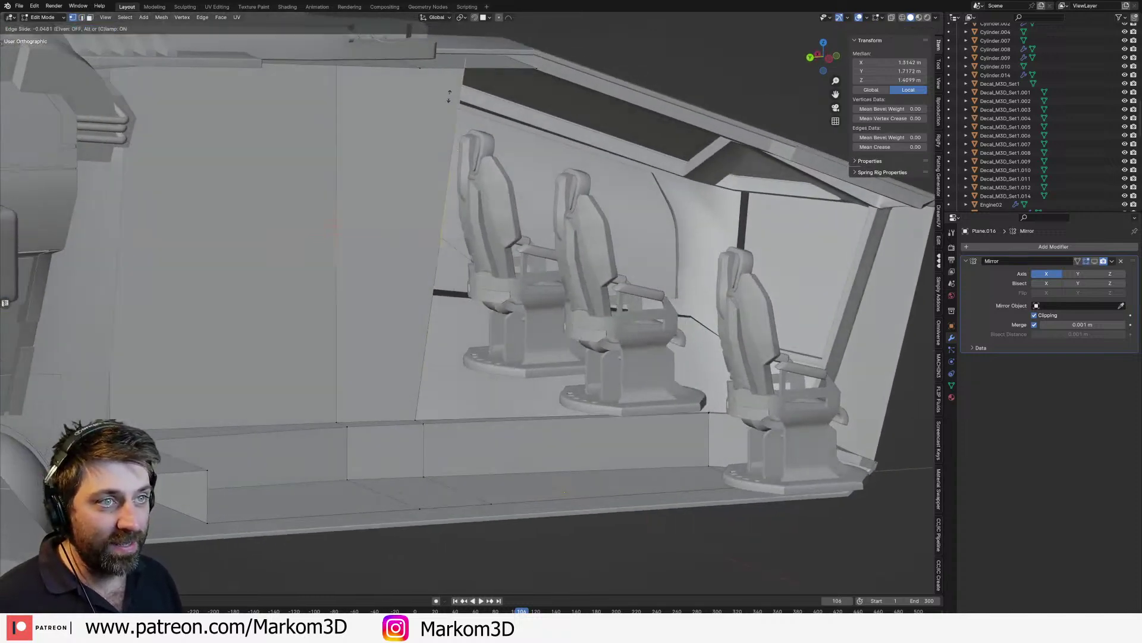
{"action": "left_click", "coordinate": [474, 544]}
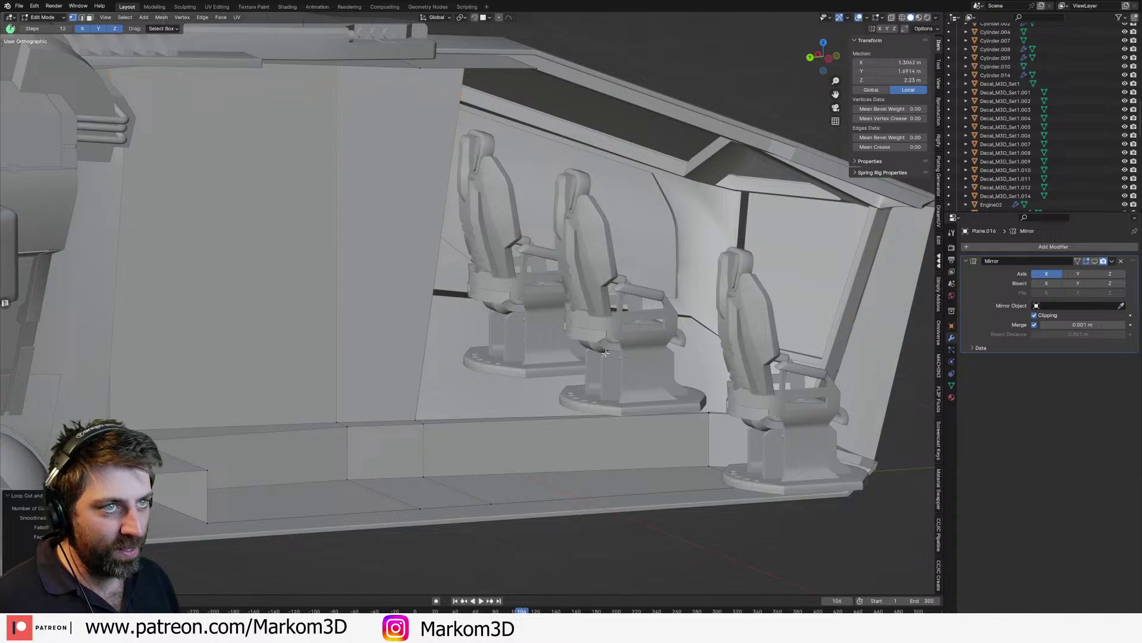
Step: Add a second horizontal loop cut across the lower part of the side wall
{"action": "middle_click_drag", "start_coordinate": [605, 352], "coordinate": [443, 336]}
{"action": "key", "text": "2"}
{"action": "key", "text": "ctrl+r"}
{"action": "left_click", "coordinate": [443, 336]}
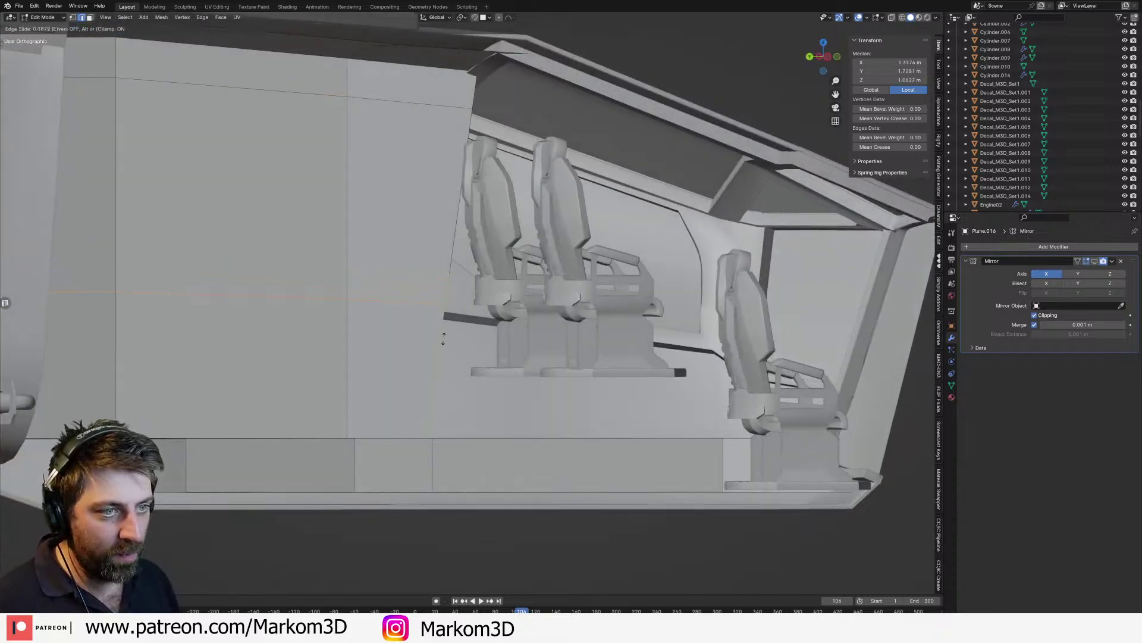
{"action": "left_click", "coordinate": [449, 279]}
Step: Select the side wall's upper edge loop and move it outward along X to about 1.86 m
{"action": "left_click", "coordinate": [443, 104]}
{"action": "left_click", "coordinate": [447, 104], "text": "alt"}
{"action": "middle_click_drag", "start_coordinate": [447, 105], "coordinate": [543, 230]}
{"action": "key", "text": "g"}
{"action": "key", "text": "x"}
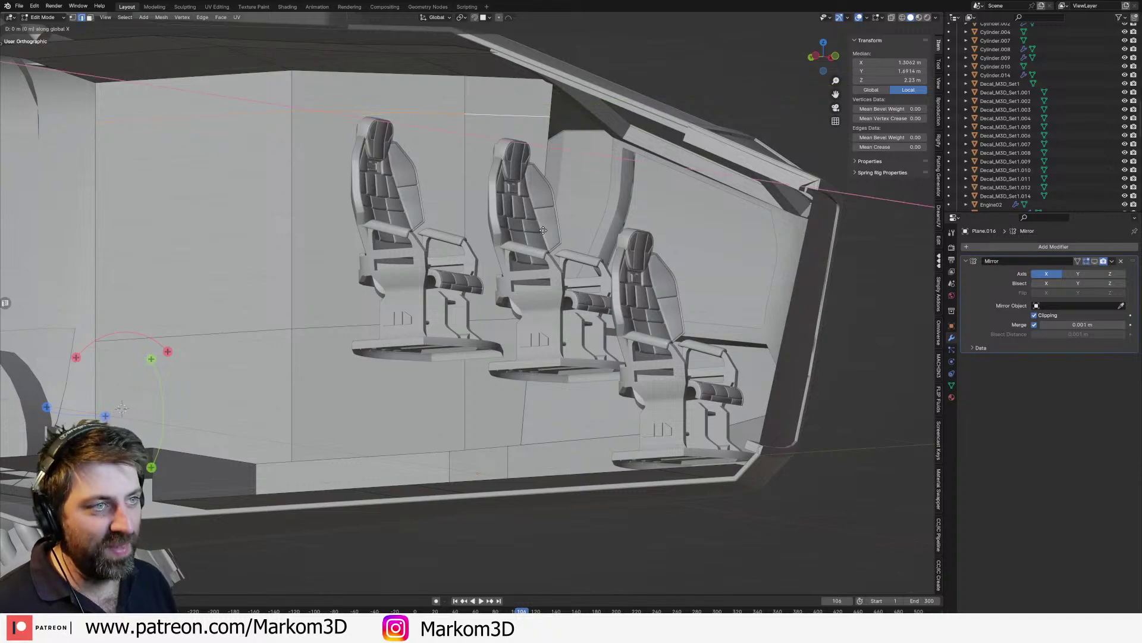
{"action": "left_click", "coordinate": [598, 233]}
Step: Add a horizontal loop cut between the wall's upper and lower loops and push it outward about 0.4 m along X
{"action": "middle_click_drag", "start_coordinate": [598, 233], "coordinate": [556, 134]}
{"action": "key", "text": "g"}
{"action": "key", "text": "g"}
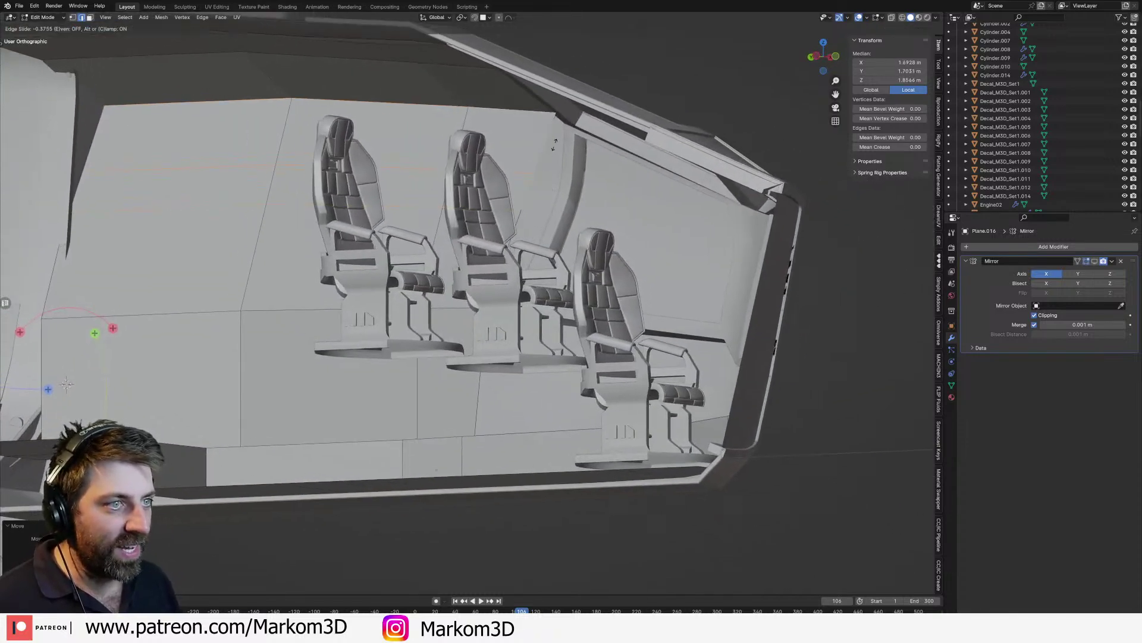
{"action": "left_click", "coordinate": [554, 145]}
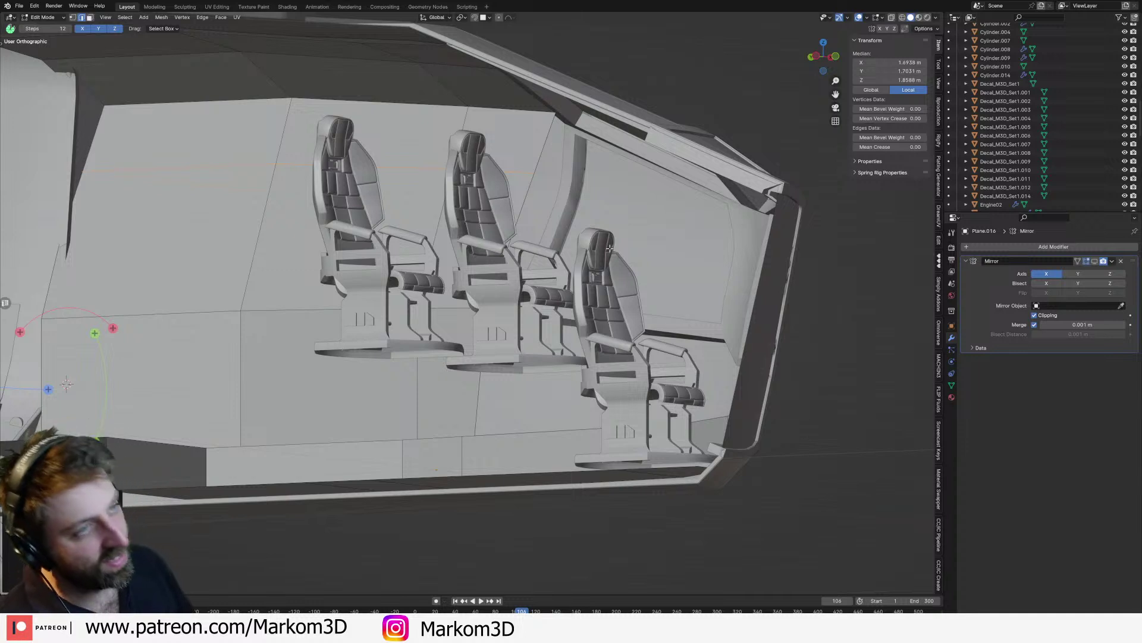
{"action": "key", "text": "g"}
{"action": "key", "text": "x"}
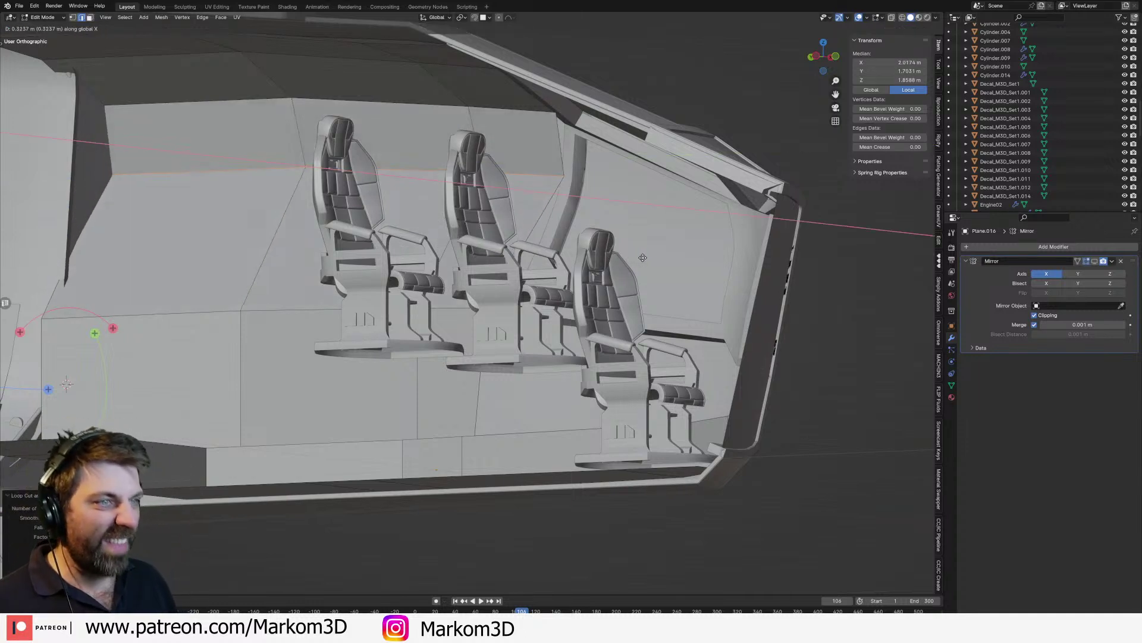
{"action": "left_click", "coordinate": [644, 256]}
Step: Add another loop cut in the upper wall section and shift it outward and up in the wireframe back view
{"action": "middle_click_drag", "start_coordinate": [586, 156], "coordinate": [587, 181], "text": "shift"}
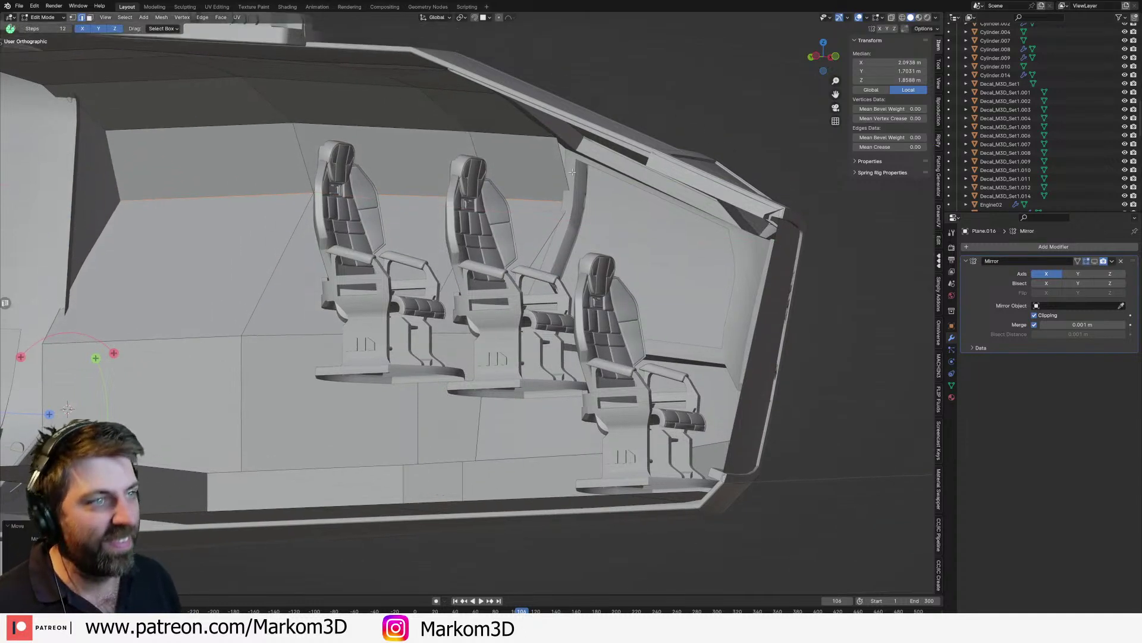
{"action": "key", "text": "ctrl+r"}
{"action": "double_click", "coordinate": [558, 163]}
{"action": "key", "text": "ctrl+KP_1"}
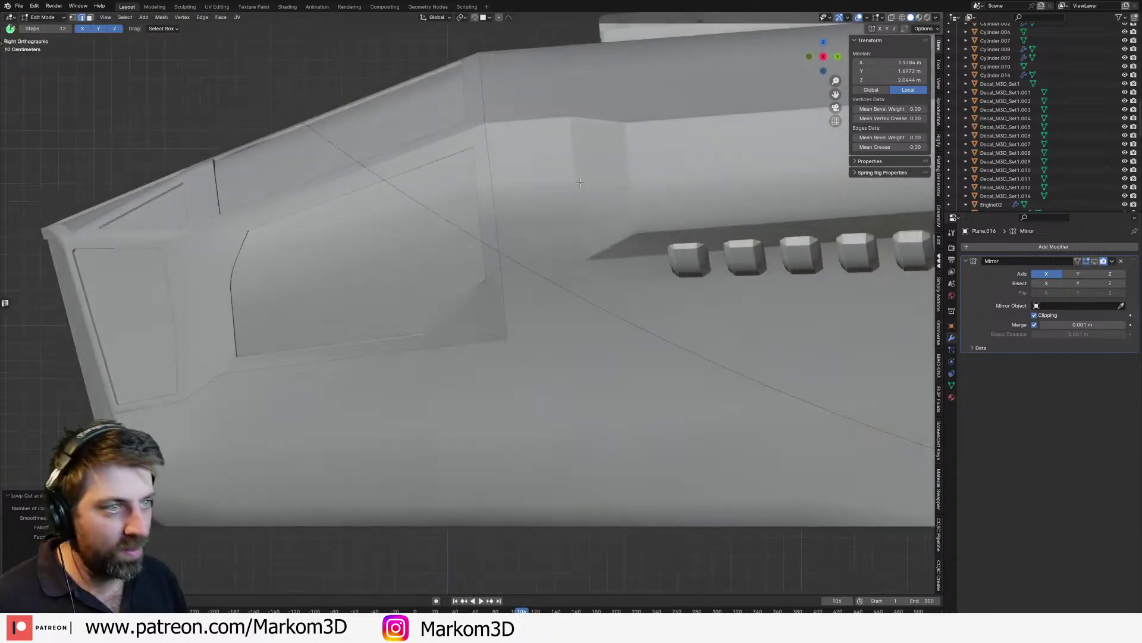
{"action": "key", "text": "z"}
{"action": "left_click", "coordinate": [342, 170]}
{"action": "middle_click_drag", "start_coordinate": [343, 170], "coordinate": [563, 246], "text": "shift"}
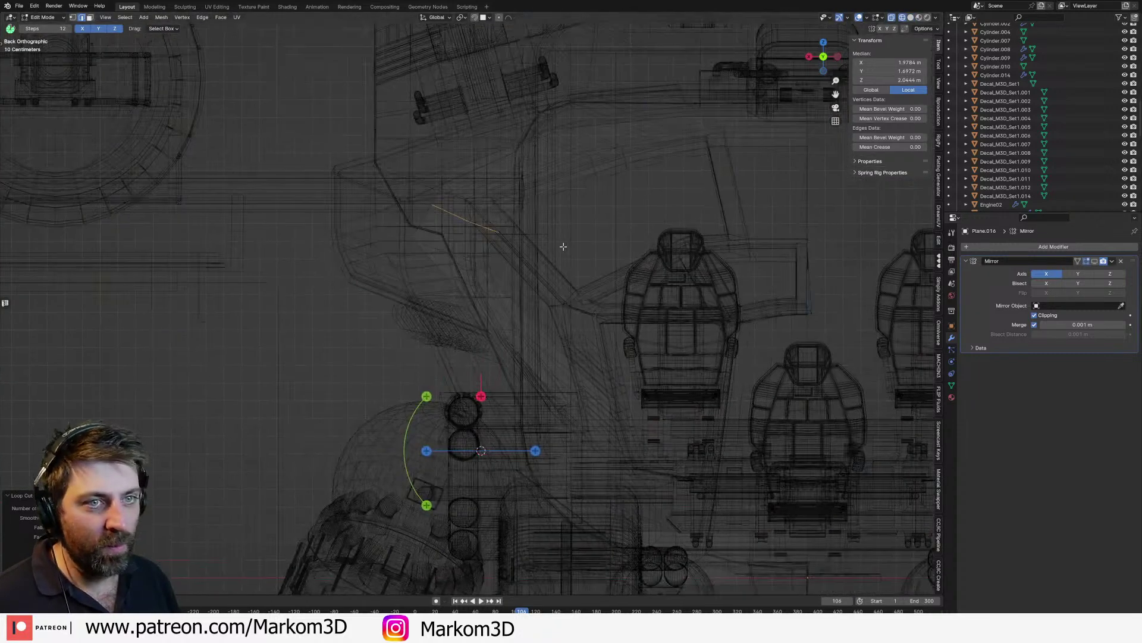
{"action": "key", "text": "g"}
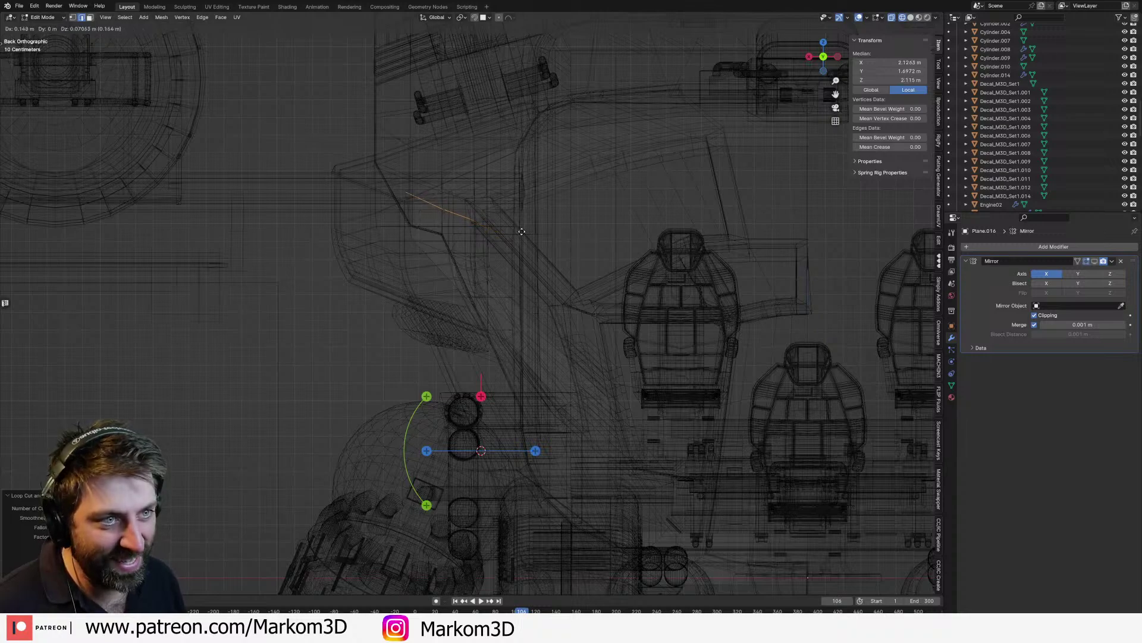
{"action": "left_click", "coordinate": [514, 232]}
Step: Return to solid shading and undo the last two wall loop cuts together with their moves
{"action": "key", "text": "z"}
{"action": "left_click", "coordinate": [567, 234]}
{"action": "mouse_move", "coordinate": [567, 234]}
{"action": "middle_mouse_down"}
{"action": "mouse_move", "coordinate": [471, 247]}
{"action": "mouse_move", "coordinate": [391, 236]}
{"action": "mouse_move", "coordinate": [394, 217]}
{"action": "mouse_move", "coordinate": [477, 219]}
{"action": "middle_mouse_up"}
{"action": "scroll", "coordinate": [485, 243], "scroll_direction": "down", "scroll_amount": 3}
{"action": "key", "text": "ctrl+z"}
{"action": "key", "text": "ctrl+z"}
{"action": "key", "text": "ctrl+z"}
{"action": "key", "text": "ctrl+z"}
Step: Delete the upper horizontal edge loop from the interior side wall
{"action": "scroll", "coordinate": [429, 221], "scroll_direction": "down", "scroll_amount": 2}
{"action": "middle_click_drag", "start_coordinate": [429, 222], "coordinate": [460, 259]}
{"action": "scroll", "coordinate": [405, 267], "scroll_direction": "up", "scroll_amount": 4}
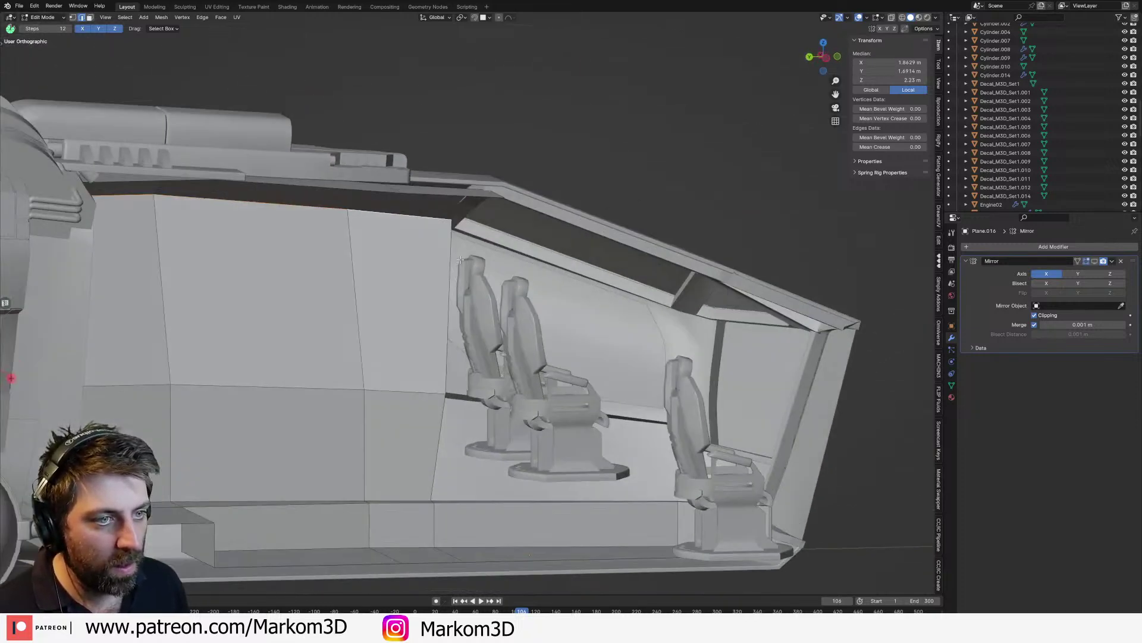
{"action": "left_click", "coordinate": [456, 321]}
{"action": "middle_click_drag", "start_coordinate": [456, 321], "coordinate": [288, 269]}
{"action": "scroll", "coordinate": [169, 348], "scroll_direction": "down", "scroll_amount": 4}
{"action": "mouse_move", "coordinate": [458, 300]}
{"action": "middle_mouse_down"}
{"action": "mouse_move", "coordinate": [572, 316]}
{"action": "mouse_move", "coordinate": [506, 297]}
{"action": "mouse_move", "coordinate": [467, 304]}
{"action": "middle_mouse_up"}
{"action": "middle_click_drag", "start_coordinate": [238, 350], "coordinate": [568, 359], "text": "shift"}
{"action": "middle_click_drag", "start_coordinate": [568, 359], "coordinate": [534, 366]}
{"action": "scroll", "coordinate": [529, 366], "scroll_direction": "up", "scroll_amount": 3}
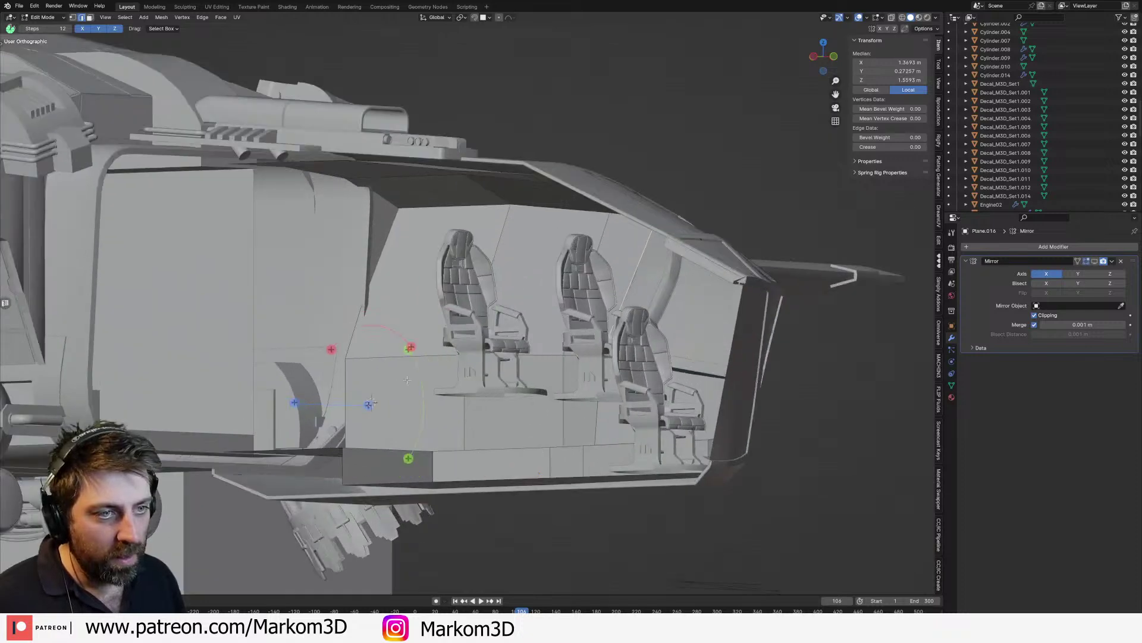
{"action": "middle_click_drag", "start_coordinate": [527, 211], "coordinate": [600, 223]}
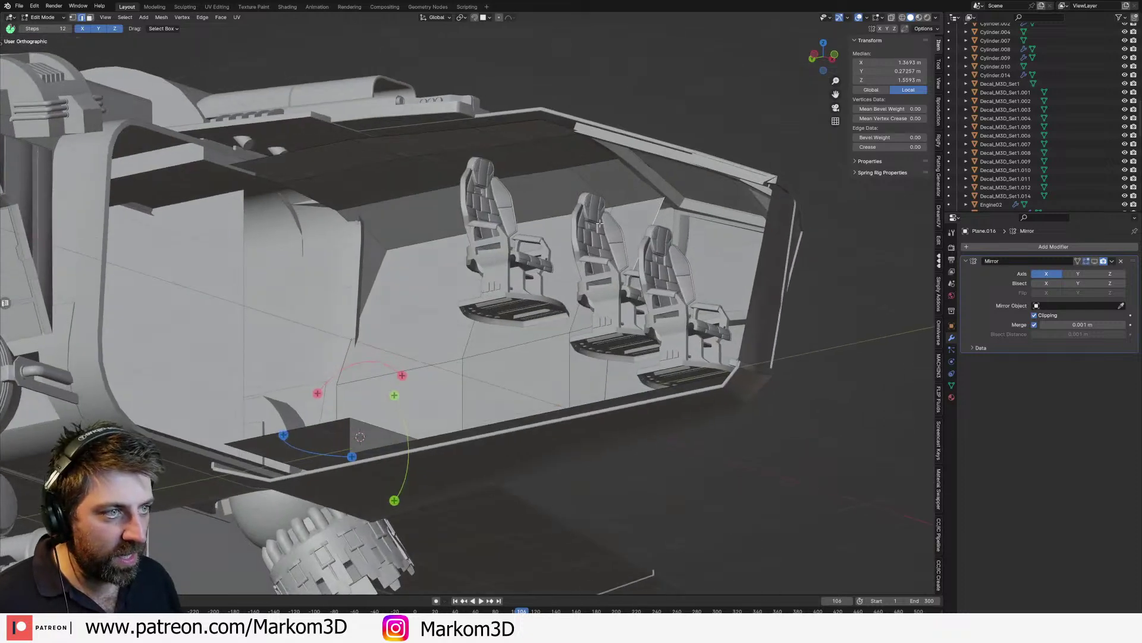
{"action": "left_click", "coordinate": [632, 203], "text": "alt"}
{"action": "key", "text": "x"}
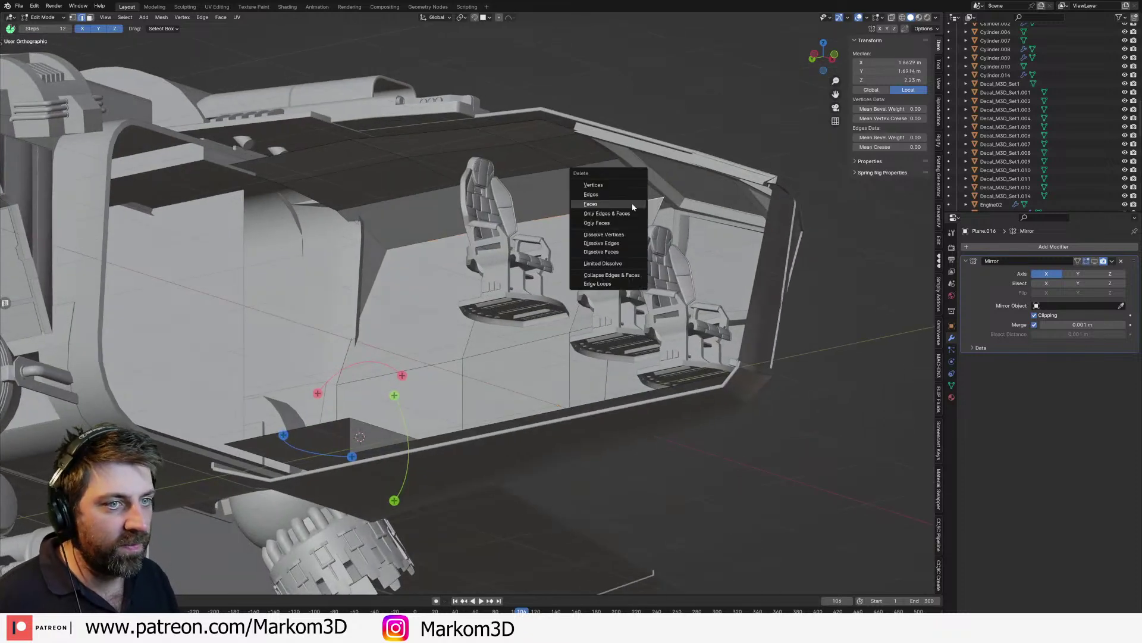
{"action": "left_click", "coordinate": [617, 284]}
Step: Leave Edit Mode and review the interior shell around the three cockpit seats
{"action": "scroll", "coordinate": [580, 306], "scroll_direction": "down", "scroll_amount": 4}
{"action": "middle_click_drag", "start_coordinate": [559, 306], "coordinate": [519, 327]}
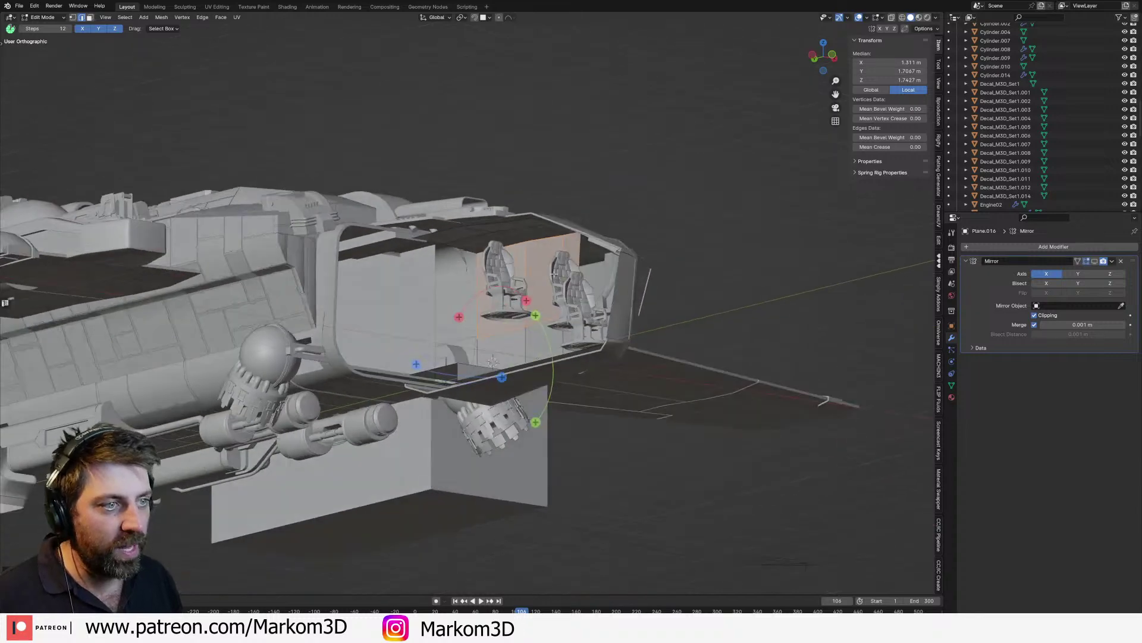
{"action": "middle_click_drag", "start_coordinate": [553, 273], "coordinate": [636, 240]}
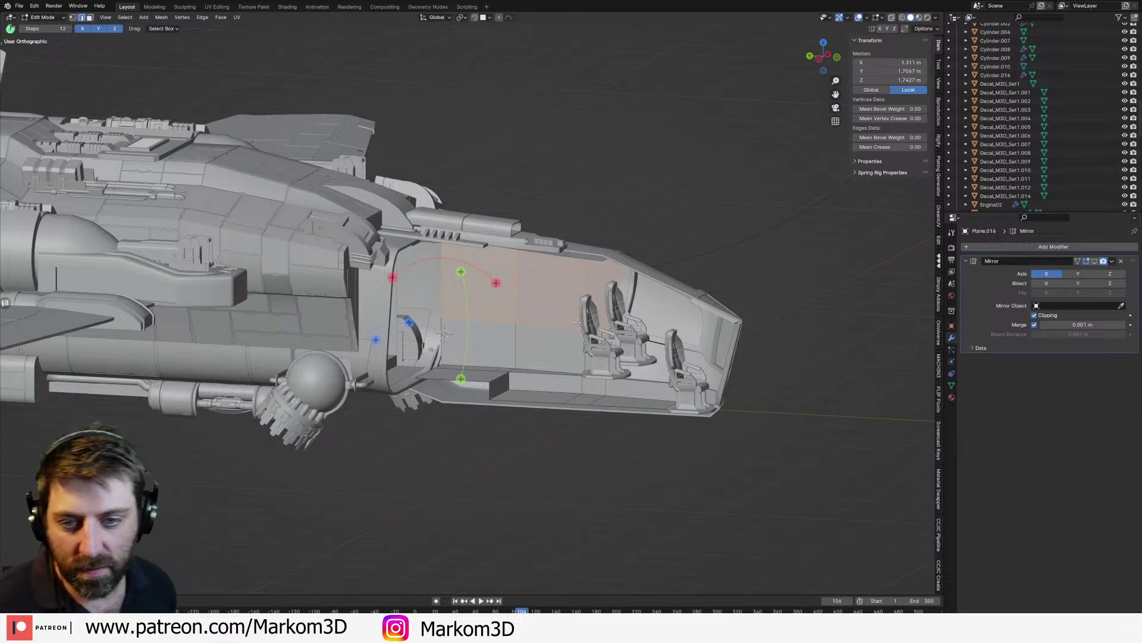
{"action": "scroll", "coordinate": [630, 296], "scroll_direction": "down", "scroll_amount": 1}
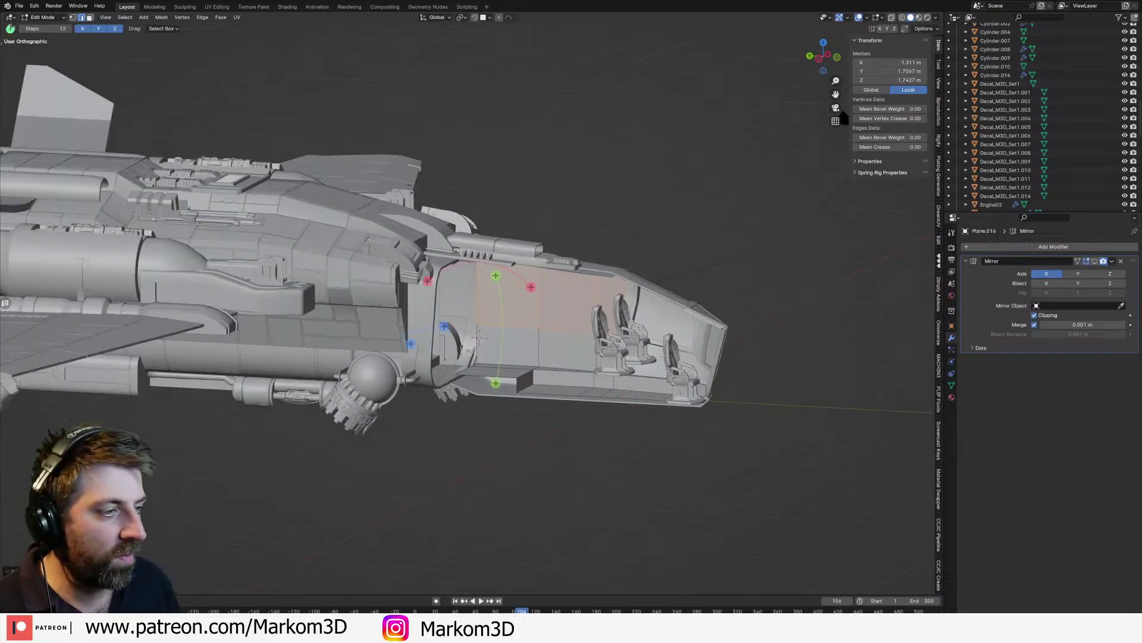
{"action": "middle_click_drag", "start_coordinate": [630, 296], "coordinate": [644, 292]}
{"action": "middle_click_drag", "start_coordinate": [682, 344], "coordinate": [655, 321], "text": "shift"}
{"action": "scroll", "coordinate": [656, 321], "scroll_direction": "up", "scroll_amount": 4}
{"action": "key", "text": "Tab"}
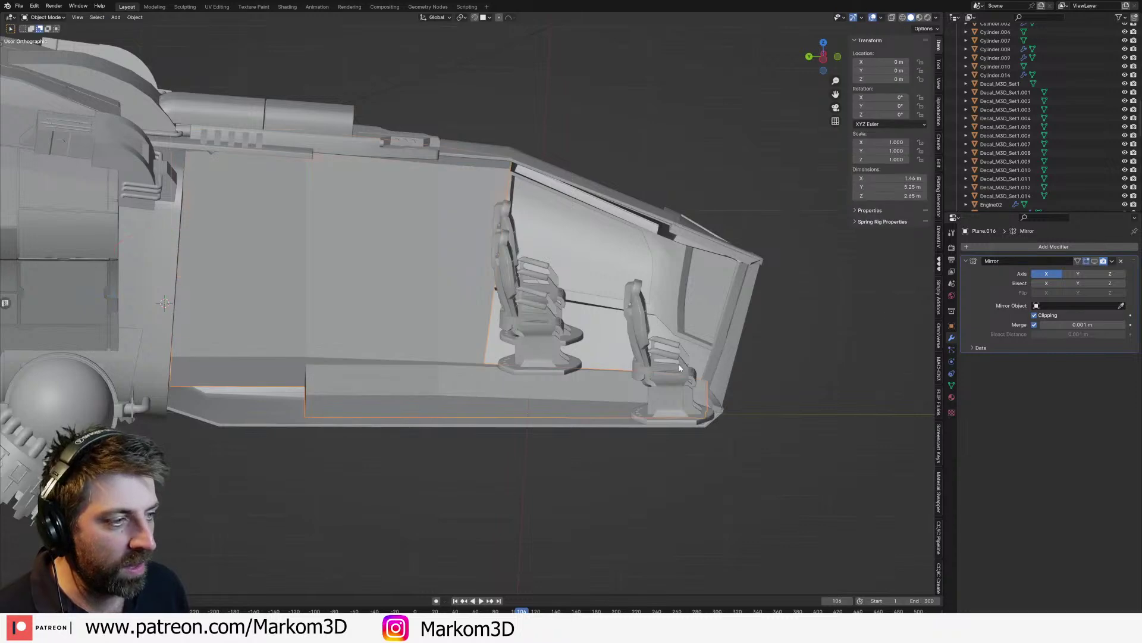
{"action": "left_click", "coordinate": [669, 378]}
{"action": "left_click", "coordinate": [486, 289]}
{"action": "middle_click_drag", "start_coordinate": [485, 289], "coordinate": [299, 283]}
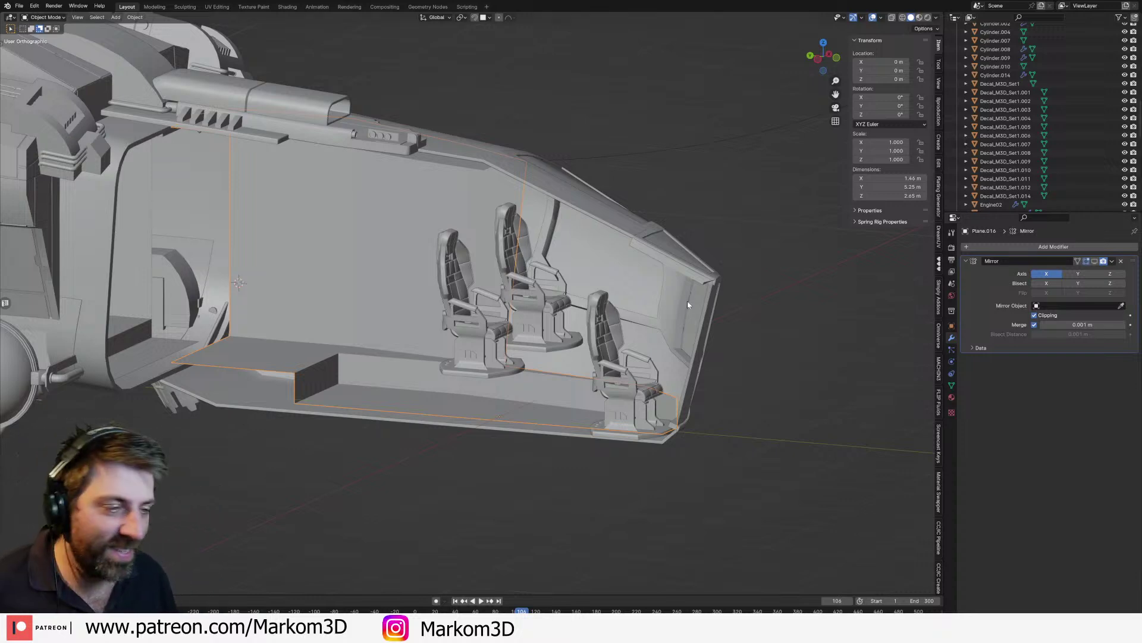
Step: In Edit Mode, raise the selected front edge of the interior side wall beside the front seat from the side view
{"action": "scroll", "coordinate": [672, 302], "scroll_direction": "down", "scroll_amount": 2}
{"action": "middle_click_drag", "start_coordinate": [673, 302], "coordinate": [529, 378]}
{"action": "scroll", "coordinate": [645, 334], "scroll_direction": "up", "scroll_amount": 3}
{"action": "key", "text": "Tab"}
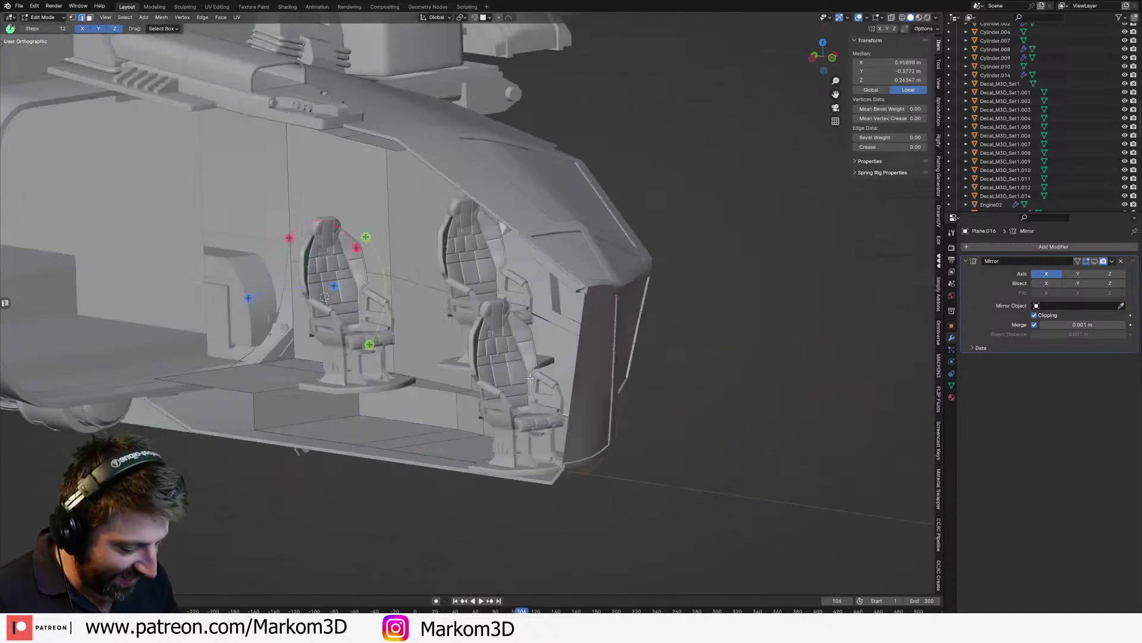
{"action": "key", "text": "KP_3"}
{"action": "key", "text": "KP_1"}
{"action": "key", "text": "KP_3"}
{"action": "key", "text": "ctrl+KP_1"}
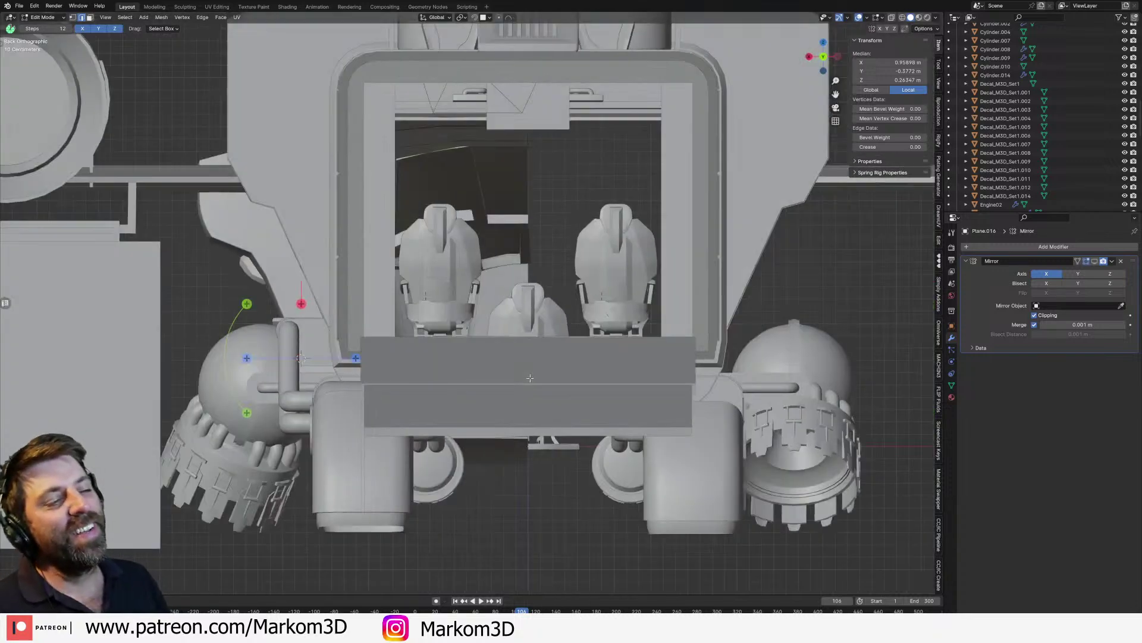
{"action": "key", "text": "ctrl+KP_3"}
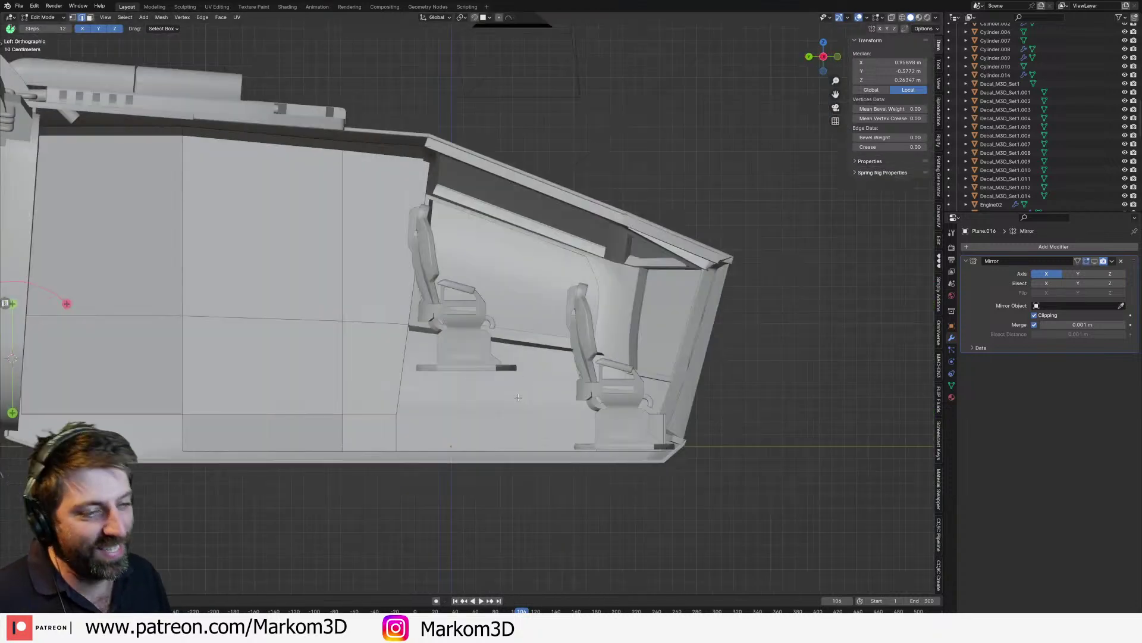
{"action": "key", "text": "g"}
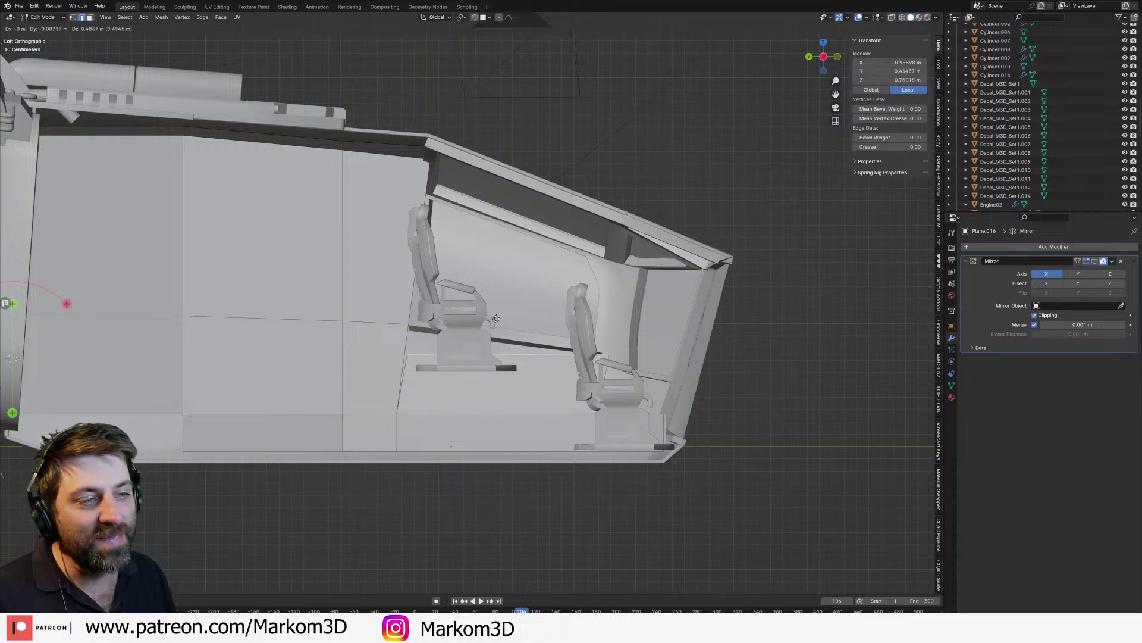
{"action": "left_click", "coordinate": [498, 292]}
Step: Slide the side wall's upper front vertex along its edge toward the hull's window frame
{"action": "middle_click_drag", "start_coordinate": [498, 291], "coordinate": [475, 317], "text": "shift"}
{"action": "key", "text": "1"}
{"action": "left_click", "coordinate": [597, 353]}
{"action": "key", "text": "g"}
{"action": "key", "text": "g"}
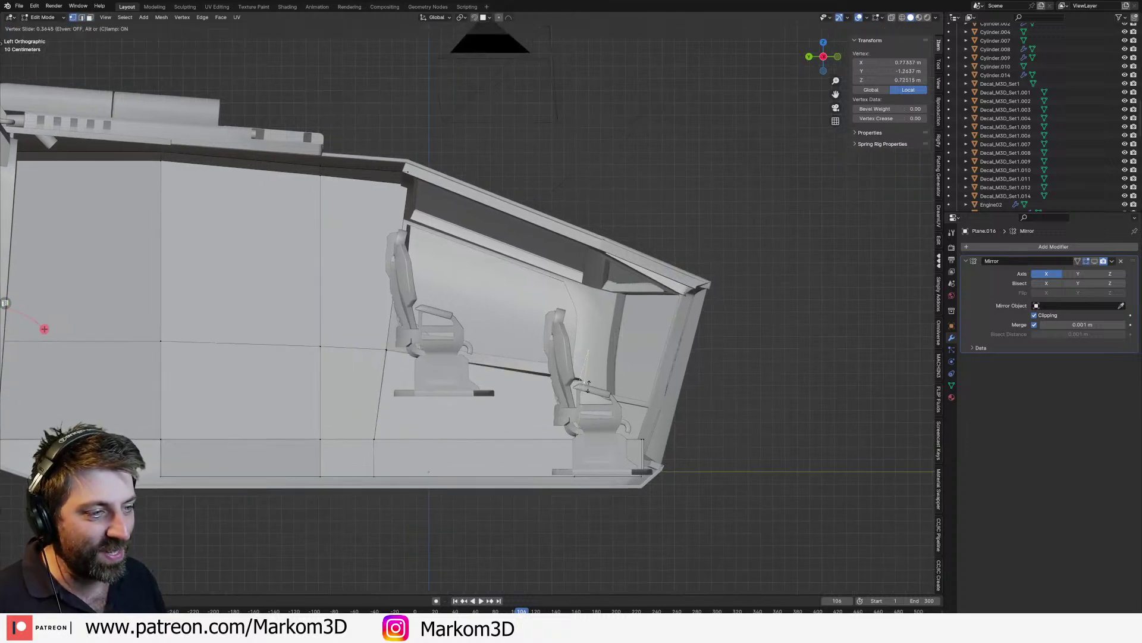
{"action": "left_click", "coordinate": [589, 375]}
{"action": "mouse_move", "coordinate": [586, 384]}
{"action": "middle_mouse_down"}
{"action": "mouse_move", "coordinate": [533, 412]}
{"action": "mouse_move", "coordinate": [592, 394]}
{"action": "middle_mouse_up"}
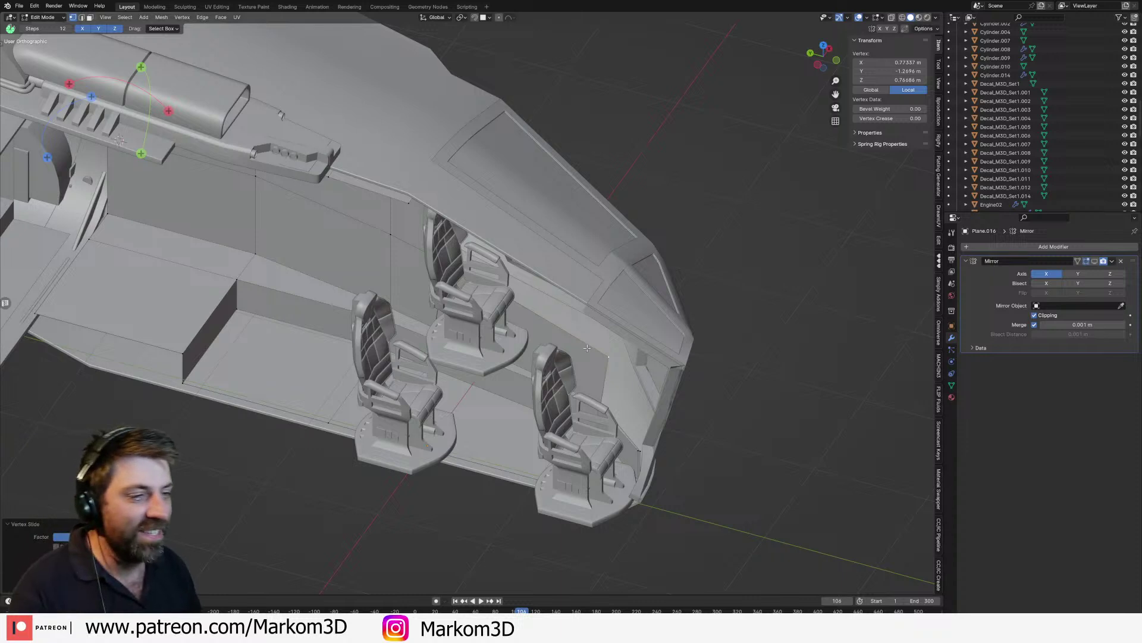
Step: Move the same front wall vertex outward about 0.35 m along the X axis toward the hull
{"action": "middle_click_drag", "start_coordinate": [587, 347], "coordinate": [618, 345]}
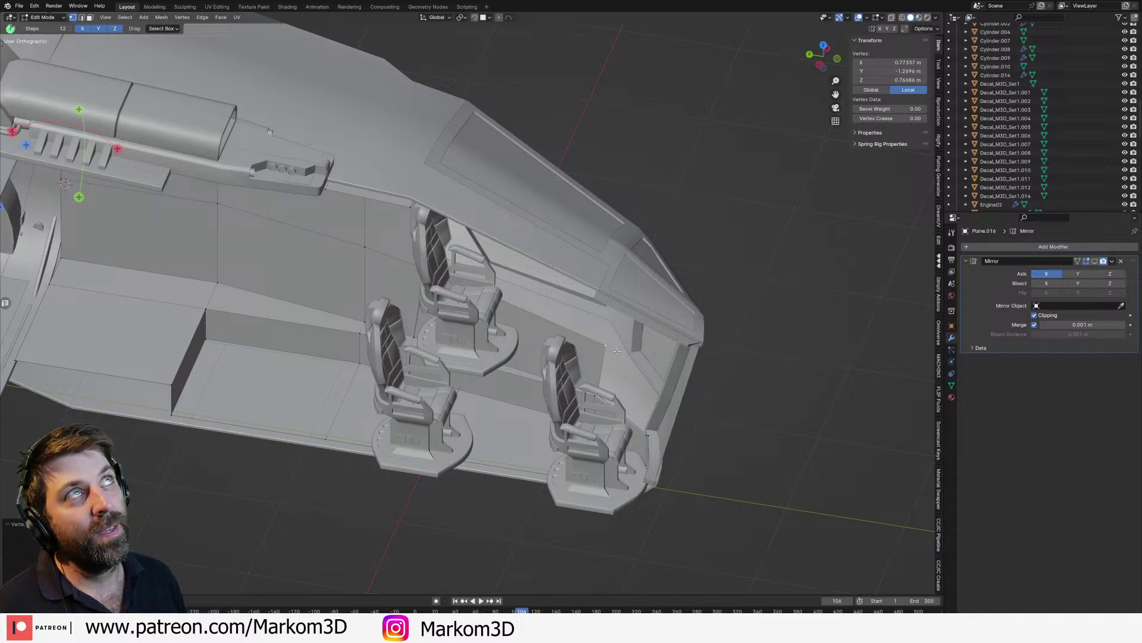
{"action": "middle_click_drag", "start_coordinate": [617, 351], "coordinate": [651, 292]}
{"action": "middle_click_drag", "start_coordinate": [491, 295], "coordinate": [645, 361]}
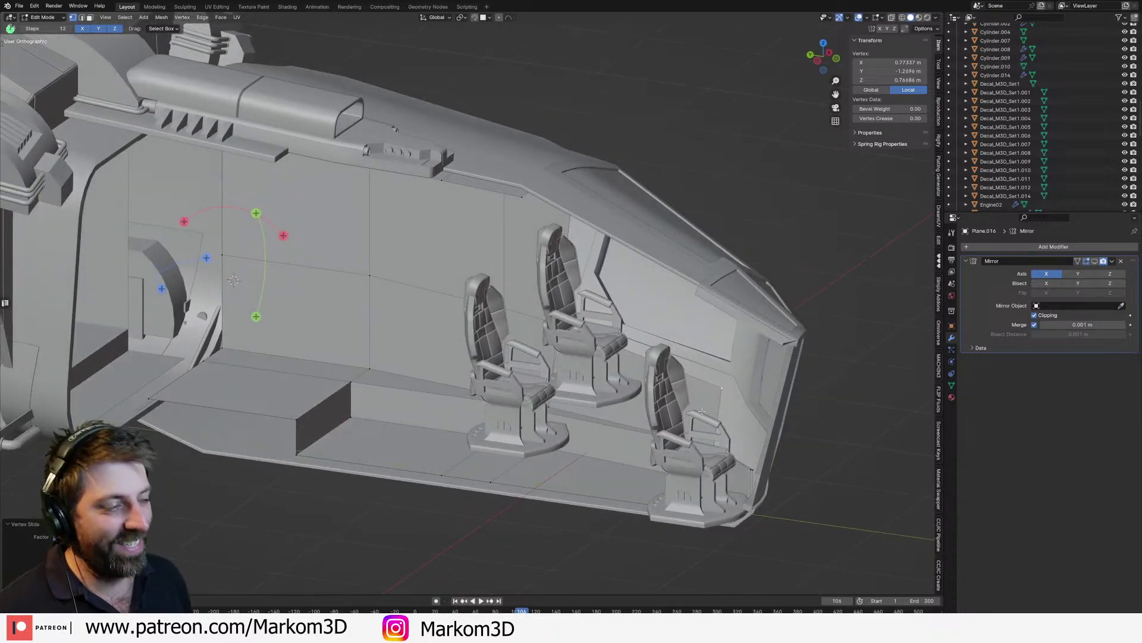
{"action": "key", "text": "g"}
{"action": "key", "text": "x"}
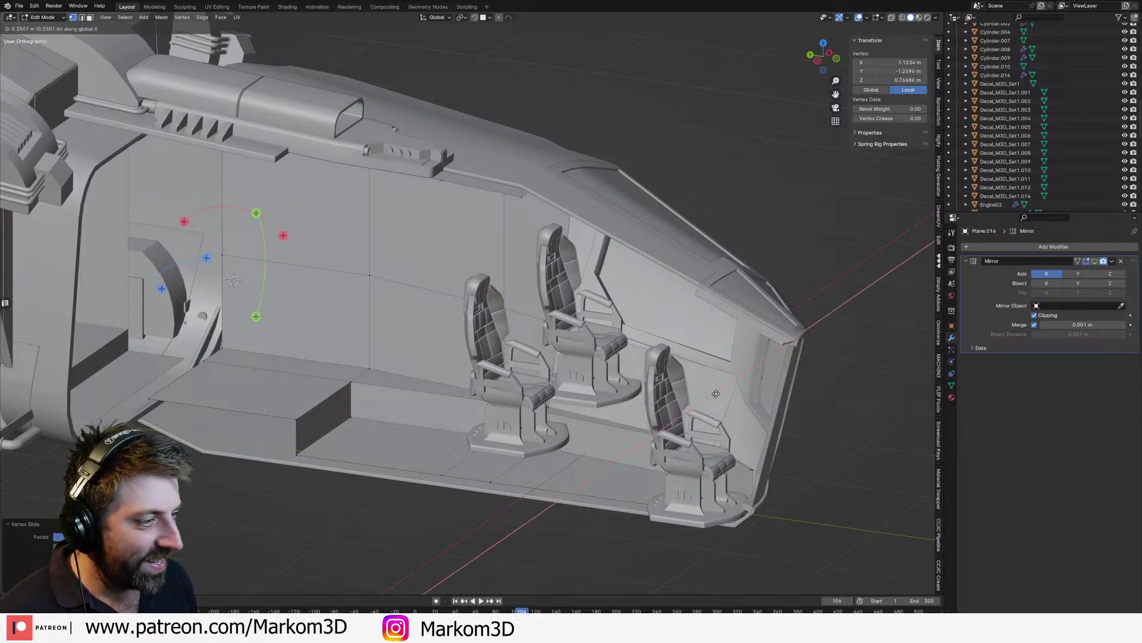
{"action": "left_click", "coordinate": [715, 394]}
Step: Merge the two nearly coincident side-wall vertices beside the rear seat, using wireframe shading to reach them
{"action": "middle_click_drag", "start_coordinate": [715, 393], "coordinate": [815, 394], "text": "shift"}
{"action": "left_click", "coordinate": [605, 325]}
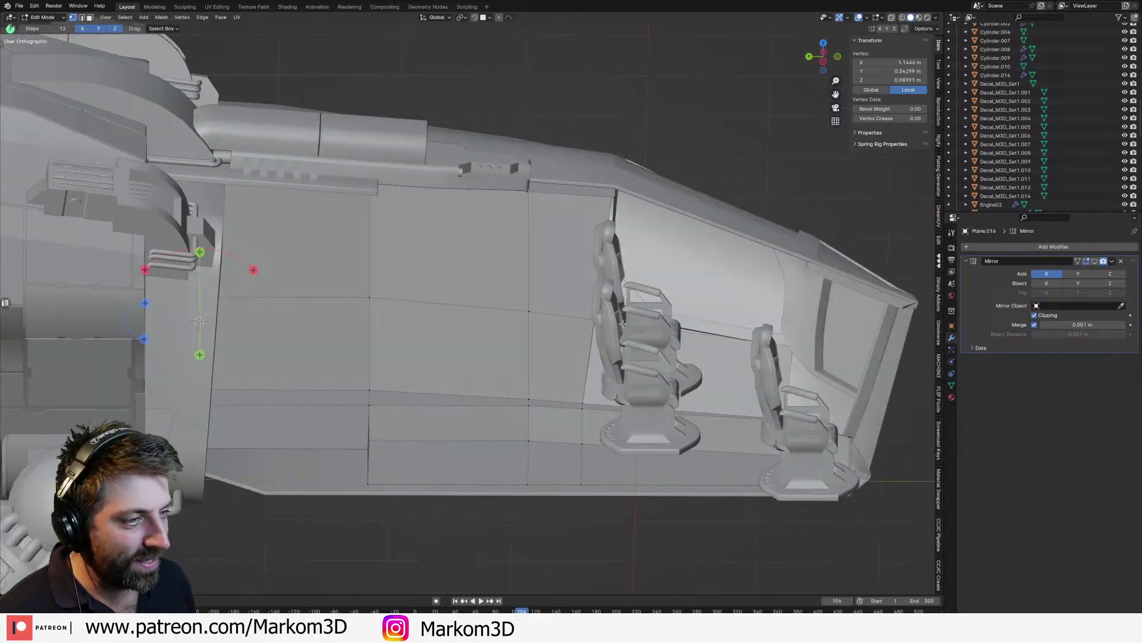
{"action": "middle_click_drag", "start_coordinate": [613, 312], "coordinate": [578, 327]}
{"action": "scroll", "coordinate": [578, 327], "scroll_direction": "up", "scroll_amount": 3}
{"action": "key", "text": "shift+z"}
{"action": "key", "text": "alt+a"}
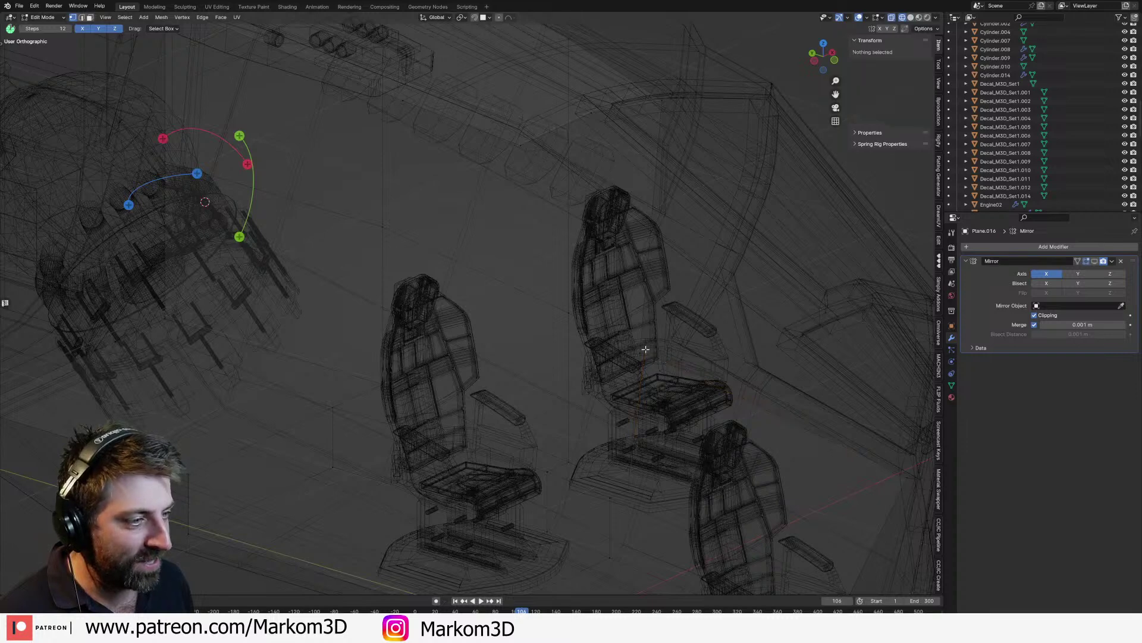
{"action": "left_click", "coordinate": [641, 349], "text": "alt"}
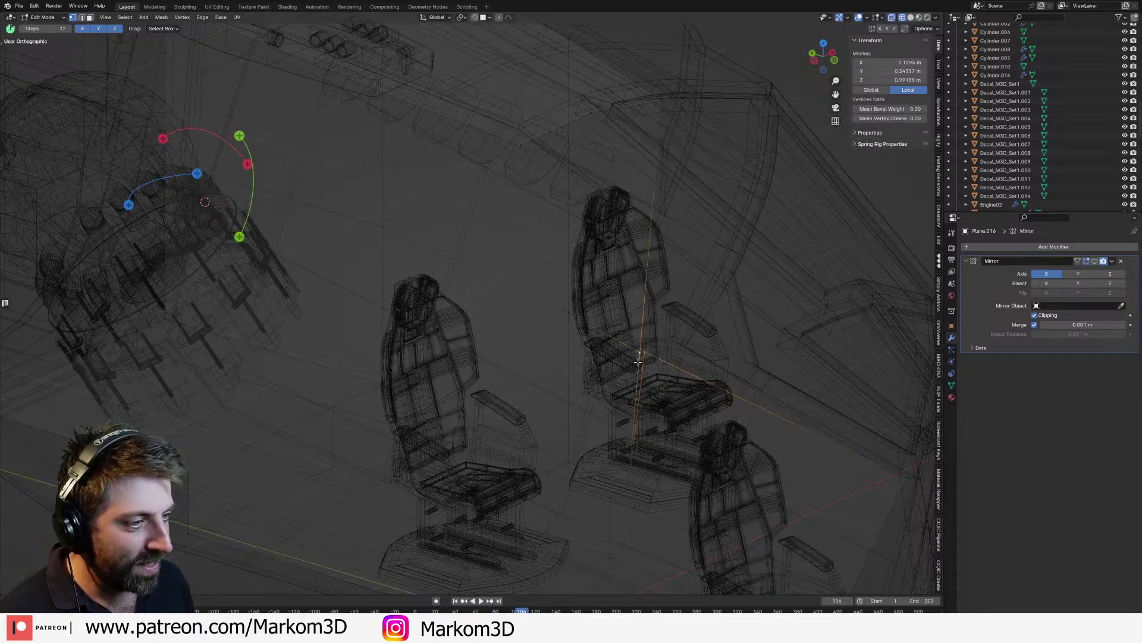
{"action": "key", "text": "z"}
{"action": "left_click", "coordinate": [673, 366]}
{"action": "middle_click_drag", "start_coordinate": [672, 366], "coordinate": [520, 302]}
{"action": "key", "text": "z"}
{"action": "left_click", "coordinate": [466, 303]}
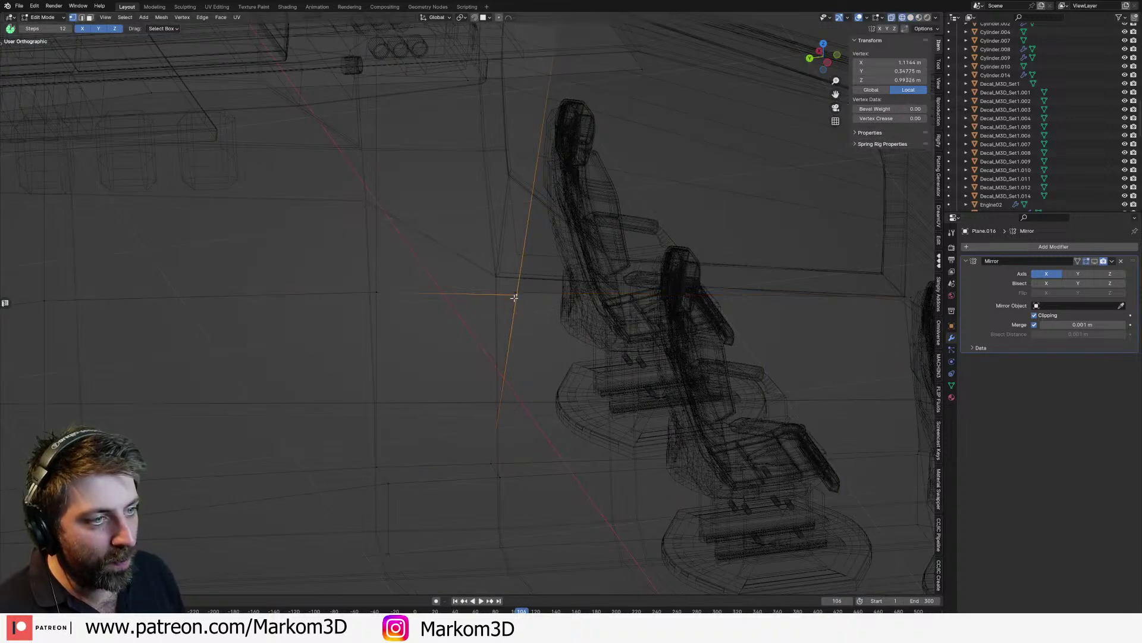
{"action": "key", "text": "m"}
{"action": "left_click", "coordinate": [582, 355]}
Step: Return to solid shading, check the wall around the seats and clear the selection
{"action": "key", "text": "shift+z"}
{"action": "middle_click_drag", "start_coordinate": [637, 351], "coordinate": [568, 357]}
{"action": "middle_click_drag", "start_coordinate": [788, 410], "coordinate": [784, 443]}
{"action": "key", "text": "alt+a"}
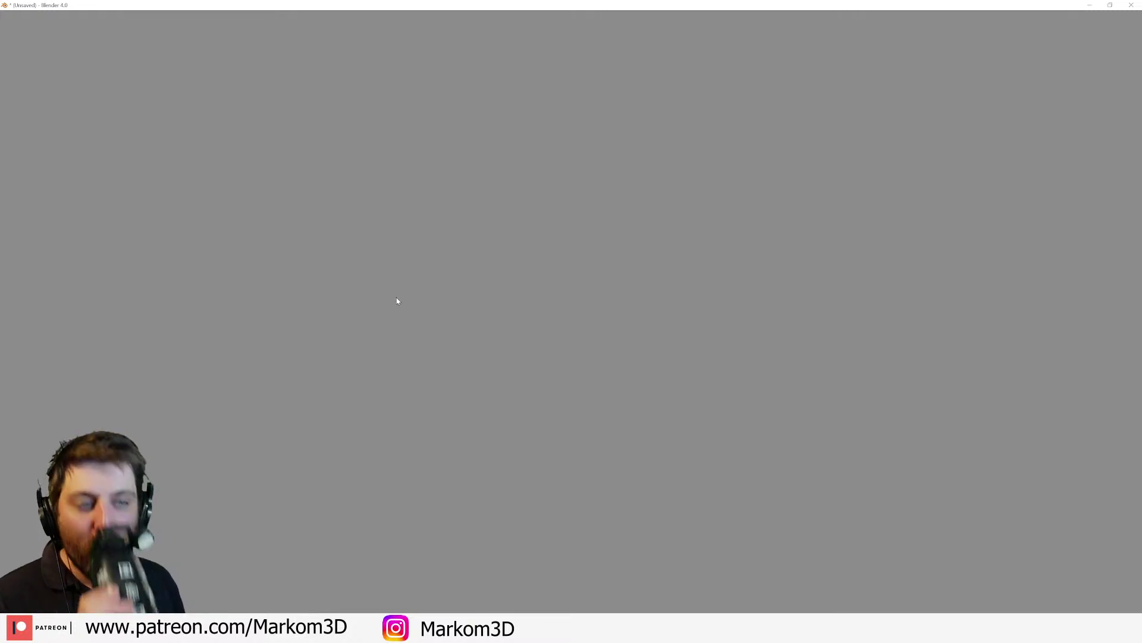
Step: Switch to Krita and open the recent document AlphaMAps.kra
{"action": "mouse_move", "coordinate": [276, 628]}
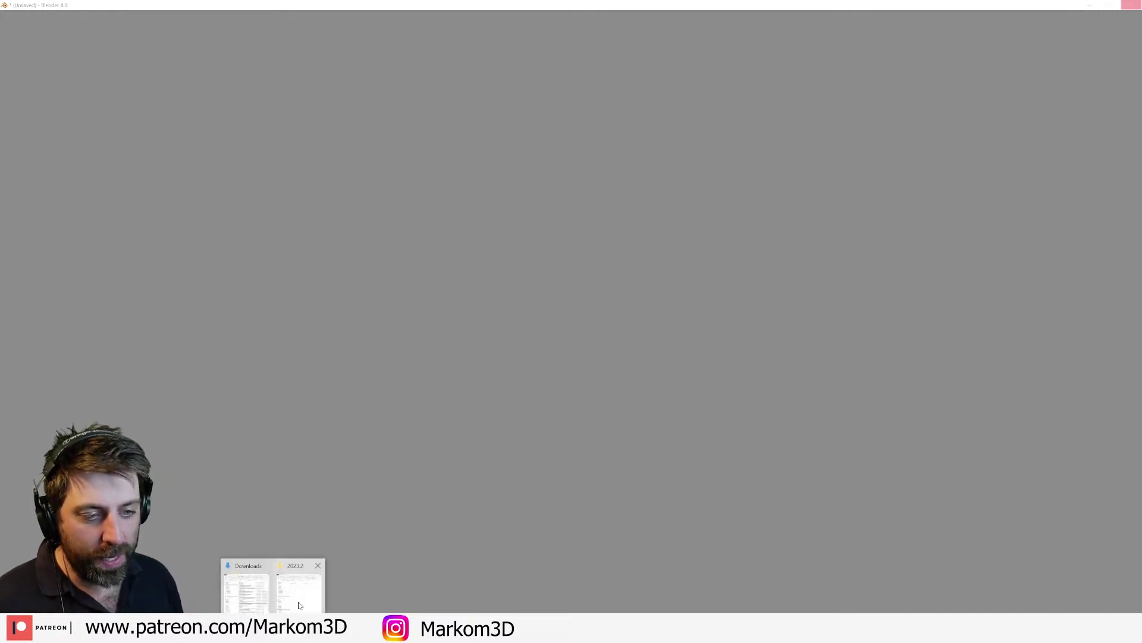
{"action": "left_click", "coordinate": [237, 601]}
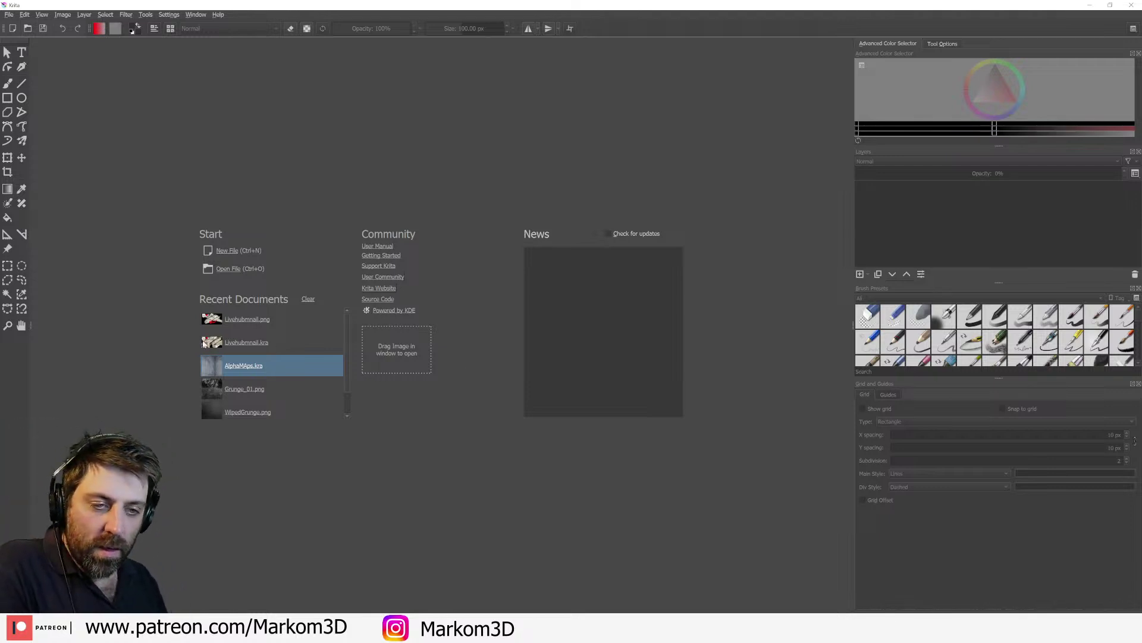
{"action": "left_click", "coordinate": [240, 366]}
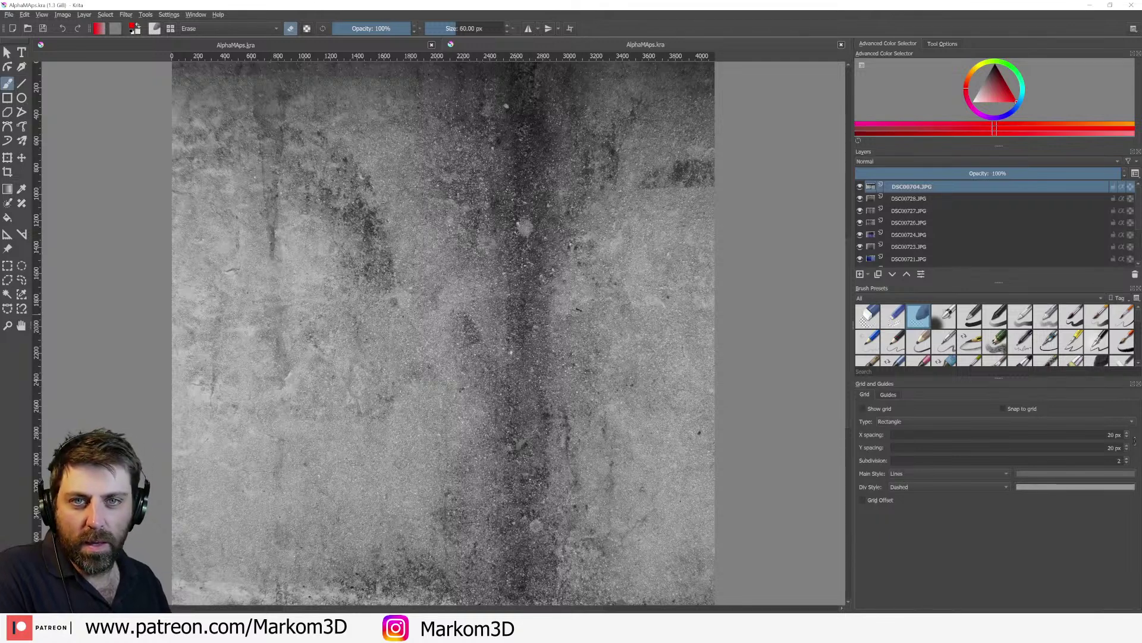
Step: Hide the six uppermost texture layers one by one to examine the grunge map beneath each
{"action": "left_click", "coordinate": [860, 186]}
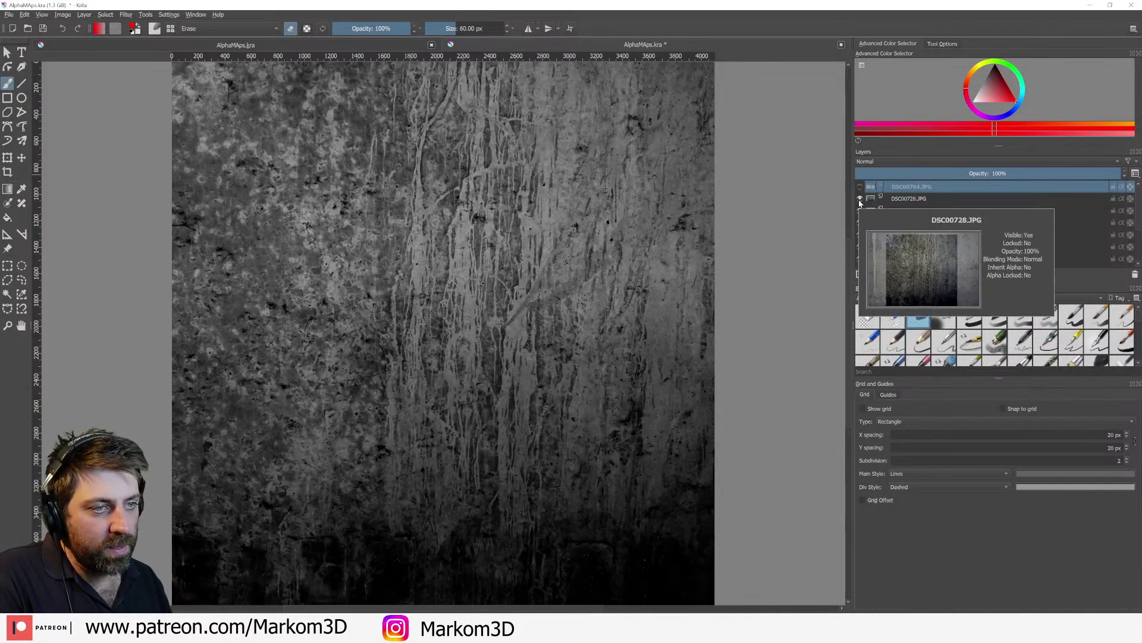
{"action": "left_click", "coordinate": [860, 198]}
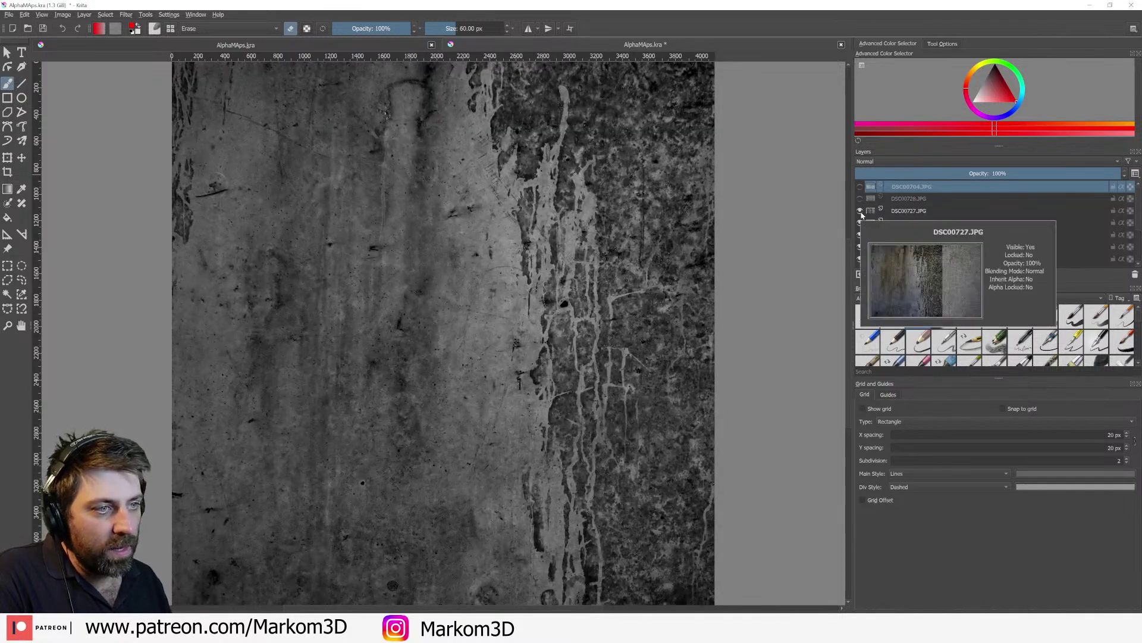
{"action": "left_click", "coordinate": [860, 211]}
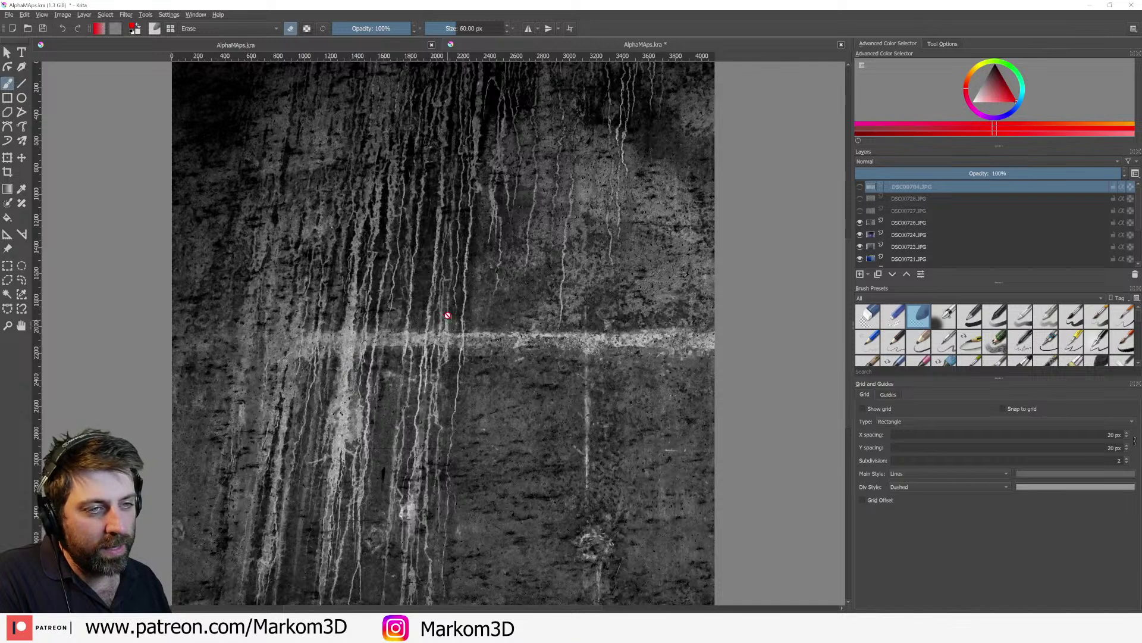
{"action": "left_click", "coordinate": [860, 223]}
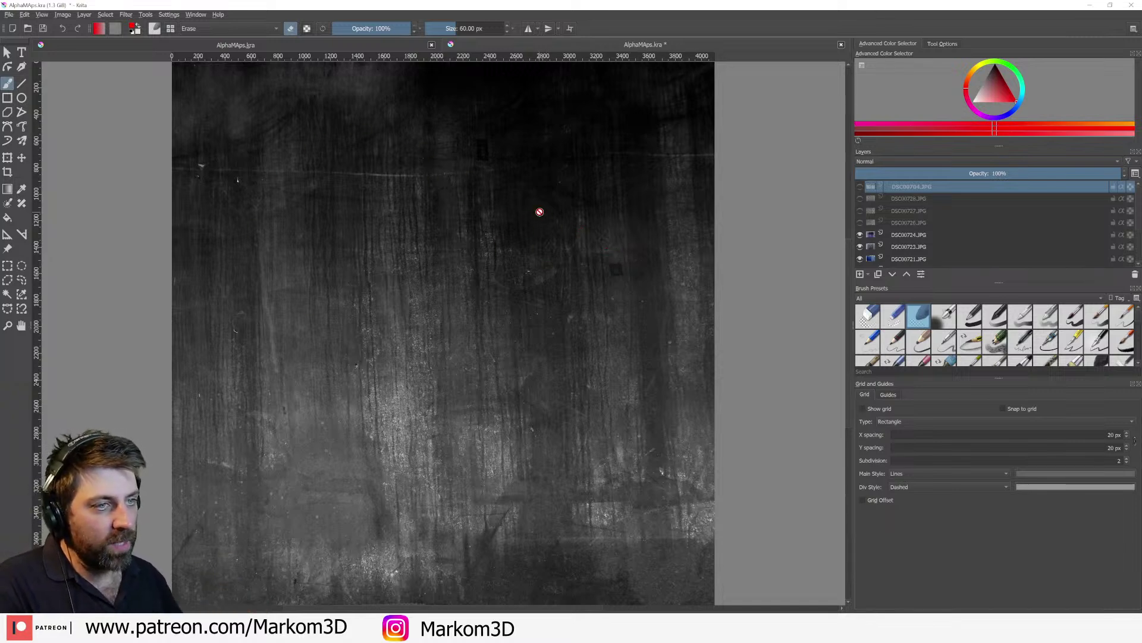
{"action": "left_click", "coordinate": [860, 235]}
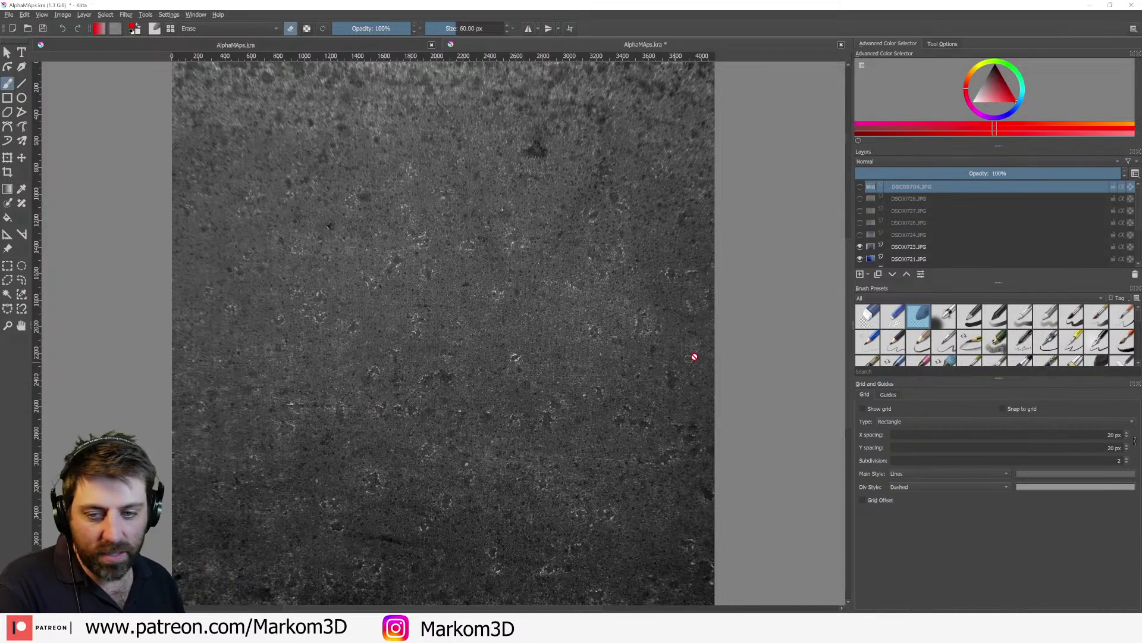
{"action": "left_click", "coordinate": [860, 247]}
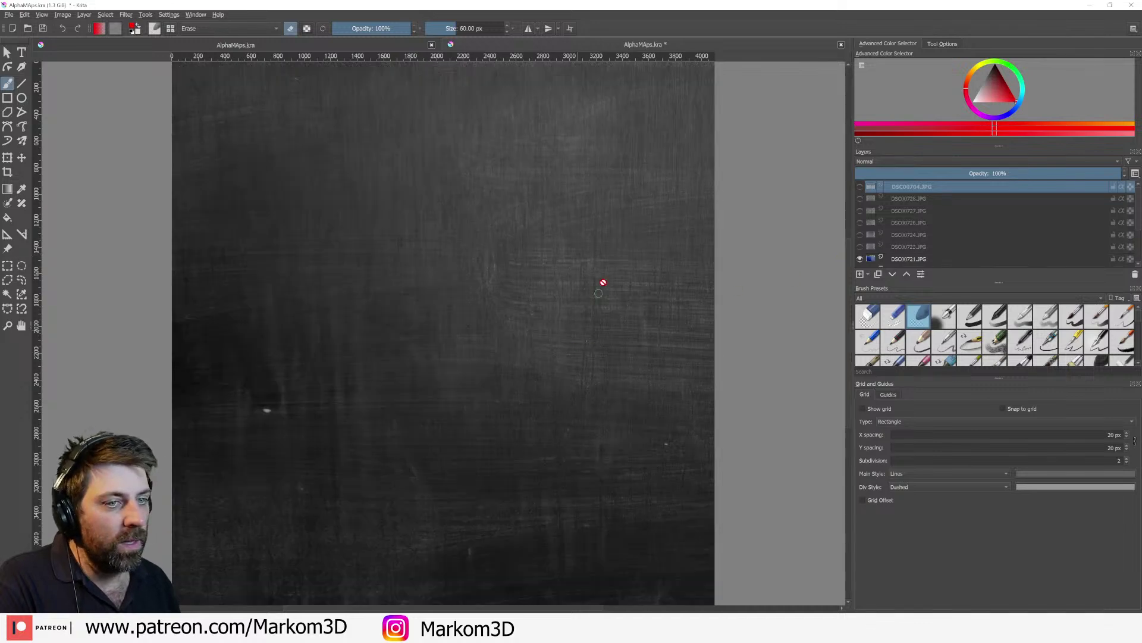
Step: Hide the lower texture layers DSC00721, DSC00720, DSC00701 and DSC00717 in turn, and show DSC00717 again to examine its grunge map
{"action": "scroll", "coordinate": [839, 229], "scroll_direction": "down", "scroll_amount": 4}
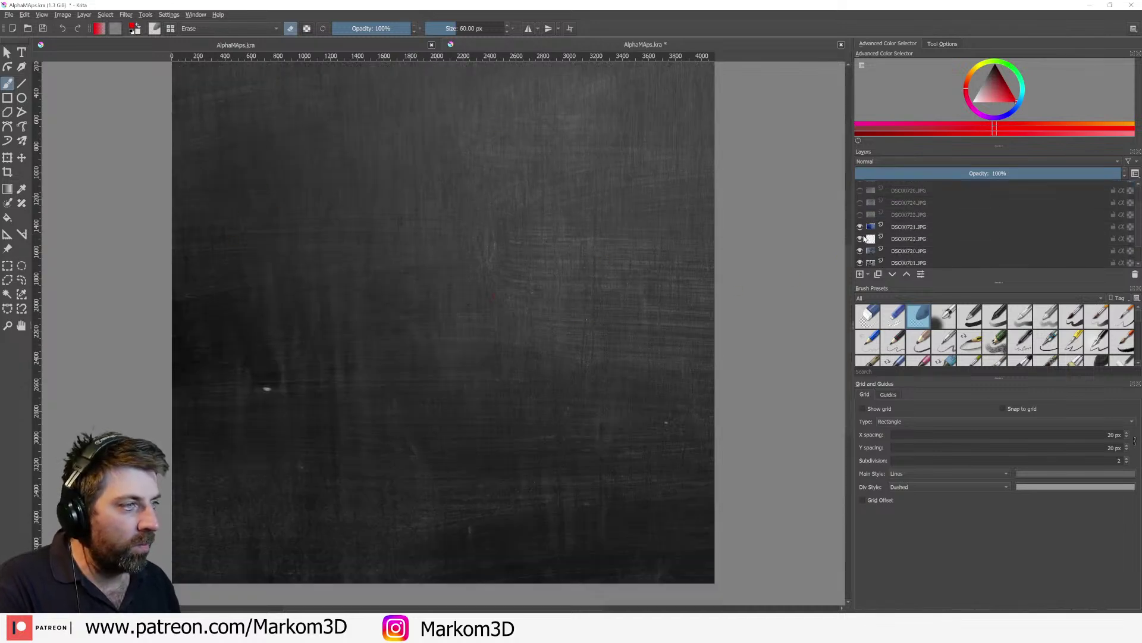
{"action": "left_click", "coordinate": [861, 201]}
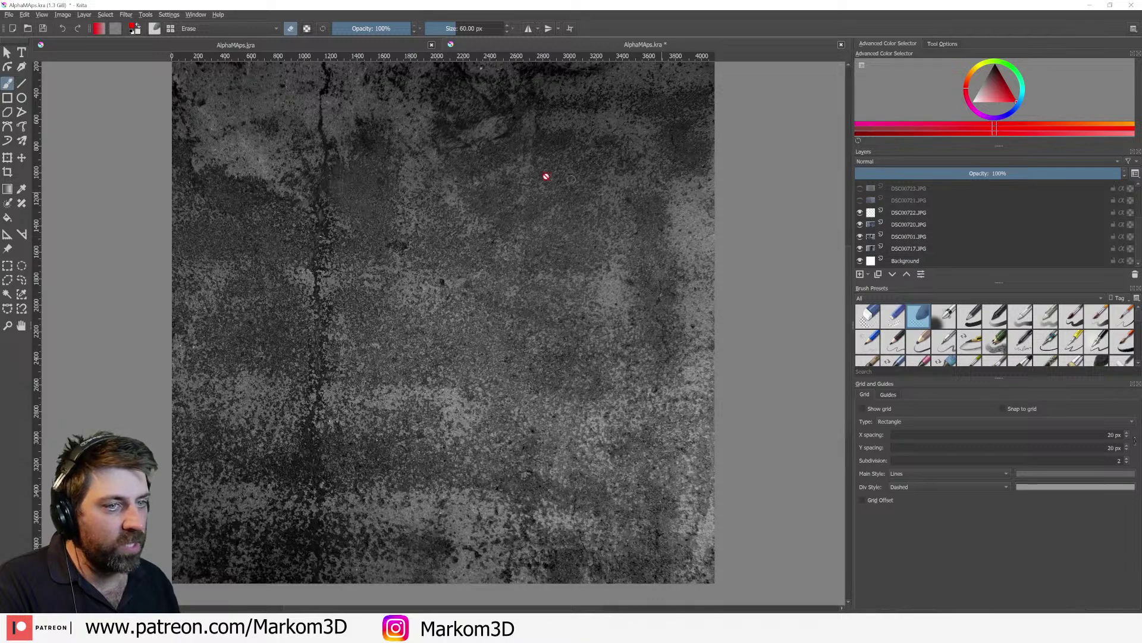
{"action": "left_click", "coordinate": [861, 224]}
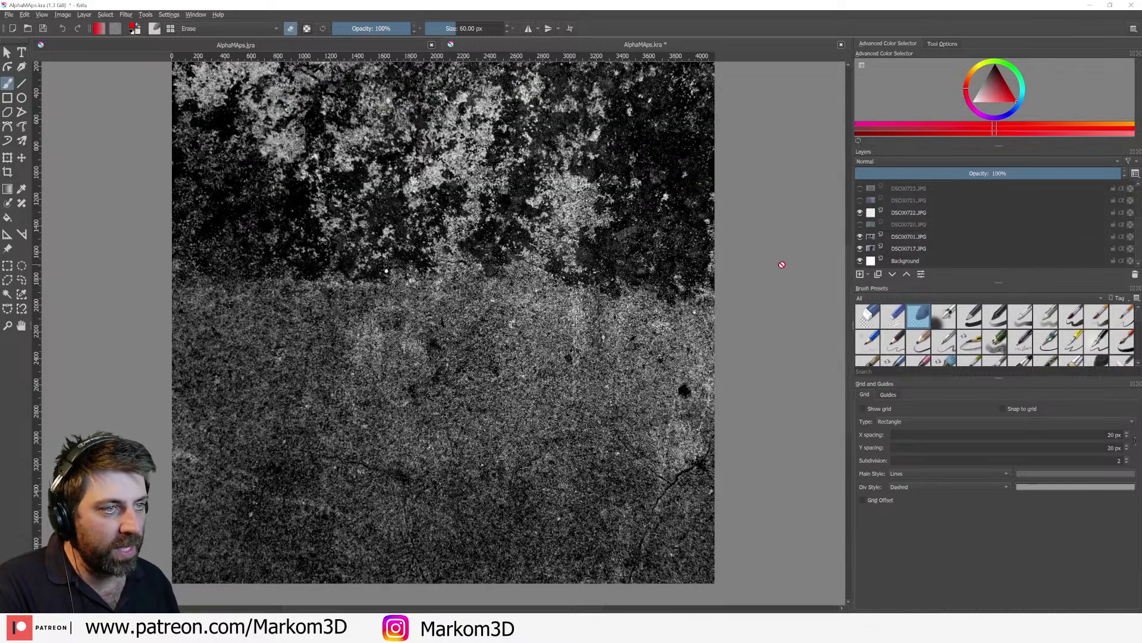
{"action": "left_click", "coordinate": [861, 237]}
{"action": "left_click", "coordinate": [861, 248]}
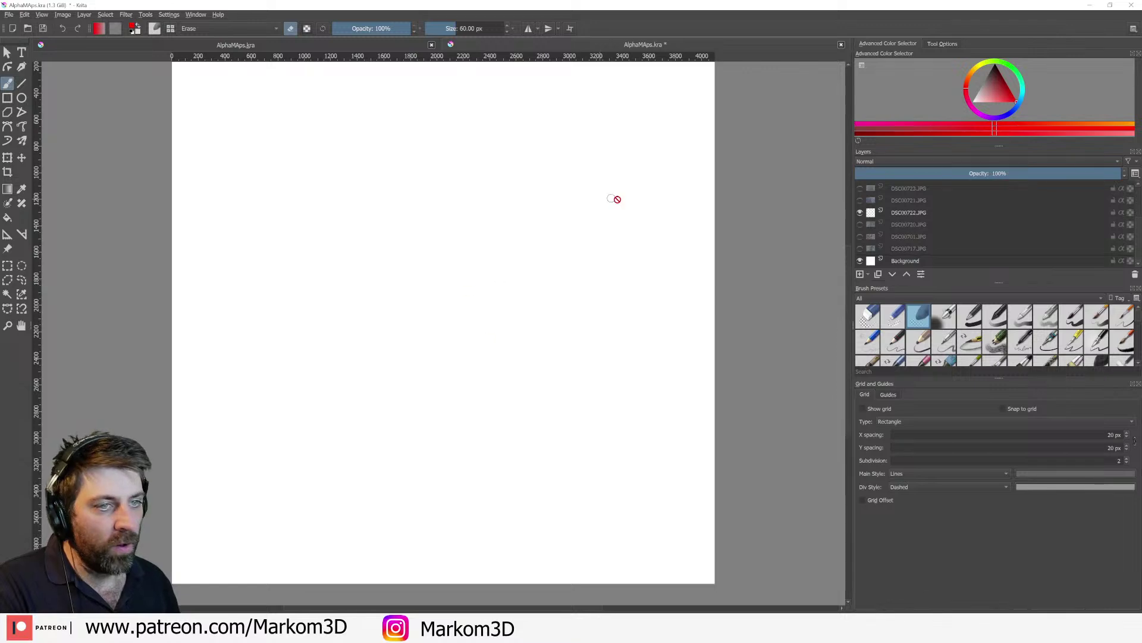
{"action": "left_click", "coordinate": [861, 249]}
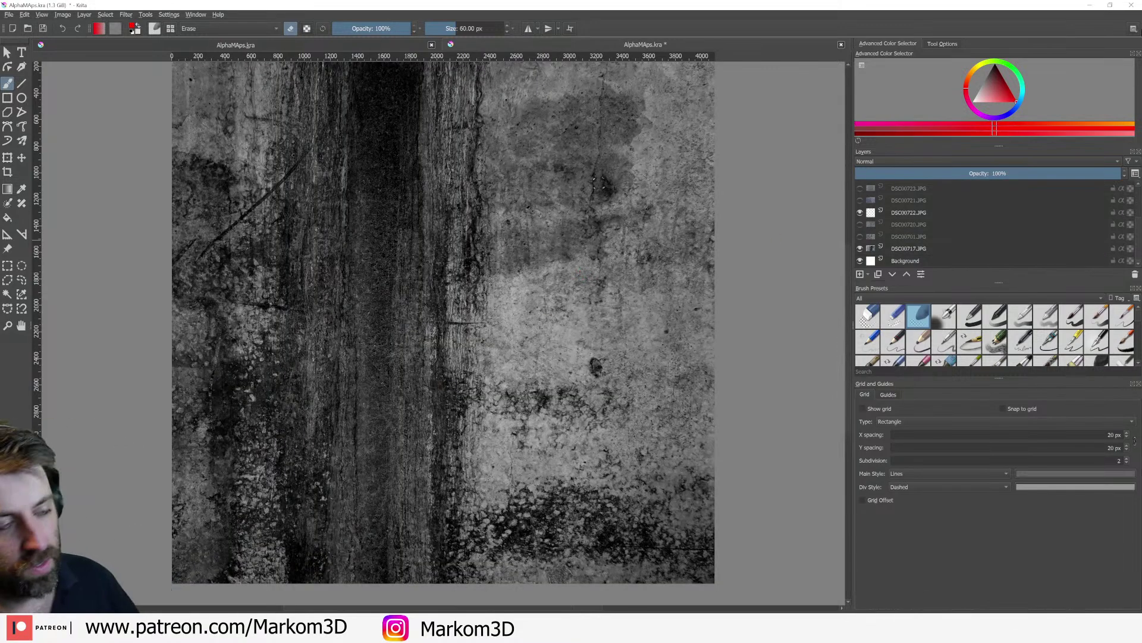
Step: Close Krita without saving the changes to AlphaMAps.kra and return to Blender
{"action": "left_click", "coordinate": [1131, 4]}
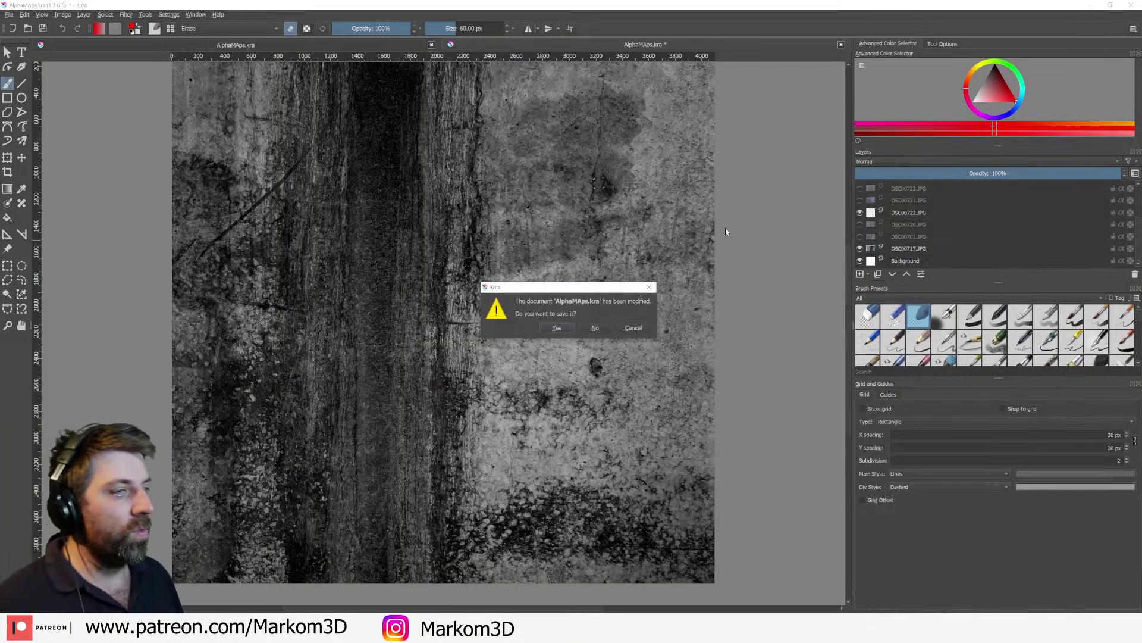
{"action": "left_click", "coordinate": [604, 328]}
{"action": "left_click", "coordinate": [596, 448]}
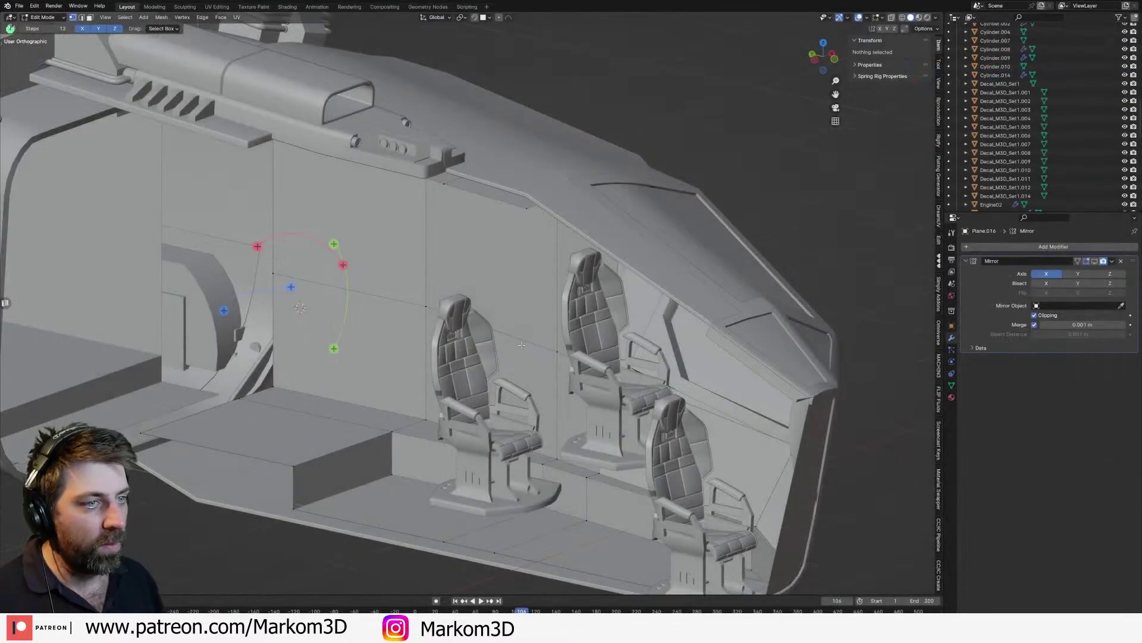
Step: Leave Edit Mode and examine how the interior shell fits the ship's outer hull from the nose, side and cockpit
{"action": "middle_click_drag", "start_coordinate": [522, 345], "coordinate": [370, 352]}
{"action": "scroll", "coordinate": [476, 321], "scroll_direction": "down", "scroll_amount": 2}
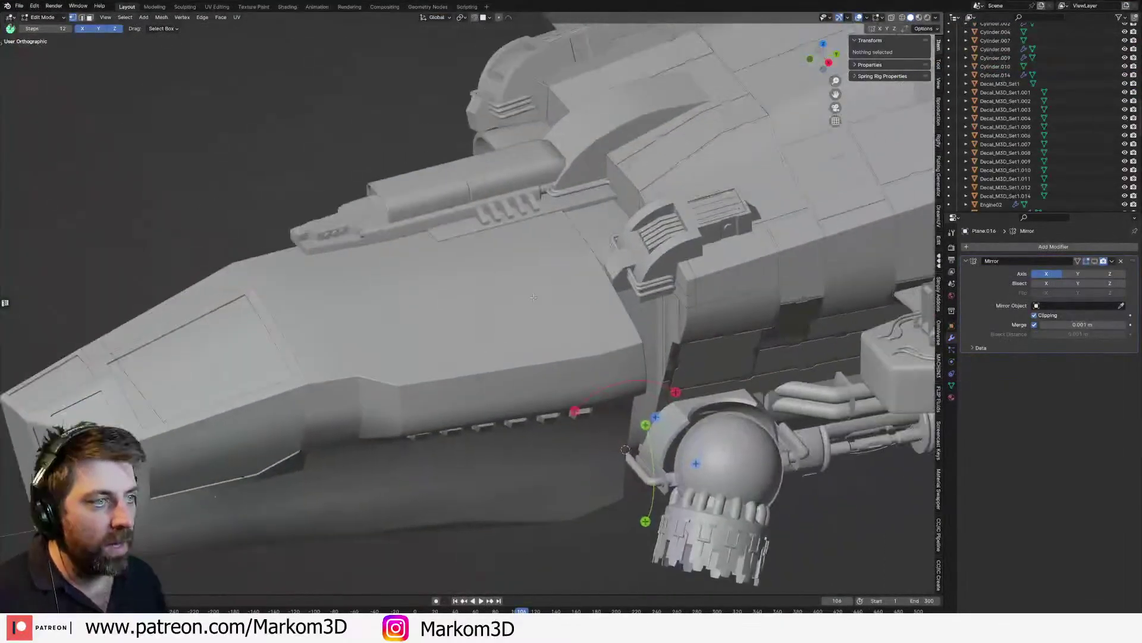
{"action": "middle_click_drag", "start_coordinate": [514, 286], "coordinate": [557, 295]}
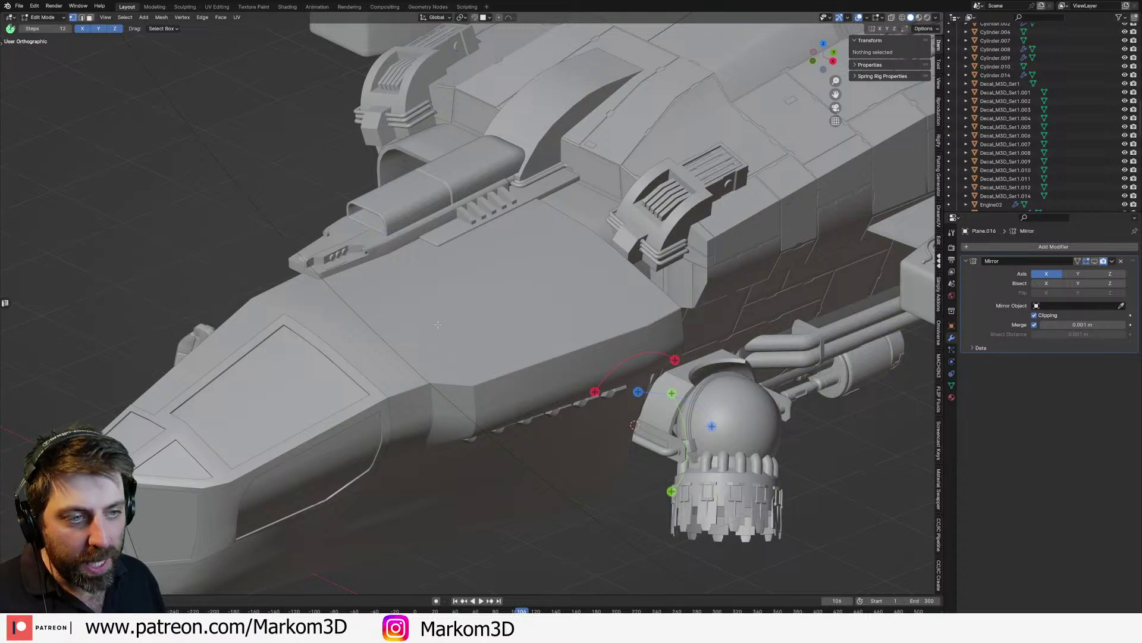
{"action": "middle_click_drag", "start_coordinate": [438, 324], "coordinate": [642, 117]}
{"action": "key", "text": "Tab"}
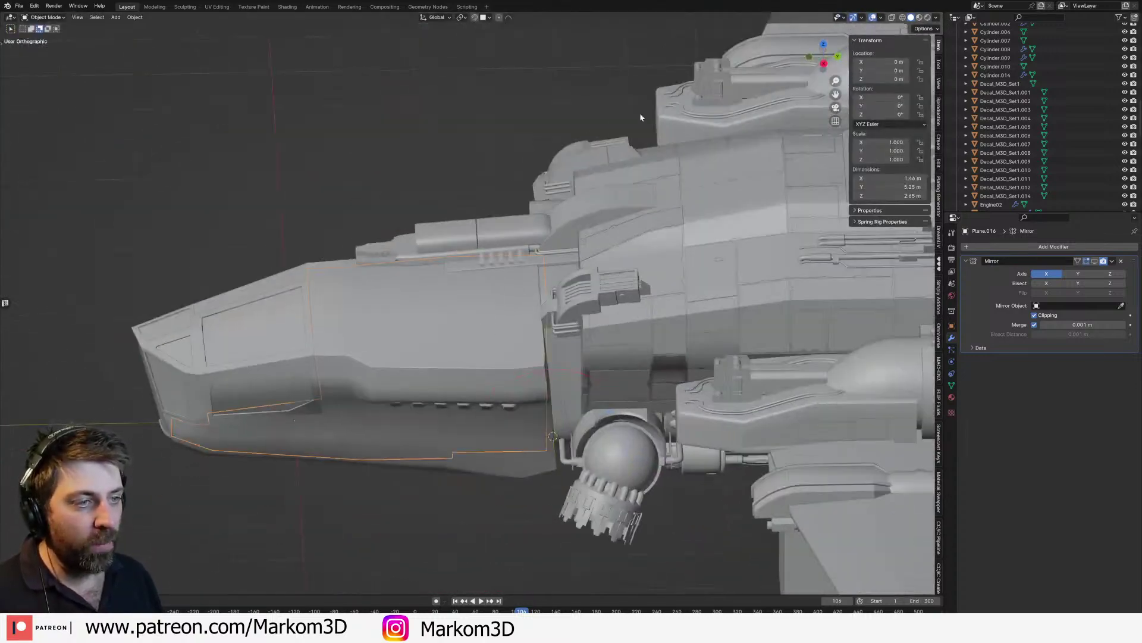
{"action": "middle_click_drag", "start_coordinate": [604, 237], "coordinate": [698, 93]}
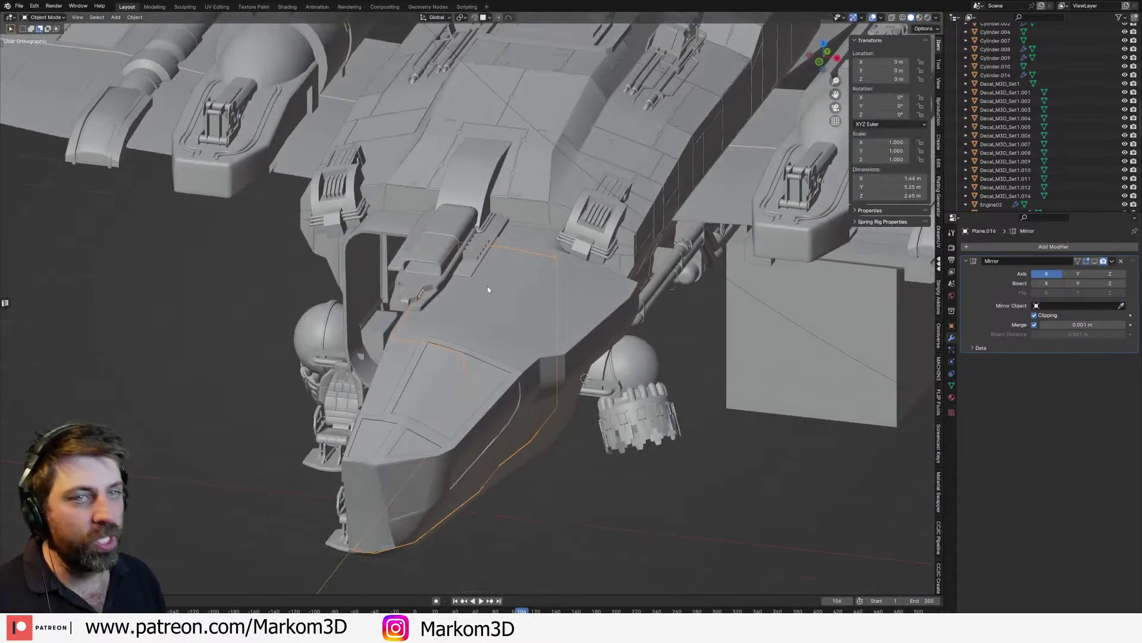
{"action": "middle_click_drag", "start_coordinate": [438, 301], "coordinate": [504, 358]}
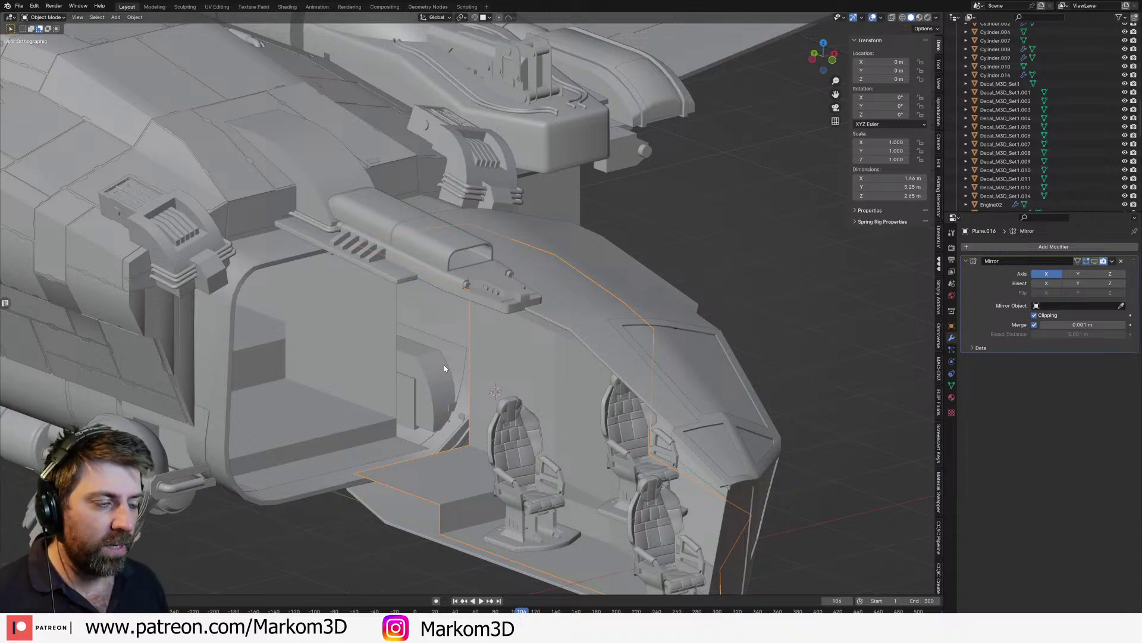
Step: Examine how the cockpit hull meets the interior shell around the seats, and open the interior shell's mesh for editing
{"action": "left_click", "coordinate": [583, 360]}
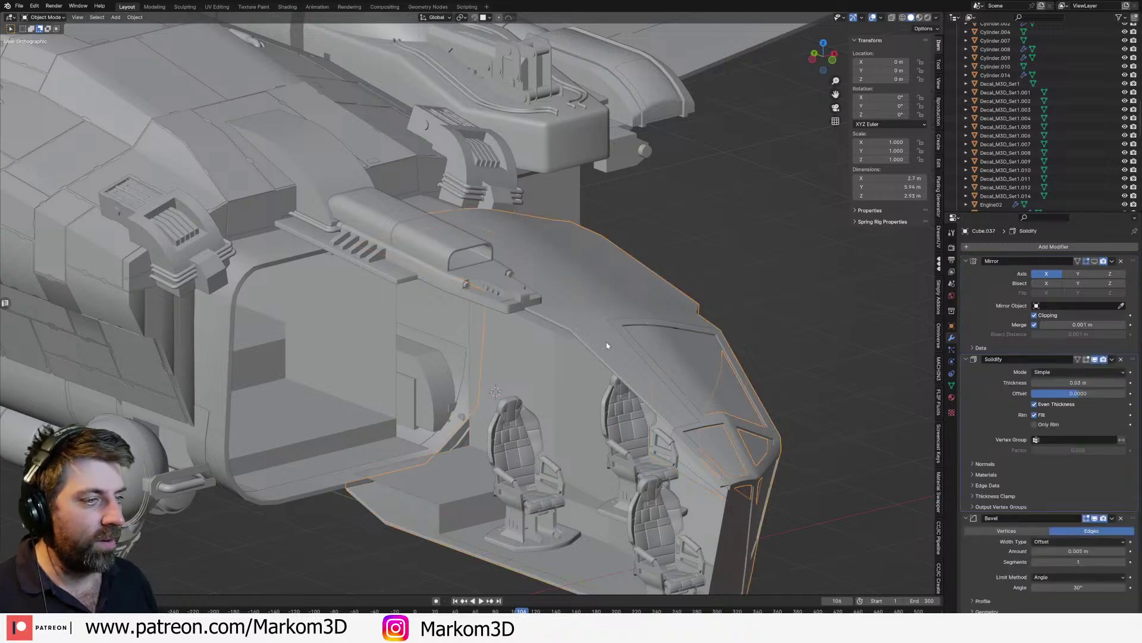
{"action": "key", "text": "Tab"}
{"action": "middle_click_drag", "start_coordinate": [583, 367], "coordinate": [539, 353], "text": "shift"}
{"action": "key", "text": "Tab"}
{"action": "middle_click_drag", "start_coordinate": [446, 453], "coordinate": [518, 420]}
{"action": "scroll", "coordinate": [539, 437], "scroll_direction": "up", "scroll_amount": 2}
{"action": "scroll", "coordinate": [448, 406], "scroll_direction": "down", "scroll_amount": 2}
{"action": "key", "text": "Tab"}
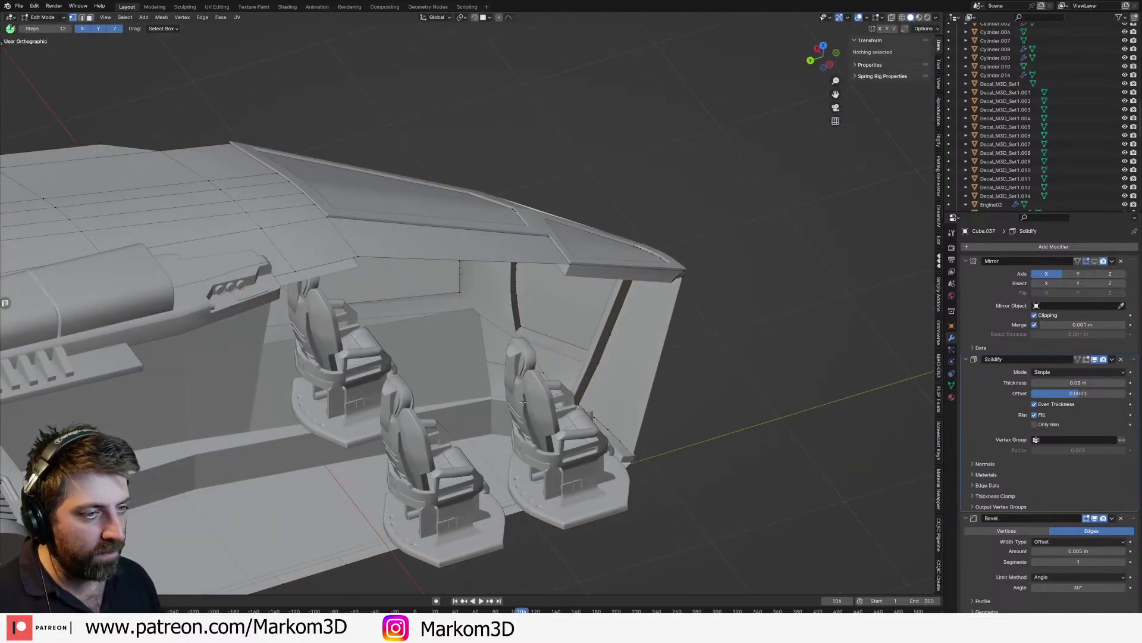
{"action": "middle_click_drag", "start_coordinate": [598, 415], "coordinate": [536, 381]}
{"action": "key", "text": "Tab"}
{"action": "left_click", "coordinate": [441, 372]}
{"action": "key", "text": "Tab"}
{"action": "middle_click_drag", "start_coordinate": [445, 376], "coordinate": [483, 405]}
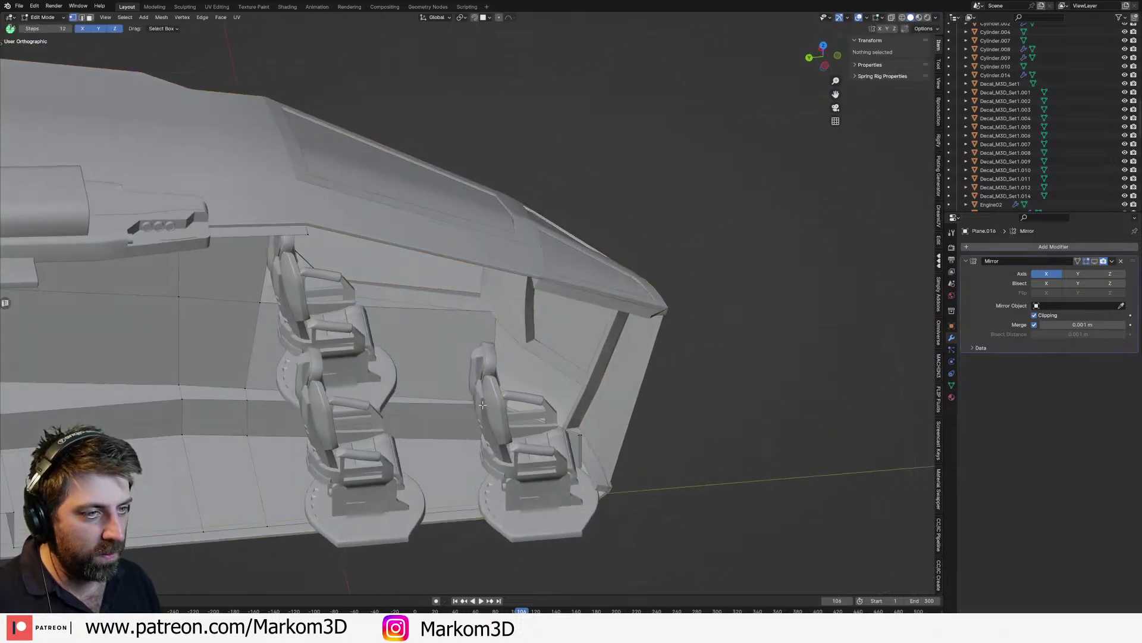
Step: Delete the vertex at the lower end of the interior shell's foremost vertical edge, working in wireframe view
{"action": "left_click", "coordinate": [595, 457]}
{"action": "mouse_move", "coordinate": [595, 457]}
{"action": "middle_mouse_down"}
{"action": "mouse_move", "coordinate": [563, 479]}
{"action": "mouse_move", "coordinate": [620, 469]}
{"action": "middle_mouse_up"}
{"action": "key", "text": "z"}
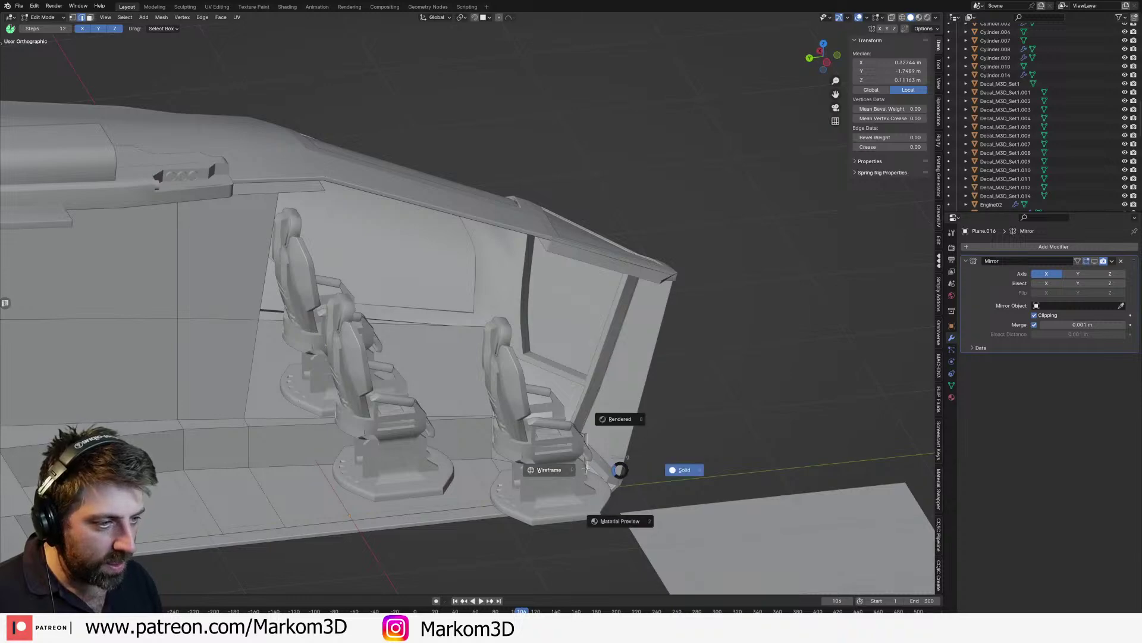
{"action": "left_click", "coordinate": [601, 470]}
{"action": "key", "text": "a"}
{"action": "scroll", "coordinate": [621, 483], "scroll_direction": "up", "scroll_amount": 4}
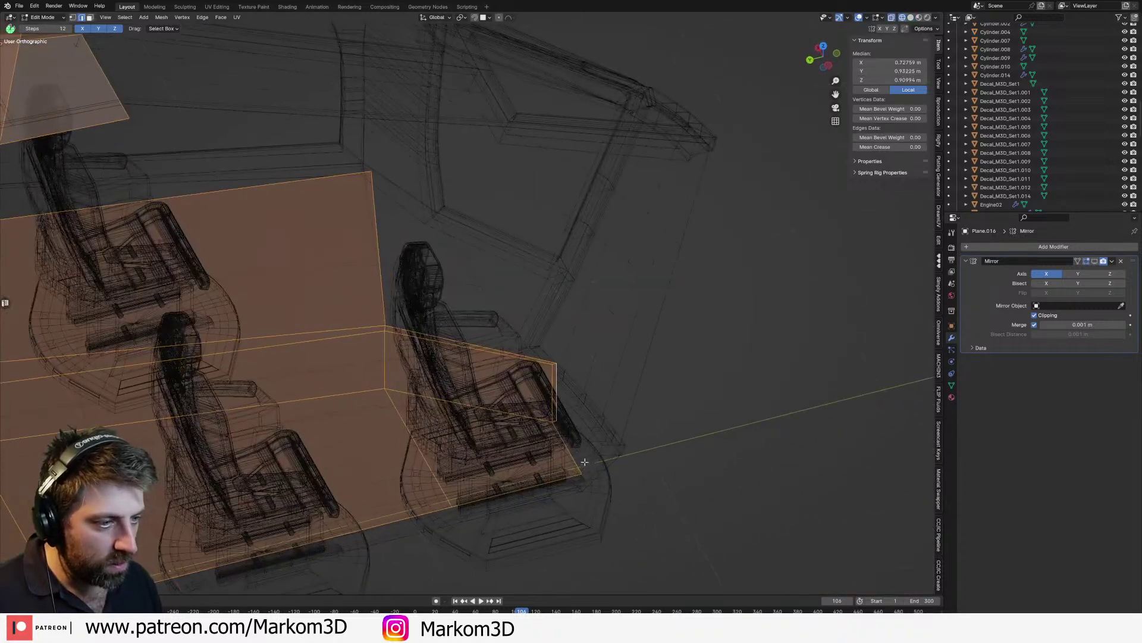
{"action": "left_click", "coordinate": [556, 394]}
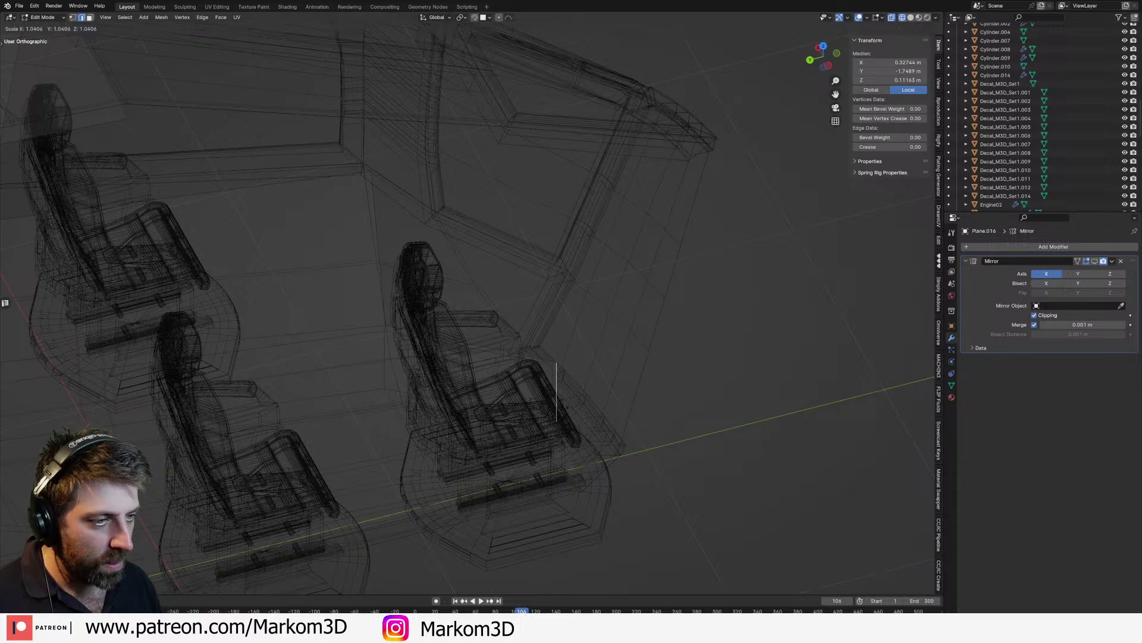
{"action": "key", "text": "1"}
{"action": "left_click", "coordinate": [563, 419]}
{"action": "key", "text": "x"}
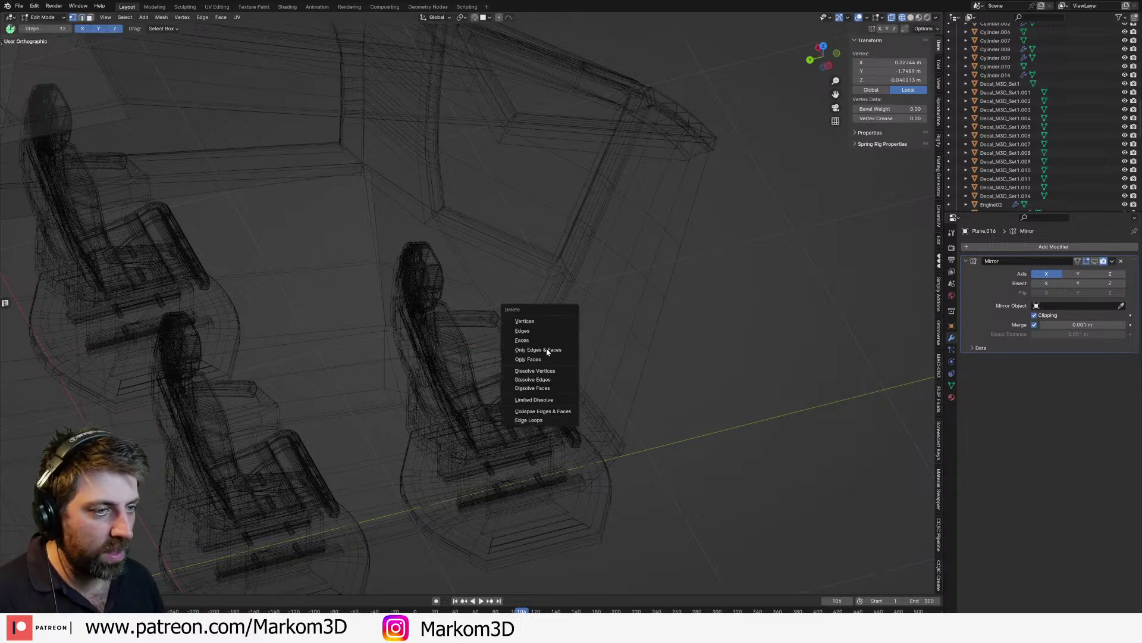
{"action": "left_click", "coordinate": [547, 321]}
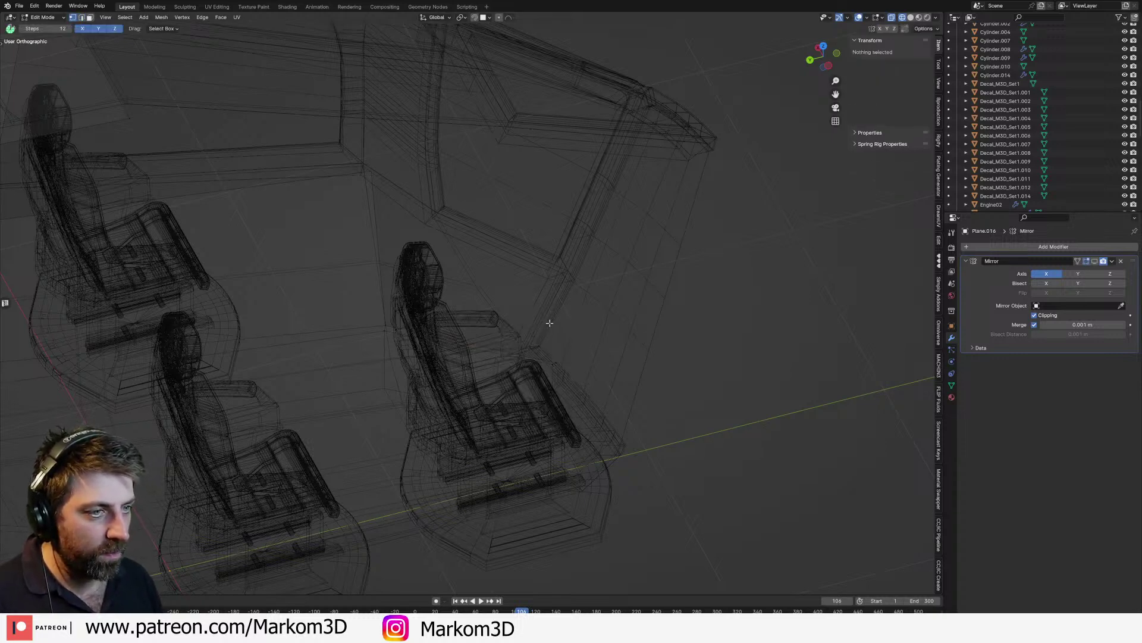
Step: Enable the Mirror modifier's viewport display and try to move the front corner vertices of the shell along the X axis
{"action": "left_click", "coordinate": [553, 366]}
{"action": "left_click", "coordinate": [552, 414], "text": "shift"}
{"action": "left_click", "coordinate": [554, 447], "text": "shift"}
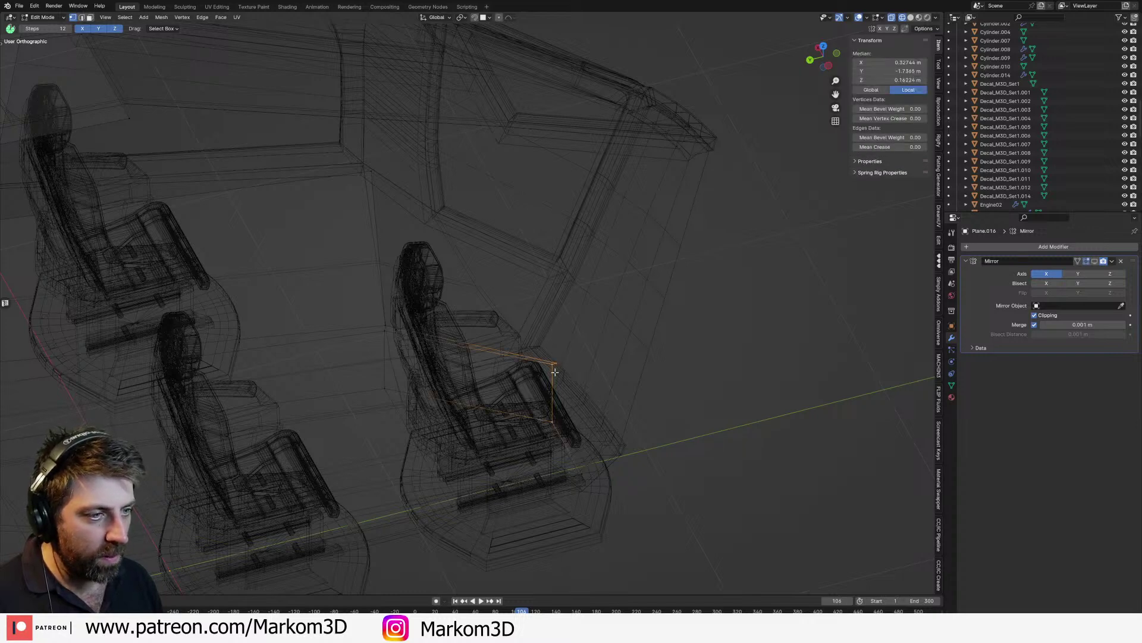
{"action": "key", "text": "ctrl+z"}
{"action": "key", "text": "ctrl+z"}
{"action": "key", "text": "ctrl+z"}
{"action": "key", "text": "ctrl+shift+z"}
{"action": "key", "text": "ctrl+shift+z"}
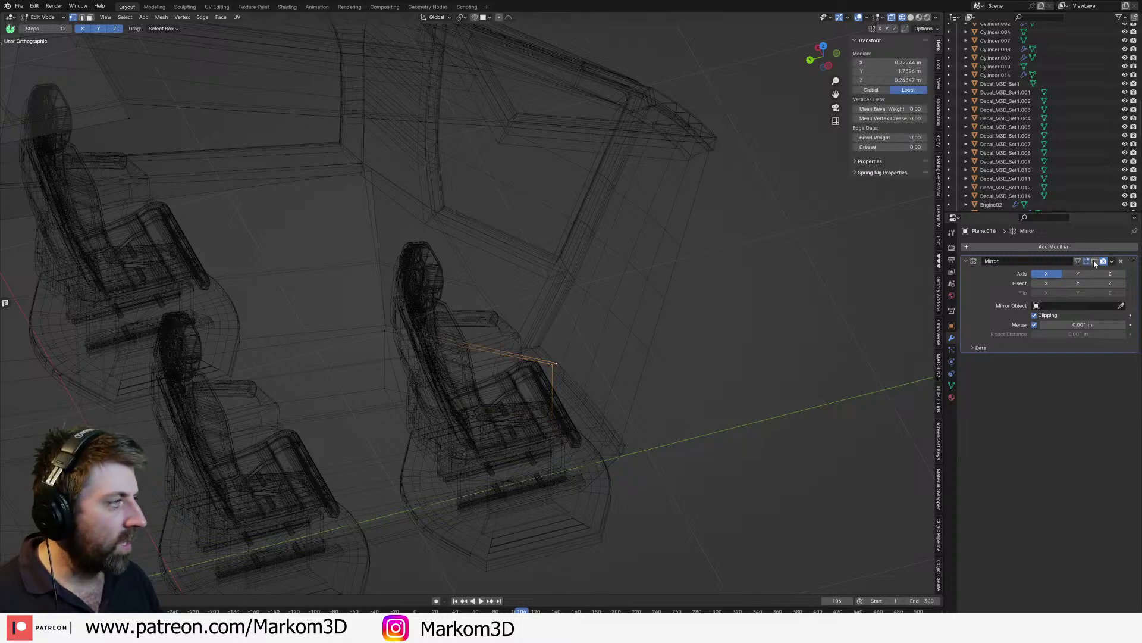
{"action": "key", "text": "g"}
{"action": "key", "text": "x"}
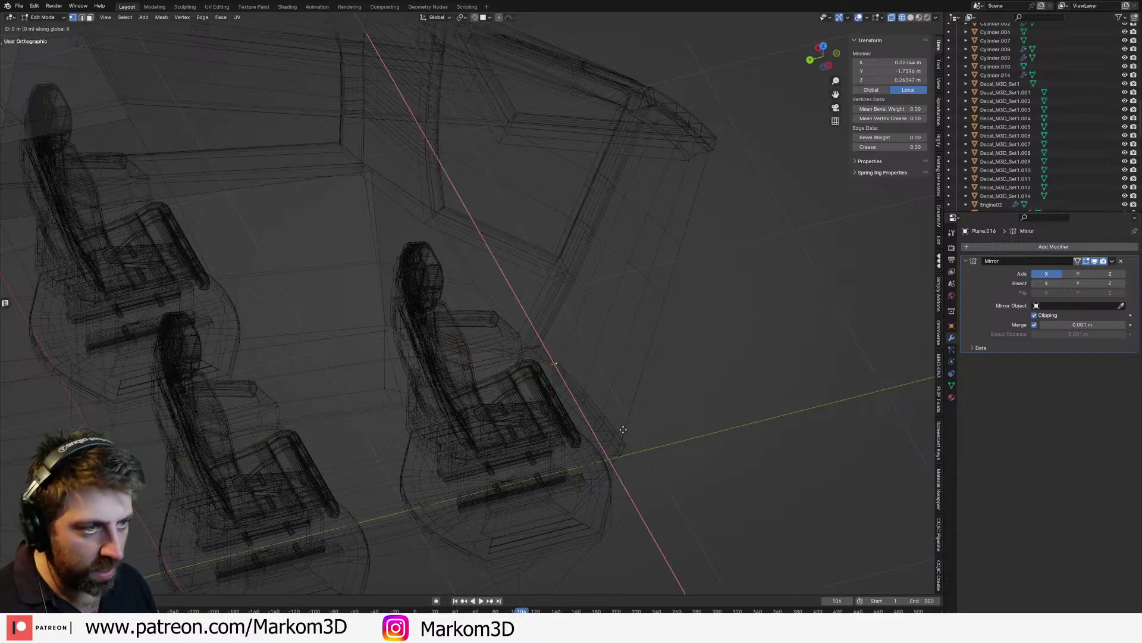
{"action": "left_click", "coordinate": [711, 535]}
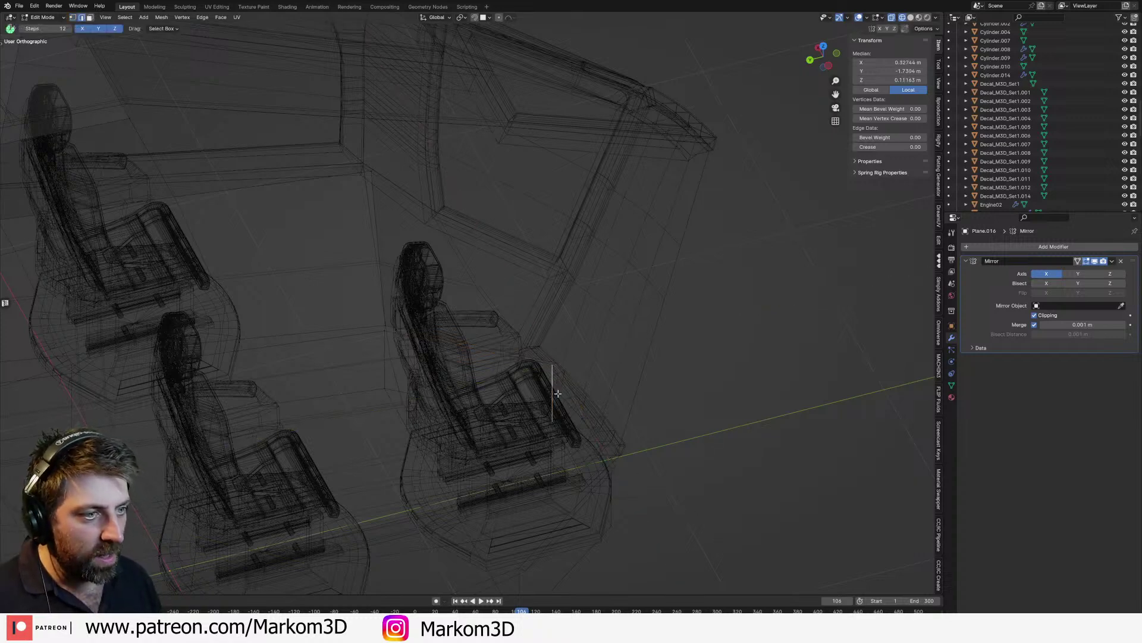
Step: Return to solid shading, leave Edit Mode and examine the shell's front end around the foremost seat
{"action": "key", "text": "z"}
{"action": "left_click", "coordinate": [625, 421]}
{"action": "mouse_move", "coordinate": [624, 422]}
{"action": "middle_mouse_down"}
{"action": "mouse_move", "coordinate": [522, 388]}
{"action": "mouse_move", "coordinate": [563, 429]}
{"action": "mouse_move", "coordinate": [576, 418]}
{"action": "mouse_move", "coordinate": [556, 428]}
{"action": "middle_mouse_up"}
{"action": "scroll", "coordinate": [575, 418], "scroll_direction": "down", "scroll_amount": 1}
{"action": "scroll", "coordinate": [500, 426], "scroll_direction": "up", "scroll_amount": 3}
{"action": "middle_click_drag", "start_coordinate": [399, 437], "coordinate": [371, 440]}
{"action": "key", "text": "Tab"}
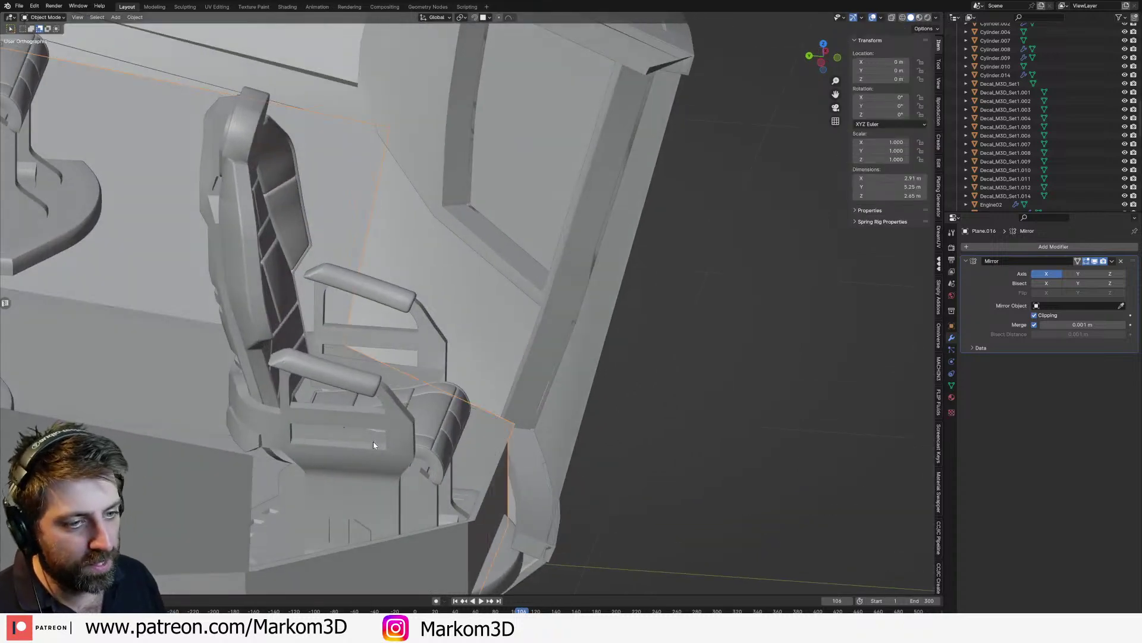
{"action": "left_click", "coordinate": [373, 441]}
{"action": "scroll", "coordinate": [393, 452], "scroll_direction": "down", "scroll_amount": 2}
{"action": "mouse_move", "coordinate": [494, 481]}
{"action": "middle_mouse_down"}
{"action": "mouse_move", "coordinate": [461, 473]}
{"action": "mouse_move", "coordinate": [486, 471]}
{"action": "middle_mouse_up"}
Step: Move the narrow front ledge face of the interior shell about 0.09 m forward along Y and lower it about 0.2 m
{"action": "key", "text": "Tab"}
{"action": "key", "text": "3"}
{"action": "key", "text": "Tab"}
{"action": "left_click", "coordinate": [482, 468]}
{"action": "key", "text": "Tab"}
{"action": "left_click", "coordinate": [487, 472]}
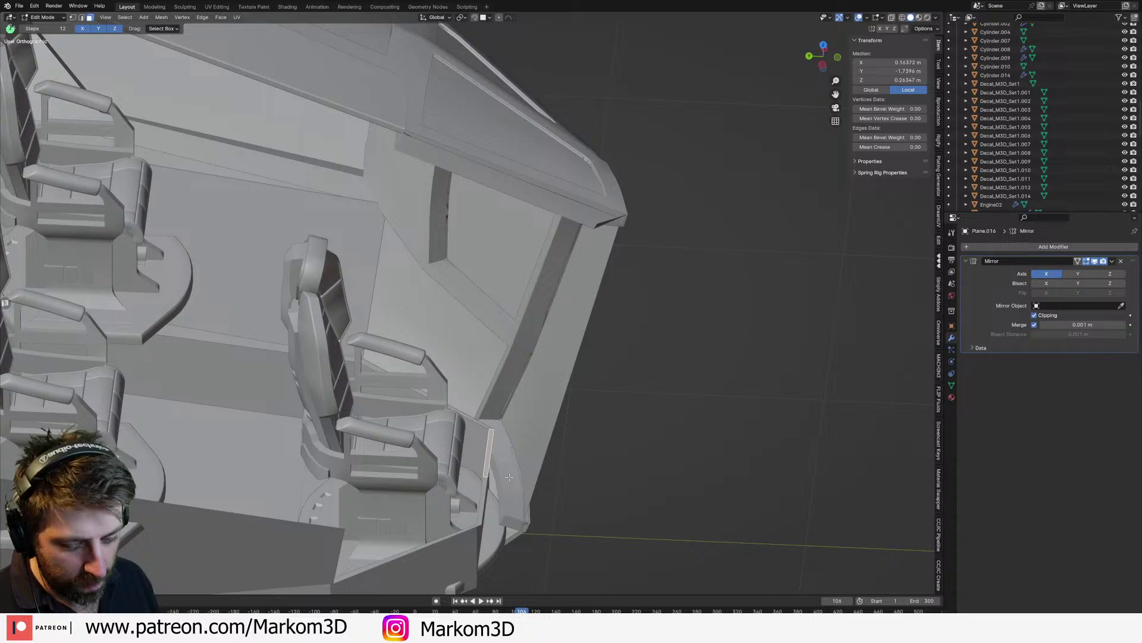
{"action": "key", "text": "g"}
{"action": "key", "text": "y"}
{"action": "key", "text": "z"}
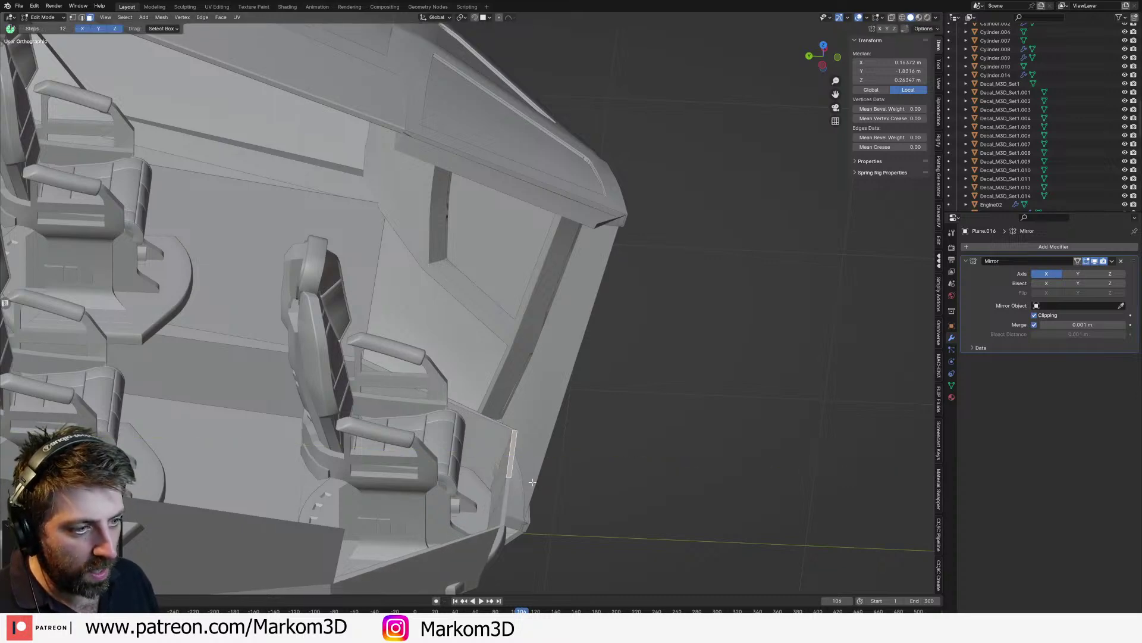
{"action": "left_click", "coordinate": [527, 524]}
Step: Move the foremost cockpit chair about 0.2 m back along the Y axis, away from the nose
{"action": "middle_click_drag", "start_coordinate": [527, 523], "coordinate": [372, 458]}
{"action": "key", "text": "Tab"}
{"action": "left_click", "coordinate": [472, 506]}
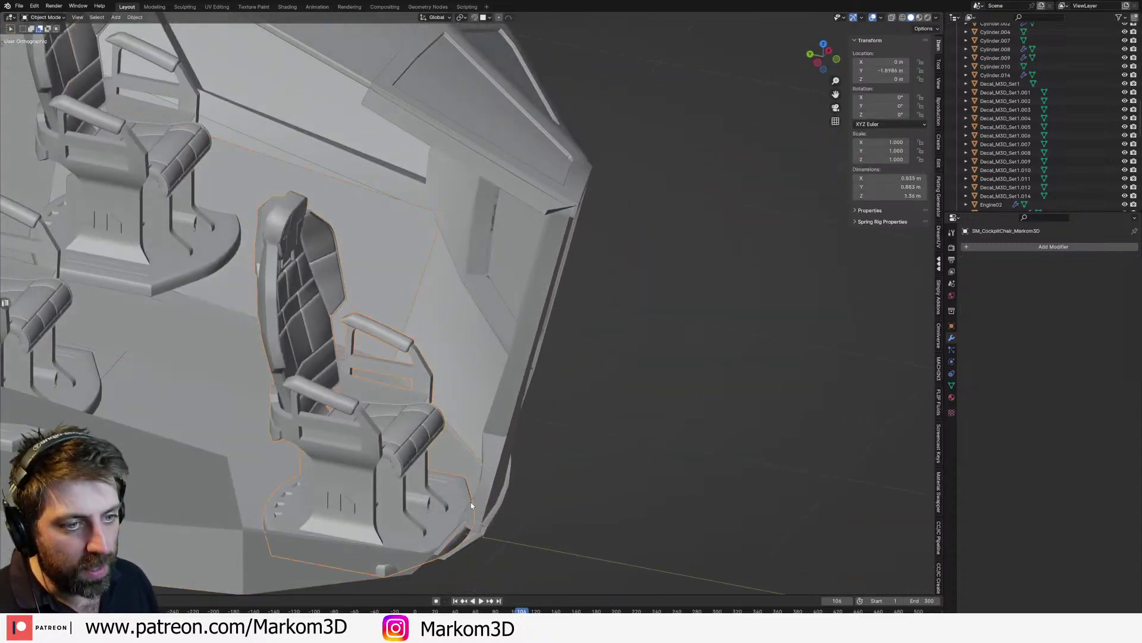
{"action": "key", "text": "g"}
{"action": "key", "text": "y"}
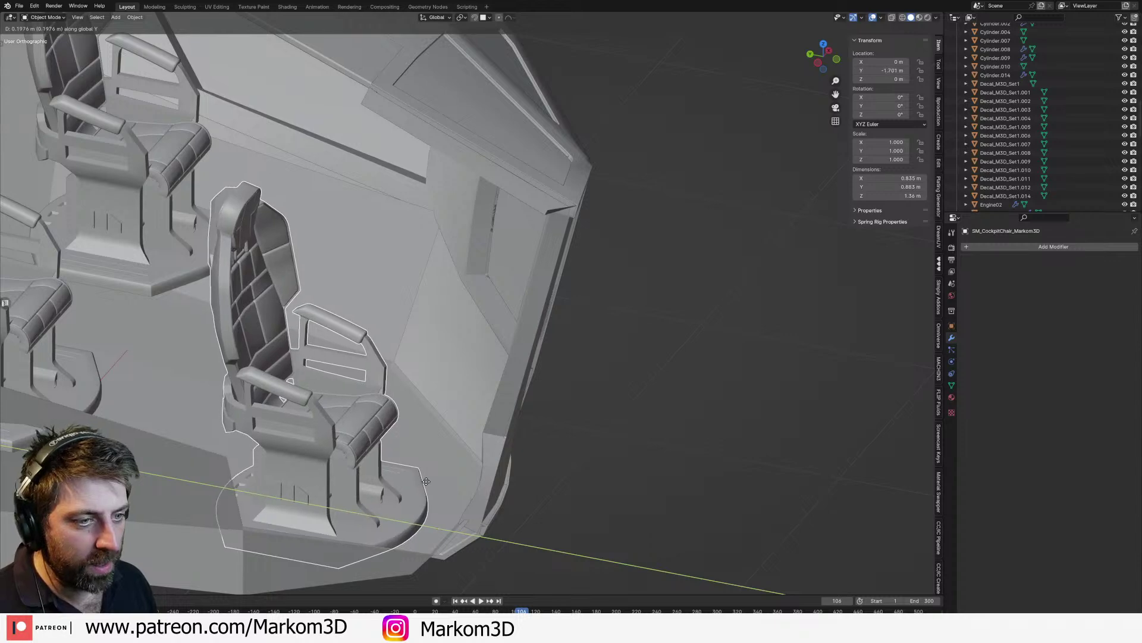
{"action": "left_click", "coordinate": [437, 458]}
Step: Rotate the interior shell's front corner vertices in top view so the corner slants to follow the nose
{"action": "middle_click_drag", "start_coordinate": [437, 458], "coordinate": [466, 462]}
{"action": "left_click", "coordinate": [466, 461]}
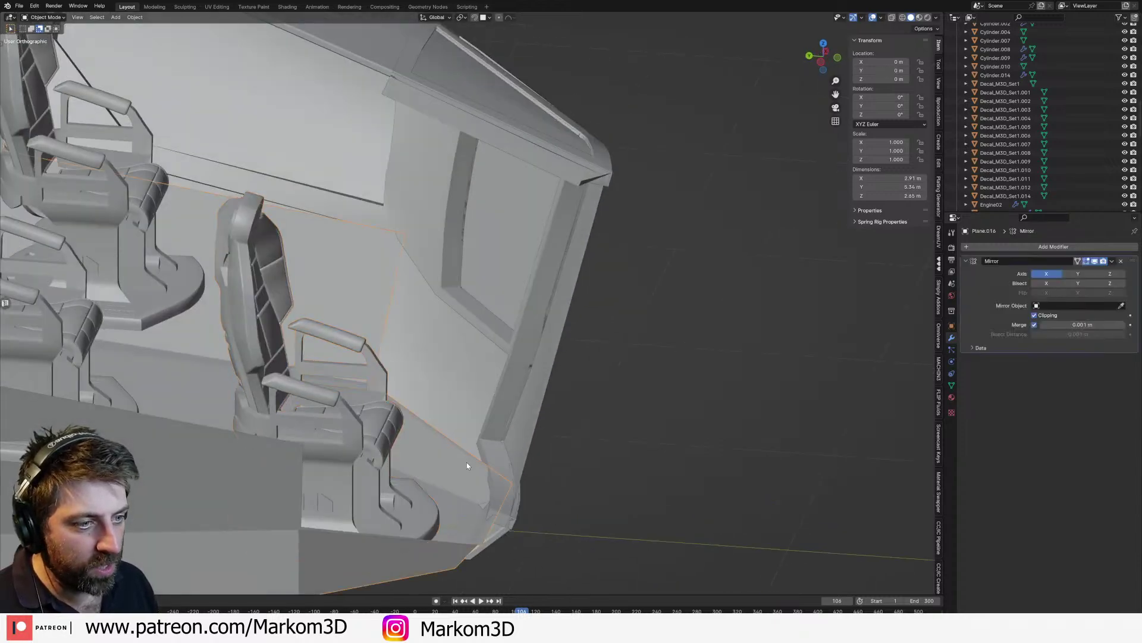
{"action": "key", "text": "Tab"}
{"action": "scroll", "coordinate": [457, 476], "scroll_direction": "up", "scroll_amount": 3}
{"action": "key", "text": "z"}
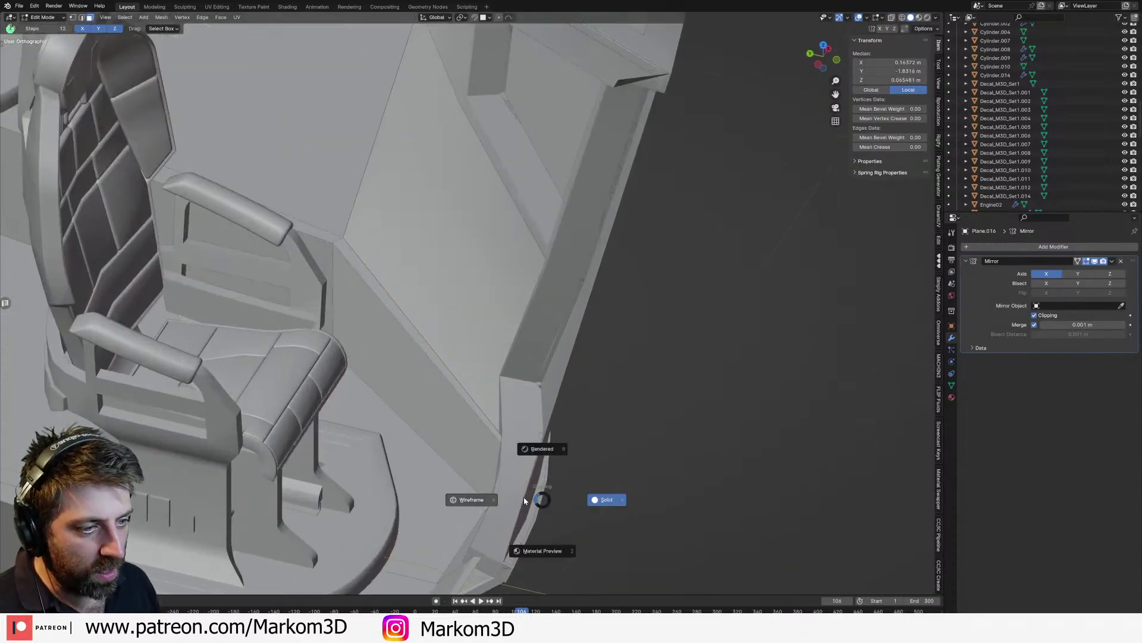
{"action": "left_click", "coordinate": [526, 500]}
{"action": "key", "text": "1"}
{"action": "left_click", "coordinate": [529, 474]}
{"action": "left_click", "coordinate": [534, 476], "text": "shift"}
{"action": "left_click", "coordinate": [498, 499], "text": "shift"}
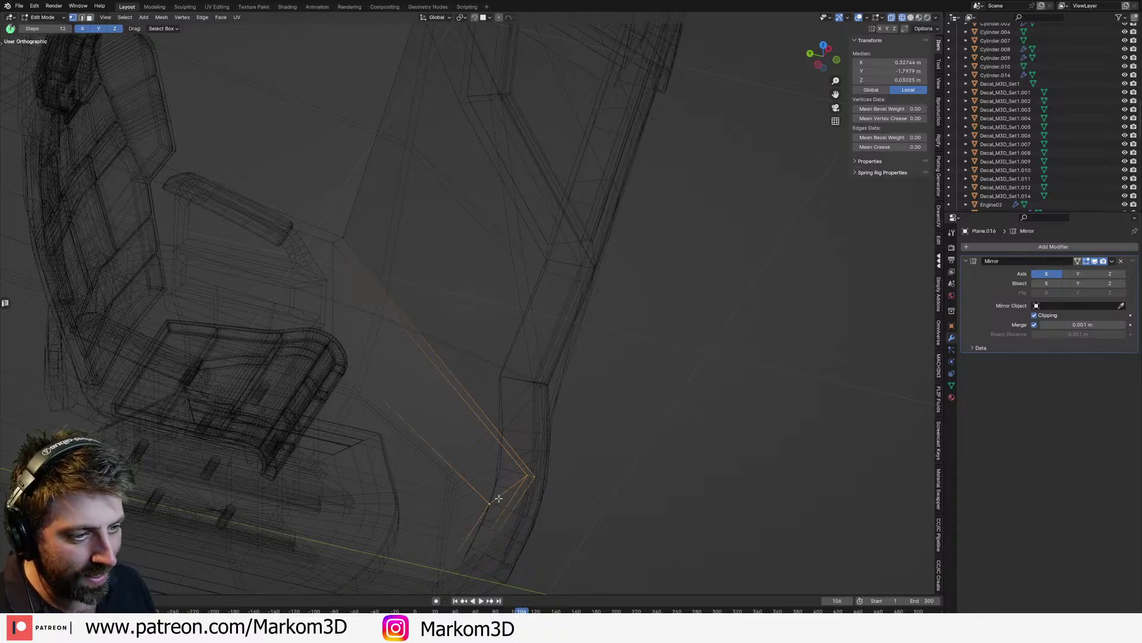
{"action": "key", "text": "KP_7"}
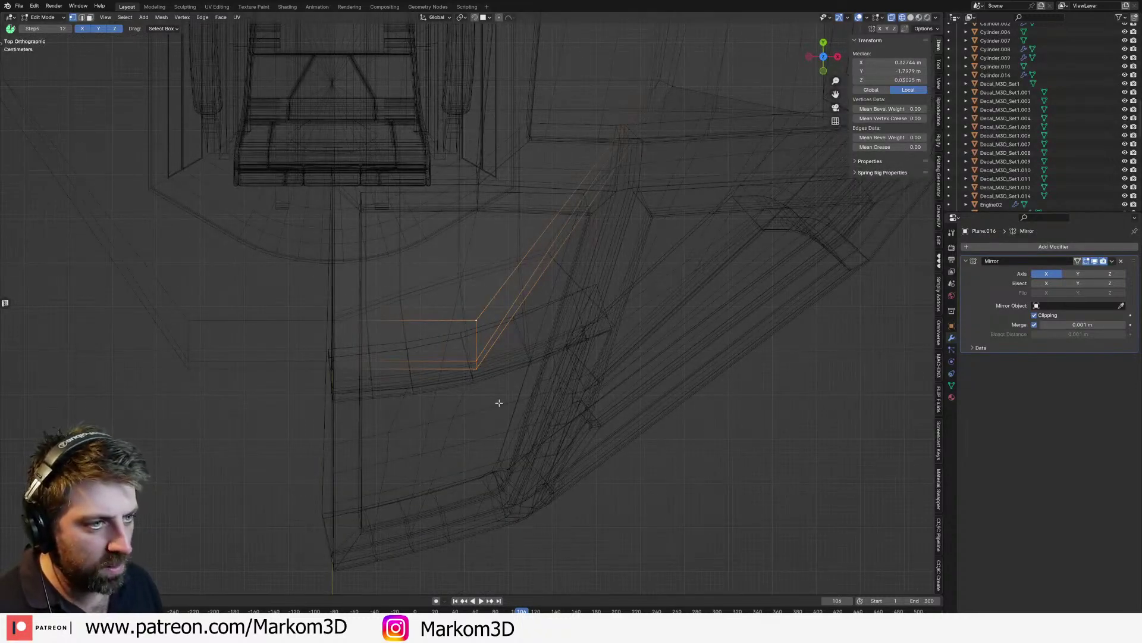
{"action": "key", "text": "g"}
{"action": "right_click", "coordinate": [538, 390]}
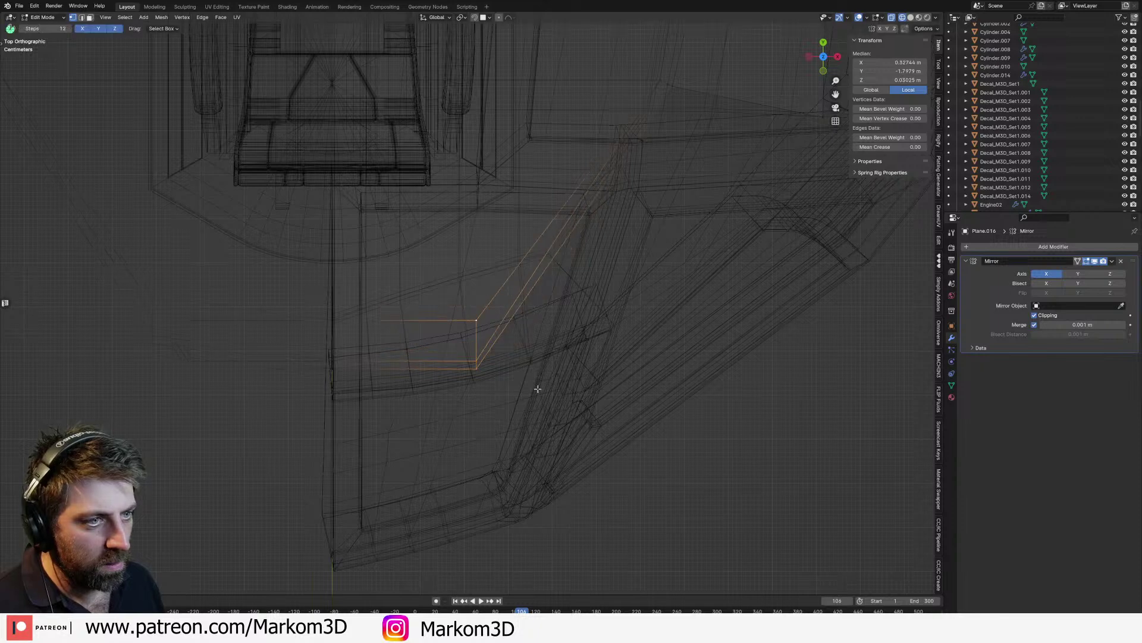
{"action": "key", "text": "r"}
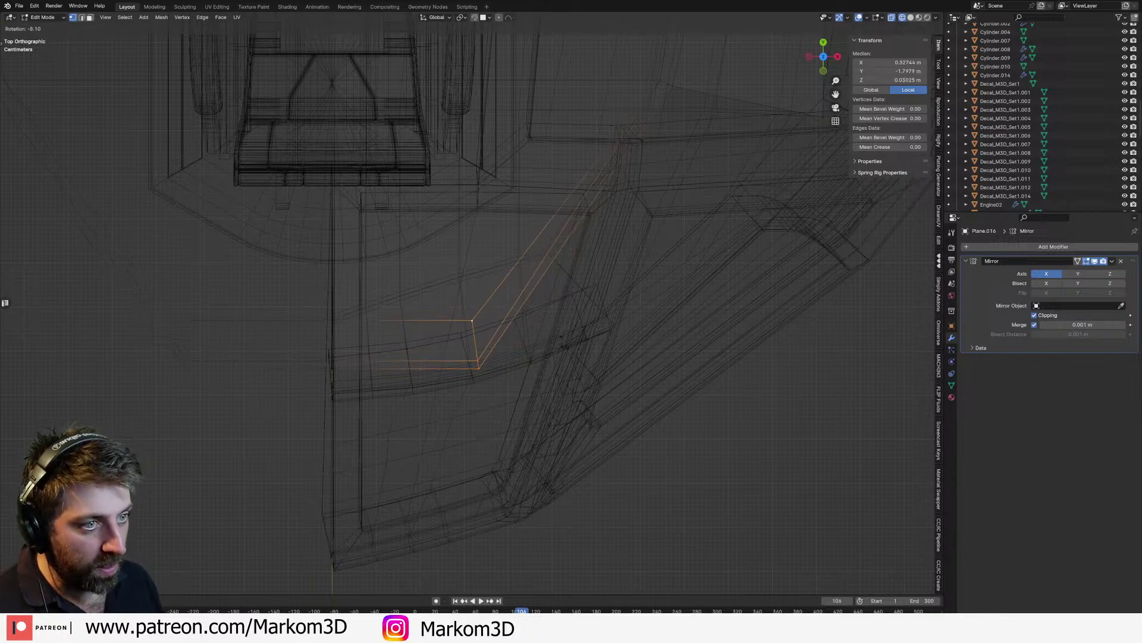
{"action": "left_click", "coordinate": [534, 352]}
{"action": "key", "text": "g"}
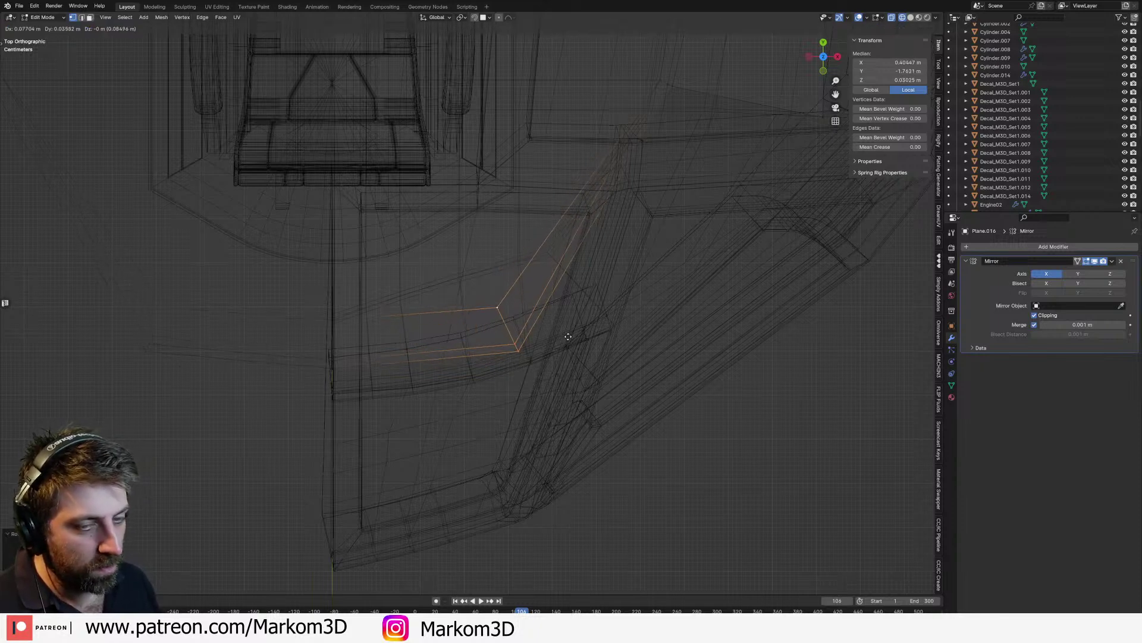
{"action": "right_click", "coordinate": [567, 337]}
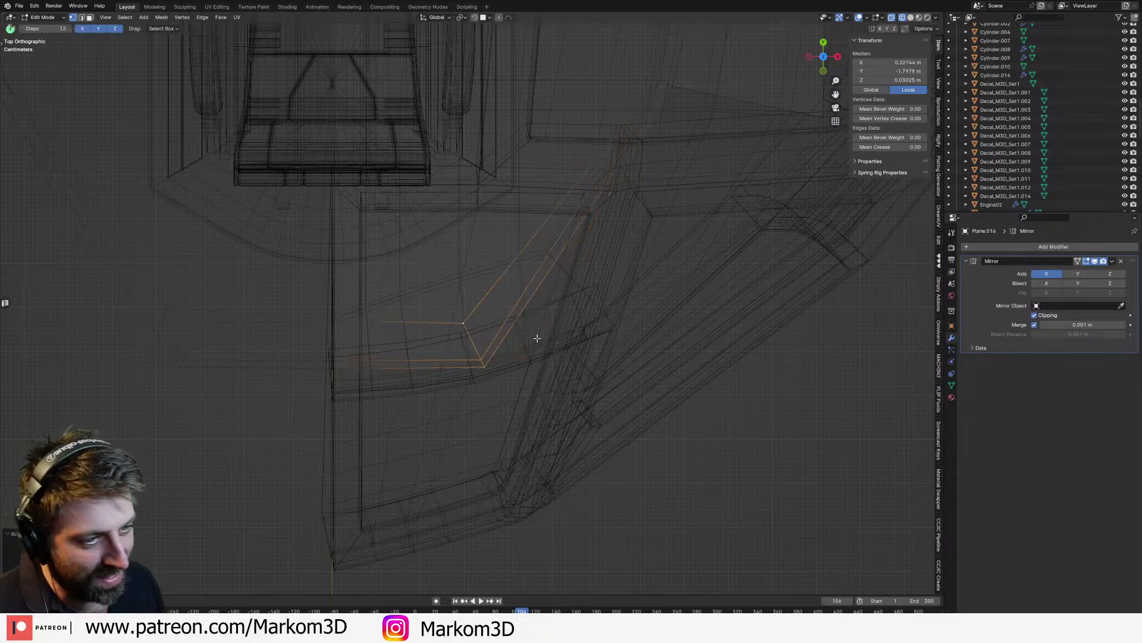
Step: Add a centred loop cut across the angled front side wall and move its vertices outward toward the hull
{"action": "key", "text": "ctrl+r"}
{"action": "left_click", "coordinate": [567, 247]}
{"action": "right_click", "coordinate": [576, 219]}
{"action": "left_click", "coordinate": [559, 199]}
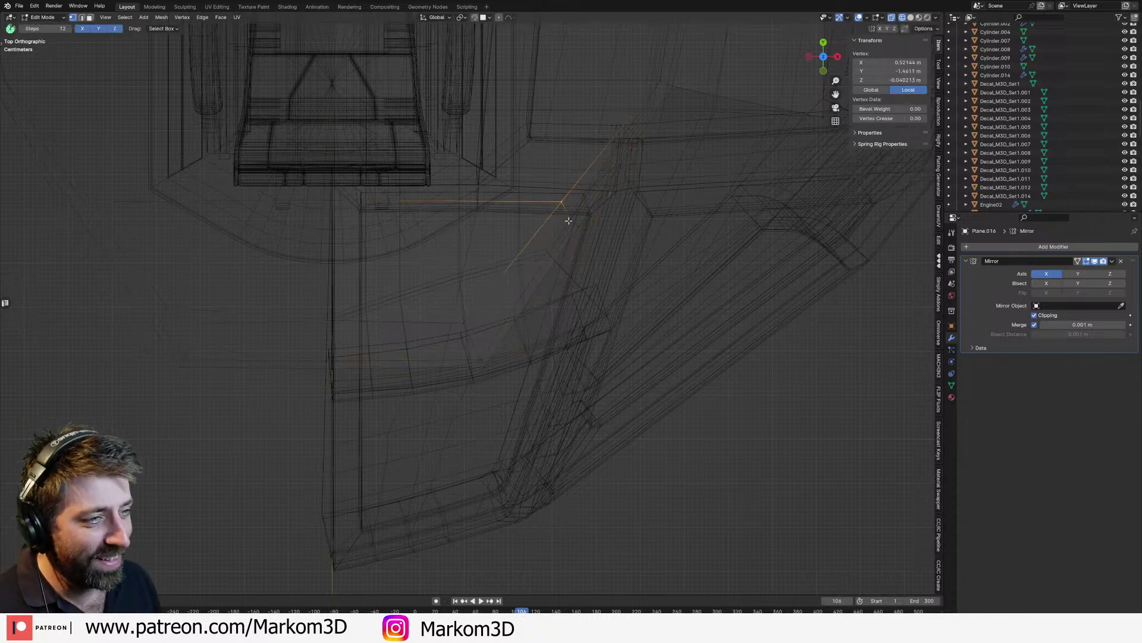
{"action": "left_click", "coordinate": [576, 226], "text": "shift"}
{"action": "key", "text": "g"}
{"action": "left_click", "coordinate": [639, 282]}
{"action": "key", "text": "z"}
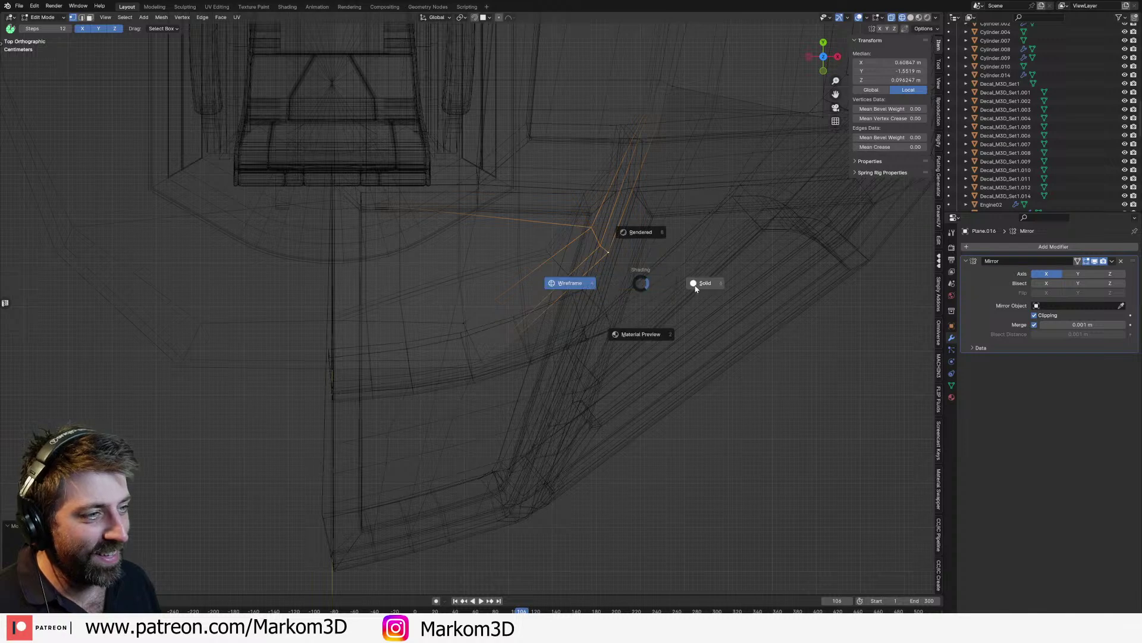
{"action": "left_click", "coordinate": [695, 284]}
{"action": "middle_click_drag", "start_coordinate": [696, 288], "coordinate": [563, 299]}
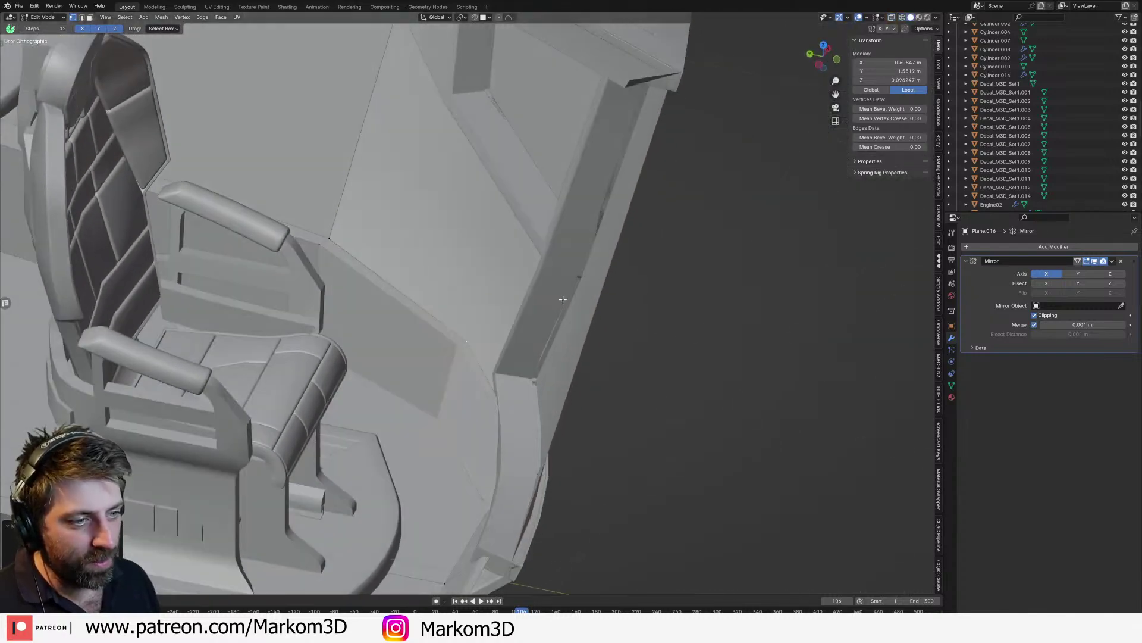
Step: Move the slanted front corner edge of the interior shell about 0.05 m back along the Y axis
{"action": "scroll", "coordinate": [517, 257], "scroll_direction": "up", "scroll_amount": 6}
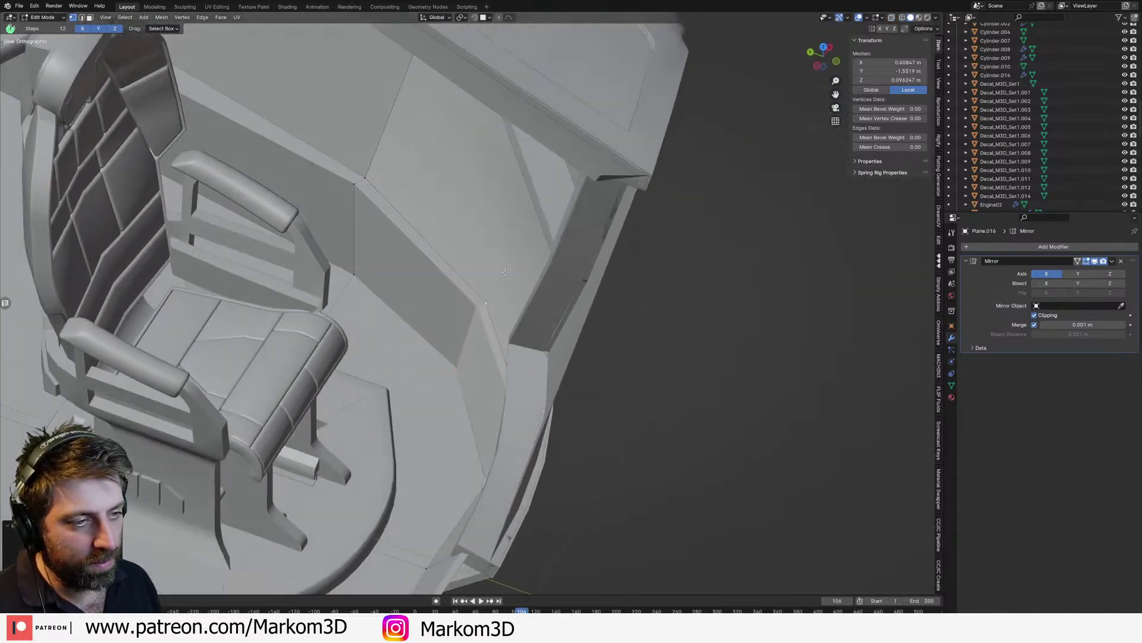
{"action": "scroll", "coordinate": [522, 411], "scroll_direction": "down", "scroll_amount": 5}
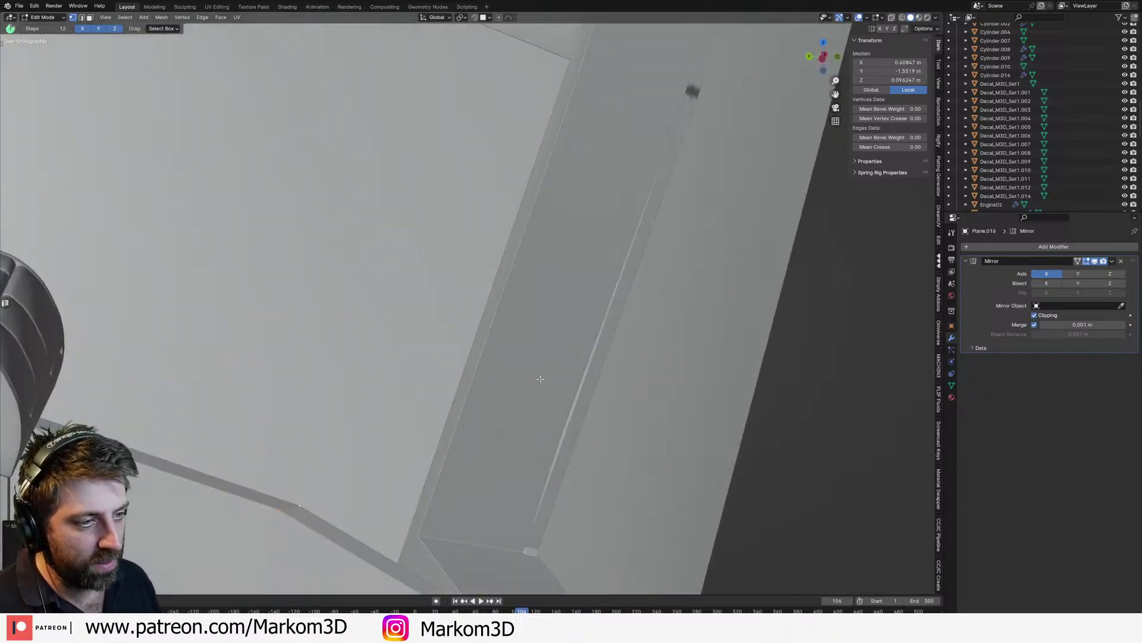
{"action": "middle_click_drag", "start_coordinate": [522, 411], "coordinate": [531, 379]}
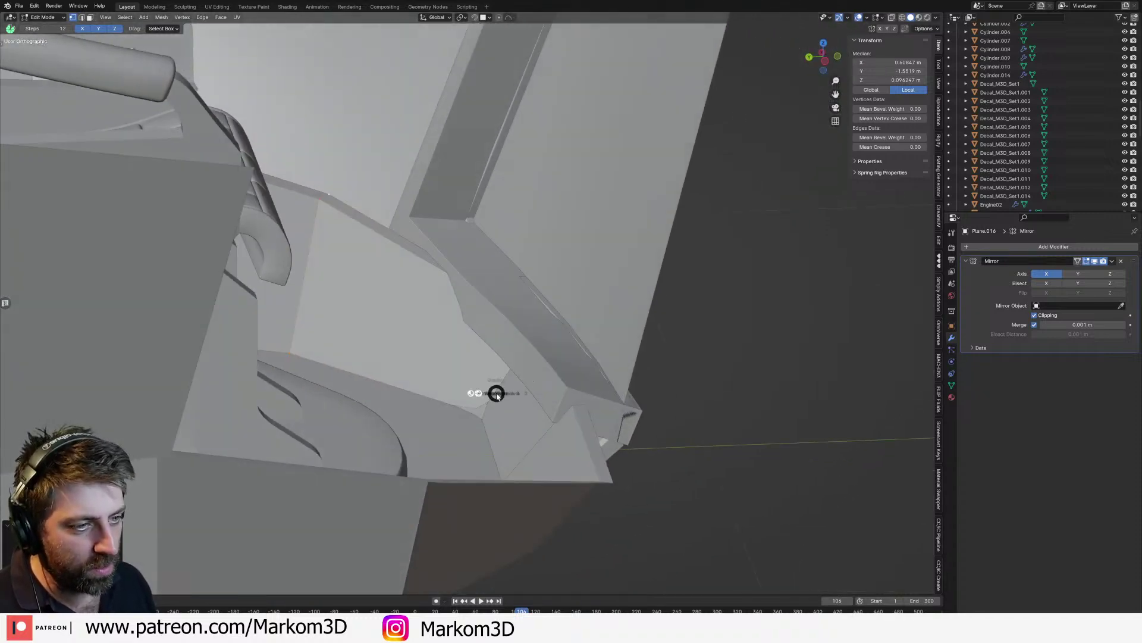
{"action": "key", "text": "shift+z"}
{"action": "left_click", "coordinate": [509, 372]}
{"action": "key", "text": "z"}
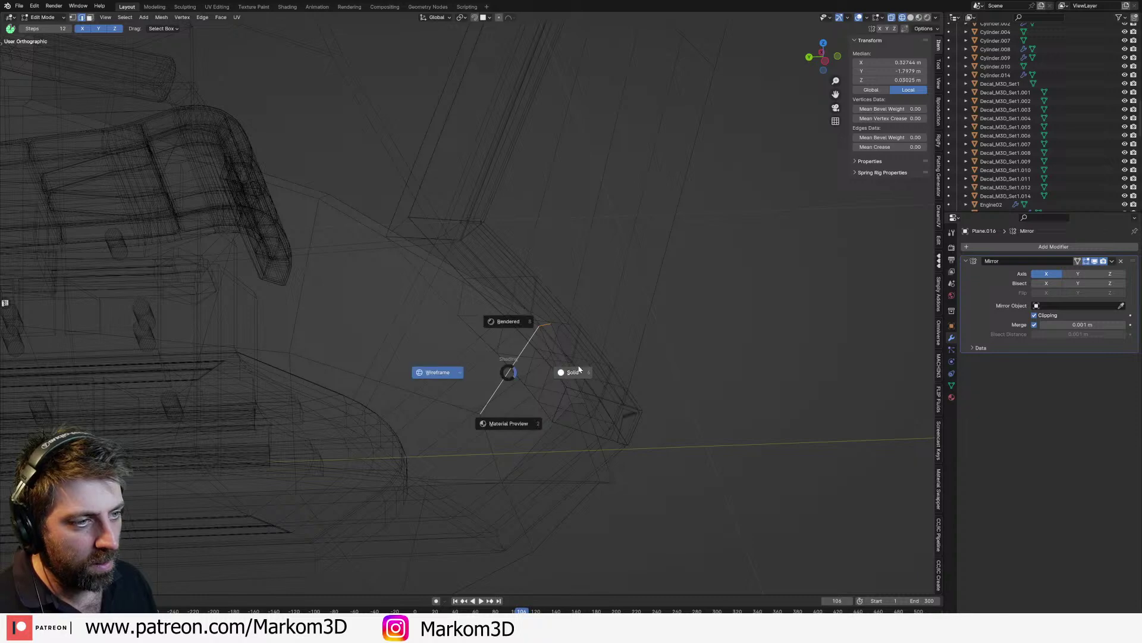
{"action": "left_click", "coordinate": [565, 379]}
{"action": "key", "text": "g"}
{"action": "key", "text": "y"}
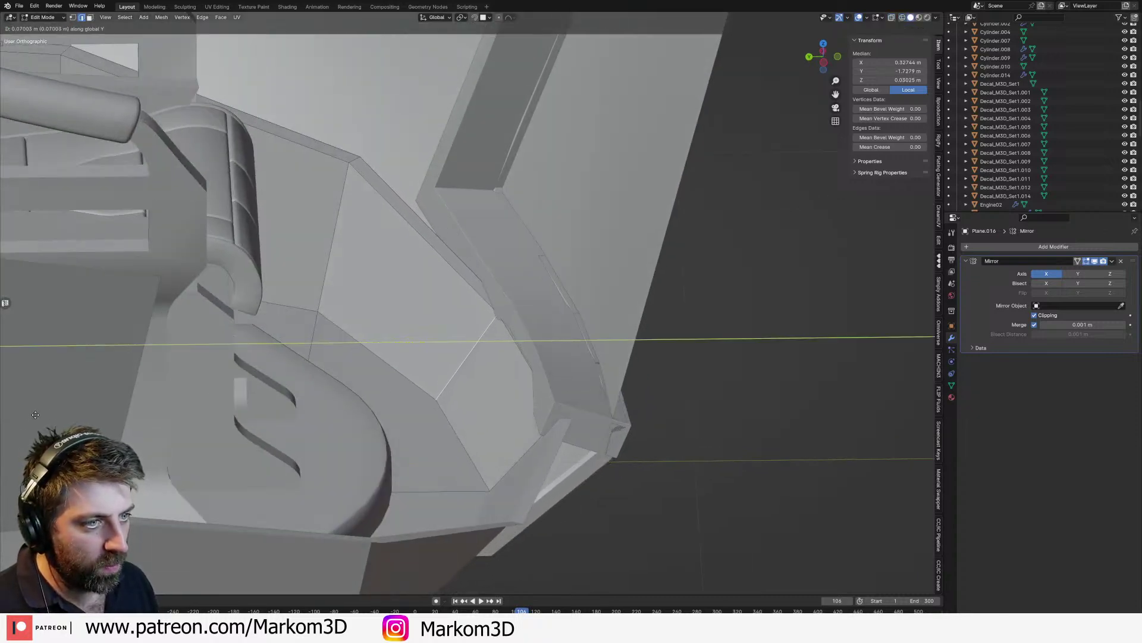
{"action": "left_click", "coordinate": [367, 327]}
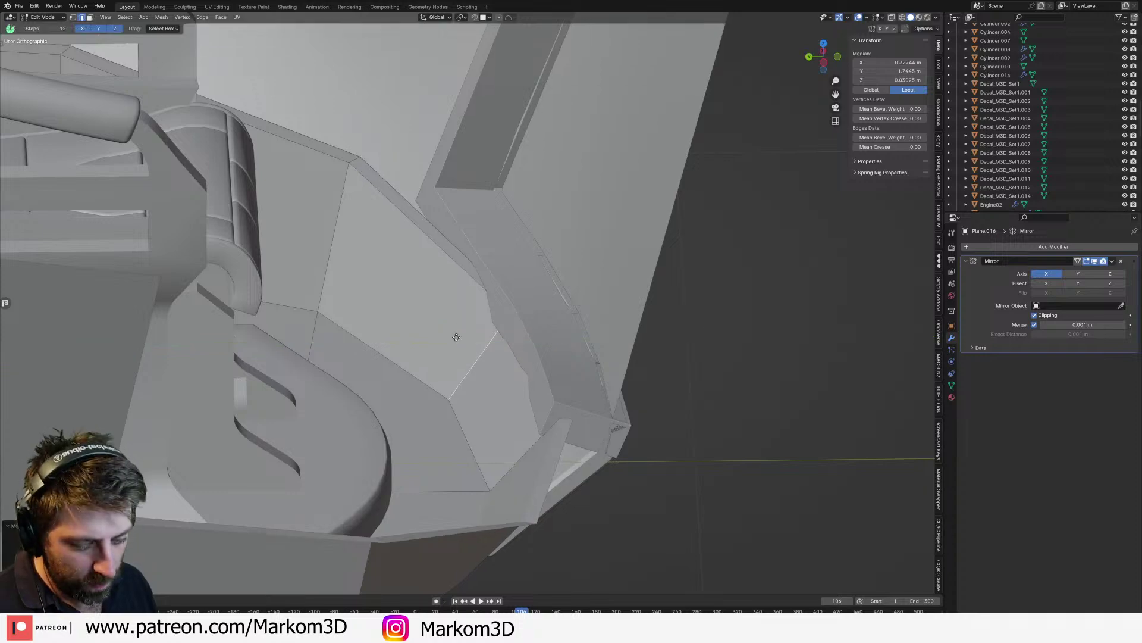
Step: Fine-tune the slanted corner edge along Y against the inner hull frame, ending at about -1.74 m
{"action": "key", "text": "g"}
{"action": "key", "text": "y"}
{"action": "left_click", "coordinate": [525, 340]}
{"action": "middle_click_drag", "start_coordinate": [526, 340], "coordinate": [578, 371]}
{"action": "key", "text": "g"}
{"action": "key", "text": "y"}
{"action": "left_click", "coordinate": [500, 381]}
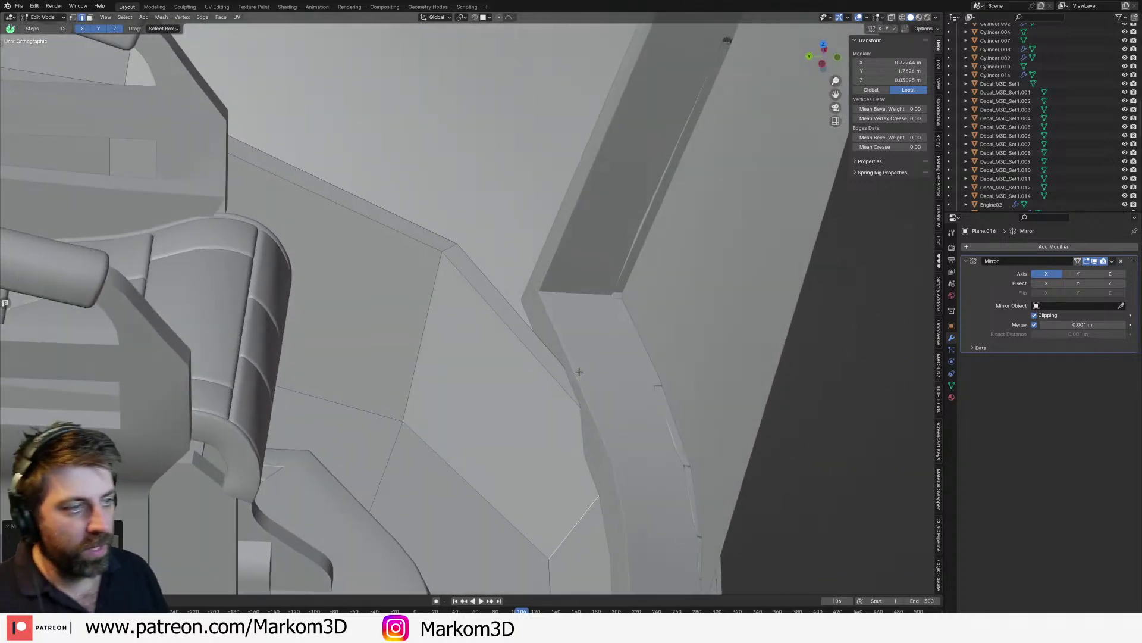
Step: Slide the short top edge at the bend of the interior shell's front side wall forward toward the nose frame
{"action": "left_click", "coordinate": [448, 246]}
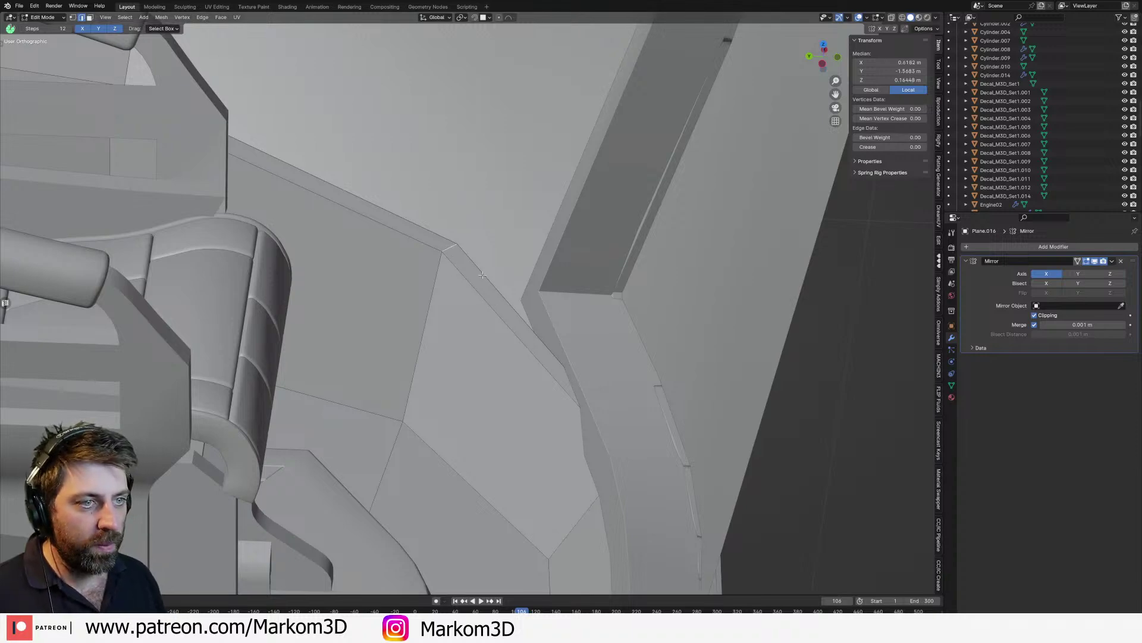
{"action": "key", "text": "g"}
{"action": "key", "text": "g"}
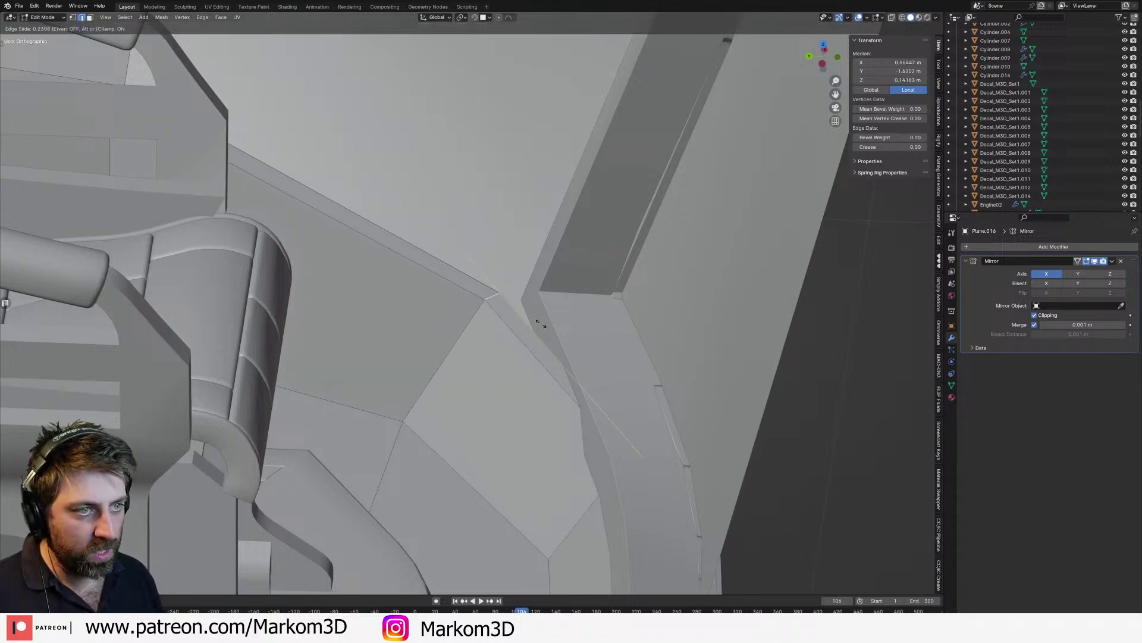
{"action": "left_click", "coordinate": [548, 334]}
Step: Move that short top edge outward in wireframe top view, to about X 0.605 m and Y -1.67 m
{"action": "key", "text": "KP_7"}
{"action": "key", "text": "z"}
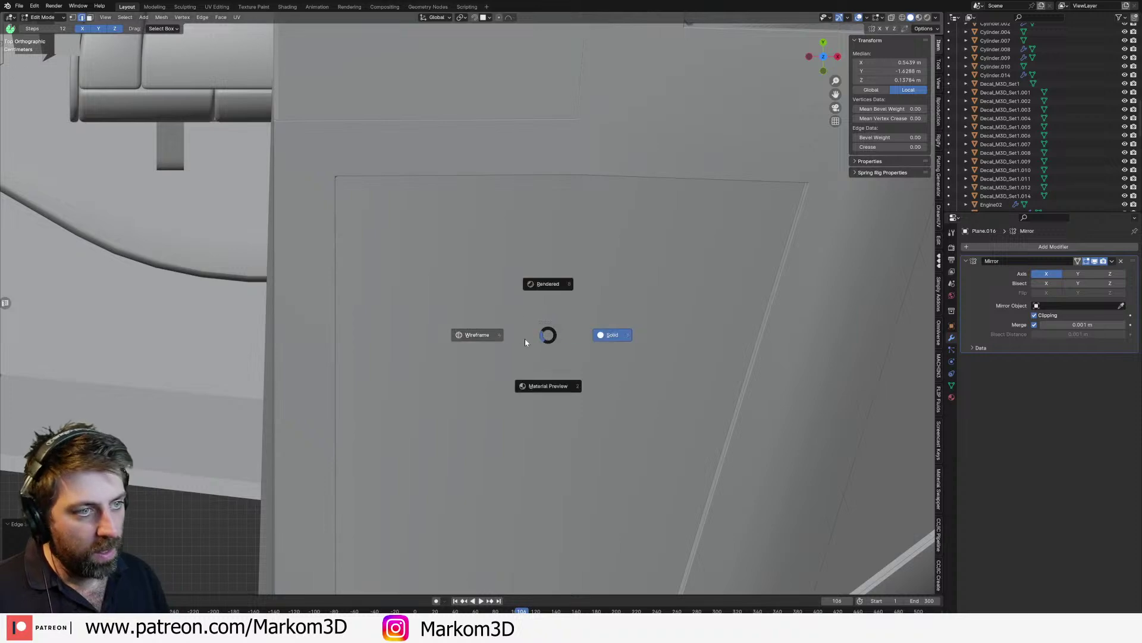
{"action": "left_click", "coordinate": [488, 337]}
{"action": "middle_click_drag", "start_coordinate": [488, 336], "coordinate": [516, 178], "text": "shift"}
{"action": "scroll", "coordinate": [730, 156], "scroll_direction": "up", "scroll_amount": 2}
{"action": "key", "text": "g"}
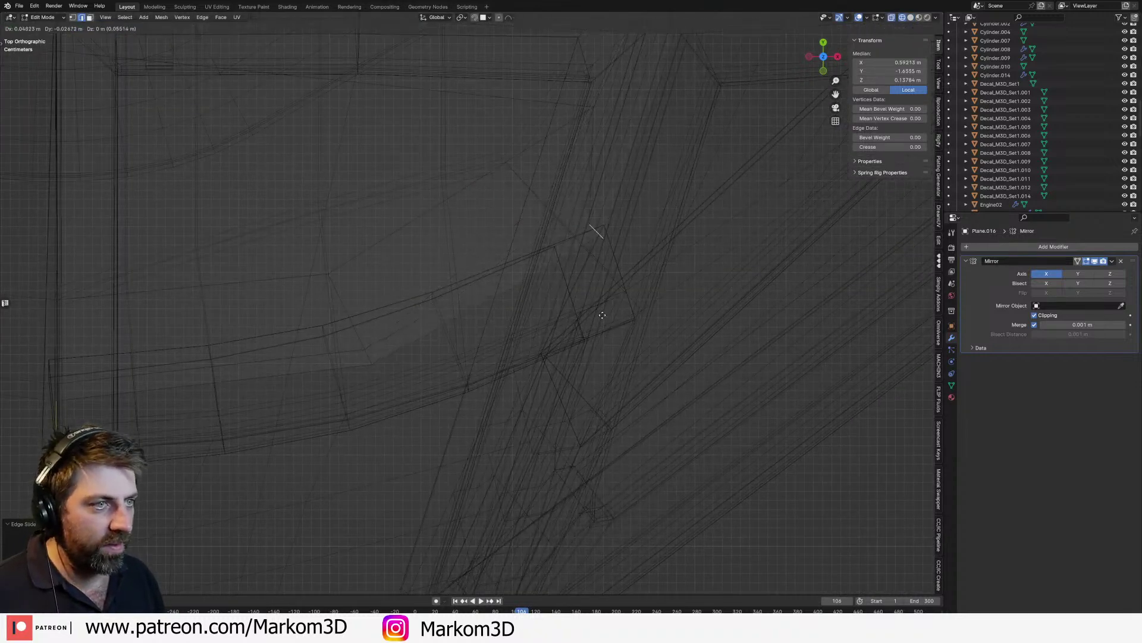
{"action": "left_click", "coordinate": [614, 329]}
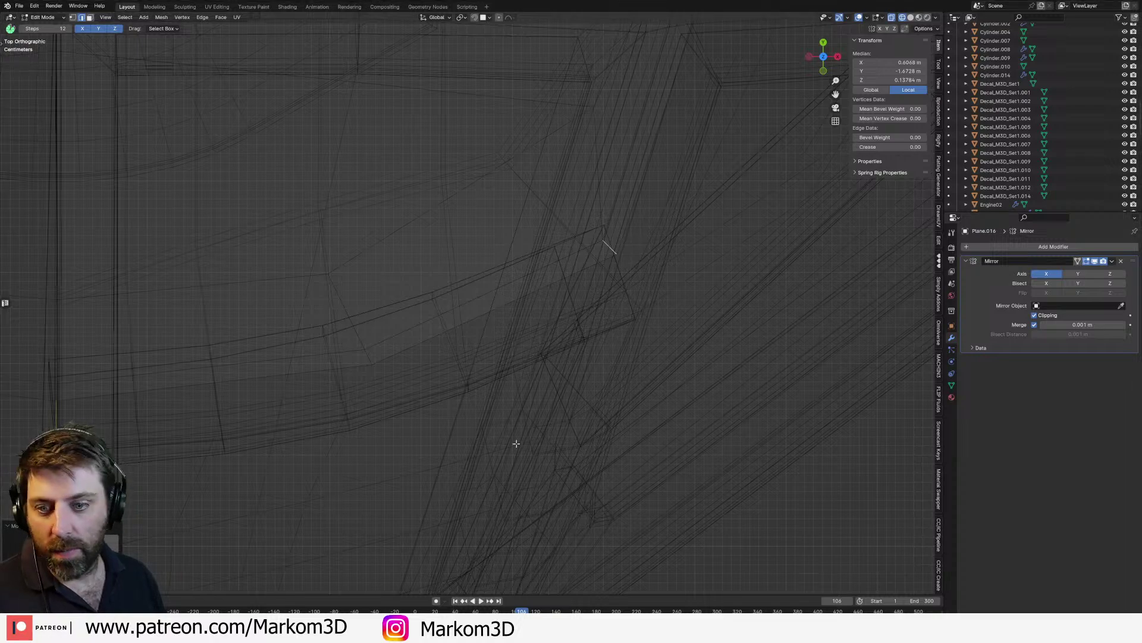
{"action": "key", "text": "z"}
{"action": "left_click", "coordinate": [619, 248]}
{"action": "middle_click_drag", "start_coordinate": [620, 247], "coordinate": [773, 178]}
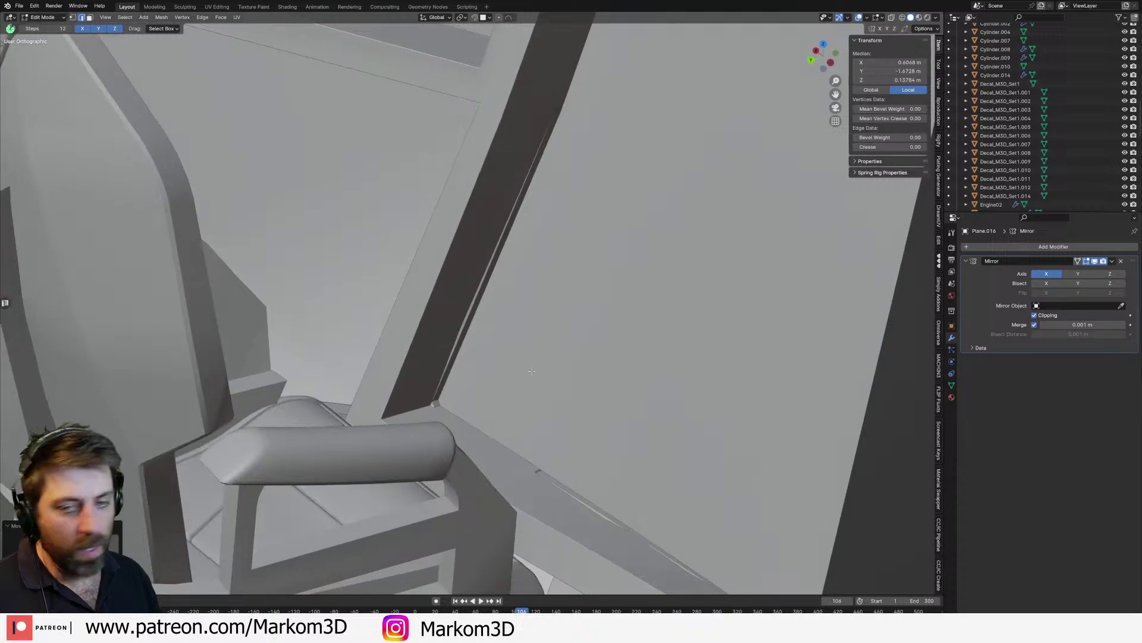
Step: Set the Solidify offset of the inner hull frame around the nose to -1
{"action": "mouse_move", "coordinate": [533, 403]}
{"action": "middle_mouse_down", "text": "shift"}
{"action": "mouse_move", "coordinate": [562, 248]}
{"action": "mouse_move", "coordinate": [535, 320]}
{"action": "mouse_move", "coordinate": [581, 344]}
{"action": "mouse_move", "coordinate": [515, 395]}
{"action": "mouse_move", "coordinate": [505, 352]}
{"action": "middle_mouse_up", "text": "shift"}
{"action": "scroll", "coordinate": [540, 317], "scroll_direction": "down", "scroll_amount": 1}
{"action": "key", "text": "Tab"}
{"action": "left_click", "coordinate": [530, 401]}
{"action": "key", "text": "Tab"}
{"action": "key", "text": "Tab"}
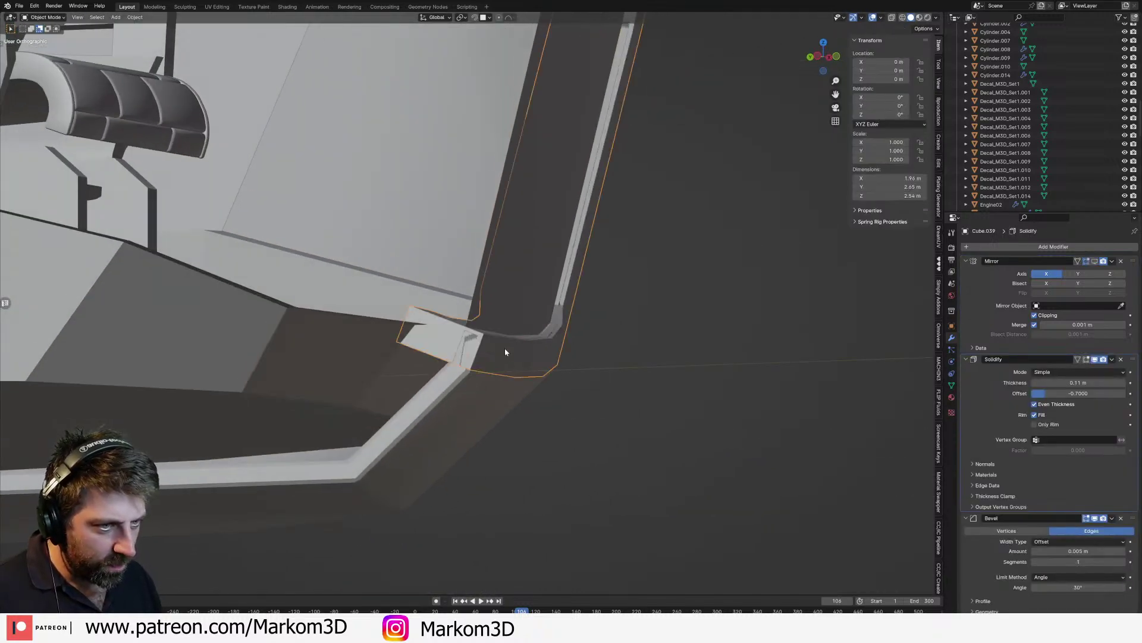
{"action": "key", "text": "Tab"}
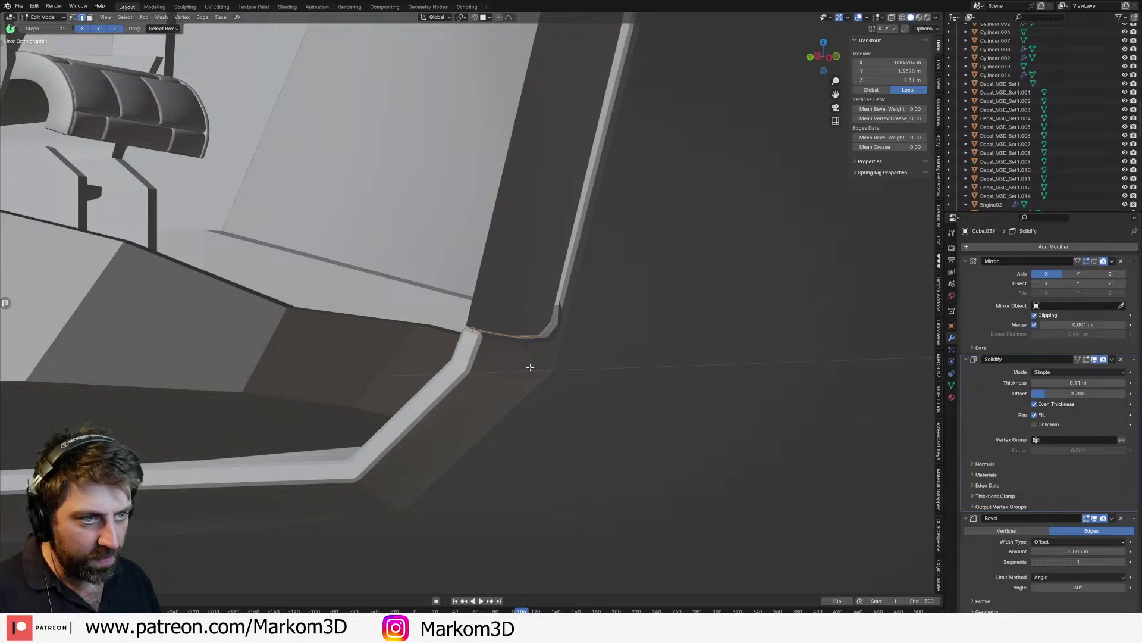
{"action": "key", "text": "Tab"}
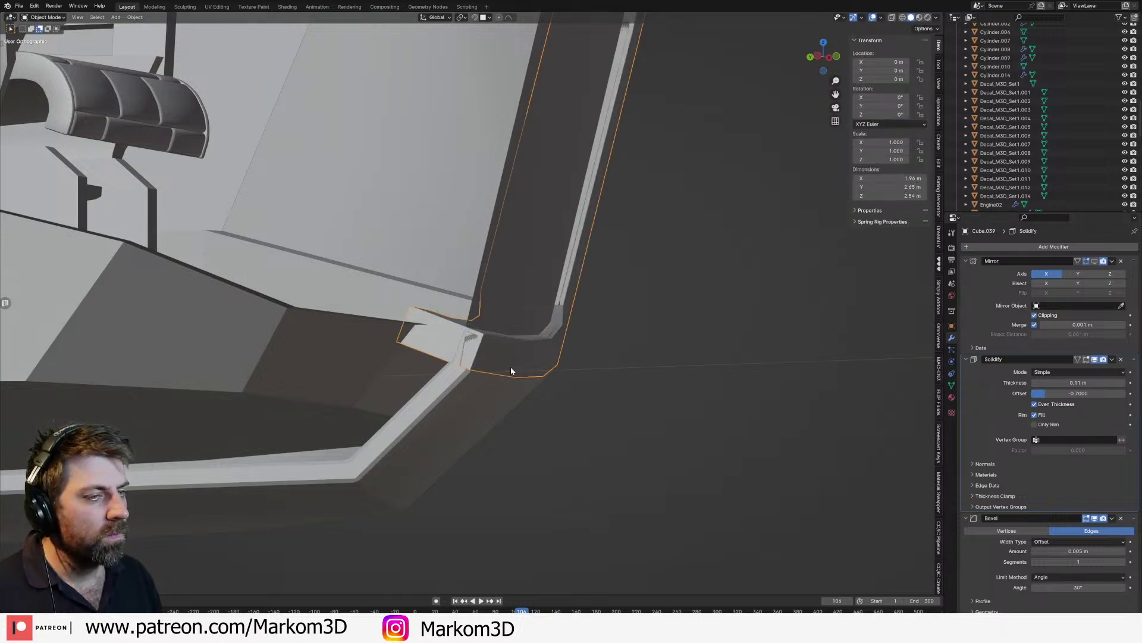
{"action": "left_click_drag", "start_coordinate": [1071, 393], "coordinate": [1061, 393]}
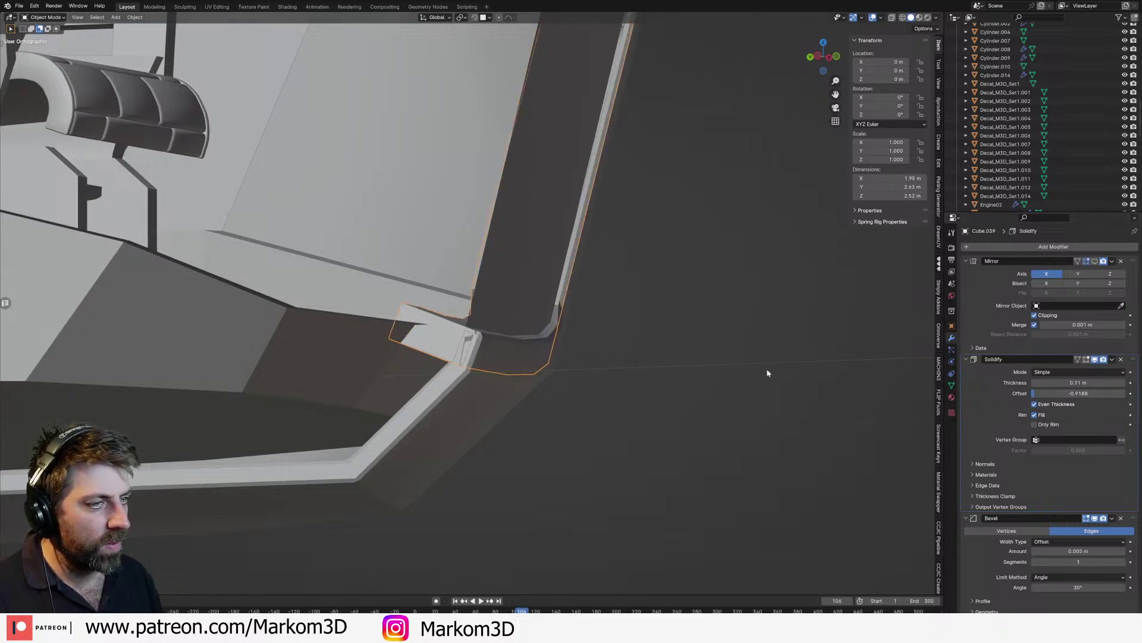
{"action": "scroll", "coordinate": [516, 329], "scroll_direction": "down", "scroll_amount": 5}
{"action": "middle_click_drag", "start_coordinate": [515, 329], "coordinate": [787, 408]}
{"action": "scroll", "coordinate": [567, 418], "scroll_direction": "up", "scroll_amount": 2}
{"action": "scroll", "coordinate": [543, 384], "scroll_direction": "down", "scroll_amount": 4}
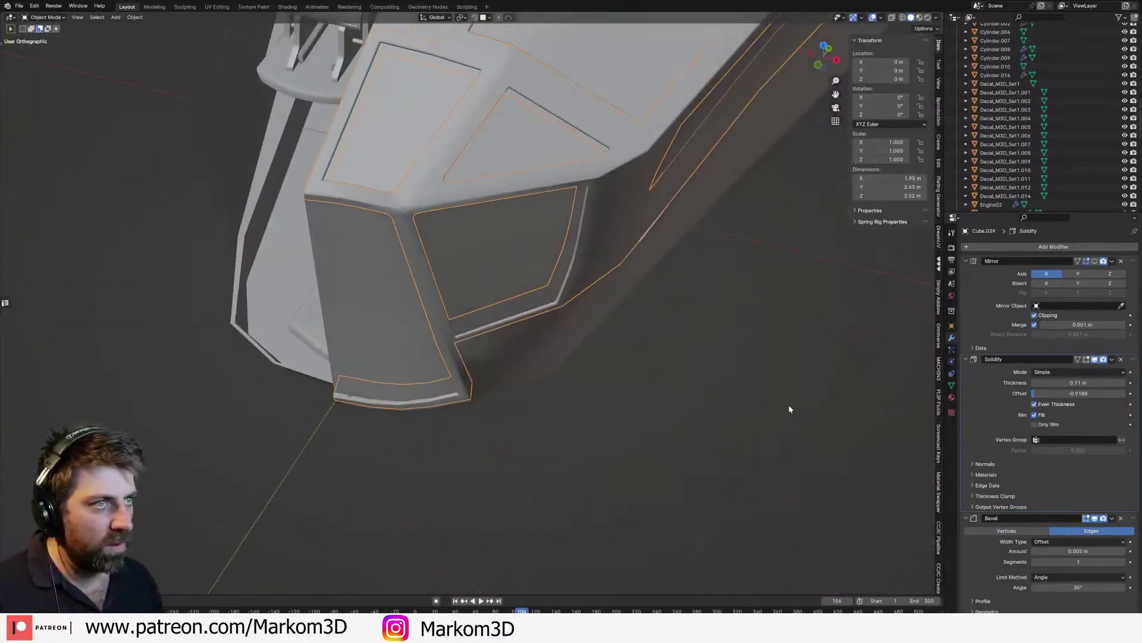
{"action": "scroll", "coordinate": [679, 331], "scroll_direction": "up", "scroll_amount": 4}
{"action": "middle_click_drag", "start_coordinate": [679, 332], "coordinate": [692, 315]}
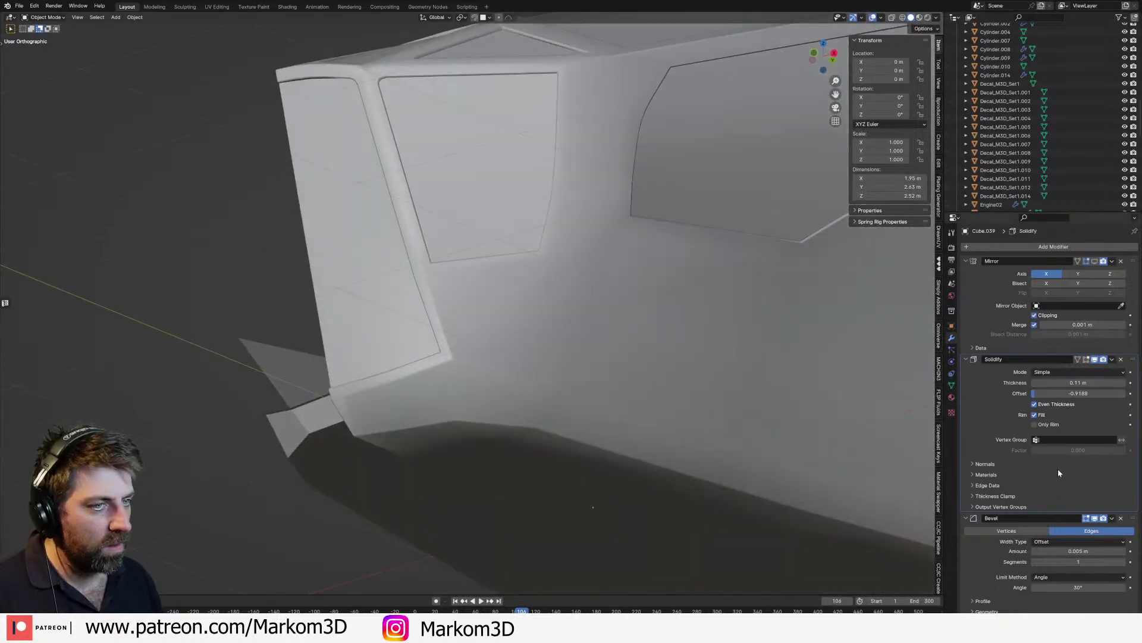
{"action": "left_click_drag", "start_coordinate": [1074, 393], "coordinate": [1033, 396]}
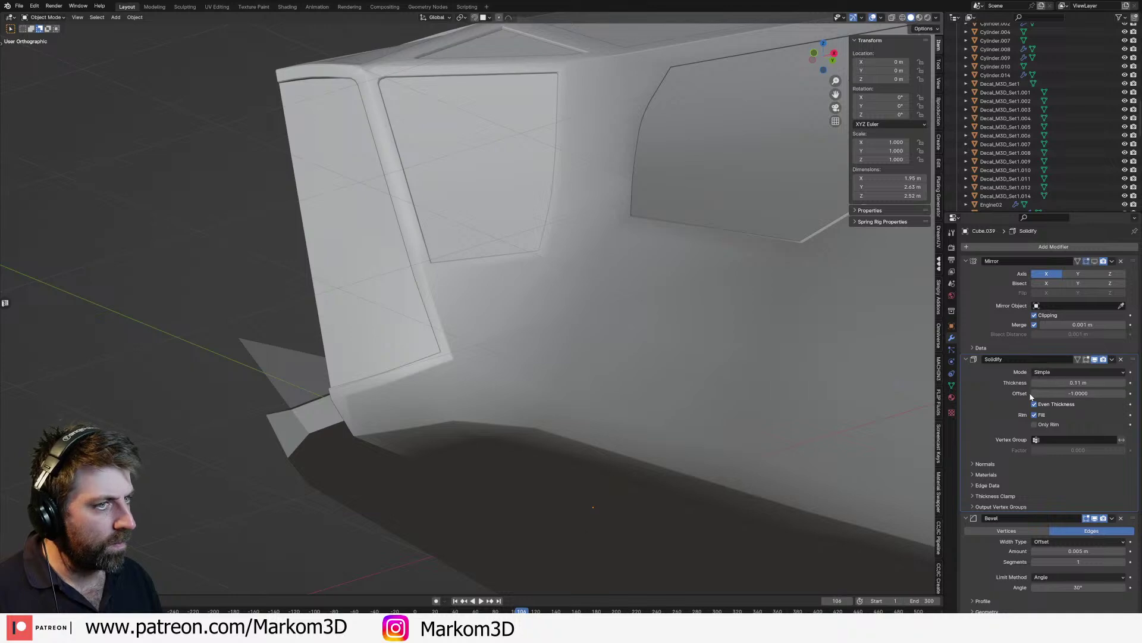
Step: Slide the upper front vertex of the interior shell's side wall along its edge
{"action": "left_click", "coordinate": [395, 505]}
{"action": "middle_click_drag", "start_coordinate": [397, 488], "coordinate": [590, 504]}
{"action": "middle_click_drag", "start_coordinate": [513, 457], "coordinate": [520, 483]}
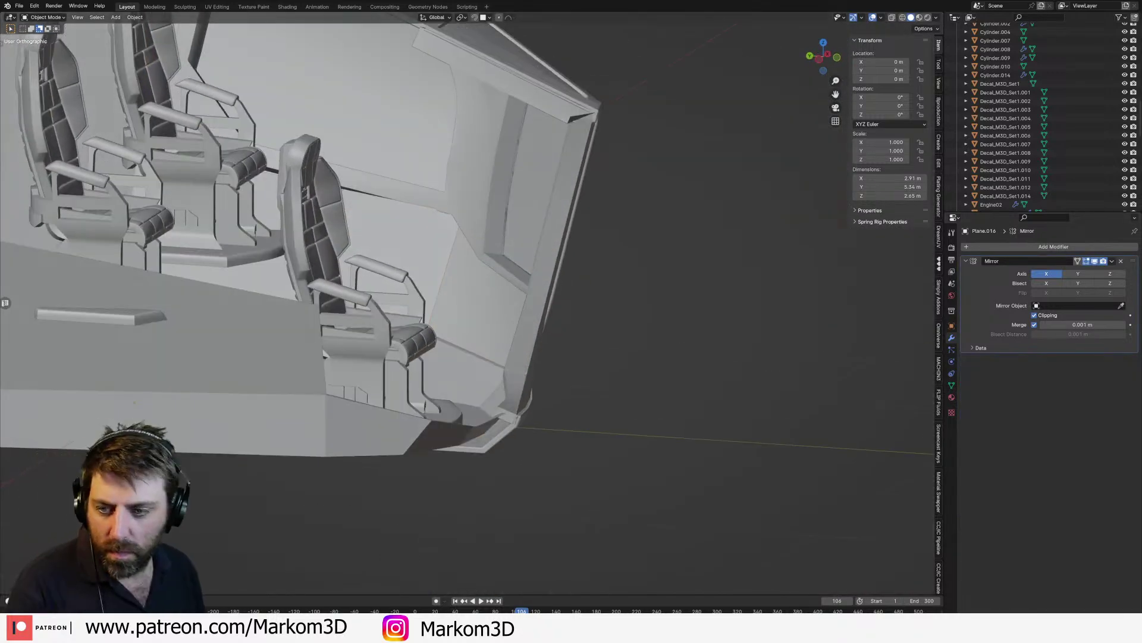
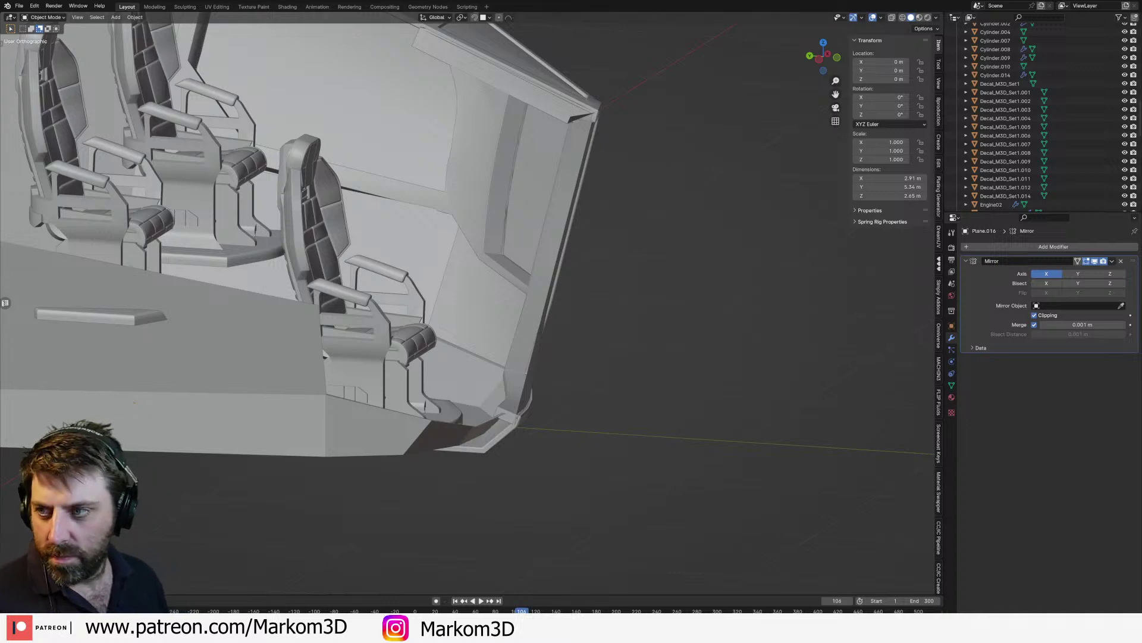
{"action": "middle_click_drag", "start_coordinate": [196, 345], "coordinate": [543, 431]}
{"action": "key", "text": "Tab"}
{"action": "middle_click_drag", "start_coordinate": [553, 333], "coordinate": [486, 272]}
{"action": "left_click", "coordinate": [519, 212]}
{"action": "middle_click_drag", "start_coordinate": [519, 212], "coordinate": [537, 296]}
{"action": "key", "text": "g"}
{"action": "key", "text": "x"}
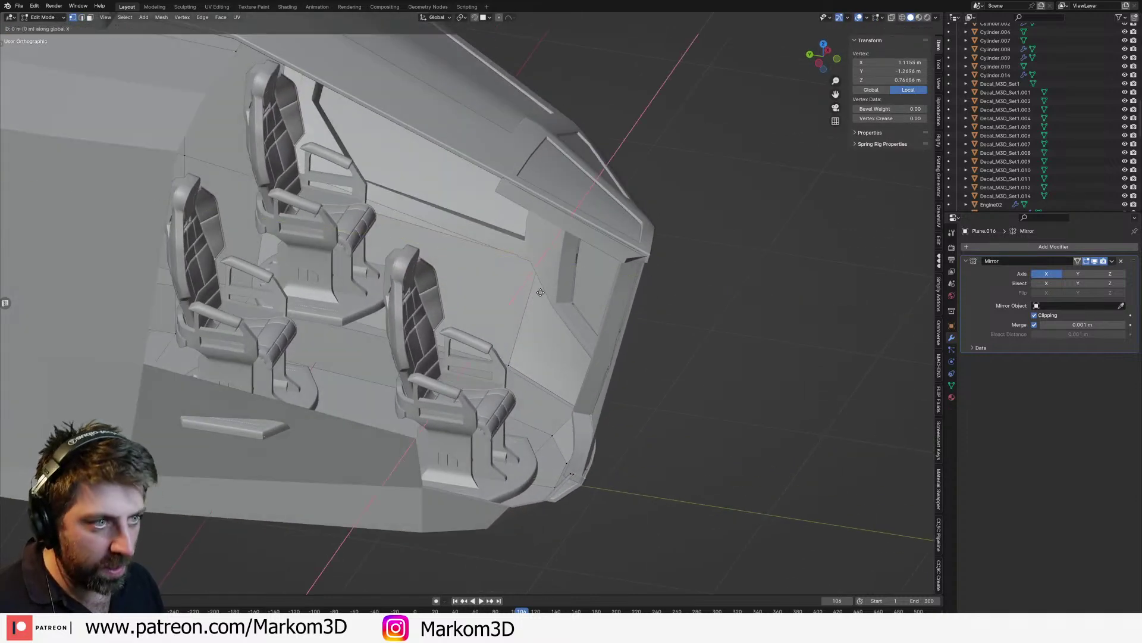
{"action": "middle_click_drag", "start_coordinate": [555, 286], "coordinate": [480, 289]}
{"action": "key", "text": "shift+v"}
{"action": "left_click", "coordinate": [545, 283]}
Step: Select the interior shell's front corner vertex at the base of the nose window frame, using wireframe shading and the front view
{"action": "key", "text": "2"}
{"action": "left_click", "coordinate": [515, 324]}
{"action": "key", "text": "1"}
{"action": "left_click", "coordinate": [457, 245]}
{"action": "middle_click_drag", "start_coordinate": [538, 318], "coordinate": [565, 338]}
{"action": "key", "text": "z"}
{"action": "left_click", "coordinate": [515, 338]}
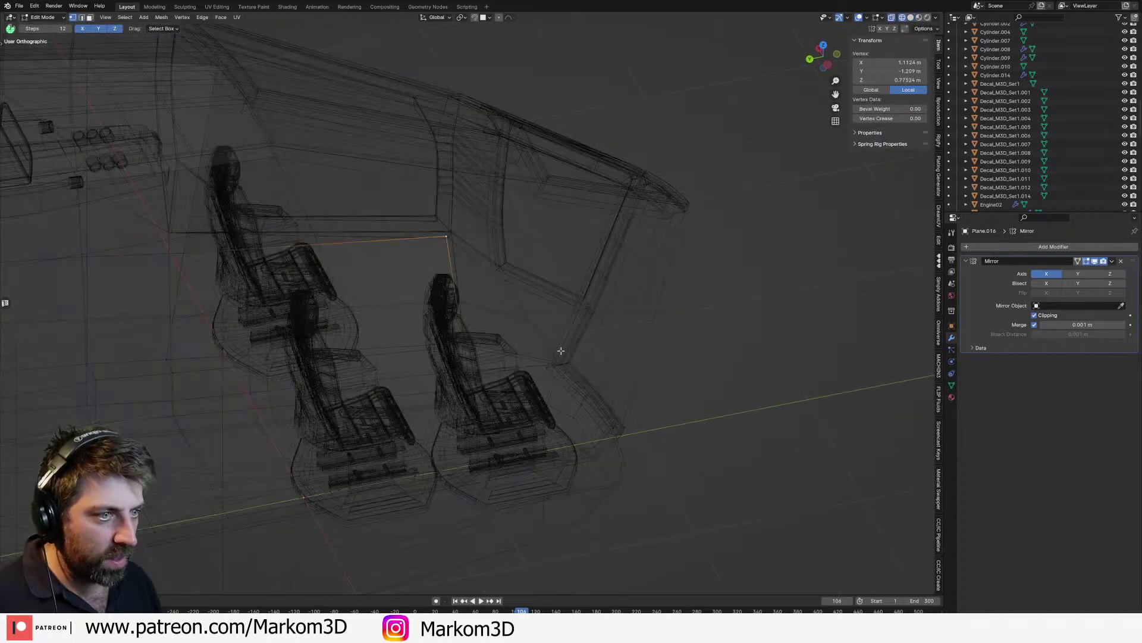
{"action": "key", "text": "2"}
{"action": "key", "text": "1"}
{"action": "left_click", "coordinate": [553, 363]}
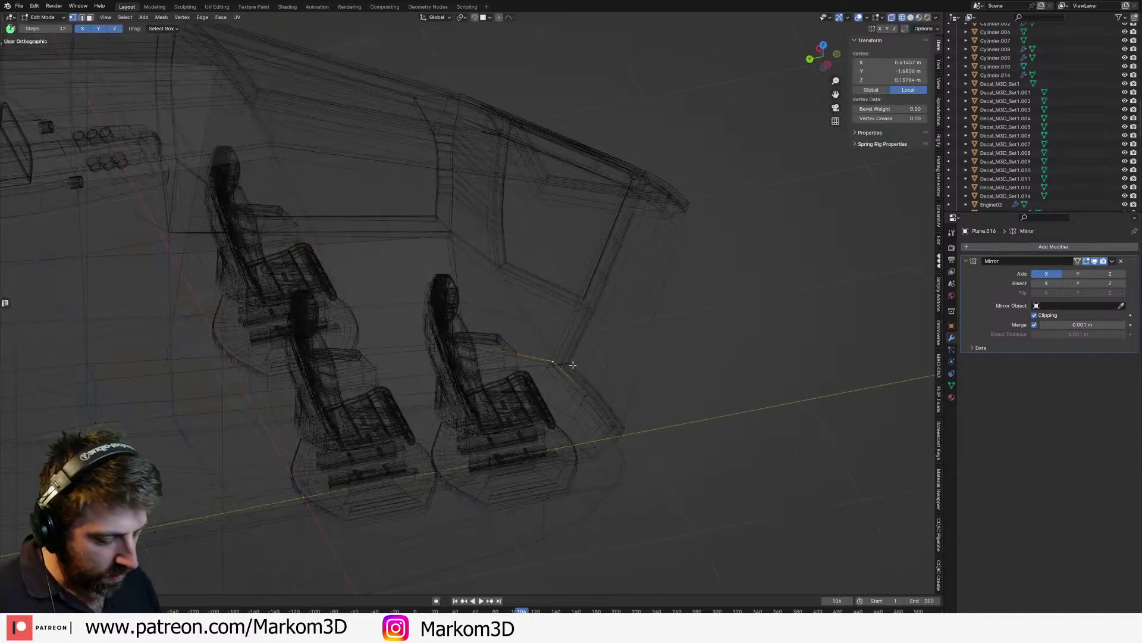
{"action": "key", "text": "KP_1"}
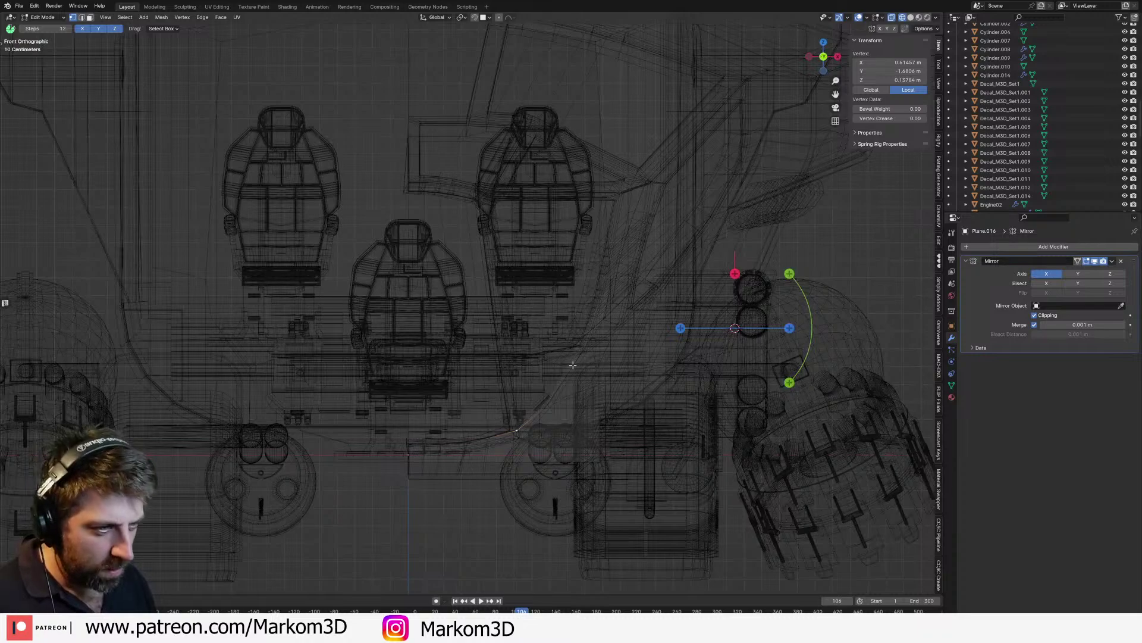
Step: Hide the seats and all other ship parts, leaving only the nose hull pieces and the interior shell
{"action": "key", "text": "Tab"}
{"action": "scroll", "coordinate": [573, 366], "scroll_direction": "down", "scroll_amount": 3}
{"action": "key", "text": "z"}
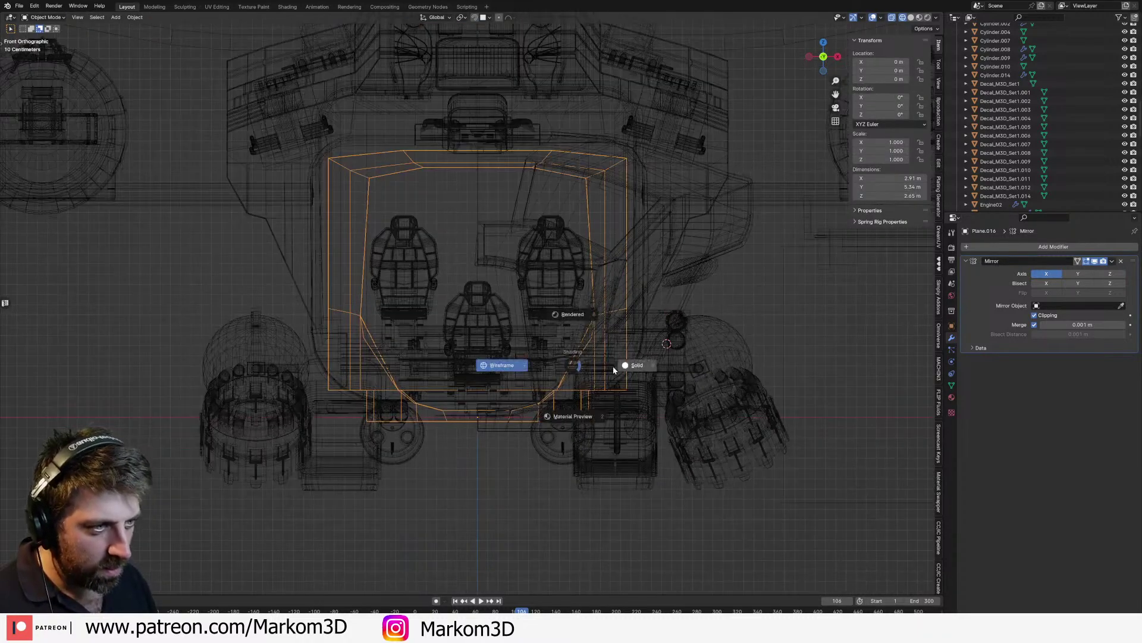
{"action": "left_click", "coordinate": [612, 366]}
{"action": "mouse_move", "coordinate": [611, 366]}
{"action": "middle_mouse_down"}
{"action": "mouse_move", "coordinate": [569, 381]}
{"action": "mouse_move", "coordinate": [559, 411]}
{"action": "middle_mouse_up"}
{"action": "left_click", "coordinate": [575, 383]}
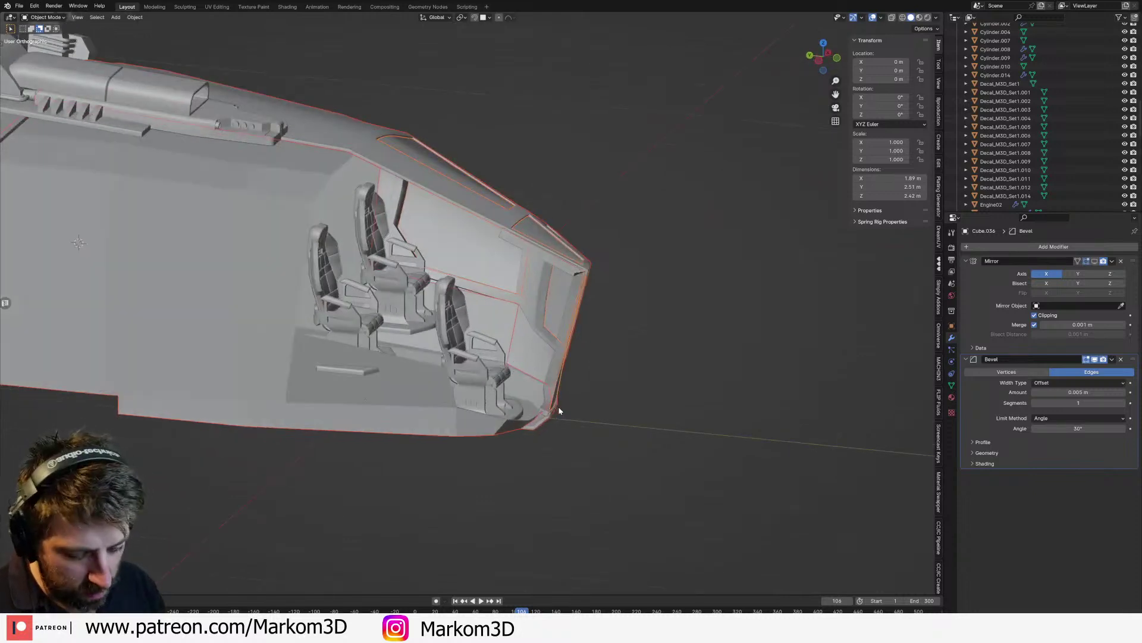
{"action": "key", "text": "a"}
{"action": "key", "text": "h"}
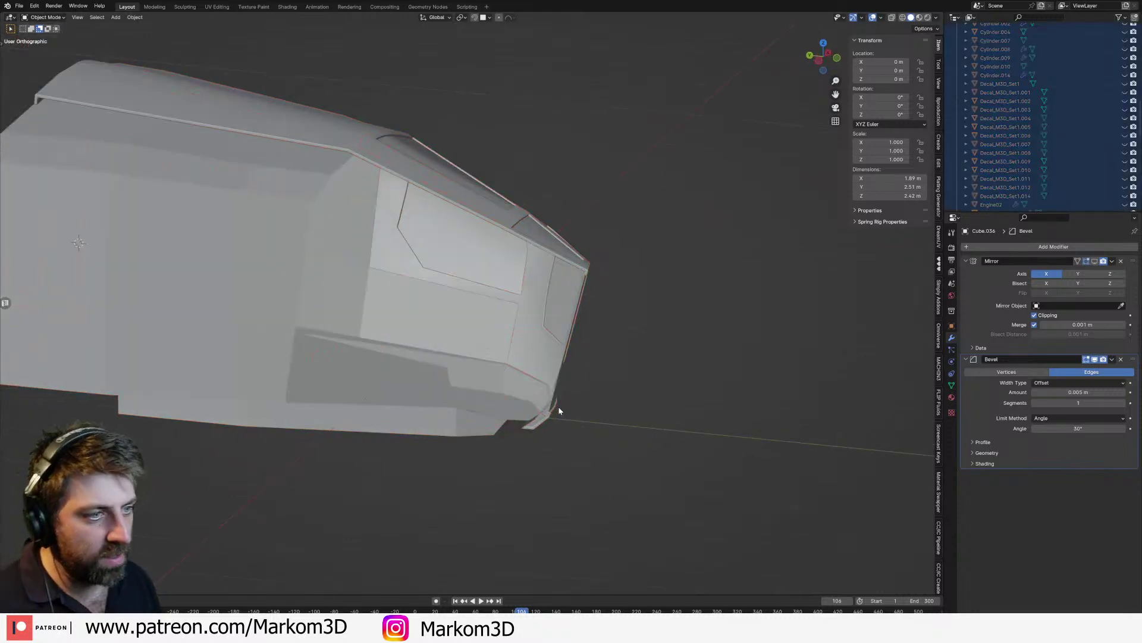
Step: Extrude the front corner vertex about 0.37 m up along the nose window pillar in wireframe front view
{"action": "middle_click_drag", "start_coordinate": [559, 411], "coordinate": [611, 389]}
{"action": "left_click", "coordinate": [531, 373]}
{"action": "key", "text": "Tab"}
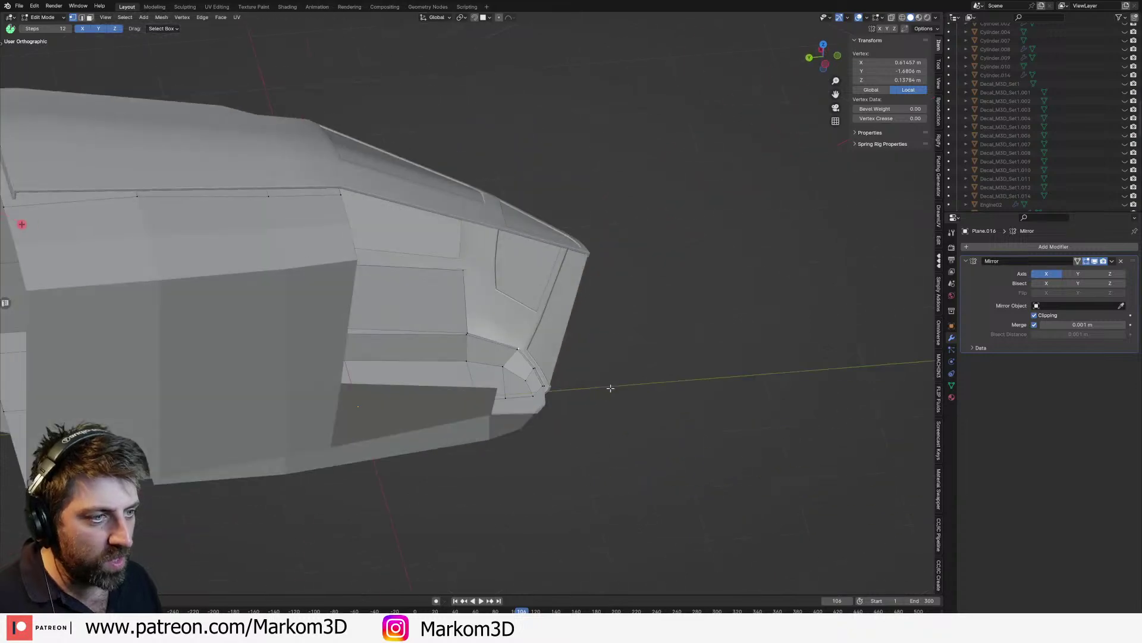
{"action": "key", "text": "KP_3"}
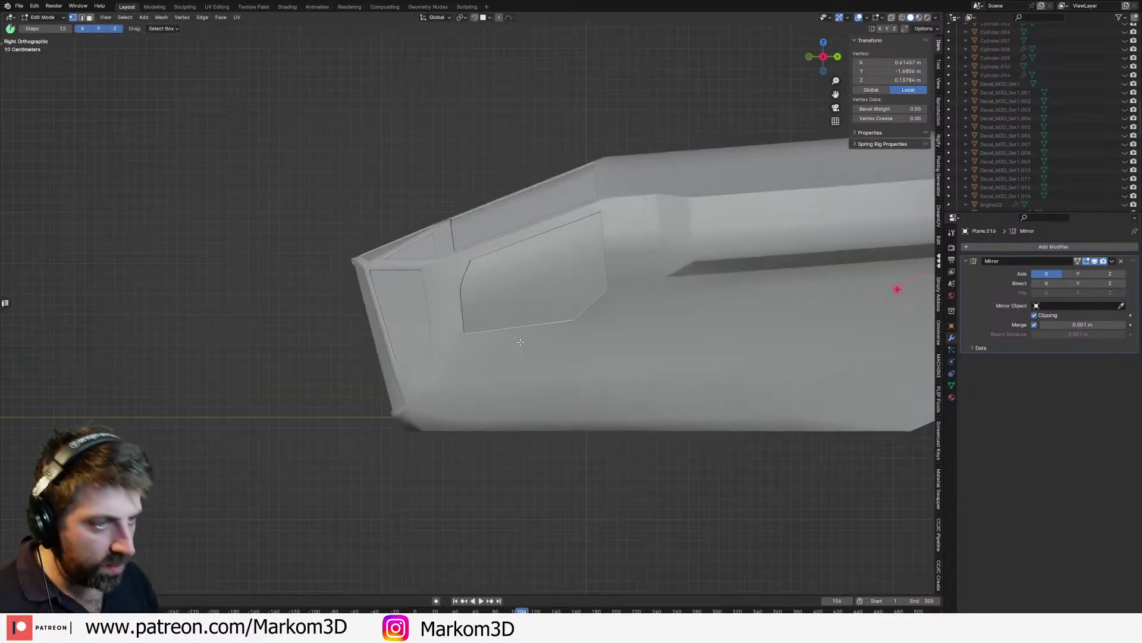
{"action": "key", "text": "KP_1"}
{"action": "key", "text": "z"}
{"action": "left_click", "coordinate": [481, 347]}
{"action": "scroll", "coordinate": [558, 435], "scroll_direction": "up", "scroll_amount": 3}
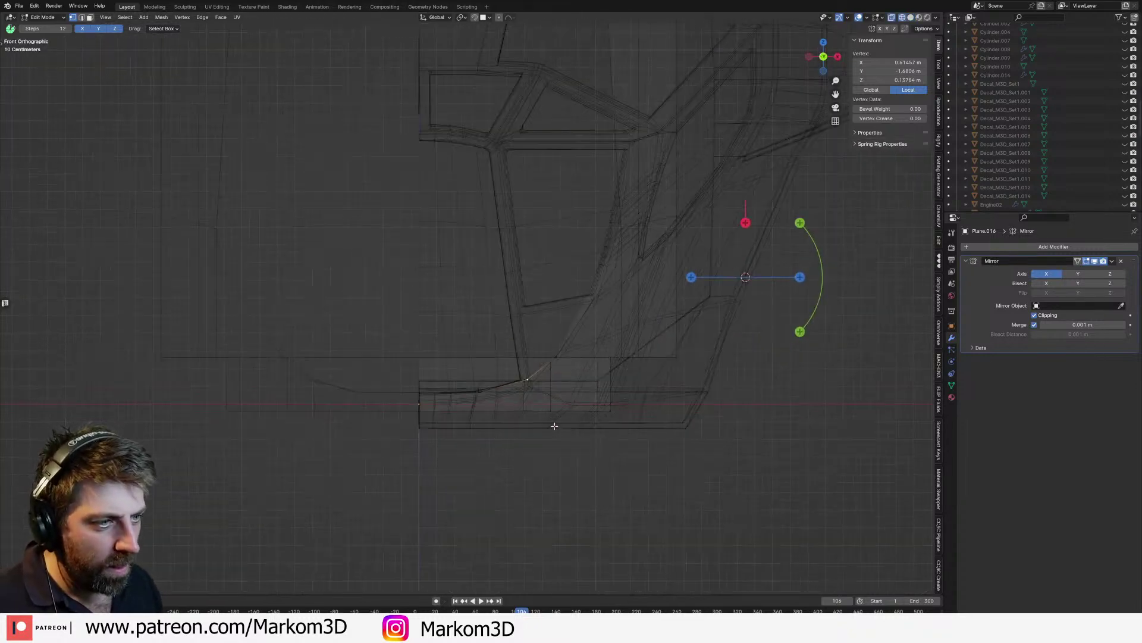
{"action": "key", "text": "g"}
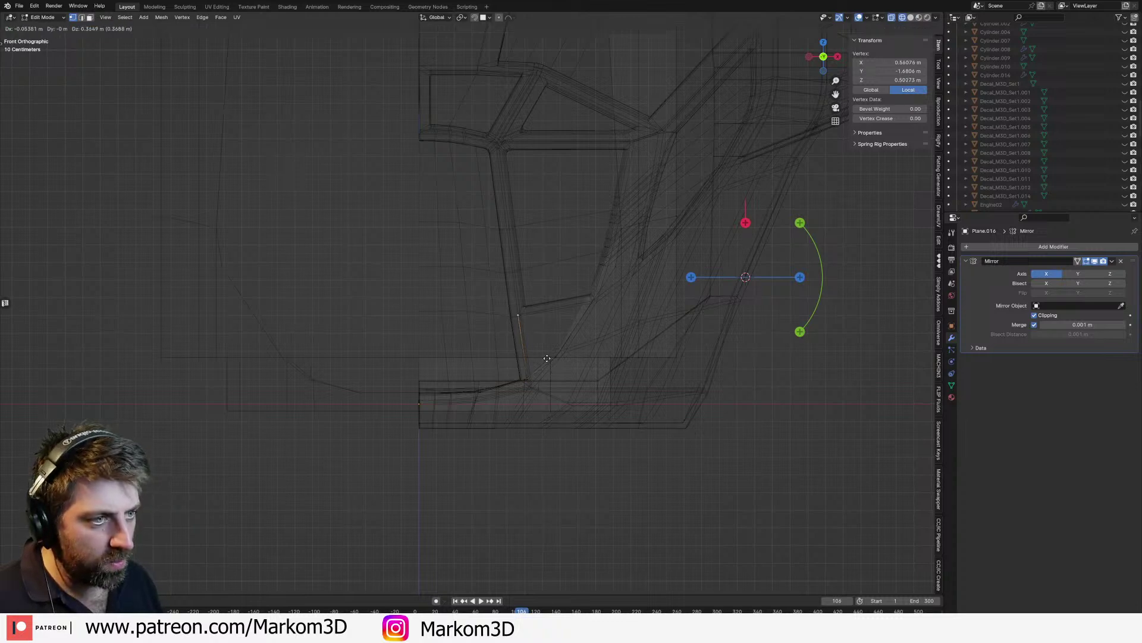
{"action": "left_click", "coordinate": [547, 359]}
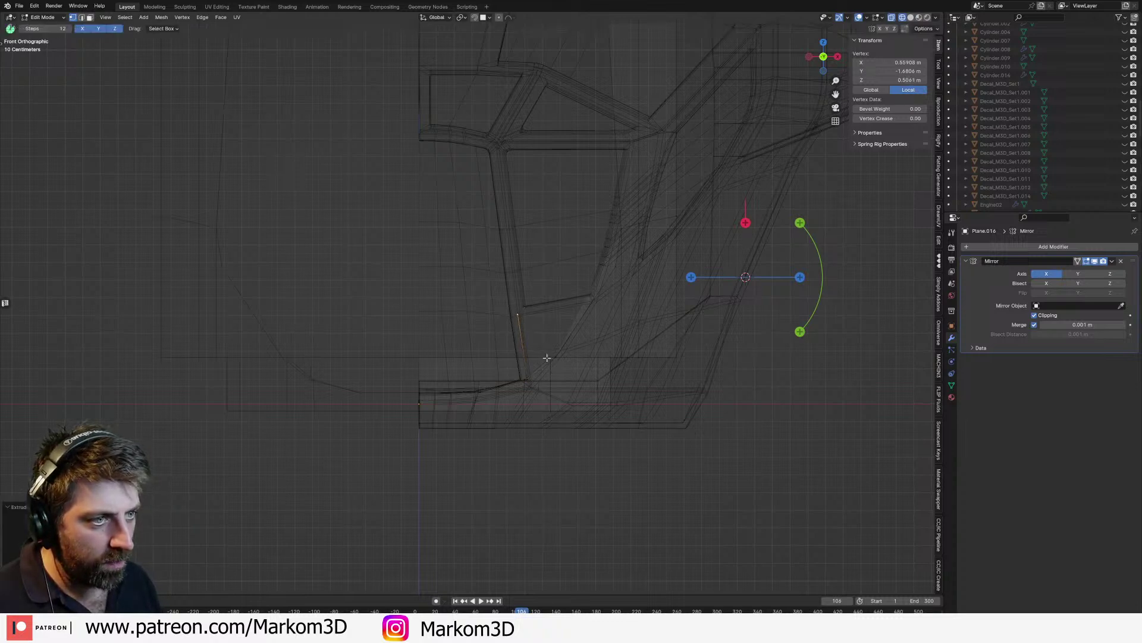
Step: Move the extruded vertex about 0.15 m forward along the Y axis, to about -1.83 m, to follow the slanted pillar
{"action": "mouse_move", "coordinate": [544, 357]}
{"action": "middle_mouse_down"}
{"action": "mouse_move", "coordinate": [658, 375]}
{"action": "mouse_move", "coordinate": [611, 342]}
{"action": "mouse_move", "coordinate": [580, 401]}
{"action": "middle_mouse_up"}
{"action": "key", "text": "shift+z"}
{"action": "scroll", "coordinate": [611, 342], "scroll_direction": "up", "scroll_amount": 2}
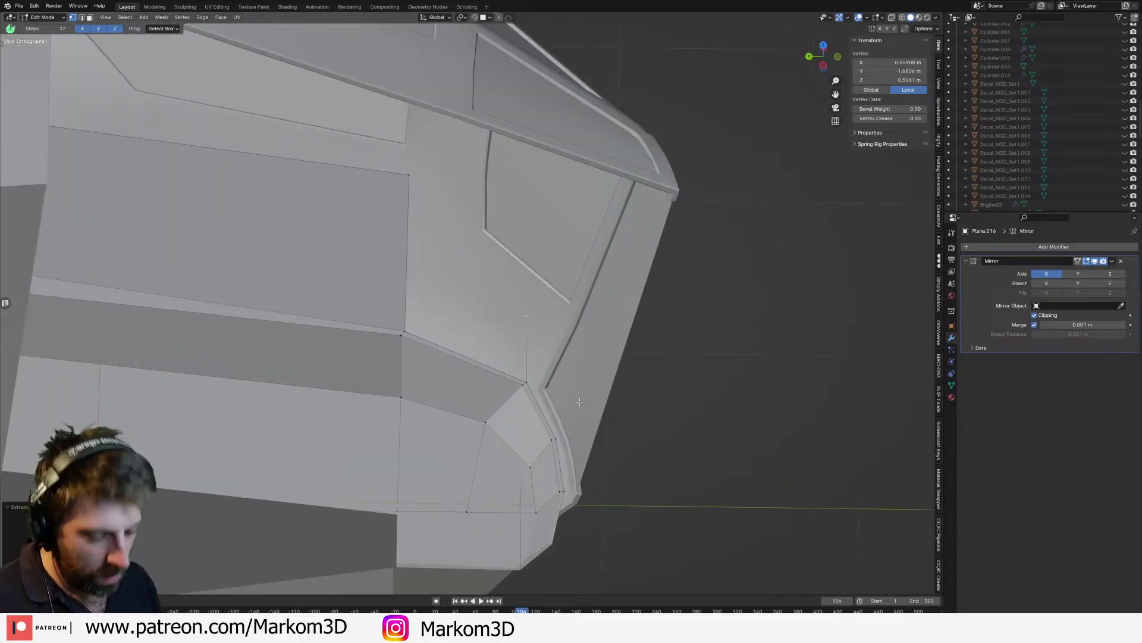
{"action": "key", "text": "g"}
{"action": "key", "text": "y"}
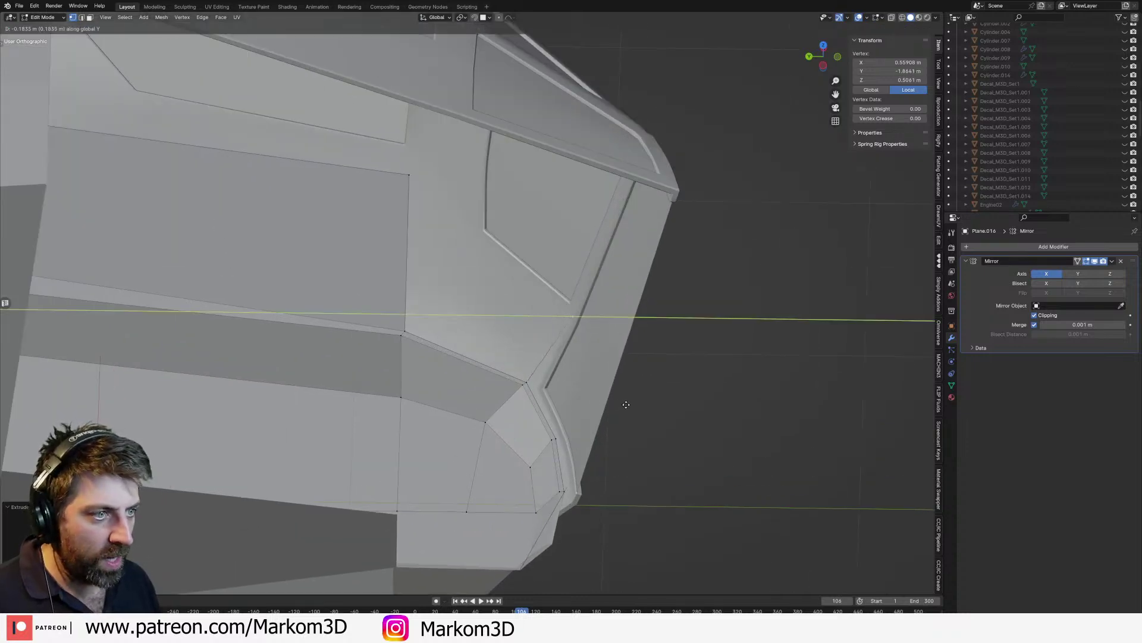
{"action": "left_click", "coordinate": [618, 401]}
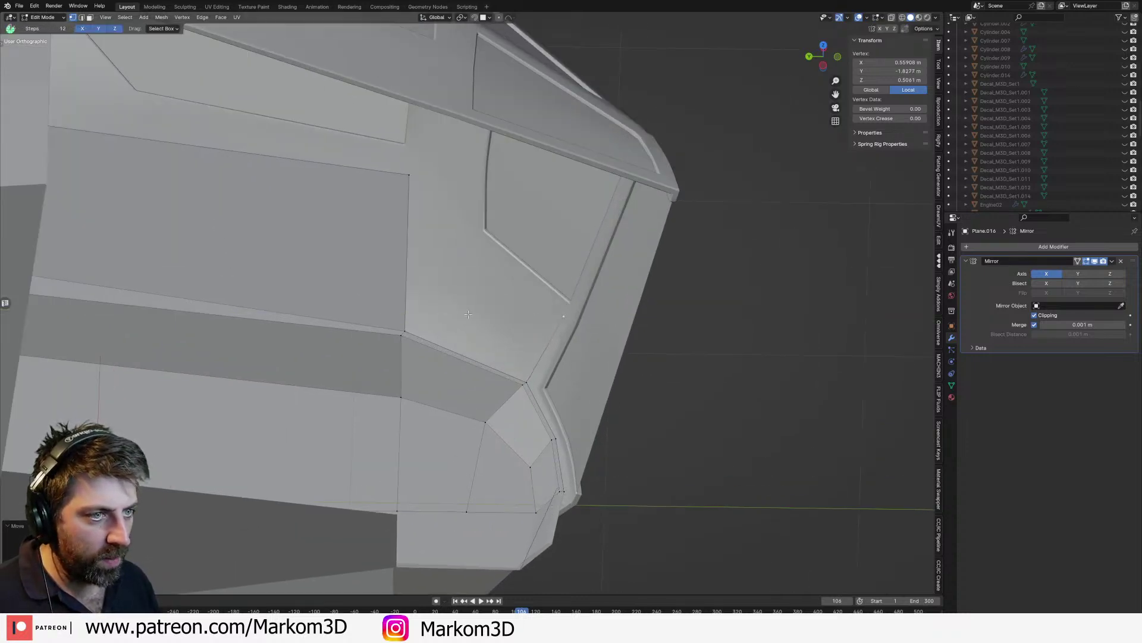
Step: Fill a face between the new slanted front edge and the side wall's vertical end edge, and finish editing the shell
{"action": "key", "text": "2"}
{"action": "left_click", "coordinate": [424, 261]}
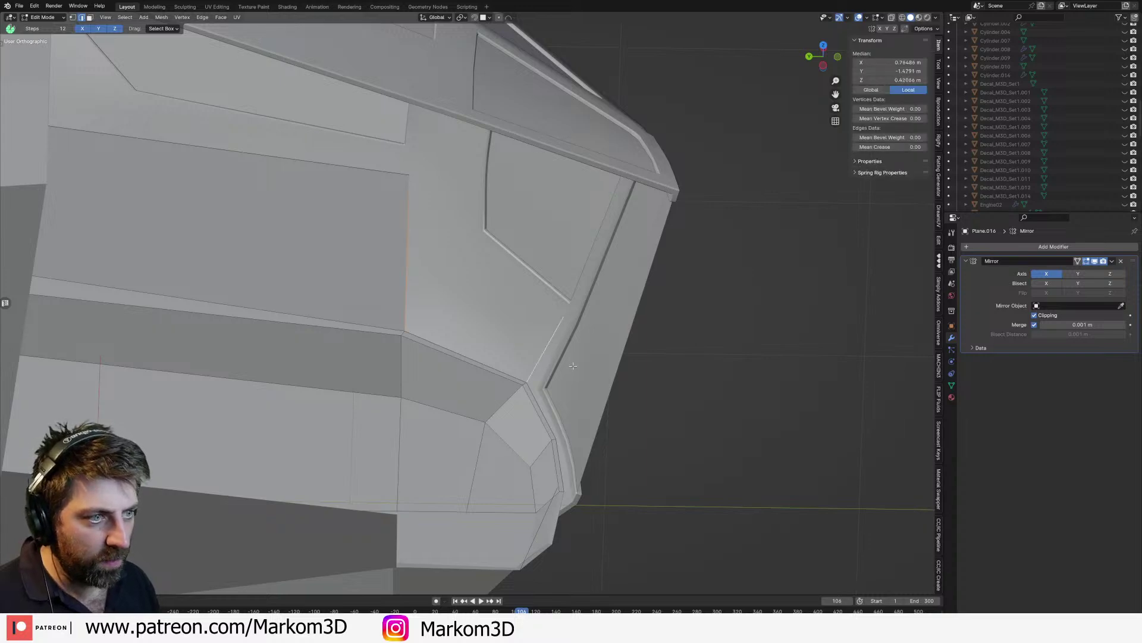
{"action": "key", "text": "f"}
{"action": "scroll", "coordinate": [585, 390], "scroll_direction": "down", "scroll_amount": 2}
{"action": "middle_click_drag", "start_coordinate": [505, 339], "coordinate": [572, 421]}
{"action": "key", "text": "Tab"}
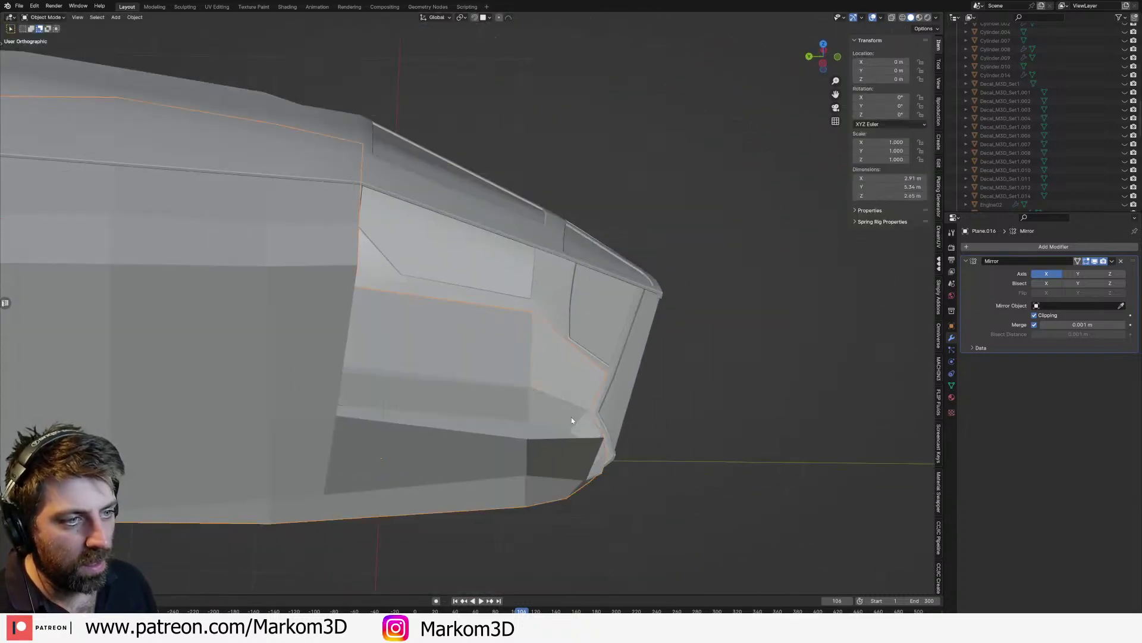
Step: Unhide all the ship parts and select the outer nose hull
{"action": "key", "text": "alt+h"}
{"action": "left_click", "coordinate": [773, 443]}
{"action": "middle_click_drag", "start_coordinate": [655, 423], "coordinate": [589, 447]}
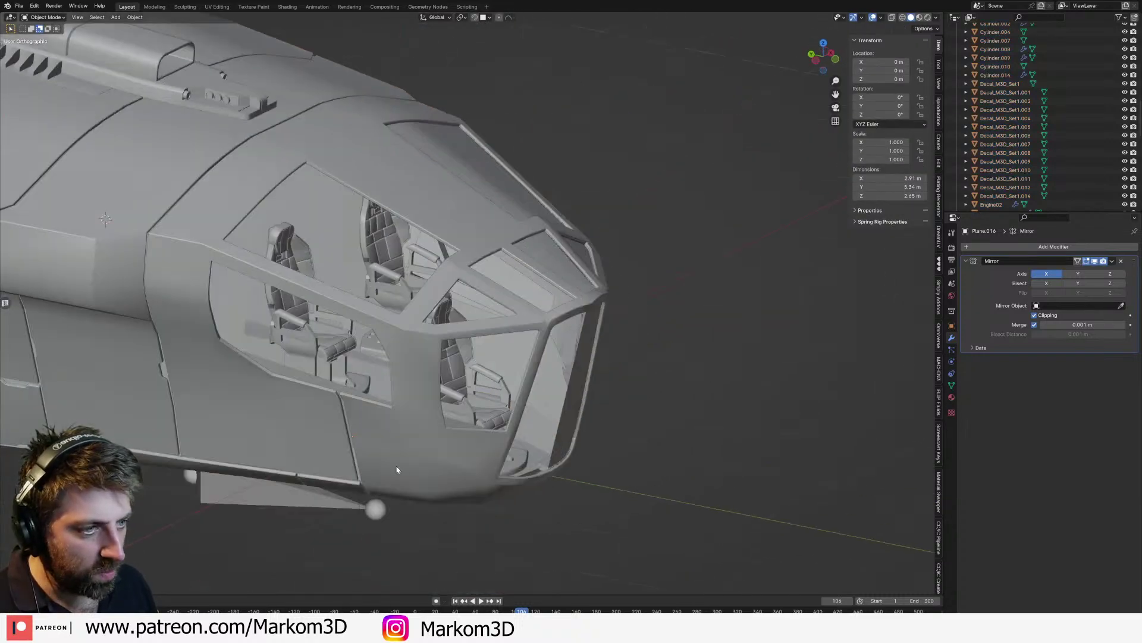
{"action": "left_click", "coordinate": [398, 470]}
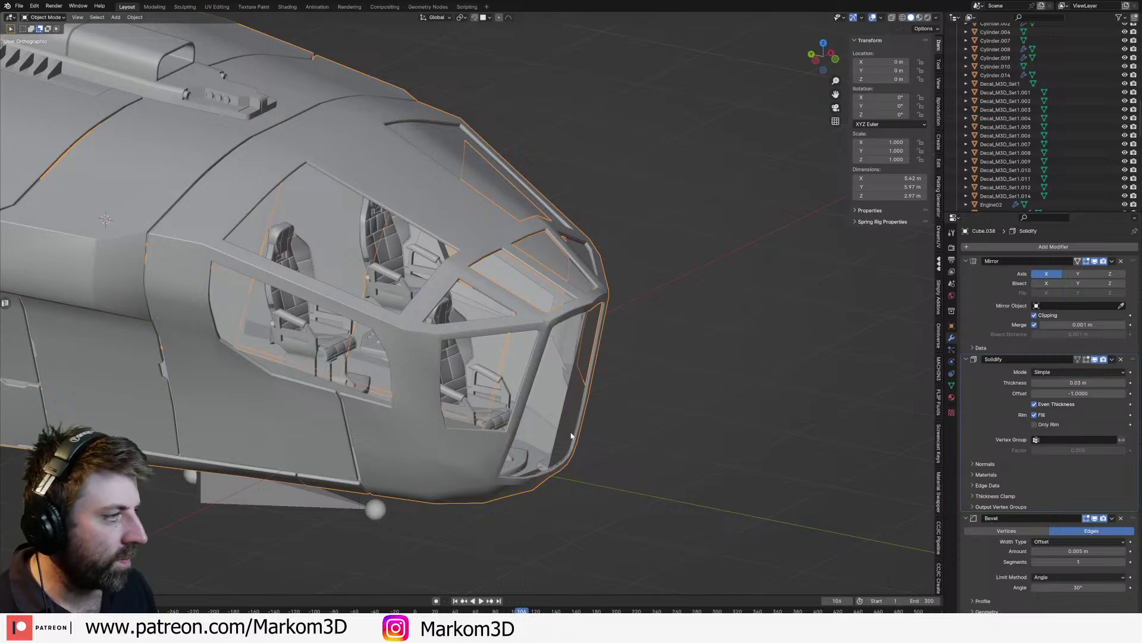
{"action": "scroll", "coordinate": [460, 437], "scroll_direction": "down", "scroll_amount": 4}
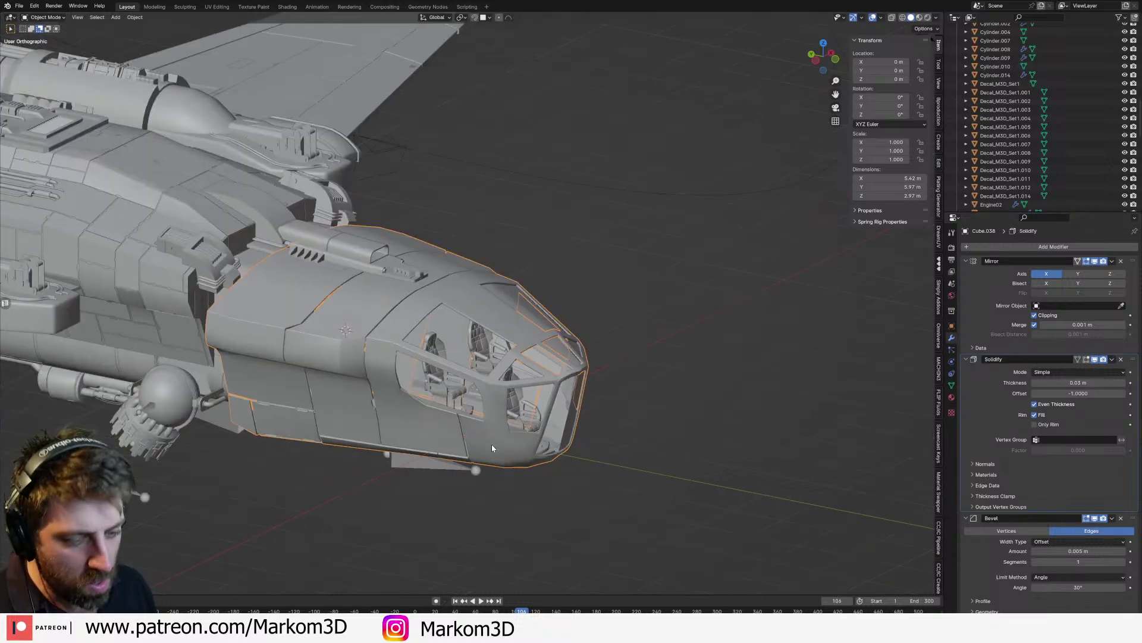
Step: Hide the outer nose hull and select the interior shell around the cockpit seats
{"action": "key", "text": "h"}
{"action": "left_click", "coordinate": [374, 397]}
{"action": "scroll", "coordinate": [591, 454], "scroll_direction": "up", "scroll_amount": 3}
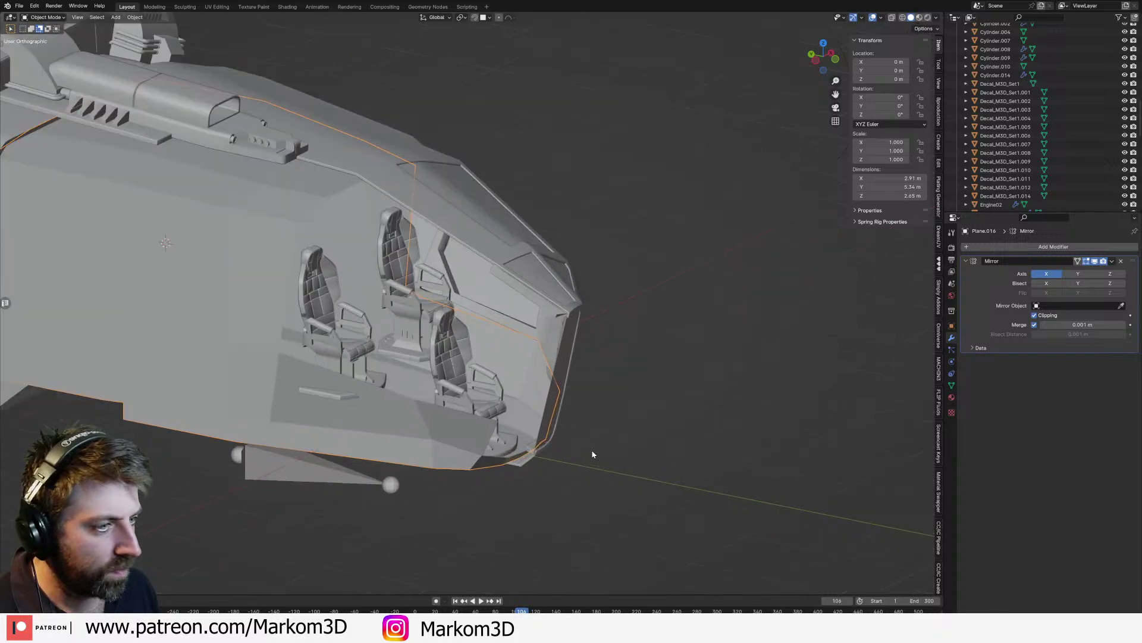
{"action": "scroll", "coordinate": [581, 388], "scroll_direction": "up", "scroll_amount": 2}
{"action": "middle_click_drag", "start_coordinate": [582, 388], "coordinate": [535, 431]}
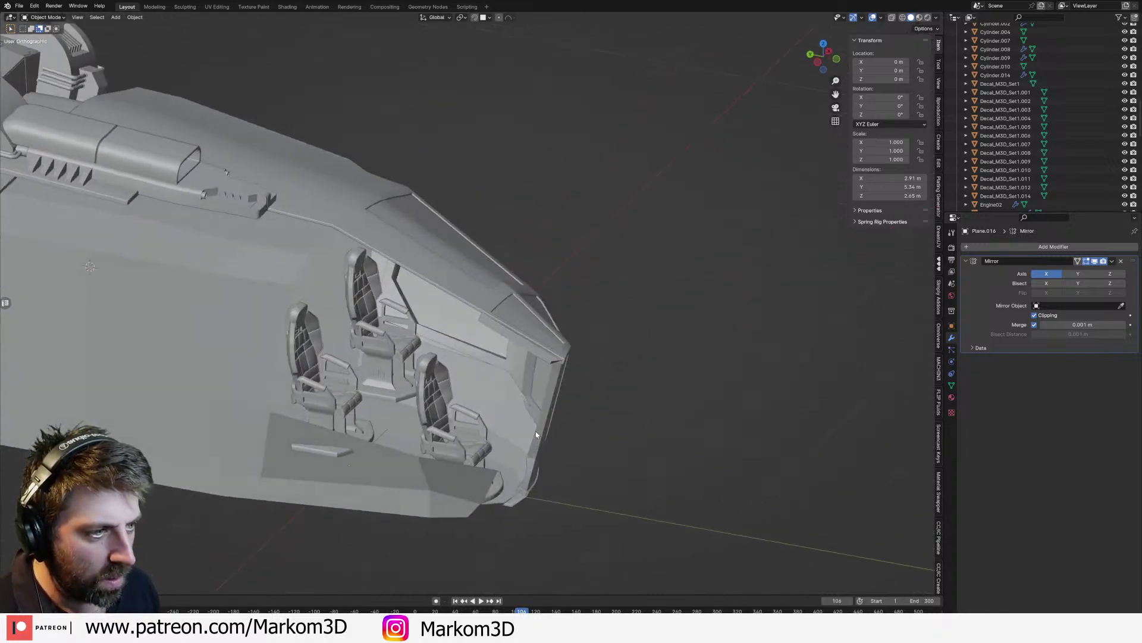
{"action": "scroll", "coordinate": [520, 408], "scroll_direction": "up", "scroll_amount": 2}
Step: Edge slide the interior shell's lower corner edge loop towards the nose by a factor of about 0.3
{"action": "key", "text": "Tab"}
{"action": "middle_click_drag", "start_coordinate": [514, 375], "coordinate": [517, 398]}
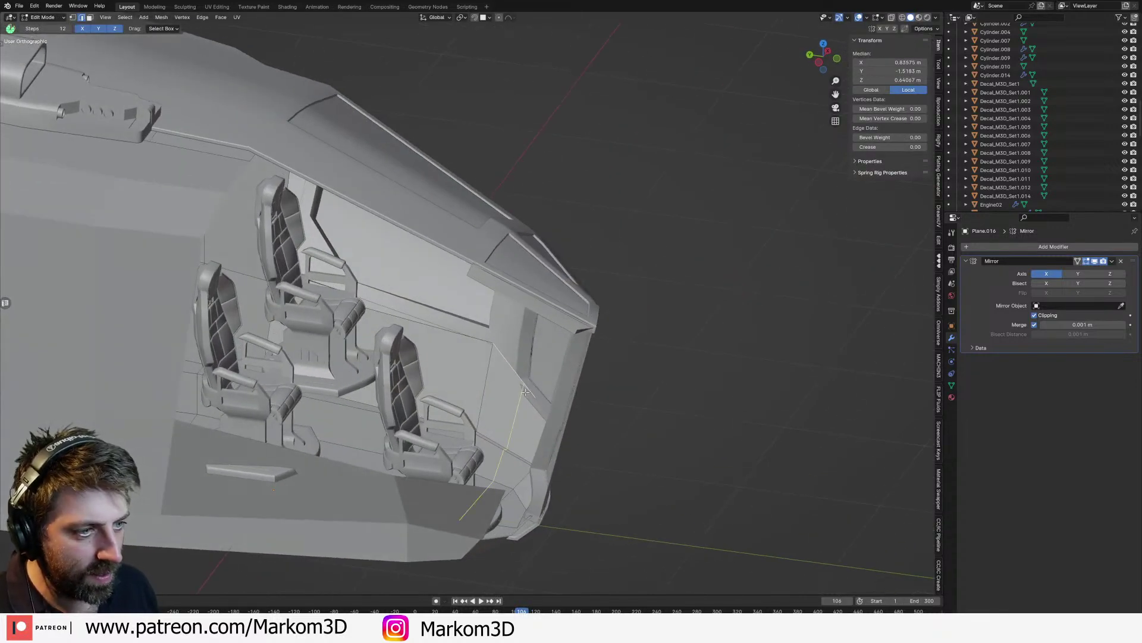
{"action": "key", "text": "1"}
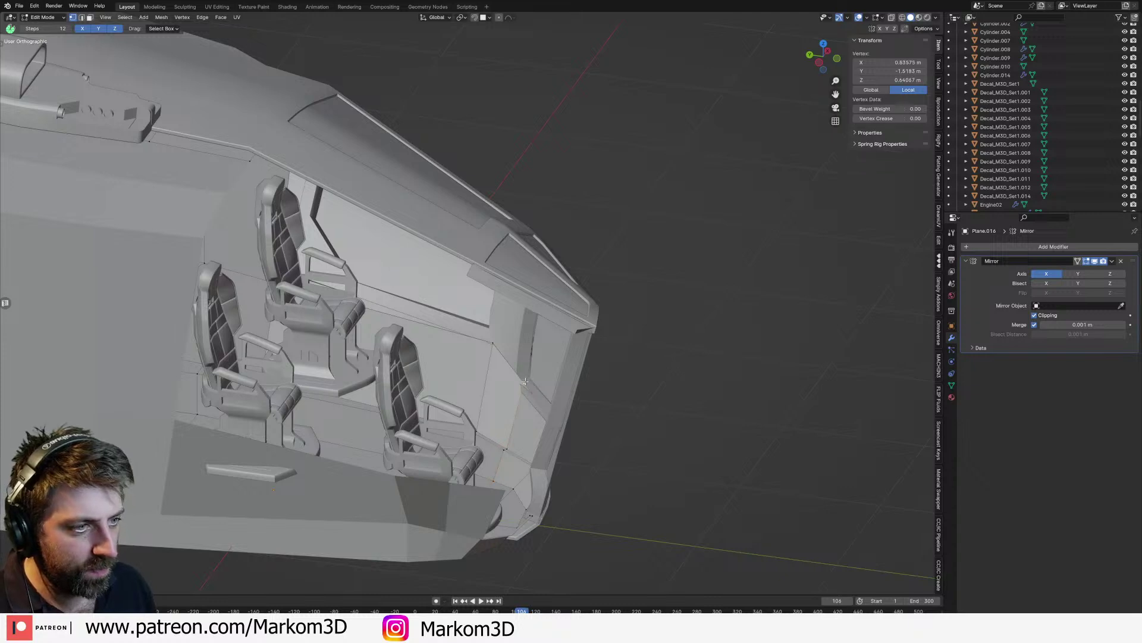
{"action": "left_click", "coordinate": [521, 415], "text": "alt"}
{"action": "key", "text": "g"}
{"action": "key", "text": "g"}
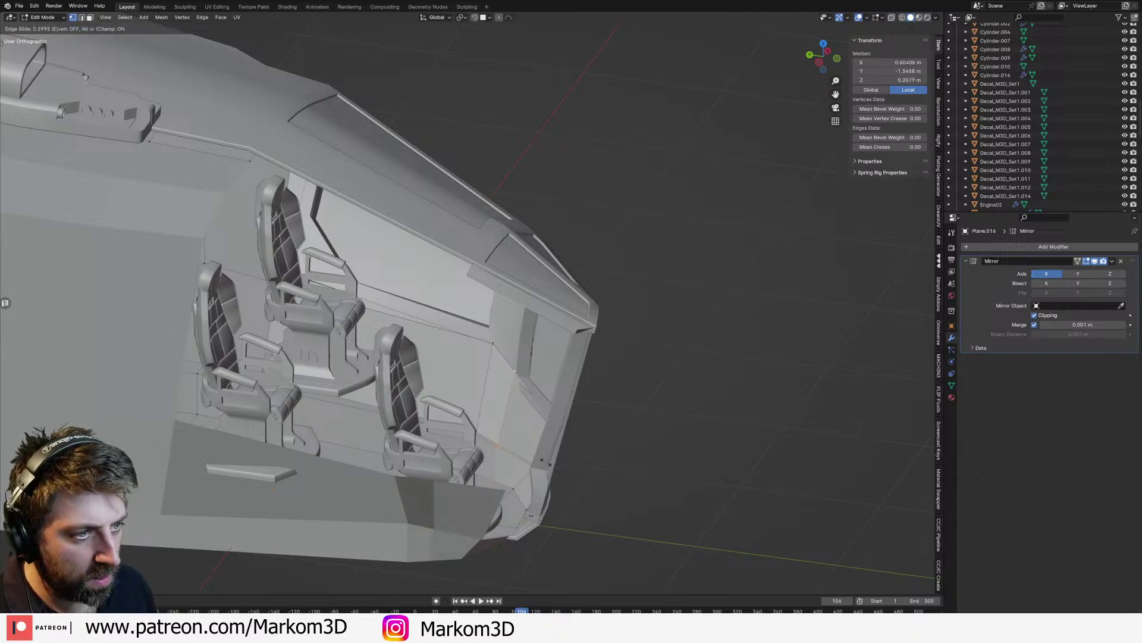
{"action": "left_click", "coordinate": [543, 461]}
Step: Vertex slide the upper nose corner vertex below the side window by a factor of about 0.16
{"action": "left_click", "coordinate": [518, 372]}
{"action": "key", "text": "g"}
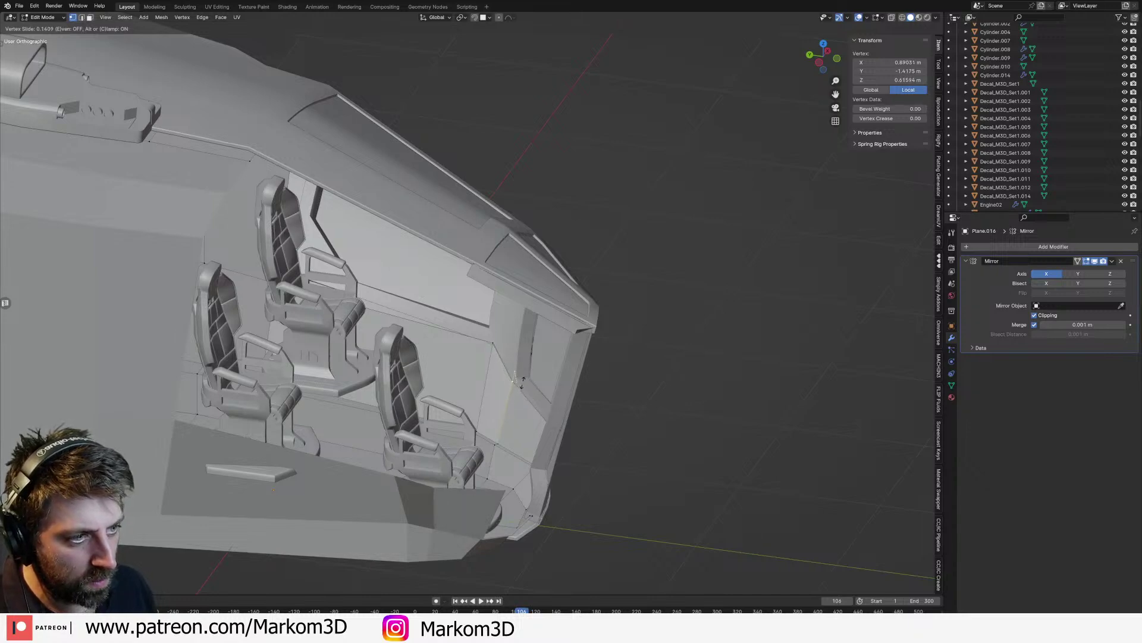
{"action": "left_click", "coordinate": [521, 383]}
{"action": "mouse_move", "coordinate": [521, 383]}
{"action": "middle_mouse_down"}
{"action": "mouse_move", "coordinate": [496, 415]}
{"action": "mouse_move", "coordinate": [516, 386]}
{"action": "middle_mouse_up"}
Step: Select the two lower corner vertices beside the front seat and move them about 0.056 m outward along the X axis
{"action": "left_click", "coordinate": [476, 447]}
{"action": "left_click", "coordinate": [487, 427], "text": "shift"}
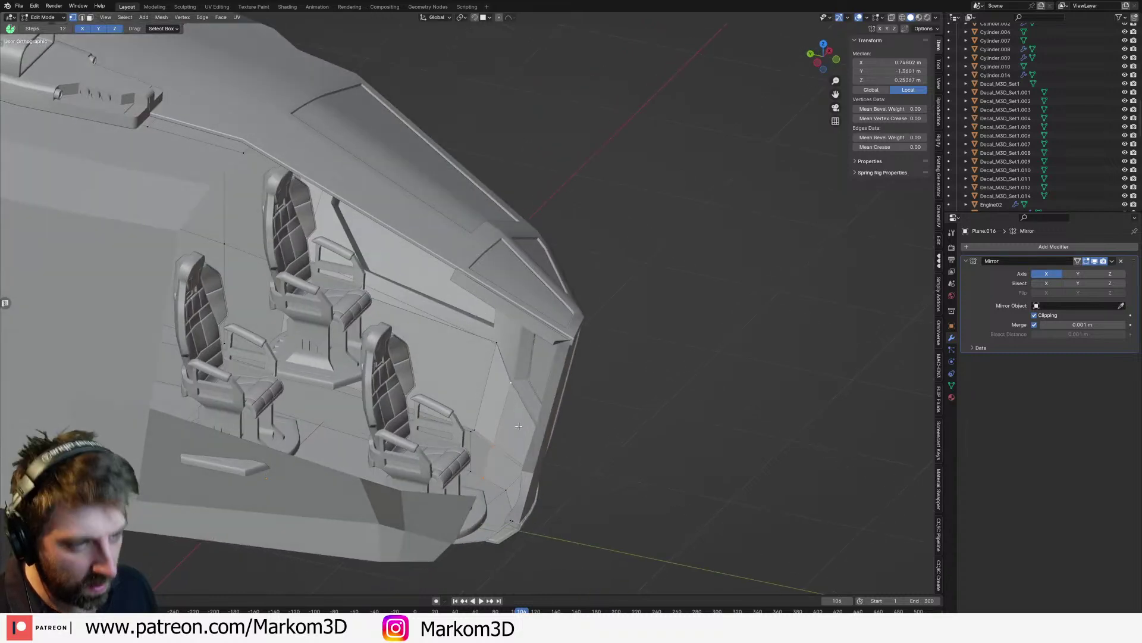
{"action": "key", "text": "g"}
{"action": "key", "text": "x"}
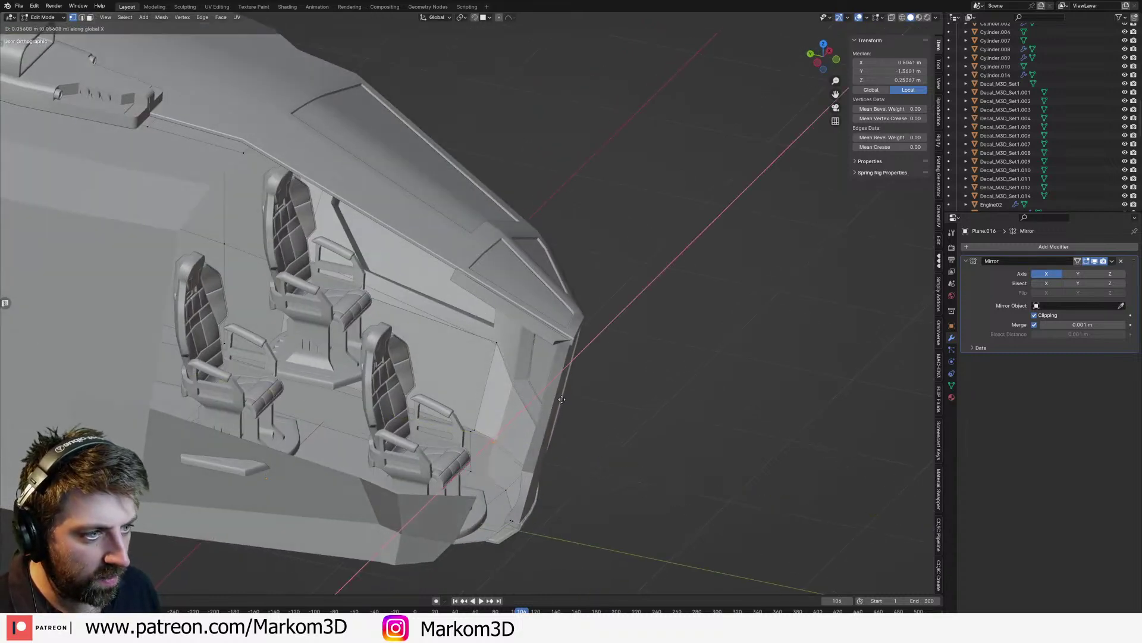
{"action": "left_click", "coordinate": [562, 400]}
Step: Move the upper corner vertex under the side window along the X axis and finish editing the shell
{"action": "middle_click_drag", "start_coordinate": [562, 399], "coordinate": [527, 386]}
{"action": "left_click", "coordinate": [503, 361]}
{"action": "key", "text": "g"}
{"action": "key", "text": "y"}
{"action": "key", "text": "x"}
{"action": "left_click", "coordinate": [513, 382]}
{"action": "scroll", "coordinate": [513, 382], "scroll_direction": "down", "scroll_amount": 6}
{"action": "key", "text": "Tab"}
{"action": "middle_click_drag", "start_coordinate": [411, 393], "coordinate": [444, 382]}
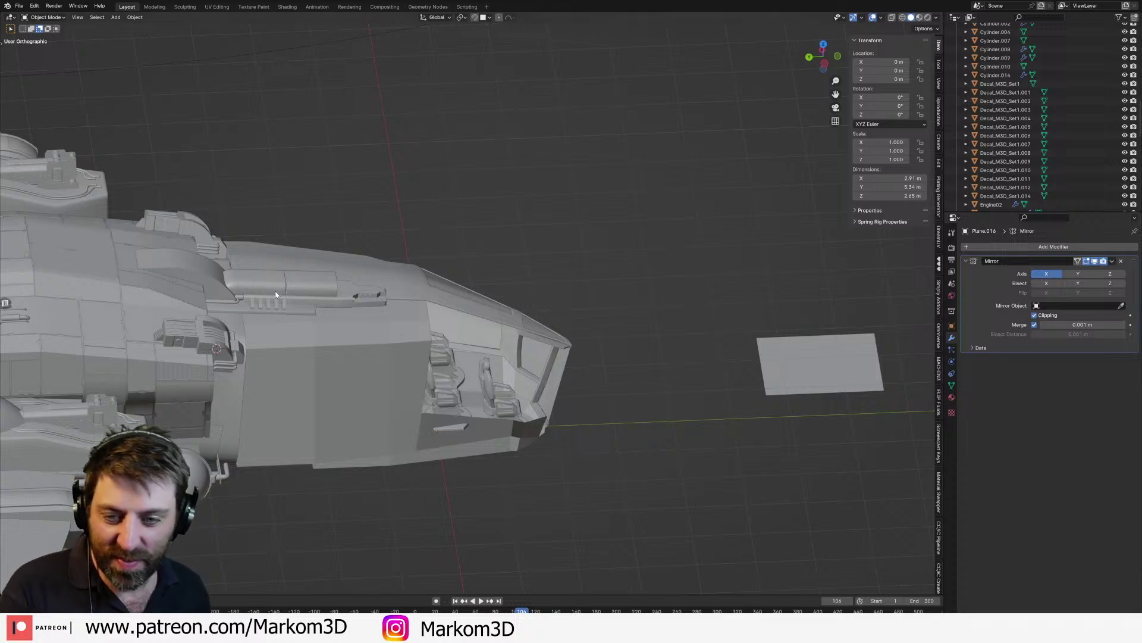
Step: Examine the cockpit interior around the seats and nose in wireframe and solid shading
{"action": "middle_click_drag", "start_coordinate": [569, 397], "coordinate": [471, 350]}
{"action": "scroll", "coordinate": [472, 350], "scroll_direction": "up", "scroll_amount": 3}
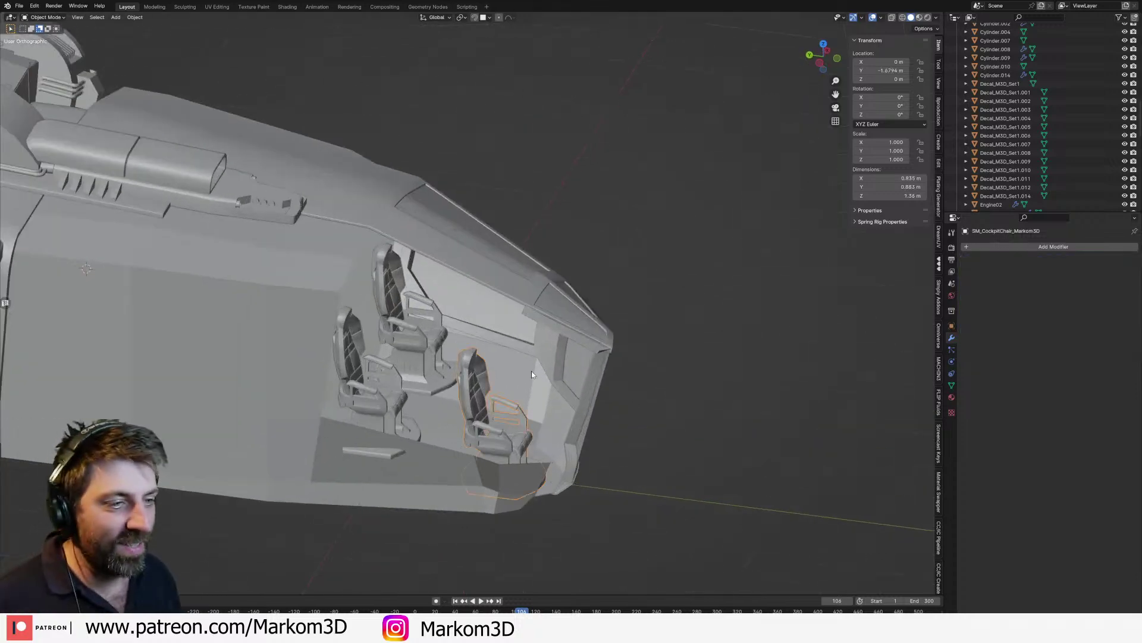
{"action": "key", "text": "Tab"}
{"action": "scroll", "coordinate": [487, 347], "scroll_direction": "up", "scroll_amount": 3}
{"action": "mouse_move", "coordinate": [448, 360]}
{"action": "middle_mouse_down"}
{"action": "mouse_move", "coordinate": [423, 341]}
{"action": "mouse_move", "coordinate": [426, 362]}
{"action": "mouse_move", "coordinate": [515, 358]}
{"action": "mouse_move", "coordinate": [468, 344]}
{"action": "mouse_move", "coordinate": [467, 333]}
{"action": "middle_mouse_up"}
{"action": "key", "text": "z"}
{"action": "left_click", "coordinate": [370, 343]}
{"action": "key", "text": "a"}
{"action": "scroll", "coordinate": [427, 362], "scroll_direction": "up", "scroll_amount": 2}
{"action": "key", "text": "z"}
{"action": "left_click", "coordinate": [486, 363]}
{"action": "scroll", "coordinate": [487, 362], "scroll_direction": "down", "scroll_amount": 3}
{"action": "key", "text": "Tab"}
Step: In wireframe top view, extrude the shell's side wall face beside the rear seat about 0.78 m outward along its normal
{"action": "middle_click_drag", "start_coordinate": [430, 296], "coordinate": [381, 312]}
{"action": "scroll", "coordinate": [449, 333], "scroll_direction": "up", "scroll_amount": 3}
{"action": "key", "text": "Tab"}
{"action": "key", "text": "3"}
{"action": "left_click", "coordinate": [381, 312]}
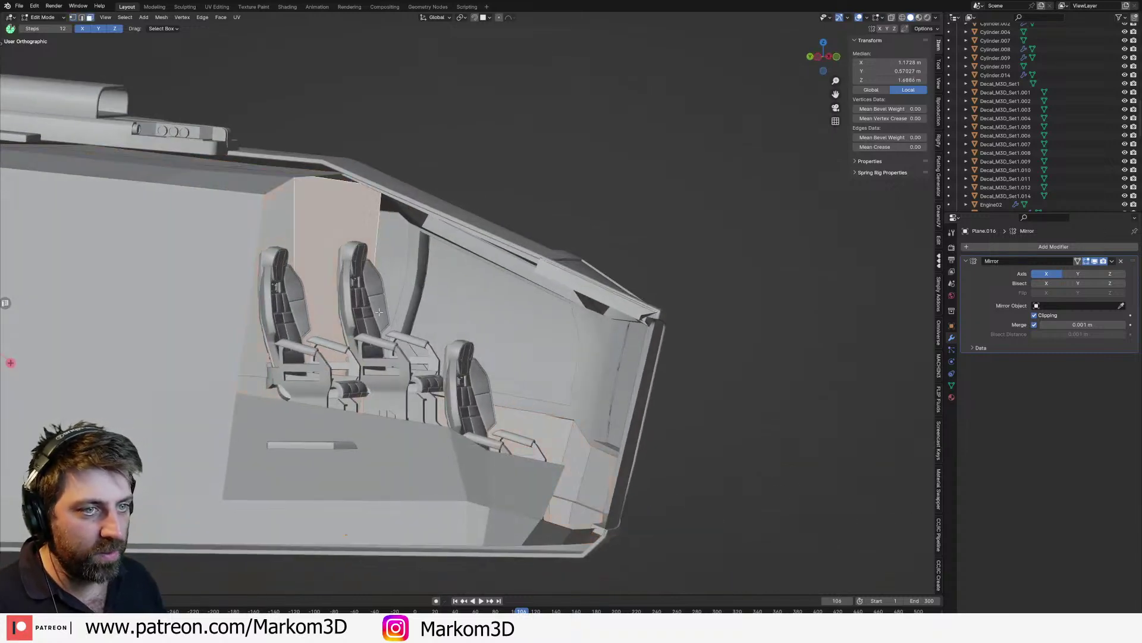
{"action": "key", "text": "x"}
{"action": "mouse_move", "coordinate": [506, 315]}
{"action": "middle_mouse_down"}
{"action": "mouse_move", "coordinate": [445, 304]}
{"action": "mouse_move", "coordinate": [462, 356]}
{"action": "mouse_move", "coordinate": [548, 331]}
{"action": "mouse_move", "coordinate": [565, 285]}
{"action": "middle_mouse_up"}
{"action": "key", "text": "KP_7"}
{"action": "key", "text": "z"}
{"action": "left_click", "coordinate": [380, 307]}
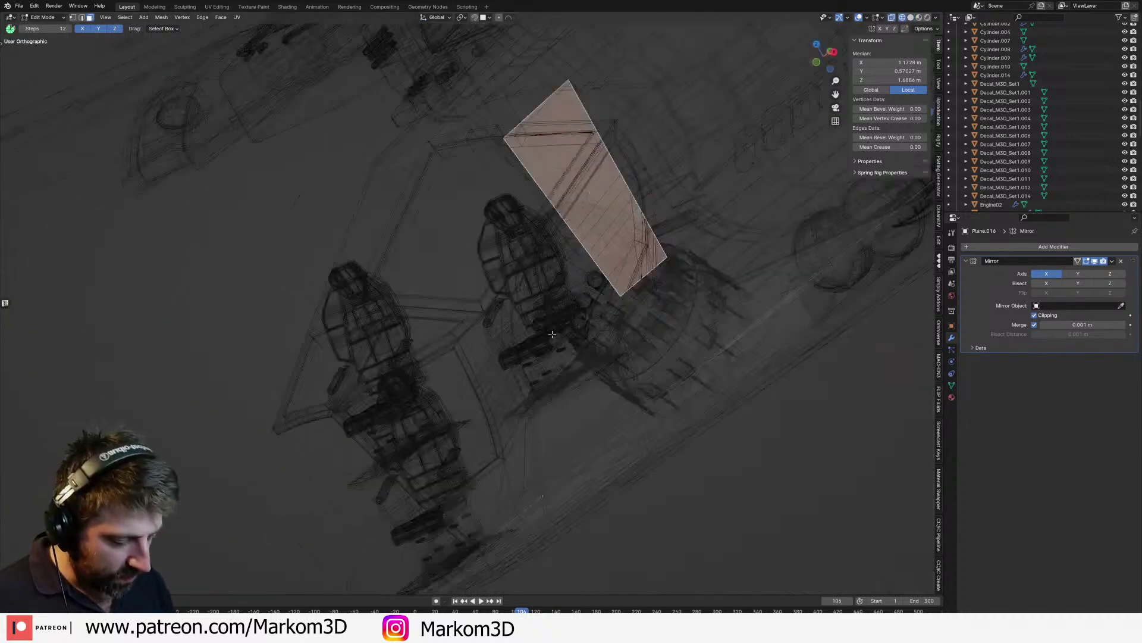
{"action": "key", "text": "KP_7"}
{"action": "middle_click_drag", "start_coordinate": [556, 194], "coordinate": [507, 357], "text": "shift"}
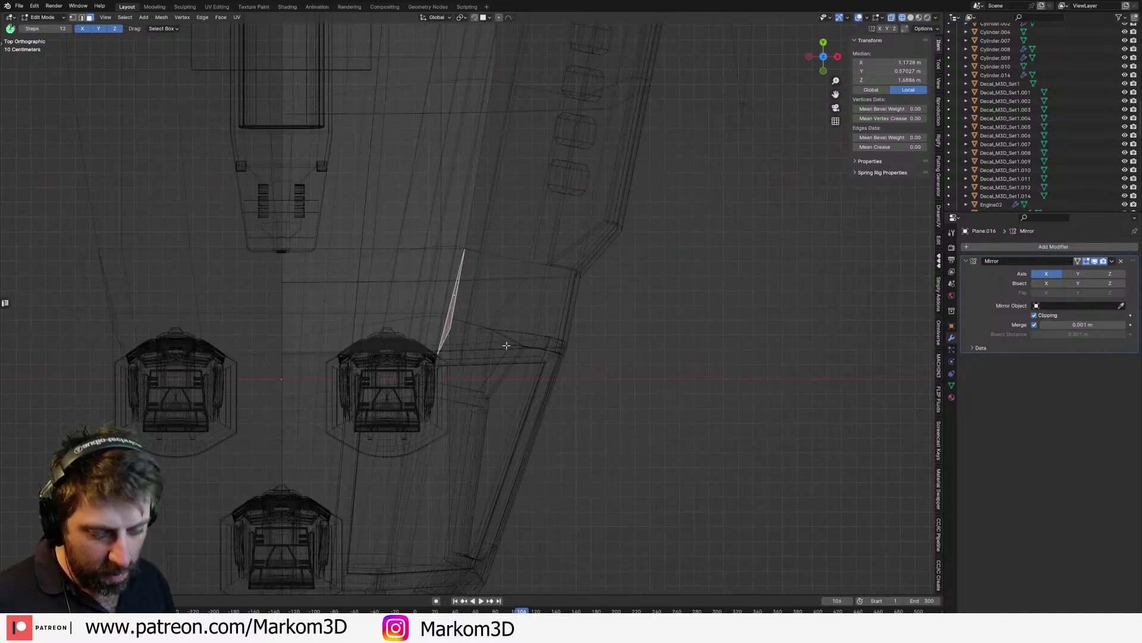
{"action": "key", "text": "g"}
{"action": "key", "text": "z"}
{"action": "key", "text": "z"}
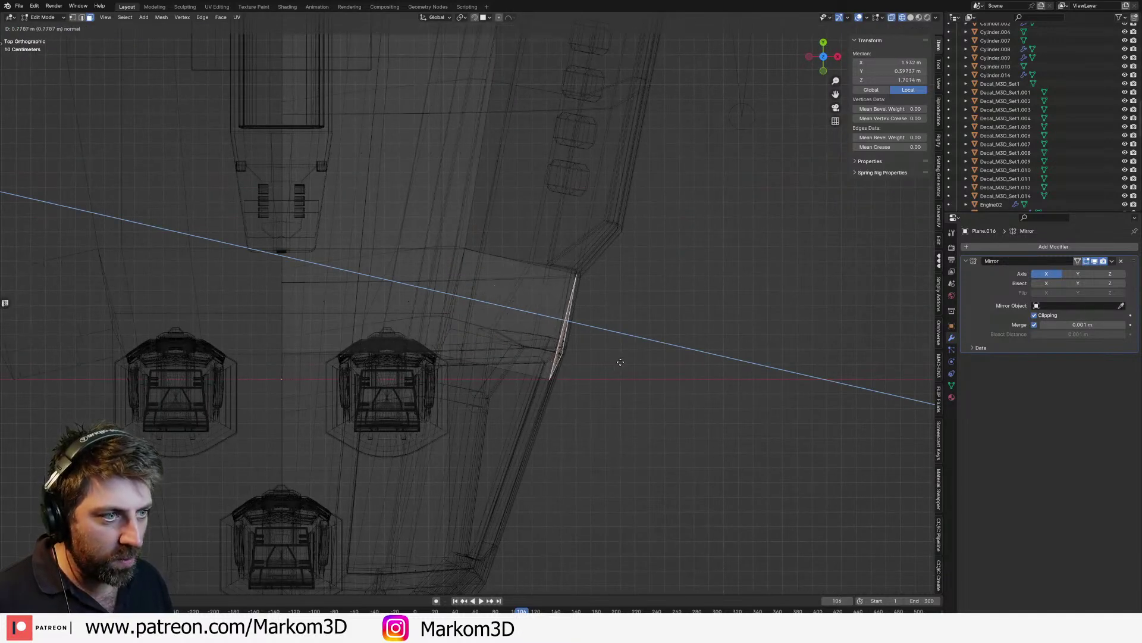
{"action": "left_click", "coordinate": [620, 361]}
Step: In solid shading, edge slide the extruded outer face's top edge downward by a factor of about 0.2
{"action": "key", "text": "z"}
{"action": "left_click", "coordinate": [672, 361]}
{"action": "middle_click_drag", "start_coordinate": [672, 361], "coordinate": [567, 281]}
{"action": "middle_click_drag", "start_coordinate": [505, 354], "coordinate": [586, 313]}
{"action": "key", "text": "1"}
{"action": "left_click", "coordinate": [539, 182]}
{"action": "left_click", "coordinate": [582, 176], "text": "shift"}
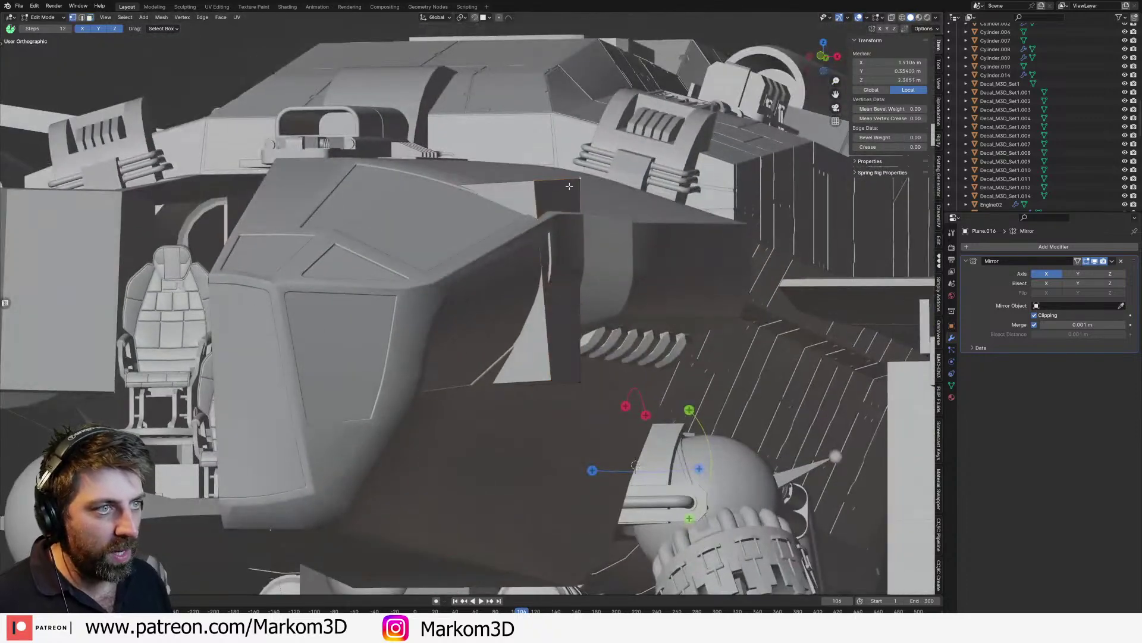
{"action": "key", "text": "g"}
{"action": "key", "text": "g"}
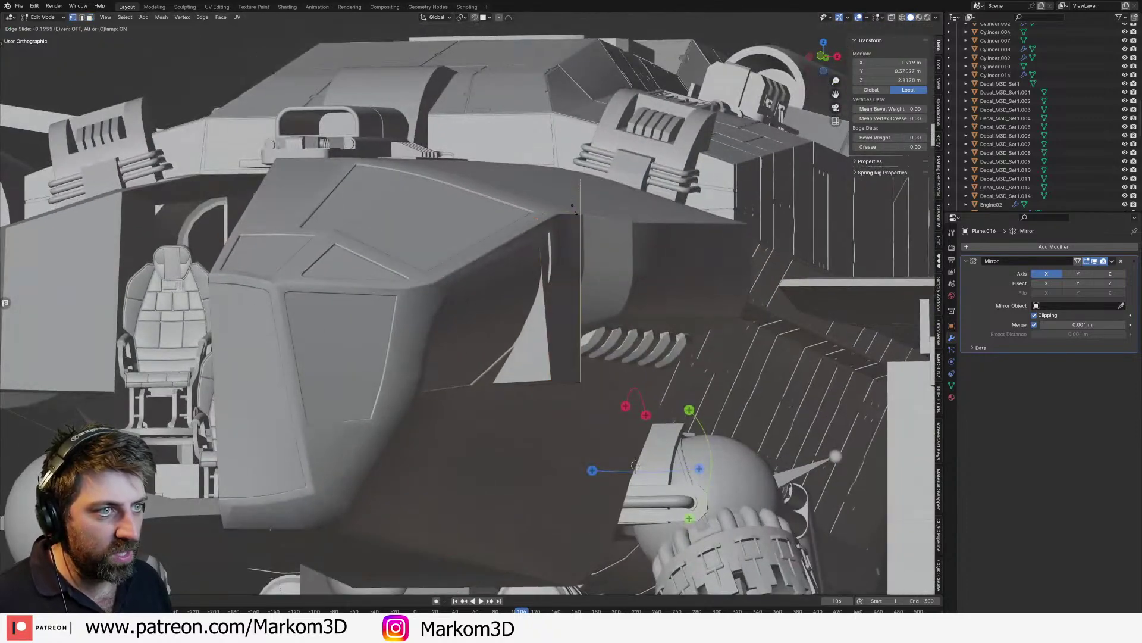
{"action": "left_click", "coordinate": [572, 207]}
Step: Edge slide the outer face's bottom edge inward along the recess floor
{"action": "middle_click_drag", "start_coordinate": [573, 207], "coordinate": [624, 355]}
{"action": "key", "text": "g"}
{"action": "key", "text": "g"}
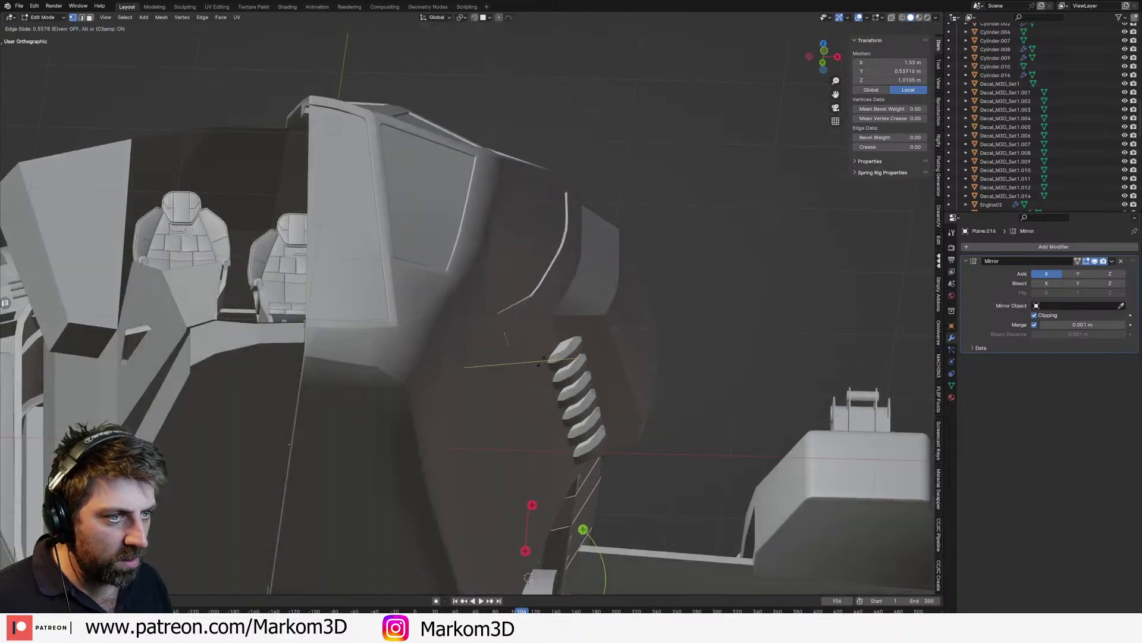
{"action": "left_click", "coordinate": [532, 355]}
{"action": "middle_click_drag", "start_coordinate": [532, 355], "coordinate": [682, 429]}
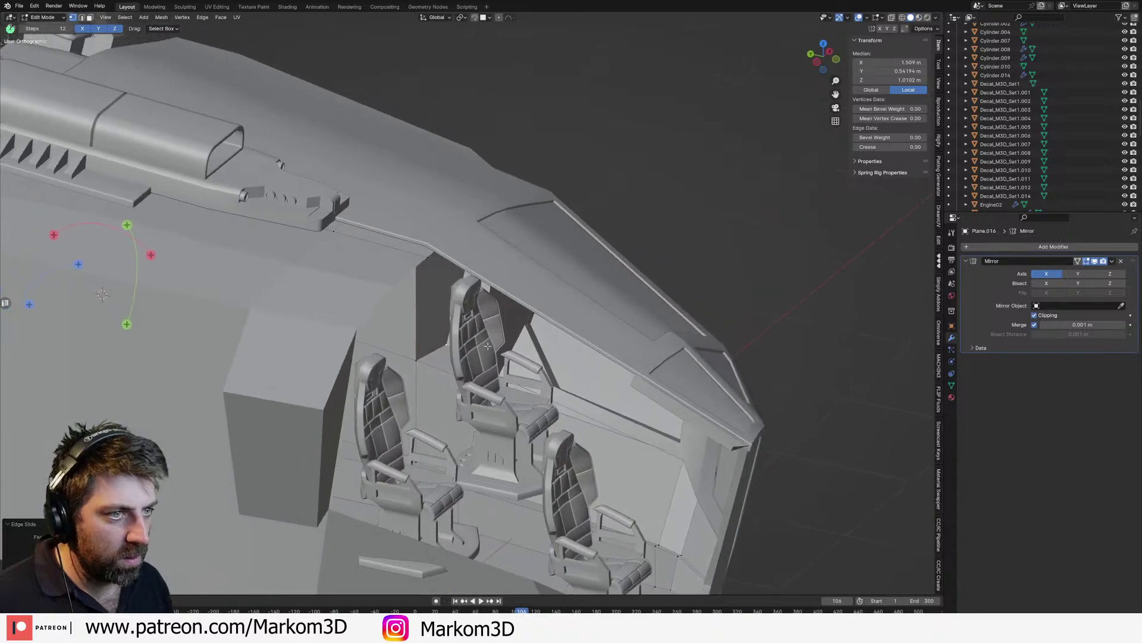
Step: Delete the recess's side face towards the nose, opening it to the side window area
{"action": "scroll", "coordinate": [503, 302], "scroll_direction": "up", "scroll_amount": 2}
{"action": "middle_click_drag", "start_coordinate": [502, 302], "coordinate": [494, 336]}
{"action": "key", "text": "alt+a"}
{"action": "left_click", "coordinate": [472, 291]}
{"action": "key", "text": "x"}
{"action": "left_click", "coordinate": [462, 327]}
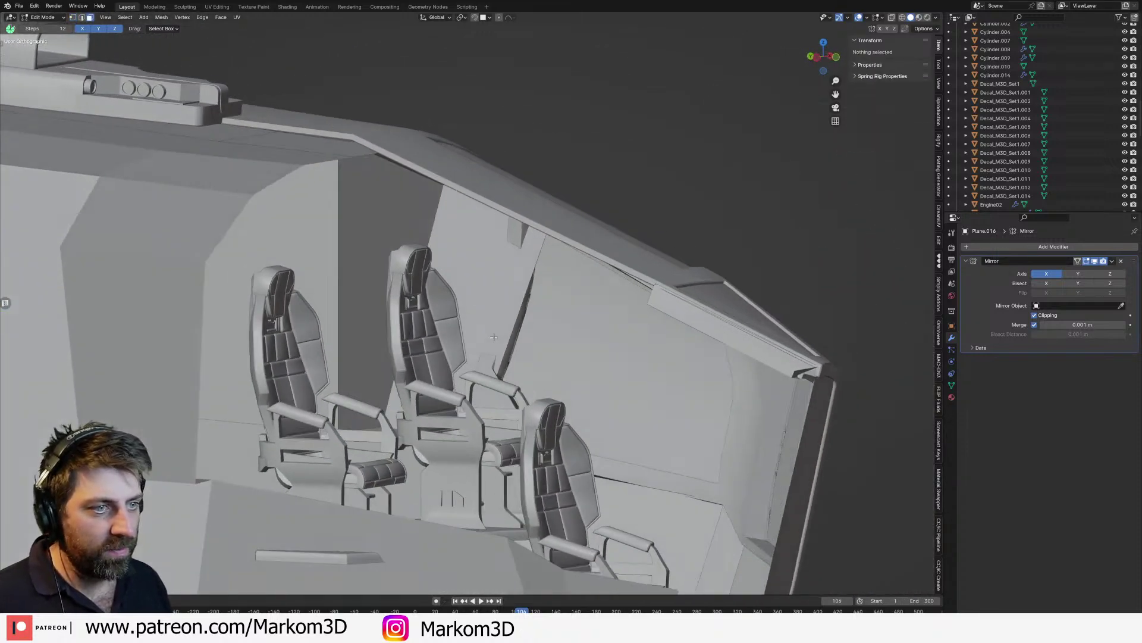
Step: Add two evenly spaced horizontal loop cuts across the recess walls
{"action": "key", "text": "ctrl+r"}
{"action": "scroll", "coordinate": [517, 315], "scroll_direction": "up", "scroll_amount": 1}
{"action": "left_click", "coordinate": [516, 314]}
{"action": "right_click", "coordinate": [516, 315]}
Step: In wireframe front view, move the recess's lower loop edge outward towards the hull, to about X 1.87 m and Z 1.53 m
{"action": "middle_click_drag", "start_coordinate": [553, 311], "coordinate": [516, 307]}
{"action": "left_click", "coordinate": [514, 291]}
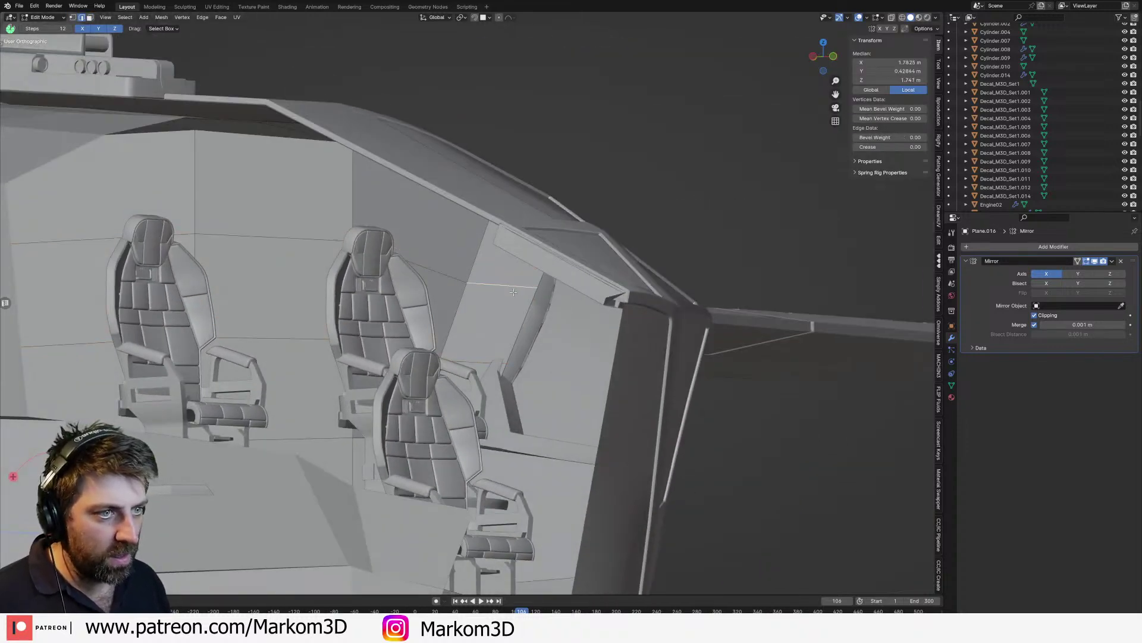
{"action": "key", "text": "KP_1"}
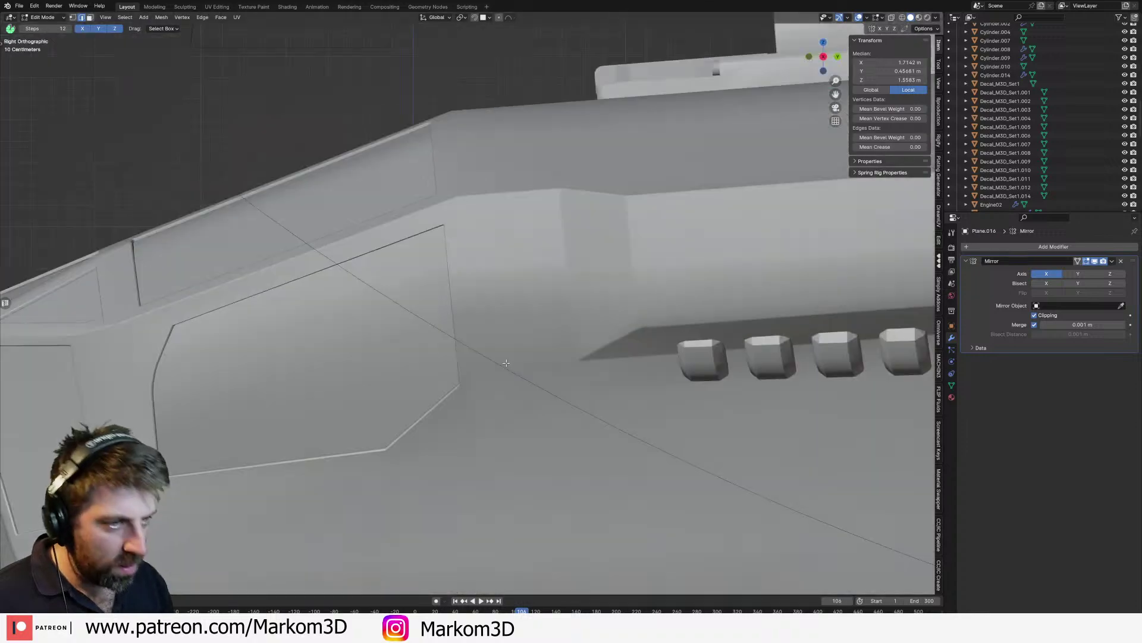
{"action": "key", "text": "alt+z"}
{"action": "key", "text": "g"}
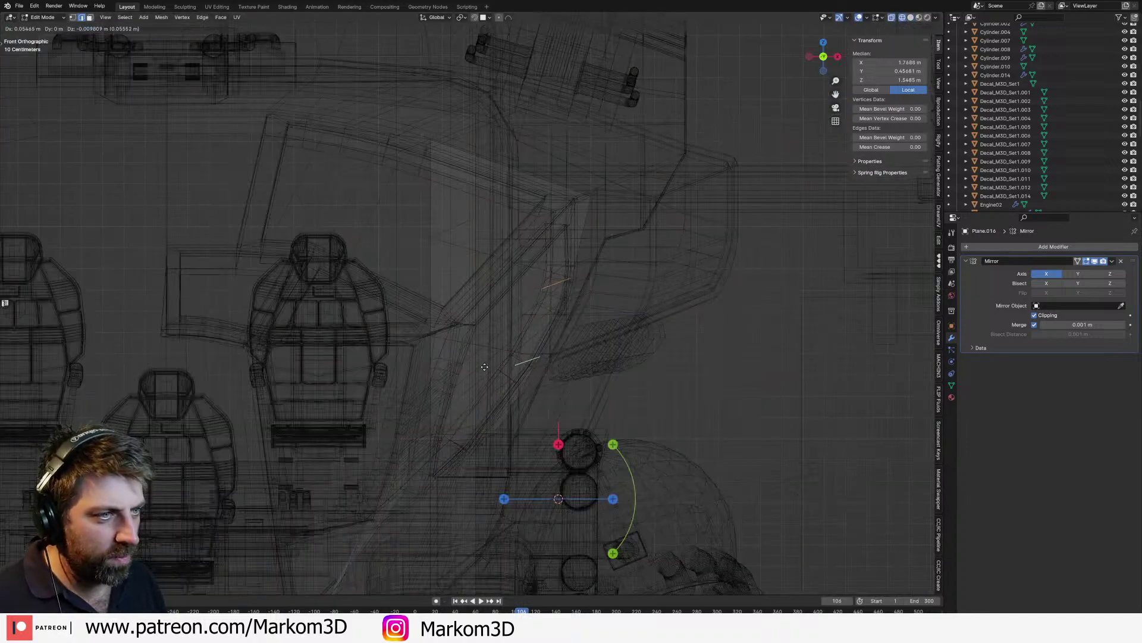
{"action": "left_click", "coordinate": [504, 369]}
{"action": "key", "text": "z"}
{"action": "left_click", "coordinate": [544, 369]}
Step: Move the same loop edge about 0.08 m back inward along the X axis, to about 1.79 m
{"action": "mouse_move", "coordinate": [545, 369]}
{"action": "middle_mouse_down"}
{"action": "mouse_move", "coordinate": [624, 364]}
{"action": "mouse_move", "coordinate": [609, 370]}
{"action": "middle_mouse_up"}
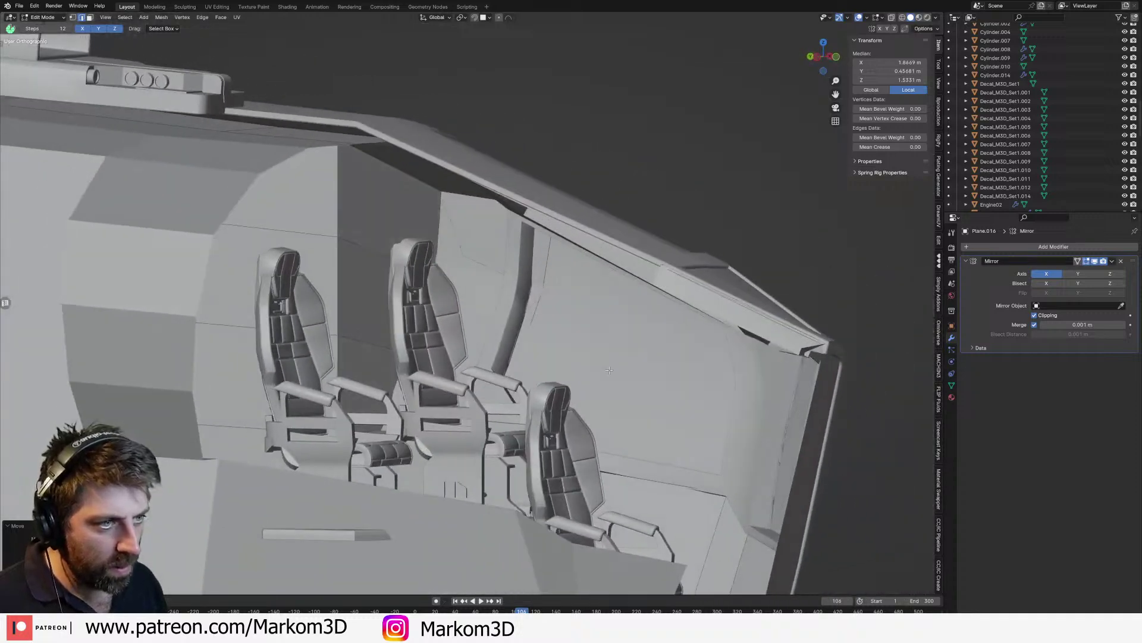
{"action": "key", "text": "g"}
{"action": "key", "text": "x"}
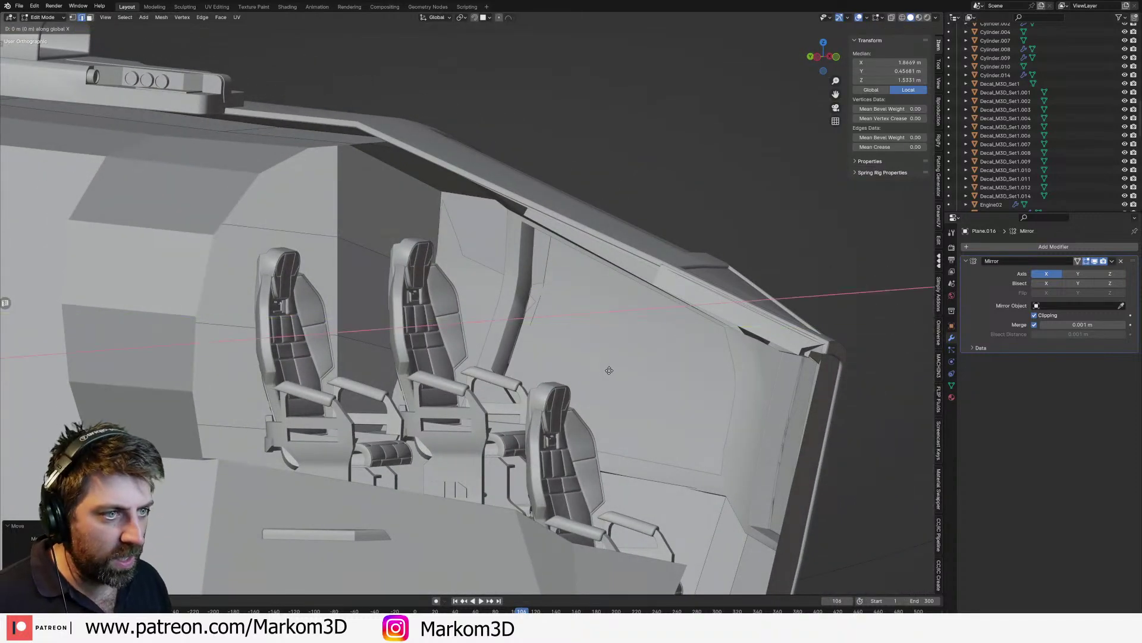
{"action": "left_click", "coordinate": [602, 369]}
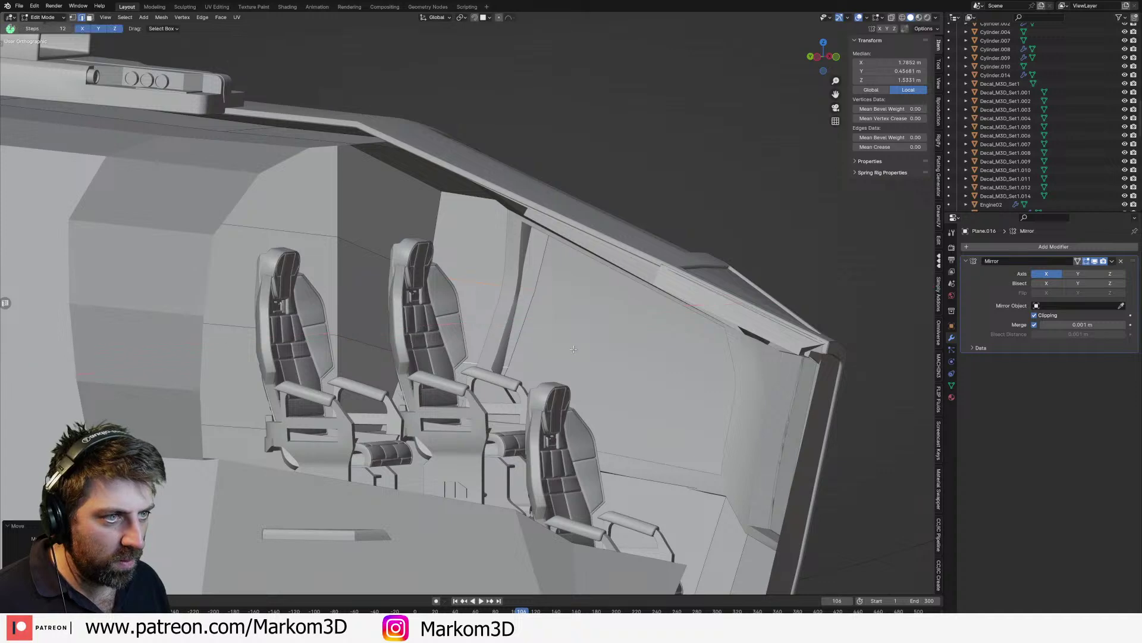
Step: Vertex slide the recess's top front vertex along its upper edge beside the window pillar
{"action": "middle_click_drag", "start_coordinate": [602, 369], "coordinate": [552, 361]}
{"action": "key", "text": "1"}
{"action": "left_click", "coordinate": [556, 222]}
{"action": "key", "text": "shift+v"}
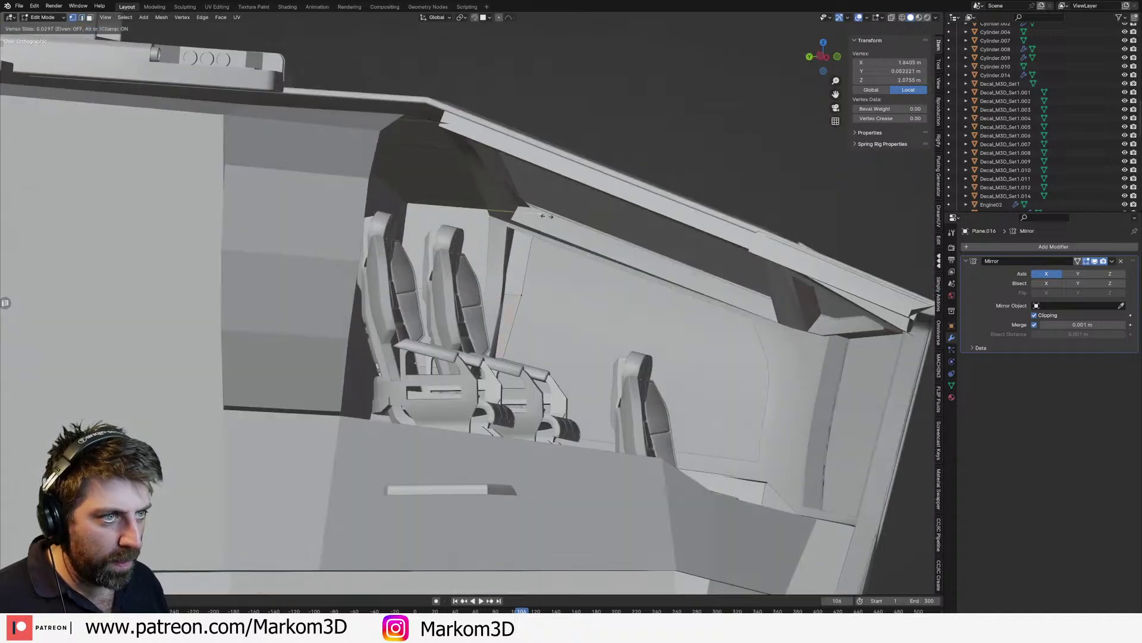
{"action": "left_click", "coordinate": [527, 212]}
Step: Slide the next vertex down the recess's front edge along its loop edge to line up with the window pillar
{"action": "middle_click_drag", "start_coordinate": [558, 297], "coordinate": [520, 202], "text": "shift"}
{"action": "left_click", "coordinate": [583, 268]}
{"action": "key", "text": "shift+v"}
{"action": "left_click", "coordinate": [567, 266]}
{"action": "key", "text": "g"}
{"action": "key", "text": "g"}
{"action": "left_click", "coordinate": [552, 237]}
Step: Select the recess's upper front edge segment beside the window pillar, checking it in wireframe shading
{"action": "key", "text": "alt+a"}
{"action": "left_click", "coordinate": [545, 219]}
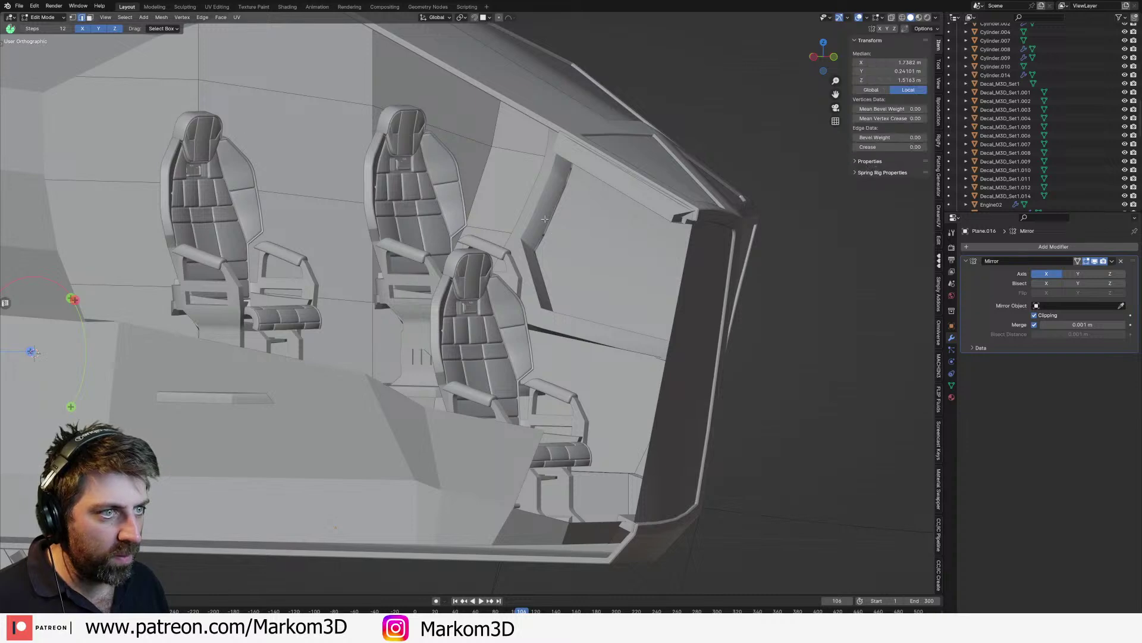
{"action": "key", "text": "z"}
{"action": "left_click", "coordinate": [495, 216]}
{"action": "left_click", "coordinate": [538, 229]}
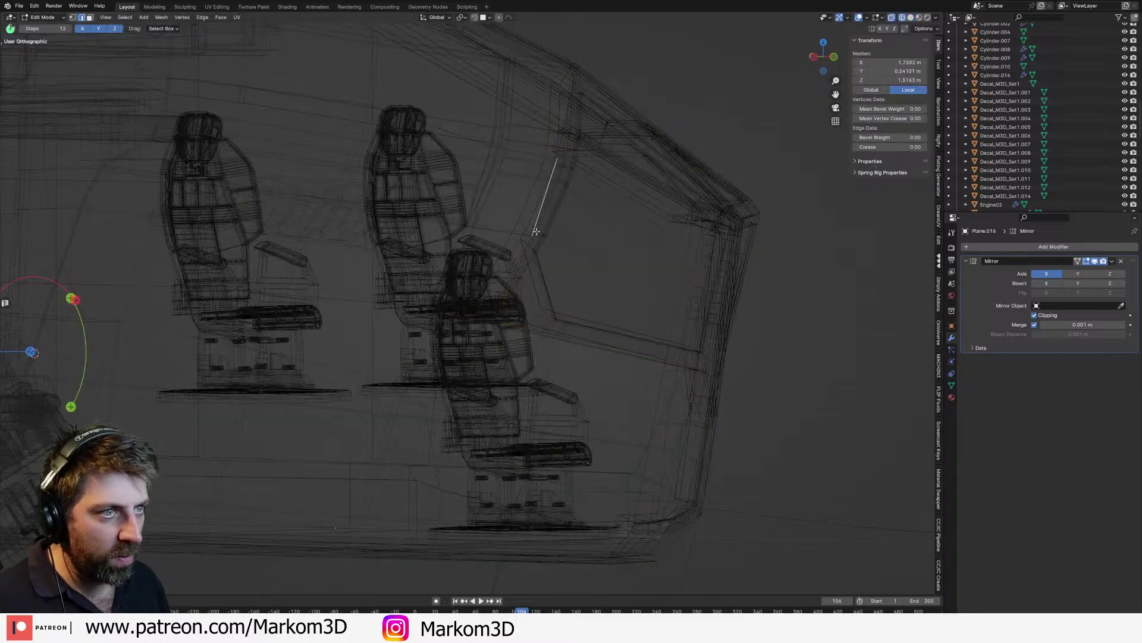
{"action": "key", "text": "z"}
{"action": "left_click", "coordinate": [598, 238]}
{"action": "scroll", "coordinate": [593, 256], "scroll_direction": "up", "scroll_amount": 1}
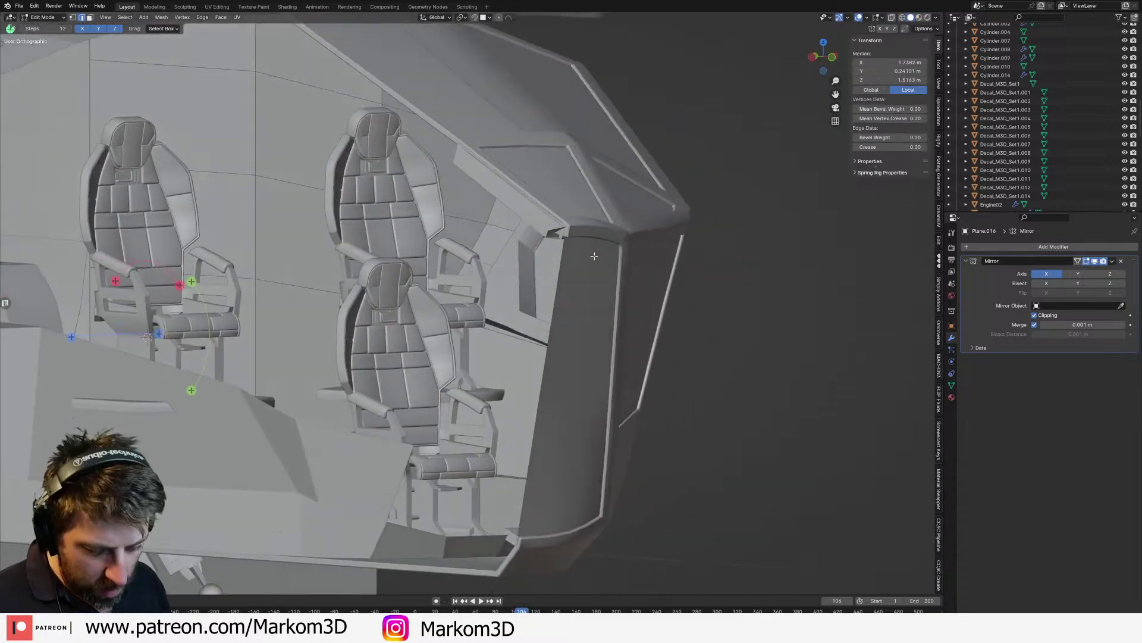
Step: Try to move the selected front edge segment about 0.13 m back along the Y axis
{"action": "key", "text": "g"}
{"action": "key", "text": "y"}
{"action": "left_click", "coordinate": [432, 225]}
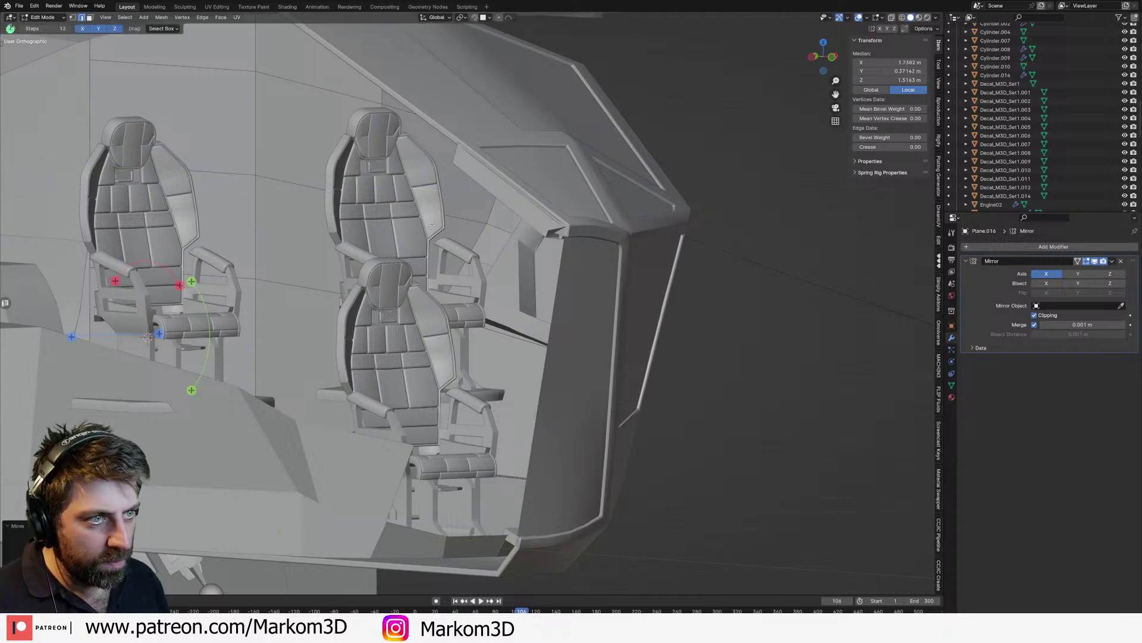
Step: Move the recess's front edge segment inward along the X axis and finish editing the shell
{"action": "mouse_move", "coordinate": [432, 226]}
{"action": "middle_mouse_down"}
{"action": "mouse_move", "coordinate": [522, 224]}
{"action": "mouse_move", "coordinate": [452, 225]}
{"action": "middle_mouse_up"}
{"action": "key", "text": "g"}
{"action": "key", "text": "x"}
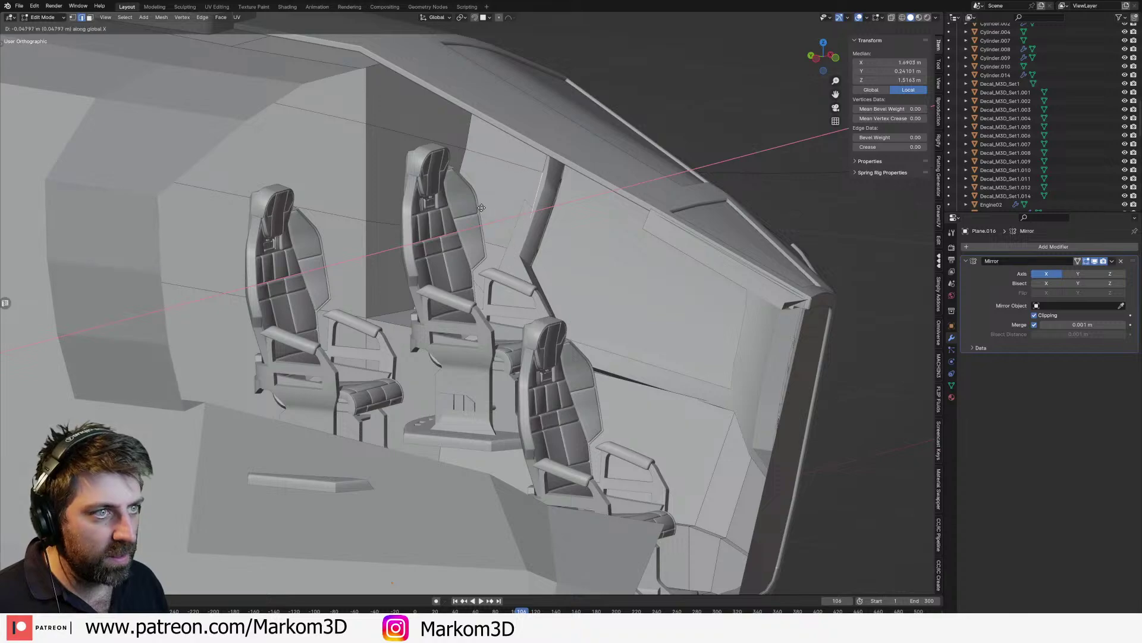
{"action": "left_click", "coordinate": [513, 201]}
{"action": "scroll", "coordinate": [512, 202], "scroll_direction": "down", "scroll_amount": 6}
{"action": "middle_click_drag", "start_coordinate": [523, 205], "coordinate": [541, 191]}
{"action": "key", "text": "Tab"}
Step: Select the interior shell and turn off its Mirror modifier's viewport display
{"action": "middle_click_drag", "start_coordinate": [696, 290], "coordinate": [464, 323]}
{"action": "left_click", "coordinate": [470, 388]}
{"action": "scroll", "coordinate": [358, 251], "scroll_direction": "down", "scroll_amount": 4}
{"action": "scroll", "coordinate": [420, 294], "scroll_direction": "up", "scroll_amount": 4}
{"action": "left_click", "coordinate": [464, 323]}
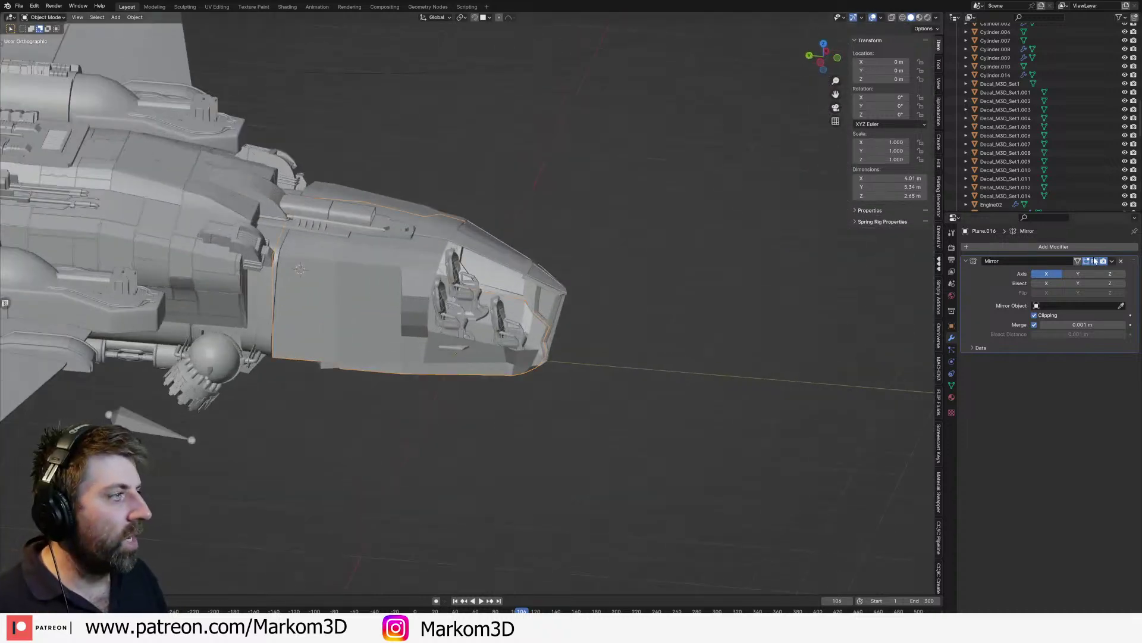
{"action": "left_click", "coordinate": [1095, 261]}
Step: Select the mirrored pair of rear cockpit chairs and turn off their Mirror modifier's viewport display
{"action": "middle_click_drag", "start_coordinate": [625, 357], "coordinate": [569, 380]}
{"action": "scroll", "coordinate": [393, 333], "scroll_direction": "up", "scroll_amount": 4}
{"action": "middle_click_drag", "start_coordinate": [380, 460], "coordinate": [437, 397]}
{"action": "left_click", "coordinate": [545, 412]}
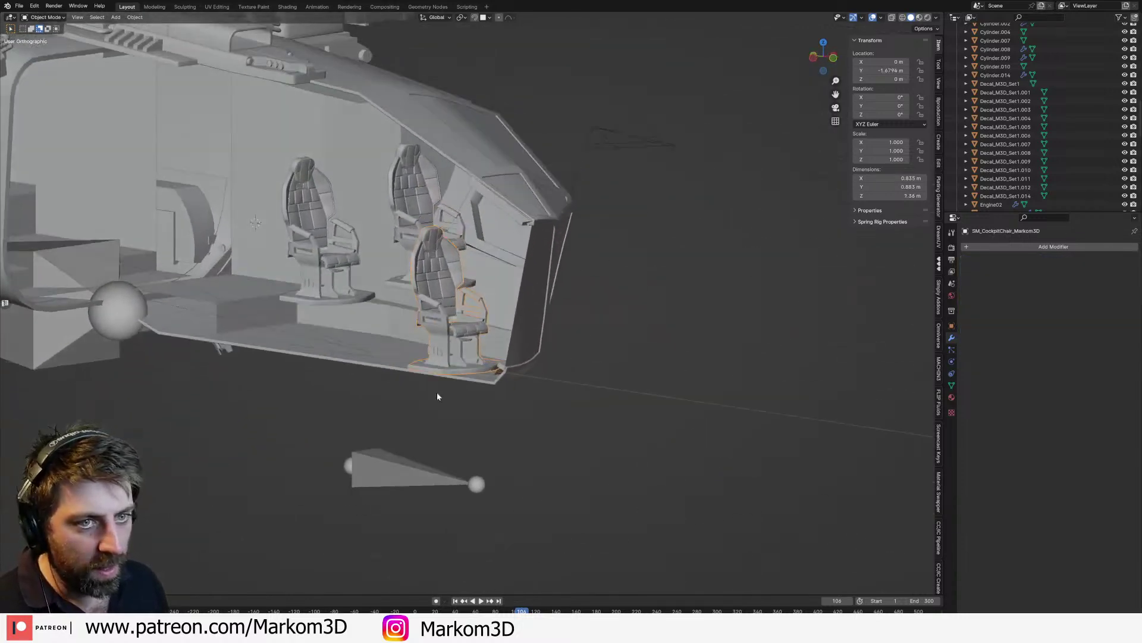
{"action": "left_click", "coordinate": [249, 313]}
{"action": "middle_click_drag", "start_coordinate": [249, 313], "coordinate": [278, 331]}
{"action": "left_click", "coordinate": [373, 341]}
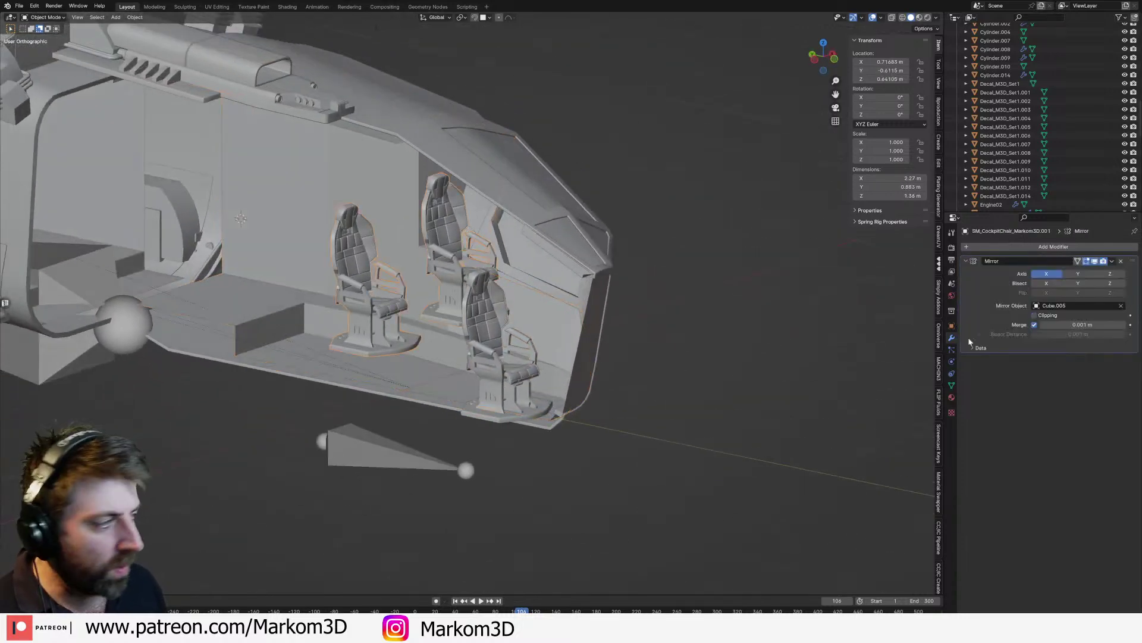
{"action": "left_click", "coordinate": [1094, 261]}
{"action": "middle_click_drag", "start_coordinate": [494, 410], "coordinate": [493, 379]}
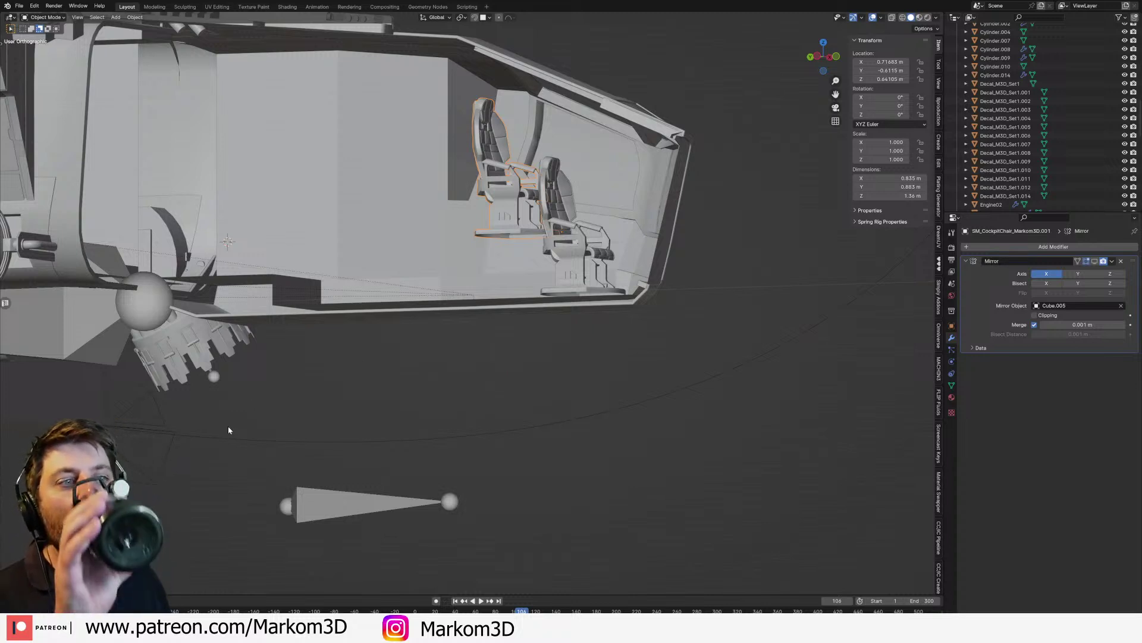
Step: Fill a face between the short recess edge and the long wall edge beside the rear cockpit chair on the interior shell
{"action": "scroll", "coordinate": [227, 430], "scroll_direction": "down", "scroll_amount": 3}
{"action": "middle_click_drag", "start_coordinate": [232, 429], "coordinate": [510, 331]}
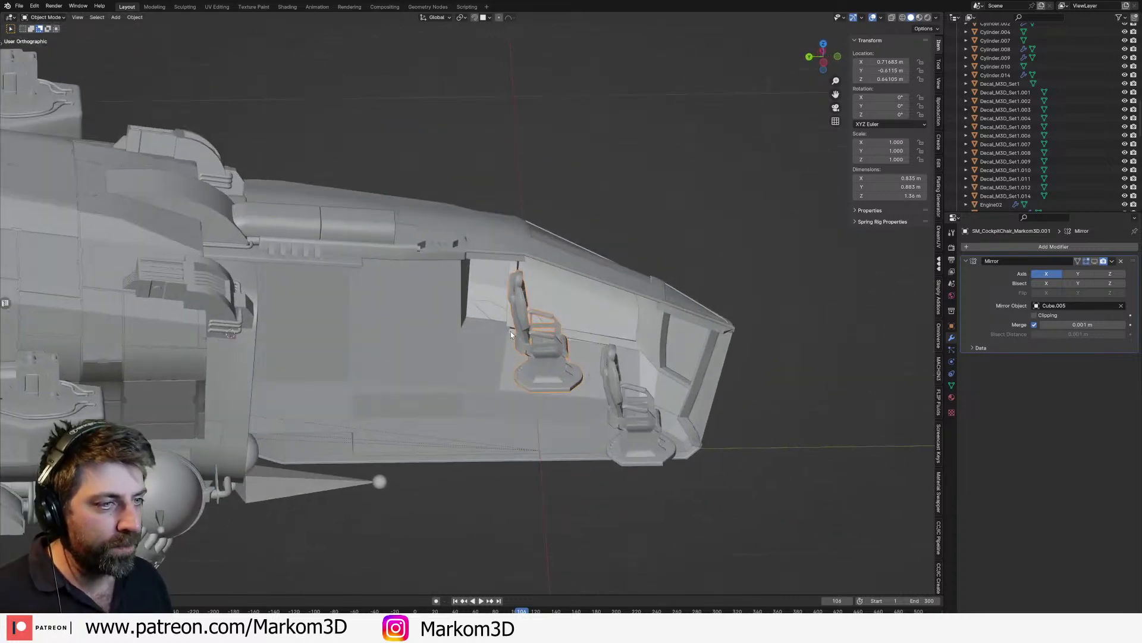
{"action": "scroll", "coordinate": [510, 331], "scroll_direction": "up", "scroll_amount": 4}
{"action": "left_click", "coordinate": [512, 333]}
{"action": "key", "text": "Tab"}
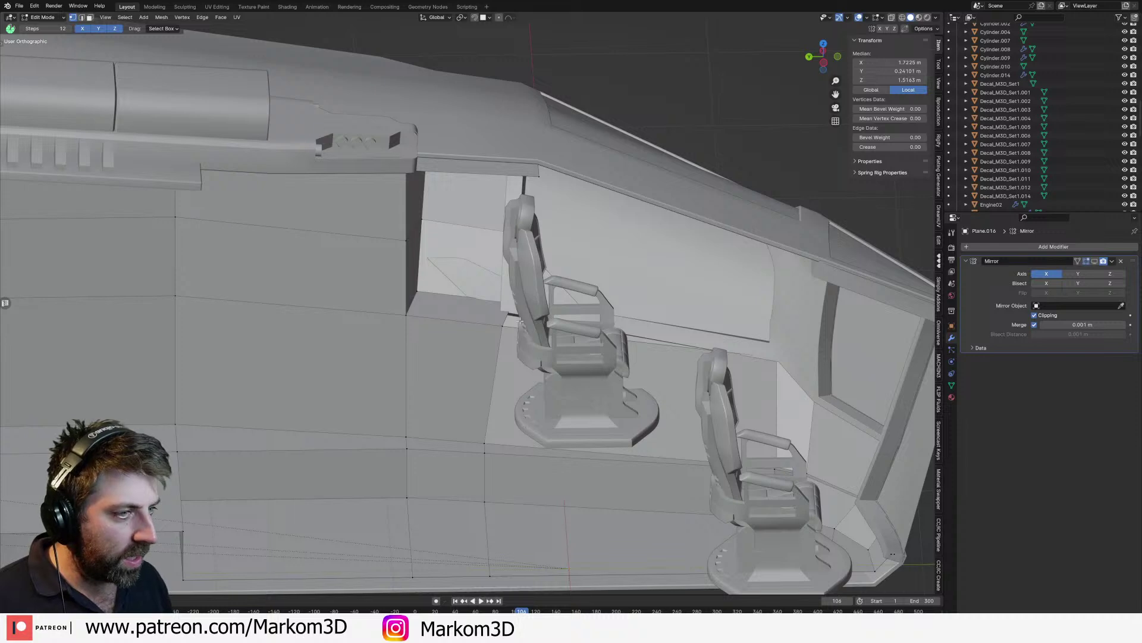
{"action": "key", "text": "2"}
{"action": "left_click", "coordinate": [503, 323]}
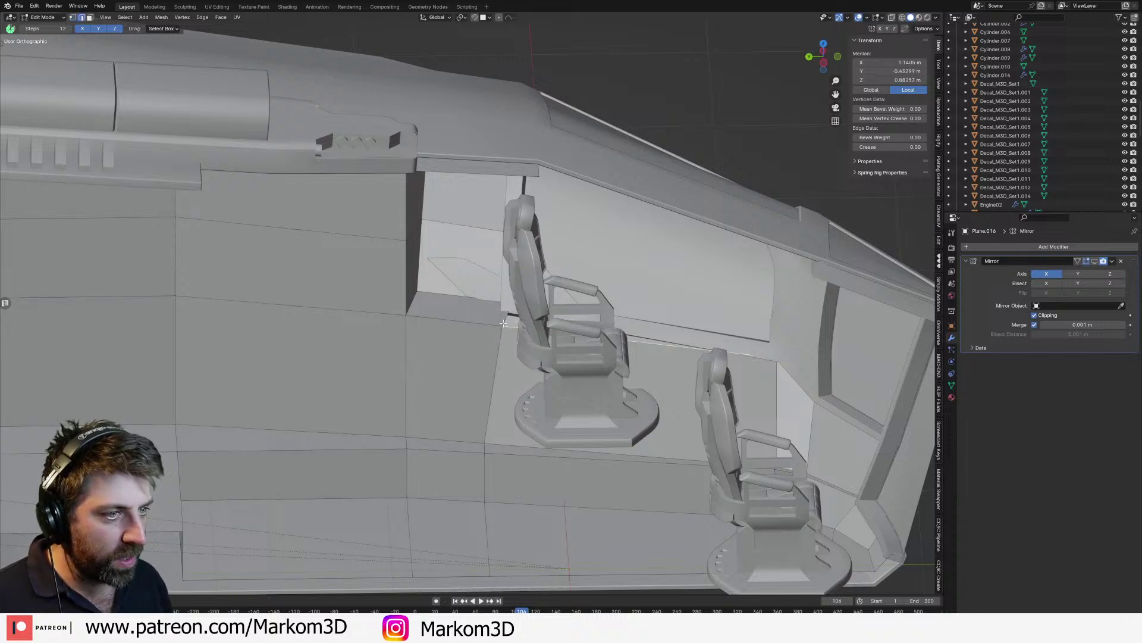
{"action": "left_click", "coordinate": [530, 341], "text": "shift"}
{"action": "key", "text": "f"}
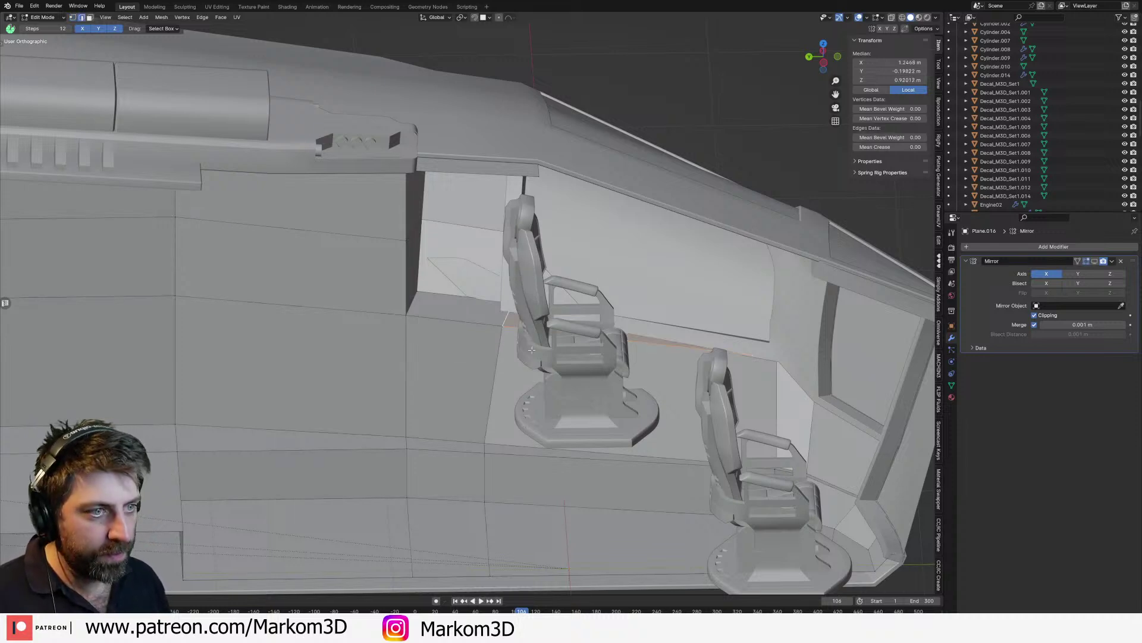
Step: Switch the interior shell's editing to vertex selection and select the side recess's lower front corner vertex
{"action": "scroll", "coordinate": [531, 350], "scroll_direction": "down", "scroll_amount": 1}
{"action": "key", "text": "Tab"}
{"action": "middle_click_drag", "start_coordinate": [583, 356], "coordinate": [500, 337]}
{"action": "middle_click_drag", "start_coordinate": [500, 337], "coordinate": [536, 289], "text": "shift"}
{"action": "key", "text": "Tab"}
{"action": "scroll", "coordinate": [595, 294], "scroll_direction": "up", "scroll_amount": 3}
{"action": "key", "text": "1"}
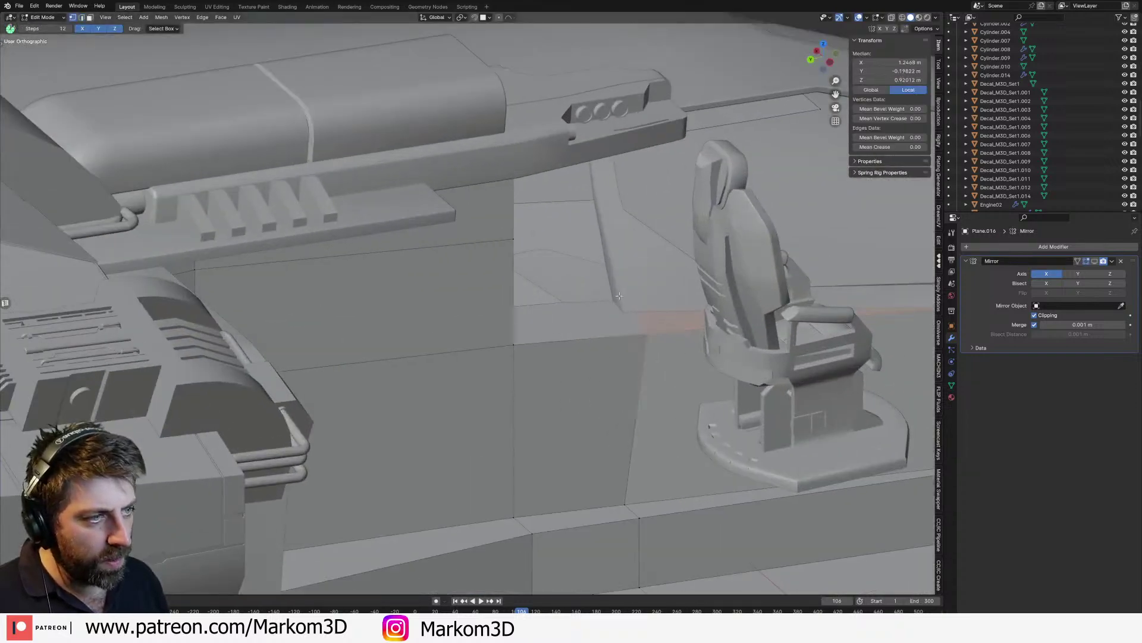
{"action": "left_click", "coordinate": [624, 318]}
{"action": "key", "text": "g"}
{"action": "right_click", "coordinate": [624, 318]}
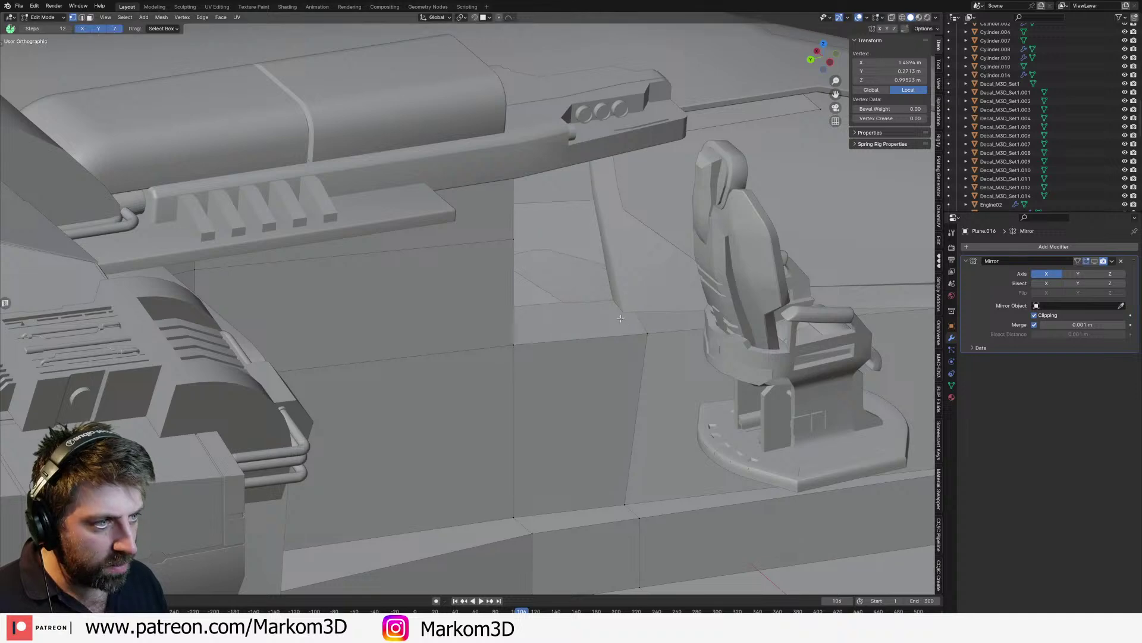
Step: Slide the side recess's lower front corner vertex along its edge toward the wall below
{"action": "middle_click_drag", "start_coordinate": [625, 318], "coordinate": [562, 298]}
{"action": "middle_click_drag", "start_coordinate": [562, 298], "coordinate": [391, 309], "text": "shift"}
{"action": "left_click", "coordinate": [382, 305]}
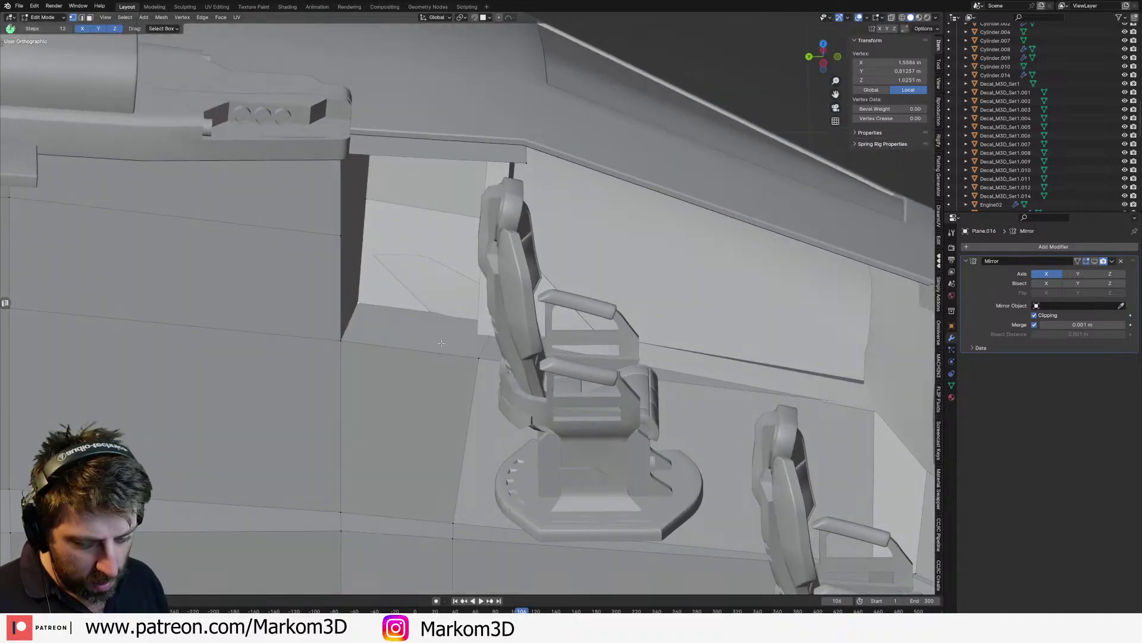
{"action": "key", "text": "shift+v"}
{"action": "left_click", "coordinate": [442, 347]}
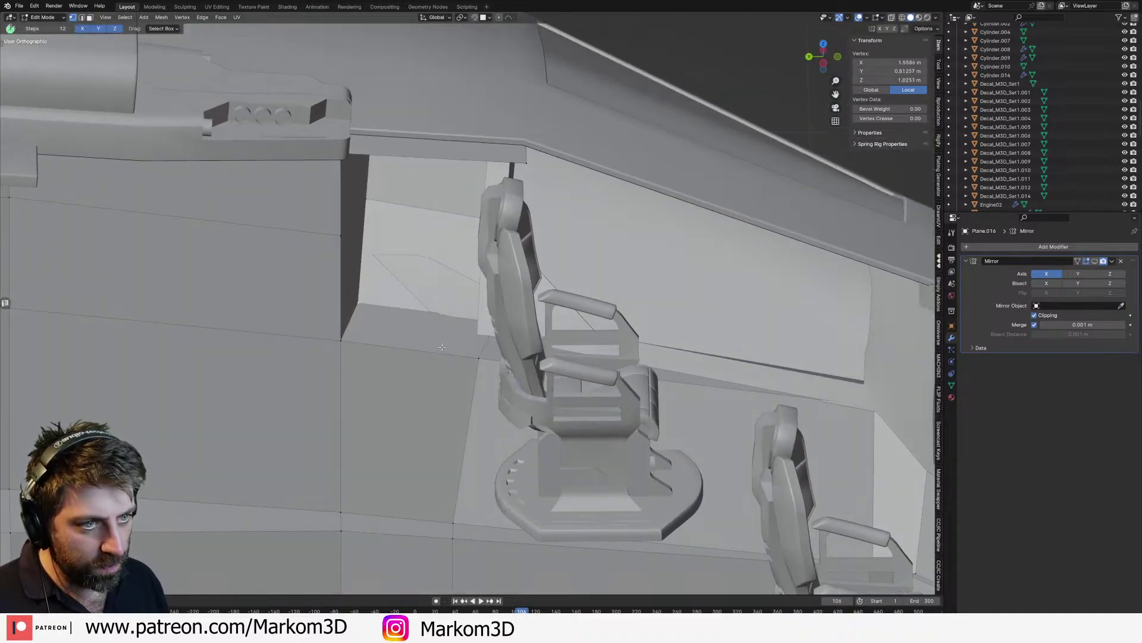
{"action": "middle_click_drag", "start_coordinate": [490, 336], "coordinate": [533, 328]}
{"action": "left_click", "coordinate": [533, 326], "text": "shift"}
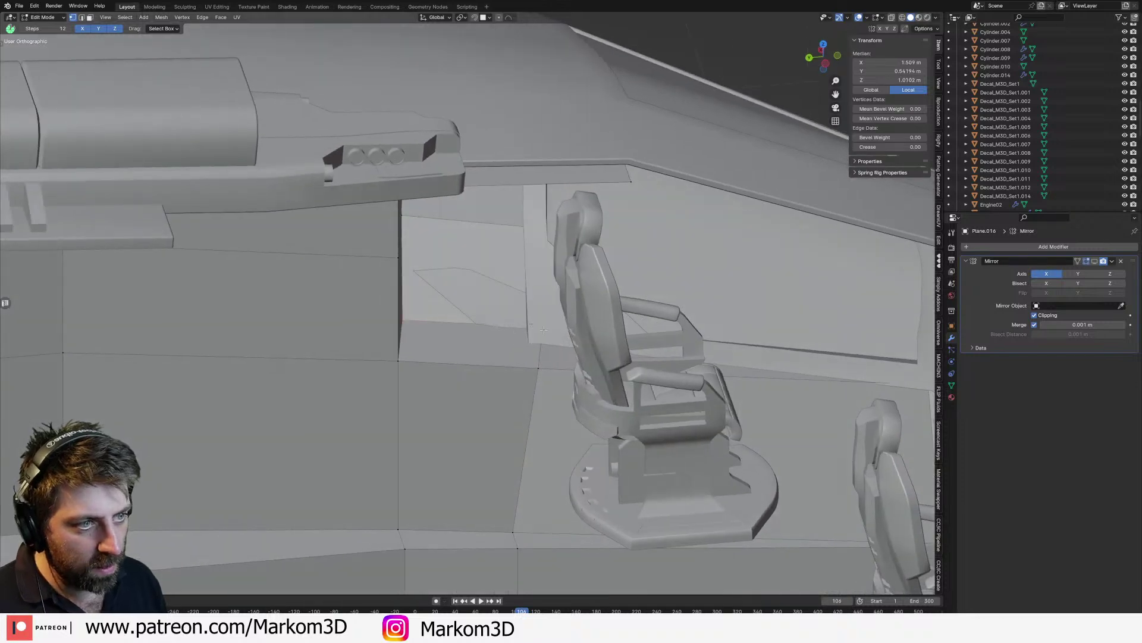
{"action": "left_click", "coordinate": [543, 330]}
{"action": "key", "text": "shift+v"}
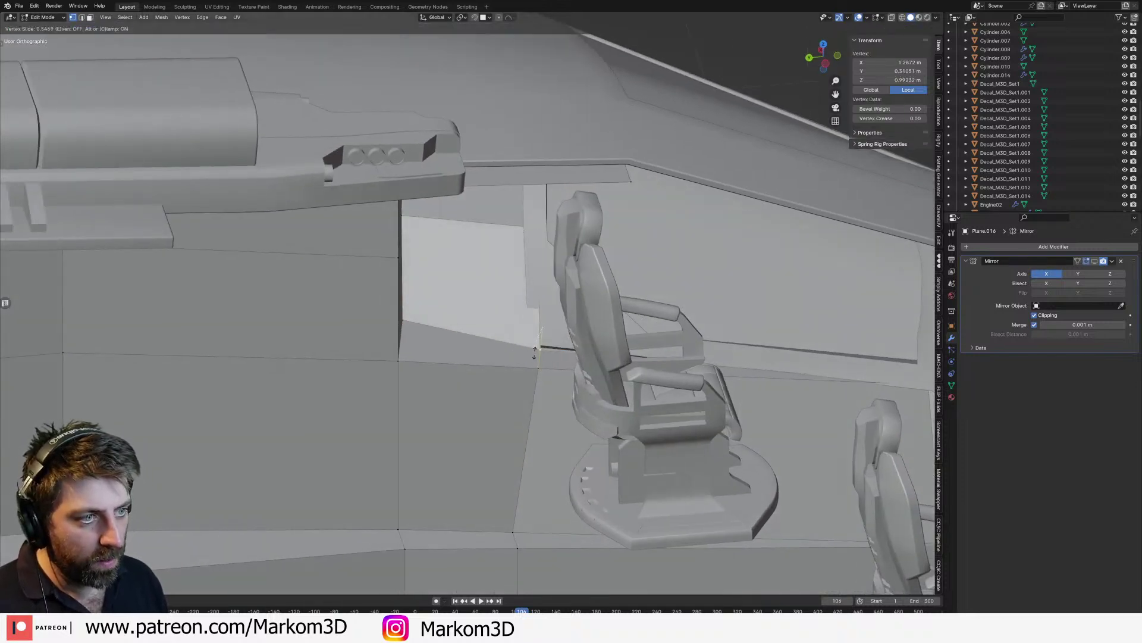
{"action": "left_click", "coordinate": [538, 344]}
Step: Slide the recess's lower rear corner vertex inward to about X 1.42 m and finish editing the shell
{"action": "middle_click_drag", "start_coordinate": [535, 344], "coordinate": [497, 341]}
{"action": "left_click", "coordinate": [327, 316]}
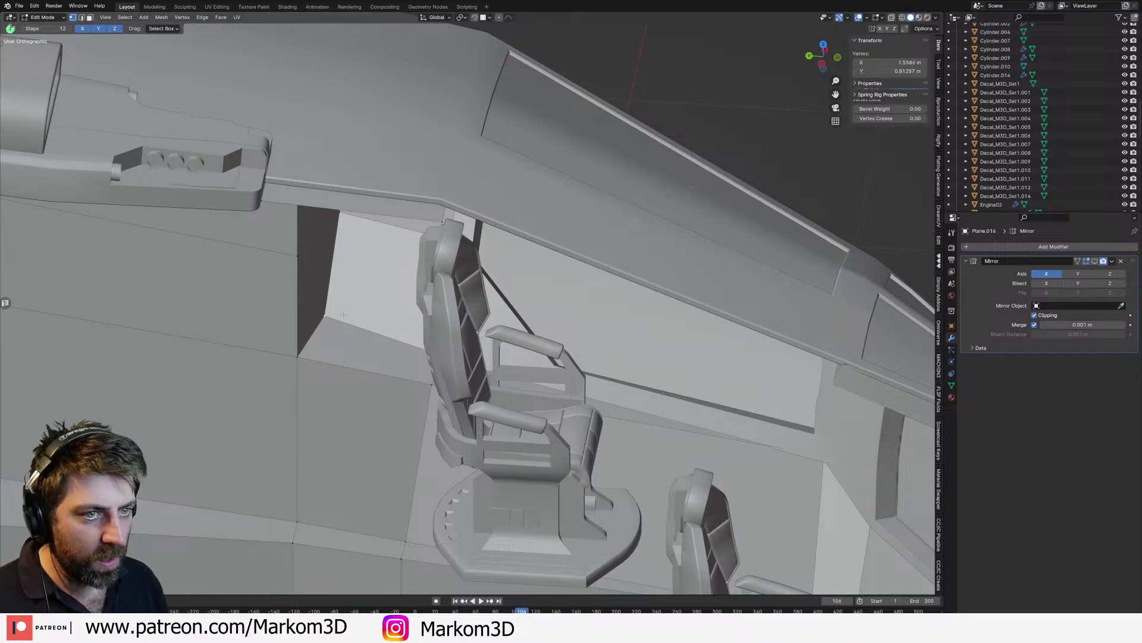
{"action": "key", "text": "g"}
{"action": "key", "text": "g"}
{"action": "left_click", "coordinate": [372, 320]}
{"action": "scroll", "coordinate": [381, 267], "scroll_direction": "up", "scroll_amount": 4}
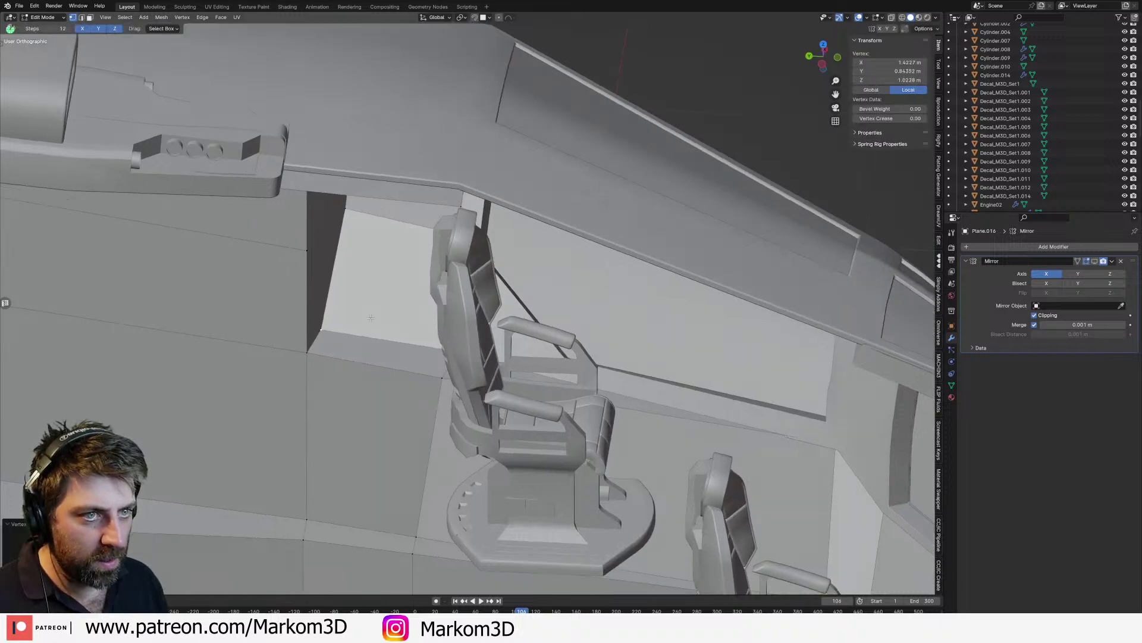
{"action": "middle_click_drag", "start_coordinate": [385, 210], "coordinate": [452, 221]}
{"action": "key", "text": "Tab"}
{"action": "scroll", "coordinate": [569, 308], "scroll_direction": "down", "scroll_amount": 4}
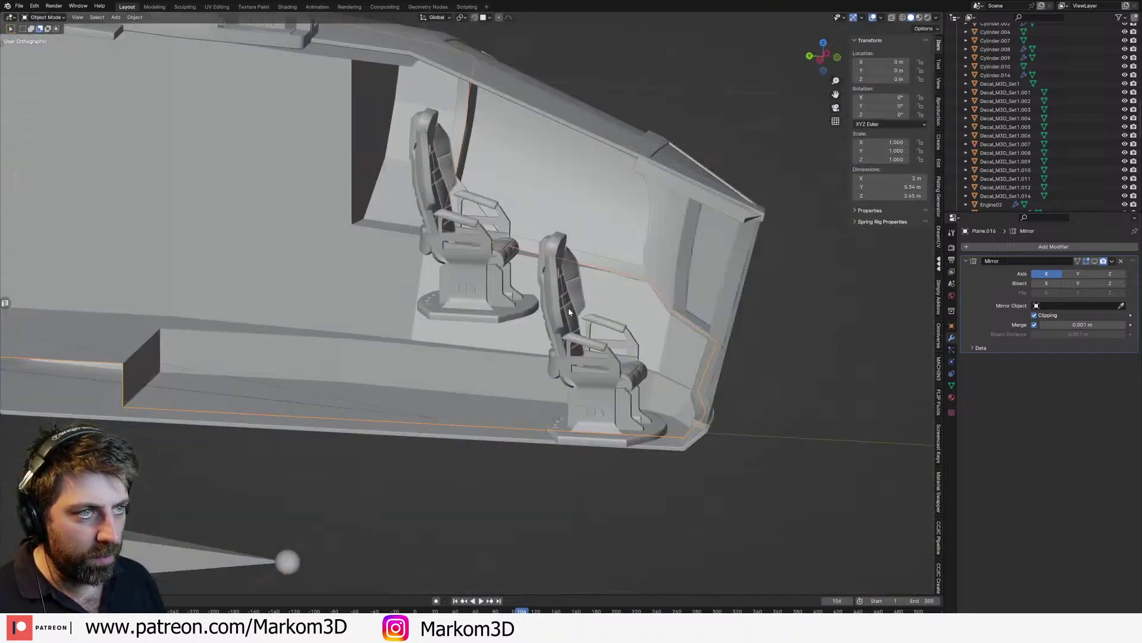
Step: Select the cockpit window frame, examine the cockpit from outside and inside in rendered shading, and return to solid shading
{"action": "middle_click_drag", "start_coordinate": [619, 297], "coordinate": [483, 289]}
{"action": "scroll", "coordinate": [568, 309], "scroll_direction": "down", "scroll_amount": 2}
{"action": "scroll", "coordinate": [539, 295], "scroll_direction": "up", "scroll_amount": 1}
{"action": "scroll", "coordinate": [483, 291], "scroll_direction": "up", "scroll_amount": 6}
{"action": "mouse_move", "coordinate": [434, 262]}
{"action": "middle_mouse_down"}
{"action": "mouse_move", "coordinate": [468, 326]}
{"action": "mouse_move", "coordinate": [562, 311]}
{"action": "mouse_move", "coordinate": [474, 328]}
{"action": "mouse_move", "coordinate": [419, 262]}
{"action": "middle_mouse_up"}
{"action": "scroll", "coordinate": [518, 321], "scroll_direction": "down", "scroll_amount": 3}
{"action": "left_click", "coordinate": [419, 263]}
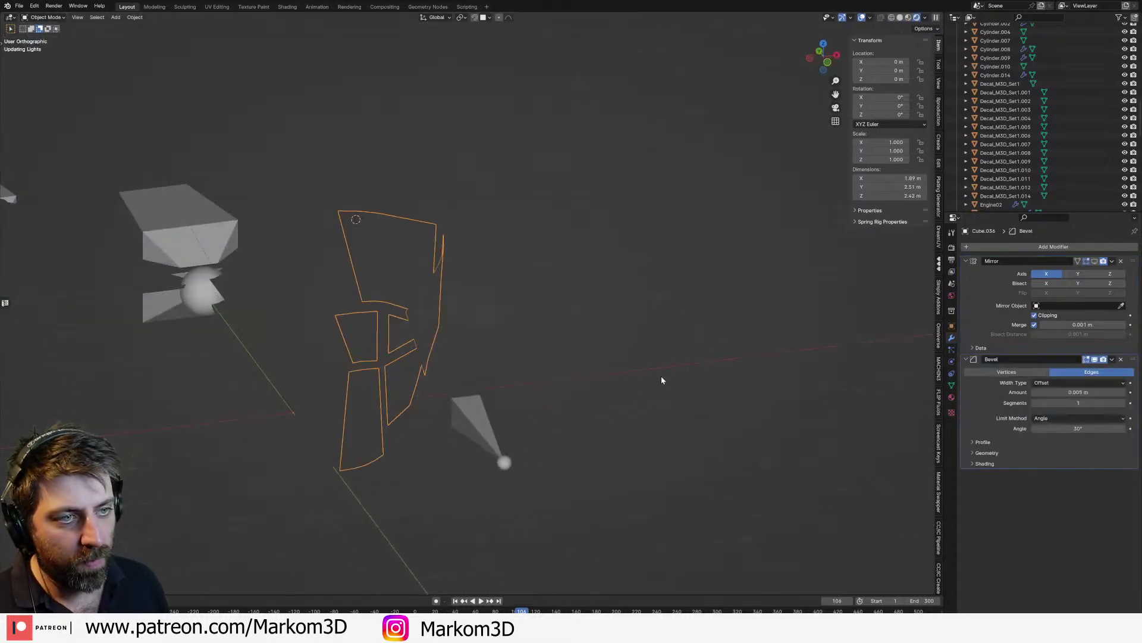
{"action": "middle_click_drag", "start_coordinate": [661, 376], "coordinate": [580, 412]}
{"action": "scroll", "coordinate": [595, 371], "scroll_direction": "up", "scroll_amount": 3}
{"action": "scroll", "coordinate": [595, 371], "scroll_direction": "up", "scroll_amount": 2}
{"action": "scroll", "coordinate": [579, 412], "scroll_direction": "up", "scroll_amount": 4}
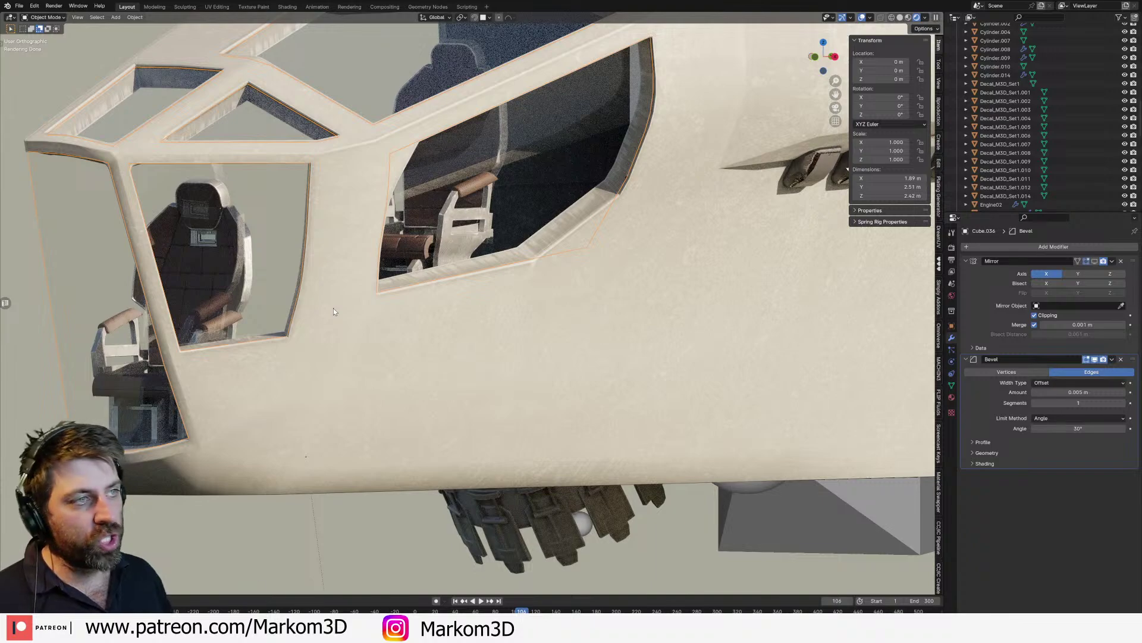
{"action": "middle_click_drag", "start_coordinate": [333, 308], "coordinate": [612, 272]}
{"action": "scroll", "coordinate": [476, 302], "scroll_direction": "up", "scroll_amount": 5}
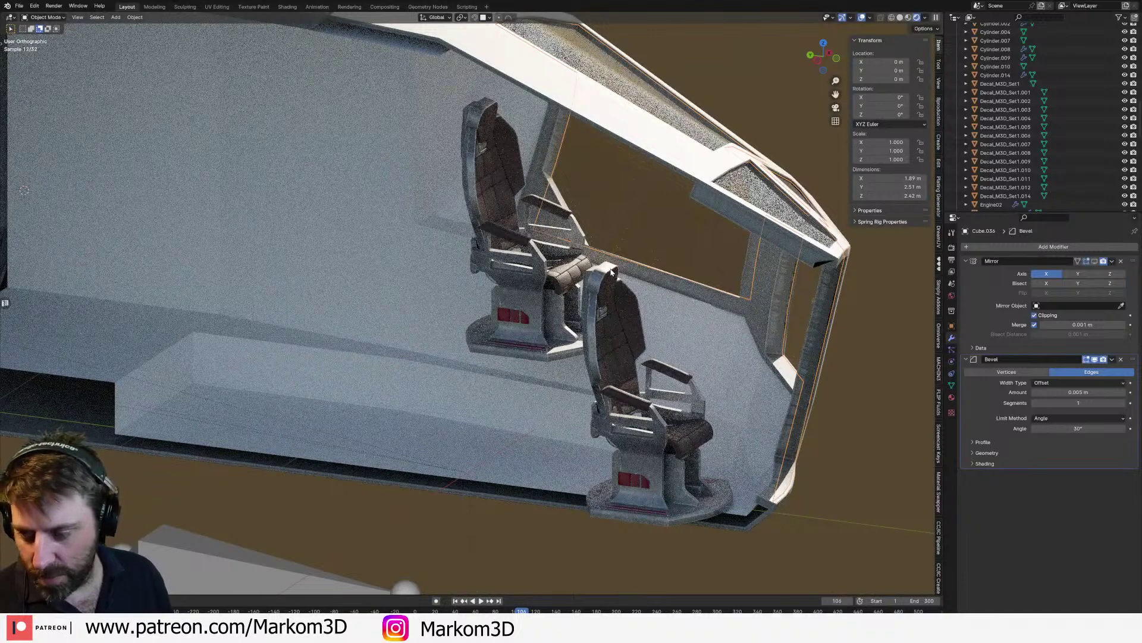
{"action": "left_click", "coordinate": [900, 18]}
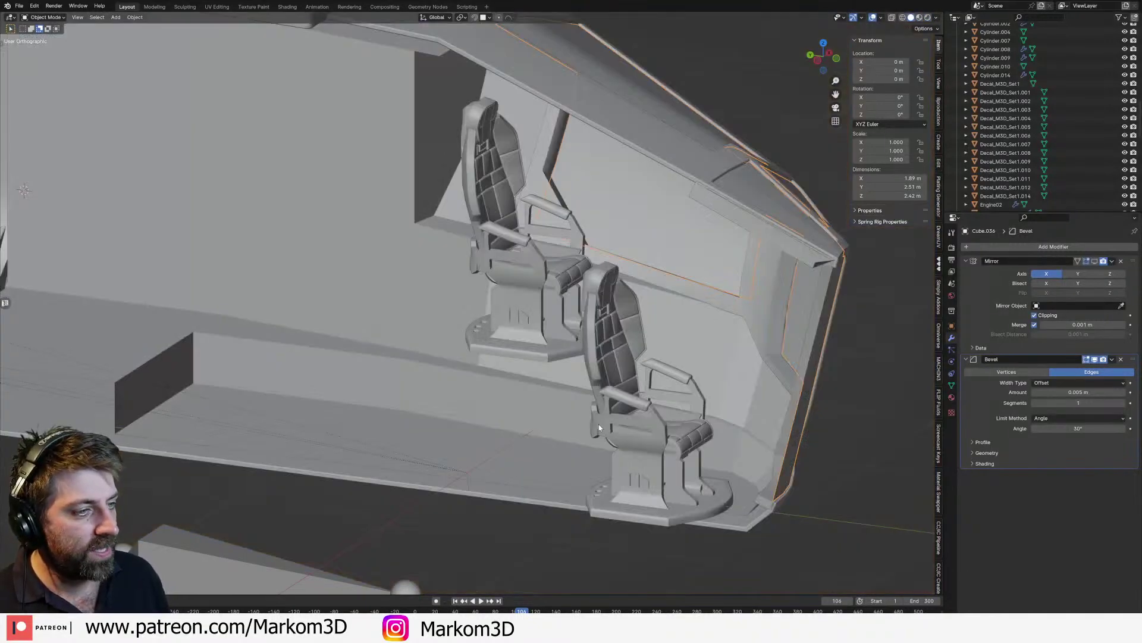
Step: Split the viewport and show the Kitbash Markom3D 4 catalog in an Asset Browser in the new area
{"action": "key", "text": "ctrl+space"}
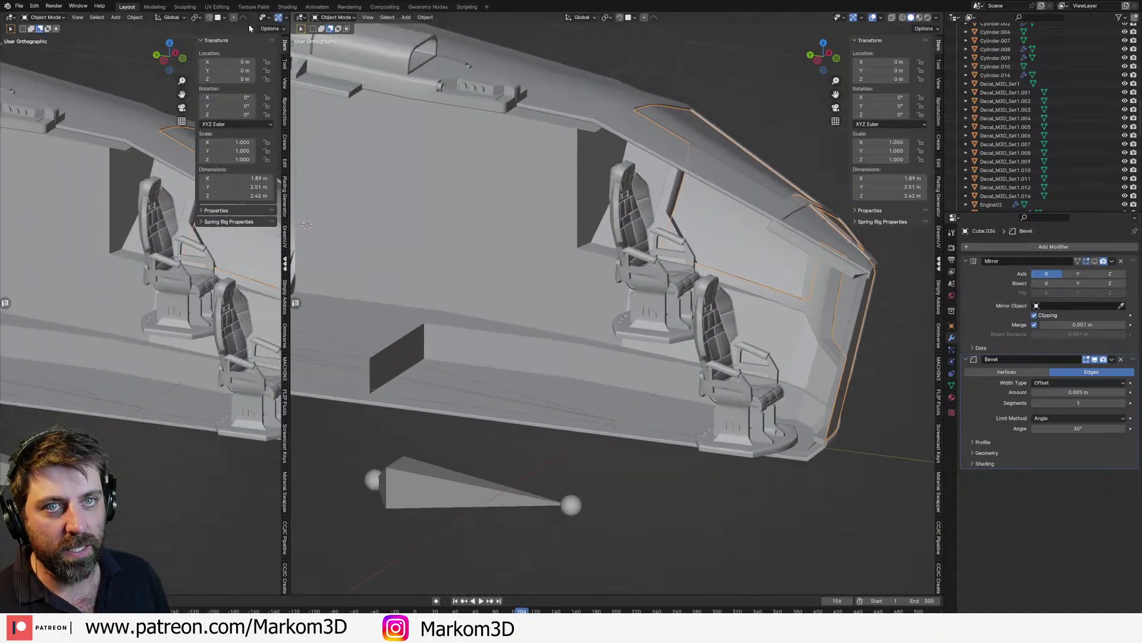
{"action": "left_click", "coordinate": [10, 17]}
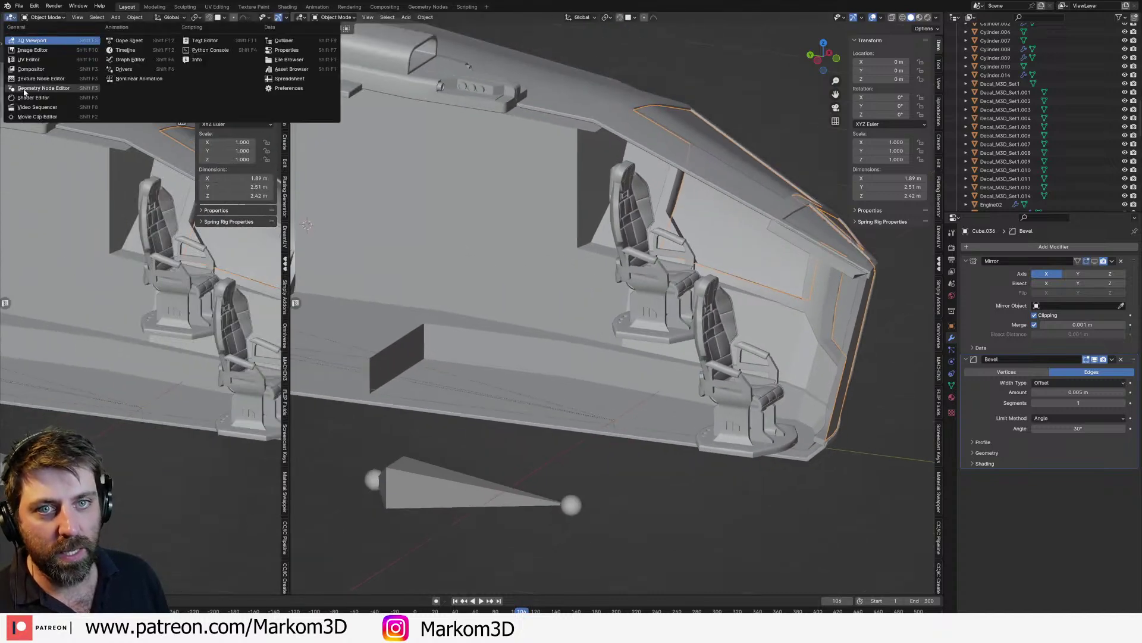
{"action": "left_click", "coordinate": [292, 69]}
{"action": "left_click", "coordinate": [34, 74]}
{"action": "left_click", "coordinate": [40, 84]}
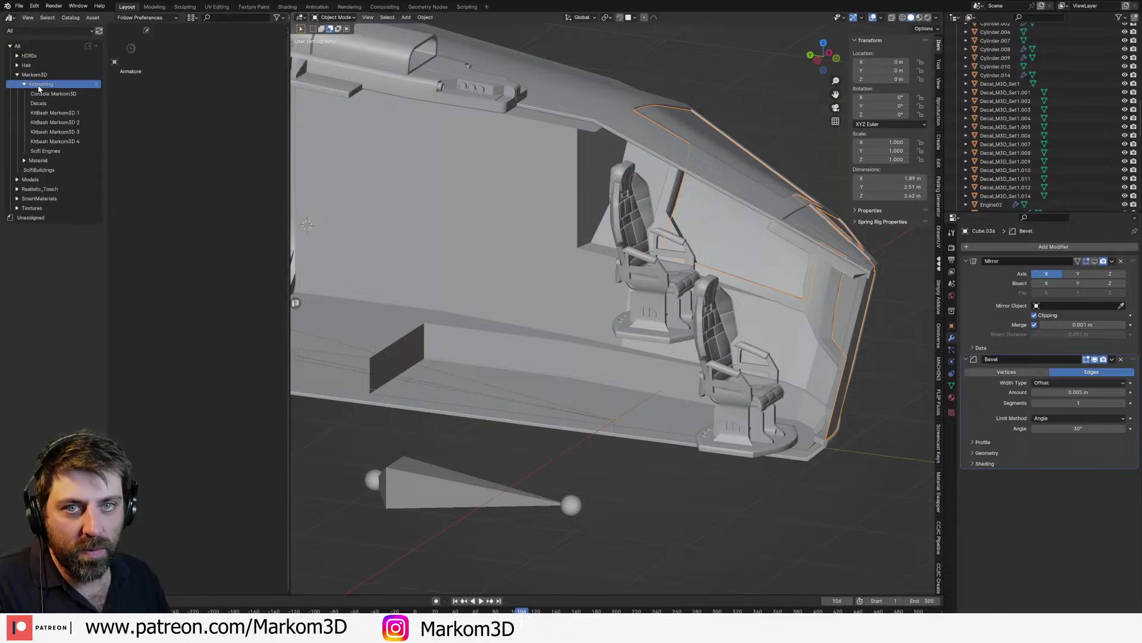
{"action": "left_click", "coordinate": [54, 141]}
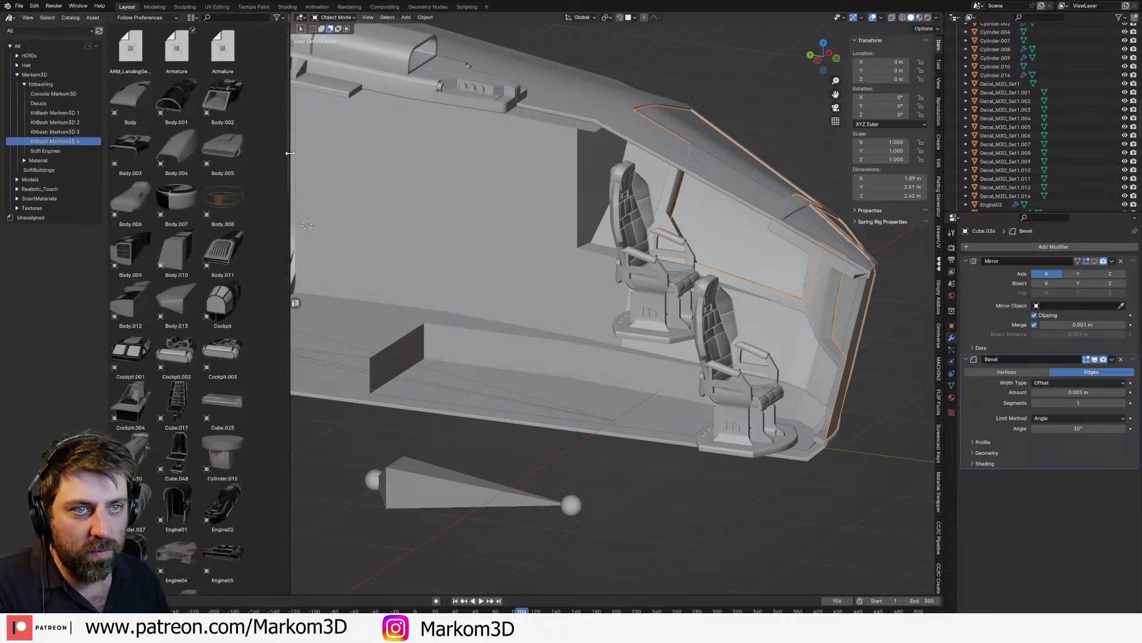
Step: Widen the Asset Browser, look through the Kitbash Markom3D 4 assets and select the chair asset Cube.048
{"action": "left_click_drag", "start_coordinate": [290, 179], "coordinate": [414, 178]}
{"action": "scroll", "coordinate": [301, 328], "scroll_direction": "down", "scroll_amount": 3}
{"action": "scroll", "coordinate": [301, 328], "scroll_direction": "down", "scroll_amount": 5}
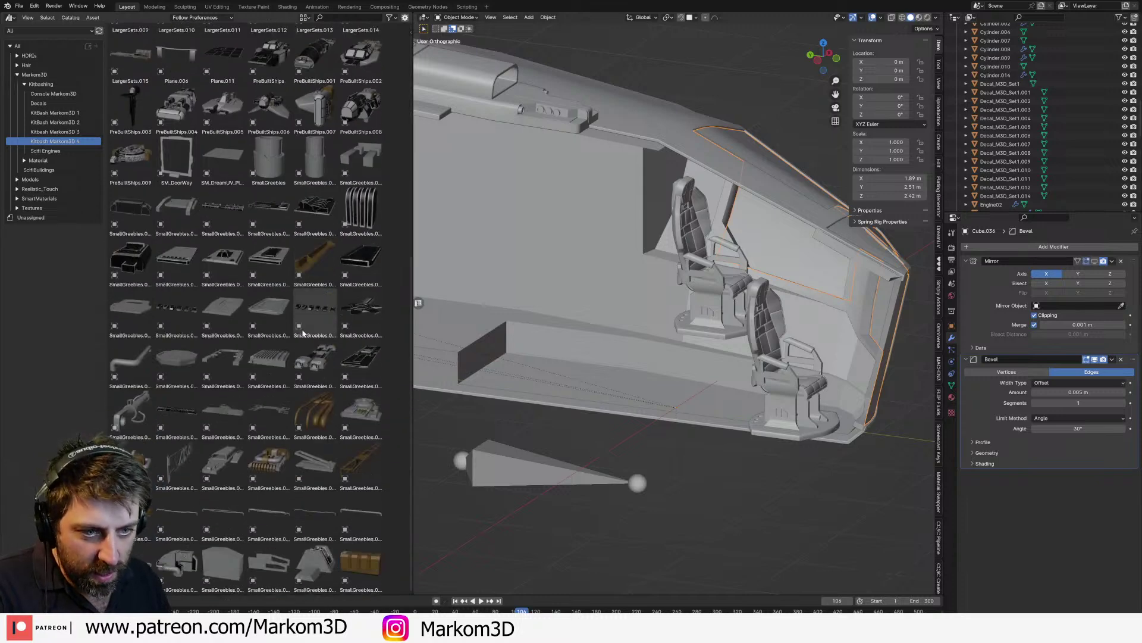
{"action": "scroll", "coordinate": [218, 461], "scroll_direction": "up", "scroll_amount": 3}
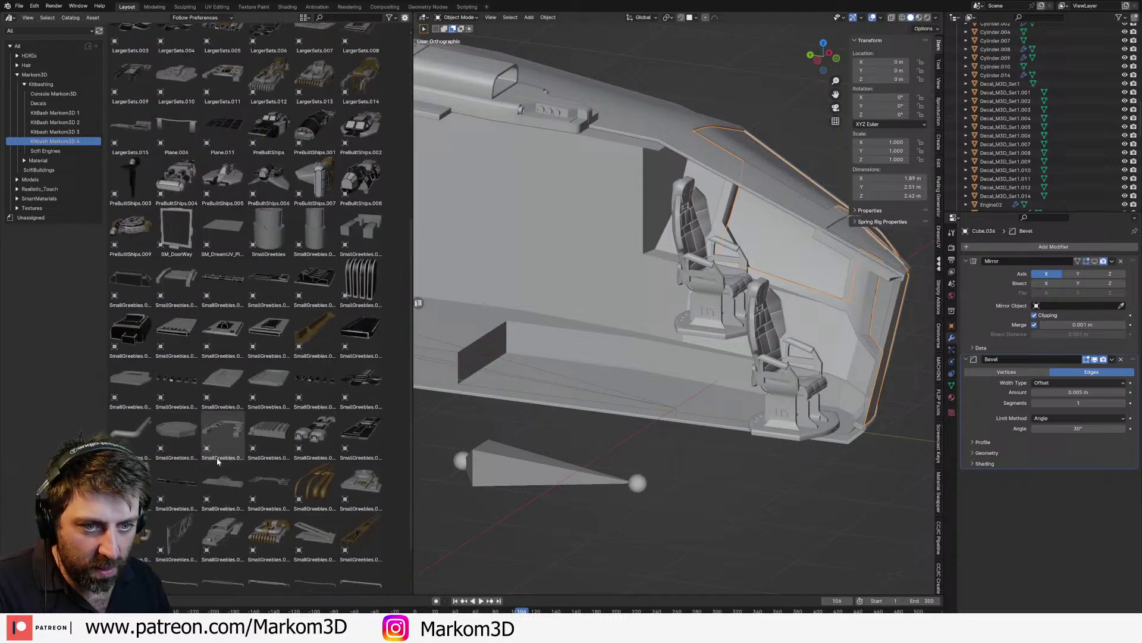
{"action": "scroll", "coordinate": [217, 461], "scroll_direction": "up", "scroll_amount": 5}
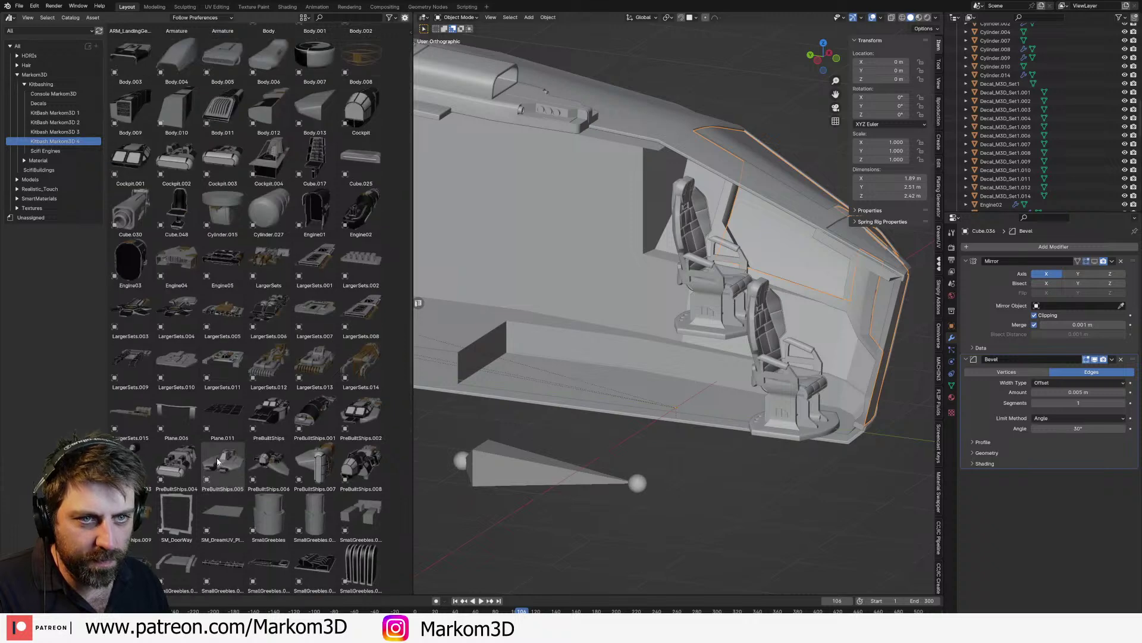
{"action": "left_click", "coordinate": [173, 218]}
Step: Inspect the cockpit chair model in its separate SM_CockpitChair_Markom3D file and close that file's window
{"action": "scroll", "coordinate": [196, 318], "scroll_direction": "up", "scroll_amount": 1}
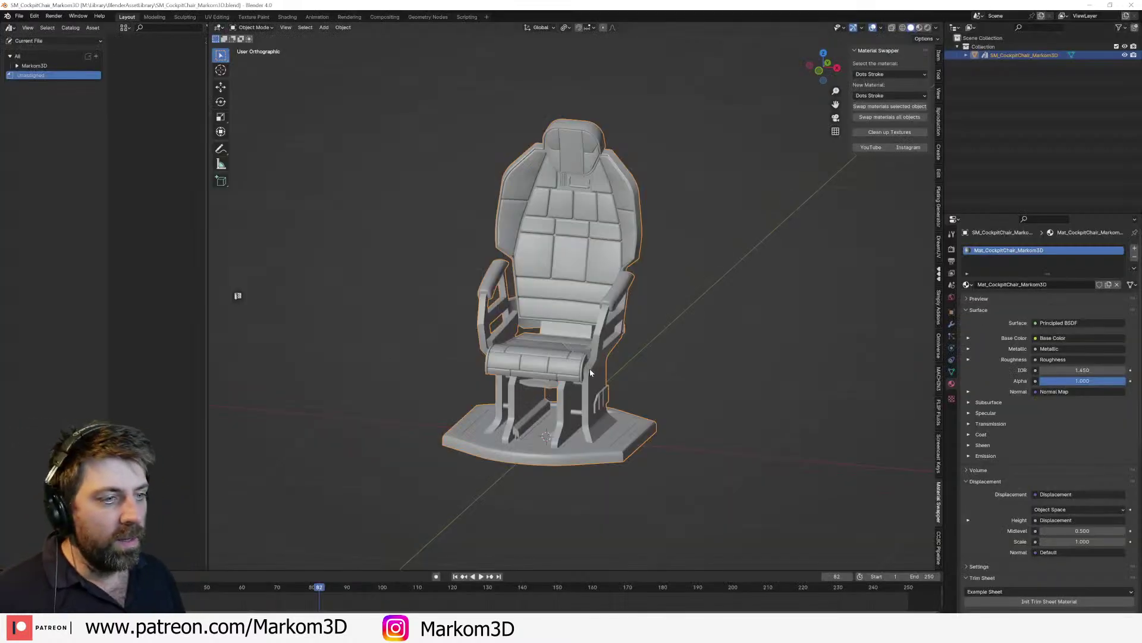
{"action": "mouse_move", "coordinate": [578, 377]}
{"action": "middle_mouse_down"}
{"action": "mouse_move", "coordinate": [665, 365]}
{"action": "mouse_move", "coordinate": [573, 388]}
{"action": "middle_mouse_up"}
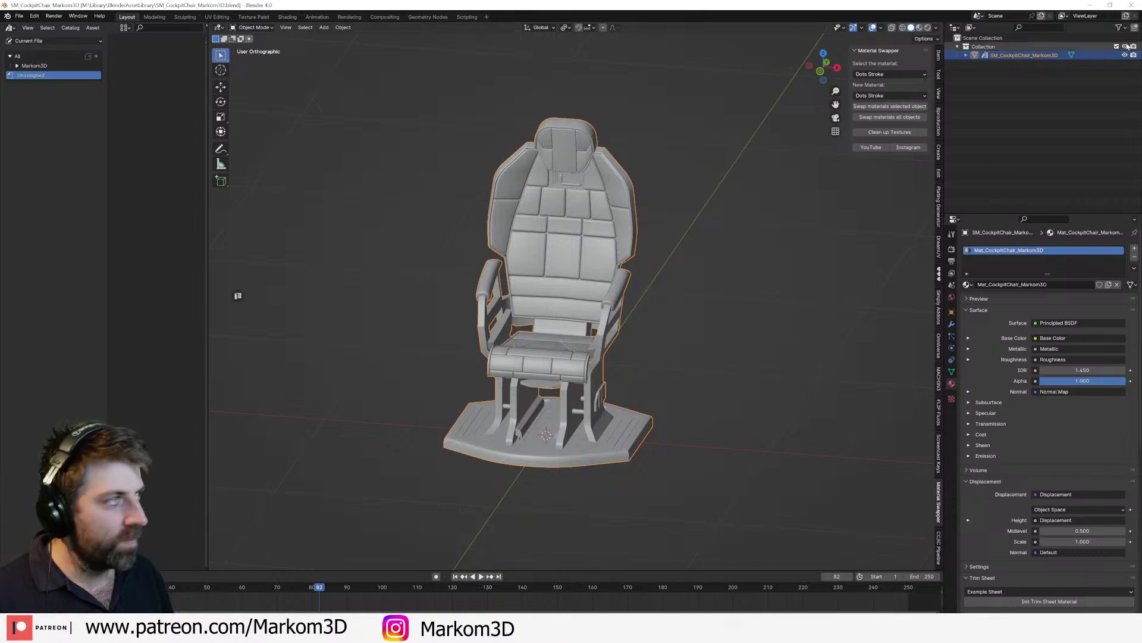
{"action": "left_click", "coordinate": [1131, 4]}
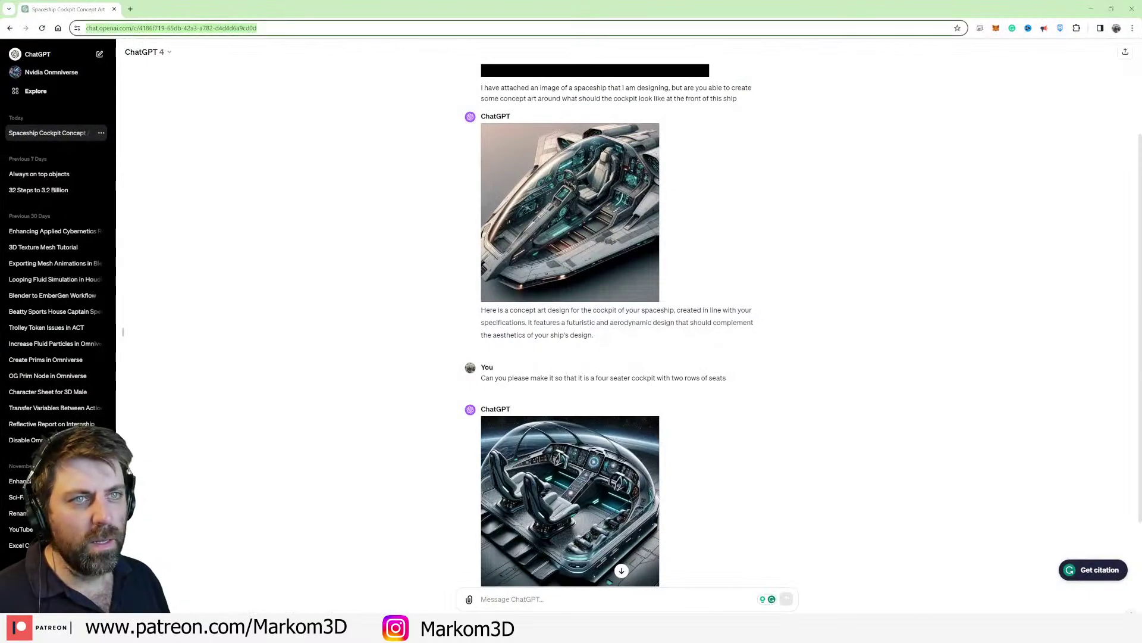
Step: Open patreon.com in the browser and look through the Markom3D page's posts for the Scifi Cockpit Chair download
{"action": "type", "text": "patreon.com"}
{"action": "key", "text": "Return"}
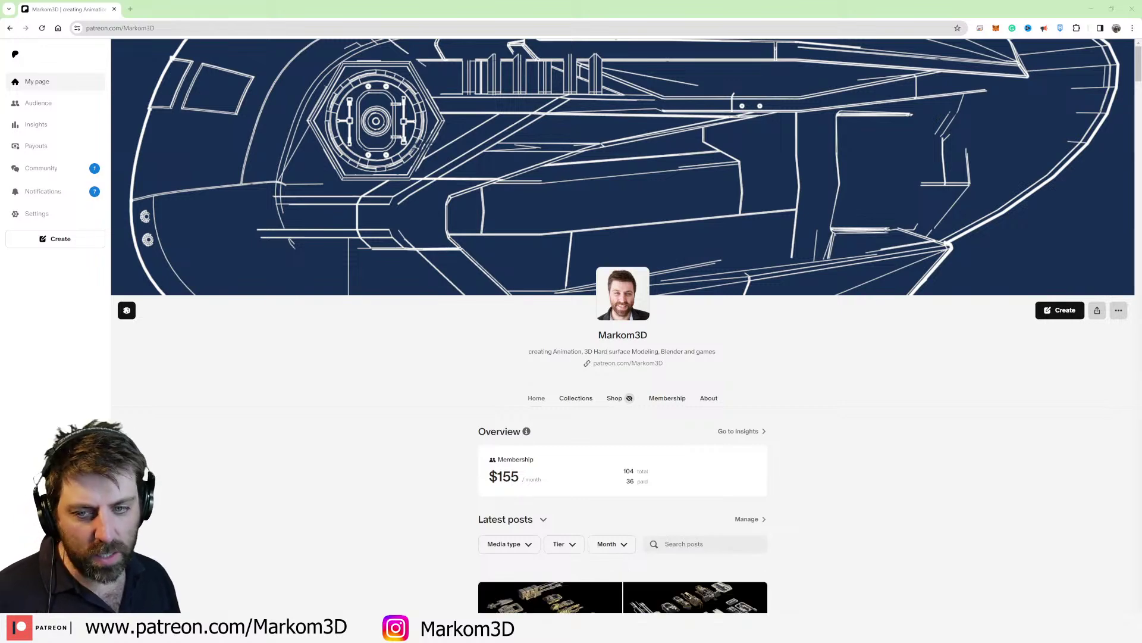
{"action": "scroll", "coordinate": [658, 338], "scroll_direction": "down", "scroll_amount": 15}
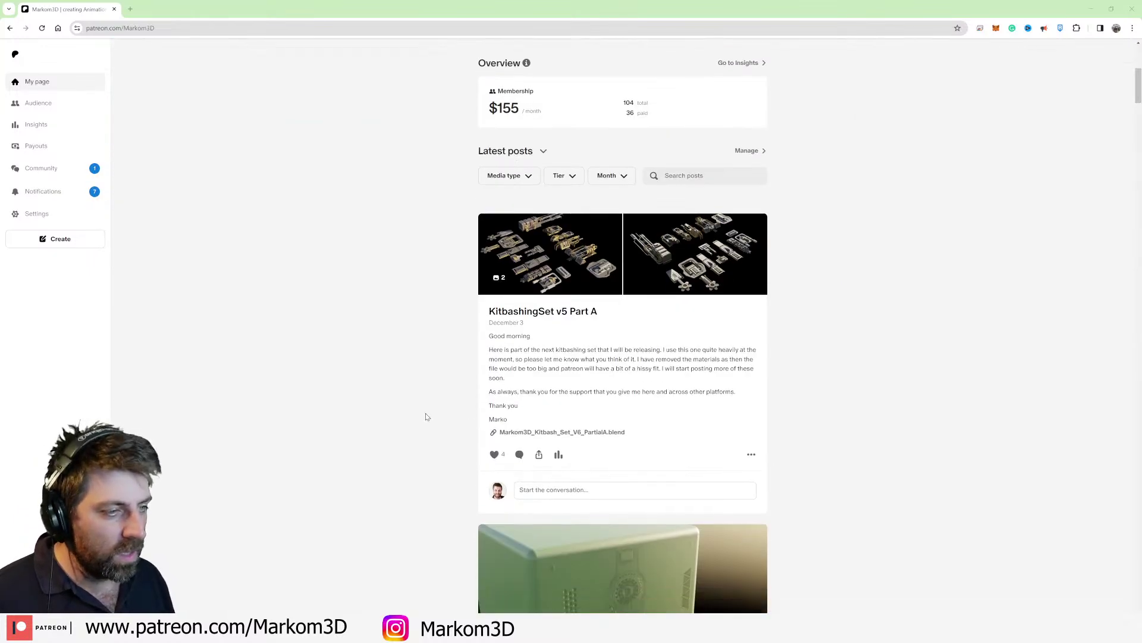
{"action": "scroll", "coordinate": [727, 277], "scroll_direction": "down", "scroll_amount": 20}
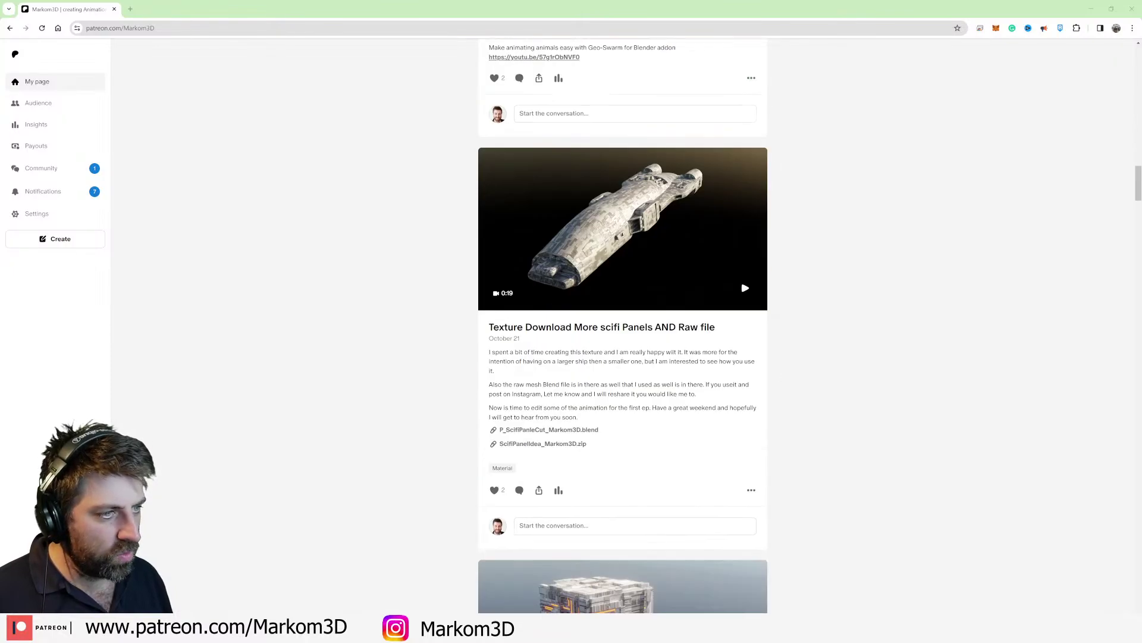
{"action": "scroll", "coordinate": [629, 183], "scroll_direction": "down", "scroll_amount": 10}
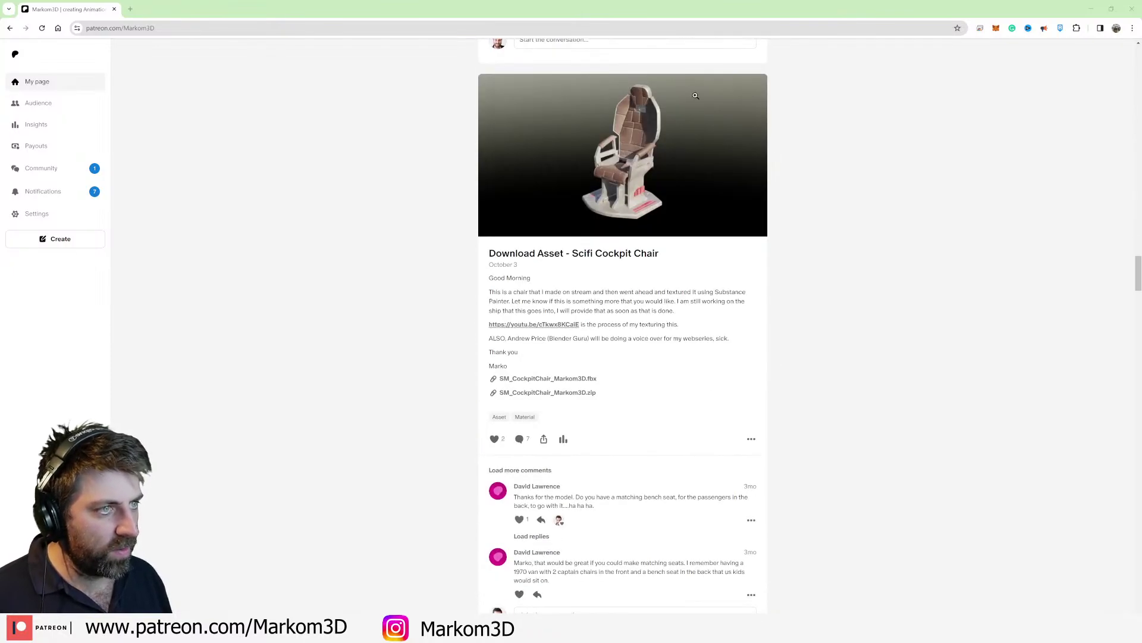
{"action": "scroll", "coordinate": [630, 183], "scroll_direction": "down", "scroll_amount": 3}
{"action": "scroll", "coordinate": [630, 182], "scroll_direction": "up", "scroll_amount": 4}
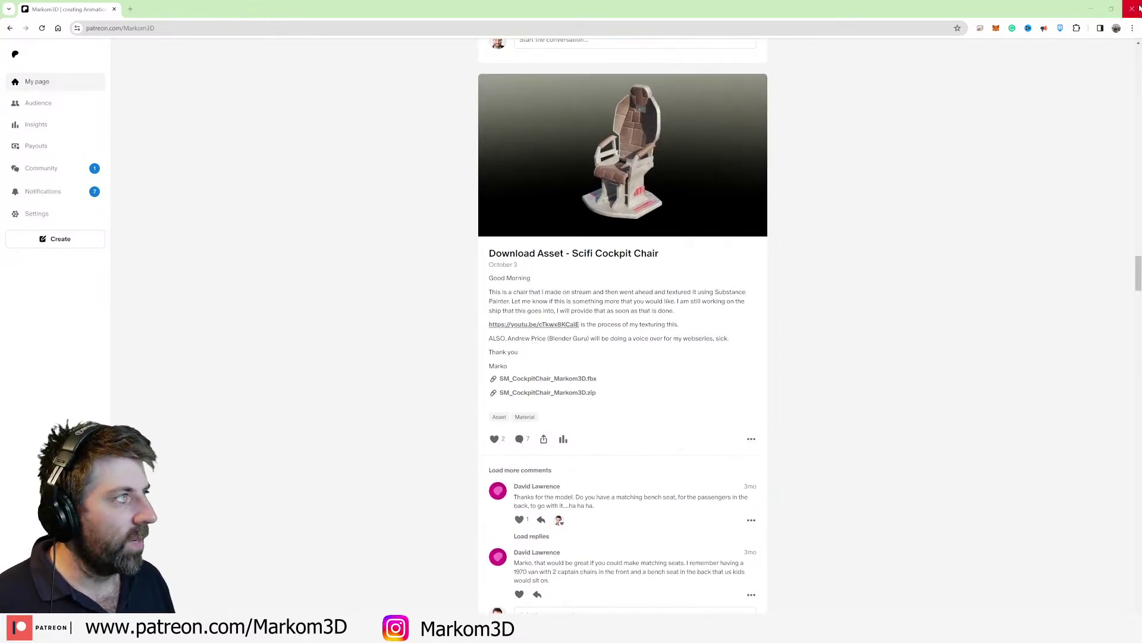
Step: Switch back to Blender and close the Asset Browser area so the 3D viewport takes its space
{"action": "key", "text": "alt+Tab"}
{"action": "middle_click_drag", "start_coordinate": [691, 326], "coordinate": [662, 312]}
{"action": "scroll", "coordinate": [662, 312], "scroll_direction": "down", "scroll_amount": 3}
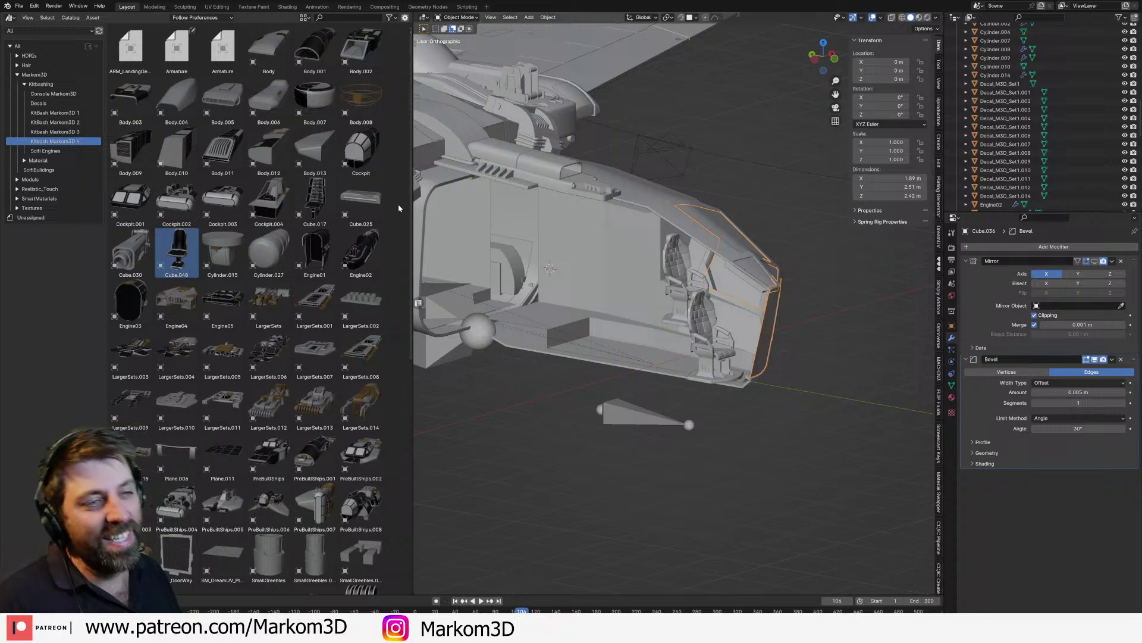
{"action": "left_click_drag", "start_coordinate": [414, 13], "coordinate": [363, 30]}
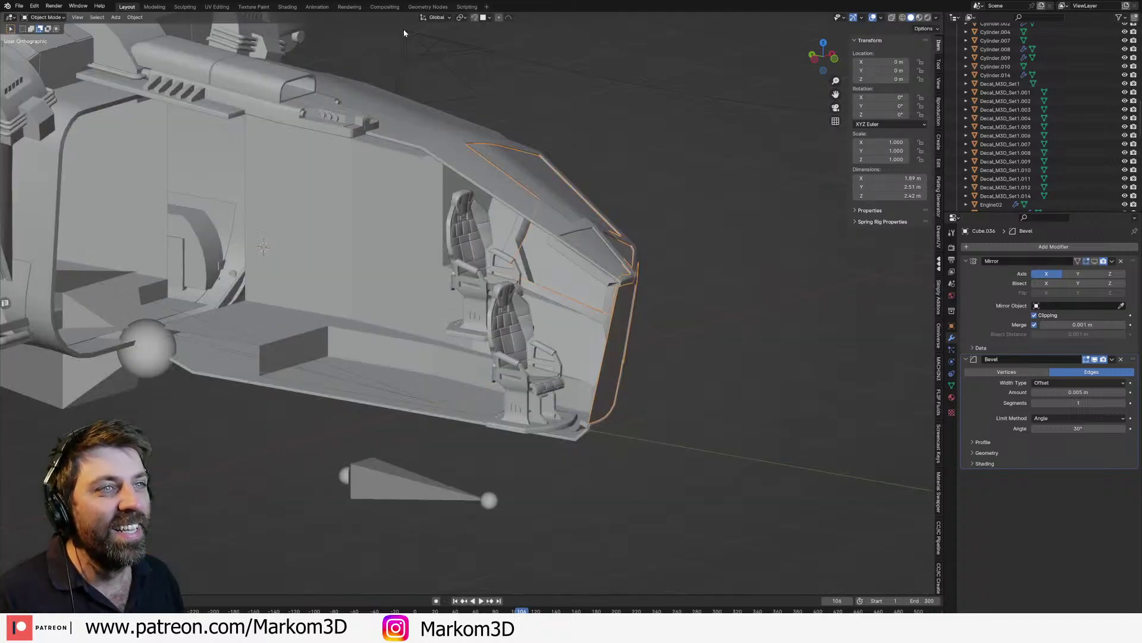
Step: Move the front cockpit chair backward along the Y axis, lining it up against the rear chair in a wireframe side view
{"action": "scroll", "coordinate": [622, 207], "scroll_direction": "down", "scroll_amount": 4}
{"action": "middle_click_drag", "start_coordinate": [622, 208], "coordinate": [600, 228]}
{"action": "scroll", "coordinate": [591, 240], "scroll_direction": "up", "scroll_amount": 2}
{"action": "left_click", "coordinate": [544, 255]}
{"action": "scroll", "coordinate": [520, 270], "scroll_direction": "up", "scroll_amount": 5}
{"action": "left_click", "coordinate": [777, 350], "text": "shift"}
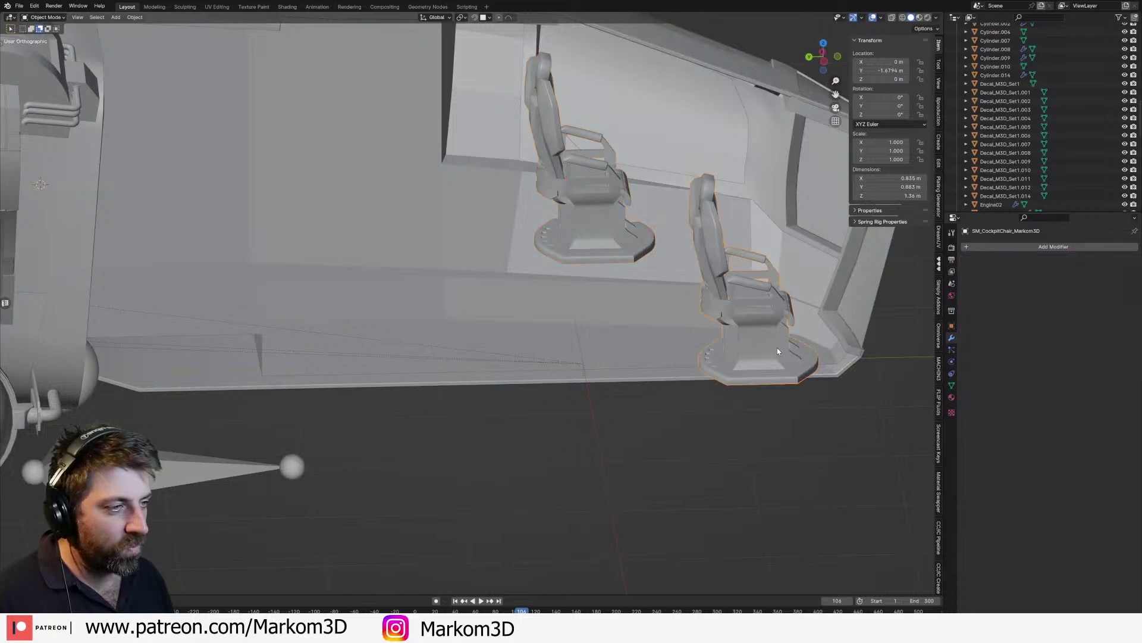
{"action": "key", "text": "KP_3"}
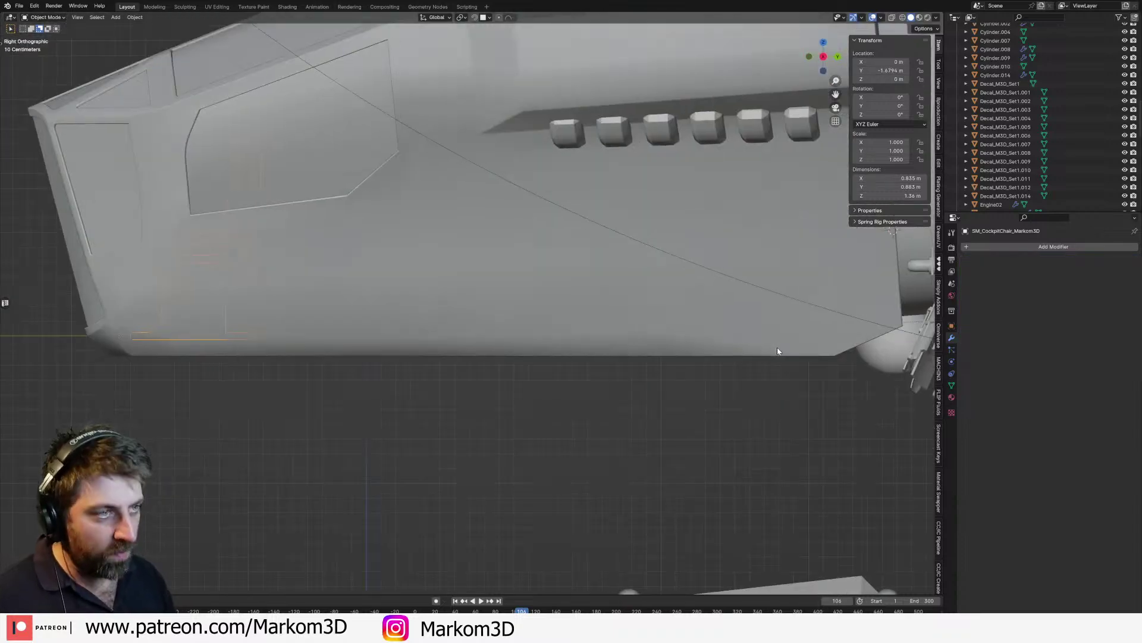
{"action": "key", "text": "z"}
{"action": "left_click", "coordinate": [690, 349]}
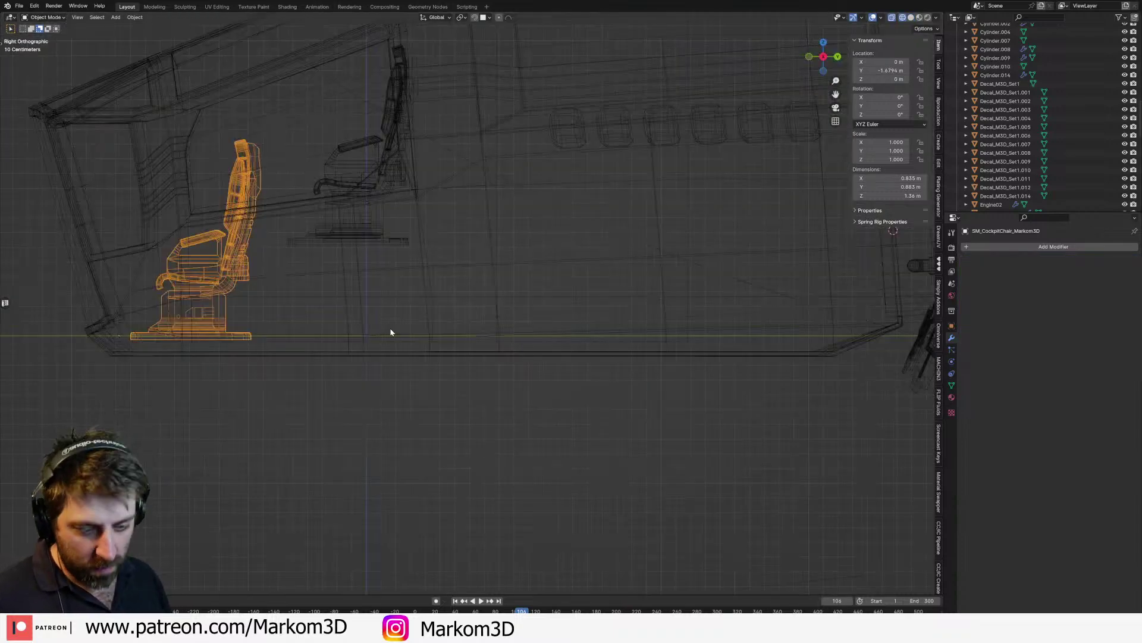
{"action": "key", "text": "g"}
{"action": "key", "text": "y"}
{"action": "left_click", "coordinate": [432, 330]}
{"action": "left_click", "coordinate": [345, 228]}
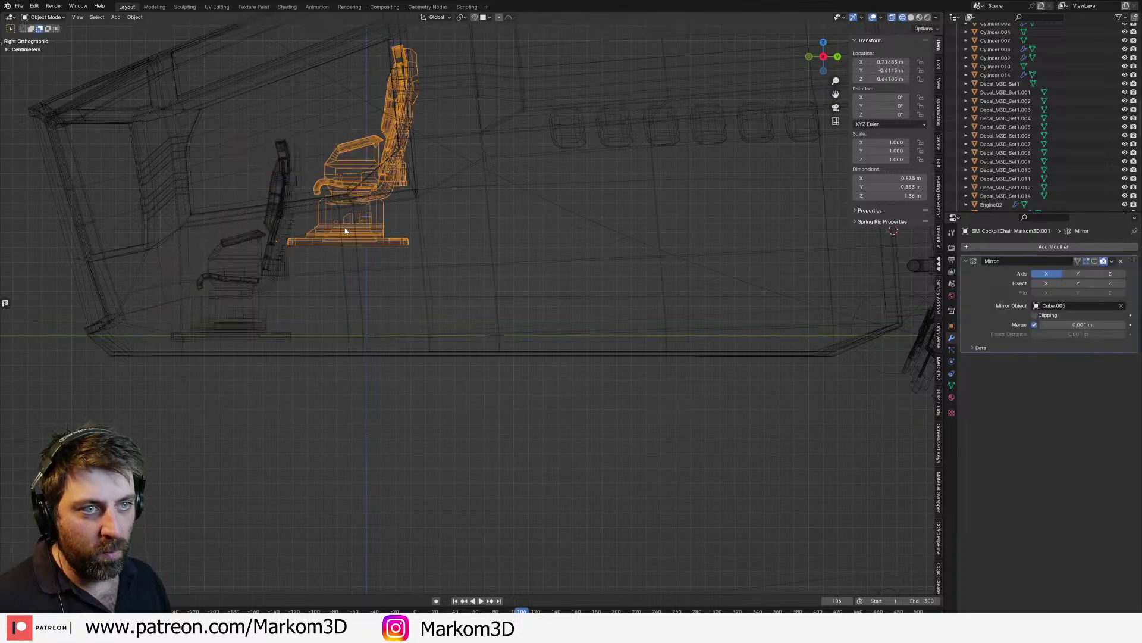
{"action": "mouse_move", "coordinate": [345, 231]}
{"action": "middle_mouse_down"}
{"action": "mouse_move", "coordinate": [474, 275]}
{"action": "mouse_move", "coordinate": [594, 282]}
{"action": "middle_mouse_up"}
{"action": "key", "text": "z"}
{"action": "left_click", "coordinate": [467, 256]}
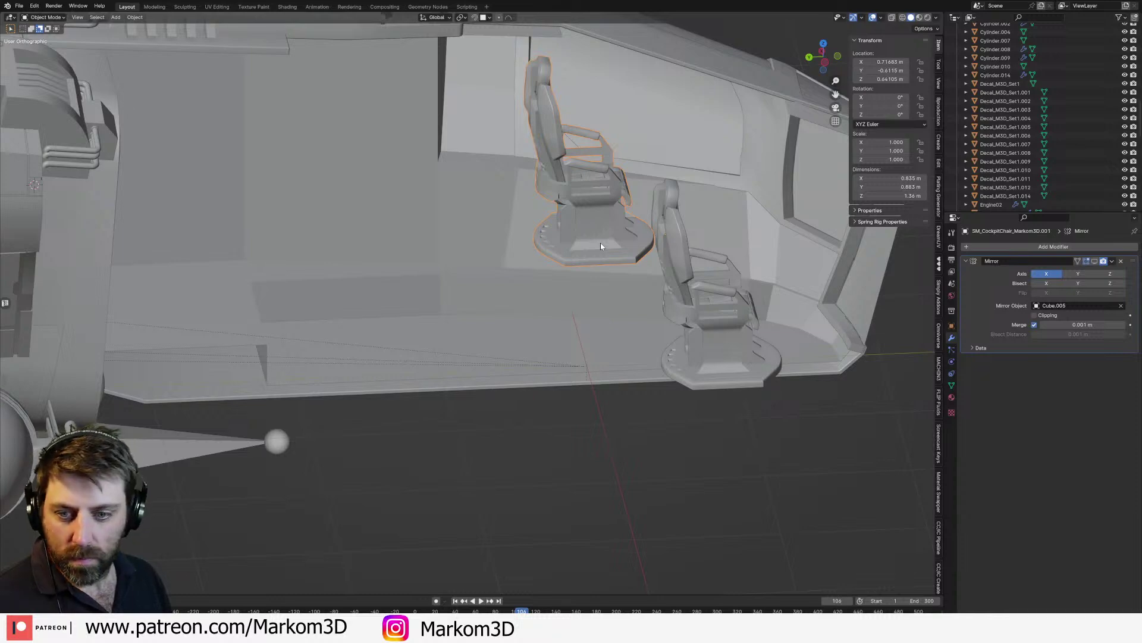
Step: Add a cube around the spaceship and scale its mesh up to about 36.4 m per side
{"action": "scroll", "coordinate": [598, 243], "scroll_direction": "down", "scroll_amount": 6}
{"action": "middle_click_drag", "start_coordinate": [595, 242], "coordinate": [511, 221]}
{"action": "scroll", "coordinate": [544, 230], "scroll_direction": "up", "scroll_amount": 2}
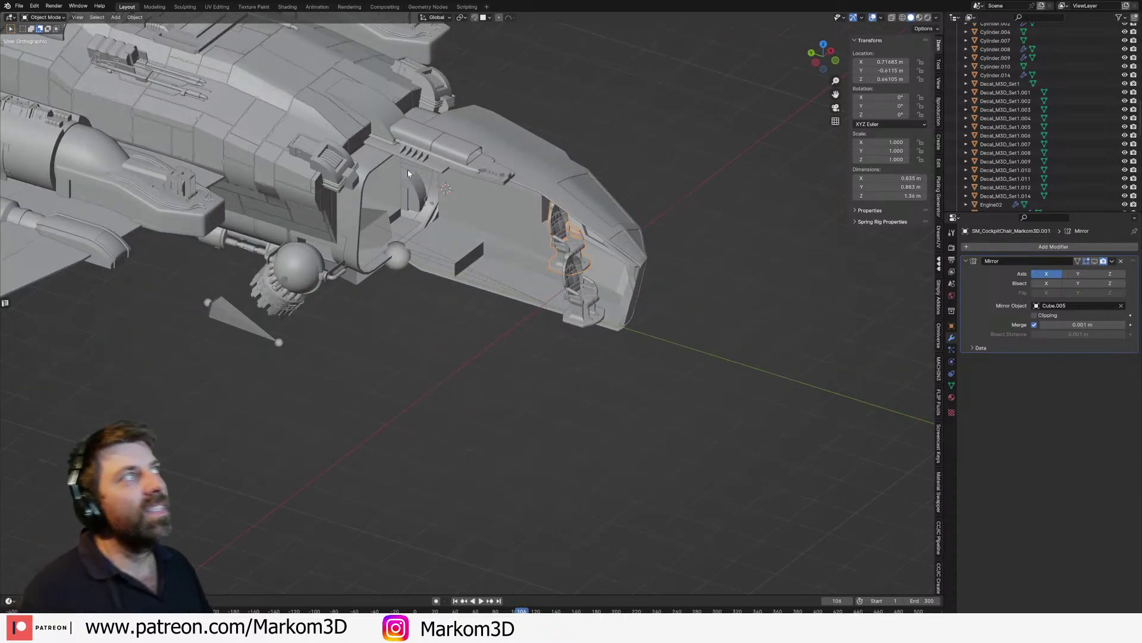
{"action": "scroll", "coordinate": [570, 227], "scroll_direction": "down", "scroll_amount": 6}
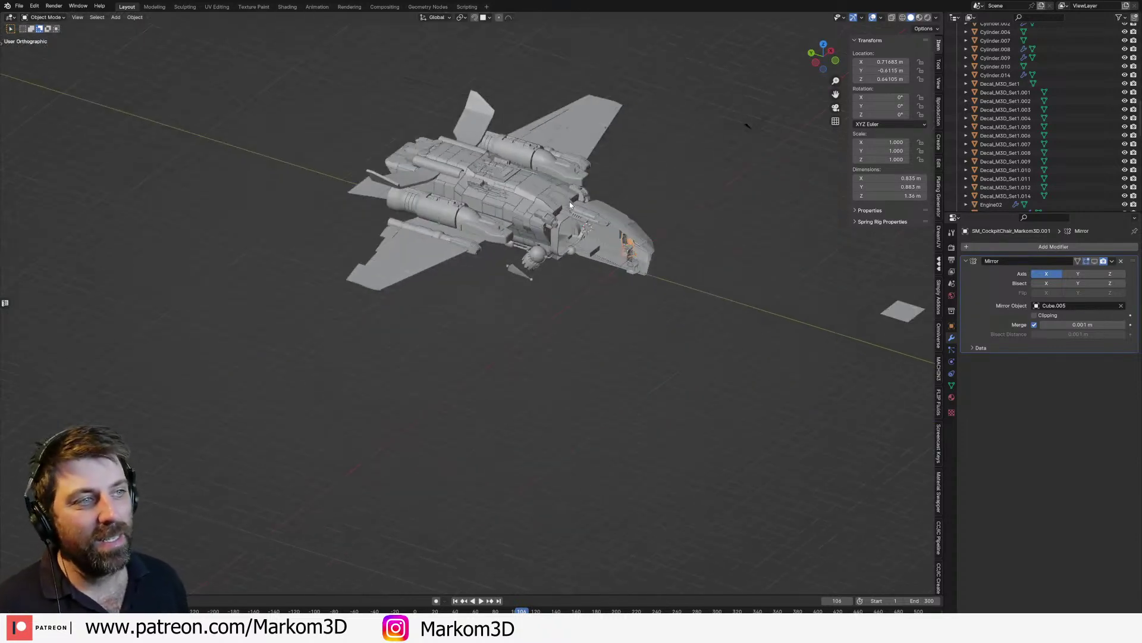
{"action": "middle_click_drag", "start_coordinate": [567, 198], "coordinate": [494, 227]}
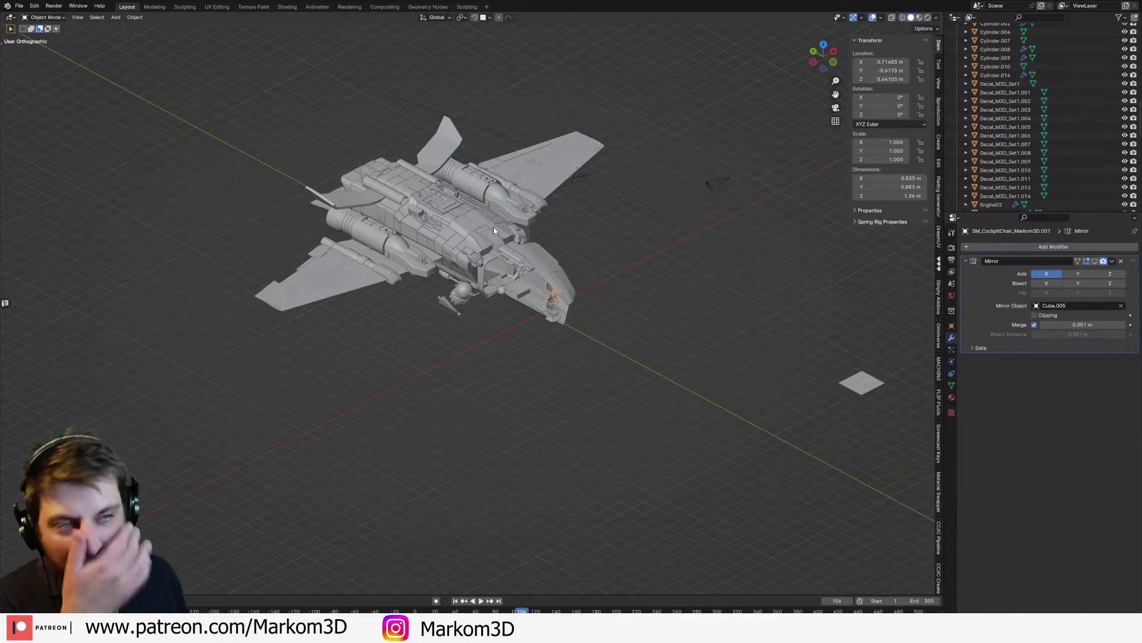
{"action": "key", "text": "shift+a"}
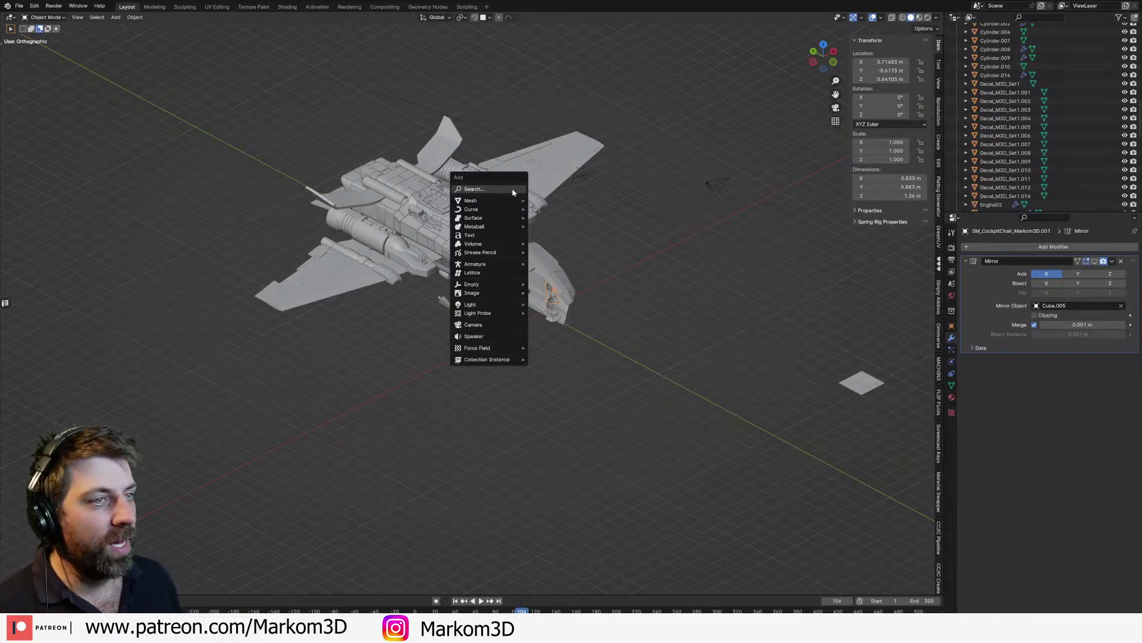
{"action": "mouse_move", "coordinate": [476, 200]}
{"action": "left_click", "coordinate": [565, 208]}
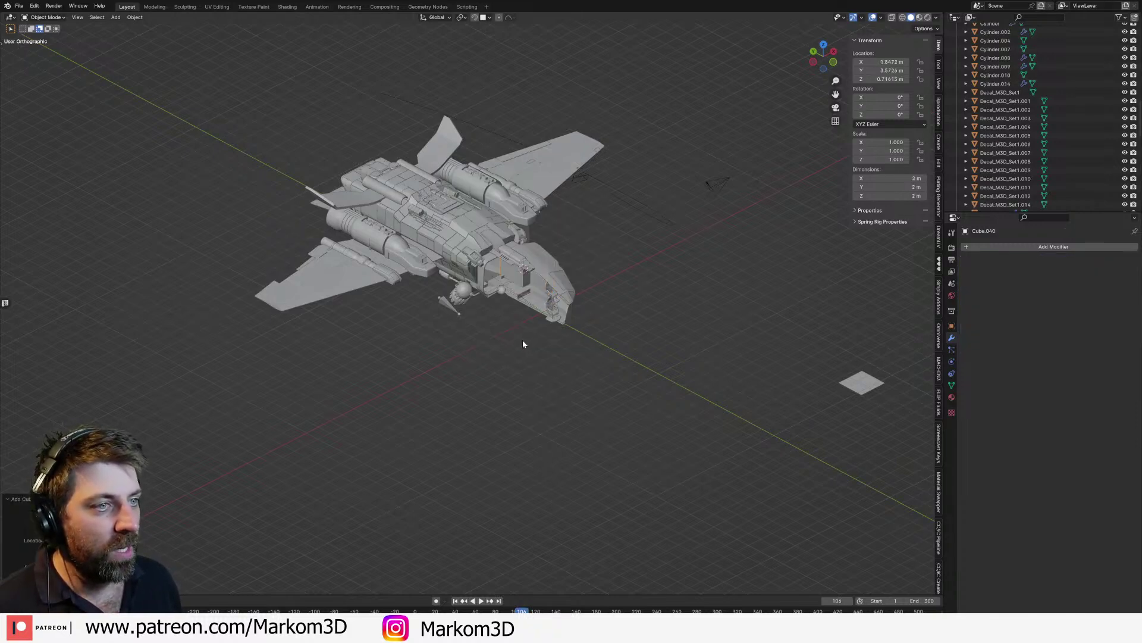
{"action": "key", "text": "Tab"}
{"action": "key", "text": "s"}
{"action": "left_click", "coordinate": [267, 115]}
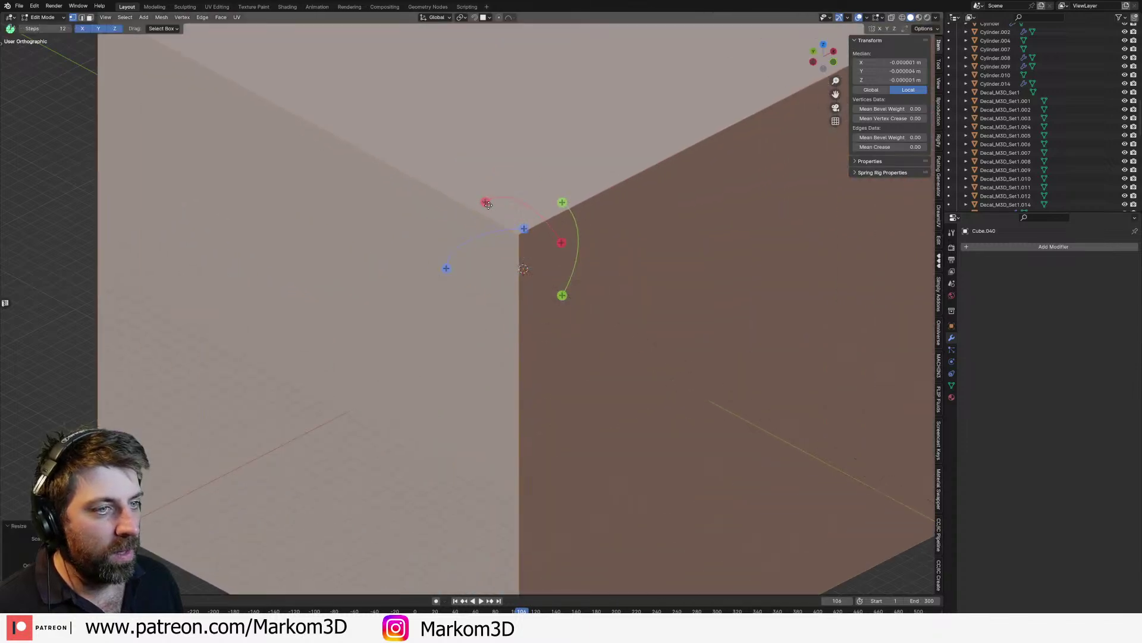
{"action": "key", "text": "Tab"}
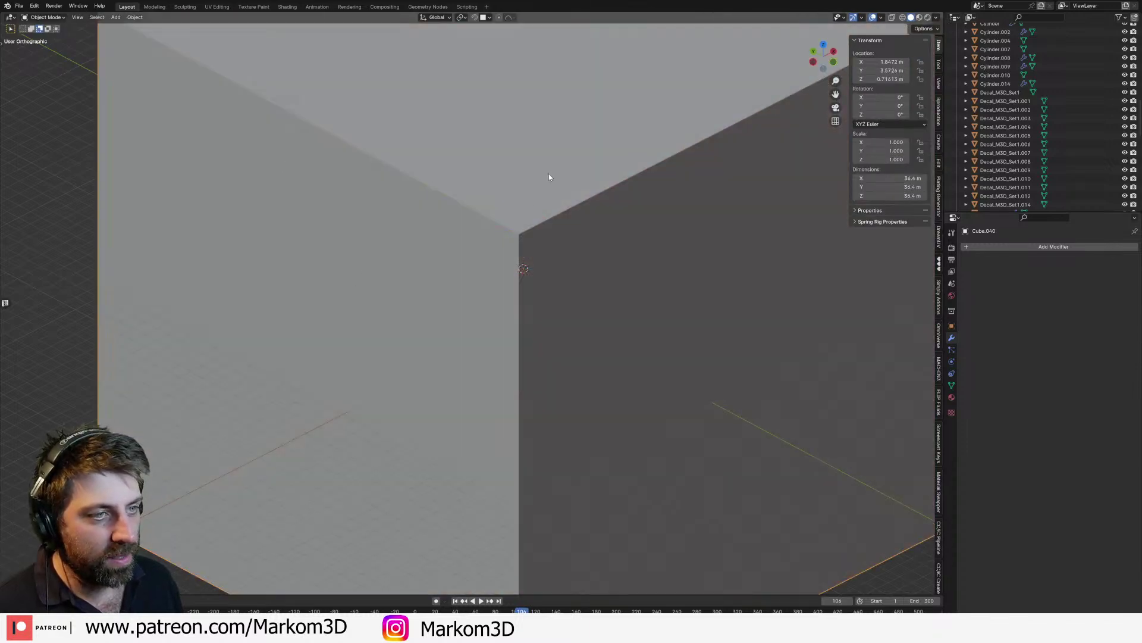
Step: Give the large cube a new material, replacing the Principled BSDF with a Volume Scatter node connected to the Volume output
{"action": "left_click", "coordinate": [287, 6]}
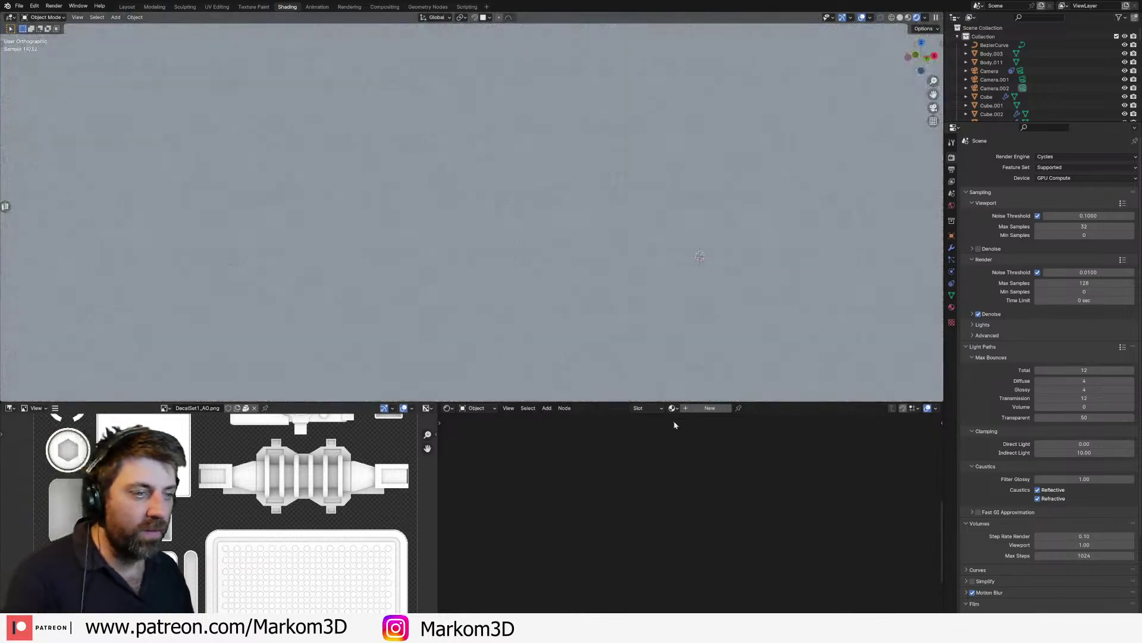
{"action": "left_click", "coordinate": [708, 408]}
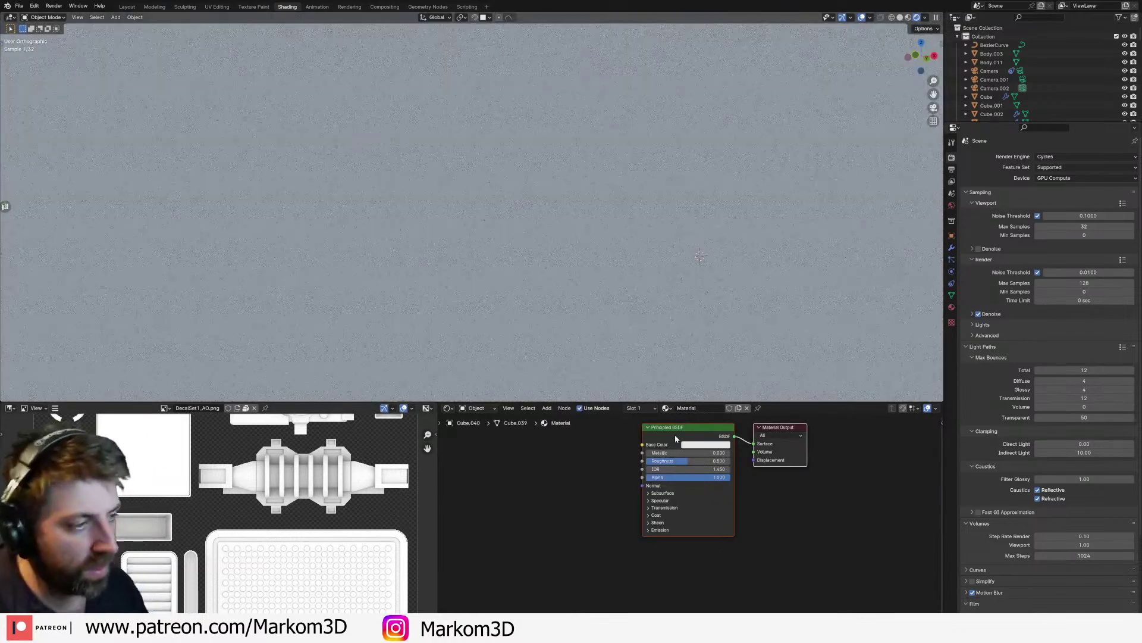
{"action": "key", "text": "x"}
{"action": "key", "text": "shift+a"}
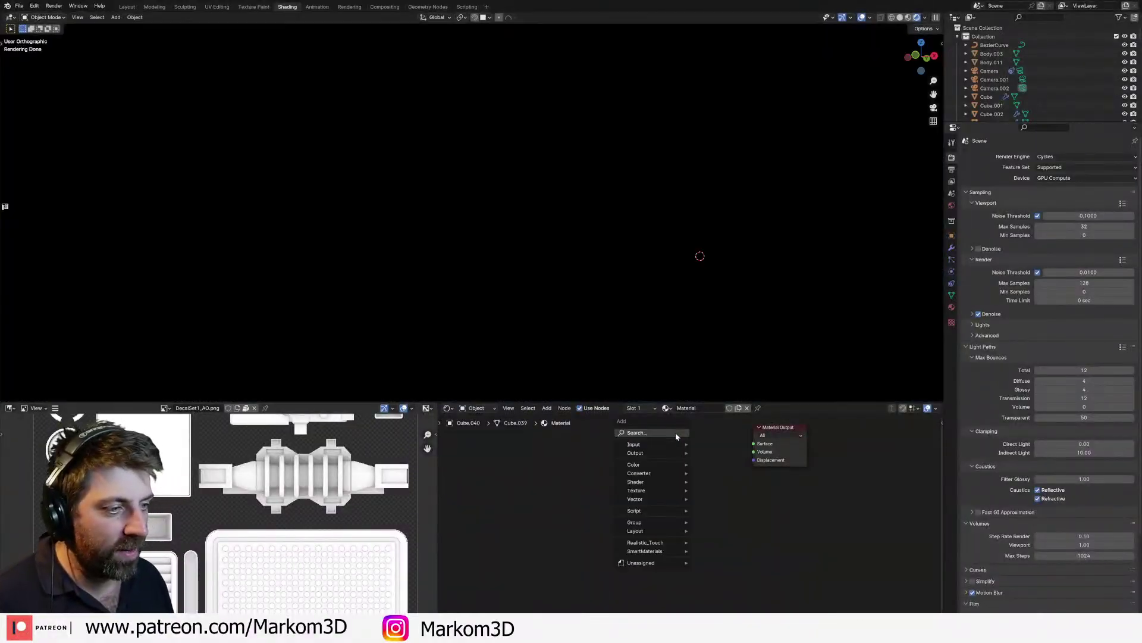
{"action": "left_click", "coordinate": [676, 432]}
{"action": "type", "text": "vol"}
{"action": "key", "text": "Down"}
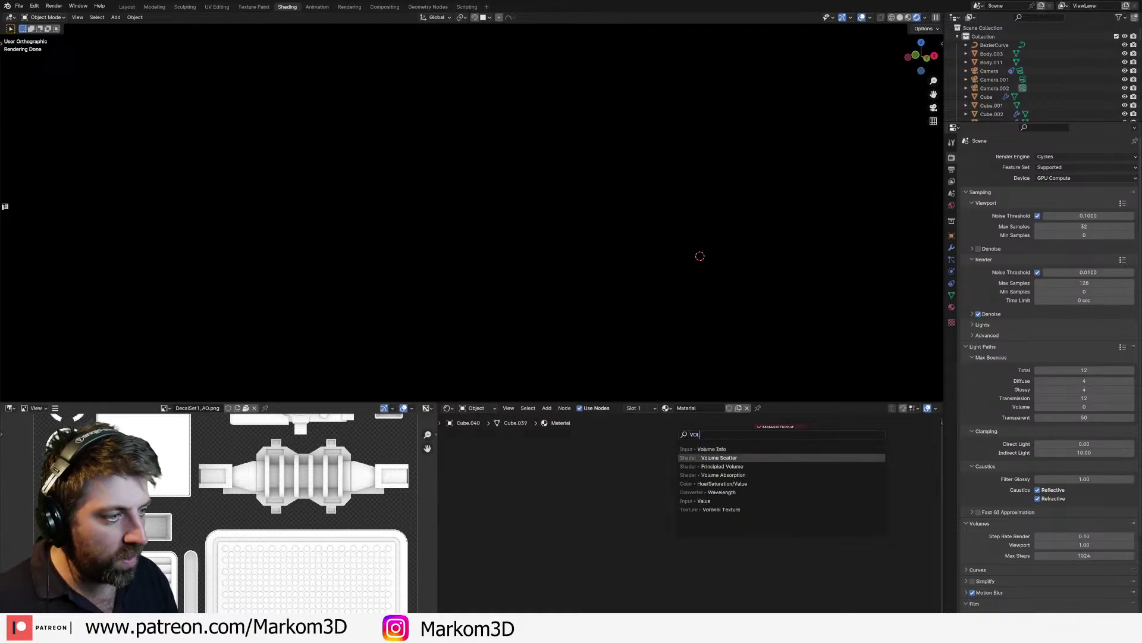
{"action": "key", "text": "Return"}
{"action": "left_click", "coordinate": [670, 440]}
{"action": "left_click_drag", "start_coordinate": [724, 453], "coordinate": [753, 451]}
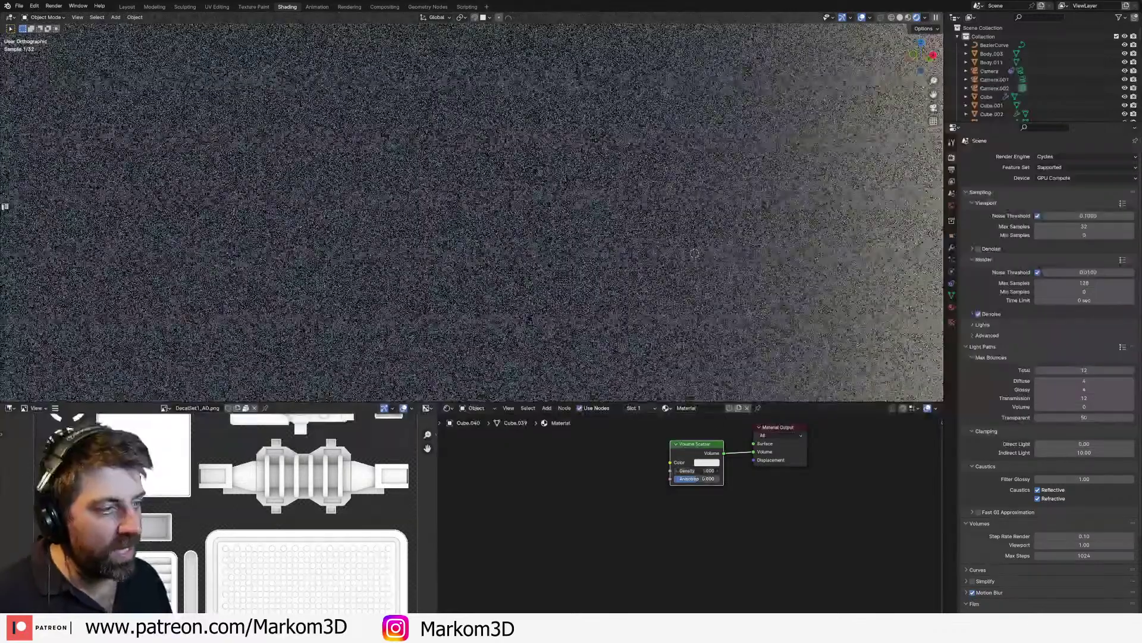
Step: Set the Volume Scatter density to 0.01 and its anisotropy to about 0.768
{"action": "left_click", "coordinate": [690, 471]}
{"action": "type", "text": "0.01"}
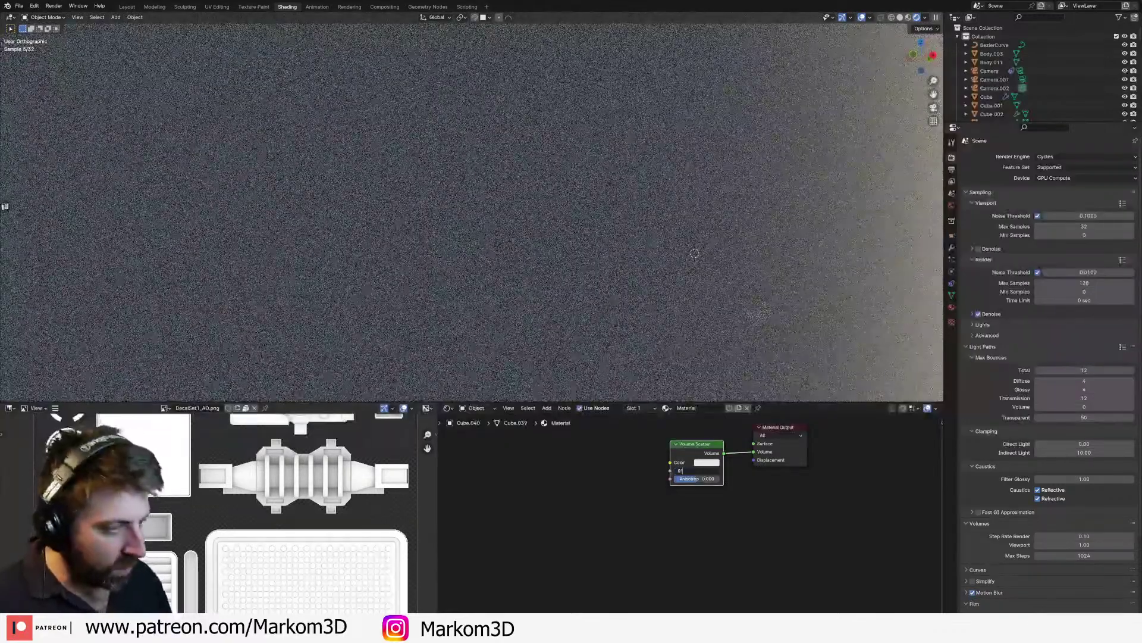
{"action": "key", "text": "Return"}
{"action": "middle_click_drag", "start_coordinate": [537, 169], "coordinate": [616, 183]}
{"action": "scroll", "coordinate": [565, 178], "scroll_direction": "down", "scroll_amount": 9}
{"action": "mouse_move", "coordinate": [705, 479]}
{"action": "left_mouse_down"}
{"action": "mouse_move", "coordinate": [721, 479]}
{"action": "mouse_move", "coordinate": [701, 486]}
{"action": "left_mouse_up"}
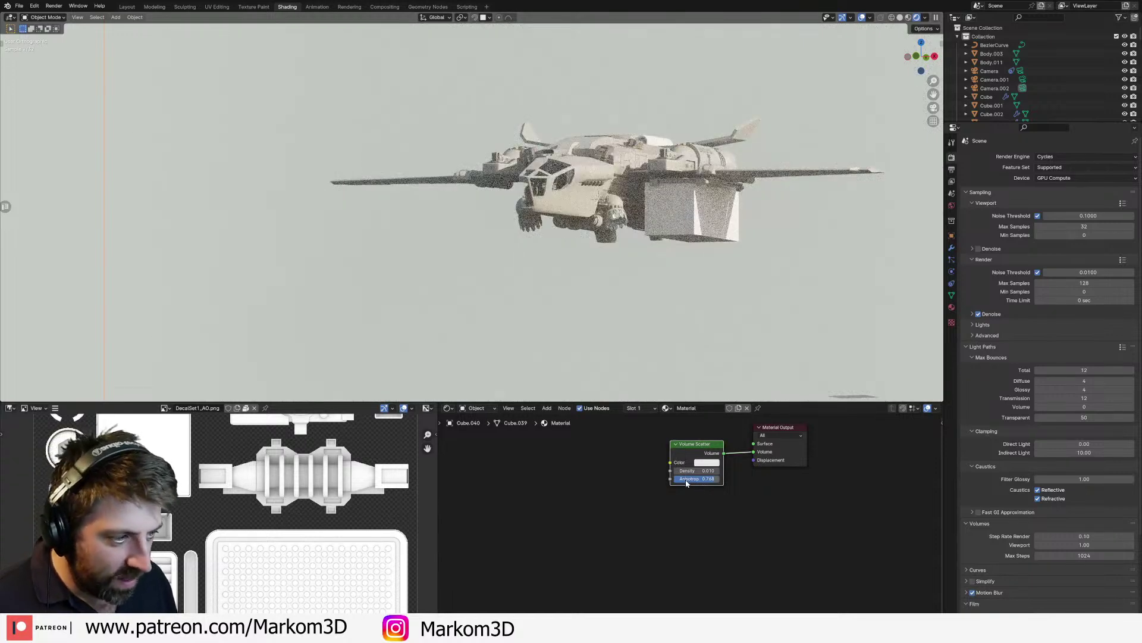
{"action": "scroll", "coordinate": [687, 482], "scroll_direction": "up", "scroll_amount": 4}
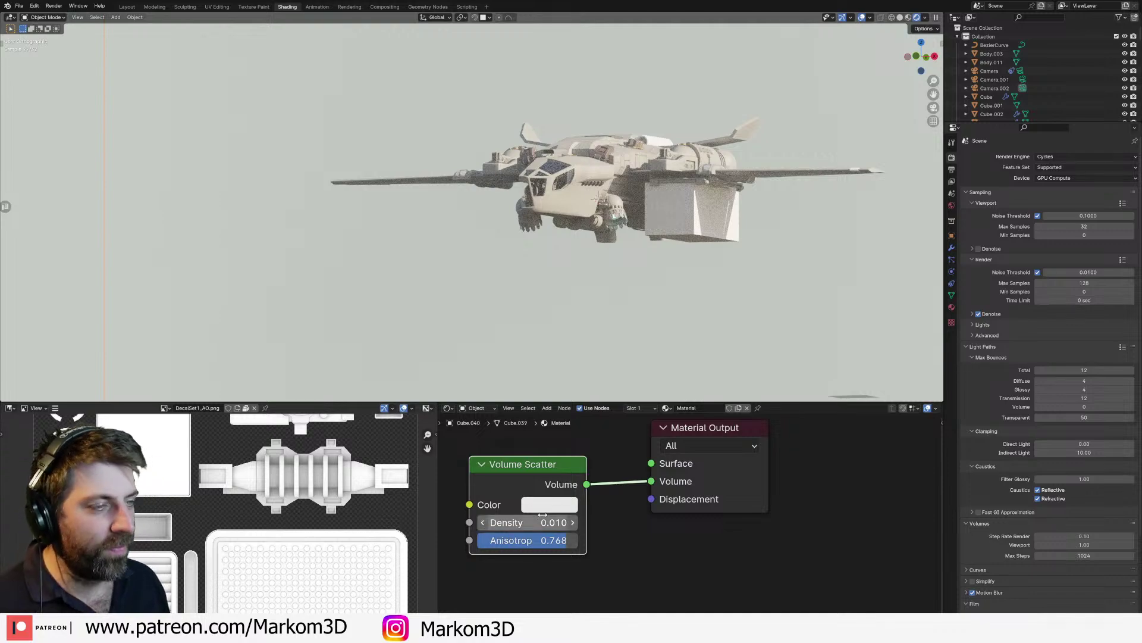
Step: Check the fog from several angles, delete the fog cube, and return to the Layout workspace with solid shading
{"action": "middle_click_drag", "start_coordinate": [535, 263], "coordinate": [586, 322]}
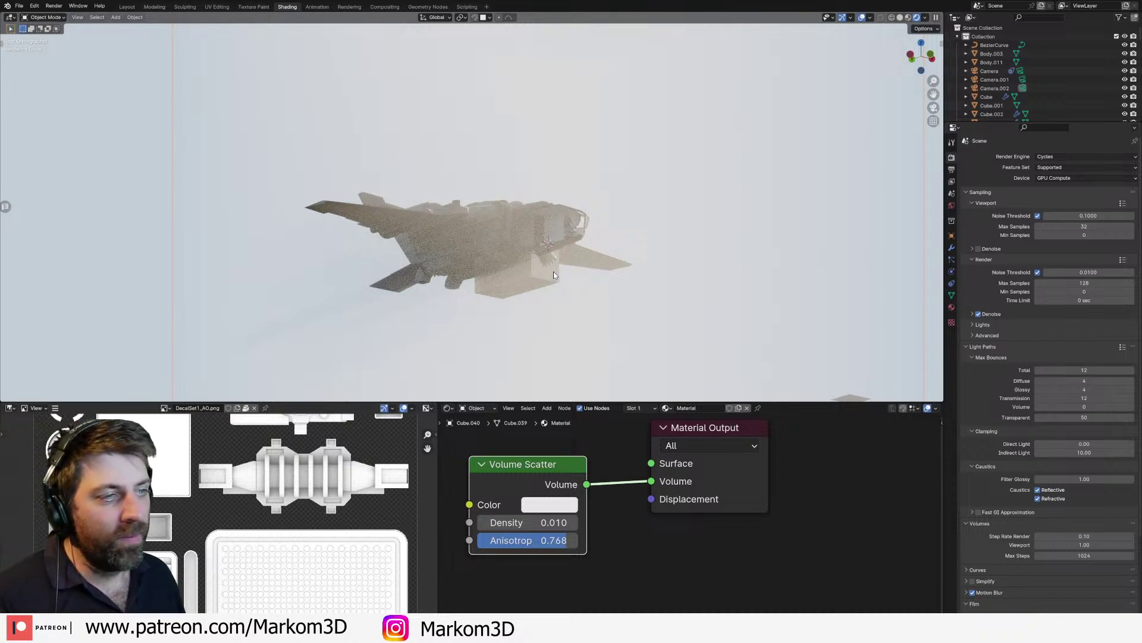
{"action": "middle_click_drag", "start_coordinate": [554, 272], "coordinate": [476, 272]}
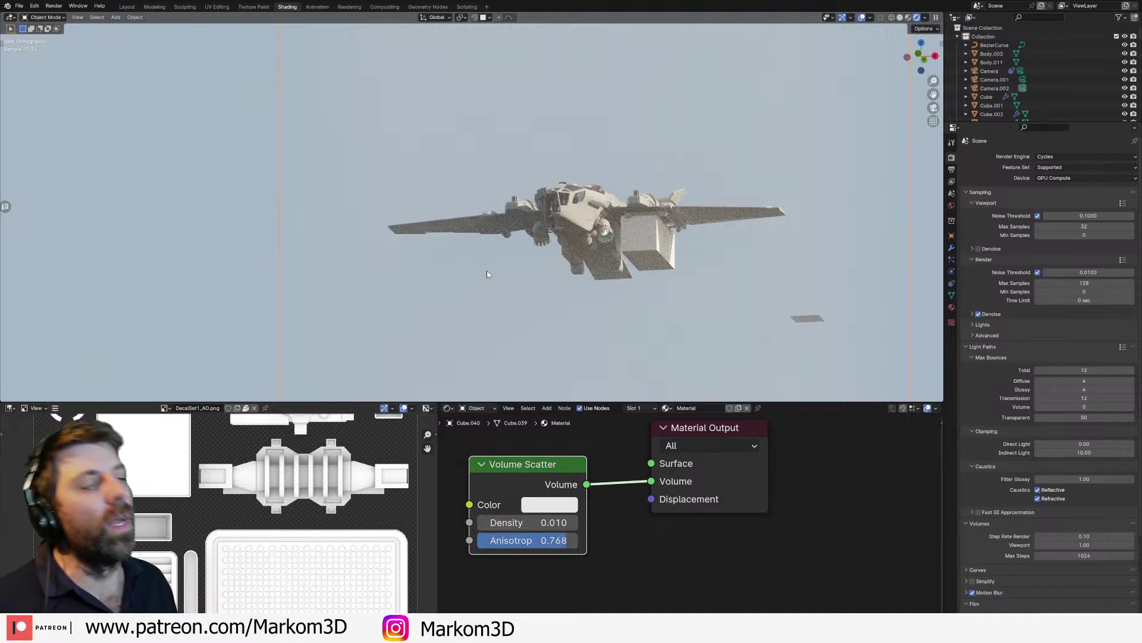
{"action": "middle_click_drag", "start_coordinate": [486, 271], "coordinate": [405, 209]}
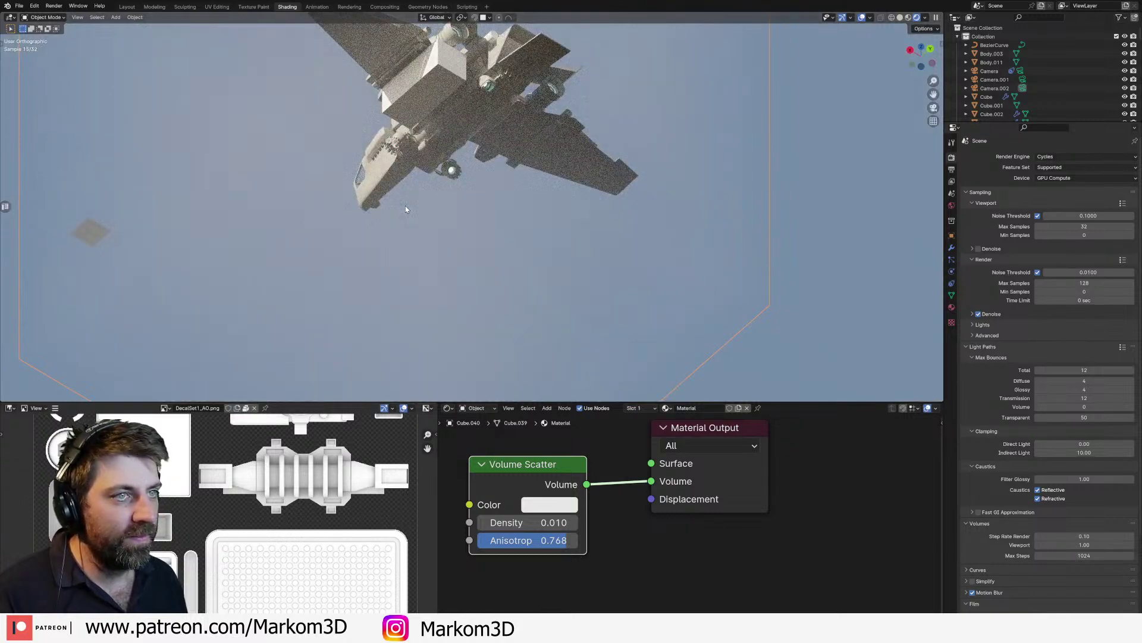
{"action": "middle_click_drag", "start_coordinate": [408, 252], "coordinate": [583, 326]}
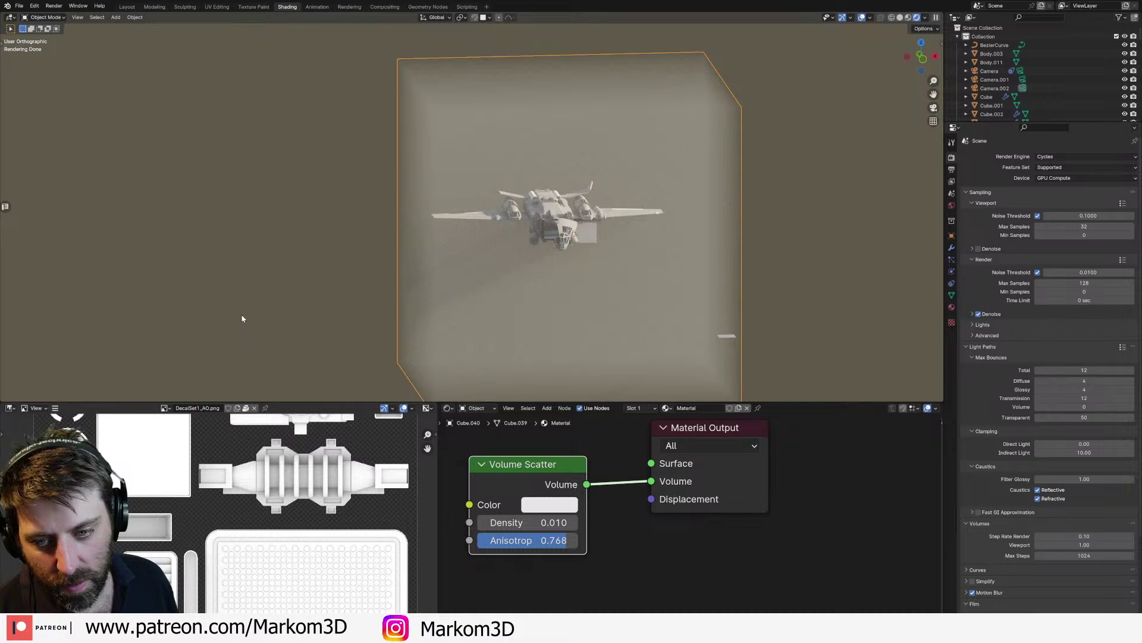
{"action": "key", "text": "Delete"}
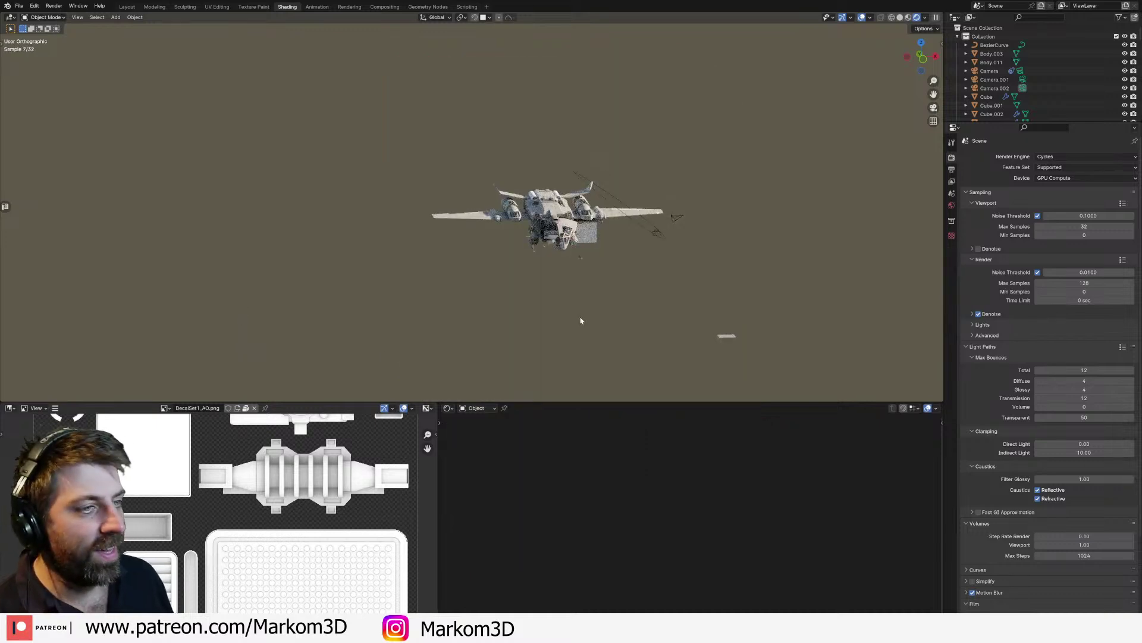
{"action": "left_click", "coordinate": [899, 18]}
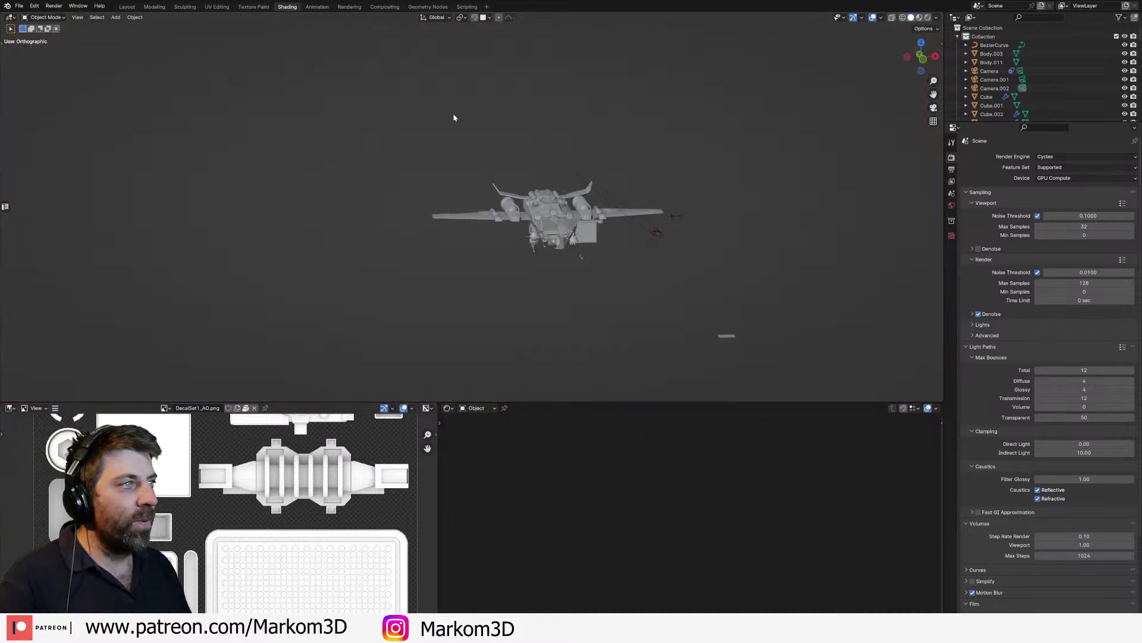
{"action": "left_click", "coordinate": [127, 7]}
Step: Examine the cockpit chairs' placement inside the spaceship's open-sided interior from several angles
{"action": "middle_click_drag", "start_coordinate": [592, 411], "coordinate": [502, 316]}
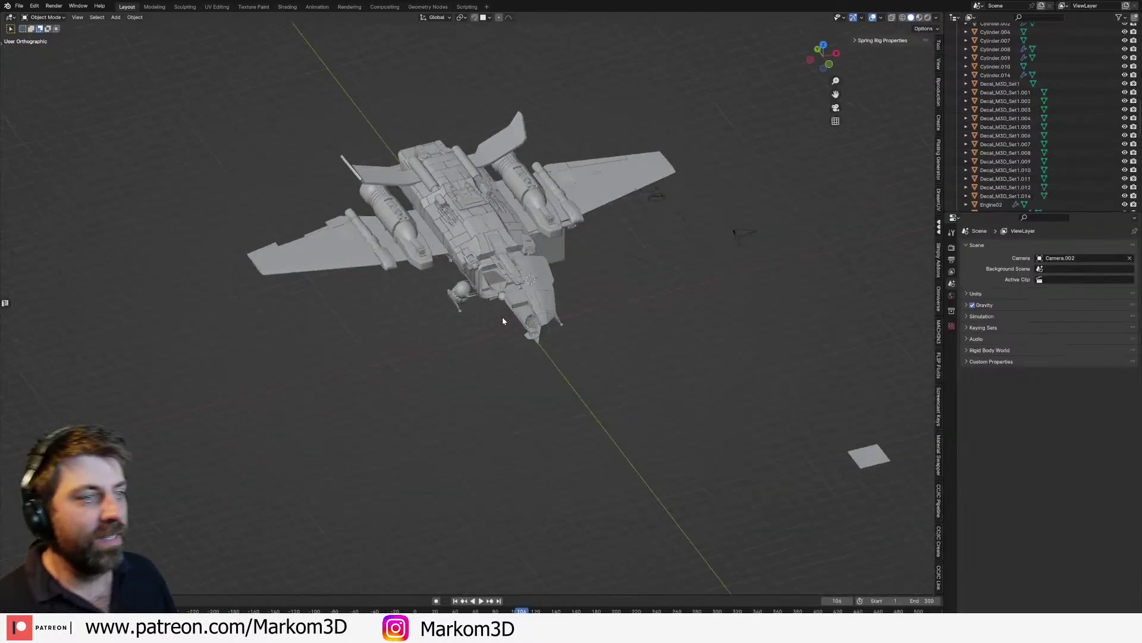
{"action": "scroll", "coordinate": [636, 290], "scroll_direction": "up", "scroll_amount": 3}
{"action": "scroll", "coordinate": [637, 290], "scroll_direction": "up", "scroll_amount": 6}
{"action": "middle_click_drag", "start_coordinate": [637, 290], "coordinate": [544, 439], "text": "shift"}
{"action": "middle_click_drag", "start_coordinate": [390, 408], "coordinate": [626, 341], "text": "shift"}
{"action": "scroll", "coordinate": [627, 288], "scroll_direction": "up", "scroll_amount": 2}
{"action": "scroll", "coordinate": [627, 288], "scroll_direction": "up", "scroll_amount": 2}
{"action": "scroll", "coordinate": [713, 333], "scroll_direction": "up", "scroll_amount": 3}
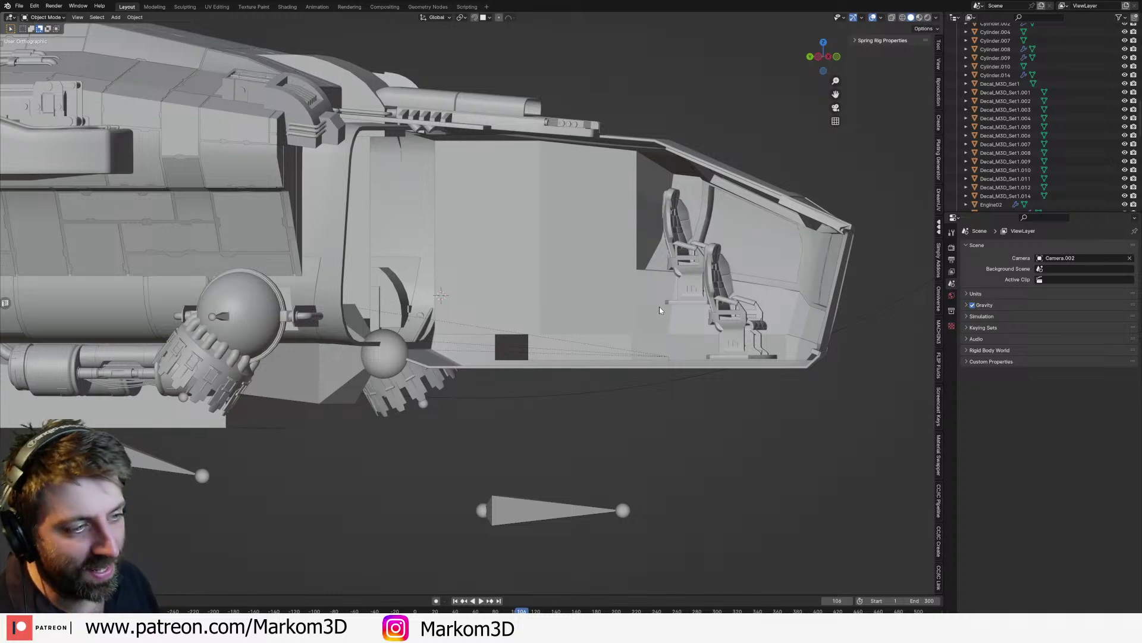
{"action": "middle_click_drag", "start_coordinate": [617, 326], "coordinate": [803, 368]}
{"action": "left_click", "coordinate": [651, 355]}
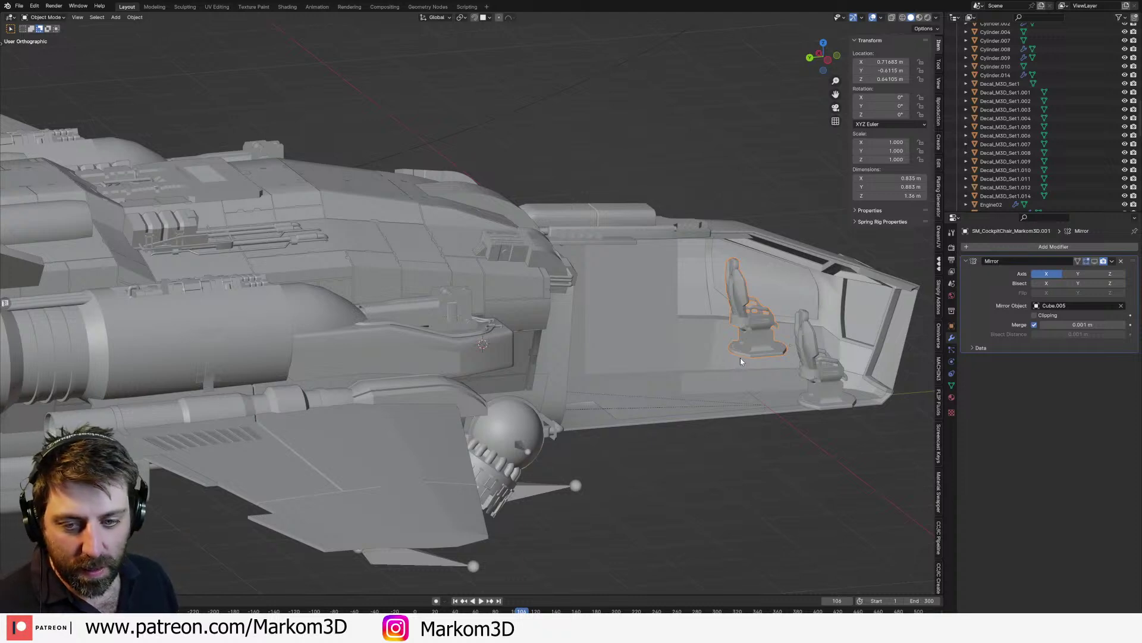
{"action": "middle_click_drag", "start_coordinate": [740, 359], "coordinate": [677, 341]}
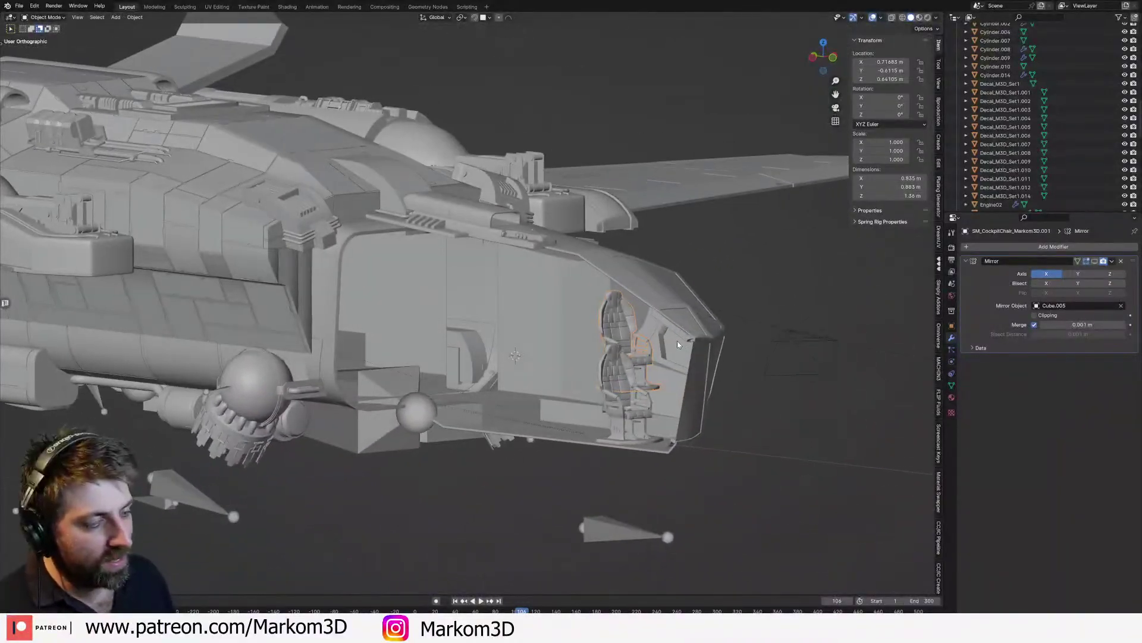
{"action": "scroll", "coordinate": [644, 377], "scroll_direction": "up", "scroll_amount": 2}
{"action": "middle_click_drag", "start_coordinate": [641, 378], "coordinate": [702, 393]}
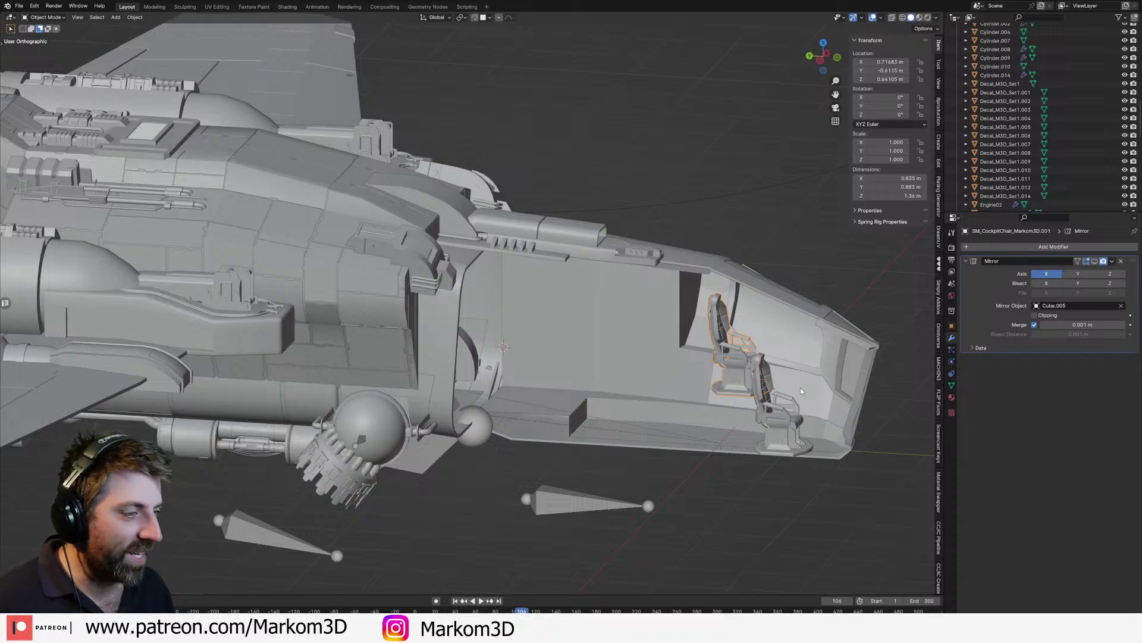
{"action": "scroll", "coordinate": [811, 351], "scroll_direction": "up", "scroll_amount": 5}
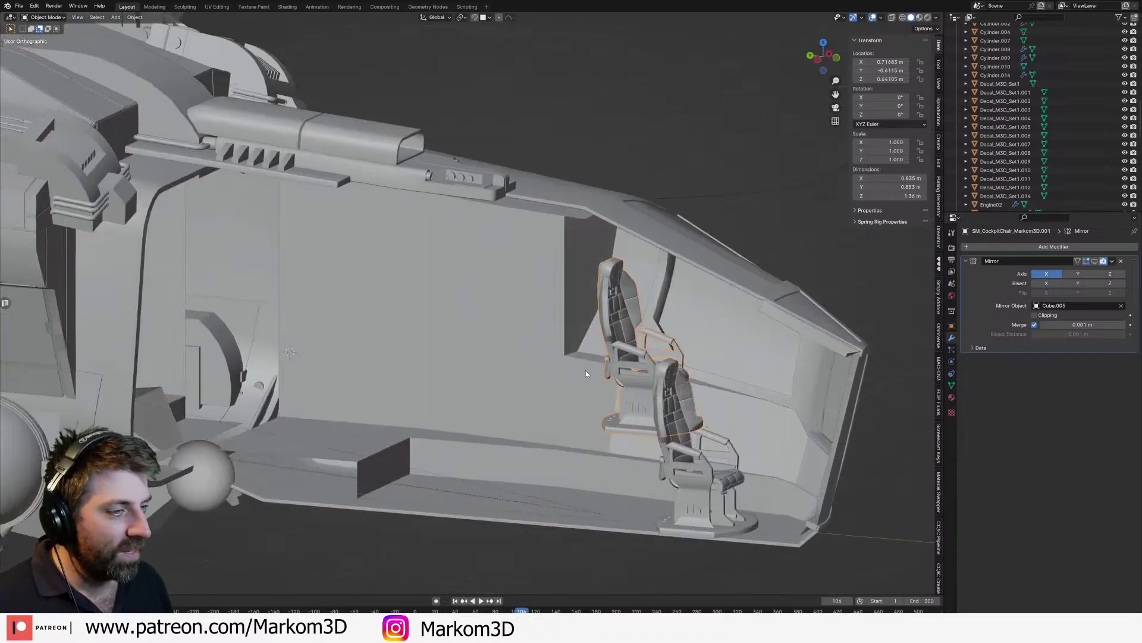
{"action": "scroll", "coordinate": [746, 325], "scroll_direction": "down", "scroll_amount": 6}
Step: Select the interior shell mesh and inspect how it runs around the chairs, floor and nose
{"action": "left_click", "coordinate": [634, 335]}
{"action": "scroll", "coordinate": [681, 330], "scroll_direction": "up", "scroll_amount": 4}
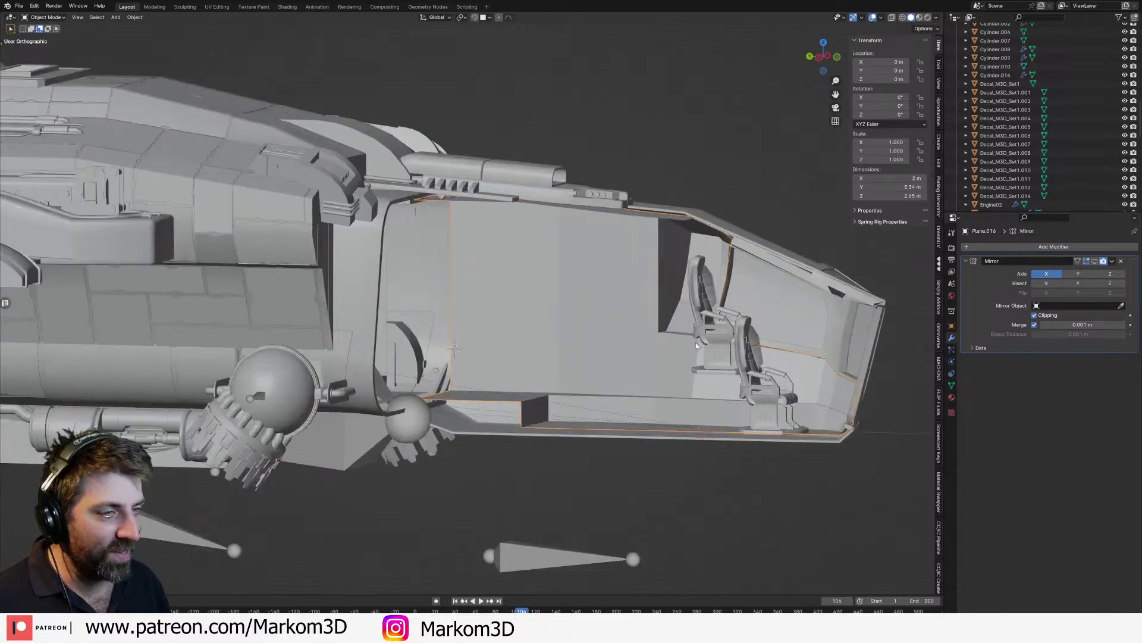
{"action": "middle_click_drag", "start_coordinate": [696, 345], "coordinate": [647, 354]}
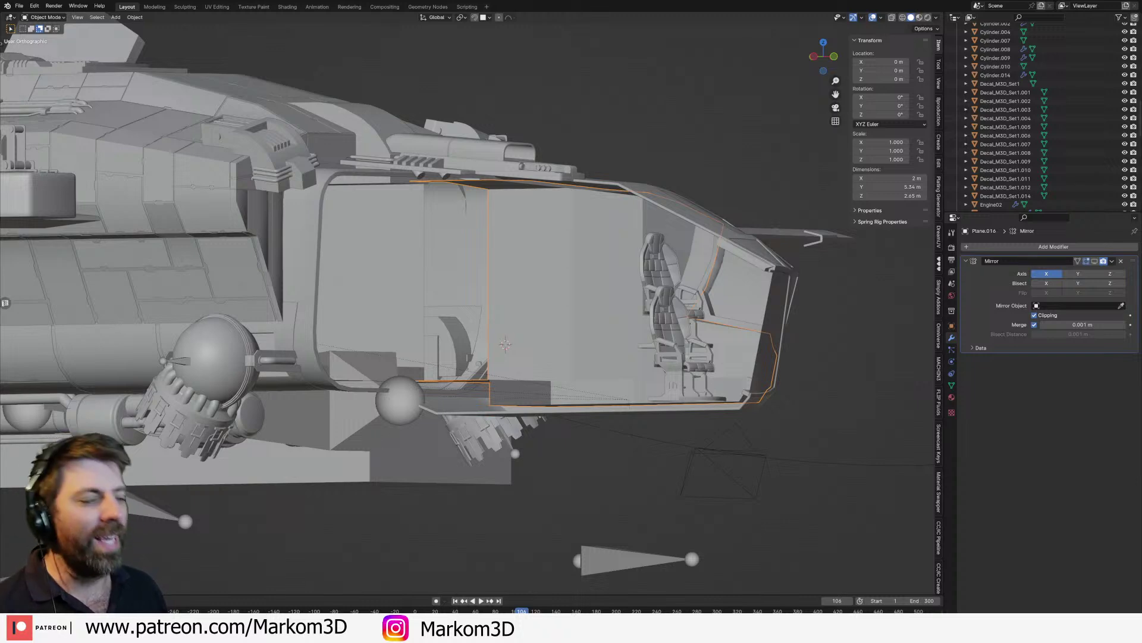
{"action": "scroll", "coordinate": [567, 334], "scroll_direction": "down", "scroll_amount": 2}
{"action": "middle_click_drag", "start_coordinate": [566, 334], "coordinate": [531, 173]}
{"action": "scroll", "coordinate": [544, 320], "scroll_direction": "up", "scroll_amount": 3}
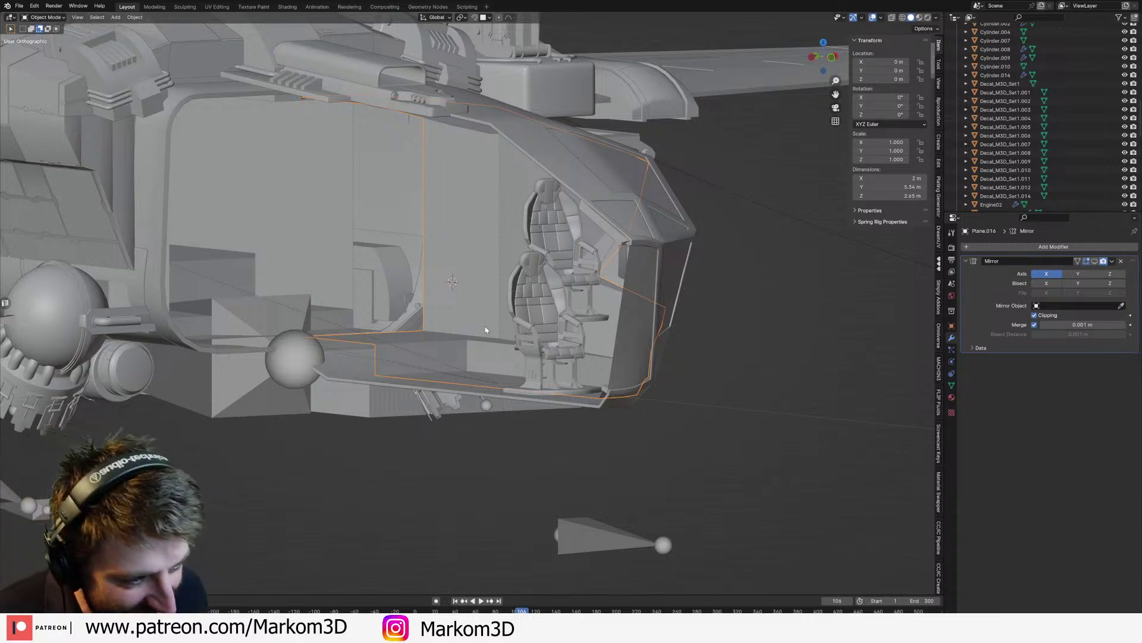
Step: Select the upper rear cockpit chair and show it in wireframe from the right side
{"action": "middle_click_drag", "start_coordinate": [473, 353], "coordinate": [451, 326]}
{"action": "middle_click_drag", "start_coordinate": [526, 378], "coordinate": [663, 391]}
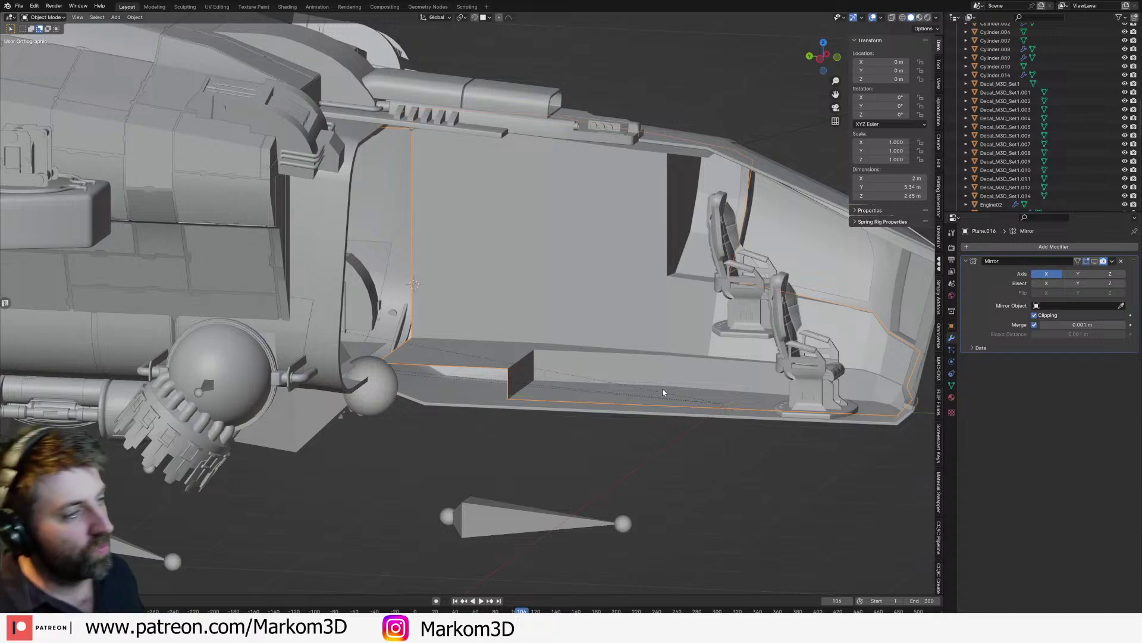
{"action": "middle_click_drag", "start_coordinate": [662, 392], "coordinate": [581, 454]}
{"action": "scroll", "coordinate": [583, 455], "scroll_direction": "up", "scroll_amount": 3}
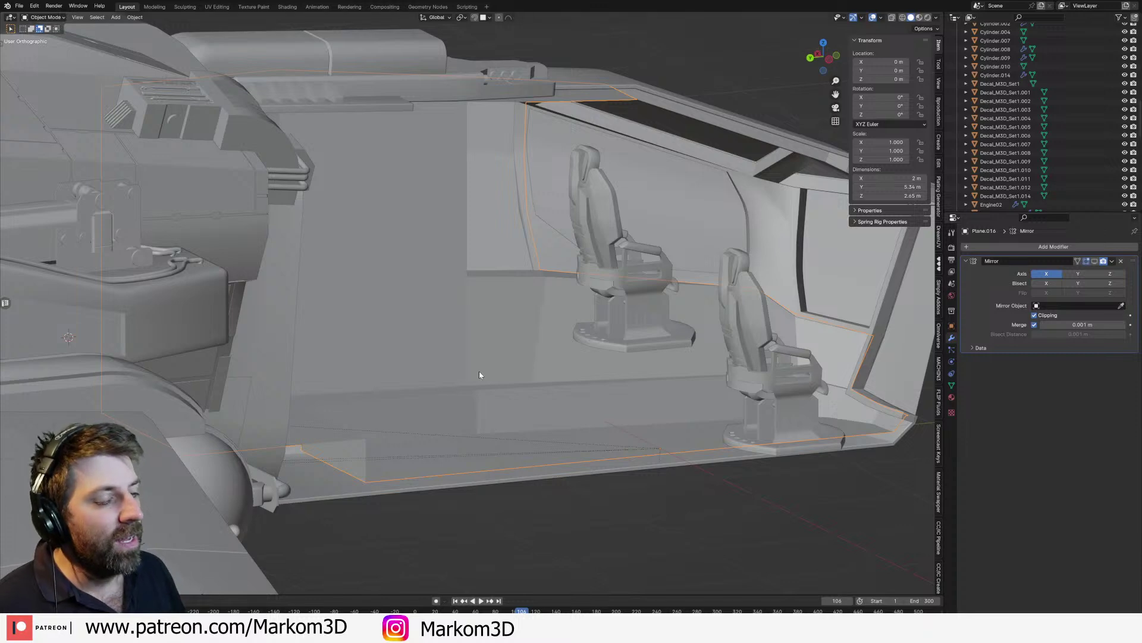
{"action": "left_click", "coordinate": [720, 287]}
{"action": "middle_click_drag", "start_coordinate": [726, 279], "coordinate": [692, 264]}
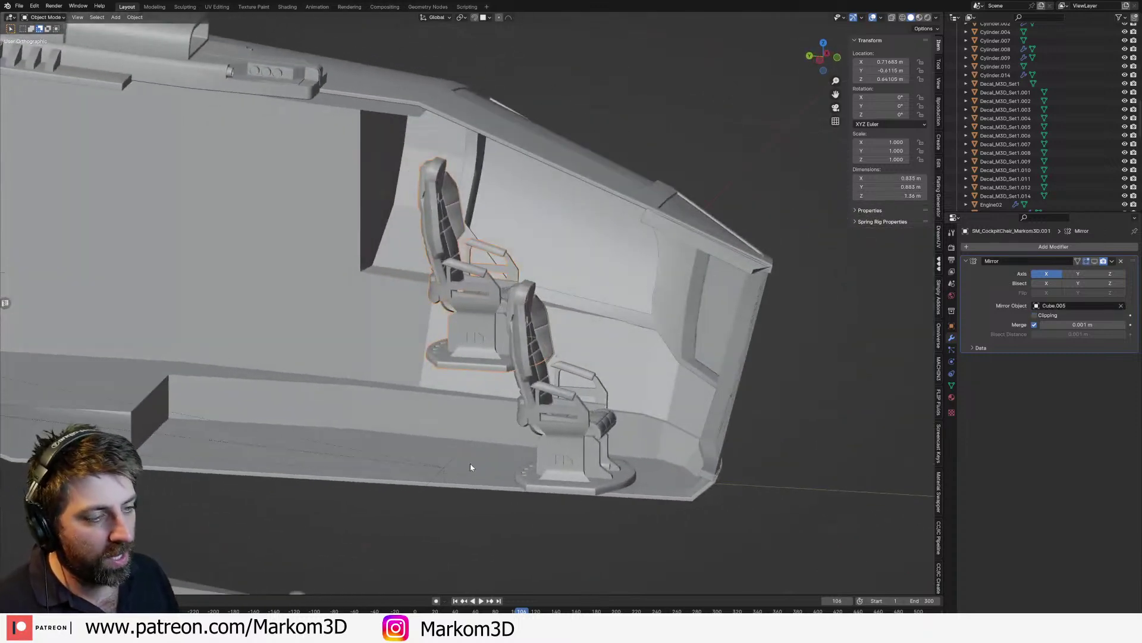
{"action": "key", "text": "KP_3"}
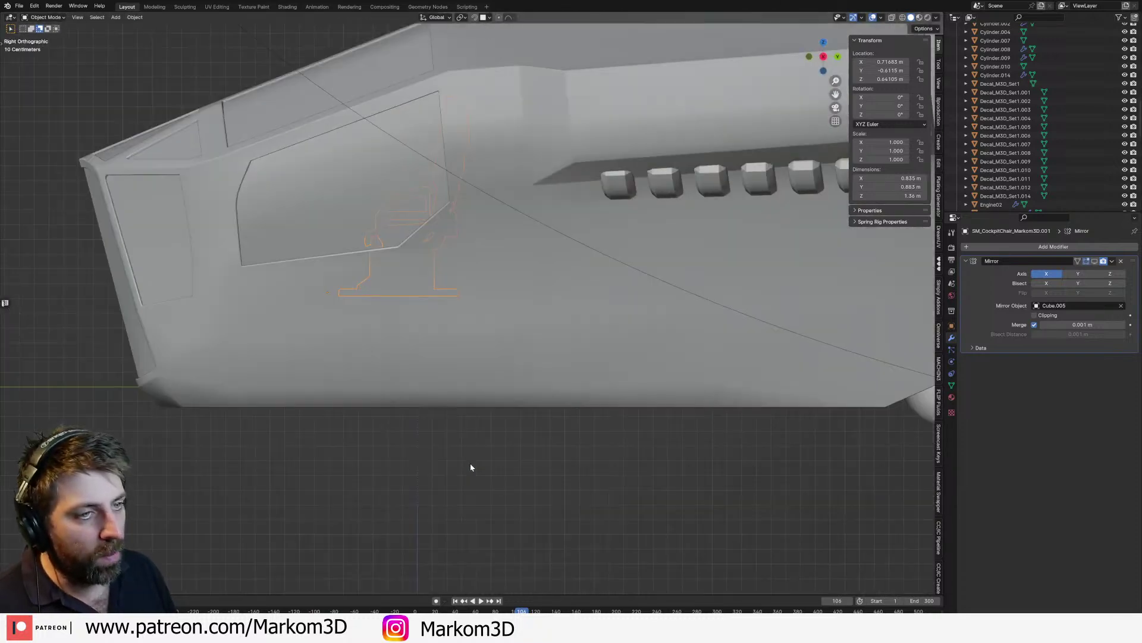
{"action": "key", "text": "z"}
{"action": "left_click", "coordinate": [400, 464]}
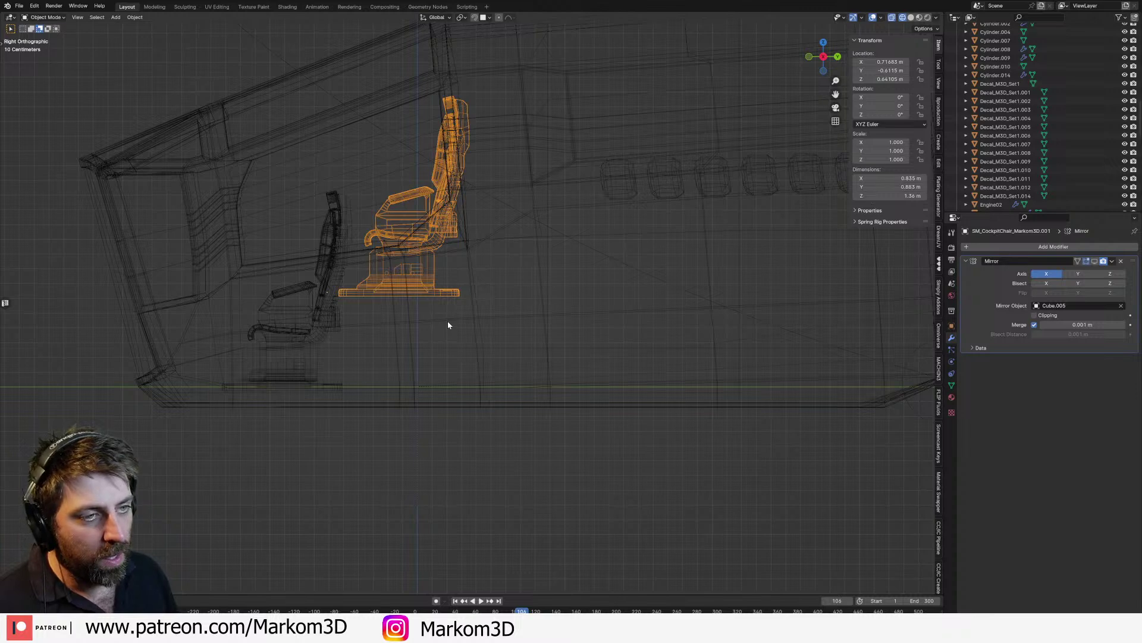
{"action": "key", "text": "g"}
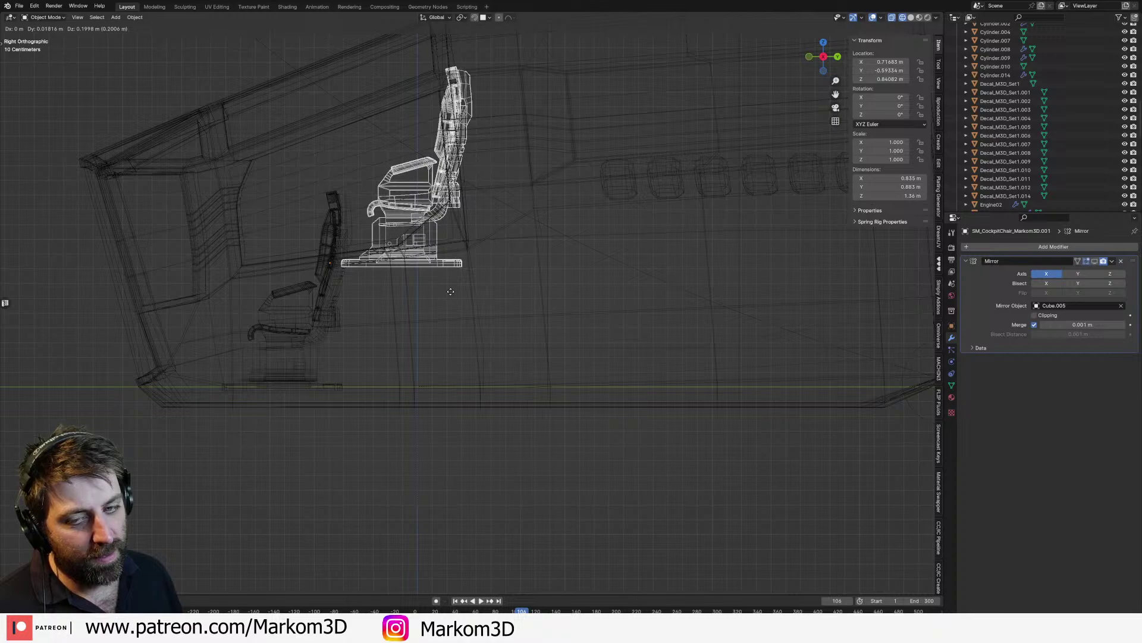
{"action": "right_click", "coordinate": [451, 291]}
{"action": "scroll", "coordinate": [458, 300], "scroll_direction": "down", "scroll_amount": 2}
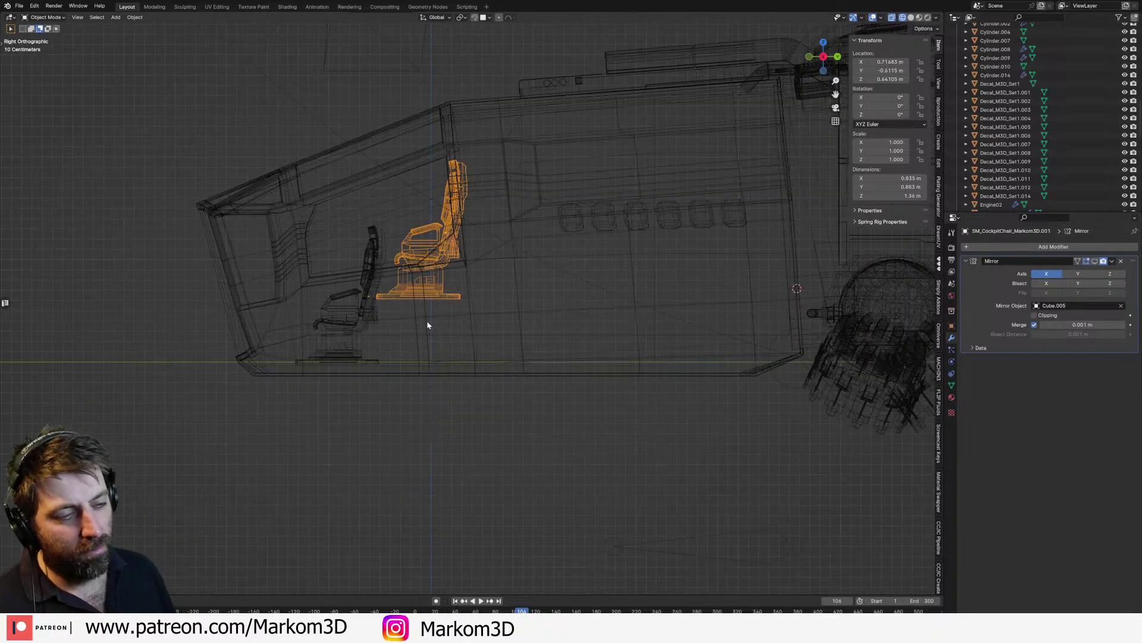
Step: Place the 3D cursor at the center of the upper chair's round base plate
{"action": "middle_click_drag", "start_coordinate": [410, 305], "coordinate": [431, 316]}
{"action": "scroll", "coordinate": [400, 301], "scroll_direction": "up", "scroll_amount": 2}
{"action": "key", "text": "Tab"}
{"action": "middle_click_drag", "start_coordinate": [351, 272], "coordinate": [365, 276]}
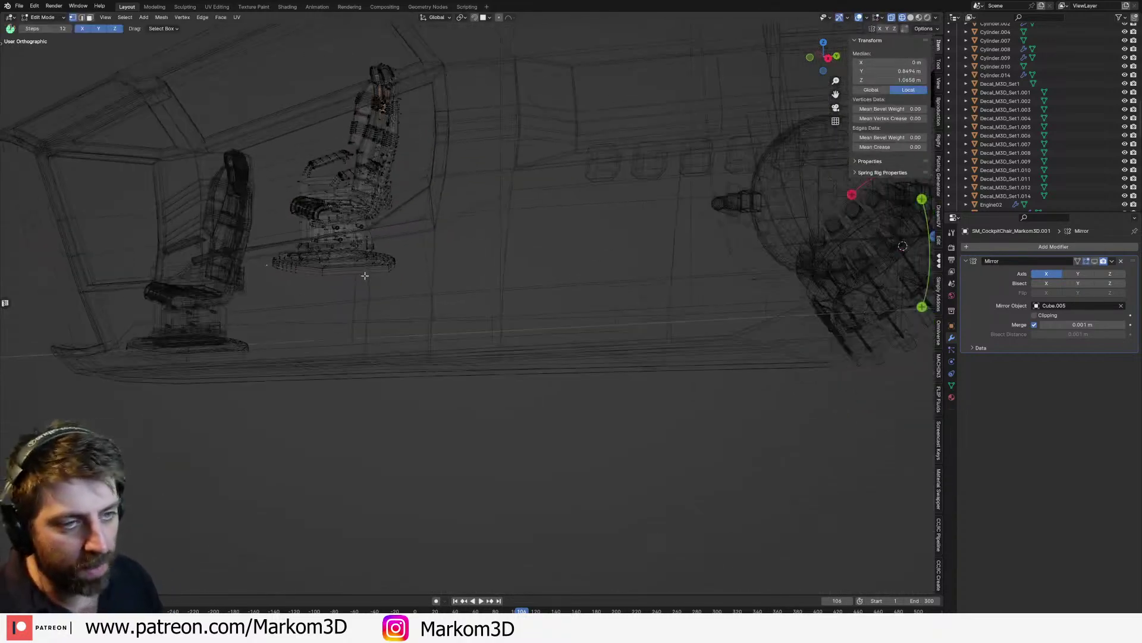
{"action": "scroll", "coordinate": [357, 274], "scroll_direction": "up", "scroll_amount": 1}
{"action": "key", "text": "Tab"}
{"action": "left_click", "coordinate": [352, 324]}
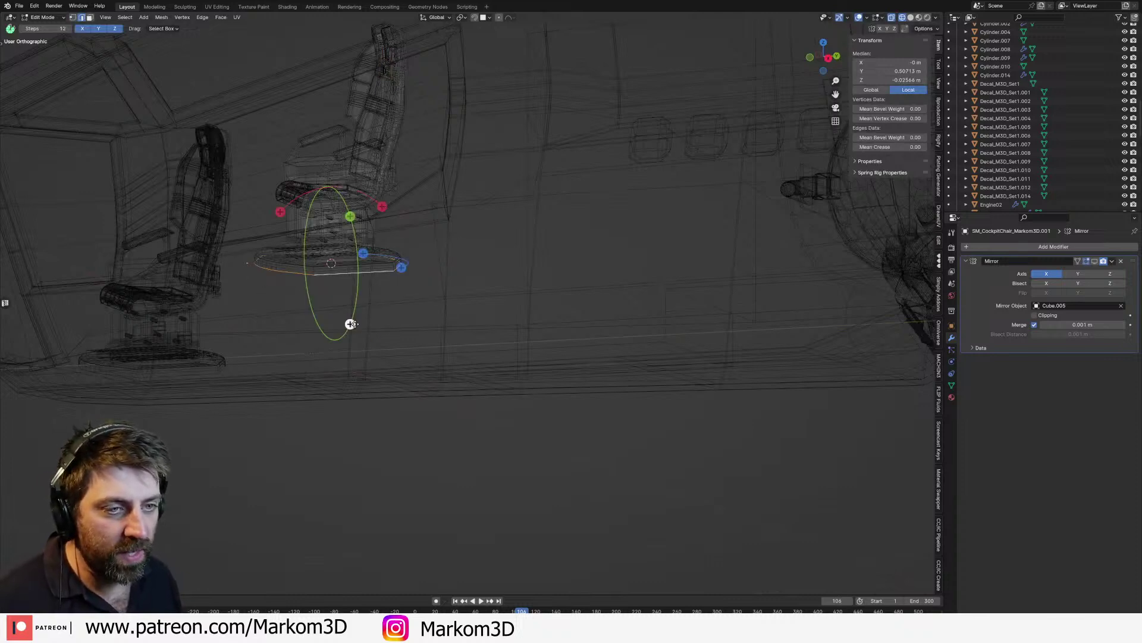
Step: Set the upper chair's origin to the 3D cursor at its base
{"action": "right_click", "coordinate": [355, 322]}
{"action": "mouse_move", "coordinate": [357, 360]}
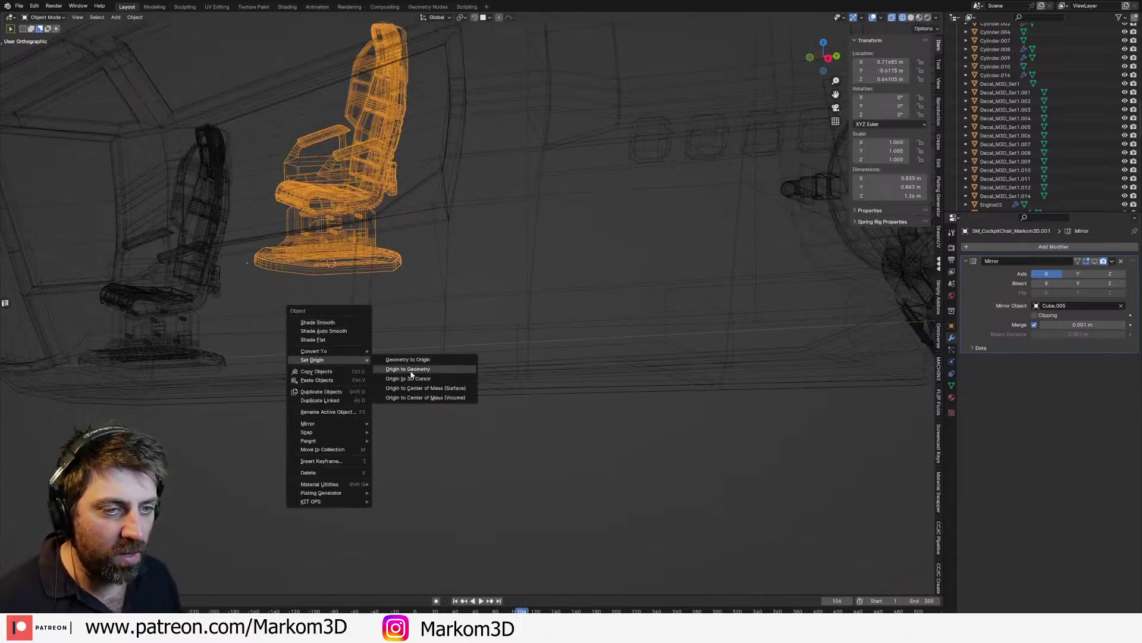
{"action": "left_click", "coordinate": [412, 370]}
{"action": "right_click", "coordinate": [367, 291]}
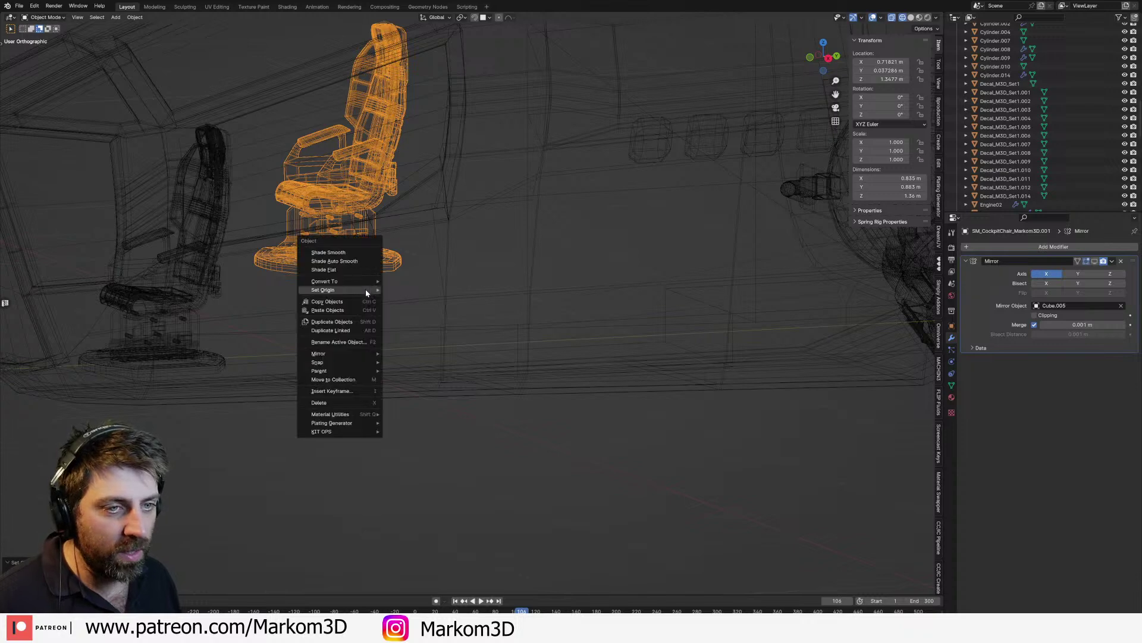
{"action": "mouse_move", "coordinate": [369, 290]}
{"action": "left_click", "coordinate": [419, 309]}
Step: From the right side view, add a cylinder at the 3D cursor under the upper chair's base
{"action": "key", "text": "KP_3"}
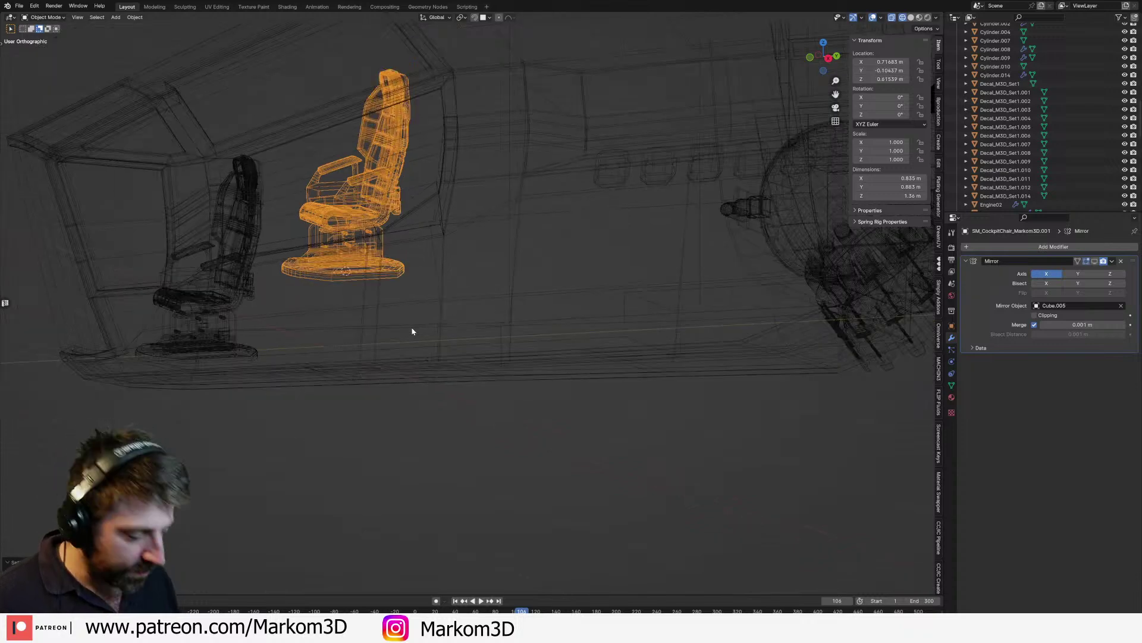
{"action": "scroll", "coordinate": [413, 329], "scroll_direction": "up", "scroll_amount": 3}
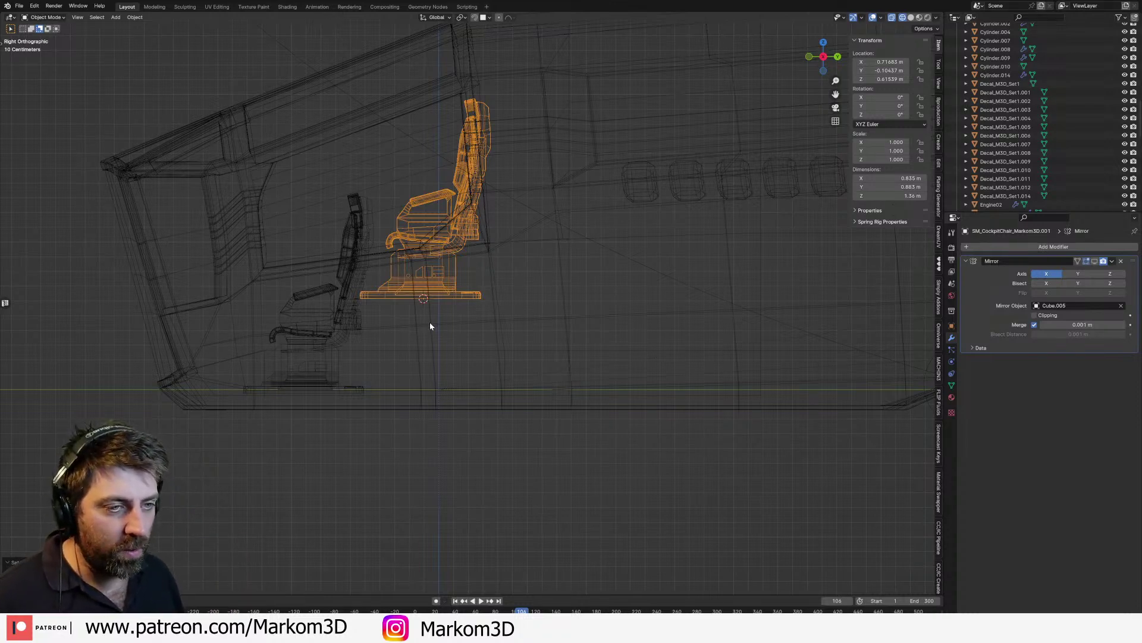
{"action": "key", "text": "shift+a"}
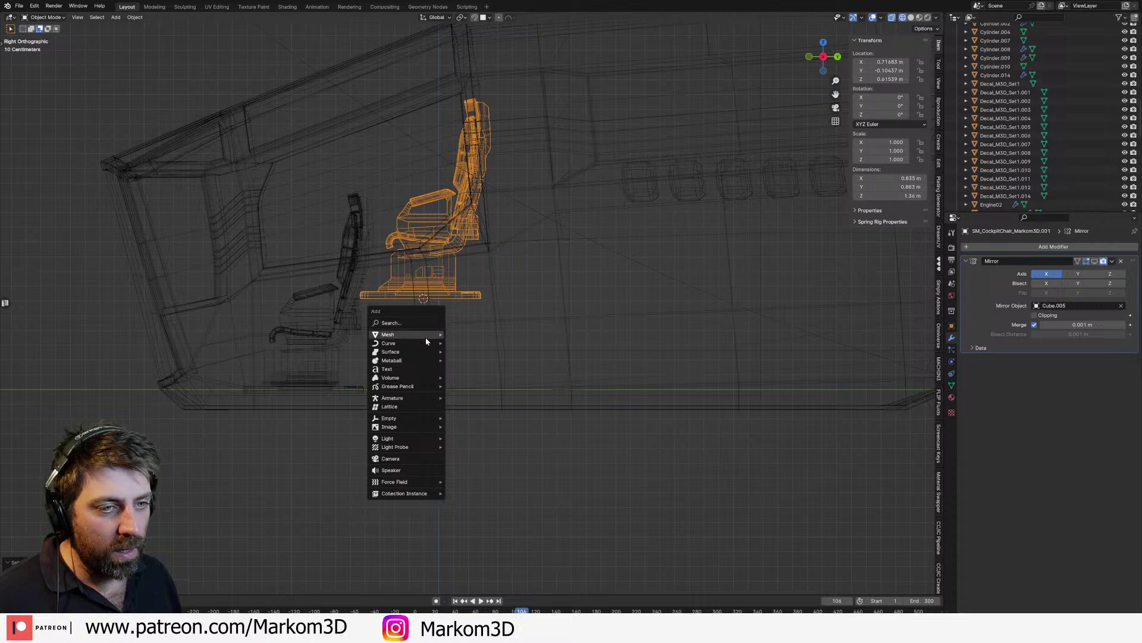
{"action": "mouse_move", "coordinate": [426, 335]}
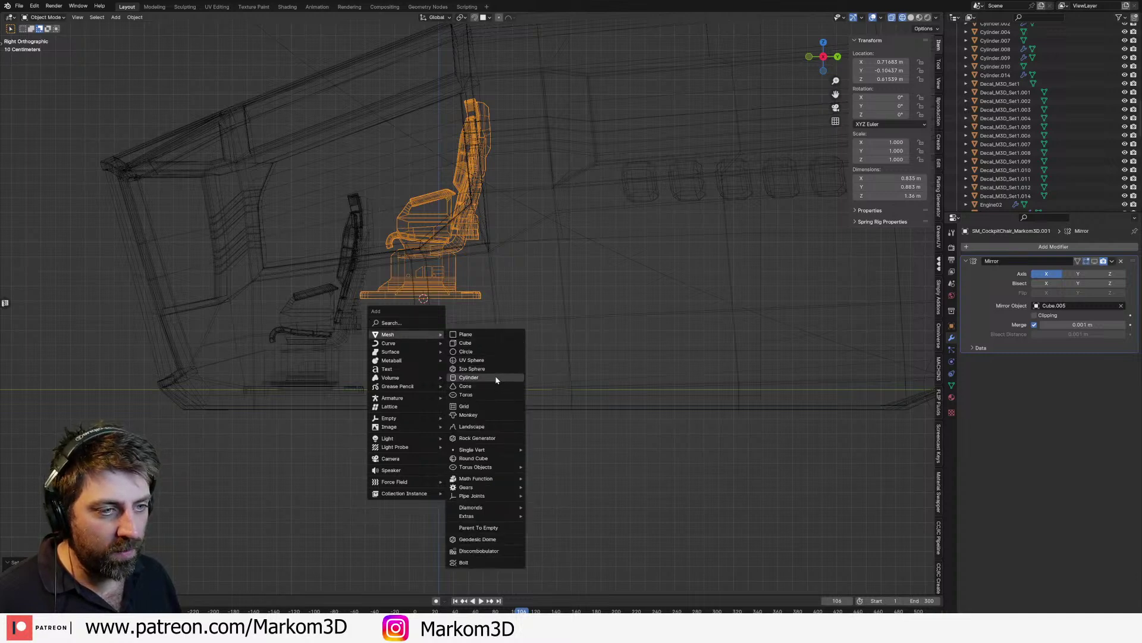
{"action": "left_click", "coordinate": [476, 377]}
Step: Rotate the cylinder's mesh 90° about X and 90° about Z, and scale it down to about 0.44 m across
{"action": "key", "text": "Tab"}
{"action": "type", "text": "r"}
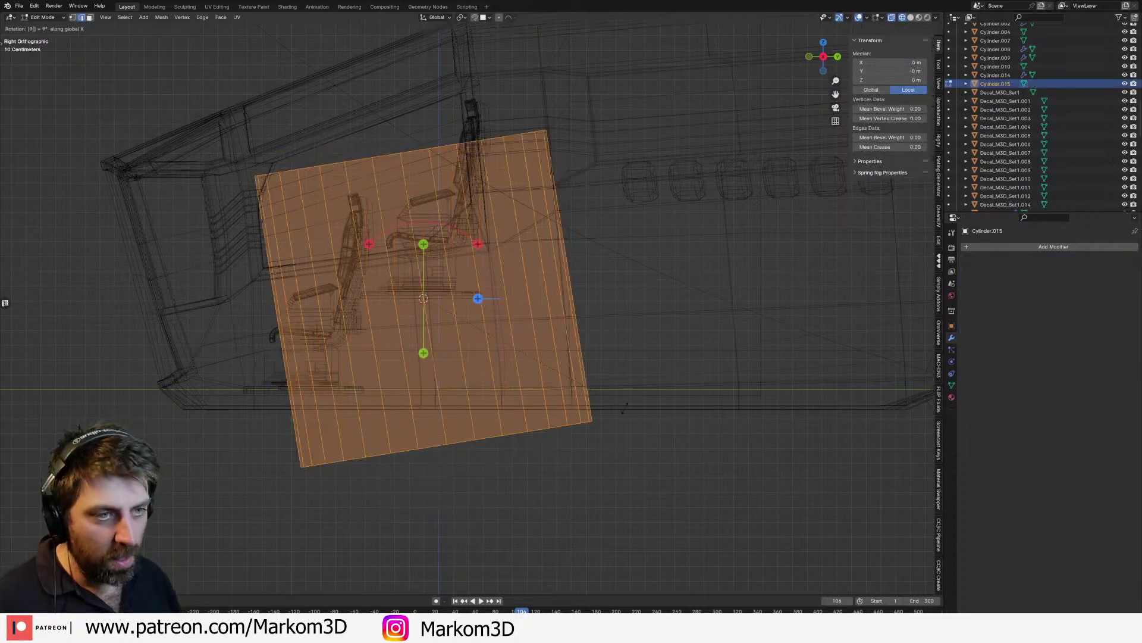
{"action": "type", "text": "90"}
{"action": "key", "text": "Return"}
{"action": "type", "text": "rz90"}
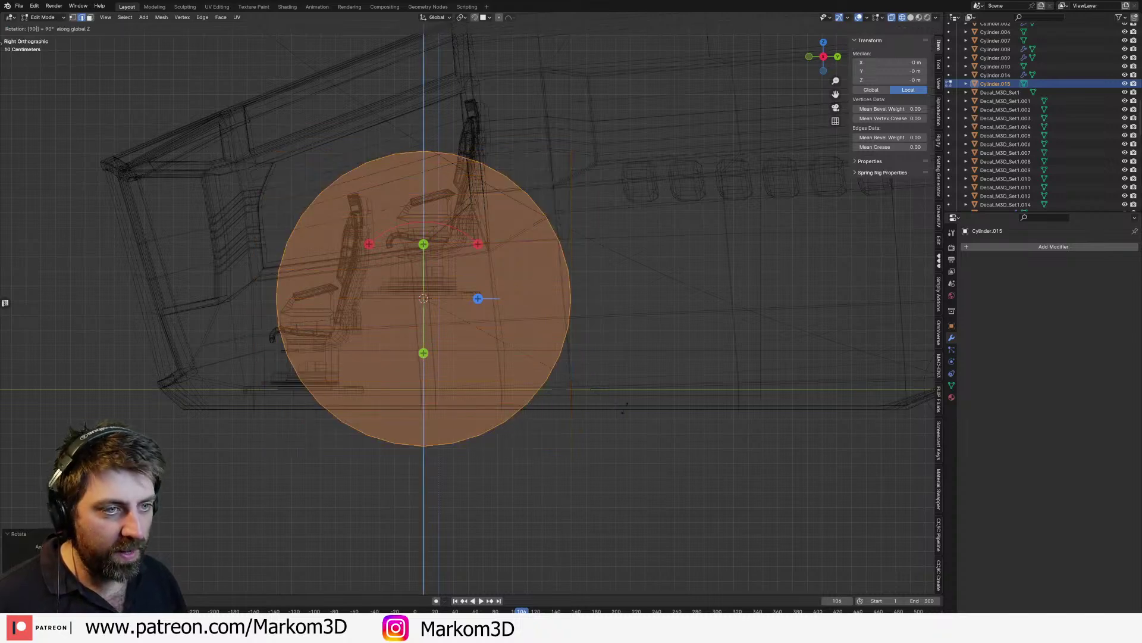
{"action": "key", "text": "Return"}
{"action": "key", "text": "s"}
{"action": "left_click", "coordinate": [476, 313]}
{"action": "key", "text": "s"}
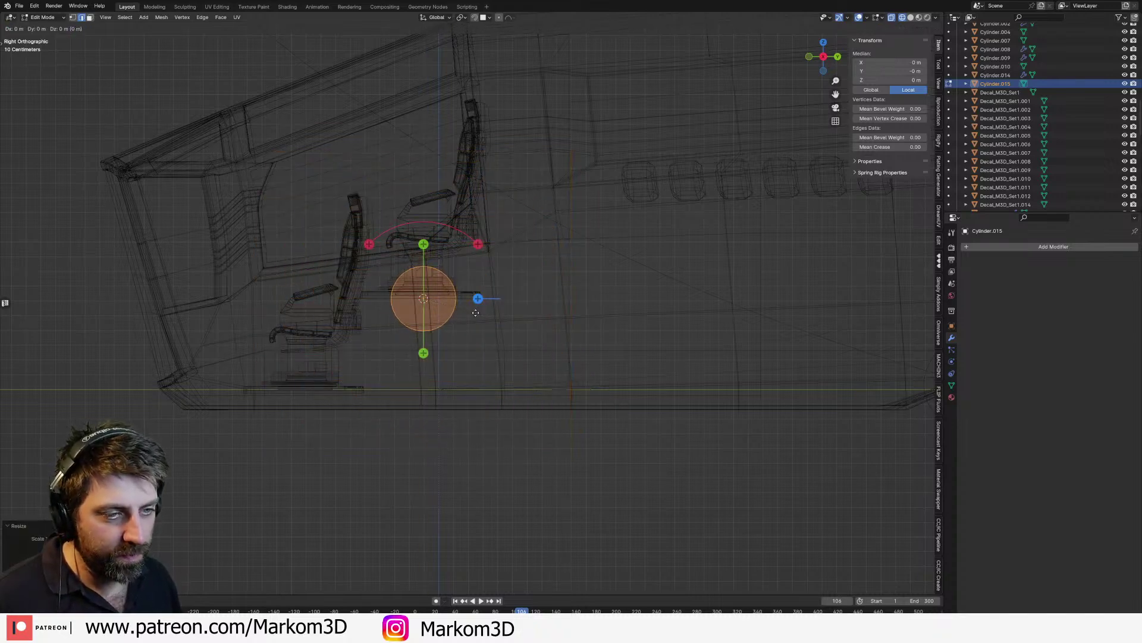
{"action": "key", "text": "z"}
{"action": "right_click", "coordinate": [476, 312]}
{"action": "key", "text": "s"}
{"action": "key", "text": "z"}
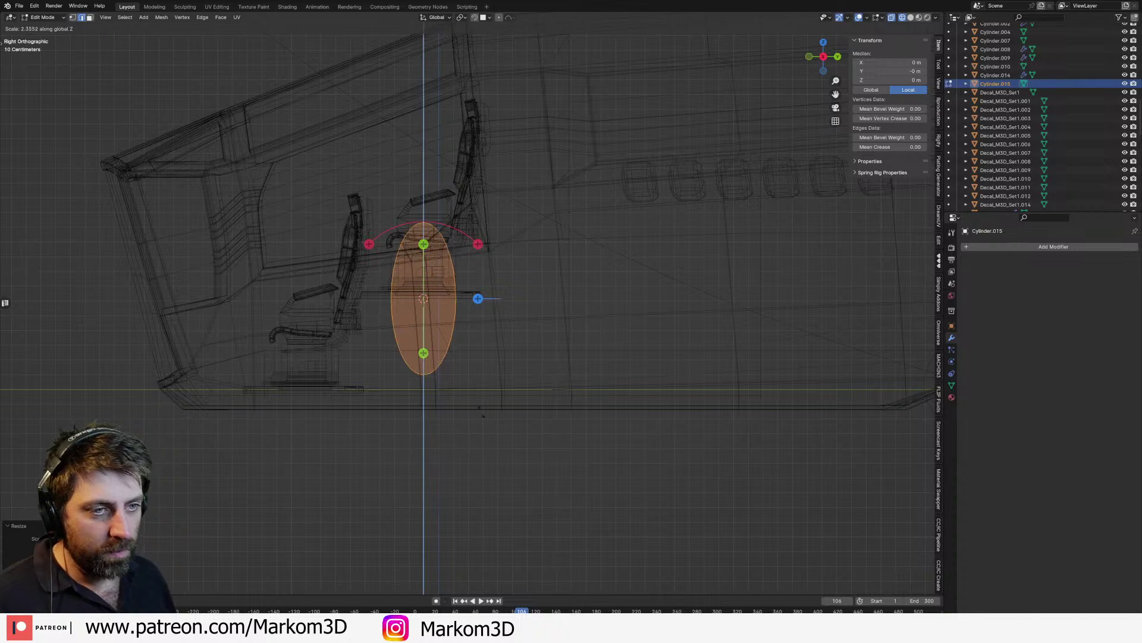
{"action": "right_click", "coordinate": [476, 312]}
Step: Lower the cylinder along Z to about 0 m and enlarge its mesh until its top reaches the upper chair's base
{"action": "key", "text": "Tab"}
{"action": "key", "text": "g"}
{"action": "key", "text": "z"}
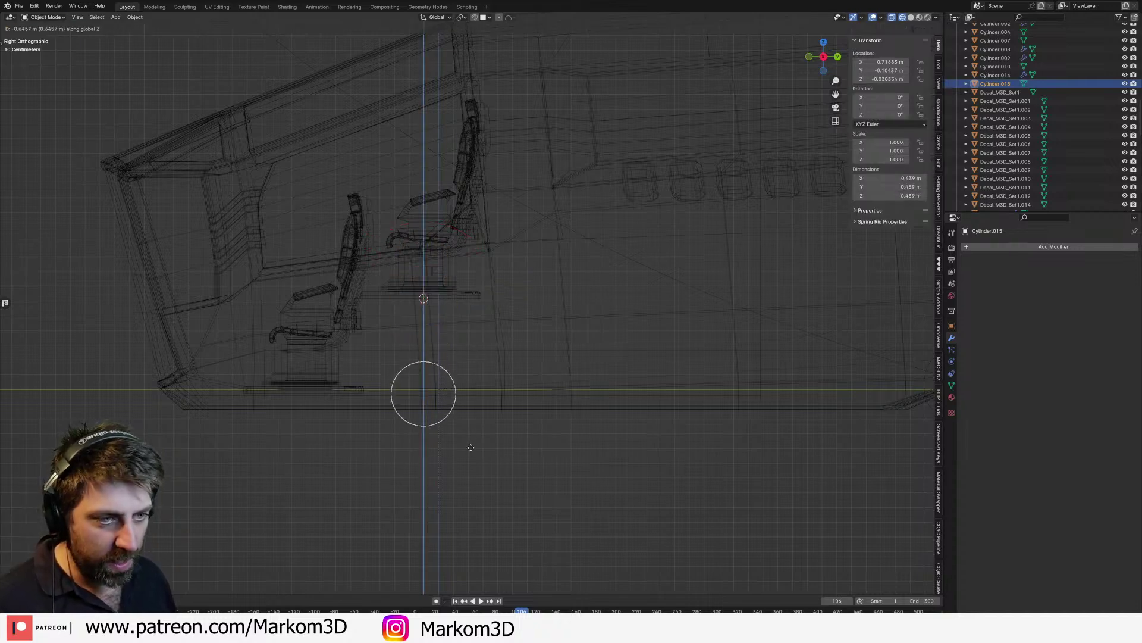
{"action": "left_click", "coordinate": [467, 439]}
{"action": "key", "text": "Tab"}
{"action": "key", "text": "s"}
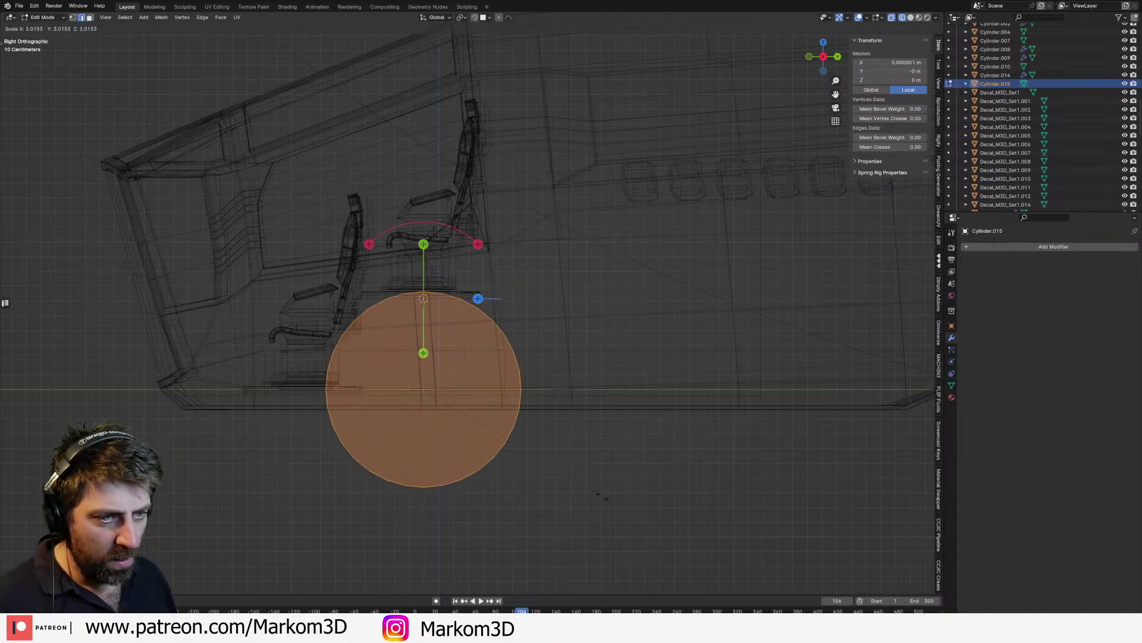
{"action": "left_click", "coordinate": [620, 492]}
Step: Examine the enlarged cylinder against the hull in solid shading, and its round end faces in wireframe from the right side
{"action": "key", "text": "z"}
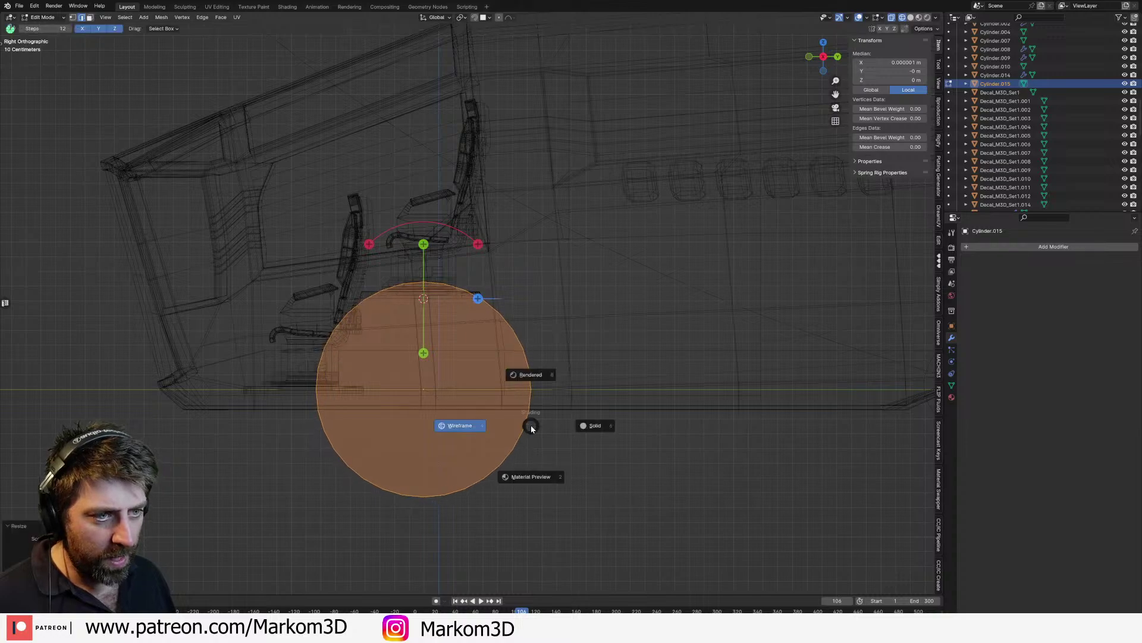
{"action": "left_click", "coordinate": [453, 394]}
{"action": "mouse_move", "coordinate": [453, 394]}
{"action": "middle_mouse_down"}
{"action": "mouse_move", "coordinate": [555, 400]}
{"action": "mouse_move", "coordinate": [528, 387]}
{"action": "mouse_move", "coordinate": [580, 402]}
{"action": "mouse_move", "coordinate": [423, 404]}
{"action": "mouse_move", "coordinate": [438, 411]}
{"action": "middle_mouse_up"}
{"action": "key", "text": "KP_3"}
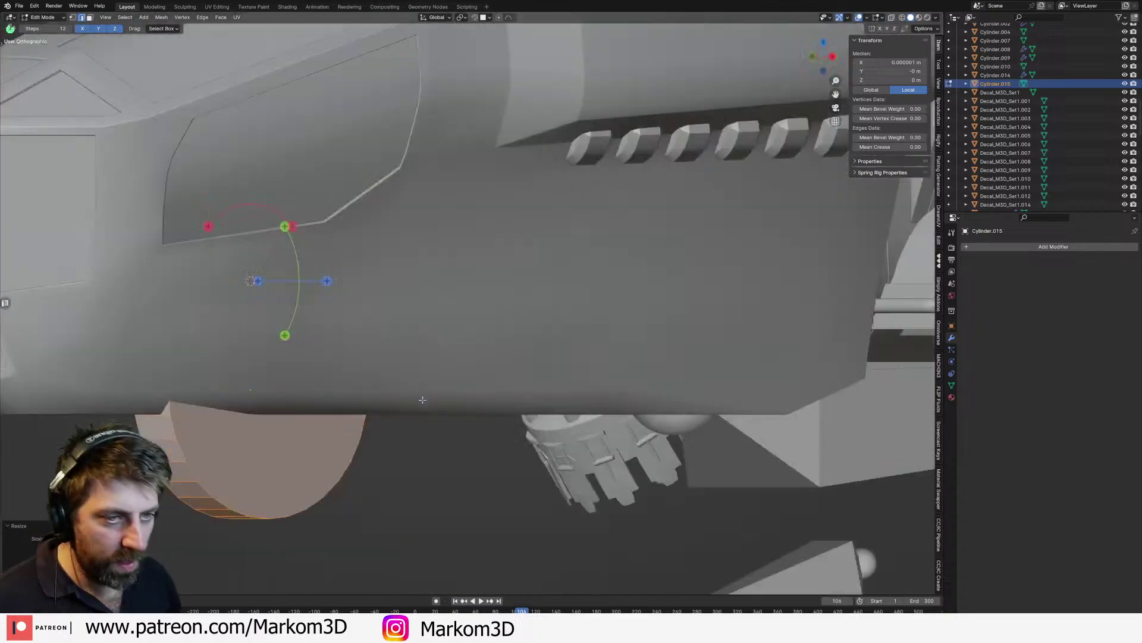
{"action": "key", "text": "z"}
{"action": "left_click", "coordinate": [377, 399]}
{"action": "left_click", "coordinate": [413, 389]}
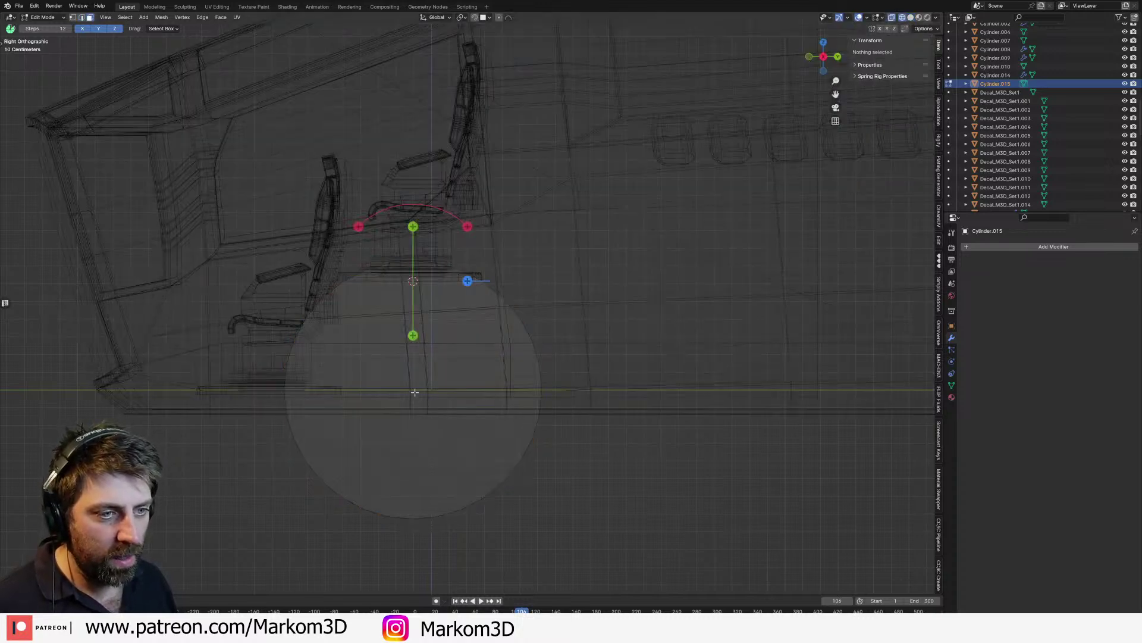
{"action": "left_click", "coordinate": [413, 389]}
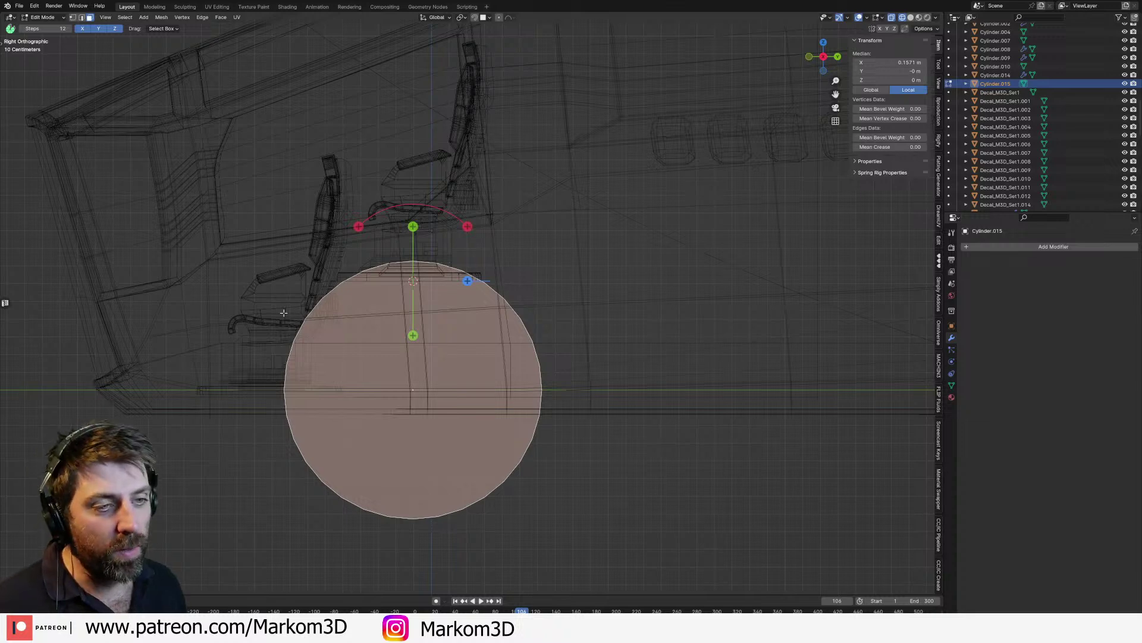
Step: Delete the cylinder's side faces except the short curved strip directly under the upper chair's base
{"action": "left_click", "coordinate": [354, 292]}
{"action": "scroll", "coordinate": [352, 286], "scroll_direction": "up", "scroll_amount": 1}
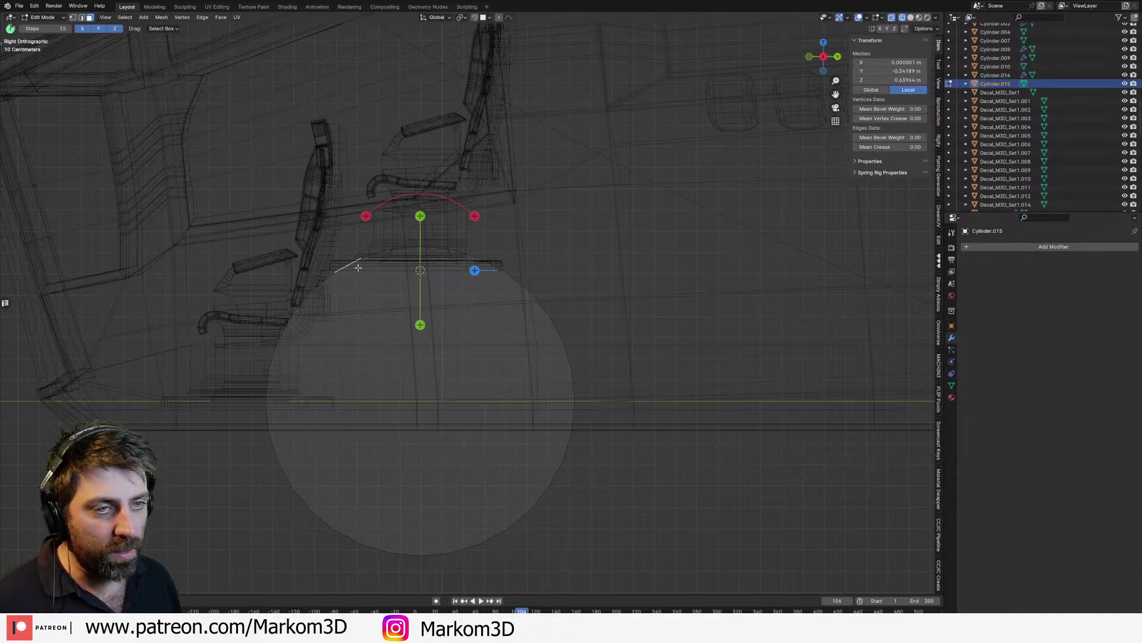
{"action": "key", "text": "c"}
{"action": "scroll", "coordinate": [343, 275], "scroll_direction": "up", "scroll_amount": 4}
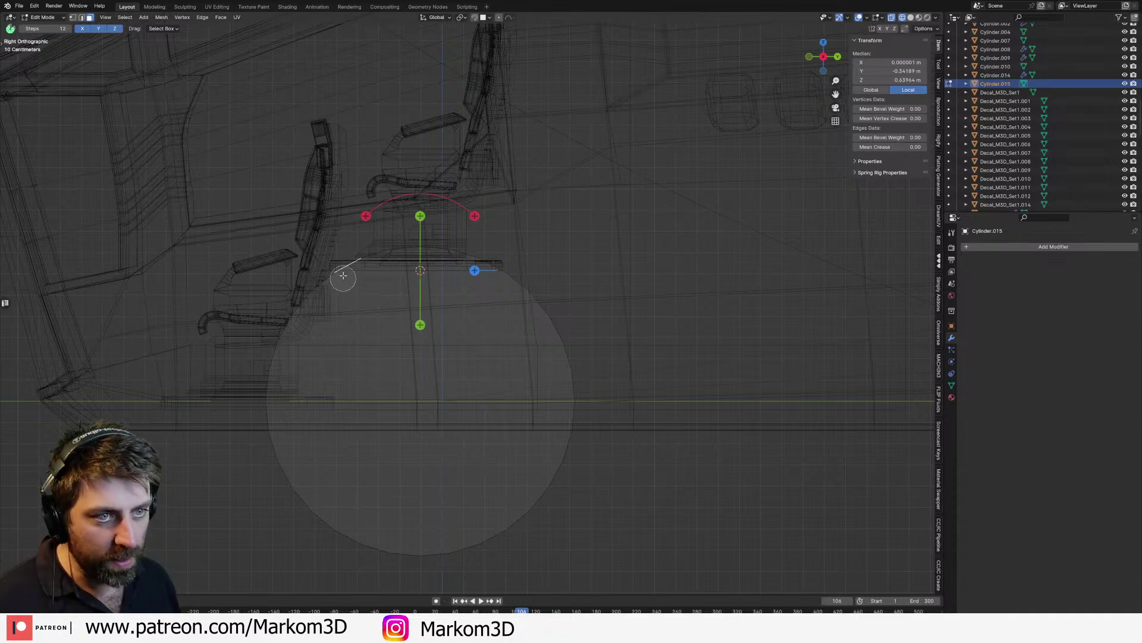
{"action": "mouse_move", "coordinate": [343, 275]}
{"action": "left_mouse_down"}
{"action": "mouse_move", "coordinate": [288, 301]}
{"action": "mouse_move", "coordinate": [349, 541]}
{"action": "mouse_move", "coordinate": [288, 409]}
{"action": "mouse_move", "coordinate": [317, 498]}
{"action": "mouse_move", "coordinate": [561, 305]}
{"action": "mouse_move", "coordinate": [515, 282]}
{"action": "left_mouse_up"}
{"action": "key", "text": "Escape"}
{"action": "key", "text": "x"}
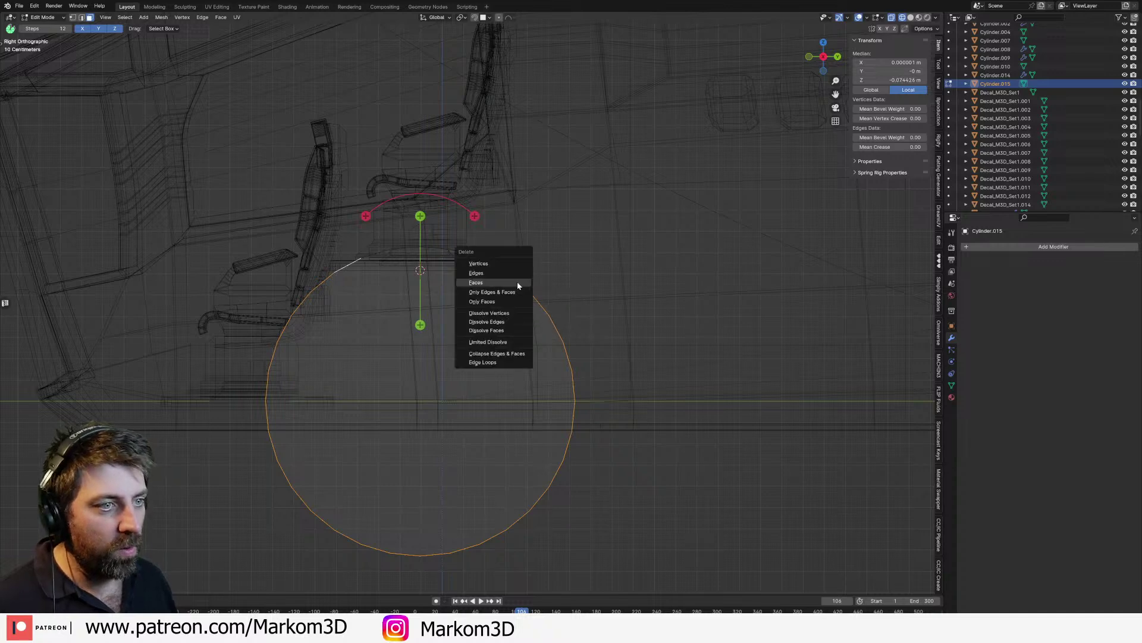
{"action": "left_click", "coordinate": [517, 282]}
Step: Delete both round end faces of the cylinder
{"action": "left_click", "coordinate": [417, 404]}
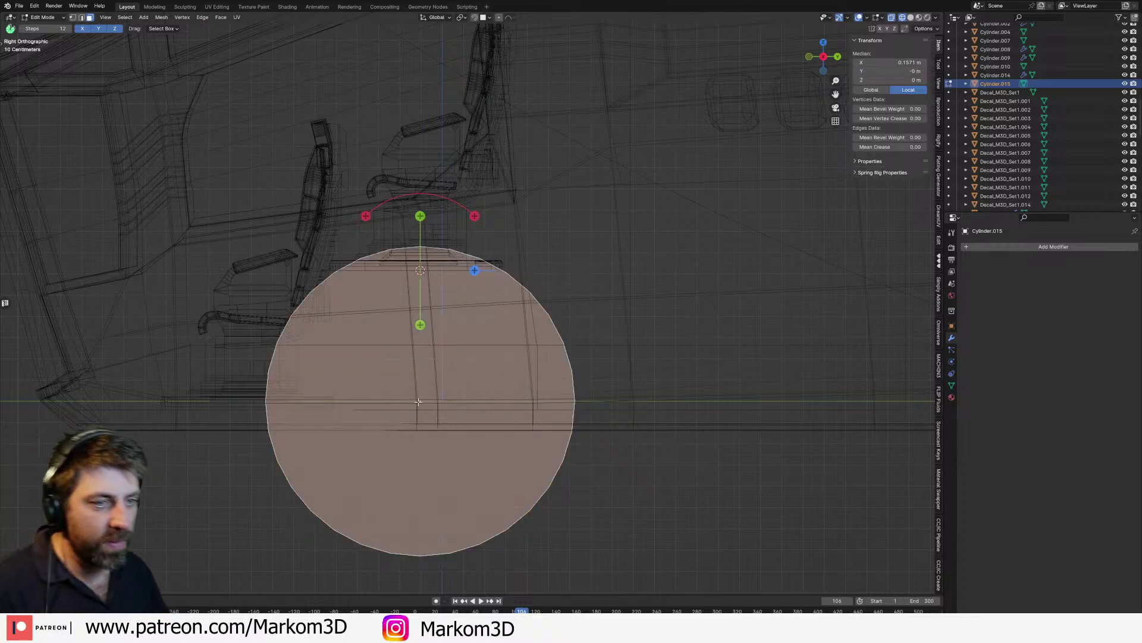
{"action": "key", "text": "x"}
{"action": "left_click", "coordinate": [419, 402]}
{"action": "left_click", "coordinate": [418, 403]}
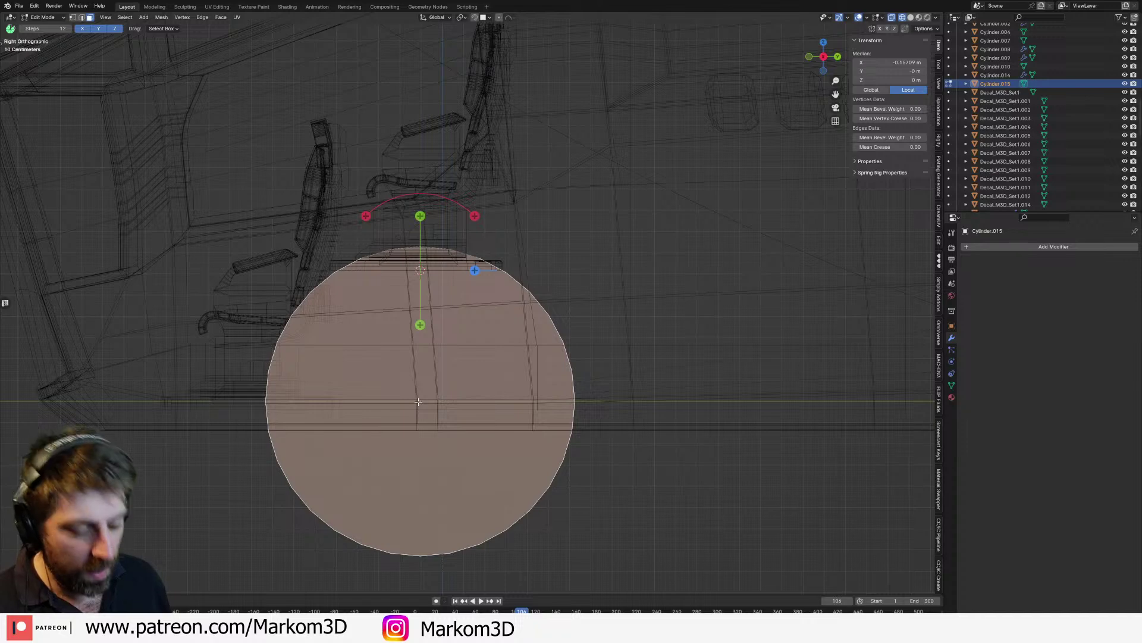
{"action": "key", "text": "x"}
{"action": "left_click", "coordinate": [420, 402]}
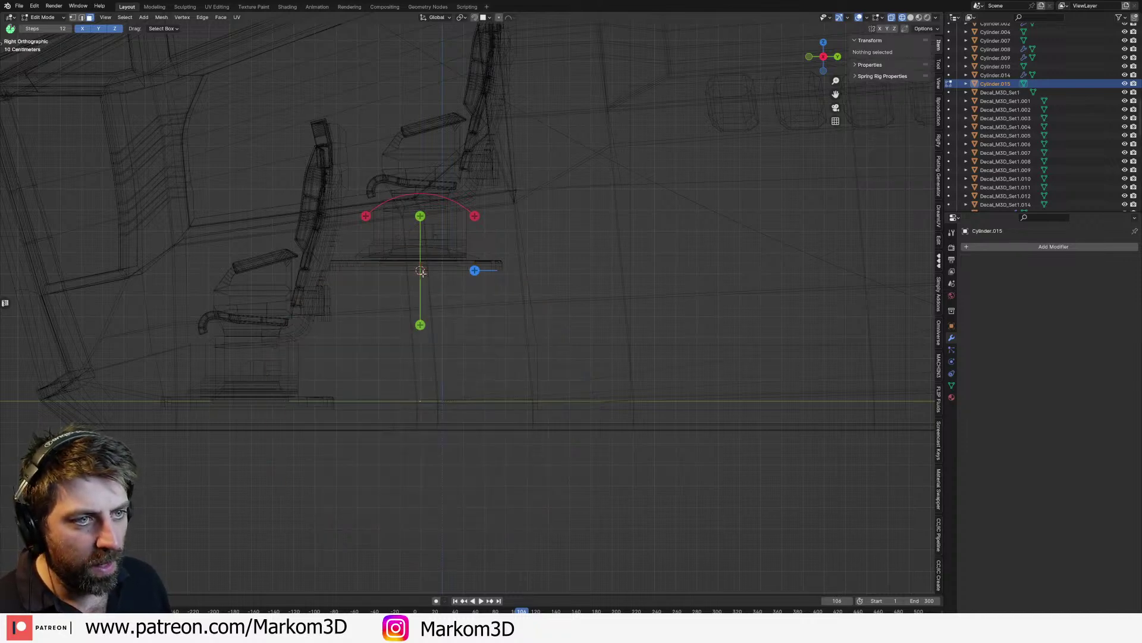
Step: Select the remaining curved strip and extrude it downward about 0.61 m
{"action": "key", "text": "1"}
{"action": "left_click", "coordinate": [430, 261], "text": "alt"}
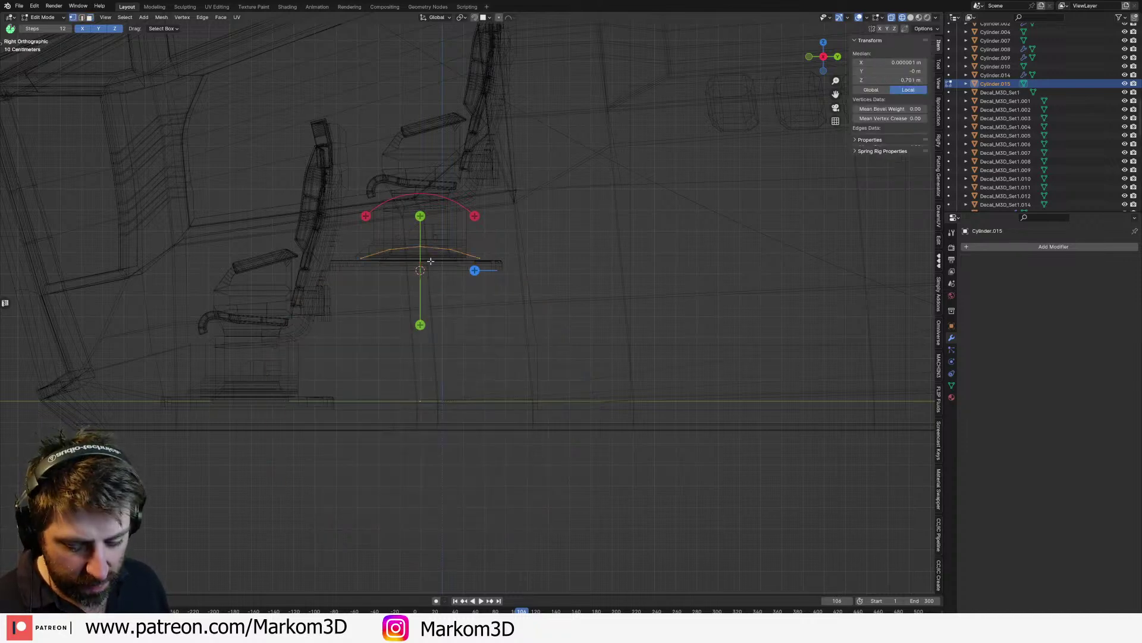
{"action": "key", "text": "e"}
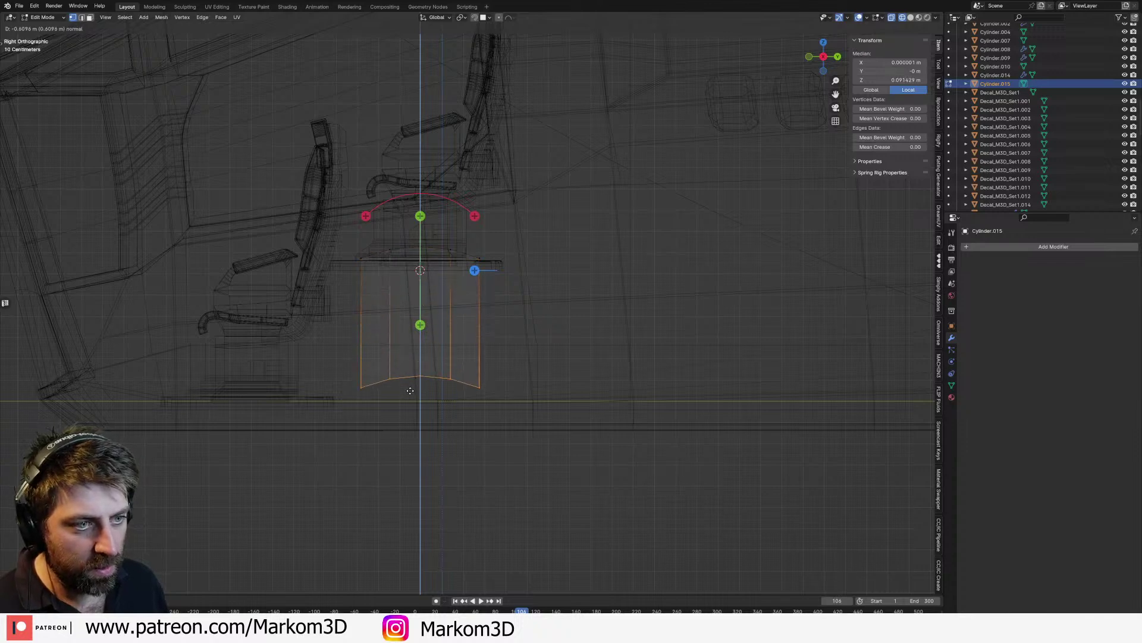
{"action": "left_click", "coordinate": [411, 386]}
Step: Taper the extrusion's lower end, flatten it with a Z scale of 0, and lower it to the cockpit floor
{"action": "key", "text": "s"}
{"action": "key", "text": "z"}
{"action": "key", "text": "0"}
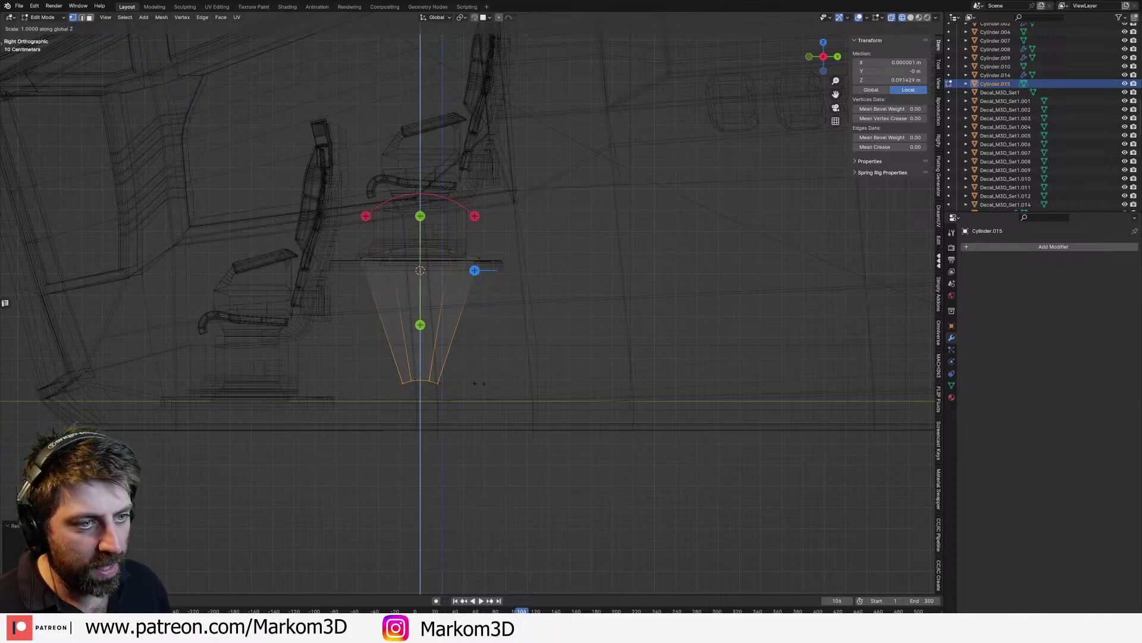
{"action": "key", "text": "Return"}
{"action": "key", "text": "g"}
{"action": "key", "text": "z"}
{"action": "left_click", "coordinate": [477, 403]}
{"action": "key", "text": "Tab"}
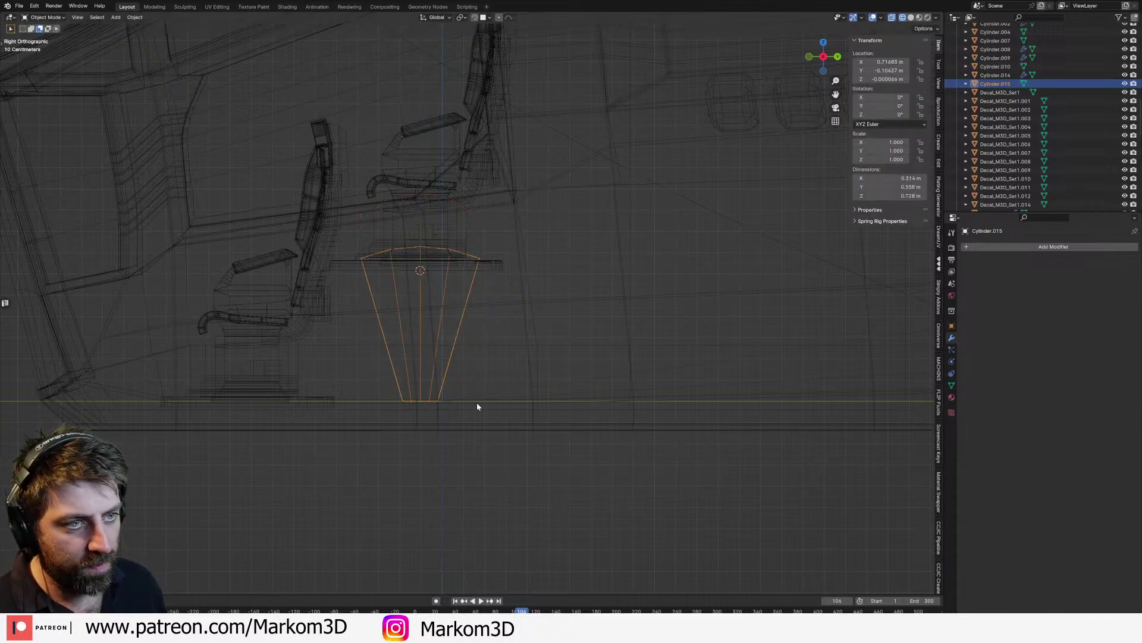
Step: Parent the raised rear chair to the tapered pedestal beneath it
{"action": "left_click", "coordinate": [493, 266], "text": "shift"}
{"action": "left_click", "coordinate": [470, 288], "text": "shift"}
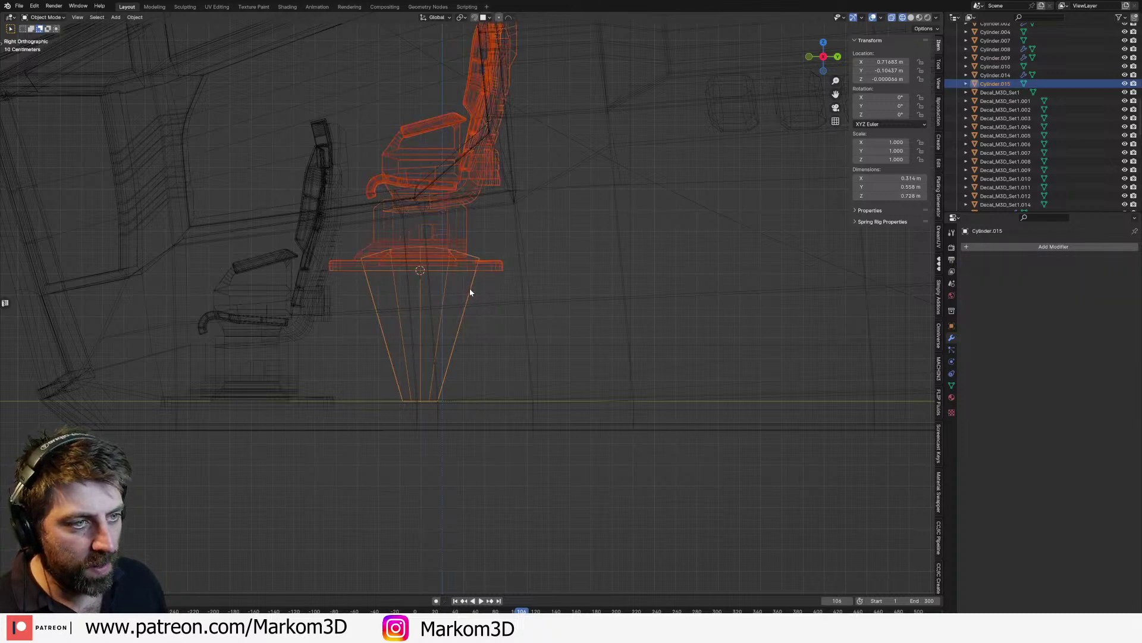
{"action": "key", "text": "ctrl+p"}
{"action": "left_click", "coordinate": [470, 288]}
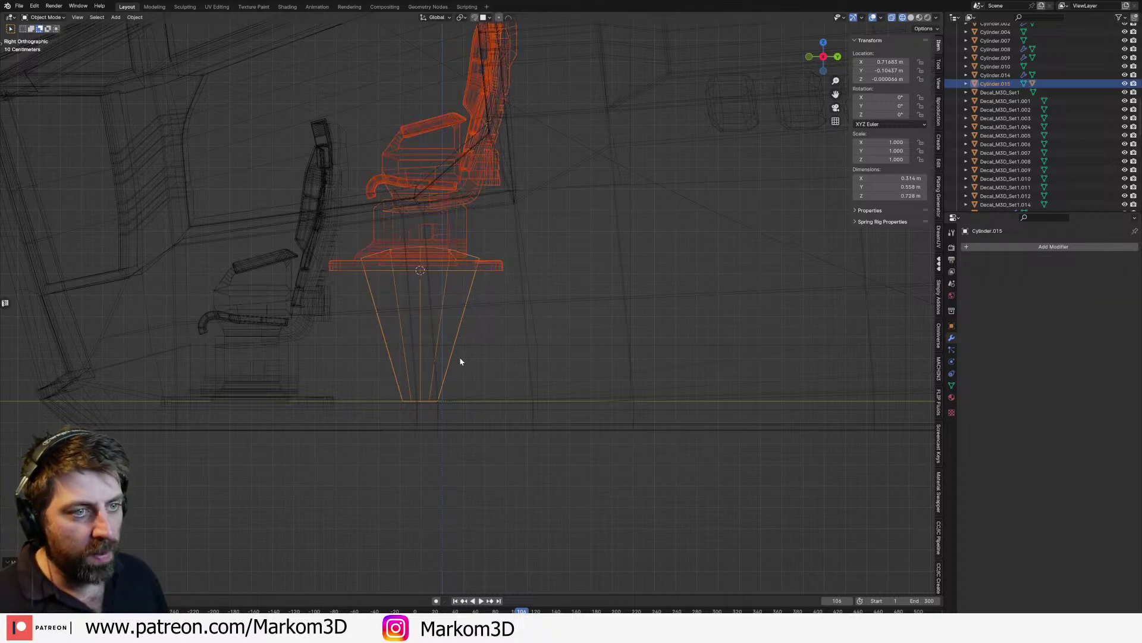
Step: Insert rotation keyframes for the rear chair and pedestal at frame 180, and go to frame 80
{"action": "left_click_drag", "start_coordinate": [464, 611], "coordinate": [442, 611]}
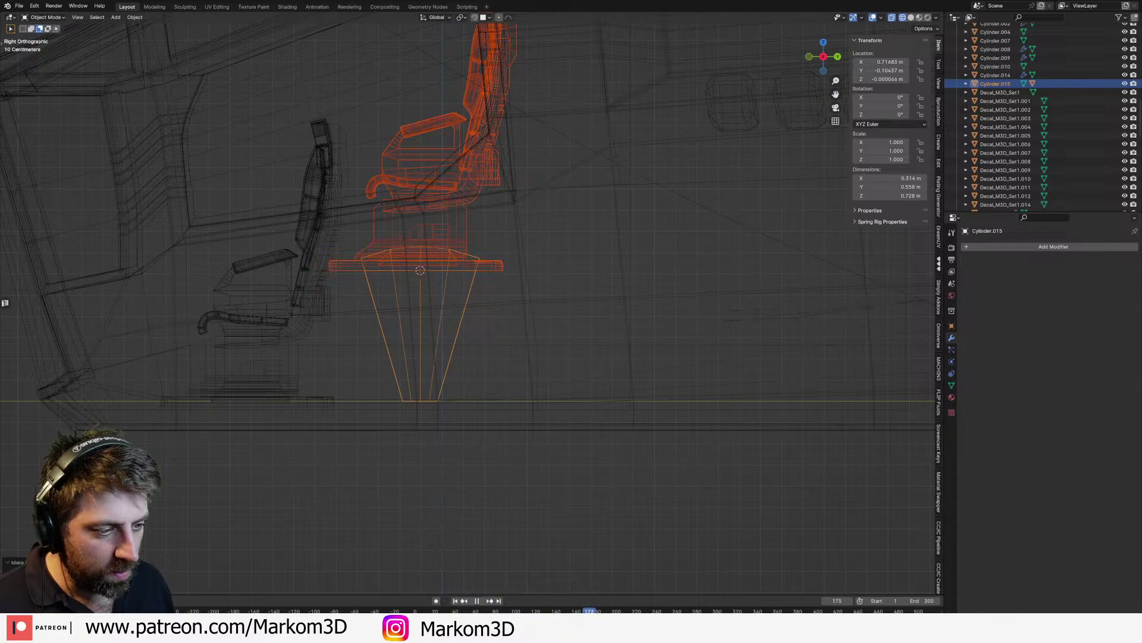
{"action": "key", "text": "space"}
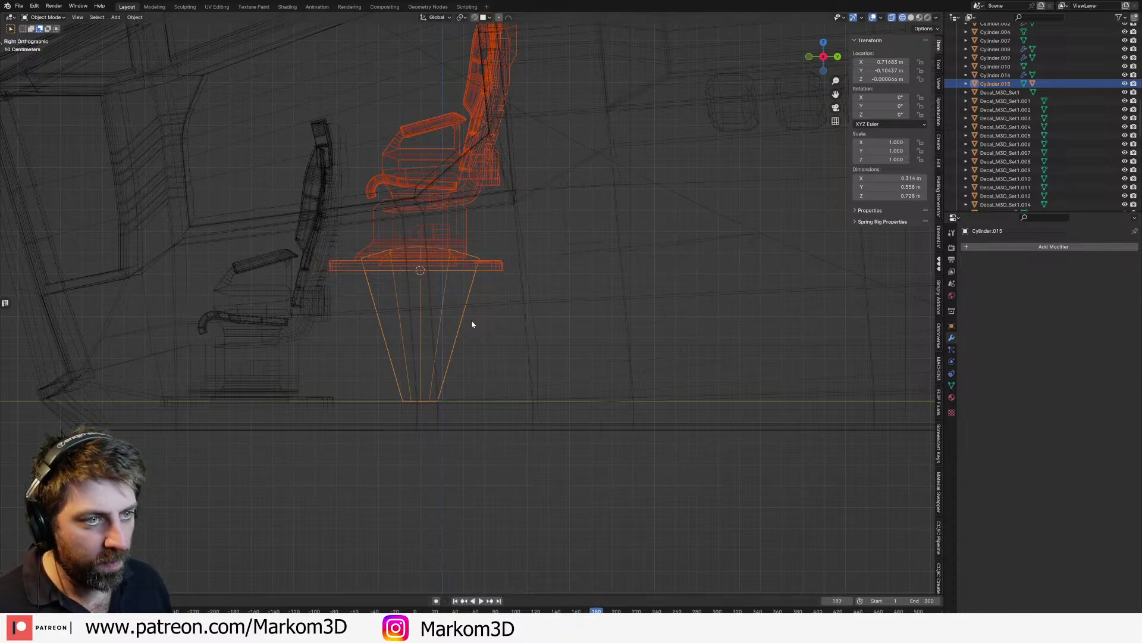
{"action": "key", "text": "i"}
{"action": "left_click", "coordinate": [485, 274]}
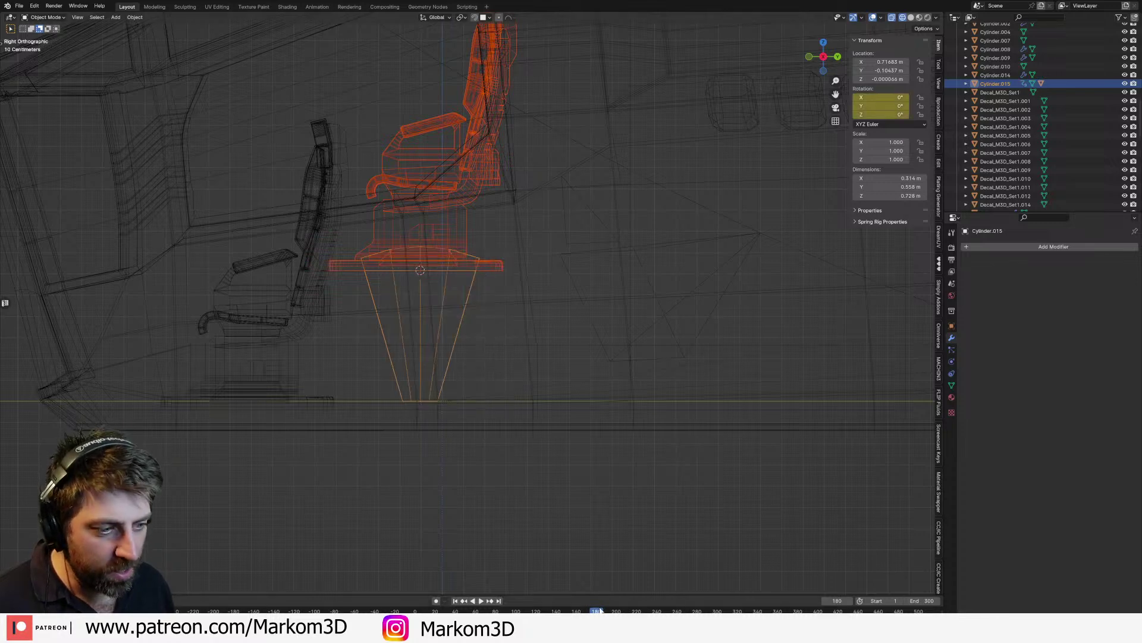
{"action": "left_click_drag", "start_coordinate": [599, 611], "coordinate": [495, 612]}
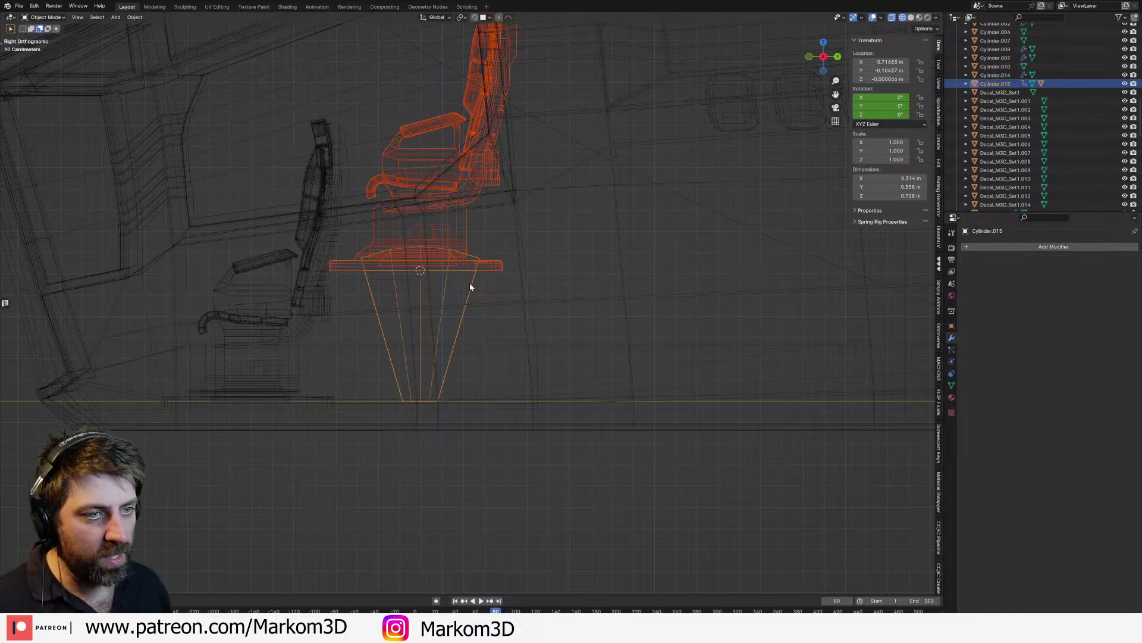
Step: Try tilting the pedestal and its chair backward by 90° and by 60°, and clear the rotation
{"action": "key", "text": "r"}
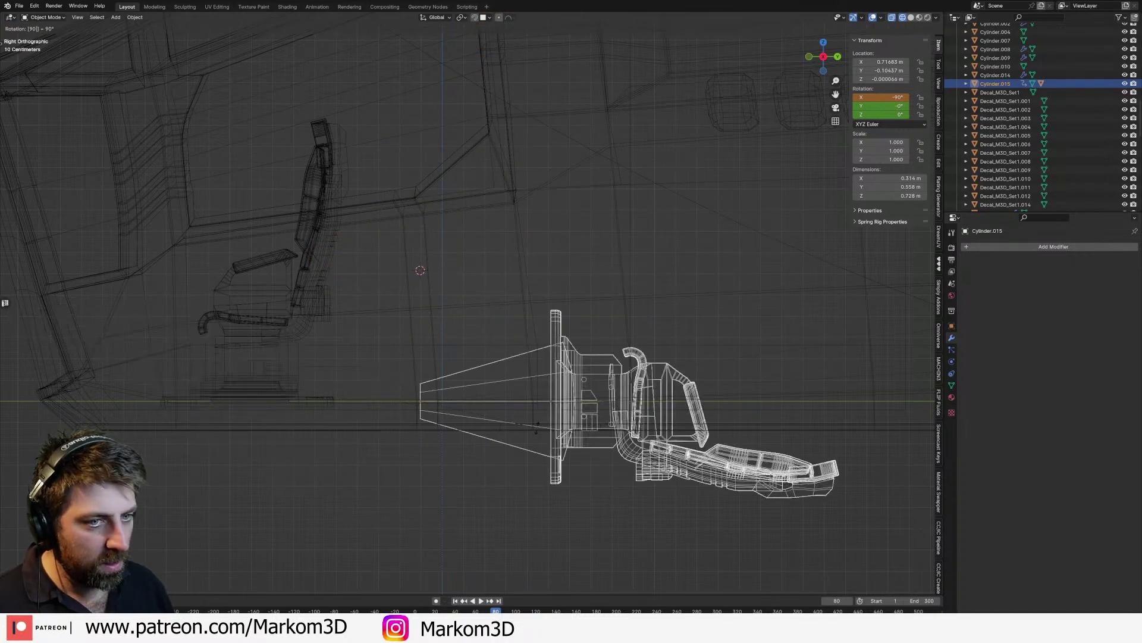
{"action": "left_click", "coordinate": [537, 431]}
{"action": "key", "text": "ctrl+z"}
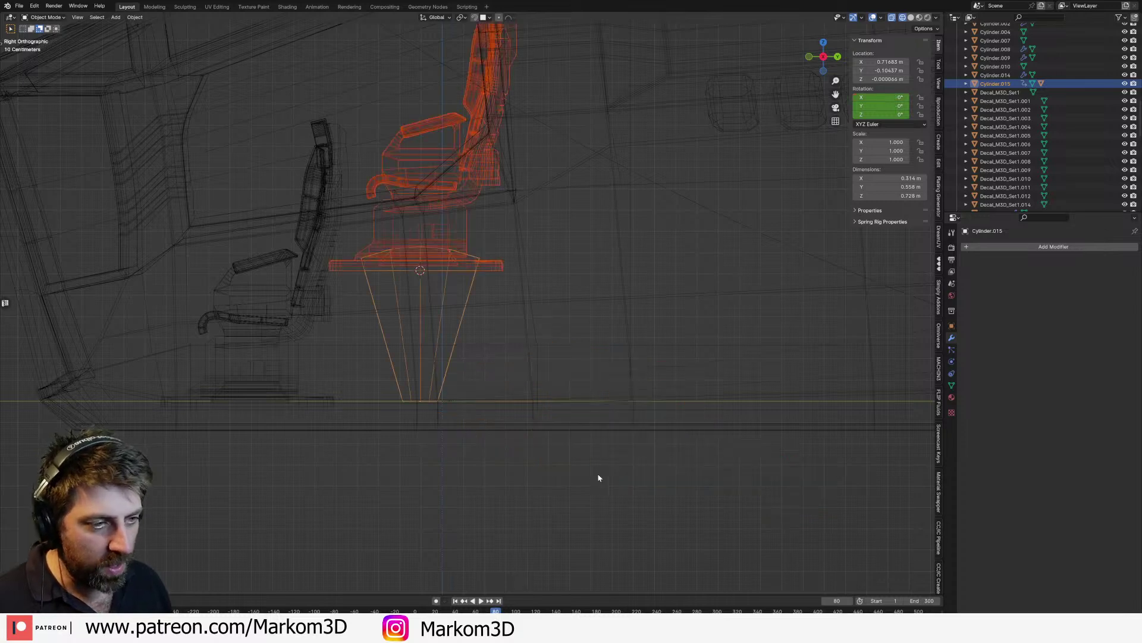
{"action": "type", "text": "r60"}
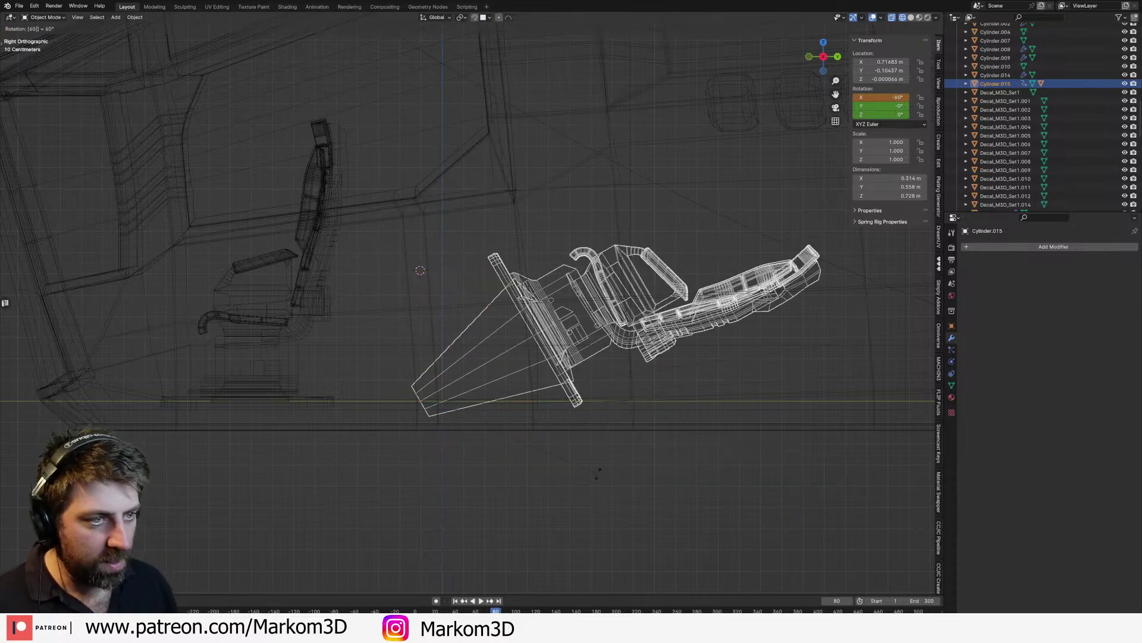
{"action": "key", "text": "Return"}
{"action": "left_click", "coordinate": [653, 344]}
{"action": "key", "text": "r"}
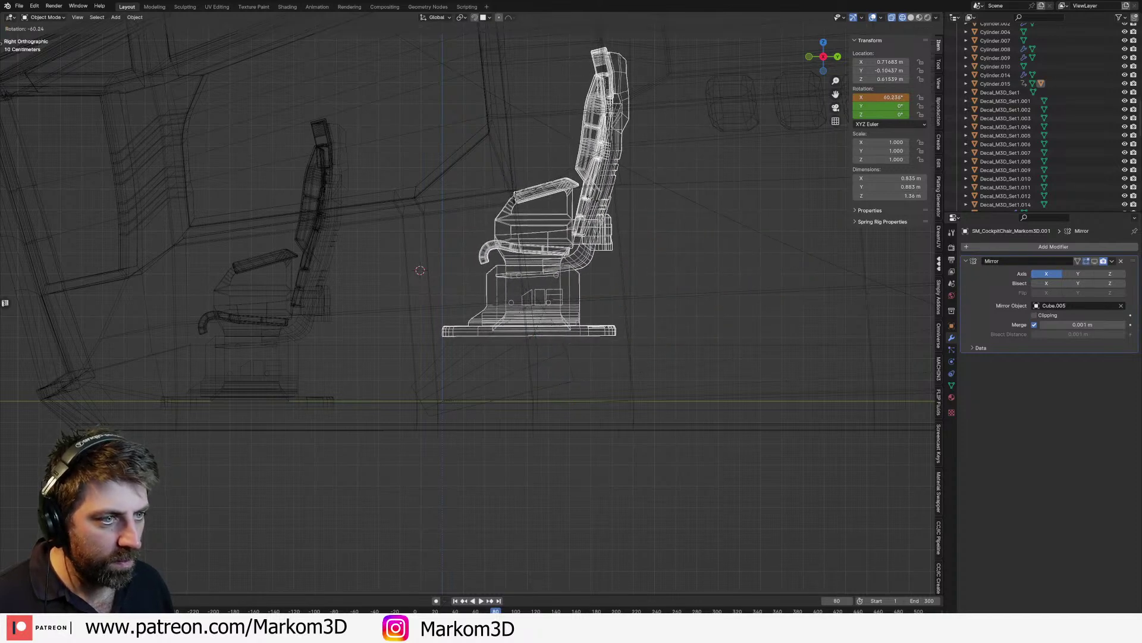
{"action": "key", "text": "Escape"}
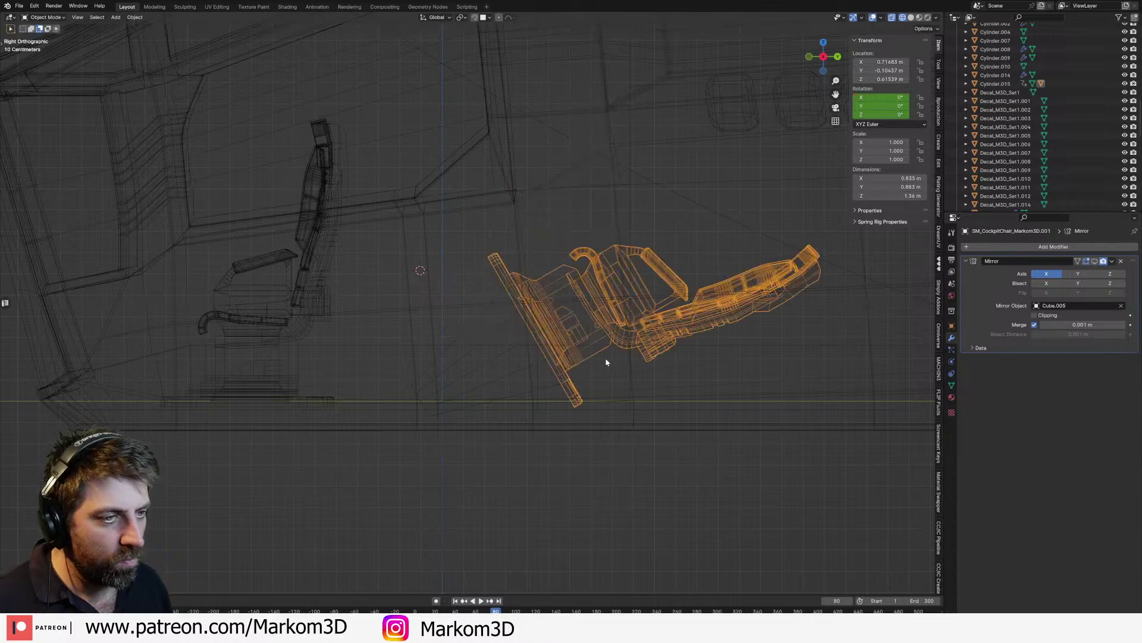
{"action": "left_click", "coordinate": [595, 384], "text": "shift"}
{"action": "key", "text": "alt+r"}
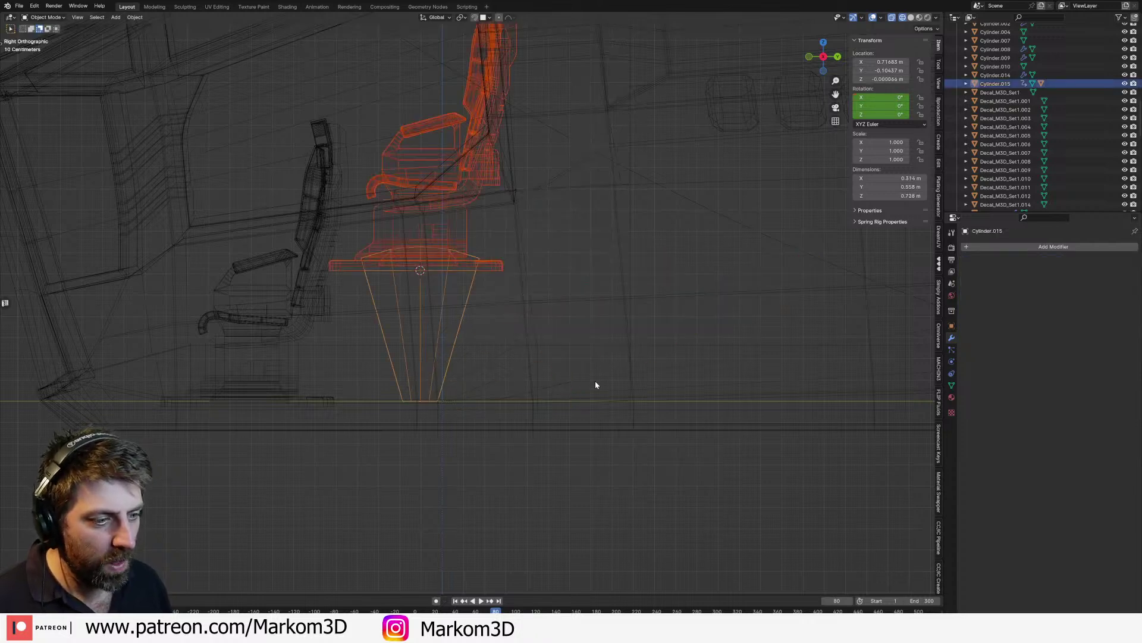
Step: Rotate the pedestal with its parented chair 80° backward in the right view
{"action": "type", "text": "r80"}
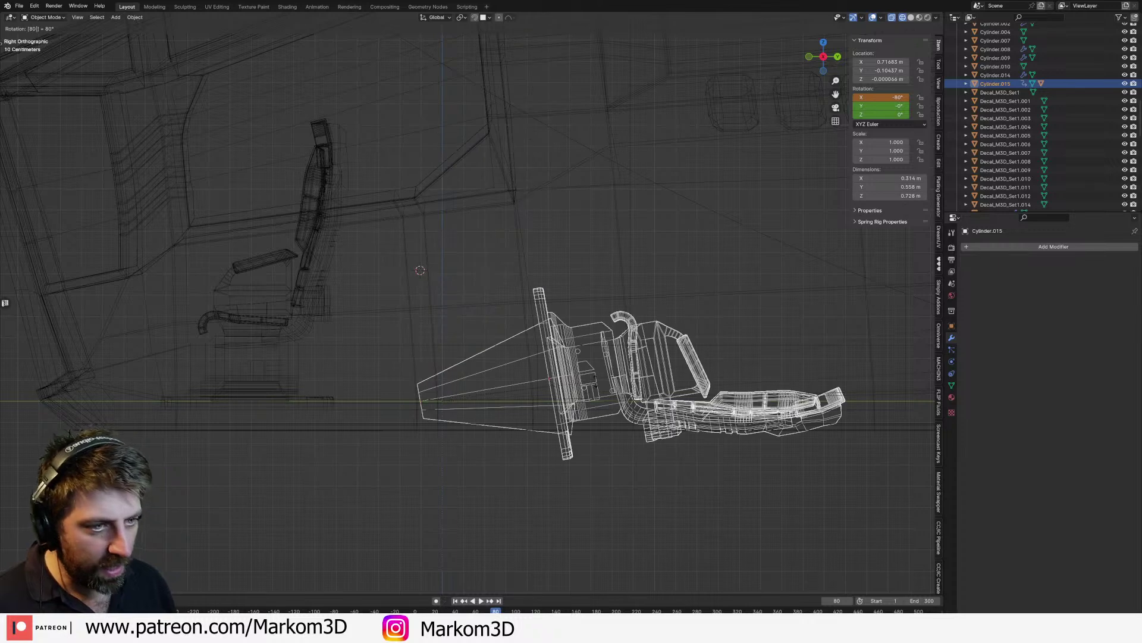
{"action": "key", "text": "Return"}
{"action": "key", "text": "alt+a"}
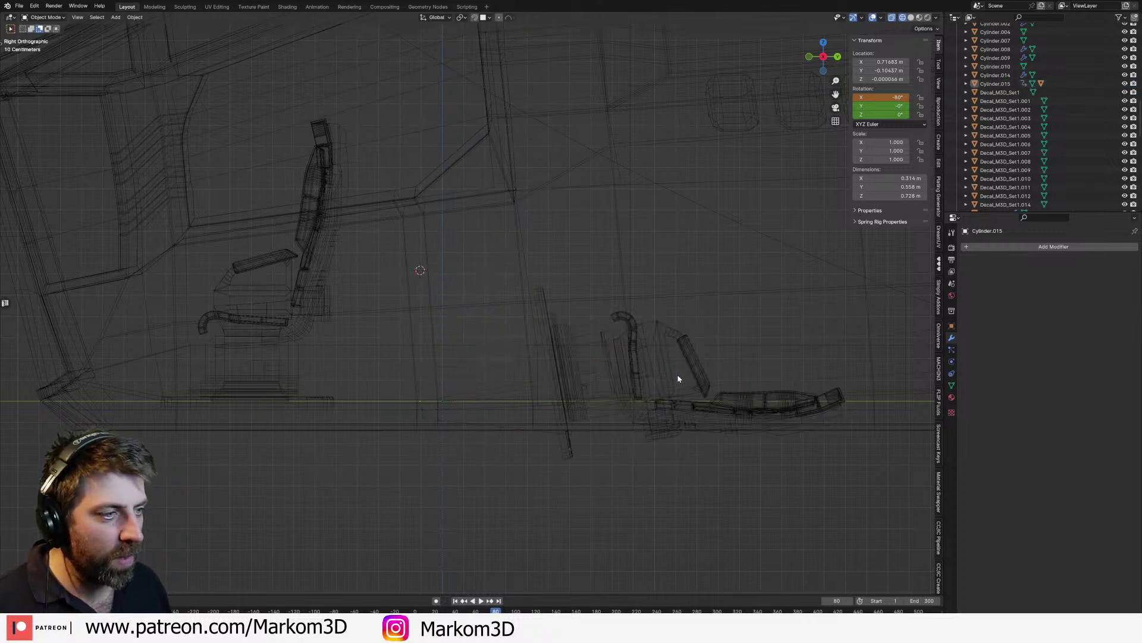
Step: Counter-rotate the rear chair about 80° until it stands upright, and keyframe the chair's and pedestal's rotation at frame 80
{"action": "left_click", "coordinate": [711, 385]}
{"action": "key", "text": "r"}
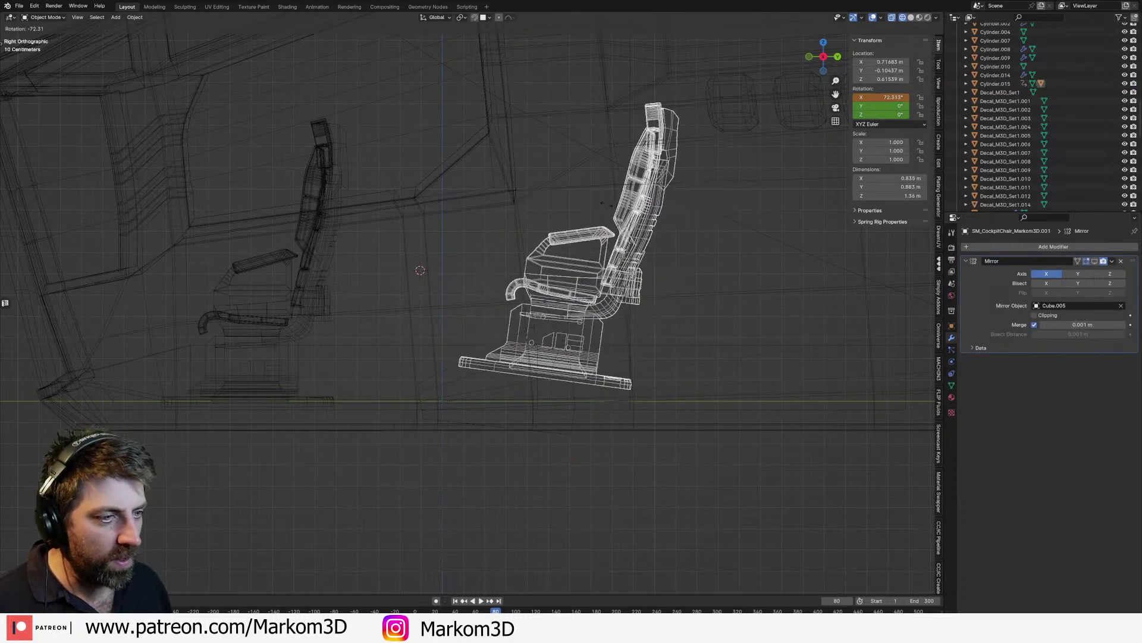
{"action": "left_click", "coordinate": [586, 195]}
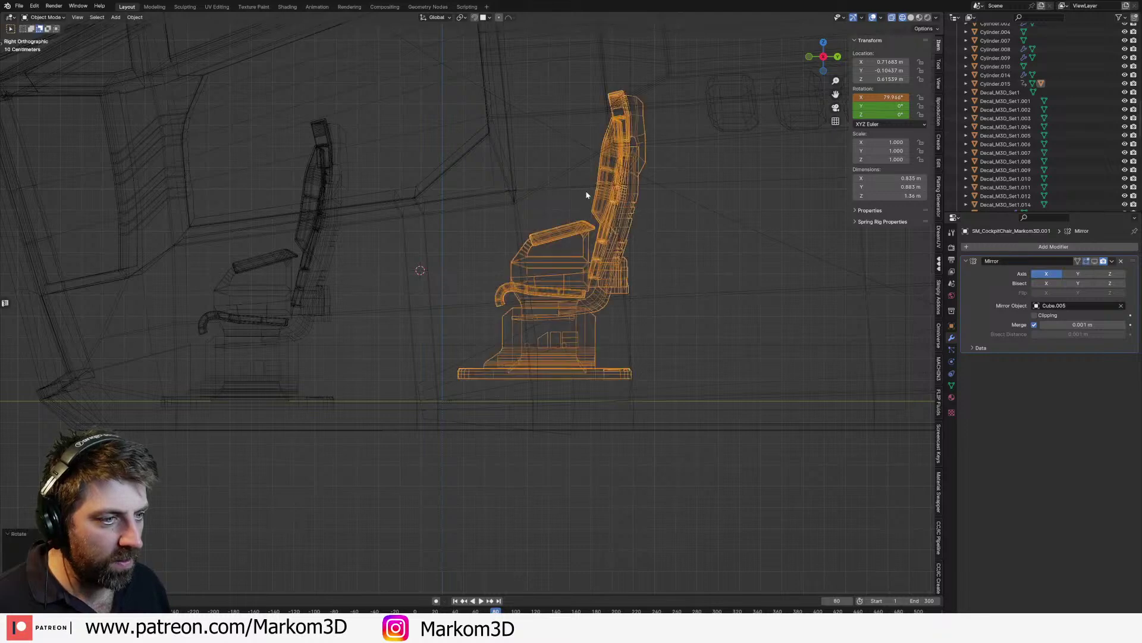
{"action": "left_click", "coordinate": [575, 394], "text": "shift"}
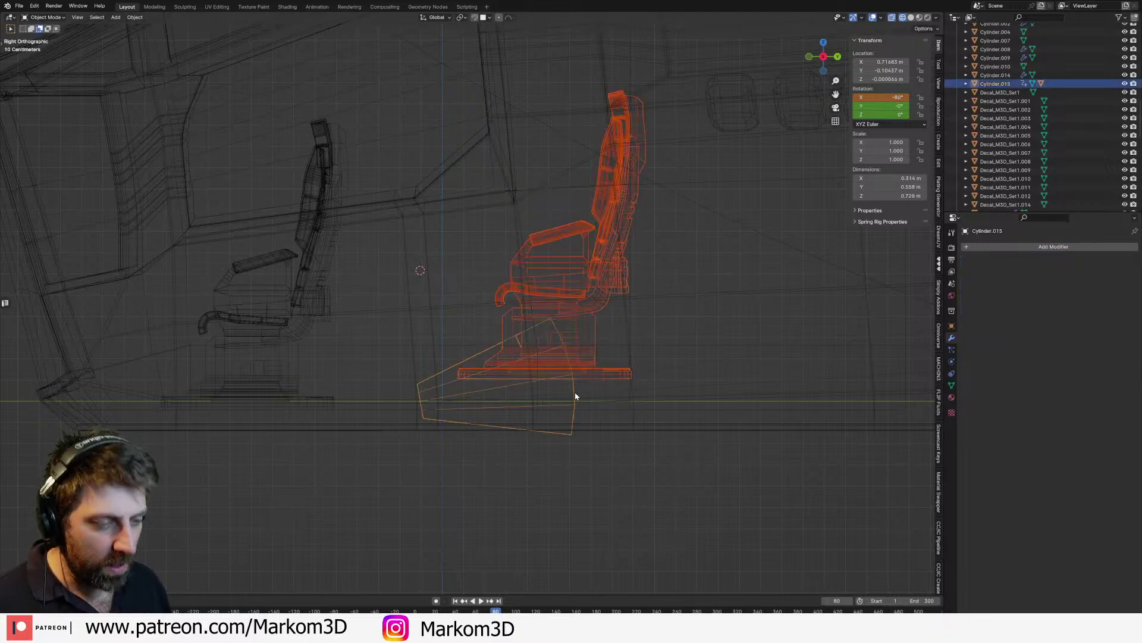
{"action": "key", "text": "i"}
Step: Edge-slide the lowest corner edge of the tilted pedestal upward so it clears the cockpit floor
{"action": "key", "text": "Tab"}
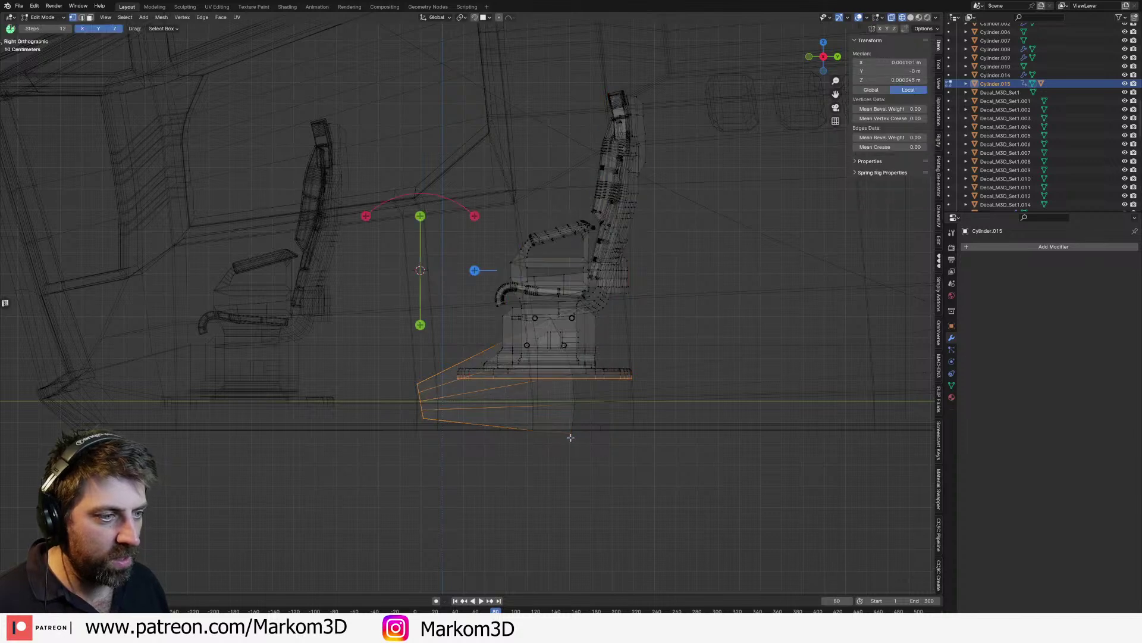
{"action": "key", "text": "Tab"}
{"action": "key", "text": "Tab"}
{"action": "left_click", "coordinate": [571, 435], "text": "shift"}
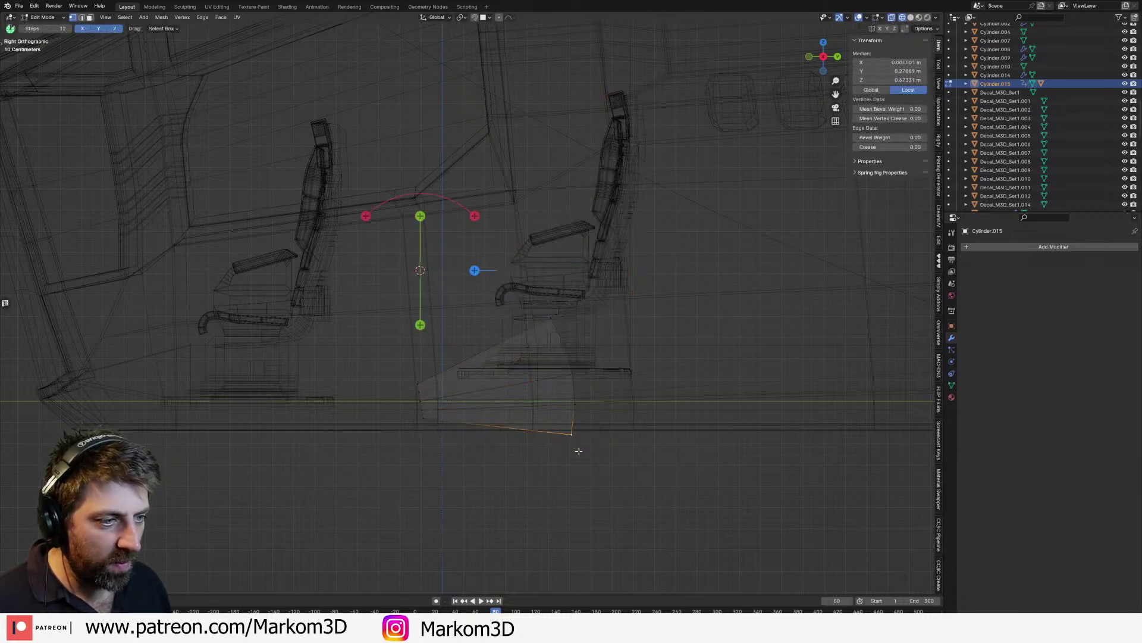
{"action": "key", "text": "g"}
{"action": "key", "text": "g"}
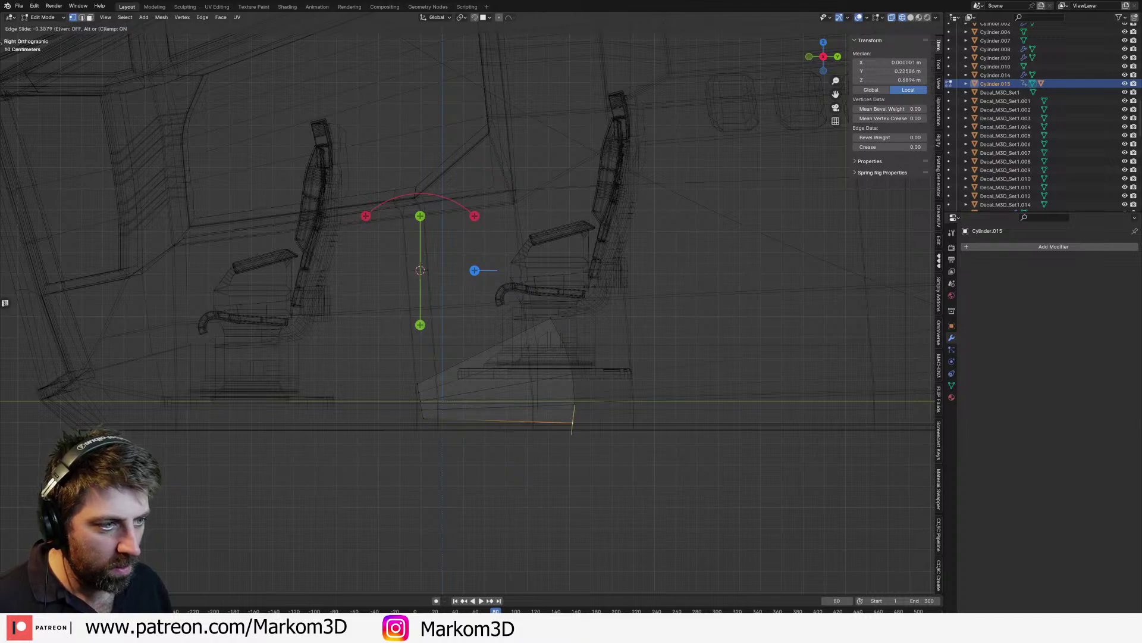
{"action": "left_click", "coordinate": [626, 322]}
{"action": "key", "text": "Tab"}
Step: Switch to solid shading and play back the rear chair's raising animation from the open side of the cockpit
{"action": "key", "text": "z"}
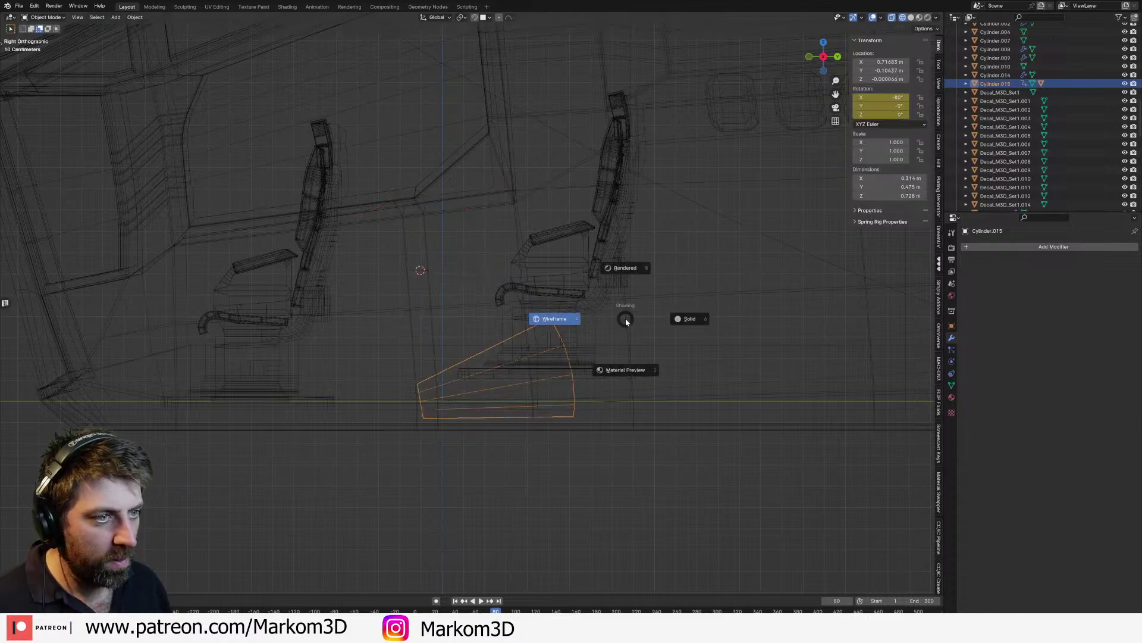
{"action": "left_click", "coordinate": [684, 320]}
{"action": "middle_click_drag", "start_coordinate": [565, 390], "coordinate": [576, 395]}
{"action": "scroll", "coordinate": [553, 398], "scroll_direction": "down", "scroll_amount": 4}
{"action": "mouse_move", "coordinate": [398, 405]}
{"action": "middle_mouse_down"}
{"action": "mouse_move", "coordinate": [570, 406]}
{"action": "mouse_move", "coordinate": [477, 401]}
{"action": "mouse_move", "coordinate": [529, 406]}
{"action": "middle_mouse_up"}
{"action": "key", "text": "space"}
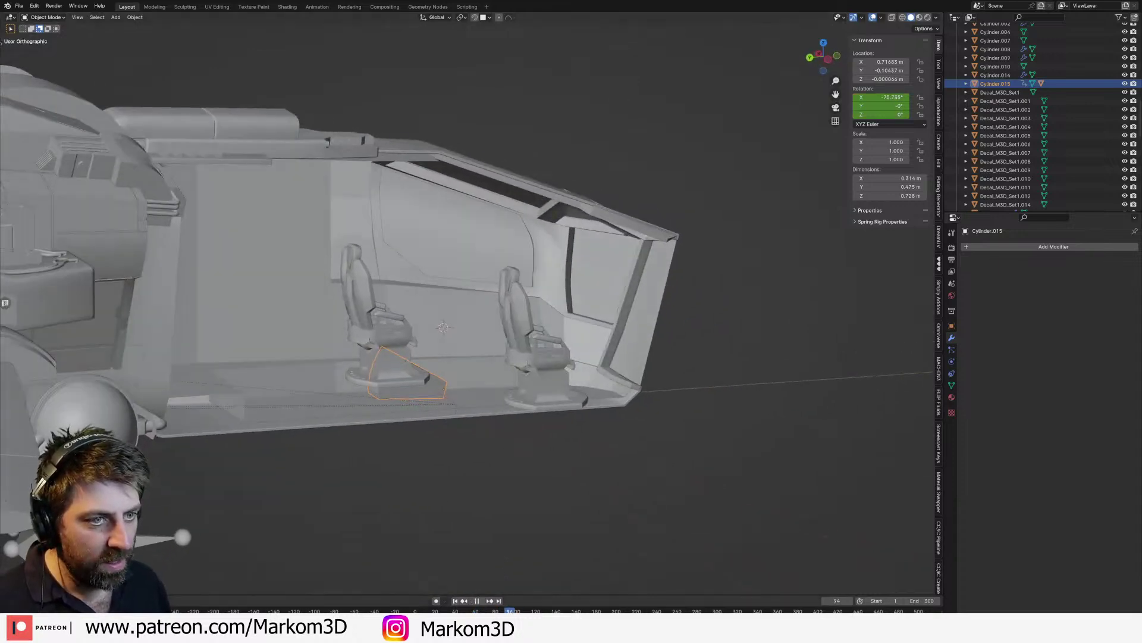
{"action": "key", "text": "space"}
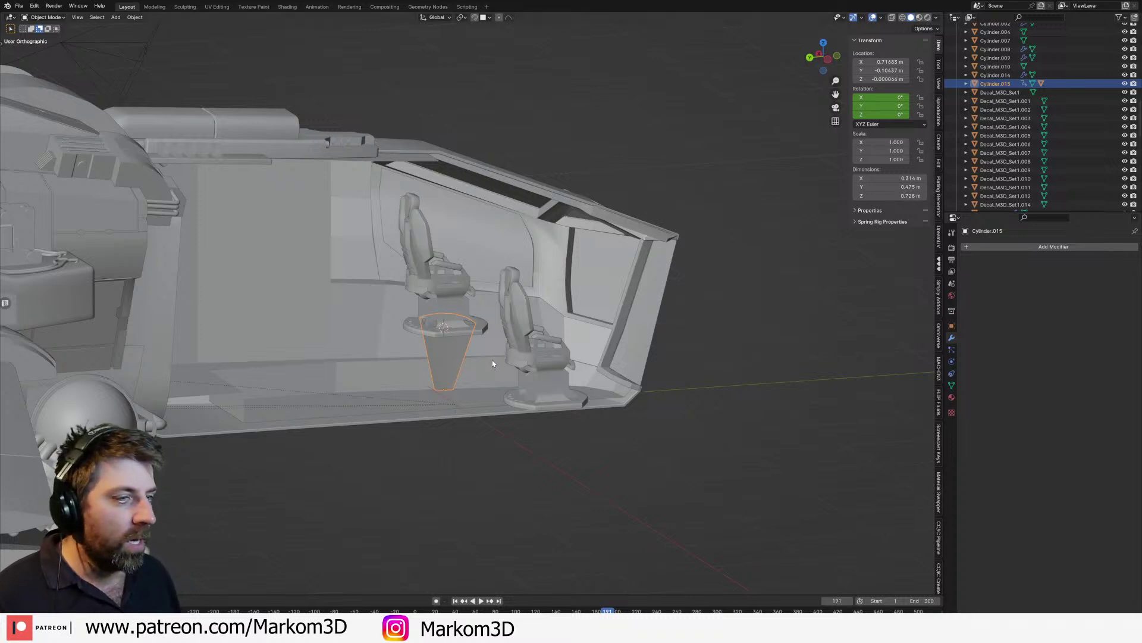
Step: Replay the rear chair animation from the start in the left orthographic view
{"action": "scroll", "coordinate": [485, 361], "scroll_direction": "down", "scroll_amount": 2}
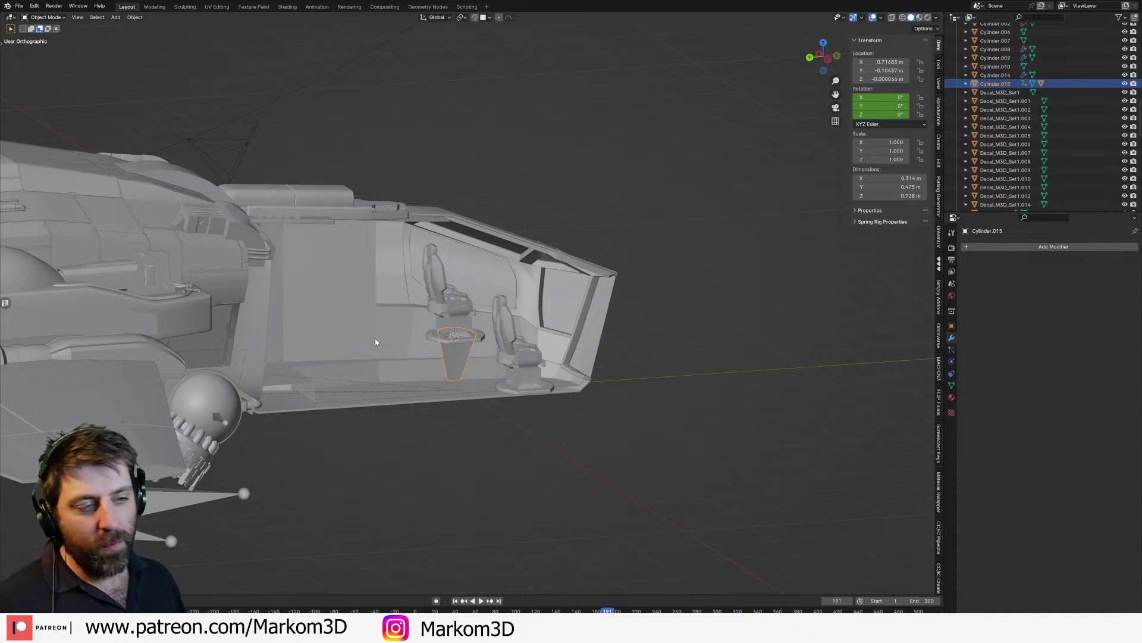
{"action": "key", "text": "KP_3"}
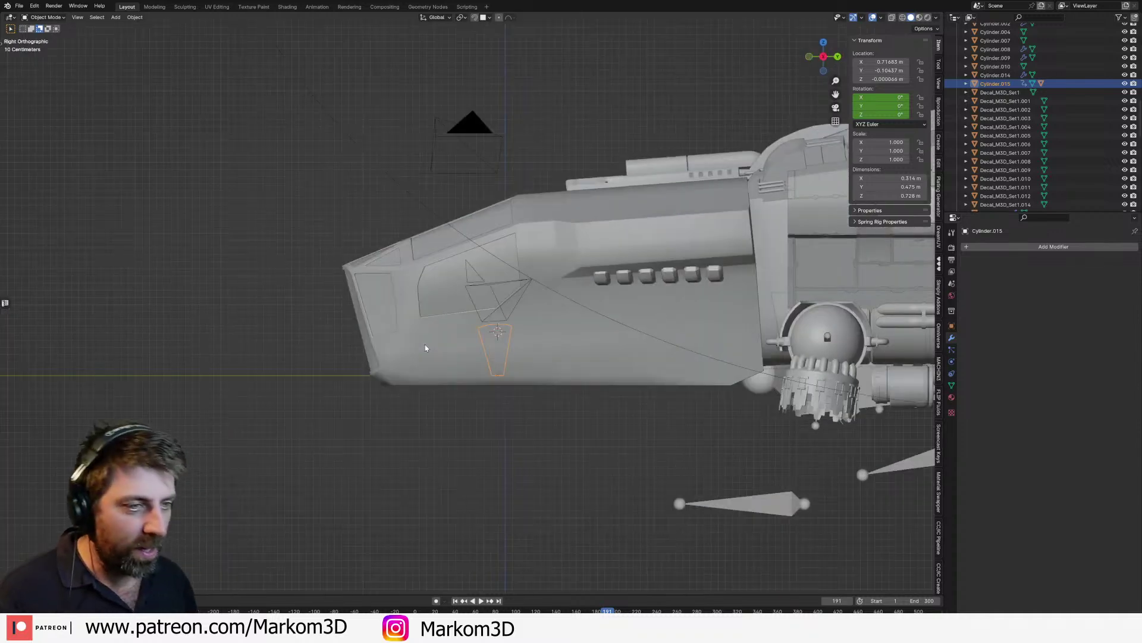
{"action": "key", "text": "ctrl+KP_3"}
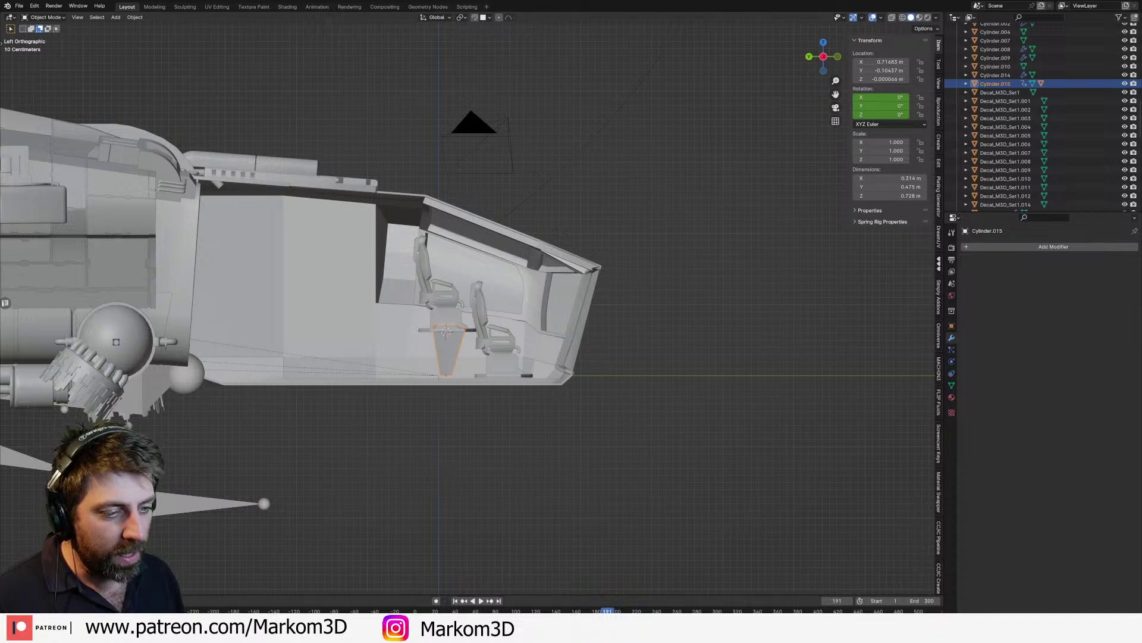
{"action": "key", "text": "shift+Left"}
{"action": "key", "text": "space"}
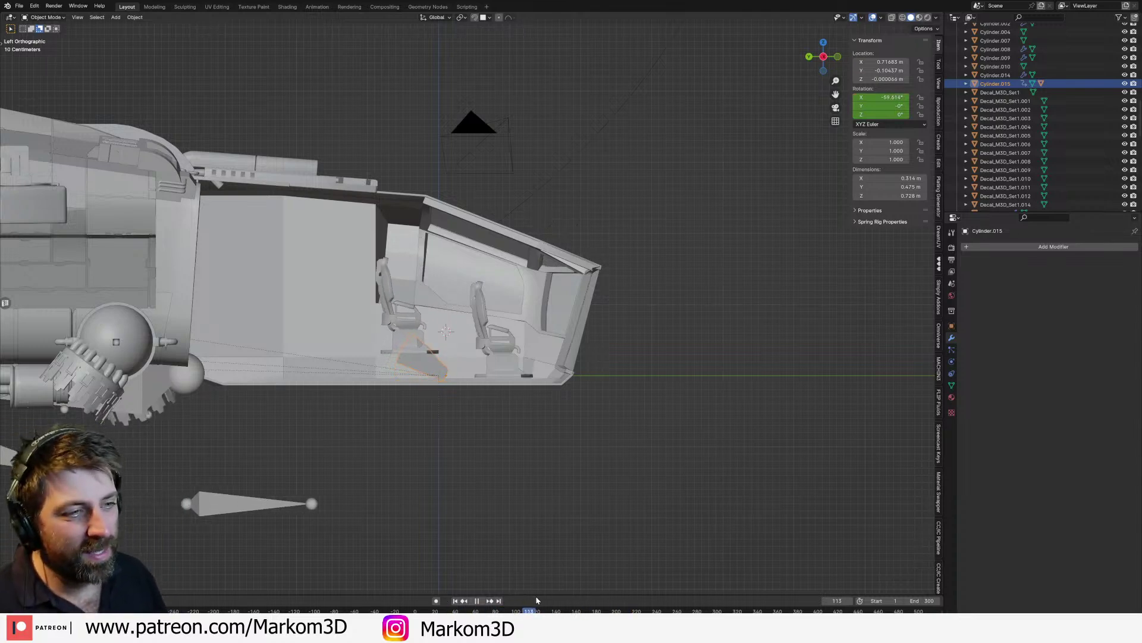
{"action": "key", "text": "space"}
Step: Select the front chair and insert a location keyframe for it at frame 241
{"action": "left_click", "coordinate": [498, 381]}
{"action": "middle_click_drag", "start_coordinate": [499, 382], "coordinate": [524, 452]}
{"action": "mouse_move", "coordinate": [416, 610]}
{"action": "left_mouse_down"}
{"action": "mouse_move", "coordinate": [596, 606]}
{"action": "mouse_move", "coordinate": [428, 603]}
{"action": "left_mouse_up"}
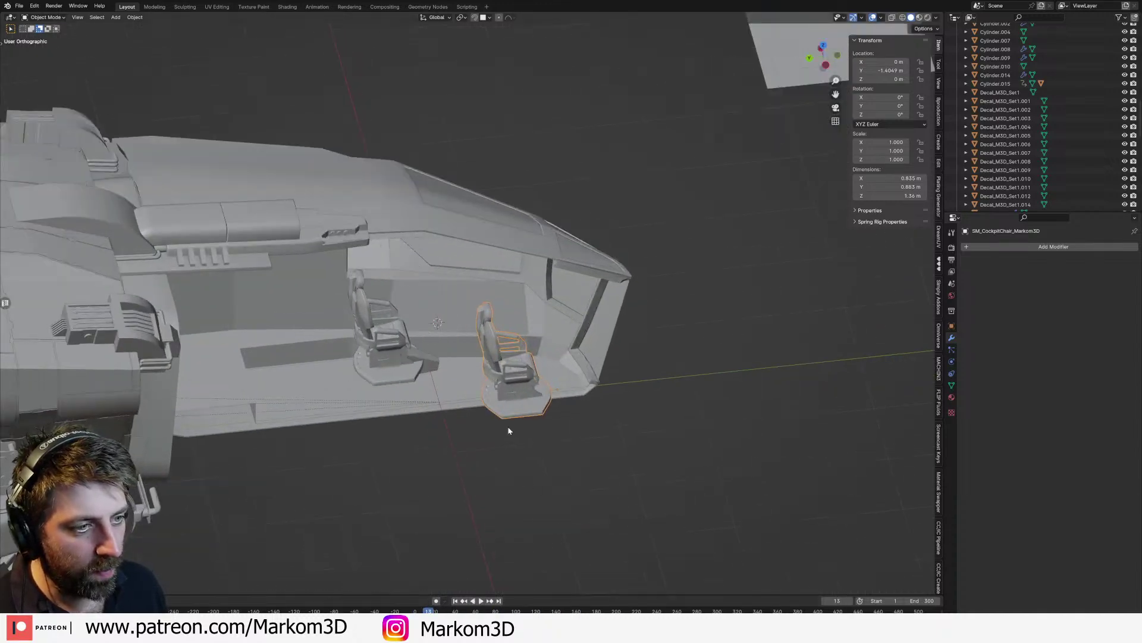
{"action": "key", "text": "space"}
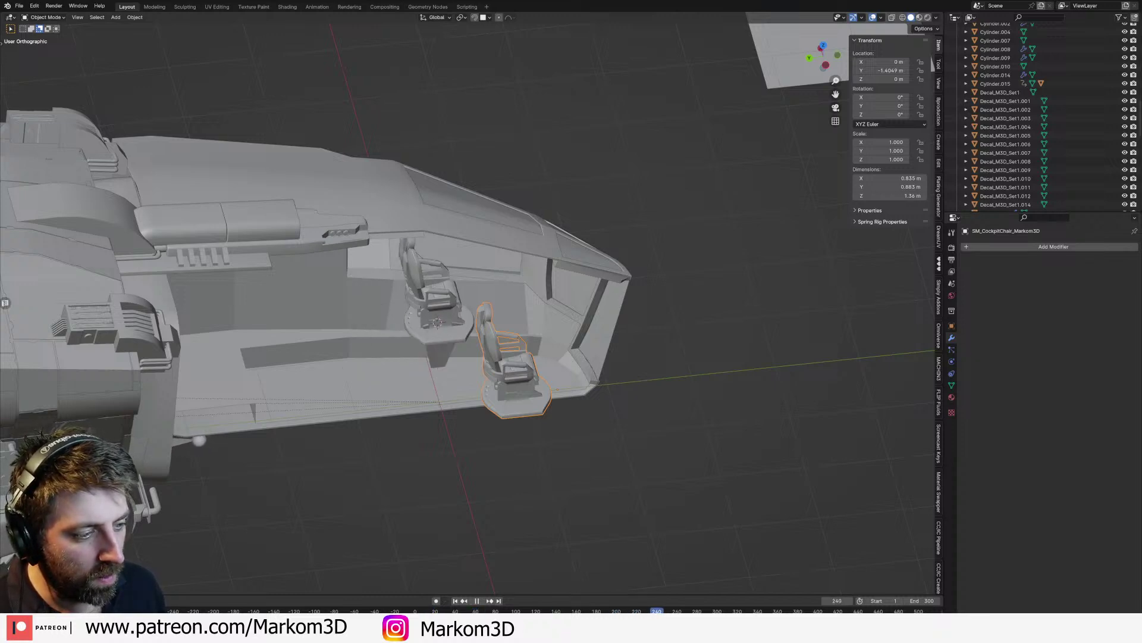
{"action": "key", "text": "space"}
{"action": "key", "text": "i"}
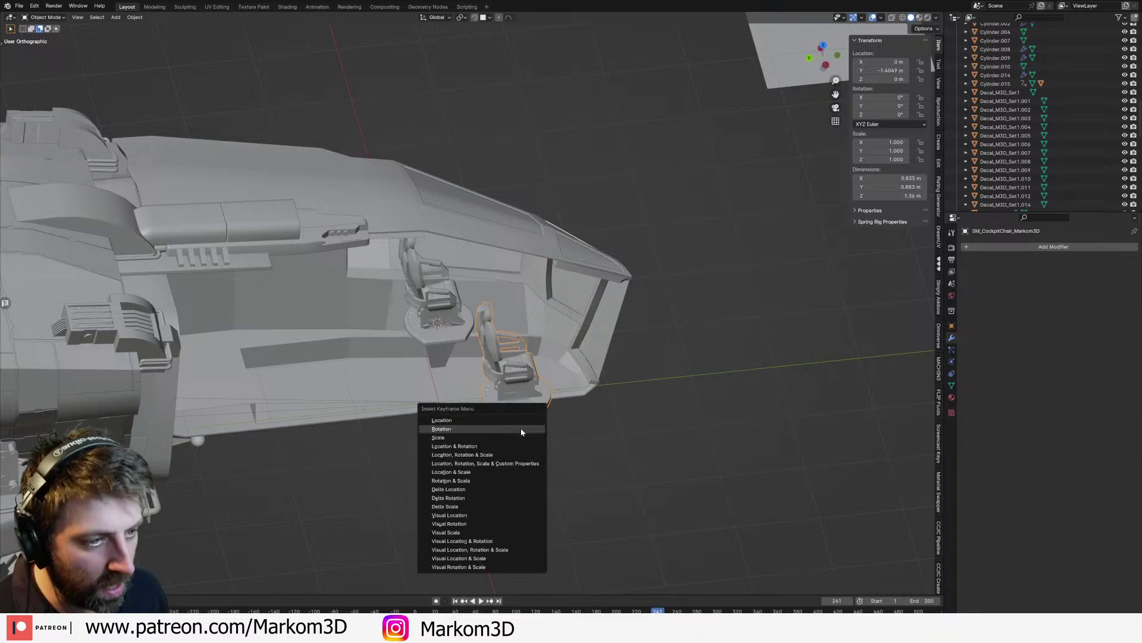
{"action": "left_click", "coordinate": [521, 426]}
Step: At frame 100, move the front chair back along Y to about 1.17 m and insert a location keyframe
{"action": "left_click_drag", "start_coordinate": [524, 611], "coordinate": [516, 611]}
{"action": "key", "text": "g"}
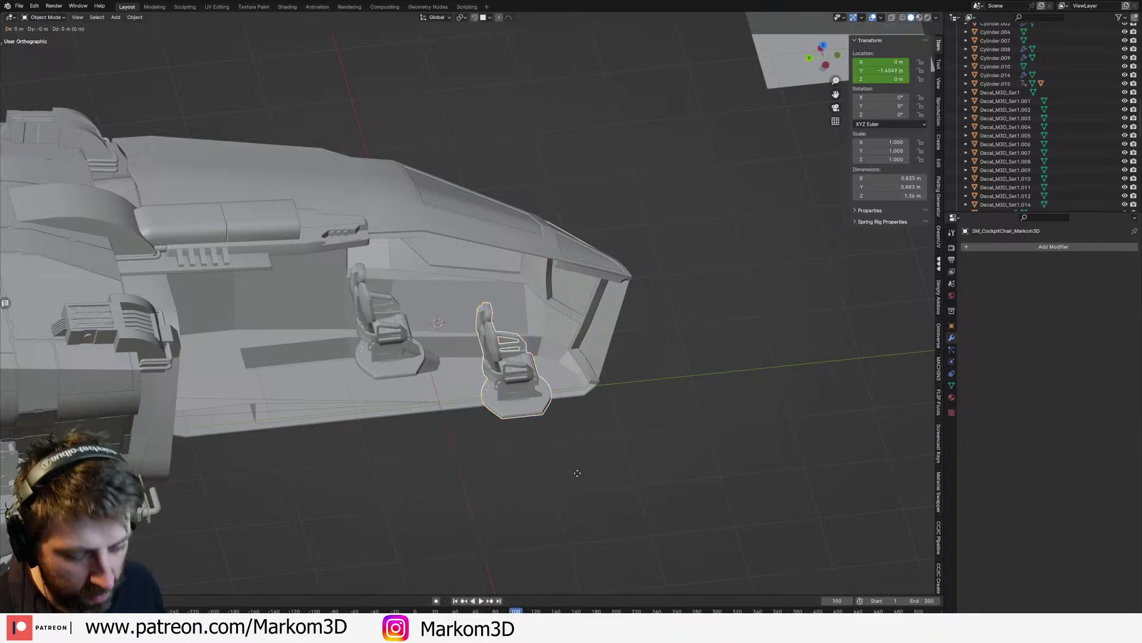
{"action": "key", "text": "y"}
{"action": "left_click", "coordinate": [362, 503]}
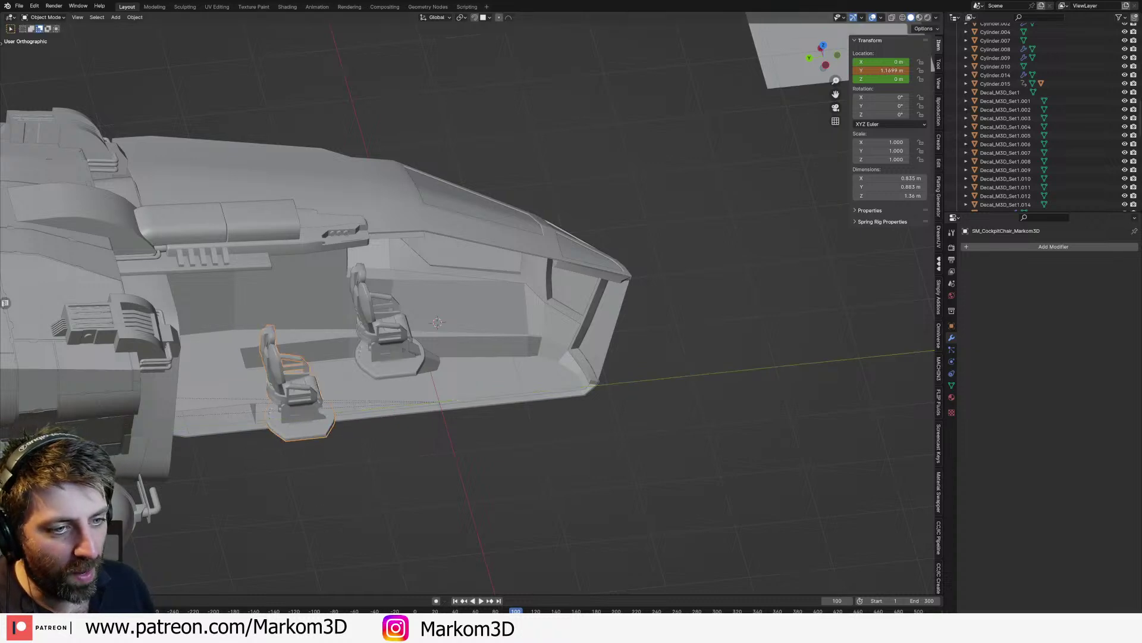
{"action": "key", "text": "i"}
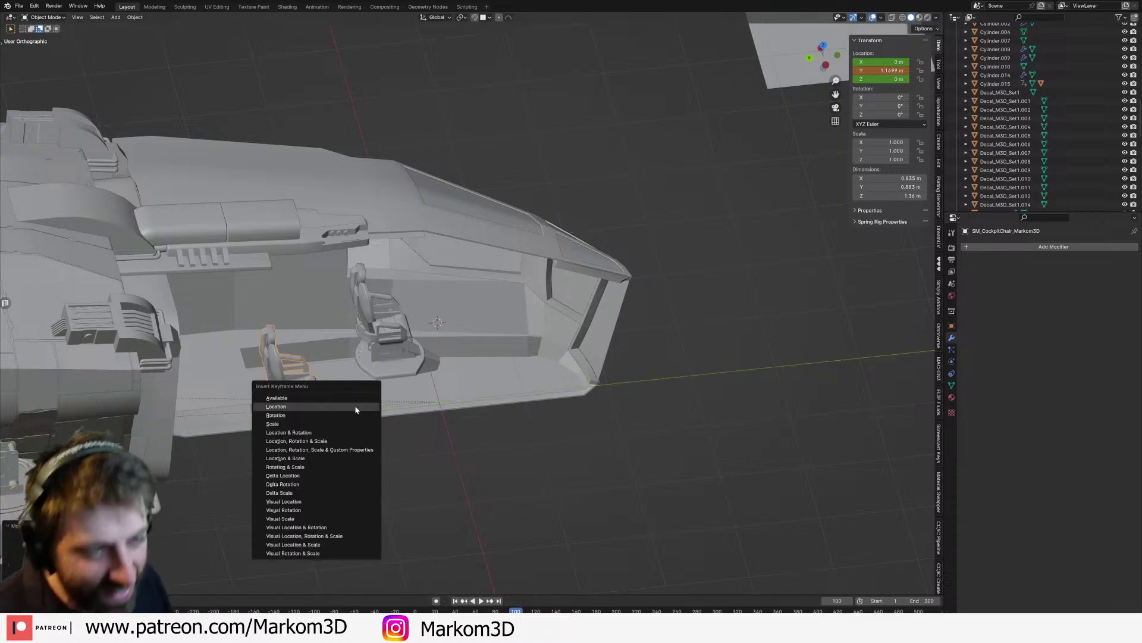
{"action": "left_click", "coordinate": [356, 409]}
Step: Play back the animation of both chairs and view it from the side of the cockpit
{"action": "left_click", "coordinate": [438, 611]}
{"action": "key", "text": "space"}
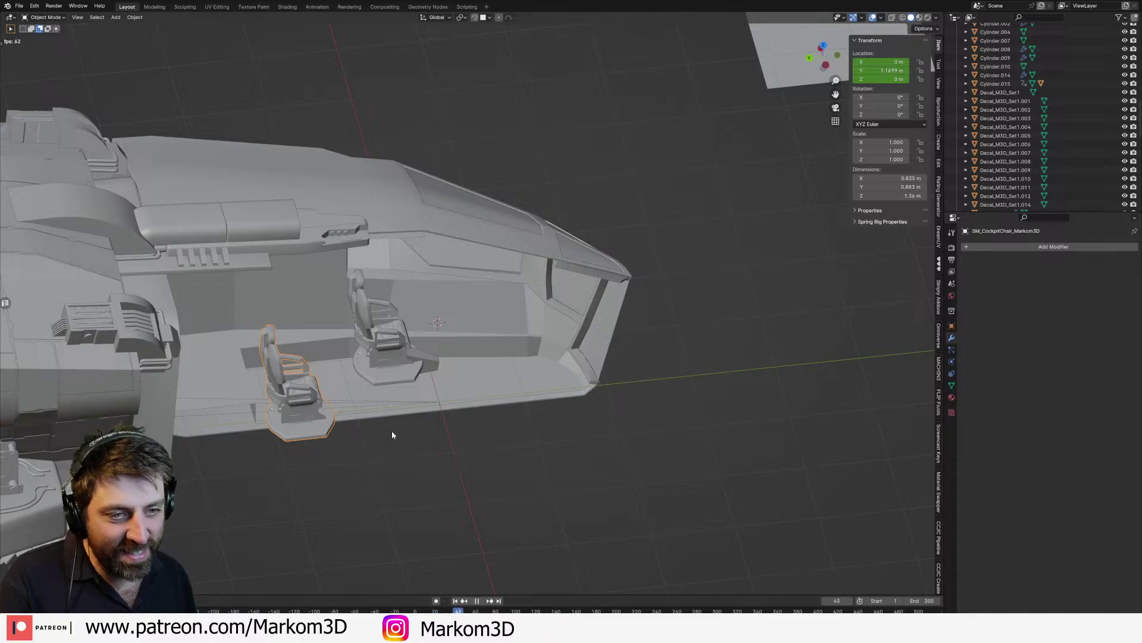
{"action": "middle_click_drag", "start_coordinate": [449, 460], "coordinate": [413, 445]}
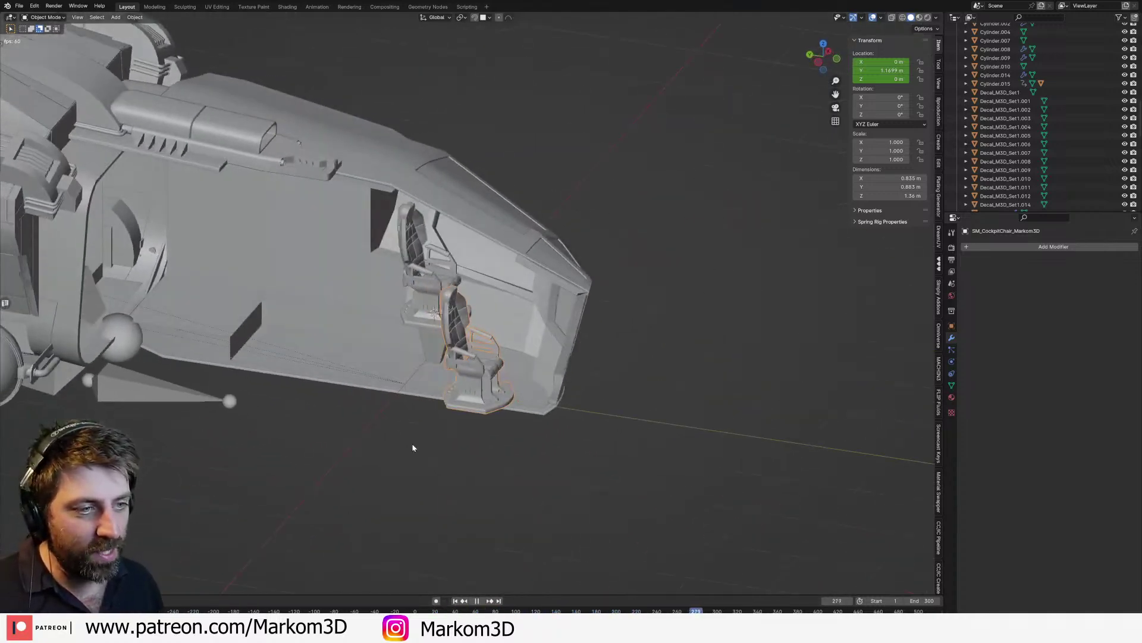
Step: Examine both chairs at their starting positions in the cockpit, and replay their animation from different viewing angles
{"action": "key", "text": "Escape"}
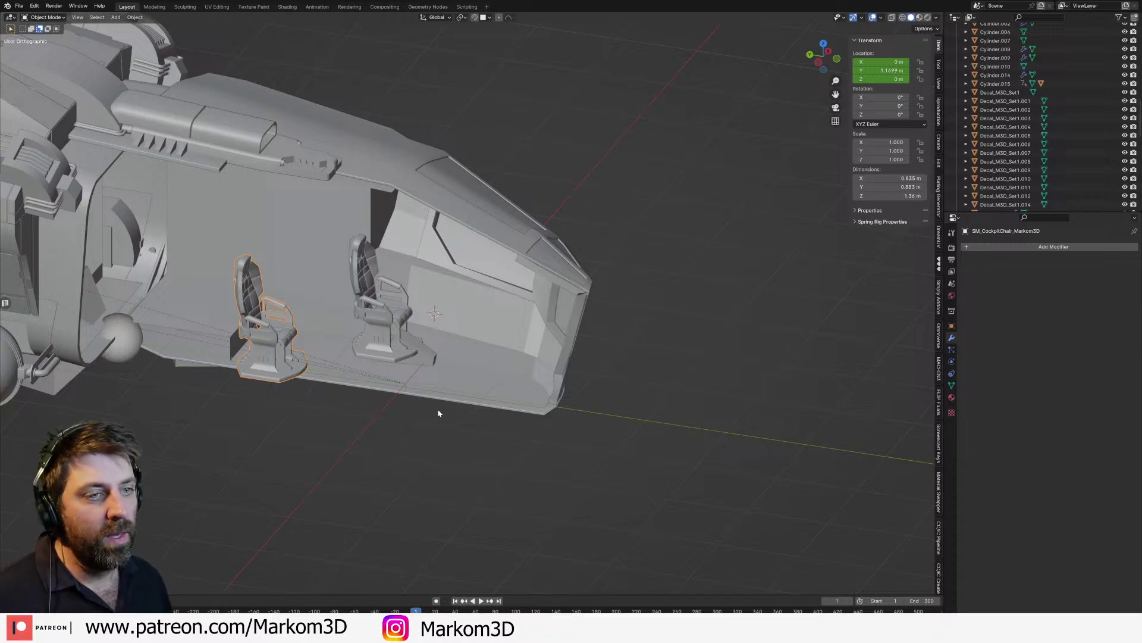
{"action": "middle_click_drag", "start_coordinate": [439, 413], "coordinate": [441, 387]}
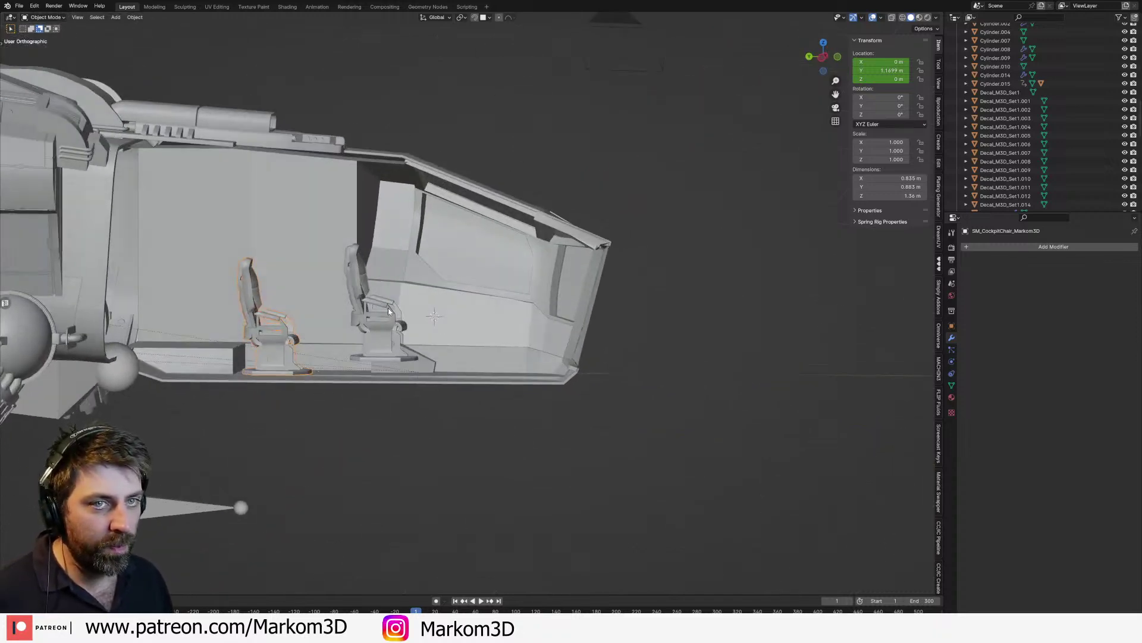
{"action": "middle_click_drag", "start_coordinate": [388, 308], "coordinate": [387, 295]}
{"action": "middle_click_drag", "start_coordinate": [283, 302], "coordinate": [284, 263]}
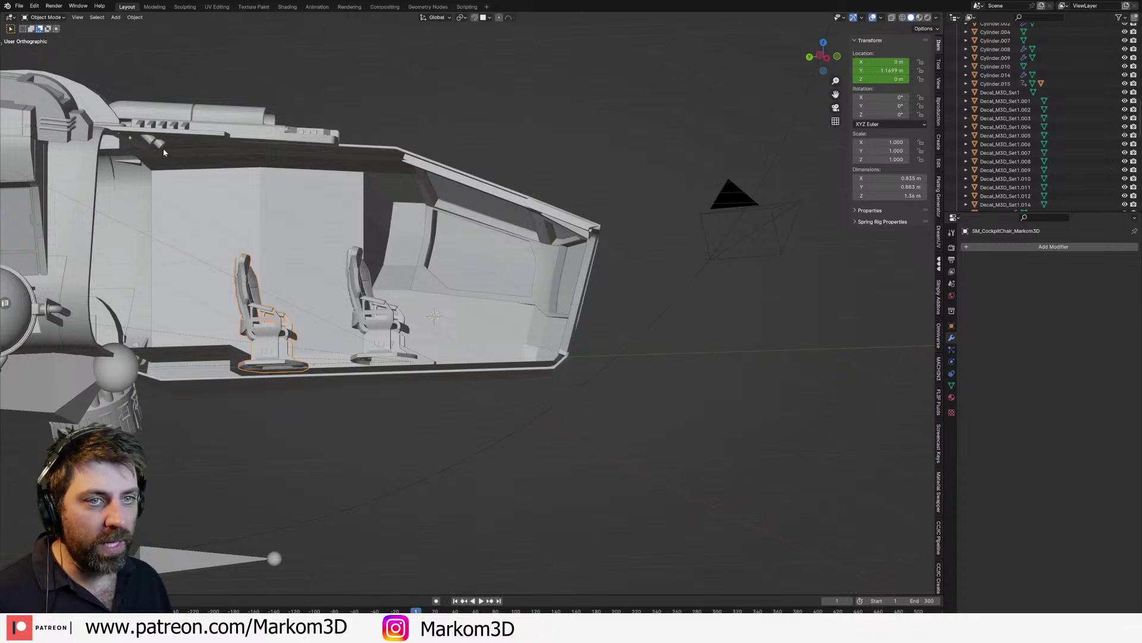
{"action": "middle_click_drag", "start_coordinate": [164, 152], "coordinate": [188, 191]}
{"action": "middle_click_drag", "start_coordinate": [313, 273], "coordinate": [404, 347]}
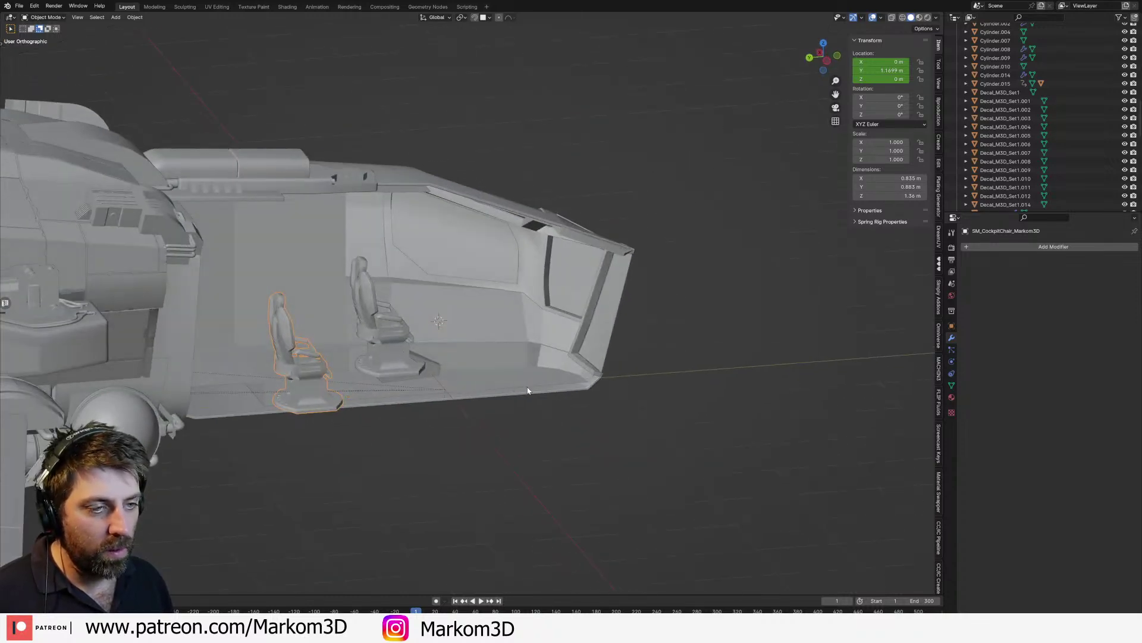
{"action": "middle_click_drag", "start_coordinate": [527, 391], "coordinate": [512, 381]}
{"action": "key", "text": "space"}
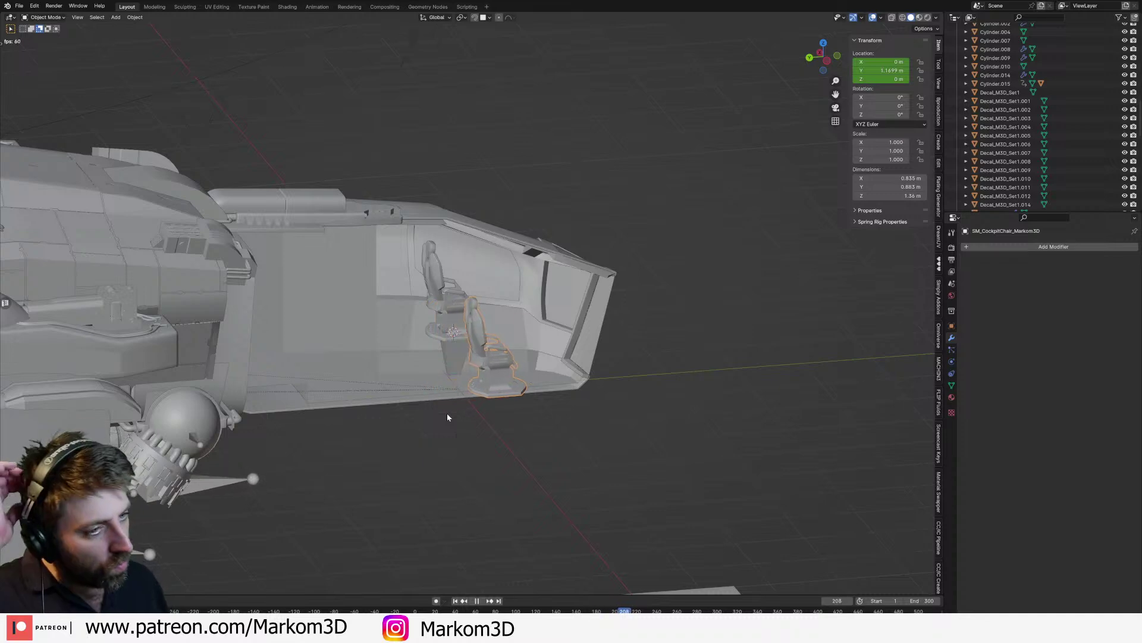
{"action": "middle_click_drag", "start_coordinate": [570, 438], "coordinate": [385, 448]}
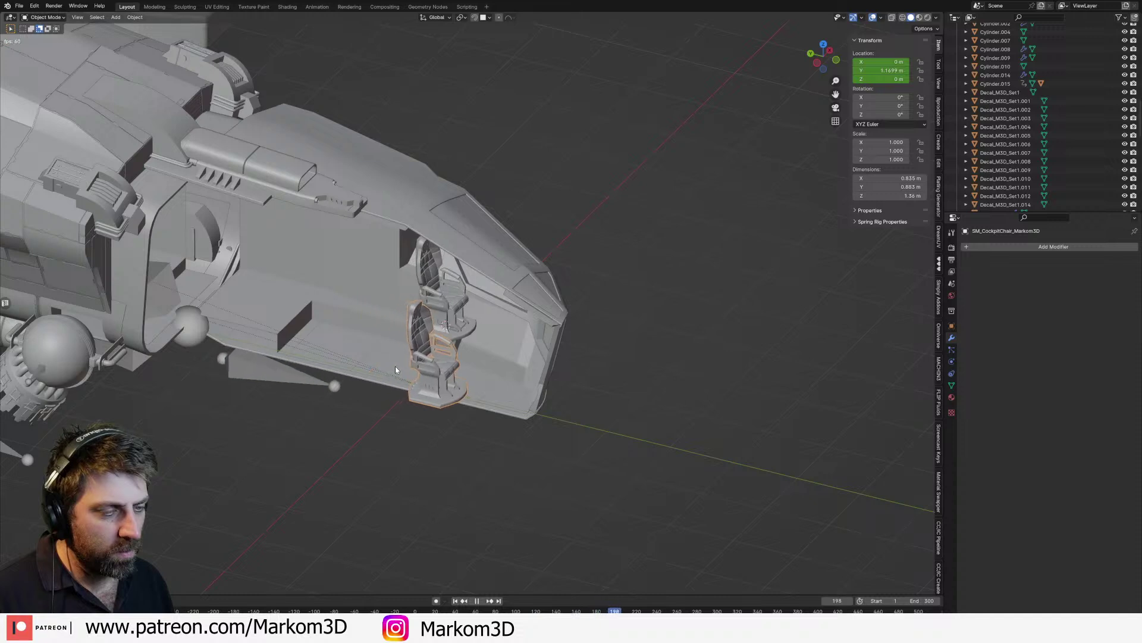
{"action": "key", "text": "space"}
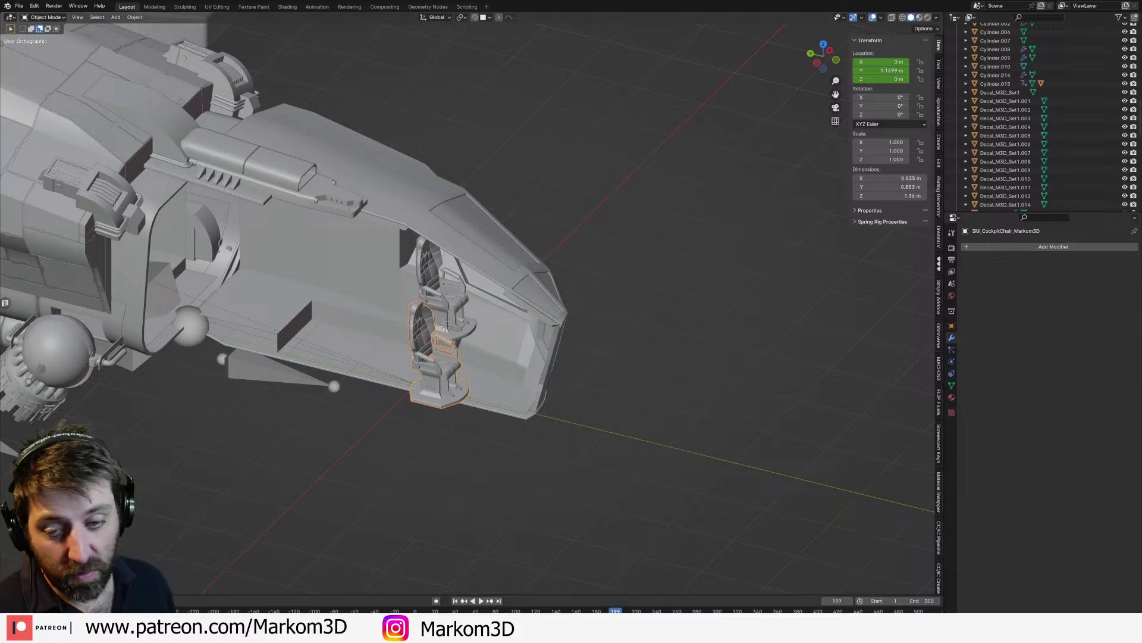
{"action": "key", "text": "space"}
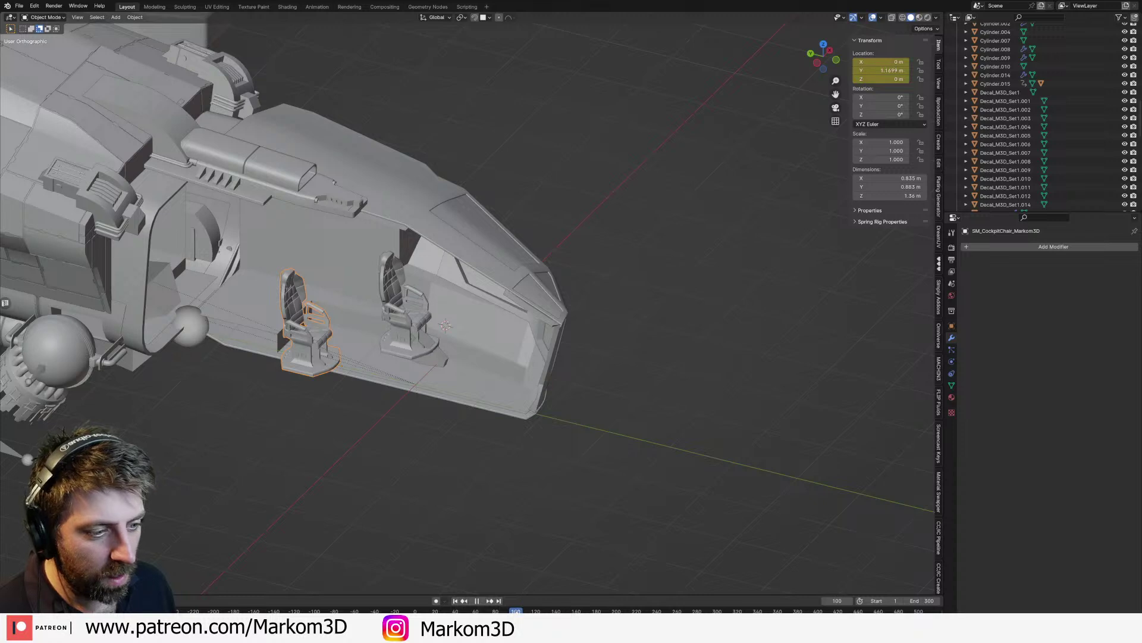
Step: Insert a Location & Rotation keyframe for the front chair at frame 100
{"action": "mouse_move", "coordinate": [516, 612]}
{"action": "left_mouse_down"}
{"action": "mouse_move", "coordinate": [495, 611]}
{"action": "mouse_move", "coordinate": [516, 611]}
{"action": "left_mouse_up"}
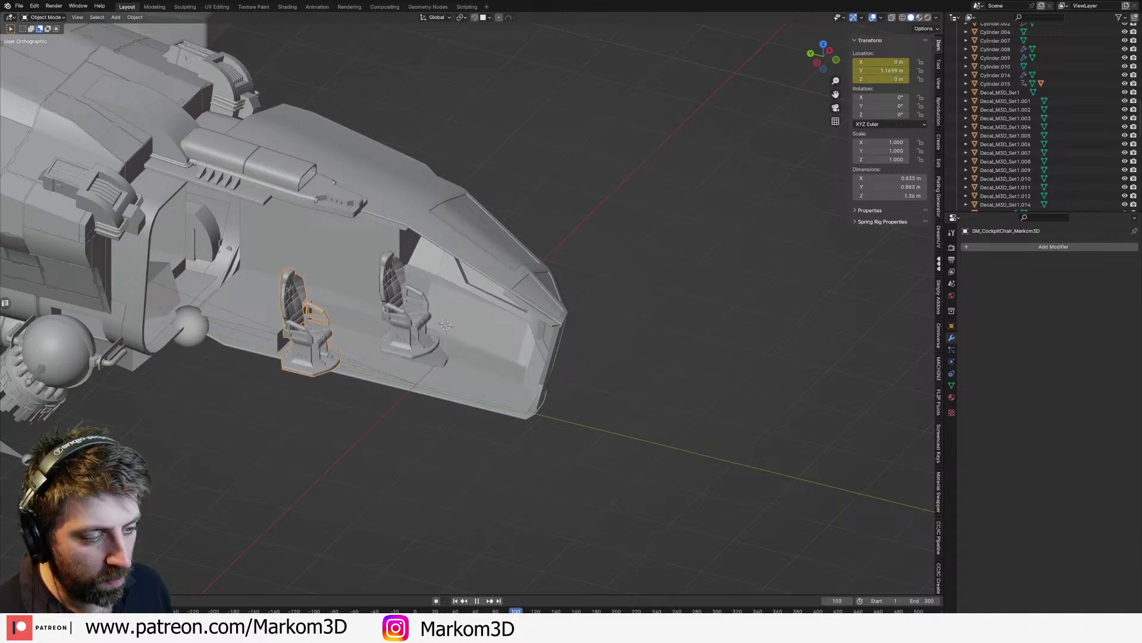
{"action": "key", "text": "i"}
{"action": "left_click", "coordinate": [389, 375]}
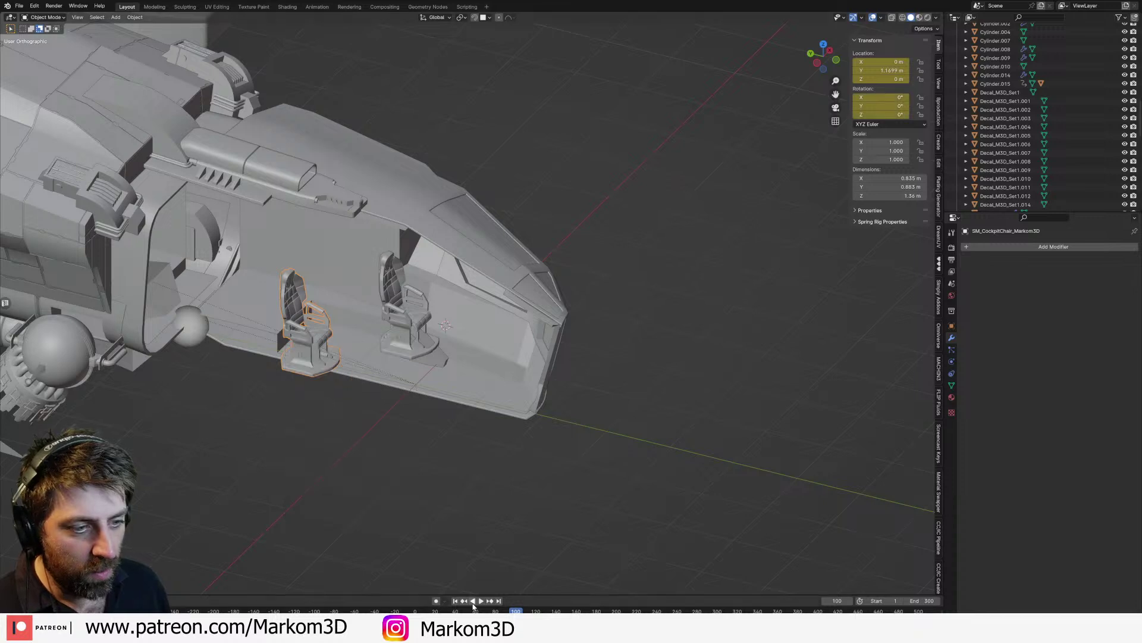
Step: Try to rotate the front chair 180° around the Z axis at frame 40
{"action": "left_click", "coordinate": [474, 600]}
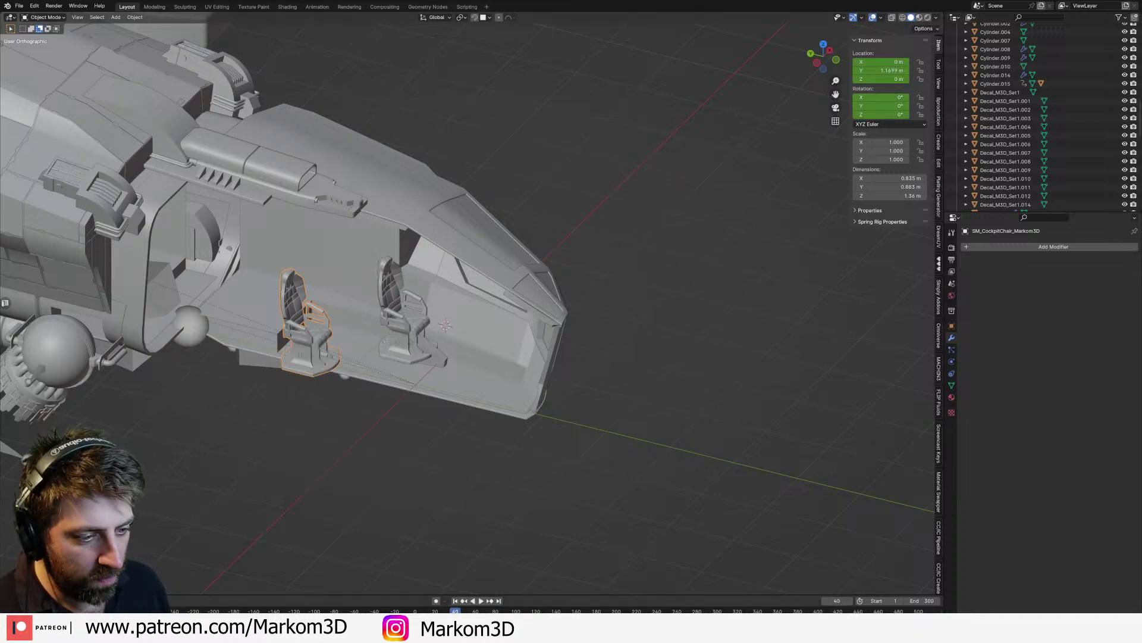
{"action": "type", "text": "rz"}
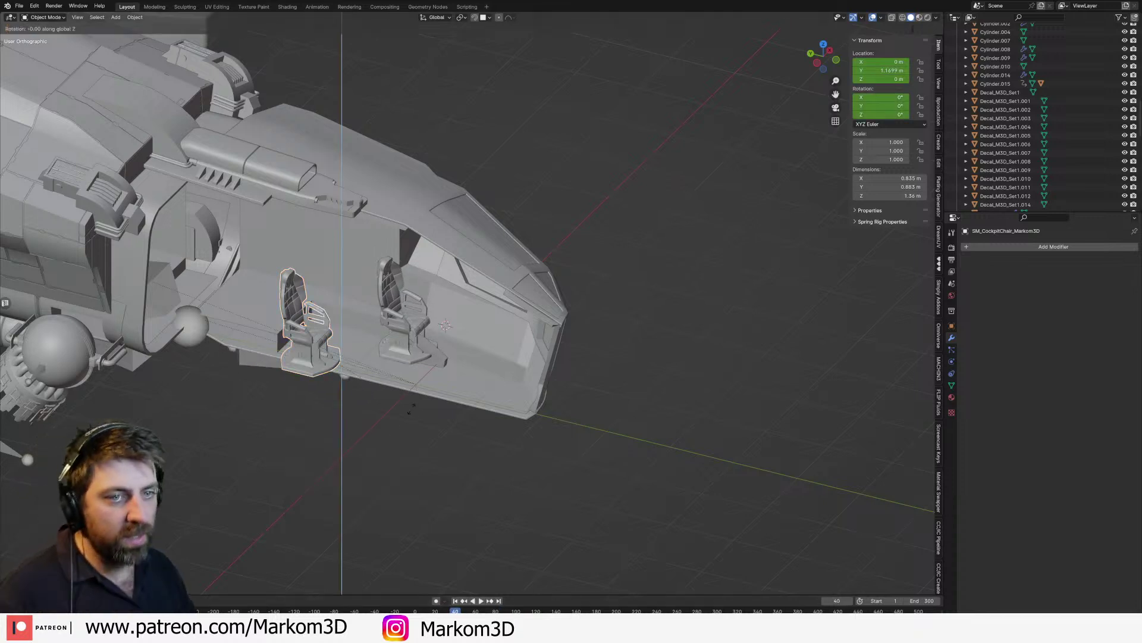
{"action": "type", "text": "180"}
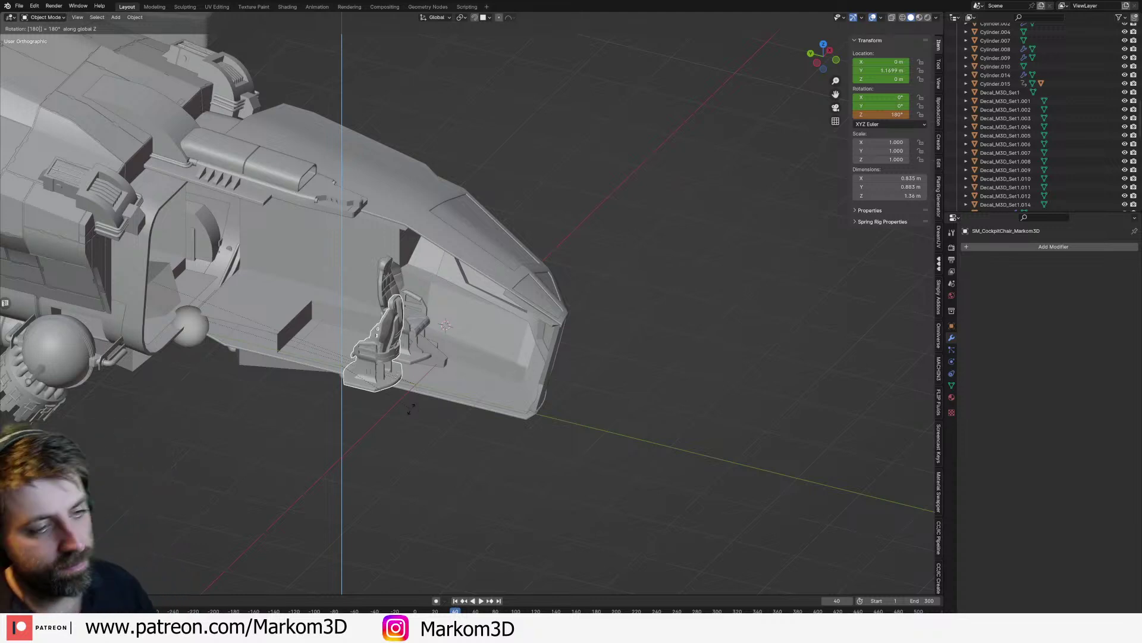
{"action": "key", "text": "Return"}
Step: Snap the 3D cursor to the selected vertices at the front chair's base and set the chair's origin to the cursor
{"action": "key", "text": "Tab"}
{"action": "scroll", "coordinate": [336, 381], "scroll_direction": "up", "scroll_amount": 3}
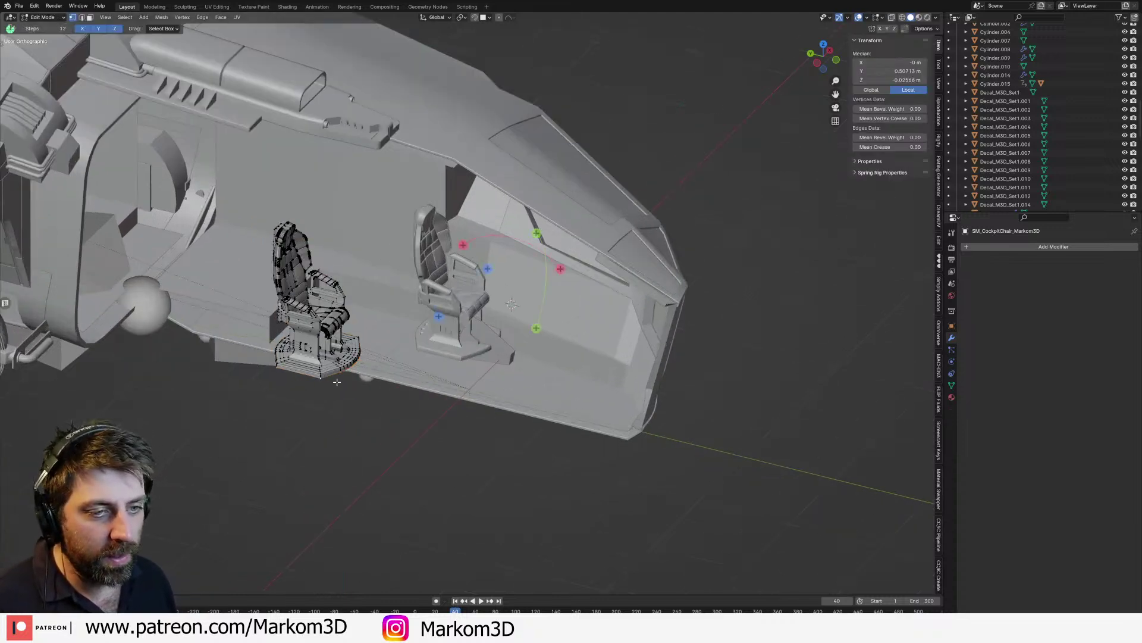
{"action": "key", "text": "ctrl+Tab"}
{"action": "left_click", "coordinate": [365, 445]}
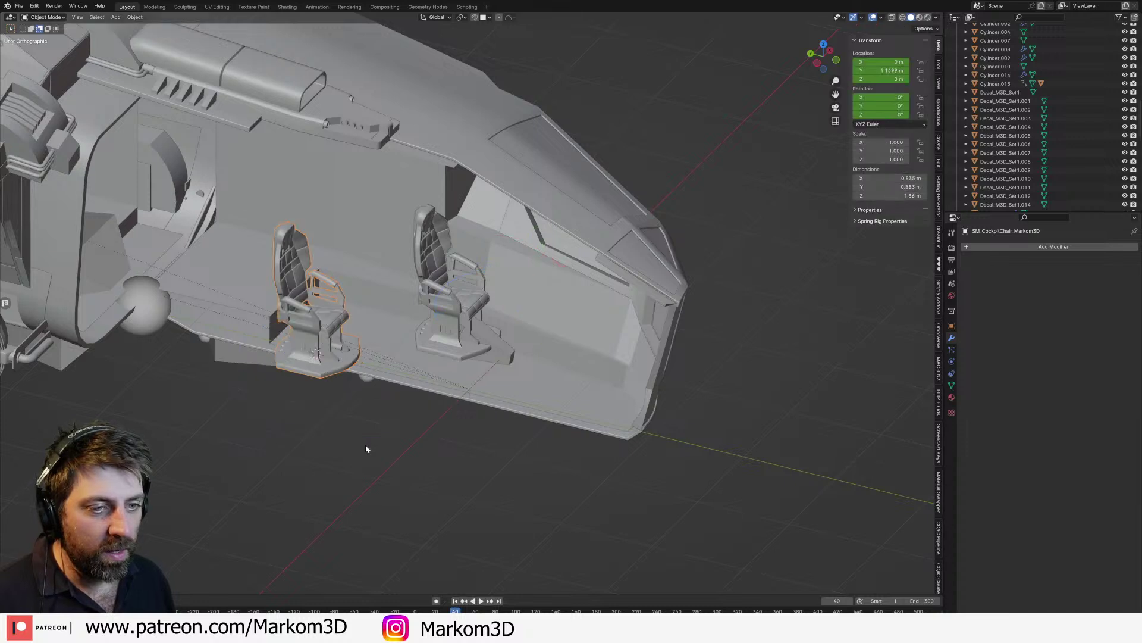
{"action": "right_click", "coordinate": [365, 444]}
{"action": "left_click", "coordinate": [417, 467]}
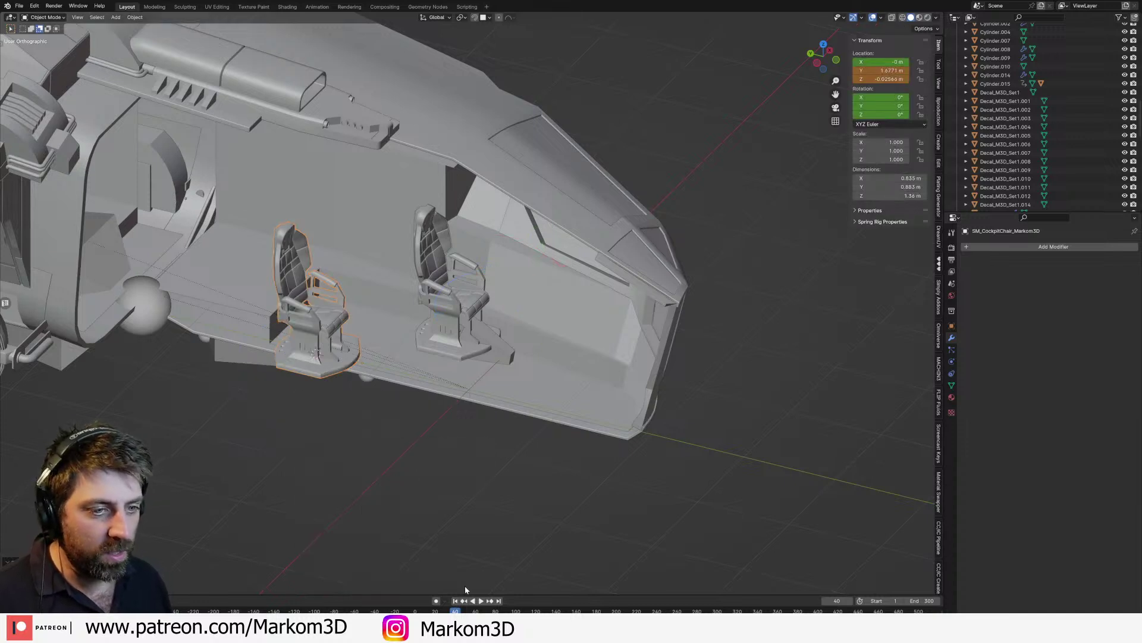
Step: At frame 100, move the front chair along Y to about 1.55 m with a Location & Rotation keyframe, and go to frame 241
{"action": "key", "text": "space"}
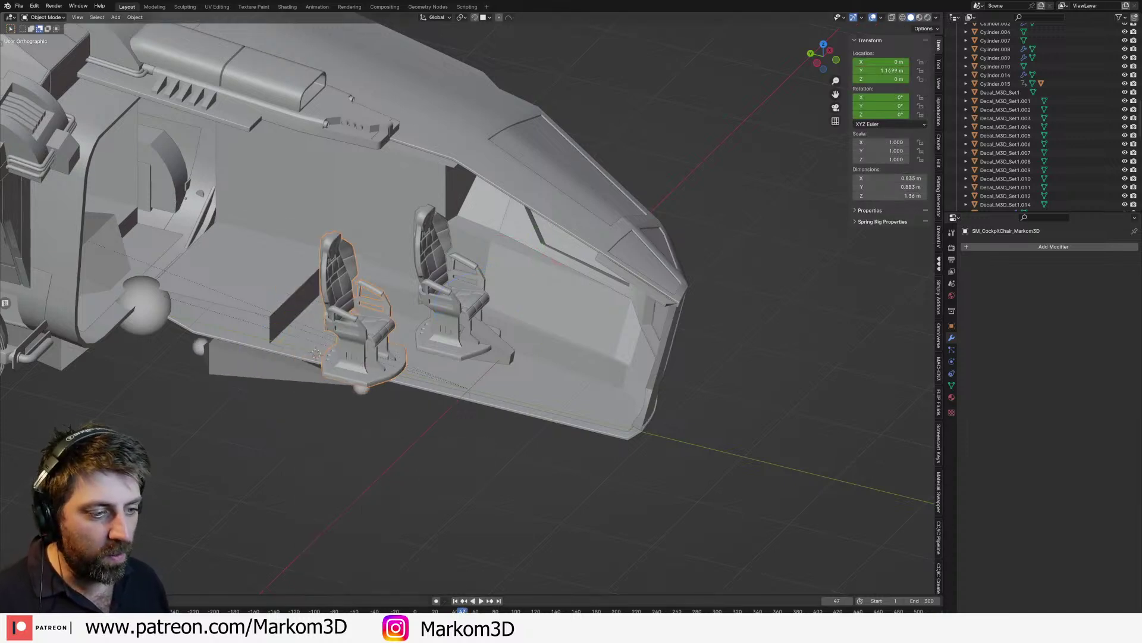
{"action": "key", "text": "Up"}
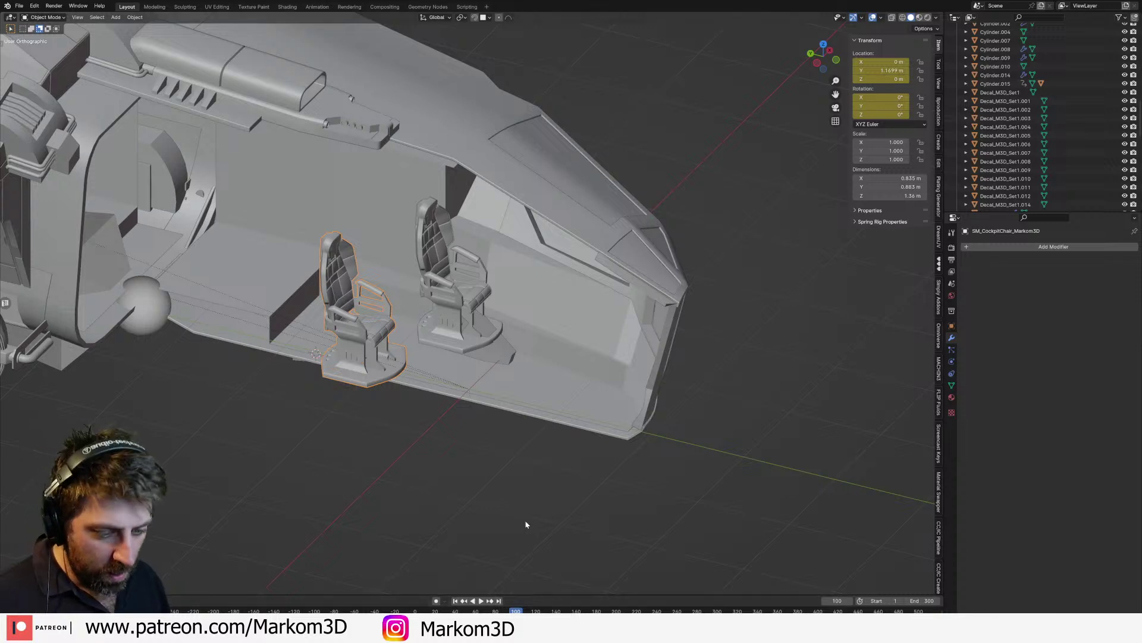
{"action": "key", "text": "g"}
{"action": "key", "text": "y"}
{"action": "left_click", "coordinate": [492, 516]}
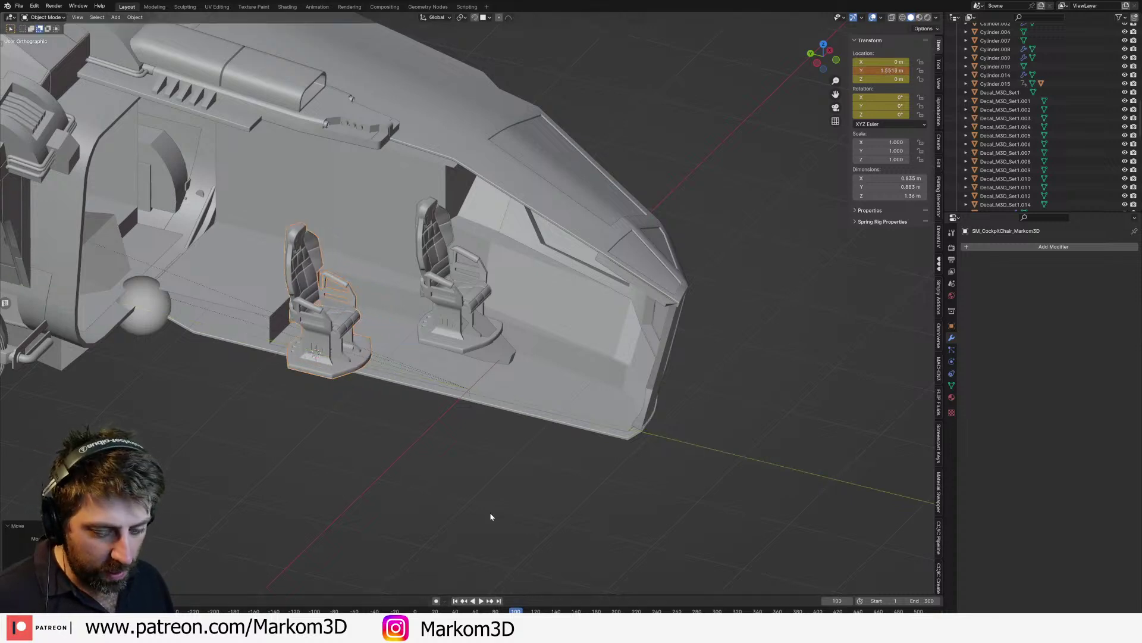
{"action": "key", "text": "i"}
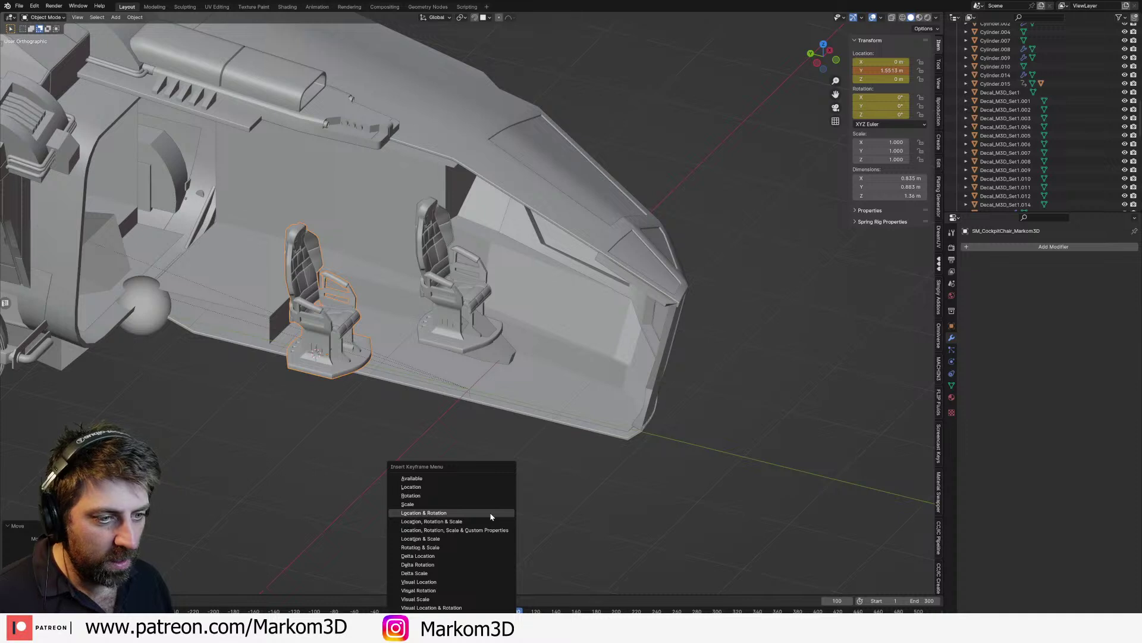
{"action": "left_click", "coordinate": [492, 517]}
{"action": "key", "text": "Up"}
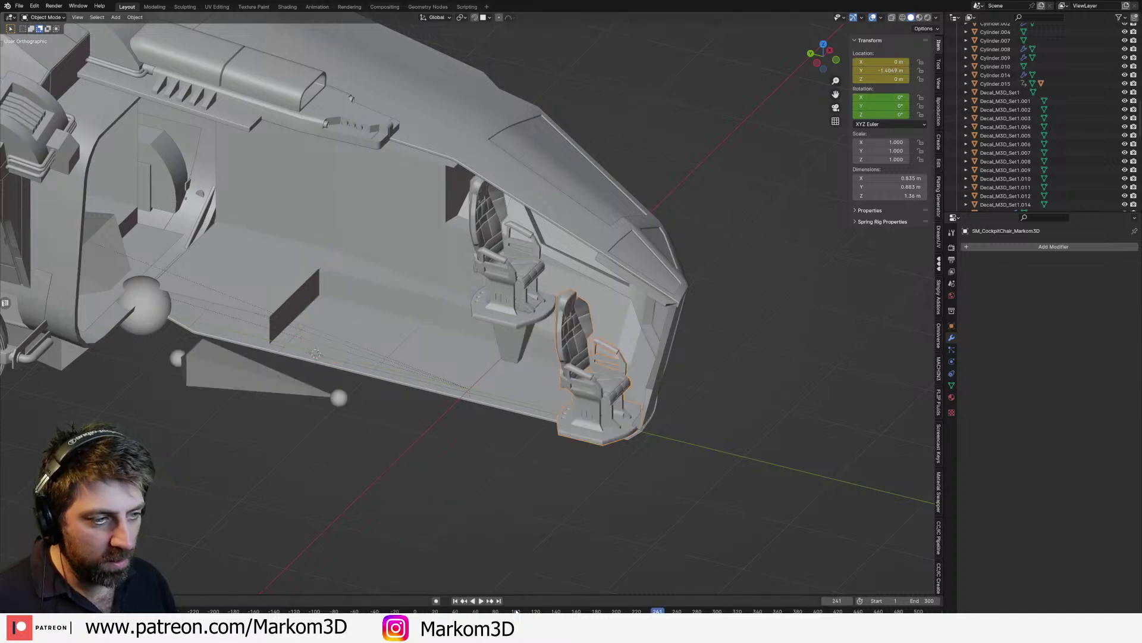
Step: Move the front cockpit chair back along Y to about -1.0333 m and keyframe its location at frame 241
{"action": "key", "text": "g"}
{"action": "key", "text": "y"}
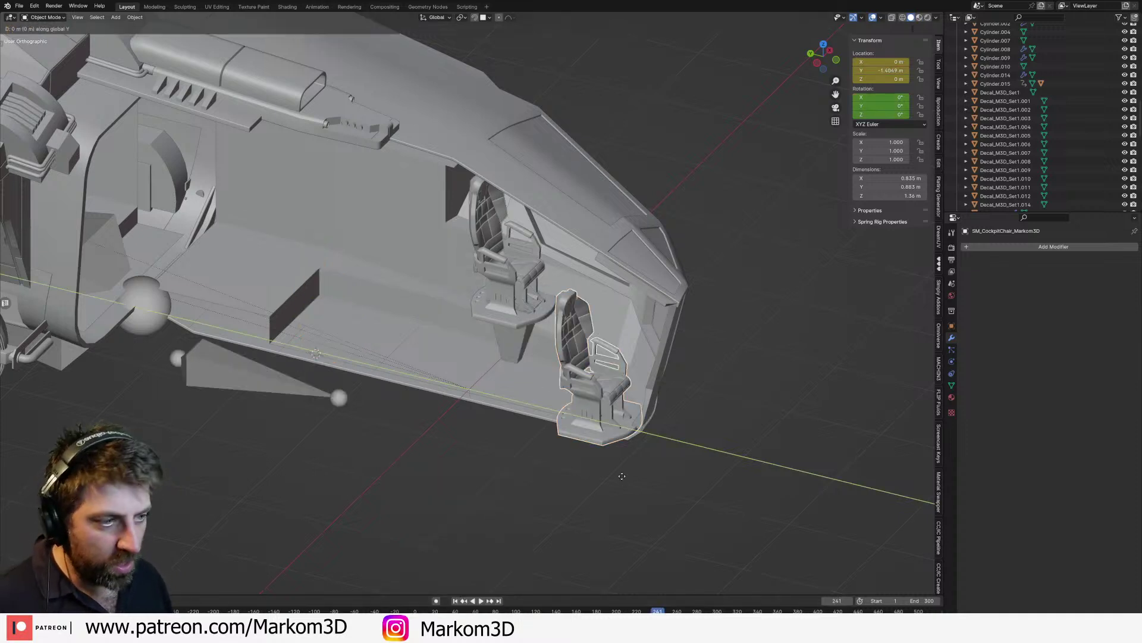
{"action": "left_click", "coordinate": [587, 476]}
{"action": "key", "text": "i"}
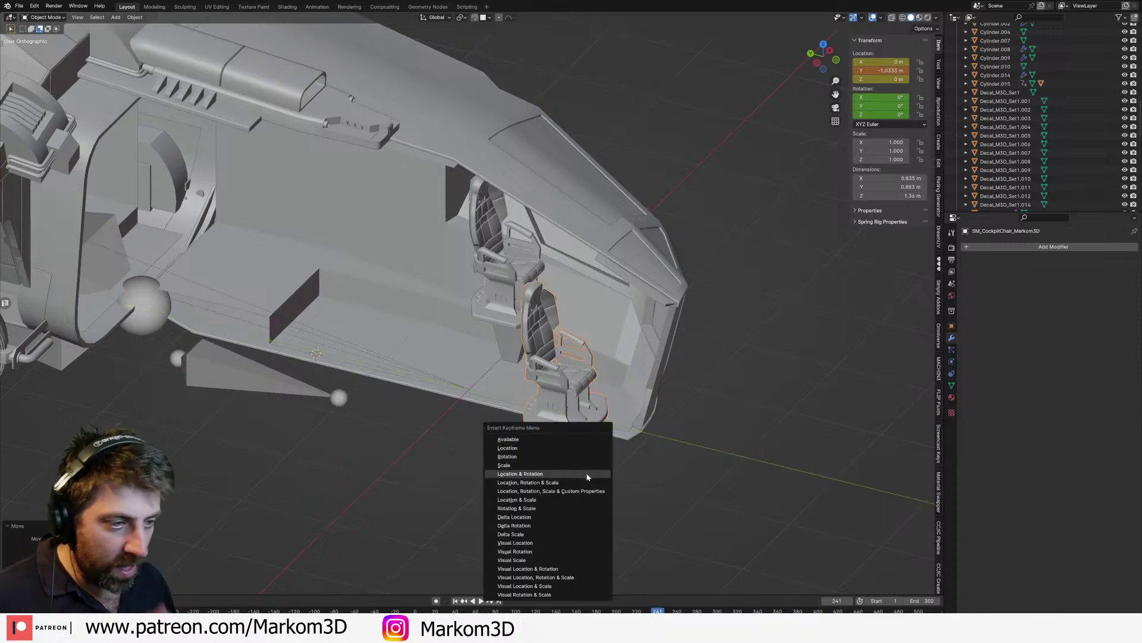
{"action": "left_click", "coordinate": [582, 448]}
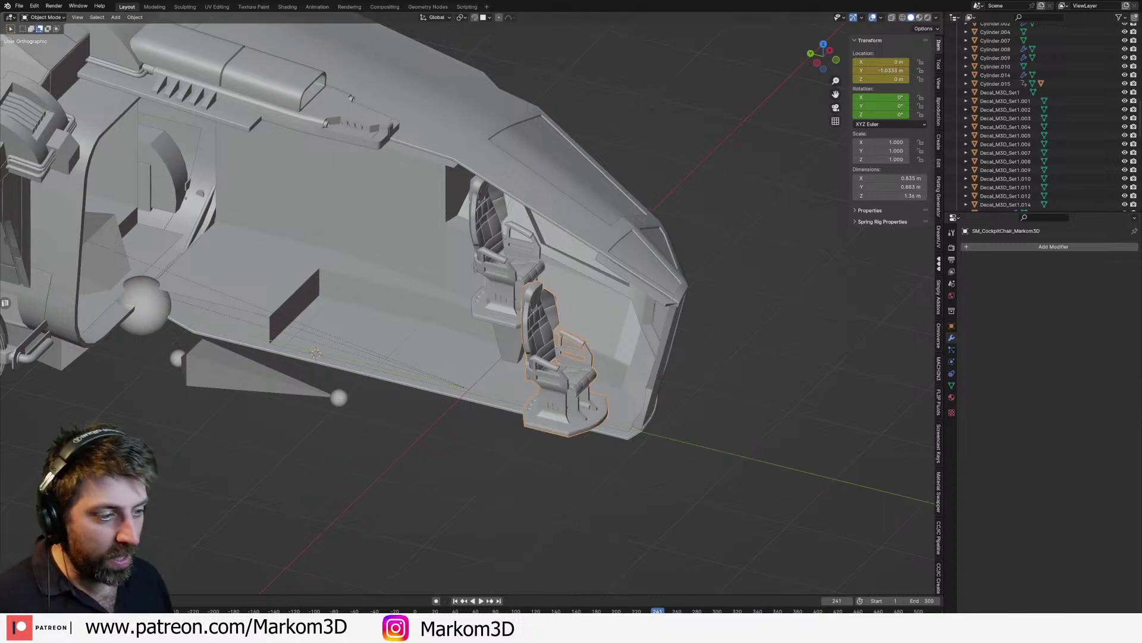
Step: Rotate the front cockpit chair 180° about Z at frame 40 and insert a rotation keyframe
{"action": "left_click", "coordinate": [479, 601]}
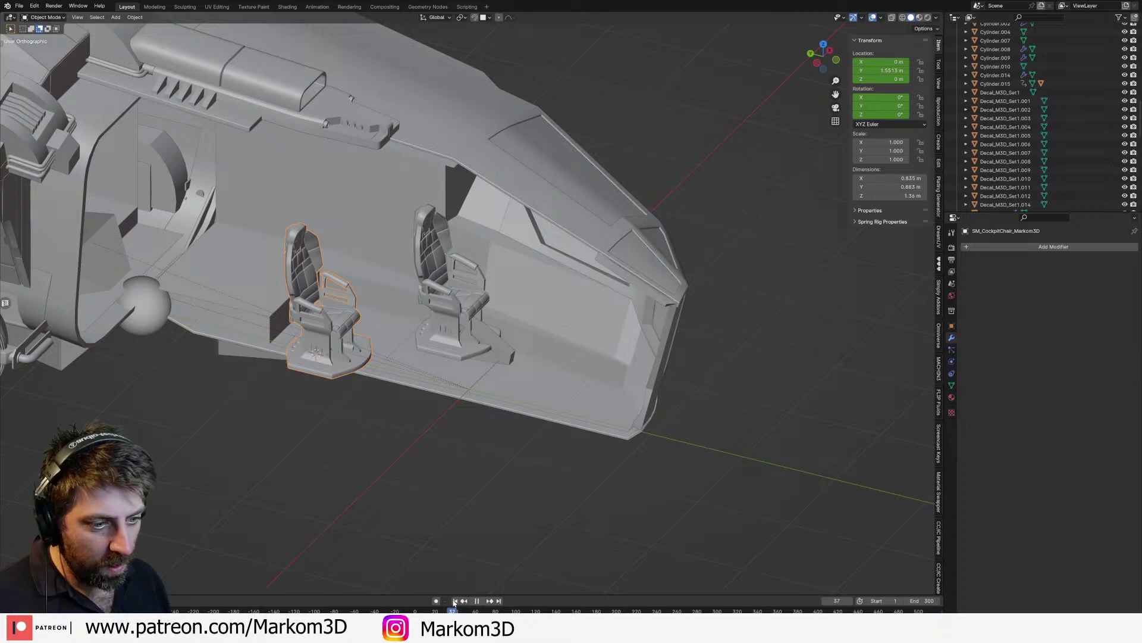
{"action": "key", "text": "space"}
{"action": "key", "text": "Left"}
{"action": "type", "text": "rz"}
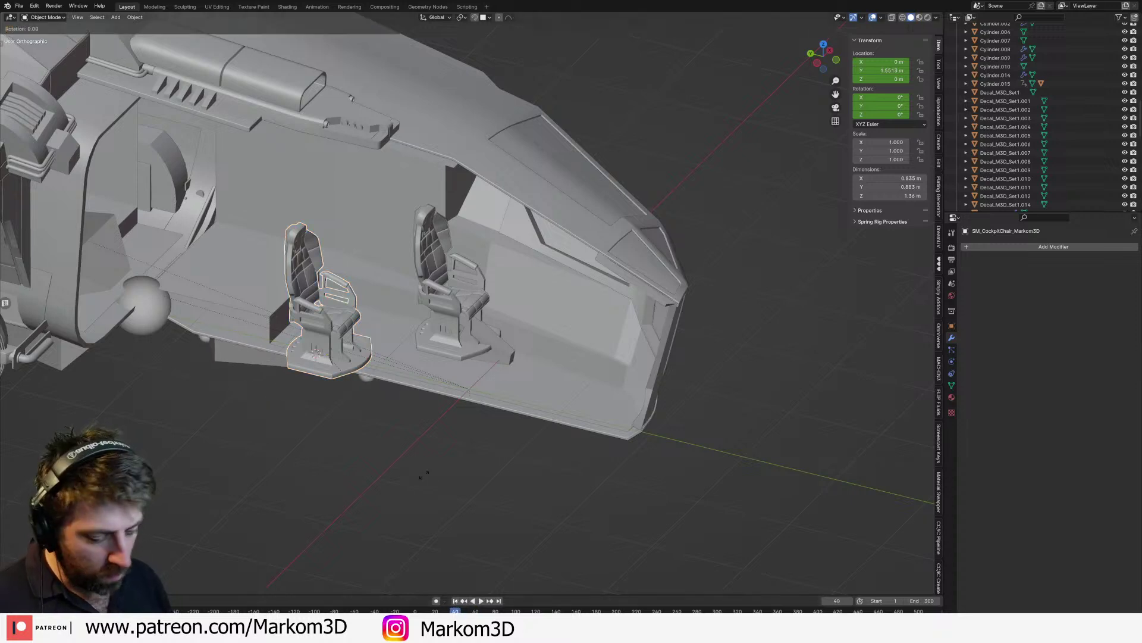
{"action": "type", "text": "180"}
{"action": "key", "text": "Return"}
{"action": "key", "text": "i"}
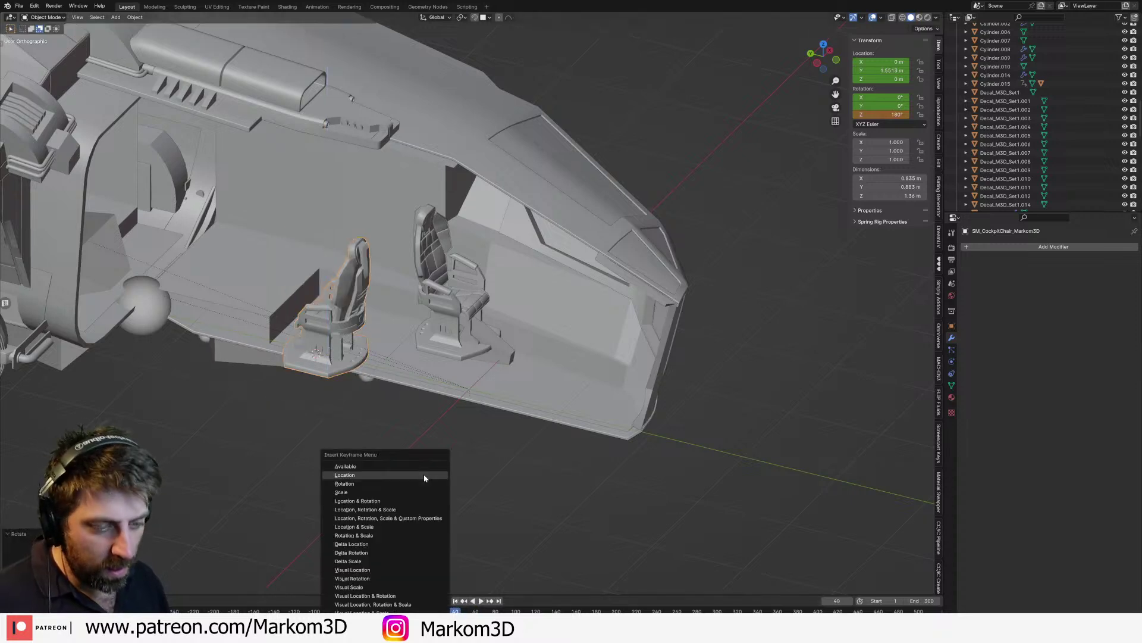
{"action": "left_click", "coordinate": [424, 484]}
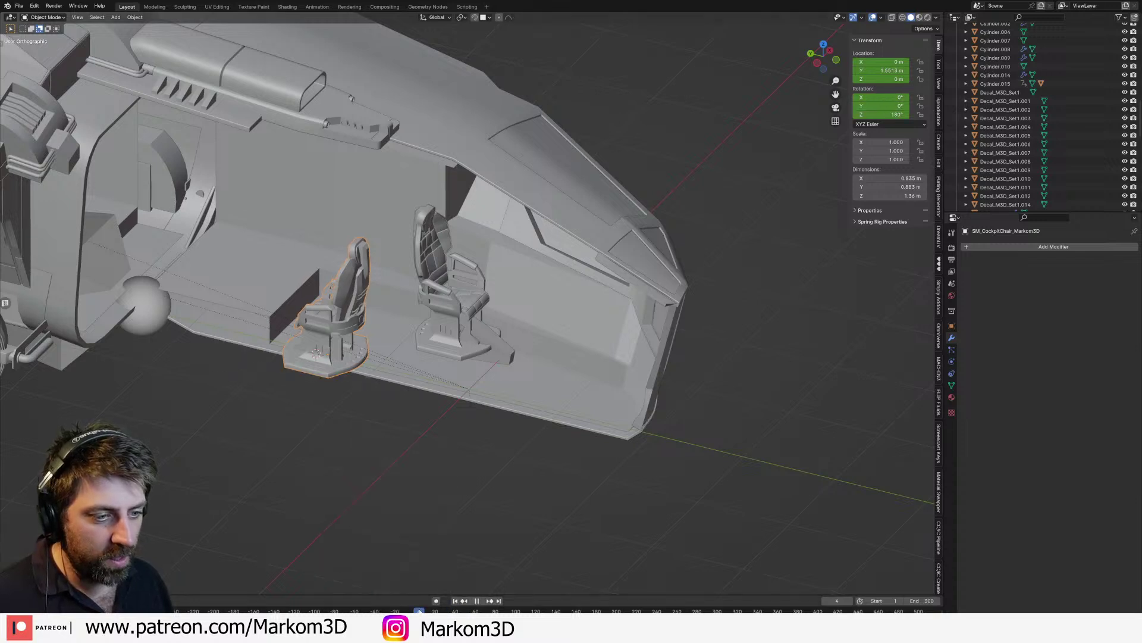
Step: Play the timeline from the start to check the front chair's turning and sliding motion
{"action": "key", "text": "space"}
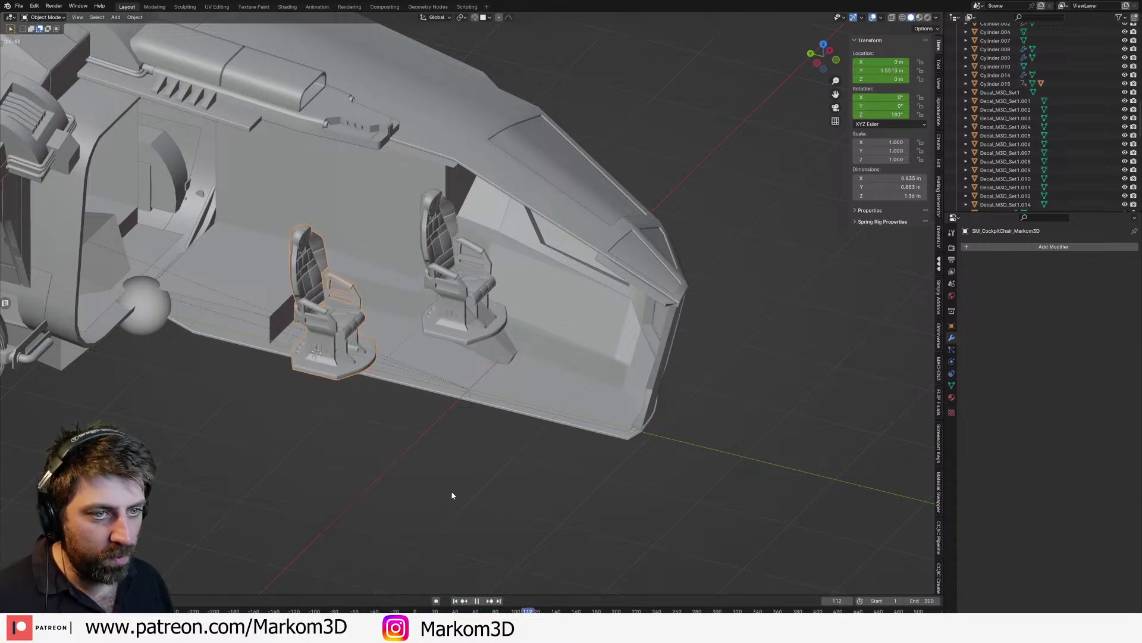
{"action": "key", "text": "space"}
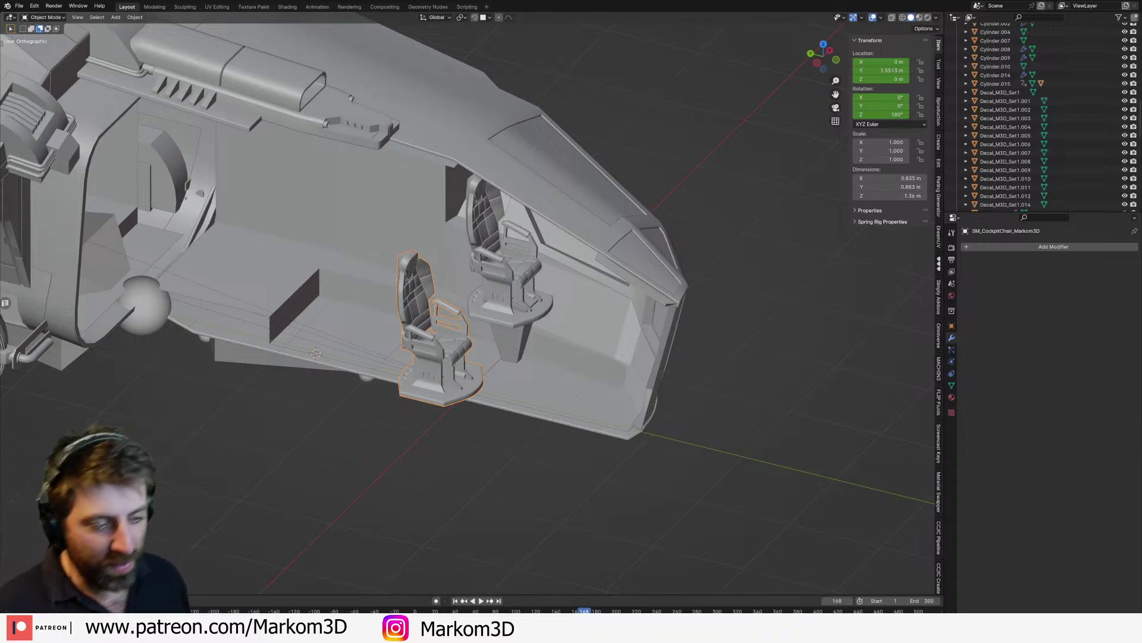
{"action": "key", "text": "shift+Left"}
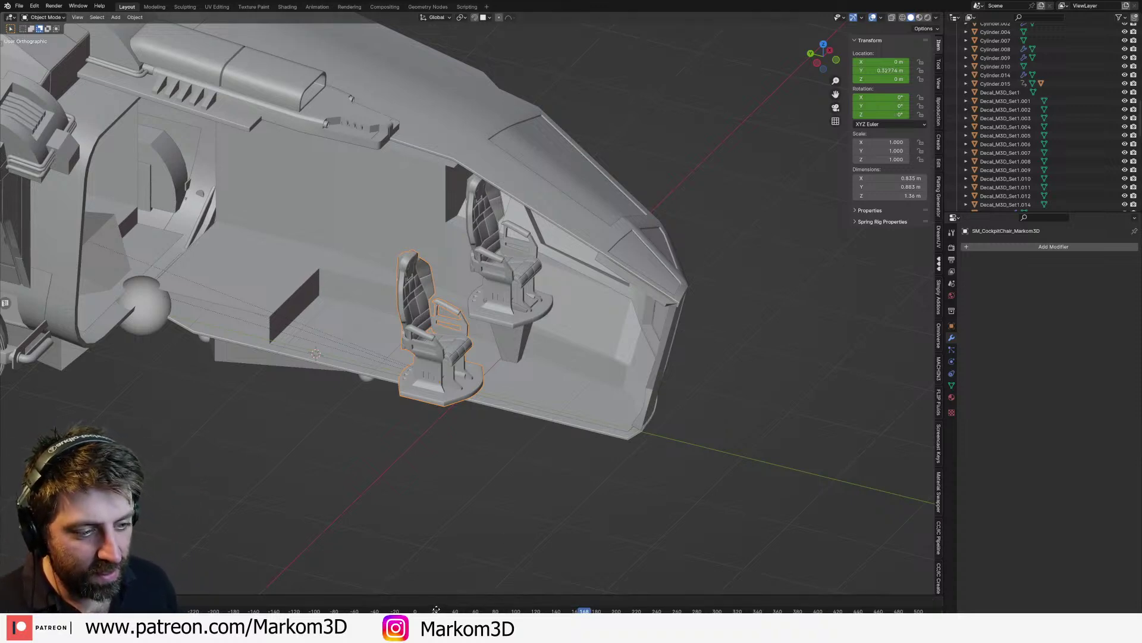
{"action": "key", "text": "g"}
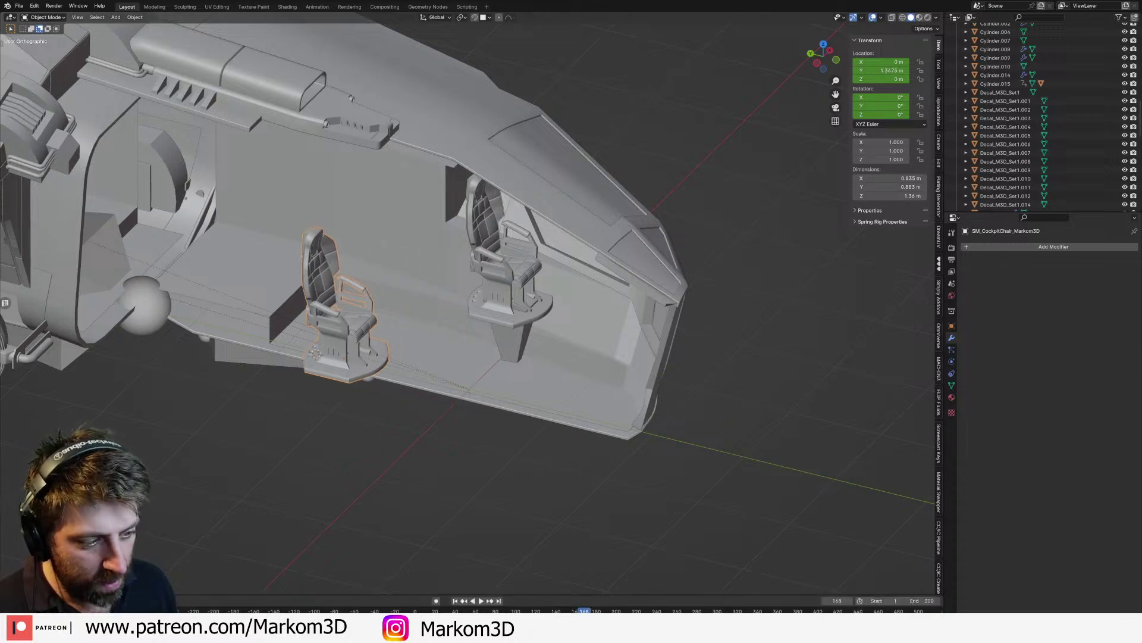
{"action": "left_click", "coordinate": [456, 601]}
{"action": "key", "text": "space"}
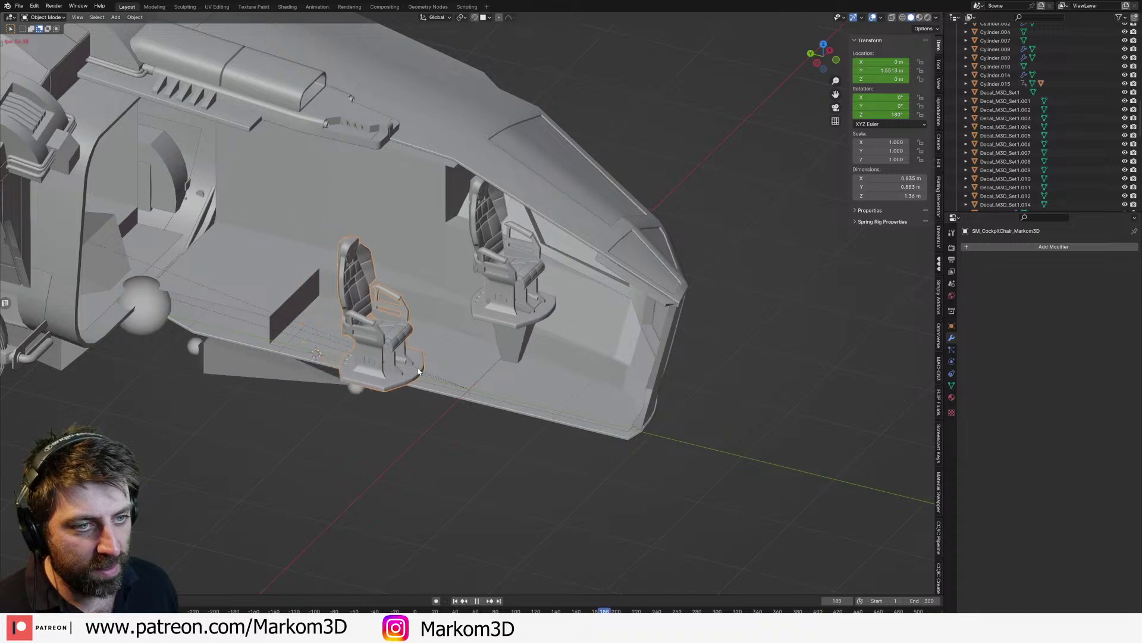
{"action": "key", "text": "space"}
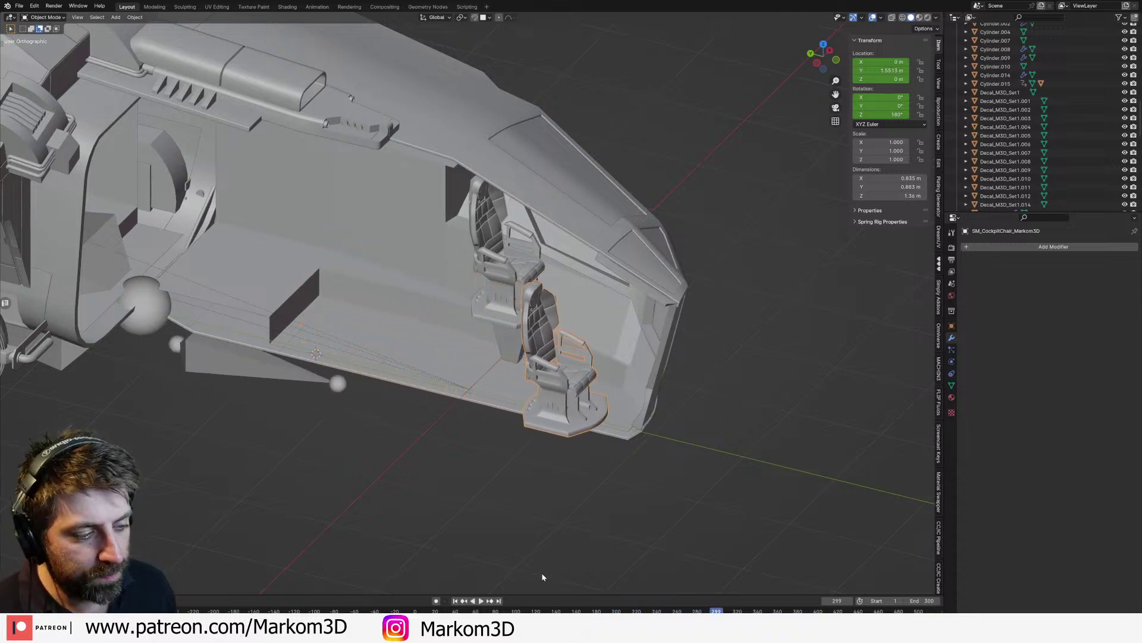
{"action": "key", "text": "Escape"}
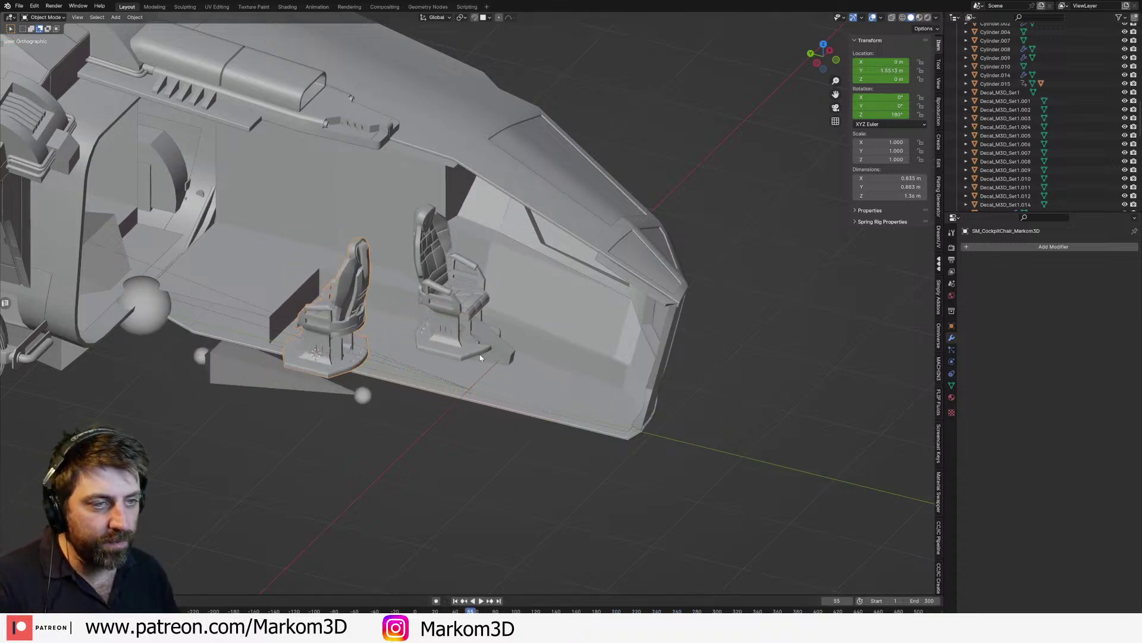
Step: Clear the rotation animation from the raised rear chair and the pedestal beneath it
{"action": "left_click", "coordinate": [491, 349]}
{"action": "left_click", "coordinate": [510, 362]}
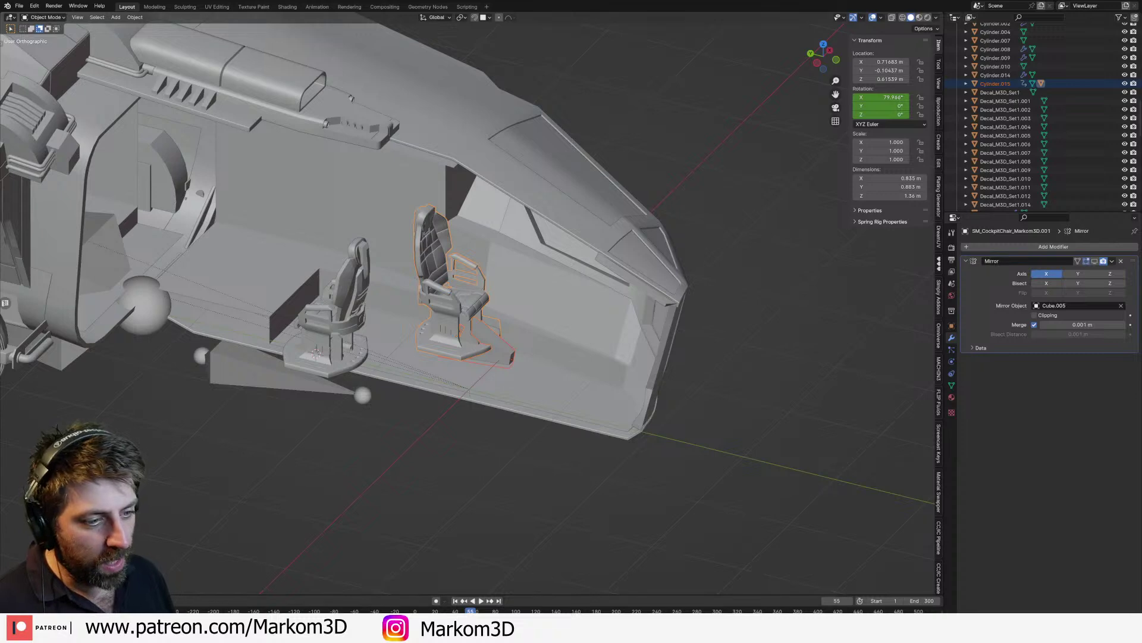
{"action": "left_click_drag", "start_coordinate": [471, 611], "coordinate": [633, 612]}
{"action": "key", "text": "Delete"}
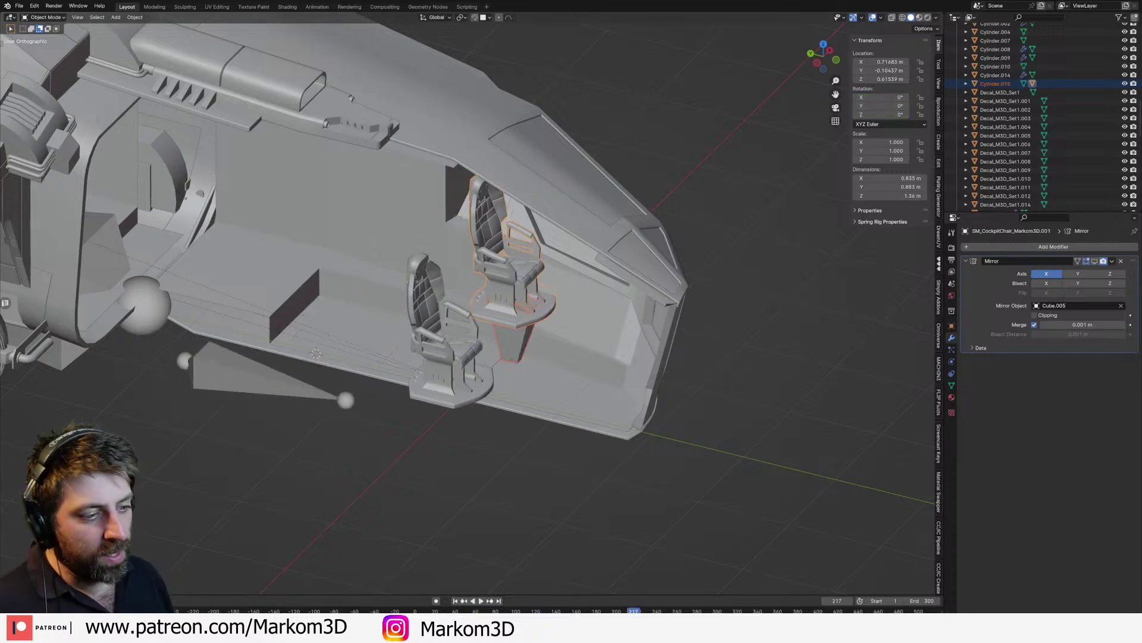
{"action": "left_click", "coordinate": [543, 478]}
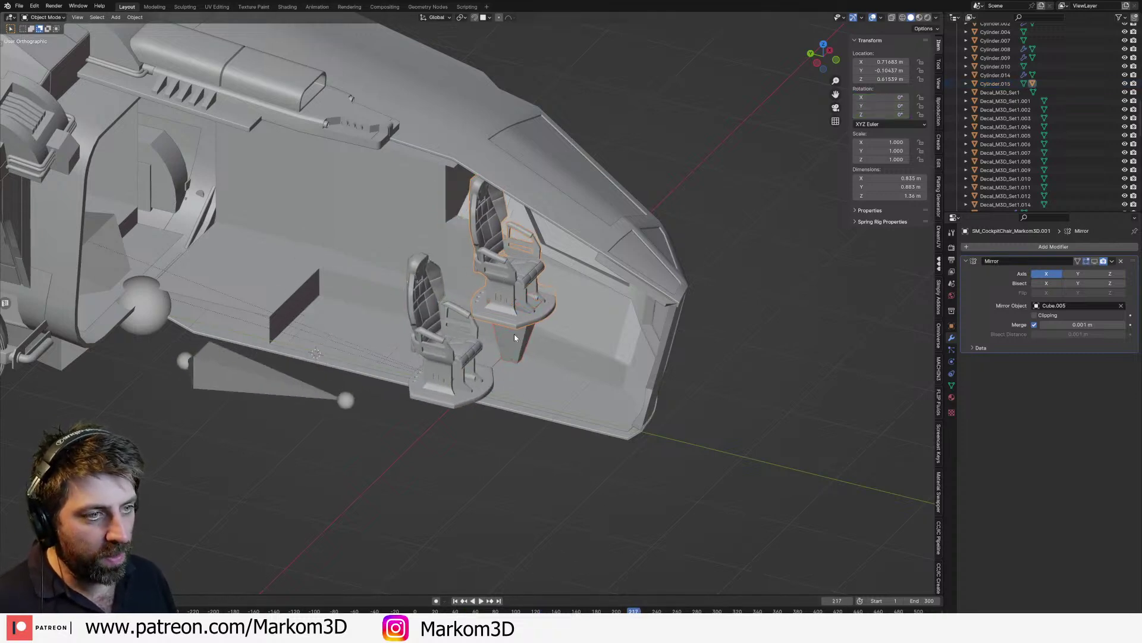
Step: Delete the pedestal under the raised rear chair and play the animation to check the result
{"action": "key", "text": "Delete"}
{"action": "key", "text": "shift+ctrl+space"}
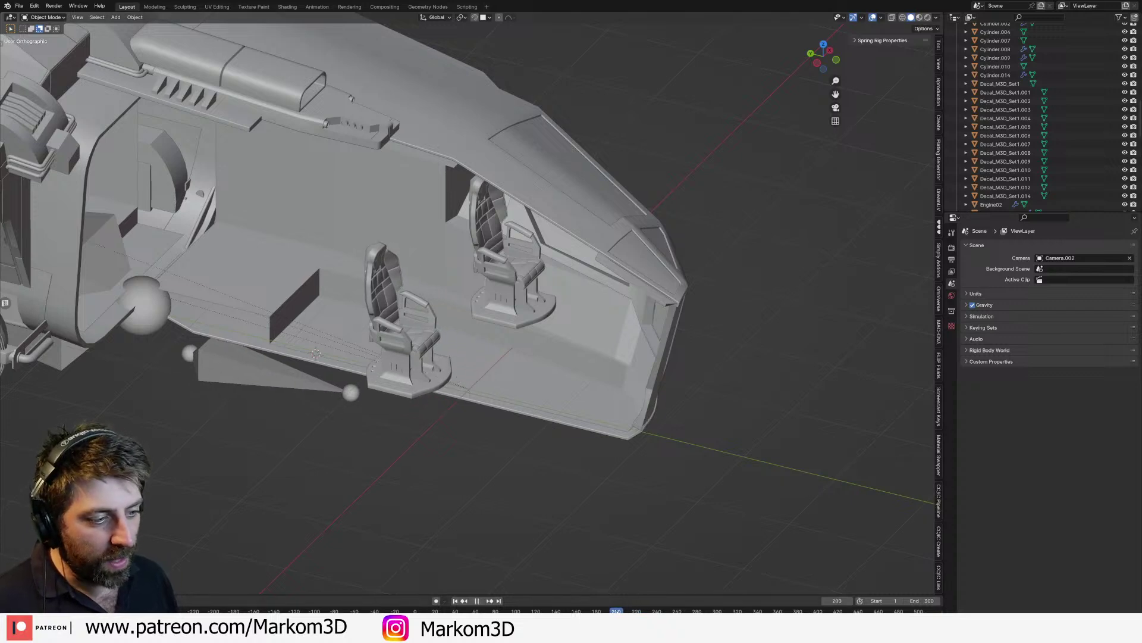
{"action": "key", "text": "Escape"}
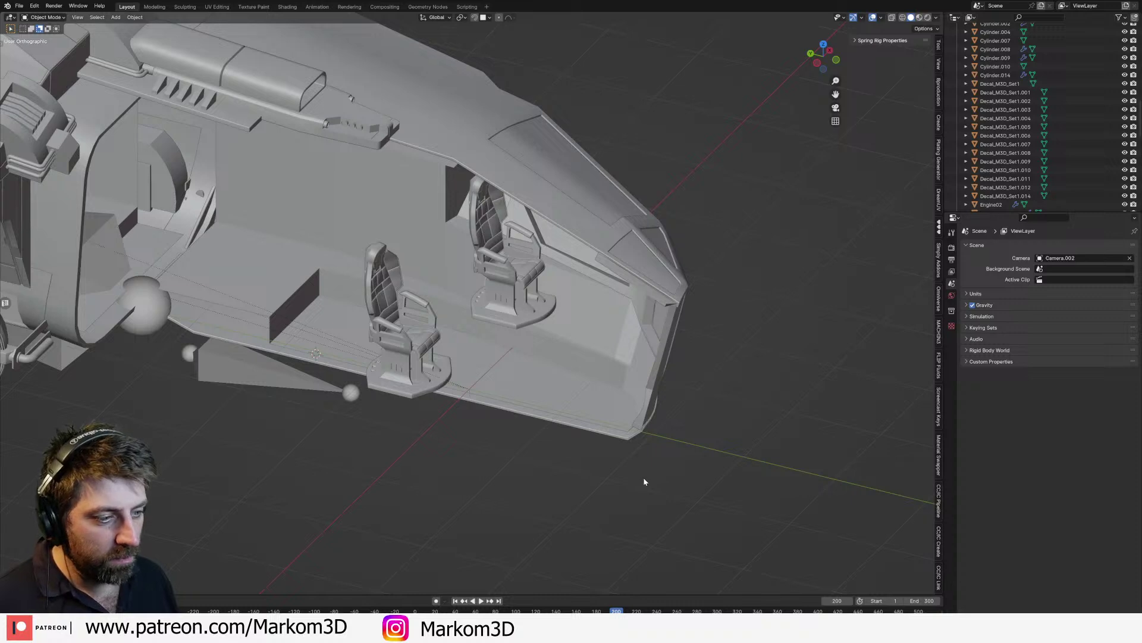
Step: Keyframe the raised rear chair's rotation at frame 200, and rotated 180° about Z at frame 60
{"action": "left_click", "coordinate": [519, 290]}
{"action": "right_click", "coordinate": [587, 422]}
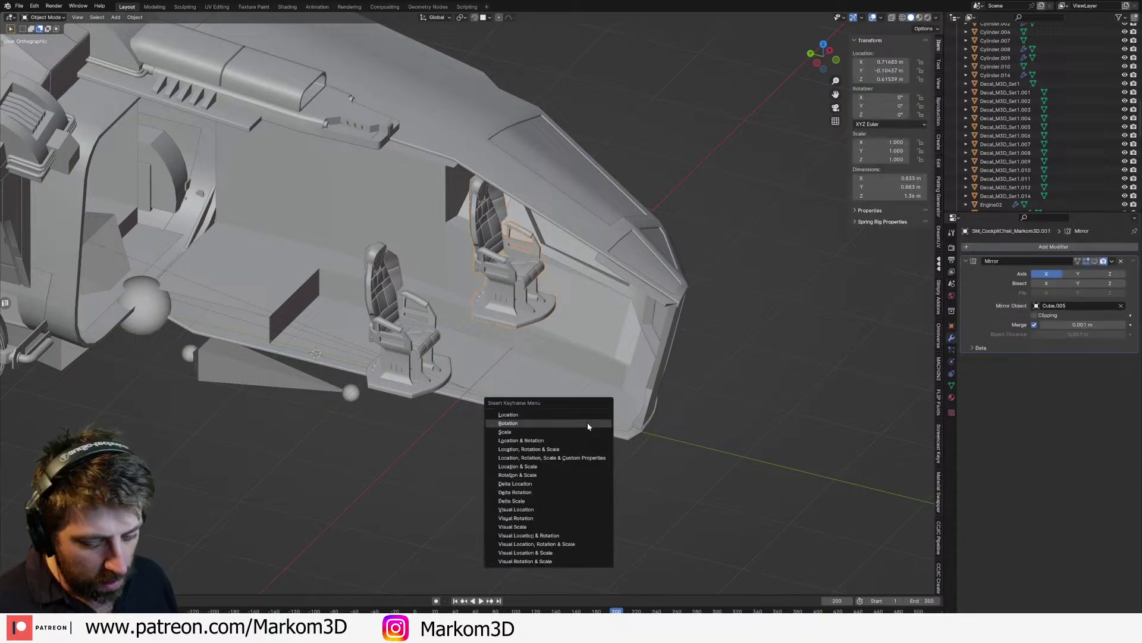
{"action": "left_click_drag", "start_coordinate": [613, 611], "coordinate": [475, 611]}
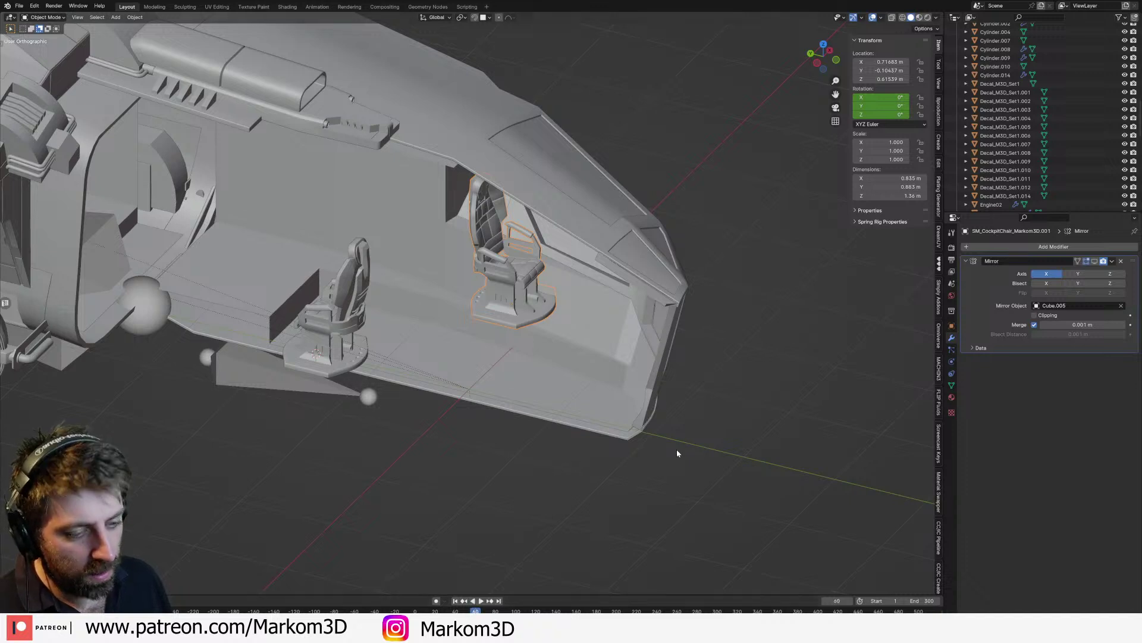
{"action": "key", "text": "r"}
{"action": "key", "text": "z"}
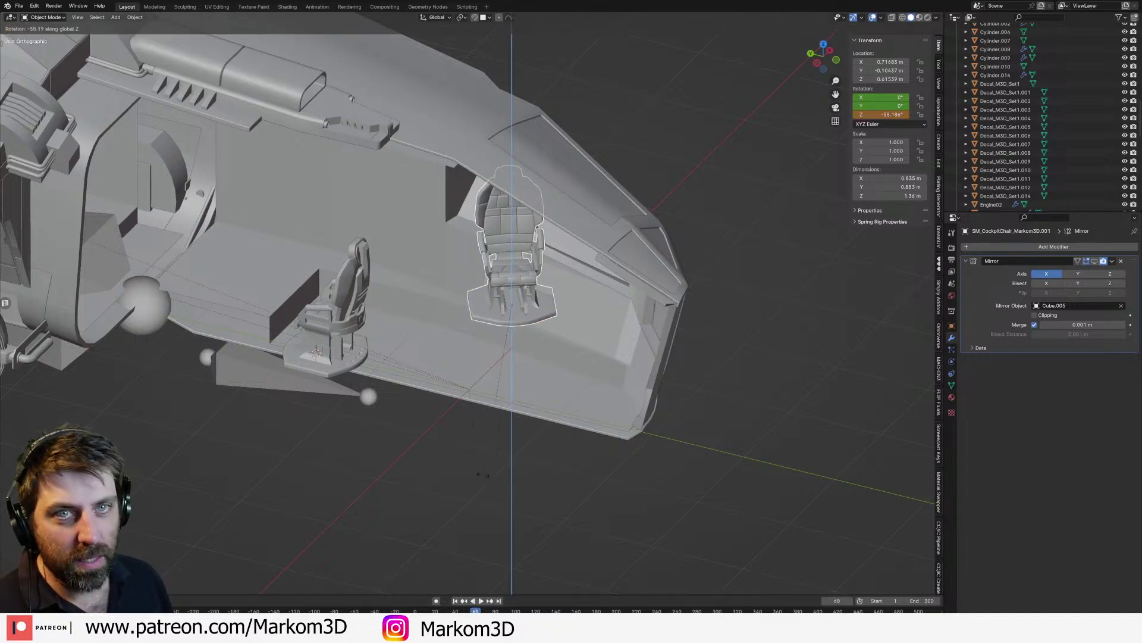
{"action": "type", "text": "180"}
{"action": "key", "text": "Return"}
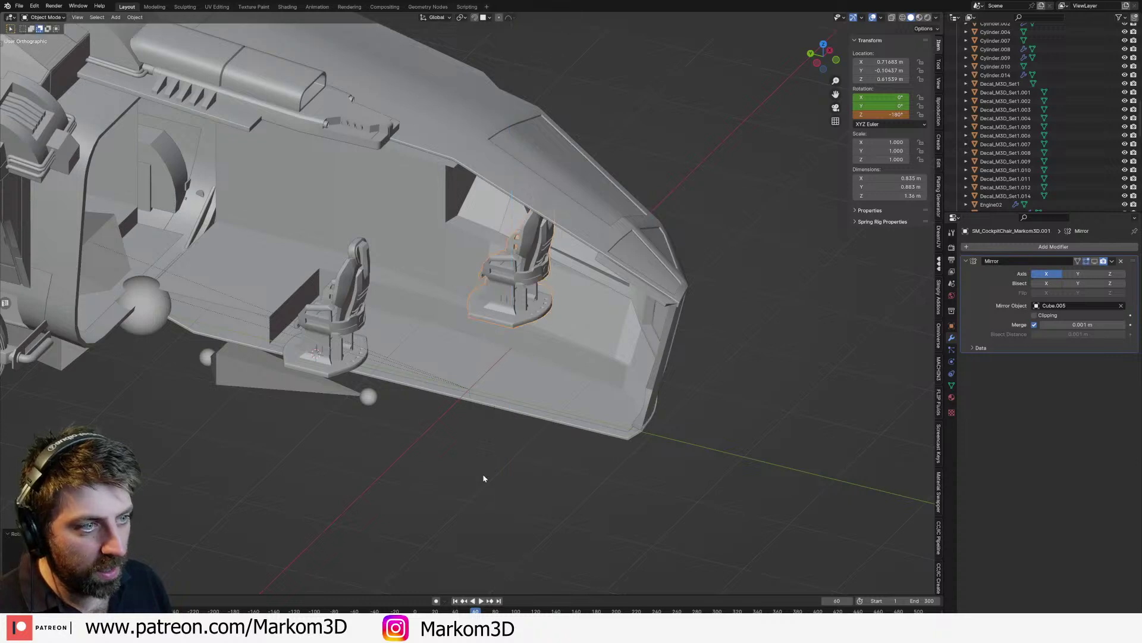
{"action": "key", "text": "i"}
{"action": "left_click", "coordinate": [484, 477]}
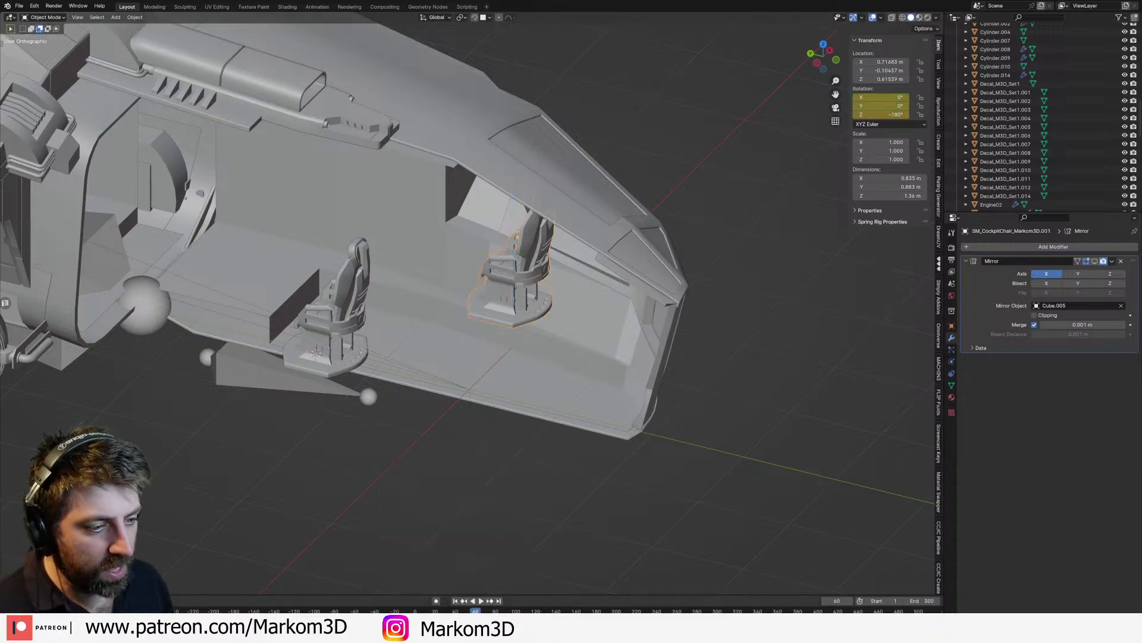
Step: Play the animation through to review the combined motion of both cockpit chairs
{"action": "left_click_drag", "start_coordinate": [475, 615], "coordinate": [425, 614]}
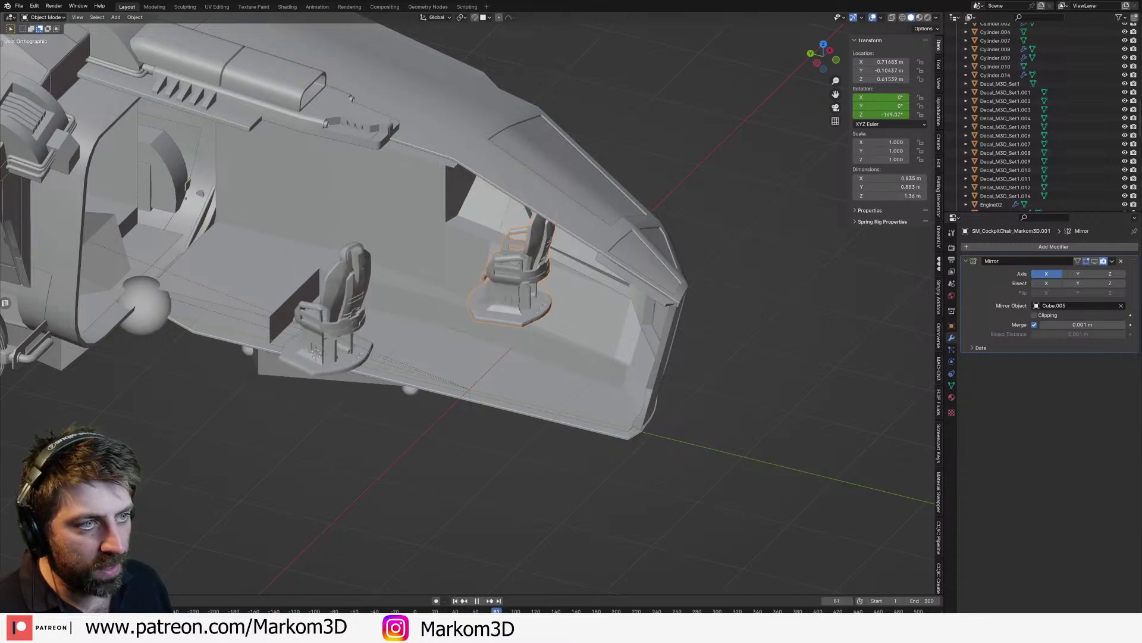
{"action": "key", "text": "space"}
{"action": "middle_click_drag", "start_coordinate": [684, 369], "coordinate": [494, 302]}
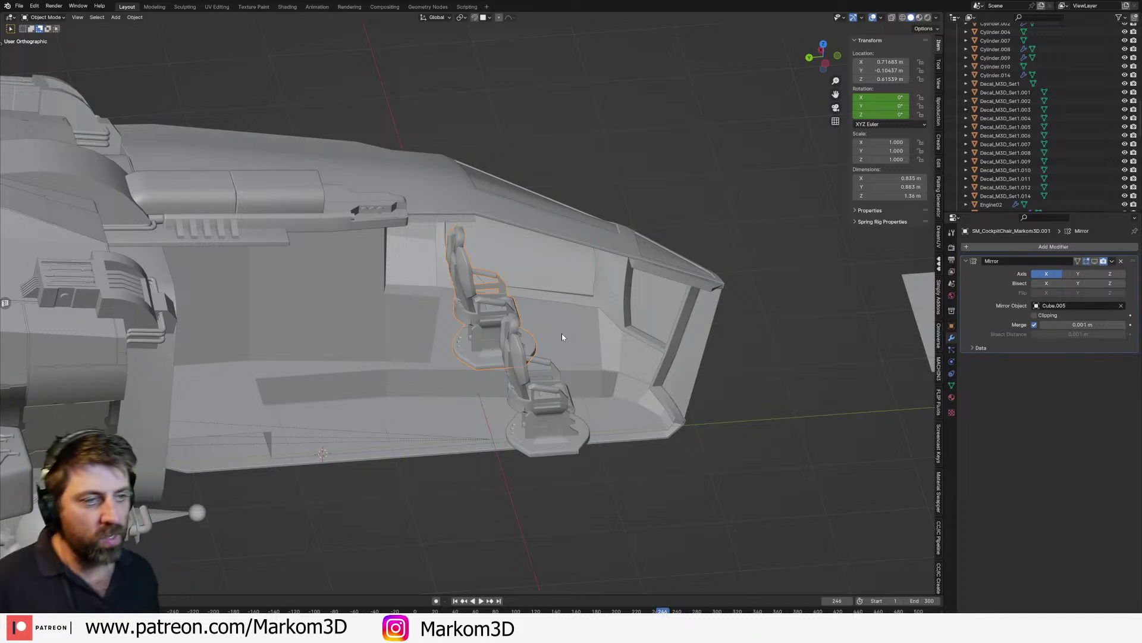
{"action": "left_click_drag", "start_coordinate": [660, 610], "coordinate": [808, 605]}
{"action": "scroll", "coordinate": [513, 367], "scroll_direction": "up", "scroll_amount": 2}
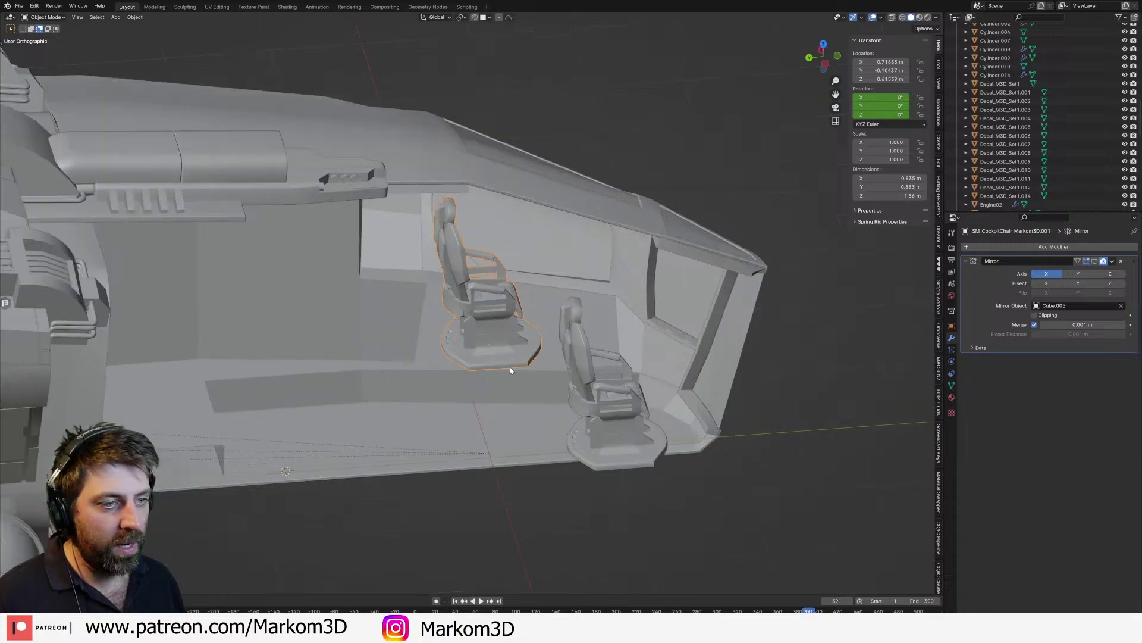
Step: Examine both cockpit chairs and the cabin around them from several angles and distances
{"action": "middle_click_drag", "start_coordinate": [513, 367], "coordinate": [410, 356]}
{"action": "scroll", "coordinate": [483, 344], "scroll_direction": "down", "scroll_amount": 3}
{"action": "scroll", "coordinate": [534, 398], "scroll_direction": "up", "scroll_amount": 3}
{"action": "scroll", "coordinate": [547, 352], "scroll_direction": "up", "scroll_amount": 3}
{"action": "scroll", "coordinate": [410, 356], "scroll_direction": "down", "scroll_amount": 3}
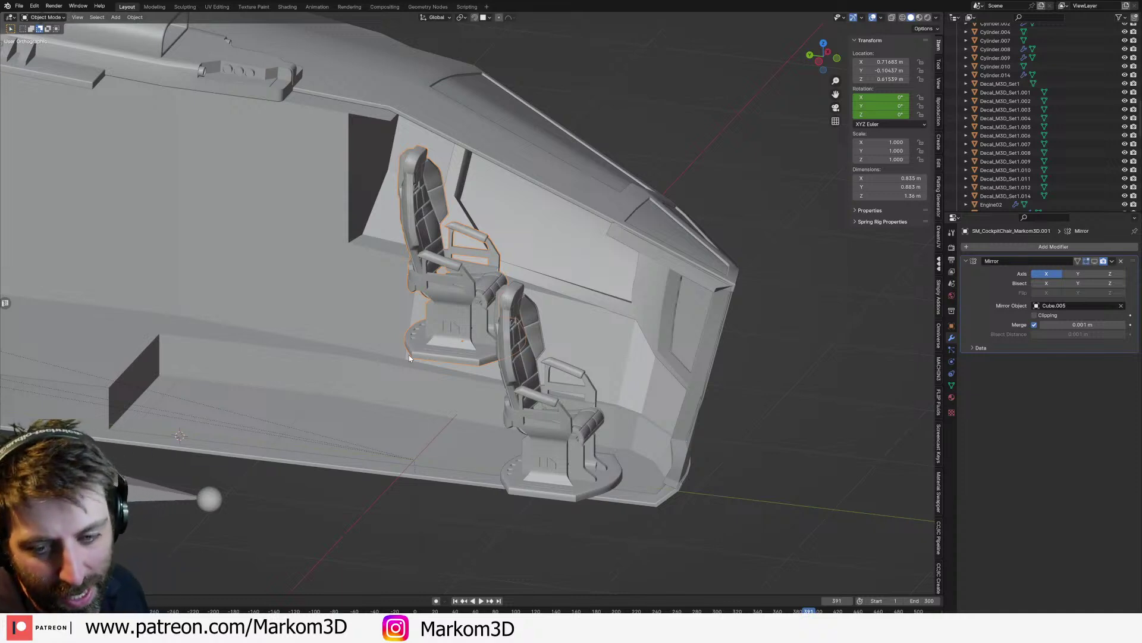
{"action": "middle_click_drag", "start_coordinate": [441, 403], "coordinate": [437, 408]}
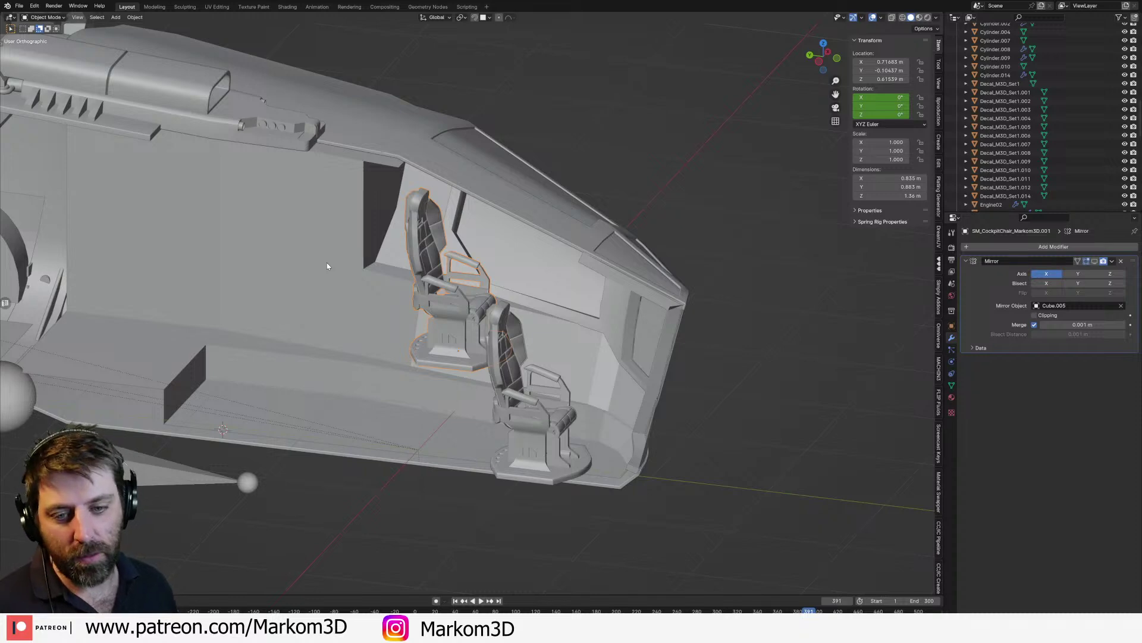
{"action": "middle_click_drag", "start_coordinate": [381, 391], "coordinate": [474, 384]}
{"action": "scroll", "coordinate": [474, 384], "scroll_direction": "up", "scroll_amount": 3}
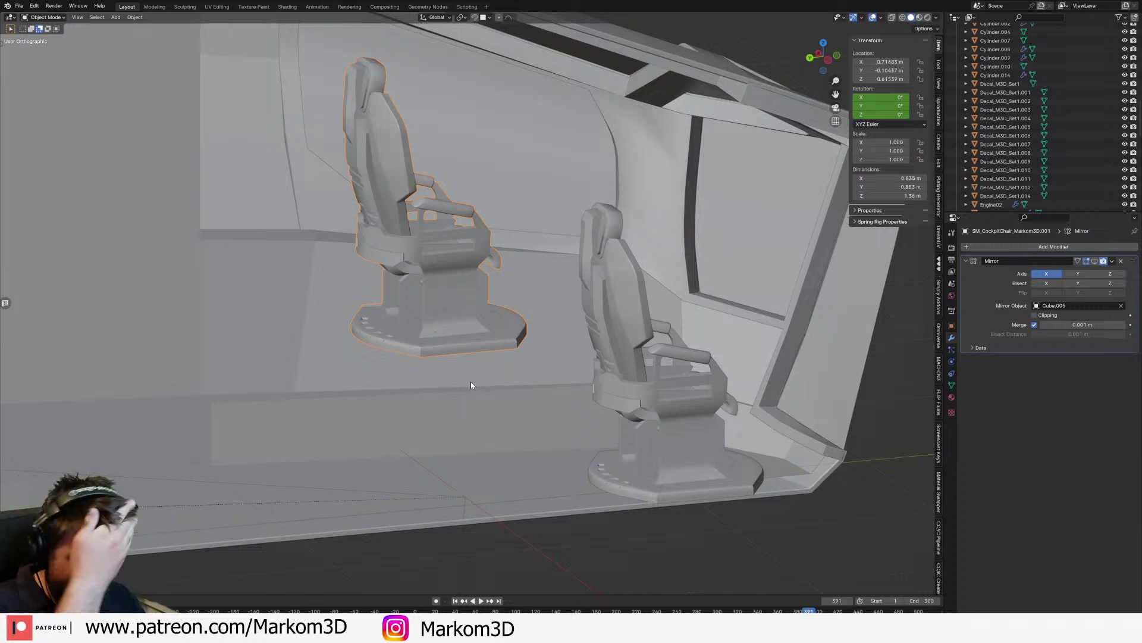
{"action": "middle_click_drag", "start_coordinate": [461, 458], "coordinate": [423, 376]}
{"action": "scroll", "coordinate": [423, 376], "scroll_direction": "up", "scroll_amount": 2}
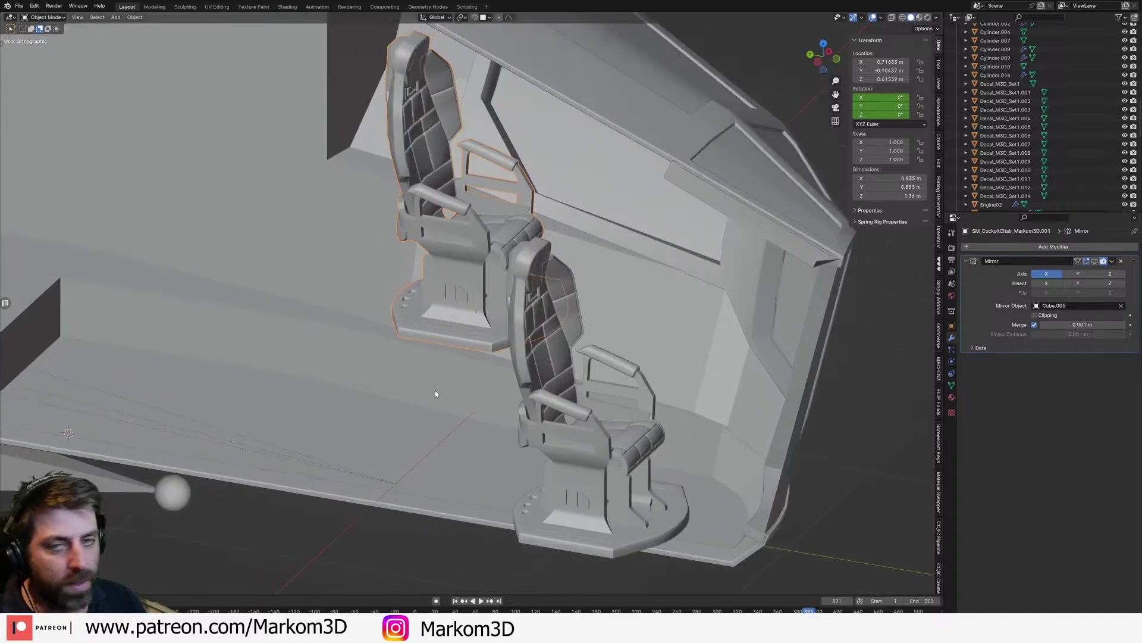
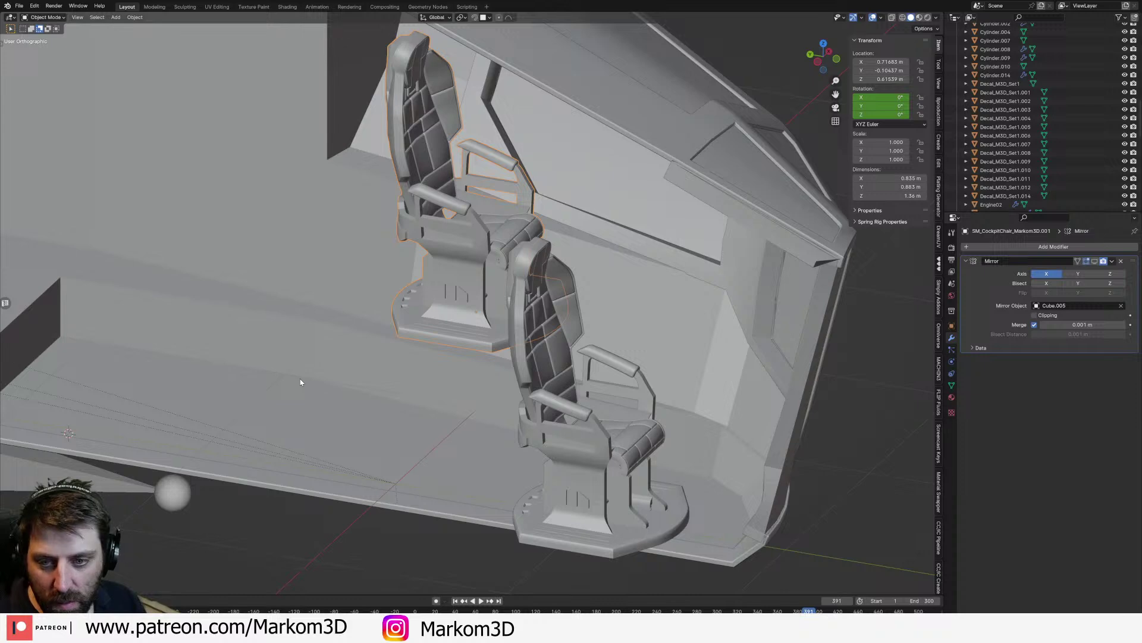
{"action": "scroll", "coordinate": [655, 427], "scroll_direction": "down", "scroll_amount": 3}
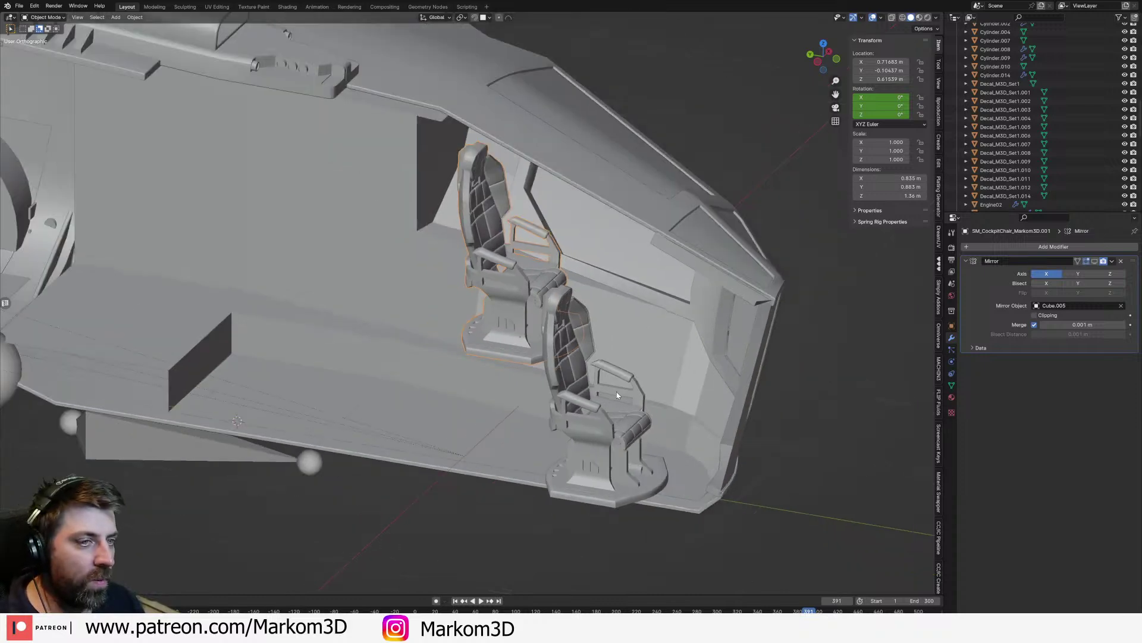
{"action": "middle_click_drag", "start_coordinate": [617, 391], "coordinate": [476, 328]}
{"action": "scroll", "coordinate": [520, 356], "scroll_direction": "up", "scroll_amount": 5}
{"action": "scroll", "coordinate": [458, 329], "scroll_direction": "down", "scroll_amount": 5}
{"action": "scroll", "coordinate": [447, 334], "scroll_direction": "up", "scroll_amount": 2}
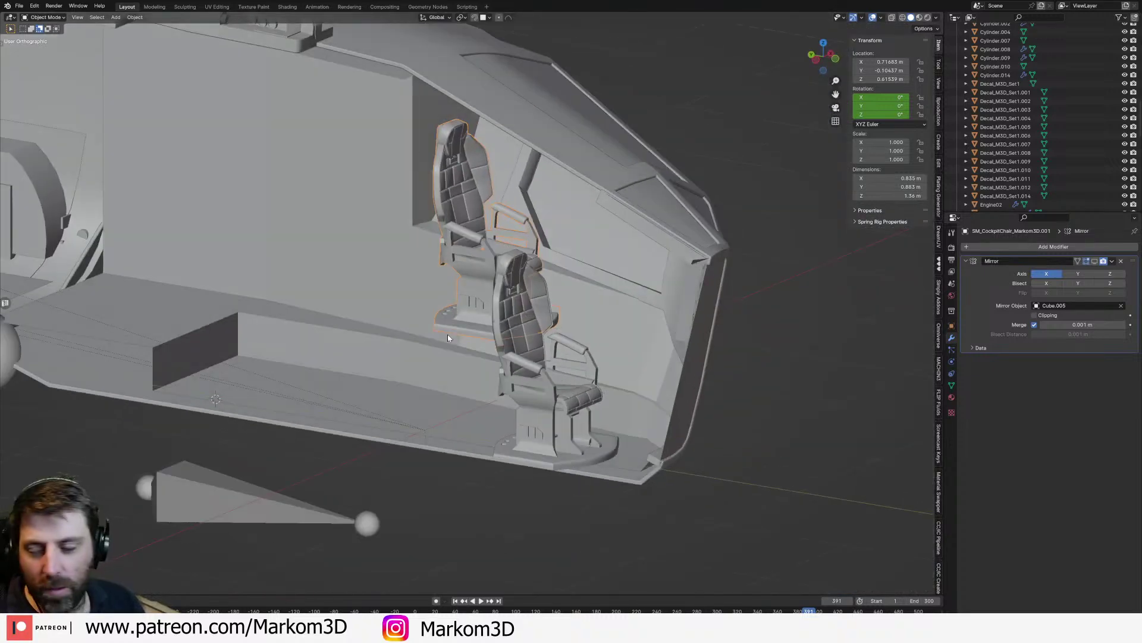
{"action": "scroll", "coordinate": [447, 335], "scroll_direction": "down", "scroll_amount": 2}
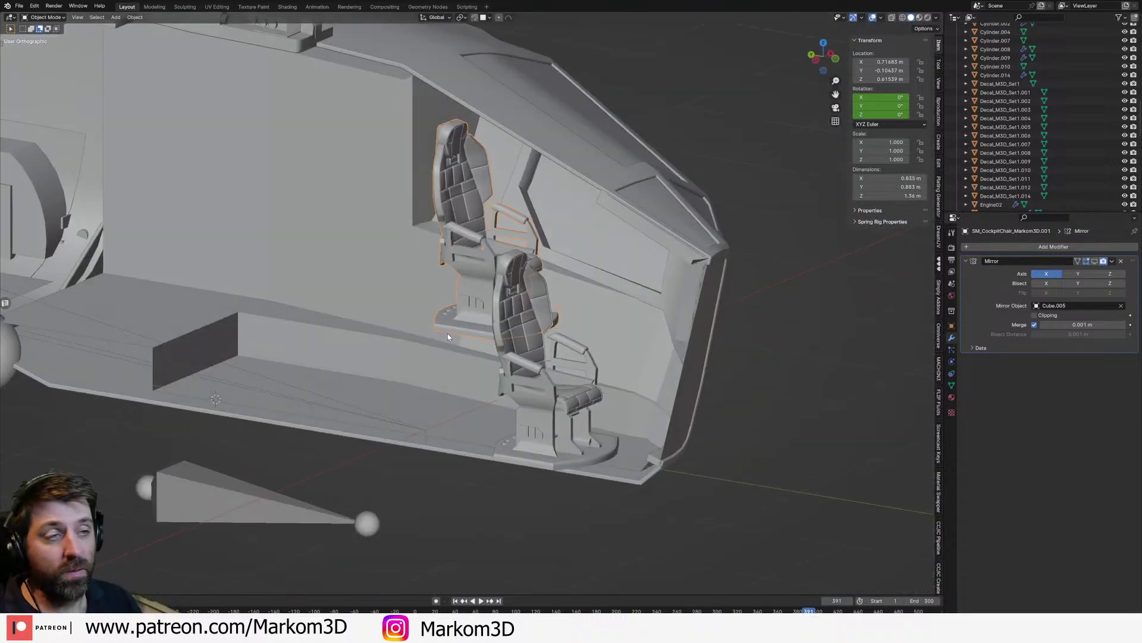
Step: Replay the chair animation from frame 0 and examine both chairs' turning and sliding from several angles inside the cabin
{"action": "scroll", "coordinate": [441, 320], "scroll_direction": "up", "scroll_amount": 2}
{"action": "middle_click_drag", "start_coordinate": [447, 333], "coordinate": [614, 315]}
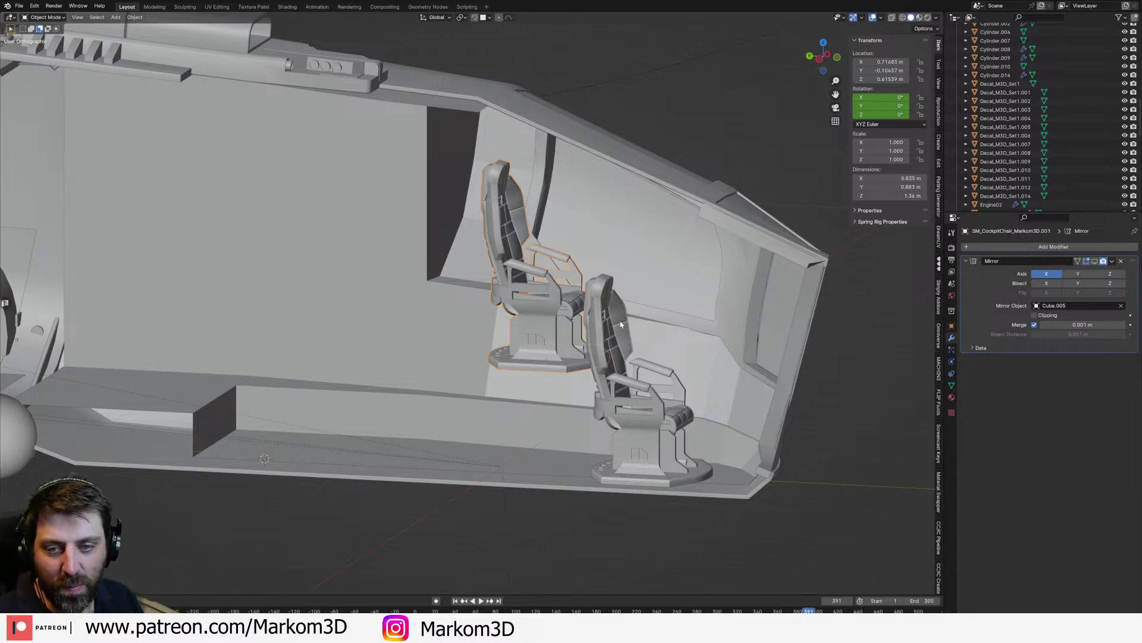
{"action": "scroll", "coordinate": [366, 340], "scroll_direction": "down", "scroll_amount": 2}
{"action": "middle_click_drag", "start_coordinate": [365, 340], "coordinate": [466, 367]}
{"action": "scroll", "coordinate": [440, 390], "scroll_direction": "up", "scroll_amount": 2}
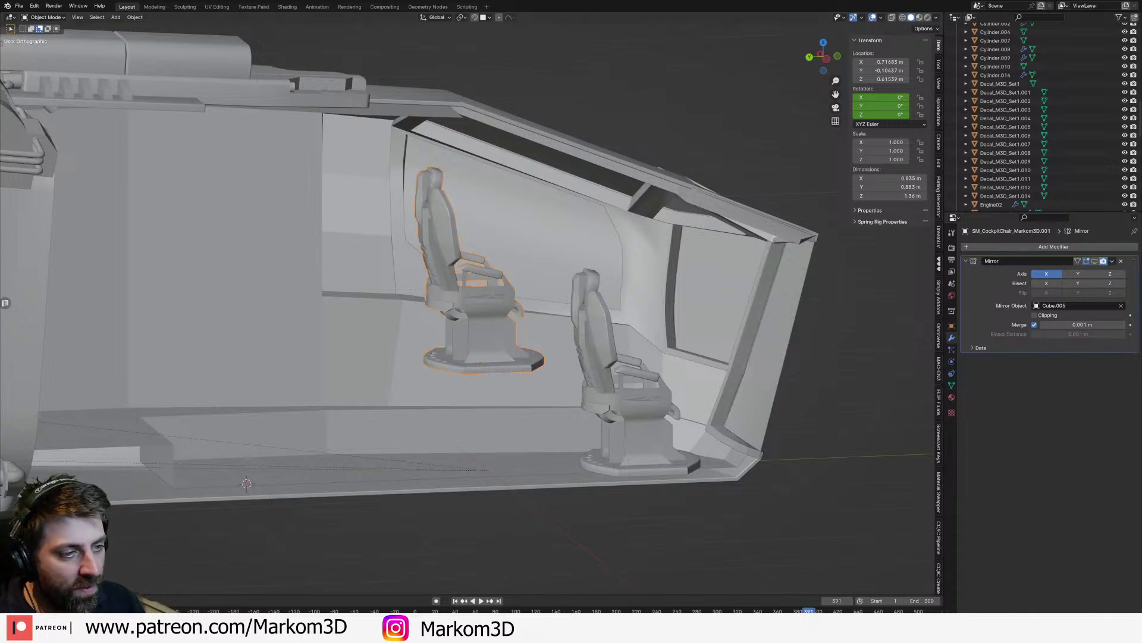
{"action": "key", "text": "space"}
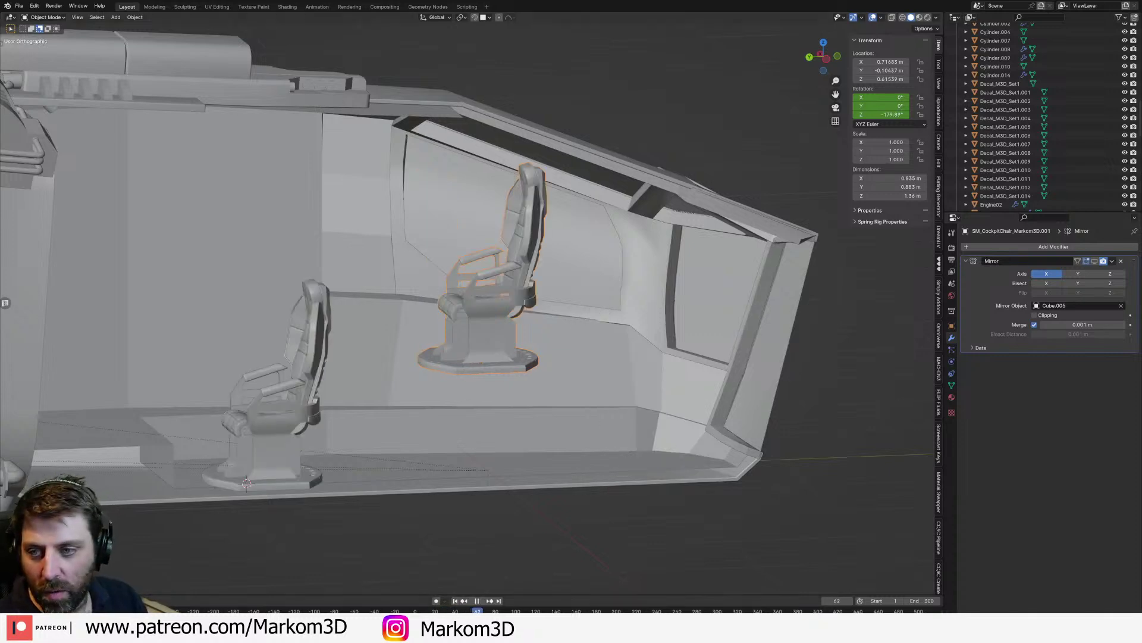
{"action": "left_click_drag", "start_coordinate": [524, 611], "coordinate": [380, 608]}
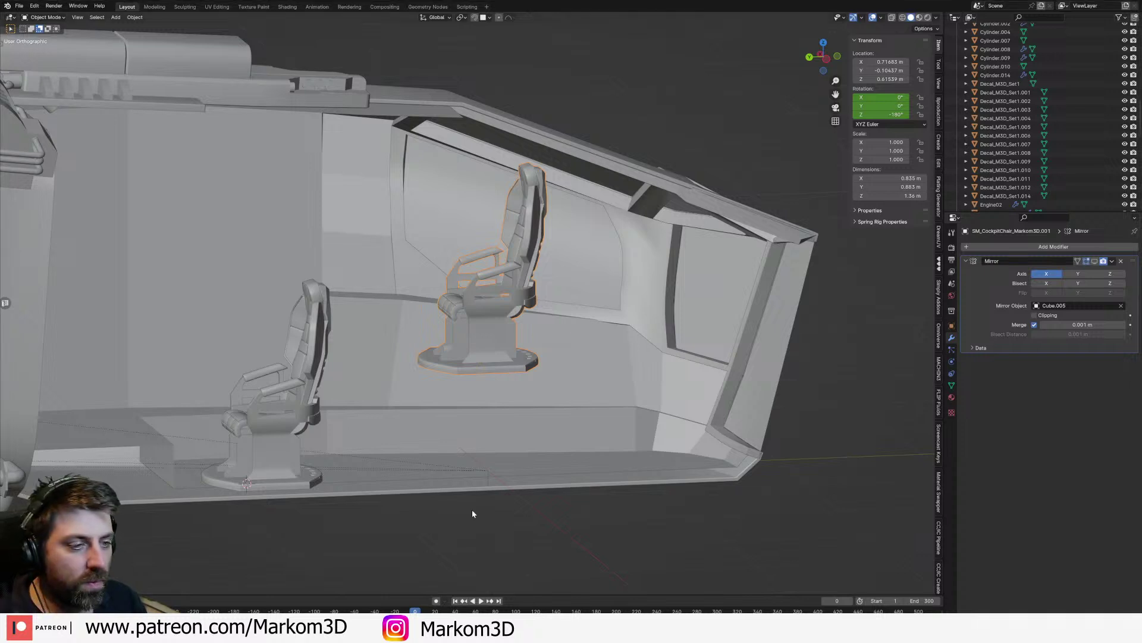
{"action": "key", "text": "space"}
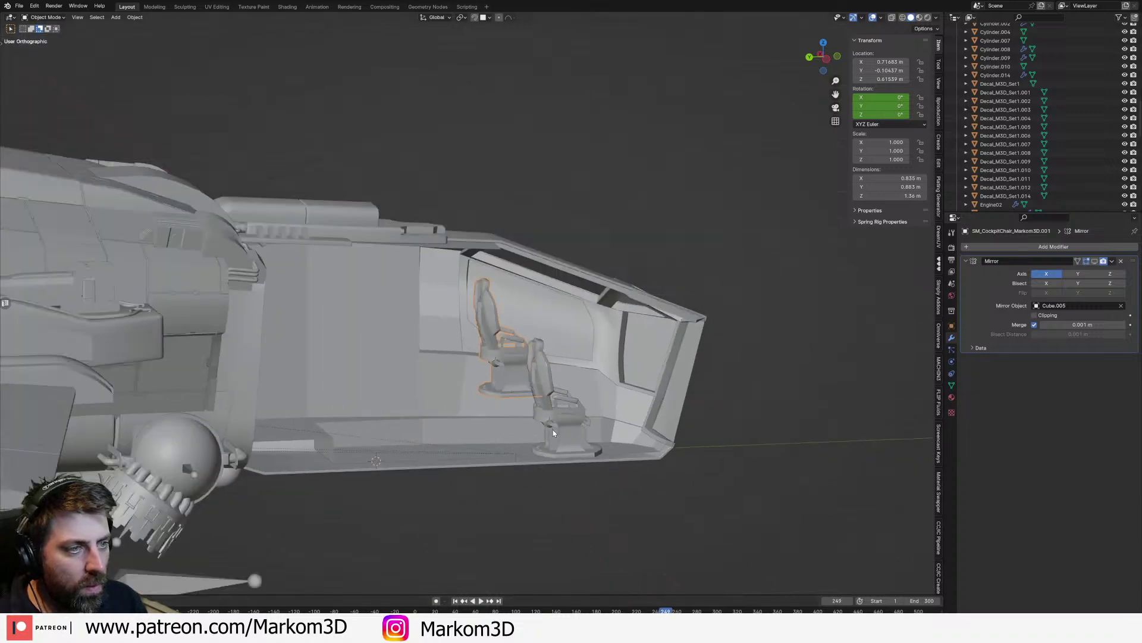
{"action": "middle_click_drag", "start_coordinate": [552, 433], "coordinate": [606, 535]}
{"action": "scroll", "coordinate": [607, 536], "scroll_direction": "up", "scroll_amount": 3}
{"action": "left_click_drag", "start_coordinate": [661, 611], "coordinate": [730, 611]}
{"action": "key", "text": "space"}
{"action": "middle_click_drag", "start_coordinate": [539, 366], "coordinate": [623, 308]}
{"action": "scroll", "coordinate": [571, 358], "scroll_direction": "down", "scroll_amount": 3}
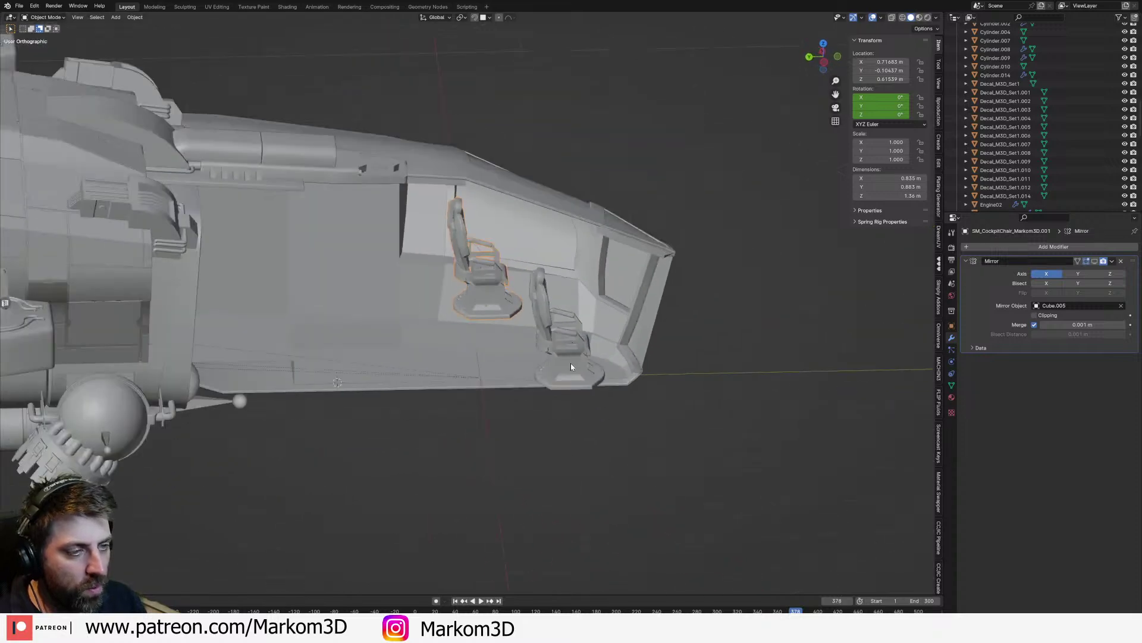
Step: Select the cabin interior shell and inspect its mesh and floor step in Edit Mode from the open side
{"action": "left_click", "coordinate": [569, 364]}
{"action": "middle_click_drag", "start_coordinate": [569, 363], "coordinate": [503, 350]}
{"action": "scroll", "coordinate": [502, 345], "scroll_direction": "up", "scroll_amount": 3}
{"action": "middle_click_drag", "start_coordinate": [391, 247], "coordinate": [494, 308]}
{"action": "left_click", "coordinate": [458, 280]}
{"action": "key", "text": "Tab"}
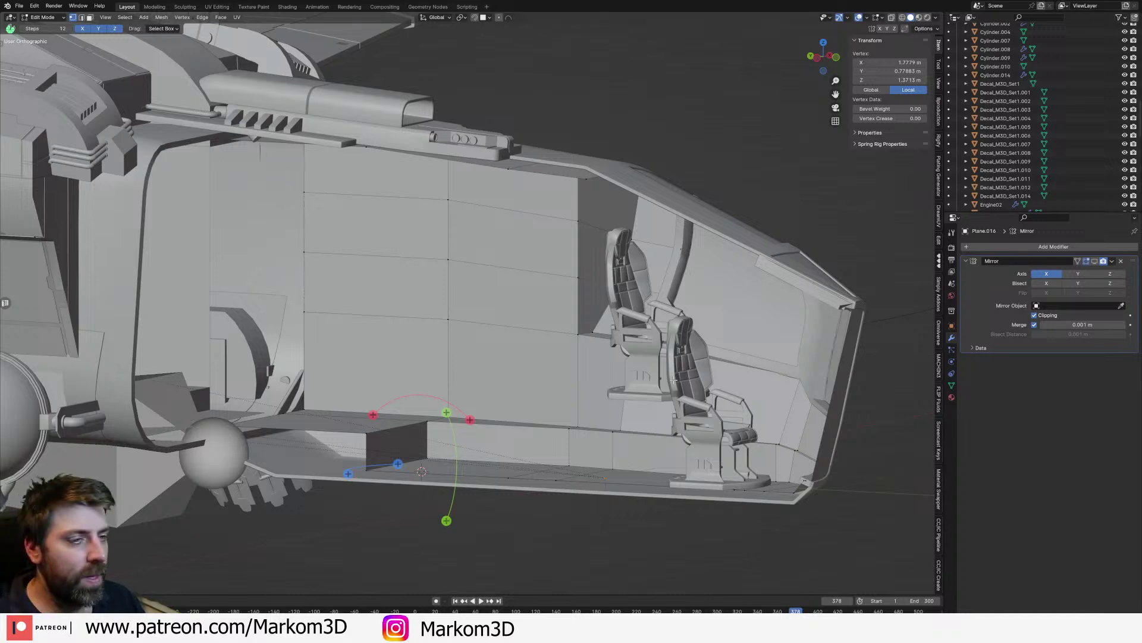
{"action": "scroll", "coordinate": [673, 380], "scroll_direction": "down", "scroll_amount": 3}
{"action": "middle_click_drag", "start_coordinate": [470, 339], "coordinate": [489, 318]}
{"action": "scroll", "coordinate": [499, 318], "scroll_direction": "up", "scroll_amount": 3}
{"action": "key", "text": "Tab"}
{"action": "middle_click_drag", "start_coordinate": [440, 440], "coordinate": [372, 434]}
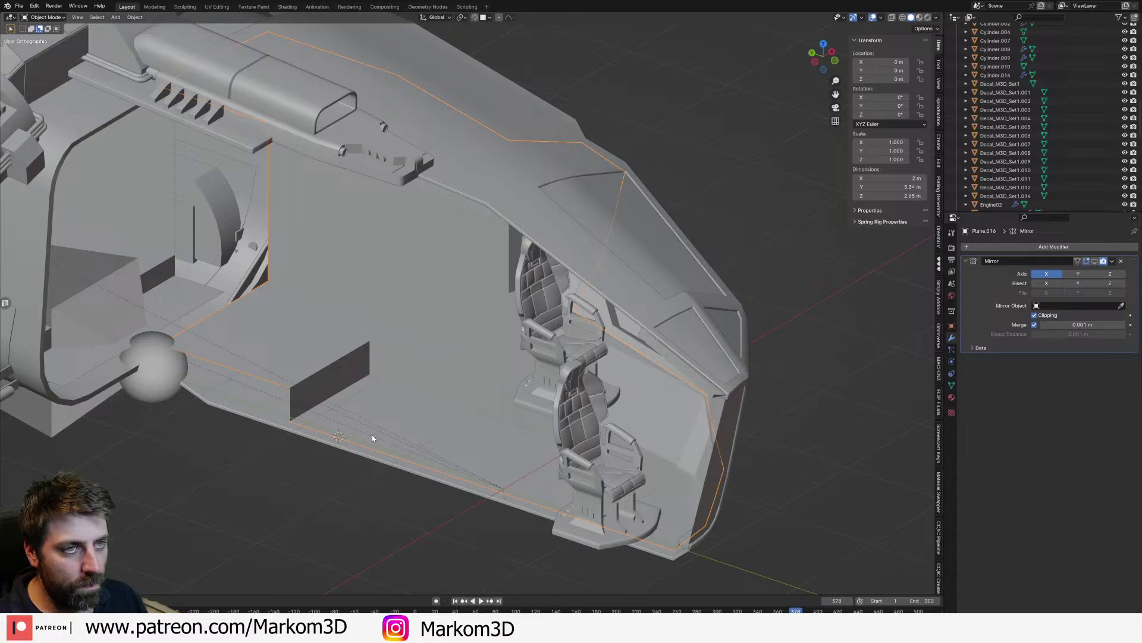
Step: Examine the cargo bay and rear ramp from behind, selecting the cube beside the ramp and the cargo interior shell
{"action": "middle_click_drag", "start_coordinate": [245, 351], "coordinate": [563, 401], "text": "shift"}
{"action": "scroll", "coordinate": [562, 401], "scroll_direction": "up", "scroll_amount": 3}
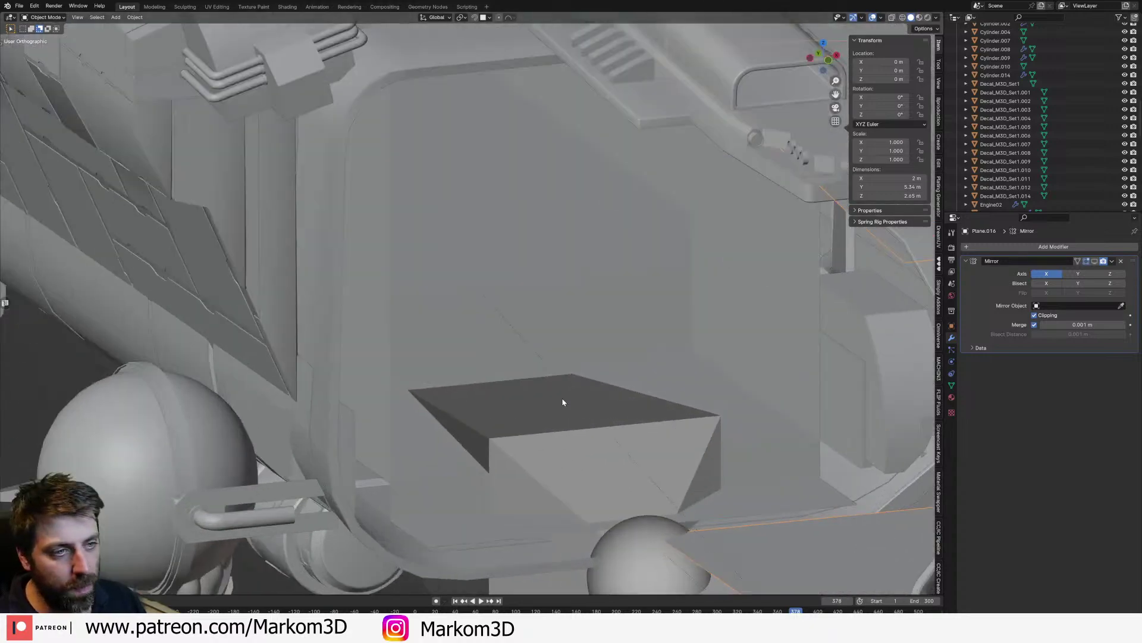
{"action": "scroll", "coordinate": [582, 361], "scroll_direction": "down", "scroll_amount": 5}
{"action": "middle_click_drag", "start_coordinate": [479, 370], "coordinate": [625, 352]}
{"action": "middle_click_drag", "start_coordinate": [426, 407], "coordinate": [661, 350], "text": "shift"}
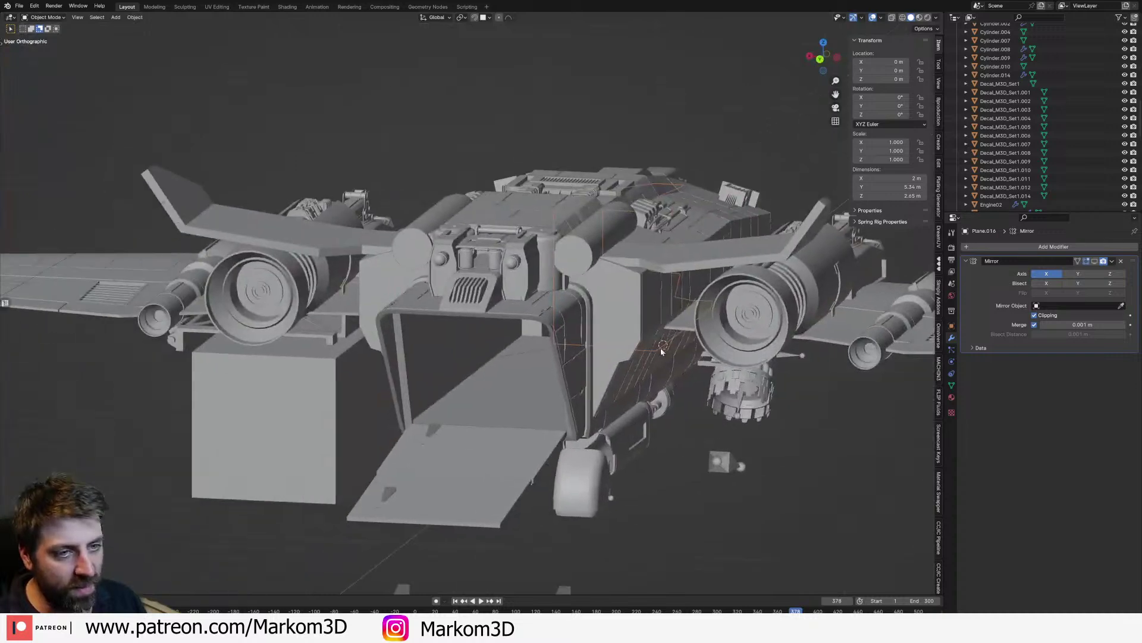
{"action": "scroll", "coordinate": [400, 401], "scroll_direction": "up", "scroll_amount": 5}
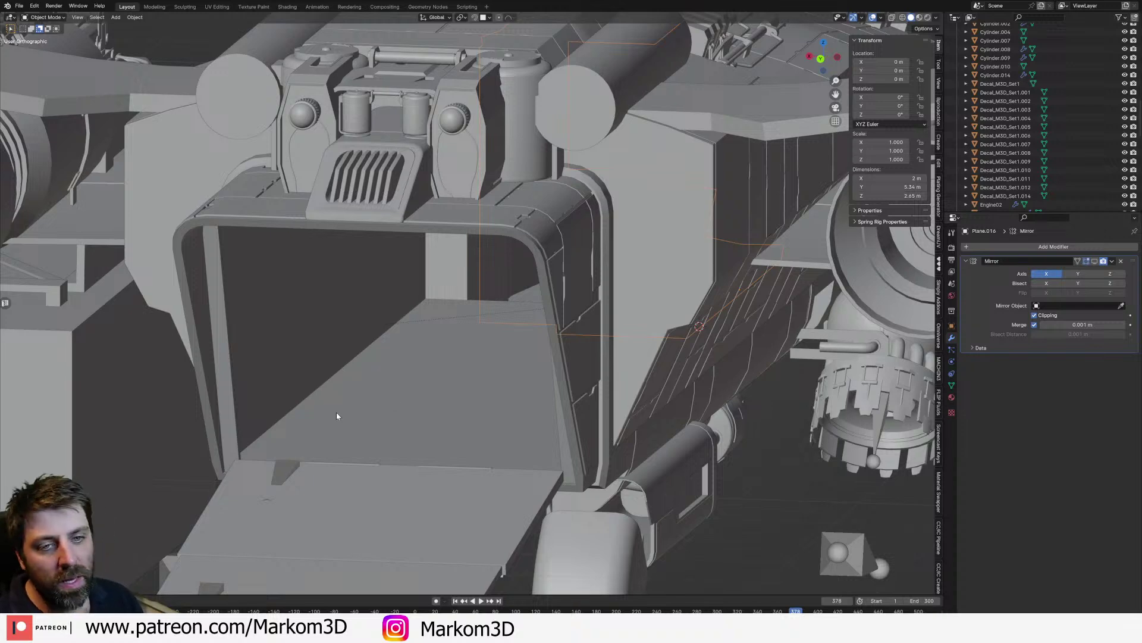
{"action": "scroll", "coordinate": [336, 412], "scroll_direction": "down", "scroll_amount": 5}
{"action": "left_click", "coordinate": [192, 374]}
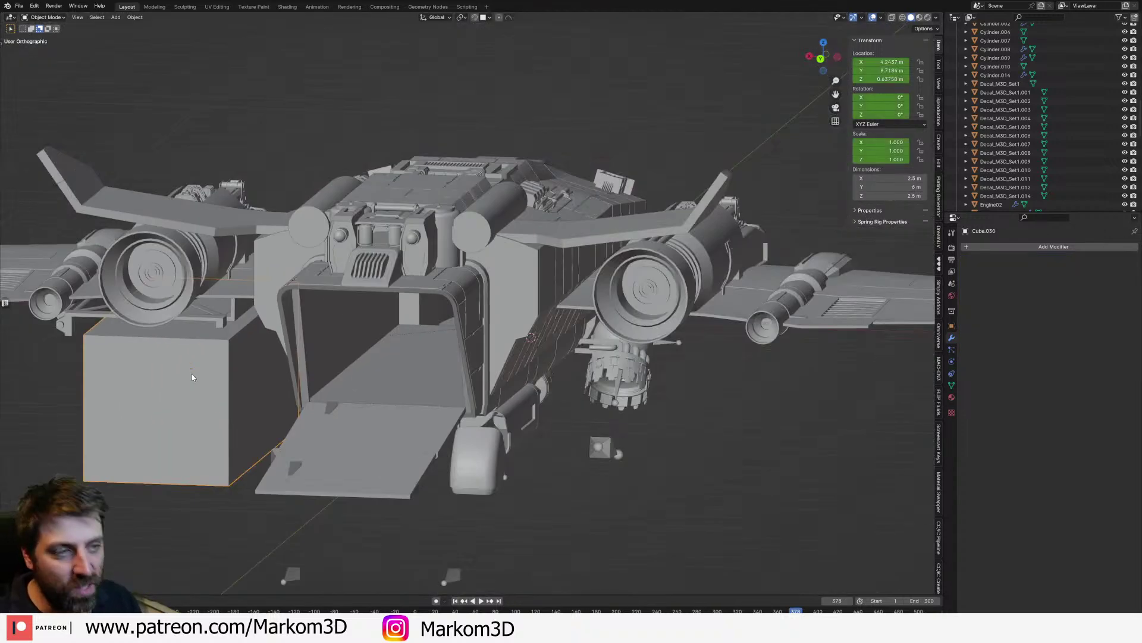
{"action": "left_click", "coordinate": [367, 367]}
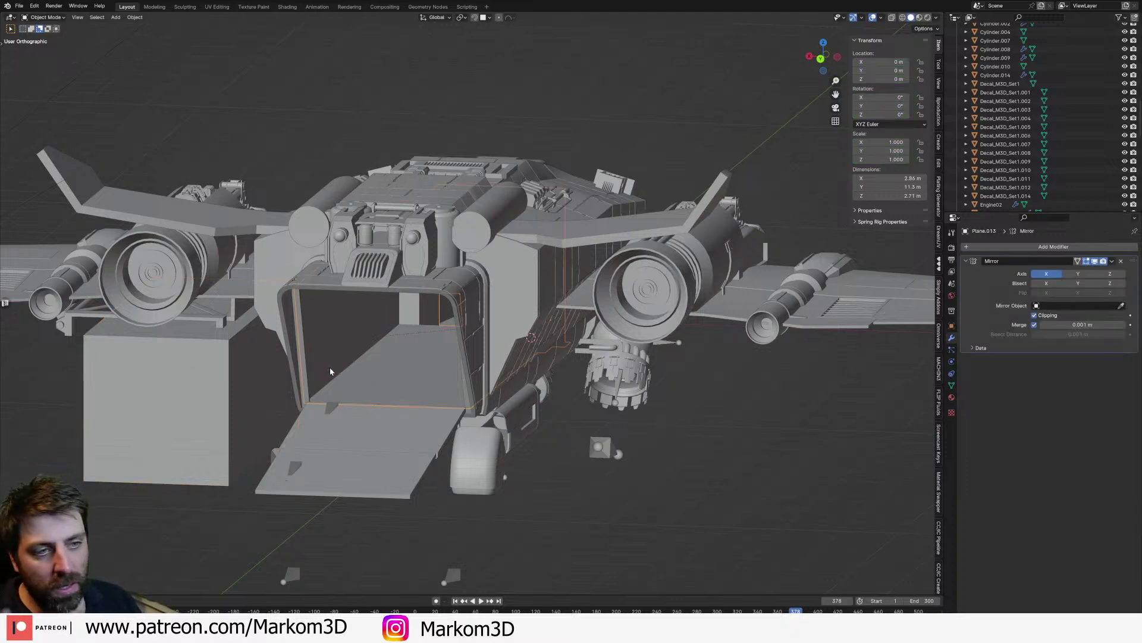
Step: Examine the passage between the cargo interior and the cockpit cabin, checking the cargo shell's mesh in Edit Mode
{"action": "middle_click_drag", "start_coordinate": [459, 441], "coordinate": [458, 401]}
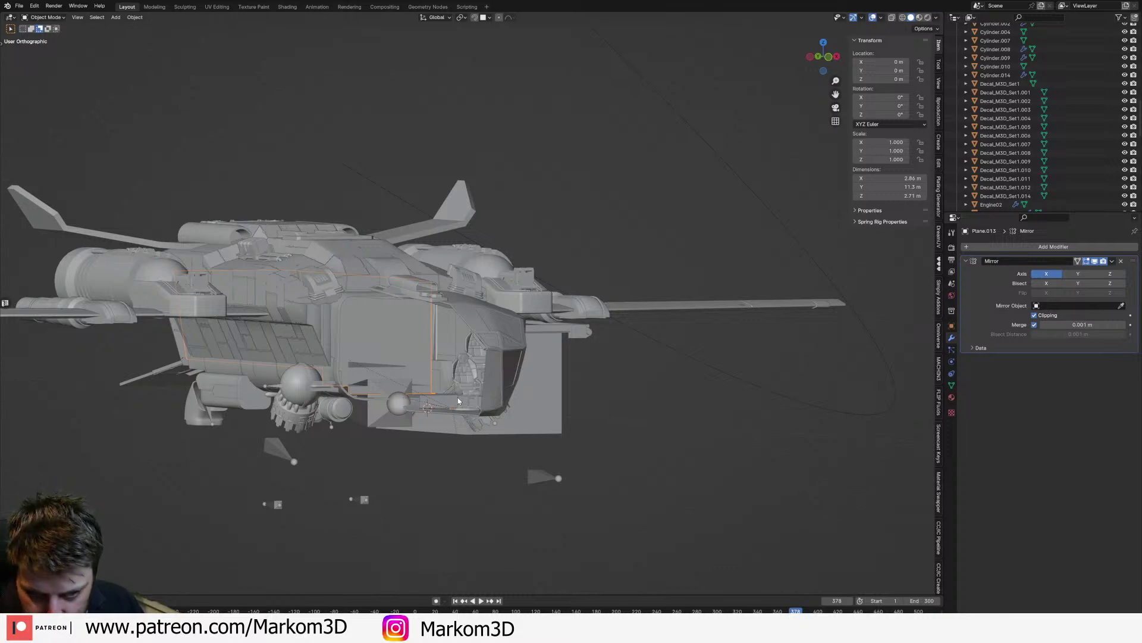
{"action": "middle_click_drag", "start_coordinate": [443, 359], "coordinate": [402, 371]}
{"action": "scroll", "coordinate": [426, 367], "scroll_direction": "up", "scroll_amount": 2}
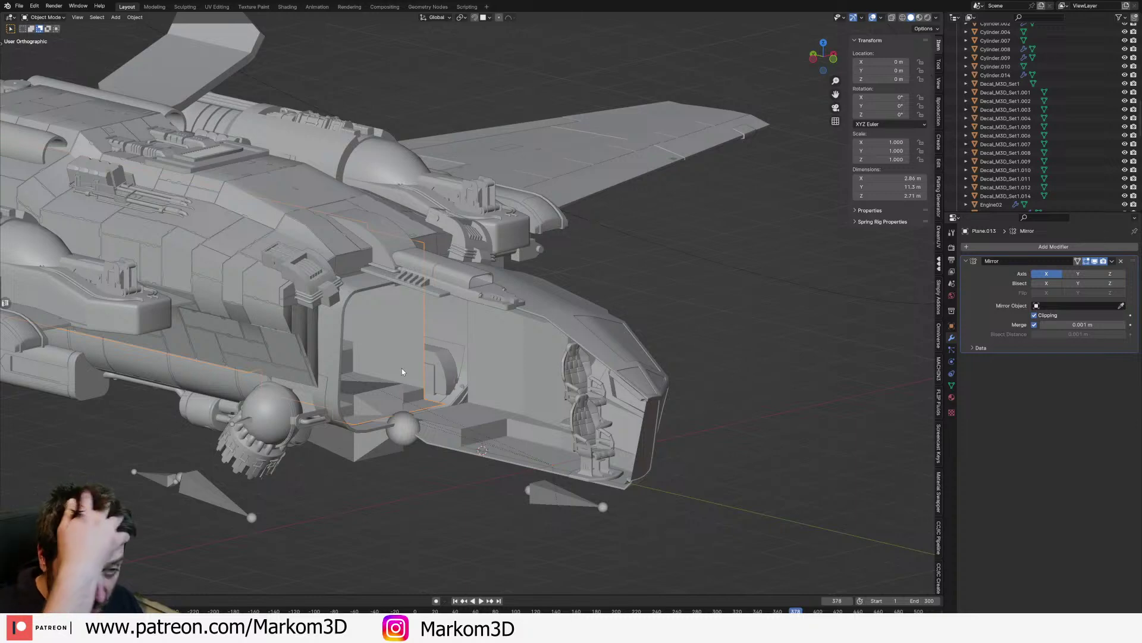
{"action": "scroll", "coordinate": [405, 378], "scroll_direction": "up", "scroll_amount": 5}
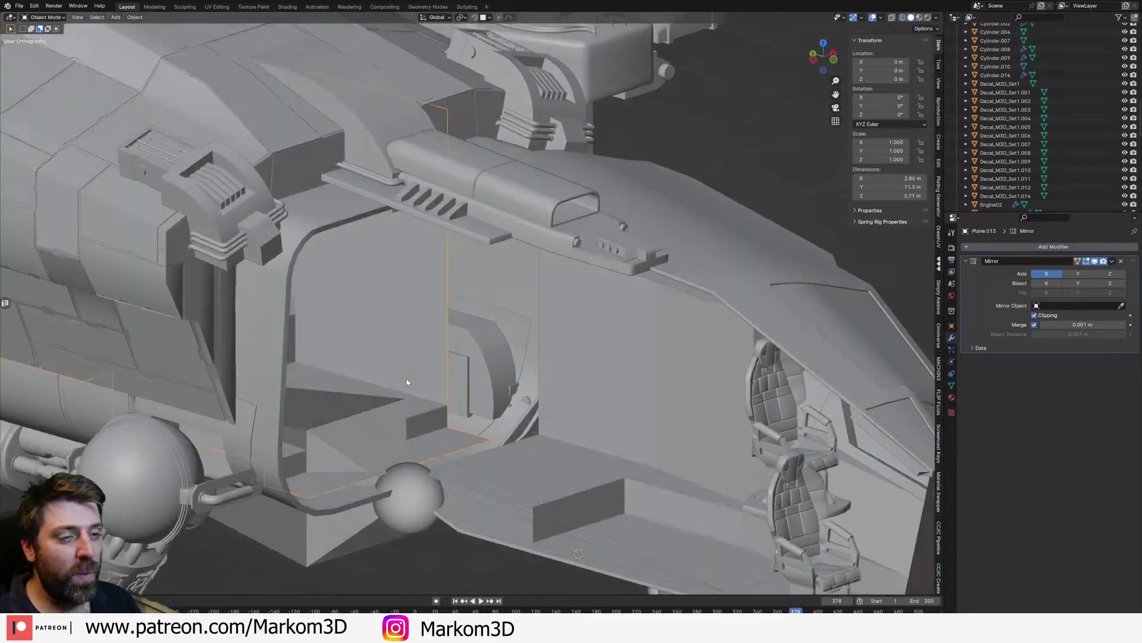
{"action": "key", "text": "Tab"}
{"action": "scroll", "coordinate": [492, 329], "scroll_direction": "up", "scroll_amount": 1}
{"action": "key", "text": "Tab"}
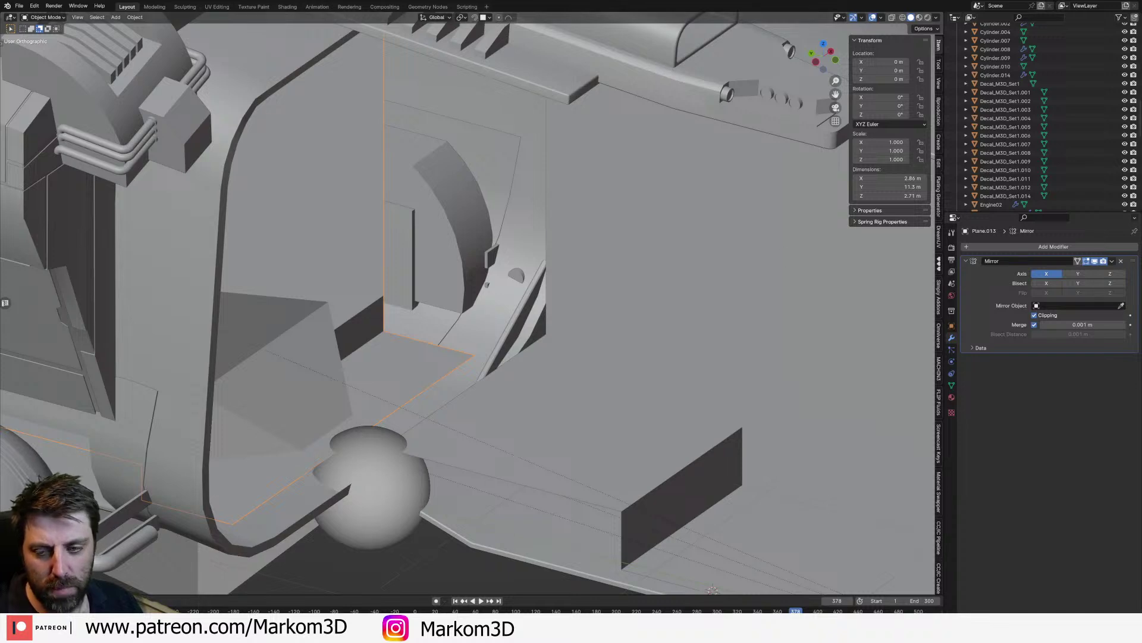
Step: Switch to Task Manager, view the CPU performance graphs and close it again
{"action": "key", "text": "ctrl+shift+Escape"}
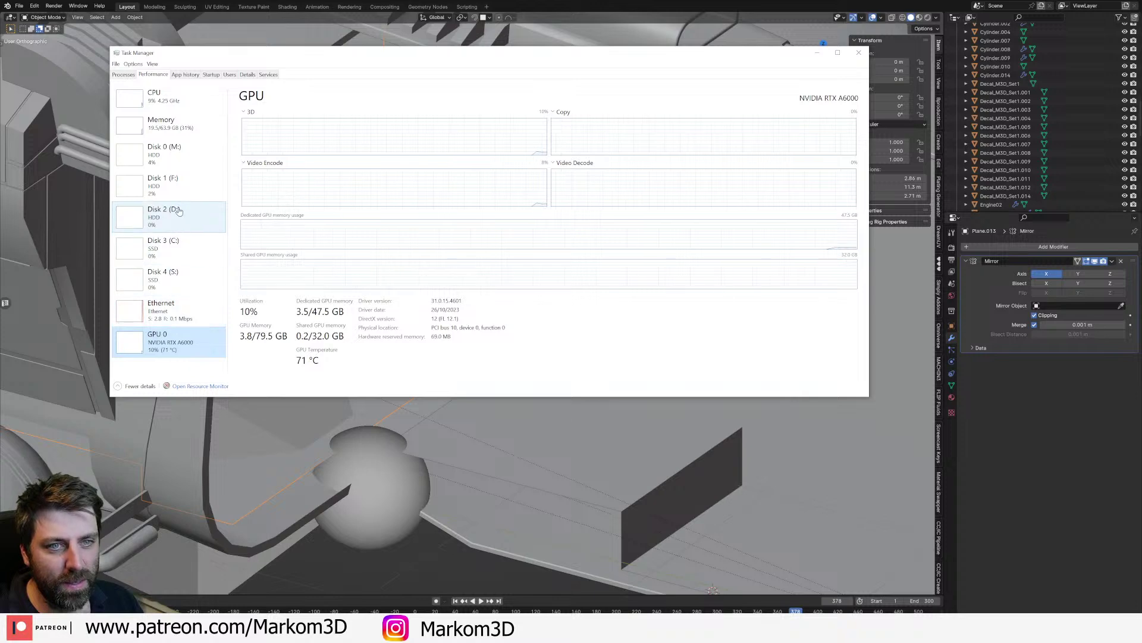
{"action": "left_click", "coordinate": [155, 97]}
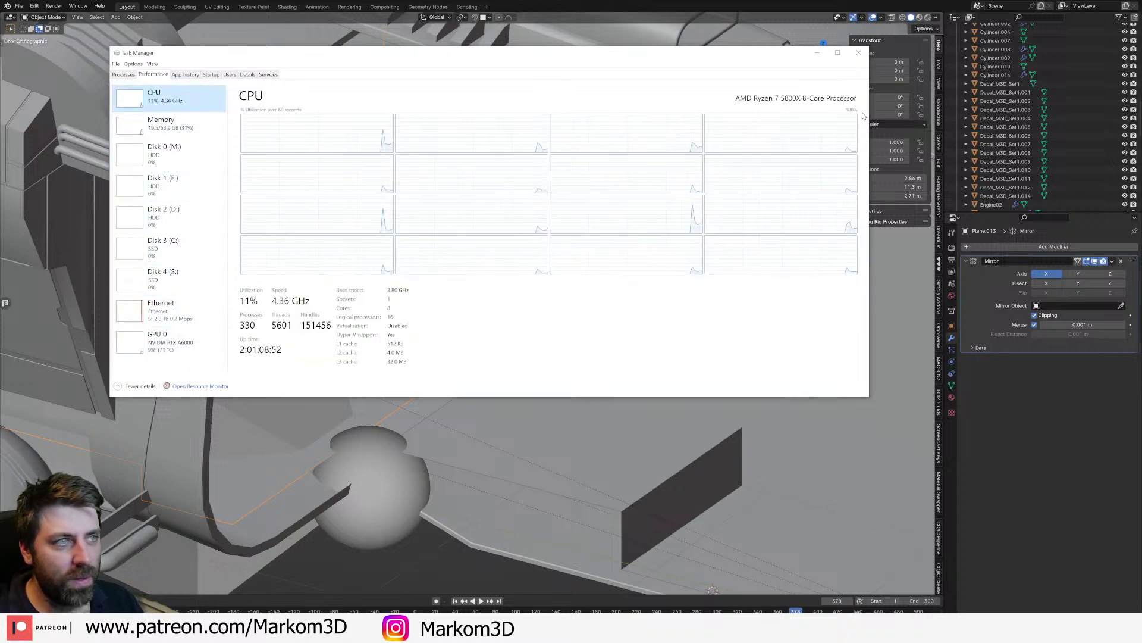
{"action": "left_click", "coordinate": [860, 54]}
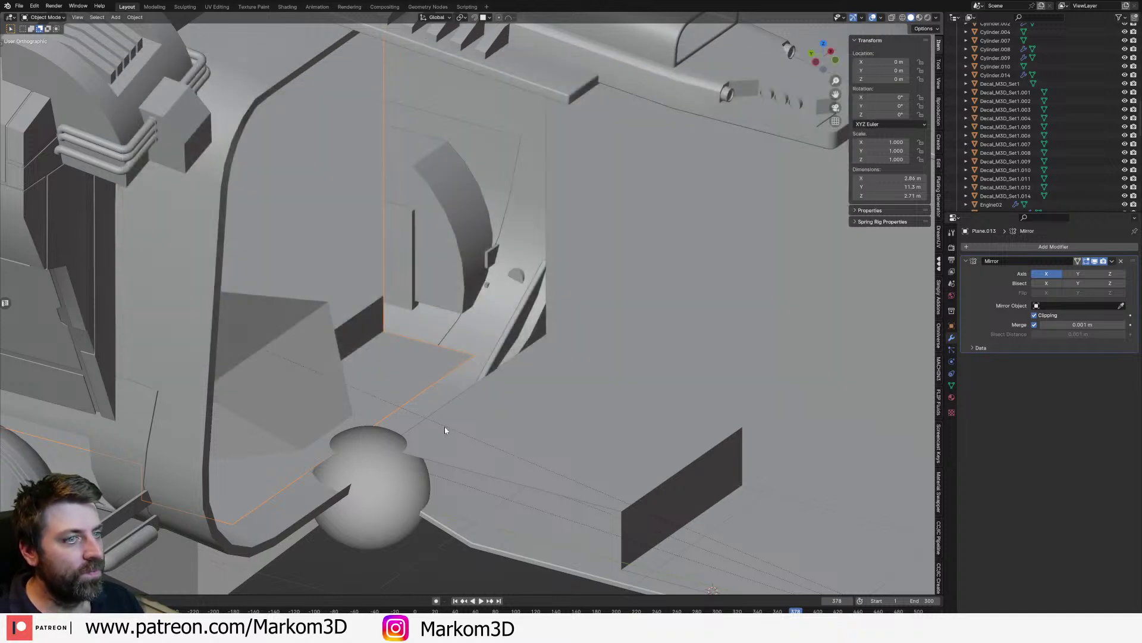
Step: Restore the full nose hull with its hidden outer panels around the cockpit, and select the cabin interior shell
{"action": "scroll", "coordinate": [441, 419], "scroll_direction": "down", "scroll_amount": 6}
{"action": "left_click", "coordinate": [497, 418]}
{"action": "middle_click_drag", "start_coordinate": [476, 412], "coordinate": [455, 366], "text": "shift"}
{"action": "left_click", "coordinate": [455, 365]}
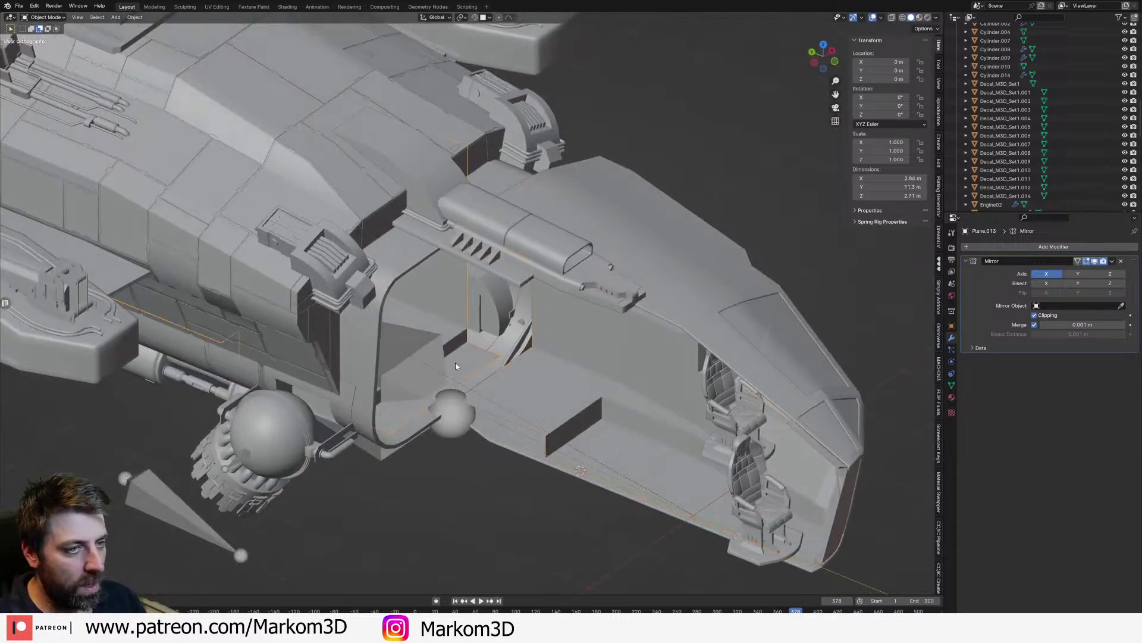
{"action": "middle_click_drag", "start_coordinate": [452, 283], "coordinate": [484, 327]}
{"action": "middle_click_drag", "start_coordinate": [559, 402], "coordinate": [516, 408]}
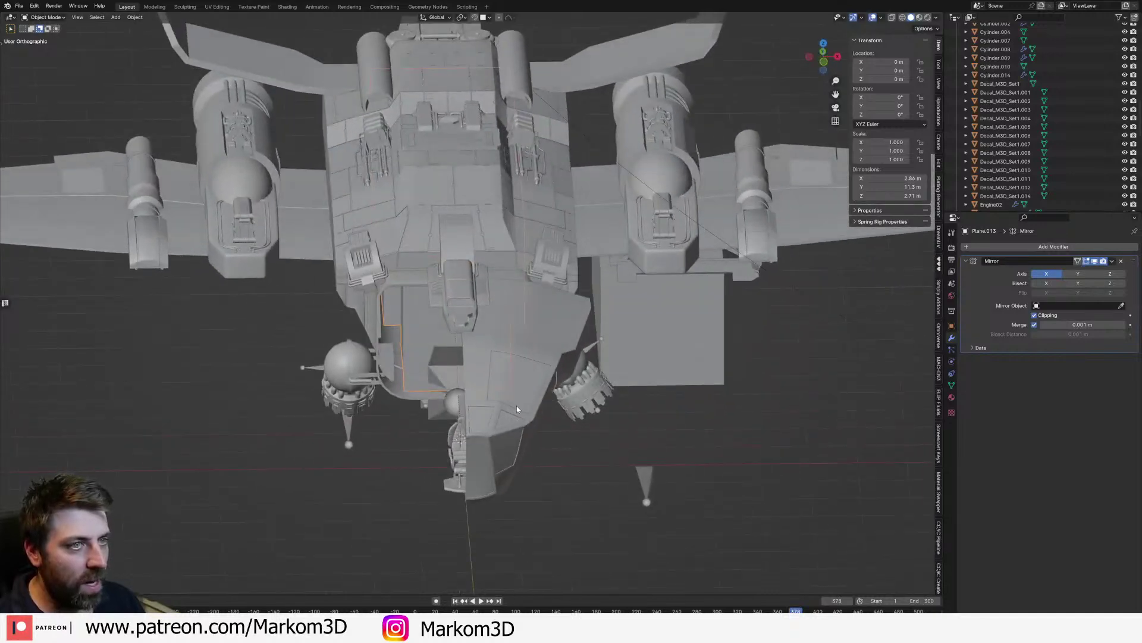
{"action": "left_click", "coordinate": [563, 331]}
{"action": "middle_click_drag", "start_coordinate": [562, 332], "coordinate": [488, 406]}
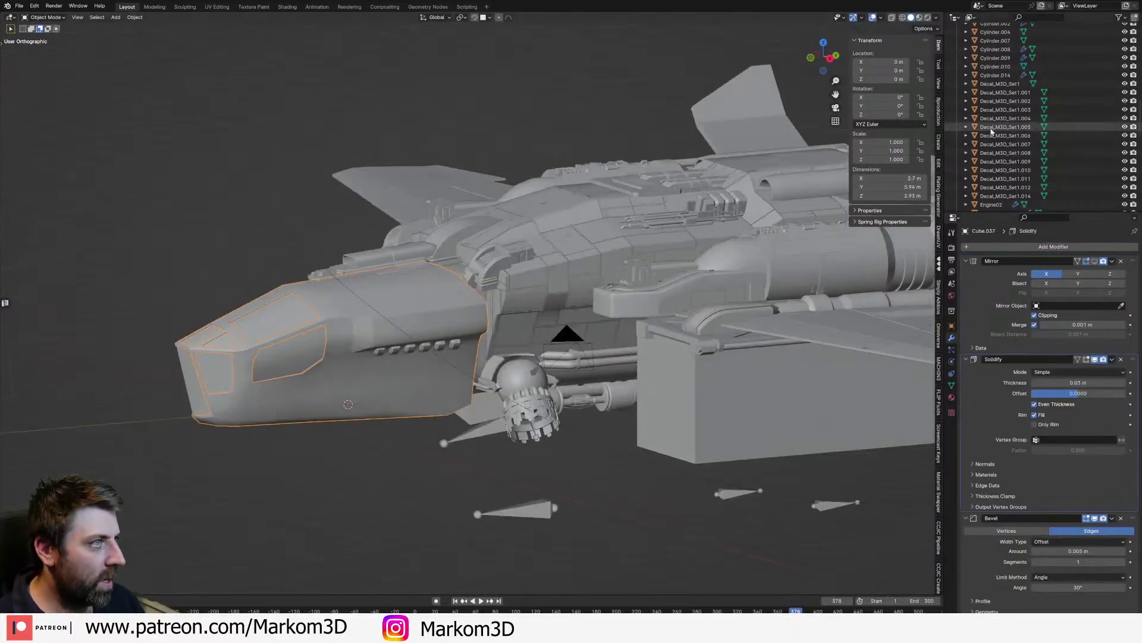
{"action": "middle_click_drag", "start_coordinate": [379, 356], "coordinate": [511, 348]}
{"action": "left_click", "coordinate": [582, 298]}
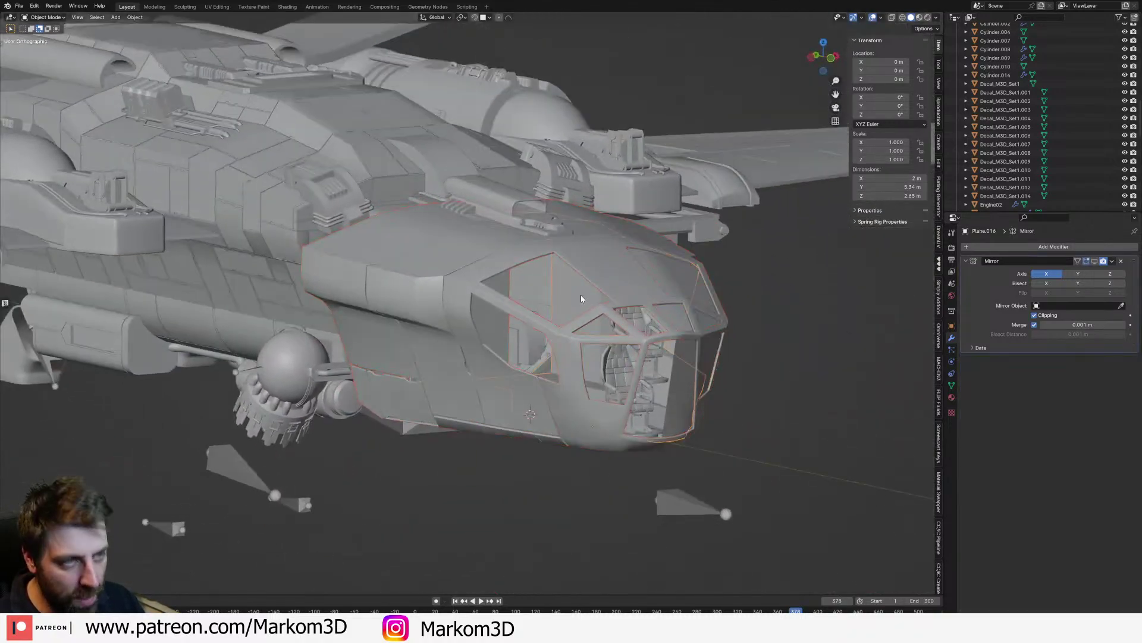
Step: Edit the panelled outer nose hull and add a vertical edge loop through its rear side section above the vents
{"action": "scroll", "coordinate": [581, 298], "scroll_direction": "down", "scroll_amount": 3}
{"action": "left_click", "coordinate": [621, 320]}
{"action": "middle_click_drag", "start_coordinate": [621, 320], "coordinate": [494, 326]}
{"action": "key", "text": "Tab"}
{"action": "scroll", "coordinate": [419, 325], "scroll_direction": "up", "scroll_amount": 2}
{"action": "scroll", "coordinate": [440, 318], "scroll_direction": "down", "scroll_amount": 1}
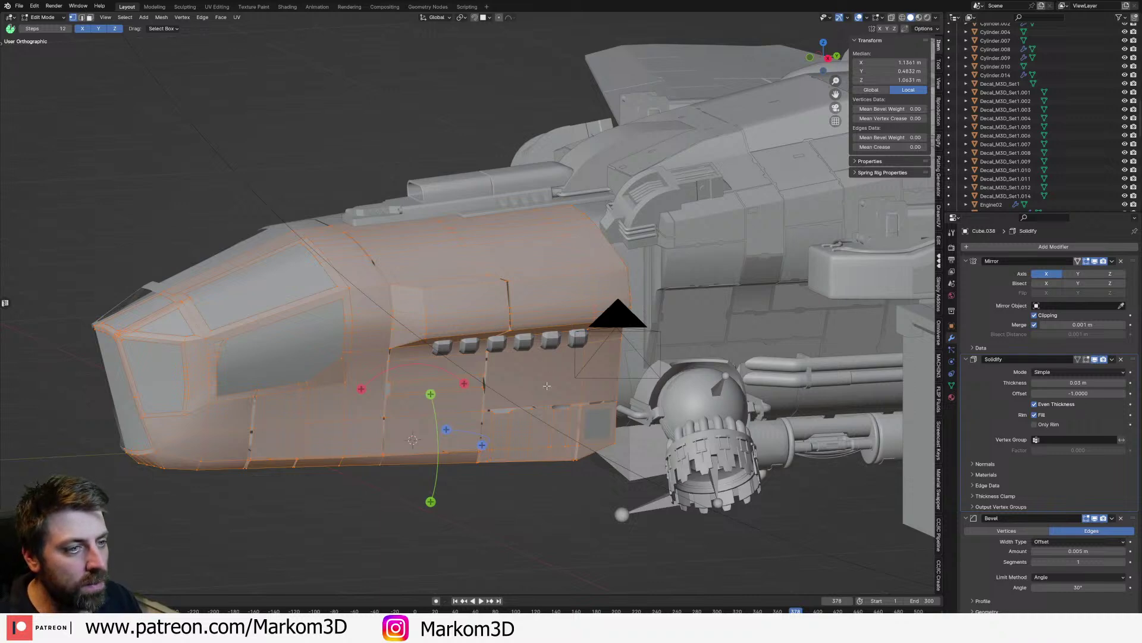
{"action": "scroll", "coordinate": [529, 360], "scroll_direction": "down", "scroll_amount": 1}
{"action": "middle_click_drag", "start_coordinate": [547, 385], "coordinate": [518, 314]}
{"action": "scroll", "coordinate": [528, 361], "scroll_direction": "up", "scroll_amount": 3}
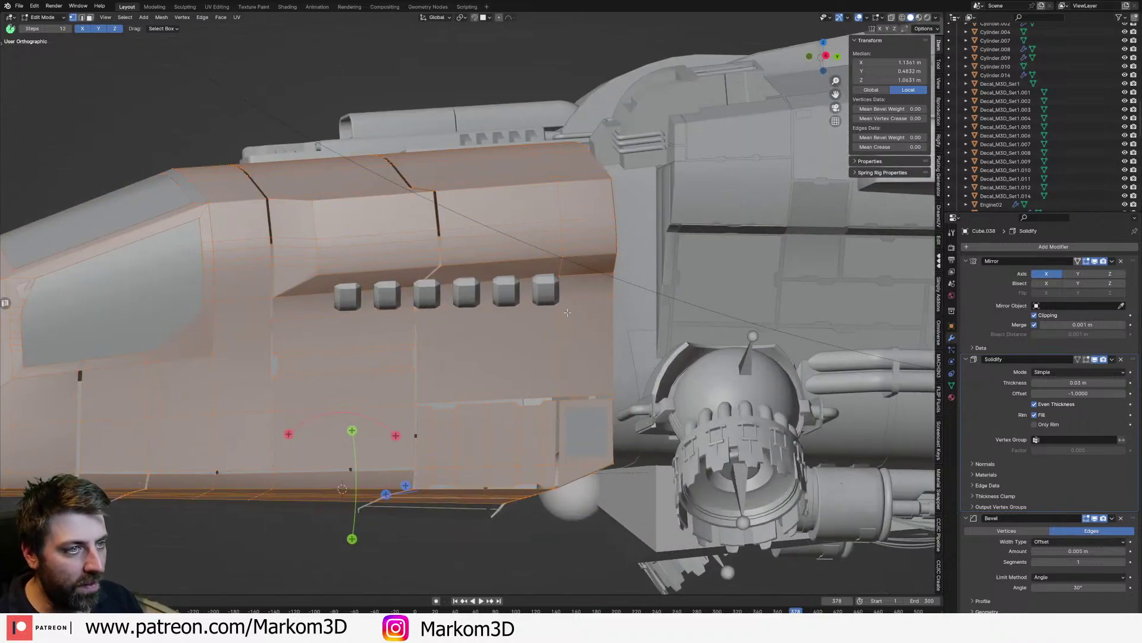
{"action": "middle_click_drag", "start_coordinate": [573, 351], "coordinate": [517, 394]}
{"action": "key", "text": "ctrl+r"}
{"action": "left_click", "coordinate": [516, 395]}
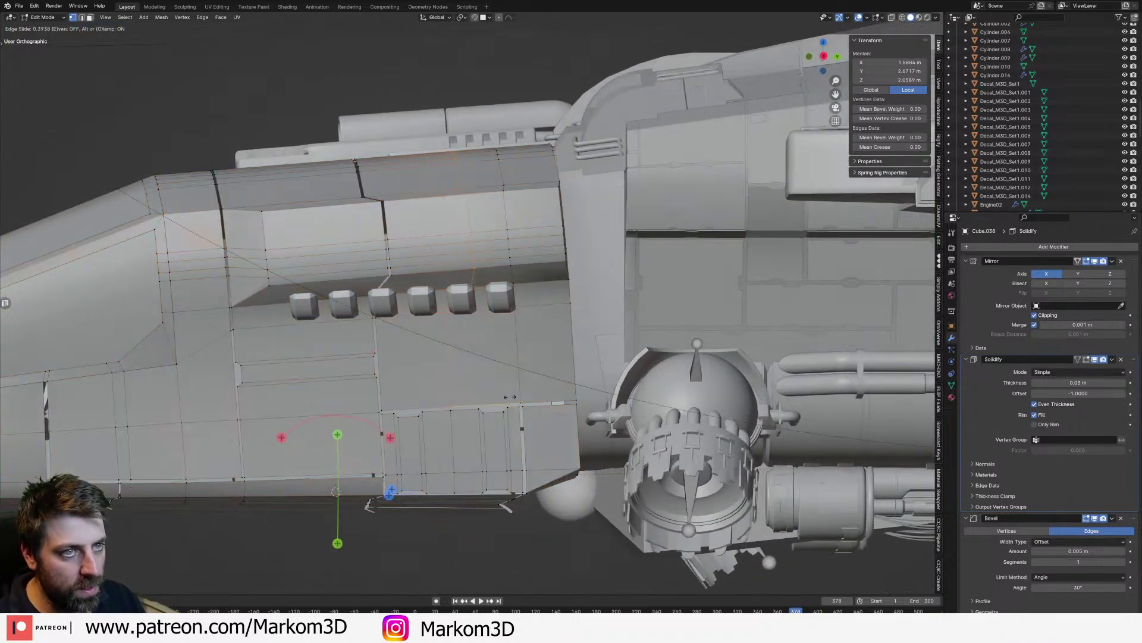
{"action": "left_click", "coordinate": [498, 392]}
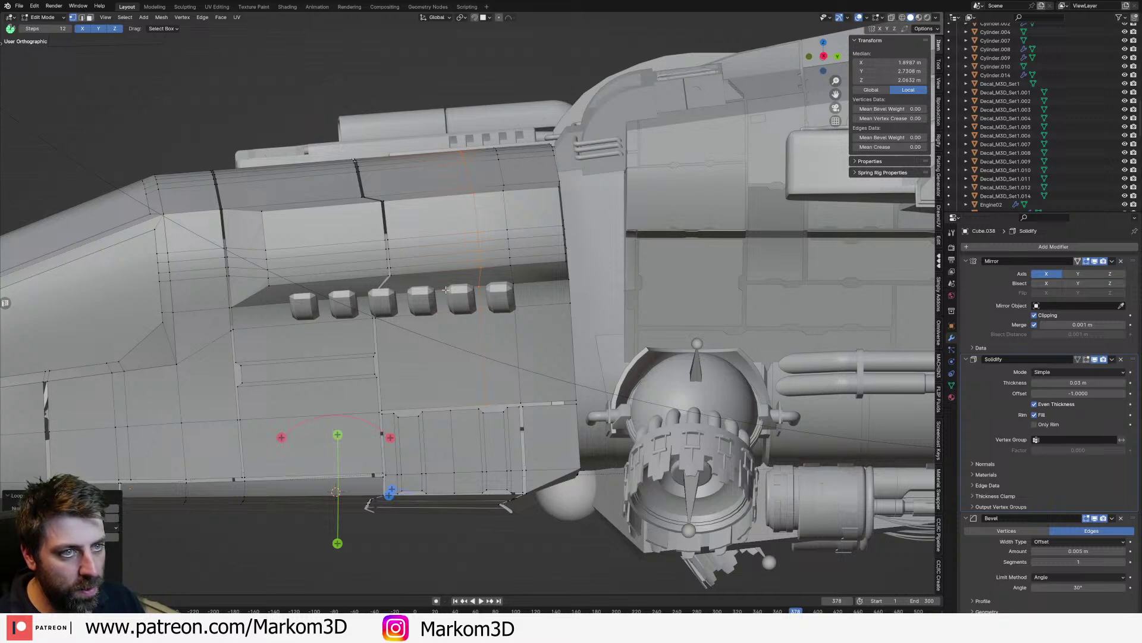
Step: Bevel the horizontal edge beneath the hull's overhang behind the vents and delete the narrow faces to open a panel gap
{"action": "middle_click_drag", "start_coordinate": [445, 290], "coordinate": [482, 325]}
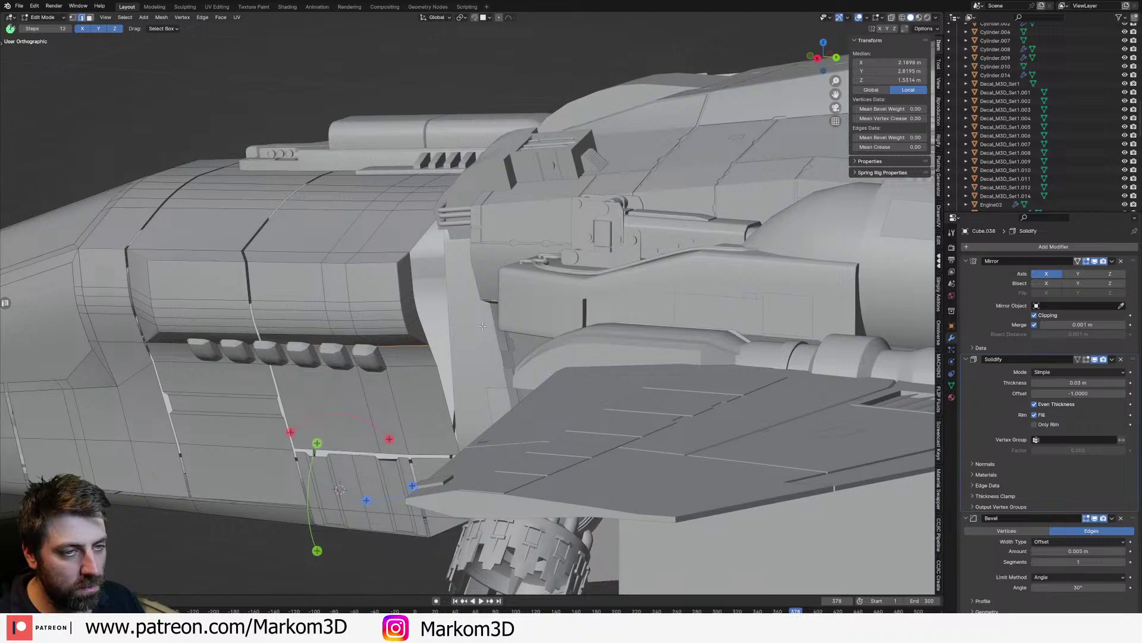
{"action": "key", "text": "ctrl+b"}
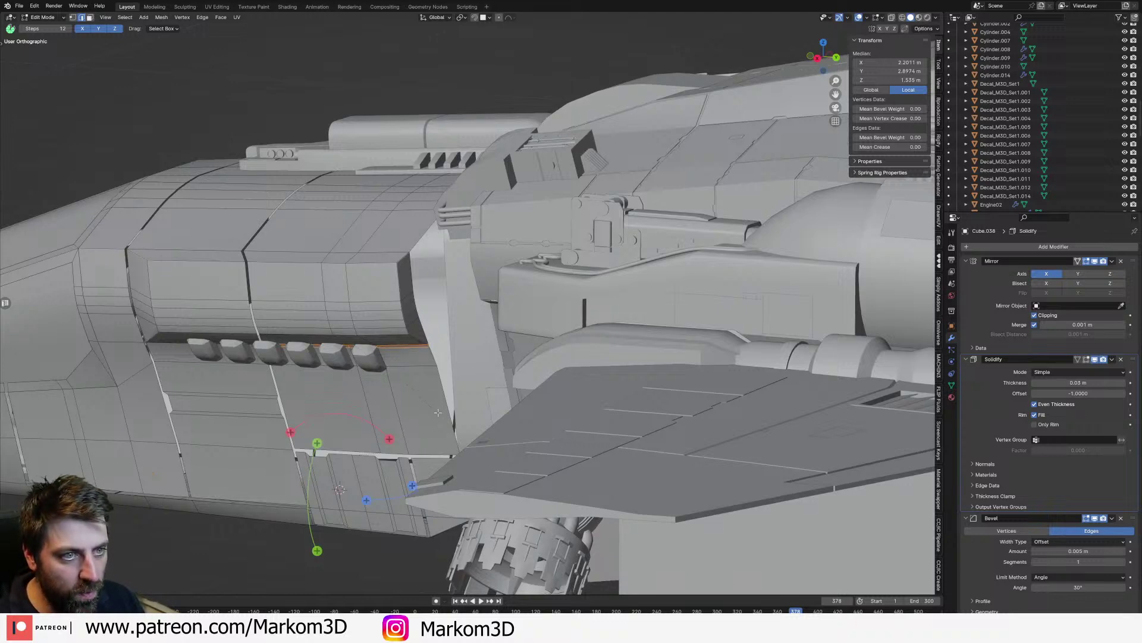
{"action": "left_click", "coordinate": [437, 414]}
{"action": "key", "text": "x"}
{"action": "left_click", "coordinate": [438, 413]}
Step: Add a vertical edge below the vents, bevel it 0.0174 m wide and delete the strip to cut a panel gap
{"action": "middle_click_drag", "start_coordinate": [439, 413], "coordinate": [441, 337]}
{"action": "left_click", "coordinate": [441, 337]}
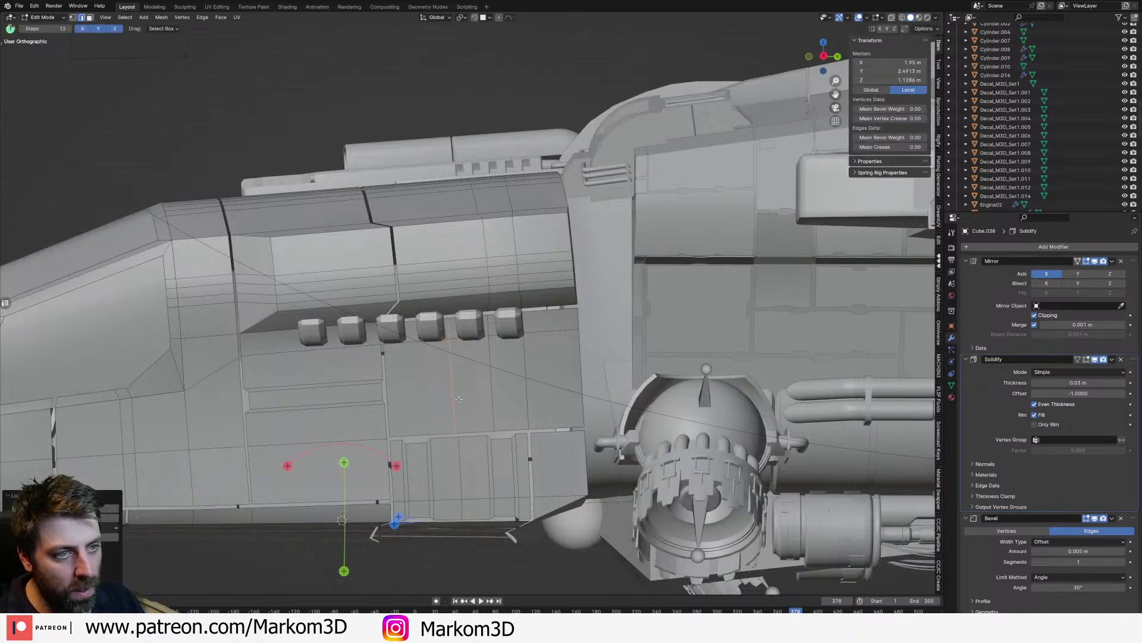
{"action": "key", "text": "ctrl+b"}
{"action": "left_click", "coordinate": [519, 423]}
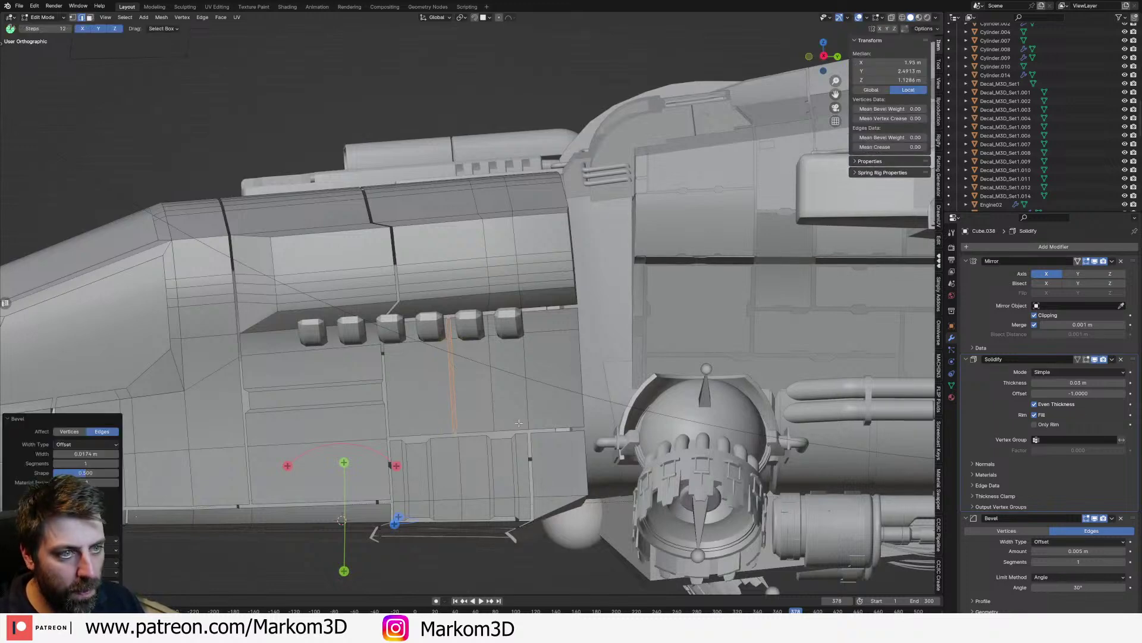
{"action": "key", "text": "x"}
{"action": "left_click", "coordinate": [519, 423]}
Step: Bevel a horizontal edge across the rear side panel below the vents 0.0141 m wide and delete the strip to open a gap
{"action": "middle_click_drag", "start_coordinate": [519, 423], "coordinate": [495, 429], "text": "shift"}
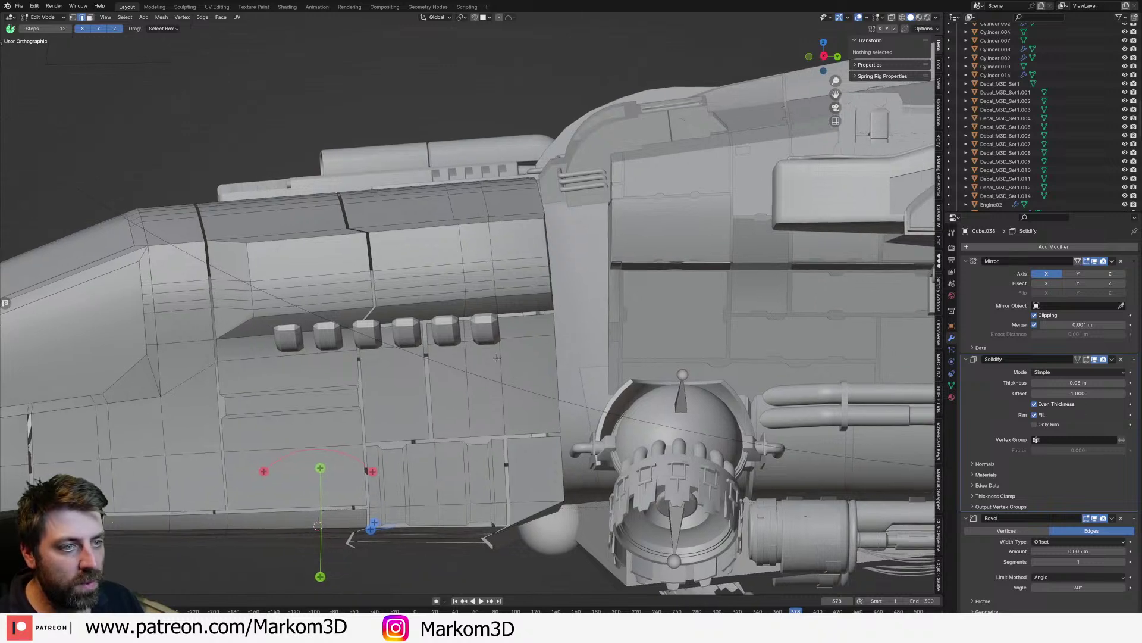
{"action": "left_click", "coordinate": [520, 336]}
{"action": "key", "text": "g"}
{"action": "key", "text": "g"}
{"action": "left_click", "coordinate": [552, 395]}
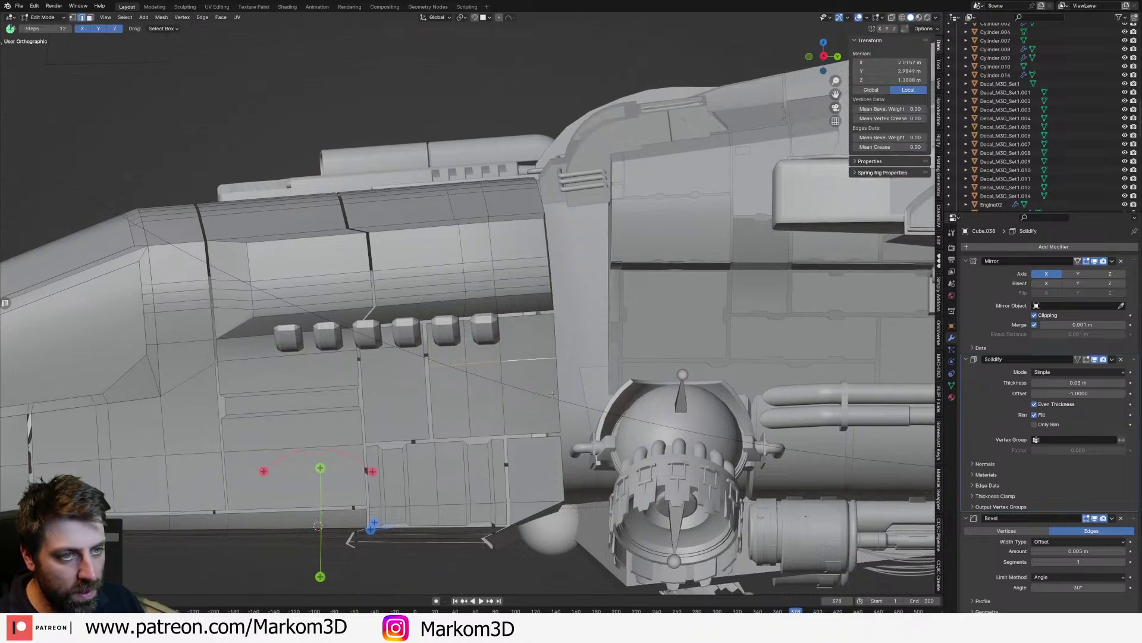
{"action": "key", "text": "ctrl+b"}
{"action": "left_click", "coordinate": [565, 410]}
{"action": "key", "text": "x"}
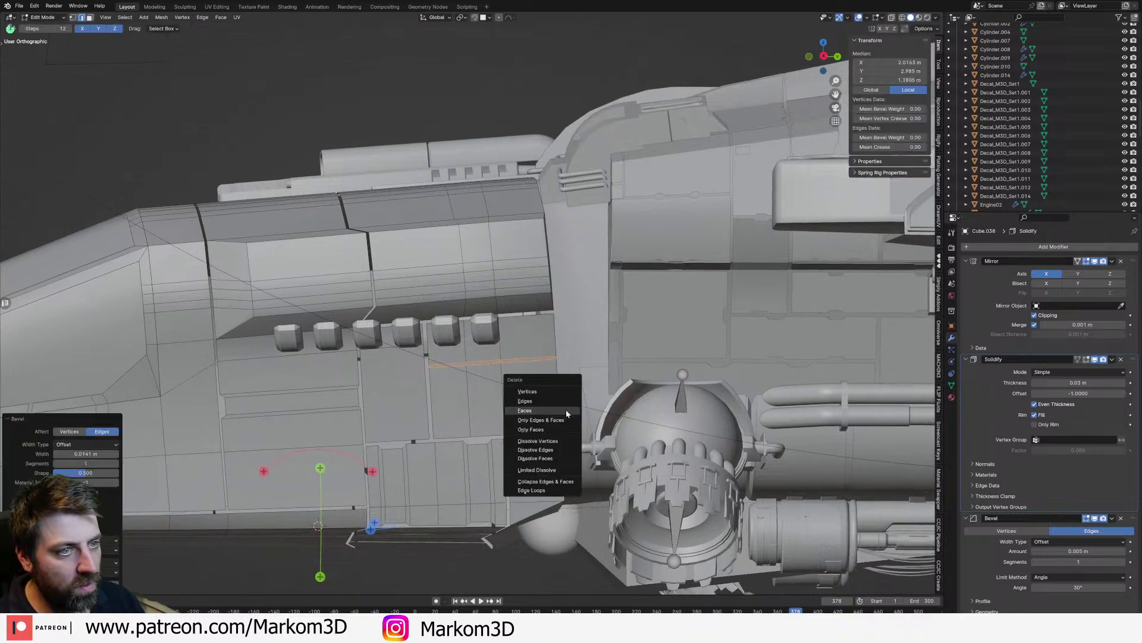
{"action": "left_click", "coordinate": [566, 410]}
Step: Bevel two vertical edges 0.0257 m wide in the panel beneath the new horizontal gap
{"action": "middle_click_drag", "start_coordinate": [566, 410], "coordinate": [538, 410]}
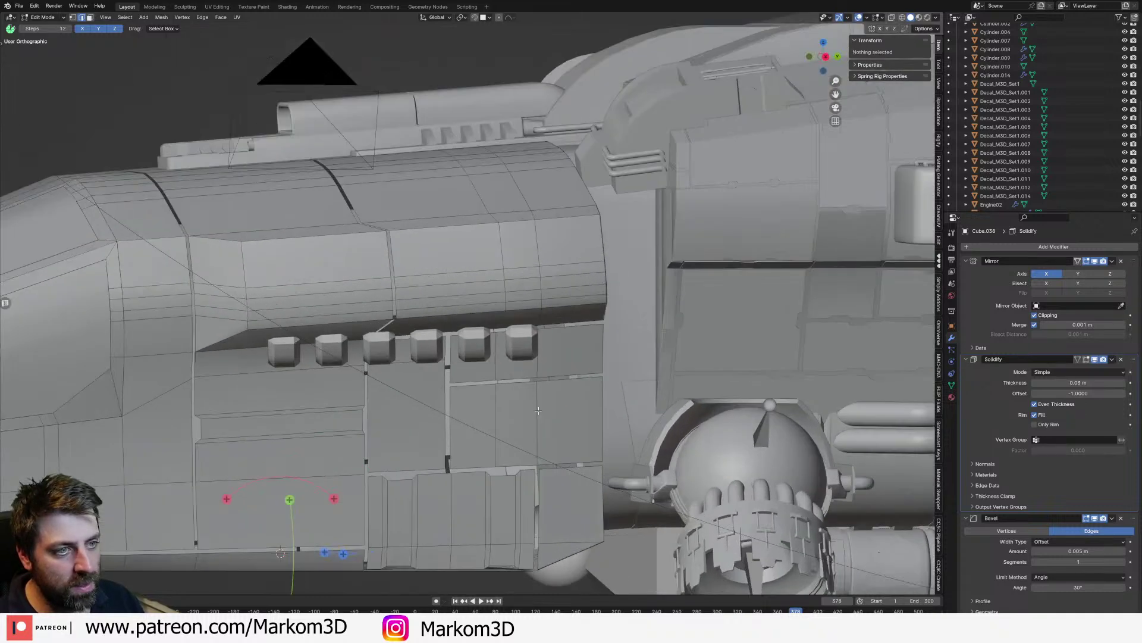
{"action": "left_click", "coordinate": [494, 420]}
{"action": "left_click", "coordinate": [538, 437], "text": "shift"}
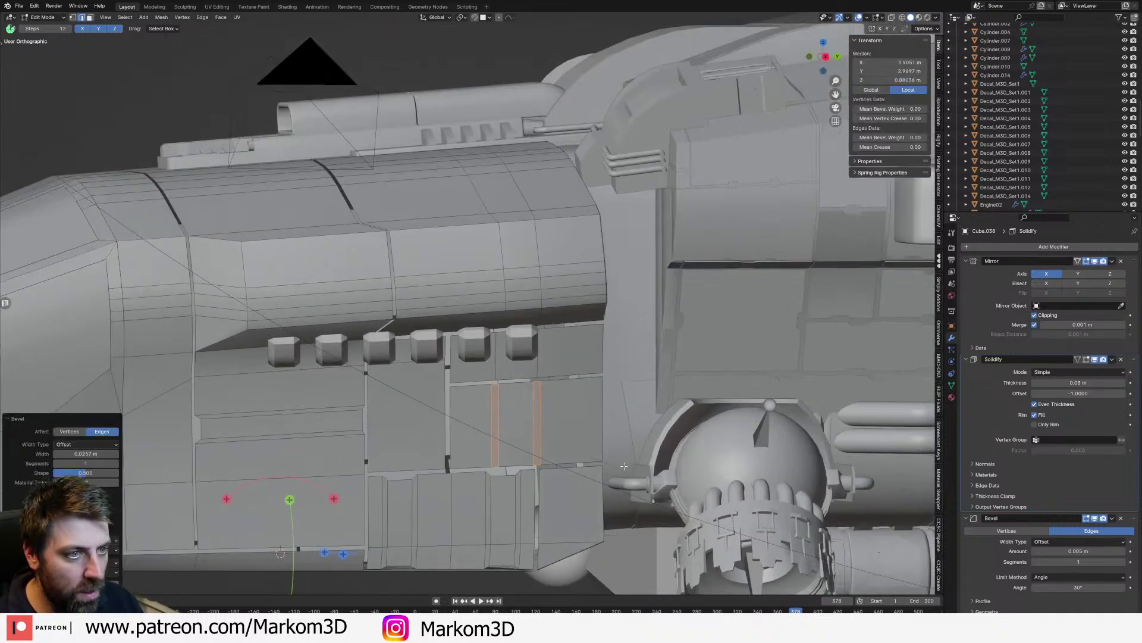
Step: Slide the short upper and lower edge segments between the vertical strips inward to notch the rear panel
{"action": "key", "text": "g"}
{"action": "key", "text": "g"}
{"action": "left_click", "coordinate": [575, 432]}
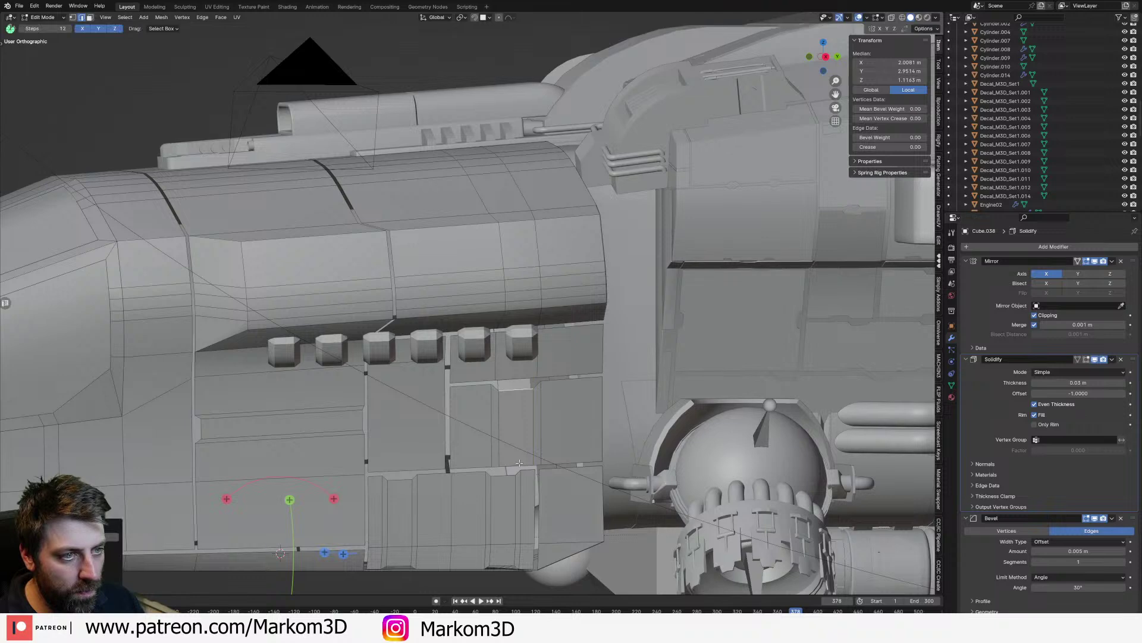
{"action": "left_click", "coordinate": [517, 466]}
{"action": "key", "text": "g"}
{"action": "key", "text": "g"}
{"action": "left_click", "coordinate": [467, 437]}
Step: Add two horizontal edges across the narrow panel ahead of the notched one and bevel them 0.0863 m wide
{"action": "scroll", "coordinate": [466, 437], "scroll_direction": "down", "scroll_amount": 2}
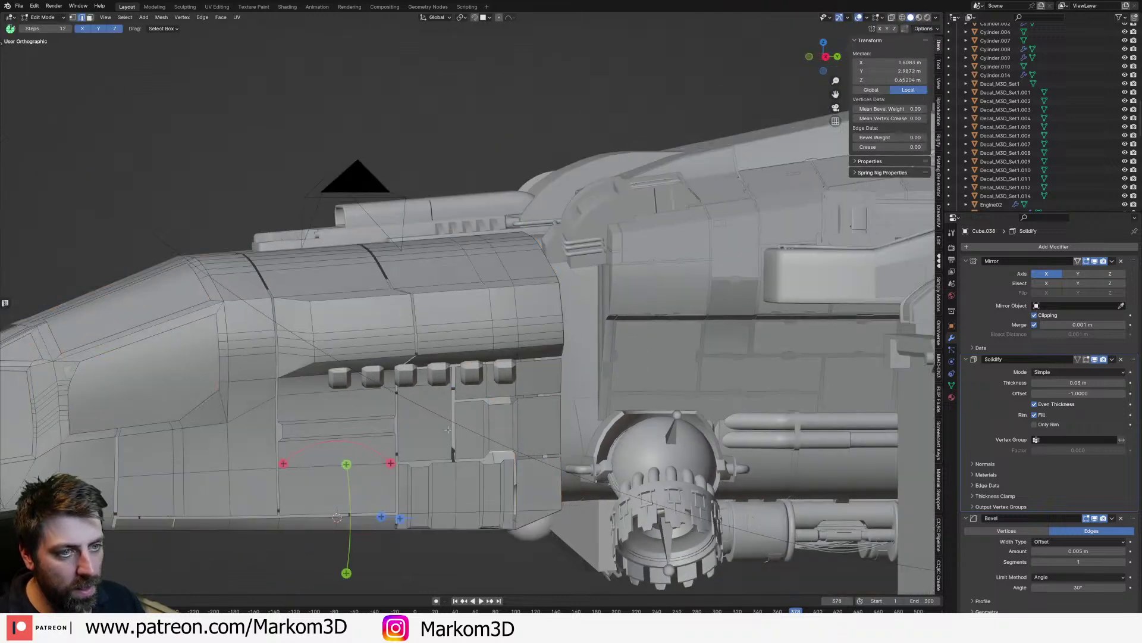
{"action": "key", "text": "ctrl+r"}
{"action": "left_click", "coordinate": [448, 428]}
{"action": "left_click", "coordinate": [445, 450]}
{"action": "key", "text": "ctrl+r"}
{"action": "left_click", "coordinate": [443, 454]}
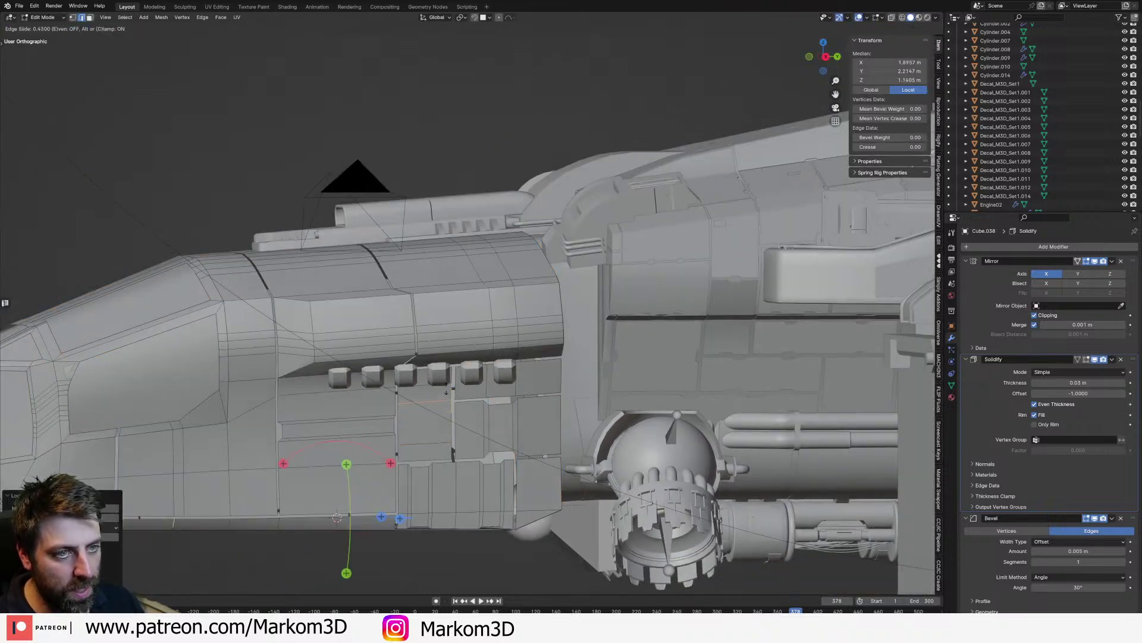
{"action": "left_click", "coordinate": [441, 440]}
{"action": "left_click", "coordinate": [440, 442], "text": "shift"}
{"action": "key", "text": "ctrl+b"}
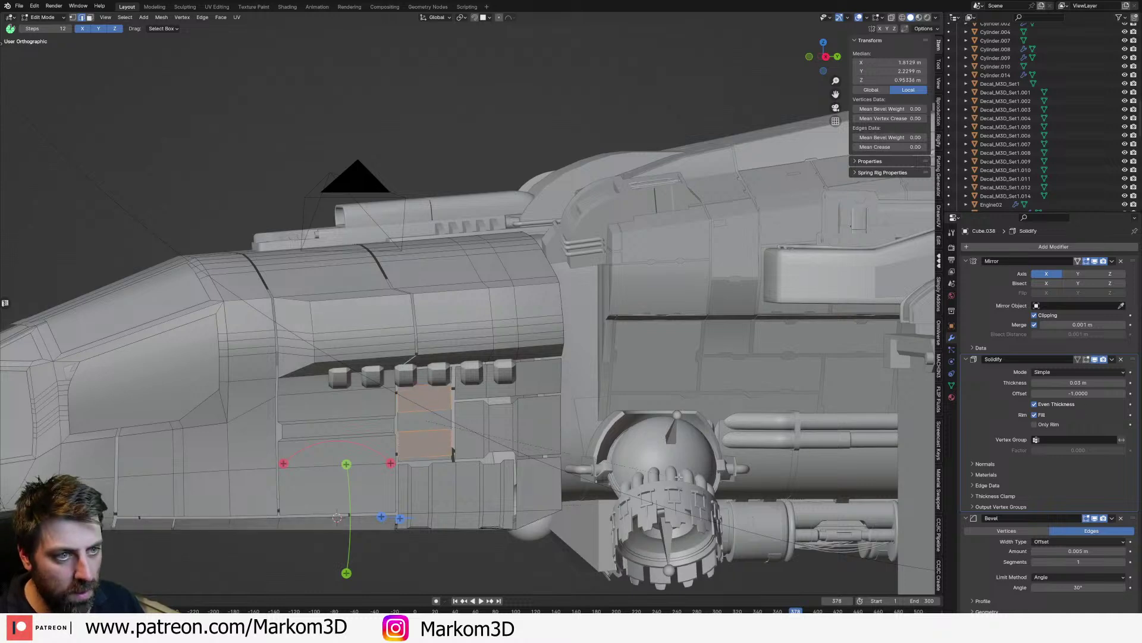
{"action": "left_click", "coordinate": [613, 462]}
Step: Bevel the borders of the two horizontal bands in the narrow panel 0.0161 m wide
{"action": "scroll", "coordinate": [481, 451], "scroll_direction": "up", "scroll_amount": 3}
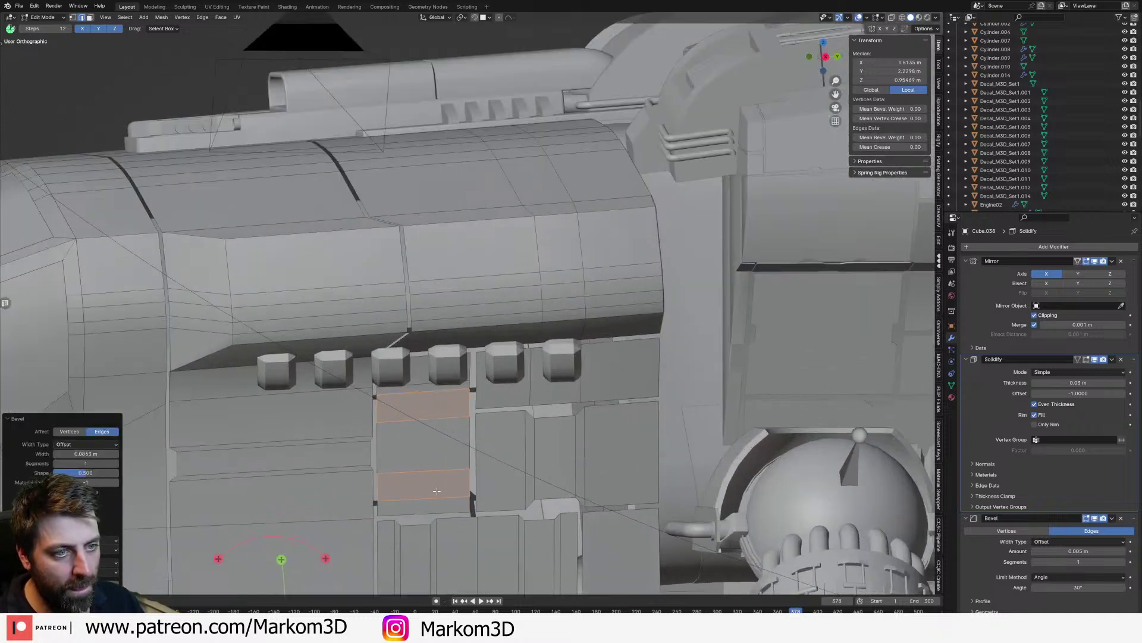
{"action": "key", "text": "ctrl+b"}
{"action": "left_click", "coordinate": [485, 496]}
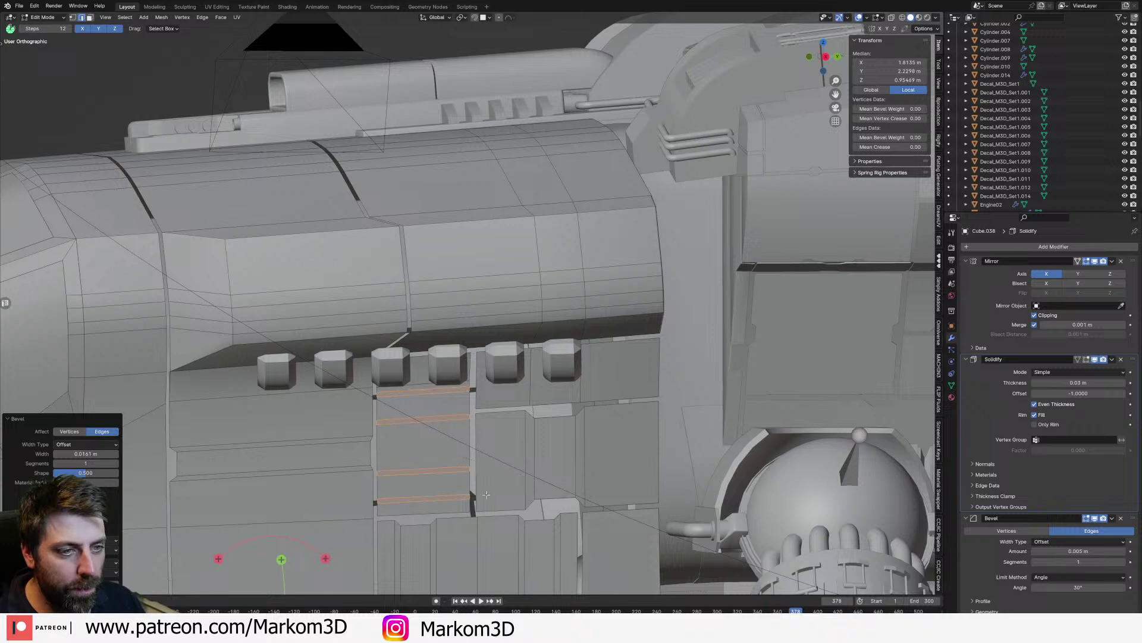
Step: Slide the front and rear edge segments beside the narrow panel's lower band inward to form side notches
{"action": "left_click", "coordinate": [385, 486]}
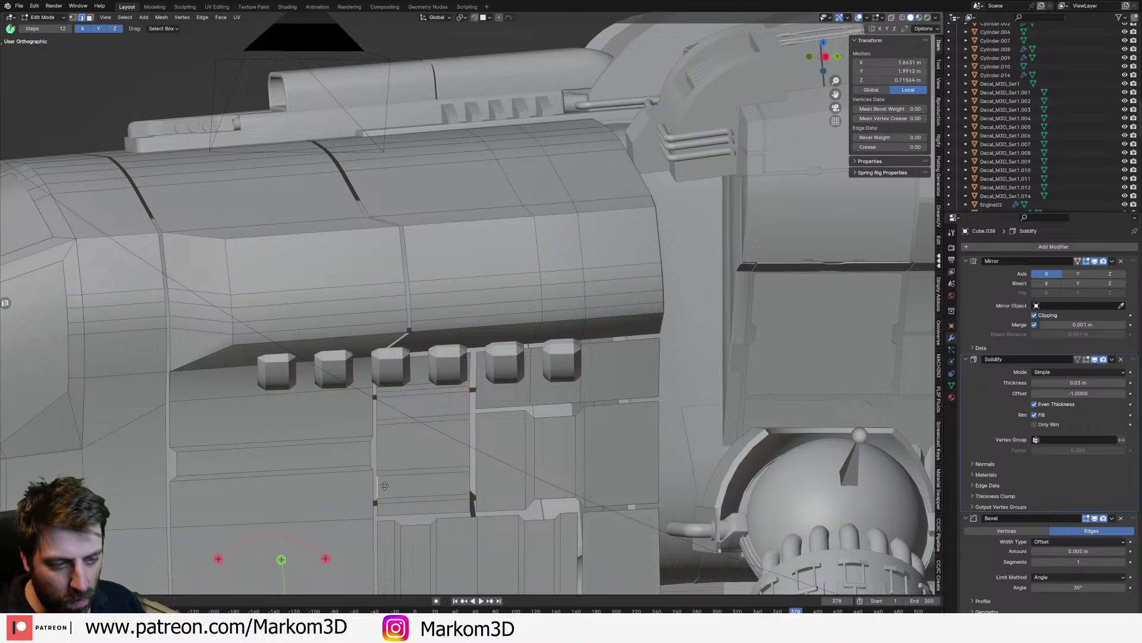
{"action": "key", "text": "g"}
{"action": "key", "text": "g"}
{"action": "left_click", "coordinate": [415, 487]}
{"action": "left_click", "coordinate": [474, 483]}
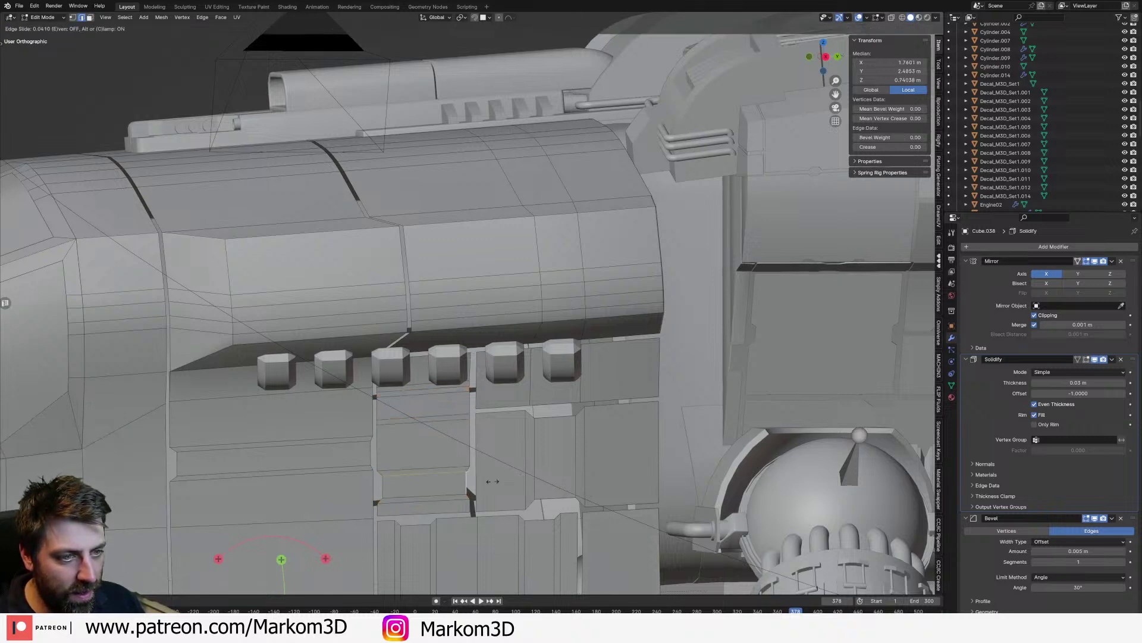
Step: Slide the front and rear edge segments beside the narrow panel's upper band inward to form matching notches
{"action": "left_click", "coordinate": [421, 414]}
{"action": "key", "text": "g"}
{"action": "key", "text": "g"}
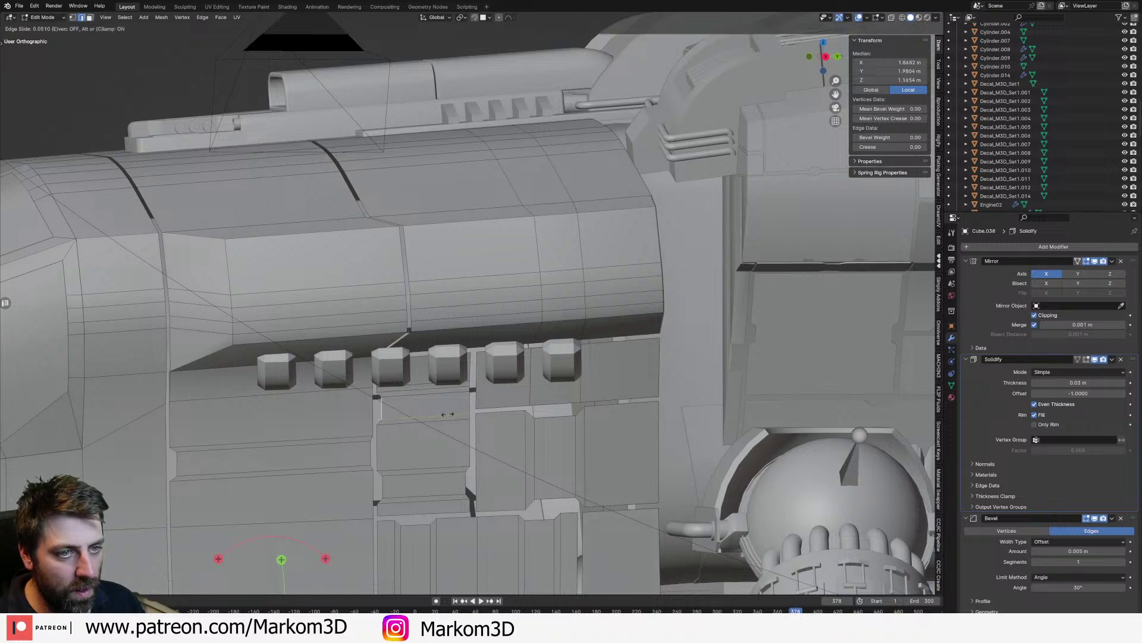
{"action": "left_click", "coordinate": [430, 411]}
{"action": "left_click", "coordinate": [474, 408]}
{"action": "key", "text": "g"}
{"action": "key", "text": "g"}
{"action": "left_click", "coordinate": [484, 408]}
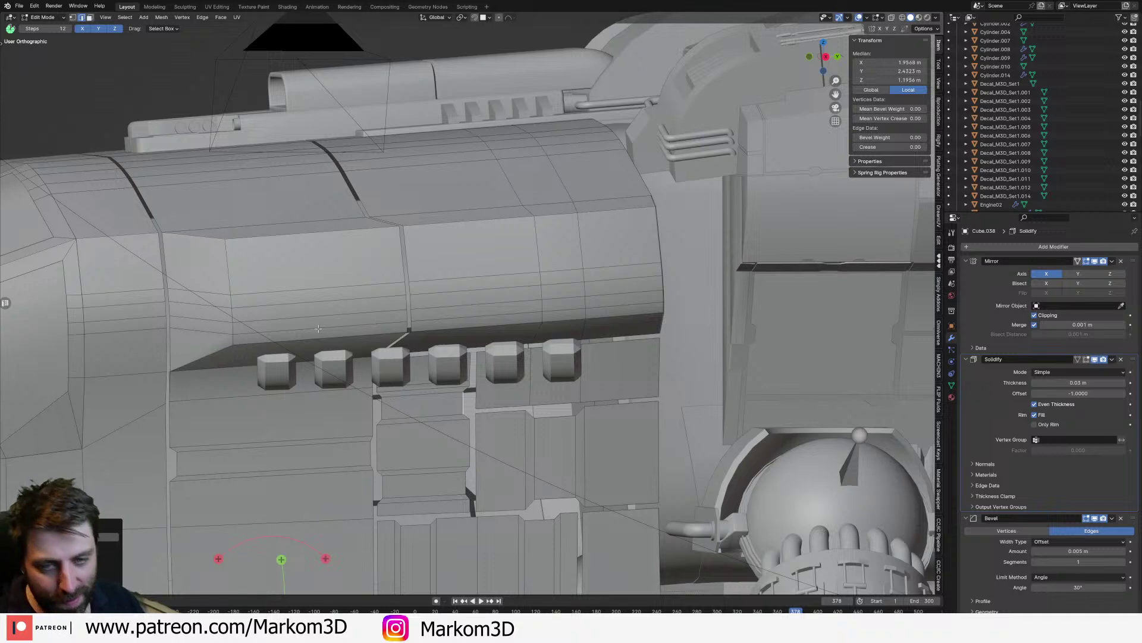
Step: Add a horizontal edge low across the wide panel ahead of the notched ones, bevel it and delete the strip to open a gap
{"action": "scroll", "coordinate": [318, 328], "scroll_direction": "down", "scroll_amount": 5}
{"action": "key", "text": "Tab"}
{"action": "scroll", "coordinate": [421, 388], "scroll_direction": "up", "scroll_amount": 6}
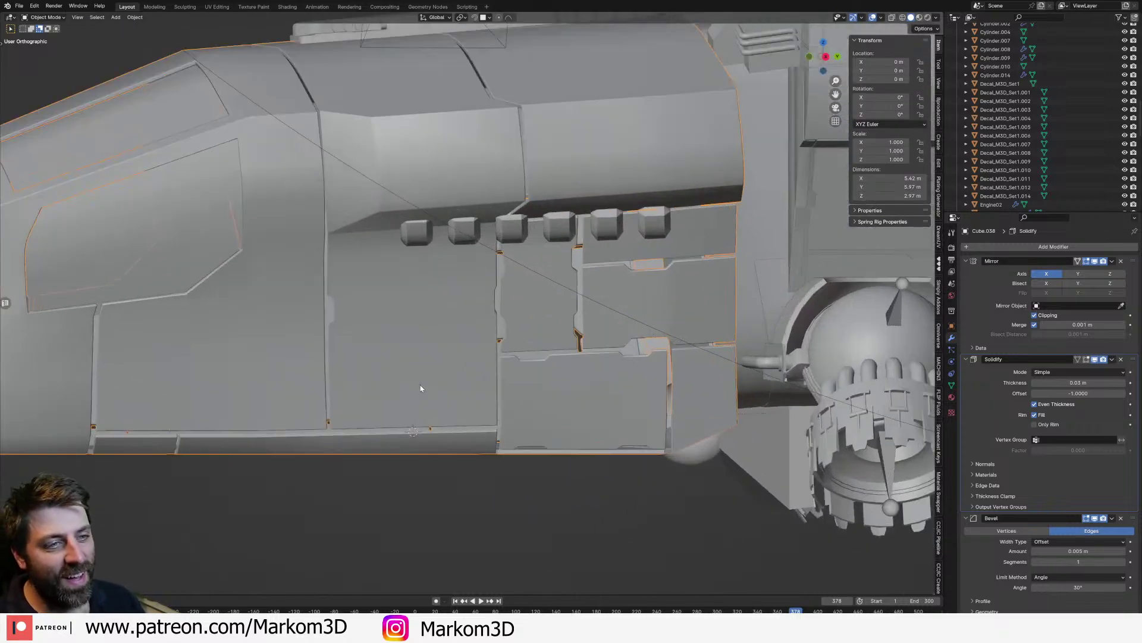
{"action": "key", "text": "Tab"}
{"action": "scroll", "coordinate": [421, 388], "scroll_direction": "down", "scroll_amount": 3}
{"action": "scroll", "coordinate": [448, 385], "scroll_direction": "up", "scroll_amount": 3}
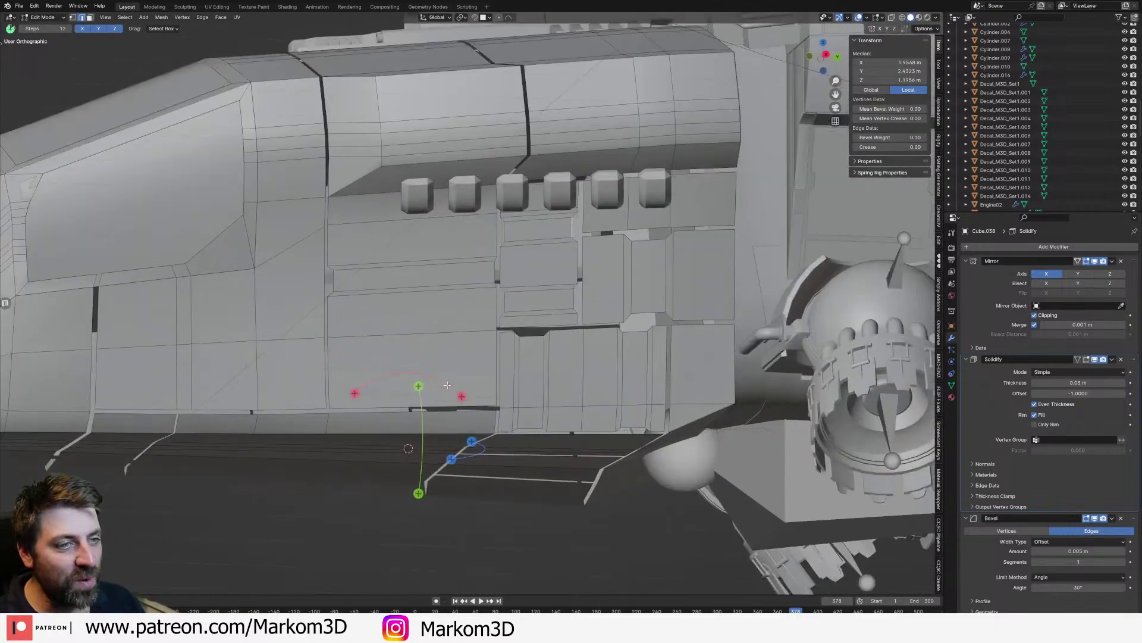
{"action": "left_click", "coordinate": [494, 367], "text": "alt"}
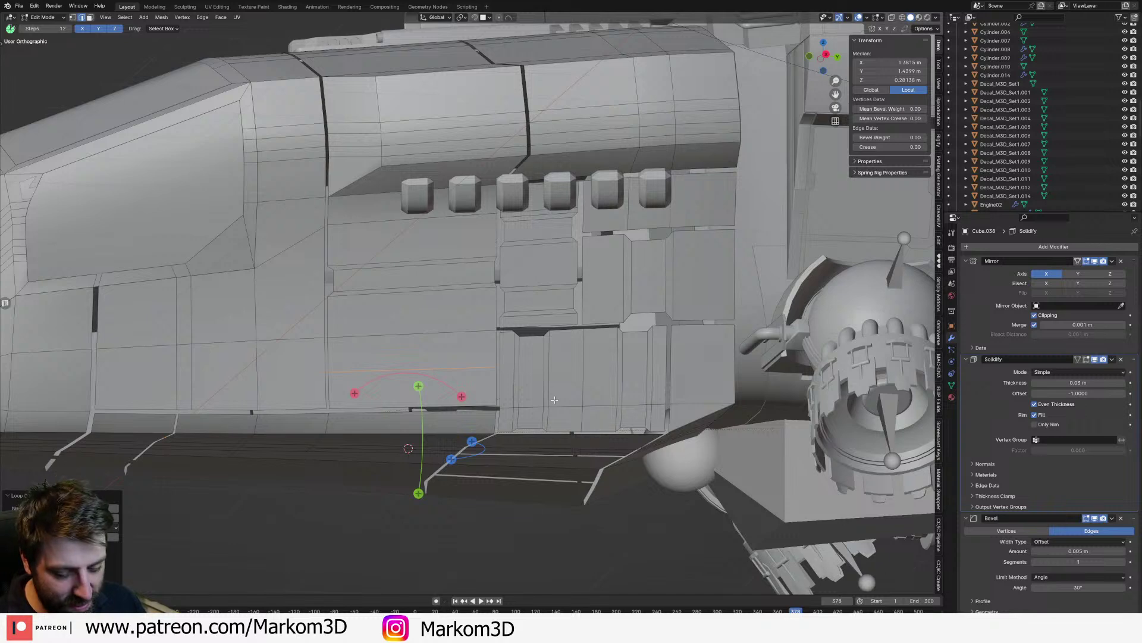
{"action": "key", "text": "ctrl+b"}
{"action": "left_click", "coordinate": [576, 409]}
{"action": "key", "text": "x"}
{"action": "left_click", "coordinate": [576, 411]}
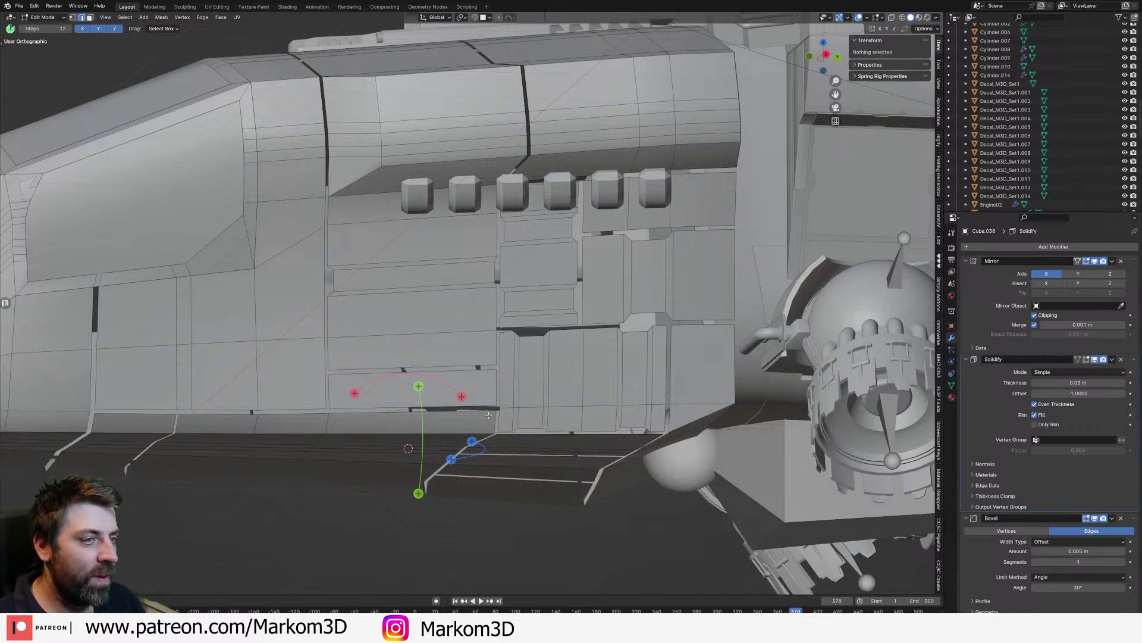
Step: Bevel vertical cuts into the low panel beneath the new gap and slide the bottom edge segment between them upward as a notch
{"action": "middle_click_drag", "start_coordinate": [488, 415], "coordinate": [493, 407], "text": "shift"}
{"action": "left_click", "coordinate": [565, 415], "text": "alt"}
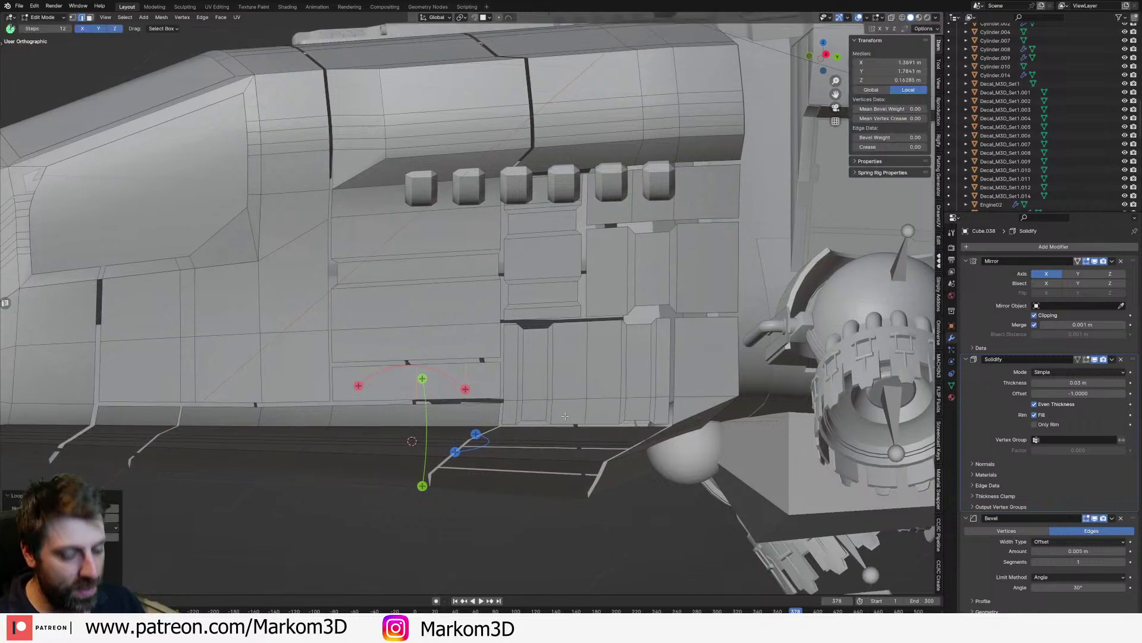
{"action": "left_click", "coordinate": [793, 463]}
{"action": "left_click", "coordinate": [488, 378]}
{"action": "left_click", "coordinate": [444, 381], "text": "shift"}
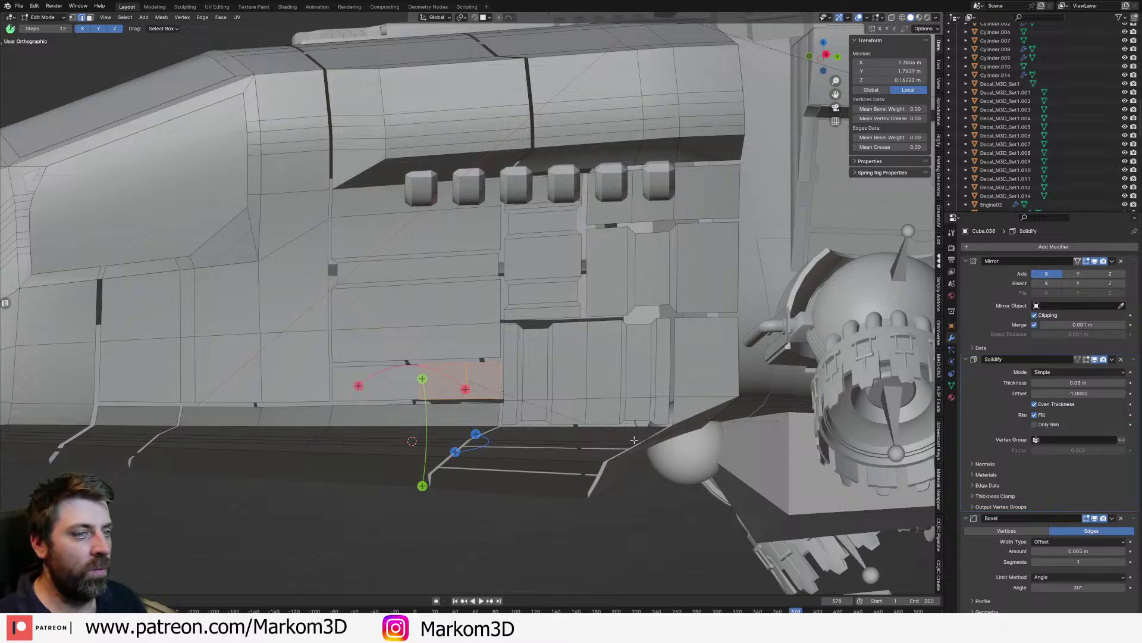
{"action": "key", "text": "ctrl+b"}
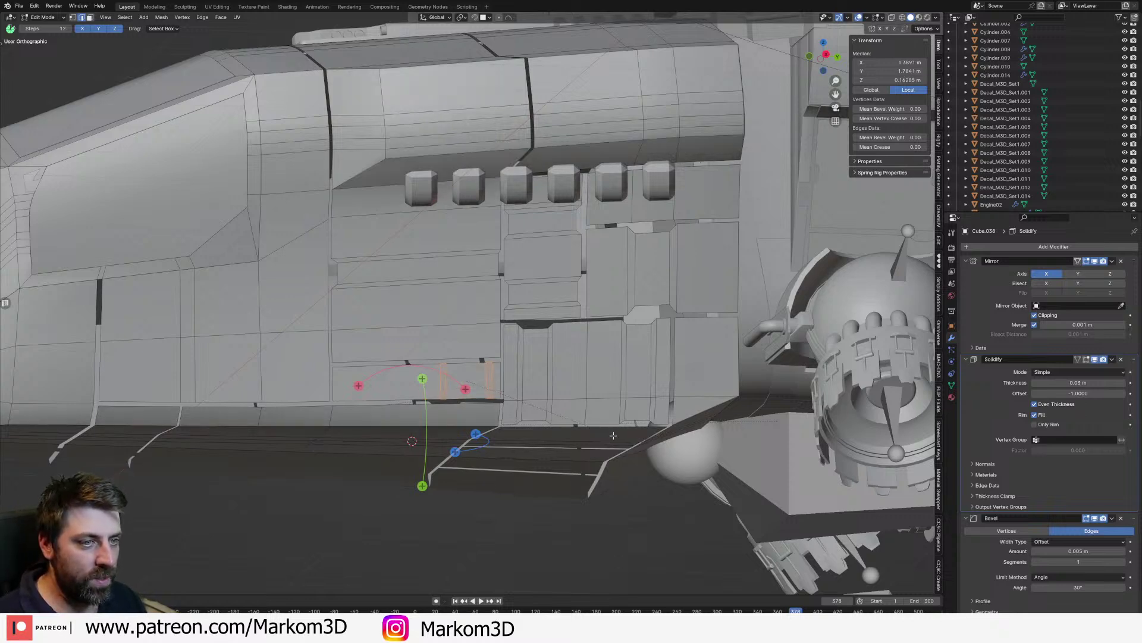
{"action": "left_click", "coordinate": [614, 435]}
{"action": "left_click", "coordinate": [484, 402]}
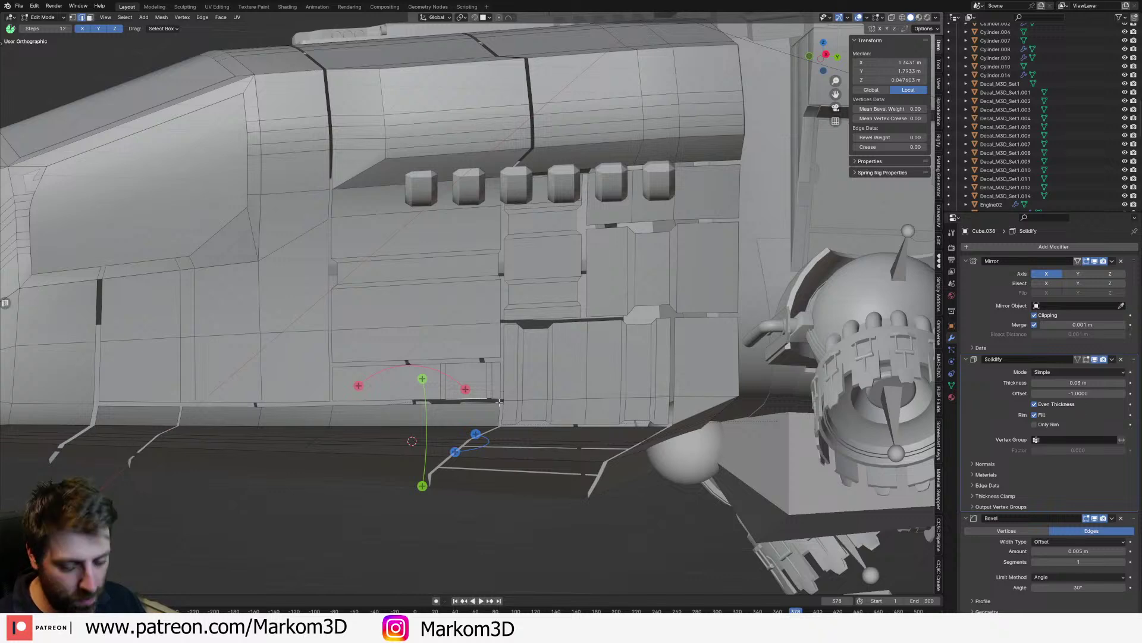
{"action": "key", "text": "g"}
{"action": "left_click", "coordinate": [494, 360]}
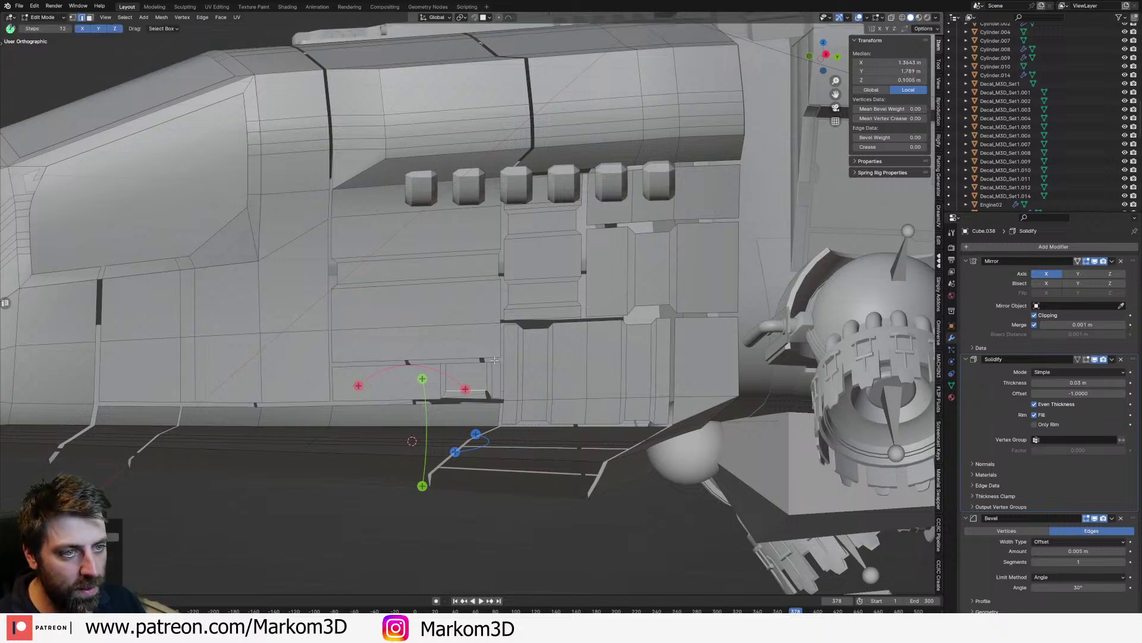
Step: Add a horizontal edge just below the front vents on the wide side panel, bevel it and delete the strip as a gap
{"action": "key", "text": "Tab"}
{"action": "scroll", "coordinate": [495, 360], "scroll_direction": "down", "scroll_amount": 4}
{"action": "middle_click_drag", "start_coordinate": [494, 360], "coordinate": [582, 425]}
{"action": "middle_click_drag", "start_coordinate": [546, 426], "coordinate": [535, 387]}
{"action": "scroll", "coordinate": [535, 387], "scroll_direction": "up", "scroll_amount": 2}
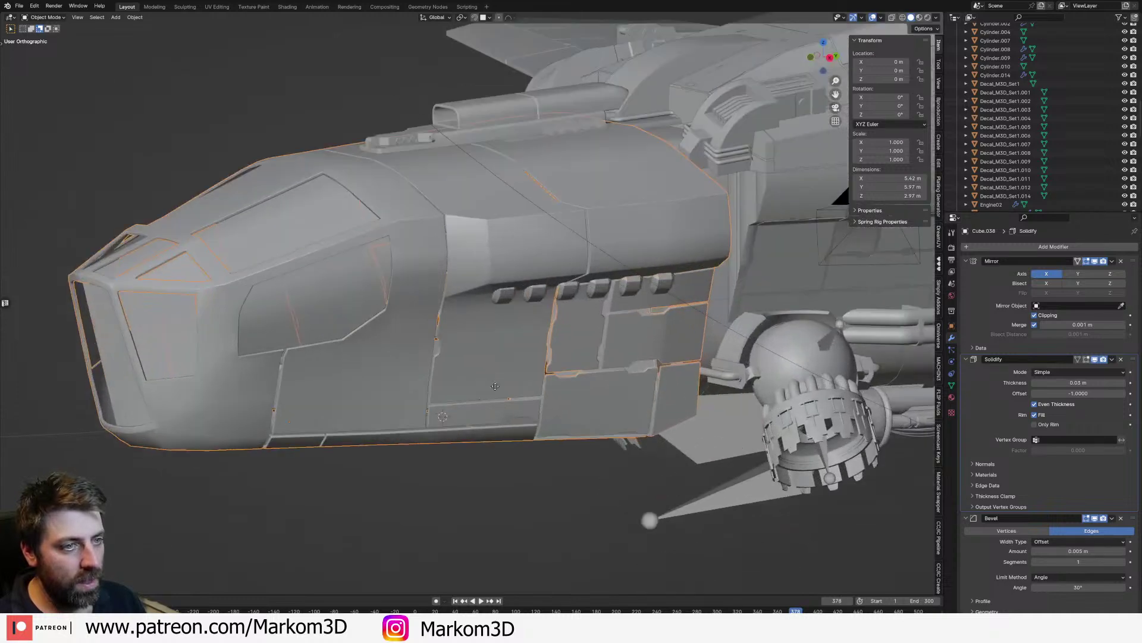
{"action": "key", "text": "Tab"}
{"action": "middle_click_drag", "start_coordinate": [517, 333], "coordinate": [529, 357]}
{"action": "scroll", "coordinate": [524, 315], "scroll_direction": "up", "scroll_amount": 1}
{"action": "key", "text": "ctrl+r"}
{"action": "left_click", "coordinate": [522, 308]}
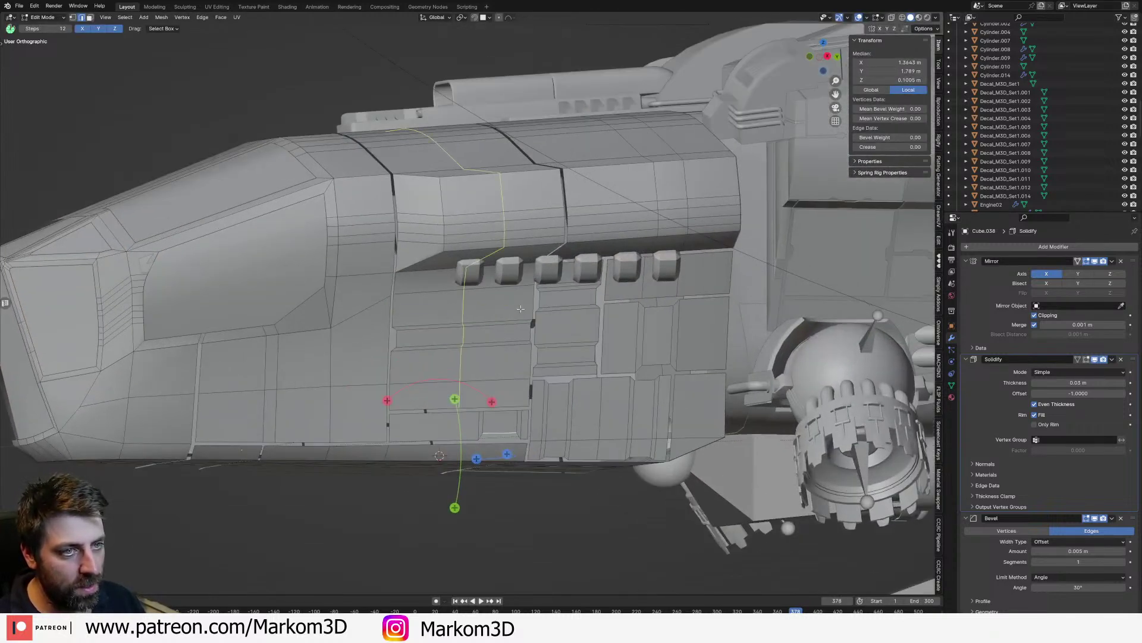
{"action": "right_click", "coordinate": [522, 307]}
{"action": "key", "text": "ctrl+b"}
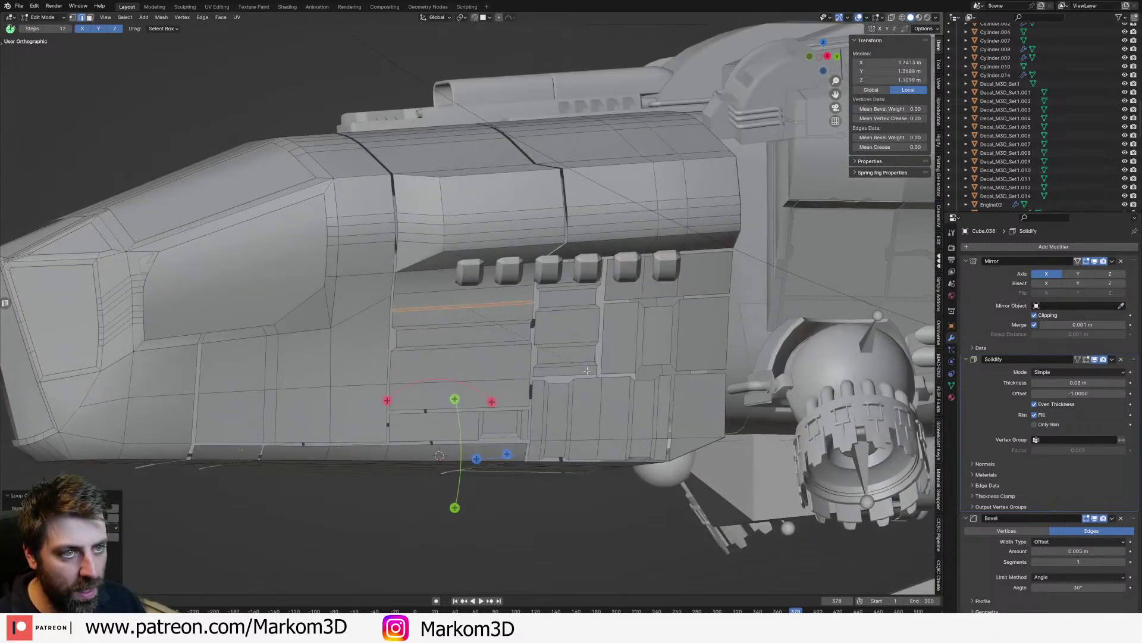
{"action": "left_click", "coordinate": [586, 370]}
{"action": "key", "text": "x"}
{"action": "left_click", "coordinate": [587, 372]}
{"action": "scroll", "coordinate": [587, 371], "scroll_direction": "down", "scroll_amount": 2}
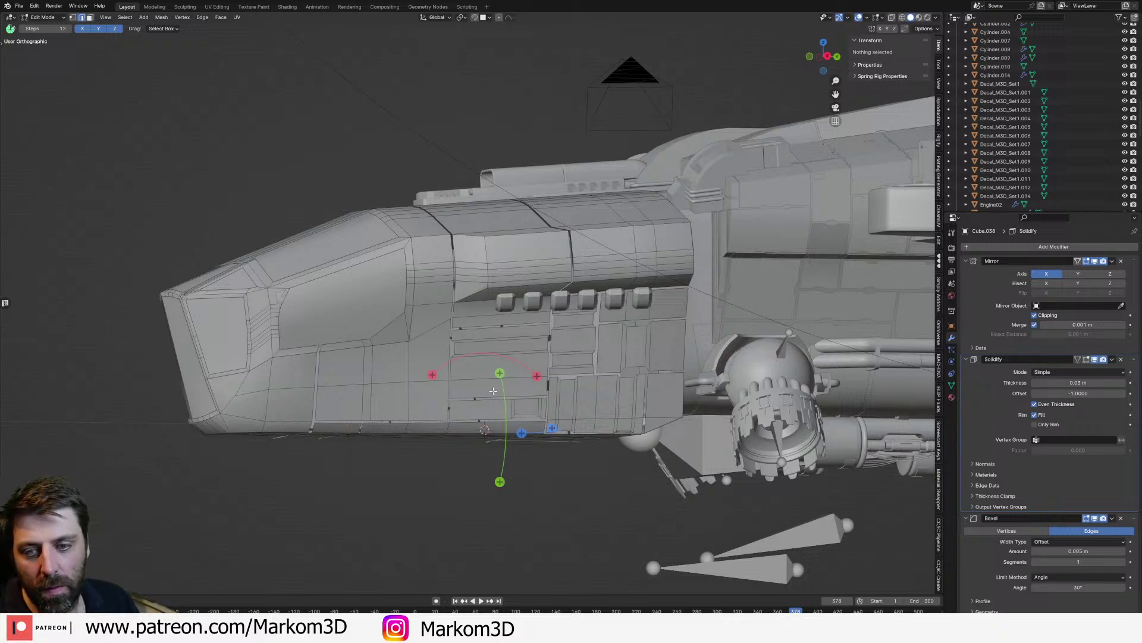
Step: Bevel the horizontal edge beneath the overhang behind the front vents 0.0116 m wide and delete the narrow faces
{"action": "middle_click_drag", "start_coordinate": [494, 391], "coordinate": [486, 269]}
{"action": "scroll", "coordinate": [480, 384], "scroll_direction": "up", "scroll_amount": 3}
{"action": "scroll", "coordinate": [528, 419], "scroll_direction": "up", "scroll_amount": 3}
{"action": "left_click", "coordinate": [485, 270]}
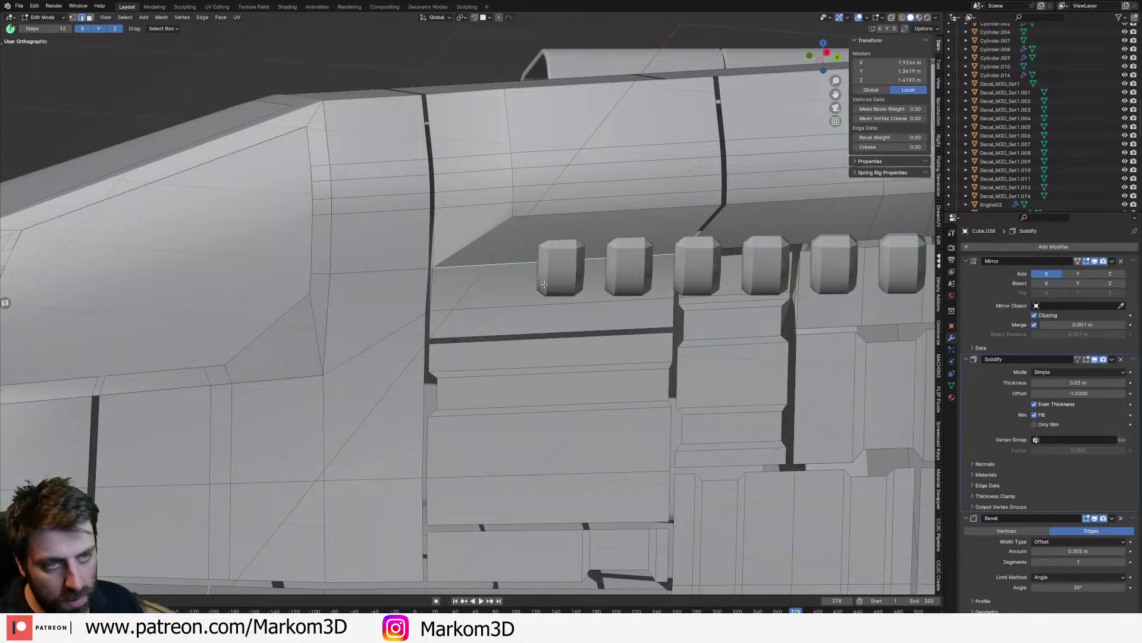
{"action": "key", "text": "ctrl+b"}
{"action": "left_click", "coordinate": [549, 311]}
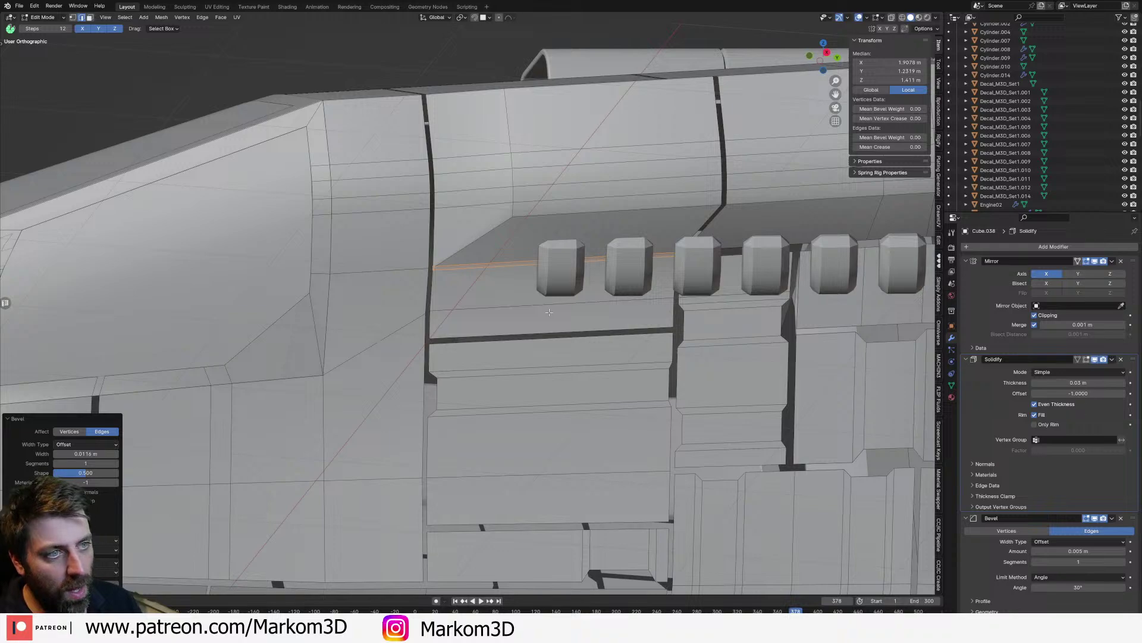
{"action": "key", "text": "x"}
{"action": "left_click", "coordinate": [549, 312]}
Step: Examine the panel gaps along the side and upper surface of the nose hull
{"action": "scroll", "coordinate": [549, 312], "scroll_direction": "down", "scroll_amount": 6}
{"action": "key", "text": "Tab"}
{"action": "middle_click_drag", "start_coordinate": [549, 312], "coordinate": [648, 369]}
{"action": "key", "text": "Tab"}
{"action": "scroll", "coordinate": [655, 351], "scroll_direction": "up", "scroll_amount": 4}
{"action": "middle_click_drag", "start_coordinate": [744, 345], "coordinate": [574, 307]}
{"action": "left_click", "coordinate": [540, 281], "text": "alt"}
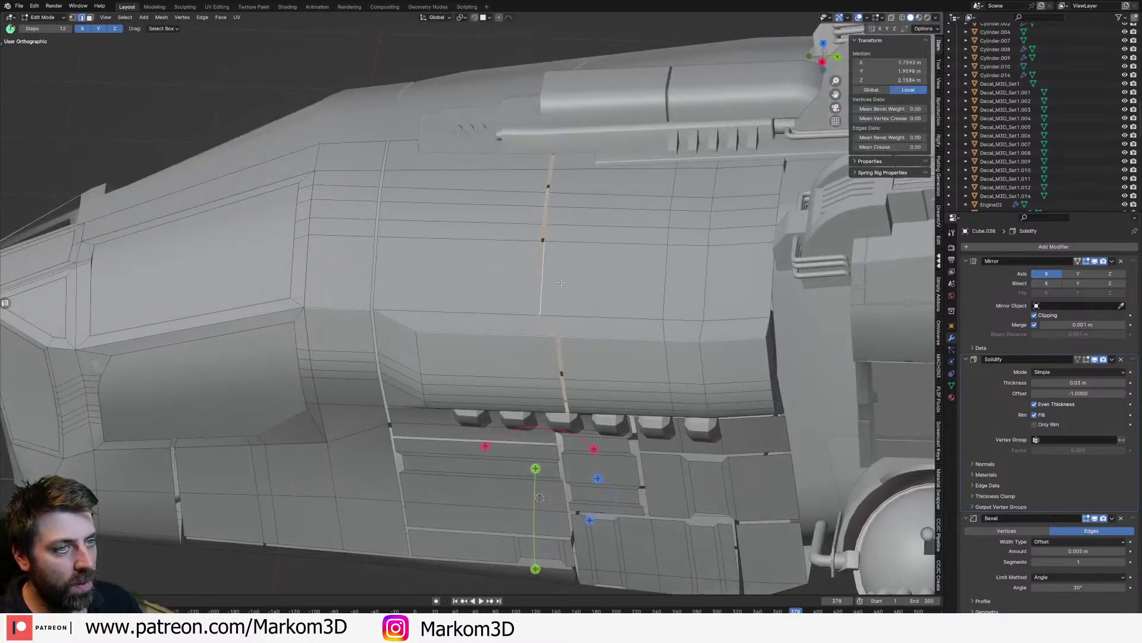
{"action": "scroll", "coordinate": [586, 327], "scroll_direction": "down", "scroll_amount": 2}
{"action": "middle_click_drag", "start_coordinate": [632, 328], "coordinate": [665, 316]}
{"action": "key", "text": "Tab"}
{"action": "key", "text": "Tab"}
Step: Bevel the edge loop crossing the rear of the upper hull and delete the strip to cut another panel gap
{"action": "left_click", "coordinate": [645, 258], "text": "alt"}
{"action": "scroll", "coordinate": [665, 315], "scroll_direction": "up", "scroll_amount": 1}
{"action": "middle_click_drag", "start_coordinate": [738, 363], "coordinate": [767, 377]}
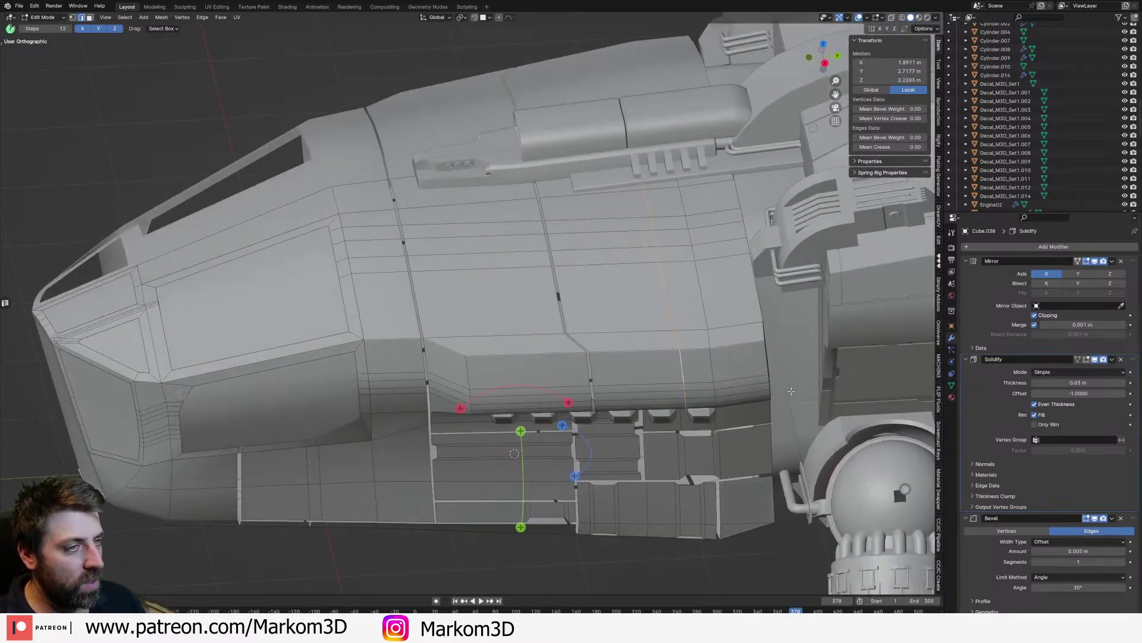
{"action": "key", "text": "ctrl+b"}
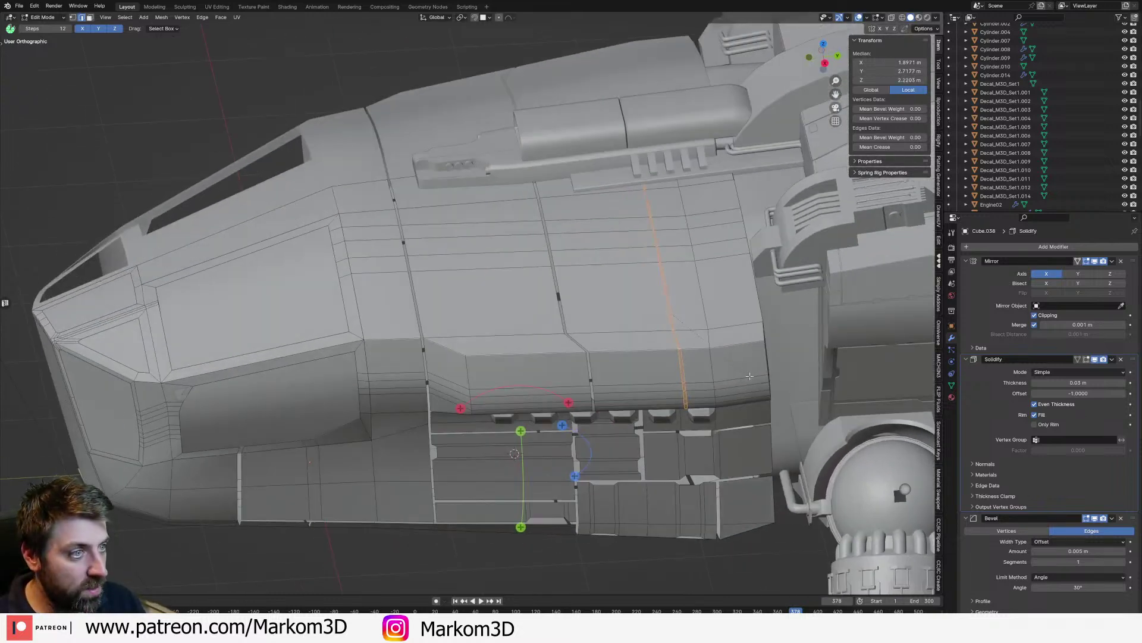
{"action": "left_click", "coordinate": [748, 375]}
{"action": "key", "text": "x"}
{"action": "left_click", "coordinate": [750, 380]}
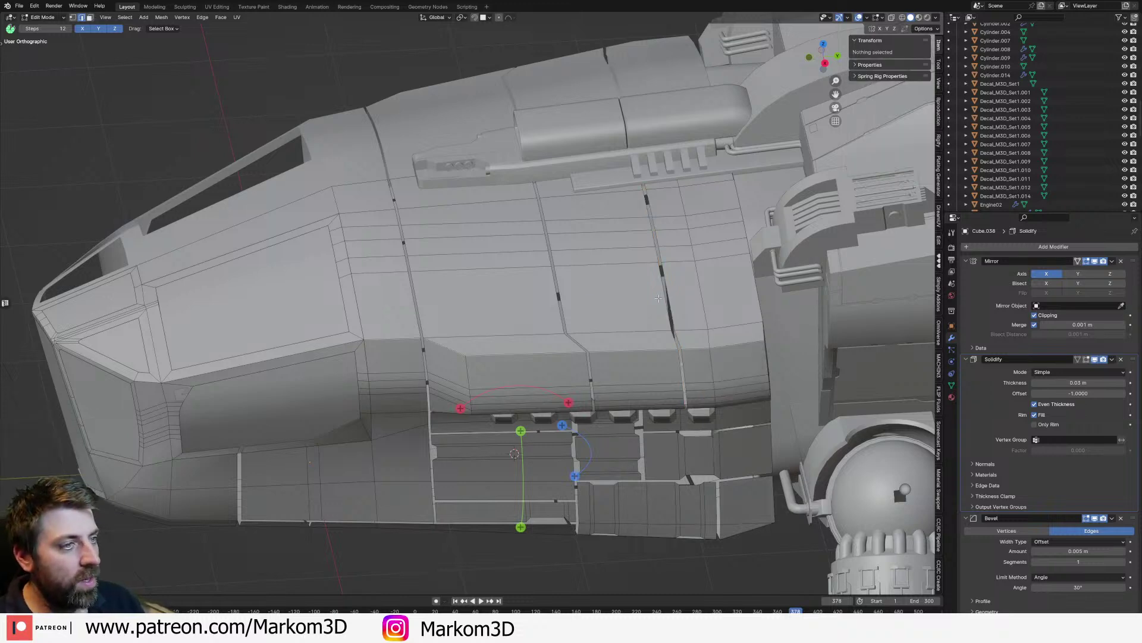
Step: Add a lengthwise edge across the upper hull strip between the two rear crosswise gaps, bevel it and delete the faces as a gap
{"action": "key", "text": "ctrl+r"}
{"action": "left_click", "coordinate": [659, 306]}
{"action": "right_click", "coordinate": [659, 306]}
{"action": "key", "text": "ctrl+b"}
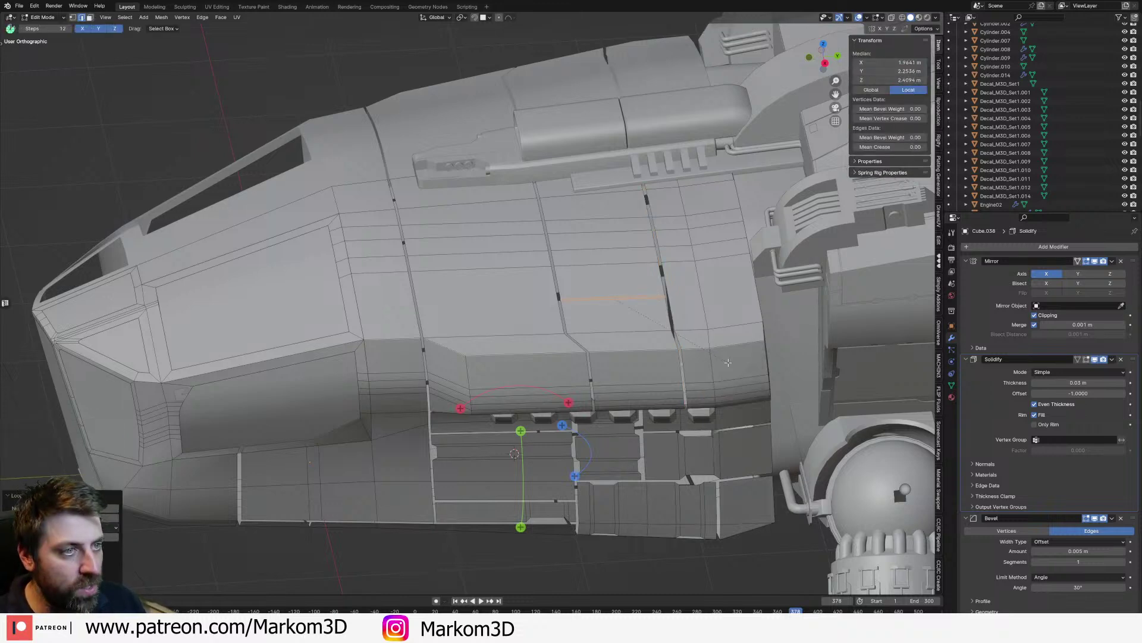
{"action": "left_click", "coordinate": [727, 362]}
{"action": "key", "text": "x"}
{"action": "left_click", "coordinate": [728, 364]}
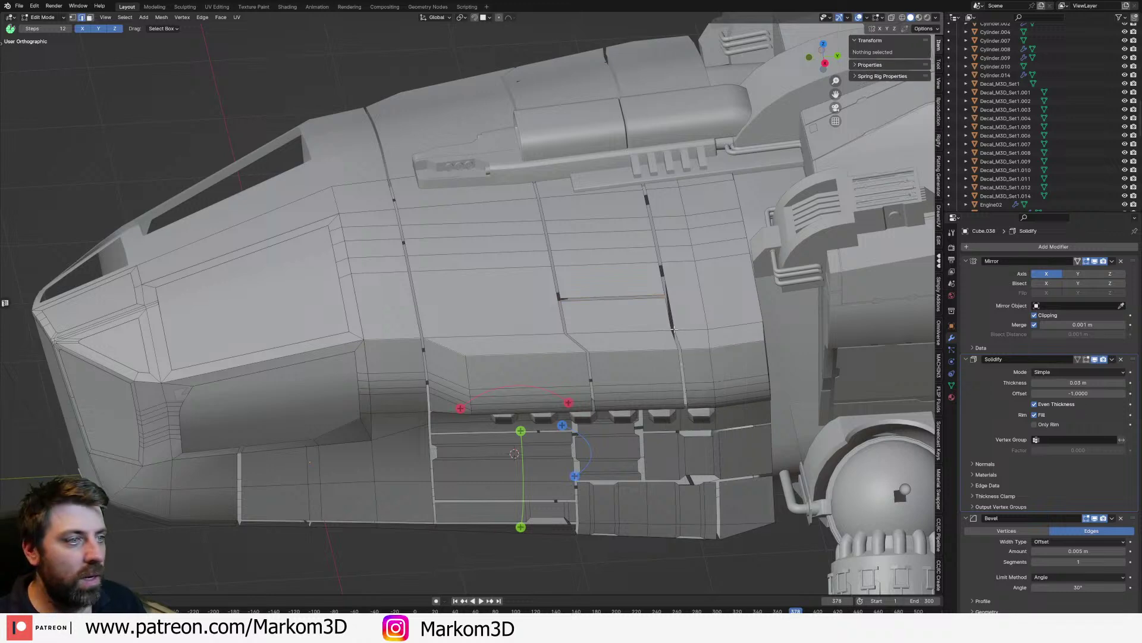
Step: Bevel the higher lengthwise edge on the same hull strip about 0.0174 m wide and delete the faces to cut a second gap
{"action": "scroll", "coordinate": [684, 289], "scroll_direction": "up", "scroll_amount": 3}
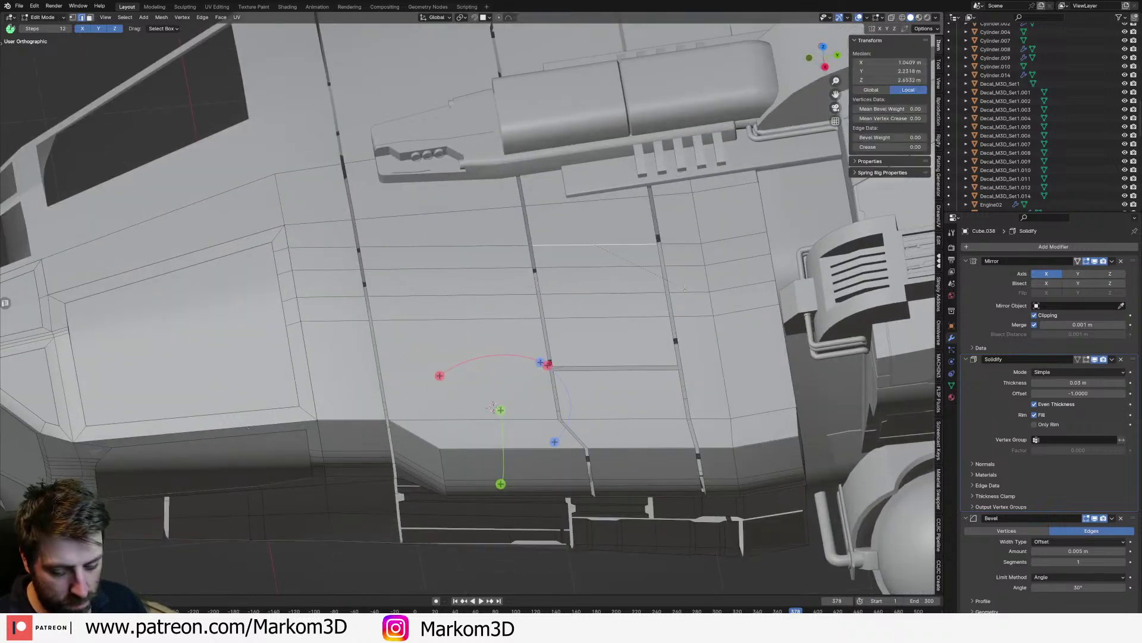
{"action": "left_click", "coordinate": [702, 313]}
{"action": "key", "text": "x"}
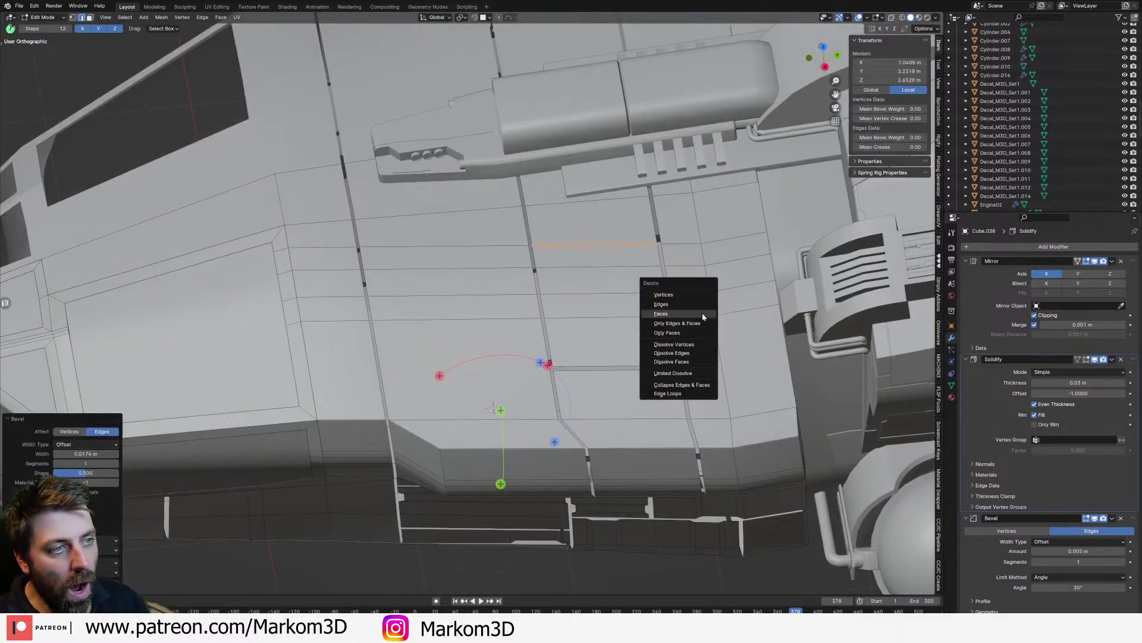
{"action": "left_click", "coordinate": [704, 315]}
Step: Bevel the two lengthwise edges on the panel between the new gaps into wide bands and bevel their borders for notches
{"action": "scroll", "coordinate": [703, 315], "scroll_direction": "down", "scroll_amount": 3}
{"action": "middle_click_drag", "start_coordinate": [608, 289], "coordinate": [567, 288]}
{"action": "scroll", "coordinate": [626, 298], "scroll_direction": "up", "scroll_amount": 1}
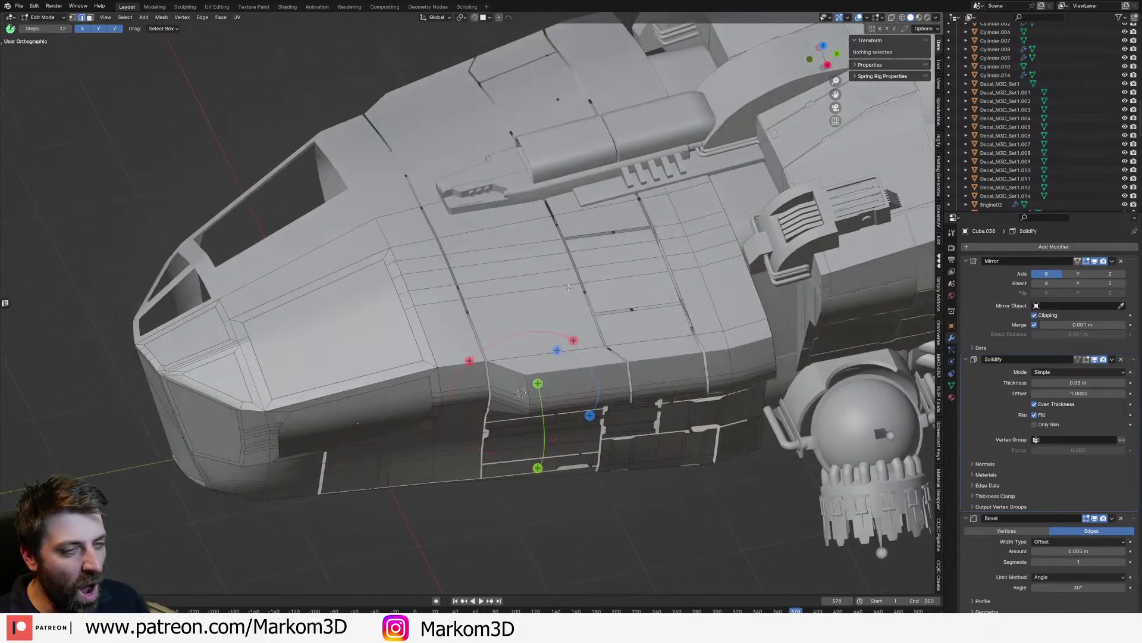
{"action": "scroll", "coordinate": [602, 252], "scroll_direction": "up", "scroll_amount": 2}
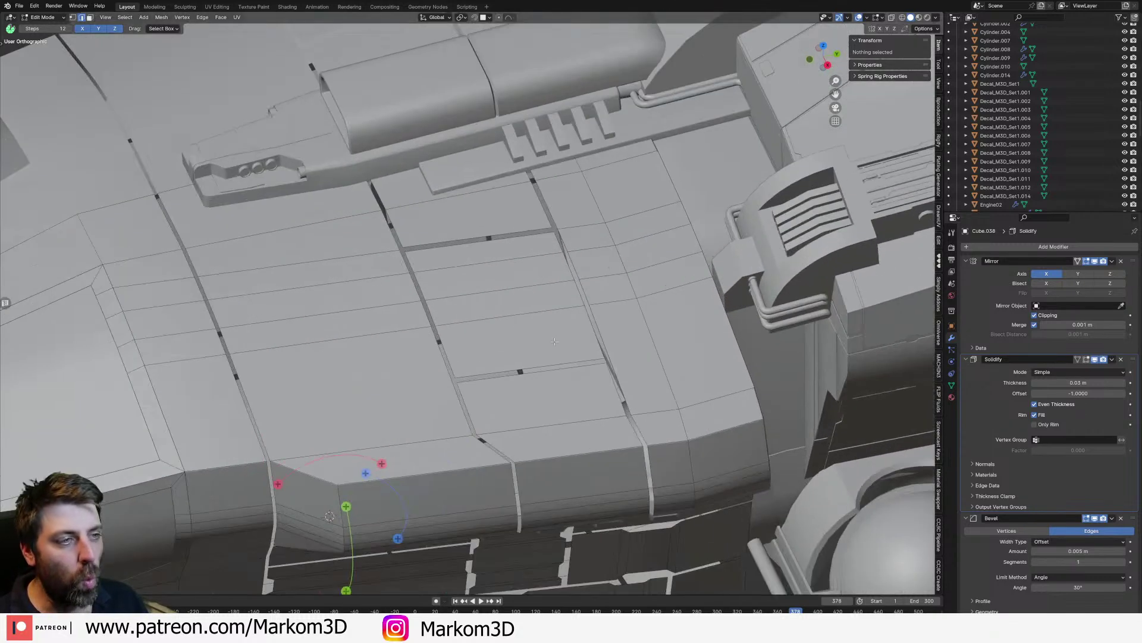
{"action": "left_click", "coordinate": [523, 315]}
{"action": "left_click", "coordinate": [488, 269]}
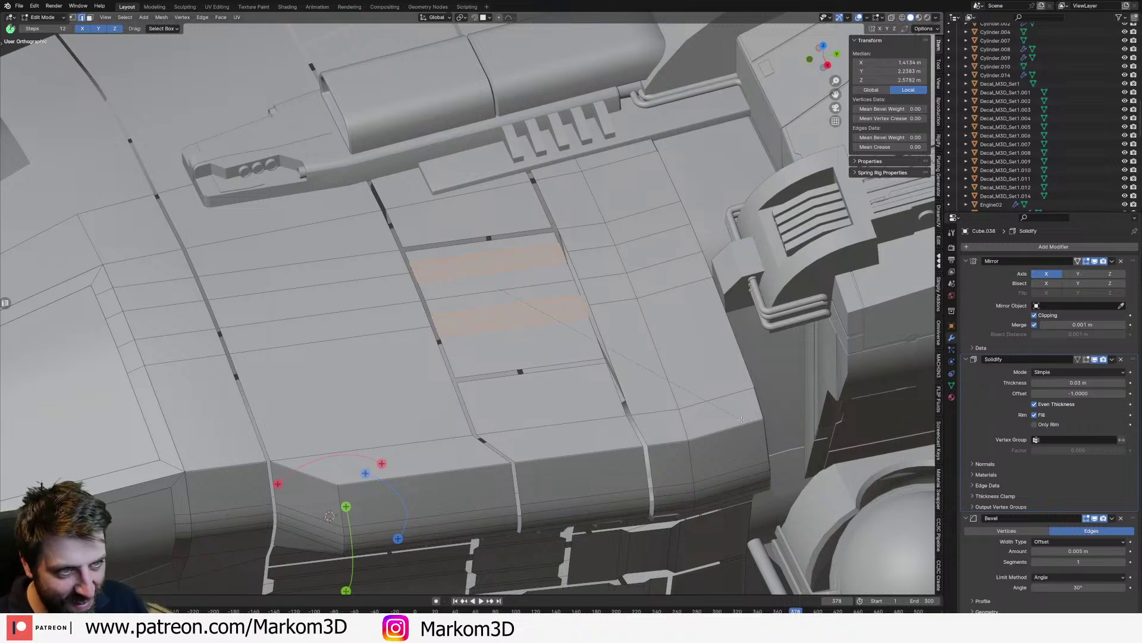
{"action": "left_click", "coordinate": [771, 429]}
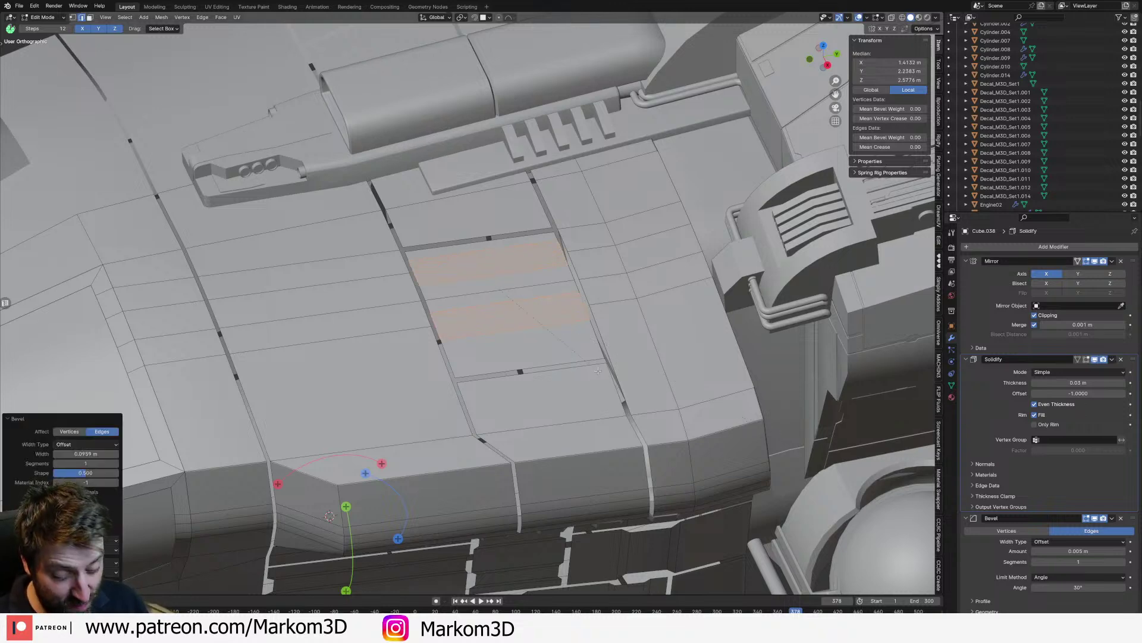
Step: Slide the two short front edges of the bands inward to notch the panel's front side
{"action": "left_click", "coordinate": [436, 321]}
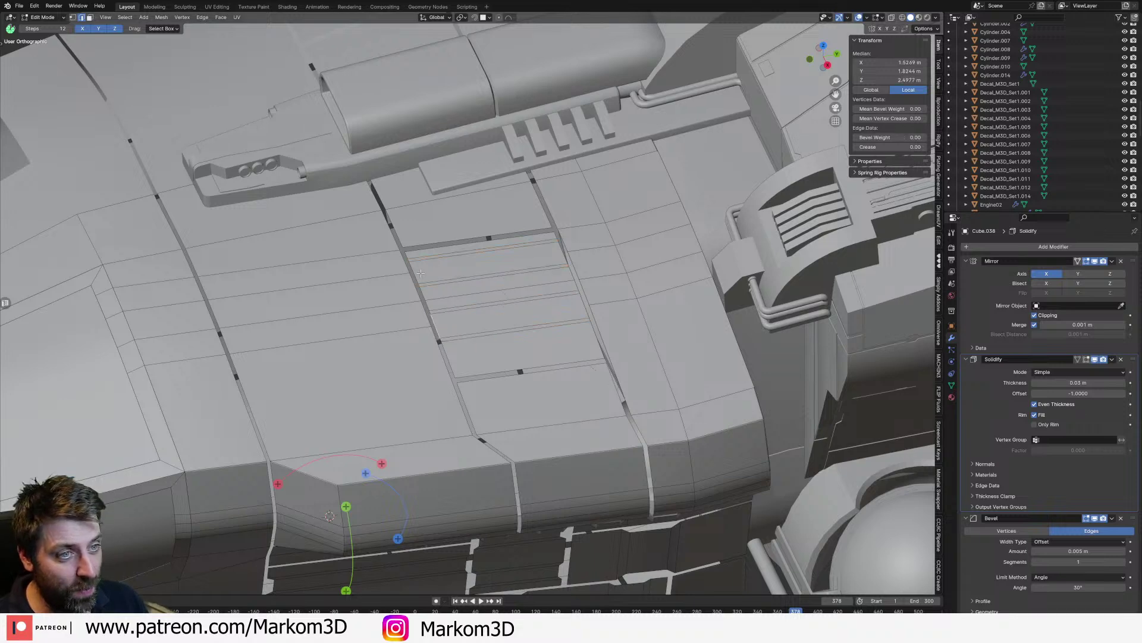
{"action": "left_click", "coordinate": [420, 273], "text": "shift"}
{"action": "key", "text": "g"}
{"action": "key", "text": "g"}
{"action": "left_click", "coordinate": [518, 272]}
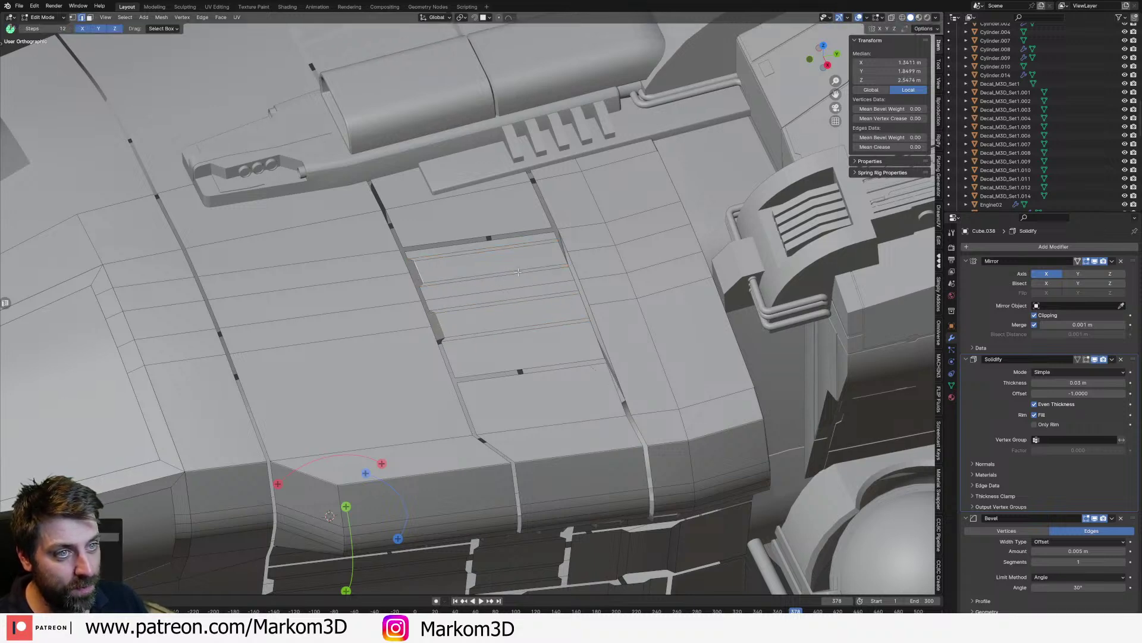
Step: Slide the two short rear edges of the bands inward to notch the panel's rear side
{"action": "left_click", "coordinate": [560, 252]}
{"action": "left_click", "coordinate": [585, 306], "text": "shift"}
{"action": "key", "text": "g"}
{"action": "key", "text": "g"}
{"action": "left_click", "coordinate": [648, 320]}
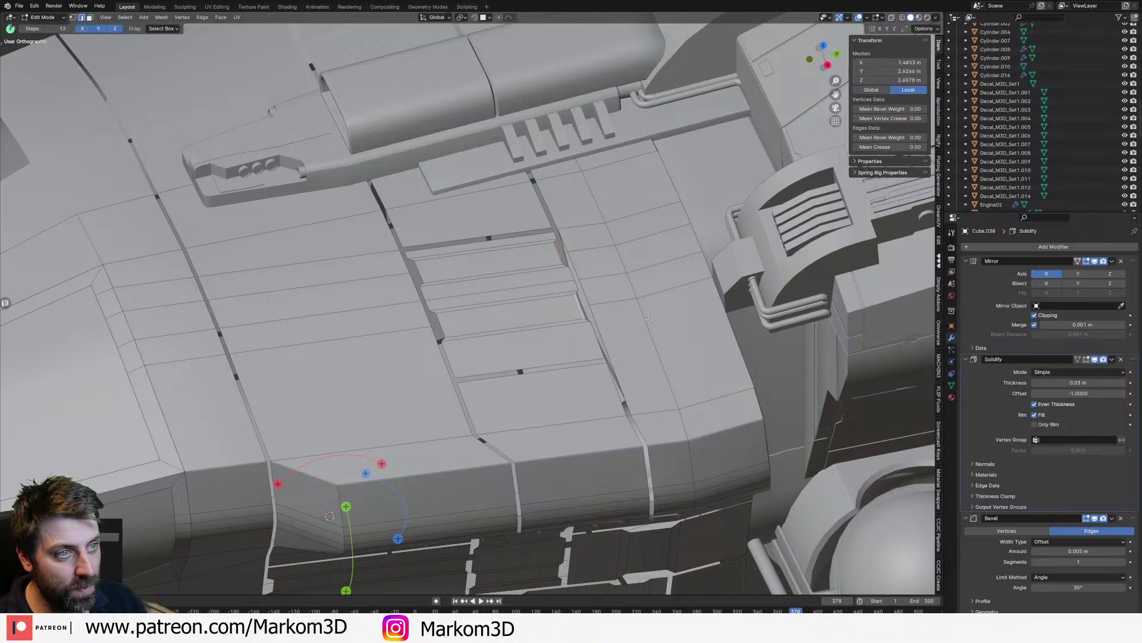
Step: Bevel the lengthwise edge below the notched panel 0.0183 m wide and delete the narrow faces as another gap
{"action": "key", "text": "Tab"}
{"action": "scroll", "coordinate": [648, 319], "scroll_direction": "down", "scroll_amount": 7}
{"action": "middle_click_drag", "start_coordinate": [622, 344], "coordinate": [559, 355]}
{"action": "key", "text": "Tab"}
{"action": "key", "text": "Tab"}
{"action": "scroll", "coordinate": [560, 331], "scroll_direction": "up", "scroll_amount": 2}
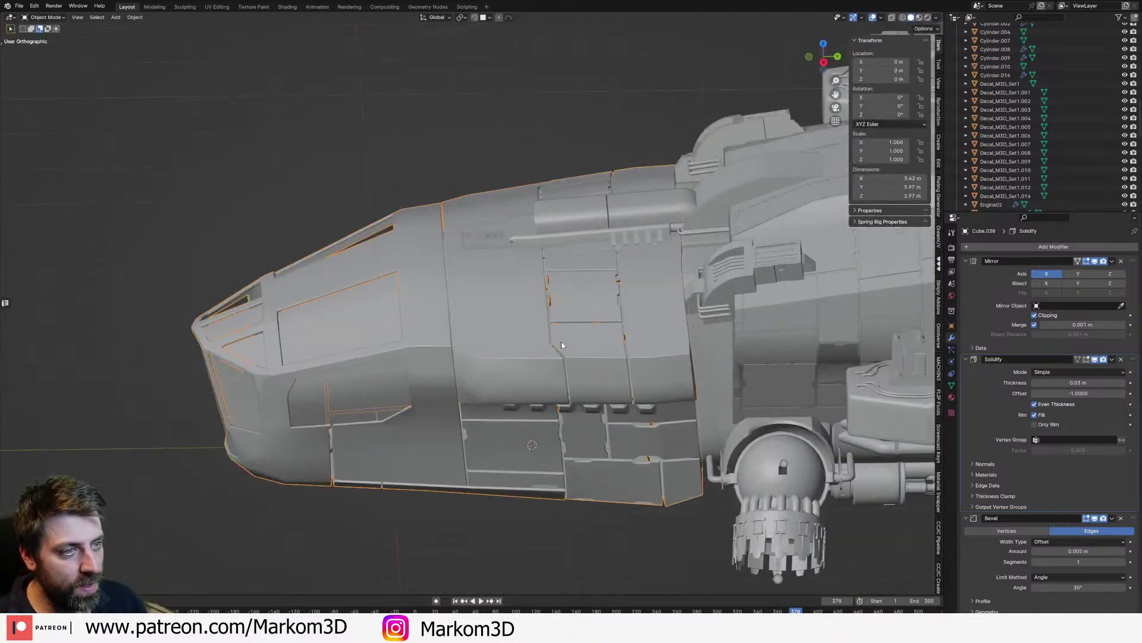
{"action": "key", "text": "Tab"}
{"action": "scroll", "coordinate": [561, 343], "scroll_direction": "up", "scroll_amount": 4}
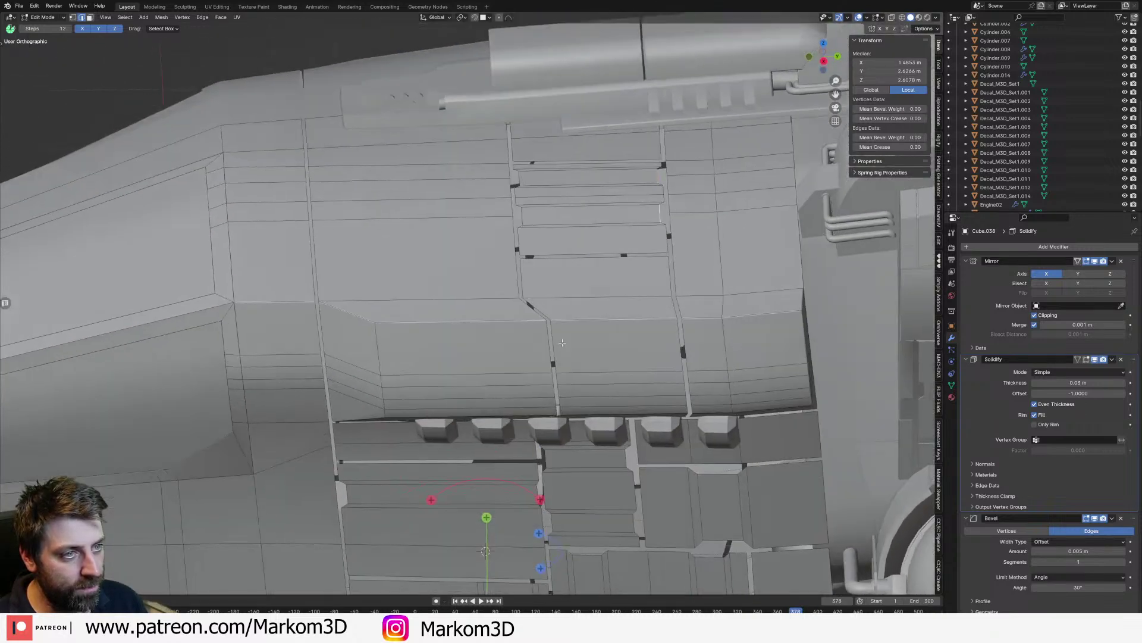
{"action": "left_click", "coordinate": [600, 298]}
{"action": "left_click", "coordinate": [664, 363], "text": "shift"}
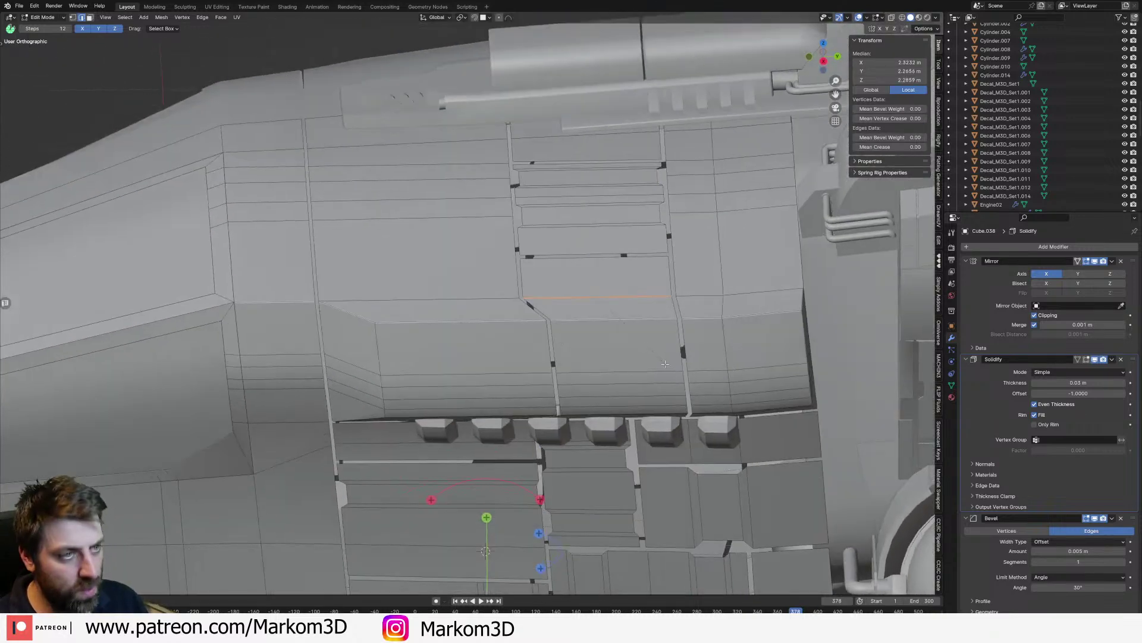
{"action": "key", "text": "x"}
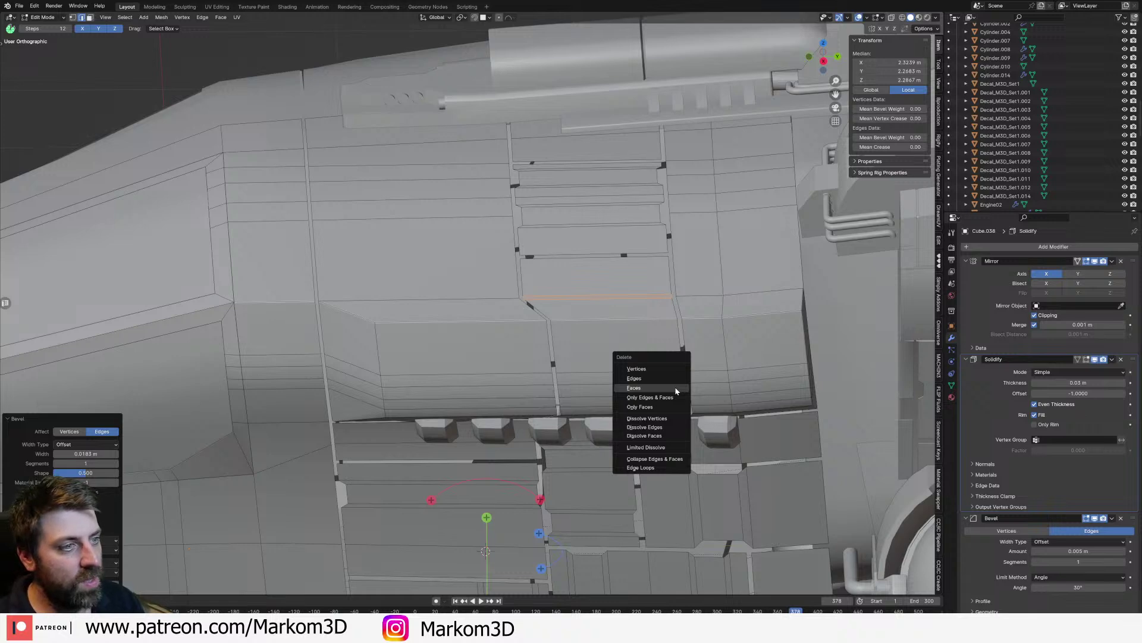
{"action": "left_click", "coordinate": [675, 389]}
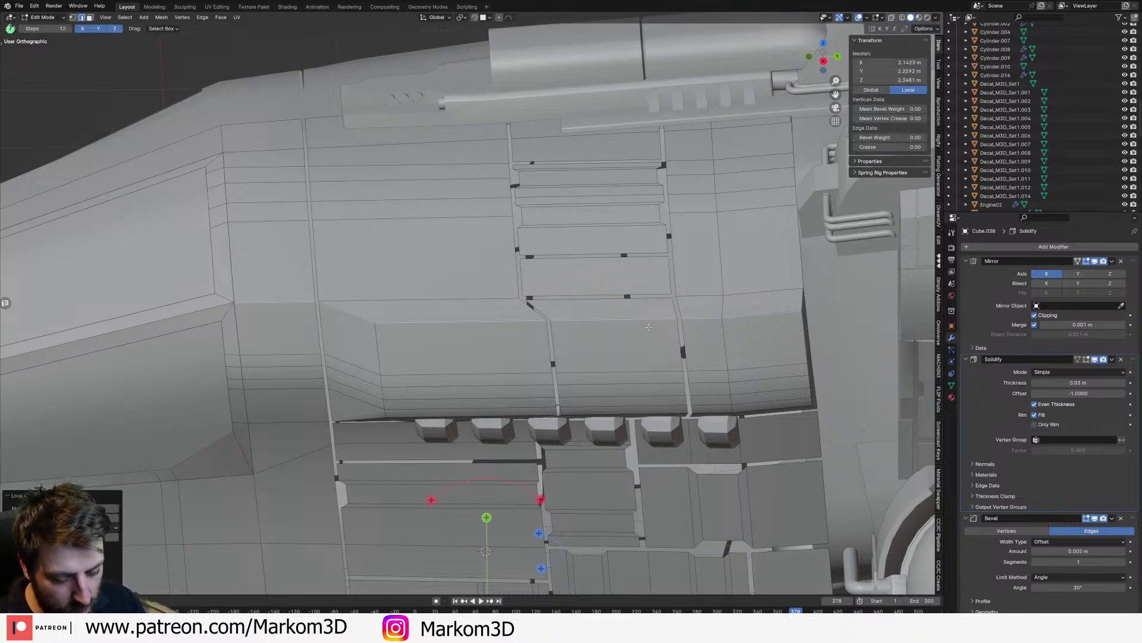
Step: Bevel the crosswise middle edge of the small lower panel twice and slide the lower central edge inward as a notch
{"action": "key", "text": "ctrl+b"}
{"action": "left_click", "coordinate": [669, 337]}
{"action": "key", "text": "ctrl+b"}
{"action": "left_click", "coordinate": [686, 345]}
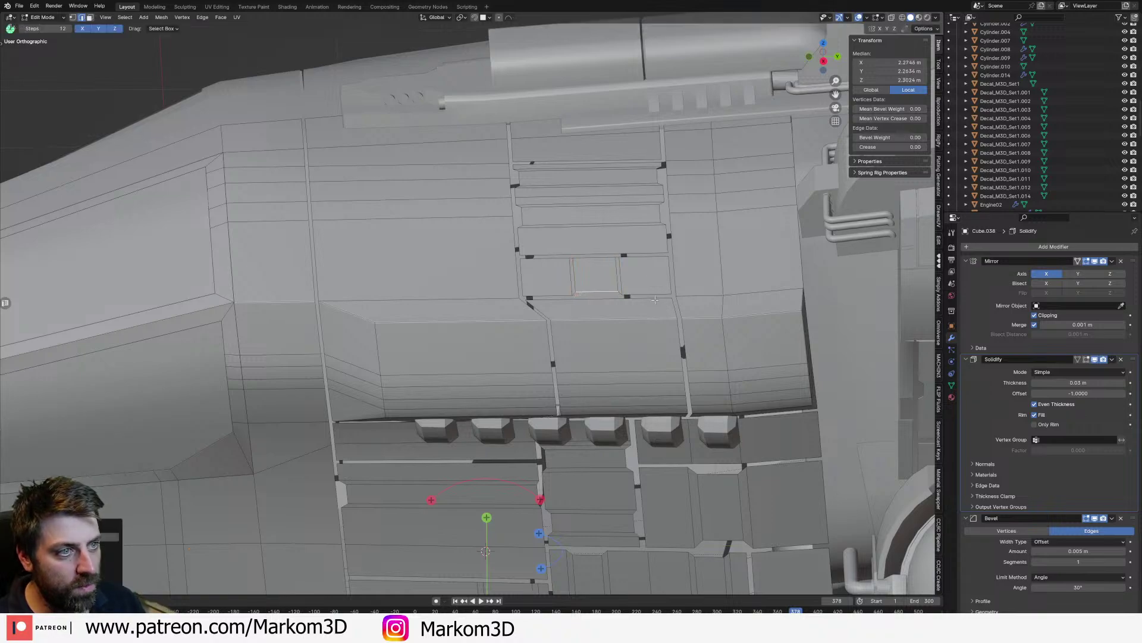
Step: Select the rear border edges of the rearmost underside gap and scale them along global Y to straighten them
{"action": "key", "text": "Tab"}
{"action": "key", "text": "KP_Decimal"}
{"action": "mouse_move", "coordinate": [627, 344]}
{"action": "middle_mouse_down"}
{"action": "mouse_move", "coordinate": [755, 355]}
{"action": "mouse_move", "coordinate": [674, 352]}
{"action": "mouse_move", "coordinate": [652, 288]}
{"action": "mouse_move", "coordinate": [606, 253]}
{"action": "mouse_move", "coordinate": [719, 290]}
{"action": "mouse_move", "coordinate": [614, 407]}
{"action": "mouse_move", "coordinate": [621, 352]}
{"action": "middle_mouse_up"}
{"action": "key", "text": "Tab"}
{"action": "middle_click_drag", "start_coordinate": [557, 395], "coordinate": [542, 375]}
{"action": "scroll", "coordinate": [542, 376], "scroll_direction": "up", "scroll_amount": 3}
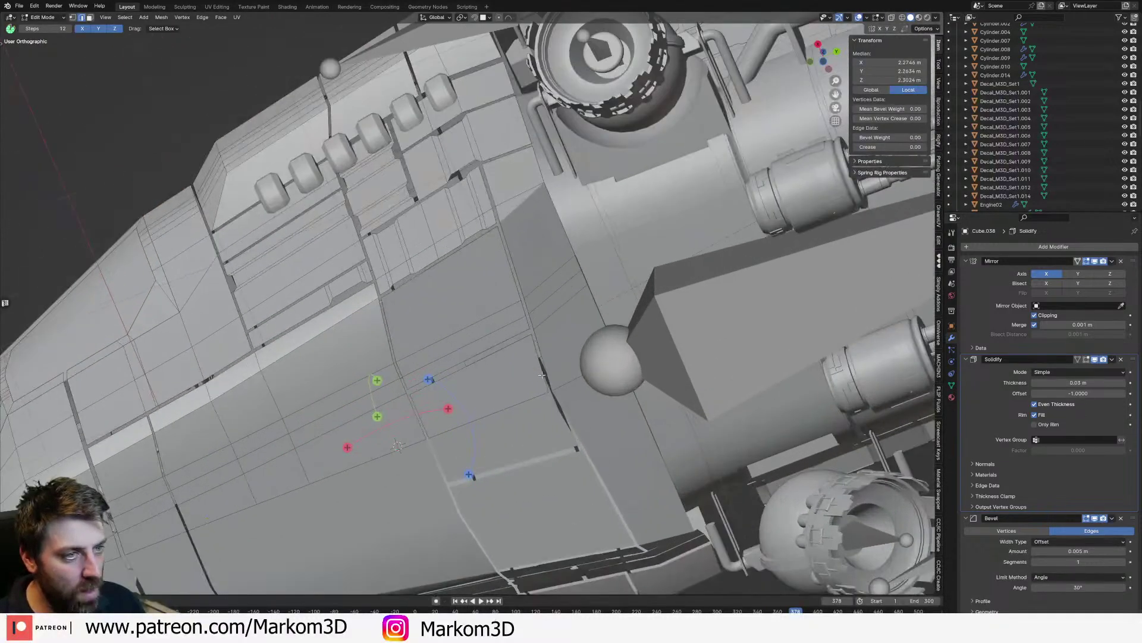
{"action": "left_click", "coordinate": [531, 307]}
{"action": "left_click", "coordinate": [533, 322], "text": "shift"}
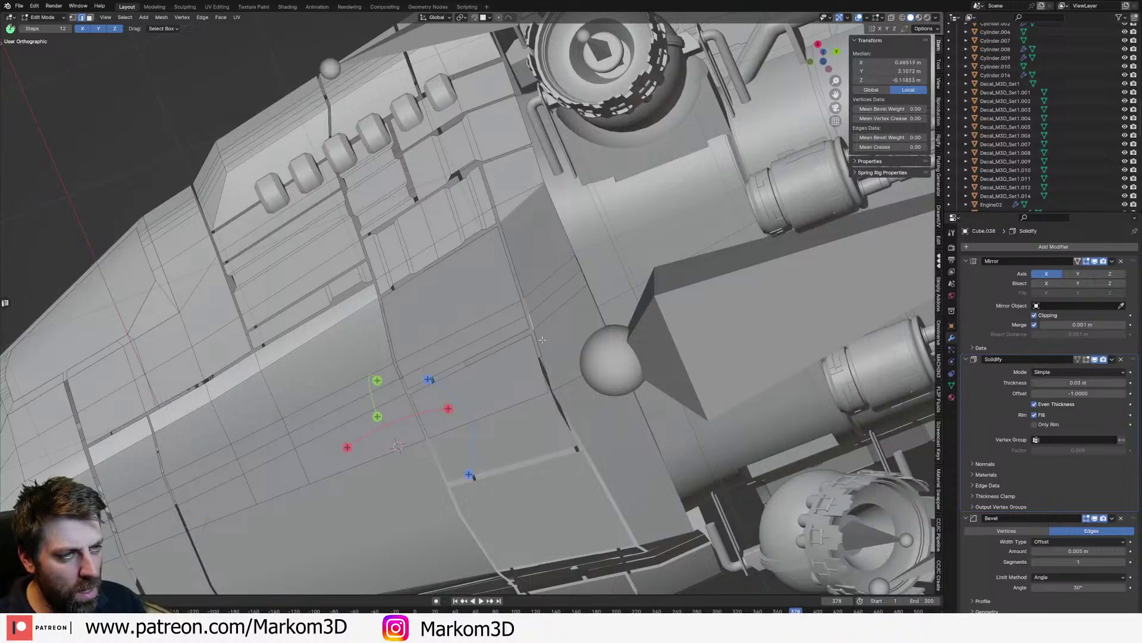
{"action": "left_click", "coordinate": [542, 355], "text": "shift"}
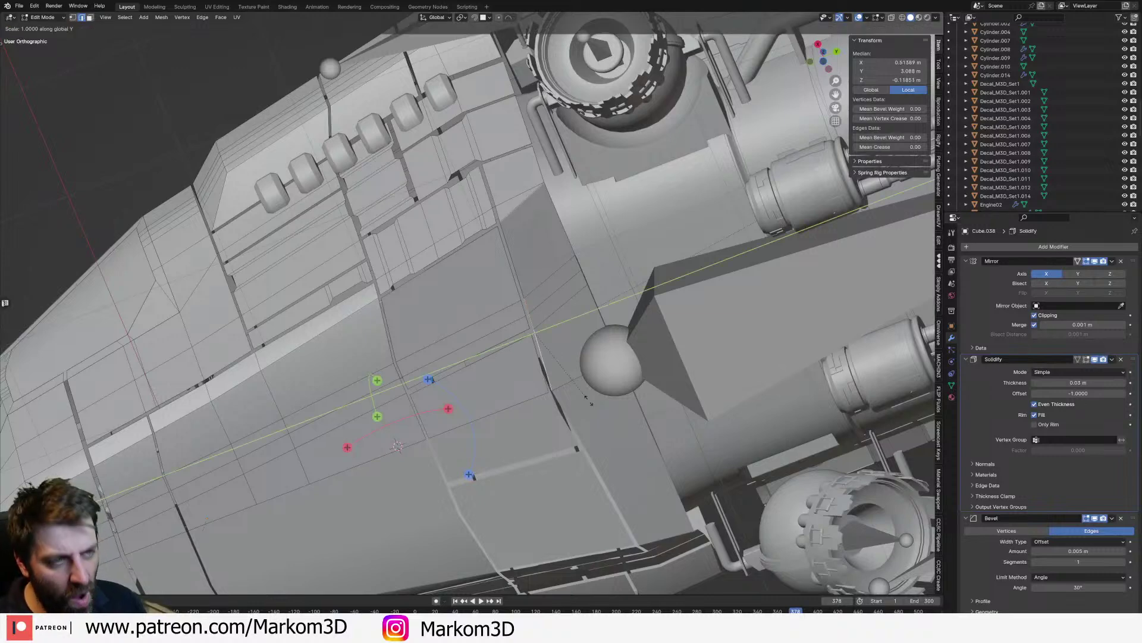
Step: Select the front border edges of the rearmost underside gap and straighten them by scaling along Y
{"action": "left_click", "coordinate": [523, 316]}
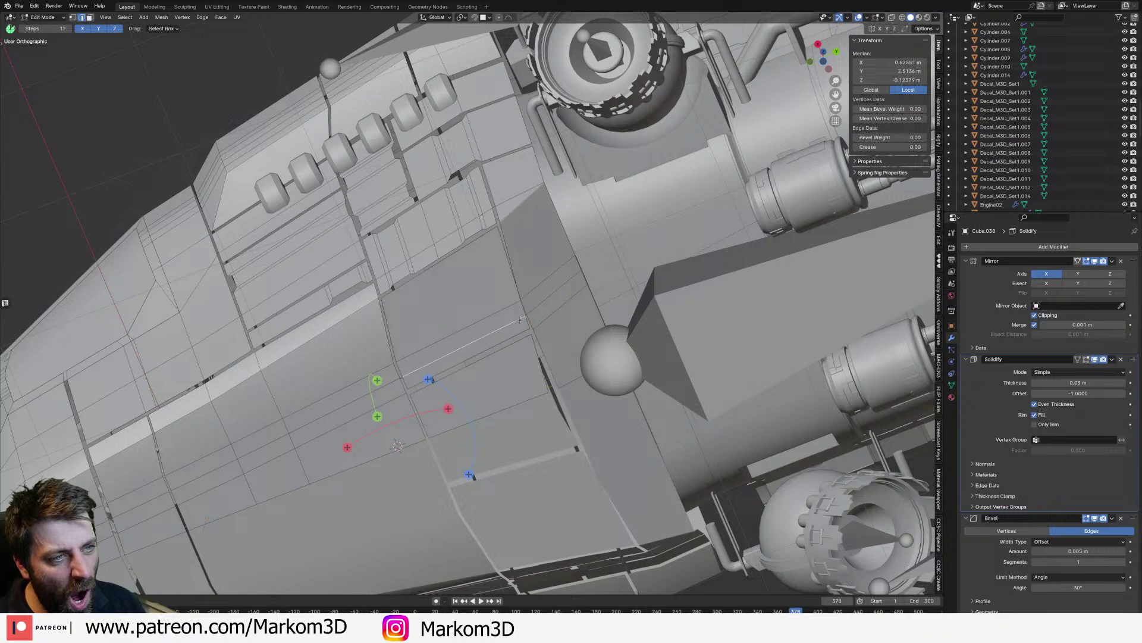
{"action": "left_click", "coordinate": [523, 310]}
{"action": "left_click", "coordinate": [529, 327], "text": "shift"}
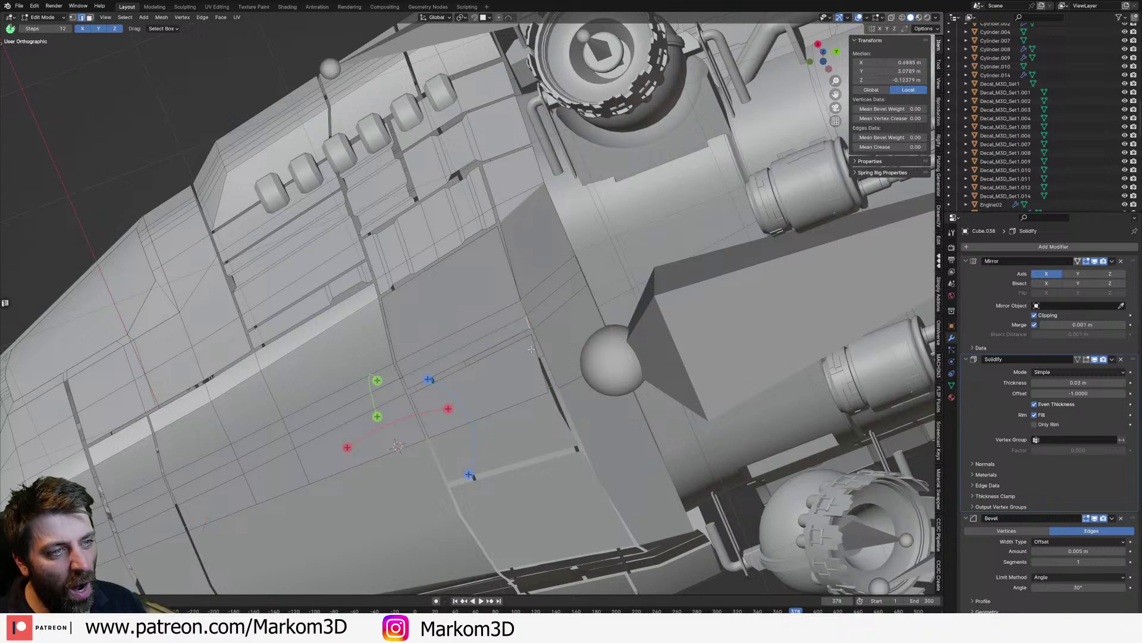
{"action": "left_click", "coordinate": [540, 359], "text": "shift"}
{"action": "key", "text": "s"}
{"action": "key", "text": "Escape"}
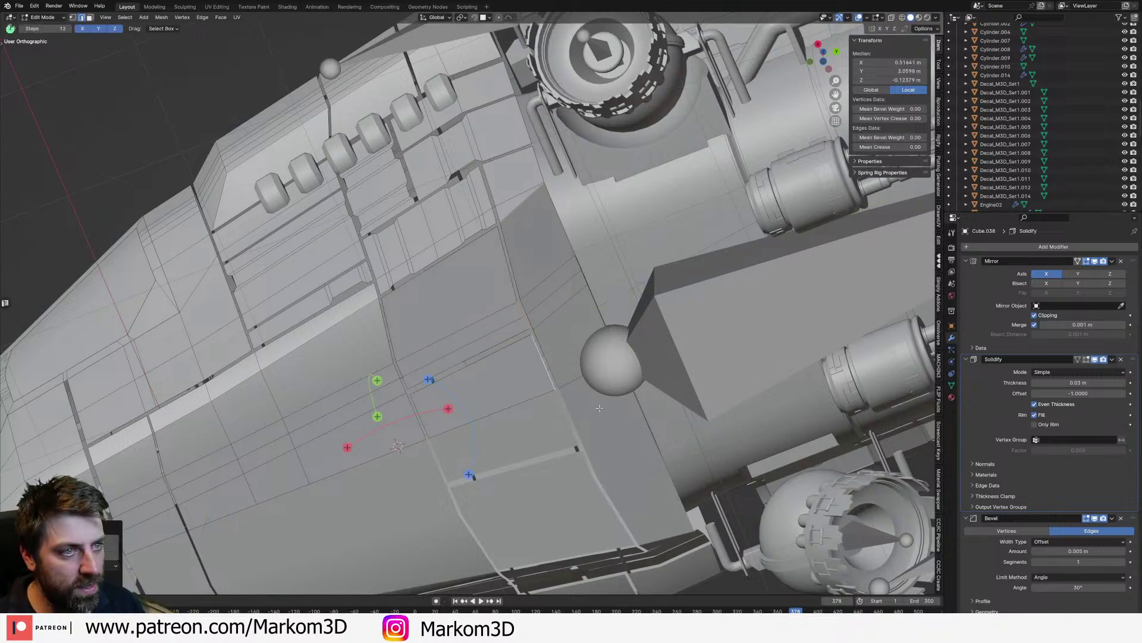
Step: Add two lengthwise edges to the rear underside panel below the notched side panel, widen them into bands and bevel the band borders
{"action": "key", "text": "Tab"}
{"action": "middle_click_drag", "start_coordinate": [491, 366], "coordinate": [562, 377]}
{"action": "scroll", "coordinate": [561, 377], "scroll_direction": "down", "scroll_amount": 3}
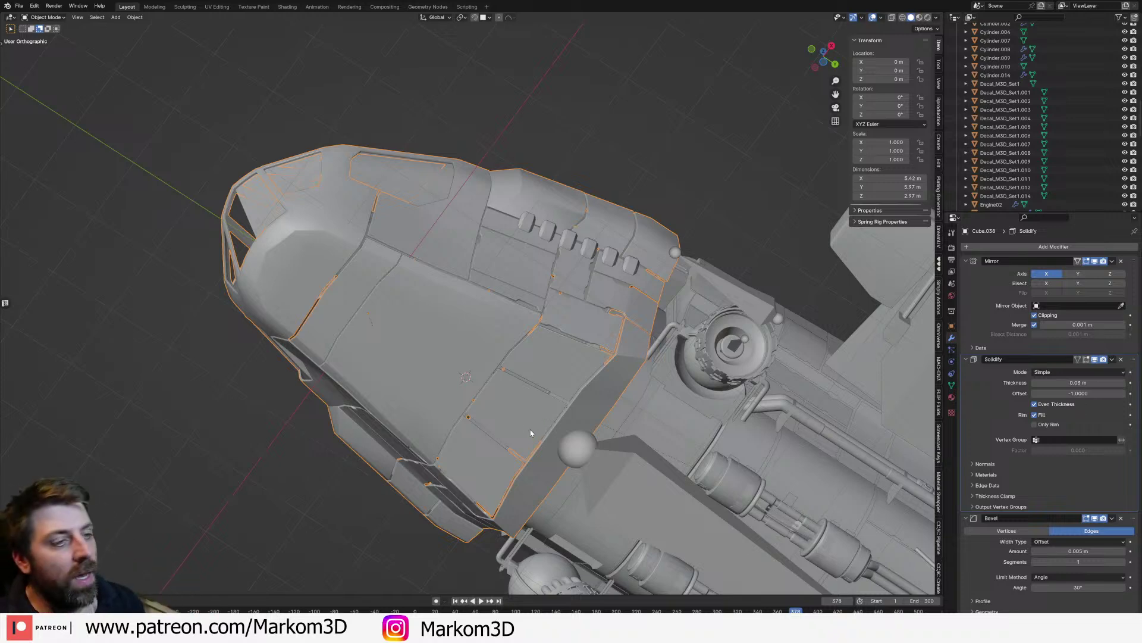
{"action": "middle_click_drag", "start_coordinate": [534, 435], "coordinate": [545, 346]}
{"action": "scroll", "coordinate": [545, 419], "scroll_direction": "up", "scroll_amount": 3}
{"action": "key", "text": "Tab"}
{"action": "scroll", "coordinate": [561, 316], "scroll_direction": "up", "scroll_amount": 3}
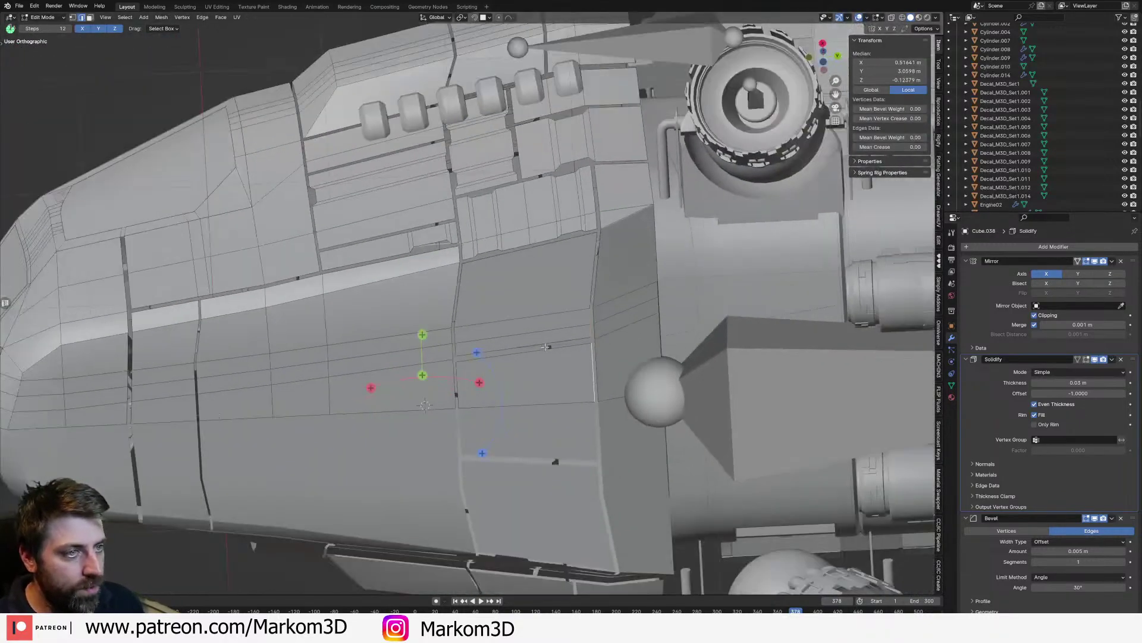
{"action": "key", "text": "ctrl+r"}
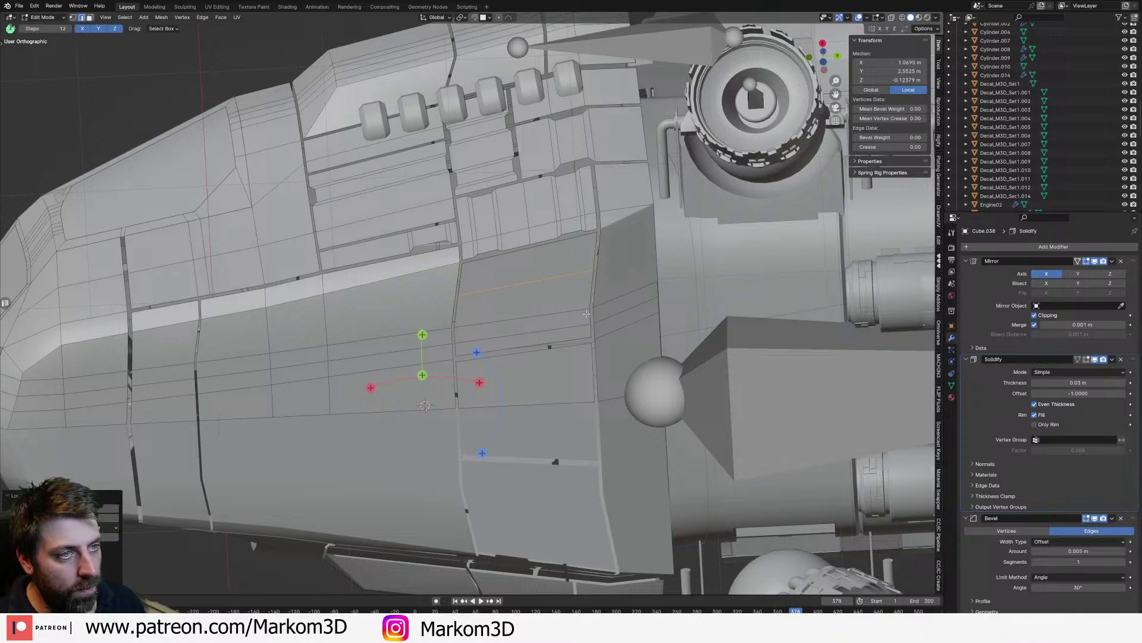
{"action": "left_click", "coordinate": [589, 281]}
{"action": "key", "text": "ctrl+b"}
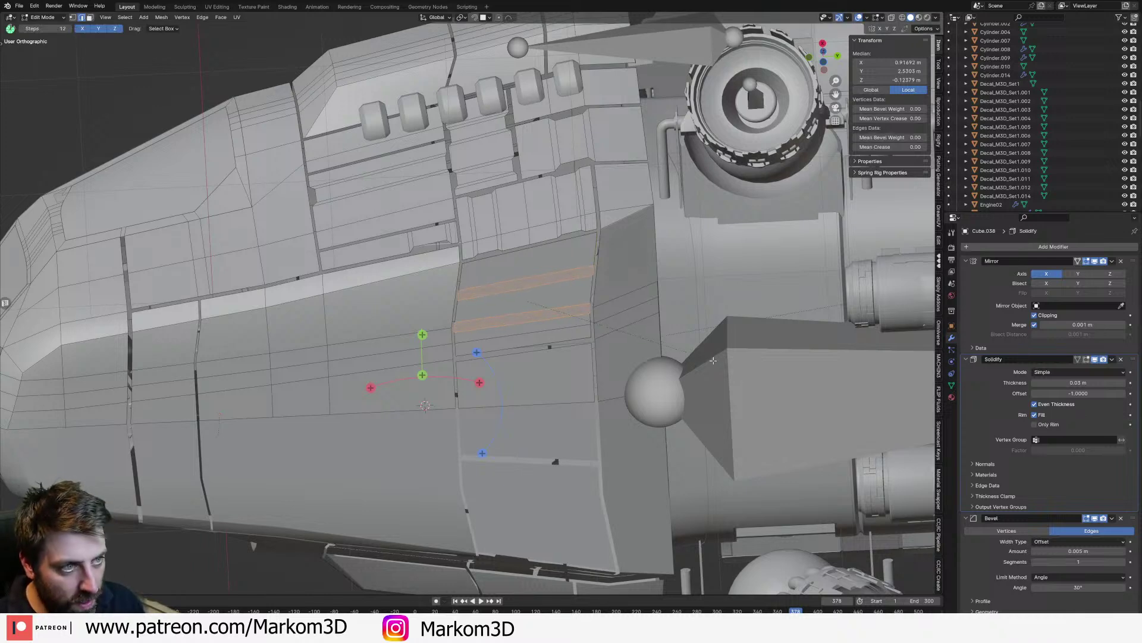
{"action": "left_click", "coordinate": [732, 370]}
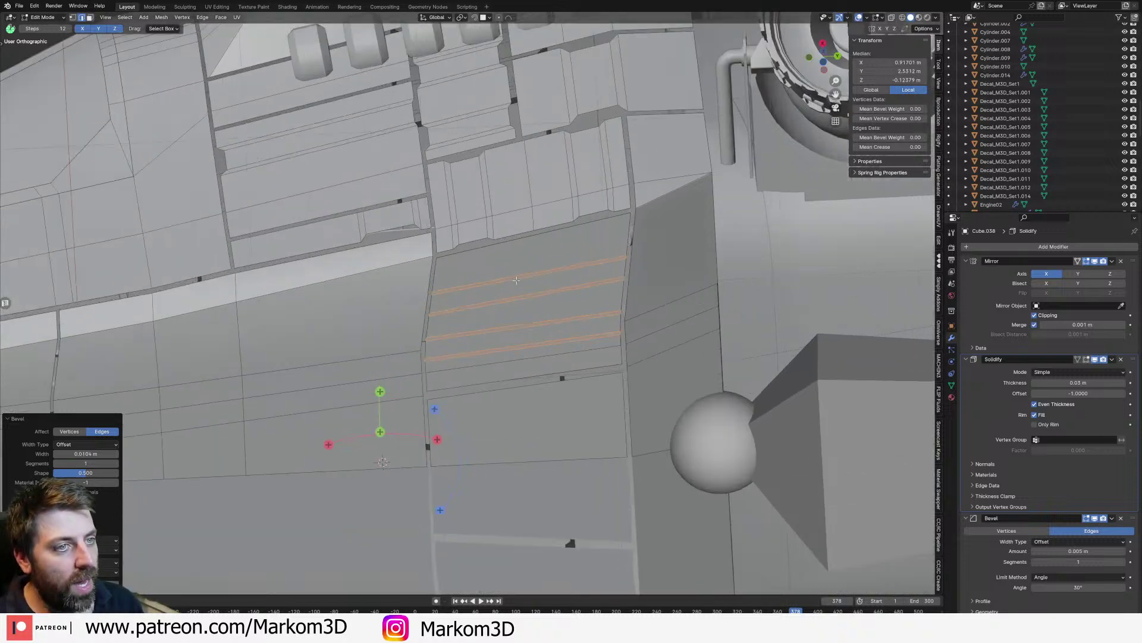
Step: Slide the two short front edges of the underside panel's bands inward to form notches
{"action": "left_click", "coordinate": [435, 304]}
{"action": "left_click", "coordinate": [430, 349], "text": "shift"}
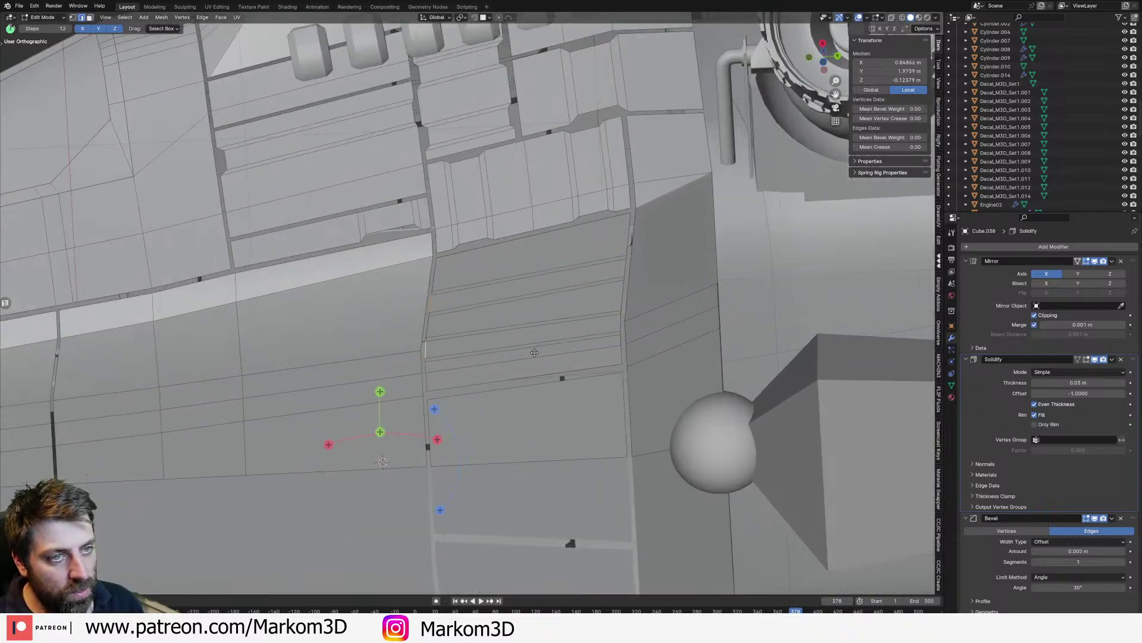
{"action": "key", "text": "g"}
{"action": "key", "text": "g"}
{"action": "left_click", "coordinate": [576, 340]}
Step: Slide the two short rear edges of the underside panel's bands inward to form matching notches
{"action": "left_click", "coordinate": [629, 265]}
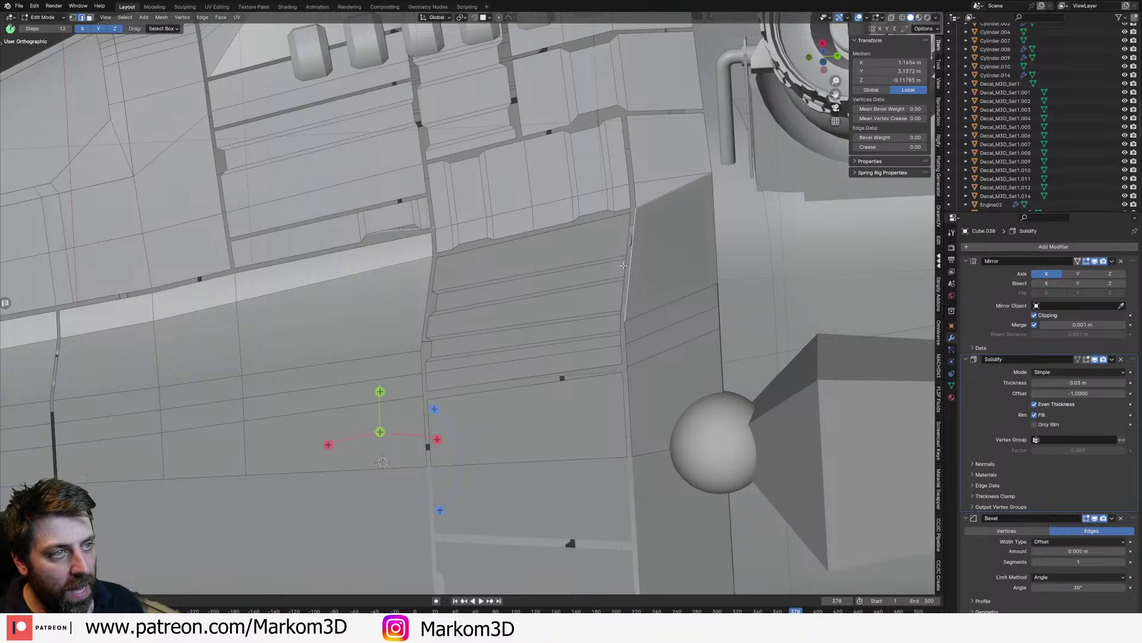
{"action": "left_click", "coordinate": [626, 267]}
{"action": "left_click", "coordinate": [622, 325], "text": "shift"}
{"action": "key", "text": "g"}
{"action": "key", "text": "g"}
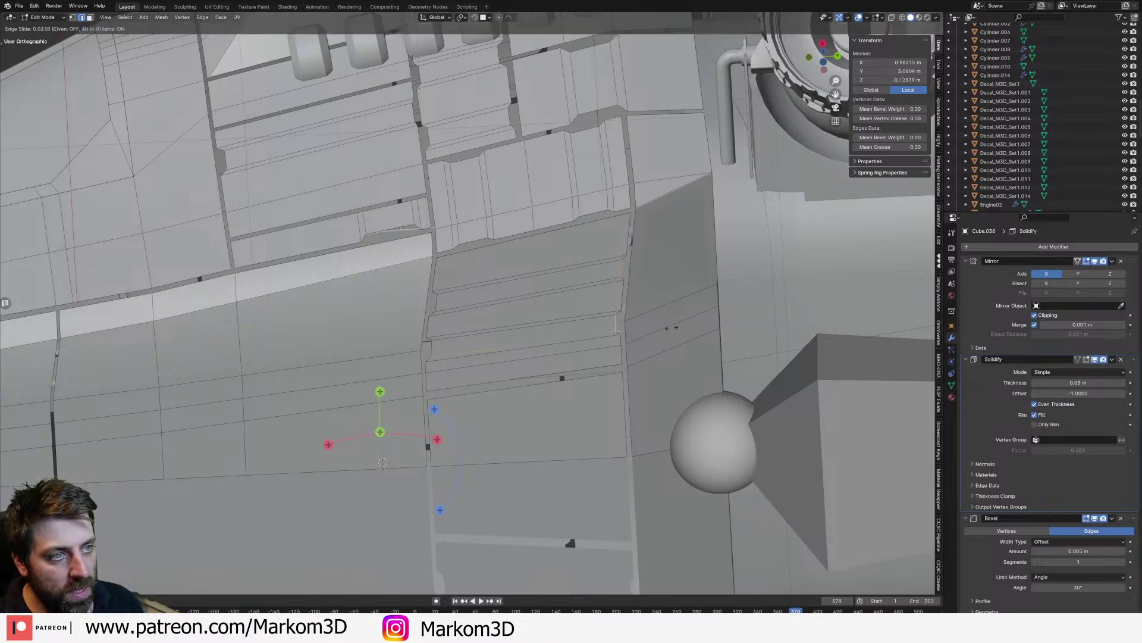
{"action": "left_click", "coordinate": [676, 328]}
Step: Scale the crosswise edge loop in the middle of the underside hull along X and bevel it into a wide band
{"action": "key", "text": "Tab"}
{"action": "middle_click_drag", "start_coordinate": [671, 327], "coordinate": [584, 327]}
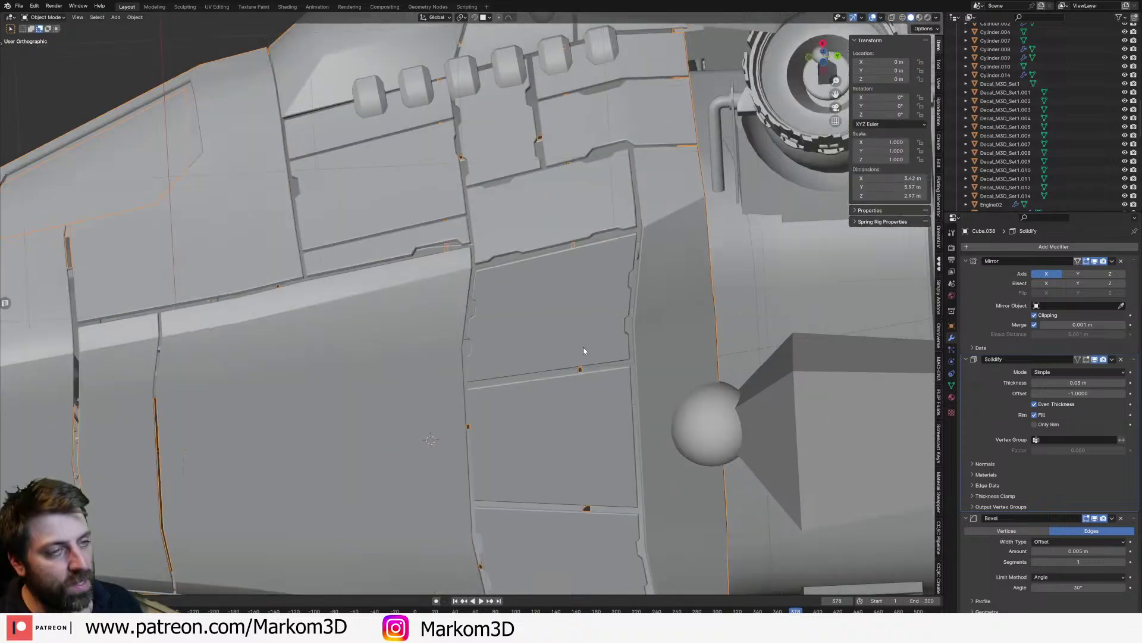
{"action": "scroll", "coordinate": [583, 351], "scroll_direction": "down", "scroll_amount": 5}
{"action": "key", "text": "Tab"}
{"action": "scroll", "coordinate": [629, 393], "scroll_direction": "up", "scroll_amount": 6}
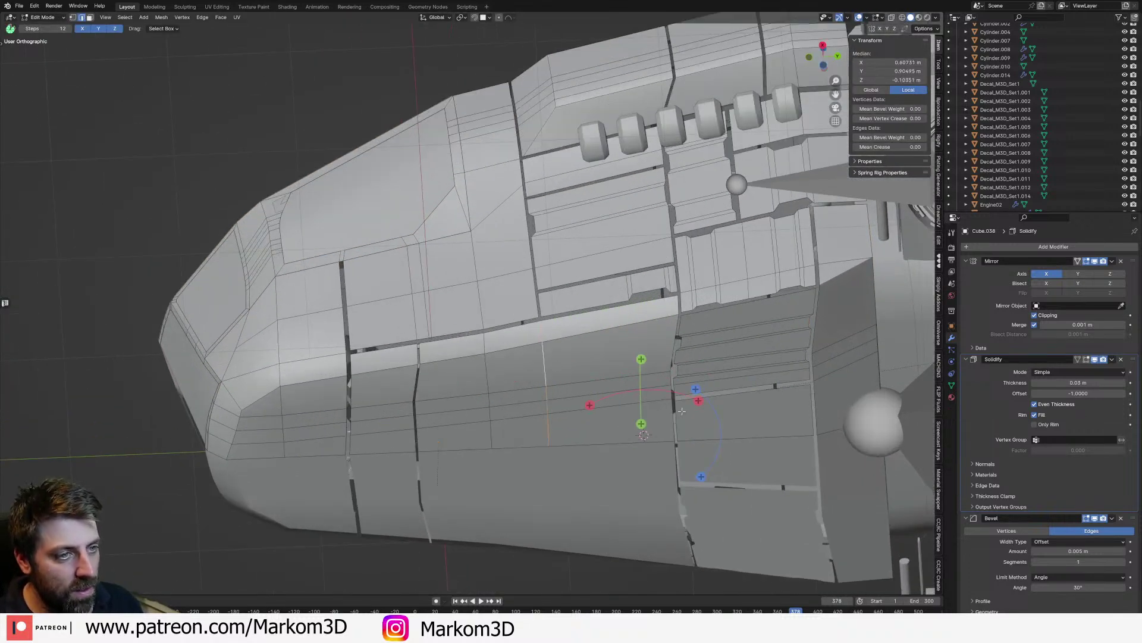
{"action": "key", "text": "s"}
{"action": "key", "text": "x"}
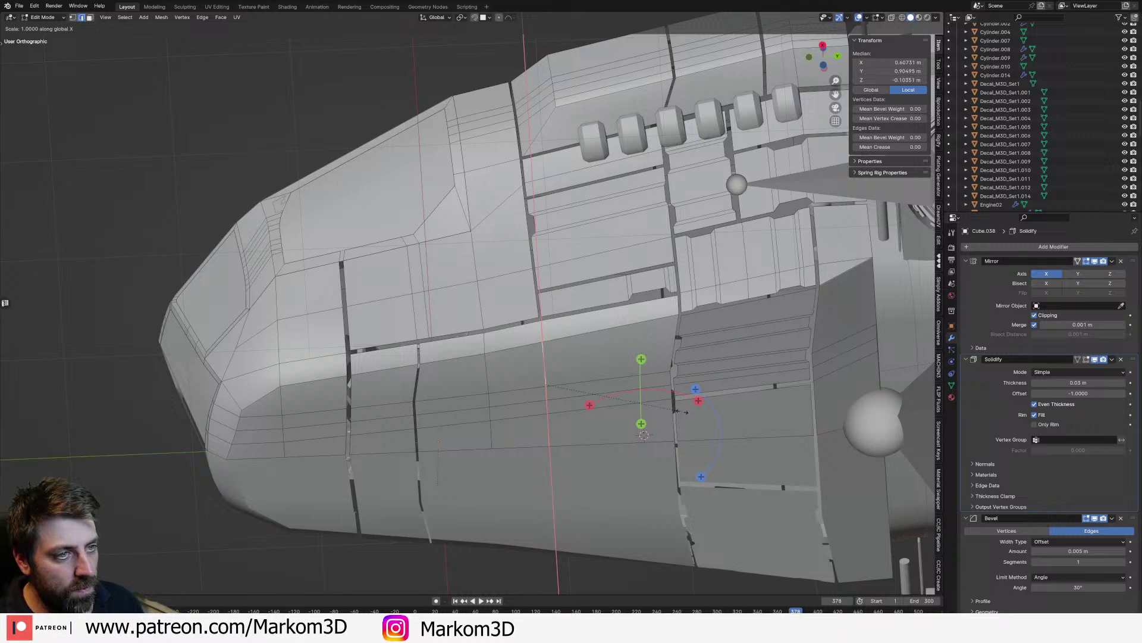
{"action": "key", "text": "x"}
{"action": "left_click", "coordinate": [682, 410]}
{"action": "scroll", "coordinate": [663, 397], "scroll_direction": "down", "scroll_amount": 2}
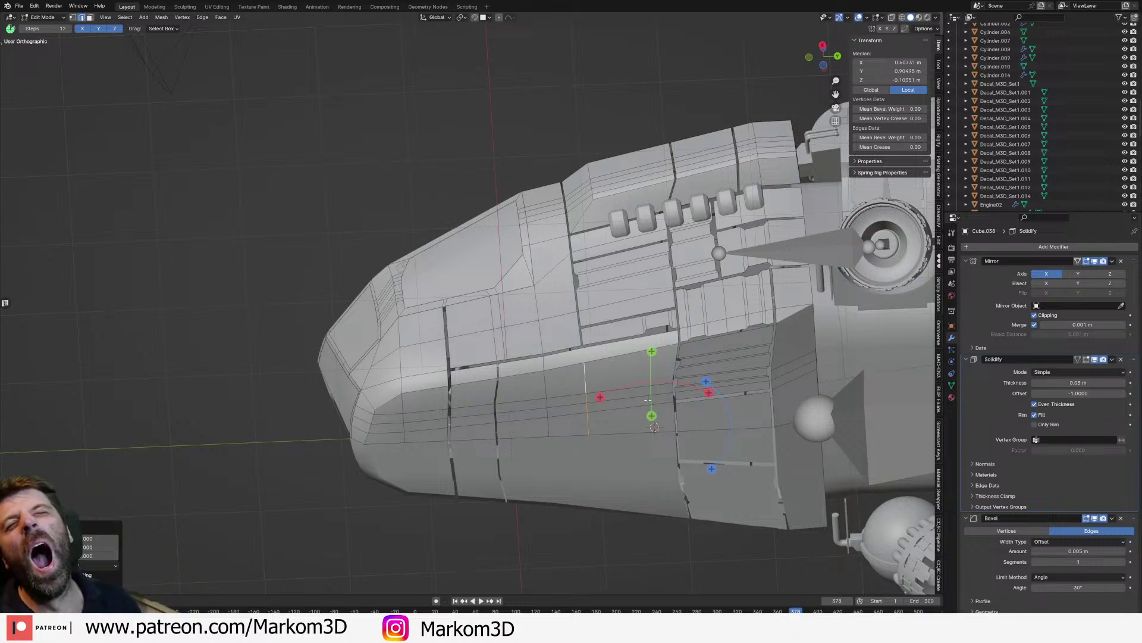
{"action": "key", "text": "ctrl+b"}
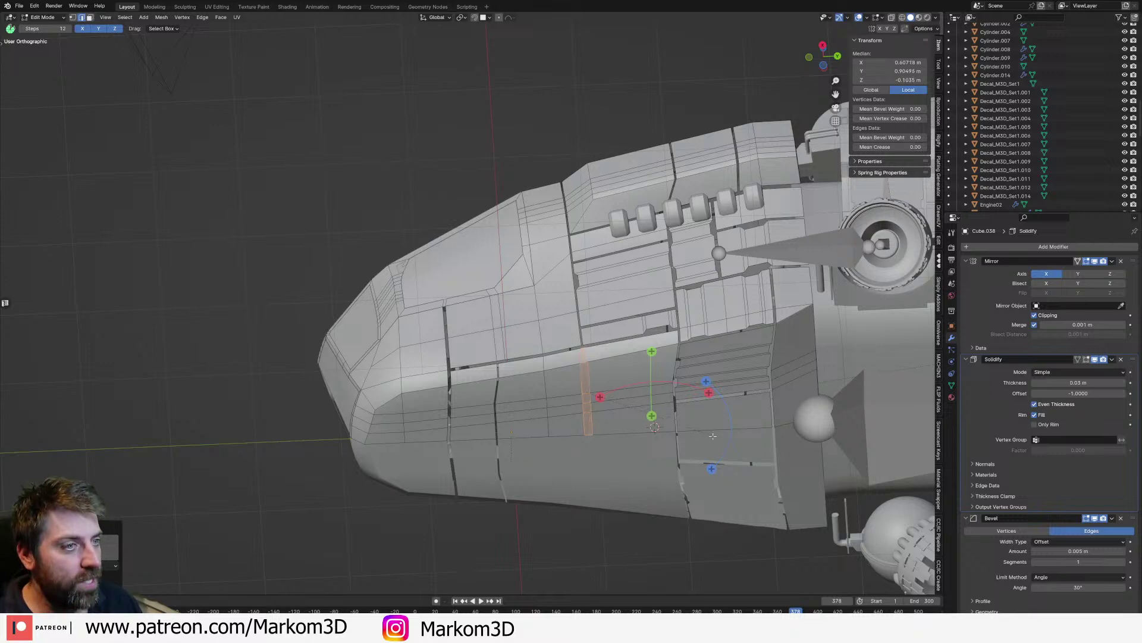
{"action": "left_click", "coordinate": [728, 441]}
Step: Bevel the band's rear border loop about 0.013 m wide and delete its faces to cut a crosswise gap in the underside
{"action": "scroll", "coordinate": [564, 372], "scroll_direction": "up", "scroll_amount": 3}
{"action": "left_click", "coordinate": [634, 380], "text": "alt"}
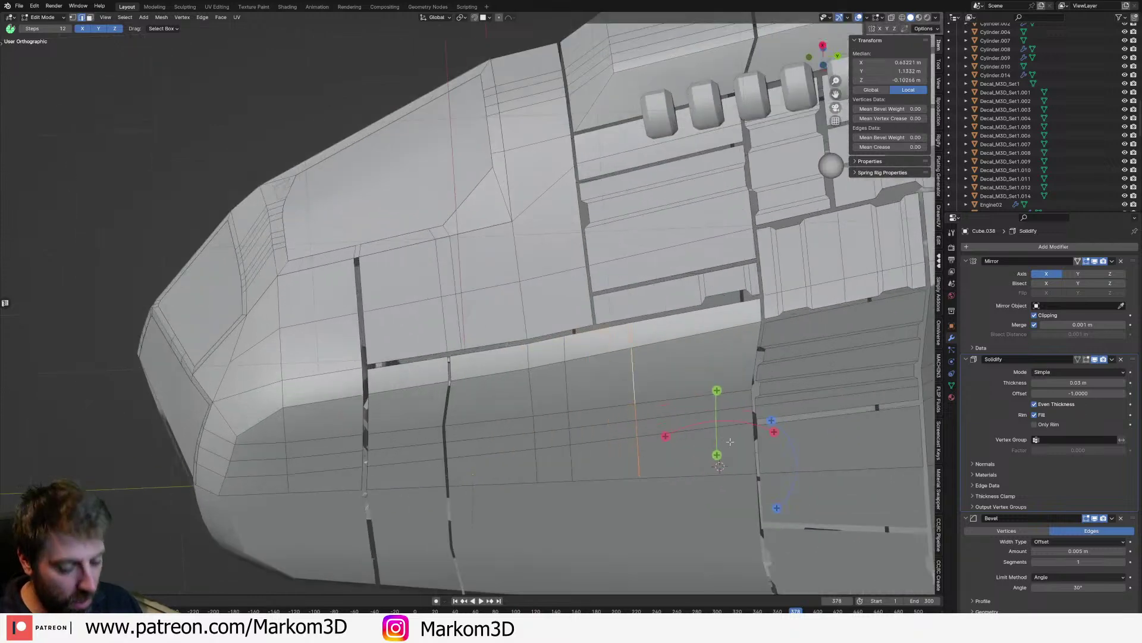
{"action": "key", "text": "ctrl+b"}
{"action": "left_click", "coordinate": [654, 397]}
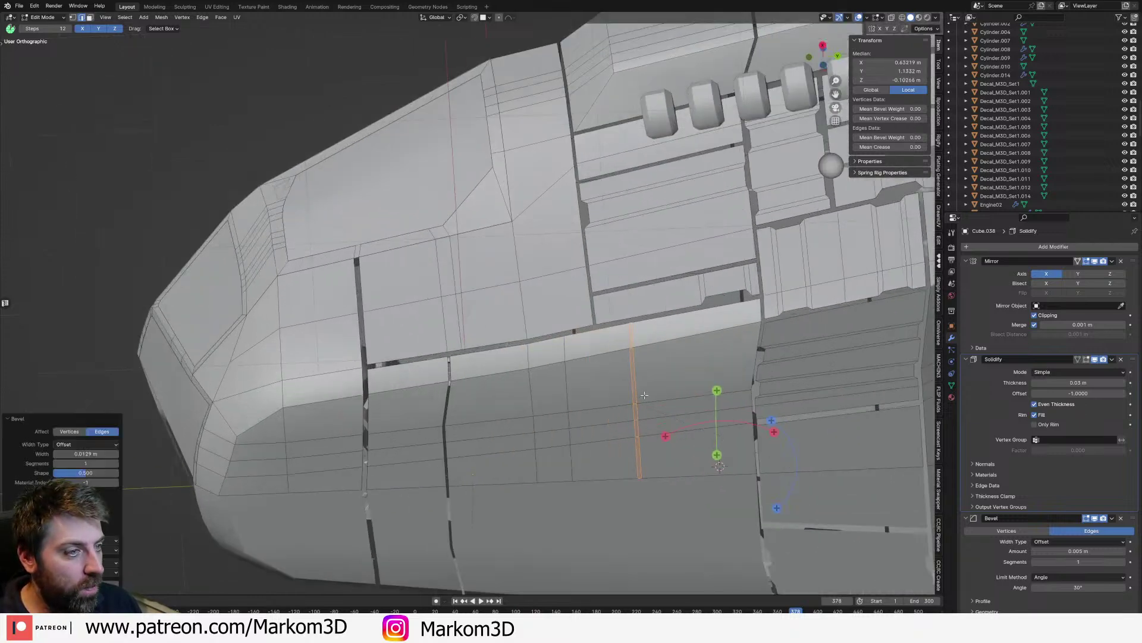
{"action": "key", "text": "x"}
{"action": "left_click", "coordinate": [644, 395]}
Step: Bevel the lengthwise edge behind the new crosswise gap about 0.02 m wide and delete its faces to cut a lengthwise gap
{"action": "middle_click_drag", "start_coordinate": [679, 412], "coordinate": [651, 404], "text": "shift"}
{"action": "left_click", "coordinate": [661, 406]}
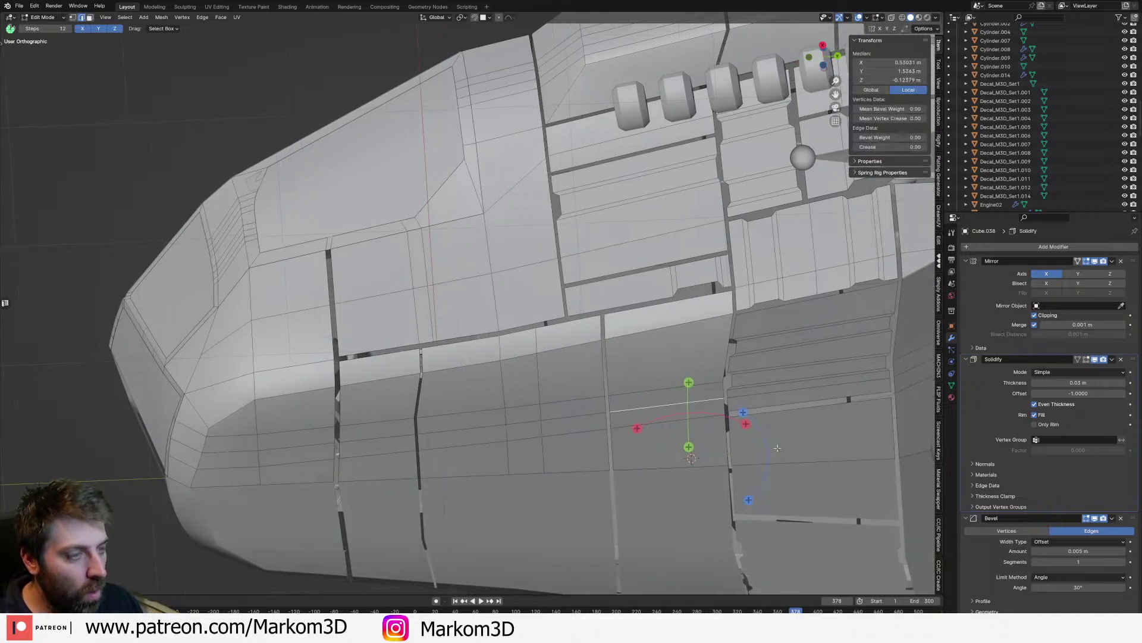
{"action": "key", "text": "ctrl+b"}
{"action": "left_click", "coordinate": [803, 460]}
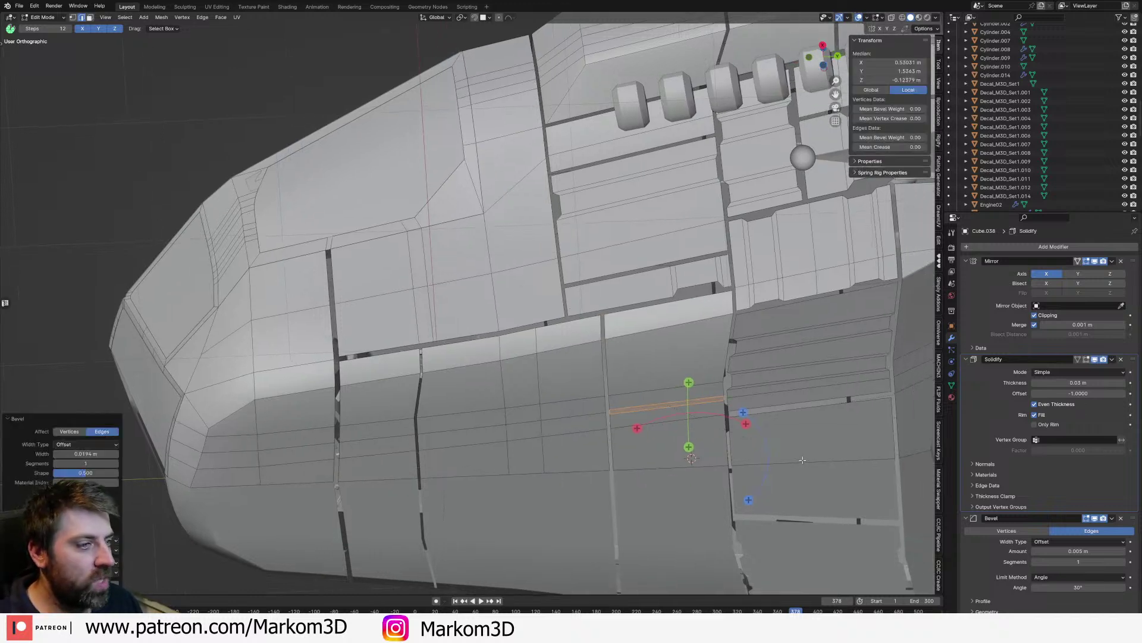
{"action": "key", "text": "x"}
{"action": "left_click", "coordinate": [802, 461]}
Step: Add a crosswise loop to the underside panel beside the lengthwise gap, widen it into a band and bevel both band borders
{"action": "middle_click_drag", "start_coordinate": [662, 417], "coordinate": [607, 430], "text": "shift"}
{"action": "scroll", "coordinate": [607, 430], "scroll_direction": "up", "scroll_amount": 2}
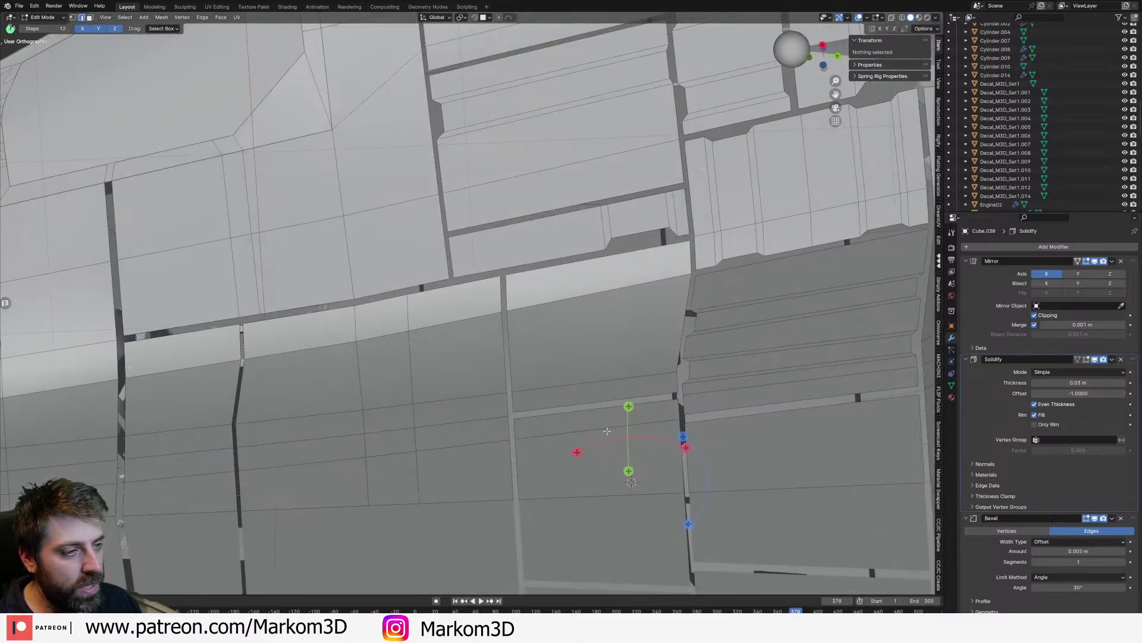
{"action": "key", "text": "ctrl+r"}
{"action": "left_click", "coordinate": [606, 430]}
{"action": "right_click", "coordinate": [651, 448]}
{"action": "key", "text": "ctrl+b"}
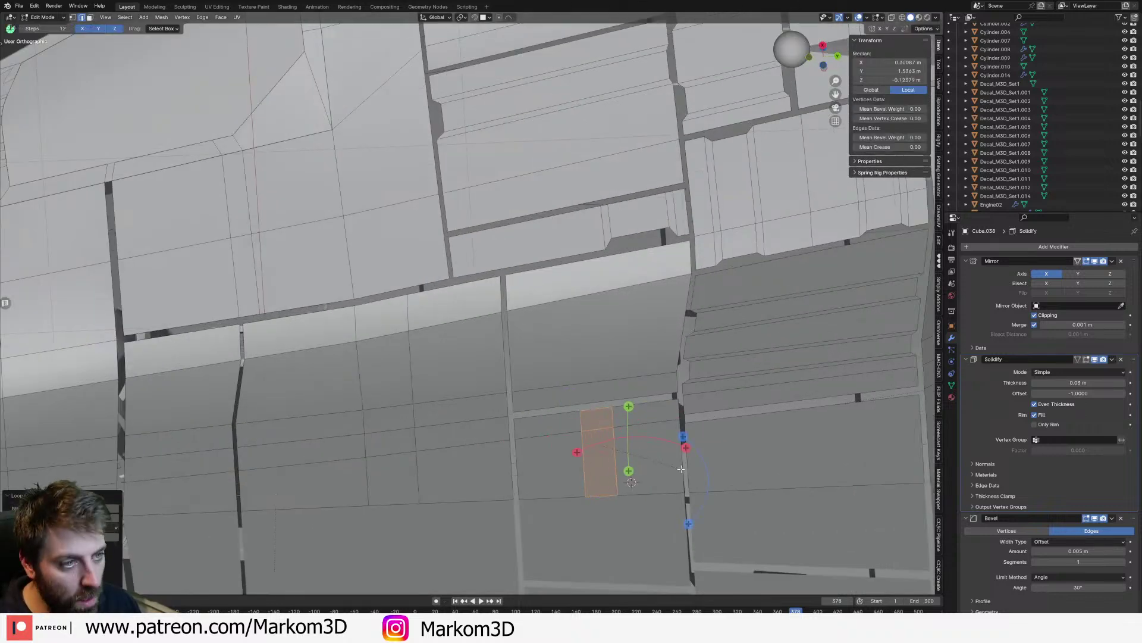
{"action": "left_click", "coordinate": [687, 473]}
{"action": "left_click", "coordinate": [568, 444], "text": "alt"}
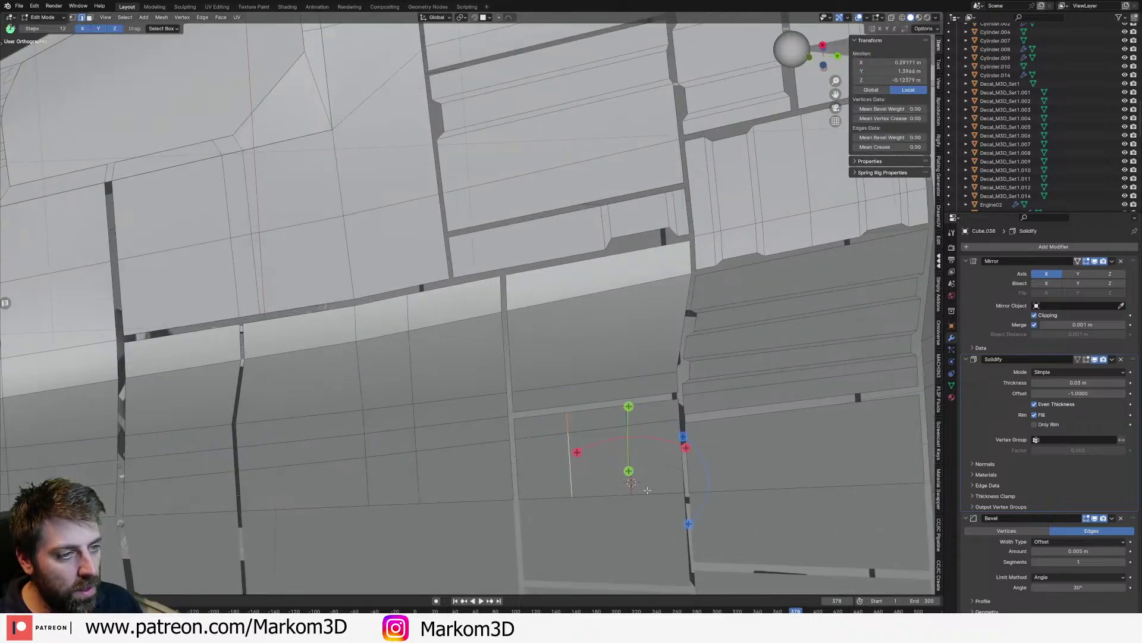
{"action": "left_click", "coordinate": [641, 487], "text": "alt+shift"}
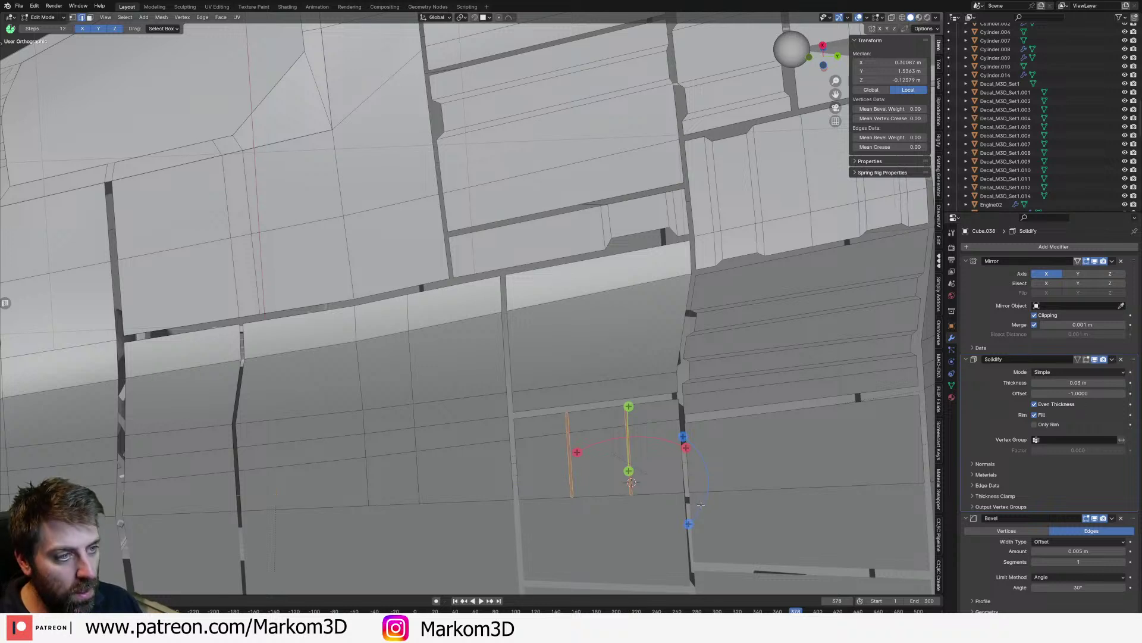
Step: Slide the panel's short border edge between the two beveled bands inward to form a notch along the lengthwise gap
{"action": "left_click", "coordinate": [595, 410]}
{"action": "key", "text": "g"}
{"action": "key", "text": "g"}
{"action": "left_click", "coordinate": [598, 441]}
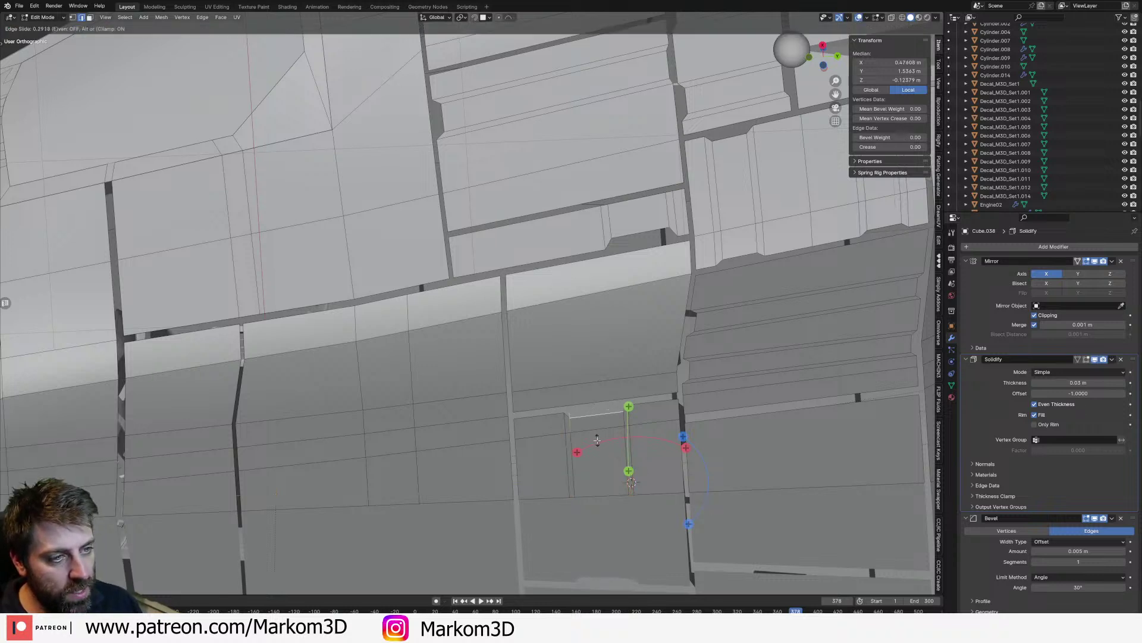
{"action": "key", "text": "Tab"}
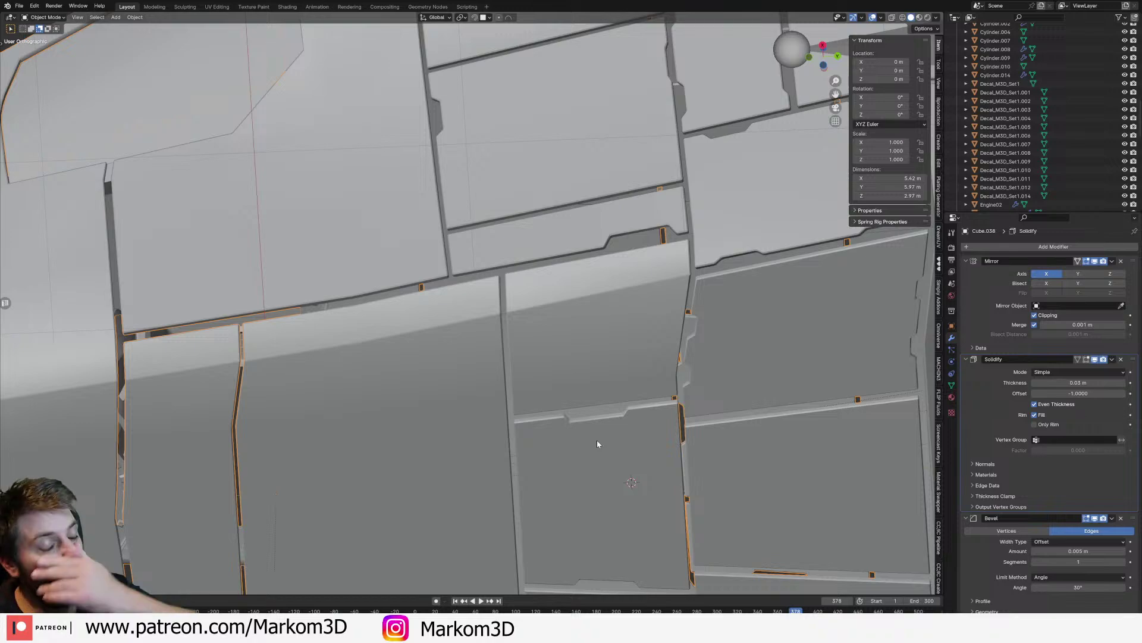
Step: Add a lengthwise loop to the panel outboard of the notch, bevel it about 0.008 m wide and delete its faces as a gap
{"action": "key", "text": "Tab"}
{"action": "scroll", "coordinate": [597, 440], "scroll_direction": "down", "scroll_amount": 3}
{"action": "middle_click_drag", "start_coordinate": [597, 440], "coordinate": [550, 296]}
{"action": "scroll", "coordinate": [563, 357], "scroll_direction": "up", "scroll_amount": 4}
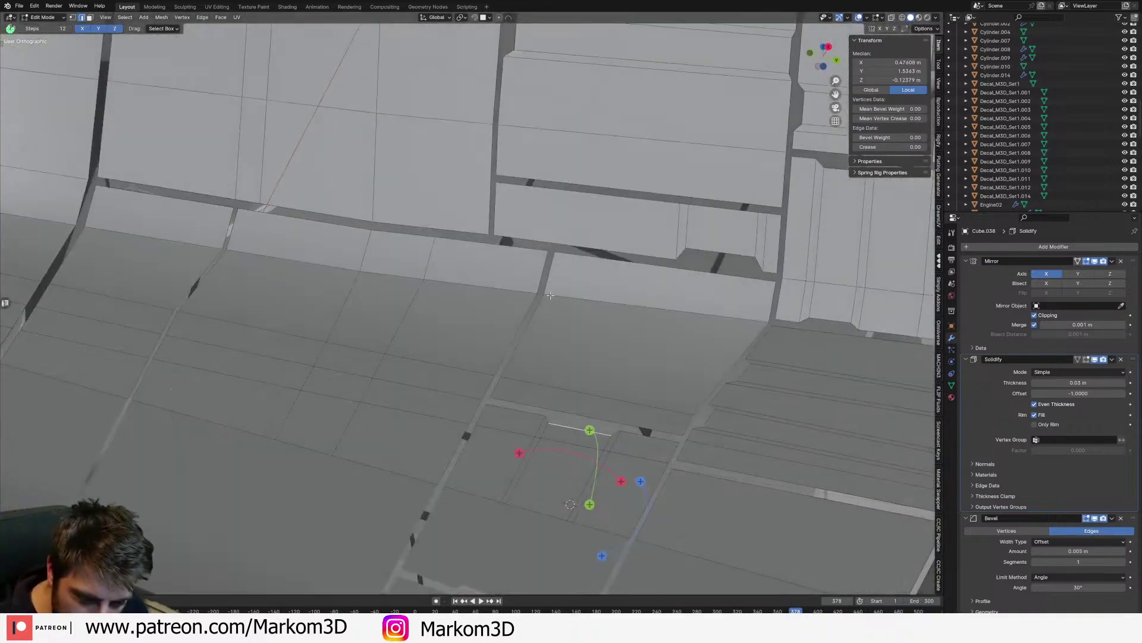
{"action": "middle_click_drag", "start_coordinate": [553, 407], "coordinate": [514, 364]}
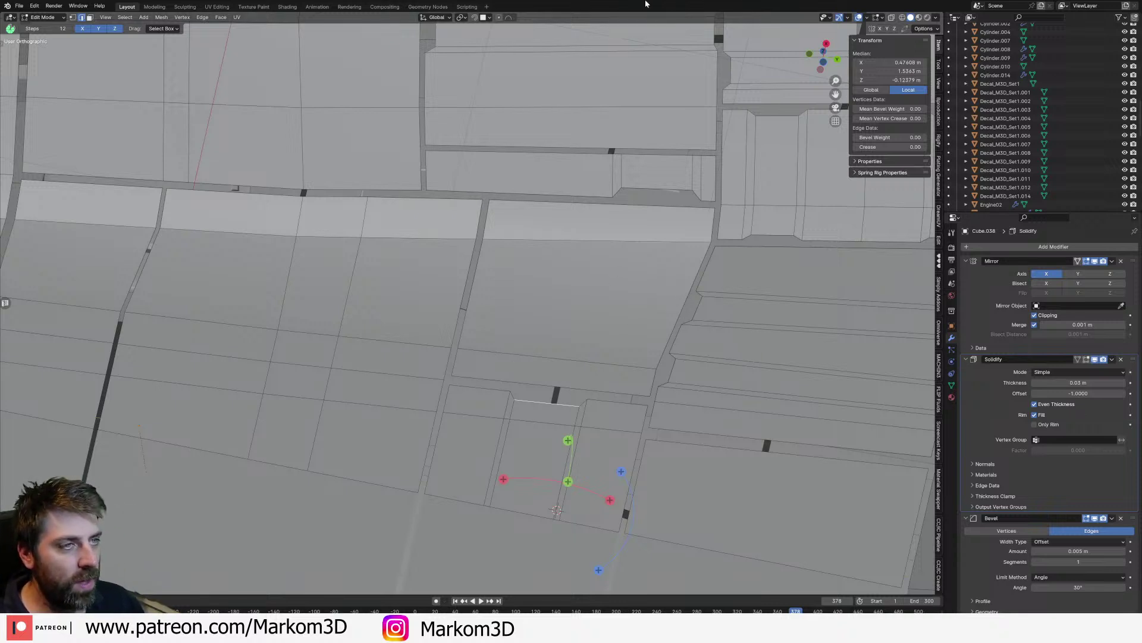
{"action": "key", "text": "ctrl+r"}
{"action": "left_click", "coordinate": [678, 326]}
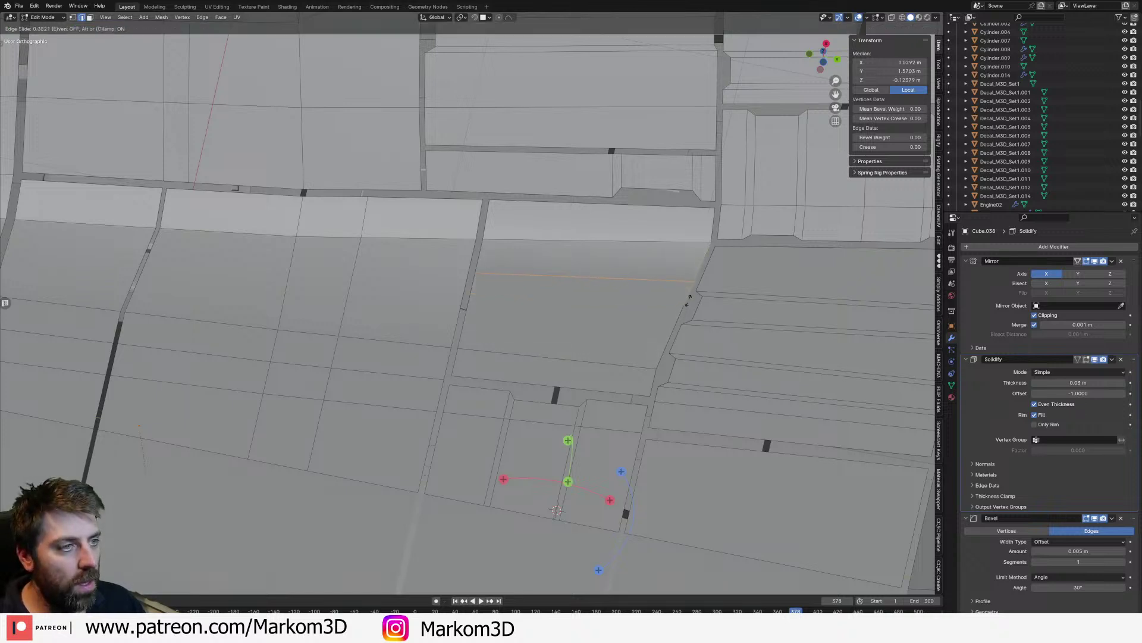
{"action": "left_click", "coordinate": [710, 330]}
{"action": "key", "text": "ctrl+b"}
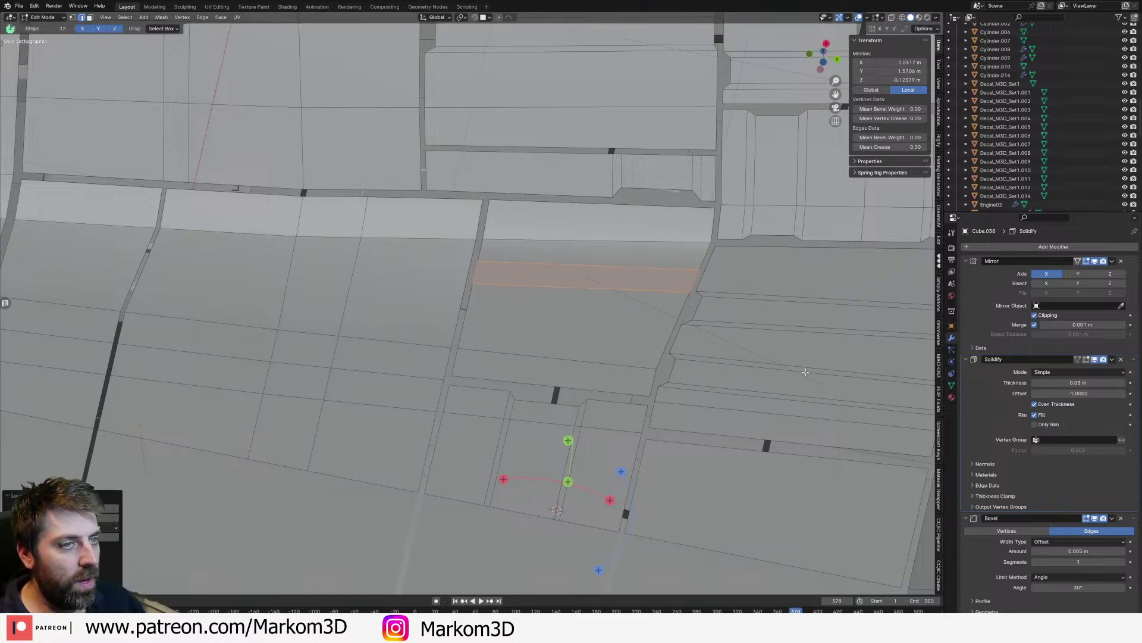
{"action": "key", "text": "x"}
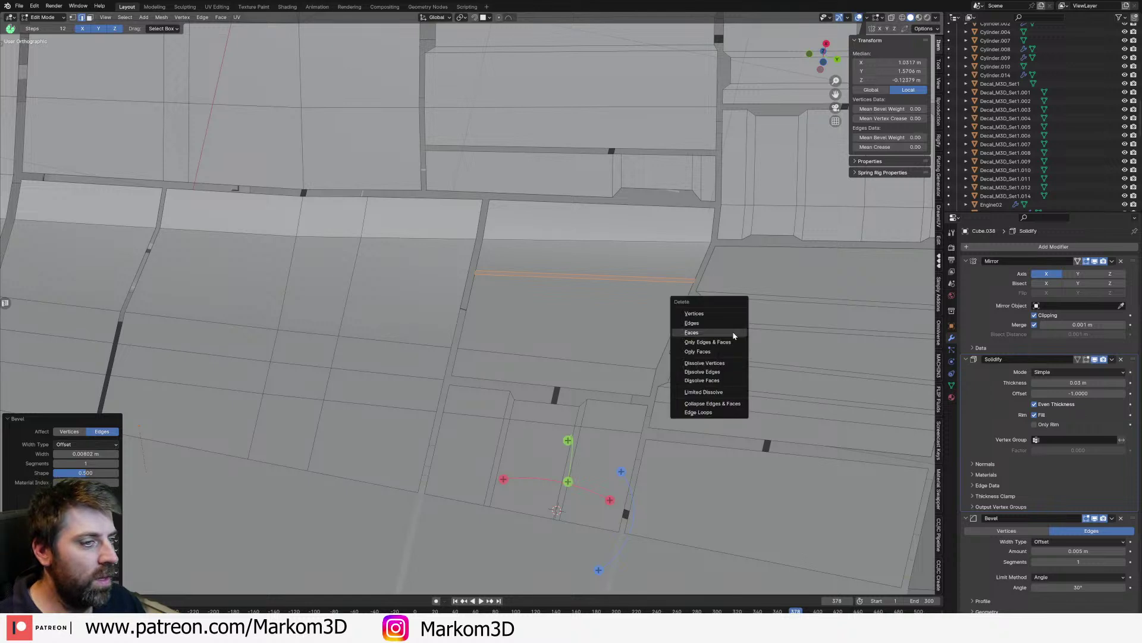
{"action": "left_click", "coordinate": [734, 332]}
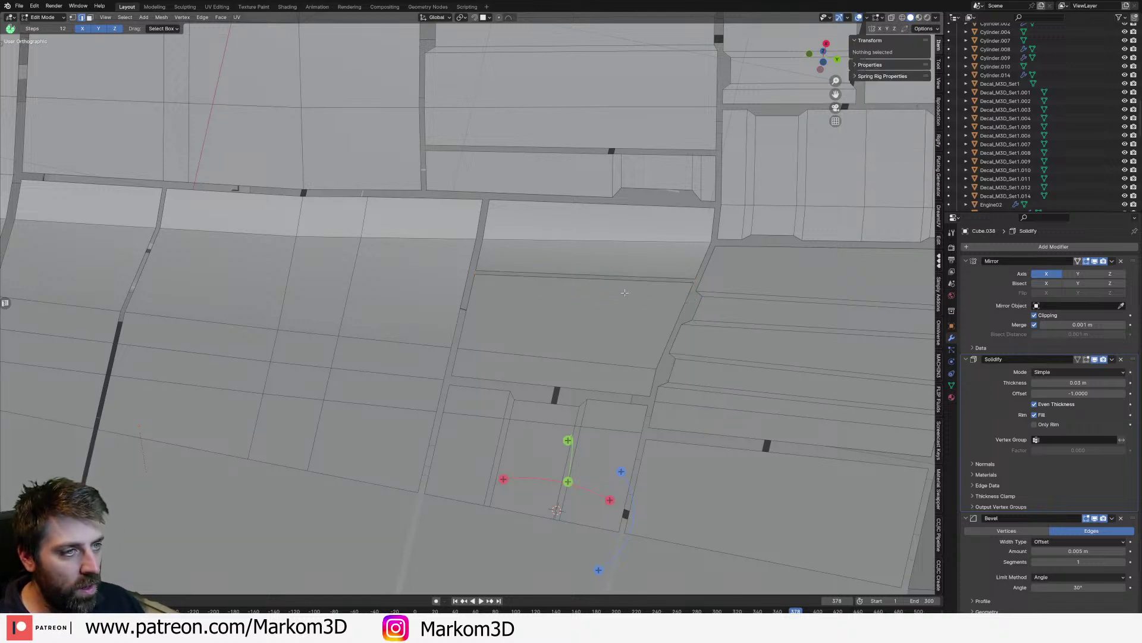
Step: Add two crosswise loops near the front of the panel between the lengthwise gaps and slide its front corner edge inward as a notch
{"action": "left_click", "coordinate": [502, 273], "text": "alt"}
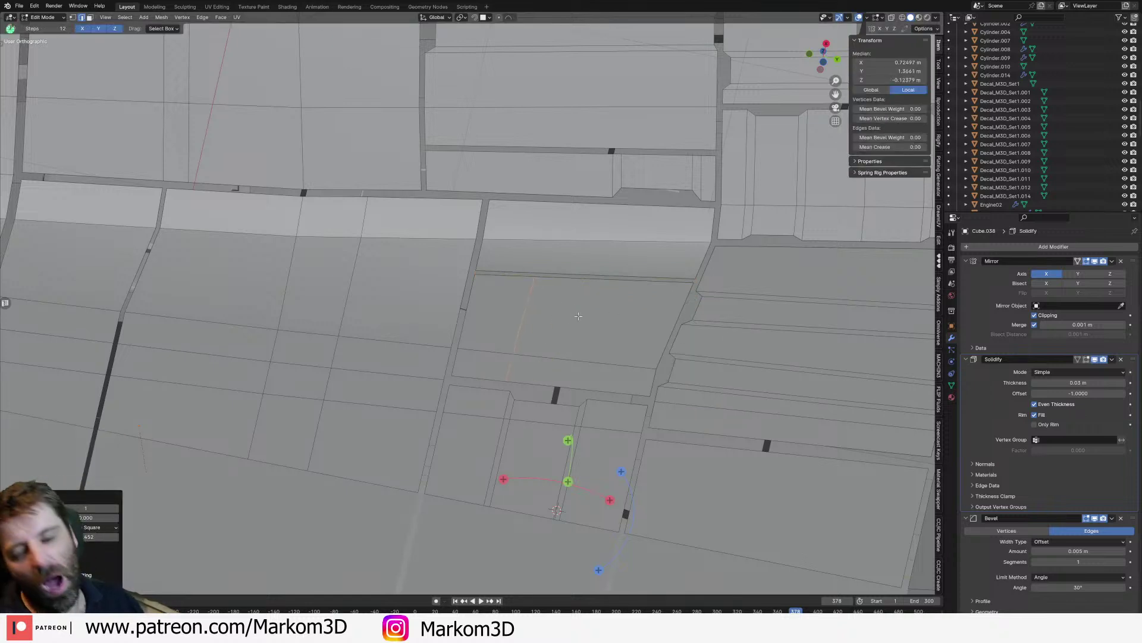
{"action": "key", "text": "ctrl+r"}
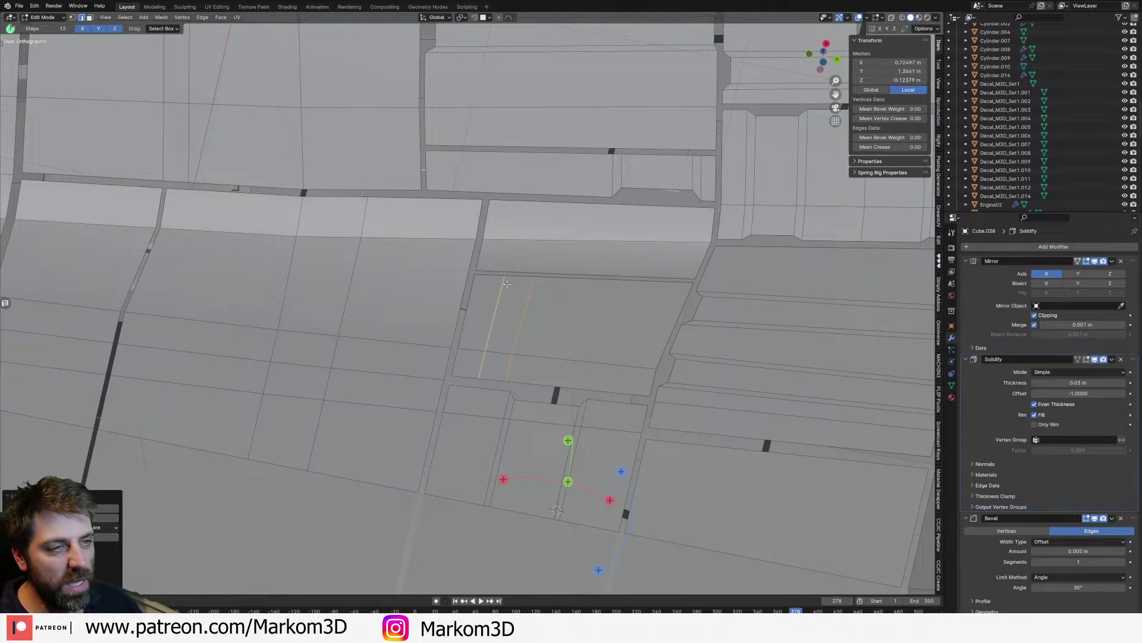
{"action": "left_click", "coordinate": [506, 284]}
{"action": "left_click", "coordinate": [506, 284]}
{"action": "left_click", "coordinate": [466, 376]}
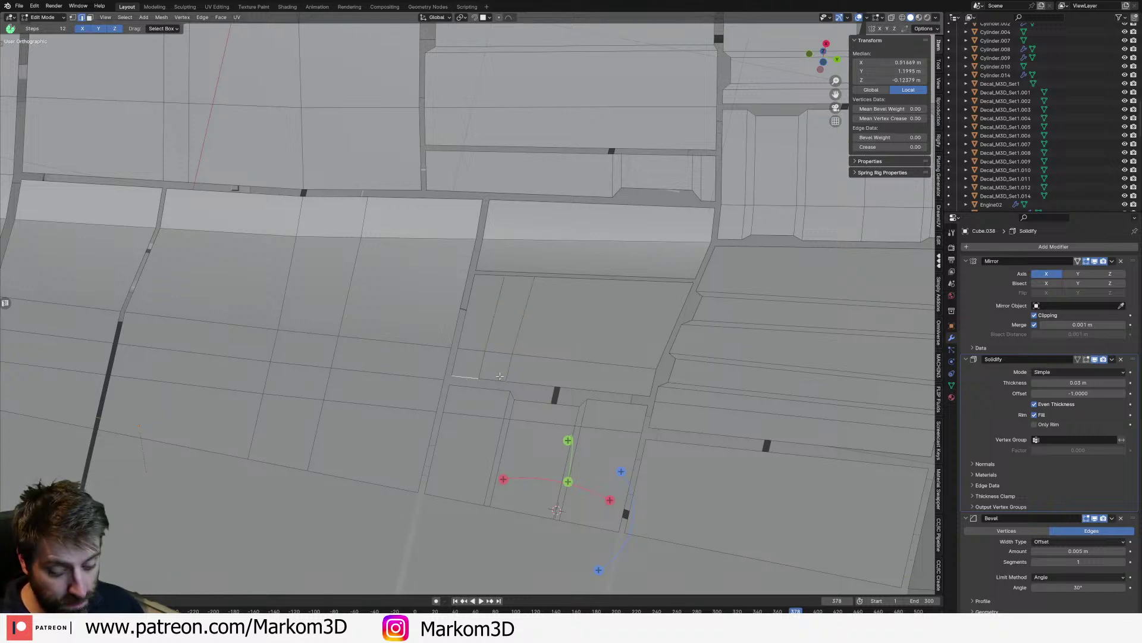
{"action": "key", "text": "g"}
{"action": "key", "text": "g"}
{"action": "left_click", "coordinate": [503, 365]}
Step: Inspect the nose hull's panel gaps and the whole ship in rendered shading, and return to solid shading
{"action": "key", "text": "Tab"}
{"action": "scroll", "coordinate": [507, 380], "scroll_direction": "down", "scroll_amount": 5}
{"action": "middle_click_drag", "start_coordinate": [509, 386], "coordinate": [569, 483]}
{"action": "scroll", "coordinate": [540, 425], "scroll_direction": "down", "scroll_amount": 4}
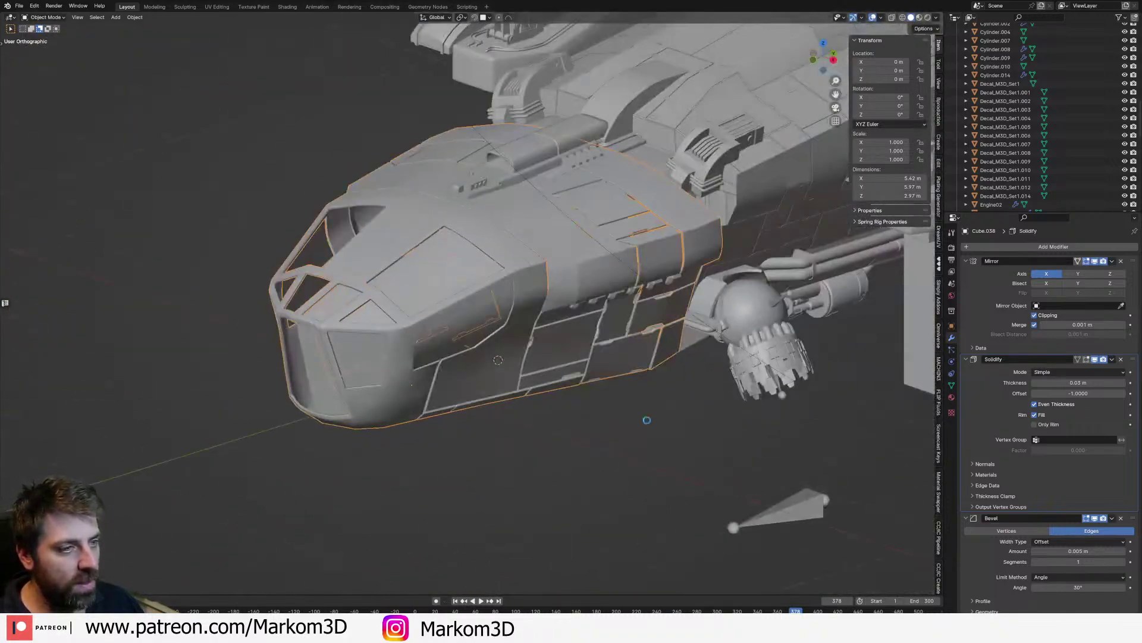
{"action": "middle_click_drag", "start_coordinate": [647, 420], "coordinate": [627, 440], "text": "shift"}
{"action": "left_click", "coordinate": [928, 19]}
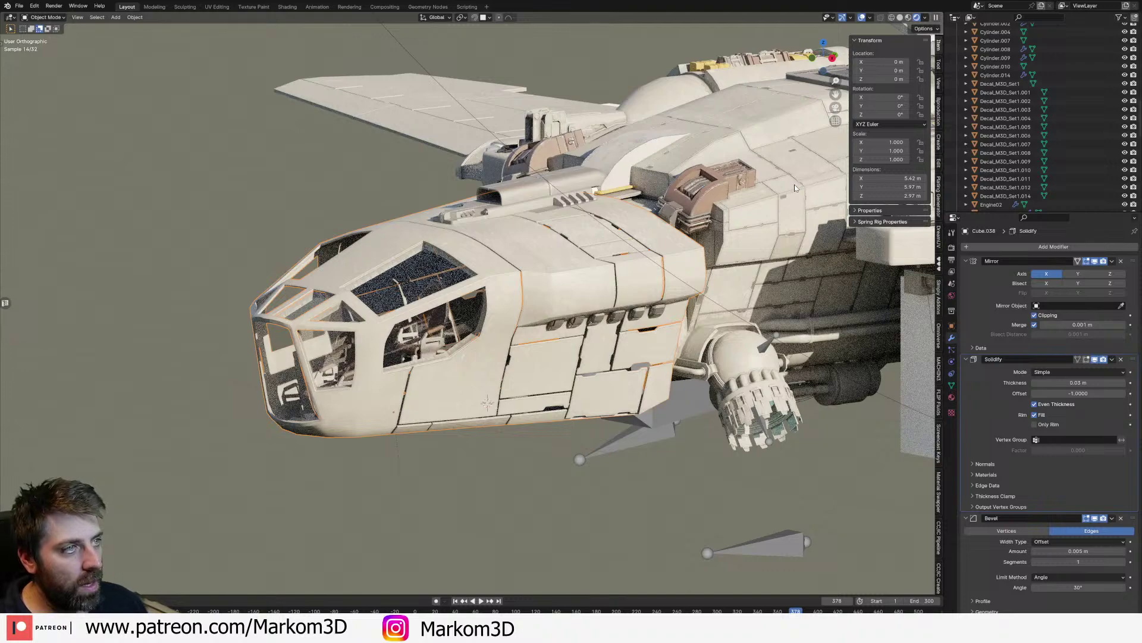
{"action": "middle_click_drag", "start_coordinate": [666, 201], "coordinate": [607, 302], "text": "shift"}
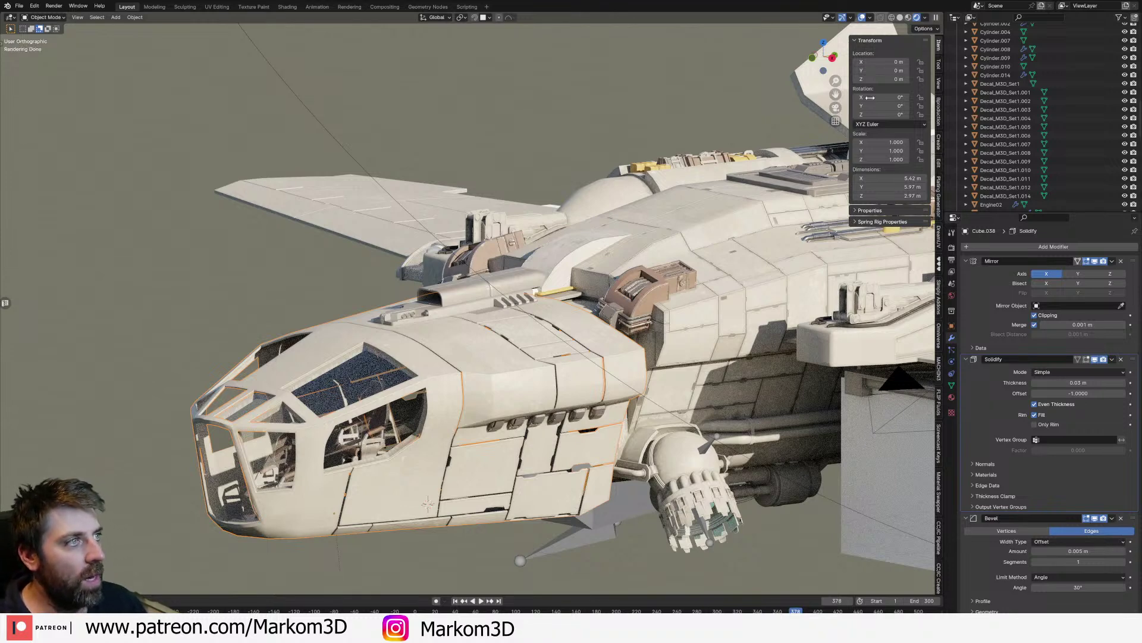
{"action": "middle_click_drag", "start_coordinate": [788, 372], "coordinate": [531, 323]}
{"action": "scroll", "coordinate": [596, 404], "scroll_direction": "down", "scroll_amount": 2}
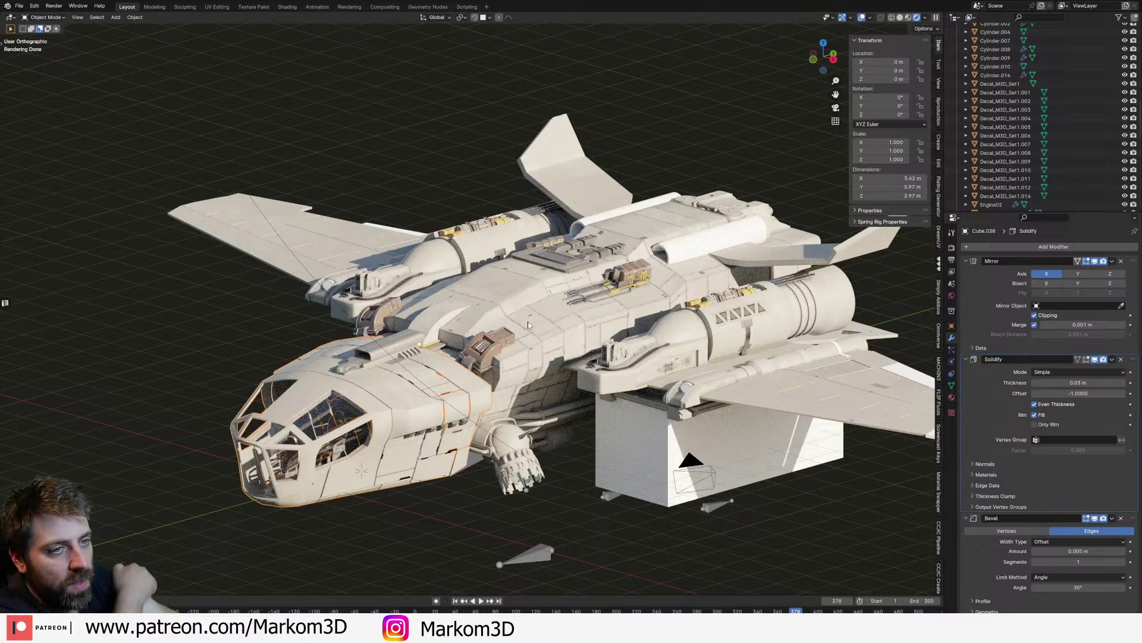
{"action": "scroll", "coordinate": [527, 321], "scroll_direction": "up", "scroll_amount": 2}
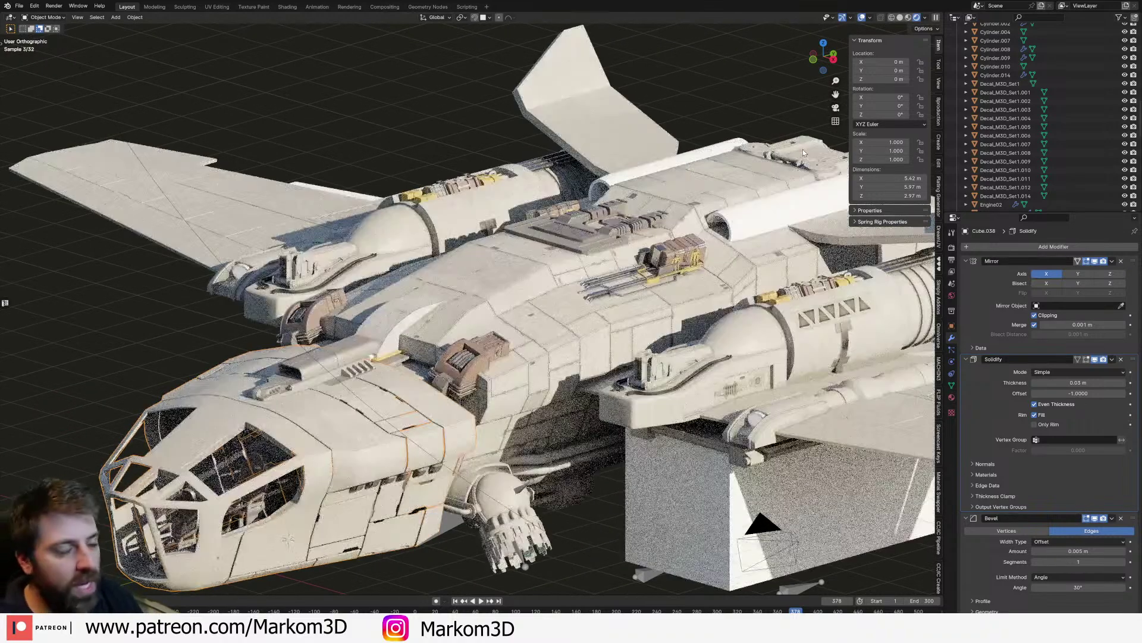
{"action": "left_click", "coordinate": [900, 17]}
Step: Add a lengthwise loop to the rearmost upper hull panel, bevel it into a thin strip and delete its faces to cut a gap
{"action": "mouse_move", "coordinate": [429, 351]}
{"action": "middle_mouse_down"}
{"action": "mouse_move", "coordinate": [354, 398]}
{"action": "mouse_move", "coordinate": [460, 369]}
{"action": "middle_mouse_up"}
{"action": "scroll", "coordinate": [459, 404], "scroll_direction": "up", "scroll_amount": 4}
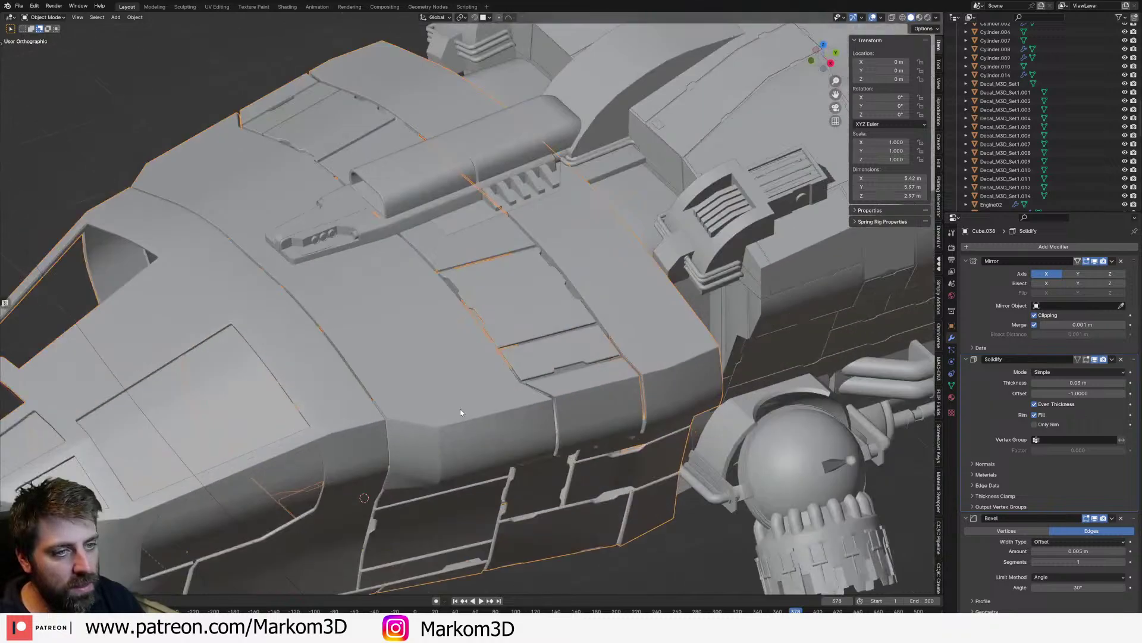
{"action": "key", "text": "Tab"}
{"action": "middle_click_drag", "start_coordinate": [459, 409], "coordinate": [420, 420]}
{"action": "middle_click_drag", "start_coordinate": [624, 357], "coordinate": [518, 381], "text": "shift"}
{"action": "scroll", "coordinate": [519, 379], "scroll_direction": "up", "scroll_amount": 2}
{"action": "key", "text": "ctrl+r"}
{"action": "left_click", "coordinate": [519, 379]}
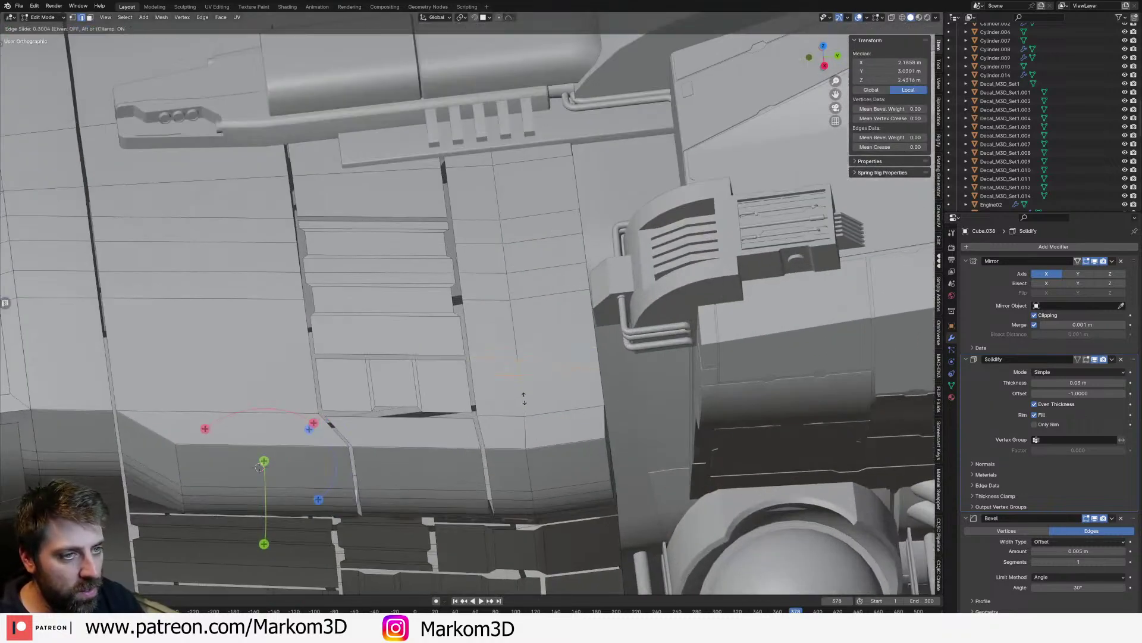
{"action": "left_click", "coordinate": [525, 411]}
{"action": "middle_click_drag", "start_coordinate": [525, 410], "coordinate": [588, 433]}
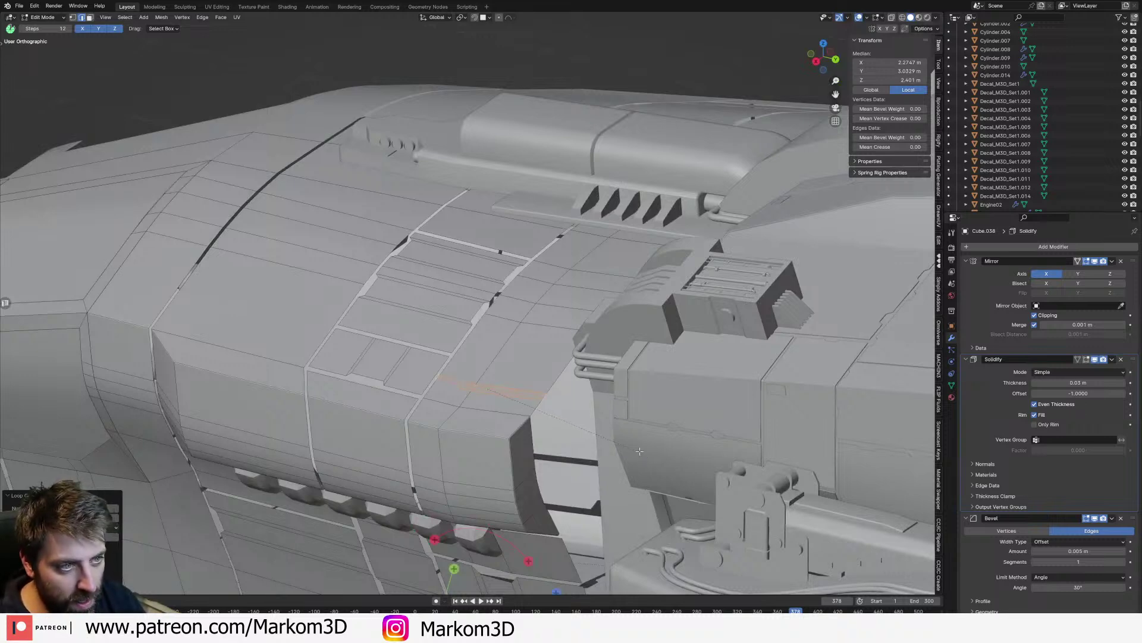
{"action": "left_click", "coordinate": [615, 439]}
{"action": "key", "text": "x"}
{"action": "left_click", "coordinate": [617, 439]}
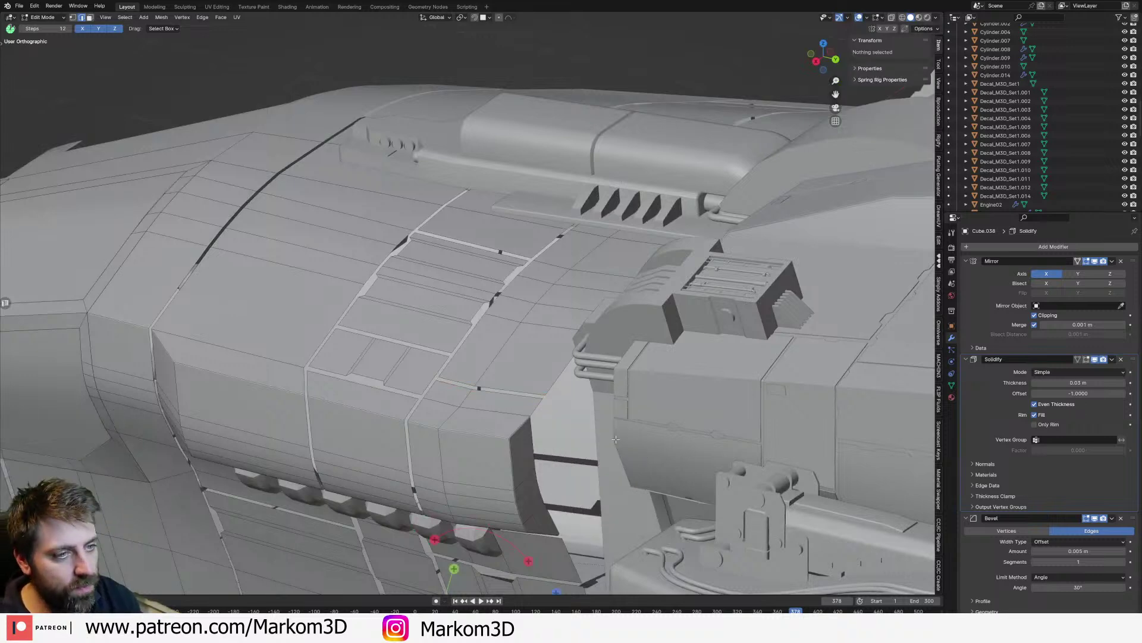
Step: Bevel the lengthwise edge across the side panel ahead of the rear crosswise gap about 0.012 m wide and delete its faces as a gap
{"action": "scroll", "coordinate": [616, 440], "scroll_direction": "down", "scroll_amount": 5}
{"action": "middle_click_drag", "start_coordinate": [617, 440], "coordinate": [533, 435]}
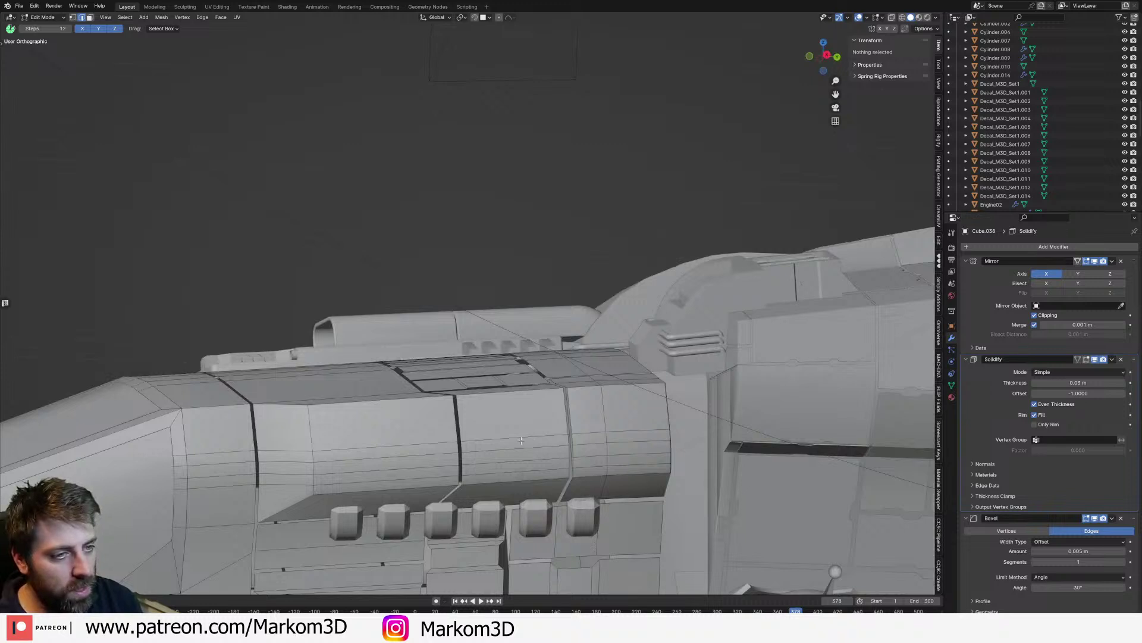
{"action": "left_click", "coordinate": [520, 439]}
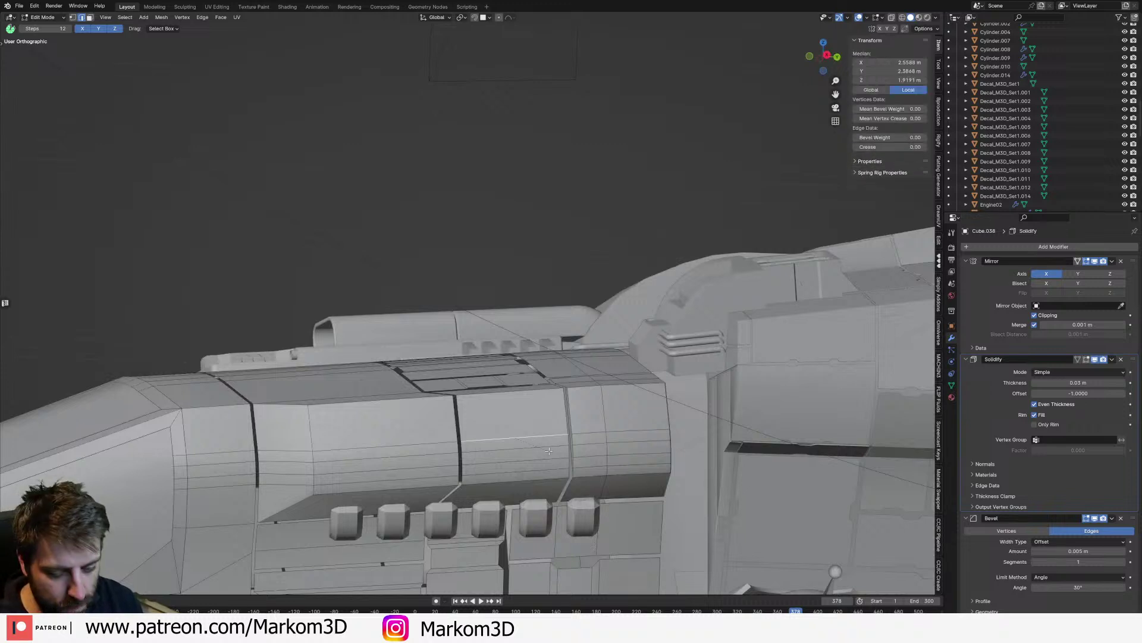
{"action": "key", "text": "ctrl+b"}
{"action": "left_click", "coordinate": [567, 460]}
{"action": "key", "text": "x"}
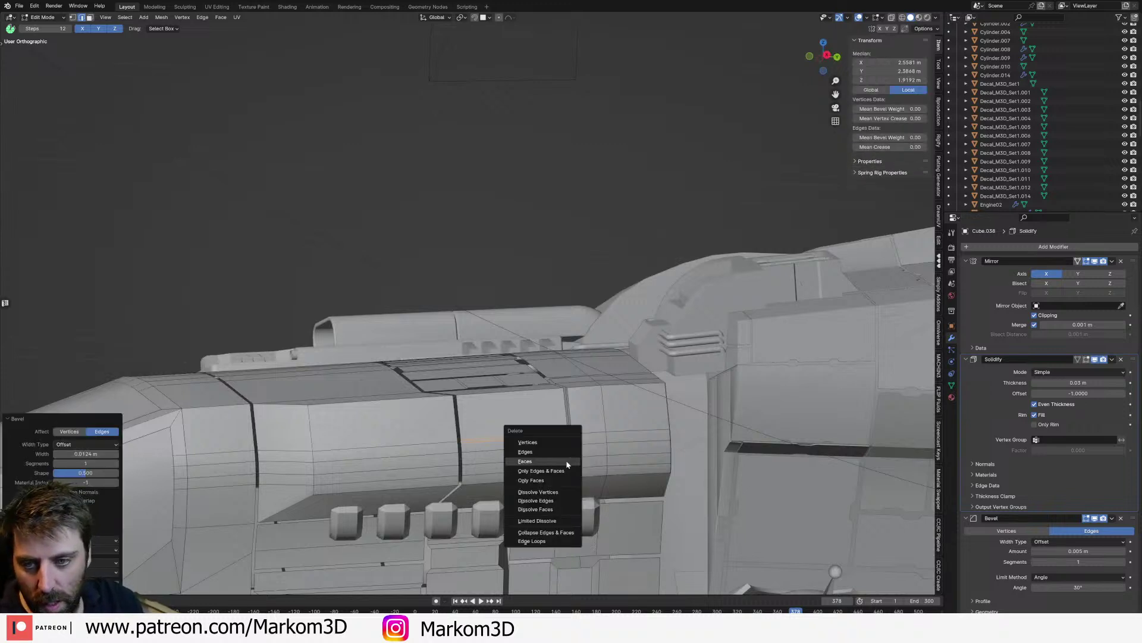
{"action": "left_click", "coordinate": [566, 462]}
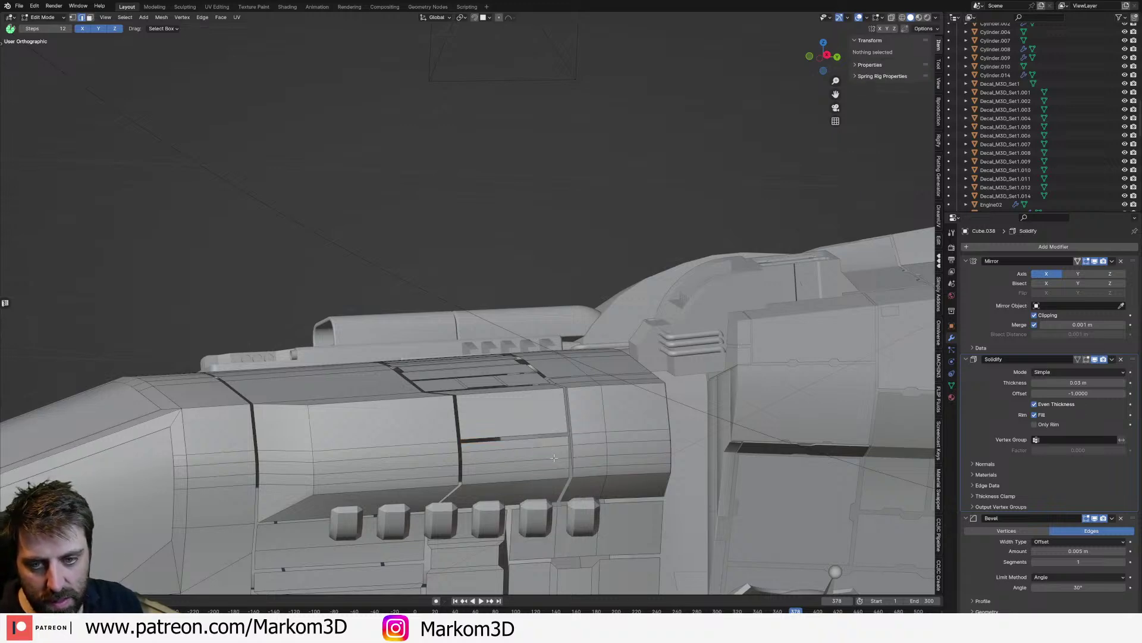
Step: Add a crosswise loop to the middle of the side panel below the new gap and slide its lowest vertex rearward to straighten it
{"action": "middle_click_drag", "start_coordinate": [532, 420], "coordinate": [496, 430]}
{"action": "scroll", "coordinate": [535, 504], "scroll_direction": "up", "scroll_amount": 6}
{"action": "key", "text": "ctrl+r"}
{"action": "left_click", "coordinate": [483, 439]}
{"action": "right_click", "coordinate": [483, 439]}
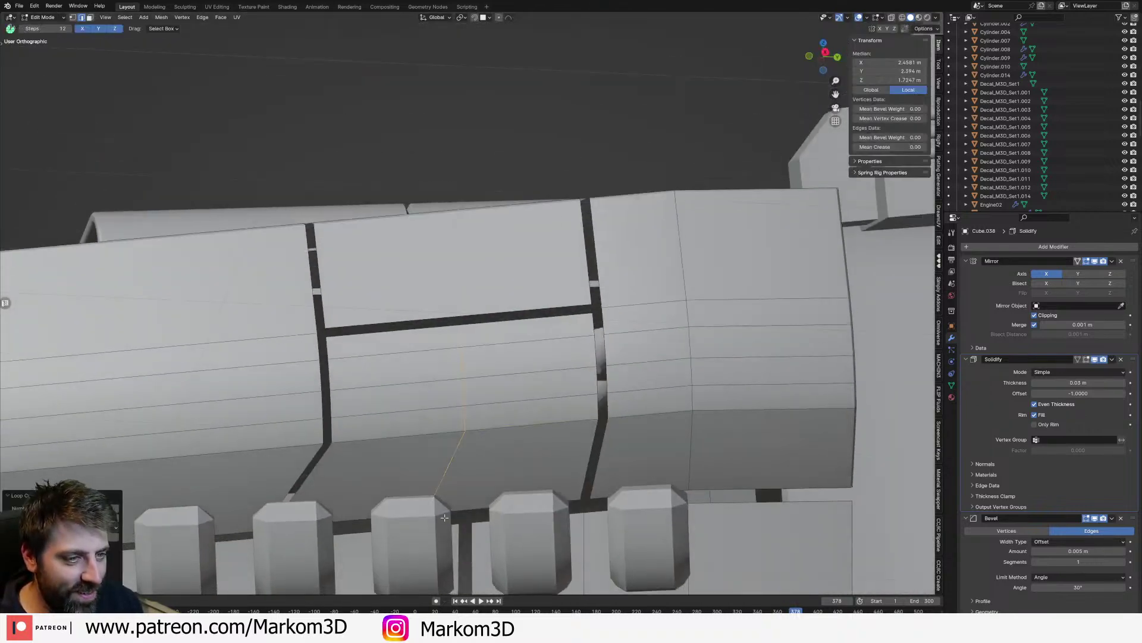
{"action": "key", "text": "1"}
{"action": "left_click", "coordinate": [460, 514]}
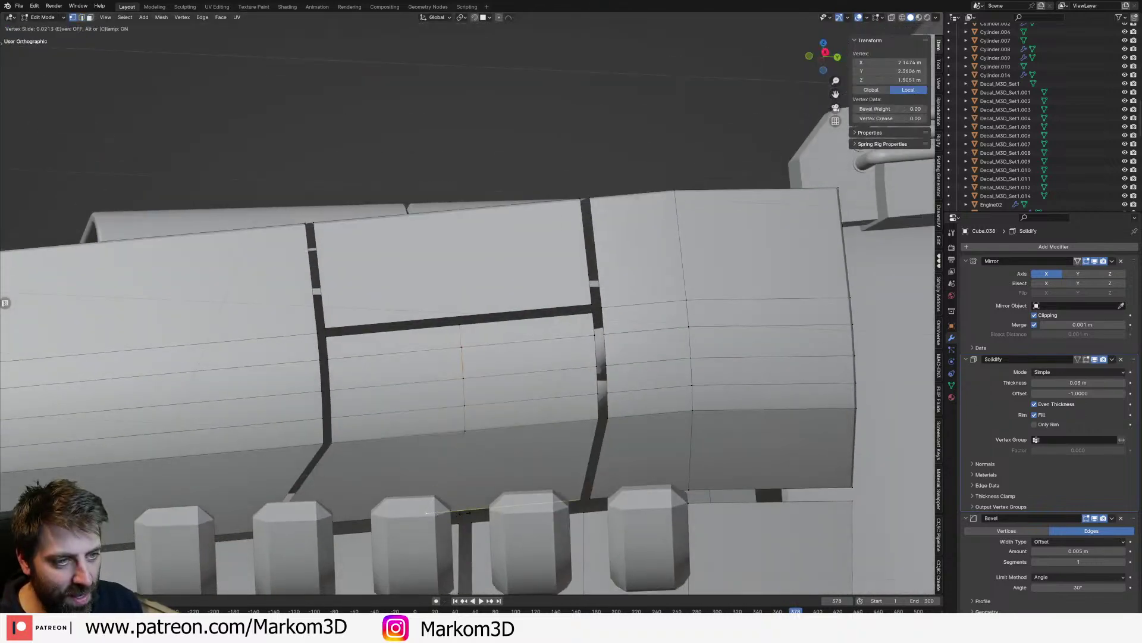
{"action": "key", "text": "2"}
{"action": "left_click", "coordinate": [458, 480]}
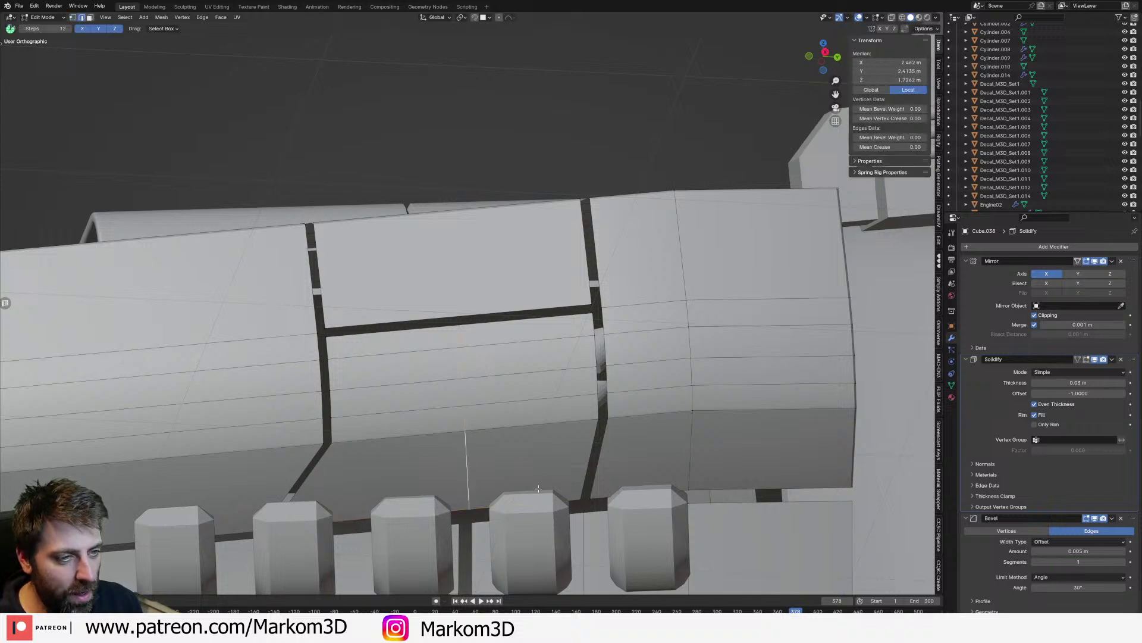
{"action": "key", "text": "ctrl+b"}
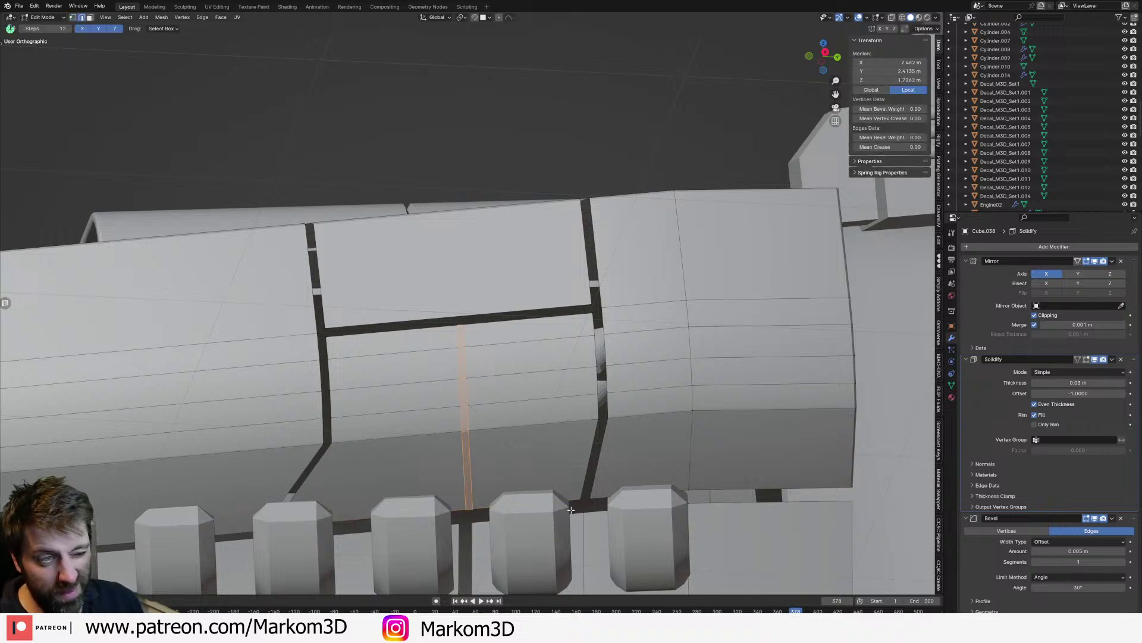
{"action": "left_click", "coordinate": [570, 509]}
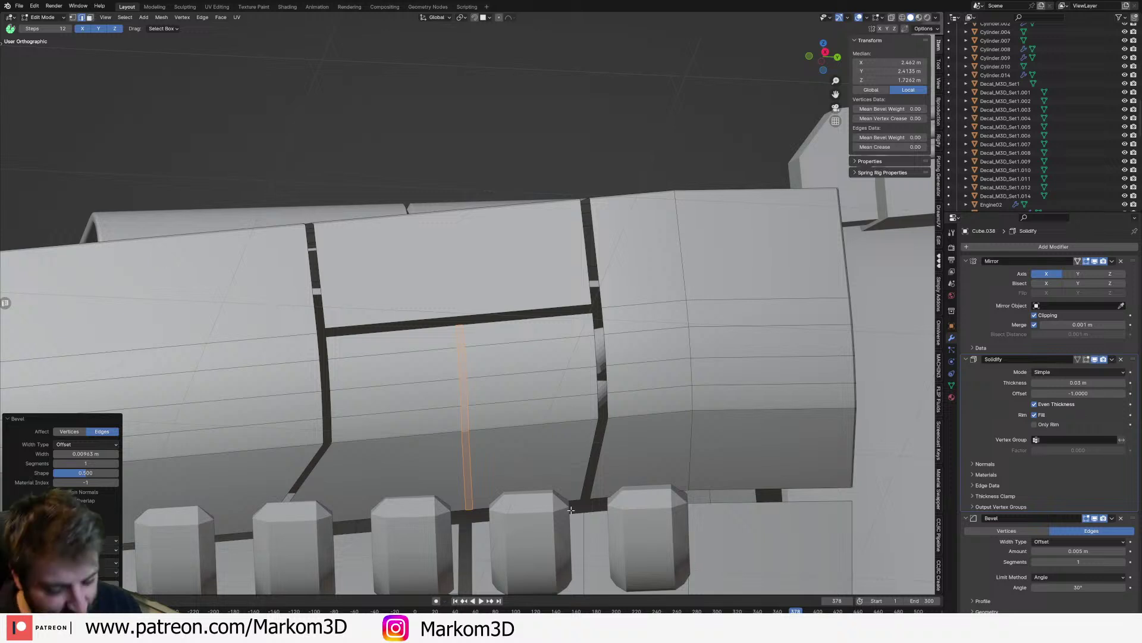
{"action": "key", "text": "ctrl+z"}
Step: Bevel the crosswise loop into a wide band across the panel's middle, and bevel the band's two border edges into narrow strips
{"action": "key", "text": "ctrl+b"}
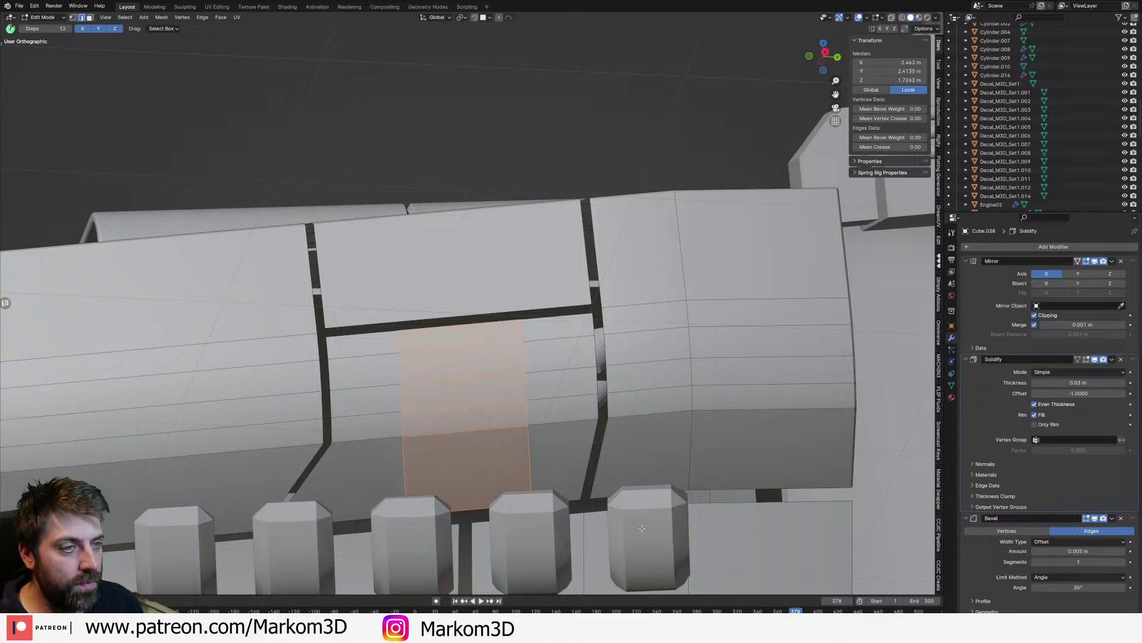
{"action": "left_click", "coordinate": [439, 478]}
{"action": "left_click", "coordinate": [408, 474], "text": "alt"}
{"action": "left_click", "coordinate": [526, 455], "text": "alt+shift"}
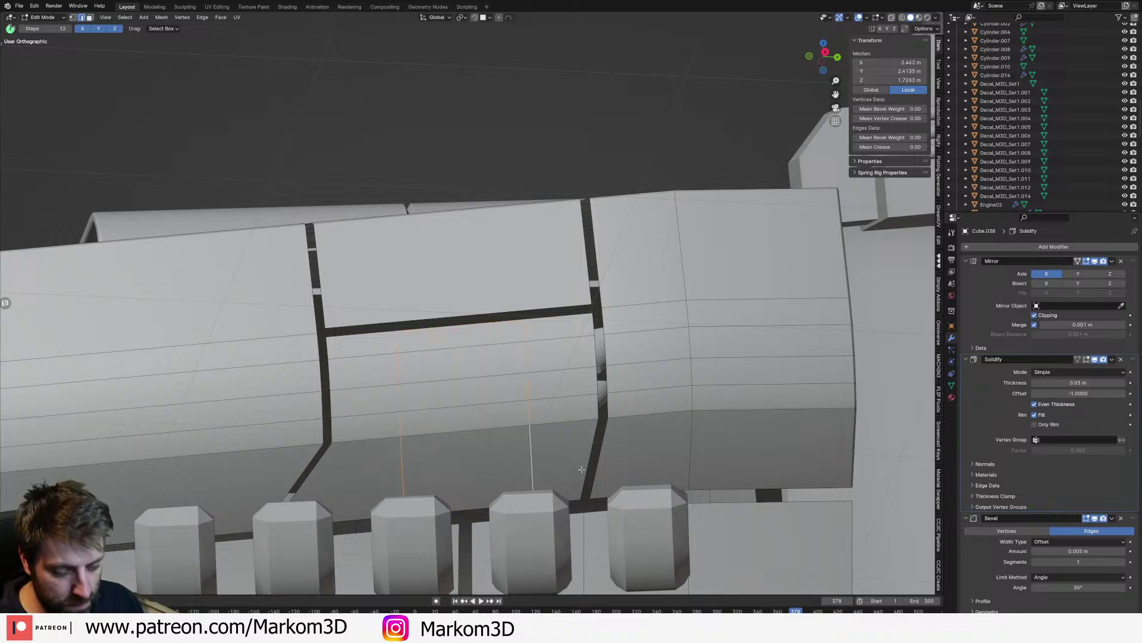
{"action": "key", "text": "ctrl+b"}
{"action": "left_click", "coordinate": [655, 483]}
Step: Slide the band's upper edge along the lengthwise gap inward as a notch and leave mesh editing
{"action": "left_click", "coordinate": [489, 318]}
{"action": "left_click", "coordinate": [482, 325]}
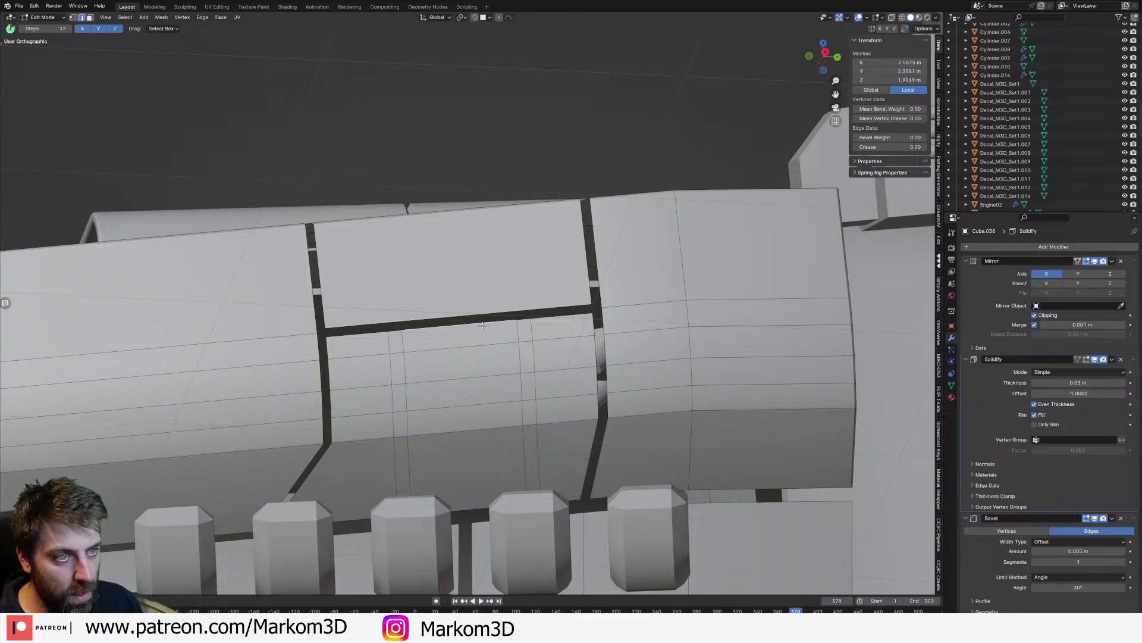
{"action": "key", "text": "g"}
{"action": "key", "text": "g"}
{"action": "left_click", "coordinate": [516, 398]}
{"action": "key", "text": "Tab"}
{"action": "scroll", "coordinate": [517, 400], "scroll_direction": "down", "scroll_amount": 4}
{"action": "middle_click_drag", "start_coordinate": [517, 400], "coordinate": [531, 497]}
{"action": "scroll", "coordinate": [539, 470], "scroll_direction": "down", "scroll_amount": 5}
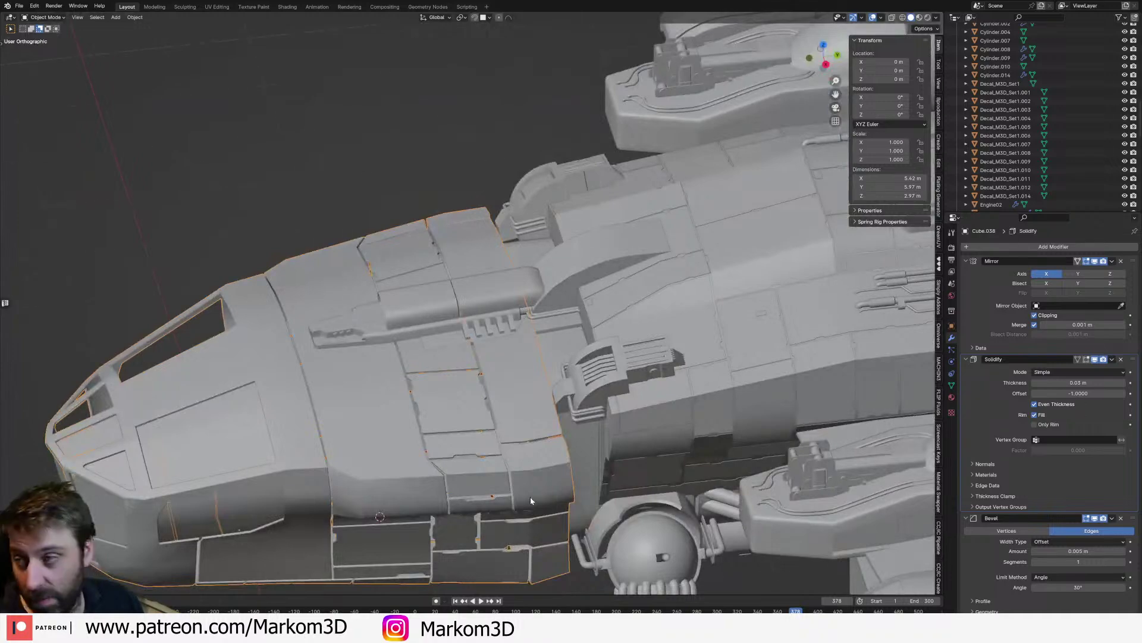
Step: Bevel the outer lengthwise edges of the rear upper hull panel about 0.015 m wide and delete the strip's faces as a gap
{"action": "key", "text": "Tab"}
{"action": "middle_click_drag", "start_coordinate": [417, 478], "coordinate": [487, 405]}
{"action": "scroll", "coordinate": [487, 405], "scroll_direction": "up", "scroll_amount": 3}
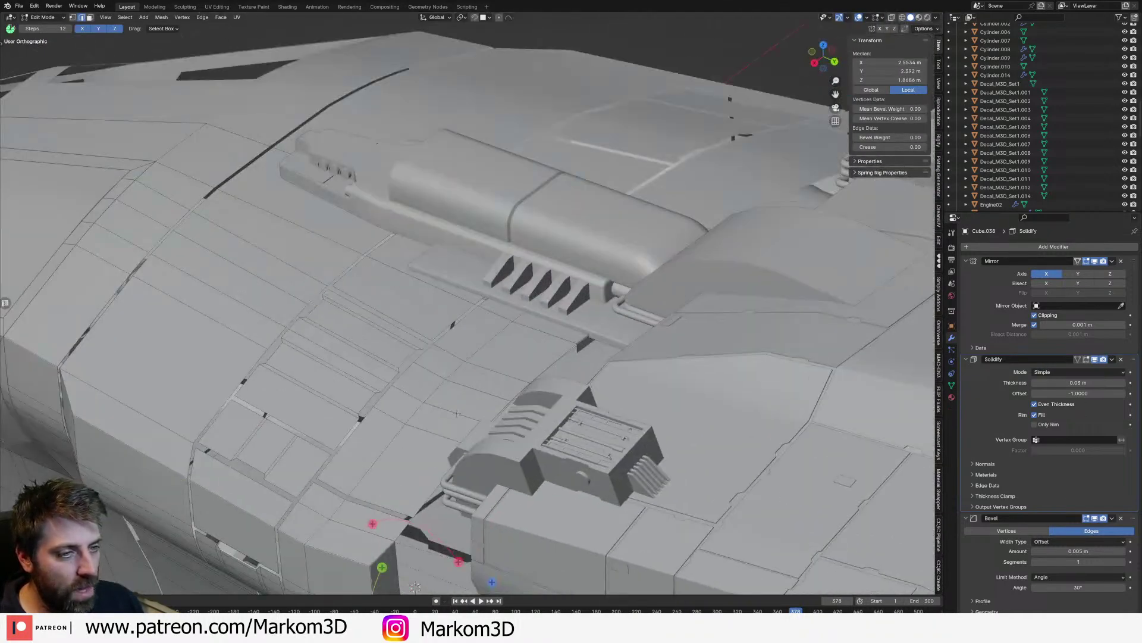
{"action": "left_click", "coordinate": [513, 370], "text": "shift"}
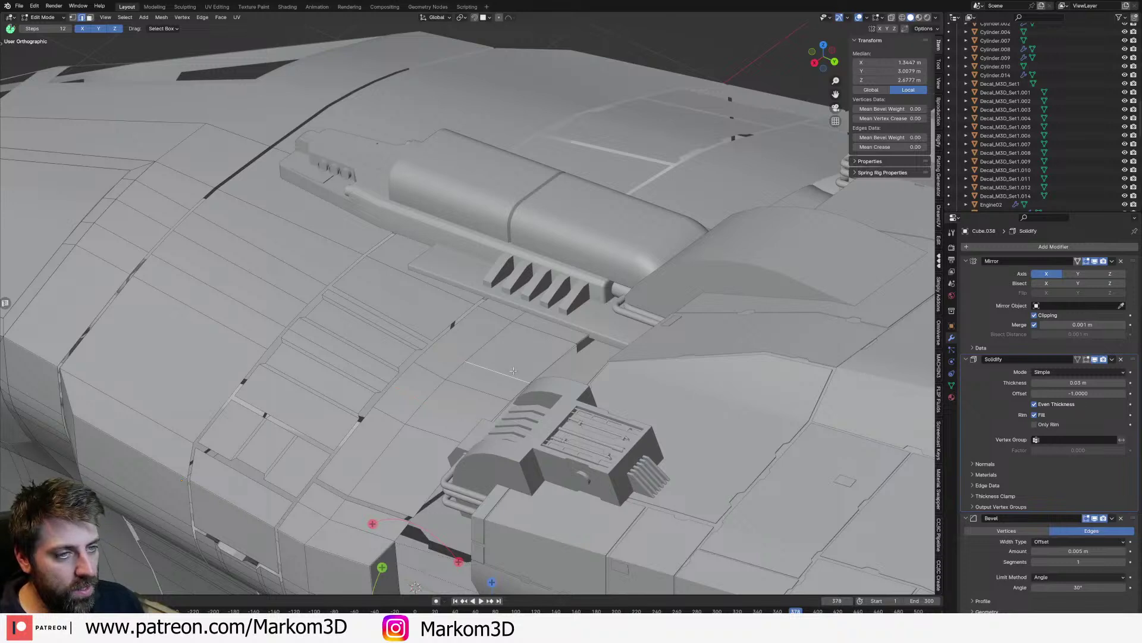
{"action": "left_click", "coordinate": [459, 410], "text": "shift"}
{"action": "key", "text": "ctrl+b"}
{"action": "left_click", "coordinate": [548, 451]}
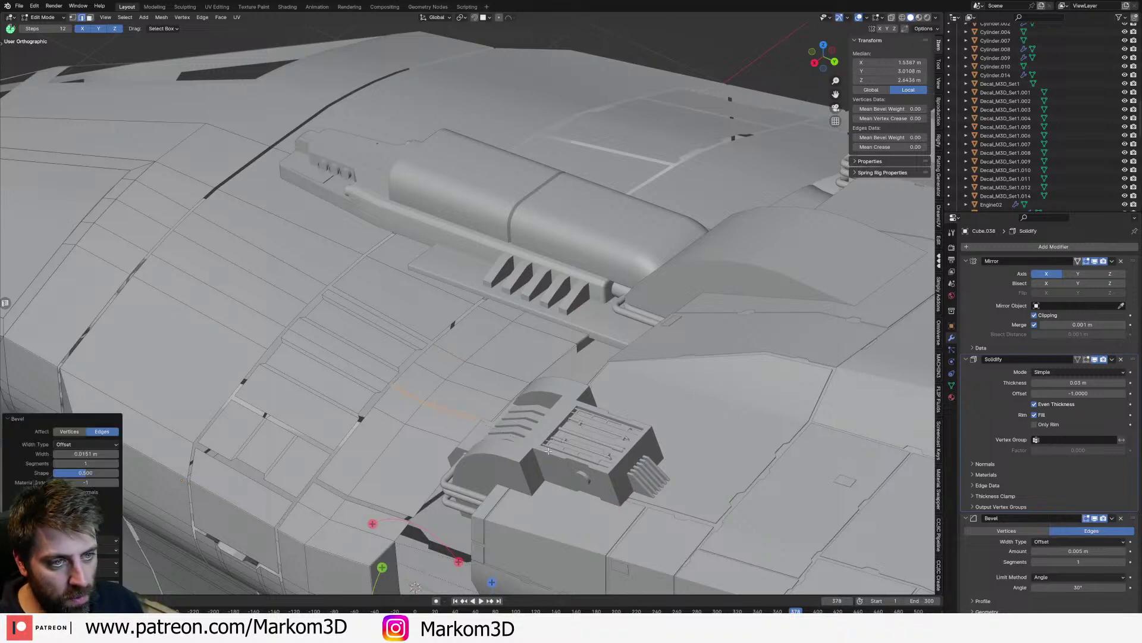
{"action": "key", "text": "x"}
{"action": "left_click", "coordinate": [548, 453]}
Step: Bevel the inner lengthwise edges beside the finned vent about 0.006 m wide and delete the strip's faces as a gap
{"action": "middle_click_drag", "start_coordinate": [500, 392], "coordinate": [423, 424]}
{"action": "scroll", "coordinate": [423, 424], "scroll_direction": "up", "scroll_amount": 2}
{"action": "left_click", "coordinate": [355, 338]}
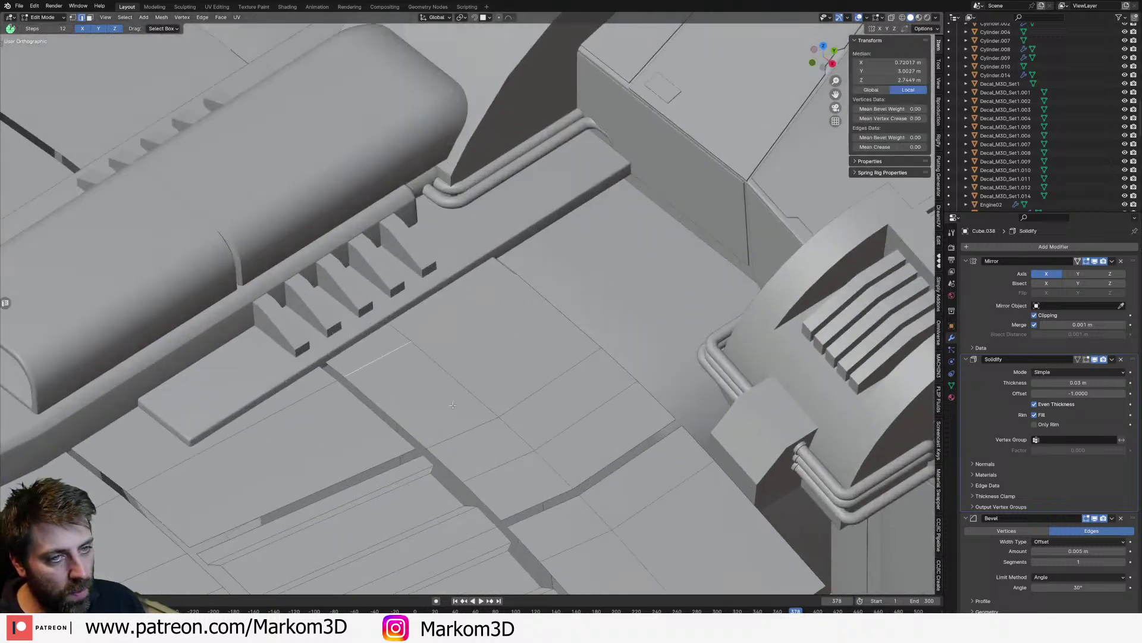
{"action": "key", "text": "ctrl+z"}
{"action": "key", "text": "ctrl+z"}
{"action": "left_click", "coordinate": [464, 420]}
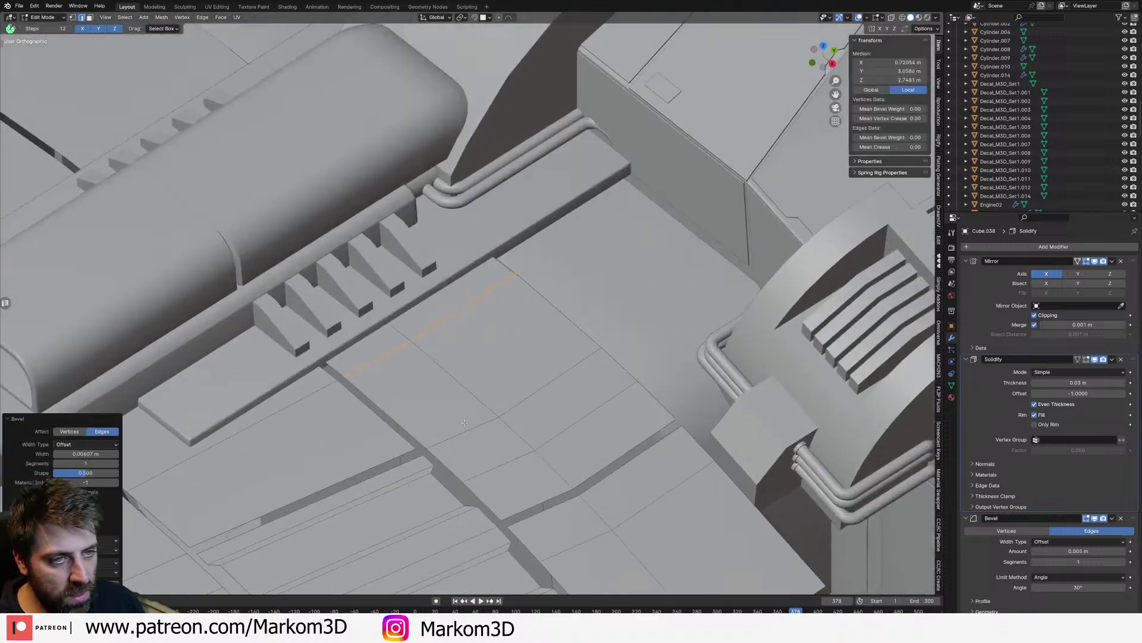
{"action": "key", "text": "x"}
{"action": "left_click", "coordinate": [466, 425]}
Step: Delete the rear end face of the nose hull in wireframe shading, and return to solid shading
{"action": "middle_click_drag", "start_coordinate": [466, 424], "coordinate": [566, 405]}
{"action": "key", "text": "z"}
{"action": "left_click", "coordinate": [567, 406]}
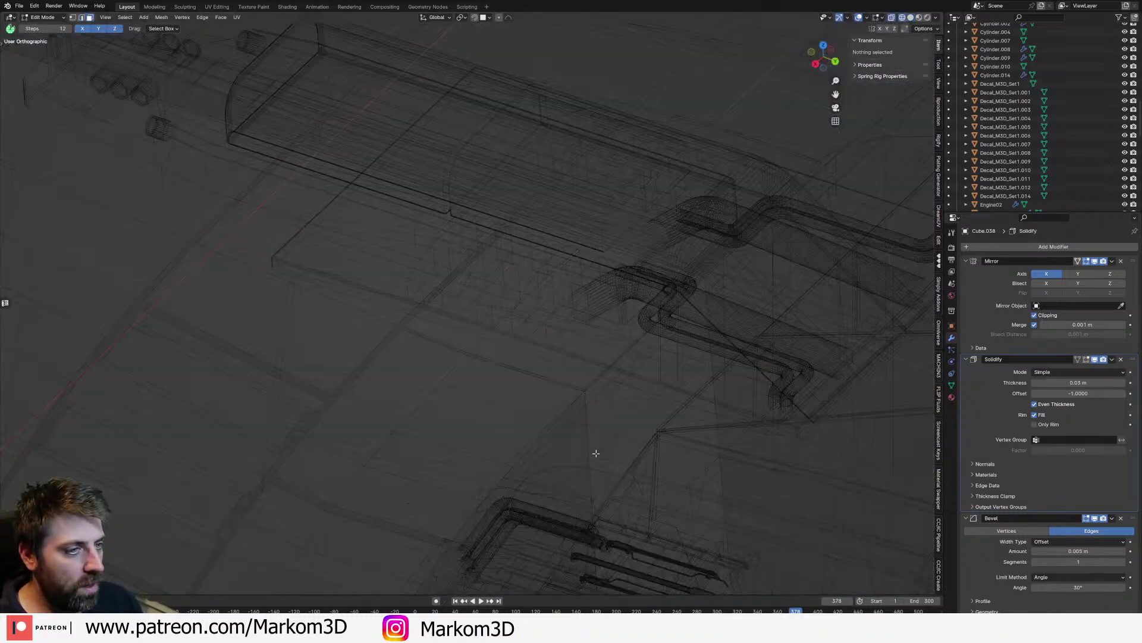
{"action": "middle_click_drag", "start_coordinate": [598, 456], "coordinate": [657, 413]}
{"action": "key", "text": "l"}
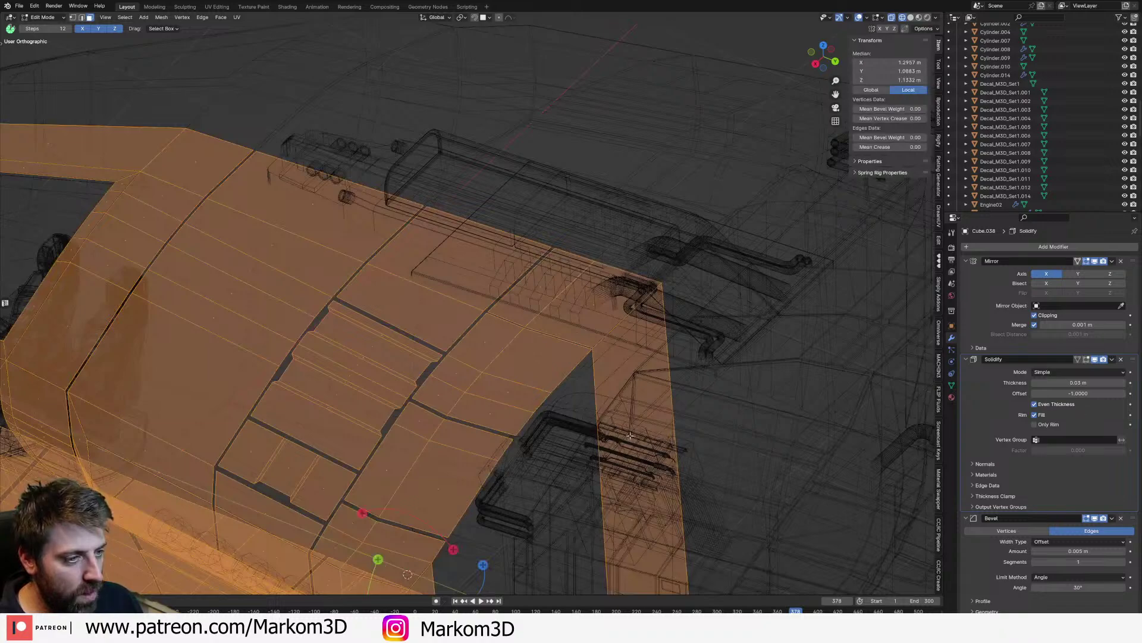
{"action": "left_click", "coordinate": [626, 522]}
{"action": "key", "text": "x"}
{"action": "left_click", "coordinate": [628, 524]}
{"action": "scroll", "coordinate": [626, 523], "scroll_direction": "down", "scroll_amount": 3}
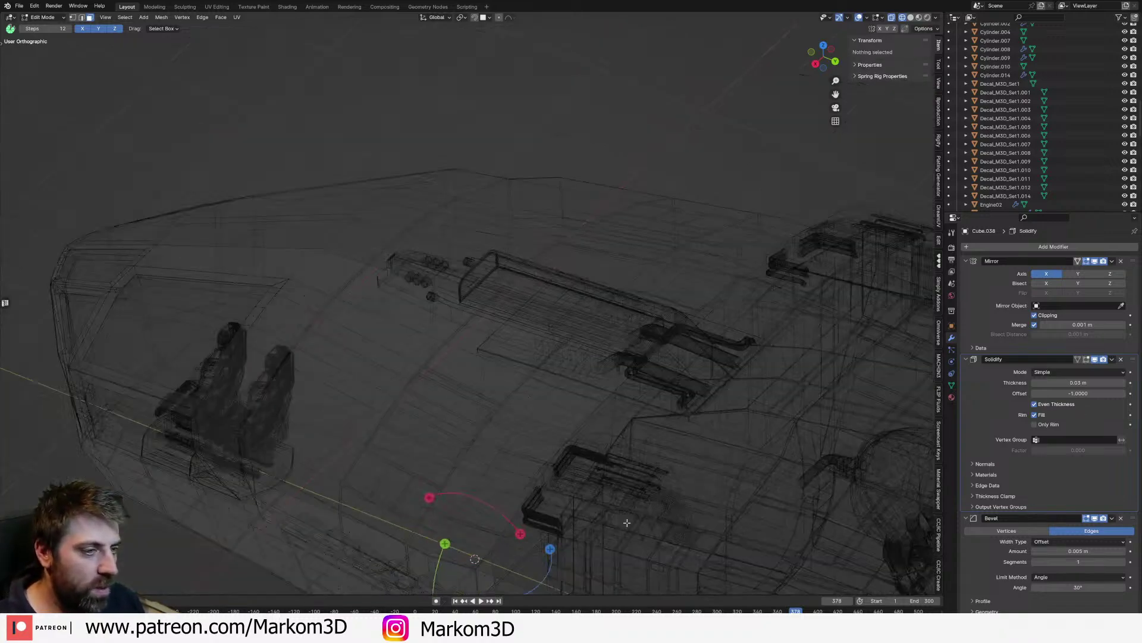
{"action": "key", "text": "z"}
{"action": "left_click", "coordinate": [657, 522]}
{"action": "key", "text": "Tab"}
{"action": "scroll", "coordinate": [551, 451], "scroll_direction": "up", "scroll_amount": 4}
{"action": "mouse_move", "coordinate": [551, 451]}
{"action": "middle_mouse_down"}
{"action": "mouse_move", "coordinate": [559, 426]}
{"action": "mouse_move", "coordinate": [571, 454]}
{"action": "mouse_move", "coordinate": [502, 487]}
{"action": "mouse_move", "coordinate": [599, 393]}
{"action": "mouse_move", "coordinate": [563, 463]}
{"action": "middle_mouse_up"}
Step: Scale the edges bordering the outer lengthwise gap of the rear upper panel along the Y axis
{"action": "key", "text": "Tab"}
{"action": "scroll", "coordinate": [599, 394], "scroll_direction": "up", "scroll_amount": 1}
{"action": "left_click", "coordinate": [571, 476]}
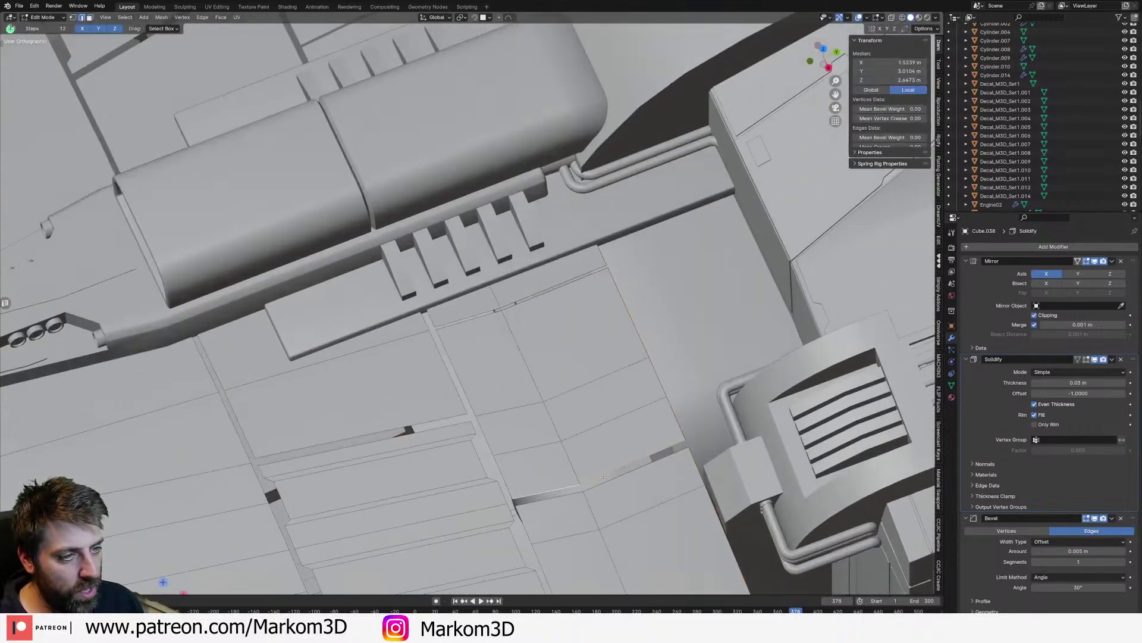
{"action": "key", "text": "s"}
{"action": "key", "text": "y"}
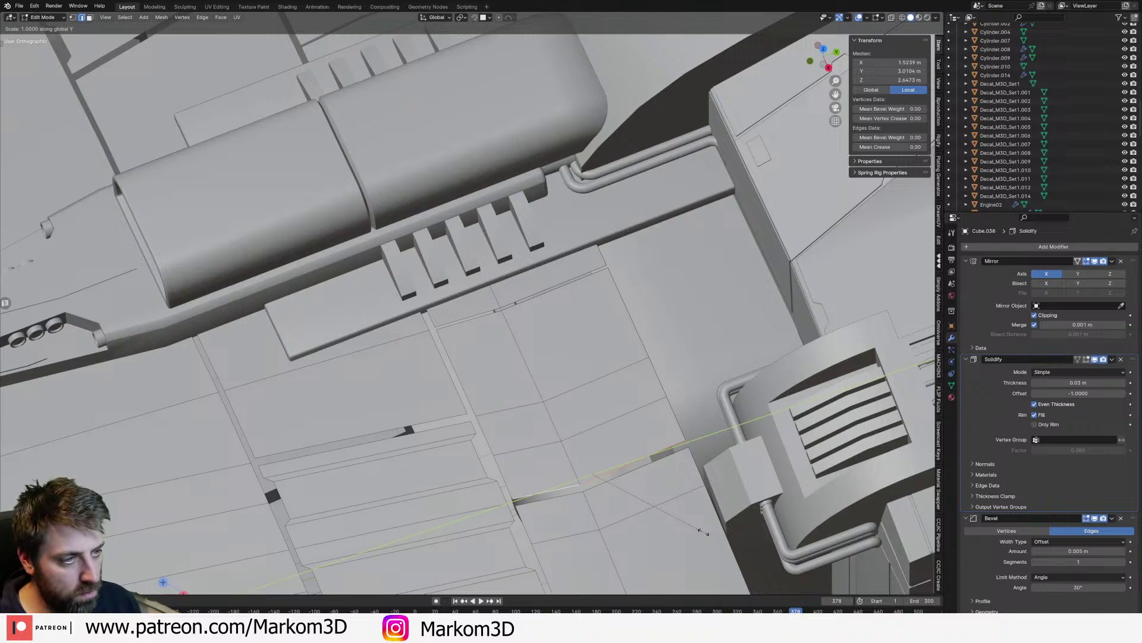
{"action": "left_click", "coordinate": [703, 532]}
{"action": "left_click", "coordinate": [624, 481], "text": "shift"}
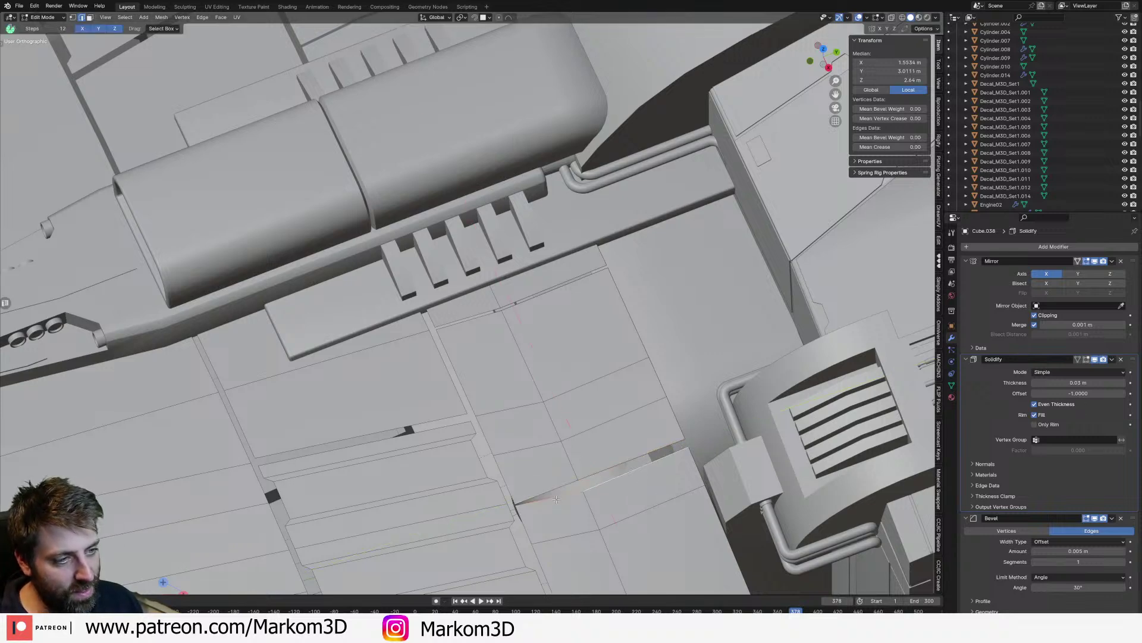
{"action": "key", "text": "s"}
{"action": "key", "text": "y"}
{"action": "left_click", "coordinate": [634, 512]}
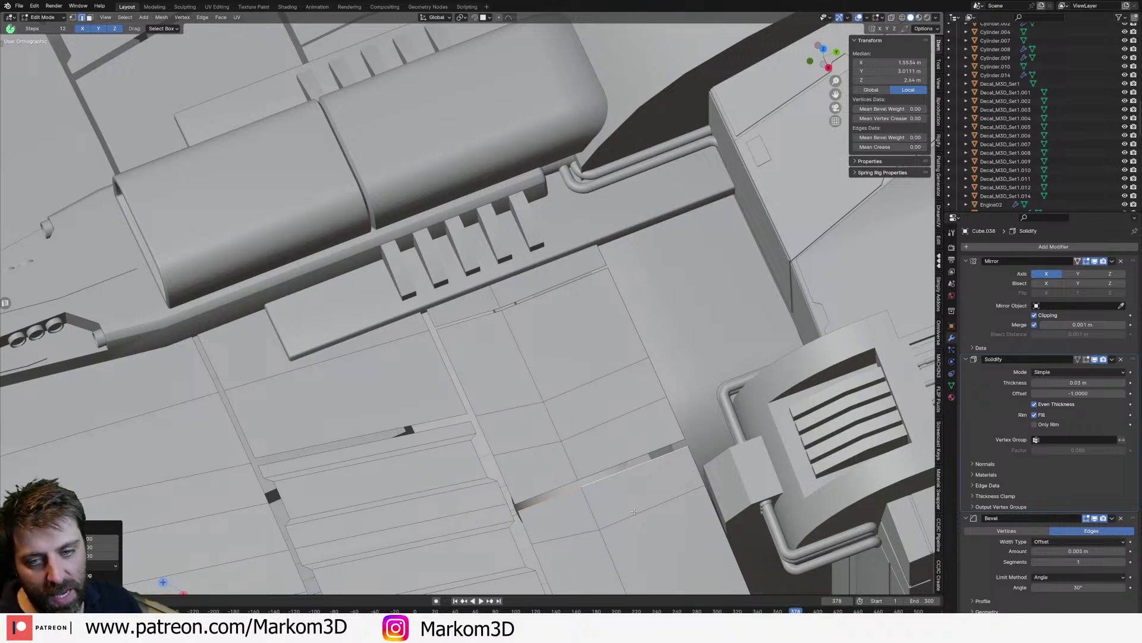
{"action": "middle_click_drag", "start_coordinate": [635, 511], "coordinate": [655, 474]}
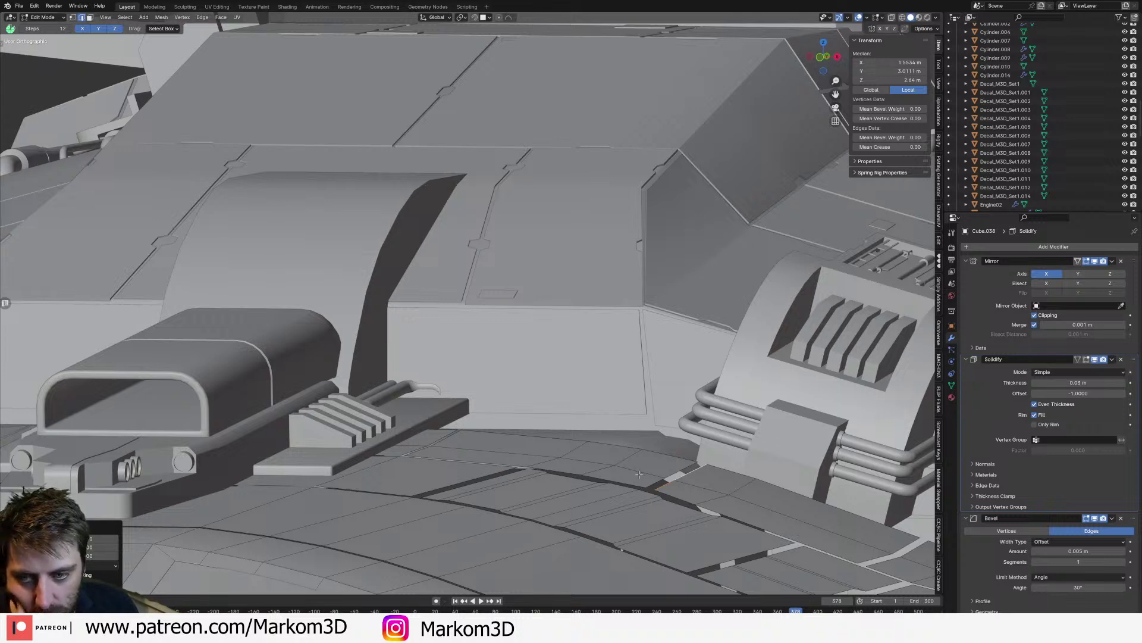
{"action": "middle_click_drag", "start_coordinate": [631, 506], "coordinate": [586, 465]}
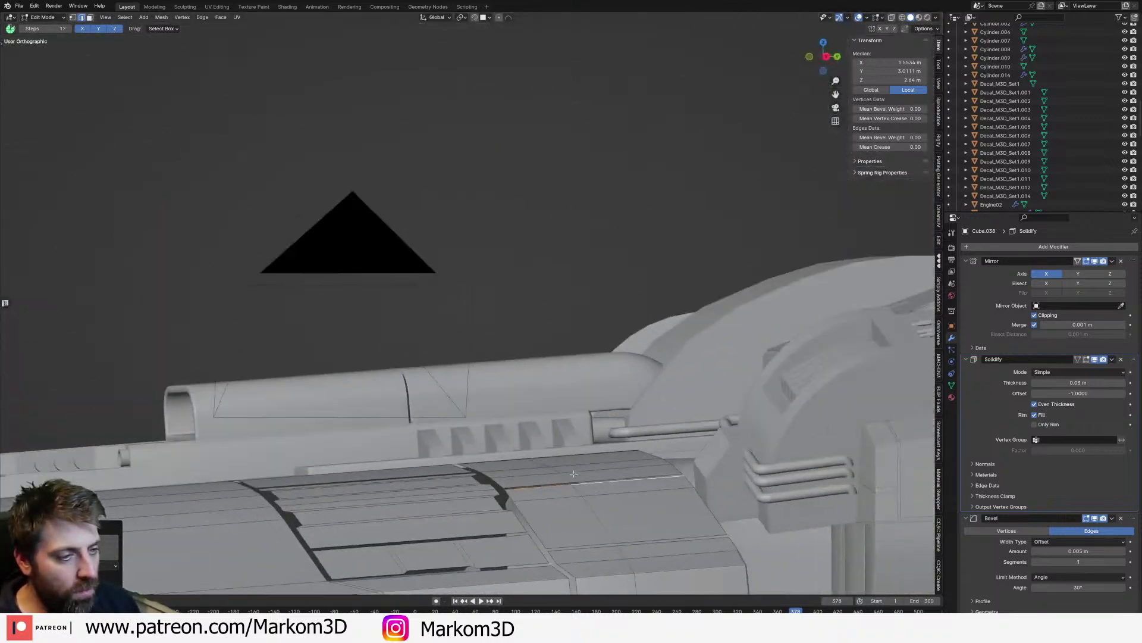
{"action": "left_click", "coordinate": [588, 462]}
{"action": "left_click", "coordinate": [591, 463], "text": "alt"}
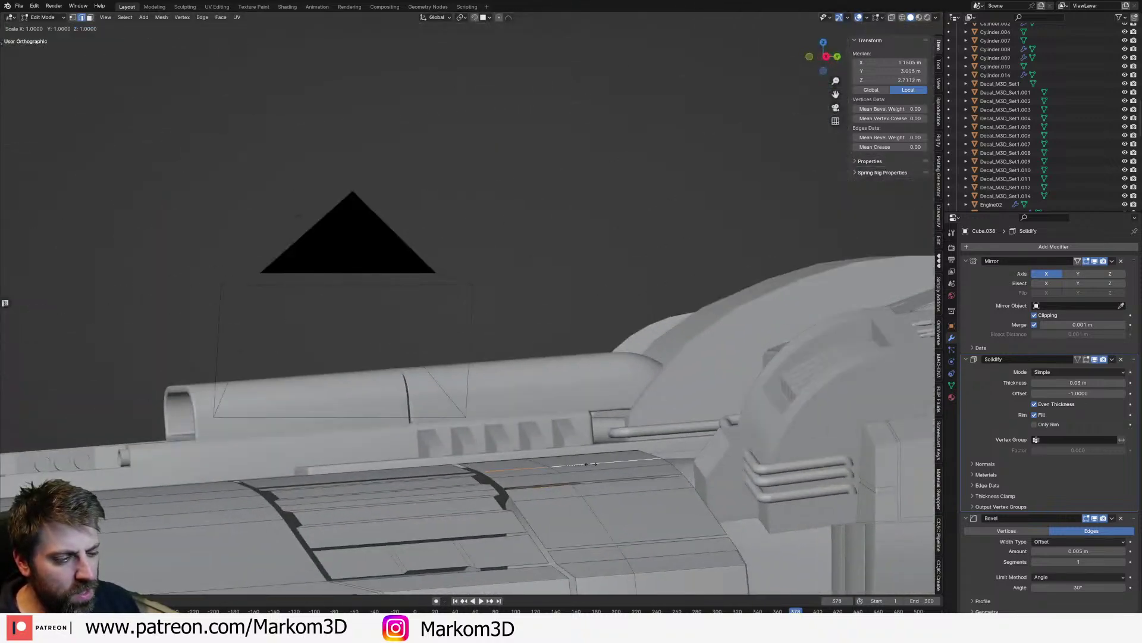
{"action": "mouse_move", "coordinate": [591, 469]}
{"action": "middle_mouse_down"}
{"action": "mouse_move", "coordinate": [591, 490]}
{"action": "mouse_move", "coordinate": [588, 466]}
{"action": "middle_mouse_up"}
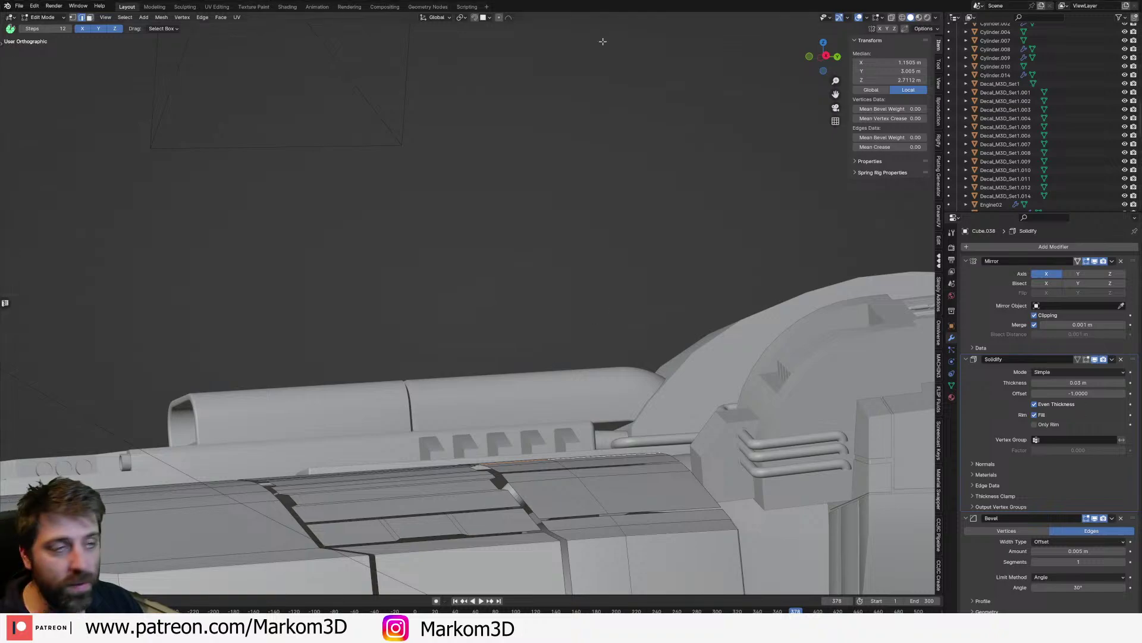
Step: Examine the nose hull's panel gaps against the rest of the ship in rendered shading, and select the main hull behind the nose
{"action": "middle_click_drag", "start_coordinate": [637, 529], "coordinate": [565, 433]}
{"action": "key", "text": "Tab"}
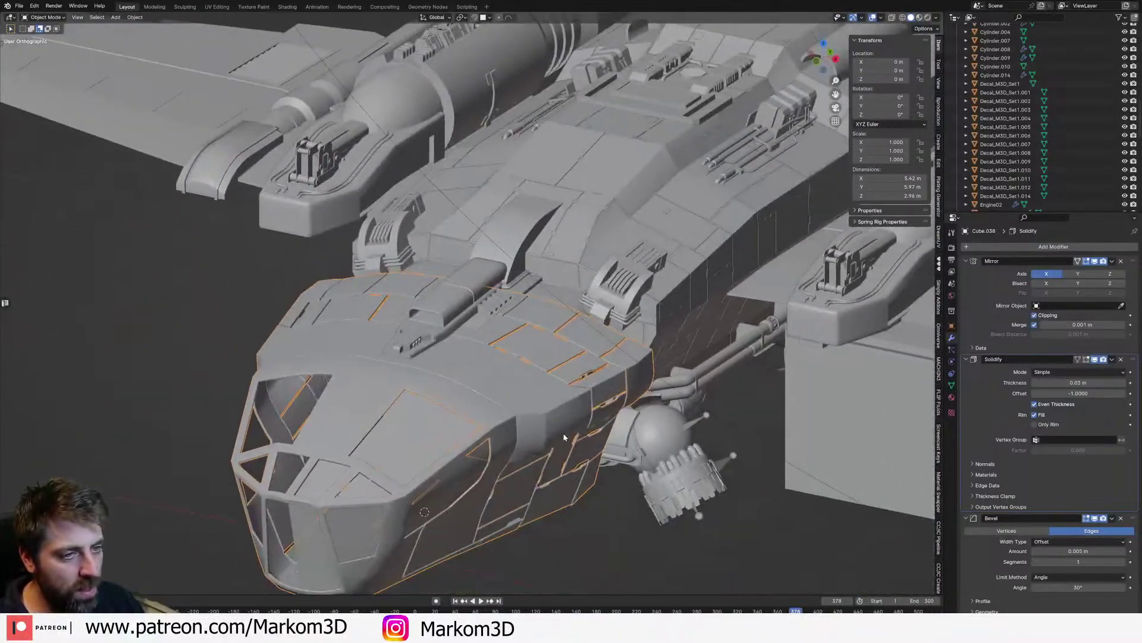
{"action": "left_click", "coordinate": [927, 17]}
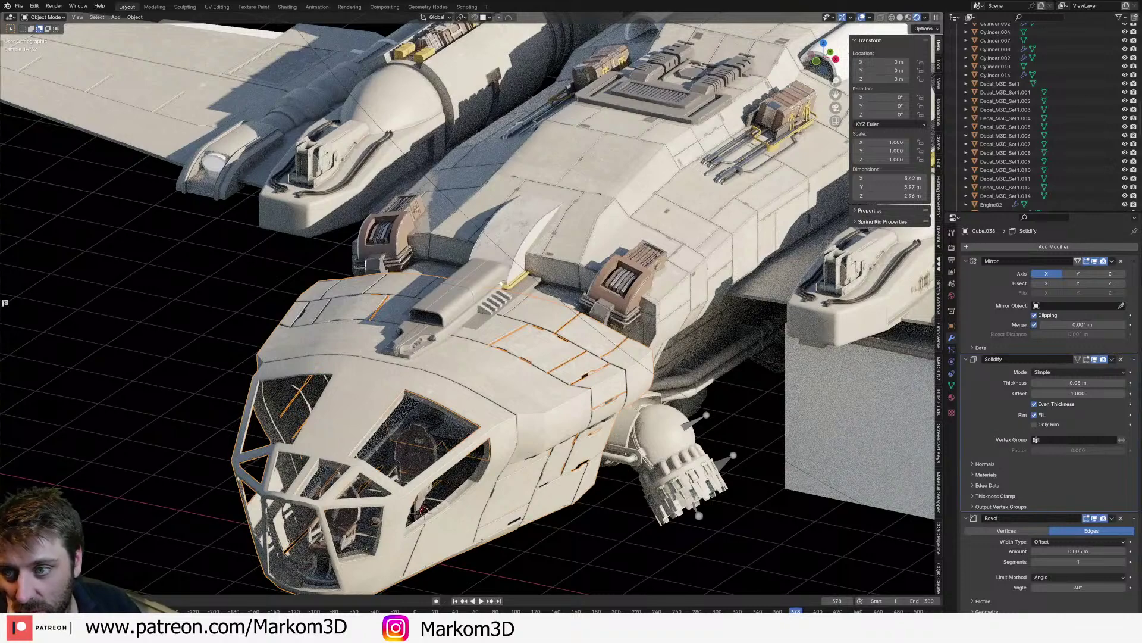
{"action": "scroll", "coordinate": [595, 357], "scroll_direction": "down", "scroll_amount": 2}
{"action": "middle_click_drag", "start_coordinate": [554, 541], "coordinate": [470, 518], "text": "shift"}
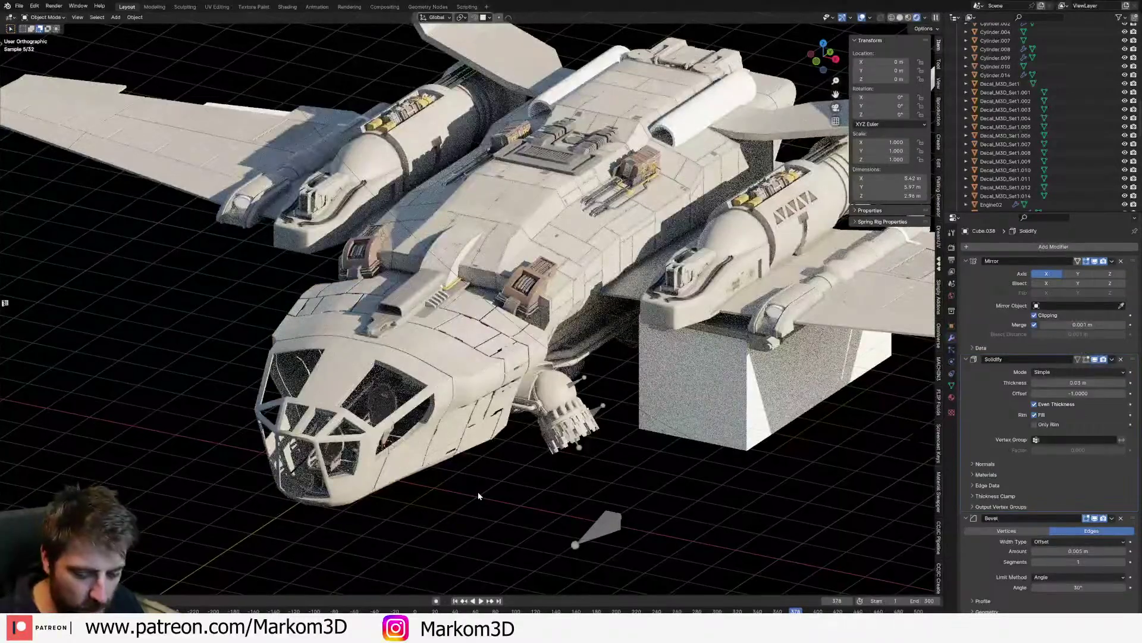
{"action": "key", "text": "Tab"}
{"action": "scroll", "coordinate": [506, 470], "scroll_direction": "up", "scroll_amount": 5}
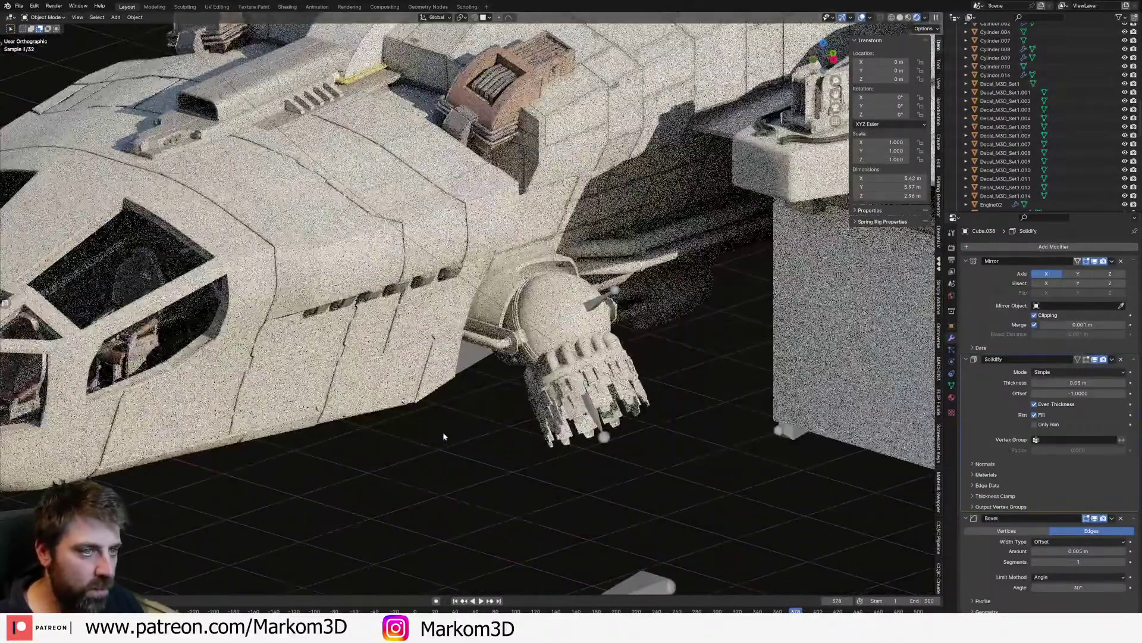
{"action": "middle_click_drag", "start_coordinate": [443, 437], "coordinate": [498, 502], "text": "shift"}
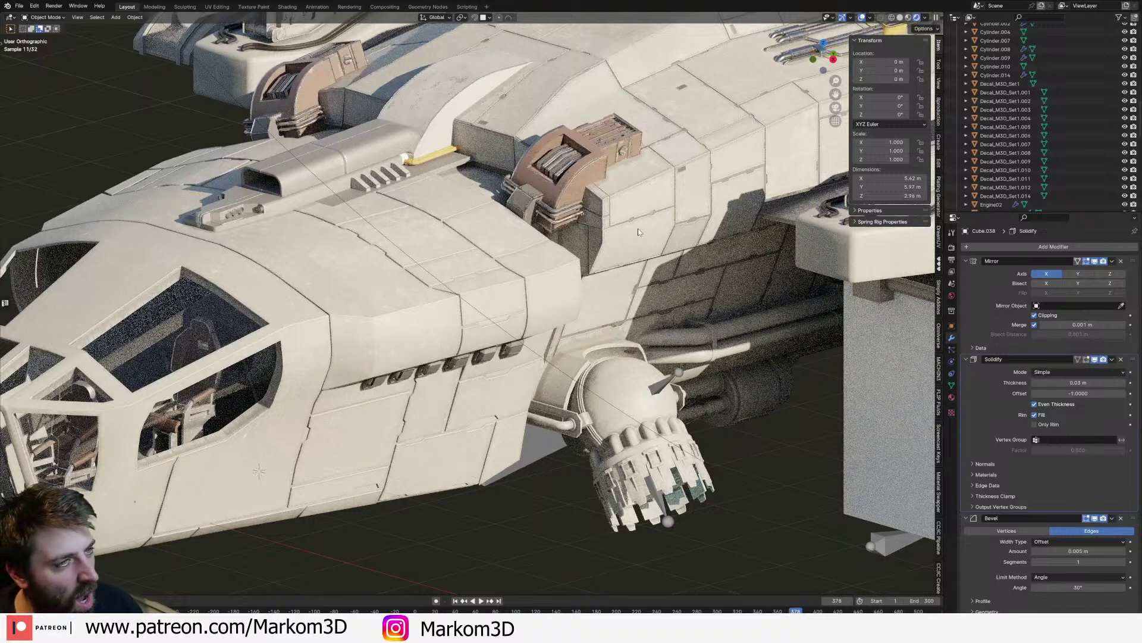
{"action": "left_click", "coordinate": [693, 220]}
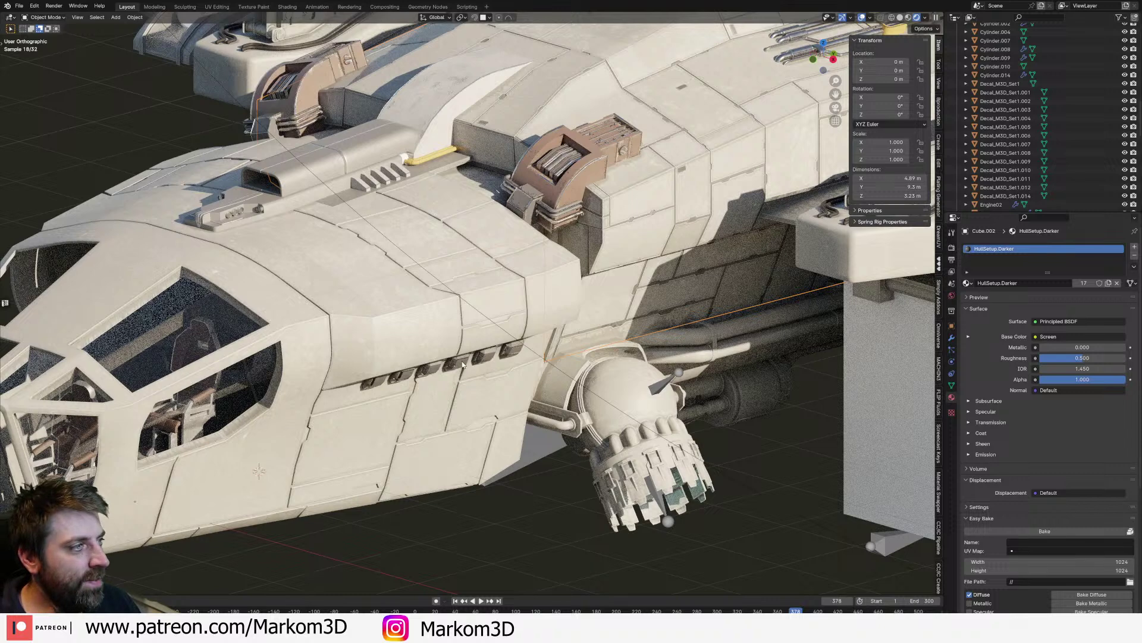
Step: Assign the HullSetup.Darker material to the nose's inner hull layer behind the panel gaps
{"action": "left_click", "coordinate": [503, 319]}
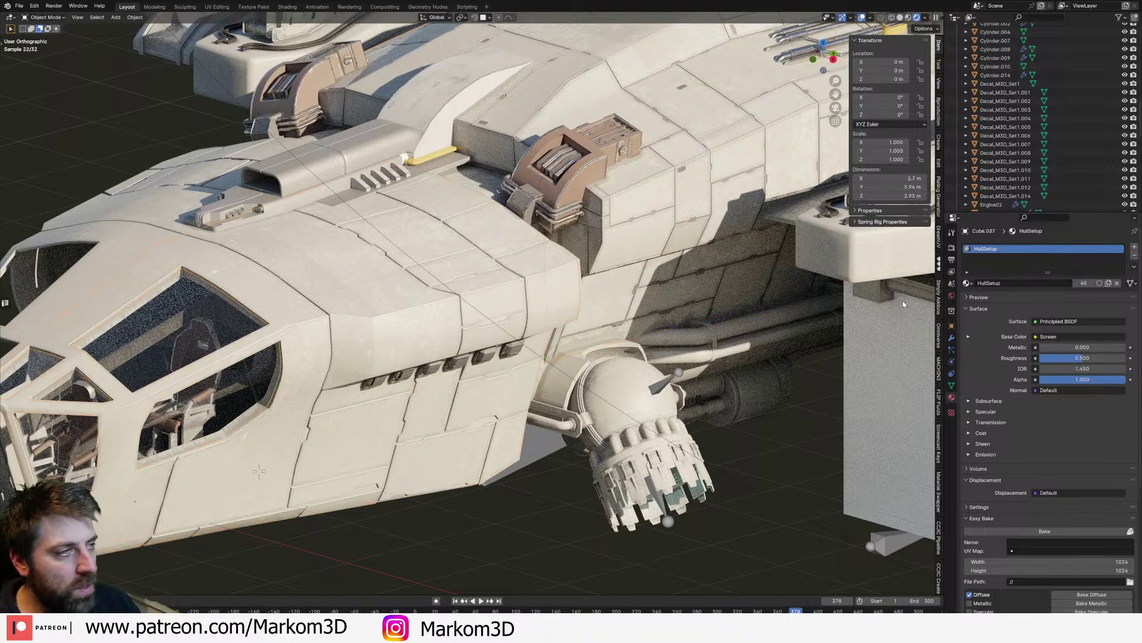
{"action": "left_click", "coordinate": [967, 283]}
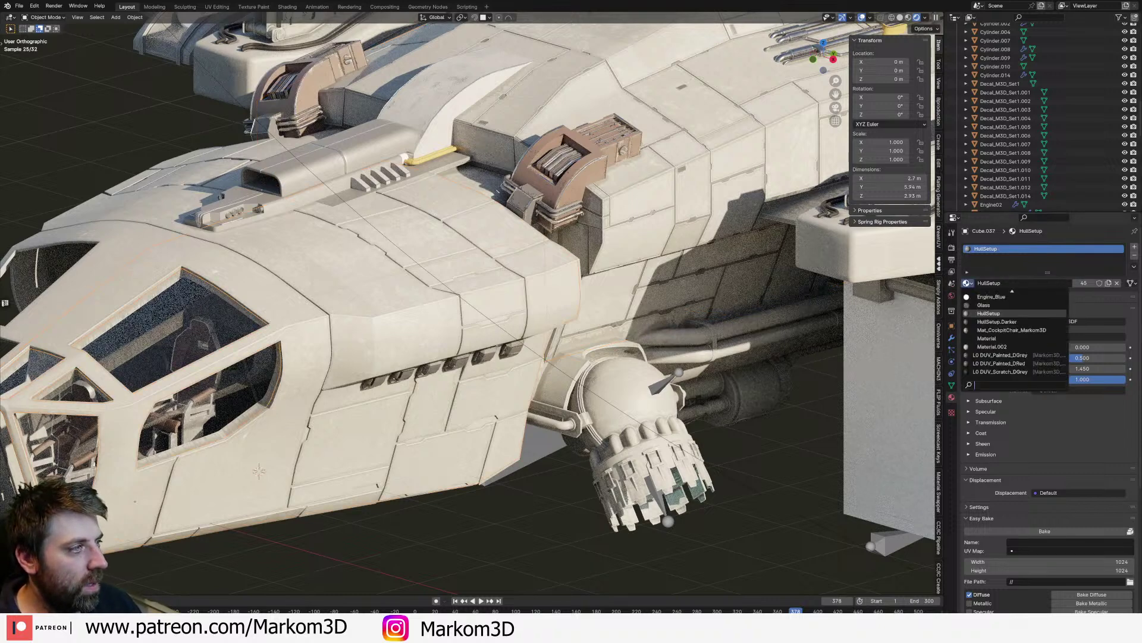
{"action": "type", "text": "dark"}
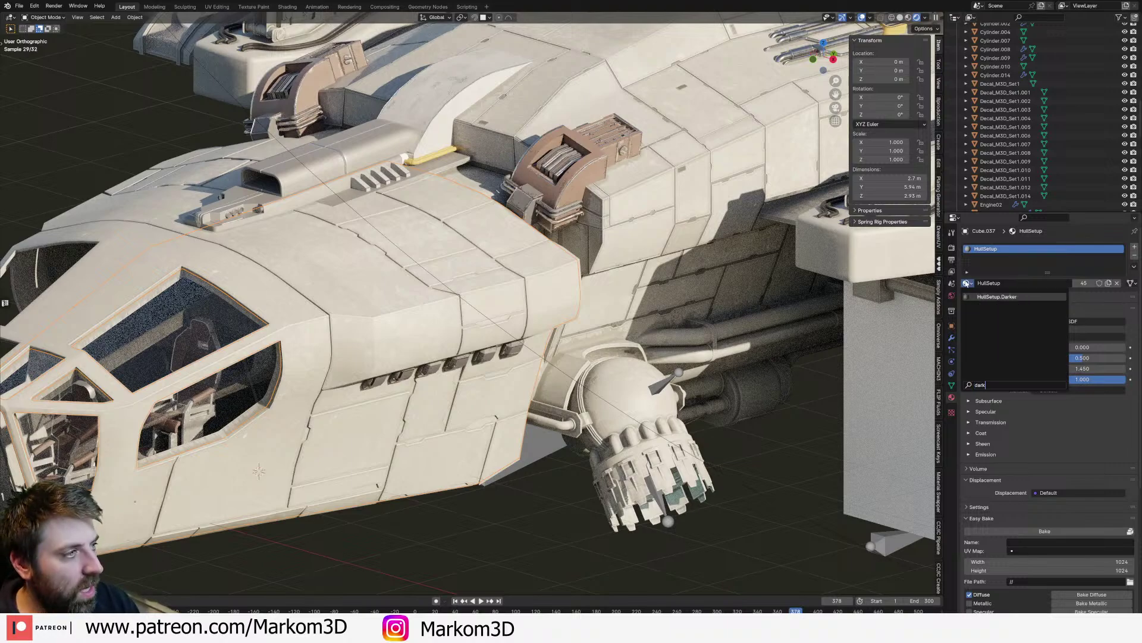
{"action": "key", "text": "Return"}
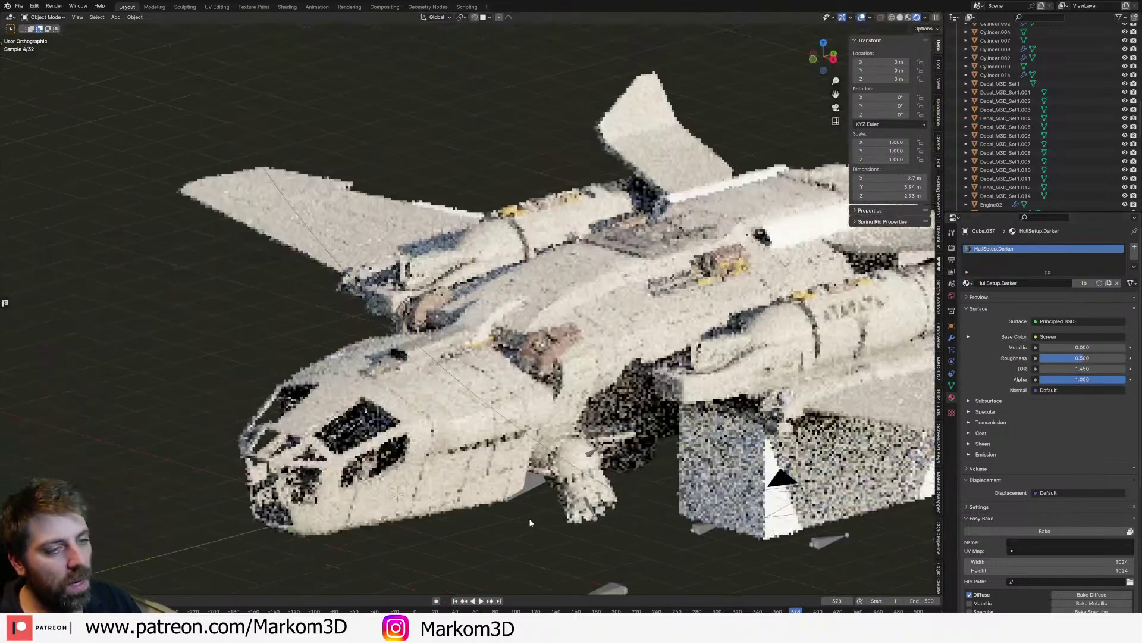
Step: Return to solid shading and hide the darker inner hull layer of the nose
{"action": "scroll", "coordinate": [536, 458], "scroll_direction": "up", "scroll_amount": 4}
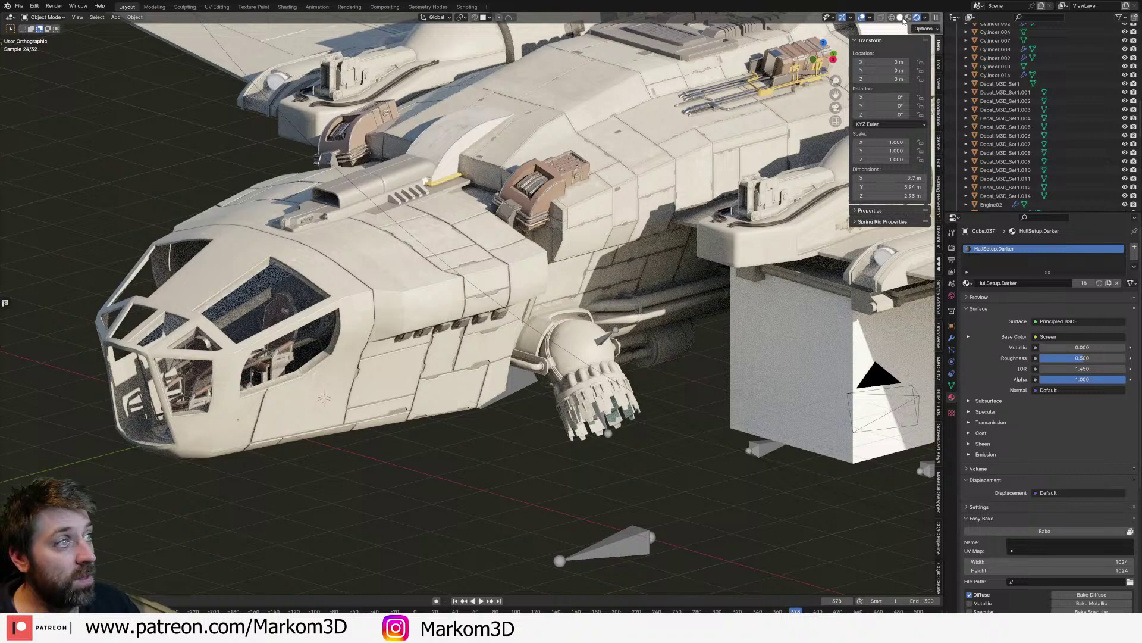
{"action": "left_click", "coordinate": [900, 17]}
{"action": "scroll", "coordinate": [417, 321], "scroll_direction": "up", "scroll_amount": 4}
{"action": "left_click", "coordinate": [408, 319]}
{"action": "key", "text": "Tab"}
{"action": "scroll", "coordinate": [416, 315], "scroll_direction": "up", "scroll_amount": 3}
{"action": "middle_click_drag", "start_coordinate": [422, 302], "coordinate": [430, 317]}
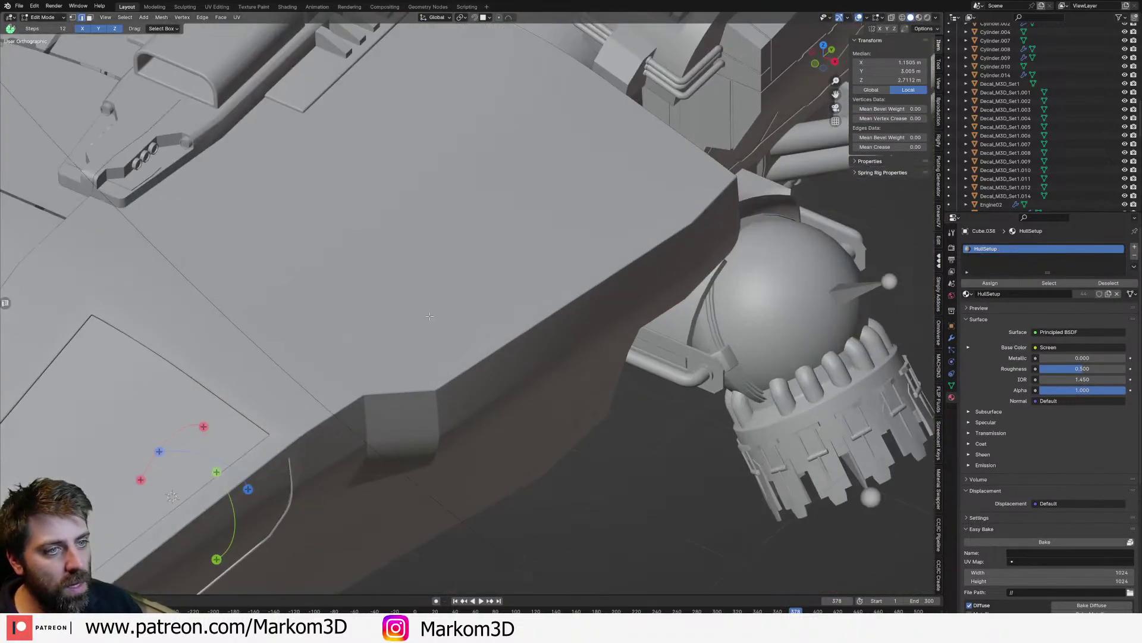
{"action": "key", "text": "Tab"}
{"action": "scroll", "coordinate": [431, 320], "scroll_direction": "down", "scroll_amount": 5}
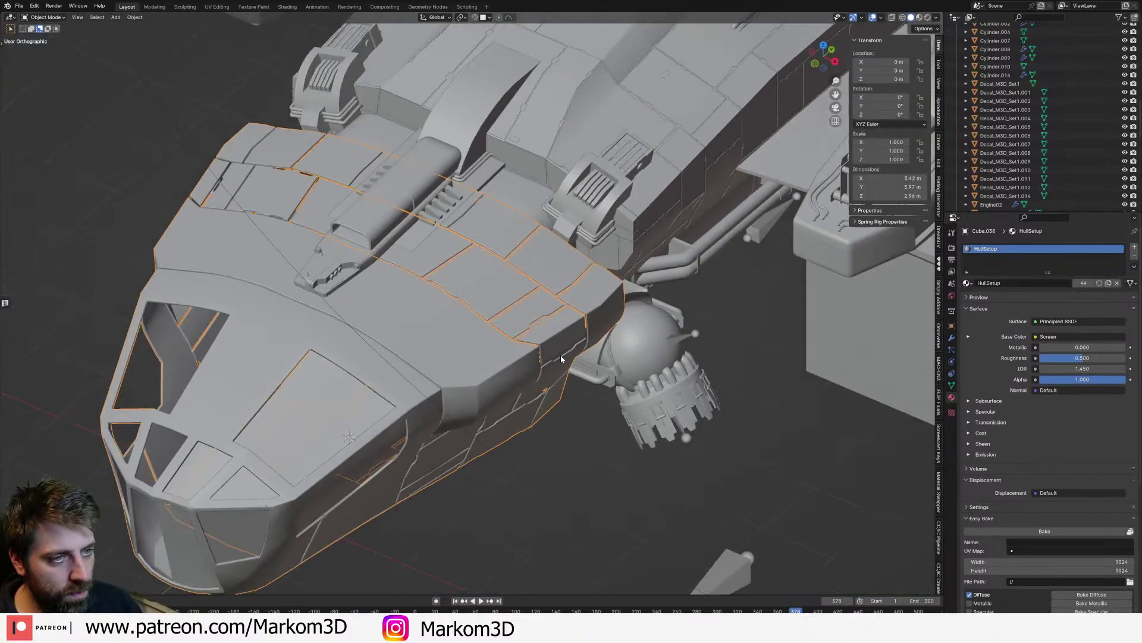
{"action": "left_click", "coordinate": [569, 355]}
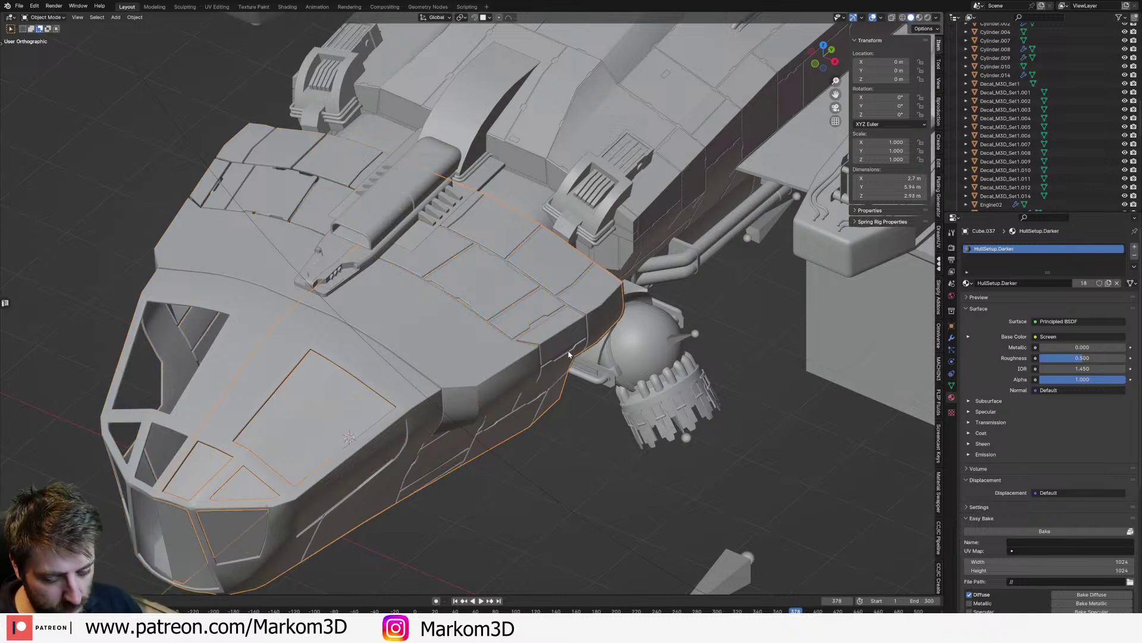
{"action": "key", "text": "h"}
Step: Loop cut the nose hull's upper outer panel lengthwise, bevel the cut about 0.013 m wide, and delete its faces as a gap
{"action": "left_click", "coordinate": [509, 376]}
{"action": "scroll", "coordinate": [509, 376], "scroll_direction": "up", "scroll_amount": 2}
{"action": "key", "text": "Tab"}
{"action": "middle_click_drag", "start_coordinate": [508, 297], "coordinate": [539, 313]}
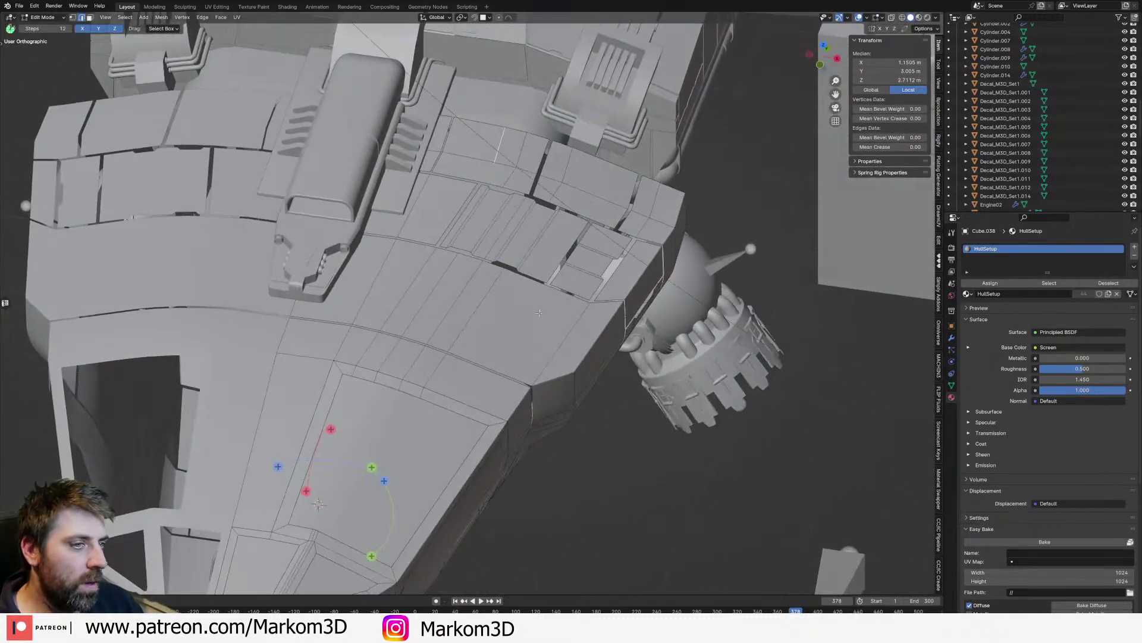
{"action": "key", "text": "ctrl+r"}
{"action": "left_click", "coordinate": [540, 314]}
{"action": "left_click", "coordinate": [619, 375]}
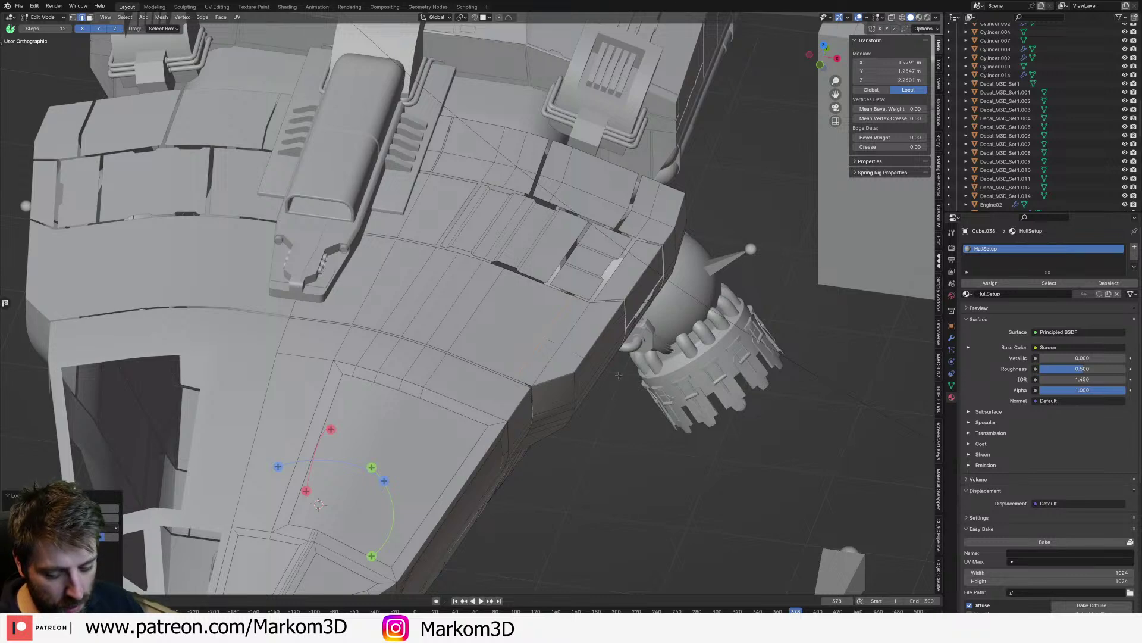
{"action": "key", "text": "ctrl+b"}
{"action": "left_click", "coordinate": [633, 386]}
{"action": "key", "text": "x"}
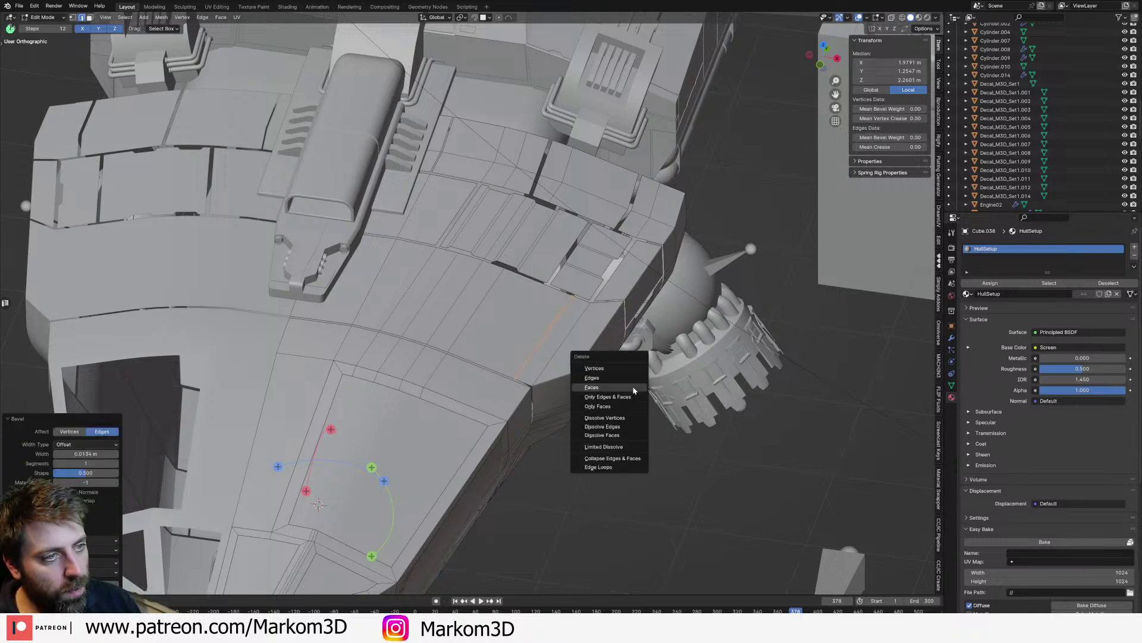
{"action": "left_click", "coordinate": [635, 389]}
Step: Add a crosswise loop cut on the nose's outer shoulder near the front side pod, and slide its upper vertex along the gap edge
{"action": "middle_click_drag", "start_coordinate": [634, 389], "coordinate": [566, 350]}
{"action": "key", "text": "ctrl+r"}
{"action": "left_click", "coordinate": [373, 316]}
{"action": "left_click", "coordinate": [334, 319]}
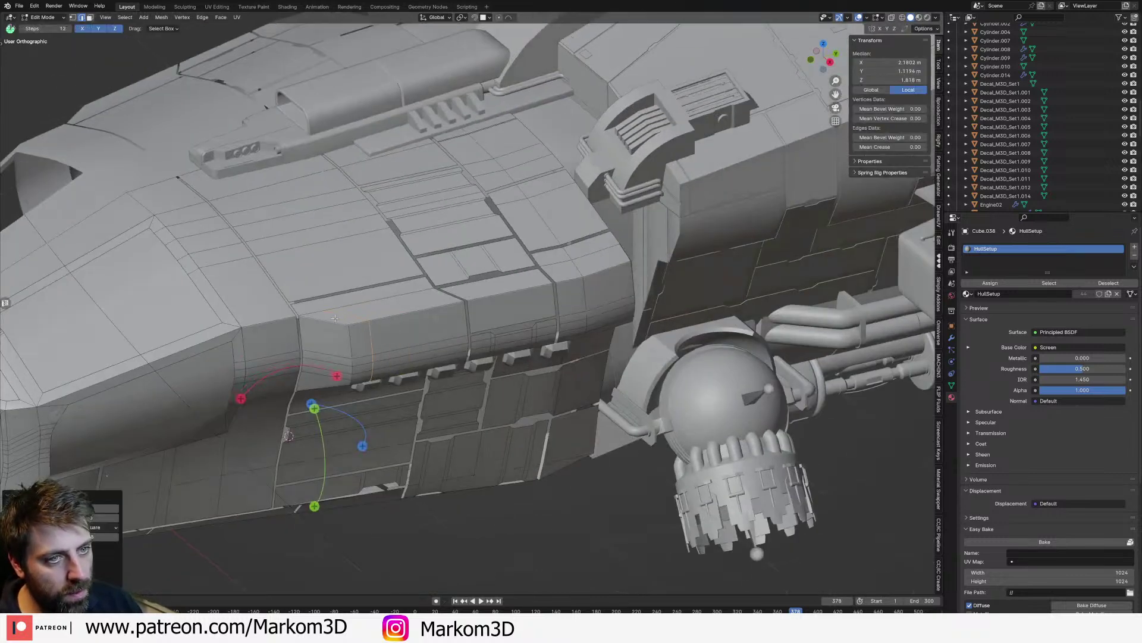
{"action": "left_click", "coordinate": [318, 306]}
{"action": "middle_click_drag", "start_coordinate": [318, 306], "coordinate": [326, 369]}
{"action": "key", "text": "1"}
{"action": "left_click", "coordinate": [313, 271]}
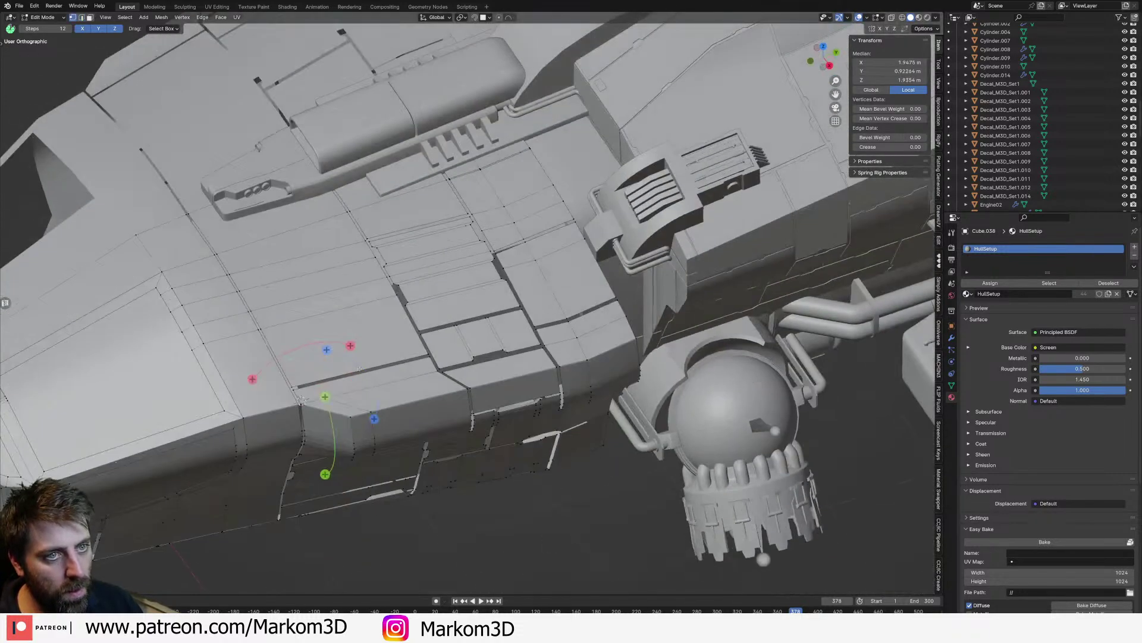
{"action": "key", "text": "g"}
{"action": "key", "text": "g"}
{"action": "left_click", "coordinate": [440, 430]}
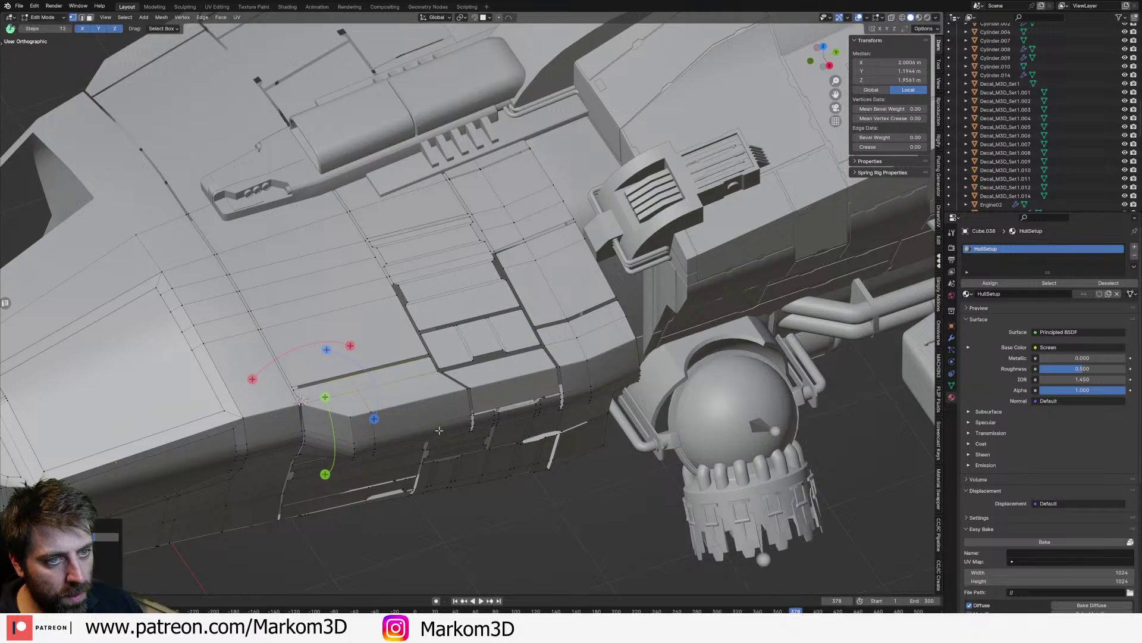
Step: Bevel the new crosswise shoulder edges about 0.02 m wide and delete the strip's faces down to the side pods
{"action": "middle_click_drag", "start_coordinate": [437, 431], "coordinate": [409, 345]}
{"action": "key", "text": "2"}
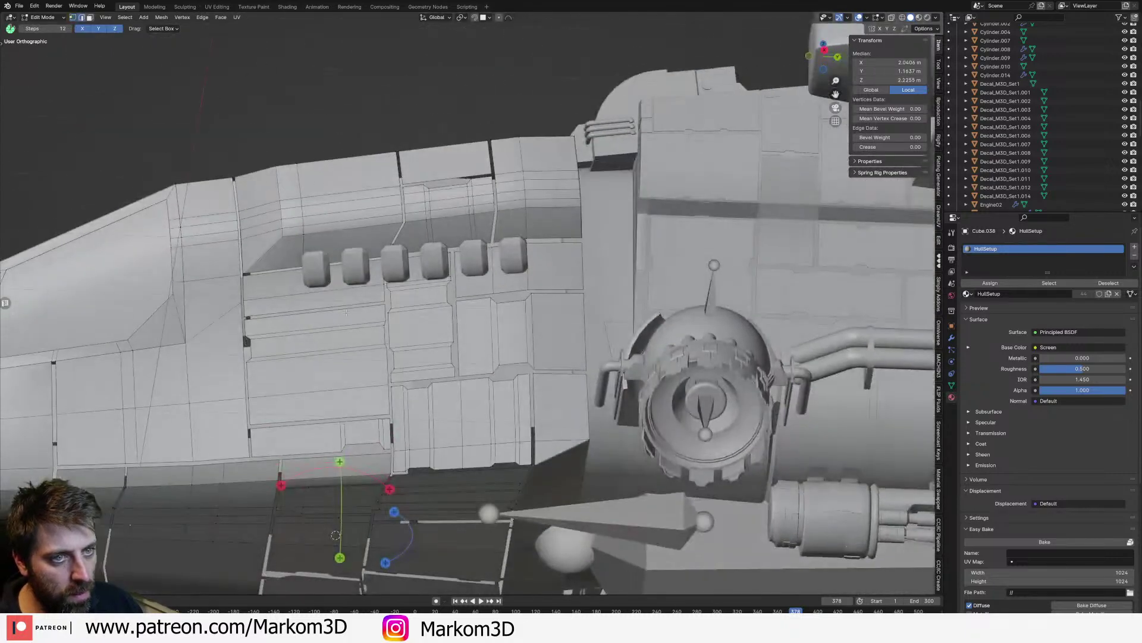
{"action": "left_click", "coordinate": [351, 233], "text": "alt"}
{"action": "left_click", "coordinate": [304, 239], "text": "alt"}
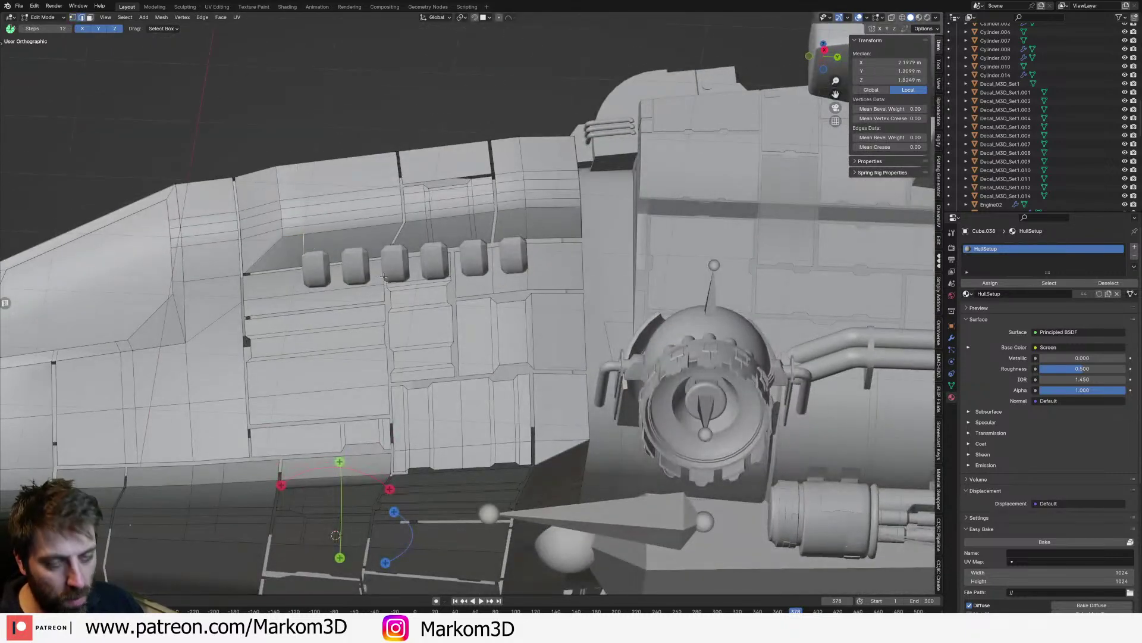
{"action": "key", "text": "ctrl+b"}
{"action": "left_click", "coordinate": [402, 288]}
{"action": "key", "text": "x"}
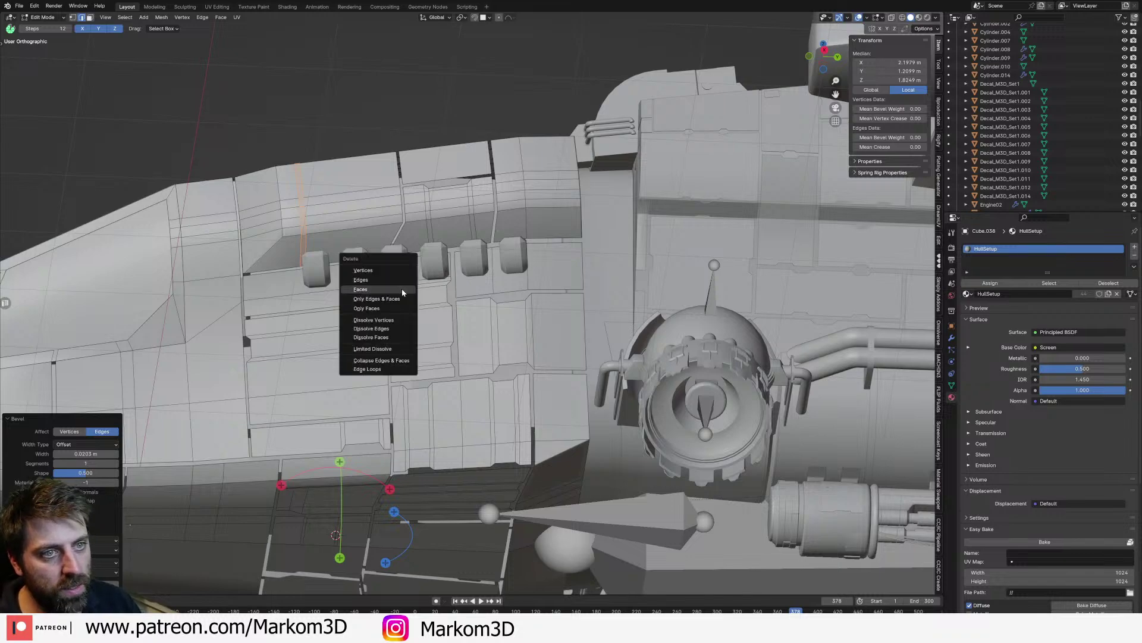
{"action": "left_click", "coordinate": [402, 290]}
{"action": "middle_click_drag", "start_coordinate": [402, 291], "coordinate": [398, 338]}
{"action": "left_click", "coordinate": [323, 286]}
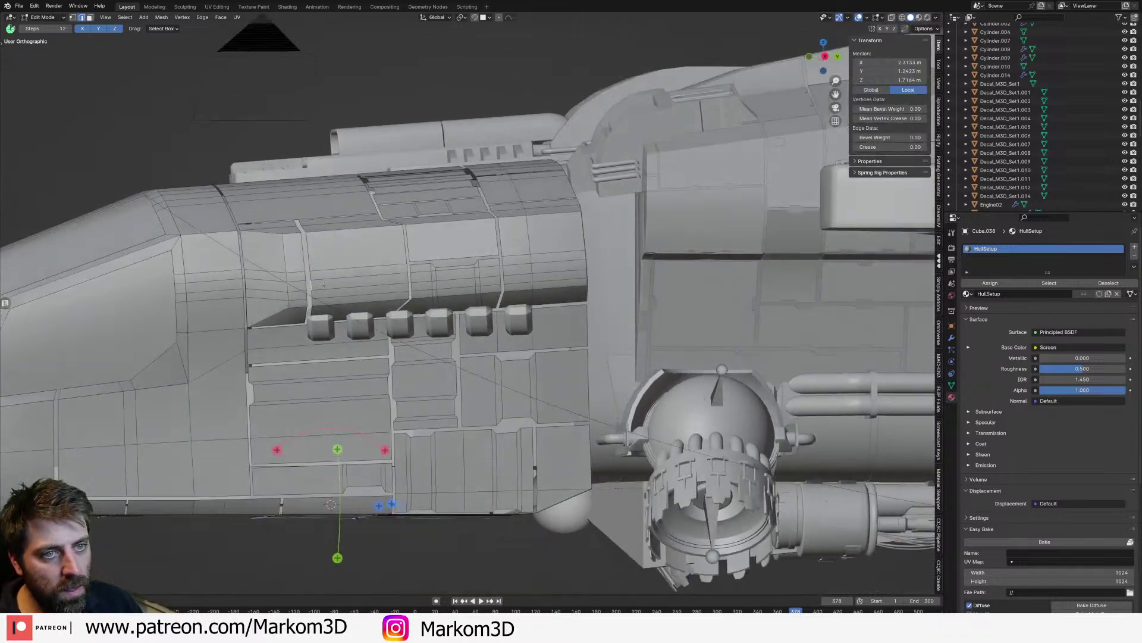
{"action": "scroll", "coordinate": [323, 285], "scroll_direction": "down", "scroll_amount": 3}
{"action": "key", "text": "Tab"}
{"action": "middle_click_drag", "start_coordinate": [323, 285], "coordinate": [354, 307]}
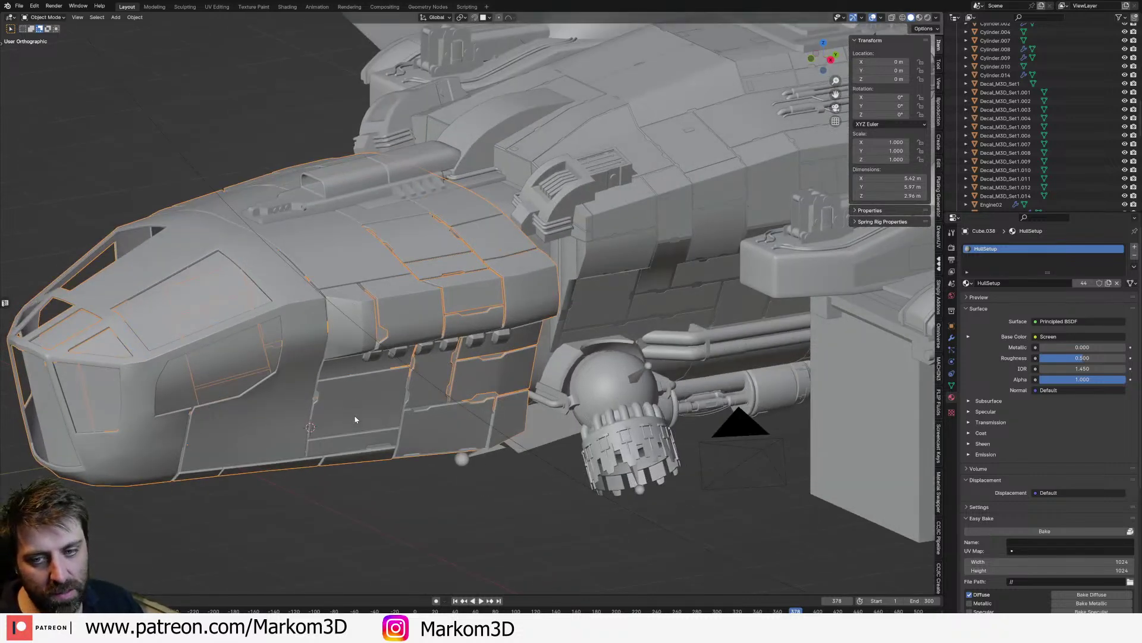
Step: Bevel the lengthwise edge in the middle of the upper front panel about 0.01 m wide and delete its faces as a gap
{"action": "mouse_move", "coordinate": [355, 419]}
{"action": "middle_mouse_down"}
{"action": "mouse_move", "coordinate": [365, 429]}
{"action": "mouse_move", "coordinate": [377, 415]}
{"action": "middle_mouse_up"}
{"action": "middle_click_drag", "start_coordinate": [384, 352], "coordinate": [488, 371]}
{"action": "key", "text": "Tab"}
{"action": "scroll", "coordinate": [492, 383], "scroll_direction": "up", "scroll_amount": 4}
{"action": "scroll", "coordinate": [526, 377], "scroll_direction": "down", "scroll_amount": 3}
{"action": "left_click", "coordinate": [522, 377]}
{"action": "scroll", "coordinate": [569, 420], "scroll_direction": "up", "scroll_amount": 3}
{"action": "key", "text": "ctrl+b"}
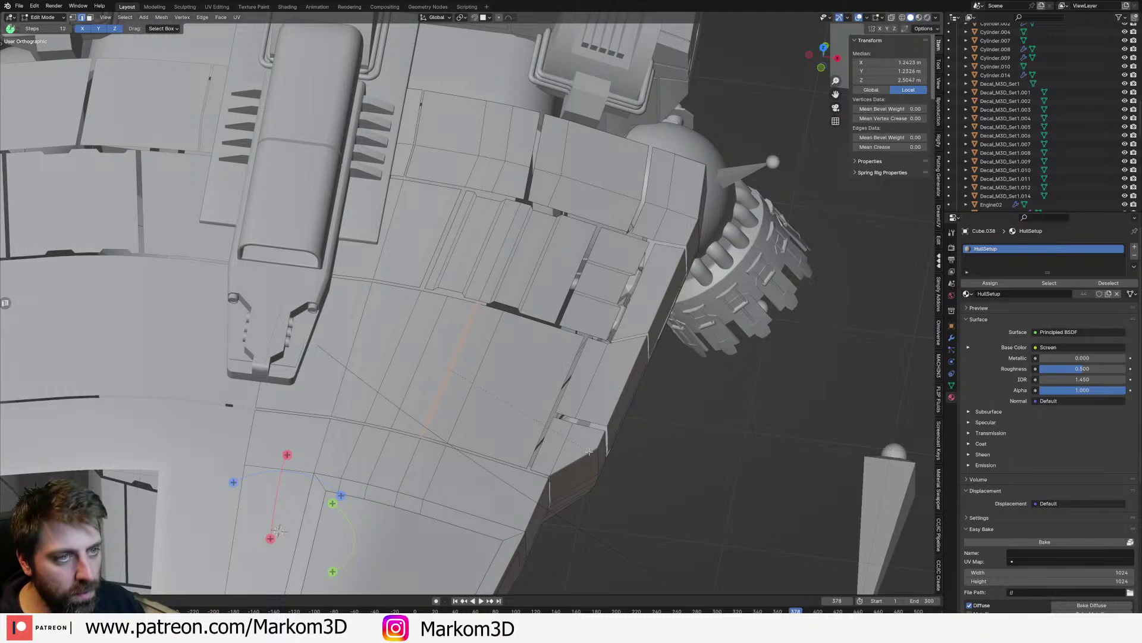
{"action": "left_click", "coordinate": [596, 456]}
{"action": "key", "text": "ctrl+z"}
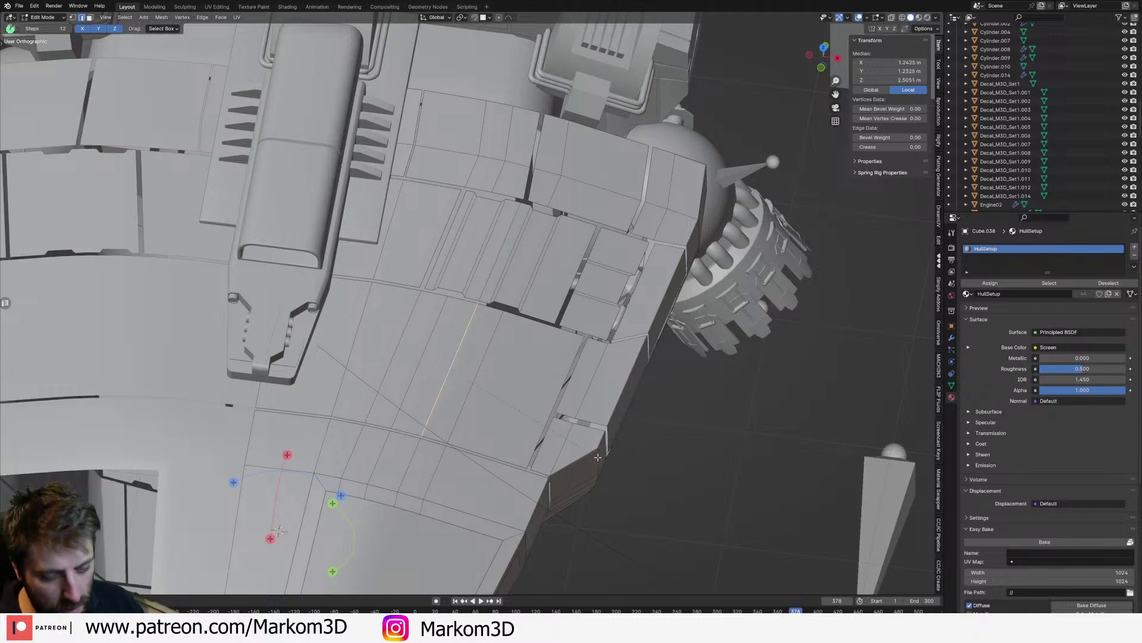
{"action": "key", "text": "ctrl+b"}
{"action": "left_click", "coordinate": [612, 465]}
{"action": "key", "text": "x"}
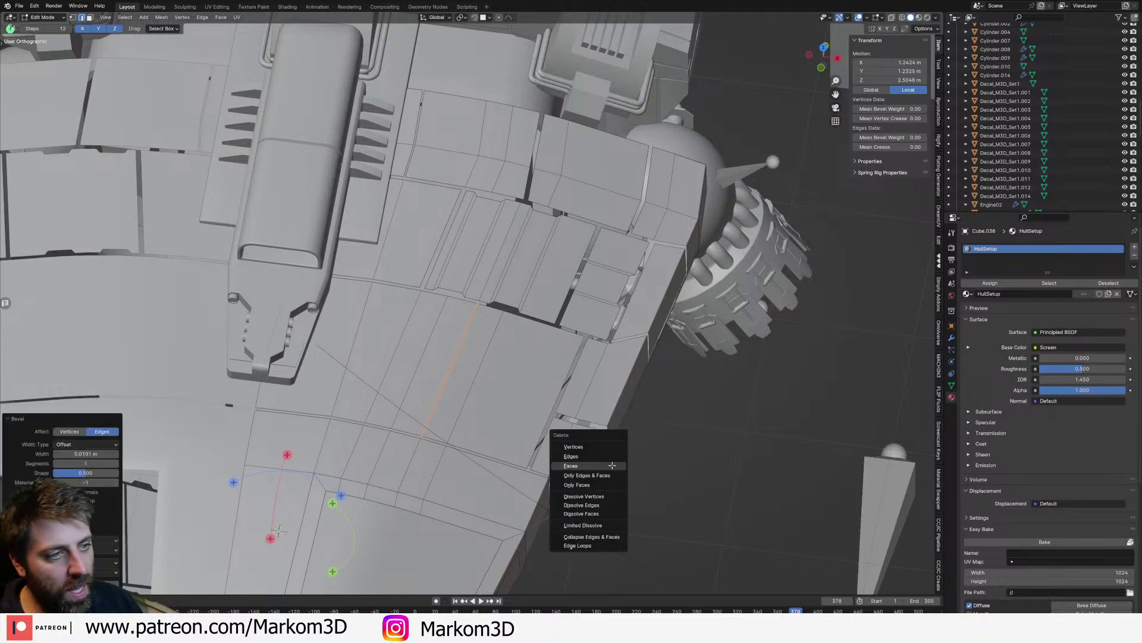
{"action": "left_click", "coordinate": [612, 465]}
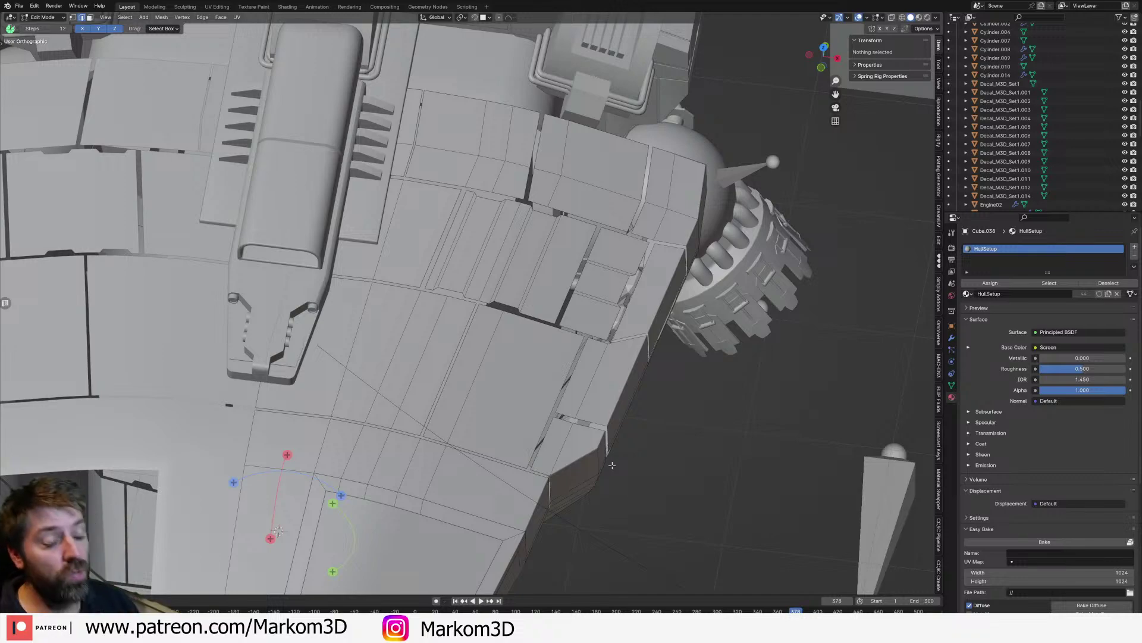
Step: Bevel the inner lengthwise edge of the same panel row about 0.014 m wide and delete the resulting faces
{"action": "middle_click_drag", "start_coordinate": [645, 437], "coordinate": [401, 342]}
{"action": "left_click", "coordinate": [386, 303]}
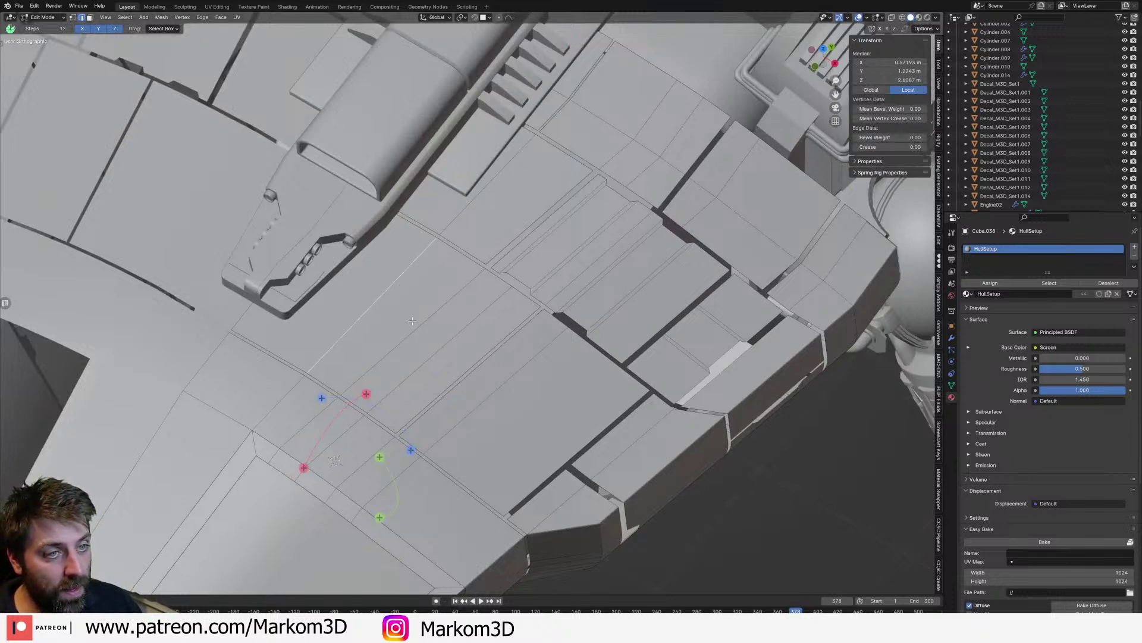
{"action": "key", "text": "ctrl+b"}
{"action": "left_click", "coordinate": [473, 351]}
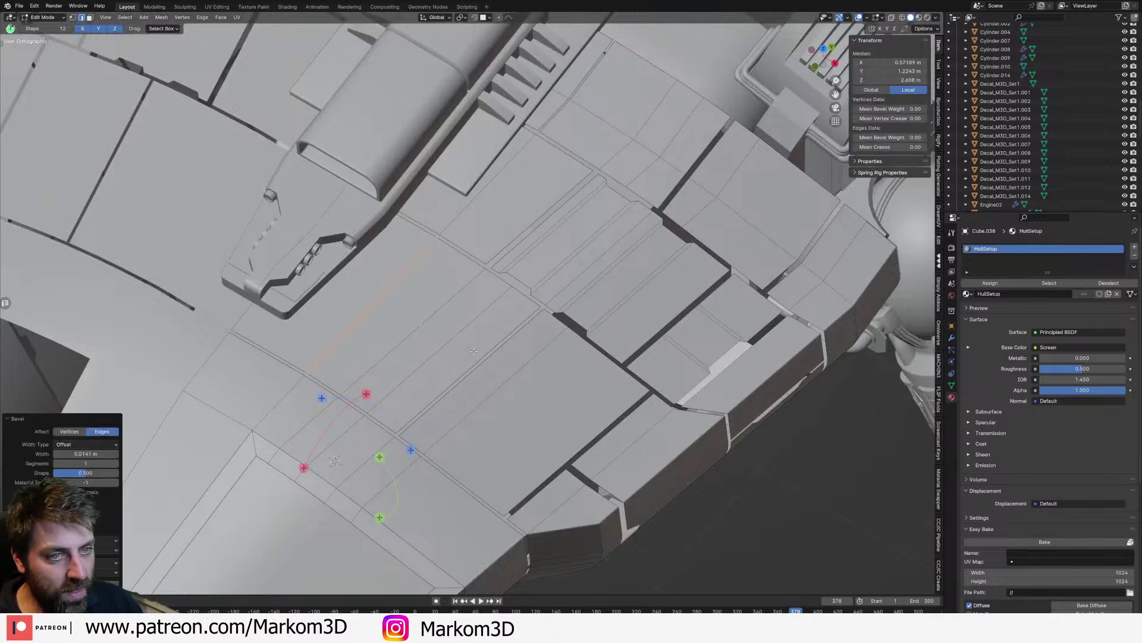
{"action": "key", "text": "x"}
{"action": "left_click", "coordinate": [464, 356]}
{"action": "middle_click_drag", "start_coordinate": [464, 356], "coordinate": [437, 356]}
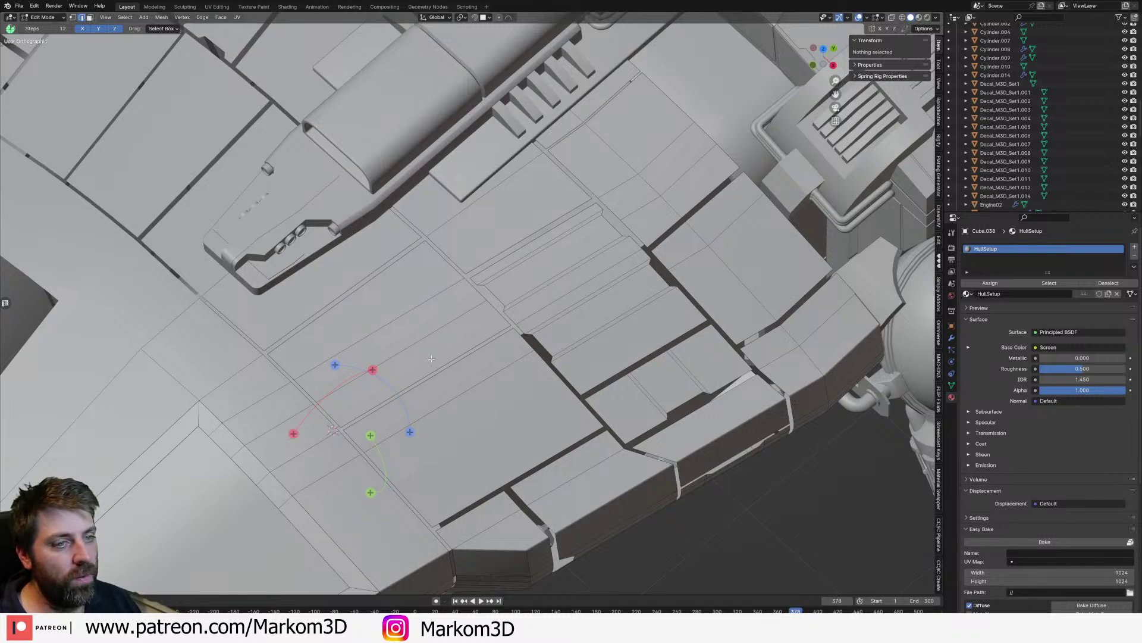
Step: Loop cut crosswise through the strips between the two new lengthwise gaps, and bevel the cut into a wide band
{"action": "key", "text": "ctrl+r"}
{"action": "left_click", "coordinate": [411, 372]}
{"action": "right_click", "coordinate": [410, 373]}
{"action": "key", "text": "ctrl+b"}
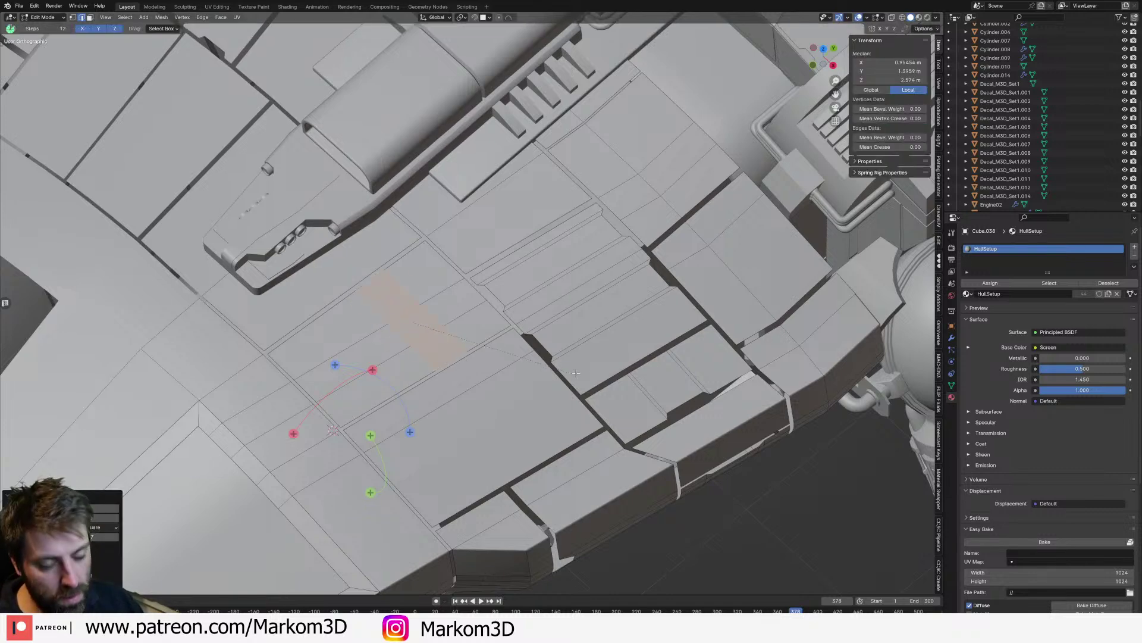
{"action": "left_click", "coordinate": [598, 371]}
{"action": "left_click", "coordinate": [417, 366]}
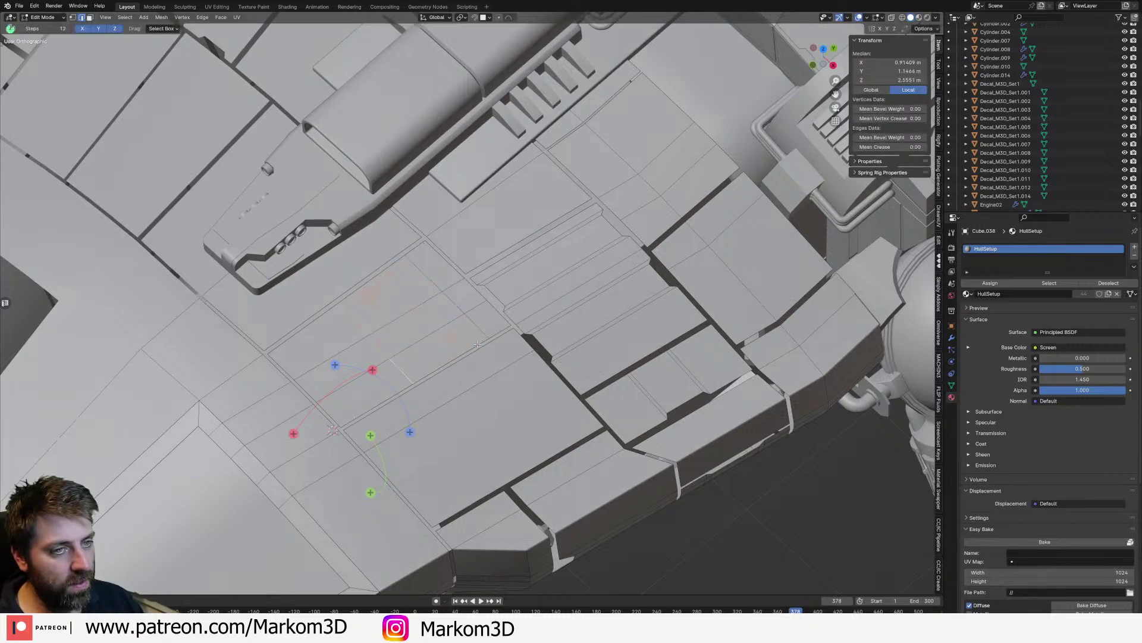
{"action": "left_click", "coordinate": [481, 332]}
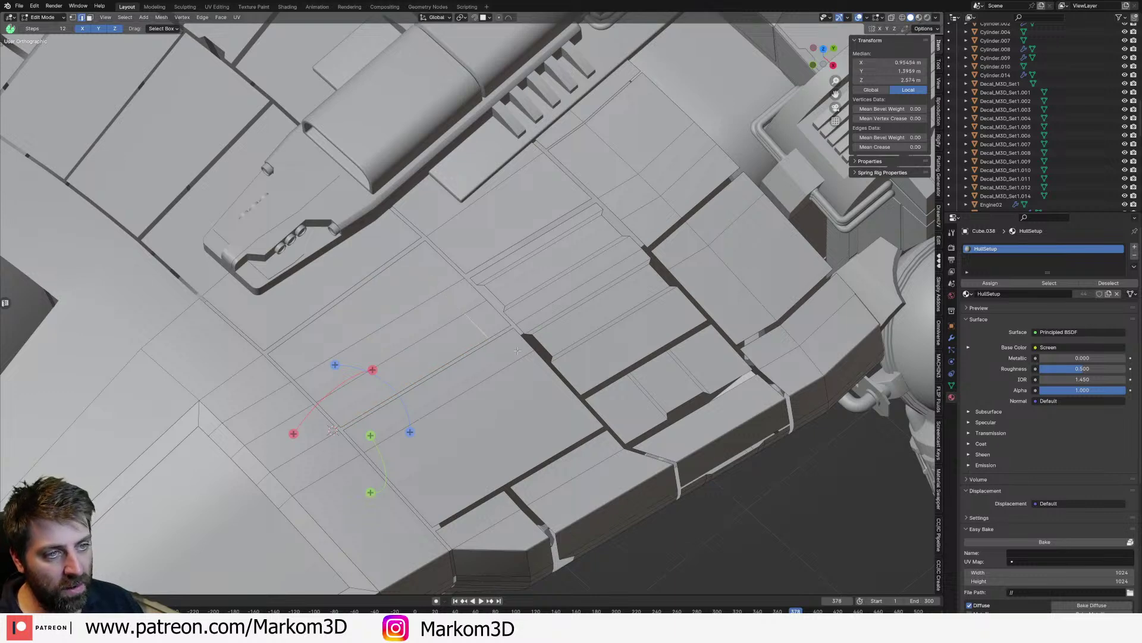
{"action": "left_click", "coordinate": [435, 368]}
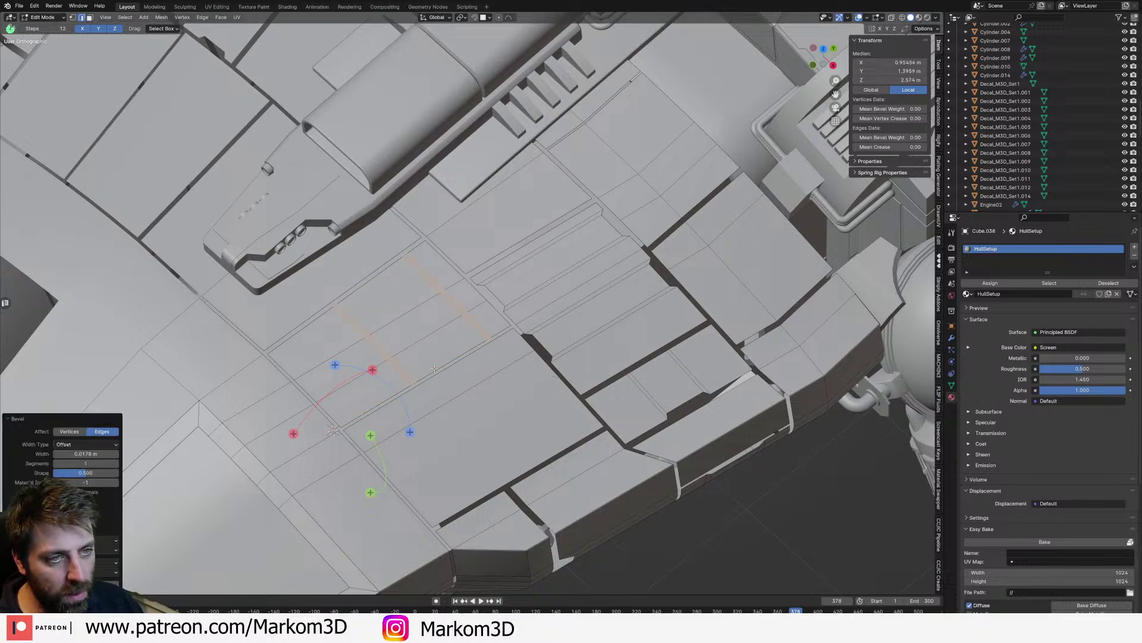
{"action": "key", "text": "ctrl+z"}
Step: Bevel the selected crosswise and lengthwise edges around the wide band into narrow strips, shaping notched panel lines between the two gaps
{"action": "left_click", "coordinate": [400, 375]}
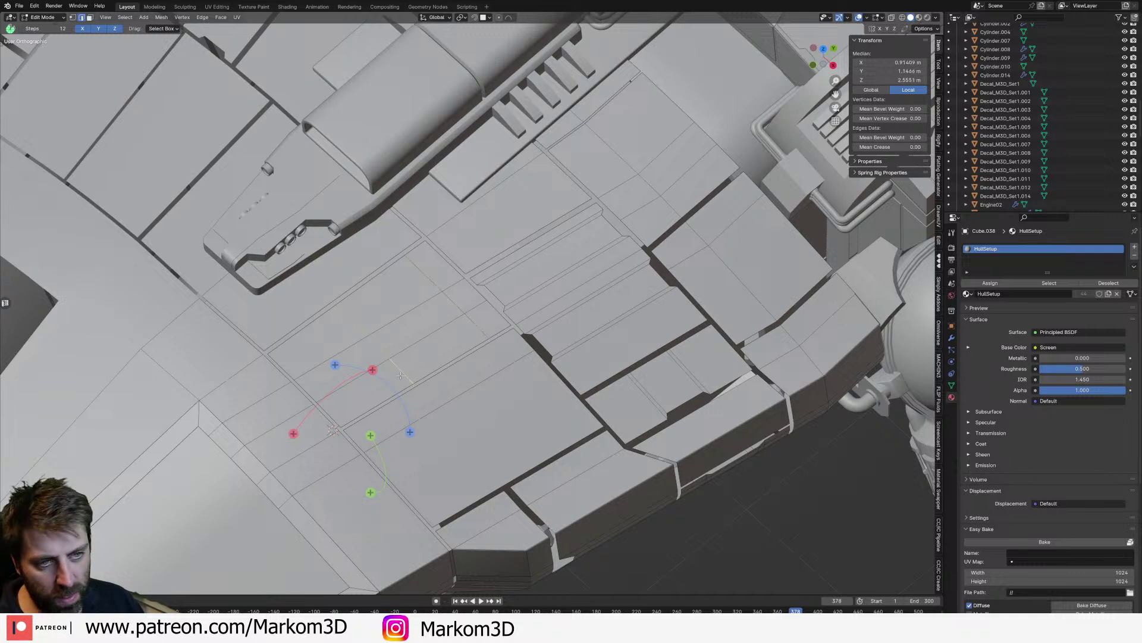
{"action": "left_click", "coordinate": [453, 363]}
{"action": "left_click", "coordinate": [502, 349]}
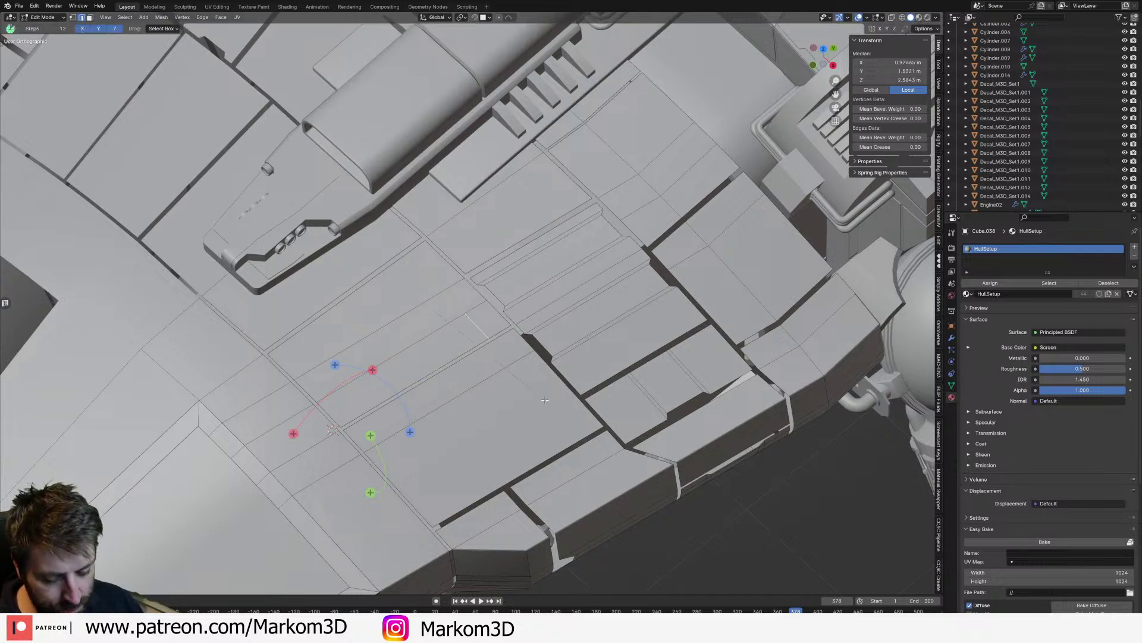
{"action": "left_click", "coordinate": [577, 405]}
{"action": "left_click", "coordinate": [466, 350]}
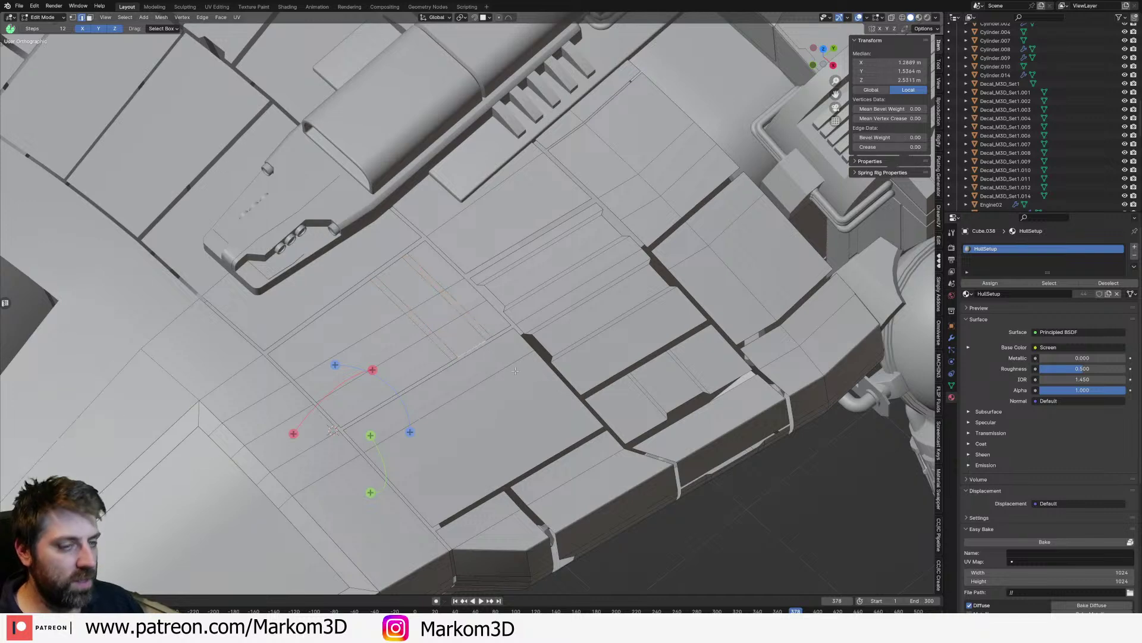
{"action": "left_click", "coordinate": [422, 288]}
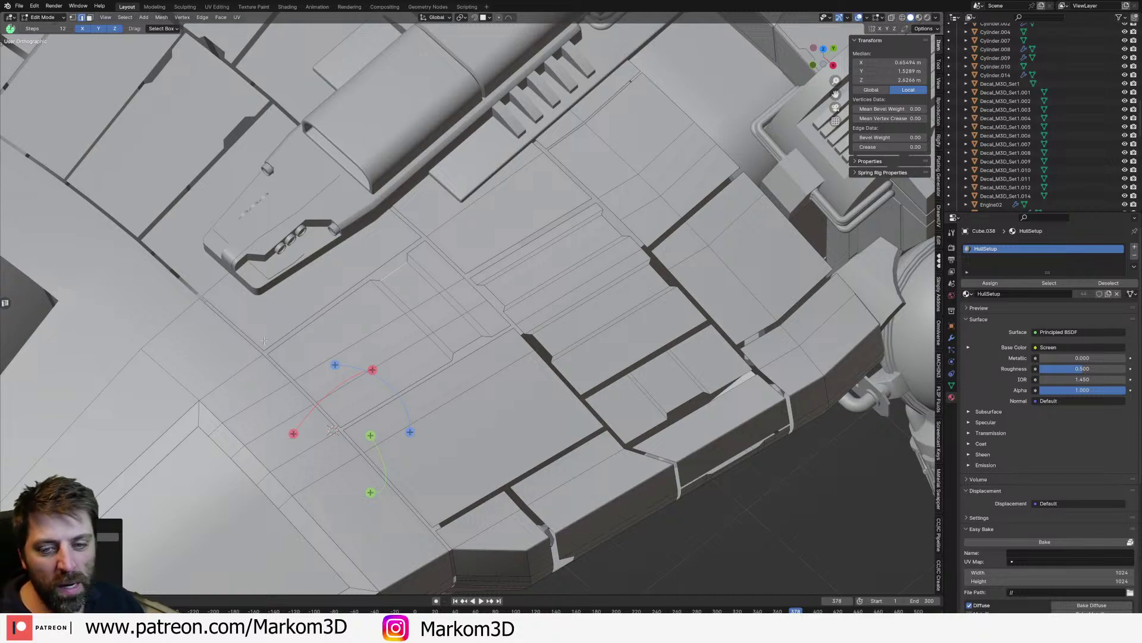
Step: Leave mesh editing and examine the nose hull's panel gaps alongside the main hull and wings
{"action": "key", "text": "Tab"}
{"action": "scroll", "coordinate": [263, 341], "scroll_direction": "down", "scroll_amount": 4}
{"action": "middle_click_drag", "start_coordinate": [313, 362], "coordinate": [416, 387]}
{"action": "scroll", "coordinate": [387, 345], "scroll_direction": "down", "scroll_amount": 3}
{"action": "scroll", "coordinate": [412, 391], "scroll_direction": "up", "scroll_amount": 4}
{"action": "scroll", "coordinate": [415, 408], "scroll_direction": "down", "scroll_amount": 5}
{"action": "scroll", "coordinate": [416, 386], "scroll_direction": "up", "scroll_amount": 4}
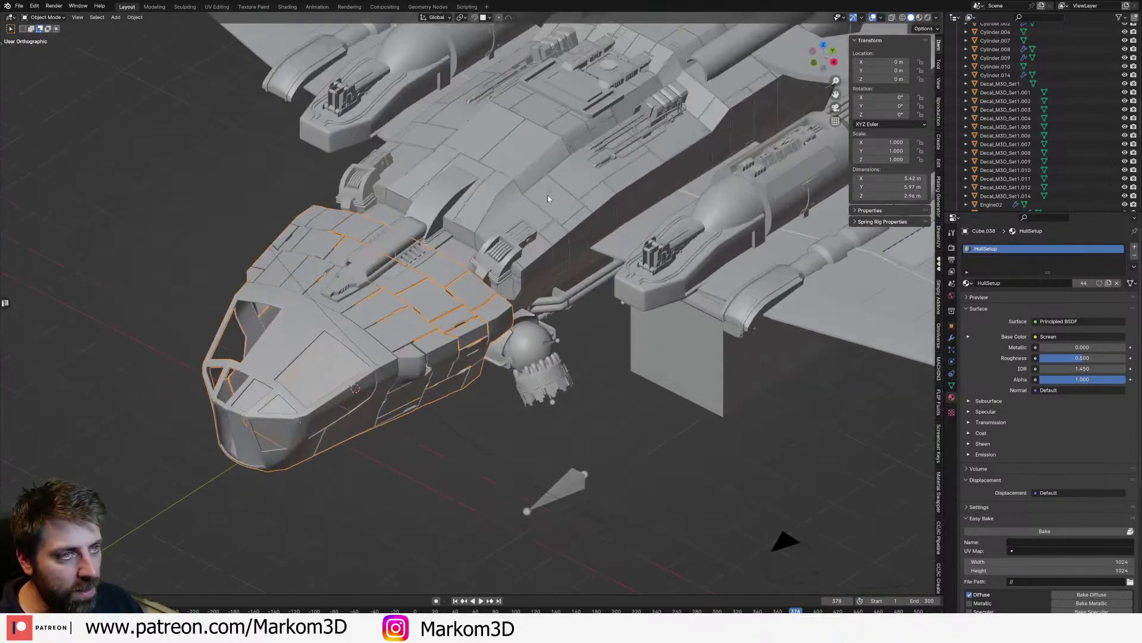
Step: Reset the 3D cursor to the world origin, add a cube there and shrink its mesh
{"action": "middle_click_drag", "start_coordinate": [322, 337], "coordinate": [316, 377]}
{"action": "scroll", "coordinate": [303, 405], "scroll_direction": "up", "scroll_amount": 2}
{"action": "middle_click_drag", "start_coordinate": [291, 428], "coordinate": [273, 392]}
{"action": "key", "text": "shift+s"}
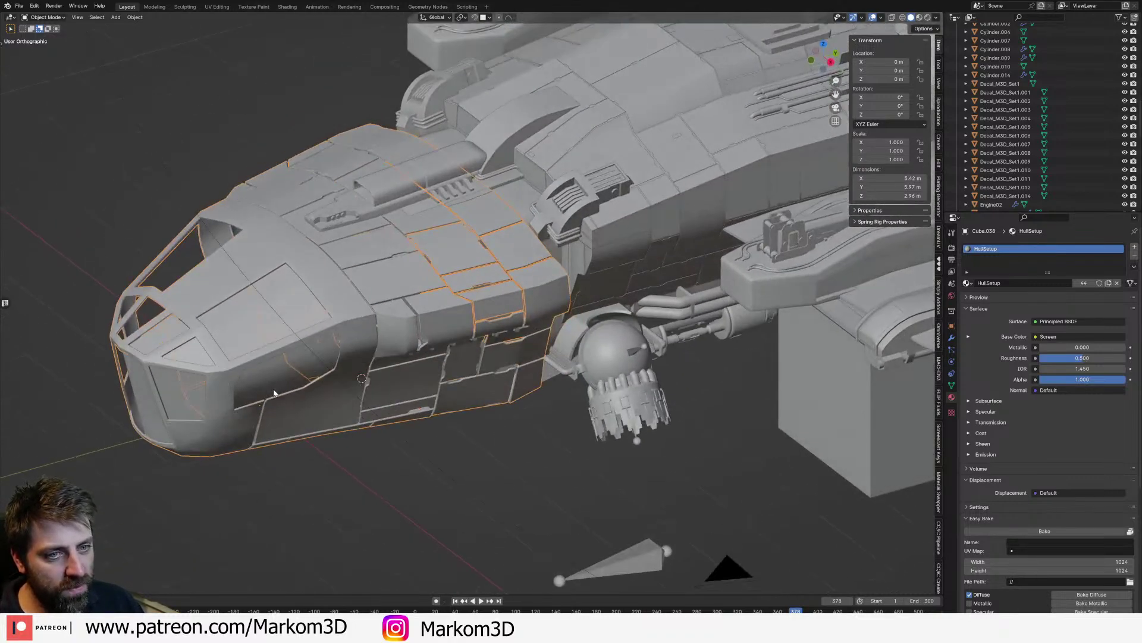
{"action": "key", "text": "shift+s"}
{"action": "left_click", "coordinate": [229, 421]}
{"action": "key", "text": "shift+a"}
{"action": "mouse_move", "coordinate": [229, 420]}
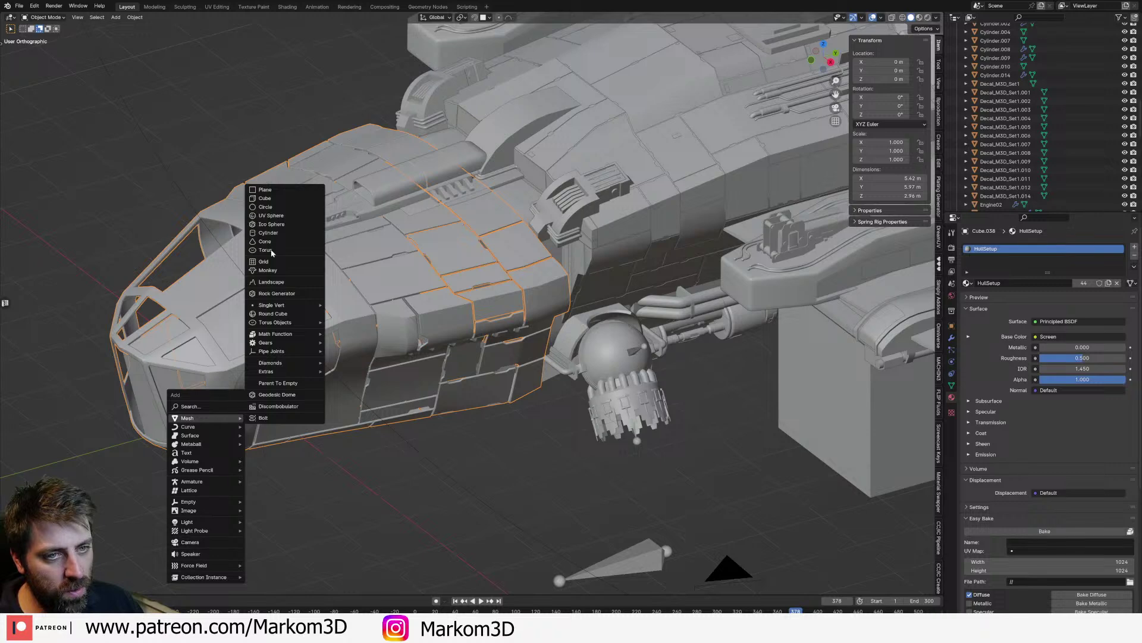
{"action": "left_click", "coordinate": [280, 200]}
{"action": "key", "text": "Tab"}
{"action": "key", "text": "s"}
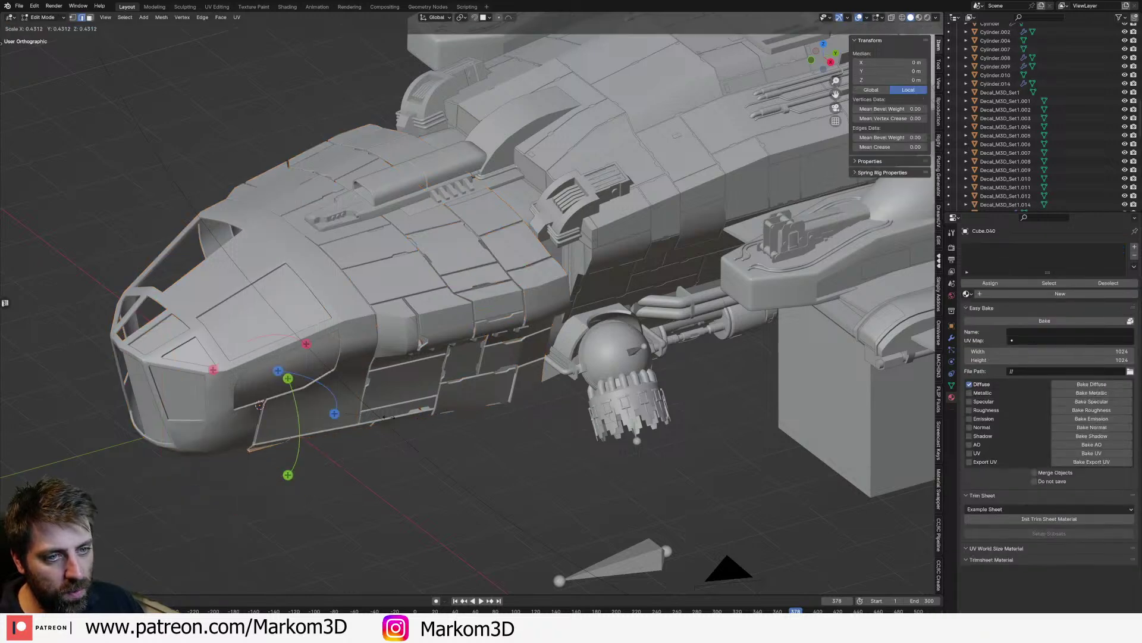
{"action": "left_click", "coordinate": [344, 418]}
Step: Scale the cube's mesh down and flatten it vertically into a thin square plate about 0.127 m wide and 0.0165 m thick
{"action": "key", "text": "KP_3"}
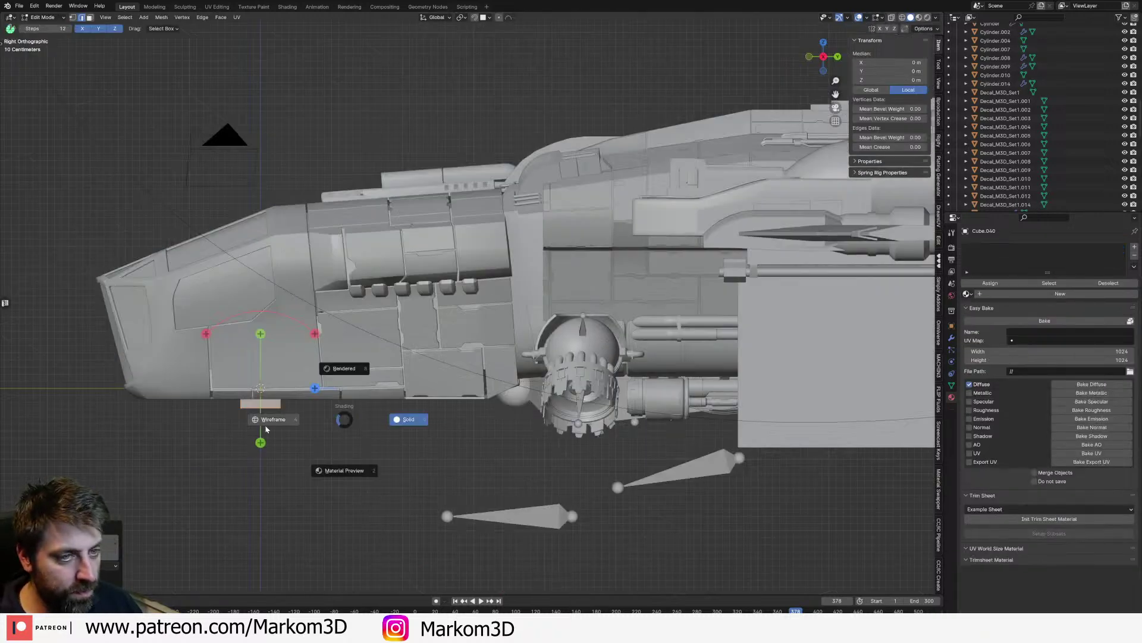
{"action": "key", "text": "shift+z"}
{"action": "scroll", "coordinate": [518, 422], "scroll_direction": "up", "scroll_amount": 4}
{"action": "key", "text": "s"}
{"action": "left_click", "coordinate": [446, 401]}
{"action": "key", "text": "s"}
{"action": "key", "text": "z"}
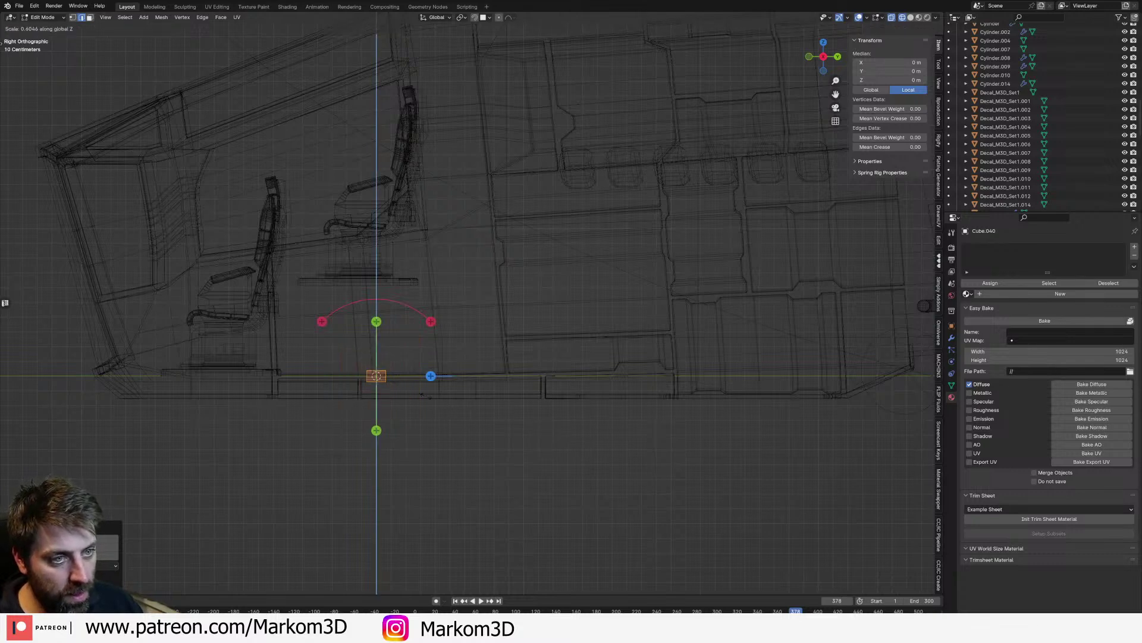
{"action": "left_click", "coordinate": [390, 382]}
{"action": "key", "text": "s"}
{"action": "left_click", "coordinate": [442, 399]}
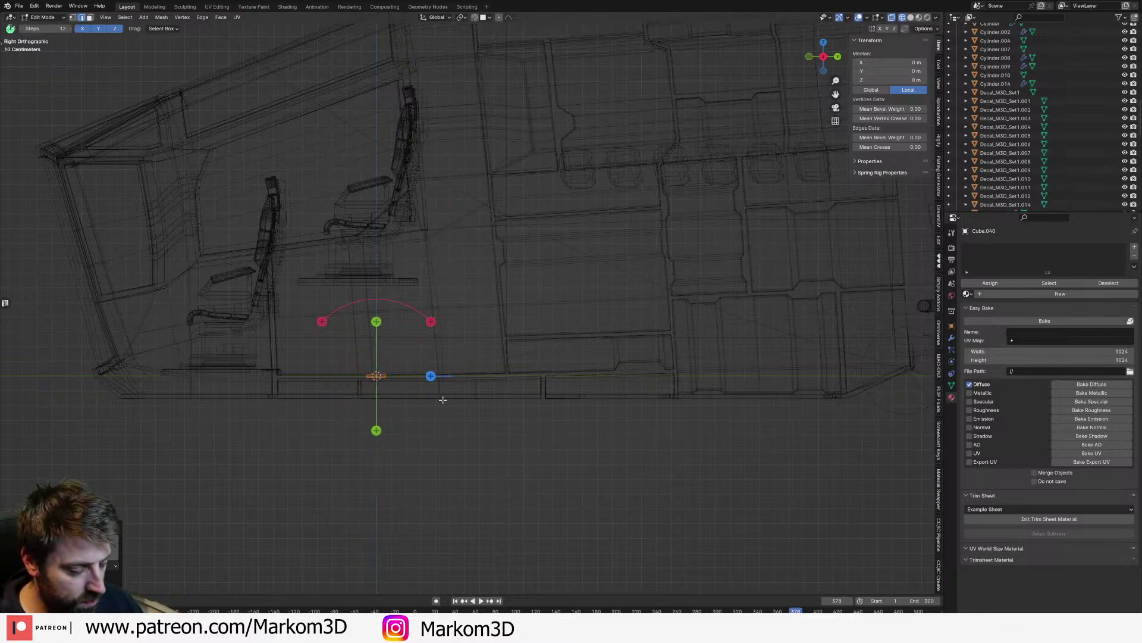
{"action": "key", "text": "KP_7"}
{"action": "key", "text": "Tab"}
{"action": "key", "text": "z"}
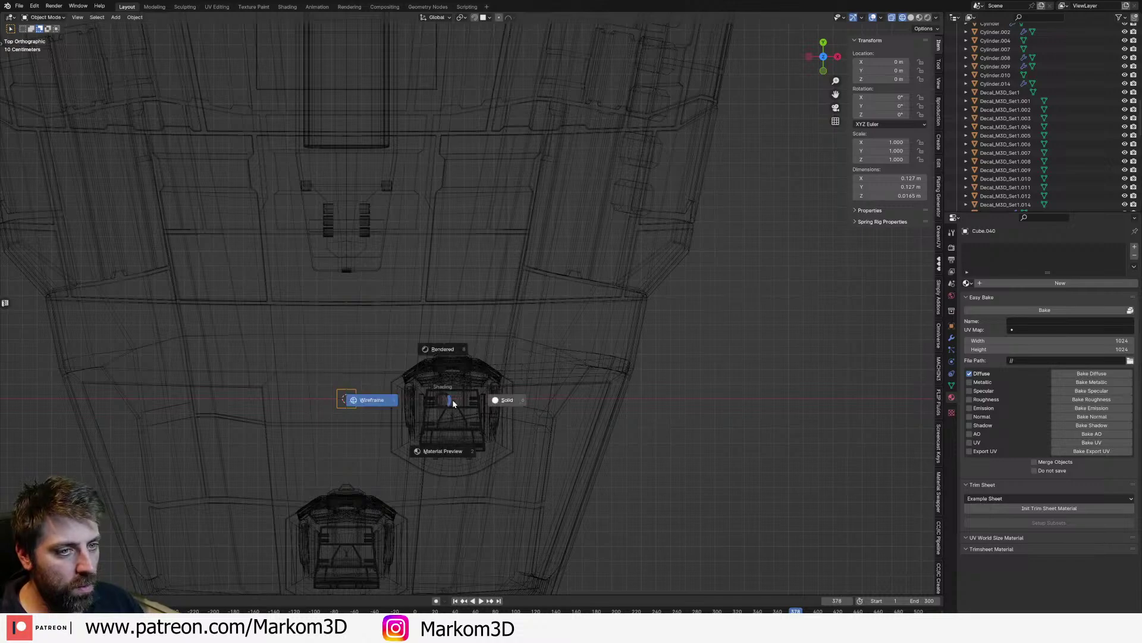
{"action": "left_click", "coordinate": [504, 400]}
Step: Move the small plate onto the nose's upper surface, near the front edge of the notched panel beside the raised fairing
{"action": "mouse_move", "coordinate": [505, 400]}
{"action": "middle_mouse_down"}
{"action": "mouse_move", "coordinate": [536, 401]}
{"action": "mouse_move", "coordinate": [502, 391]}
{"action": "mouse_move", "coordinate": [515, 330]}
{"action": "middle_mouse_up"}
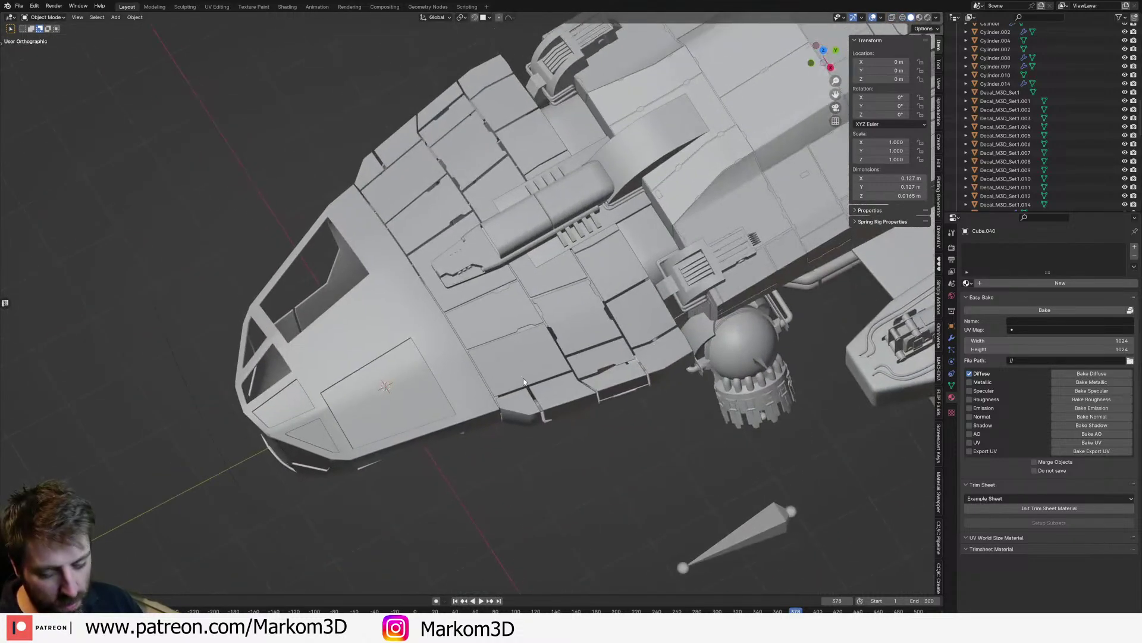
{"action": "key", "text": "g"}
{"action": "left_click", "coordinate": [518, 292]}
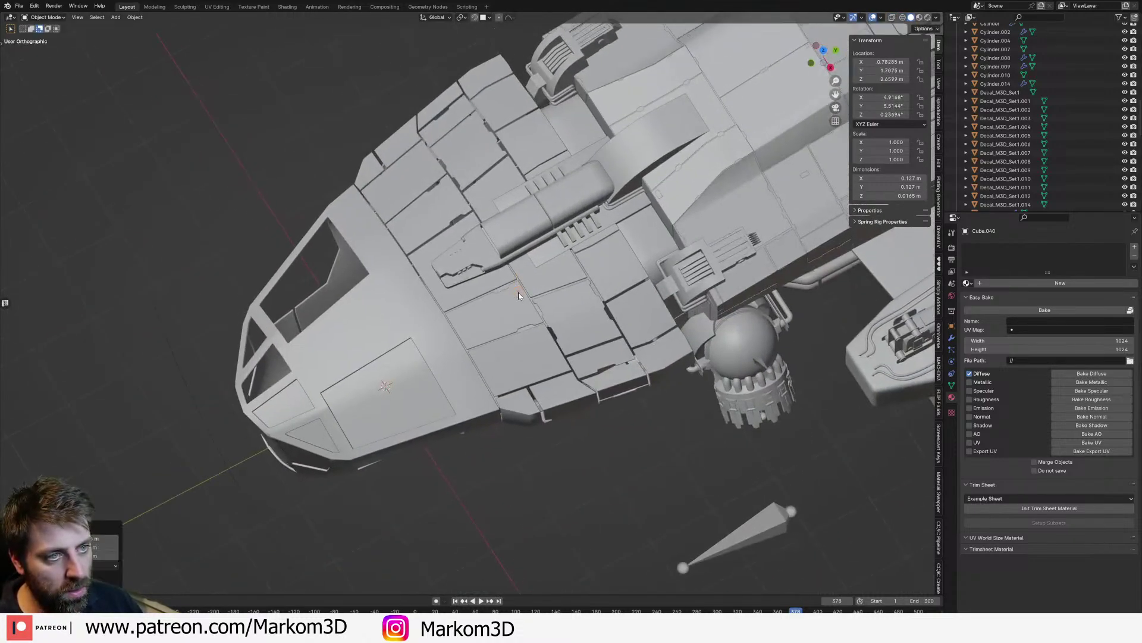
{"action": "key", "text": "KP_7"}
{"action": "scroll", "coordinate": [577, 294], "scroll_direction": "up", "scroll_amount": 10}
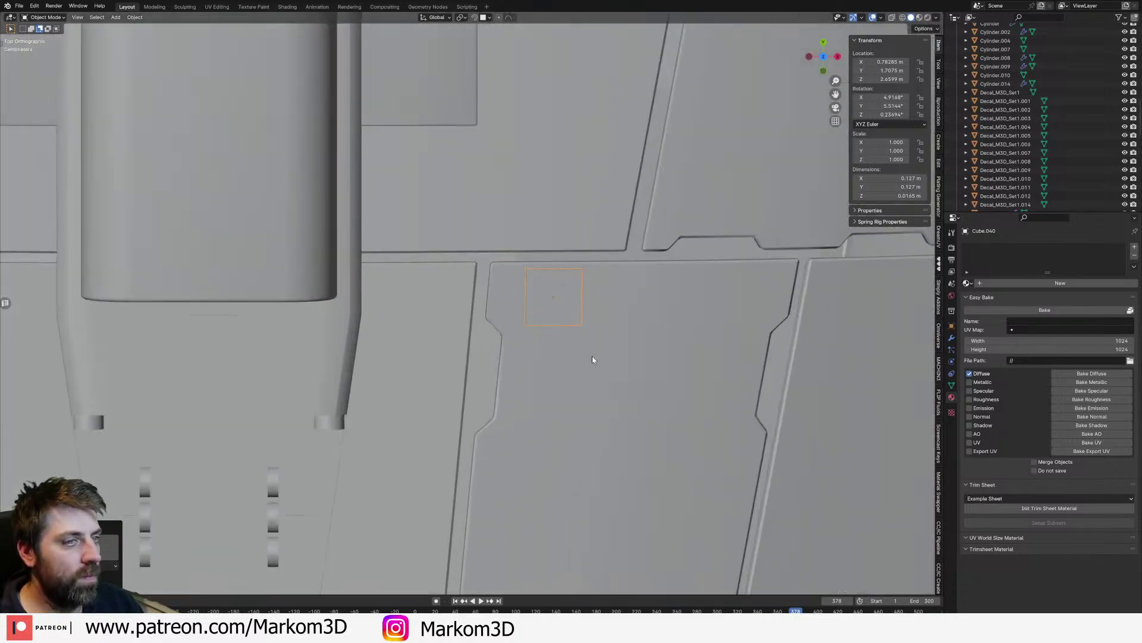
{"action": "key", "text": "g"}
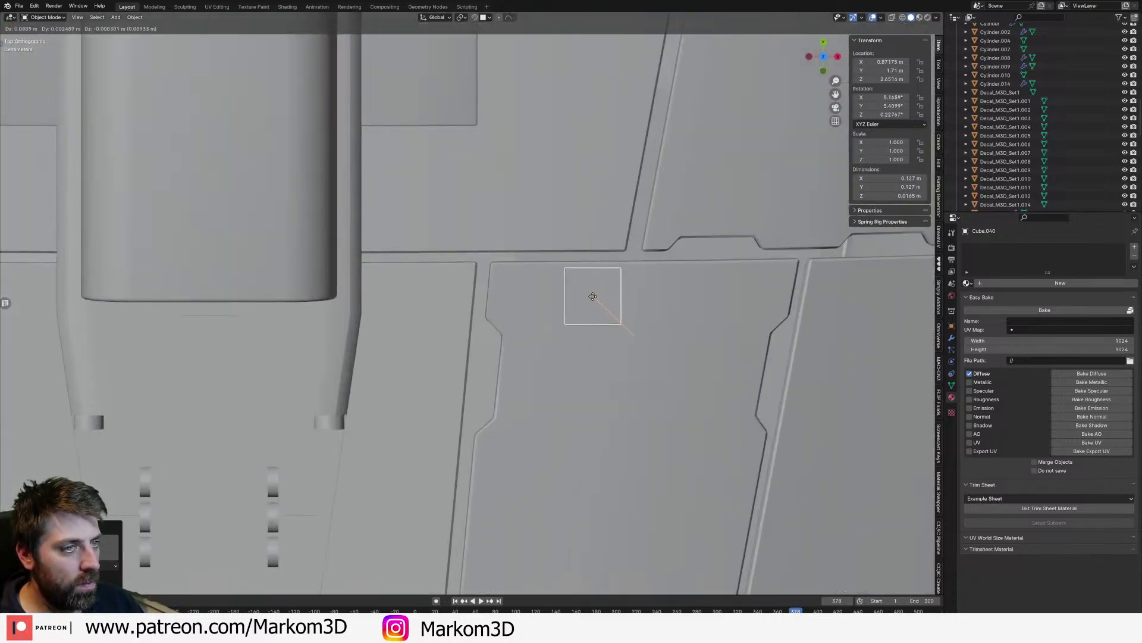
{"action": "left_click", "coordinate": [593, 304]}
{"action": "scroll", "coordinate": [593, 304], "scroll_direction": "down", "scroll_amount": 10}
{"action": "middle_click_drag", "start_coordinate": [665, 418], "coordinate": [603, 423]}
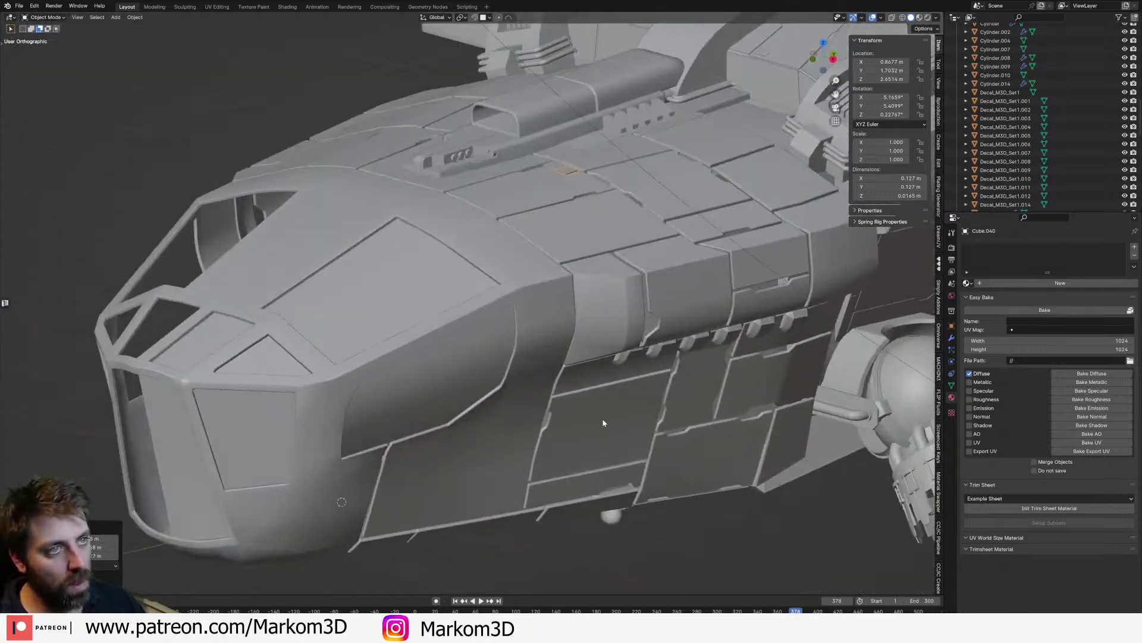
Step: Assign the existing HullSetup.Darker material to the small plate
{"action": "left_click", "coordinate": [967, 283]}
{"action": "type", "text": "dar"}
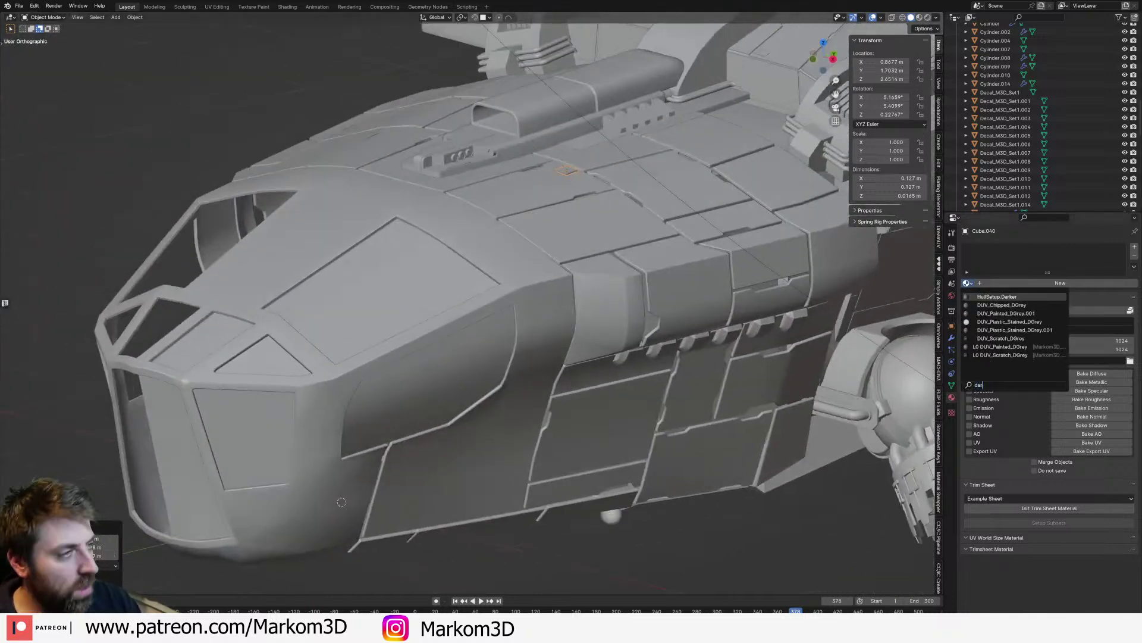
{"action": "key", "text": "Return"}
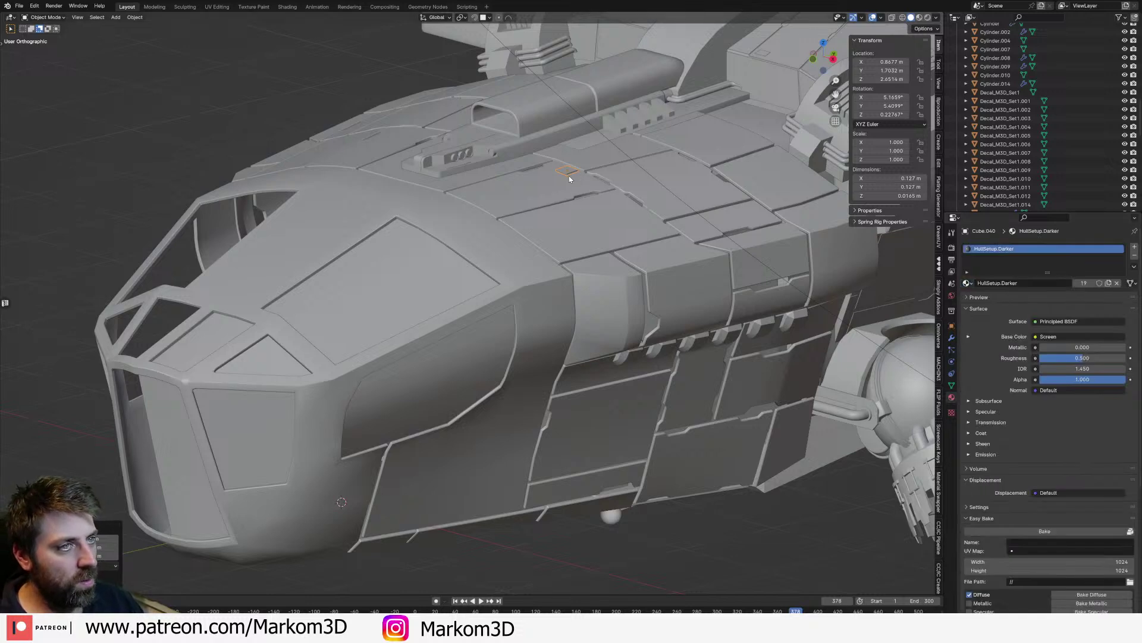
Step: Duplicate the plate onto the side hull panel below the row of knobs and rotate it about 5° around local Z to match the panel corner
{"action": "middle_click_drag", "start_coordinate": [660, 305], "coordinate": [609, 270]}
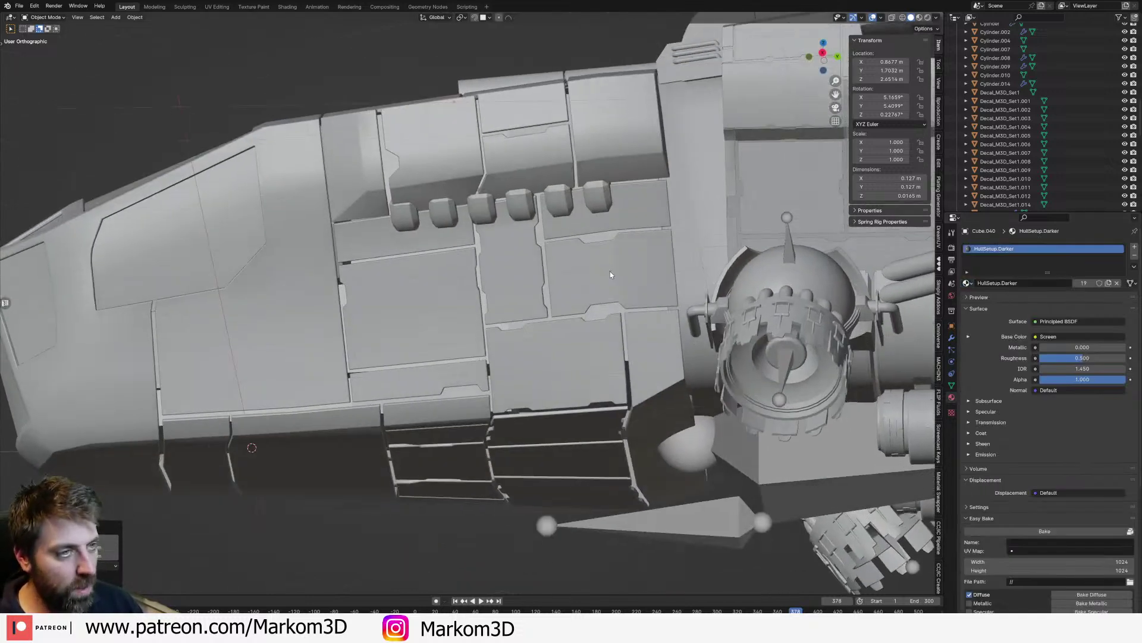
{"action": "key", "text": "shift+d"}
{"action": "left_click", "coordinate": [557, 256]}
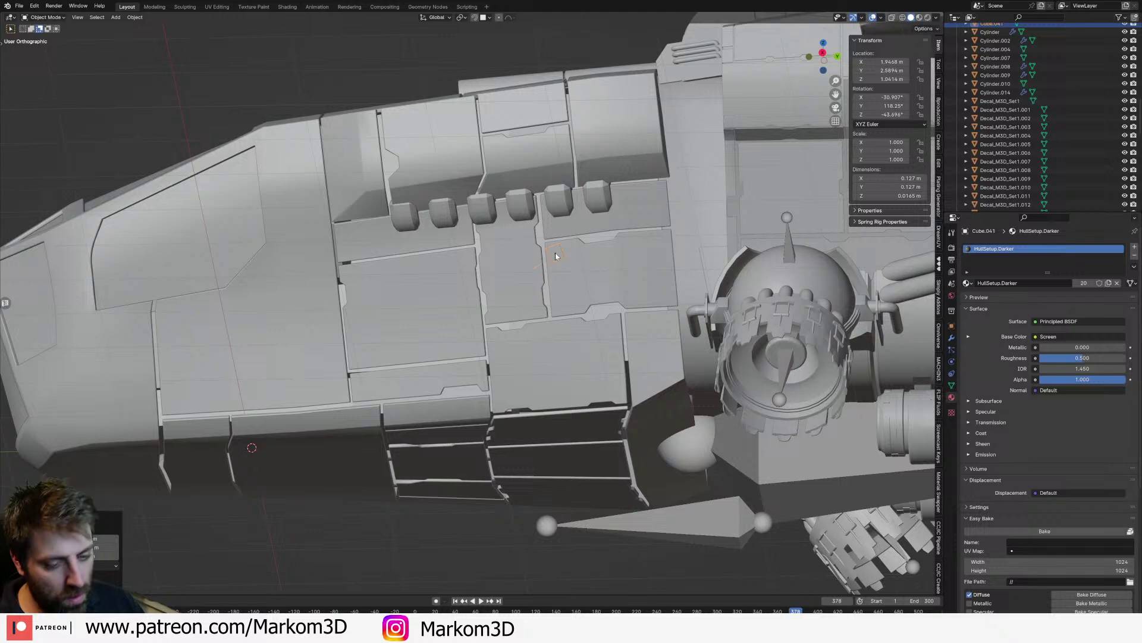
{"action": "key", "text": "alt+r"}
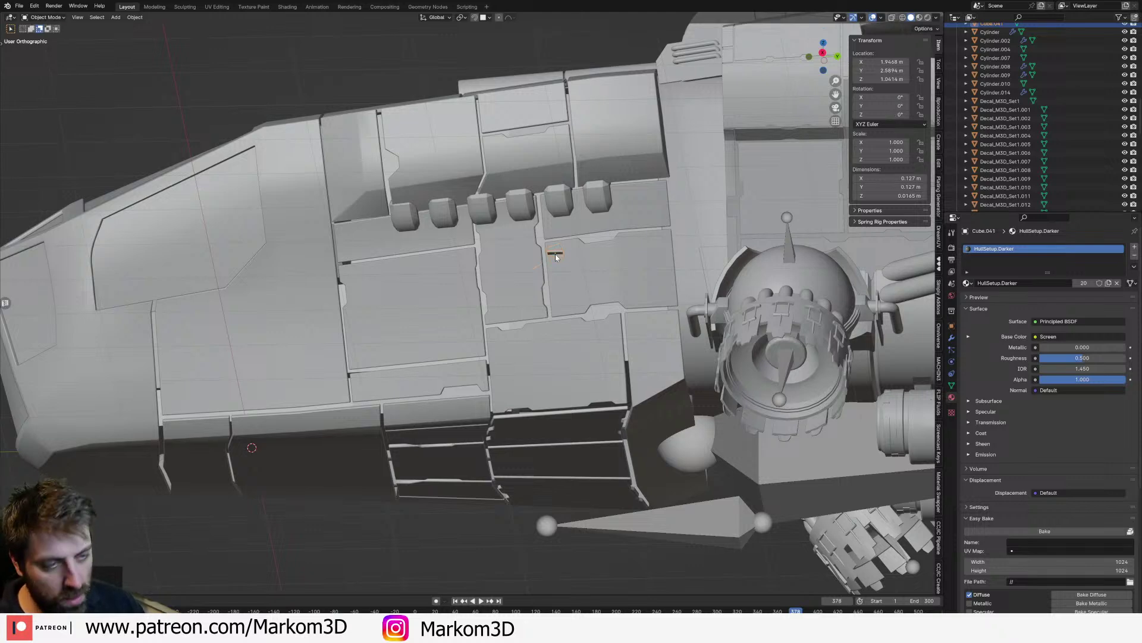
{"action": "key", "text": "g"}
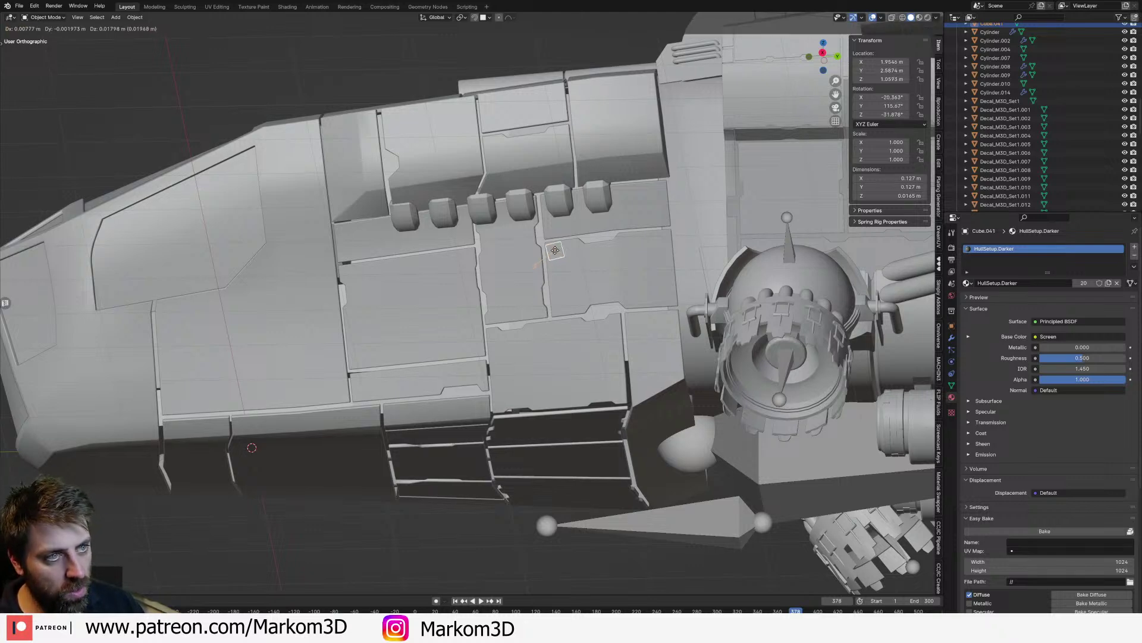
{"action": "left_click", "coordinate": [577, 262]}
{"action": "scroll", "coordinate": [602, 276], "scroll_direction": "up", "scroll_amount": 5}
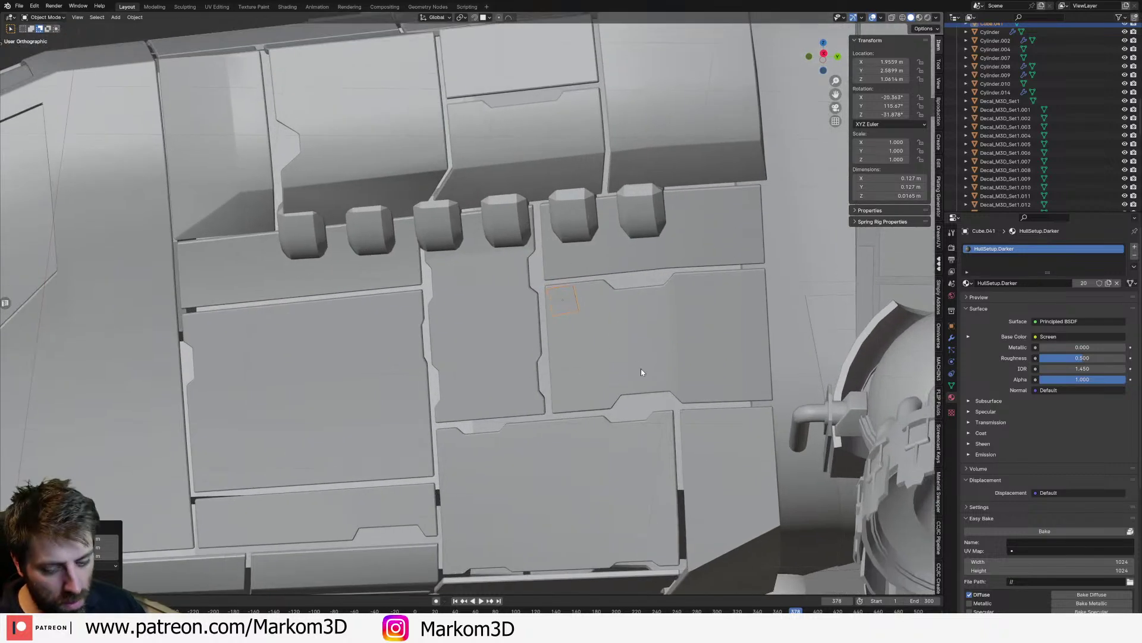
{"action": "key", "text": "r"}
{"action": "key", "text": "z"}
{"action": "key", "text": "z"}
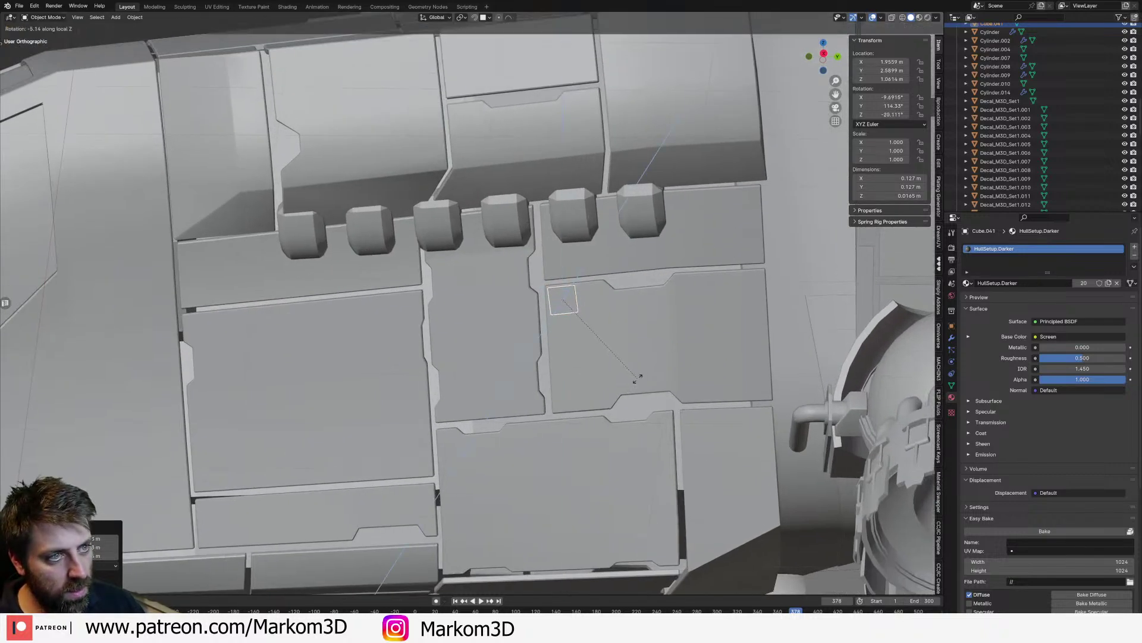
{"action": "left_click", "coordinate": [638, 378]}
{"action": "scroll", "coordinate": [490, 355], "scroll_direction": "down", "scroll_amount": 5}
{"action": "scroll", "coordinate": [518, 360], "scroll_direction": "up", "scroll_amount": 3}
Step: Duplicate the plate onto a panel corner on the nose's underside and rotate it about 10° around local Z to match the panel edges
{"action": "middle_click_drag", "start_coordinate": [491, 354], "coordinate": [554, 386]}
{"action": "key", "text": "shift+d"}
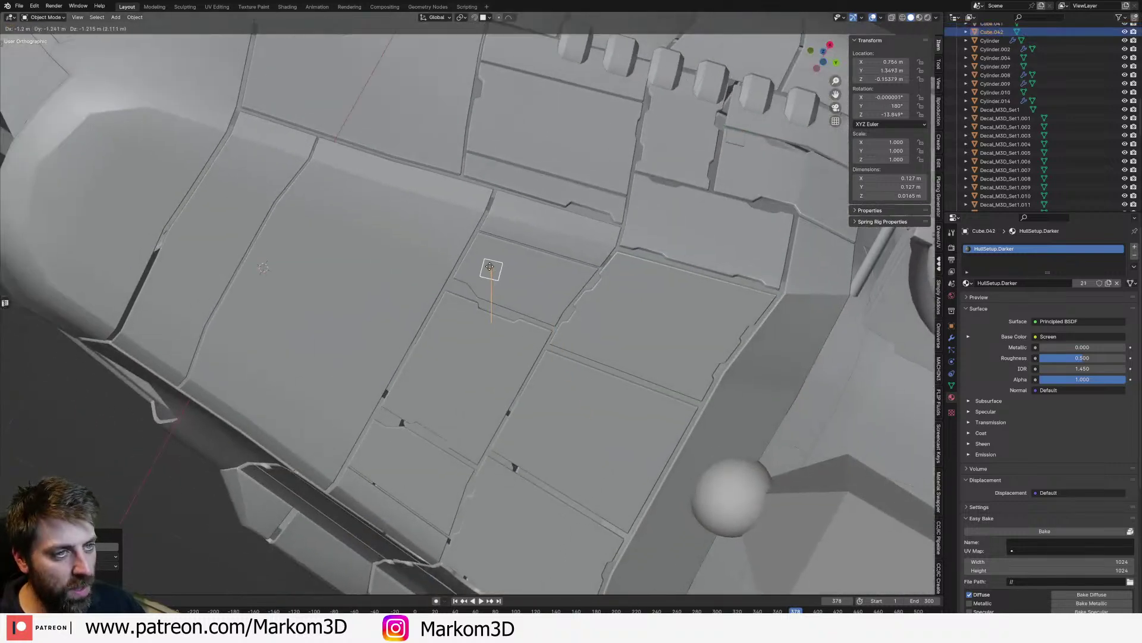
{"action": "left_click", "coordinate": [486, 247]}
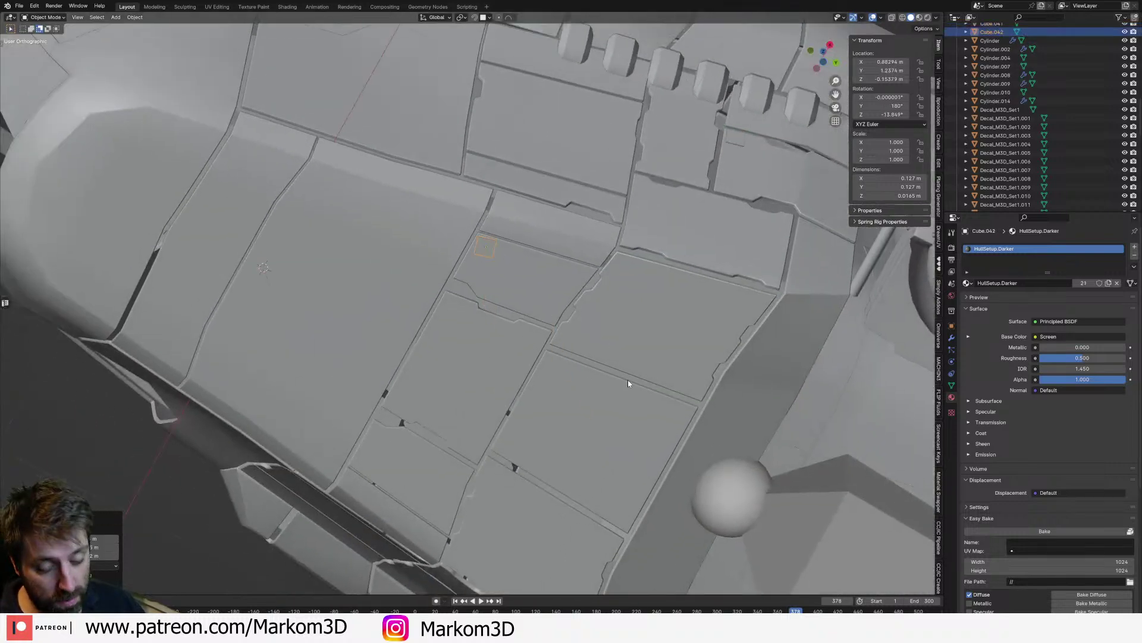
{"action": "key", "text": "r"}
{"action": "key", "text": "z"}
{"action": "key", "text": "z"}
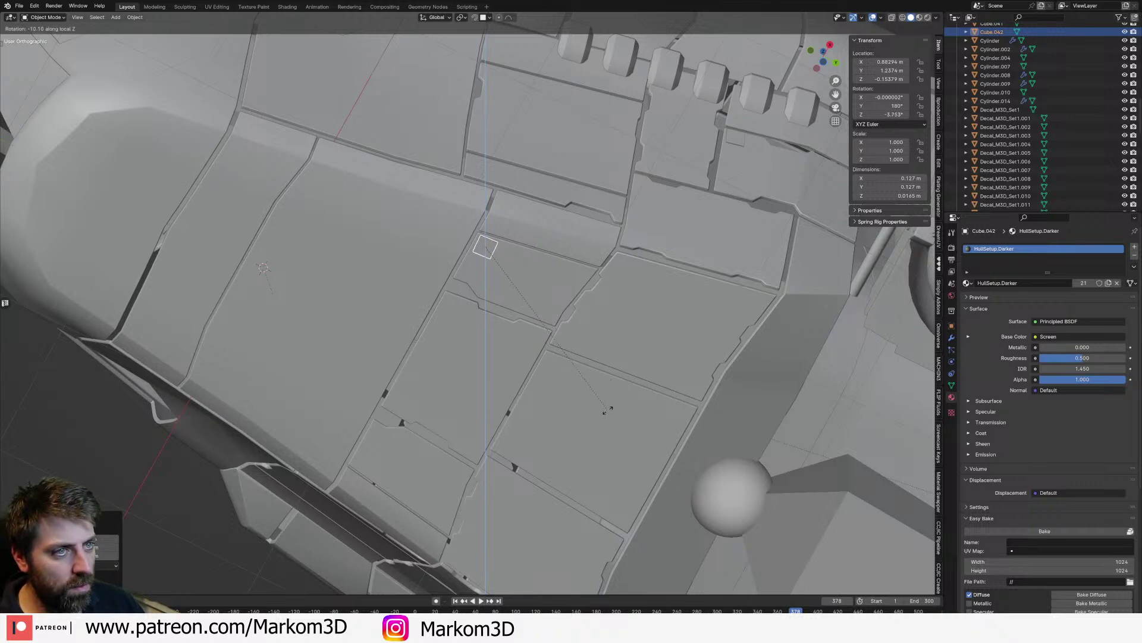
{"action": "left_click", "coordinate": [608, 410]}
Step: Duplicate the underside plate onto the lower rear corner of the large side panel behind the cockpit
{"action": "middle_click_drag", "start_coordinate": [607, 410], "coordinate": [516, 273]}
{"action": "scroll", "coordinate": [497, 423], "scroll_direction": "down", "scroll_amount": 5}
{"action": "mouse_move", "coordinate": [498, 423]}
{"action": "middle_mouse_down"}
{"action": "mouse_move", "coordinate": [488, 474]}
{"action": "mouse_move", "coordinate": [483, 409]}
{"action": "middle_mouse_up"}
{"action": "scroll", "coordinate": [483, 409], "scroll_direction": "up", "scroll_amount": 5}
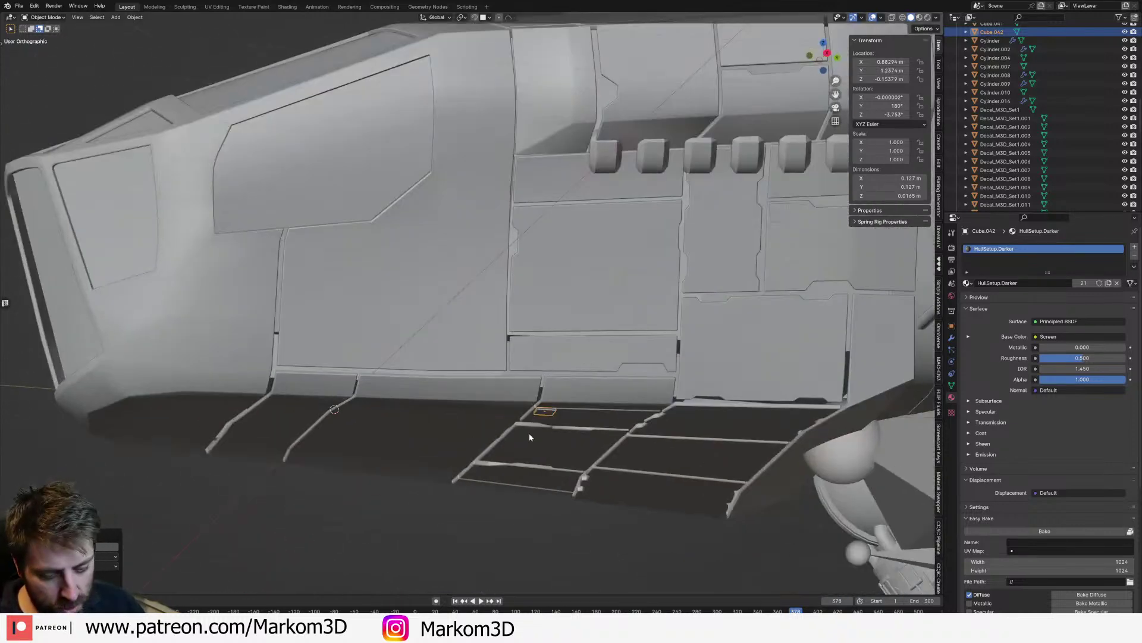
{"action": "key", "text": "shift+d"}
{"action": "left_click", "coordinate": [490, 356]}
{"action": "key", "text": "r"}
{"action": "key", "text": "z"}
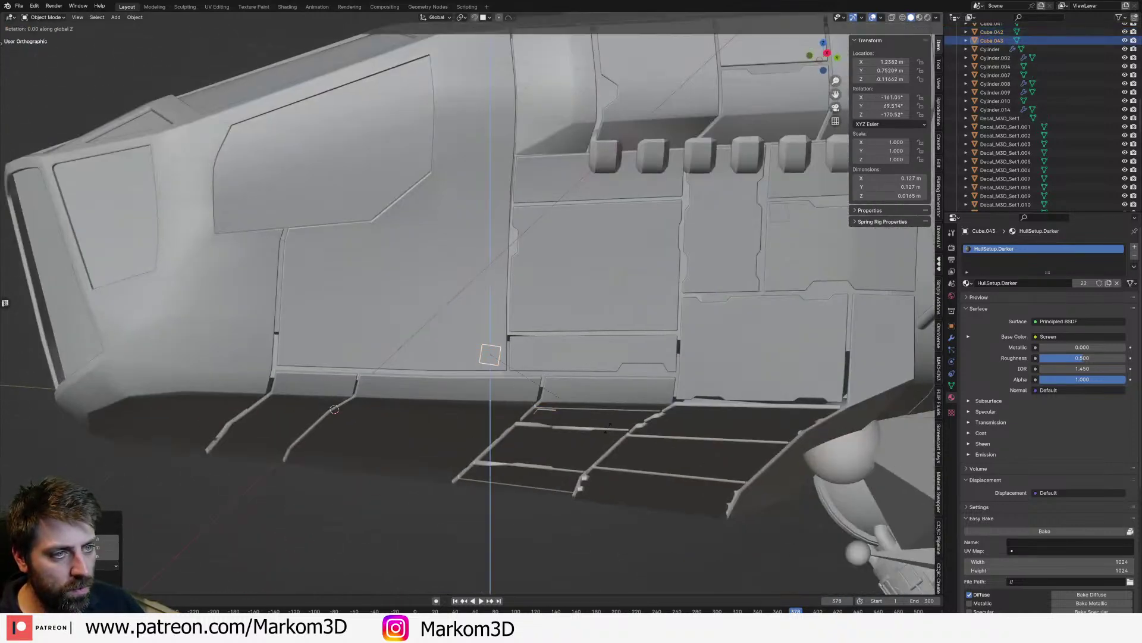
{"action": "key", "text": "Escape"}
Step: Reshape the new plate's mesh into a narrow bar about 0.058 m by 0.202 m and 0.026 m thick
{"action": "key", "text": "Tab"}
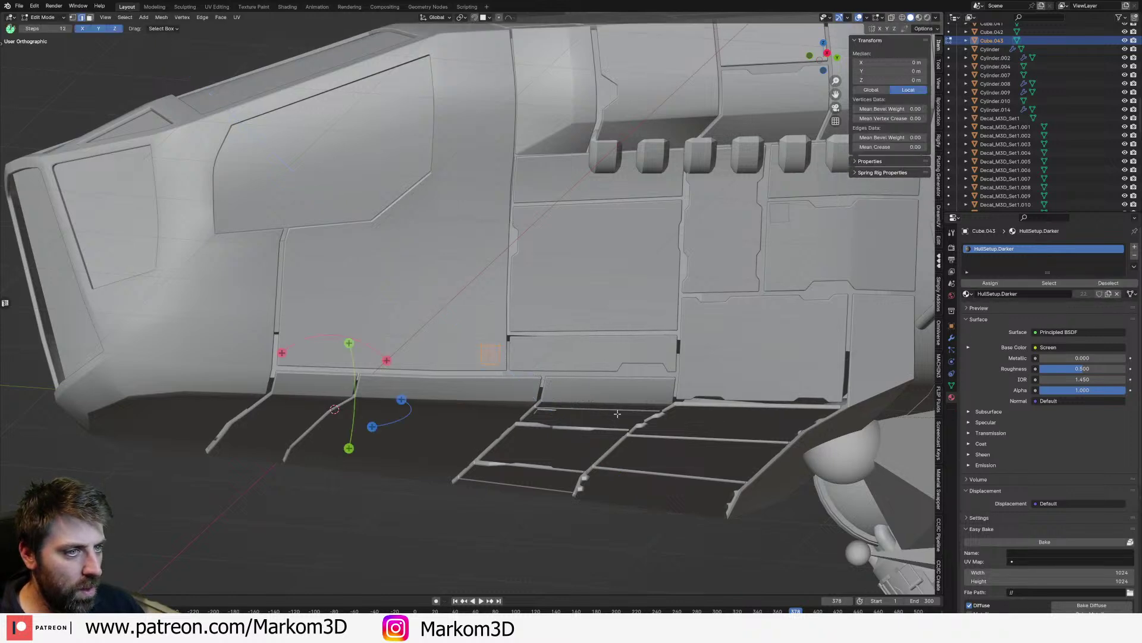
{"action": "key", "text": "s"}
{"action": "key", "text": "Escape"}
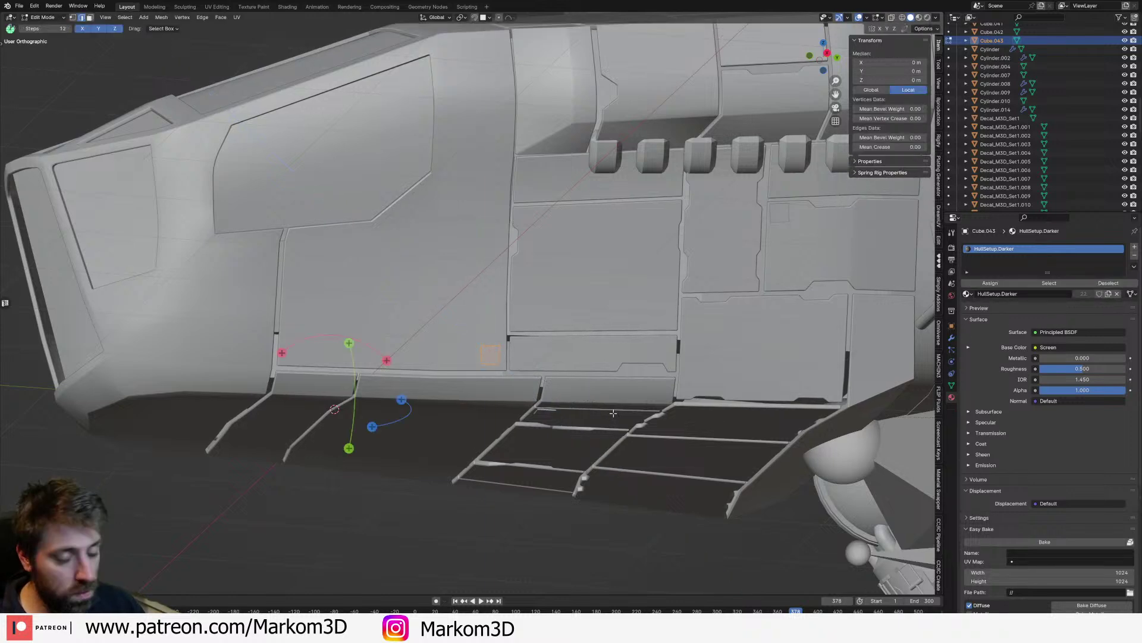
{"action": "key", "text": "s"}
{"action": "key", "text": "y"}
{"action": "key", "text": "y"}
{"action": "left_click", "coordinate": [618, 405]}
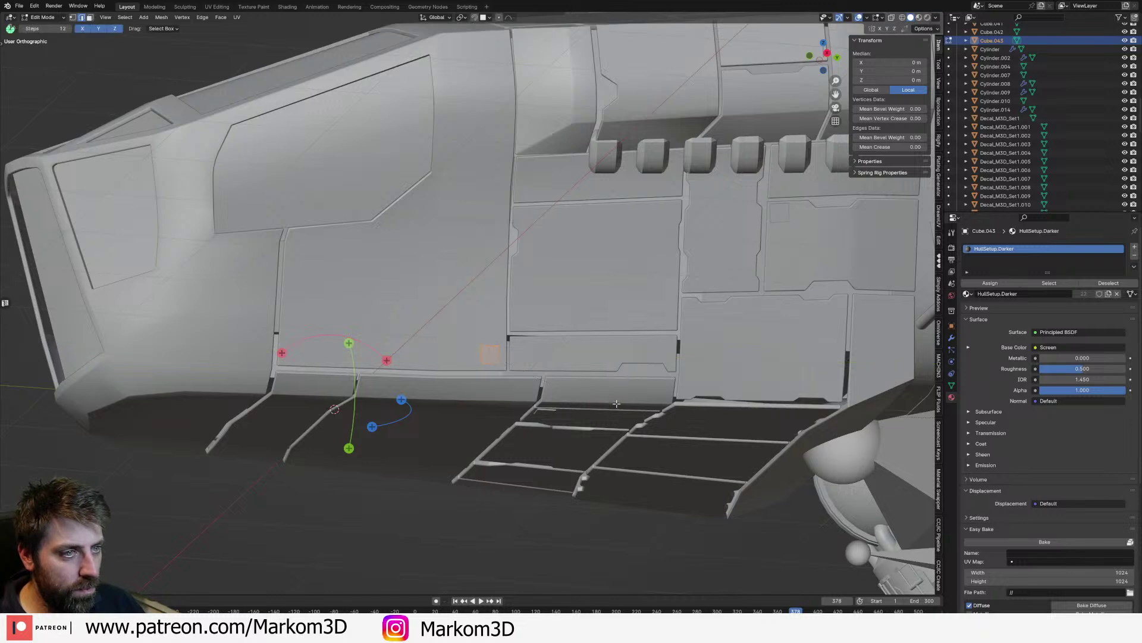
{"action": "key", "text": "s"}
{"action": "key", "text": "x"}
{"action": "key", "text": "x"}
{"action": "left_click", "coordinate": [529, 367]}
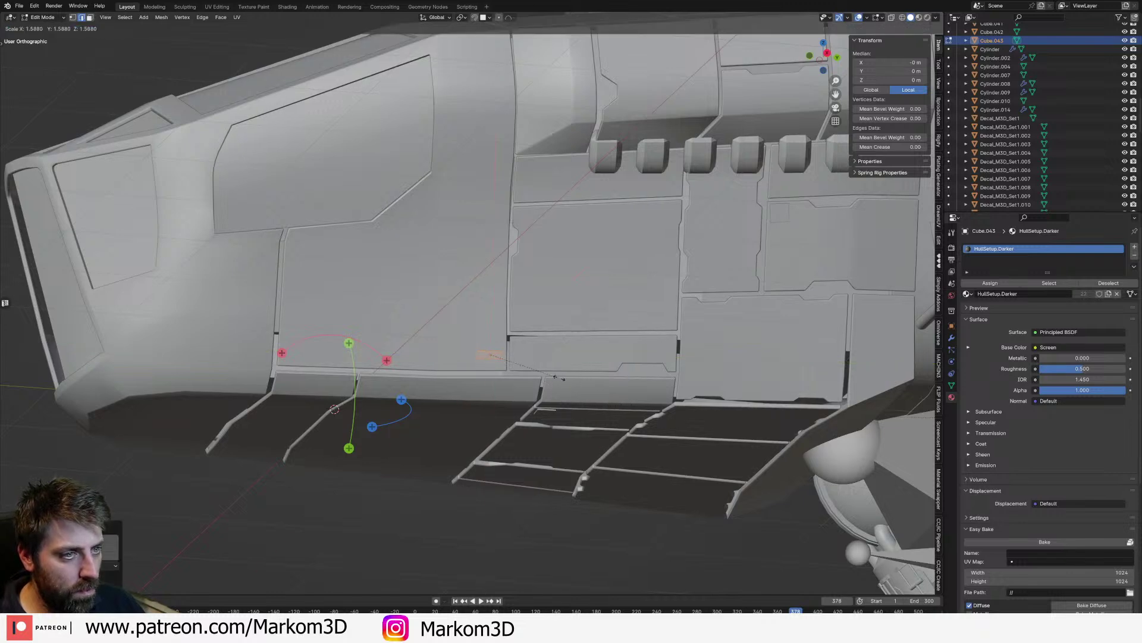
{"action": "key", "text": "Tab"}
Step: Move the bar close to the large side panel's lower rear corner and duplicate it just above
{"action": "key", "text": "g"}
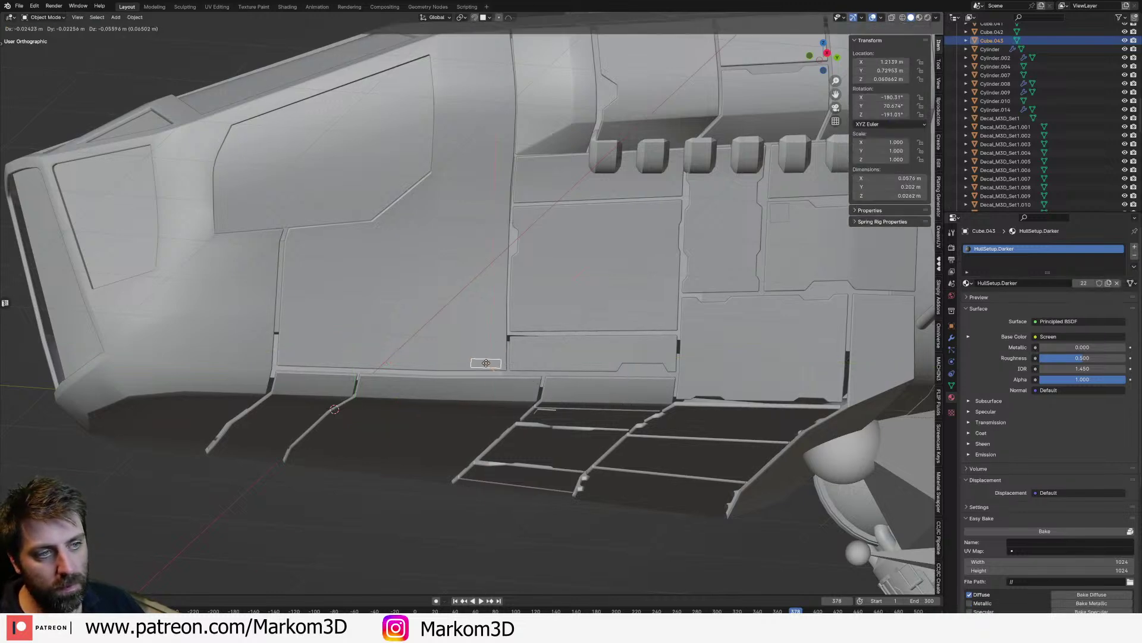
{"action": "left_click", "coordinate": [497, 369]}
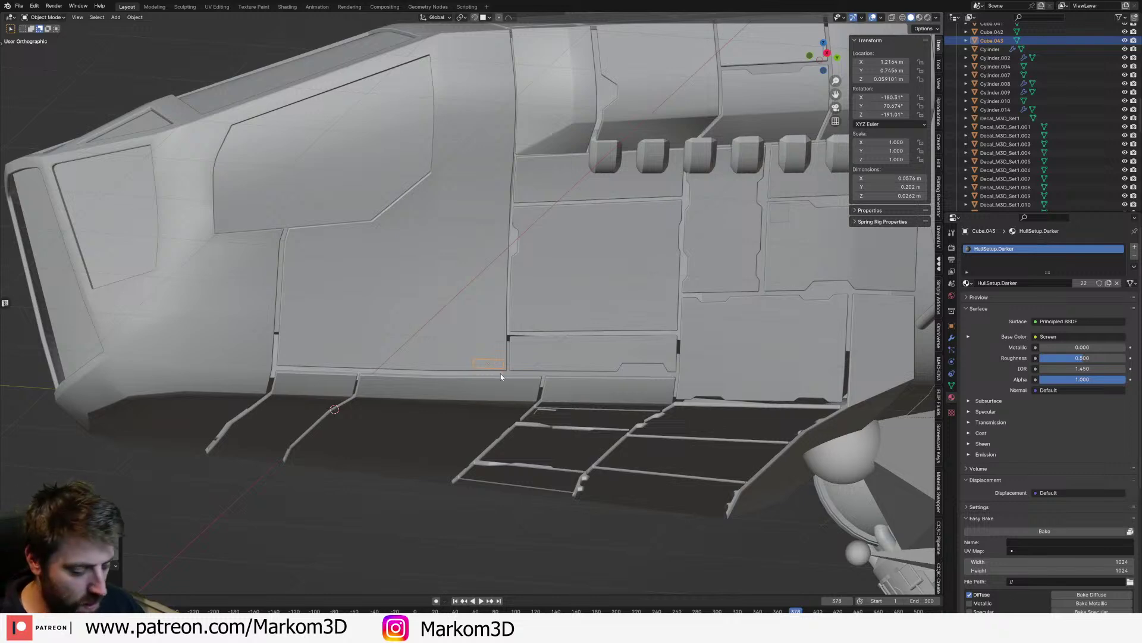
{"action": "key", "text": "shift+d"}
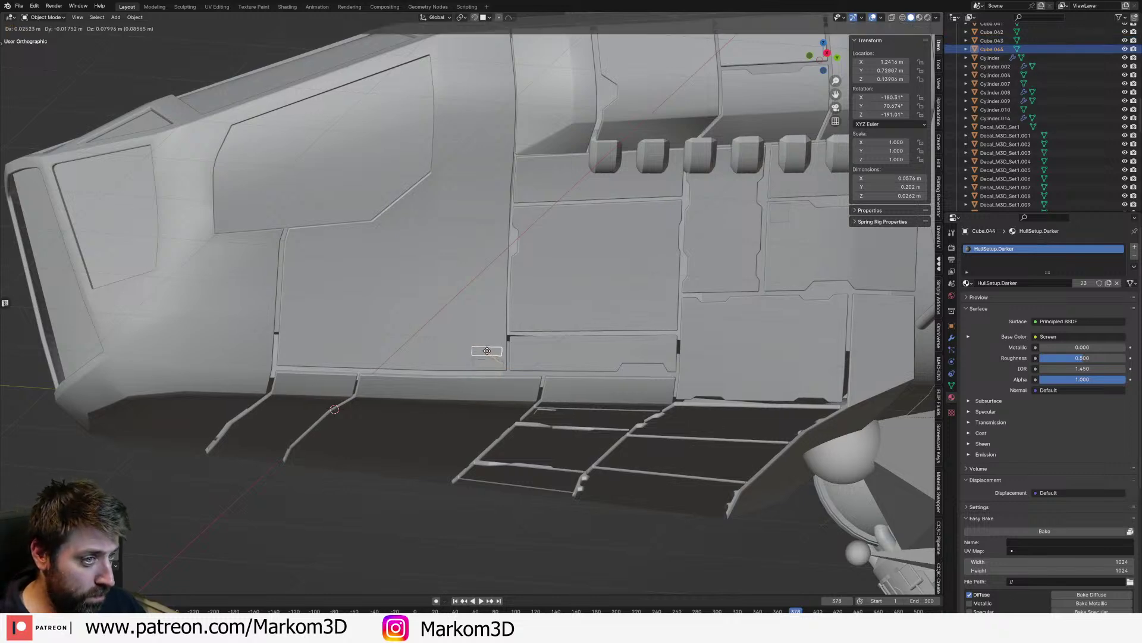
{"action": "left_click", "coordinate": [492, 362]}
{"action": "scroll", "coordinate": [492, 476], "scroll_direction": "down", "scroll_amount": 6}
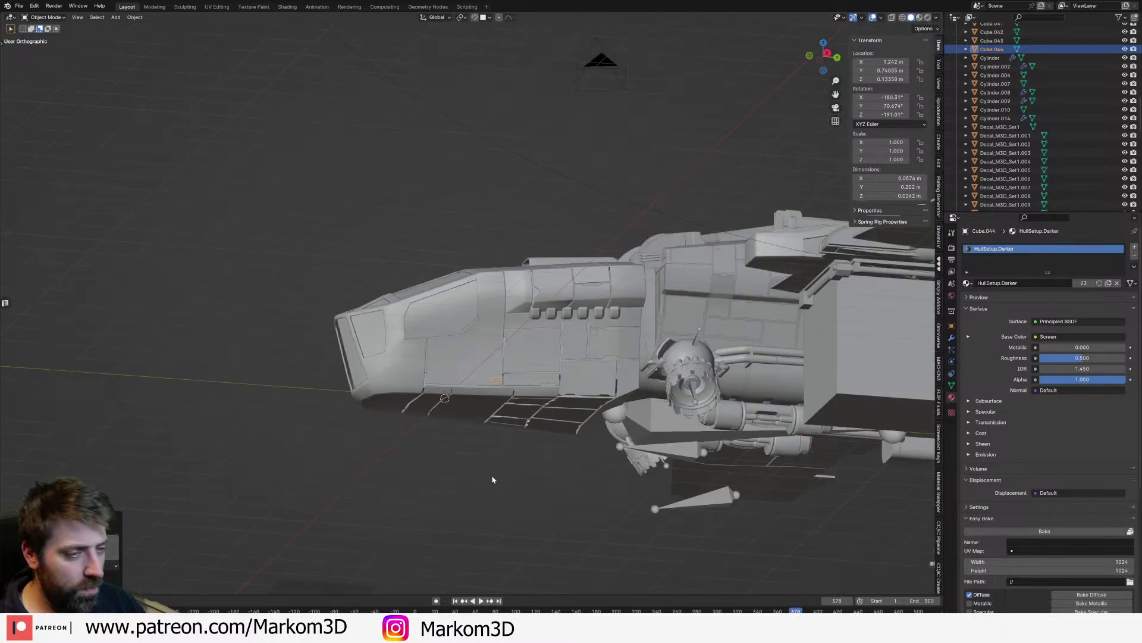
Step: Deselect everything and view the whole ship in rendered shading
{"action": "left_click", "coordinate": [487, 478]}
{"action": "middle_click_drag", "start_coordinate": [509, 466], "coordinate": [529, 483]}
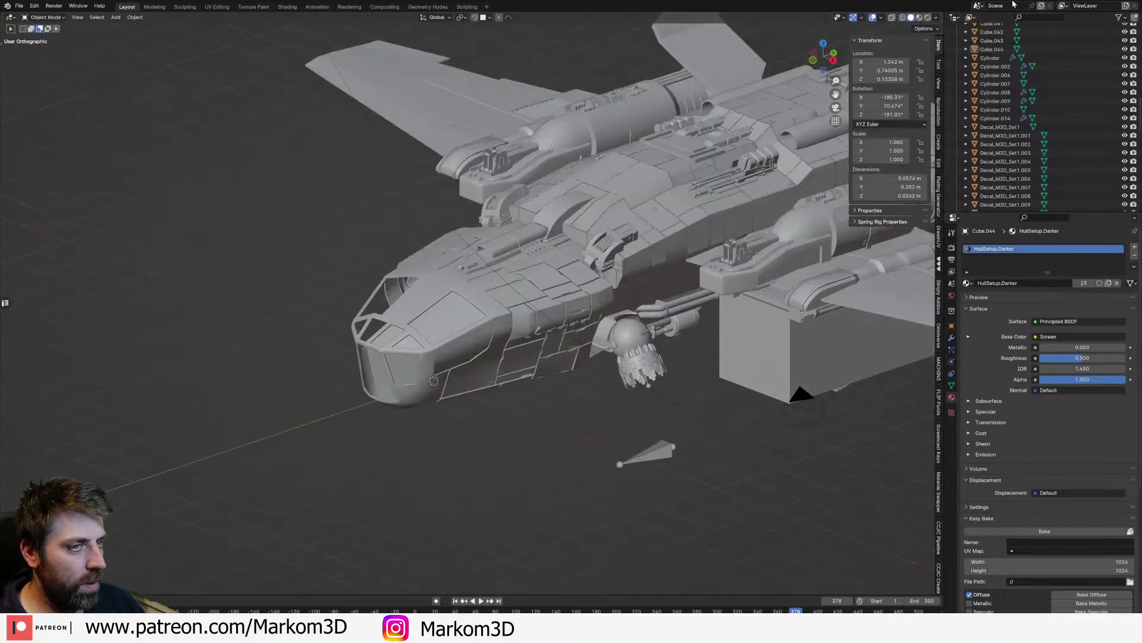
{"action": "left_click", "coordinate": [927, 17]}
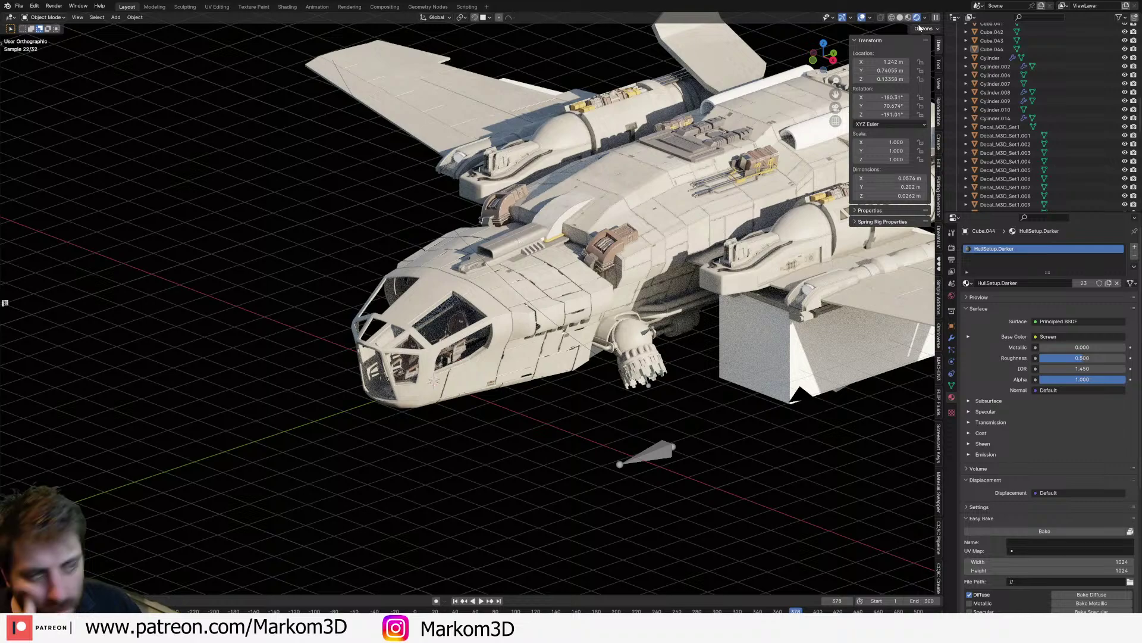
Step: Examine the nose hull's panel detailing from the side and front, and the whole ship, in rendered shading
{"action": "scroll", "coordinate": [810, 158], "scroll_direction": "up", "scroll_amount": 1}
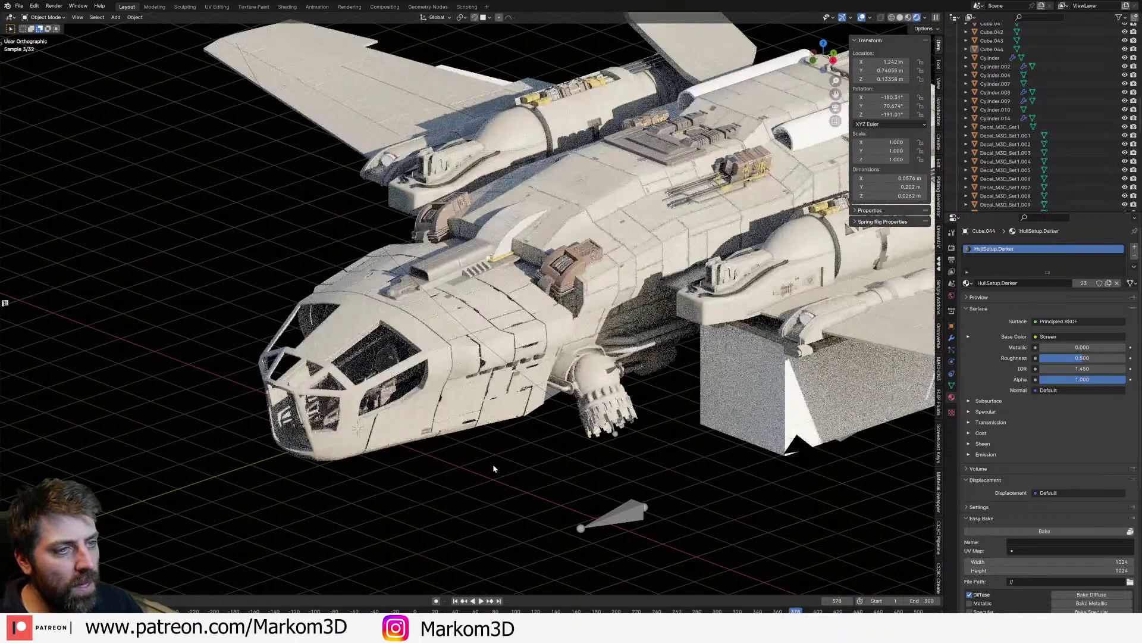
{"action": "middle_click_drag", "start_coordinate": [493, 463], "coordinate": [520, 447], "text": "shift"}
{"action": "scroll", "coordinate": [522, 444], "scroll_direction": "up", "scroll_amount": 2}
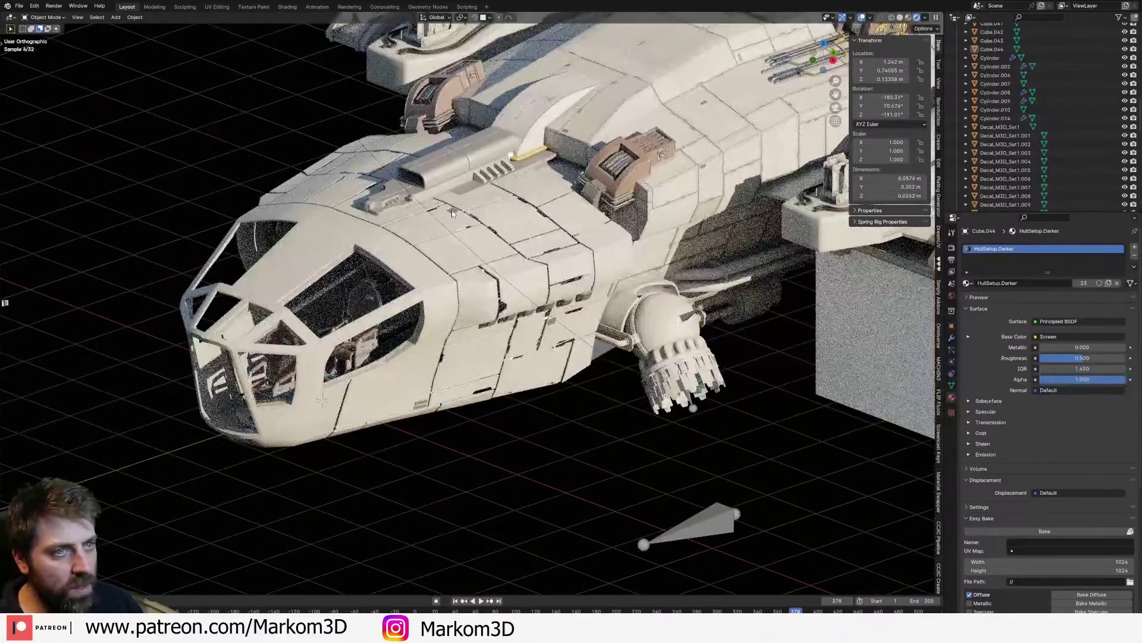
{"action": "left_click", "coordinate": [565, 257]}
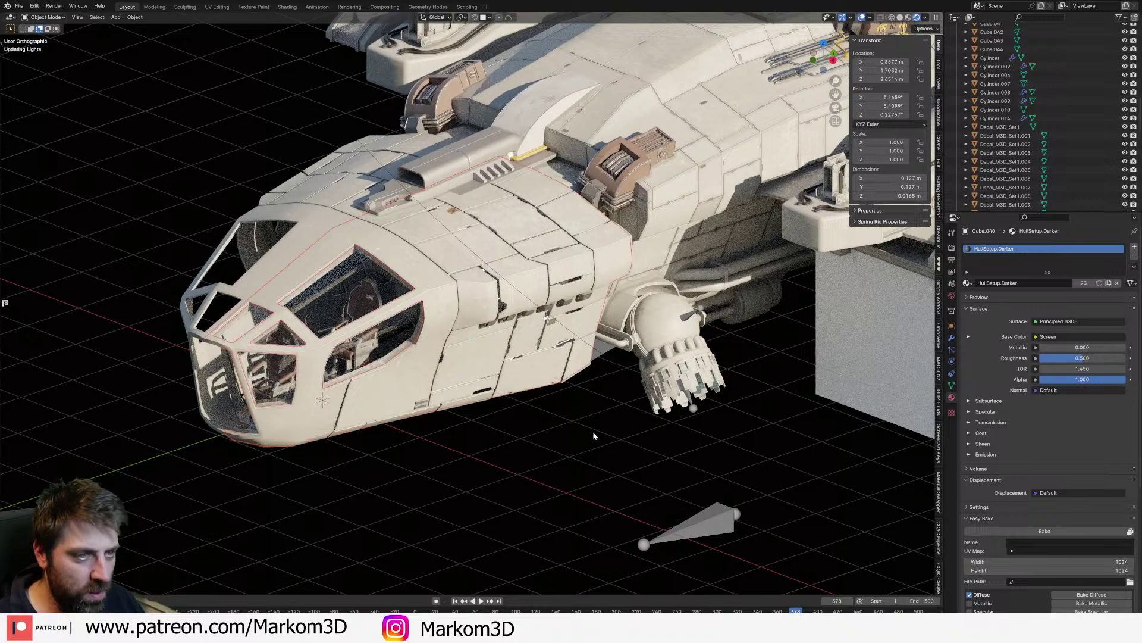
{"action": "key", "text": "ctrl+z"}
{"action": "middle_click_drag", "start_coordinate": [443, 440], "coordinate": [411, 380]}
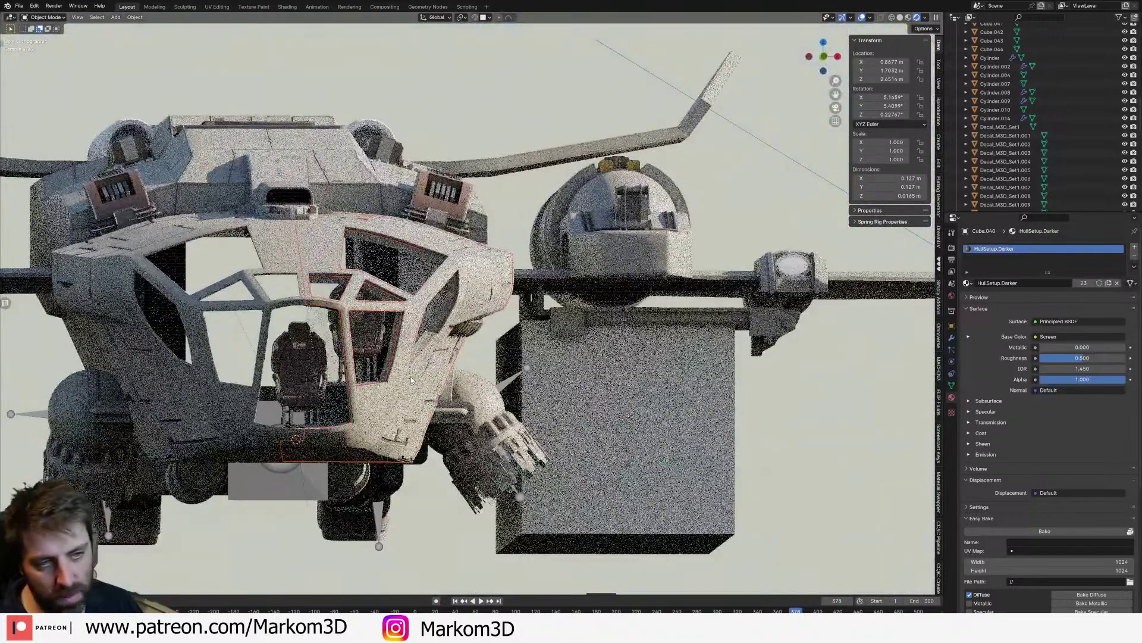
{"action": "scroll", "coordinate": [411, 377], "scroll_direction": "down", "scroll_amount": 2}
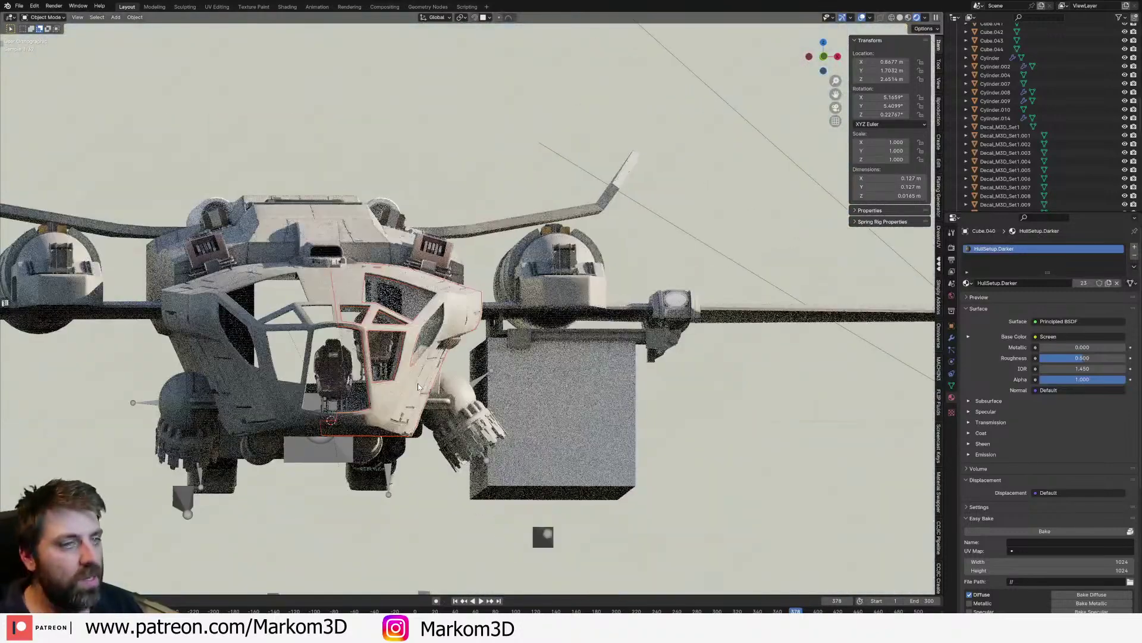
{"action": "middle_click_drag", "start_coordinate": [418, 383], "coordinate": [454, 384]}
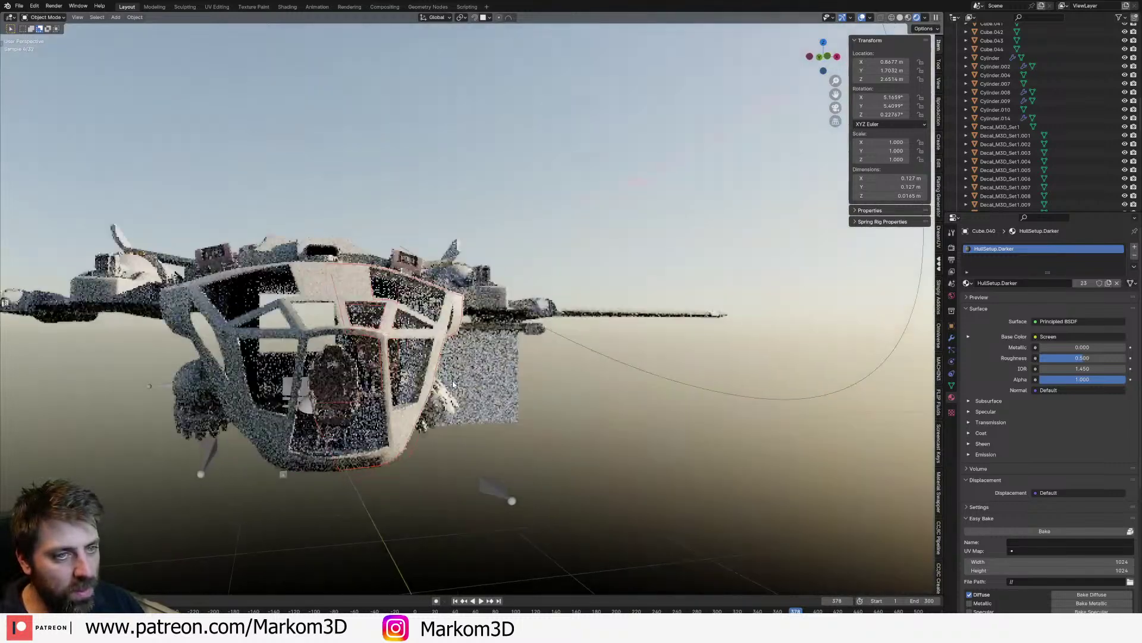
{"action": "scroll", "coordinate": [453, 383], "scroll_direction": "down", "scroll_amount": 6}
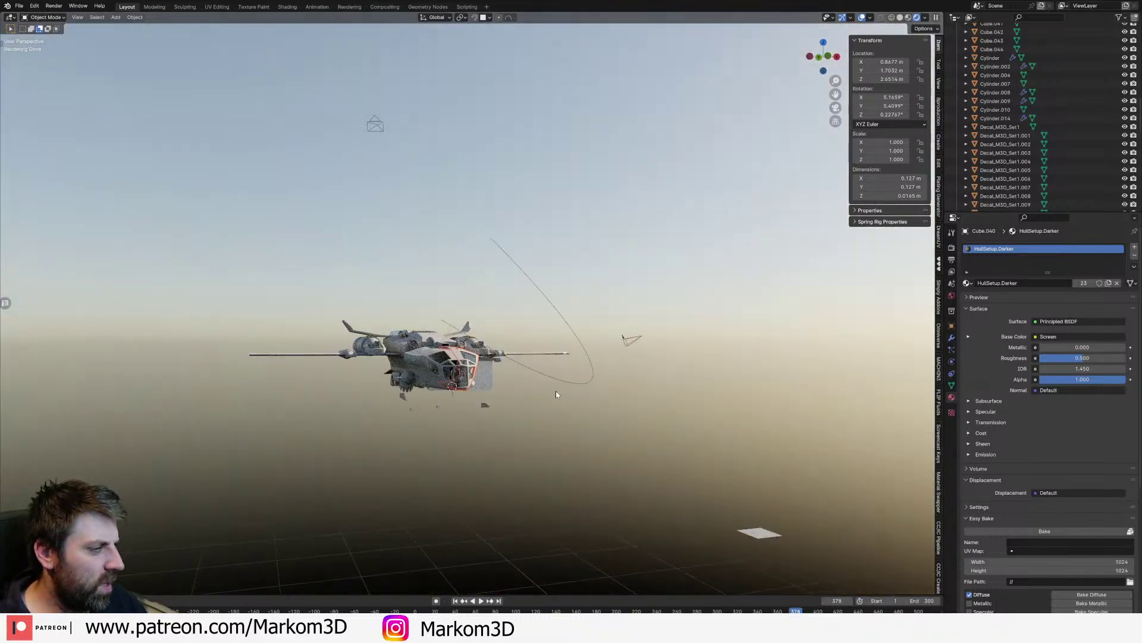
Step: Look through the camera, set the current frame to 263, and select the camera
{"action": "key", "text": "KP_0"}
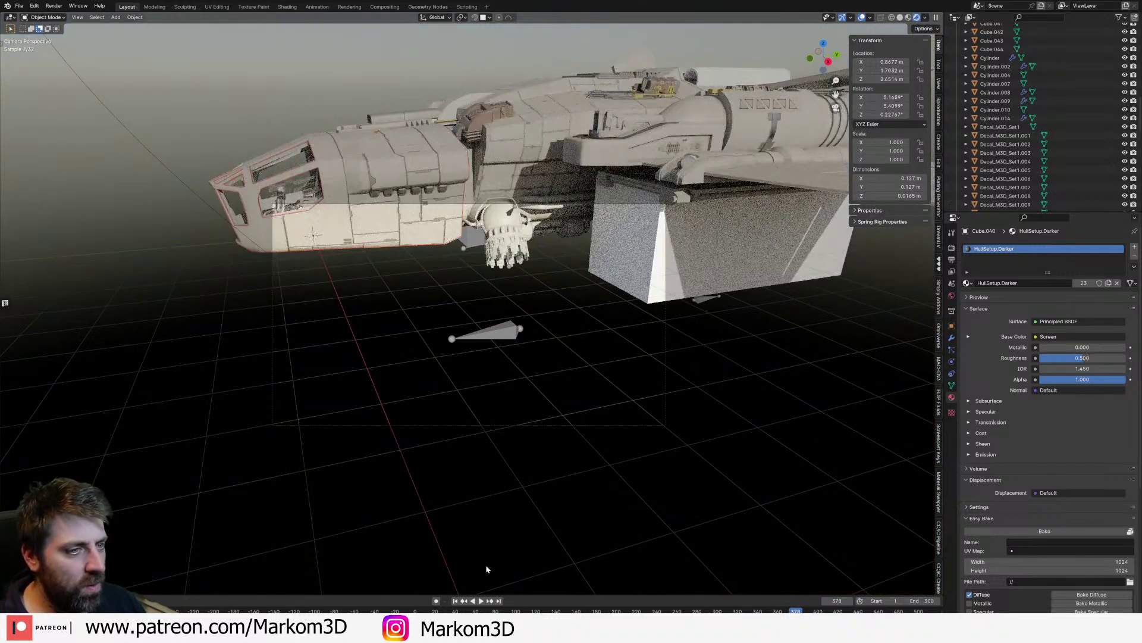
{"action": "left_click_drag", "start_coordinate": [457, 610], "coordinate": [680, 596]}
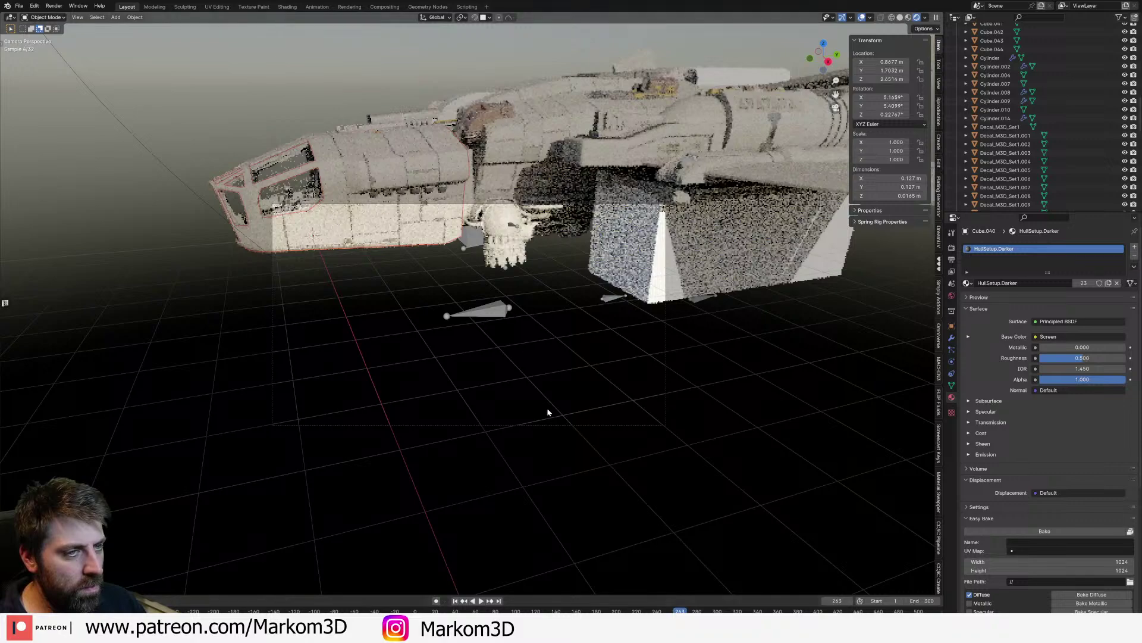
{"action": "left_click", "coordinate": [559, 425]}
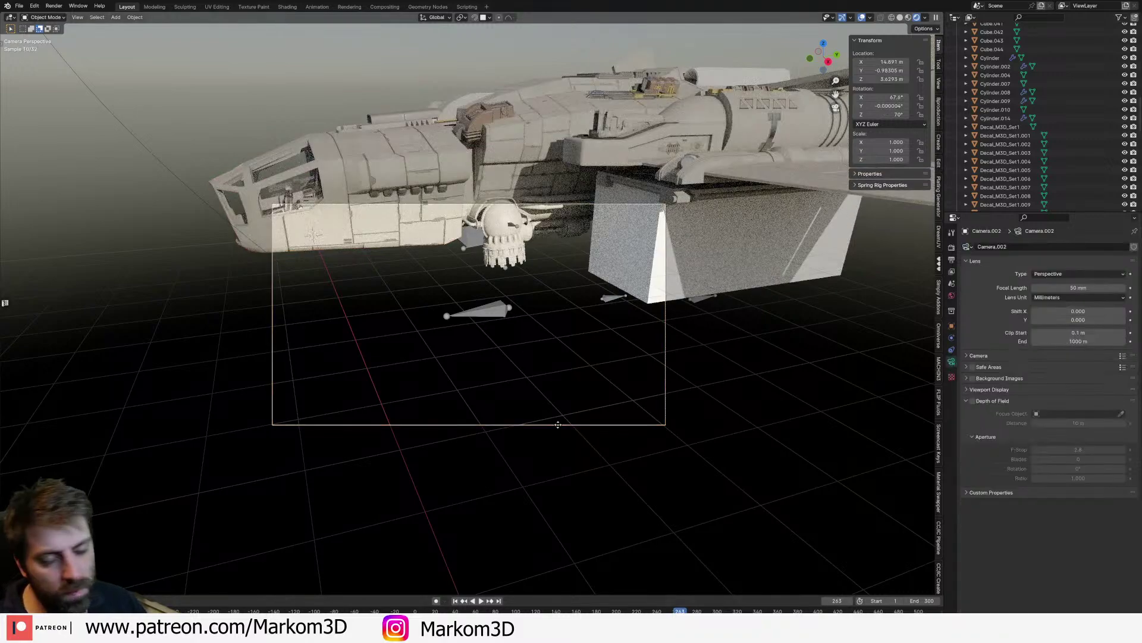
{"action": "key", "text": "g"}
{"action": "key", "text": "z"}
{"action": "right_click", "coordinate": [917, 323]}
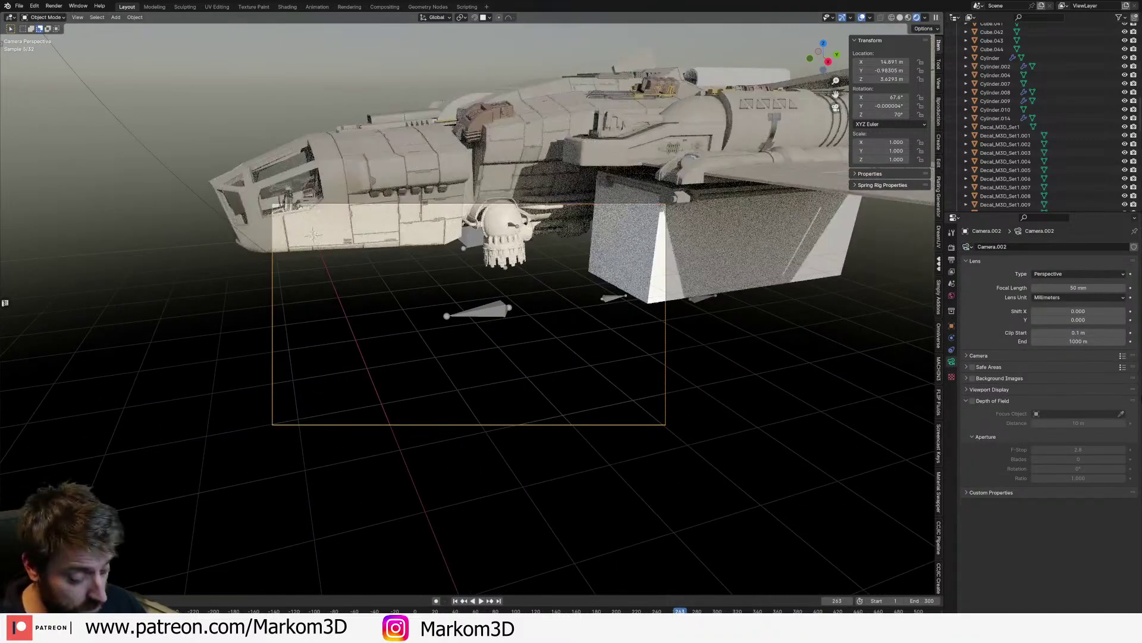
Step: In top view, move the camera well ahead of the nose to about X 15.2 m, Y -39.1 m and rotate it to about 27° around Z
{"action": "key", "text": "KP_7"}
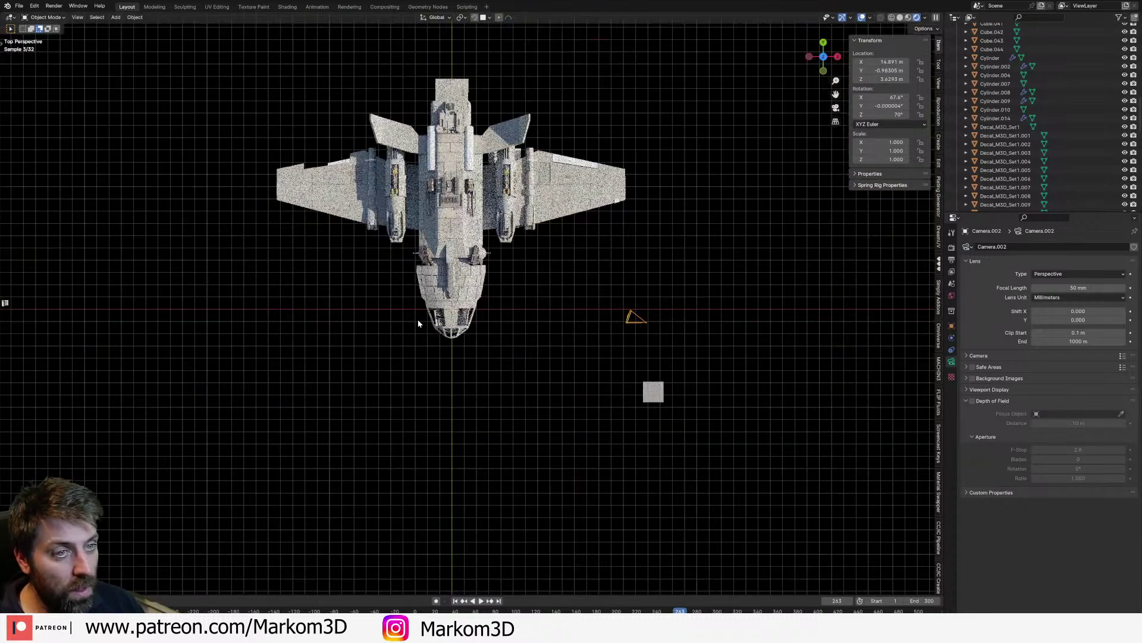
{"action": "scroll", "coordinate": [420, 323], "scroll_direction": "down", "scroll_amount": 4}
{"action": "key", "text": "g"}
{"action": "left_click", "coordinate": [425, 534]}
{"action": "key", "text": "r"}
{"action": "left_click", "coordinate": [559, 295]}
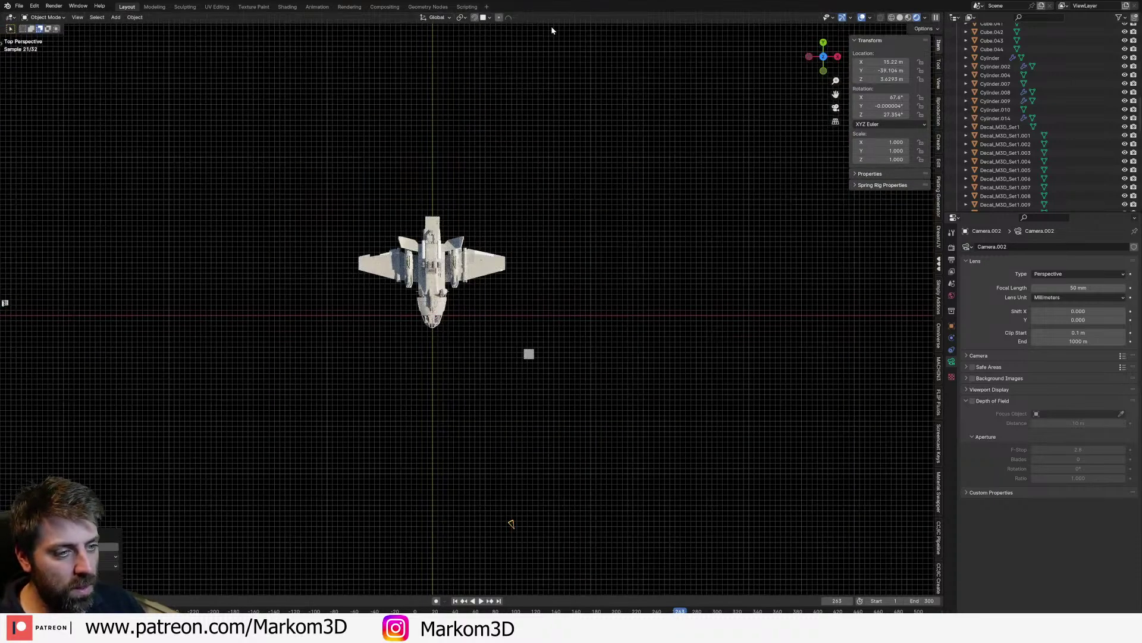
Step: Rotate the camera freely in its own view to bring the ship into frame, and set the focal length to 120 mm
{"action": "key", "text": "KP_0"}
{"action": "key", "text": "KP_0"}
{"action": "key", "text": "KP_0"}
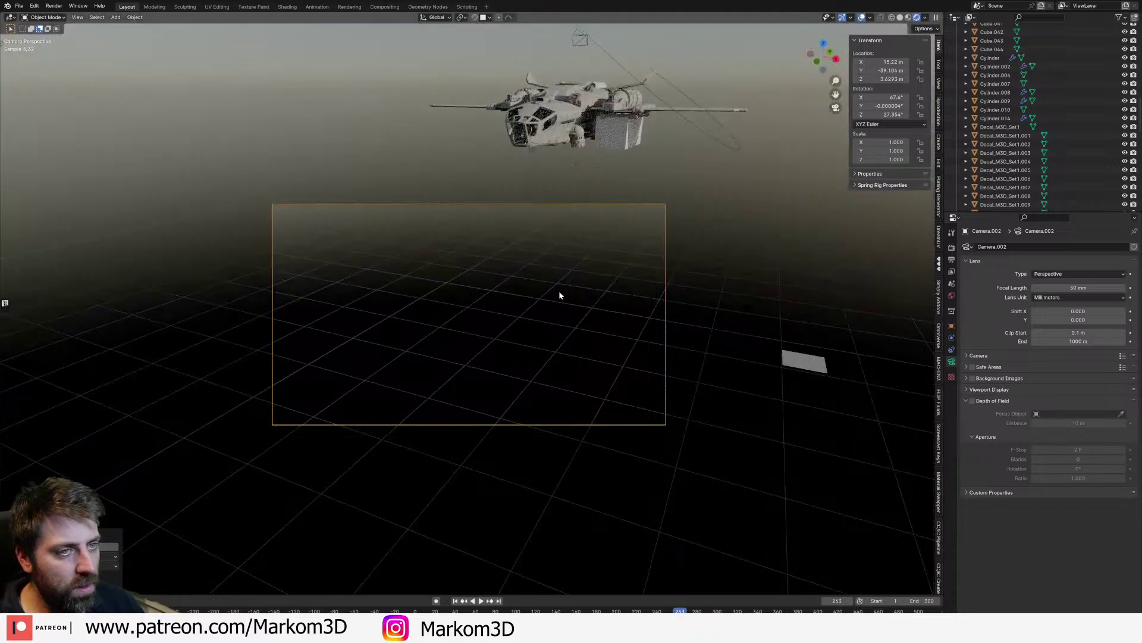
{"action": "key", "text": "r"}
{"action": "key", "text": "r"}
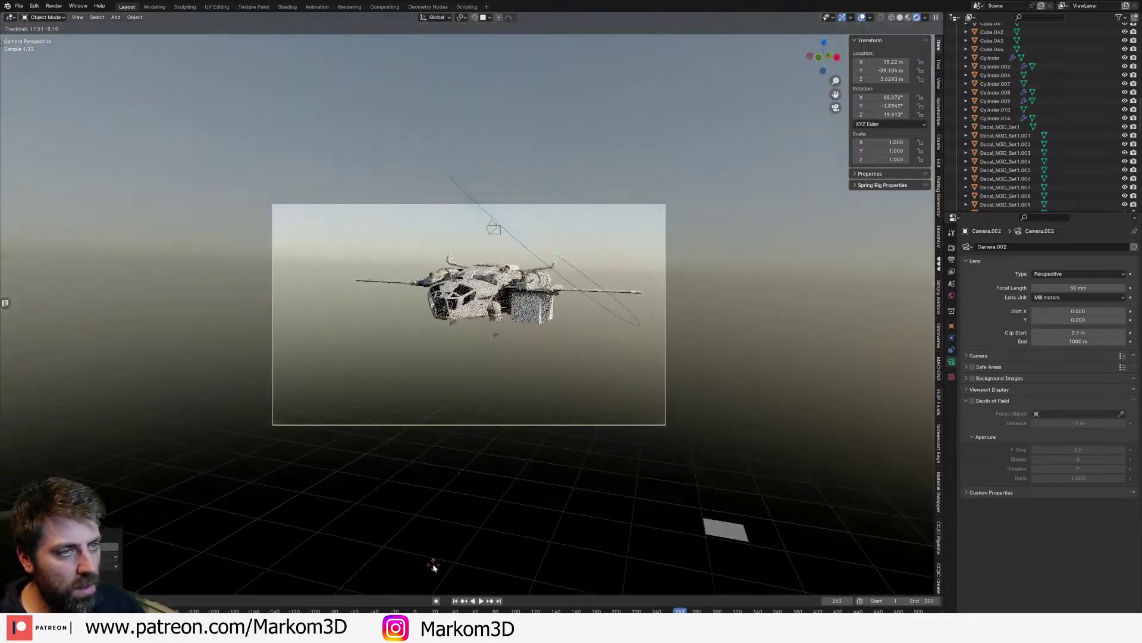
{"action": "left_click", "coordinate": [1088, 526]}
{"action": "left_click", "coordinate": [1098, 288]}
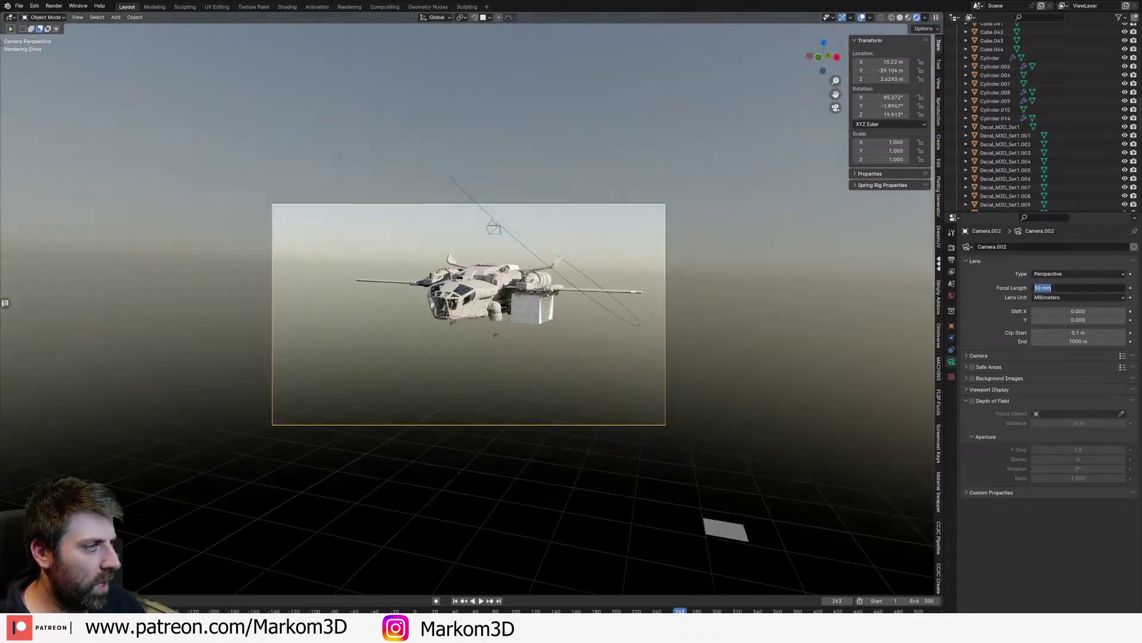
{"action": "type", "text": "120"}
{"action": "key", "text": "Return"}
Step: Re-aim the camera to centre the ship in the frame, and render a still image of it
{"action": "key", "text": "r"}
{"action": "key", "text": "r"}
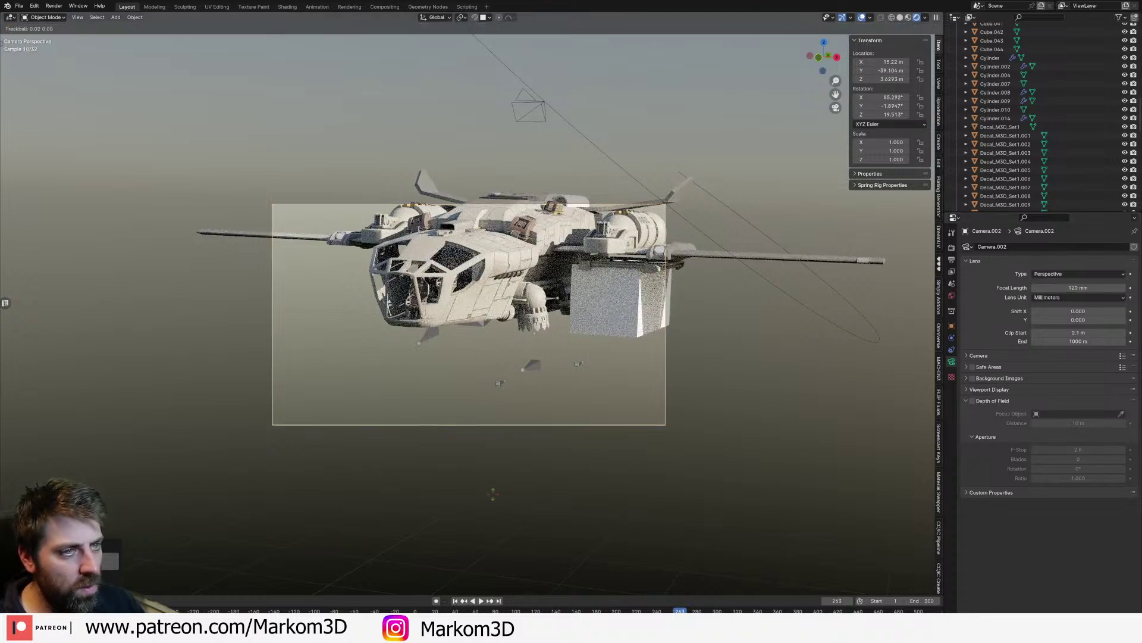
{"action": "left_click", "coordinate": [478, 530]}
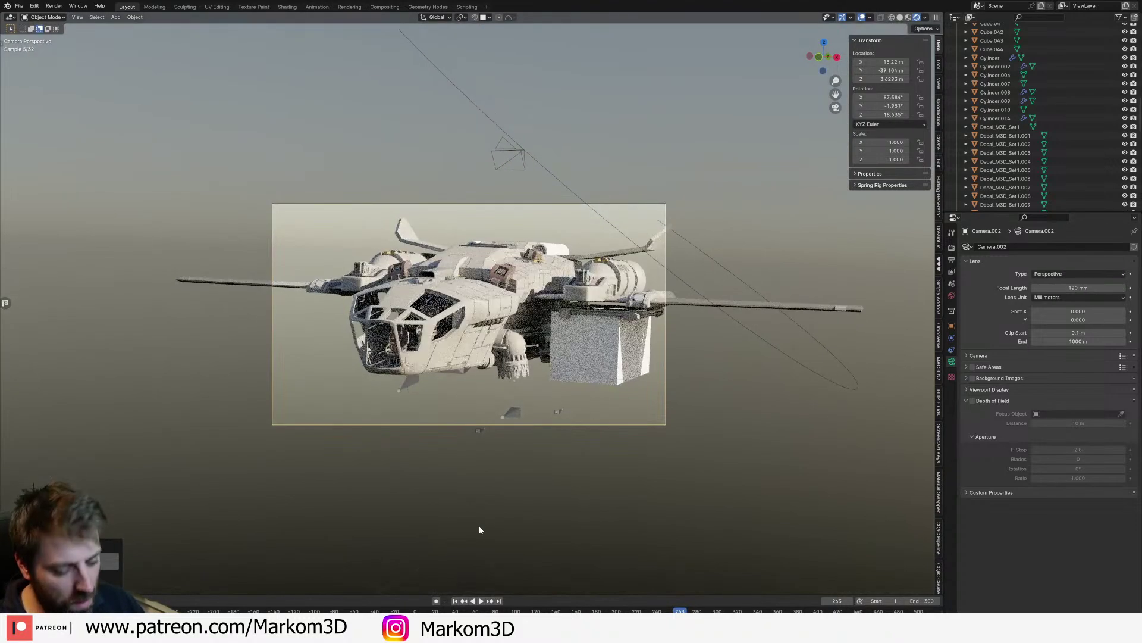
{"action": "key", "text": "F12"}
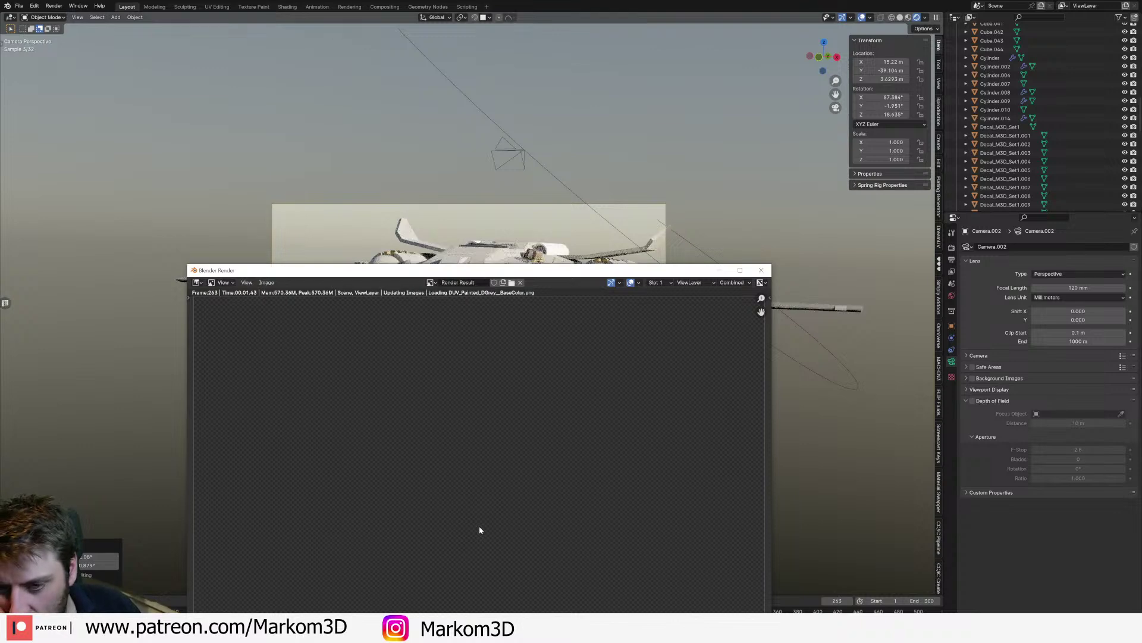
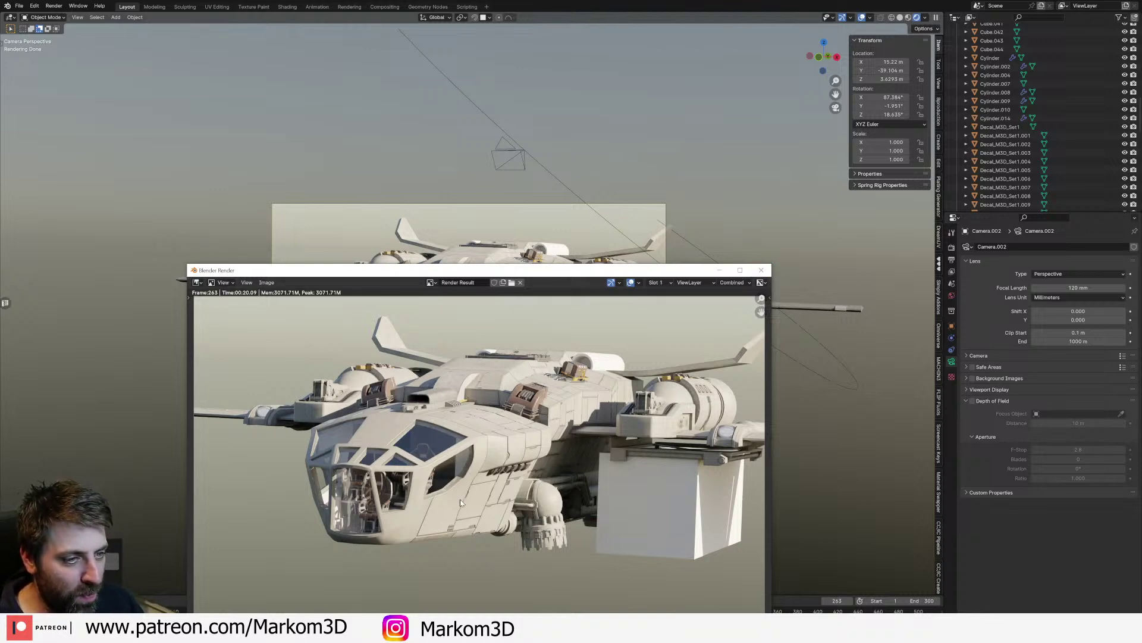
{"action": "left_click", "coordinate": [762, 270]}
Step: Switch the viewport to solid shading and hide the backing piece behind the nose hull's panel gaps
{"action": "mouse_move", "coordinate": [461, 485]}
{"action": "middle_mouse_down"}
{"action": "mouse_move", "coordinate": [446, 492]}
{"action": "mouse_move", "coordinate": [408, 348]}
{"action": "mouse_move", "coordinate": [422, 447]}
{"action": "mouse_move", "coordinate": [464, 431]}
{"action": "mouse_move", "coordinate": [408, 399]}
{"action": "mouse_move", "coordinate": [411, 388]}
{"action": "middle_mouse_up"}
{"action": "scroll", "coordinate": [476, 439], "scroll_direction": "up", "scroll_amount": 5}
{"action": "left_click", "coordinate": [476, 440]}
{"action": "left_click", "coordinate": [900, 18]}
{"action": "scroll", "coordinate": [512, 442], "scroll_direction": "up", "scroll_amount": 4}
{"action": "middle_click_drag", "start_coordinate": [512, 441], "coordinate": [474, 484], "text": "shift"}
{"action": "key", "text": "Tab"}
{"action": "key", "text": "Tab"}
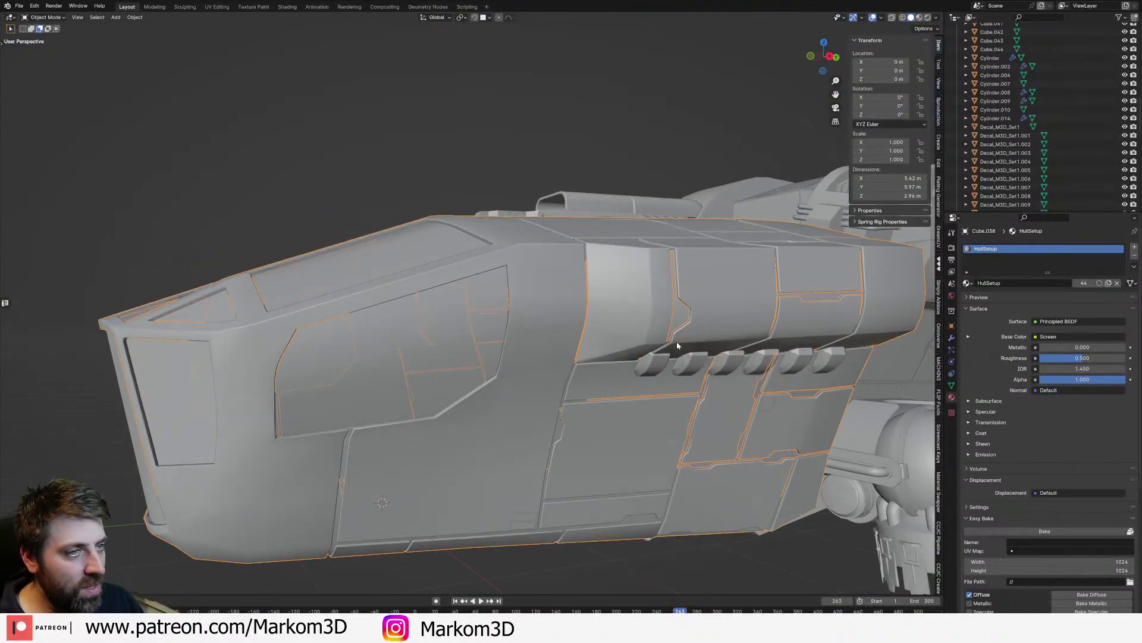
{"action": "left_click", "coordinate": [682, 312]}
{"action": "key", "text": "h"}
Step: Bevel the nose hull's edge line below the side window by 0.00929 m and delete the resulting faces to cut a panel gap
{"action": "left_click", "coordinate": [490, 473]}
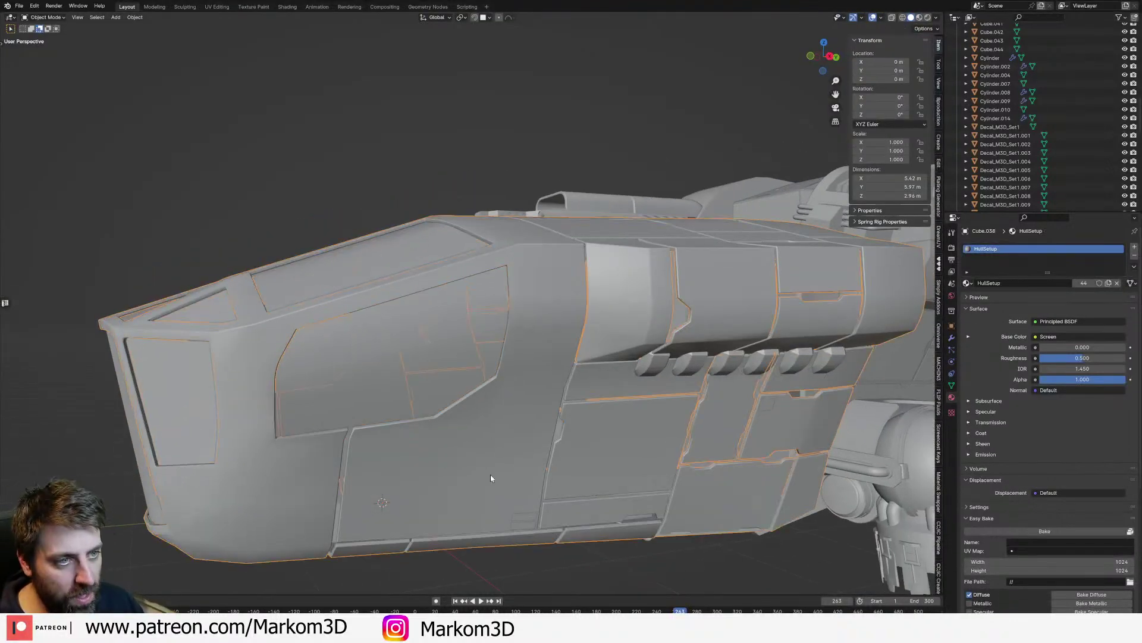
{"action": "key", "text": "Tab"}
{"action": "scroll", "coordinate": [480, 451], "scroll_direction": "up", "scroll_amount": 5}
{"action": "middle_click_drag", "start_coordinate": [490, 474], "coordinate": [462, 418]}
{"action": "scroll", "coordinate": [473, 451], "scroll_direction": "down", "scroll_amount": 3}
{"action": "left_click", "coordinate": [461, 416], "text": "alt"}
{"action": "left_click", "coordinate": [528, 405], "text": "shift"}
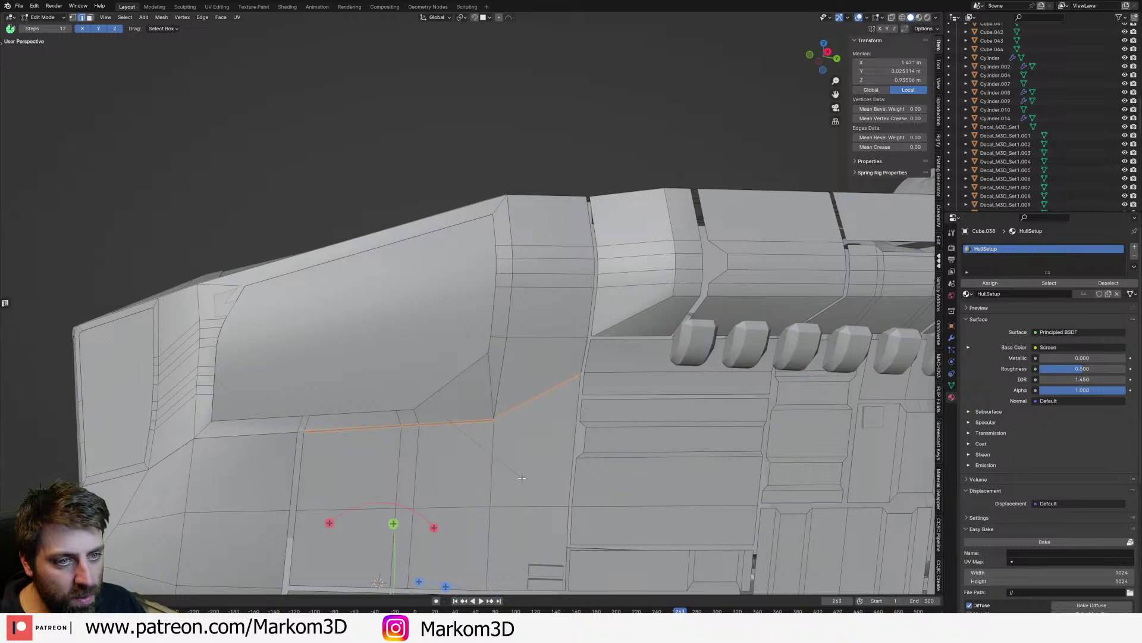
{"action": "left_click", "coordinate": [522, 479]}
{"action": "key", "text": "x"}
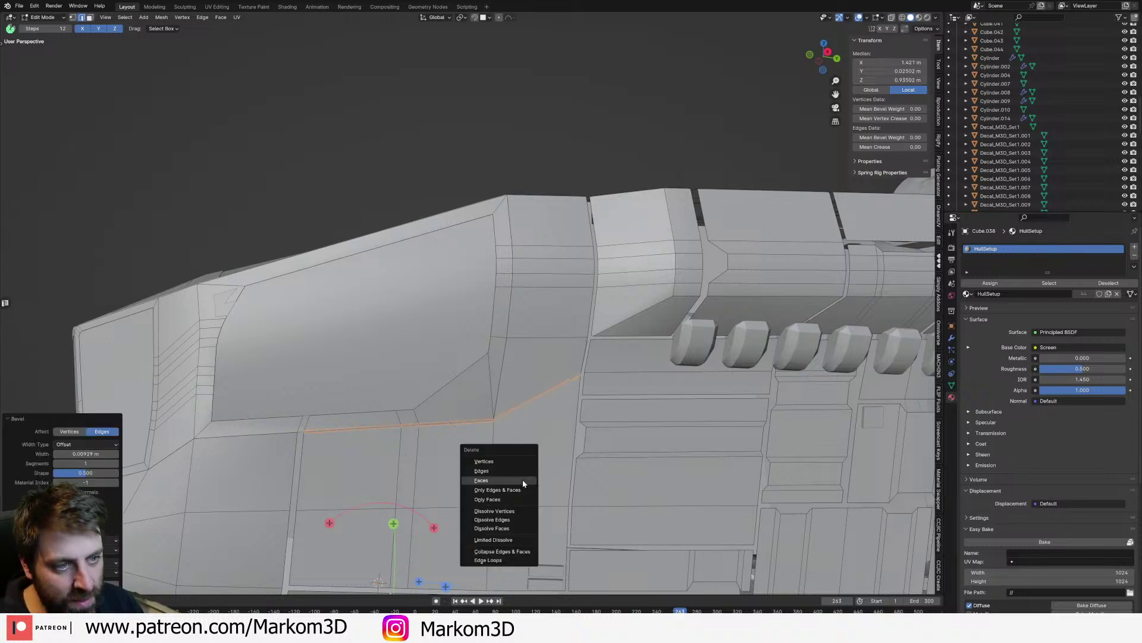
{"action": "left_click", "coordinate": [523, 480]}
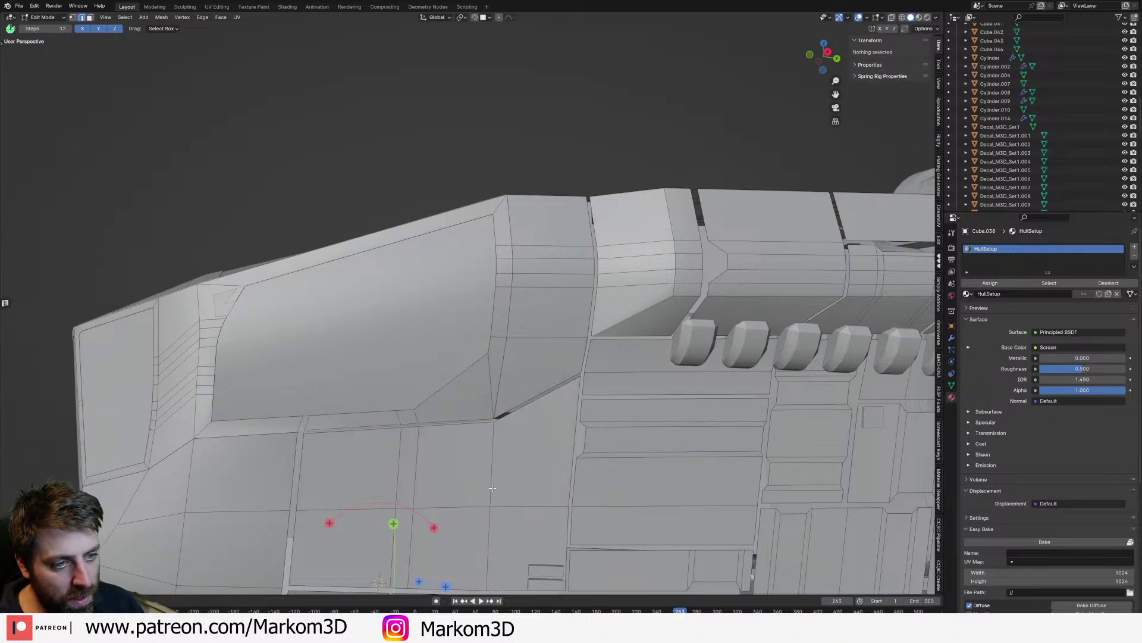
Step: Bevel the vertical edge line running down from the new gap's bend and delete its faces to split the side panel
{"action": "left_click", "coordinate": [493, 488], "text": "alt"}
{"action": "middle_click_drag", "start_coordinate": [493, 488], "coordinate": [499, 410], "text": "shift"}
{"action": "key", "text": "ctrl+b"}
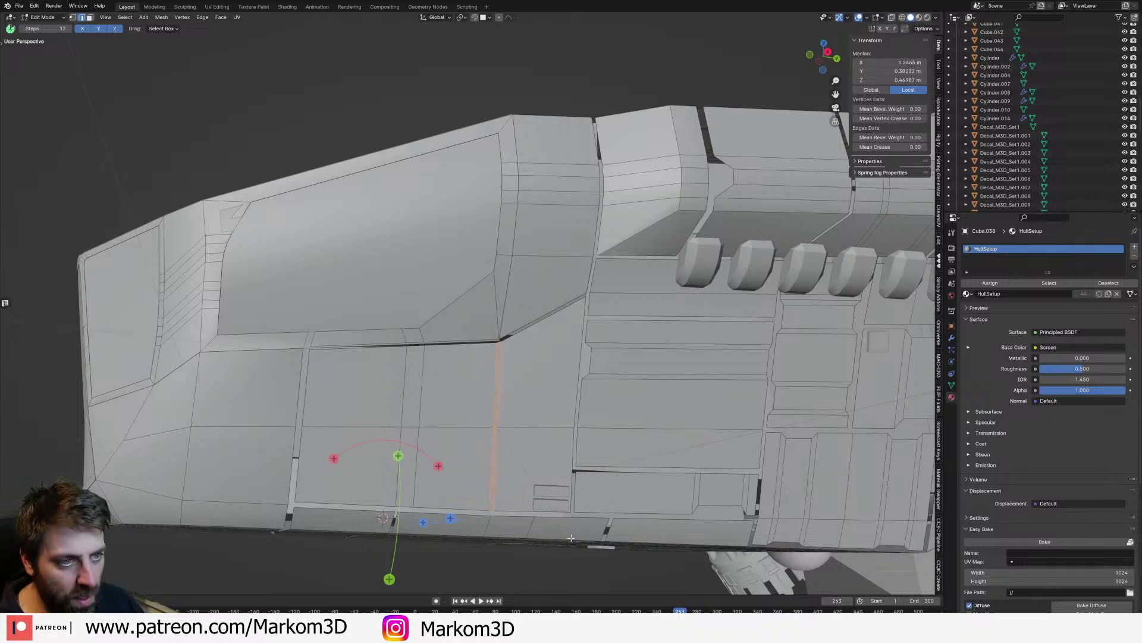
{"action": "left_click", "coordinate": [571, 538]}
{"action": "key", "text": "x"}
{"action": "left_click", "coordinate": [572, 538]}
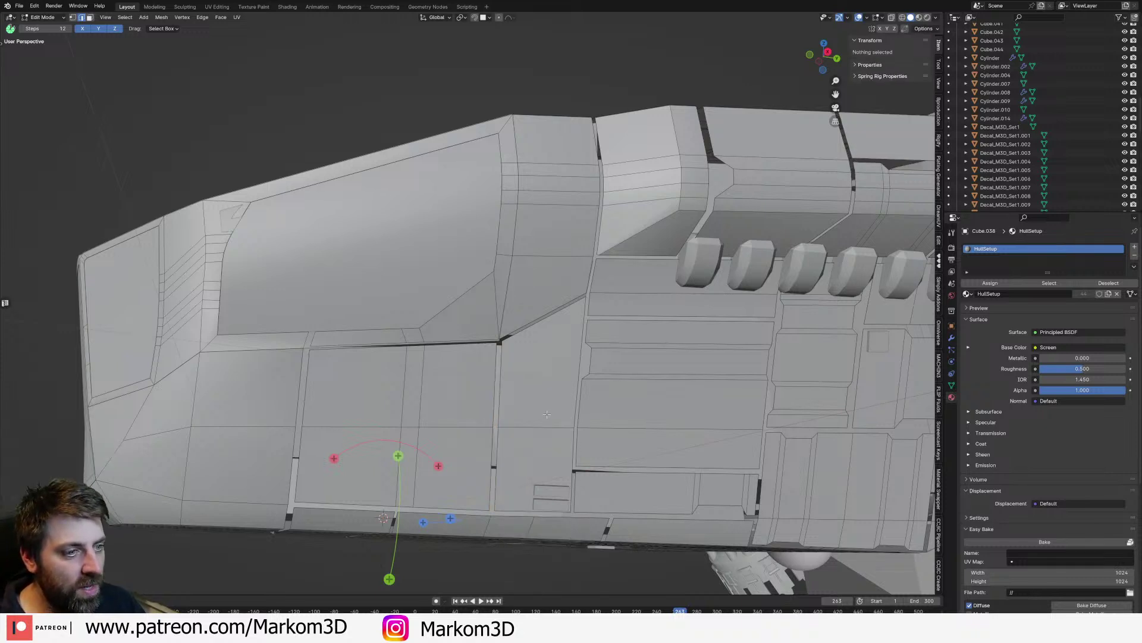
Step: Bevel the narrow side panel's horizontal edge by 0.141 m and slide the rear edge segment between the new edges inward to form a notch
{"action": "key", "text": "ctrl+z"}
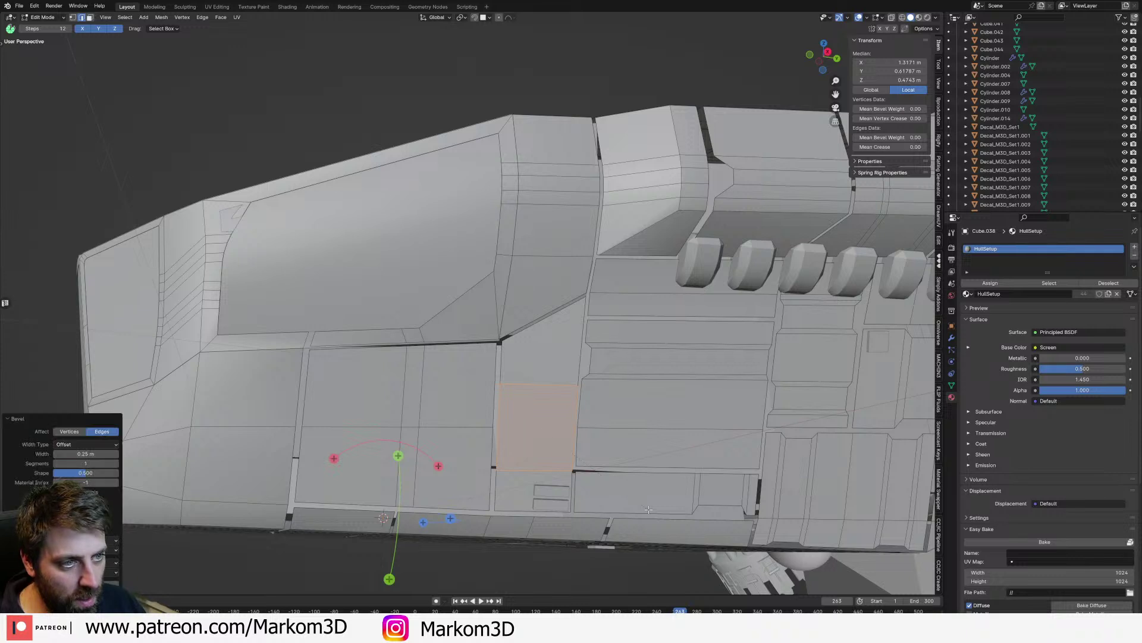
{"action": "key", "text": "ctrl+z"}
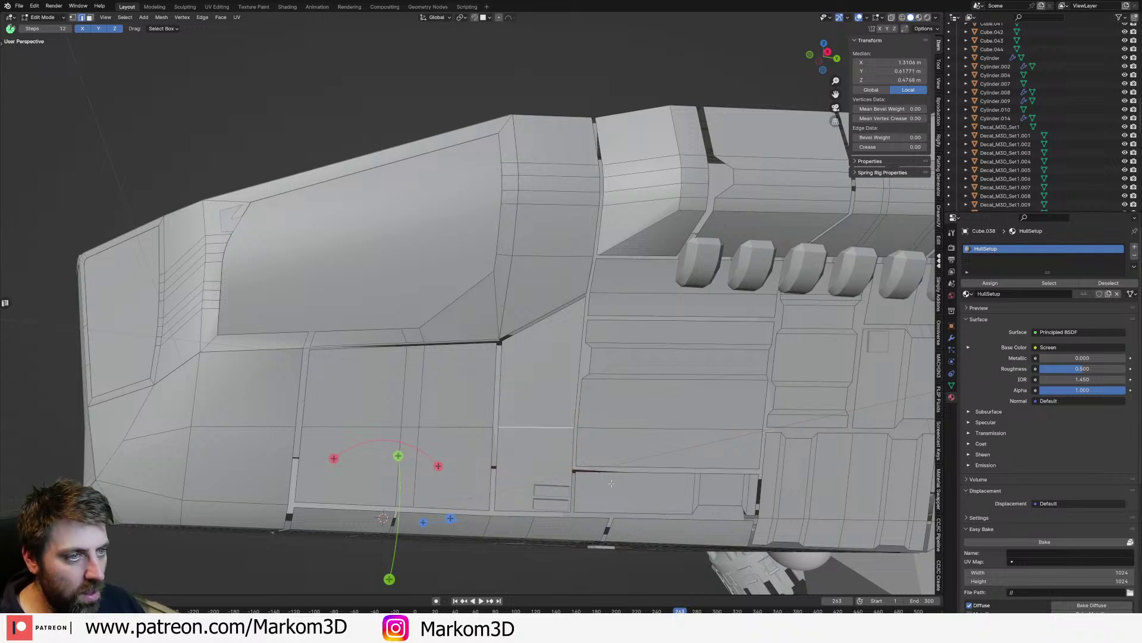
{"action": "key", "text": "ctrl+b"}
{"action": "left_click", "coordinate": [640, 497]}
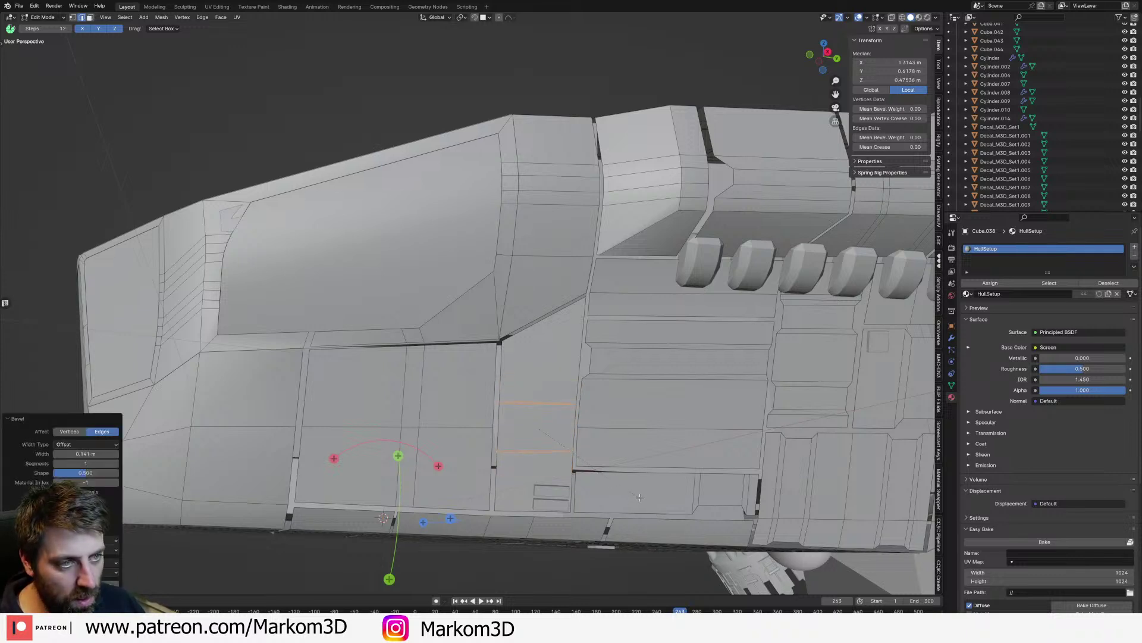
{"action": "left_click", "coordinate": [574, 426]}
{"action": "key", "text": "g"}
{"action": "key", "text": "g"}
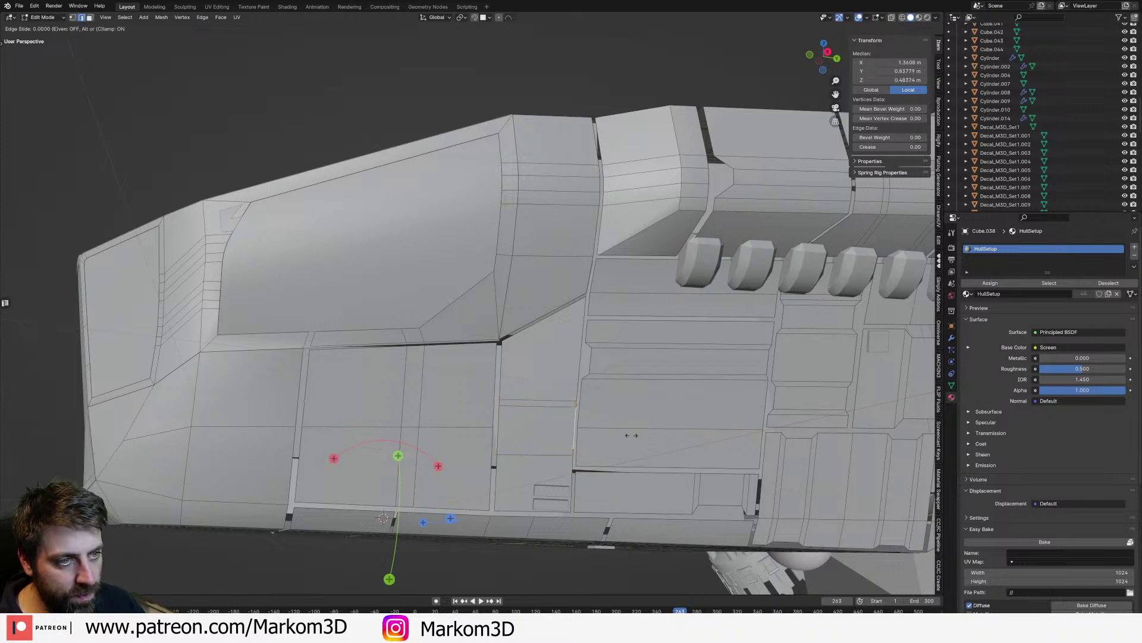
{"action": "left_click", "coordinate": [595, 443]}
{"action": "scroll", "coordinate": [595, 443], "scroll_direction": "down", "scroll_amount": 4}
{"action": "key", "text": "Tab"}
{"action": "middle_click_drag", "start_coordinate": [579, 484], "coordinate": [513, 448]}
Step: Add a vertical edge loop to the panel below the side window, then bevel it and the neighbouring vertical edge by 0.0295 m
{"action": "key", "text": "Tab"}
{"action": "scroll", "coordinate": [512, 457], "scroll_direction": "up", "scroll_amount": 4}
{"action": "scroll", "coordinate": [512, 458], "scroll_direction": "up", "scroll_amount": 2}
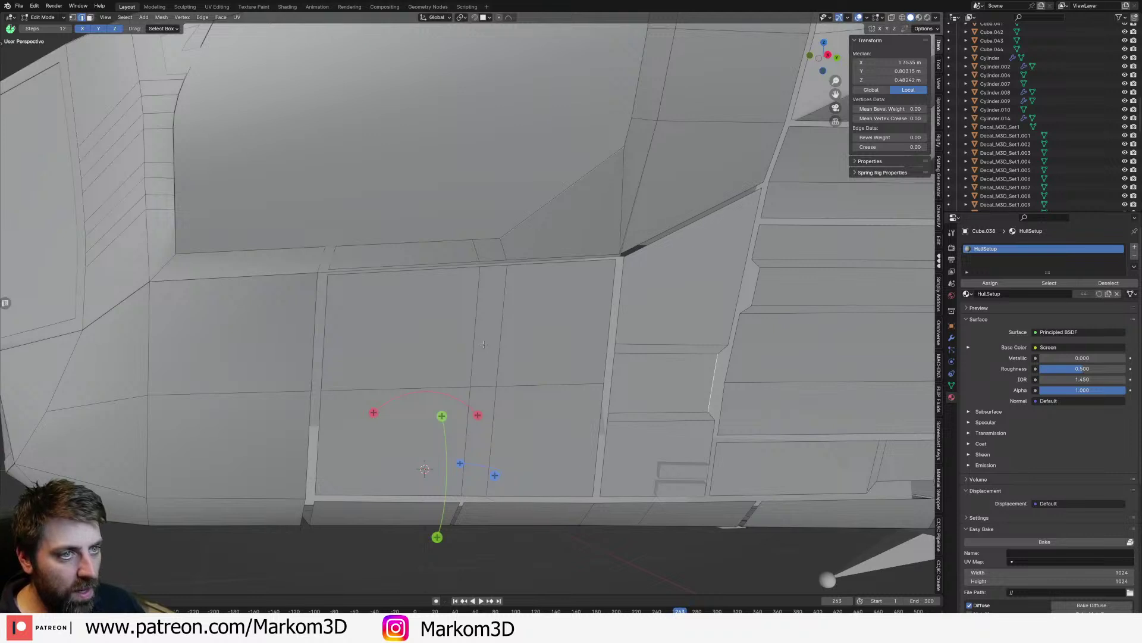
{"action": "key", "text": "ctrl+r"}
{"action": "left_click", "coordinate": [407, 381]}
{"action": "right_click", "coordinate": [407, 382]}
{"action": "left_click", "coordinate": [471, 381], "text": "alt+shift"}
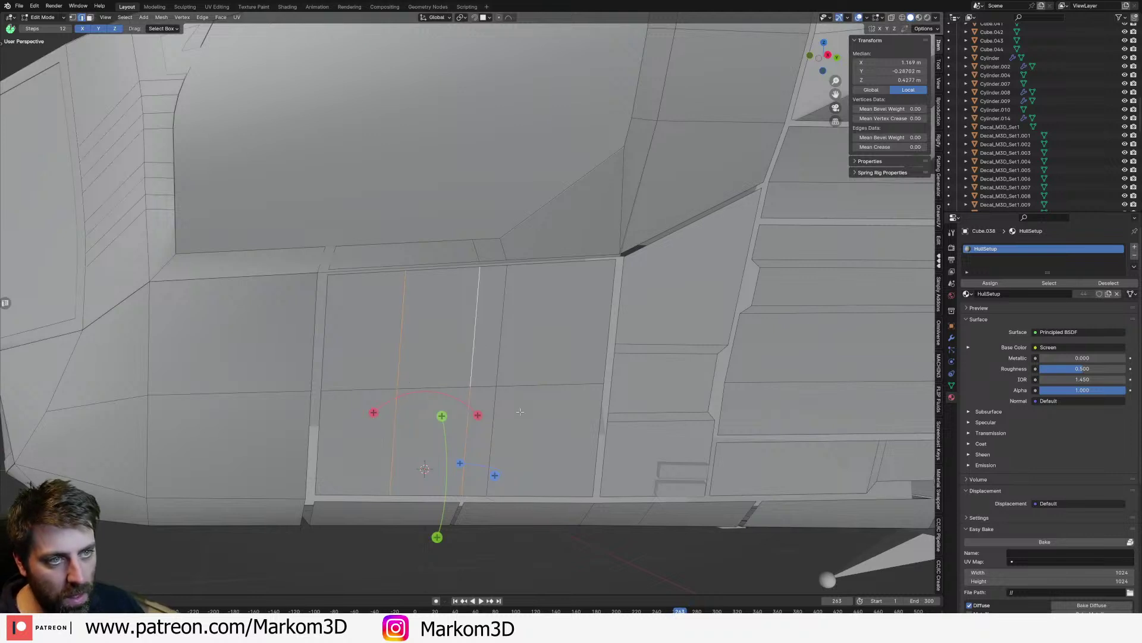
{"action": "key", "text": "ctrl+b"}
{"action": "right_click", "coordinate": [600, 459]}
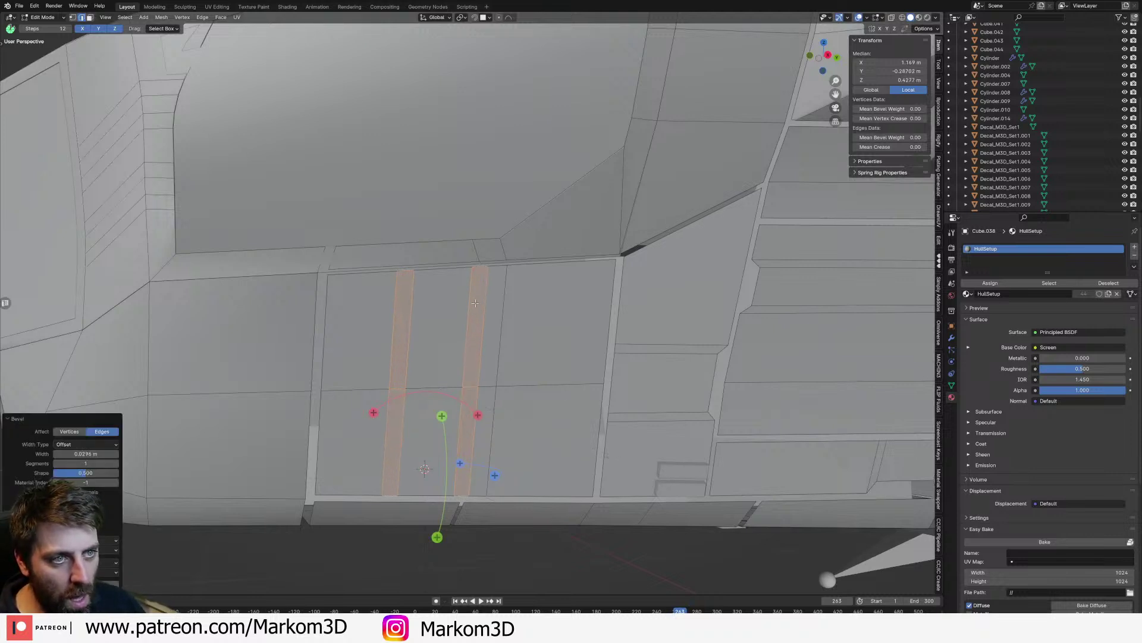
Step: Slide the top and bottom edge segments of the panel below the side window inward between the bevelled strips to form notches
{"action": "left_click", "coordinate": [457, 293], "text": "alt"}
{"action": "key", "text": "g"}
{"action": "key", "text": "g"}
{"action": "left_click", "coordinate": [457, 297]}
{"action": "left_click", "coordinate": [441, 478]}
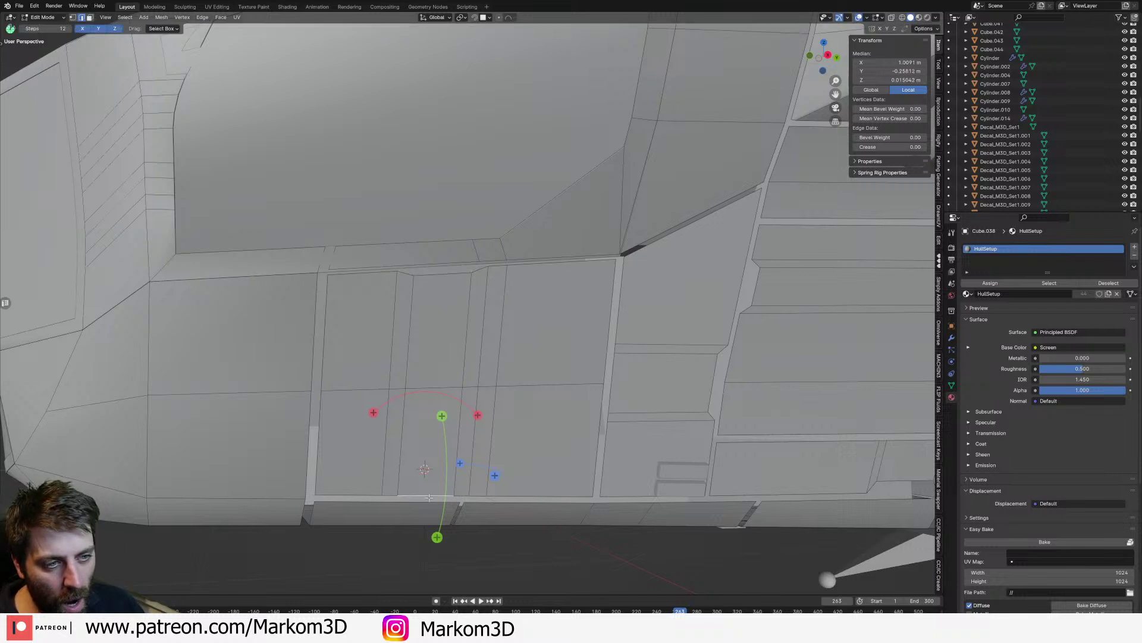
{"action": "key", "text": "g"}
{"action": "key", "text": "g"}
{"action": "left_click", "coordinate": [442, 470]}
{"action": "key", "text": "Tab"}
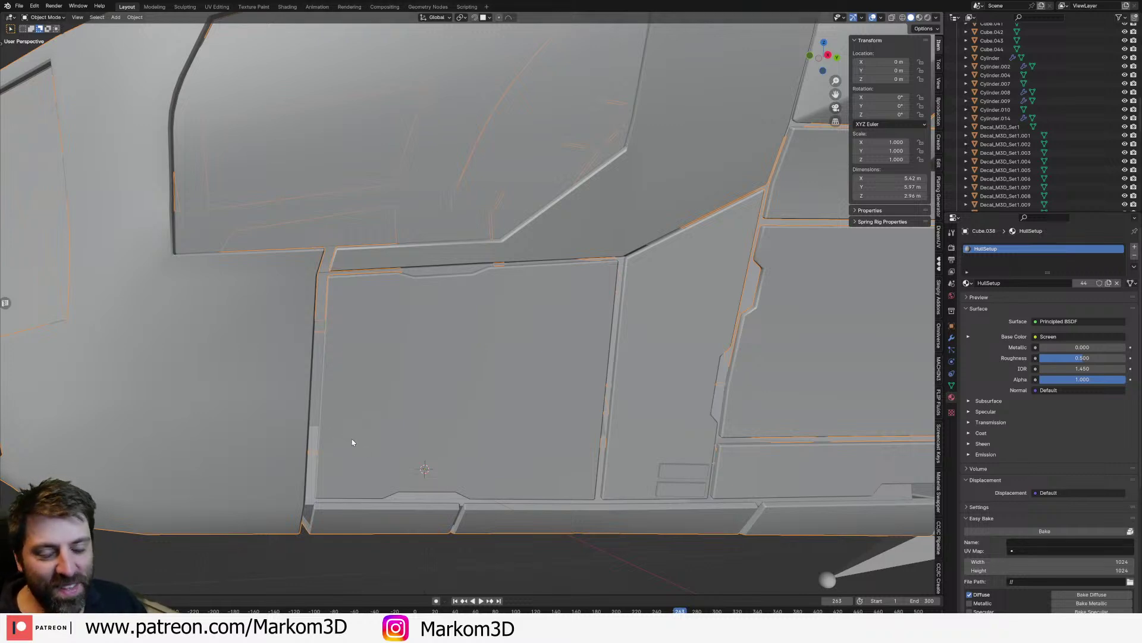
Step: Add a horizontal edge loop to the panel behind the side window, bevel it by 0.00723 m and delete the resulting faces as a gap
{"action": "middle_click_drag", "start_coordinate": [352, 438], "coordinate": [494, 366]}
{"action": "scroll", "coordinate": [402, 448], "scroll_direction": "down", "scroll_amount": 3}
{"action": "key", "text": "Tab"}
{"action": "scroll", "coordinate": [587, 385], "scroll_direction": "up", "scroll_amount": 3}
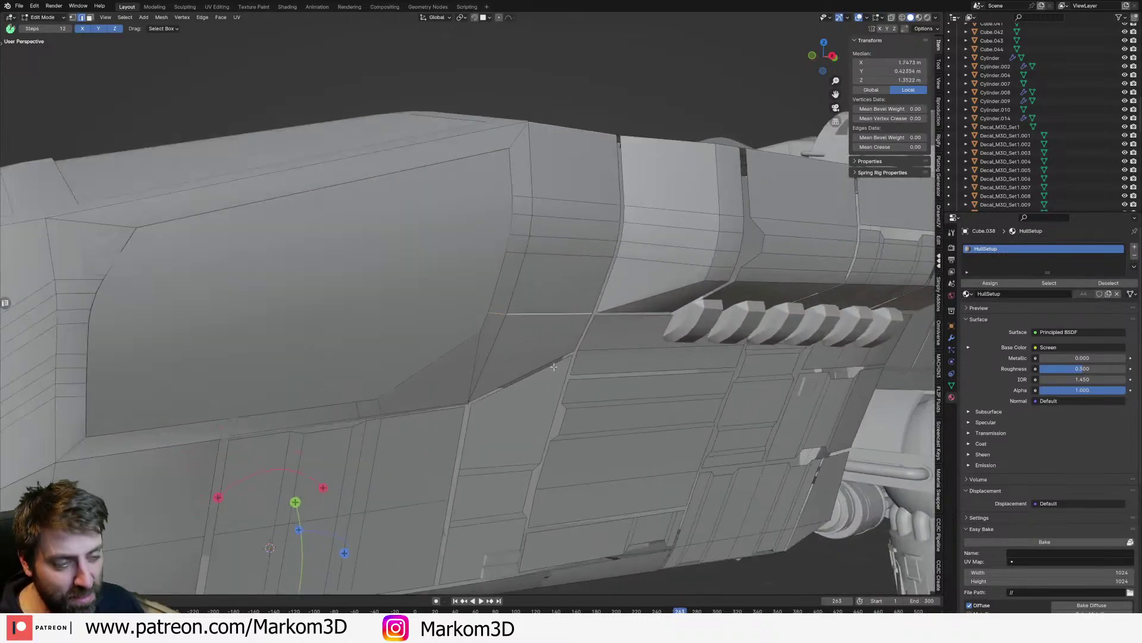
{"action": "key", "text": "ctrl+r"}
{"action": "left_click", "coordinate": [595, 285]}
{"action": "right_click", "coordinate": [595, 285]}
{"action": "key", "text": "ctrl+b"}
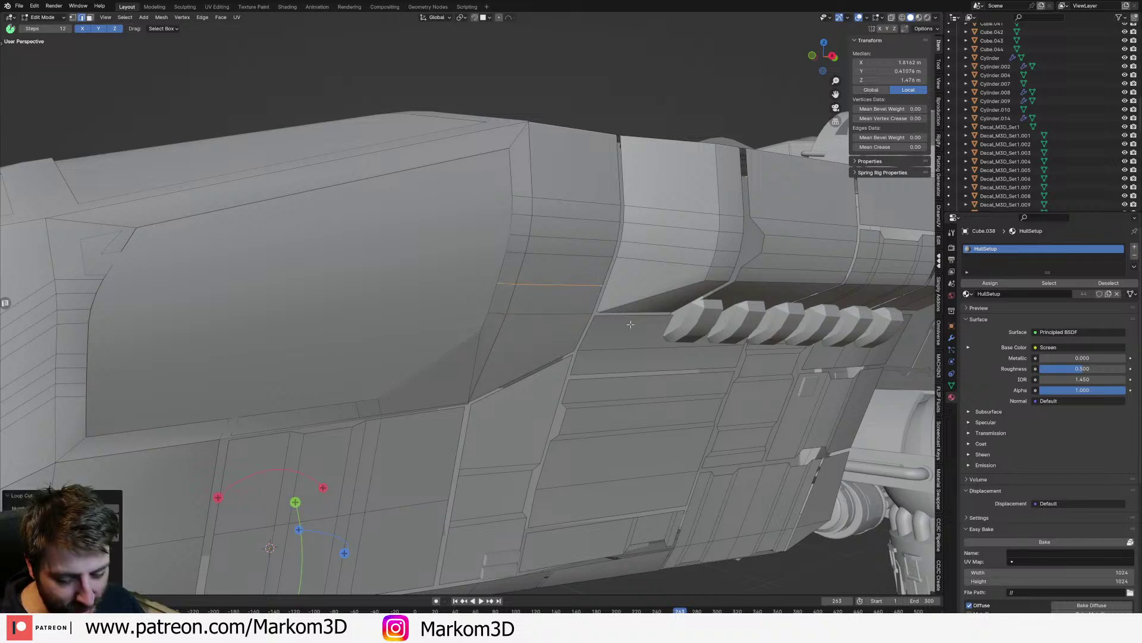
{"action": "left_click", "coordinate": [637, 349]}
{"action": "scroll", "coordinate": [637, 349], "scroll_direction": "down", "scroll_amount": 2}
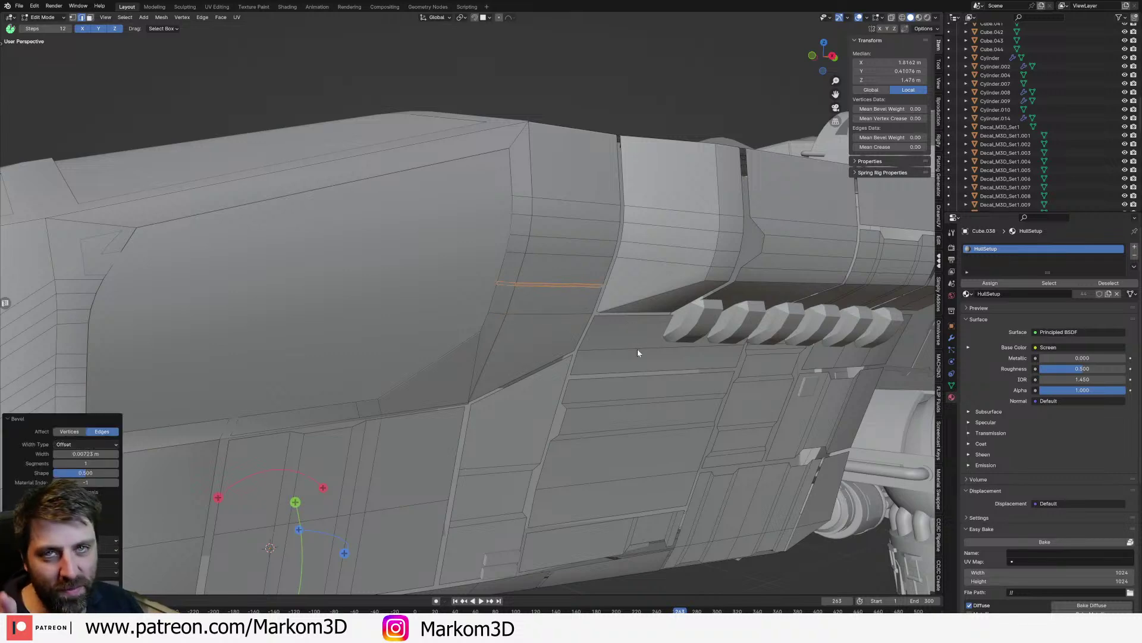
{"action": "right_click", "coordinate": [638, 349]}
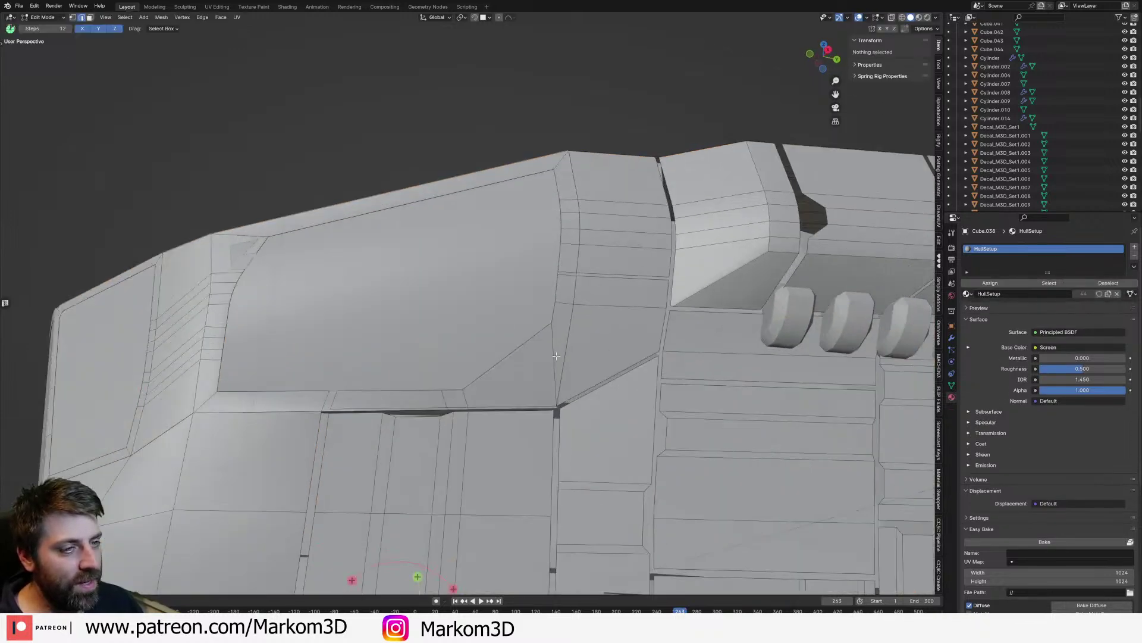
Step: Add an upright edge loop to the frame strip under the side window's slanted rear corner, bevel it and delete its faces as a gap
{"action": "scroll", "coordinate": [556, 356], "scroll_direction": "up", "scroll_amount": 2}
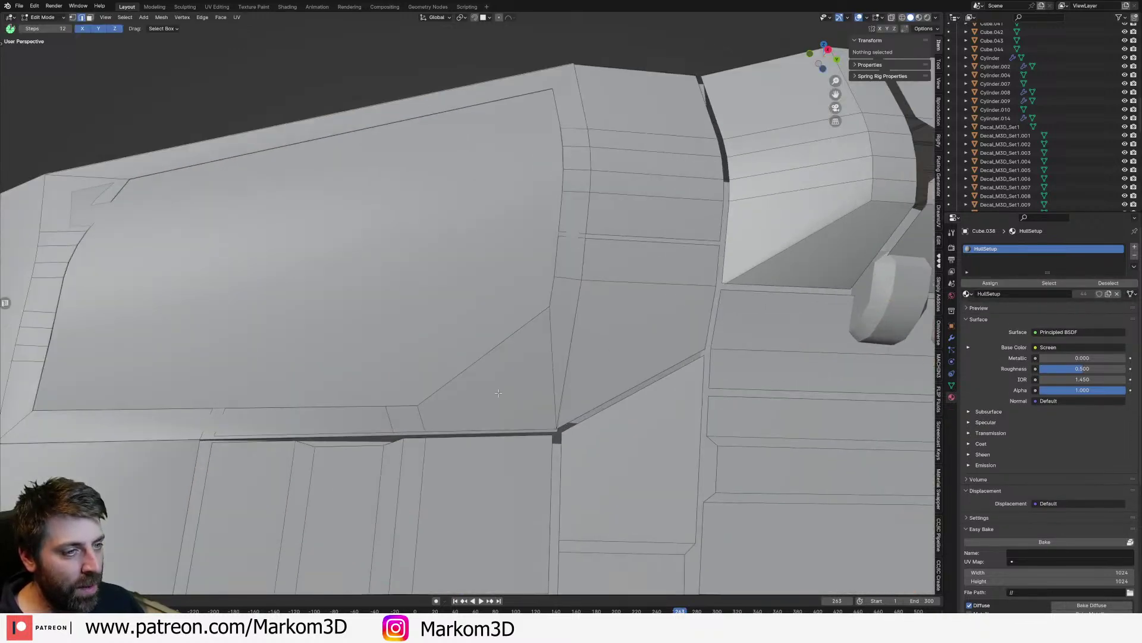
{"action": "left_click", "coordinate": [508, 410], "text": "alt"}
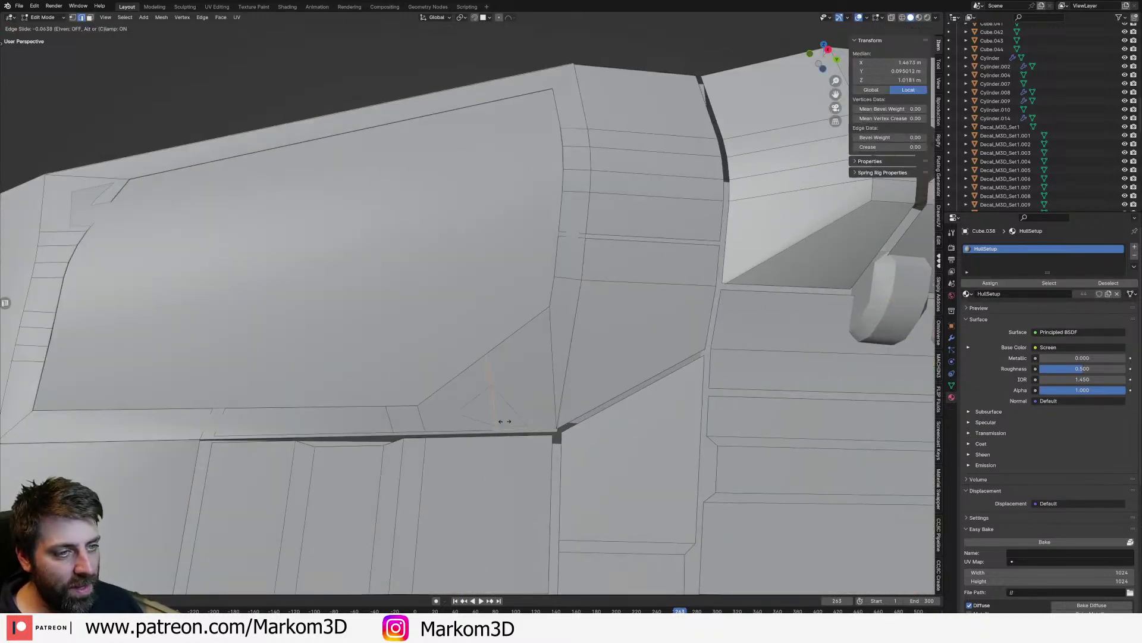
{"action": "key", "text": "ctrl+b"}
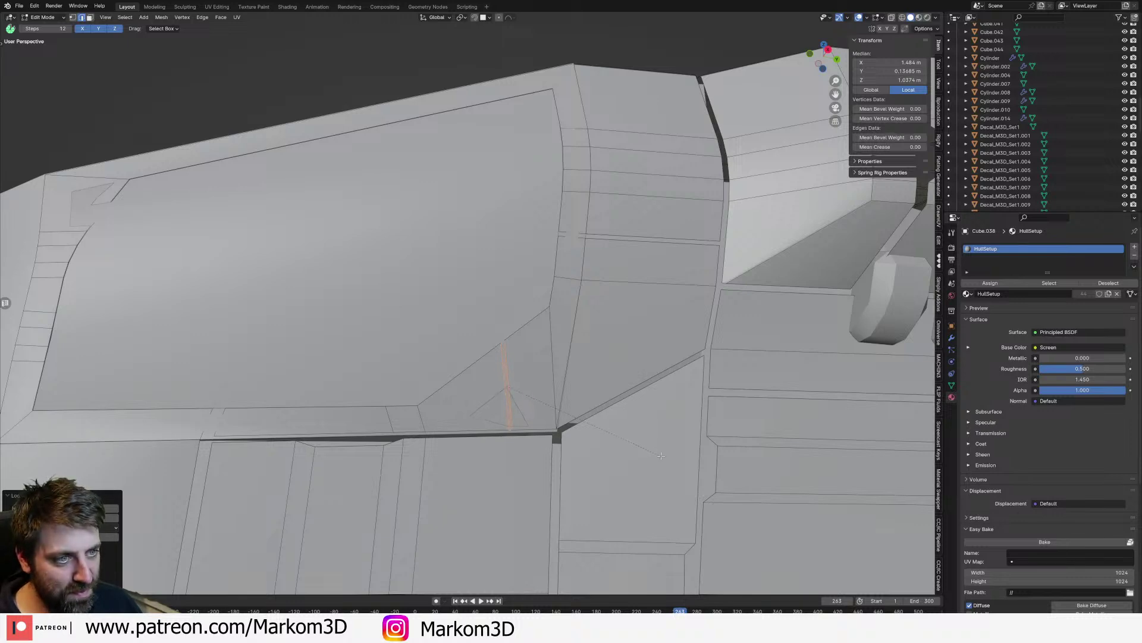
{"action": "left_click", "coordinate": [661, 455]}
{"action": "key", "text": "x"}
{"action": "left_click", "coordinate": [665, 458]}
{"action": "key", "text": "Tab"}
{"action": "scroll", "coordinate": [665, 458], "scroll_direction": "down", "scroll_amount": 5}
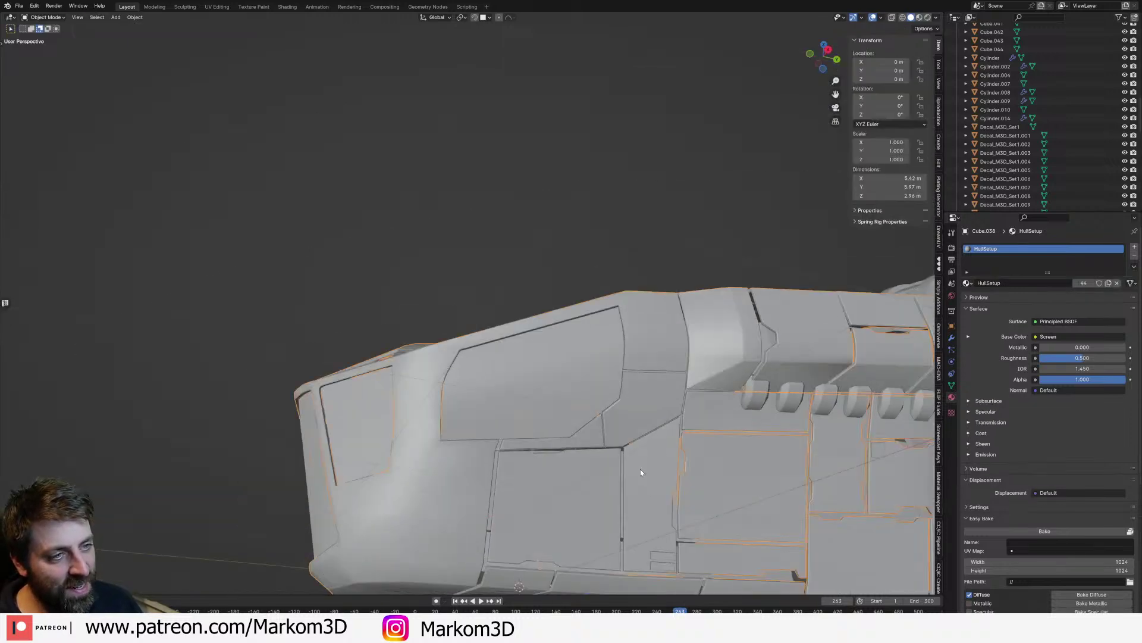
Step: Add a horizontal edge loop near the top of the panel behind the side window and slide the adjoining vertex on the window's rear edge
{"action": "scroll", "coordinate": [640, 469], "scroll_direction": "down", "scroll_amount": 5}
{"action": "middle_click_drag", "start_coordinate": [641, 469], "coordinate": [559, 570]}
{"action": "scroll", "coordinate": [627, 493], "scroll_direction": "up", "scroll_amount": 5}
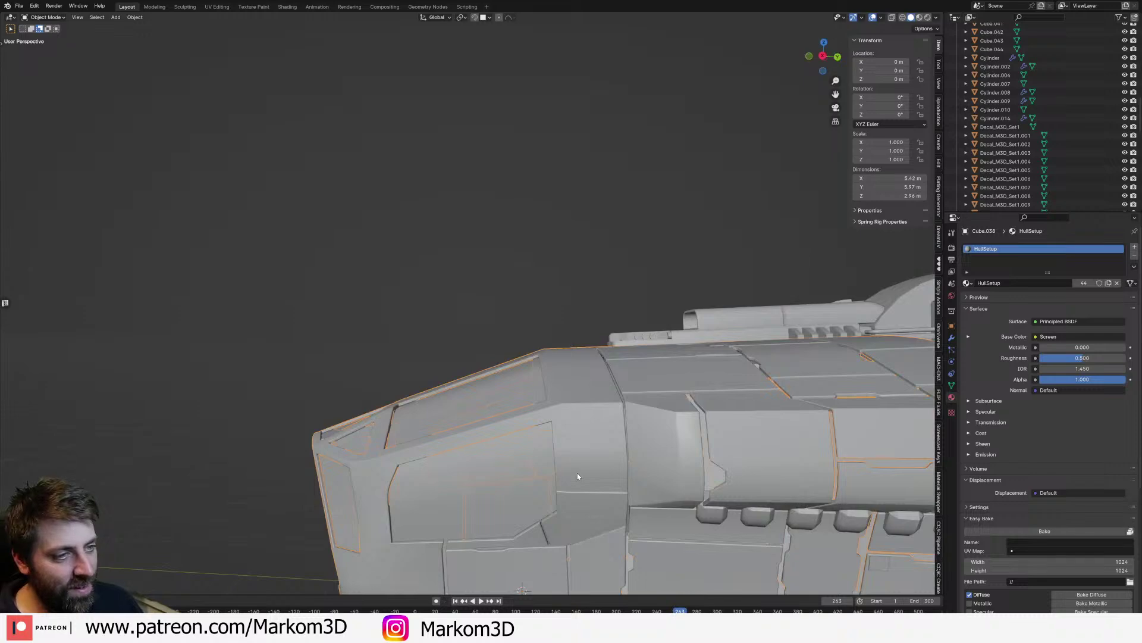
{"action": "key", "text": "Tab"}
{"action": "scroll", "coordinate": [555, 438], "scroll_direction": "up", "scroll_amount": 2}
{"action": "left_click", "coordinate": [558, 406], "text": "alt"}
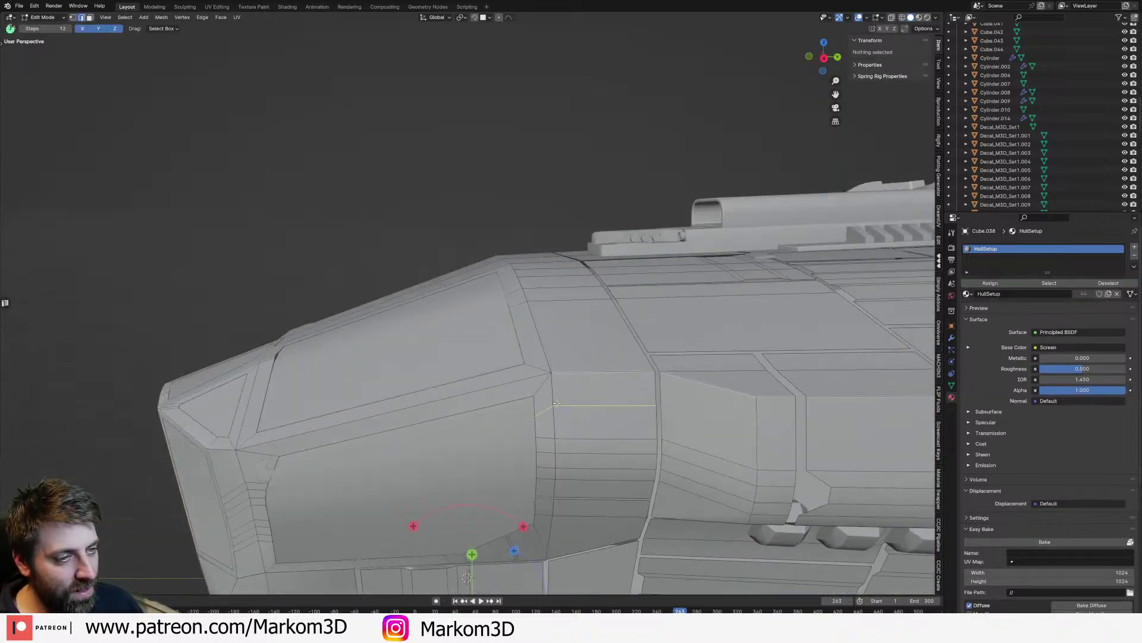
{"action": "key", "text": "g"}
{"action": "key", "text": "g"}
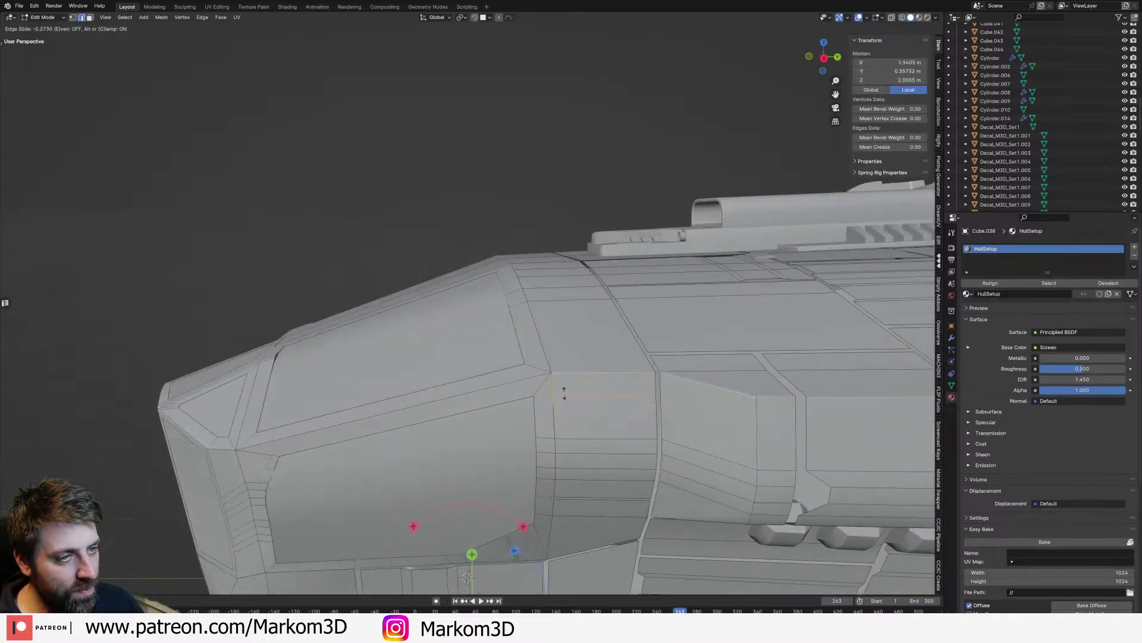
{"action": "left_click", "coordinate": [567, 400]}
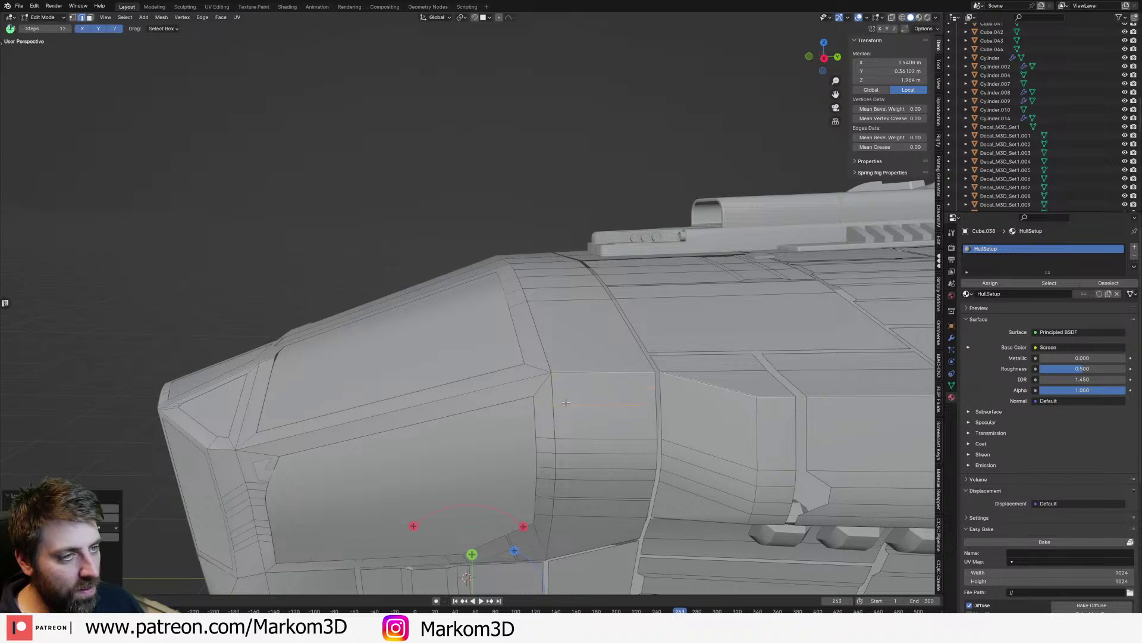
{"action": "left_click", "coordinate": [532, 418]}
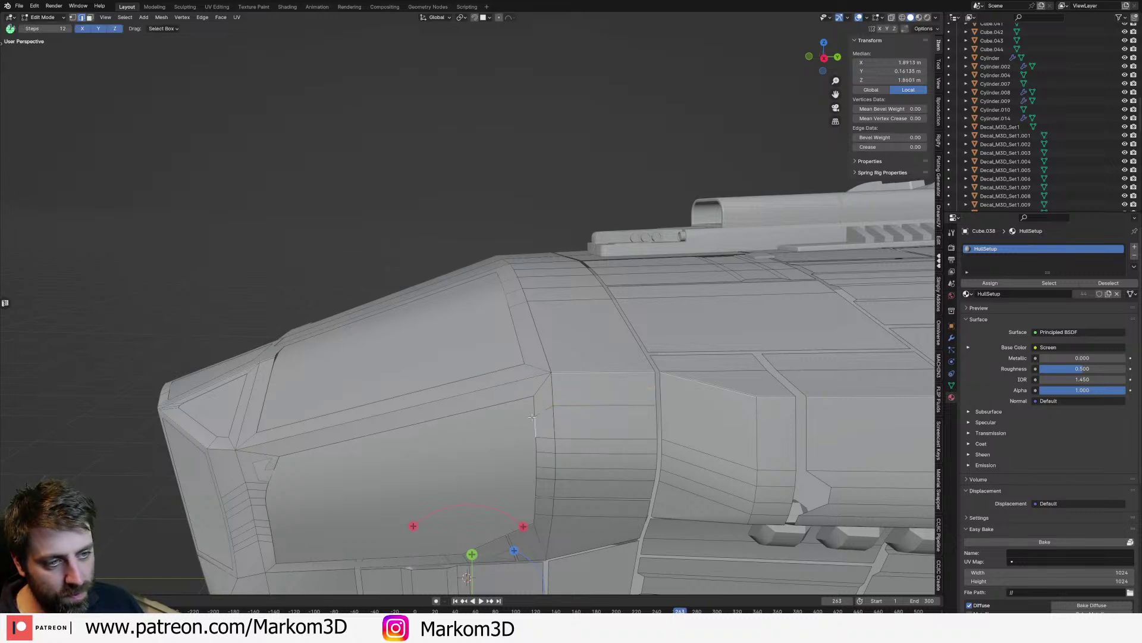
{"action": "key", "text": "1"}
{"action": "left_click", "coordinate": [533, 418]}
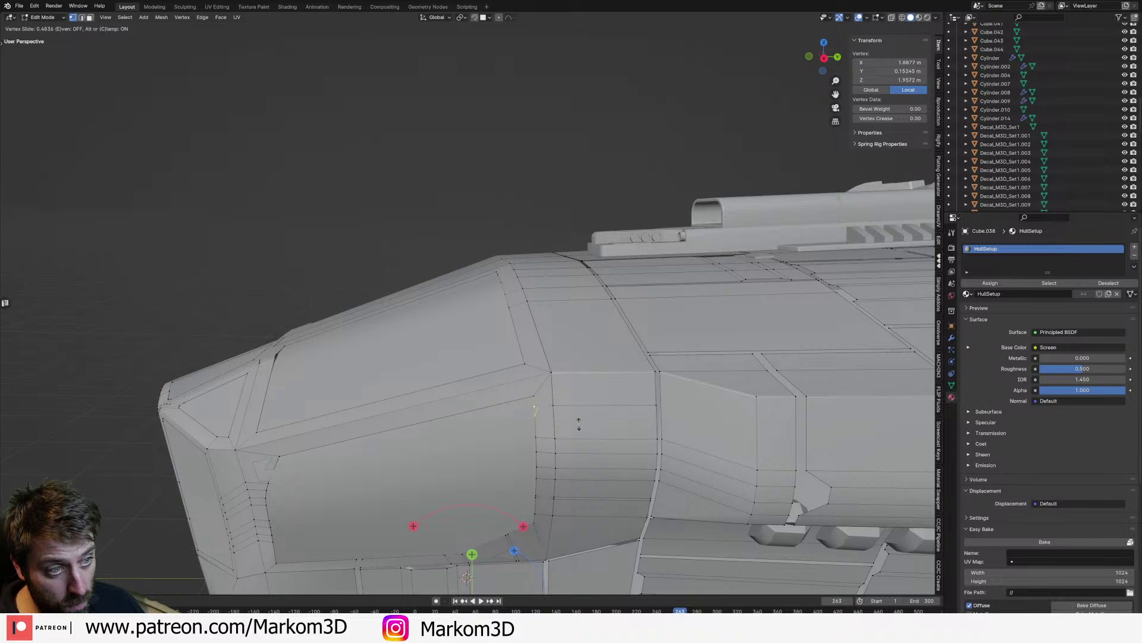
{"action": "left_click", "coordinate": [579, 424]}
Step: Bevel the new horizontal edge loop behind the side window by 0.00814 m and delete its faces to cut a panel gap
{"action": "key", "text": "2"}
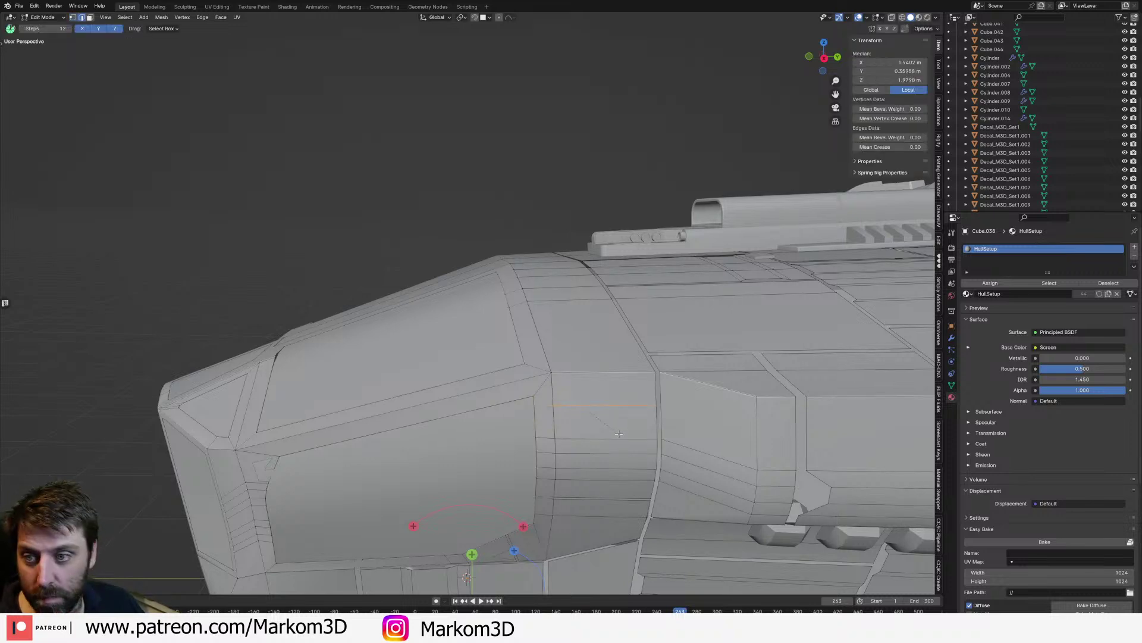
{"action": "key", "text": "ctrl+b"}
{"action": "left_click", "coordinate": [631, 444]}
{"action": "key", "text": "x"}
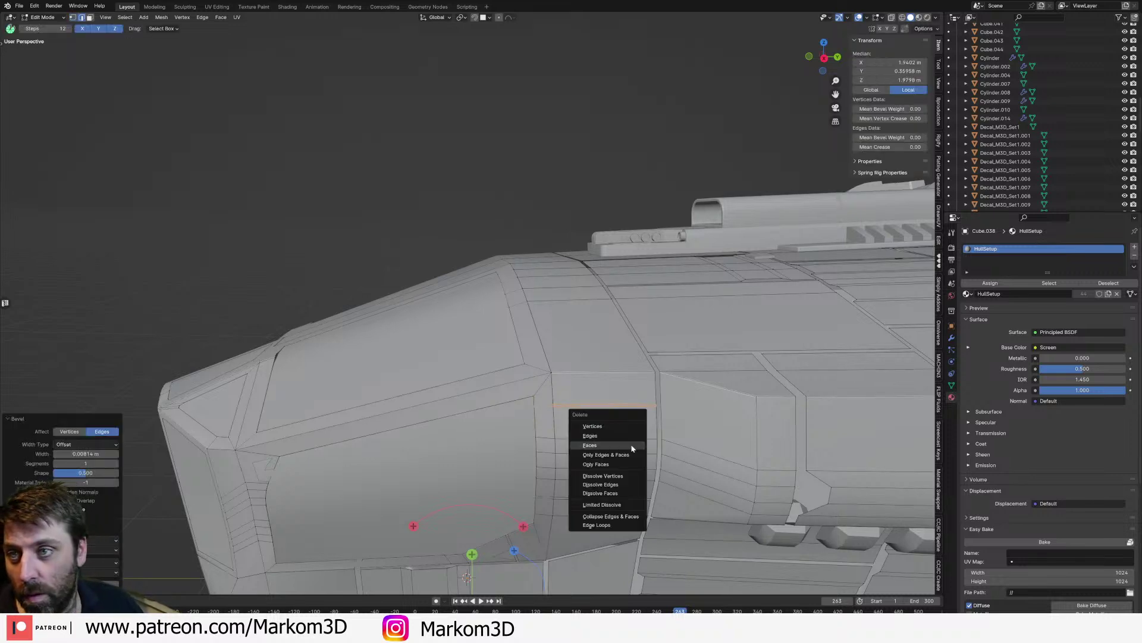
{"action": "left_click", "coordinate": [632, 447]}
{"action": "scroll", "coordinate": [632, 447], "scroll_direction": "down", "scroll_amount": 2}
{"action": "scroll", "coordinate": [632, 448], "scroll_direction": "down", "scroll_amount": 4}
{"action": "middle_click_drag", "start_coordinate": [632, 447], "coordinate": [619, 427]}
{"action": "key", "text": "Tab"}
{"action": "scroll", "coordinate": [660, 446], "scroll_direction": "up", "scroll_amount": 4}
{"action": "scroll", "coordinate": [625, 384], "scroll_direction": "down", "scroll_amount": 1}
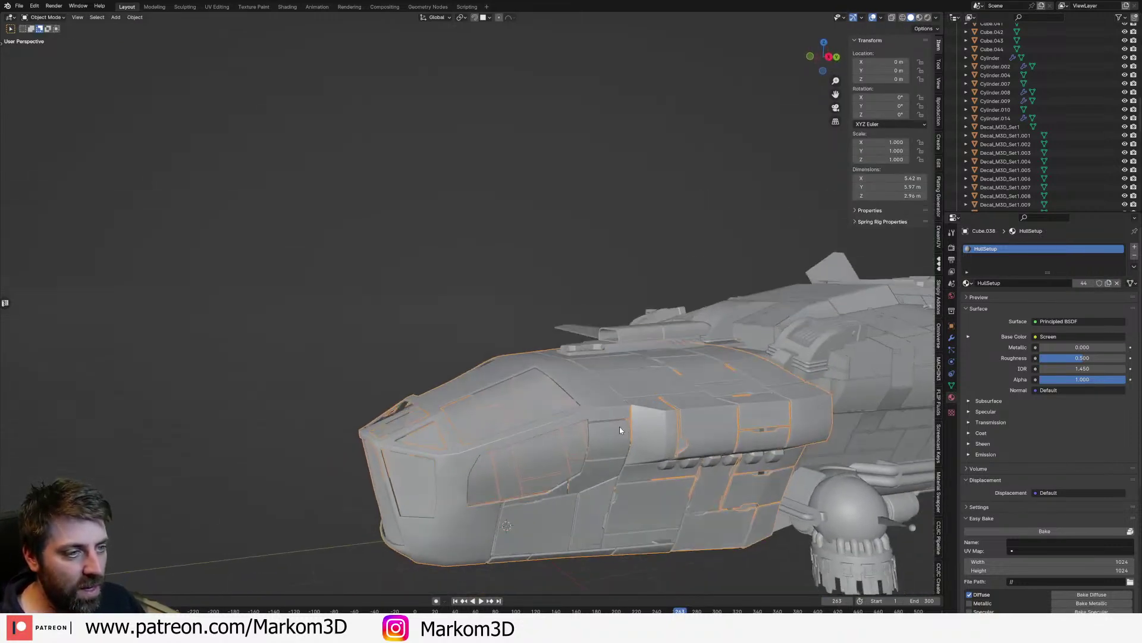
Step: Add an edge loop across the frame strip between the windows, slide it toward the rear corner and slide the corner vertex along its edge
{"action": "scroll", "coordinate": [620, 426], "scroll_direction": "up", "scroll_amount": 4}
{"action": "key", "text": "Tab"}
{"action": "middle_click_drag", "start_coordinate": [536, 431], "coordinate": [523, 418]}
{"action": "left_click", "coordinate": [523, 417], "text": "alt"}
{"action": "key", "text": "g"}
{"action": "key", "text": "g"}
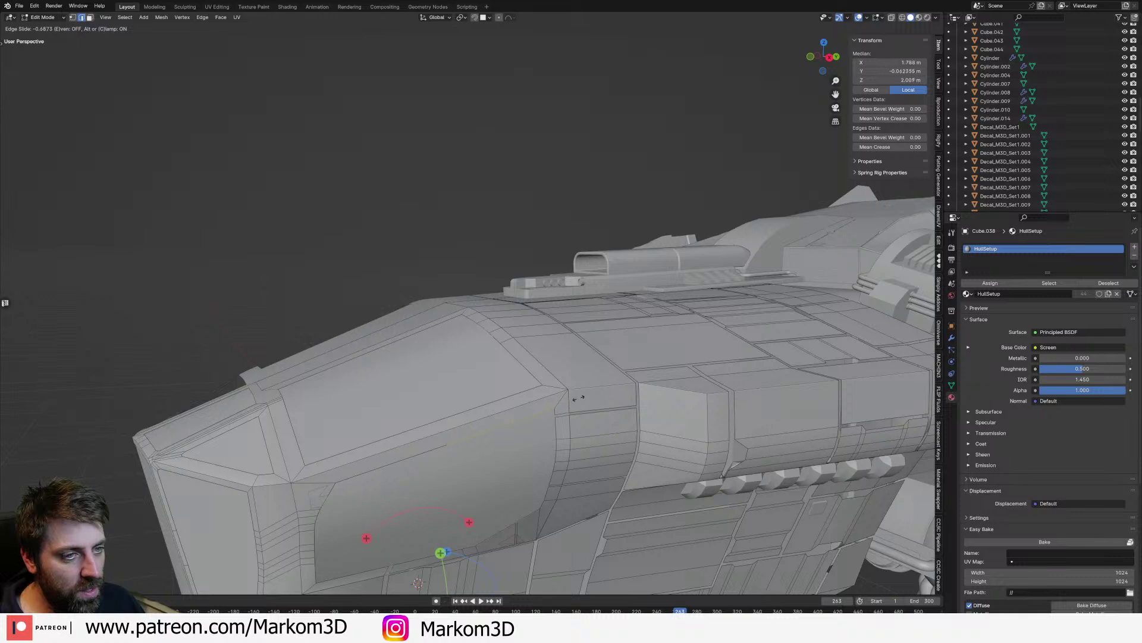
{"action": "left_click", "coordinate": [606, 393]}
{"action": "key", "text": "1"}
{"action": "left_click", "coordinate": [562, 394]}
{"action": "key", "text": "g"}
{"action": "key", "text": "g"}
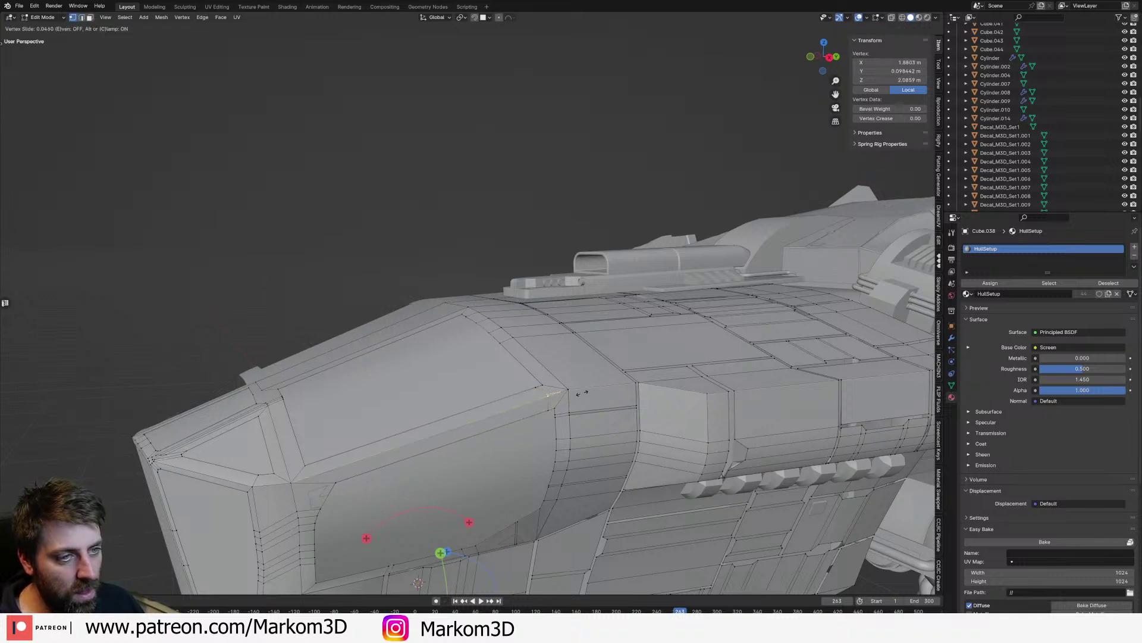
{"action": "left_click", "coordinate": [576, 394]}
{"action": "key", "text": "2"}
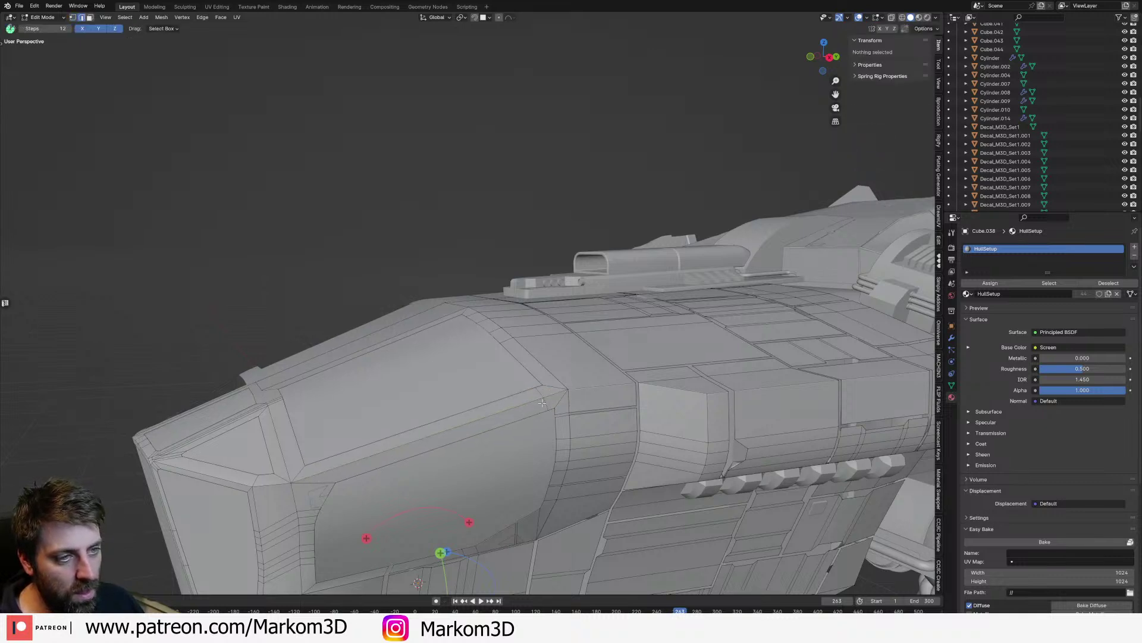
Step: Bevel the short edge across the frame strip near the windows' rear corner by 0.0152 m and delete its faces to split the strip
{"action": "left_click", "coordinate": [542, 403]}
{"action": "key", "text": "ctrl+b"}
{"action": "left_click", "coordinate": [651, 469]}
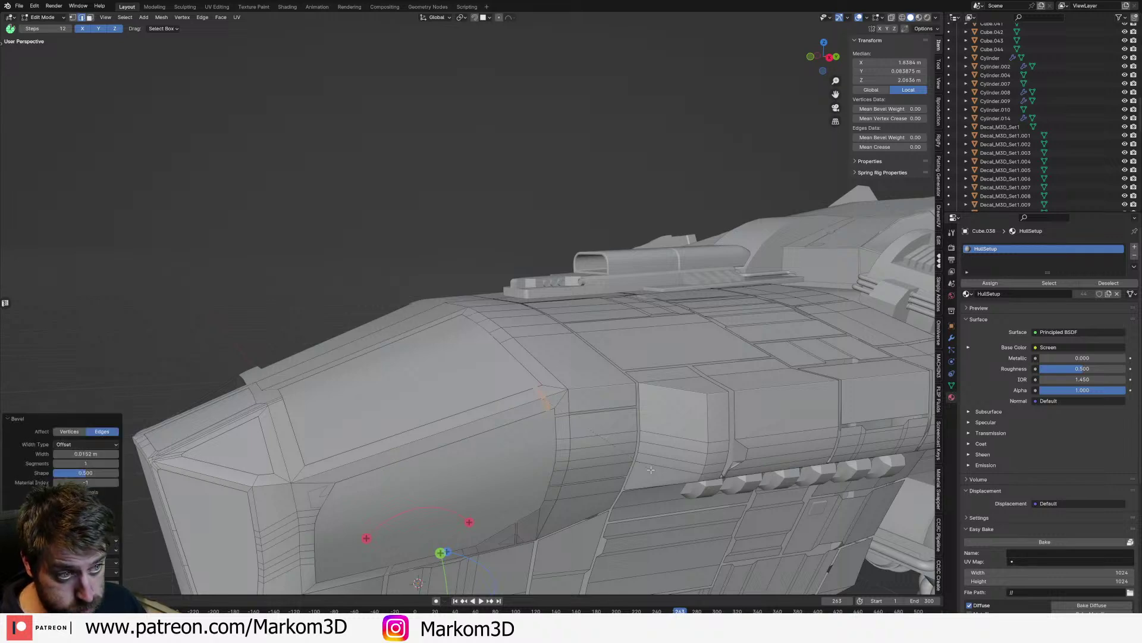
{"action": "key", "text": "x"}
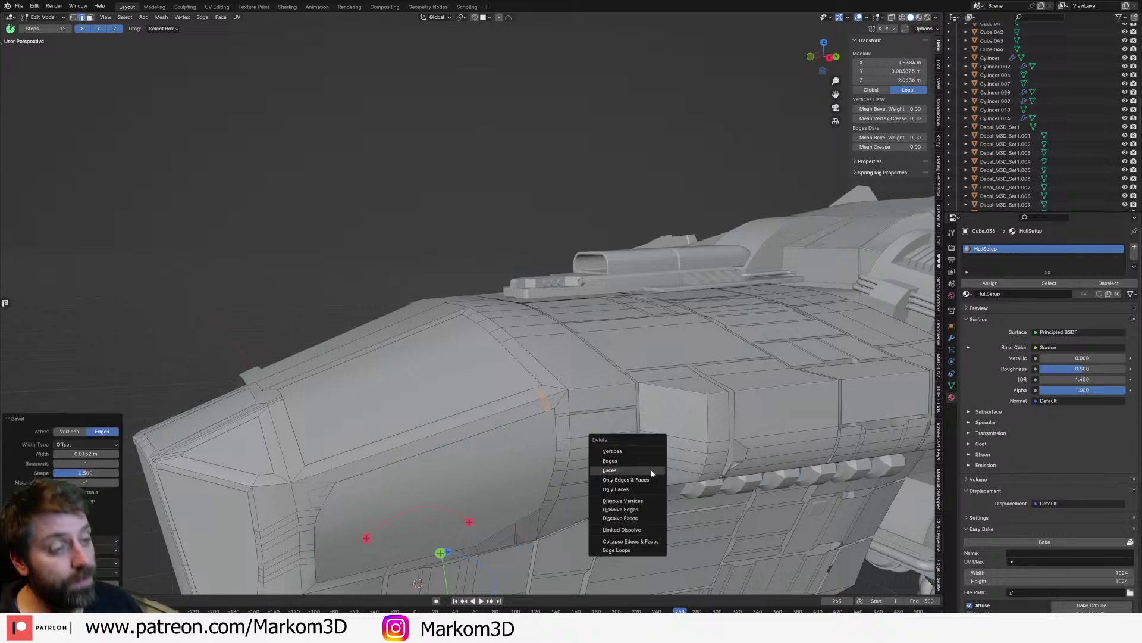
{"action": "left_click", "coordinate": [652, 474]}
{"action": "key", "text": "Tab"}
{"action": "scroll", "coordinate": [650, 476], "scroll_direction": "down", "scroll_amount": 6}
{"action": "middle_click_drag", "start_coordinate": [648, 551], "coordinate": [595, 408]}
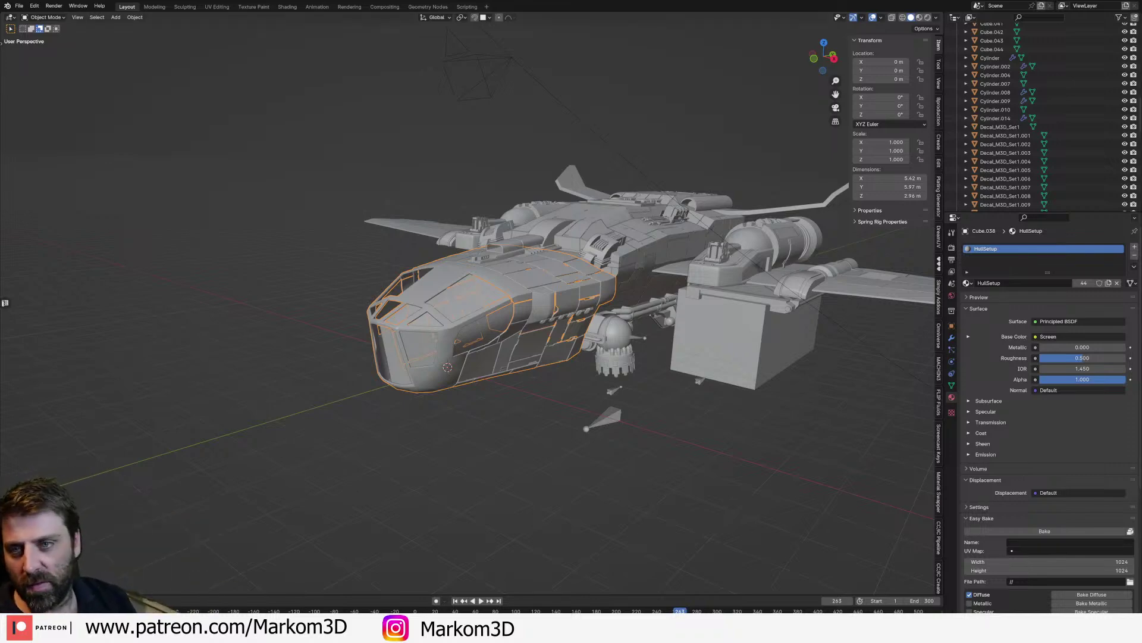
Step: Check the chat in Streamlabs Desktop and the current live stream's analytics in YouTube Studio, then return to Blender
{"action": "key", "text": "alt+Tab"}
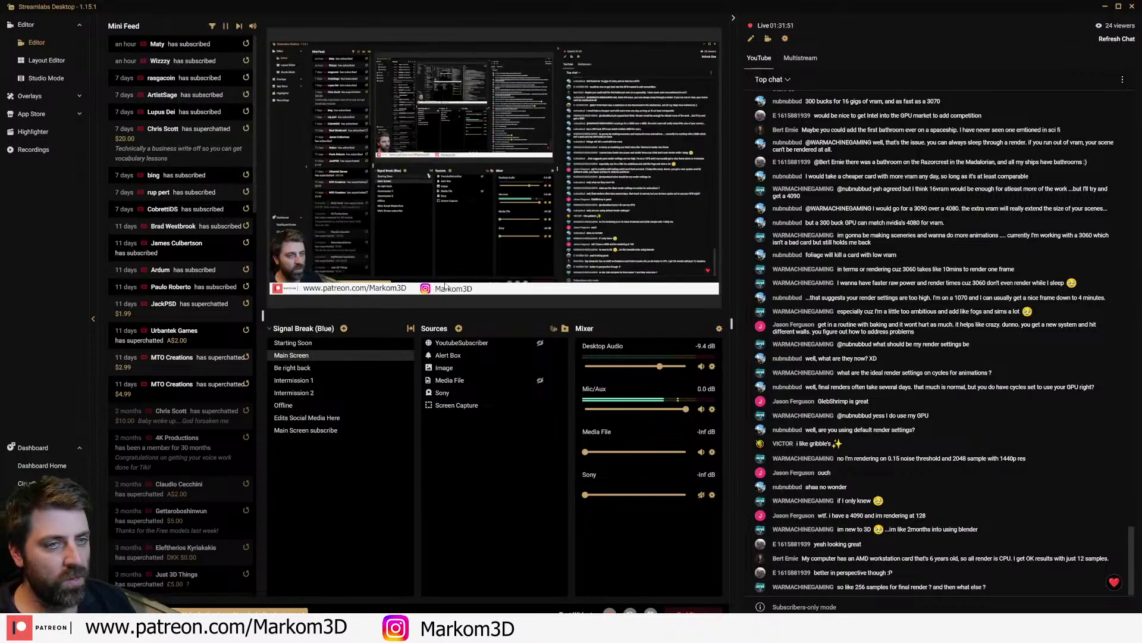
{"action": "key", "text": "alt+Tab"}
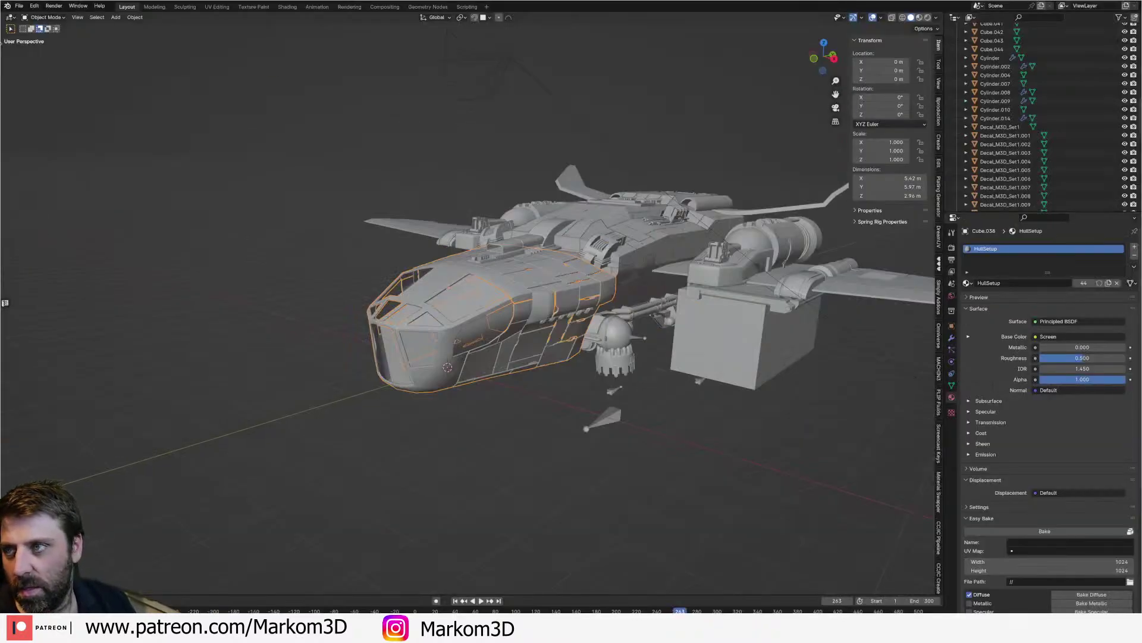
{"action": "key", "text": "alt+Tab"}
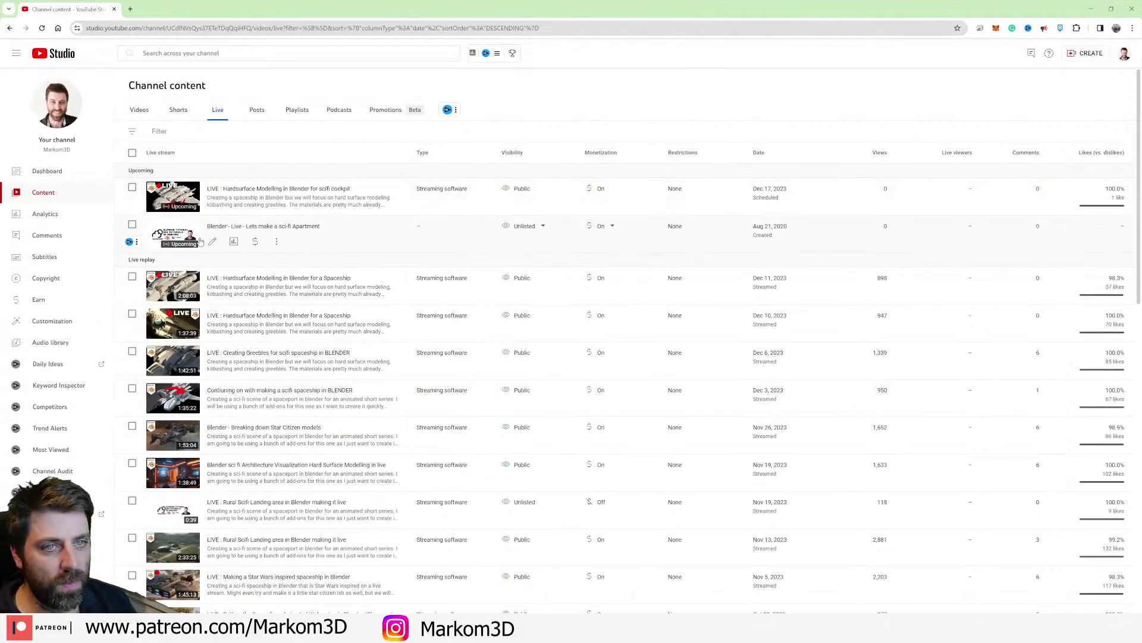
{"action": "left_click", "coordinate": [277, 205]}
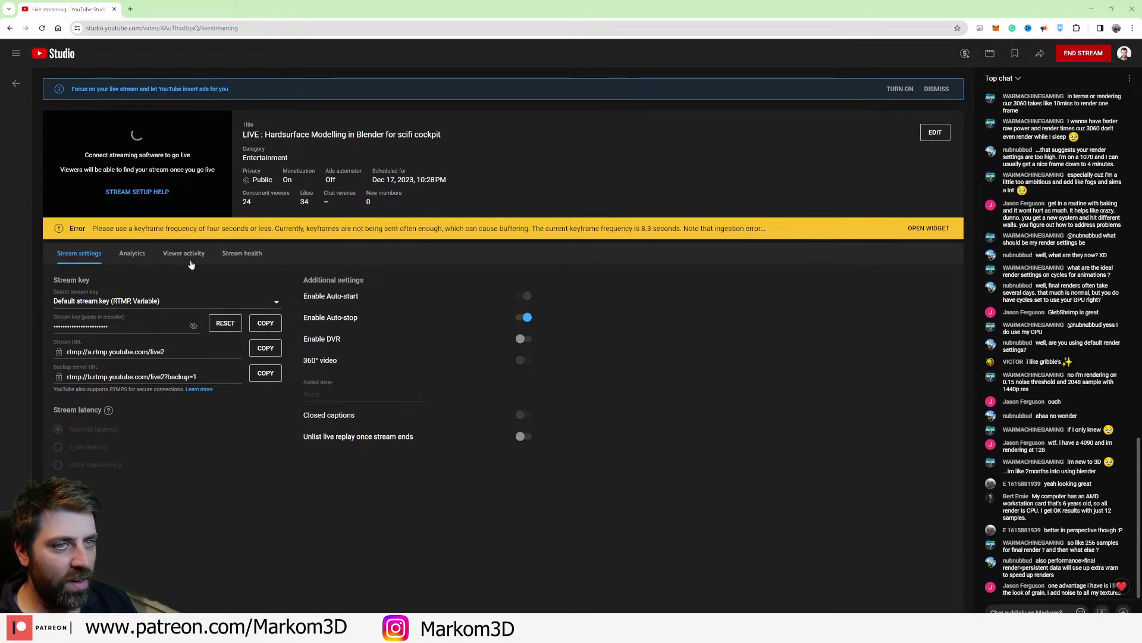
{"action": "left_click", "coordinate": [142, 257]}
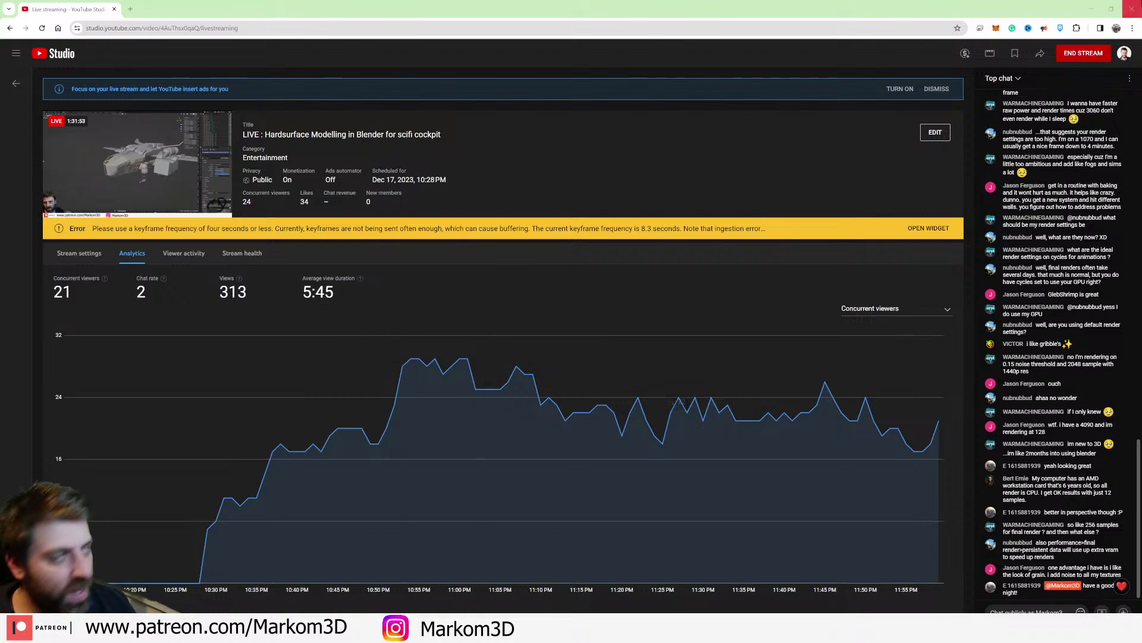
{"action": "left_click", "coordinate": [1138, 5]}
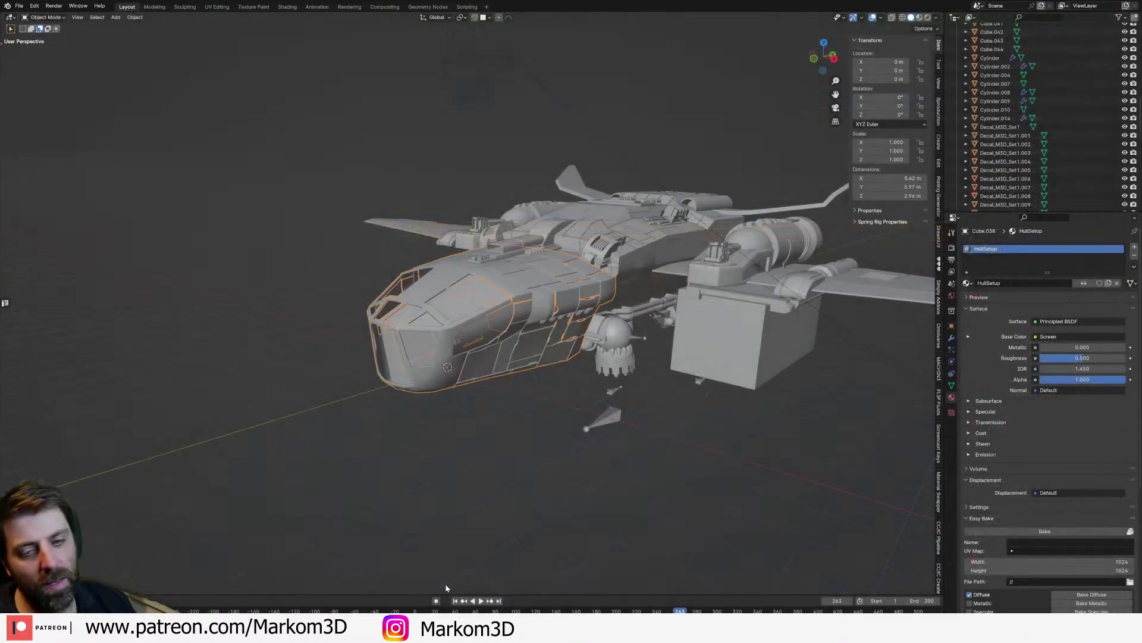